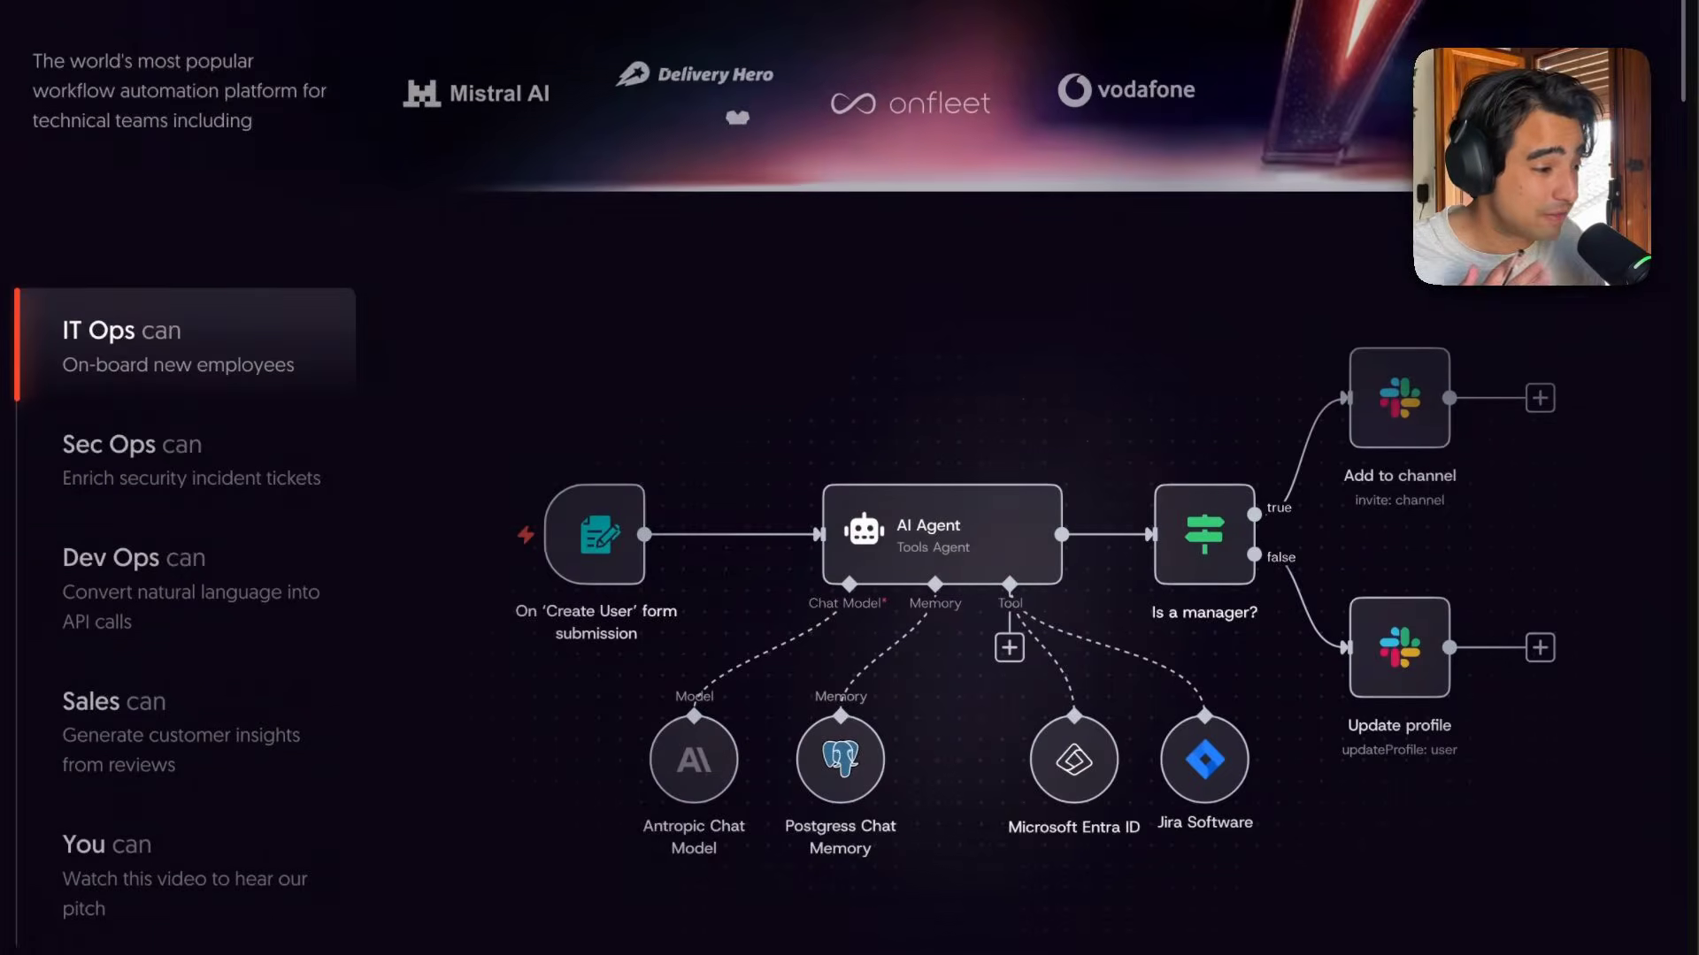
# Scroll through the n8n homepage to review its example agent workflow and integrations section.
pyautogui.scroll(-2, 850, 478)
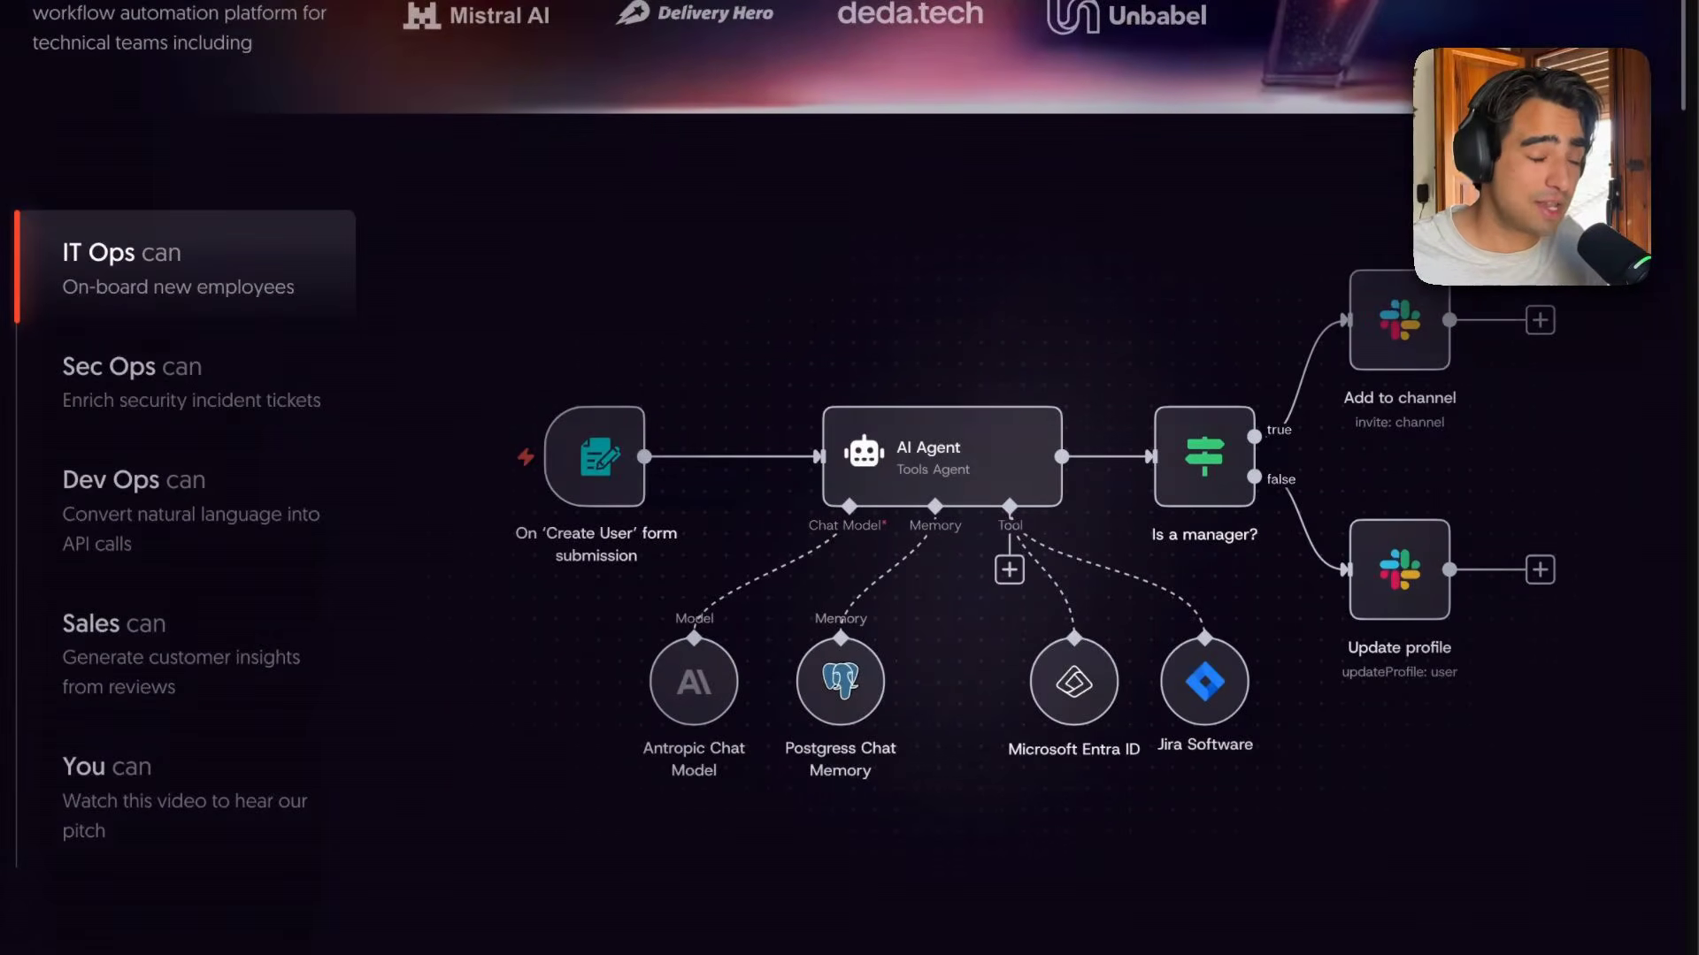
pyautogui.scroll(-2, 850, 478)
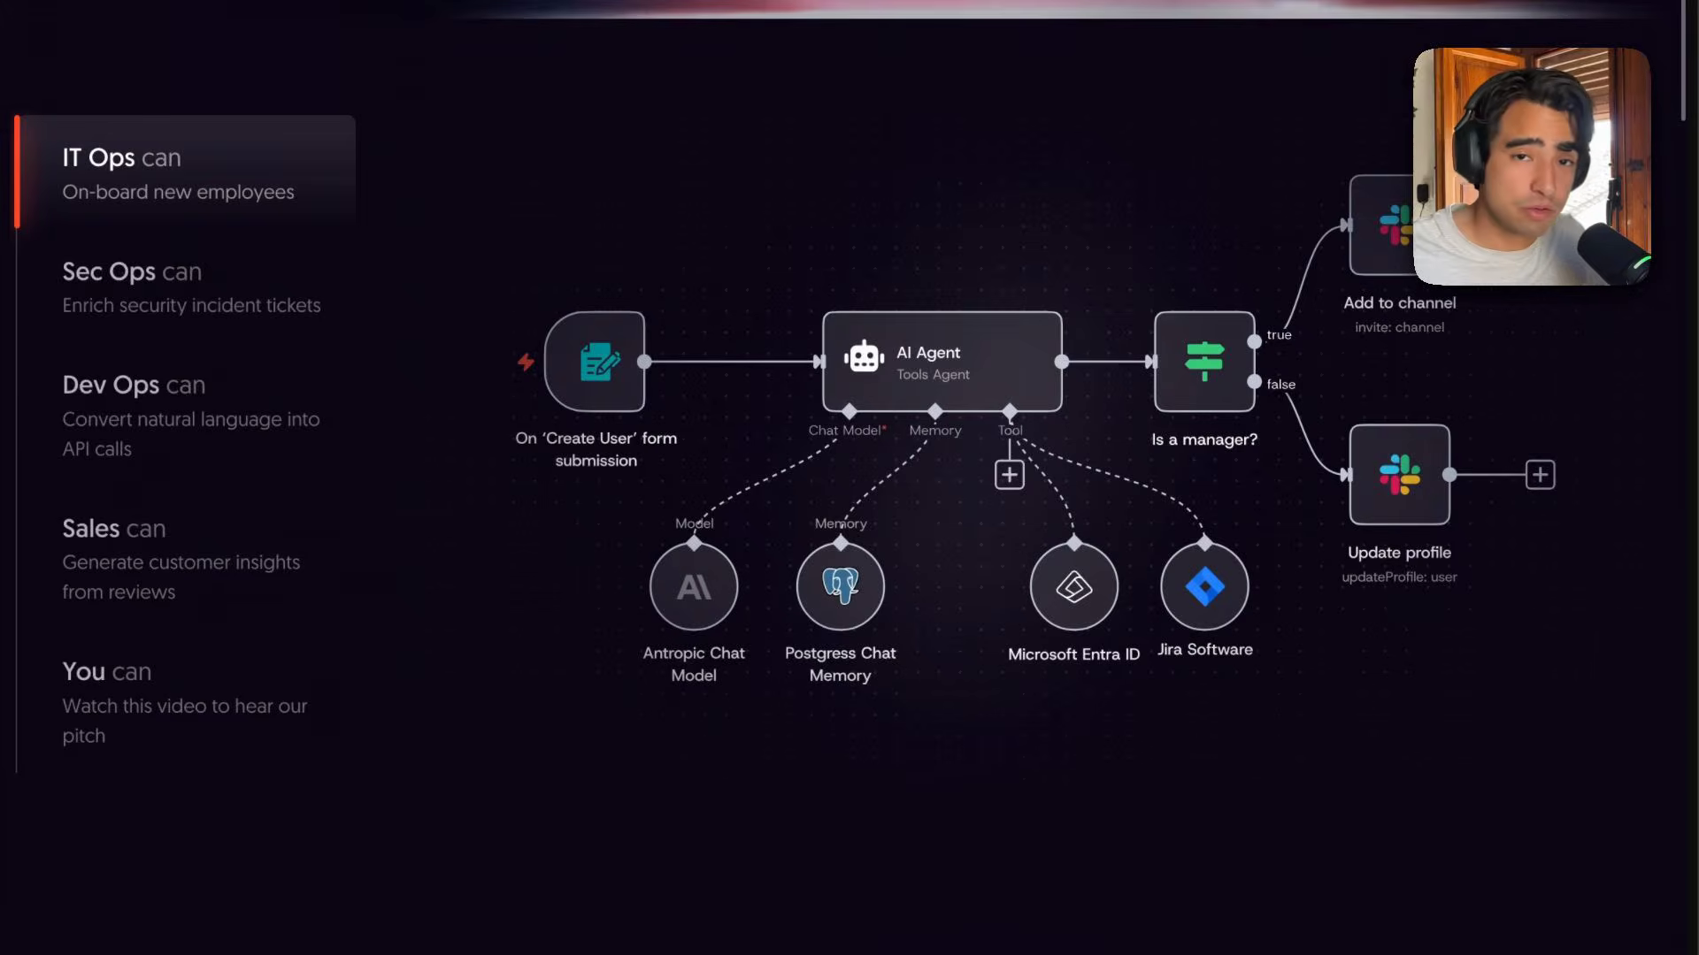
pyautogui.scroll(-2, 849, 478)
pyautogui.scroll(-2, 849, 478)
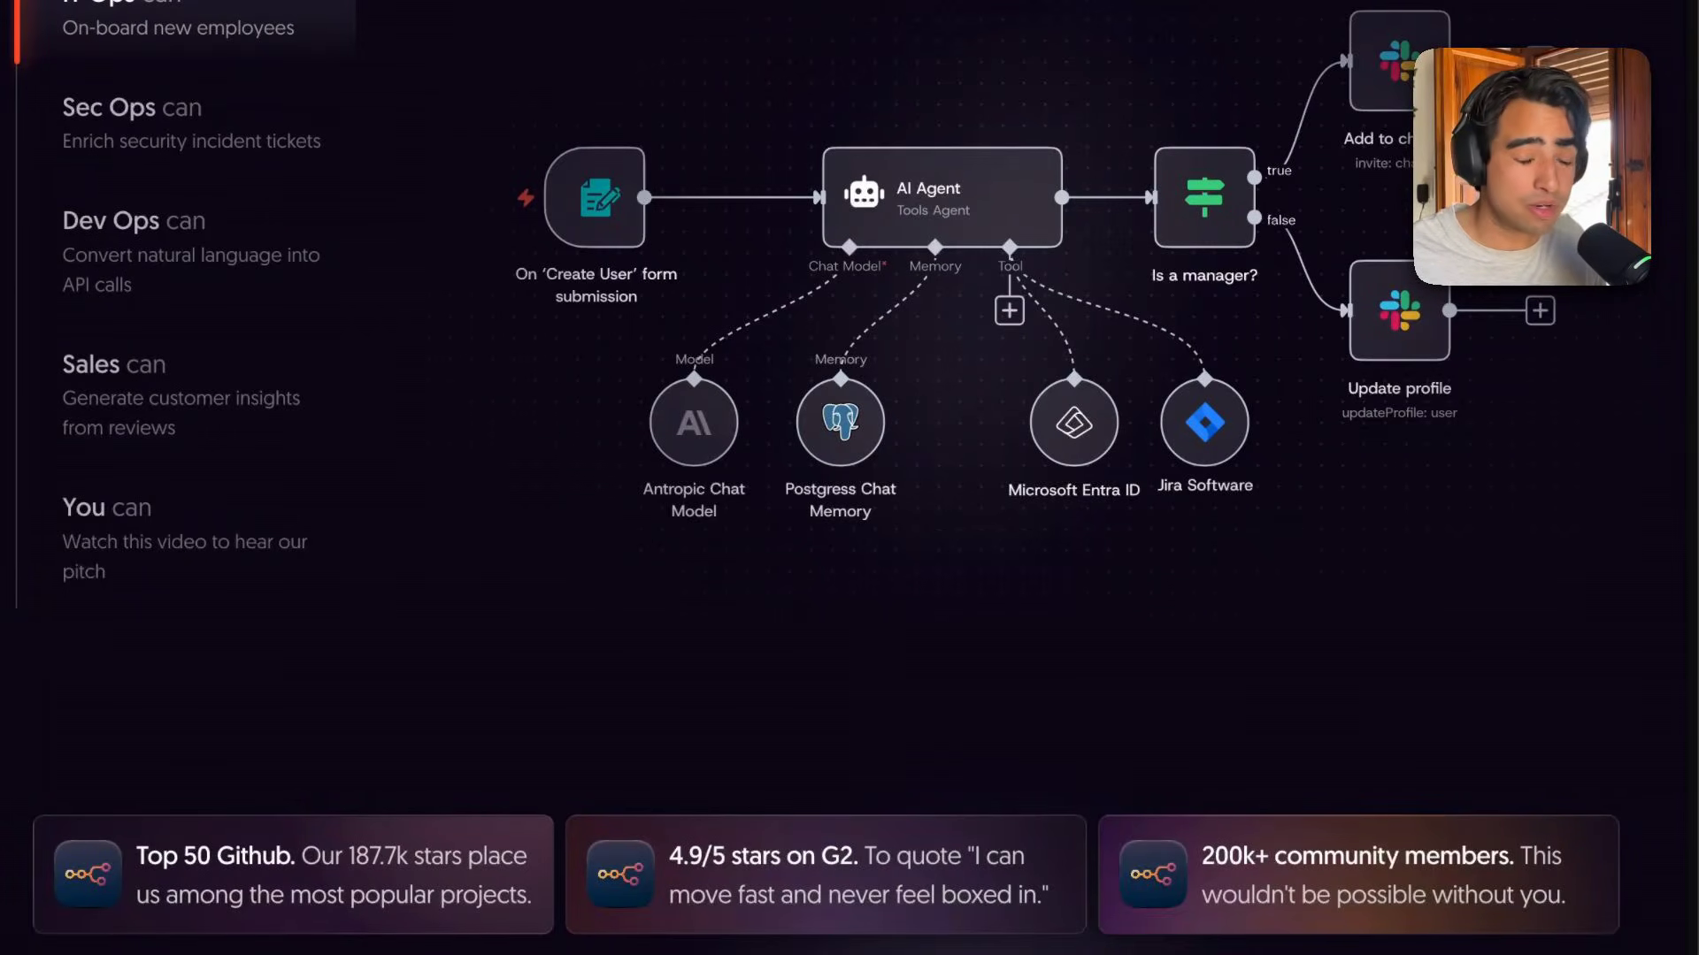
pyautogui.scroll(-5, 849, 478)
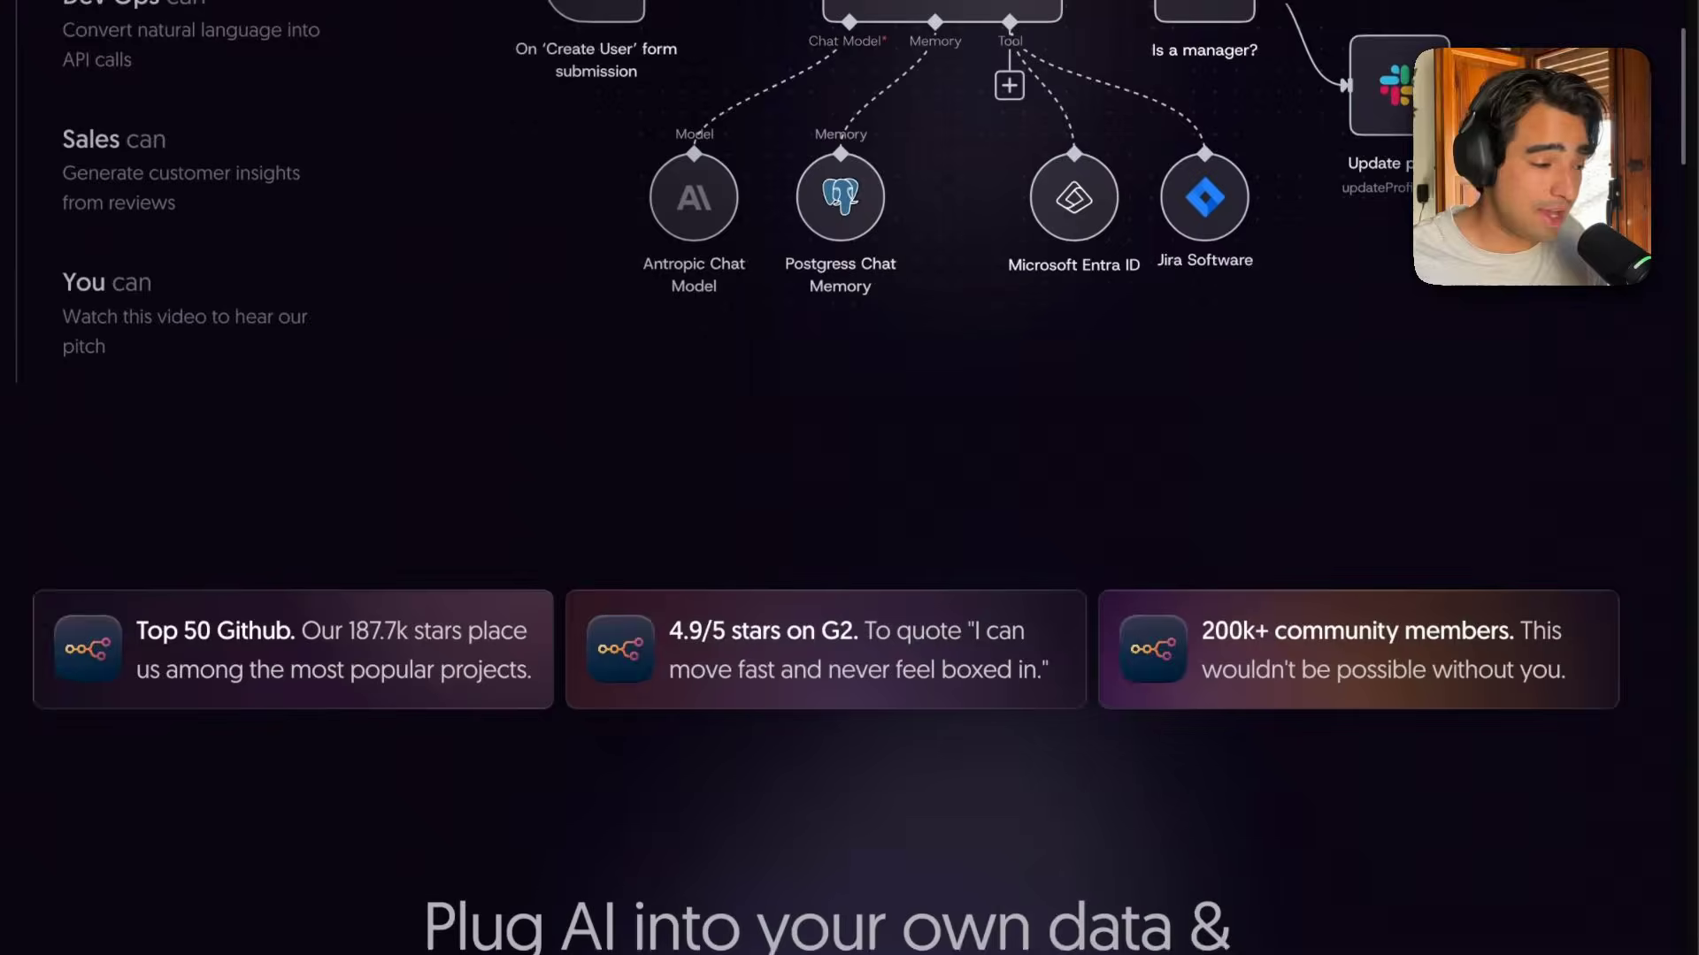
pyautogui.scroll(-2, 850, 478)
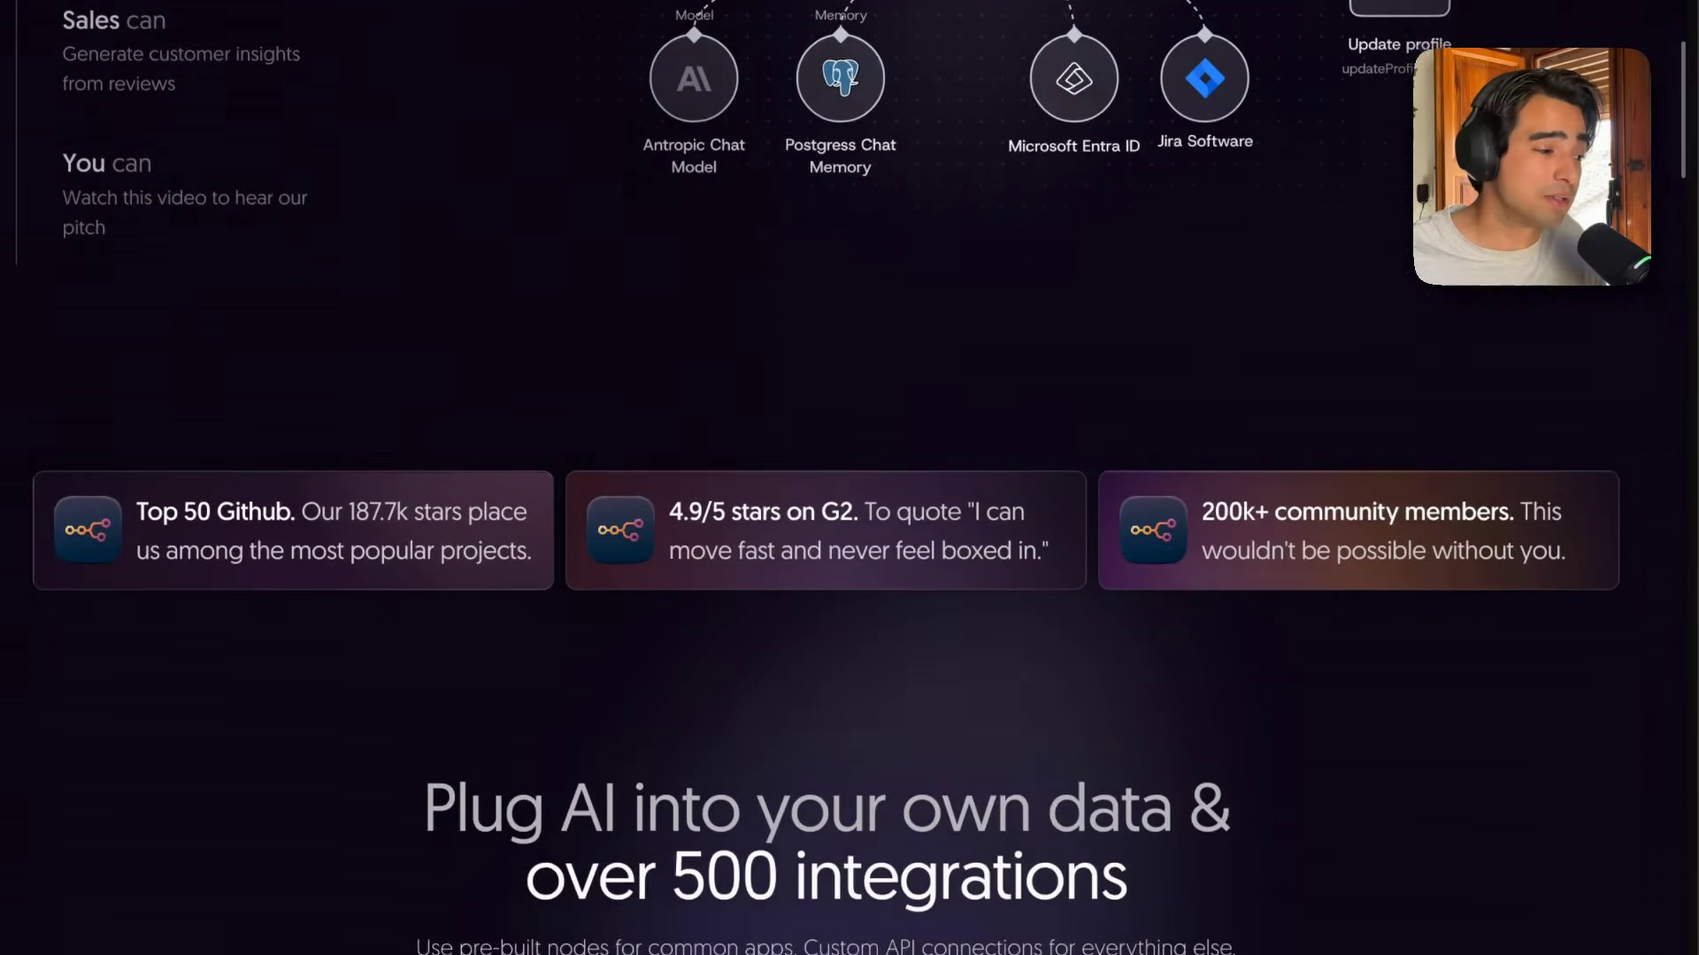
pyautogui.scroll(-8, 849, 478)
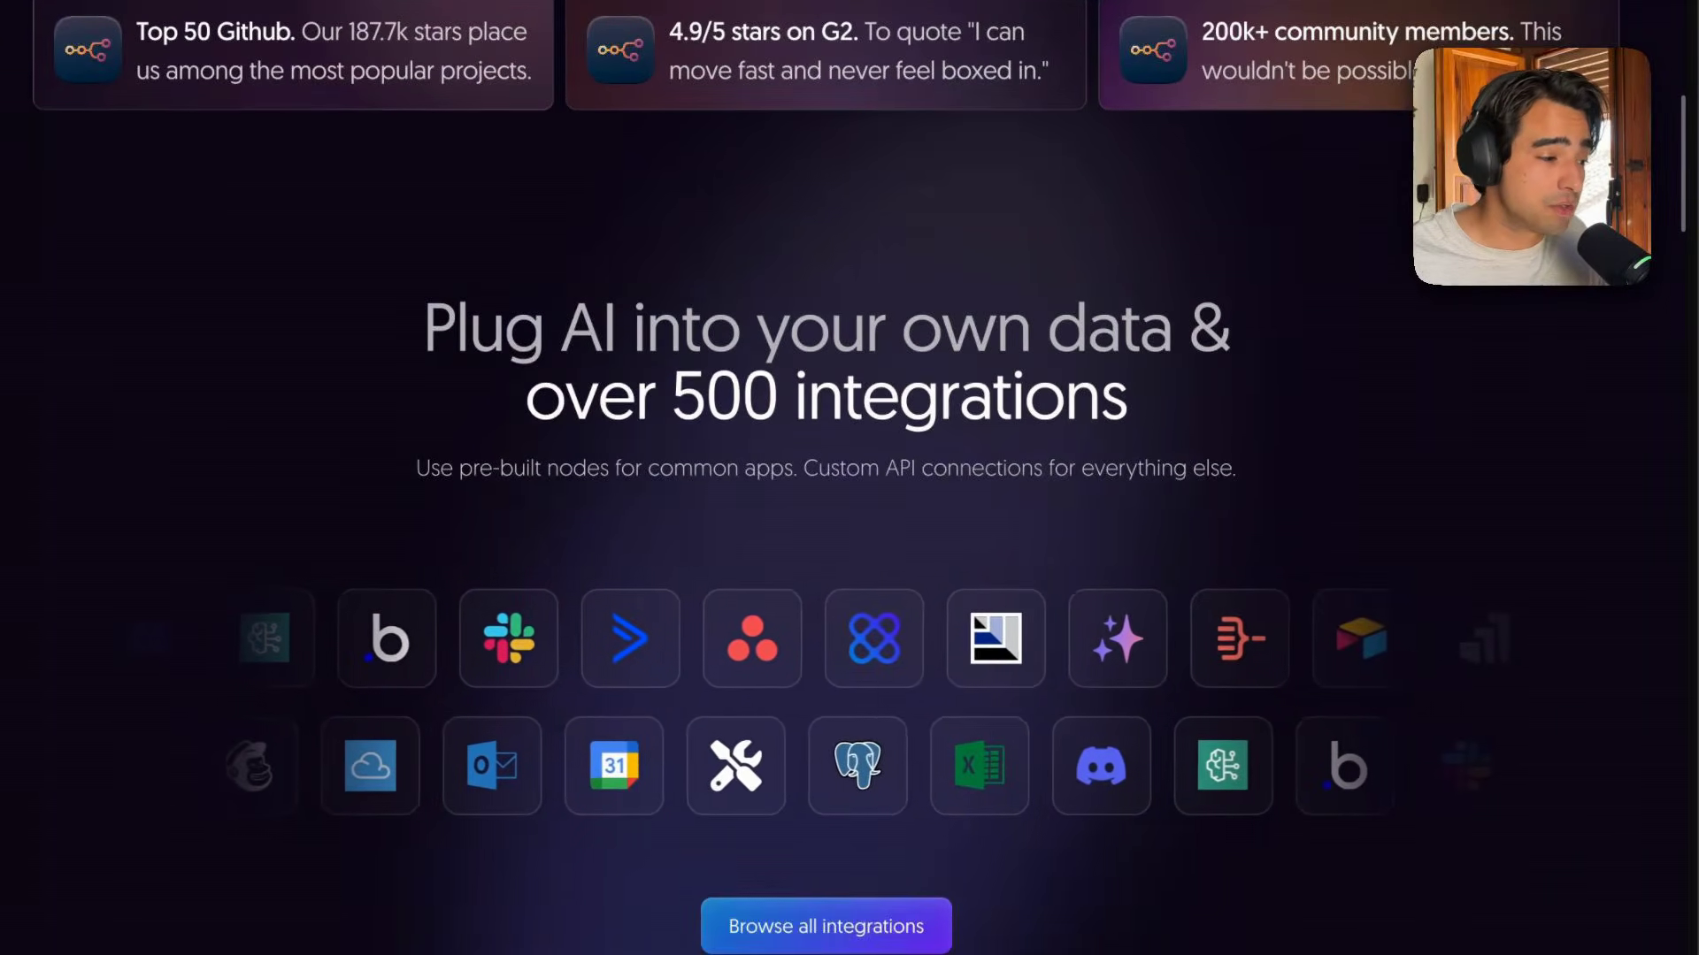
pyautogui.scroll(-4, 849, 478)
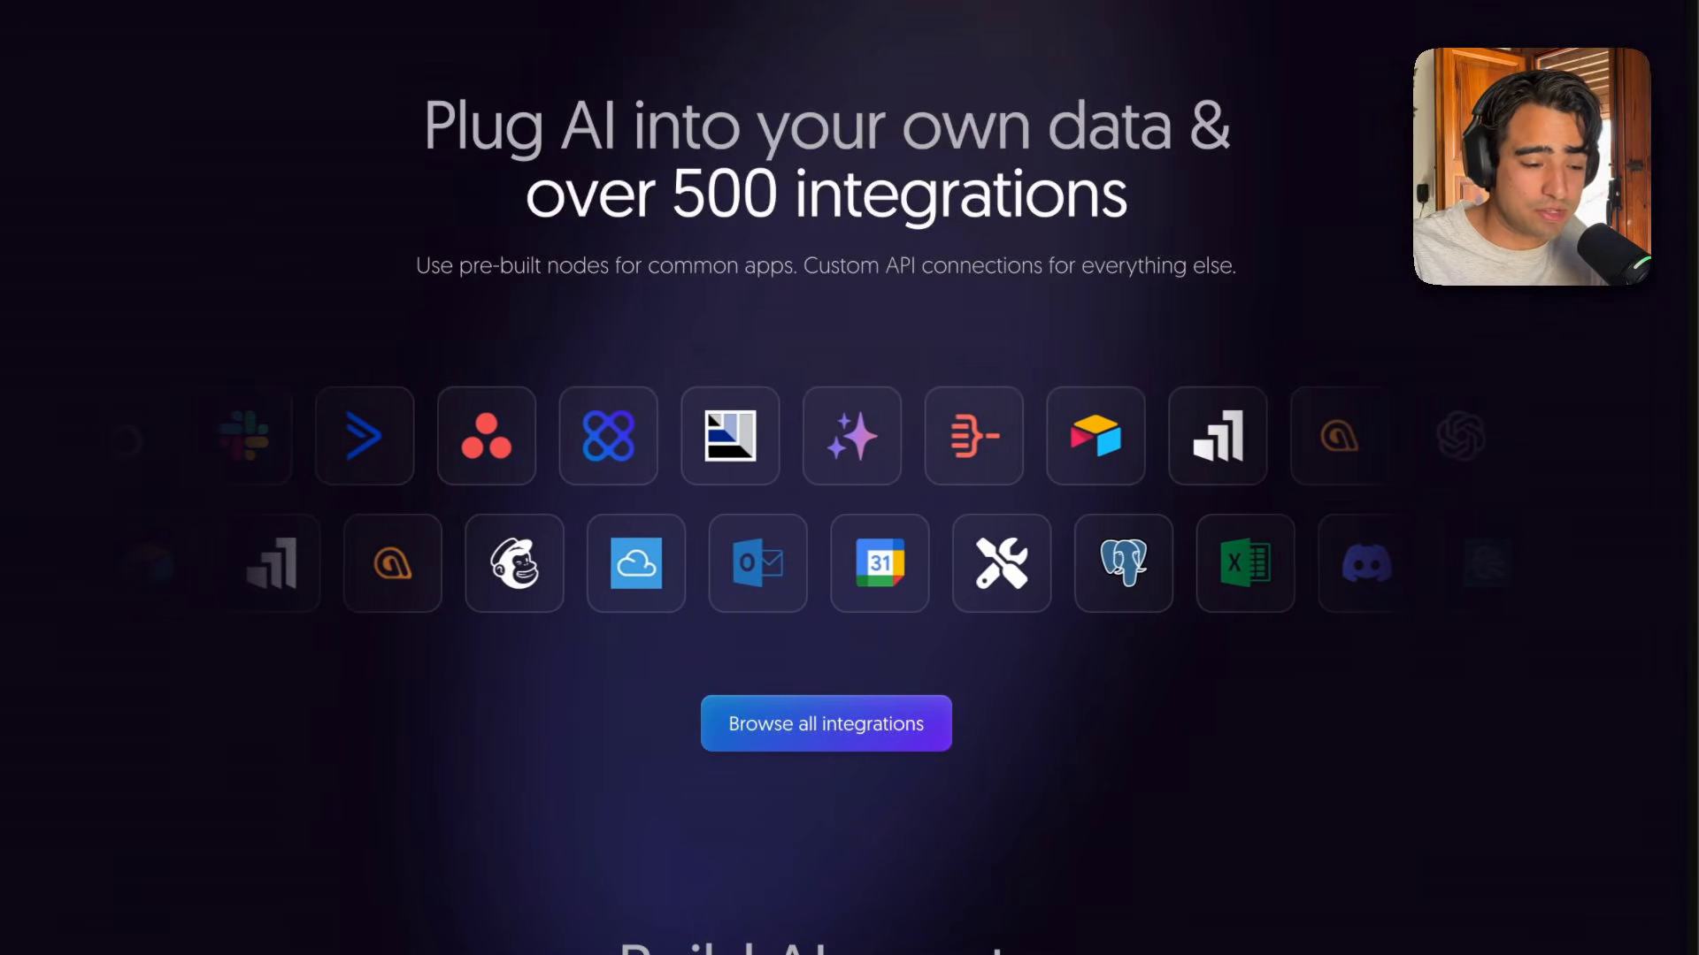
pyautogui.scroll(-3, 850, 478)
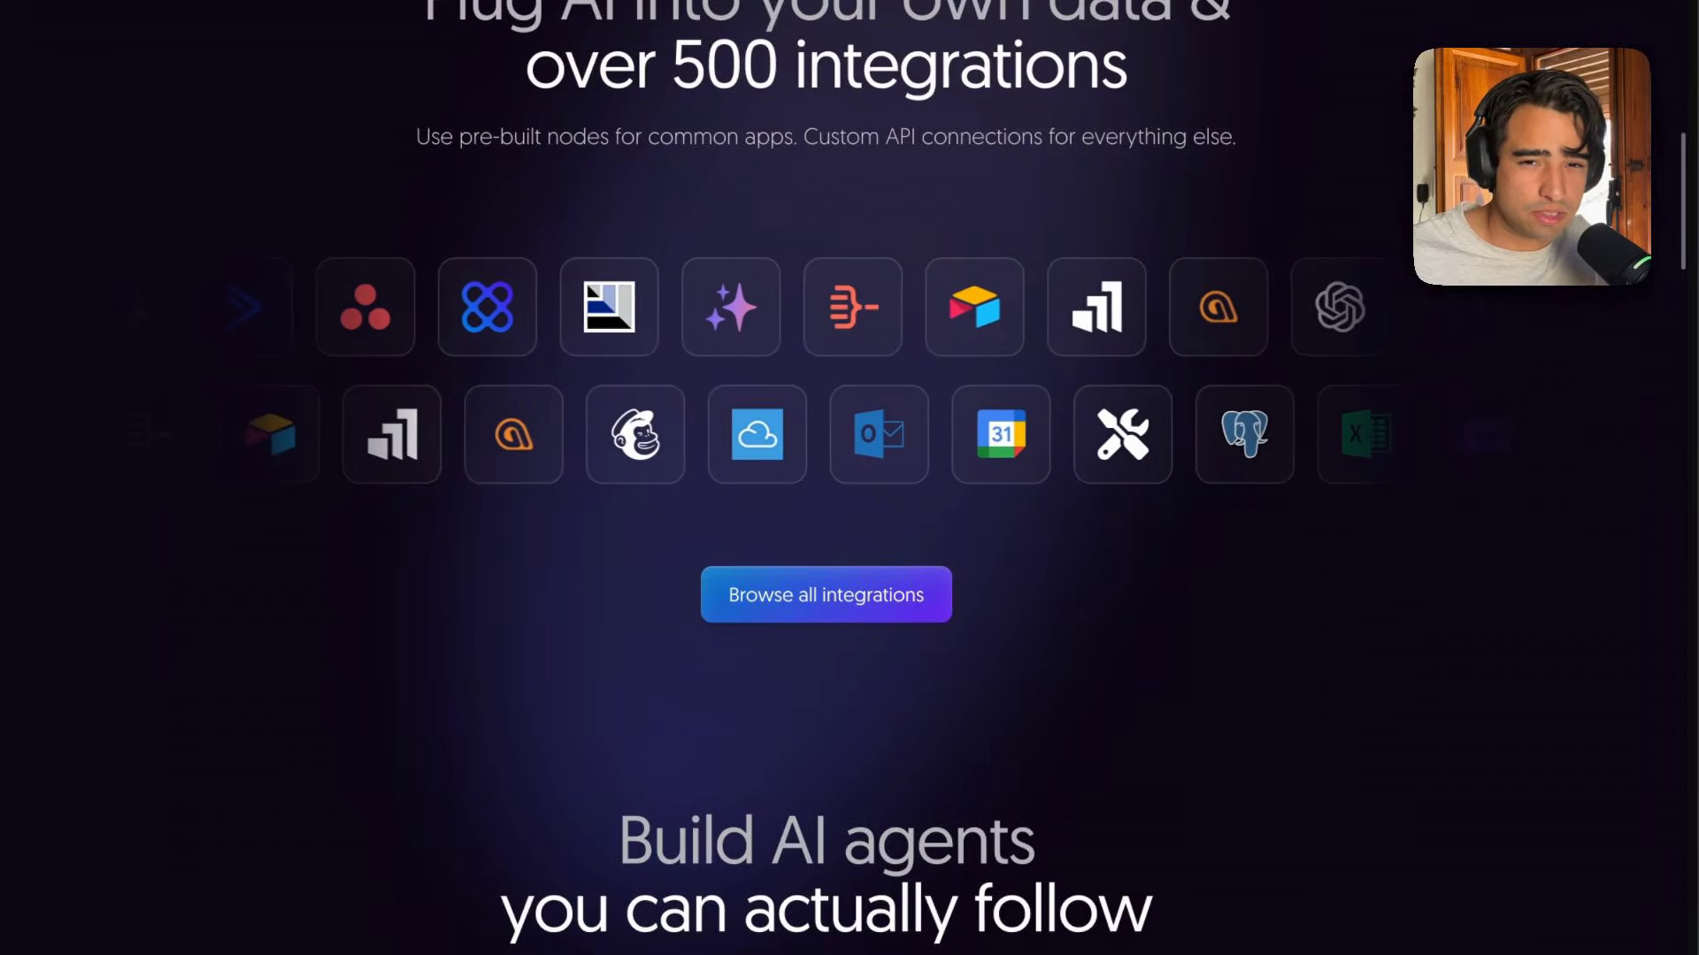
pyautogui.scroll(-2, 849, 477)
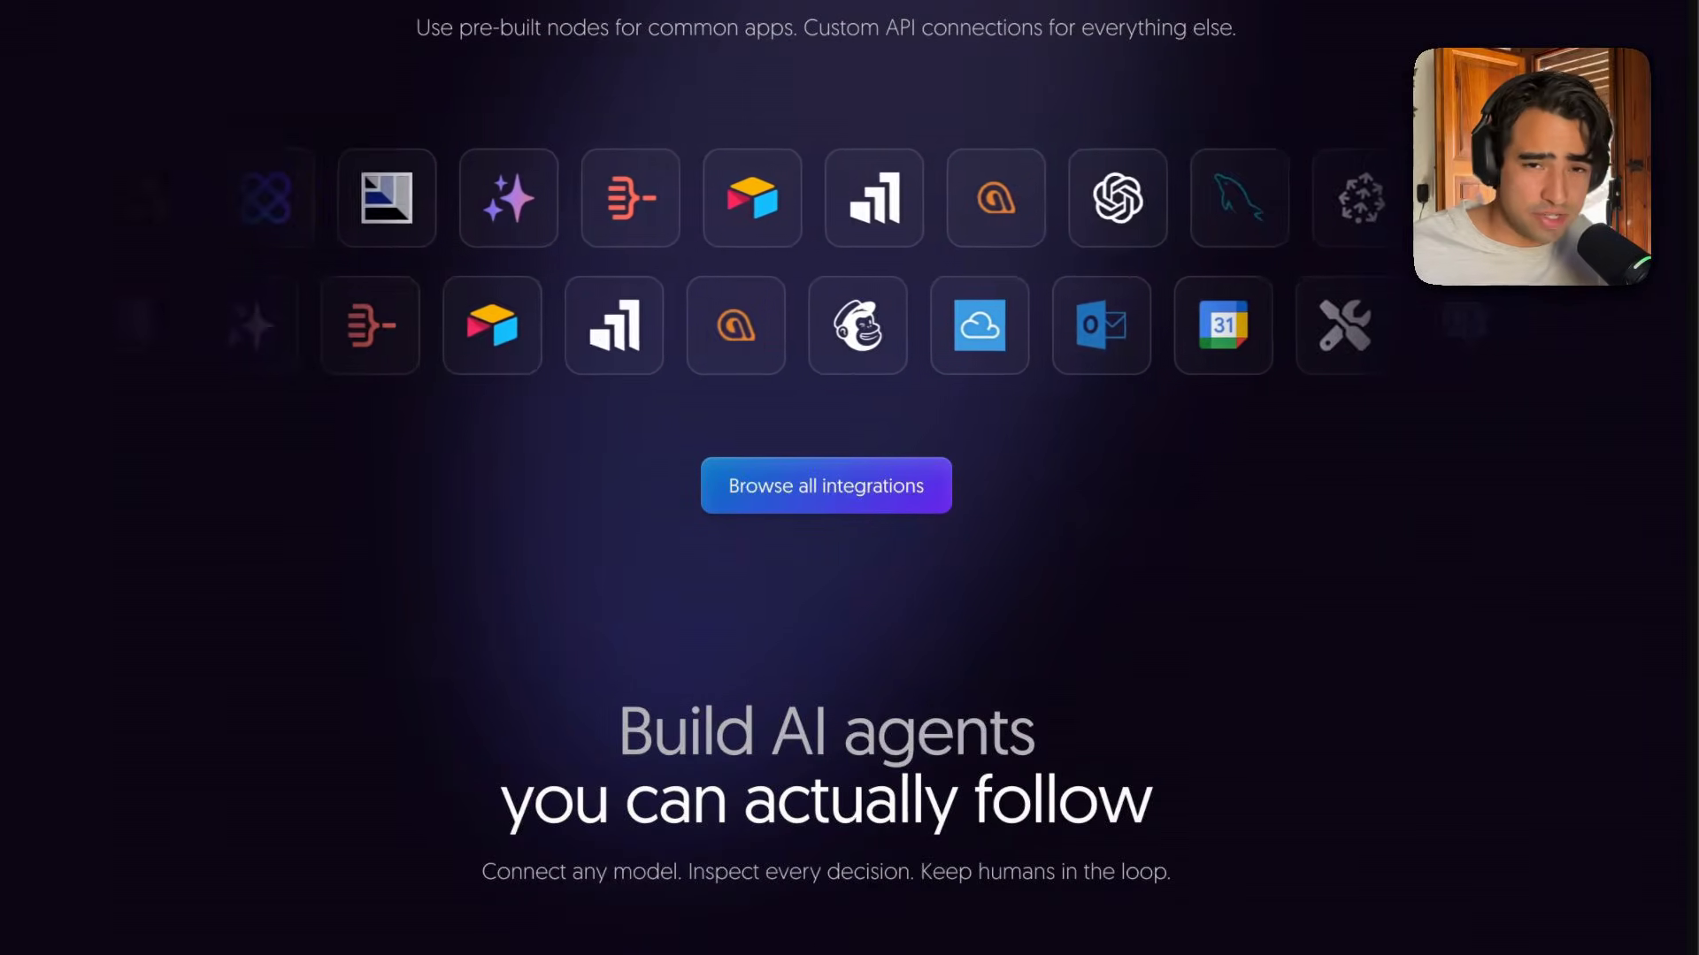
pyautogui.scroll(-3, 848, 935)
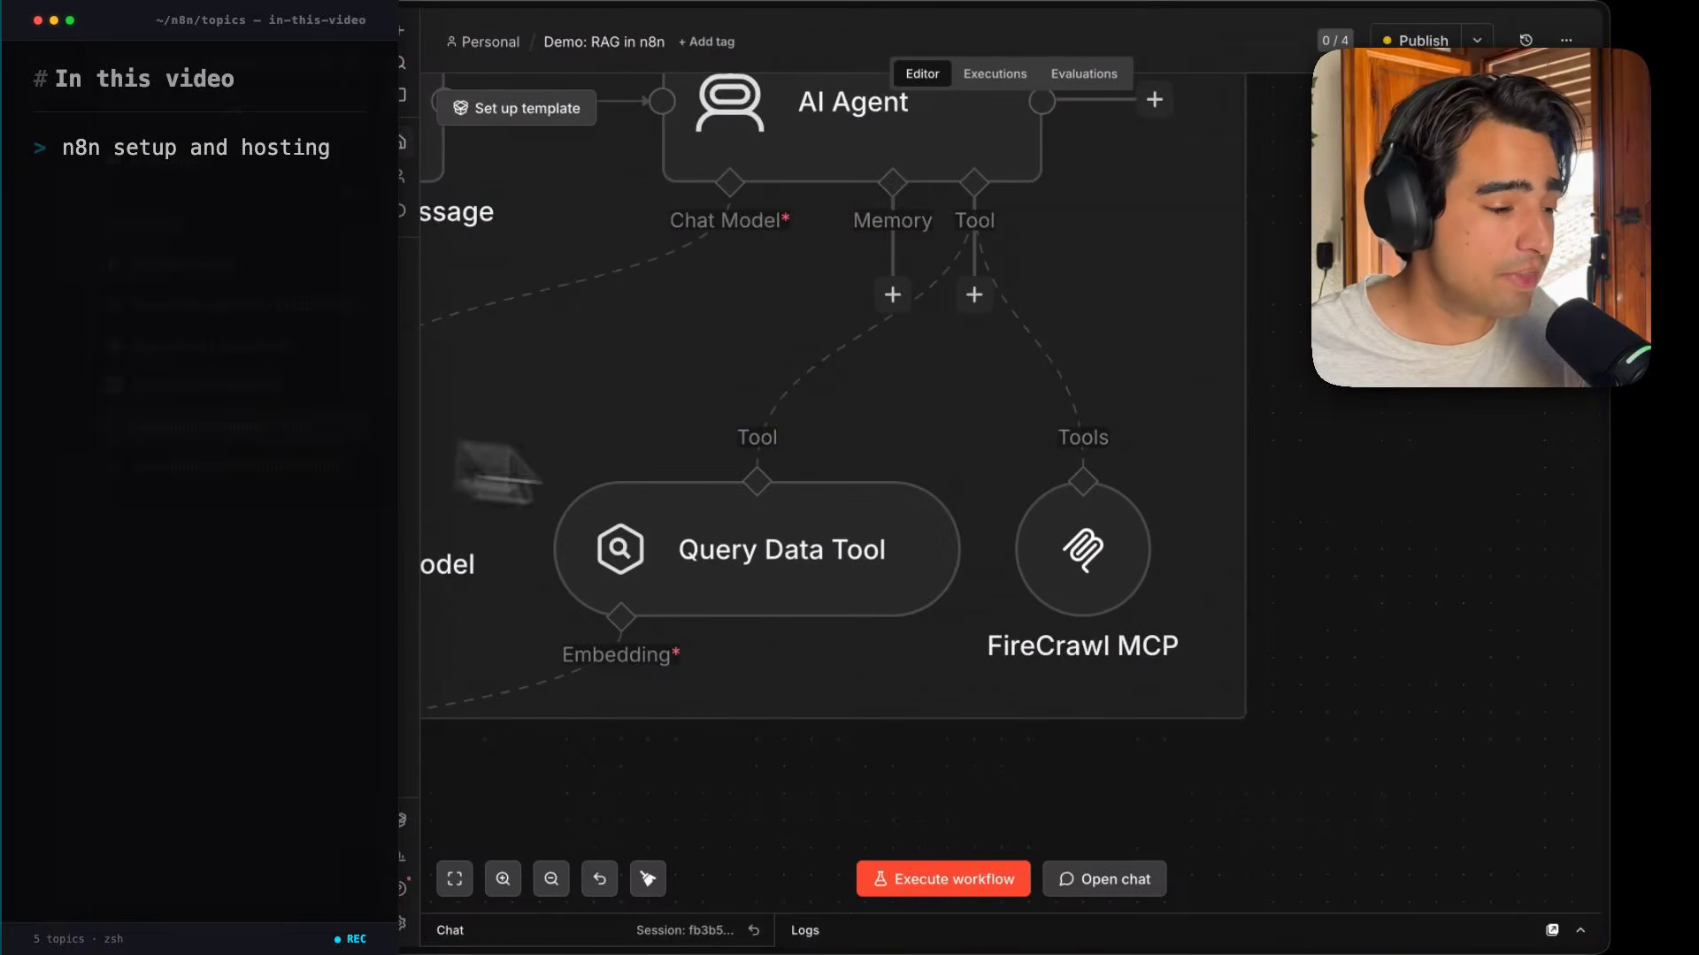
# Examine the Demo: RAG in n8n workflow's Load Data and Retriever flows on the canvas.
pyautogui.scroll(-5, 970, 531)
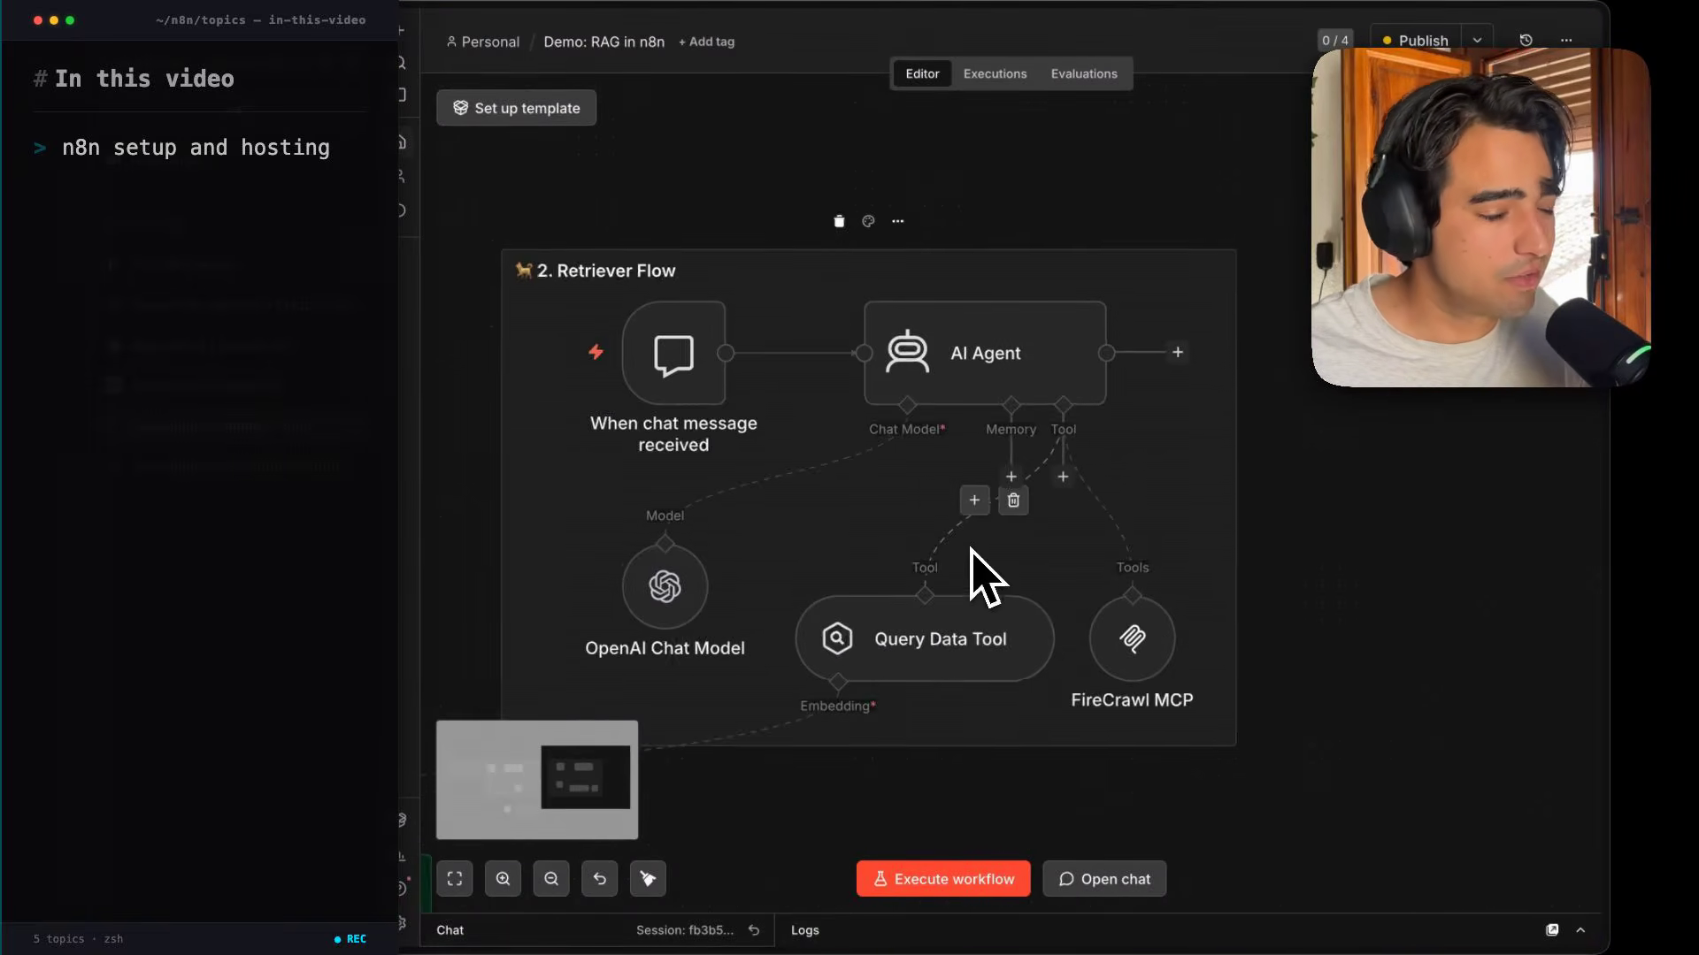
pyautogui.scroll(-1, 970, 553)
pyautogui.hscroll(-1, 971, 553)
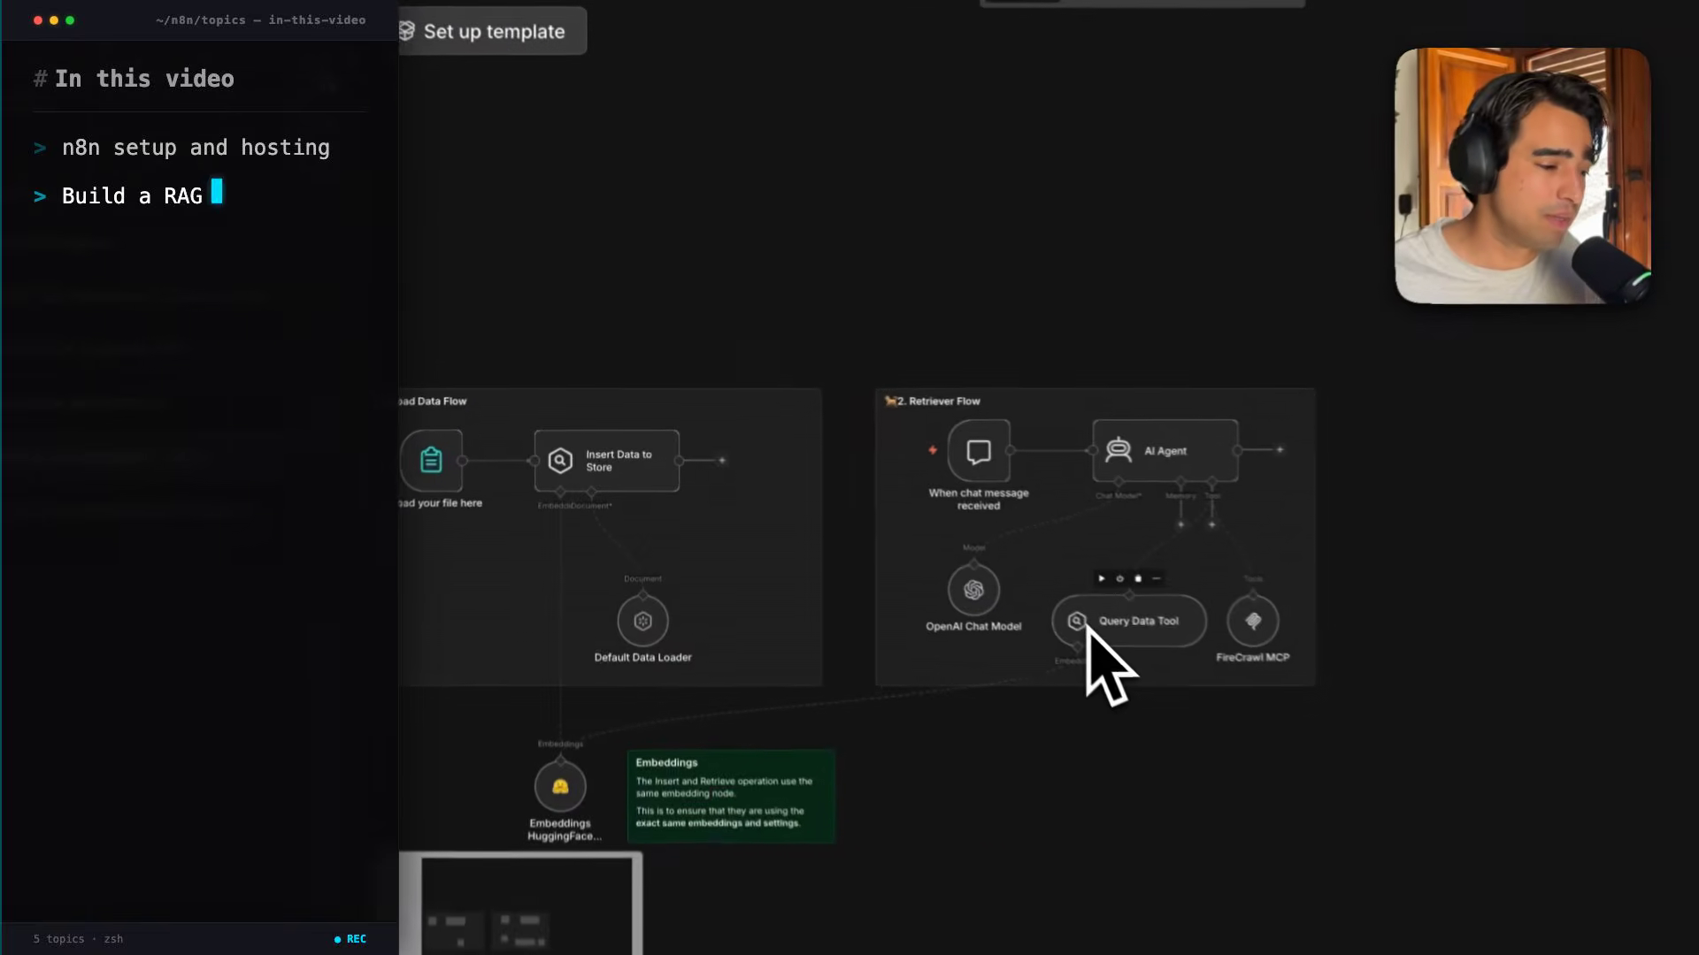
pyautogui.scroll(4, 1108, 639)
pyautogui.hscroll(1, 1110, 639)
pyautogui.scroll(1, 1109, 639)
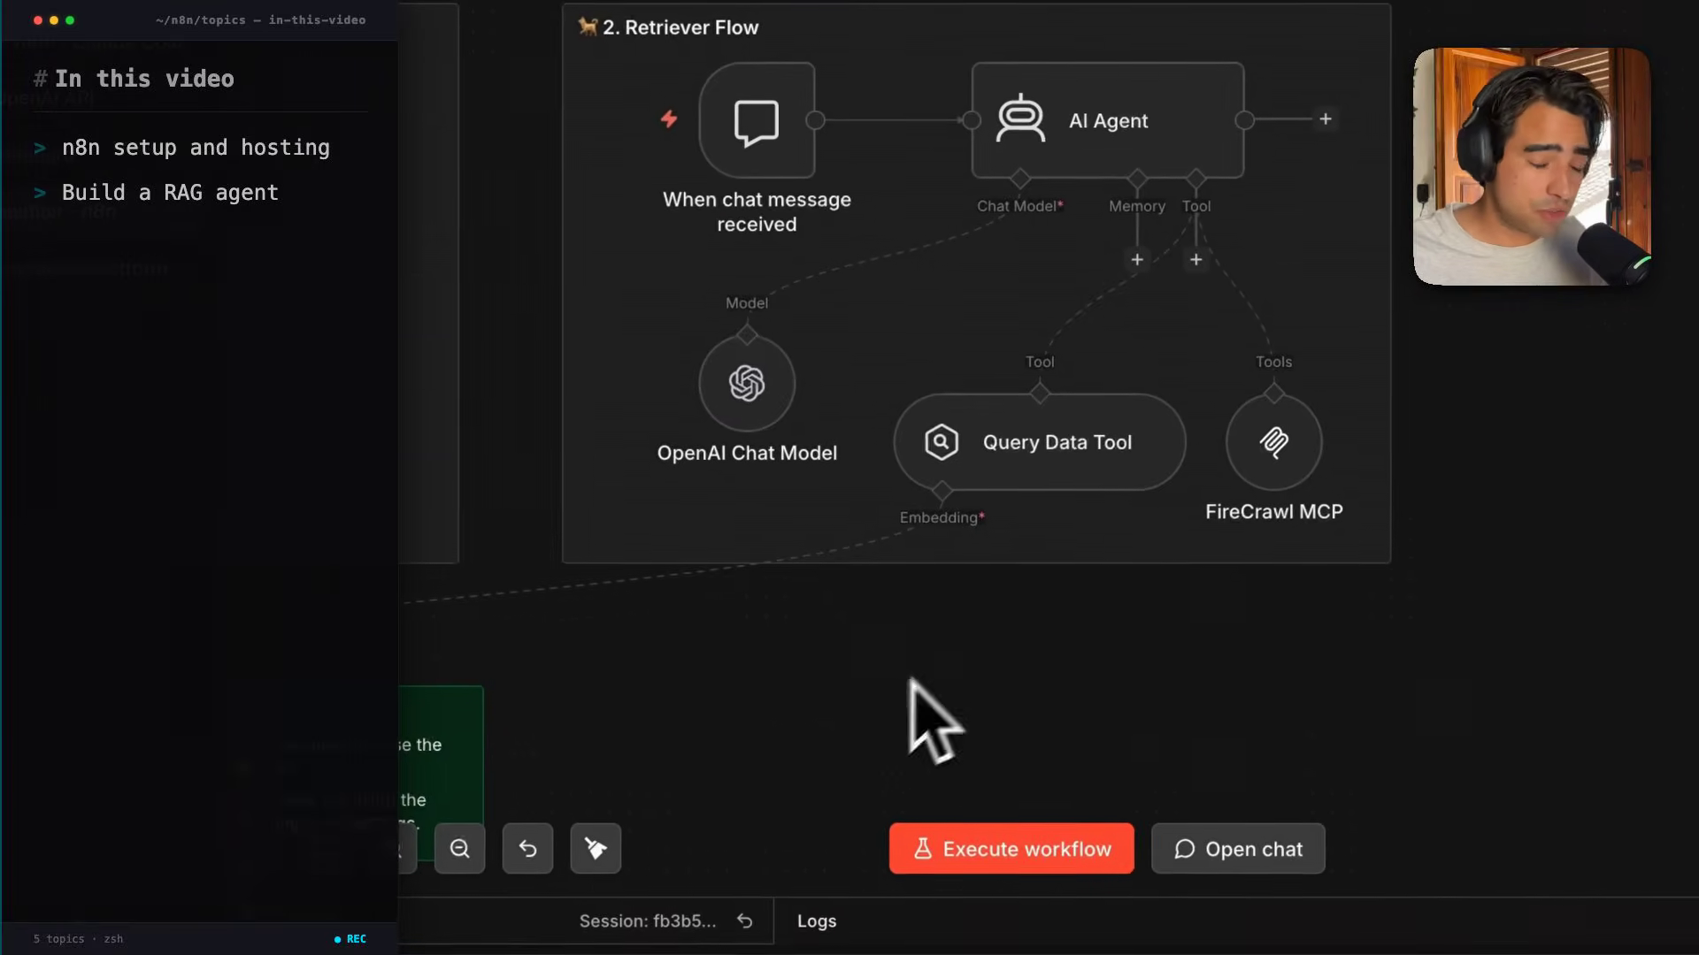
pyautogui.scroll(5, 1232, 480)
pyautogui.hscroll(4, 1239, 495)
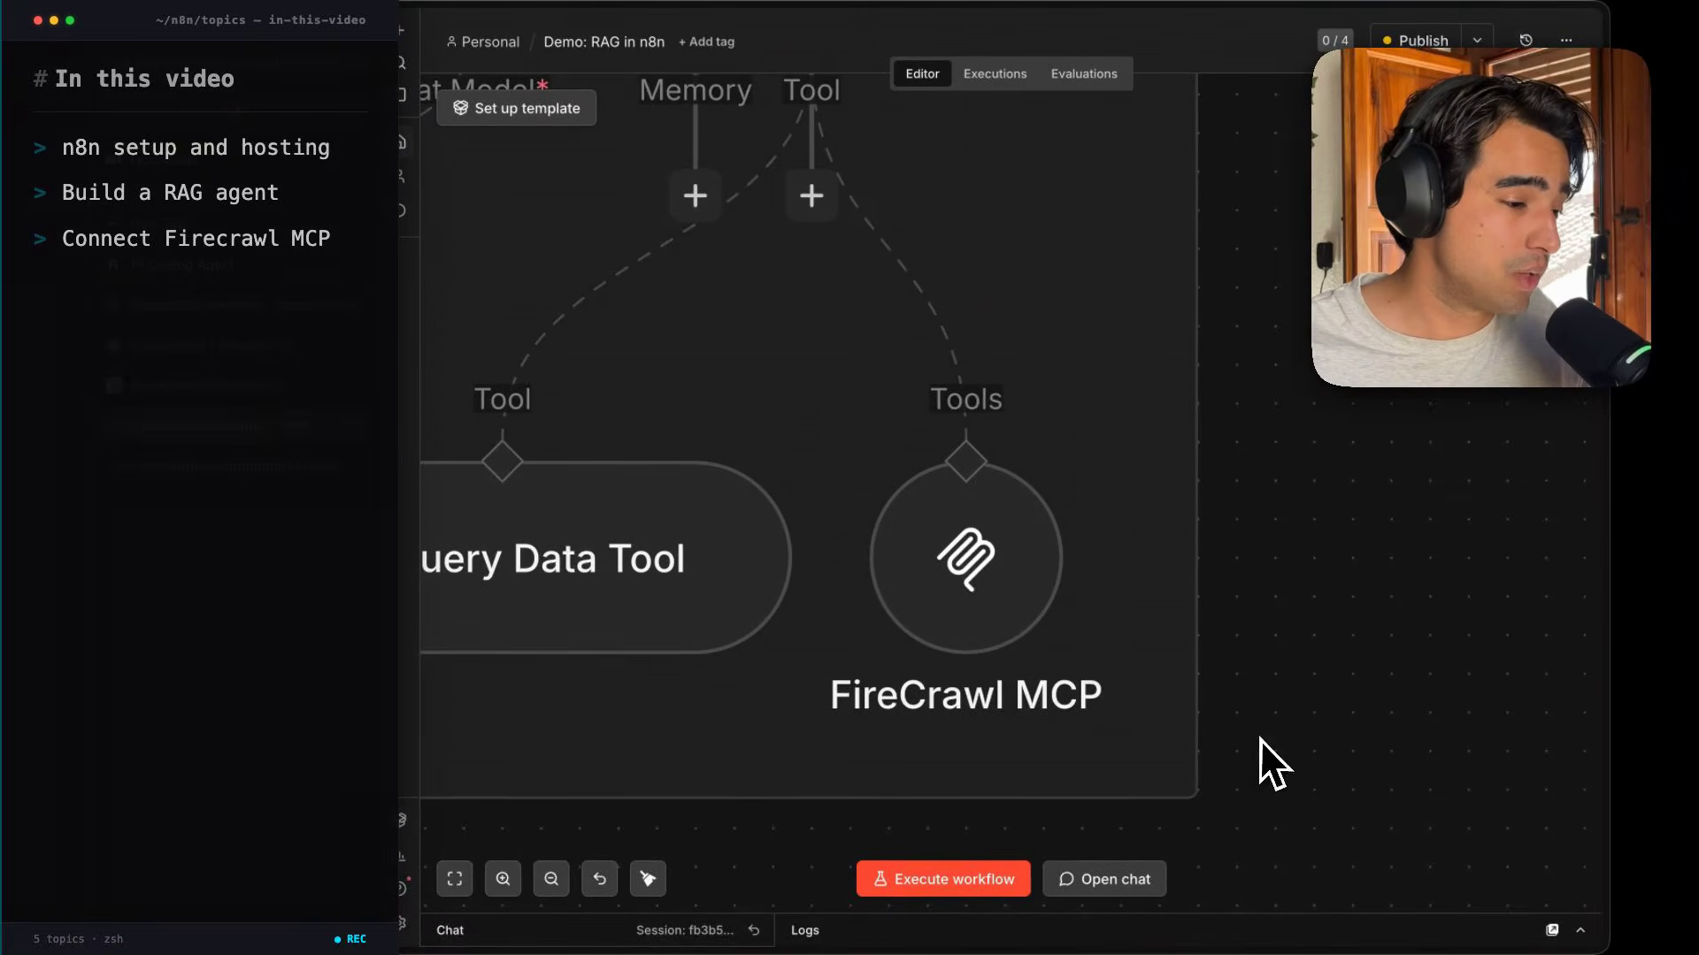
pyautogui.scroll(-5, 1260, 739)
pyautogui.hscroll(-2, 1260, 739)
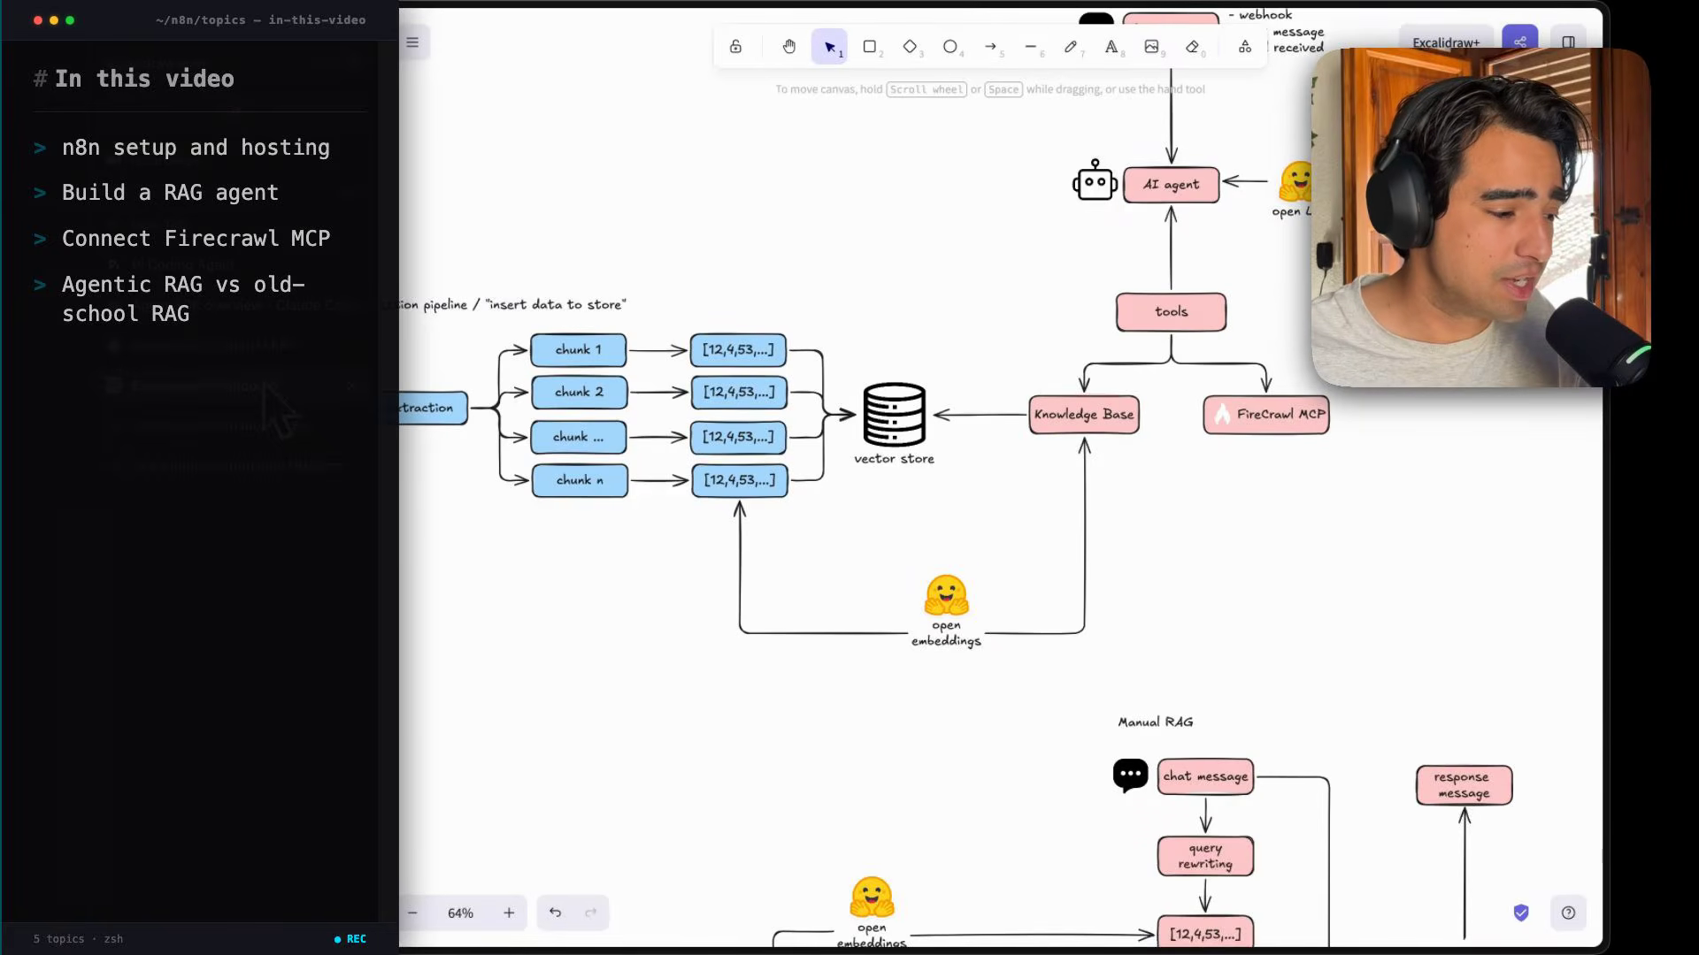
pyautogui.scroll(-10, 626, 587)
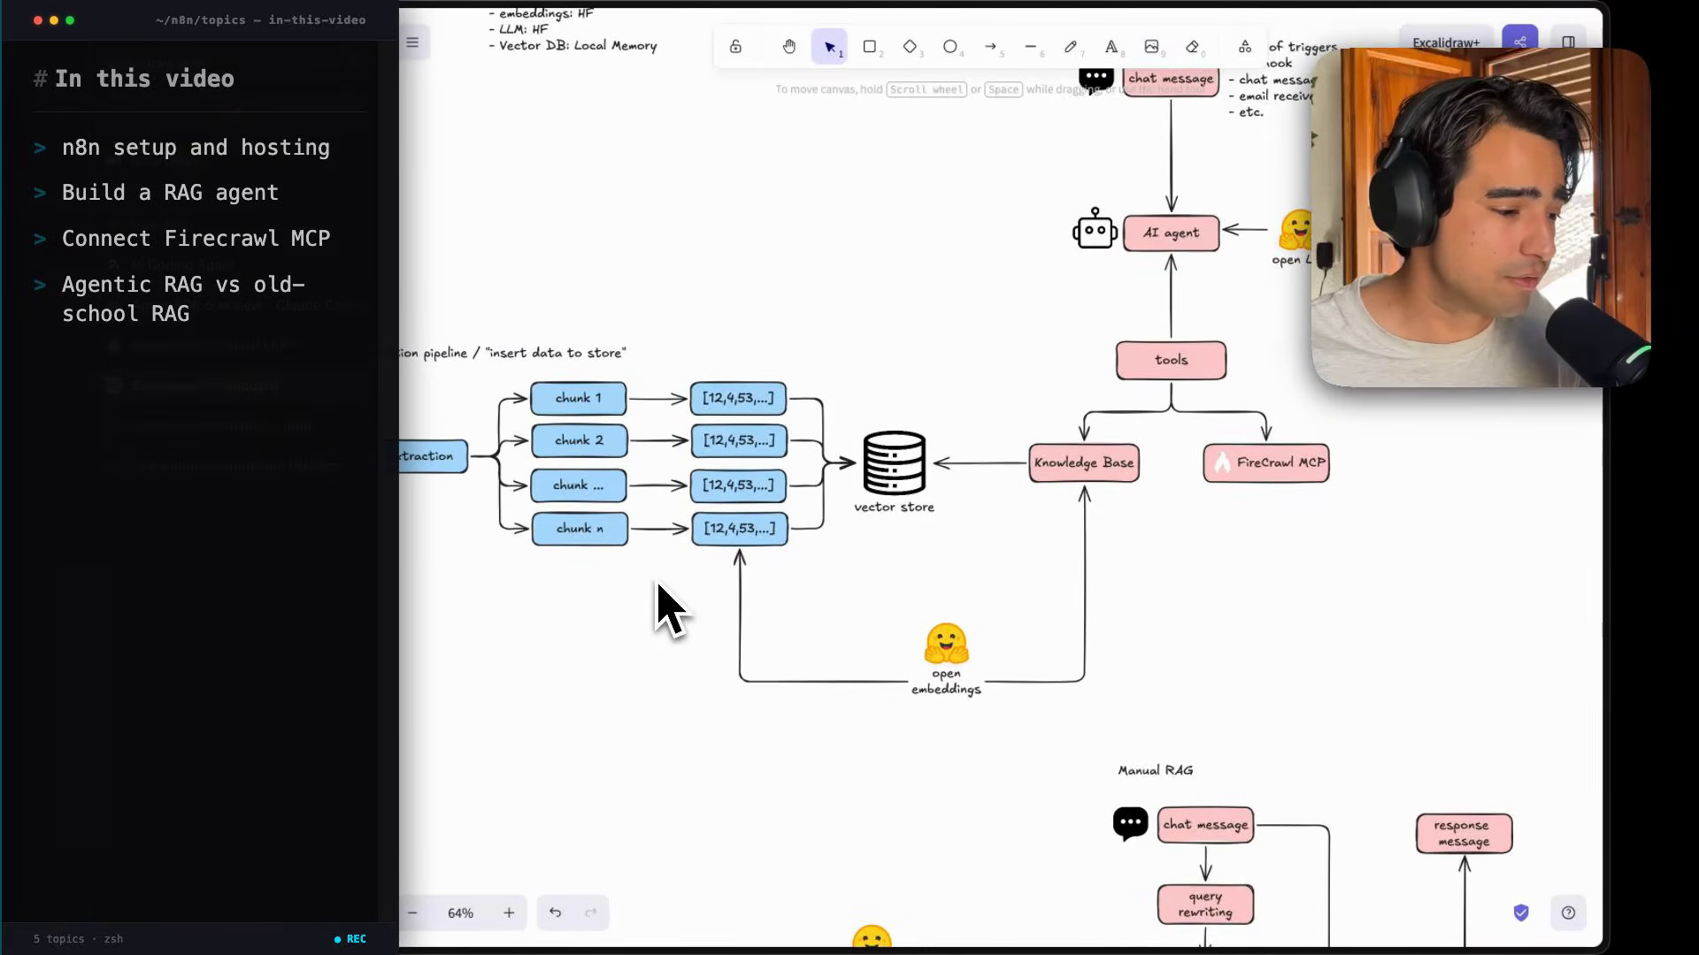
# Examine the RAG agent diagram on the Excalidraw whiteboard, including the ingestion pipeline and recommended models.
pyautogui.hscroll(-5, 669, 609)
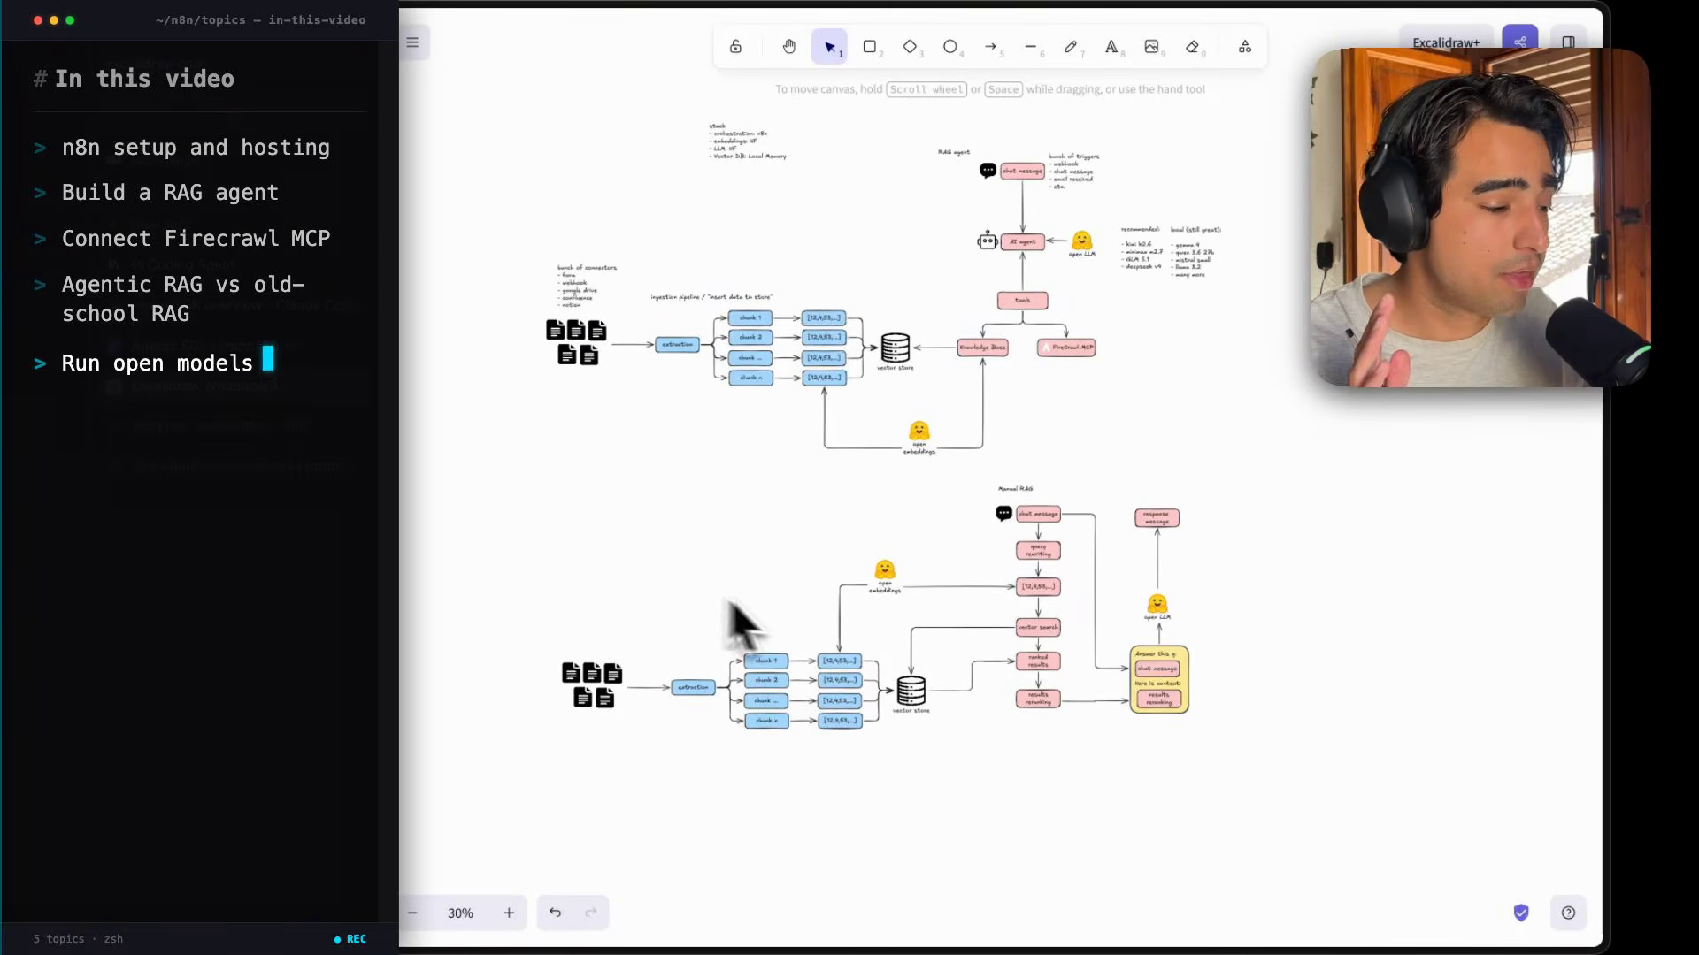
pyautogui.scroll(10, 871, 598)
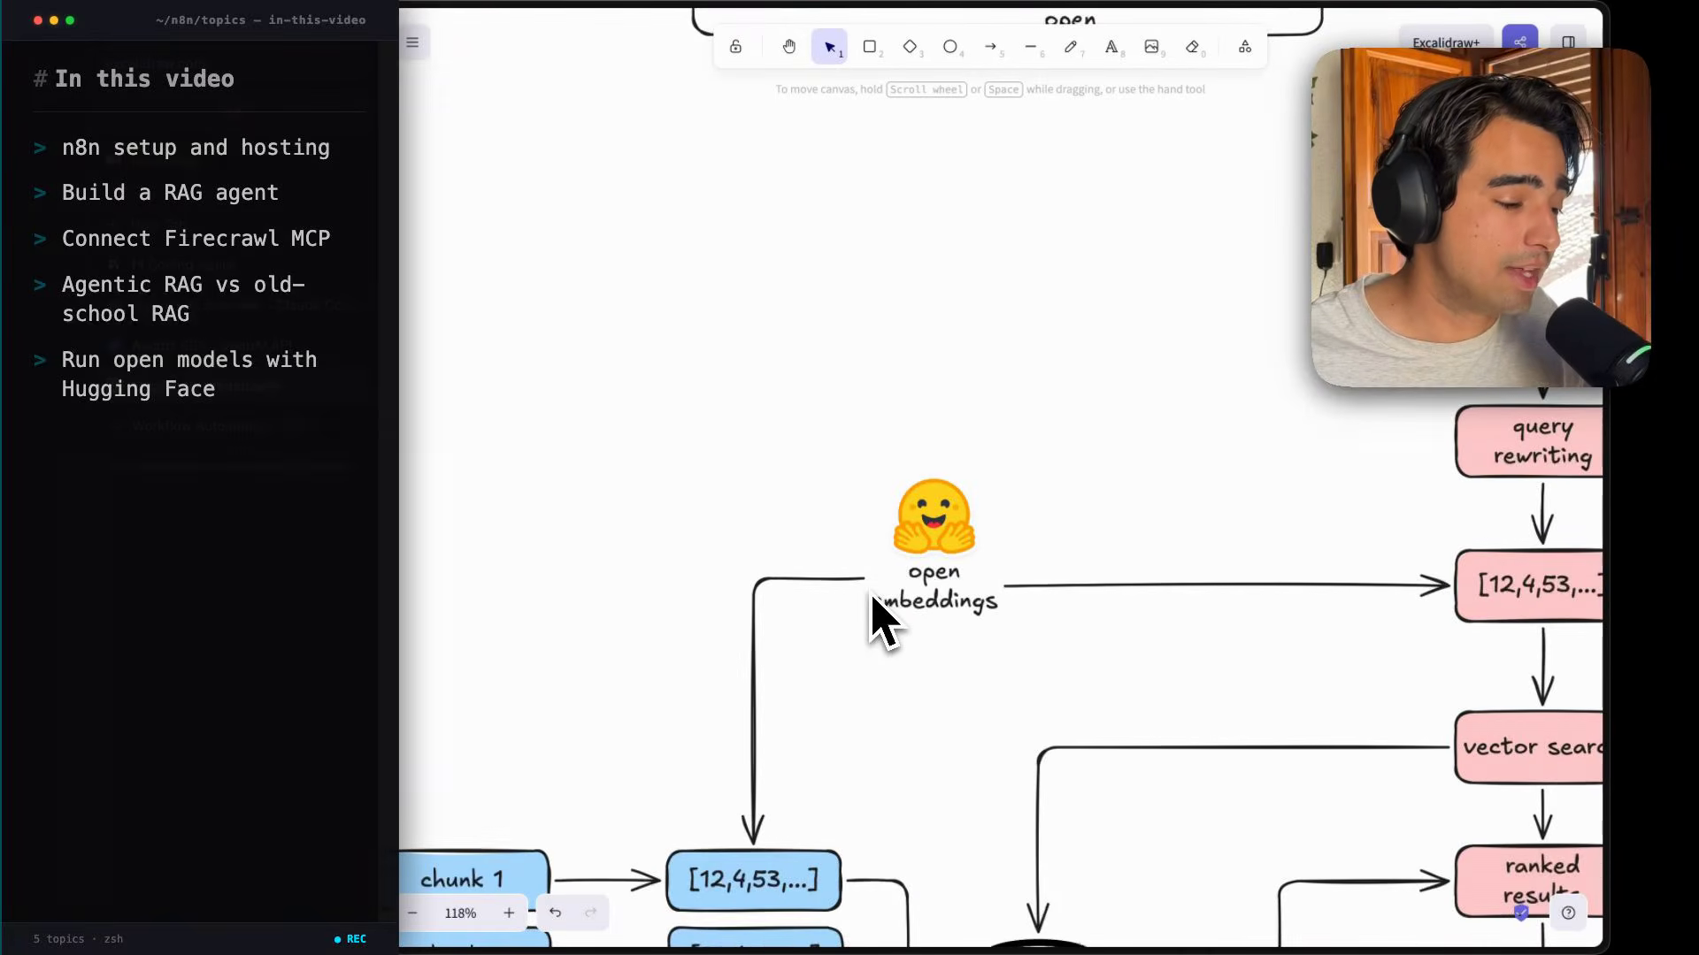
pyautogui.scroll(3, 1000, 495)
pyautogui.hscroll(1, 999, 496)
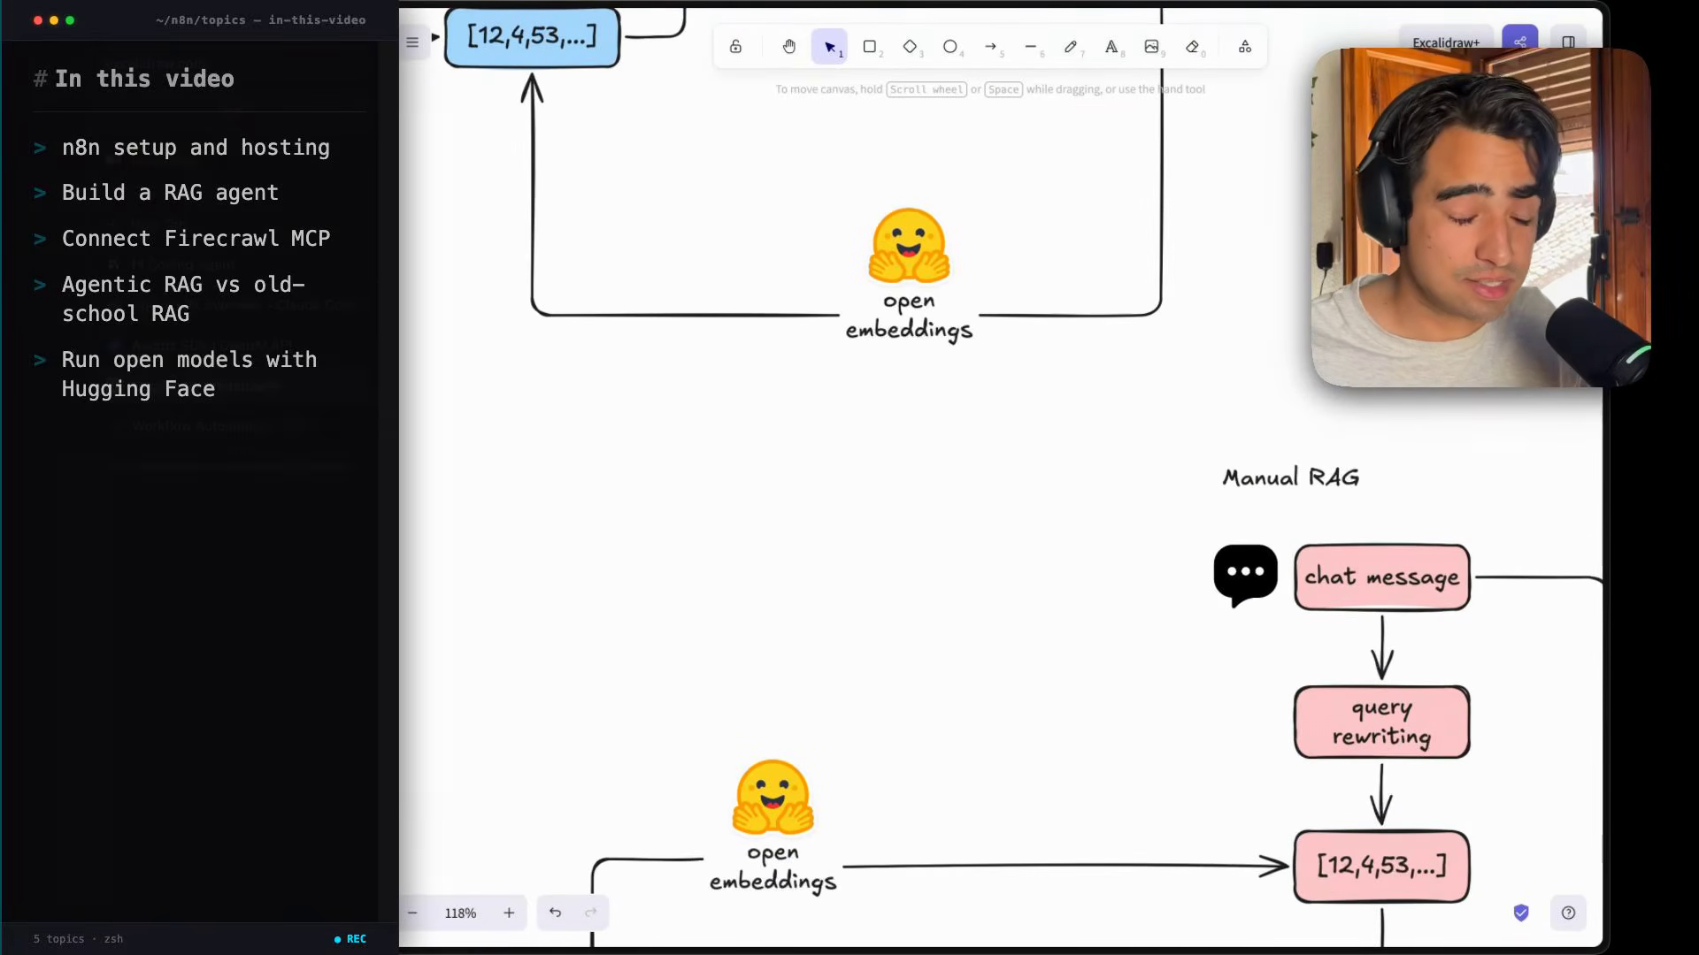
pyautogui.scroll(5, 873, 615)
pyautogui.hscroll(1, 873, 615)
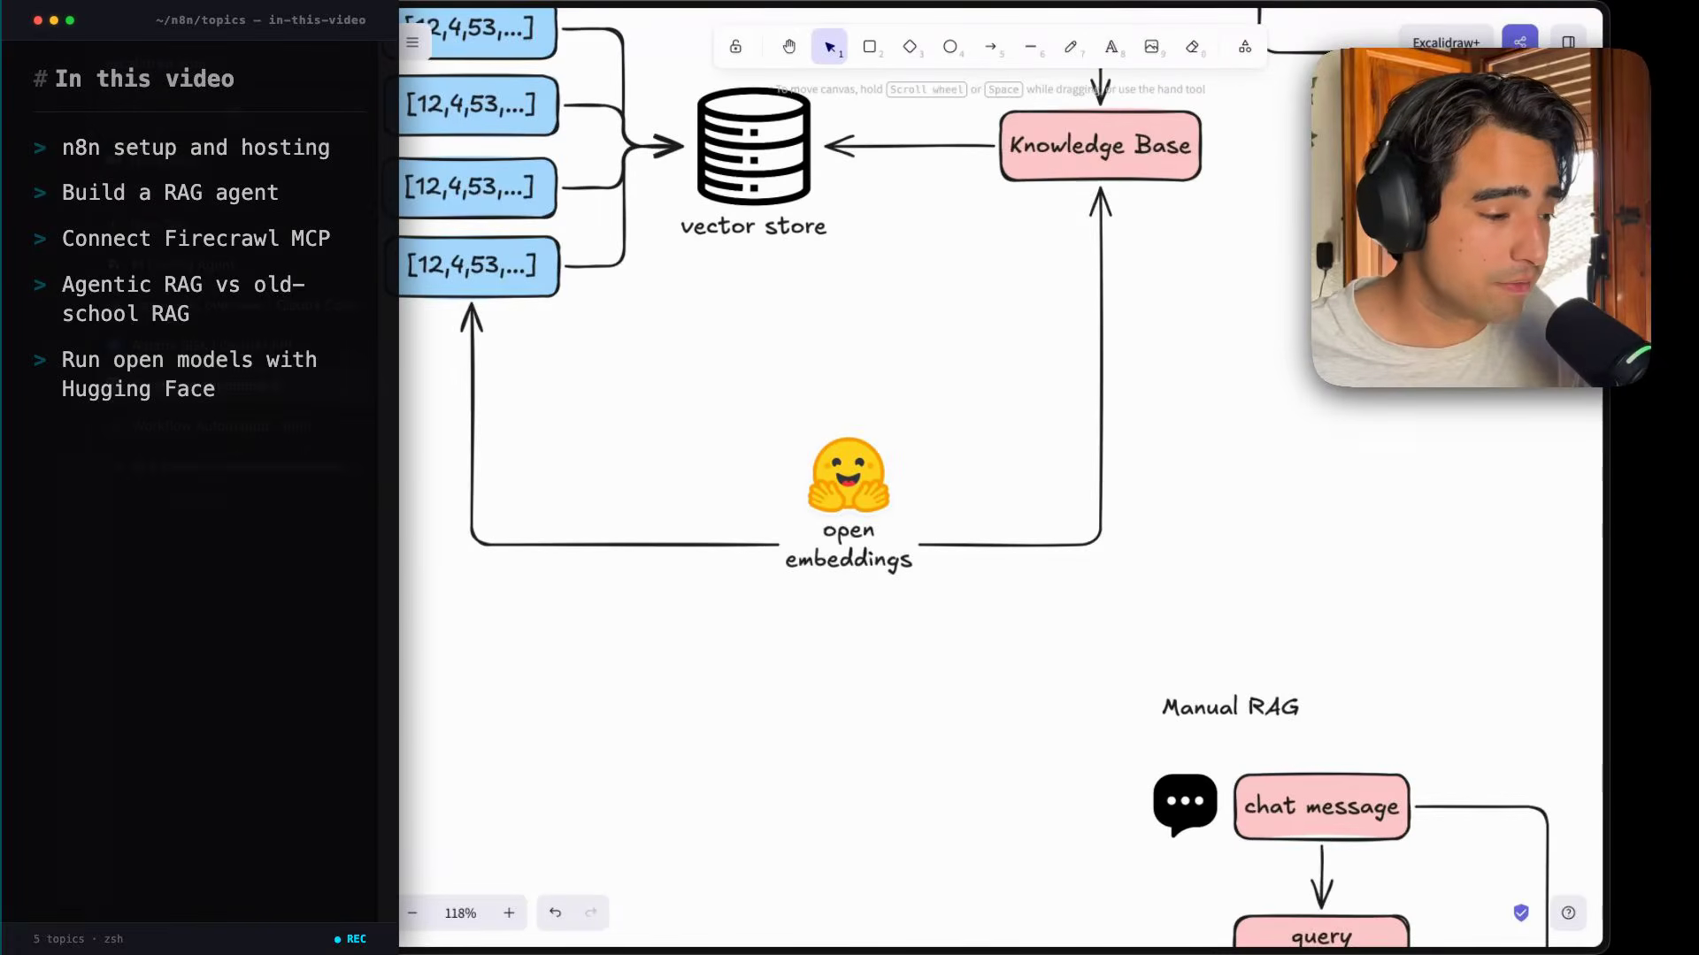
pyautogui.scroll(14, 999, 495)
pyautogui.hscroll(10, 1000, 495)
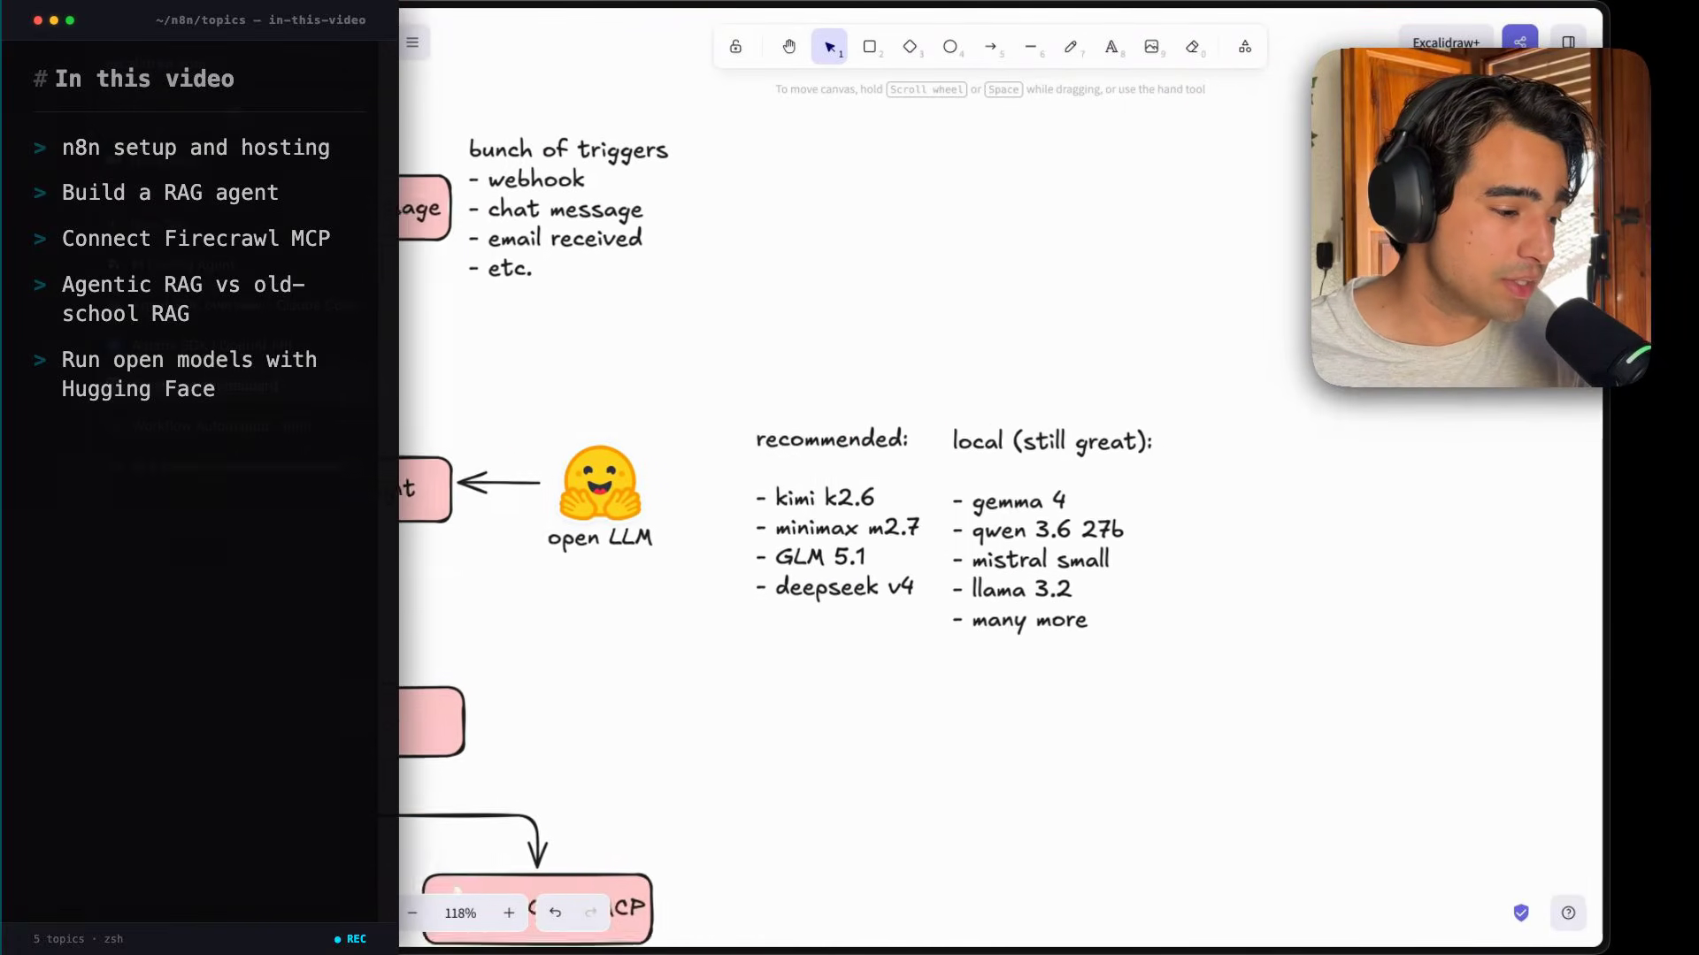
pyautogui.hscroll(3, 864, 626)
pyautogui.scroll(4, 858, 619)
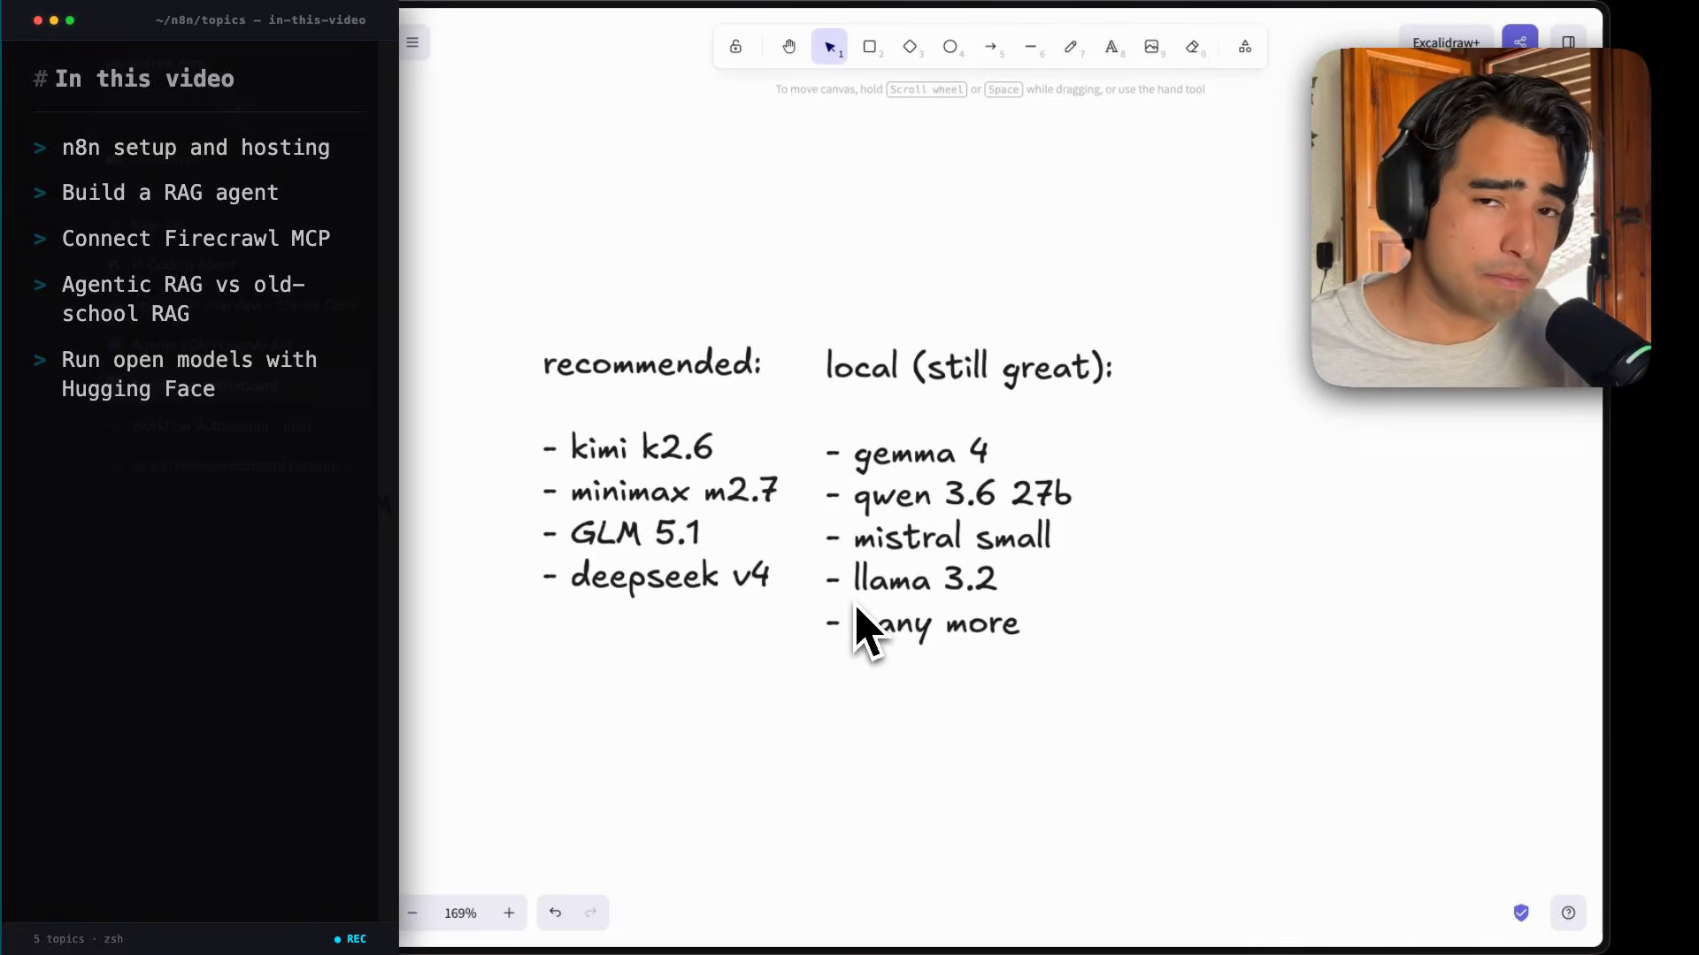
pyautogui.scroll(-6, 856, 619)
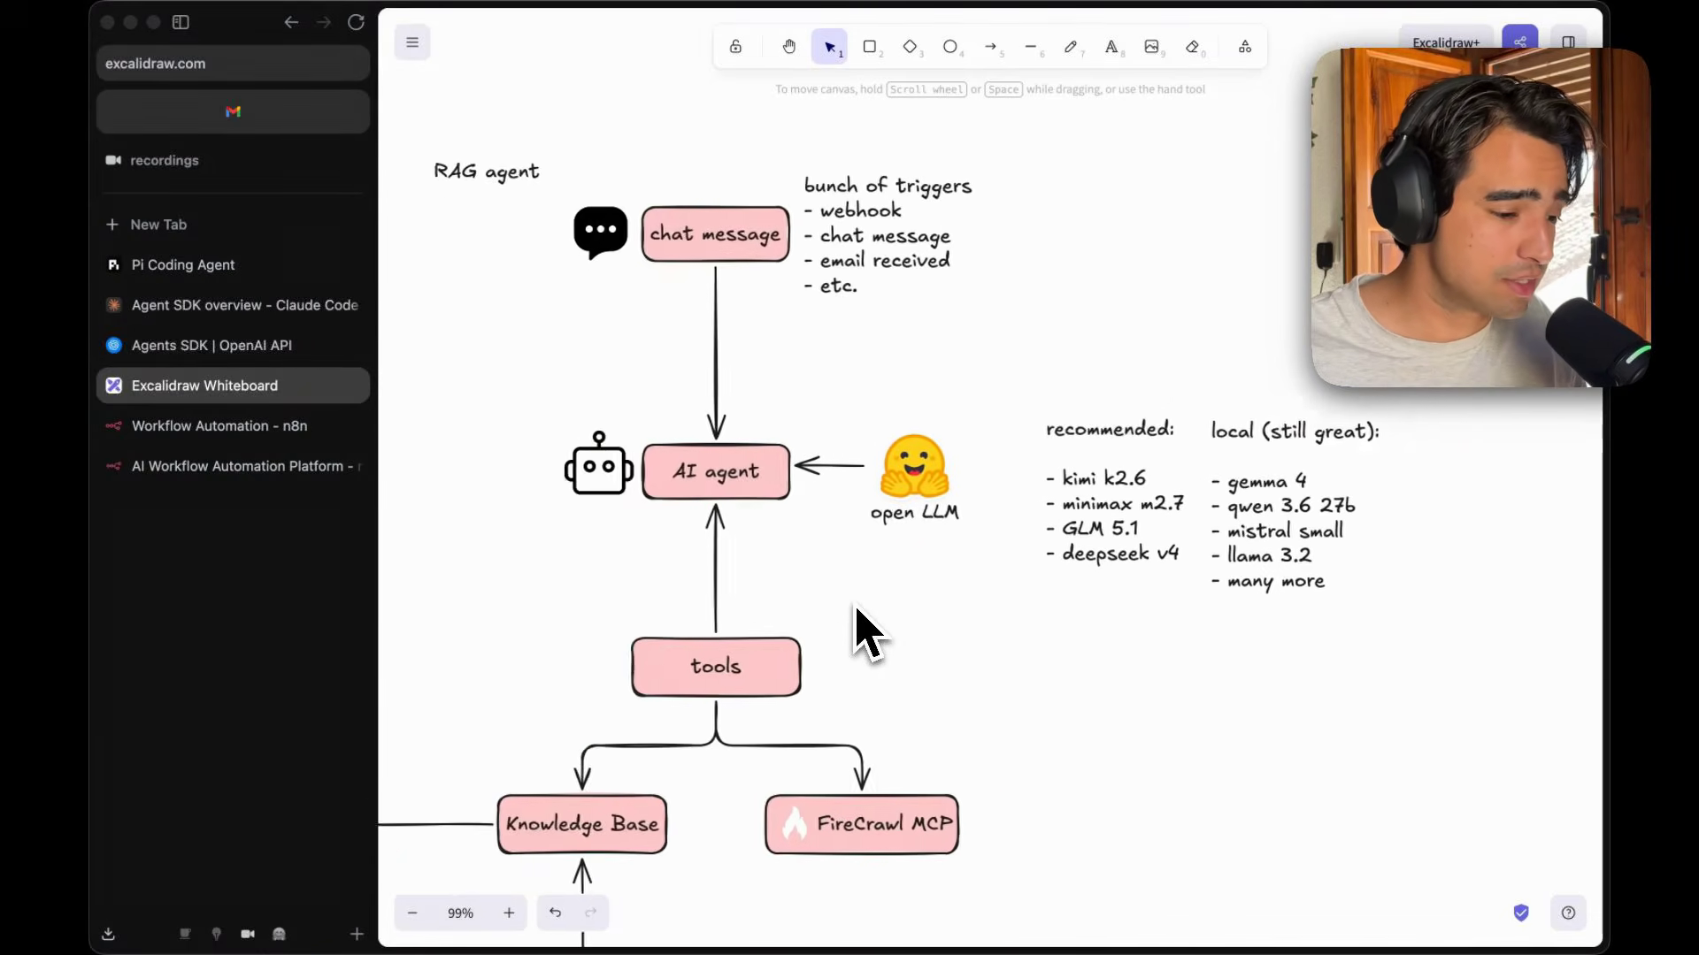
pyautogui.scroll(-5, 860, 624)
pyautogui.hscroll(-2, 860, 623)
pyautogui.scroll(-1, 864, 626)
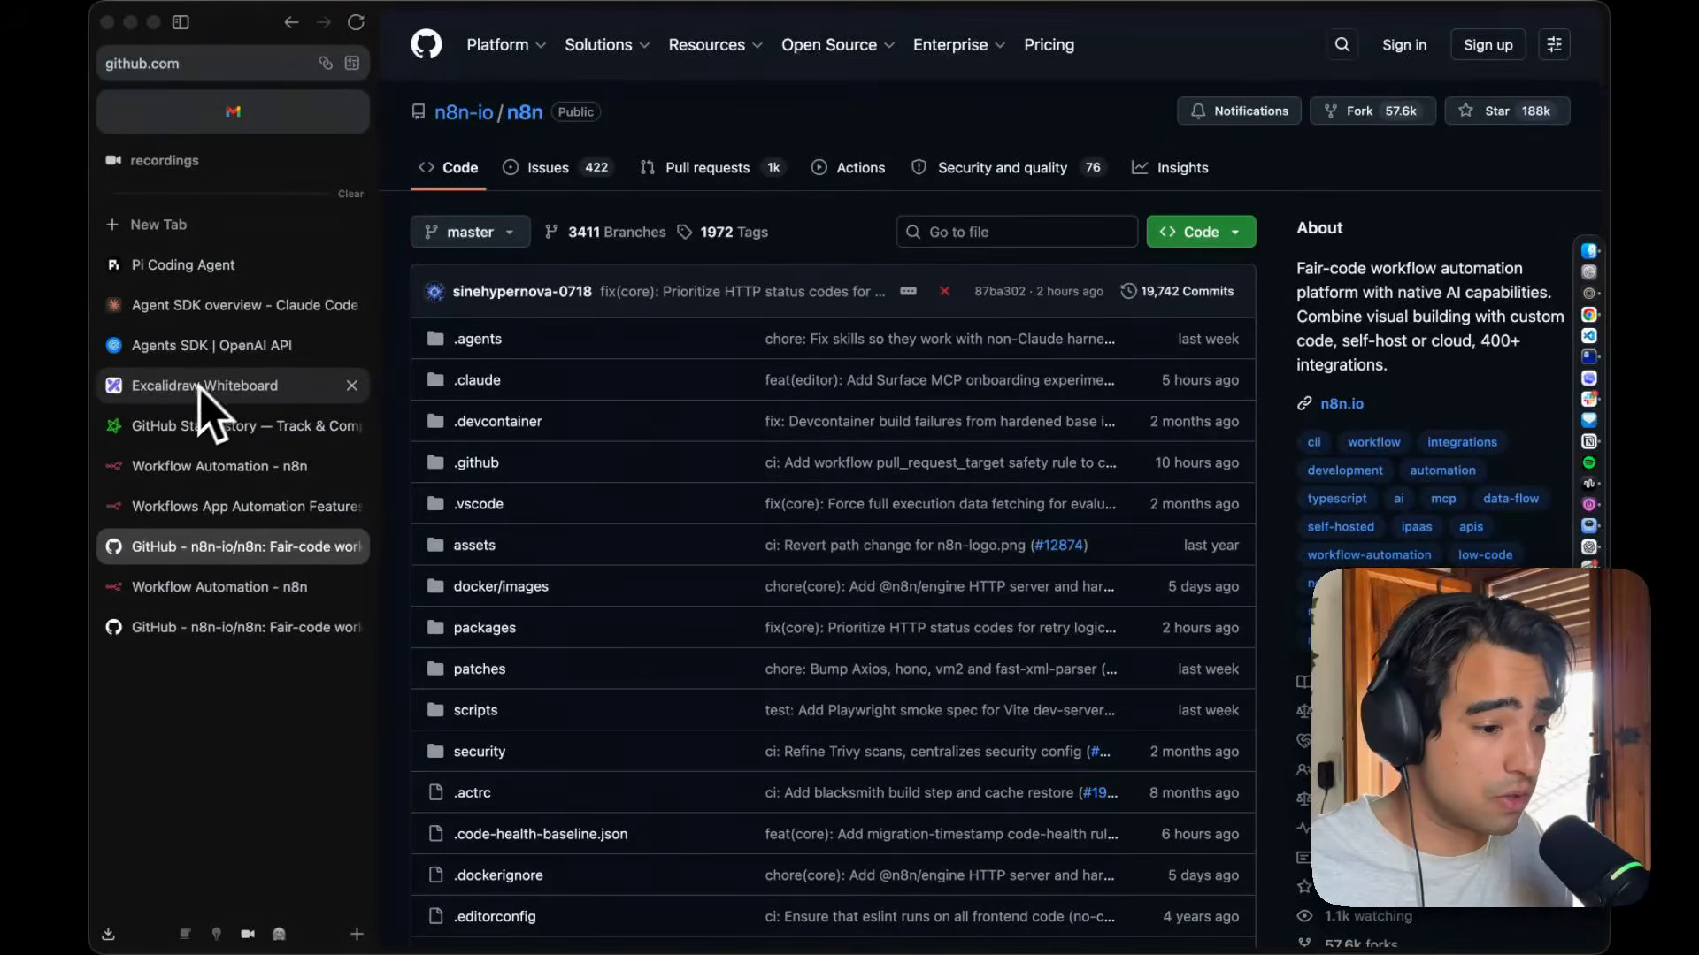
# Switch to the GitHub Star History tab to view the n8n star chart.
pyautogui.click(213, 427)
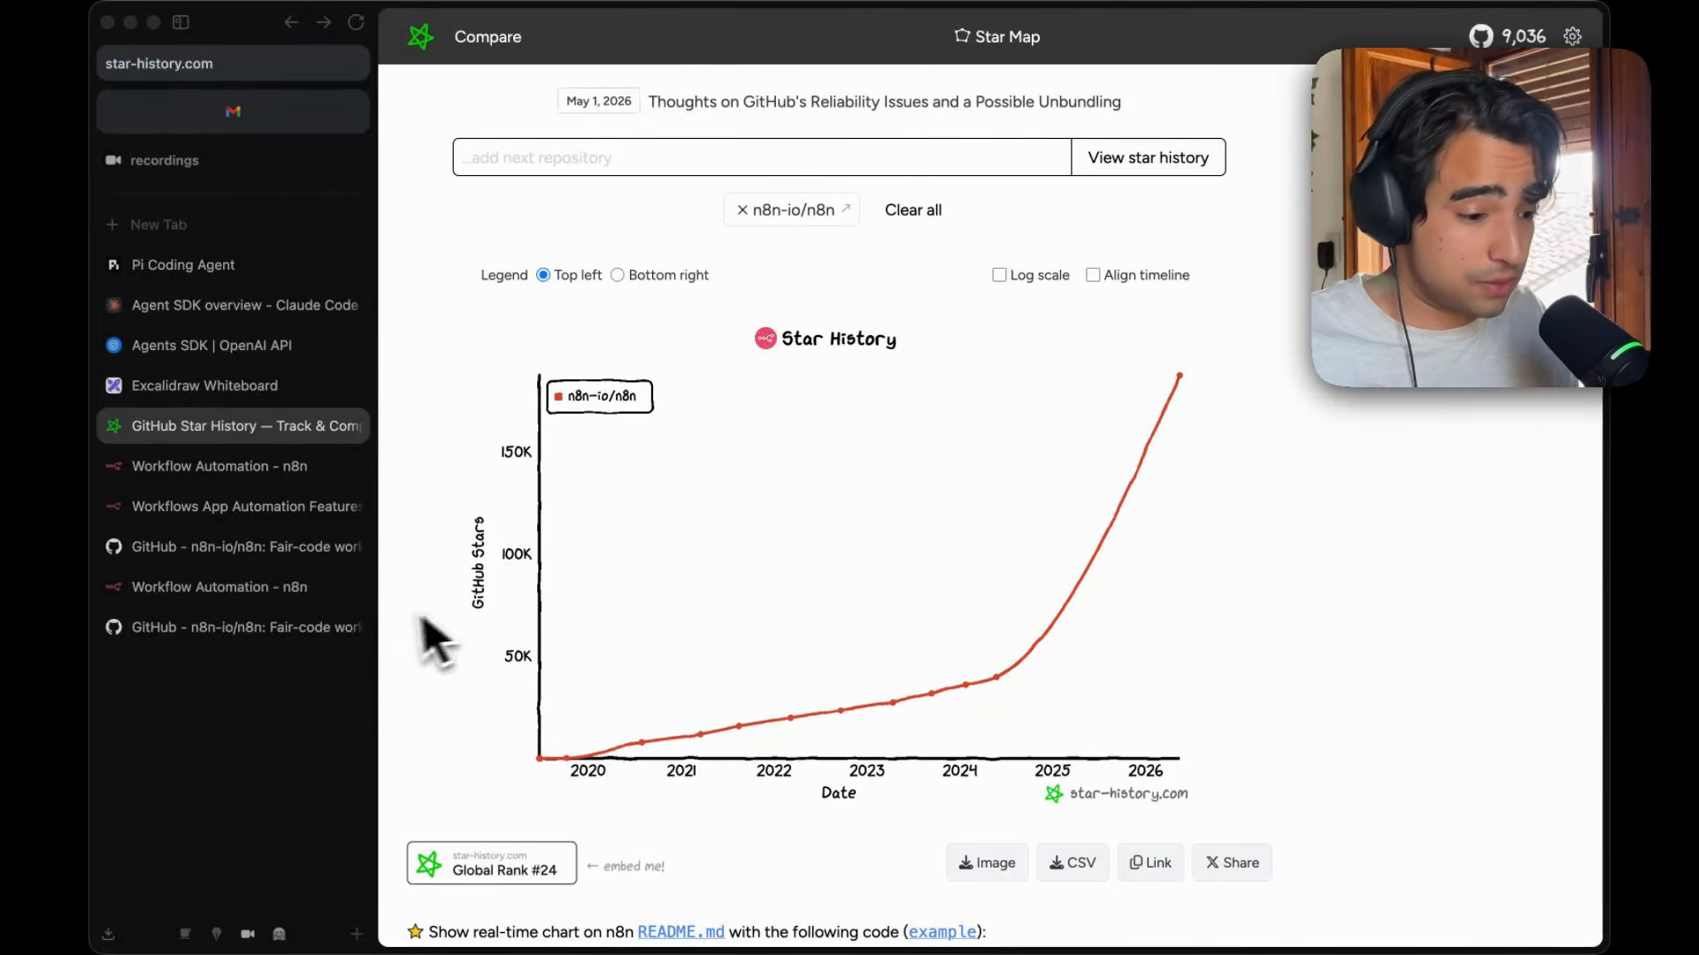
pyautogui.click(276, 469)
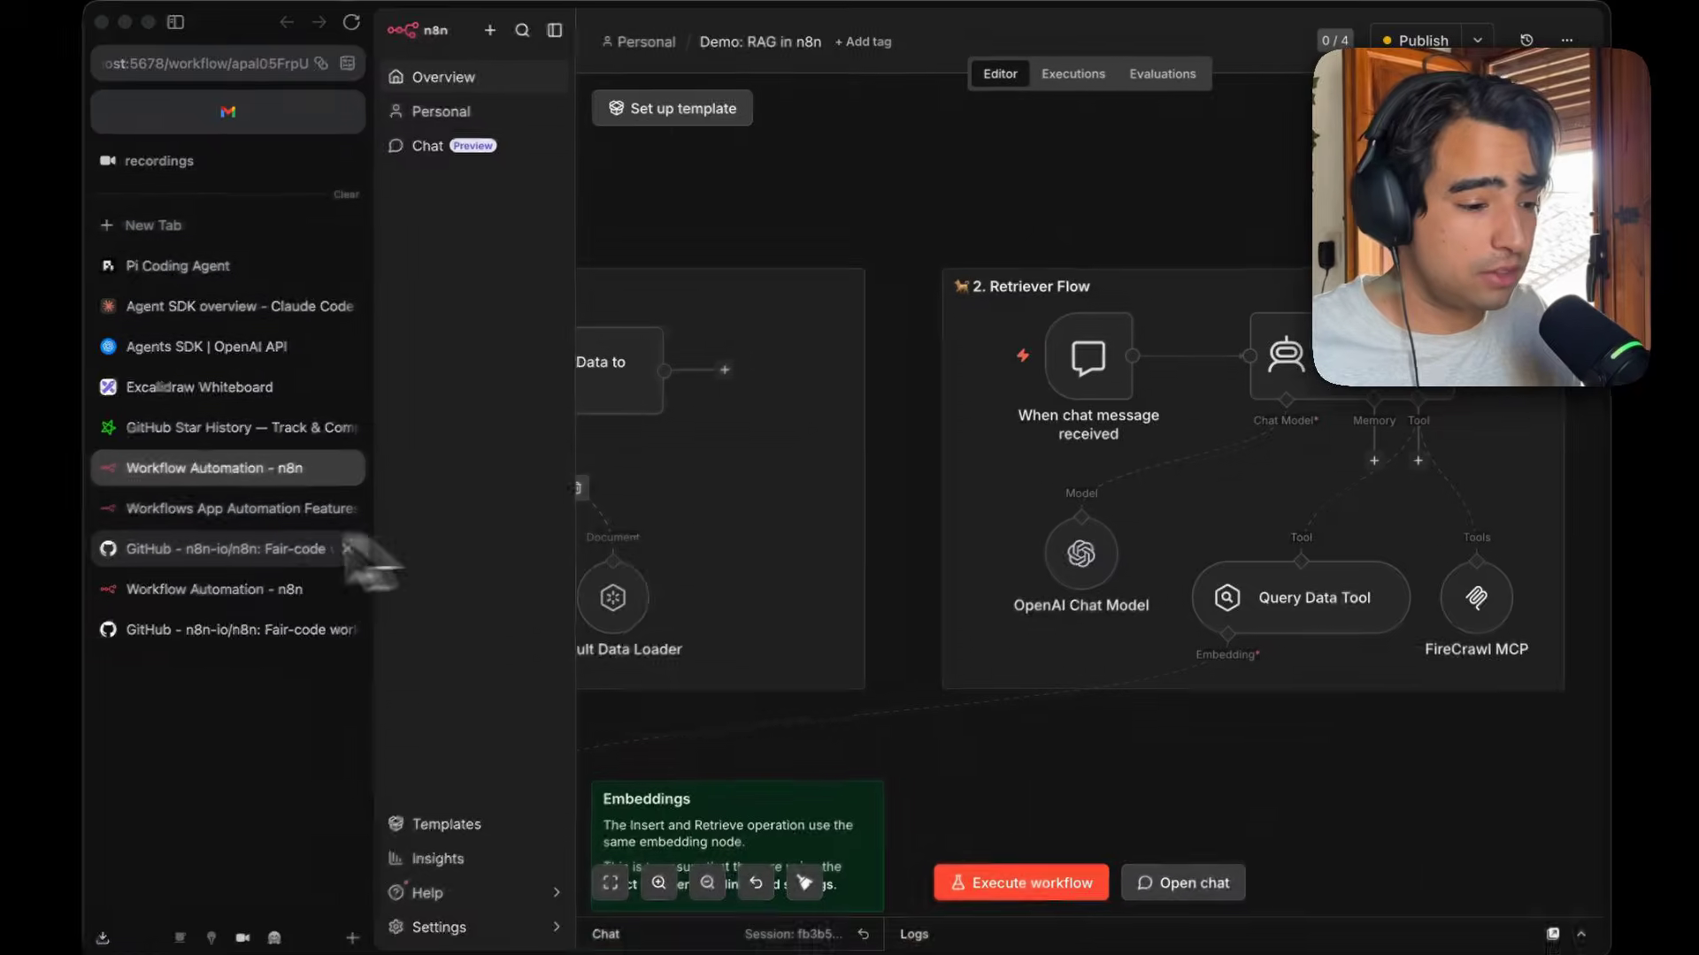
# Open the n8n workflows feature page and scroll through its editor demo.
pyautogui.click(305, 510)
pyautogui.scroll(-4, 810, 564)
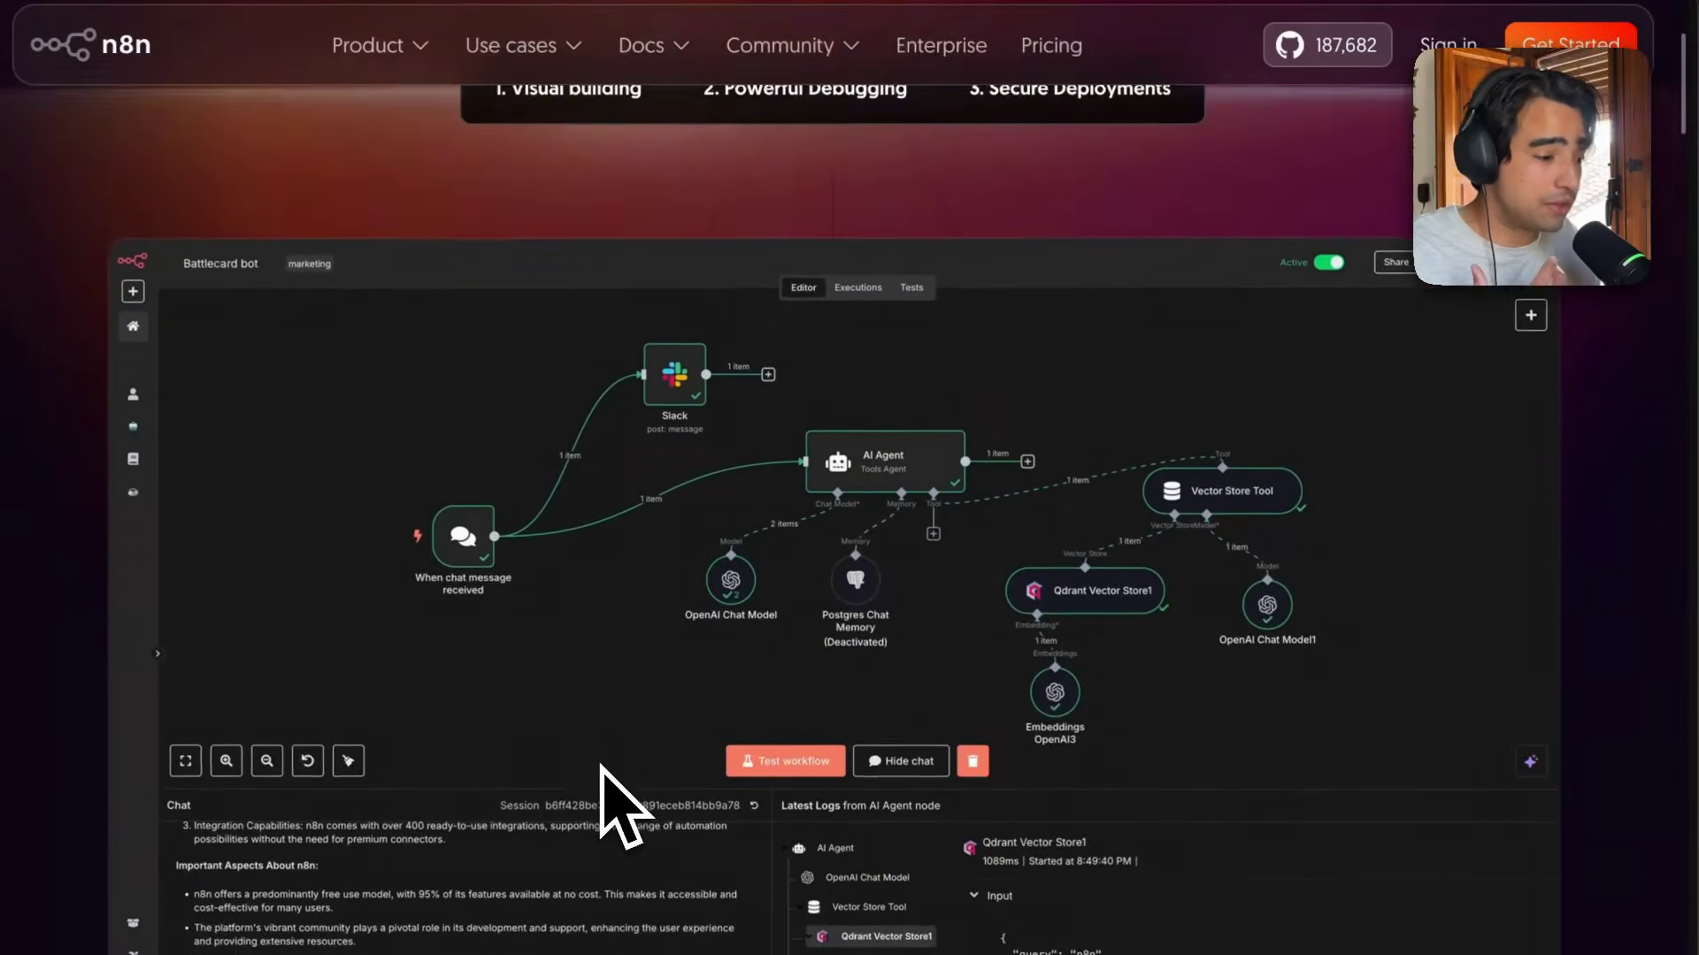
pyautogui.scroll(-1, 849, 531)
pyautogui.scroll(-1, 849, 530)
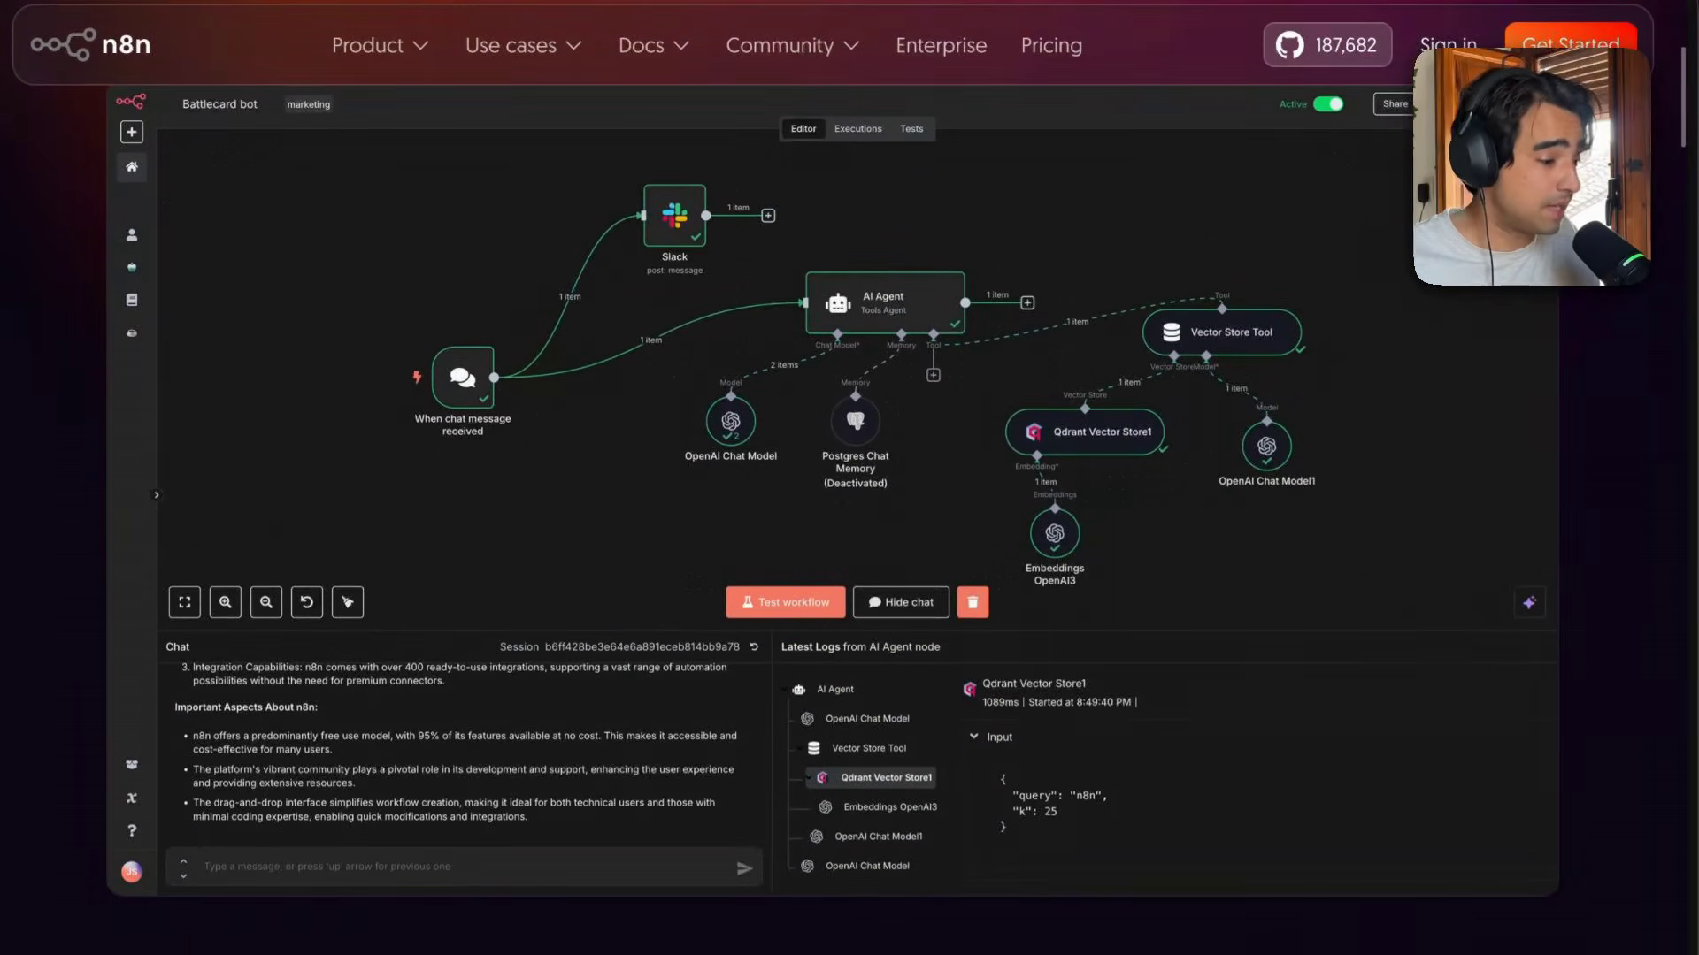
pyautogui.scroll(-1, 849, 531)
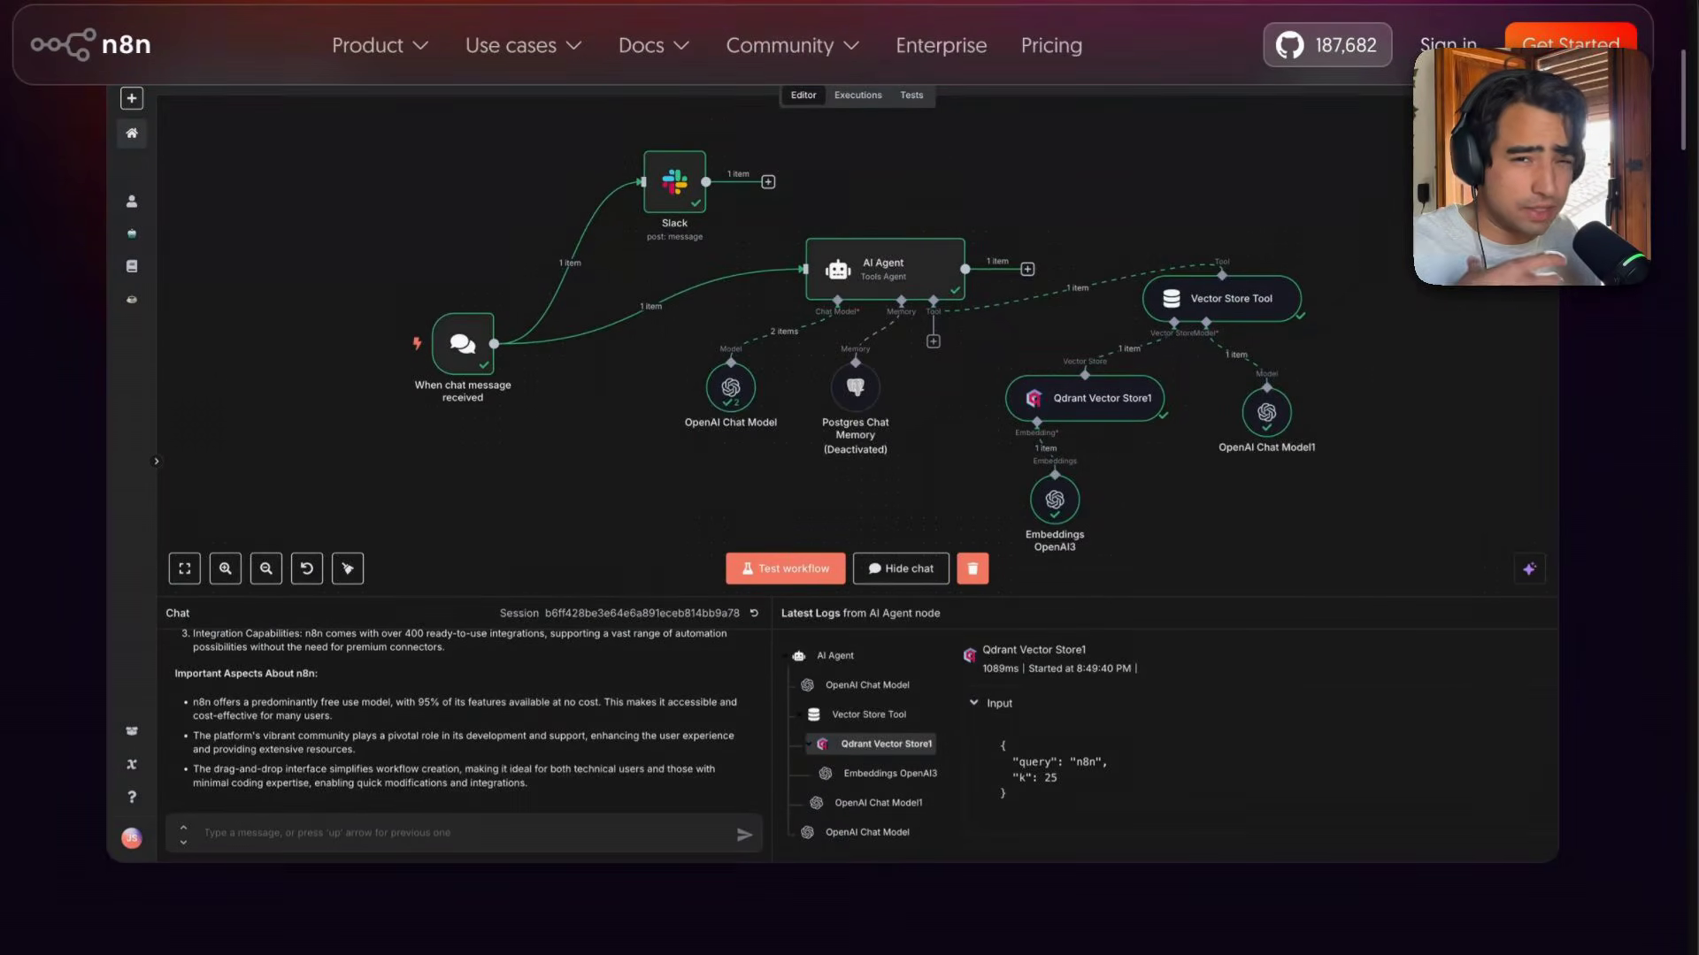
pyautogui.scroll(3, 849, 531)
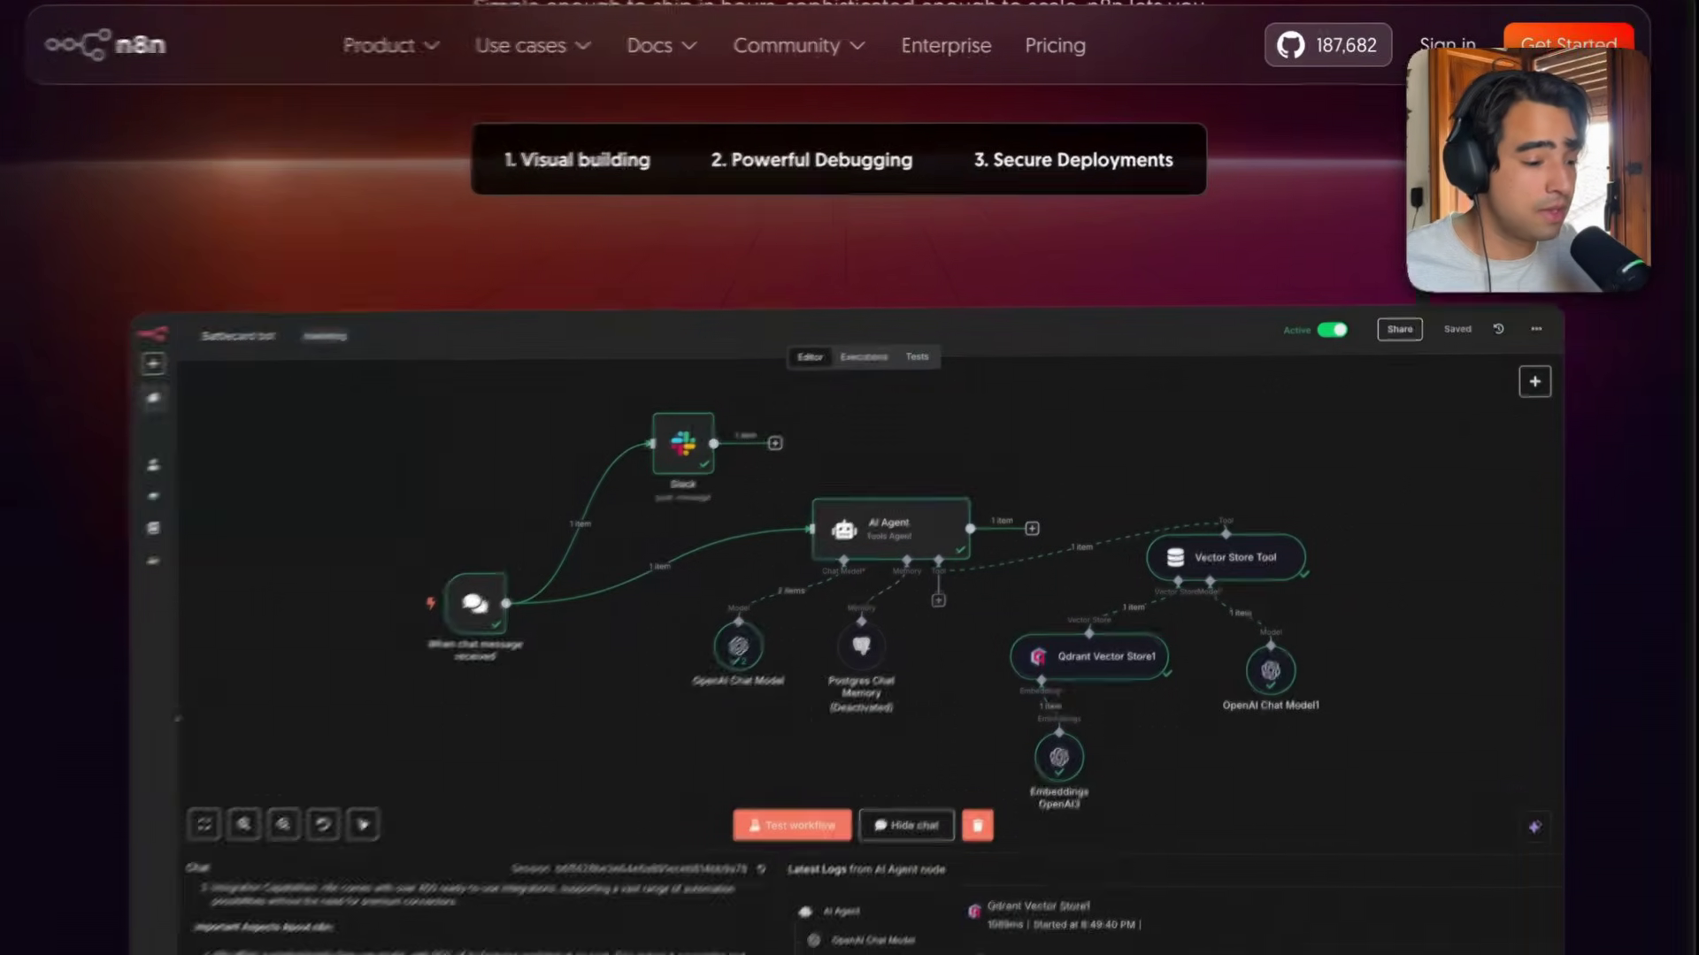
# Return to the RAG demo workflow and examine the Load Data Flow's nodes and connections.
pyautogui.click(180, 631)
pyautogui.hscroll(1, 883, 450)
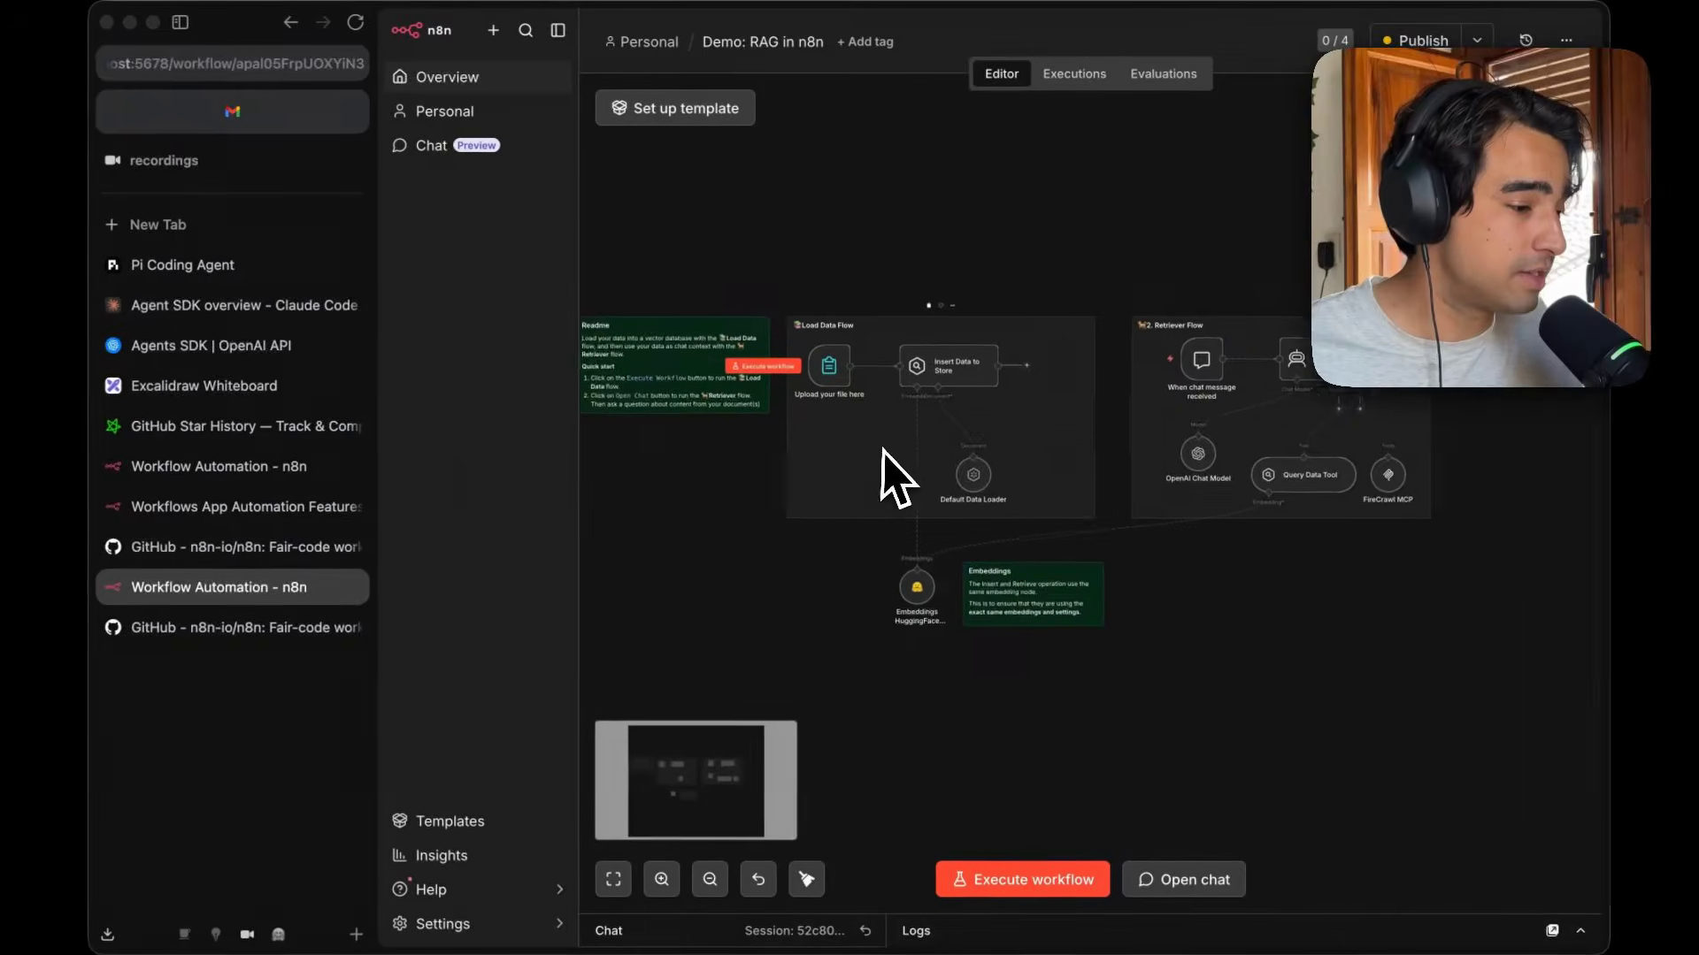
pyautogui.hscroll(2, 882, 450)
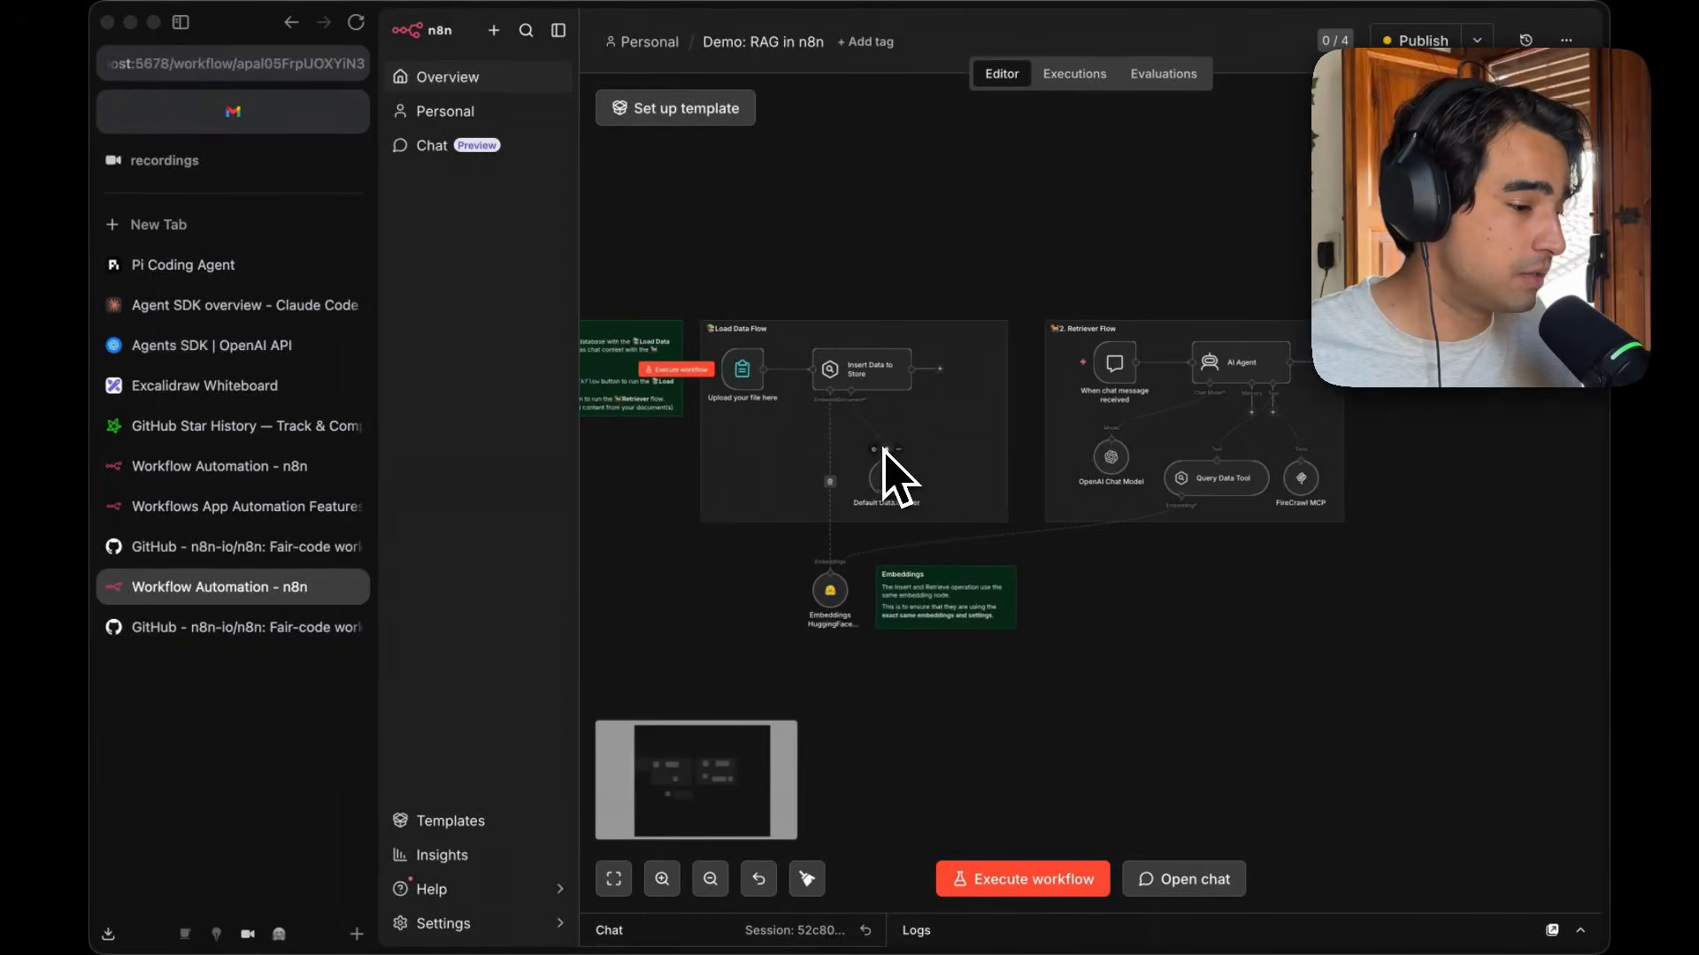
pyautogui.scroll(3, 856, 416)
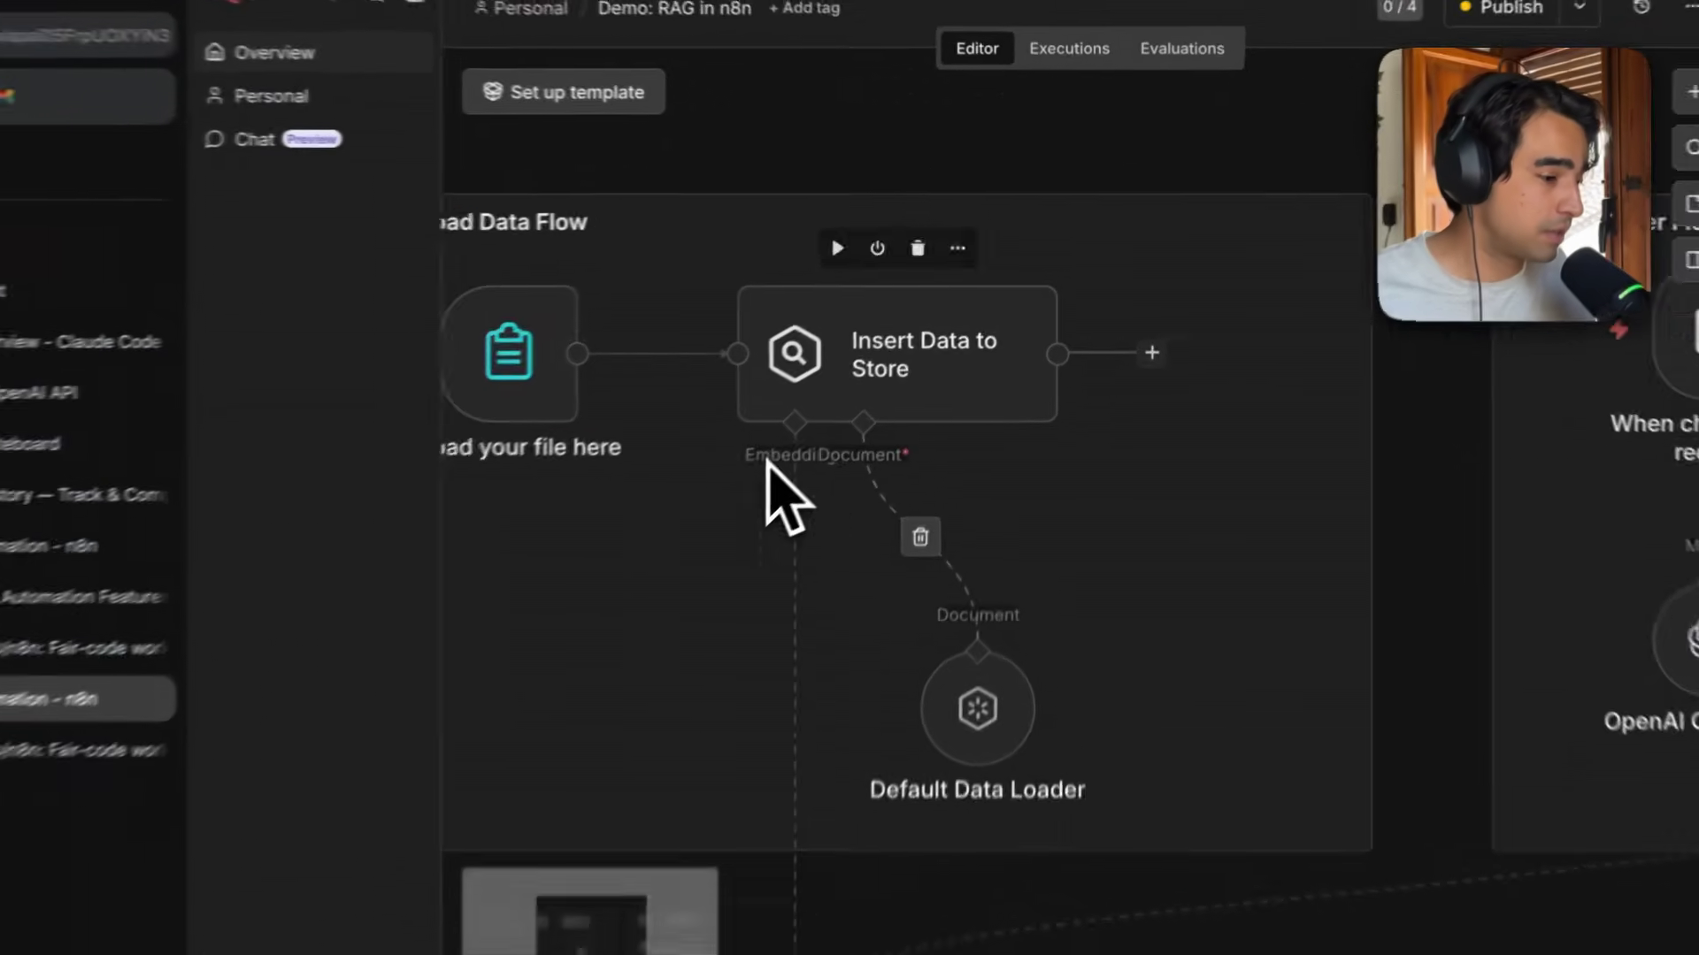
pyautogui.scroll(-1, 733, 488)
pyautogui.scroll(1, 733, 488)
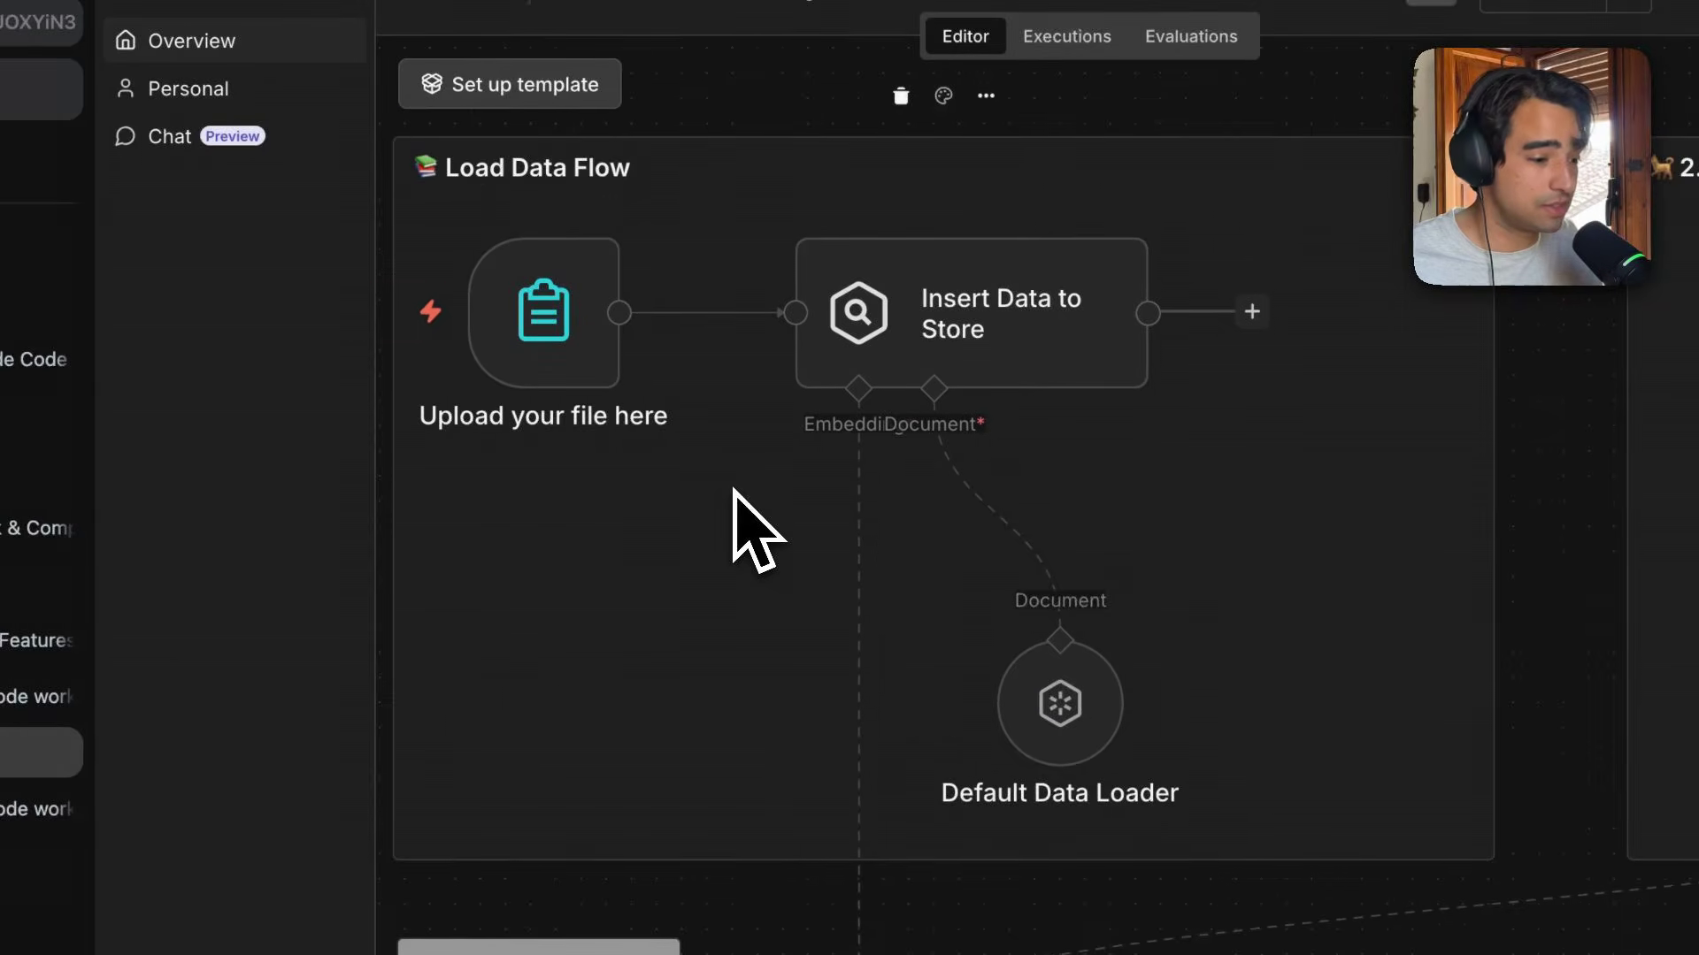
pyautogui.moveTo(595, 325)
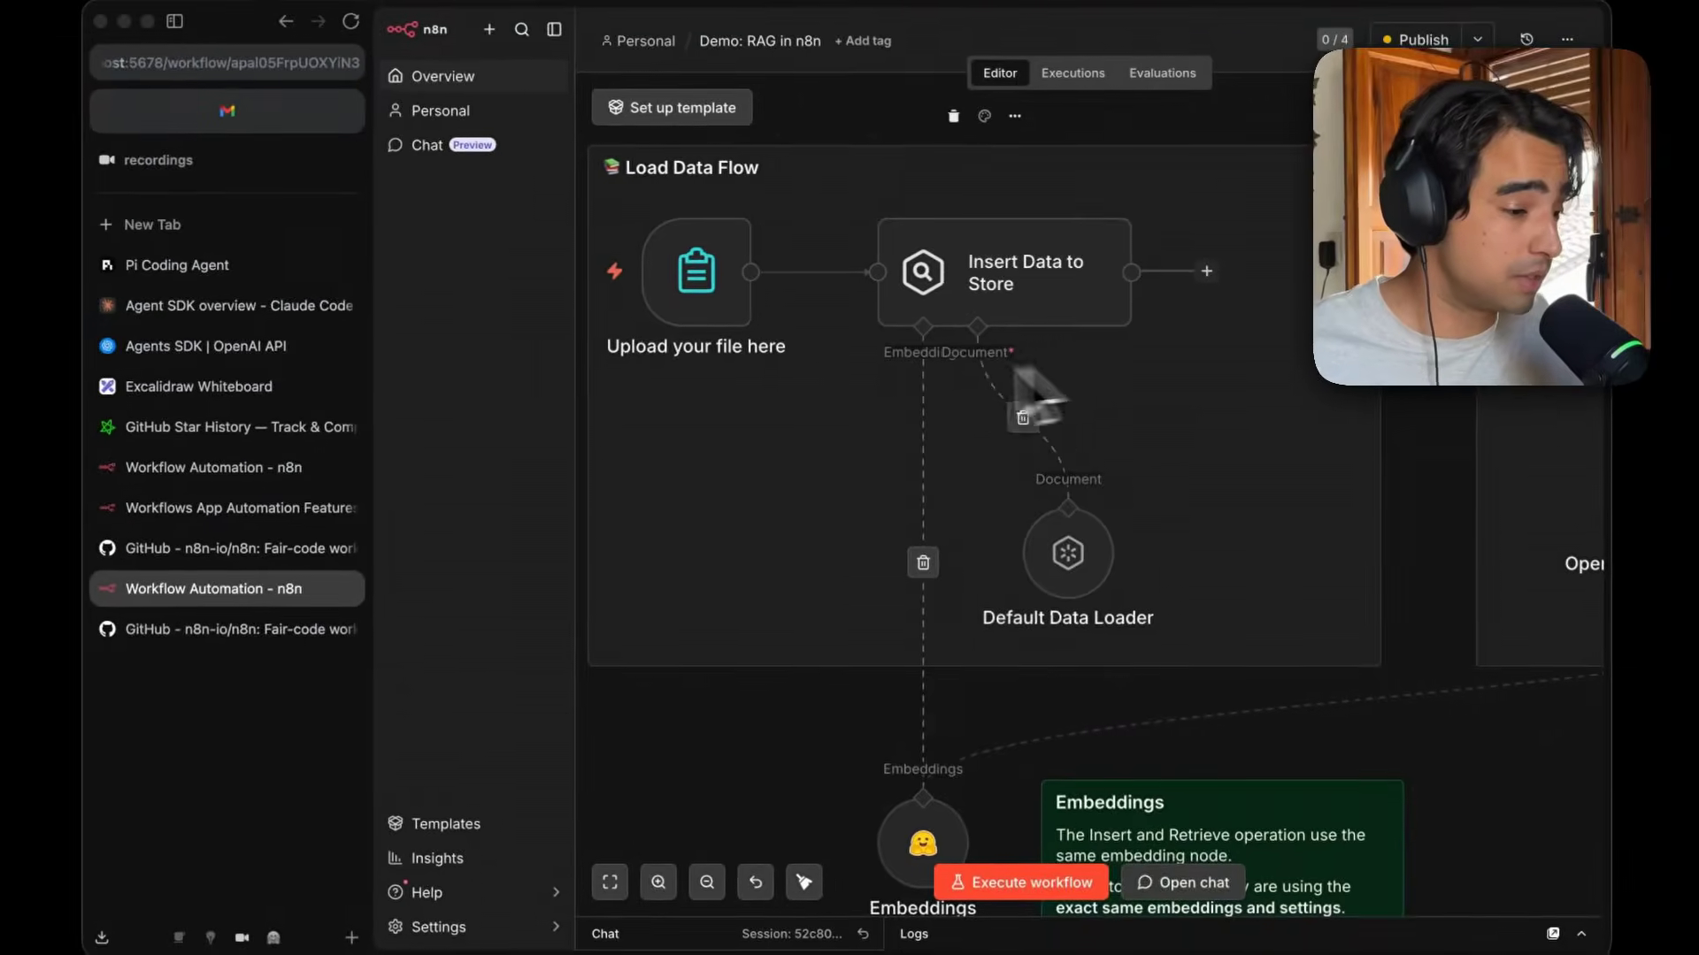
pyautogui.hscroll(1, 777, 412)
pyautogui.hscroll(1, 944, 359)
pyautogui.scroll(-5, 945, 359)
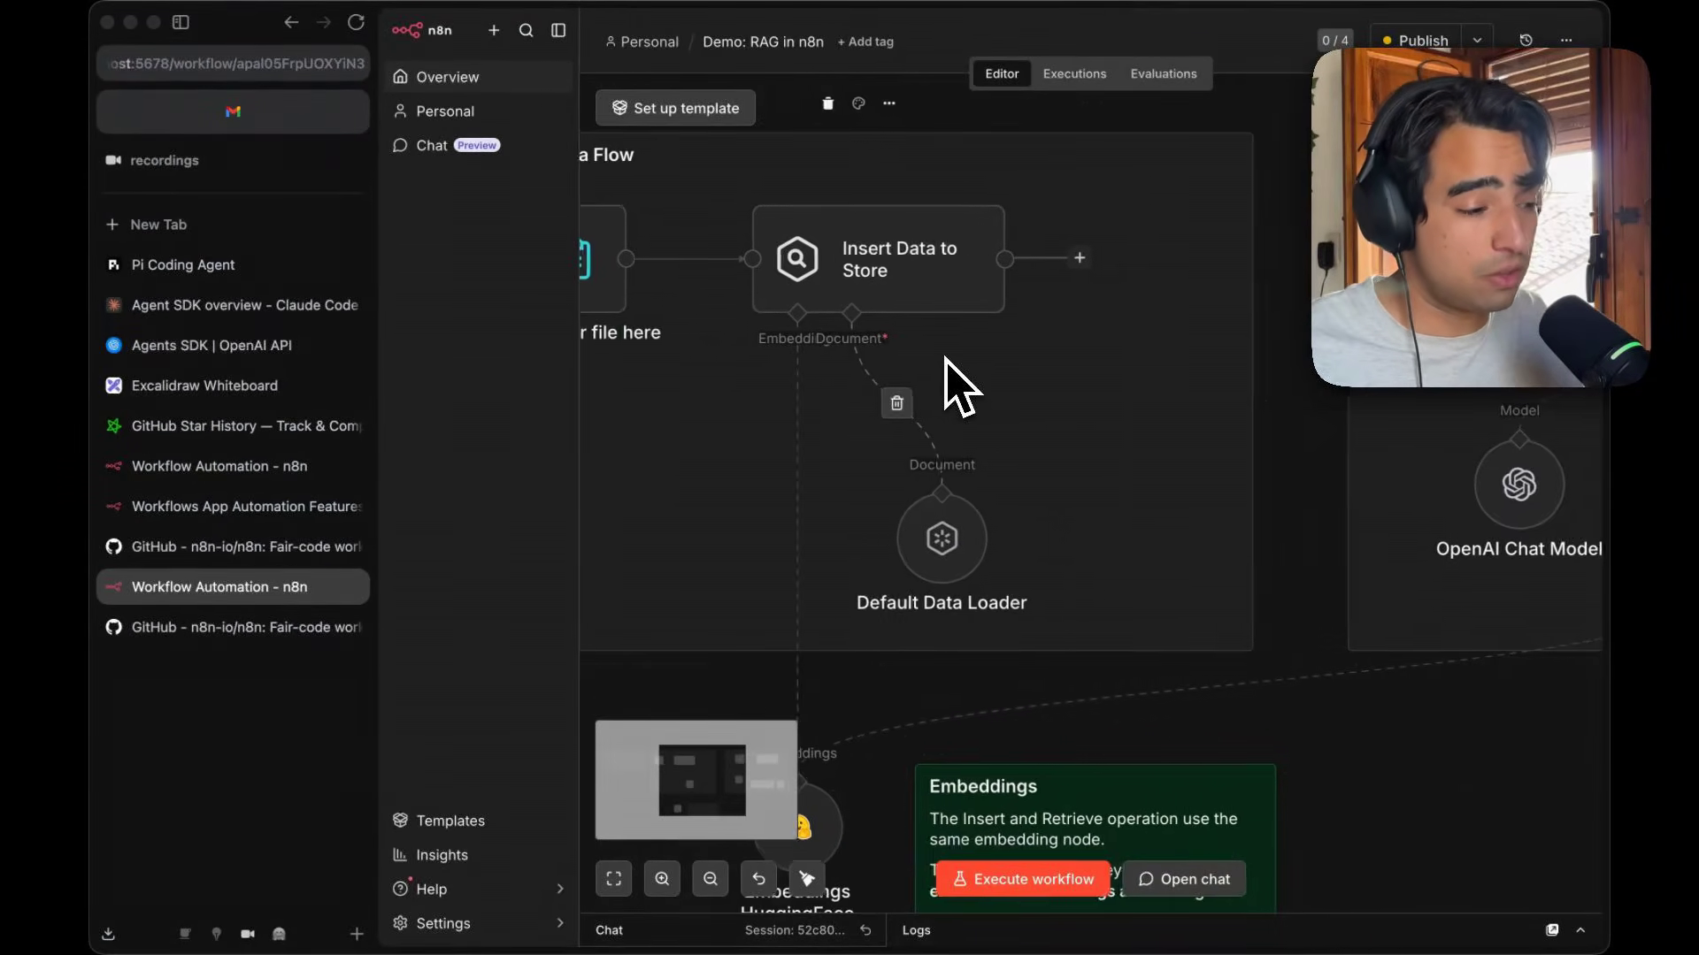
# Add a Code in JavaScript node after Insert Data to Store in the Load Data Flow, then delete it.
pyautogui.hscroll(1, 946, 359)
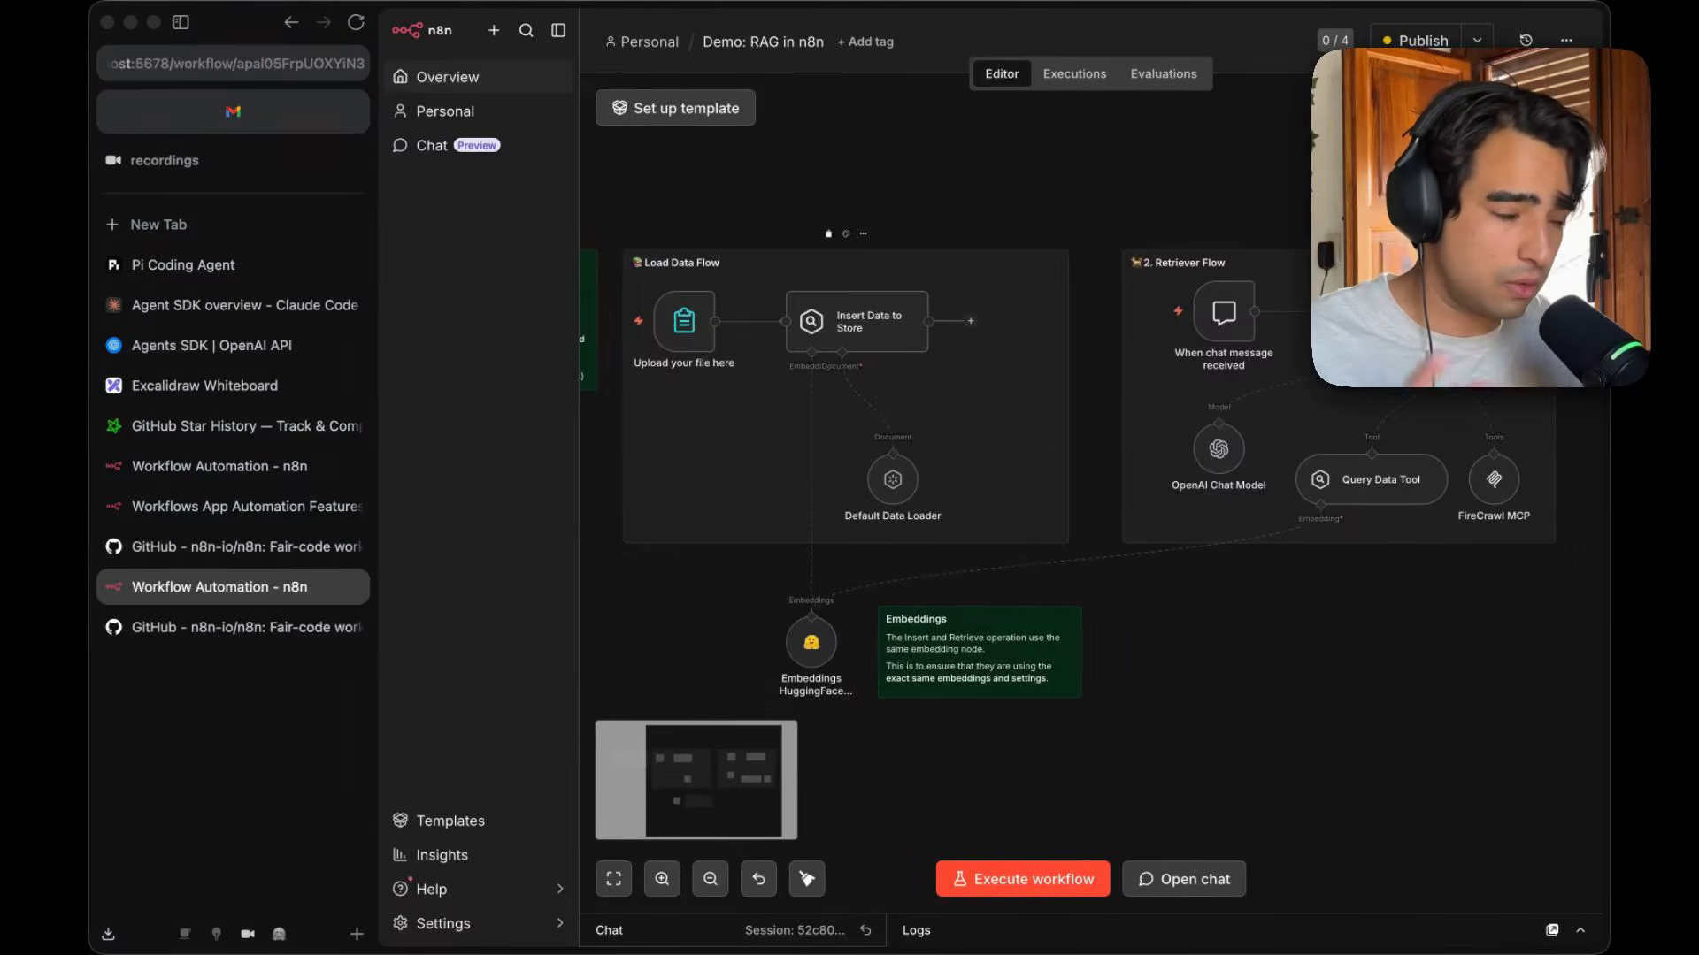
pyautogui.hscroll(-1, 946, 360)
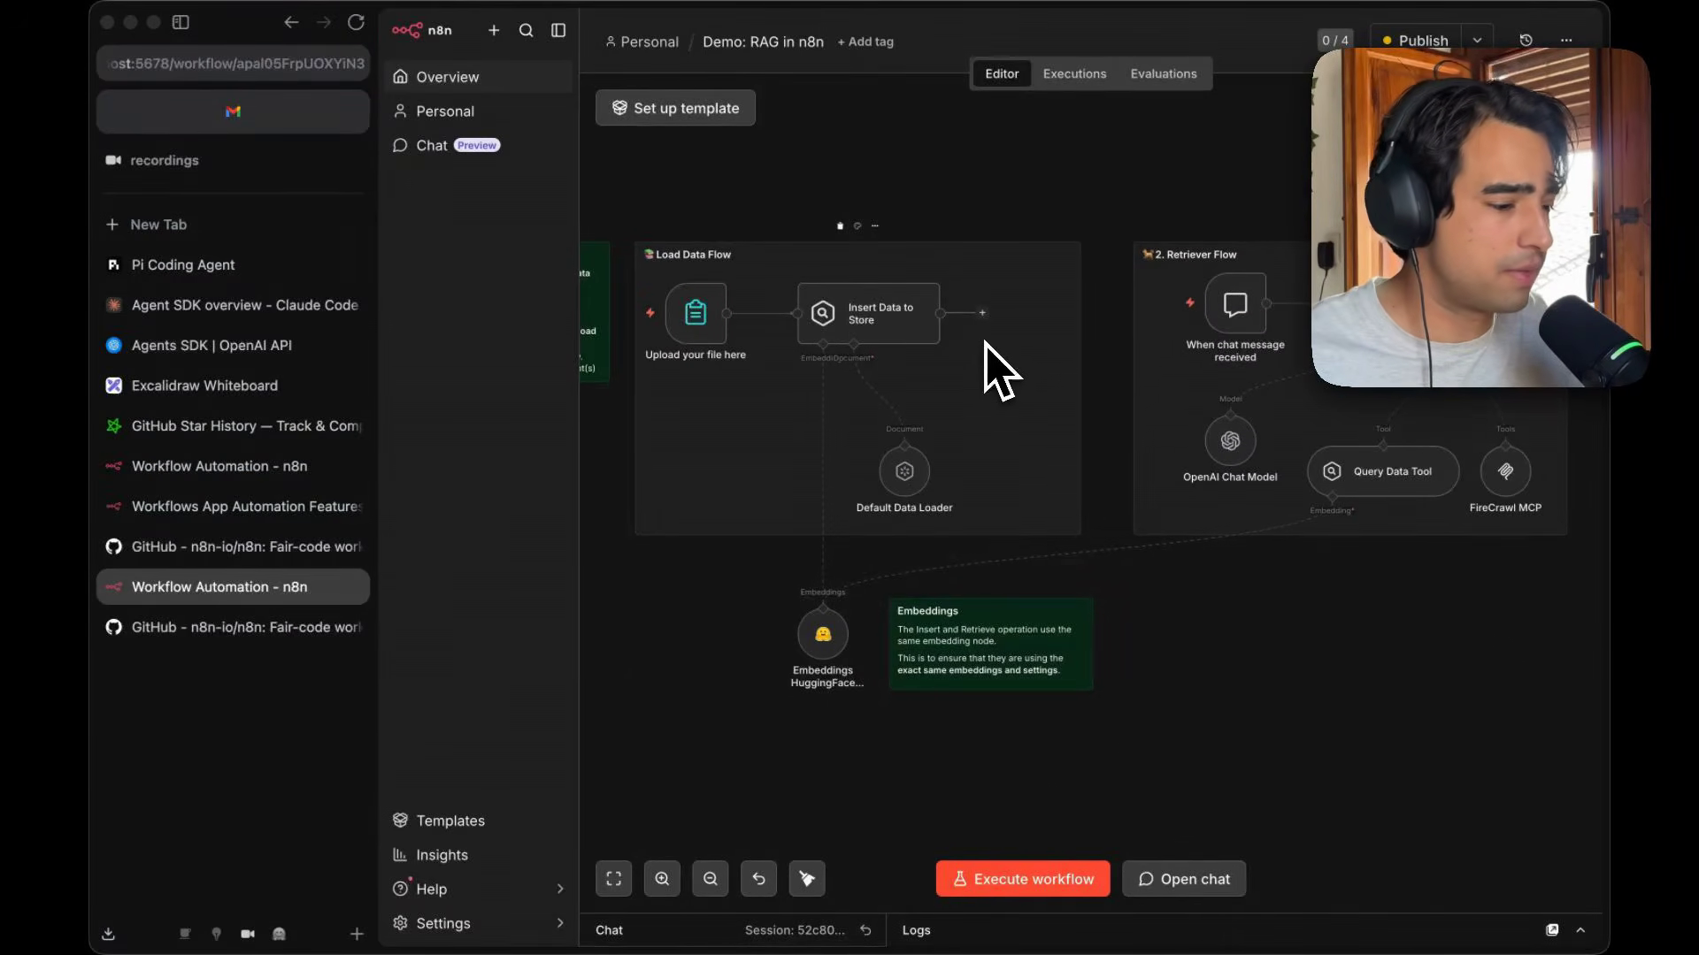
pyautogui.click(982, 312)
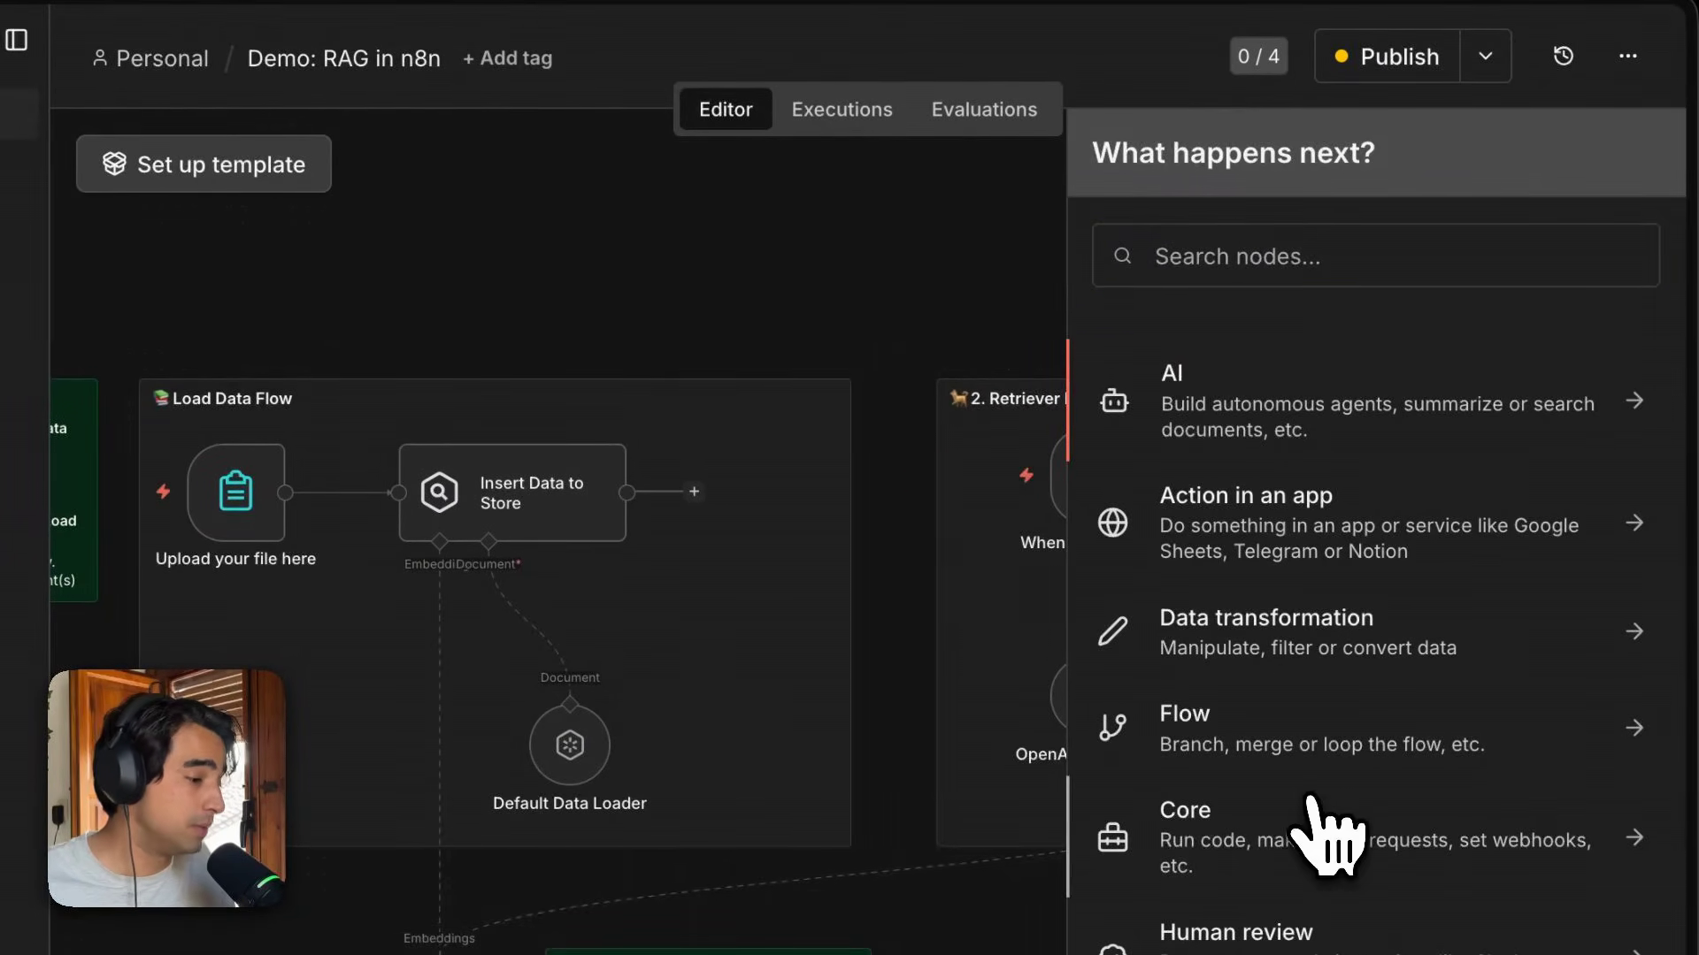
pyautogui.click(1333, 885)
pyautogui.click(1389, 483)
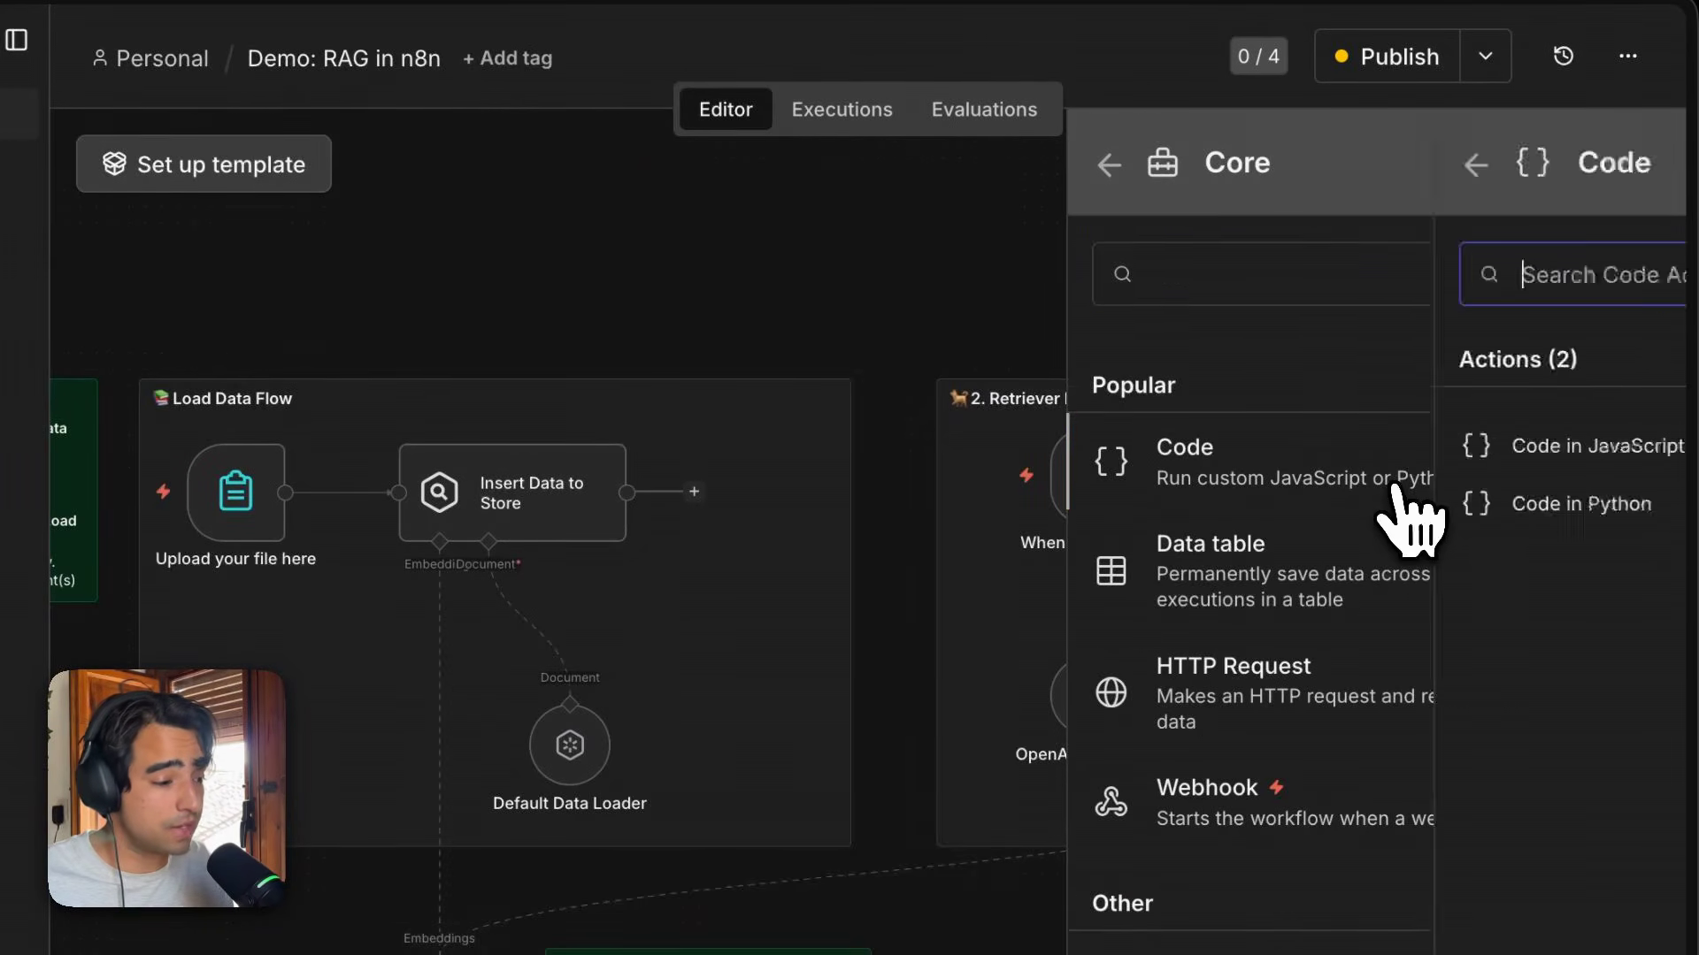
pyautogui.click(1308, 465)
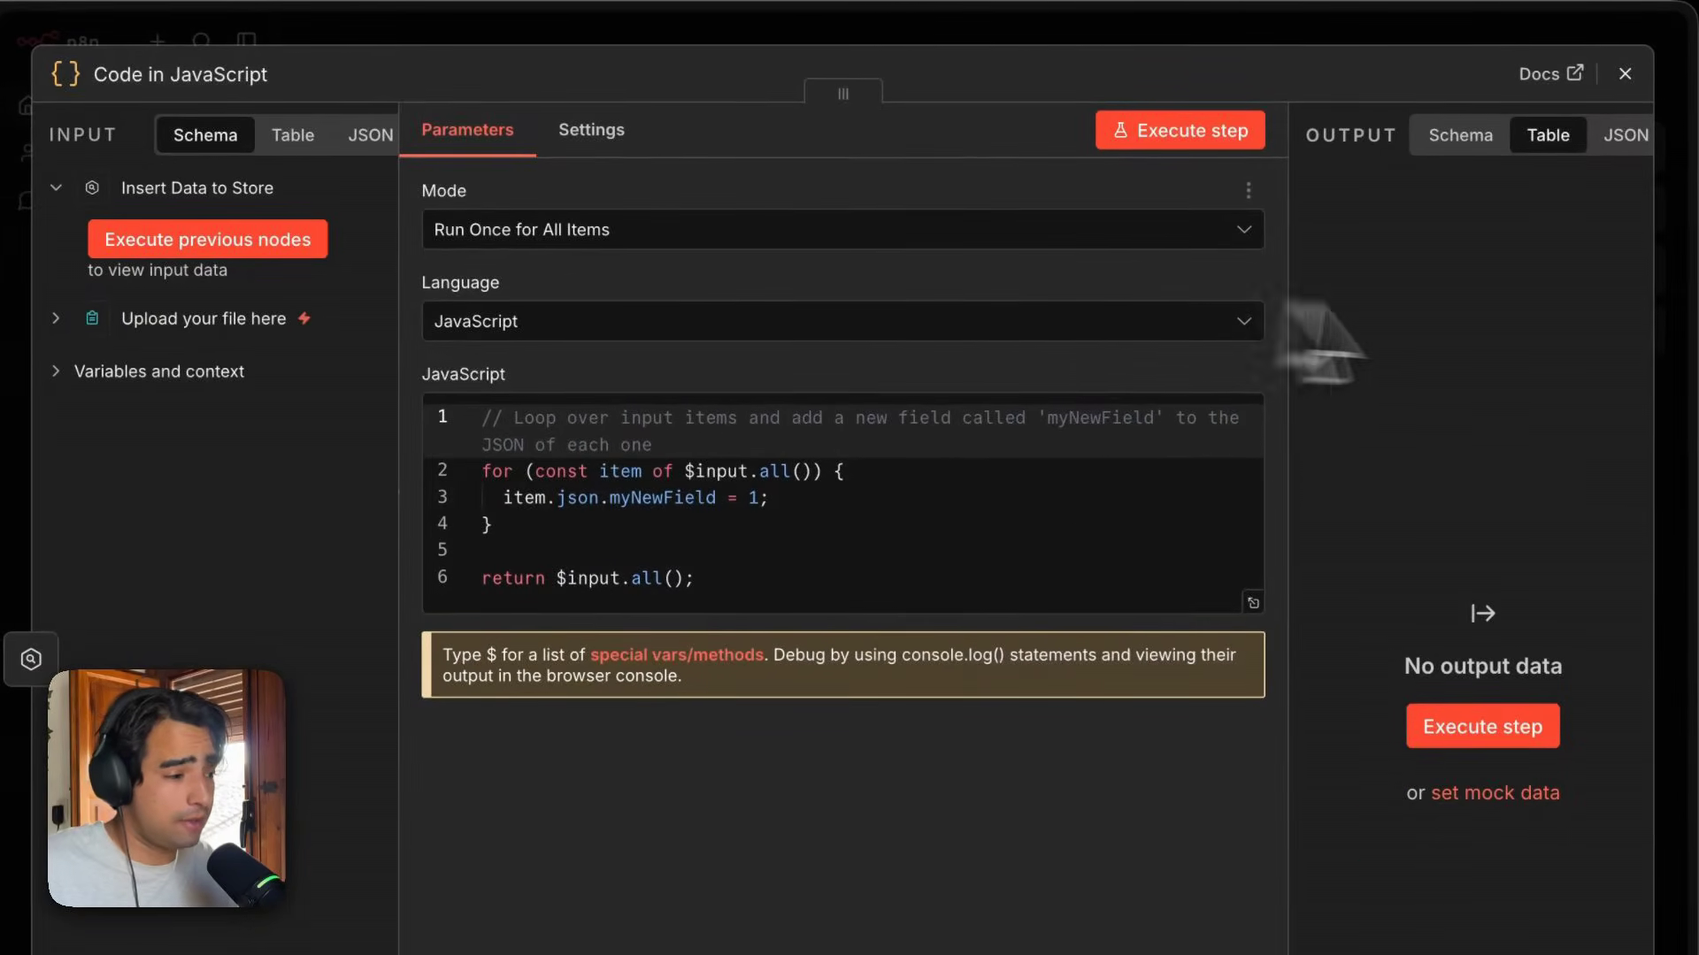
pyautogui.click(1626, 84)
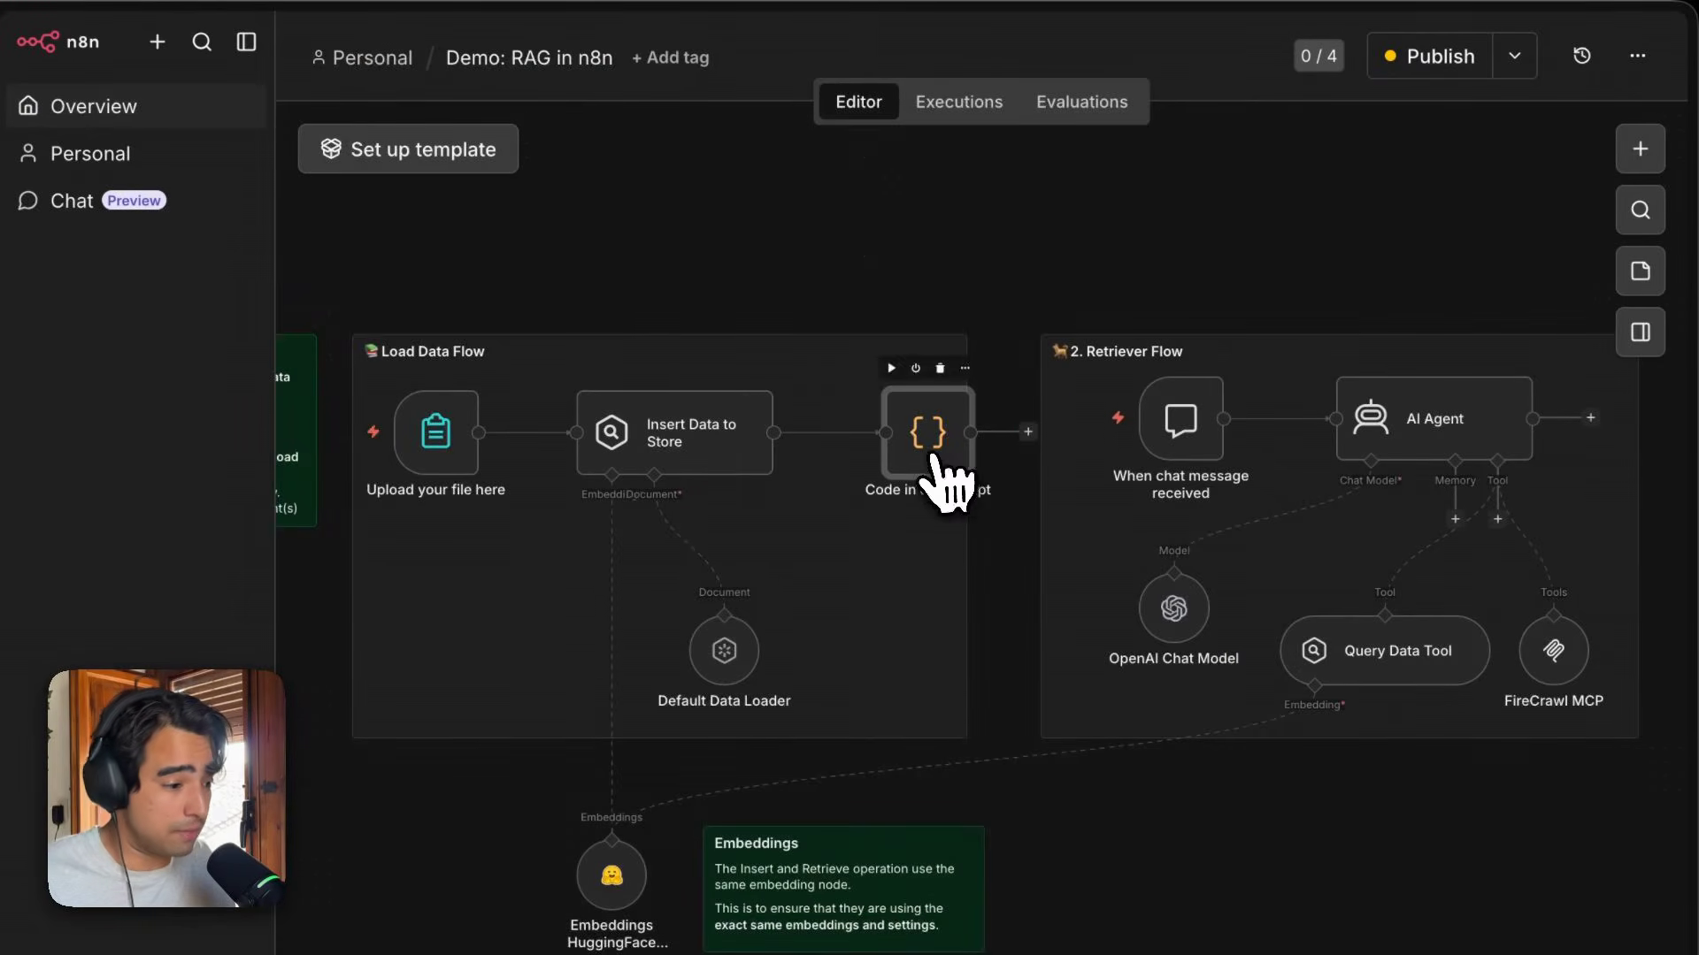
pyautogui.press('Delete')
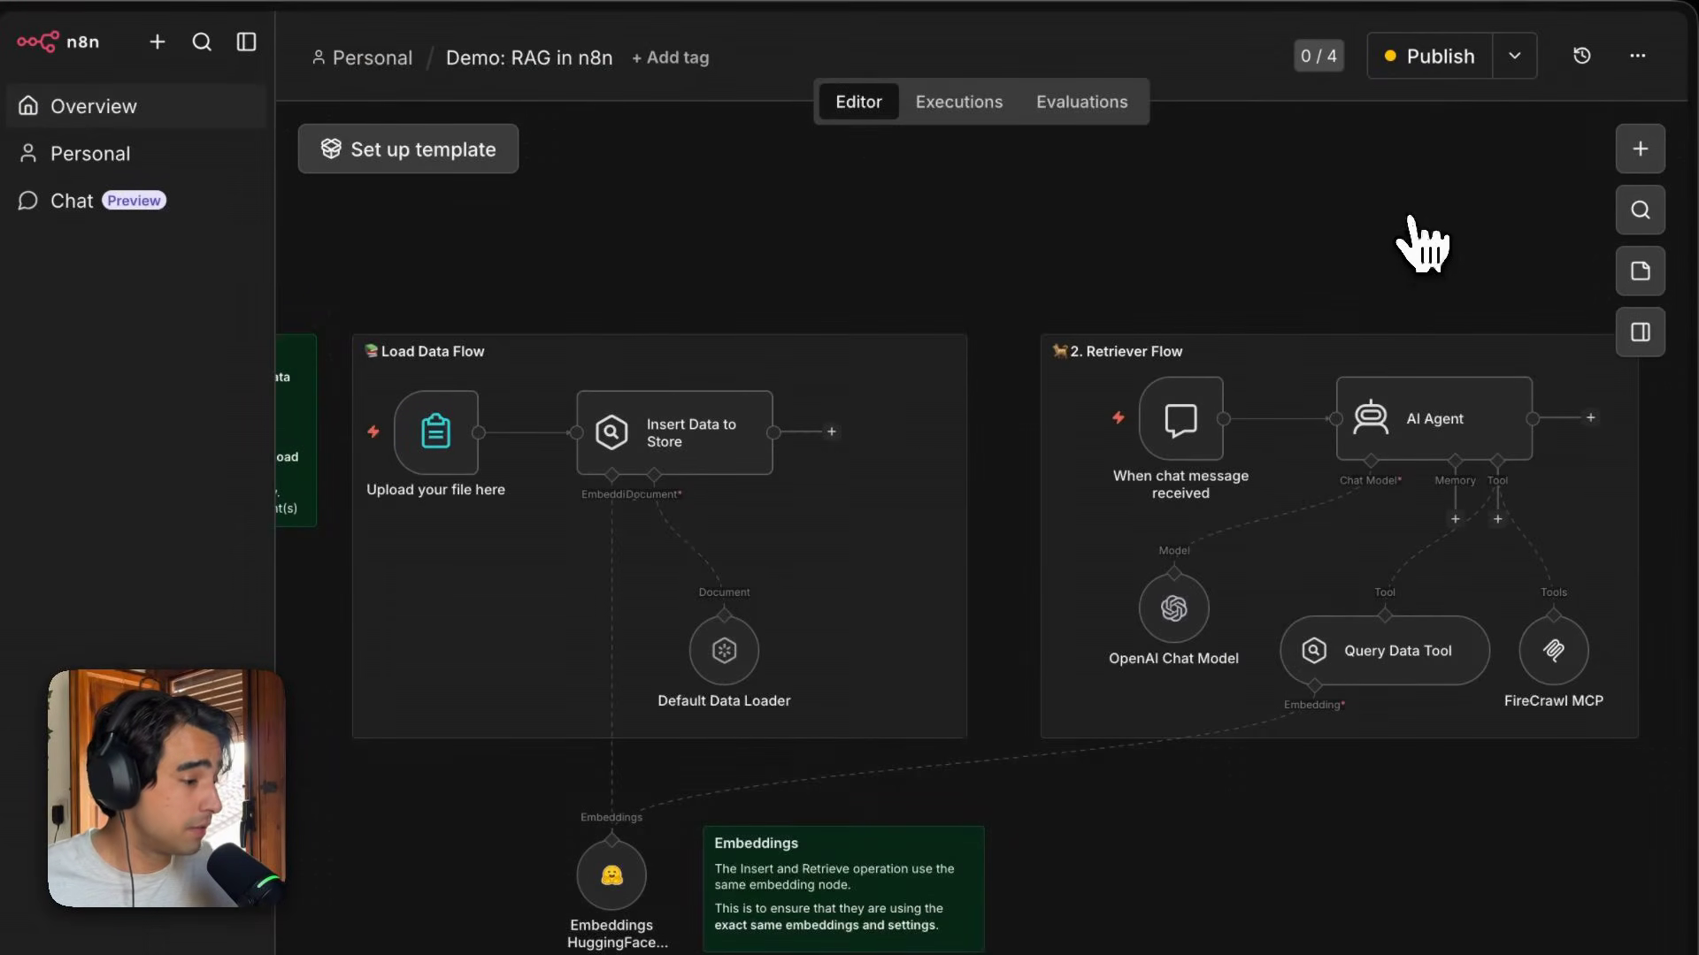
# Add a standalone AI Agent node to the canvas, close its settings, and delete it again.
pyautogui.click(1640, 151)
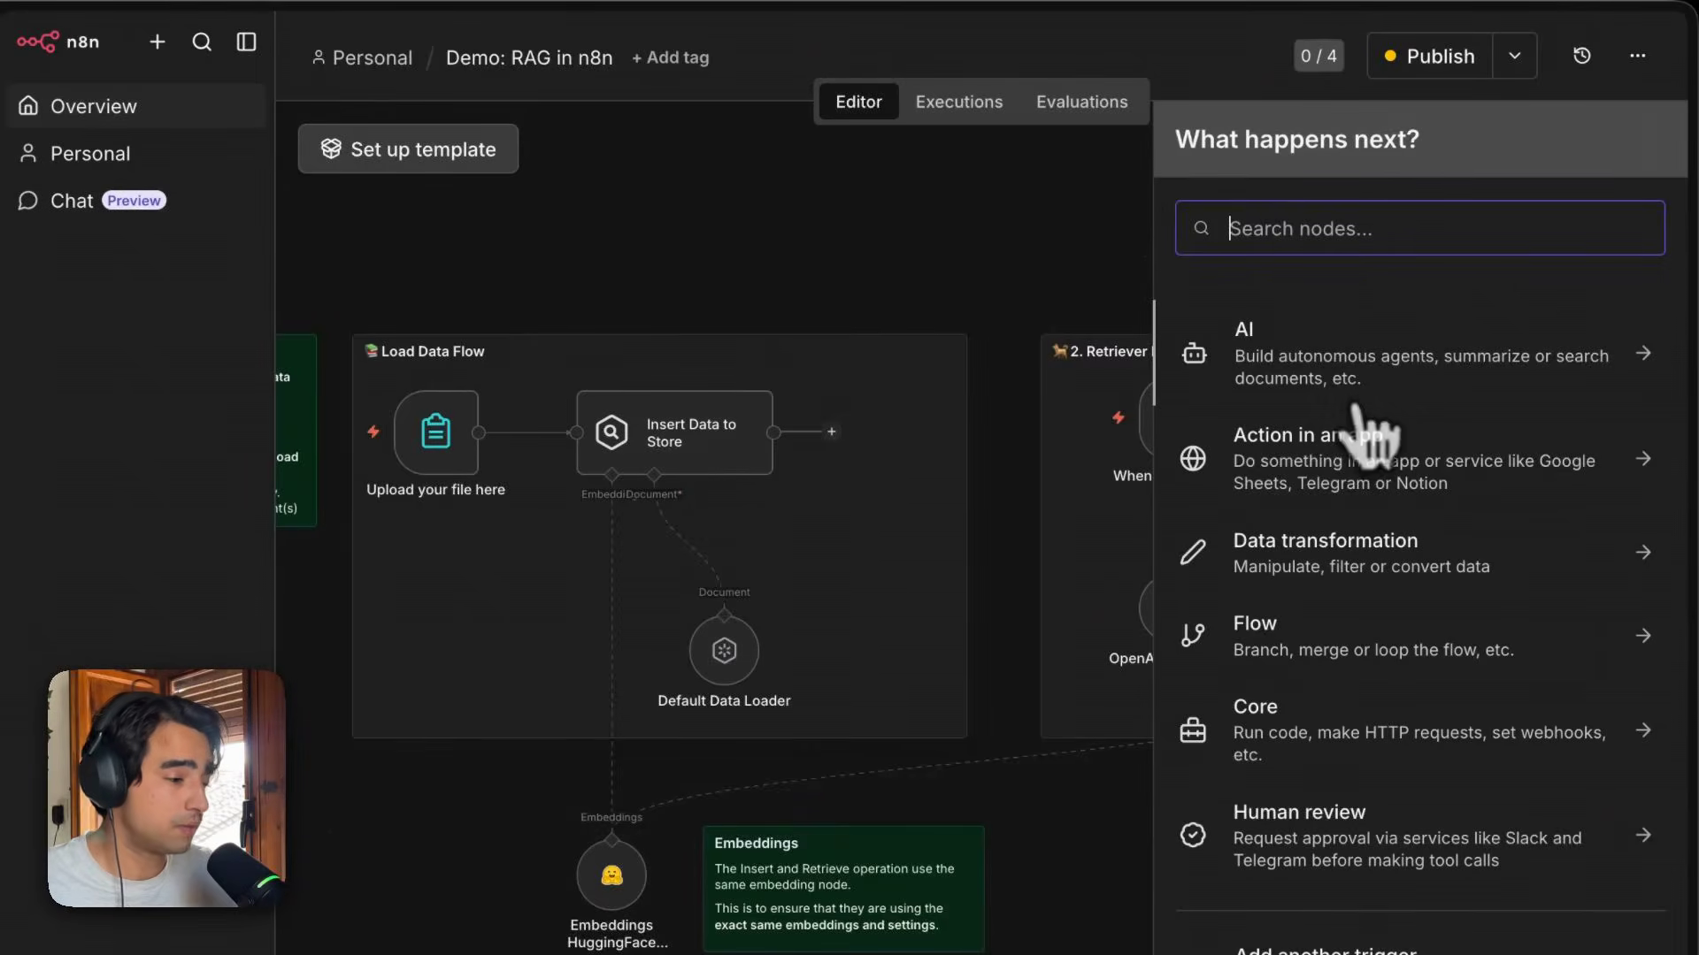
pyautogui.click(1389, 411)
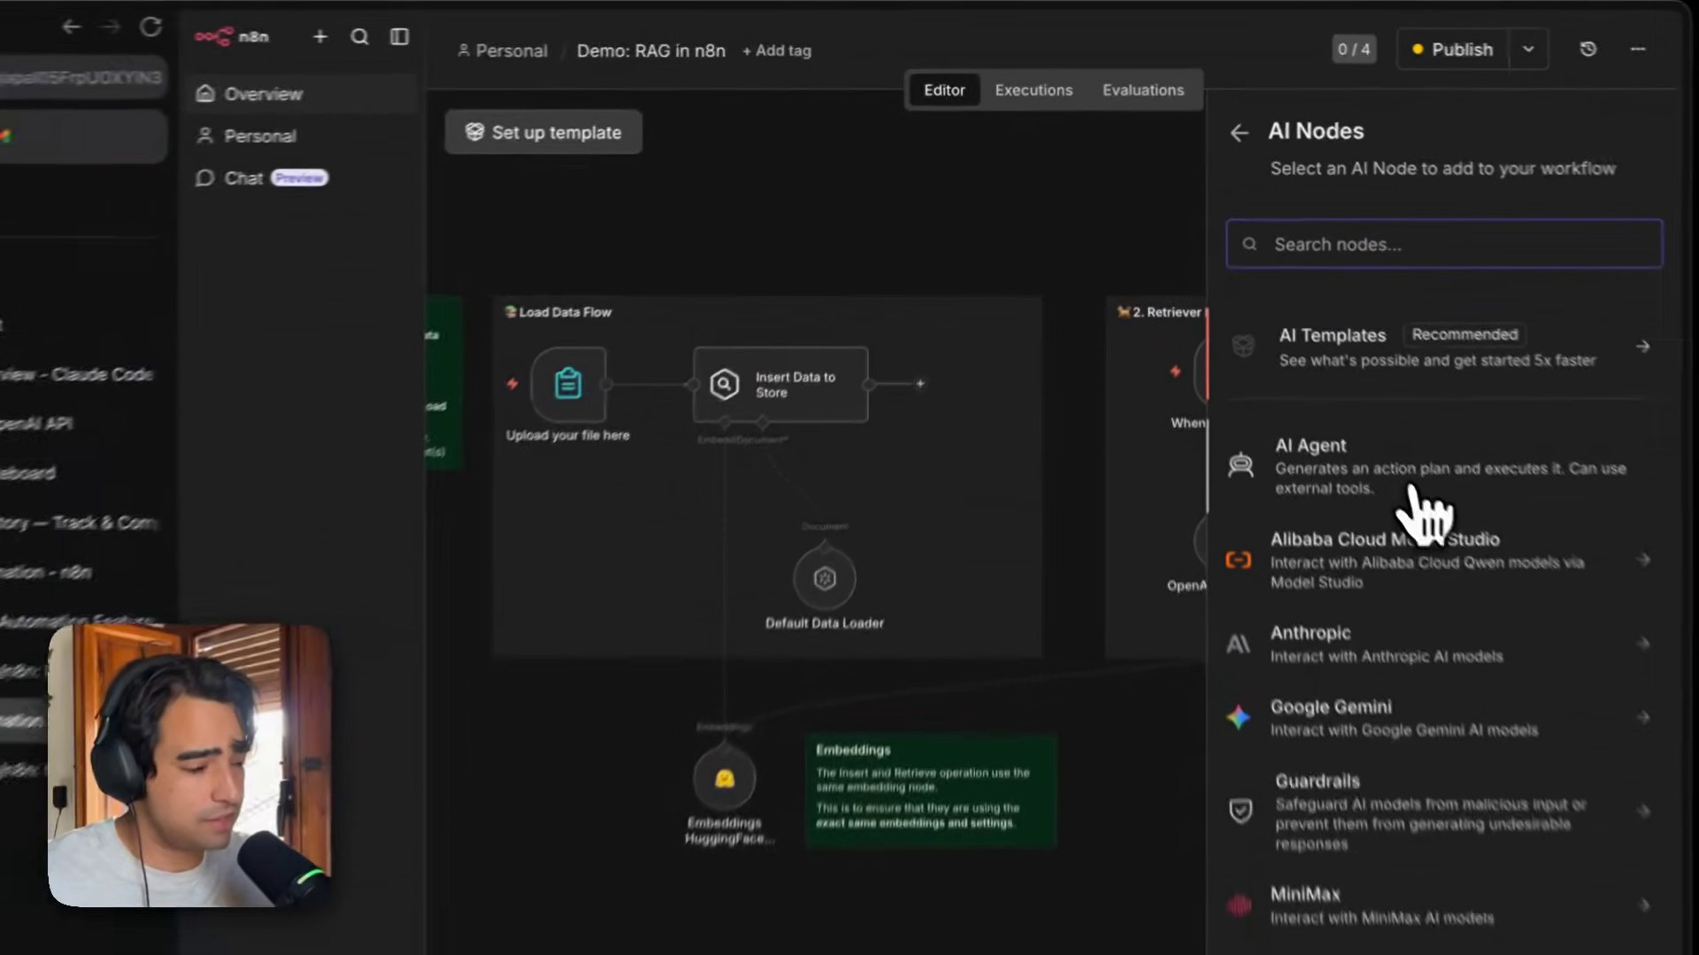
pyautogui.click(1402, 524)
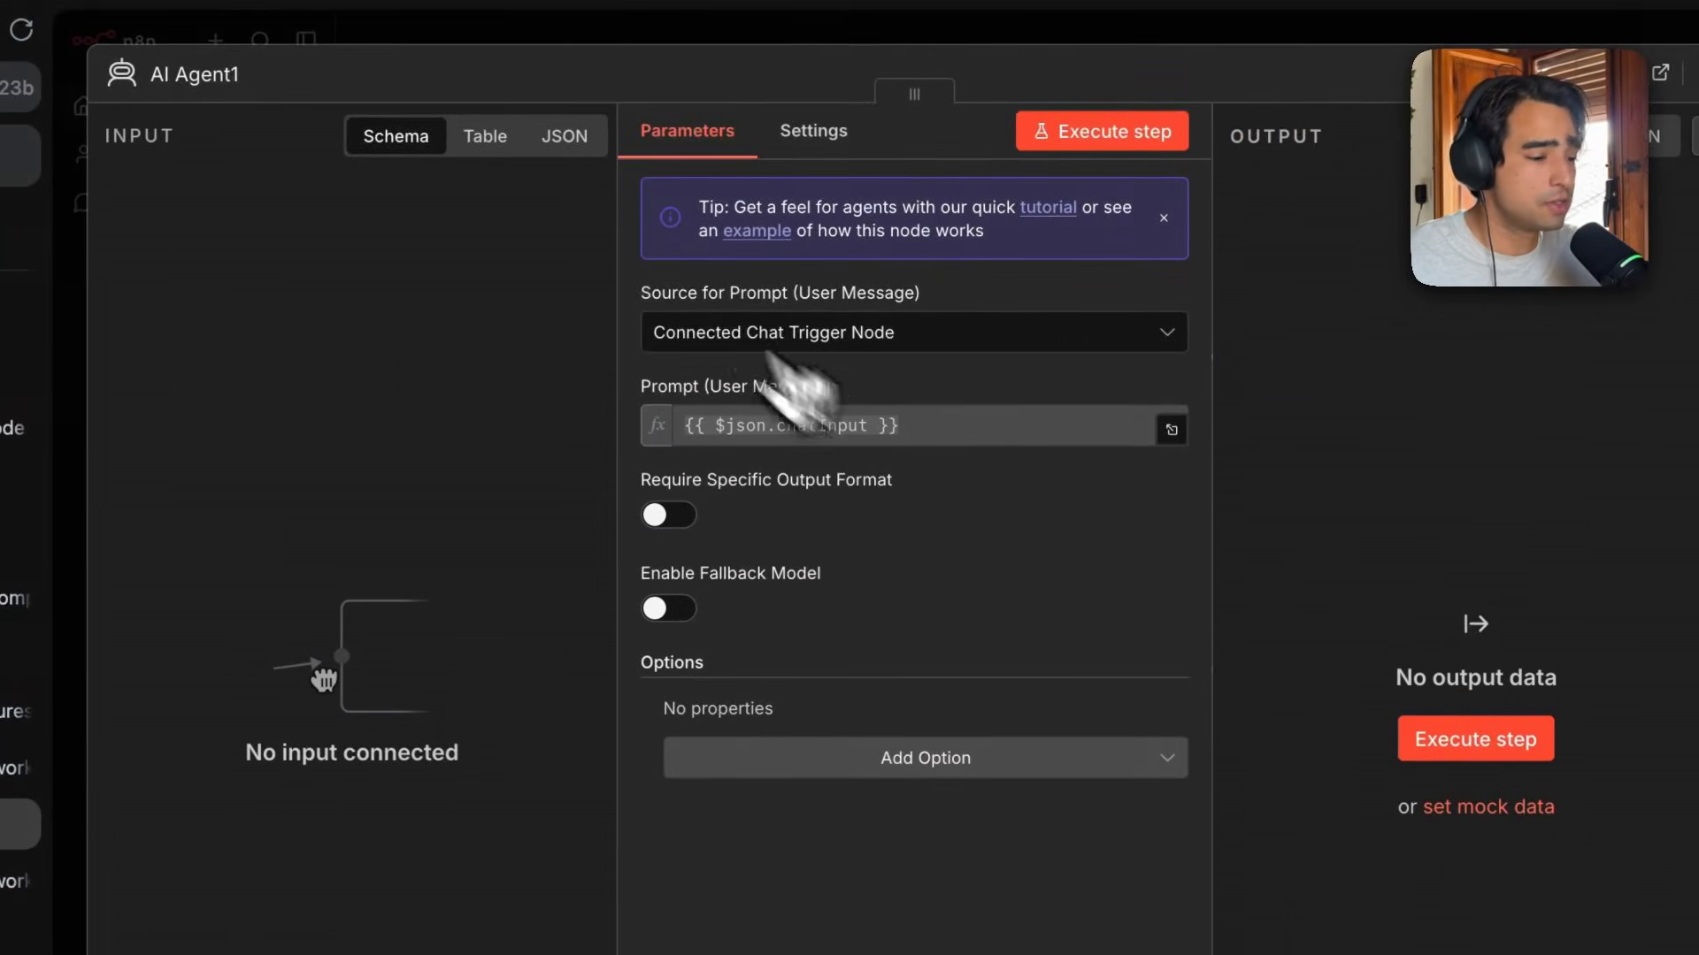
pyautogui.press('Escape')
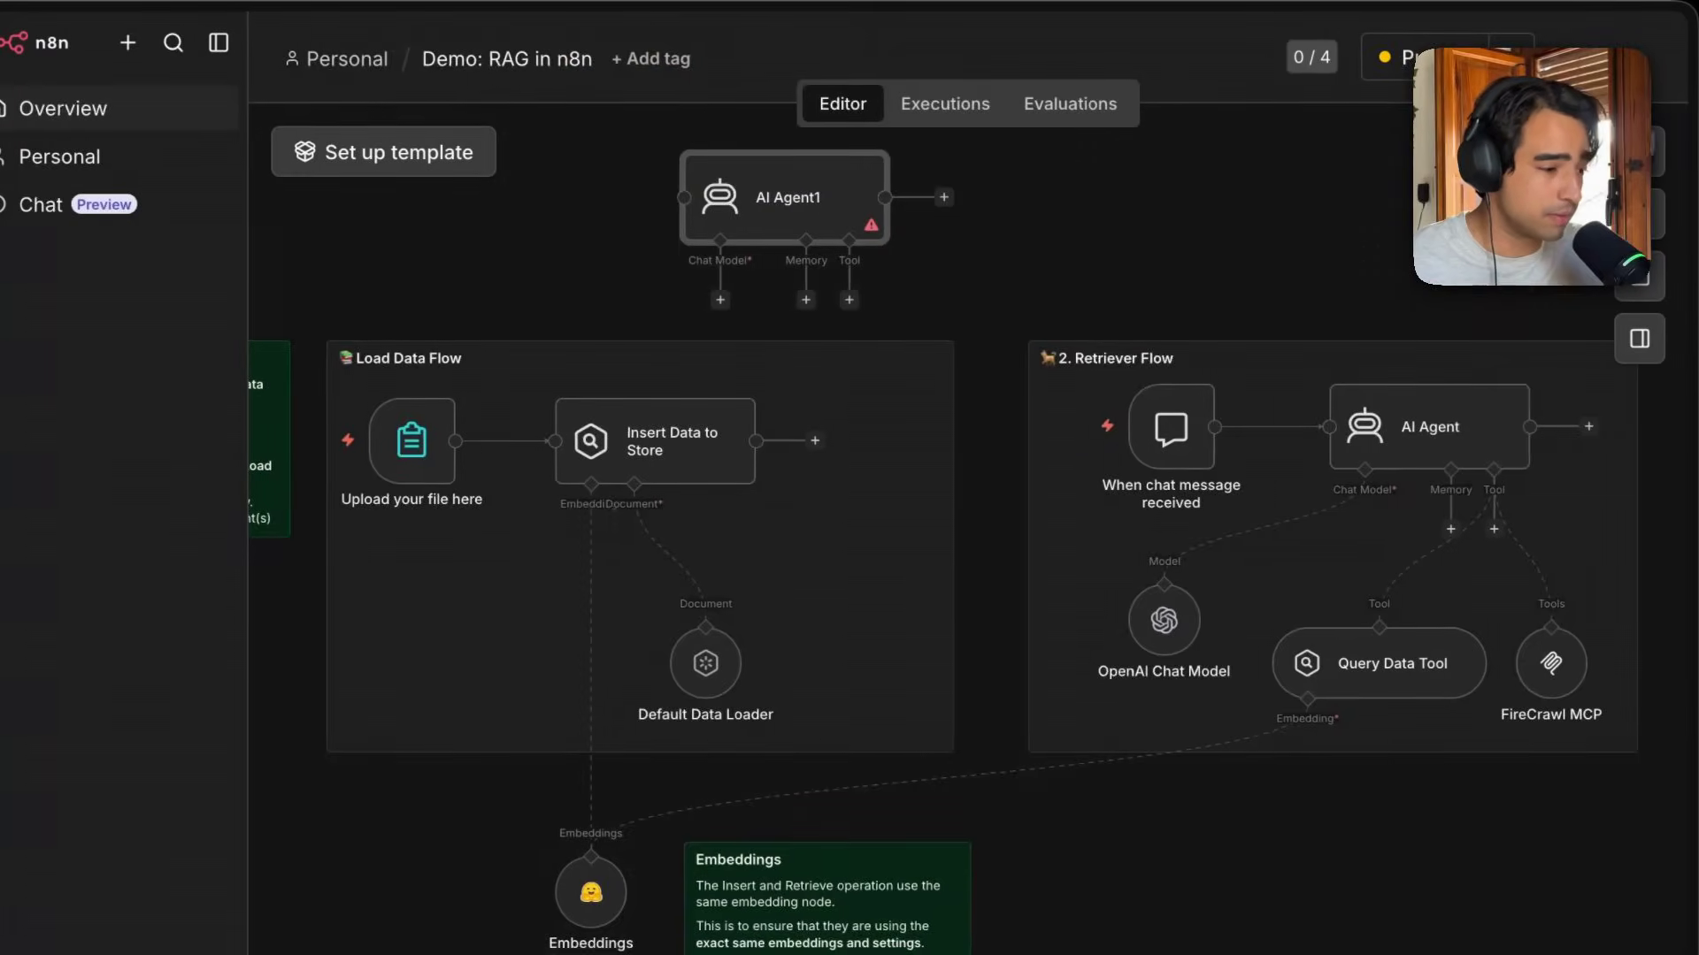
pyautogui.moveTo(800, 203)
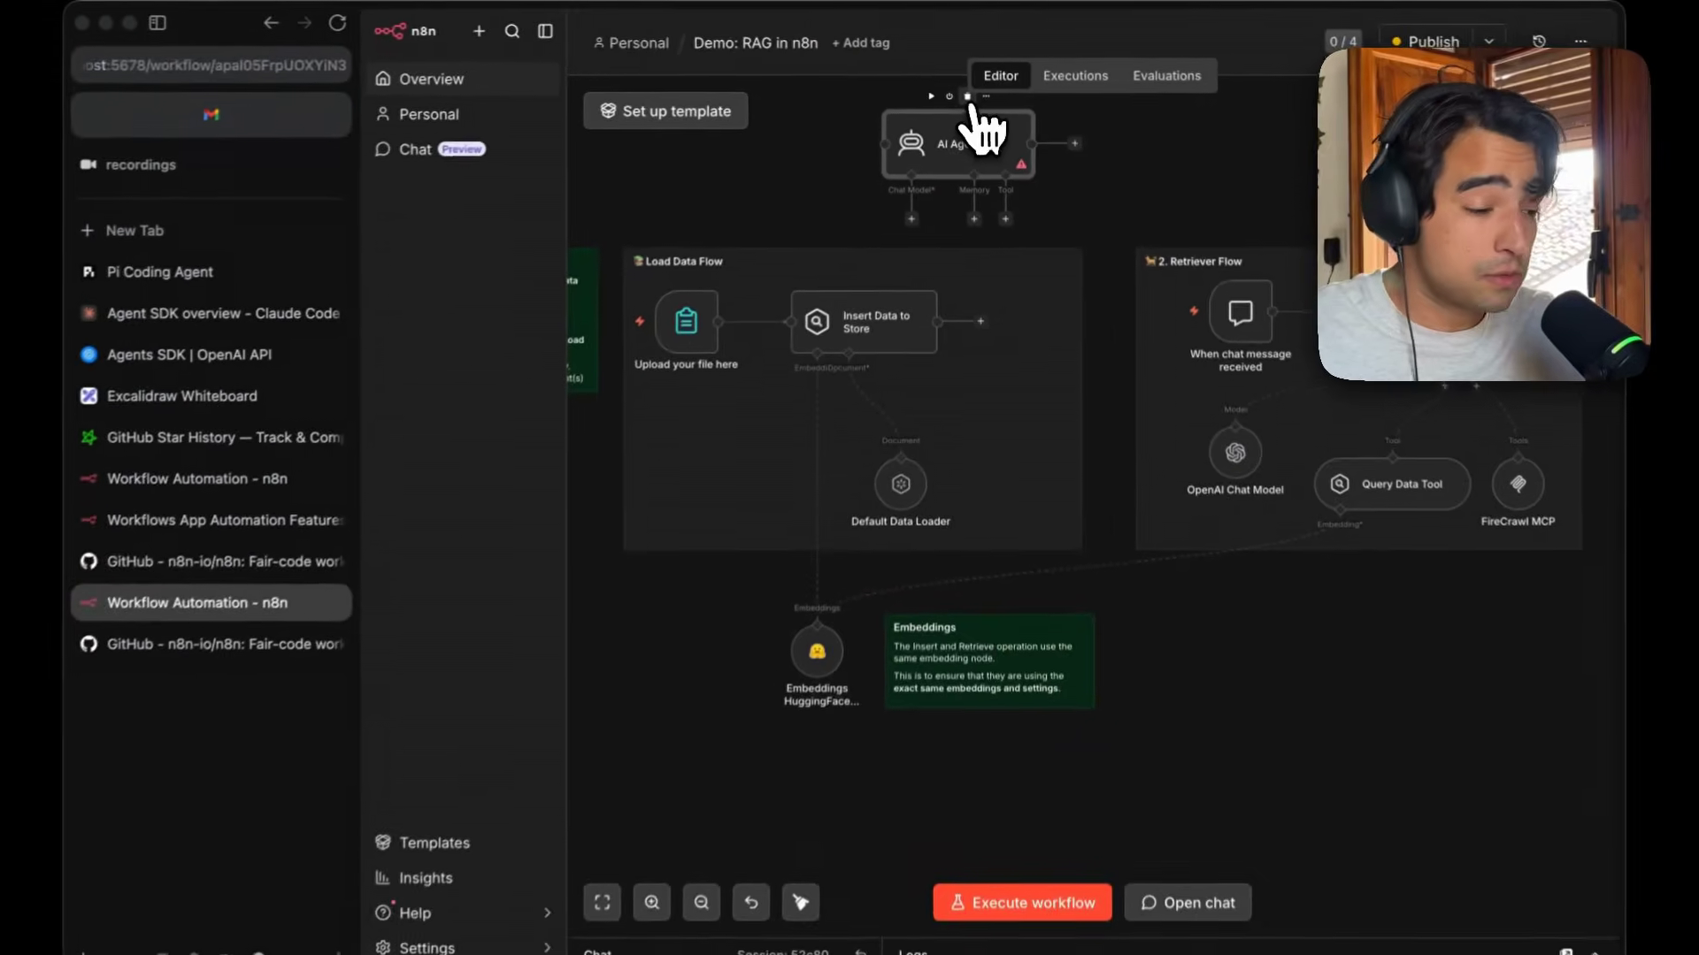
pyautogui.click(967, 95)
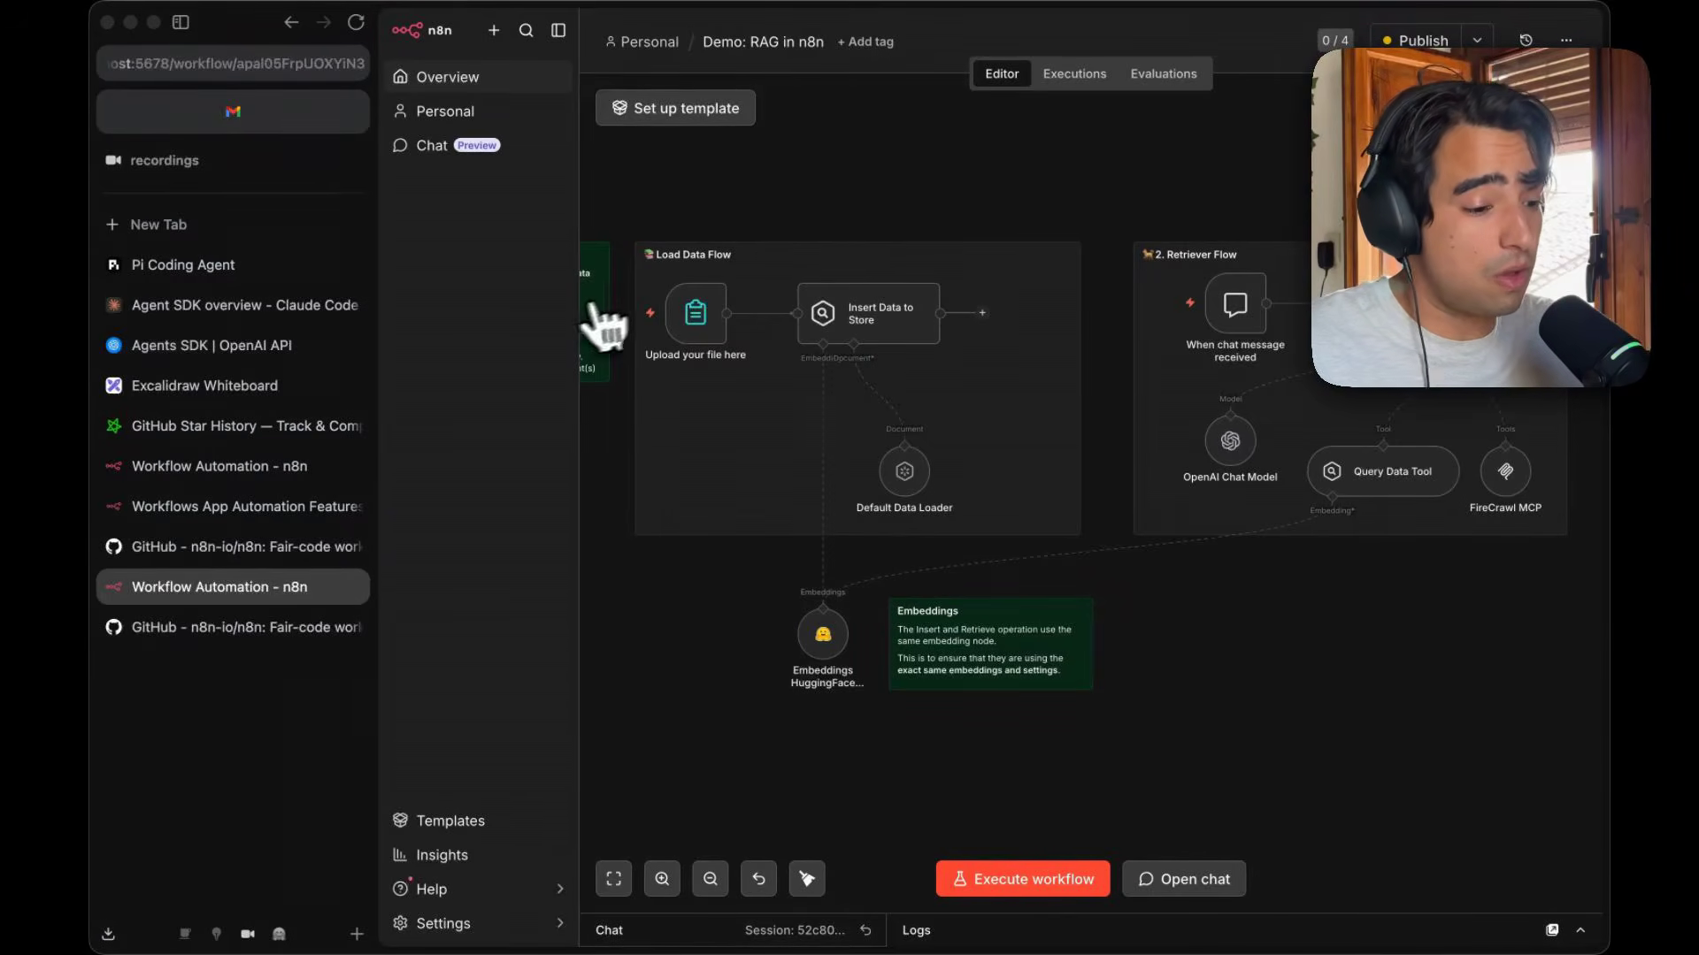
# Switch to the n8n website tab, open the Pricing page, and browse through the annual plans.
pyautogui.click(225, 509)
pyautogui.scroll(4, 1004, 152)
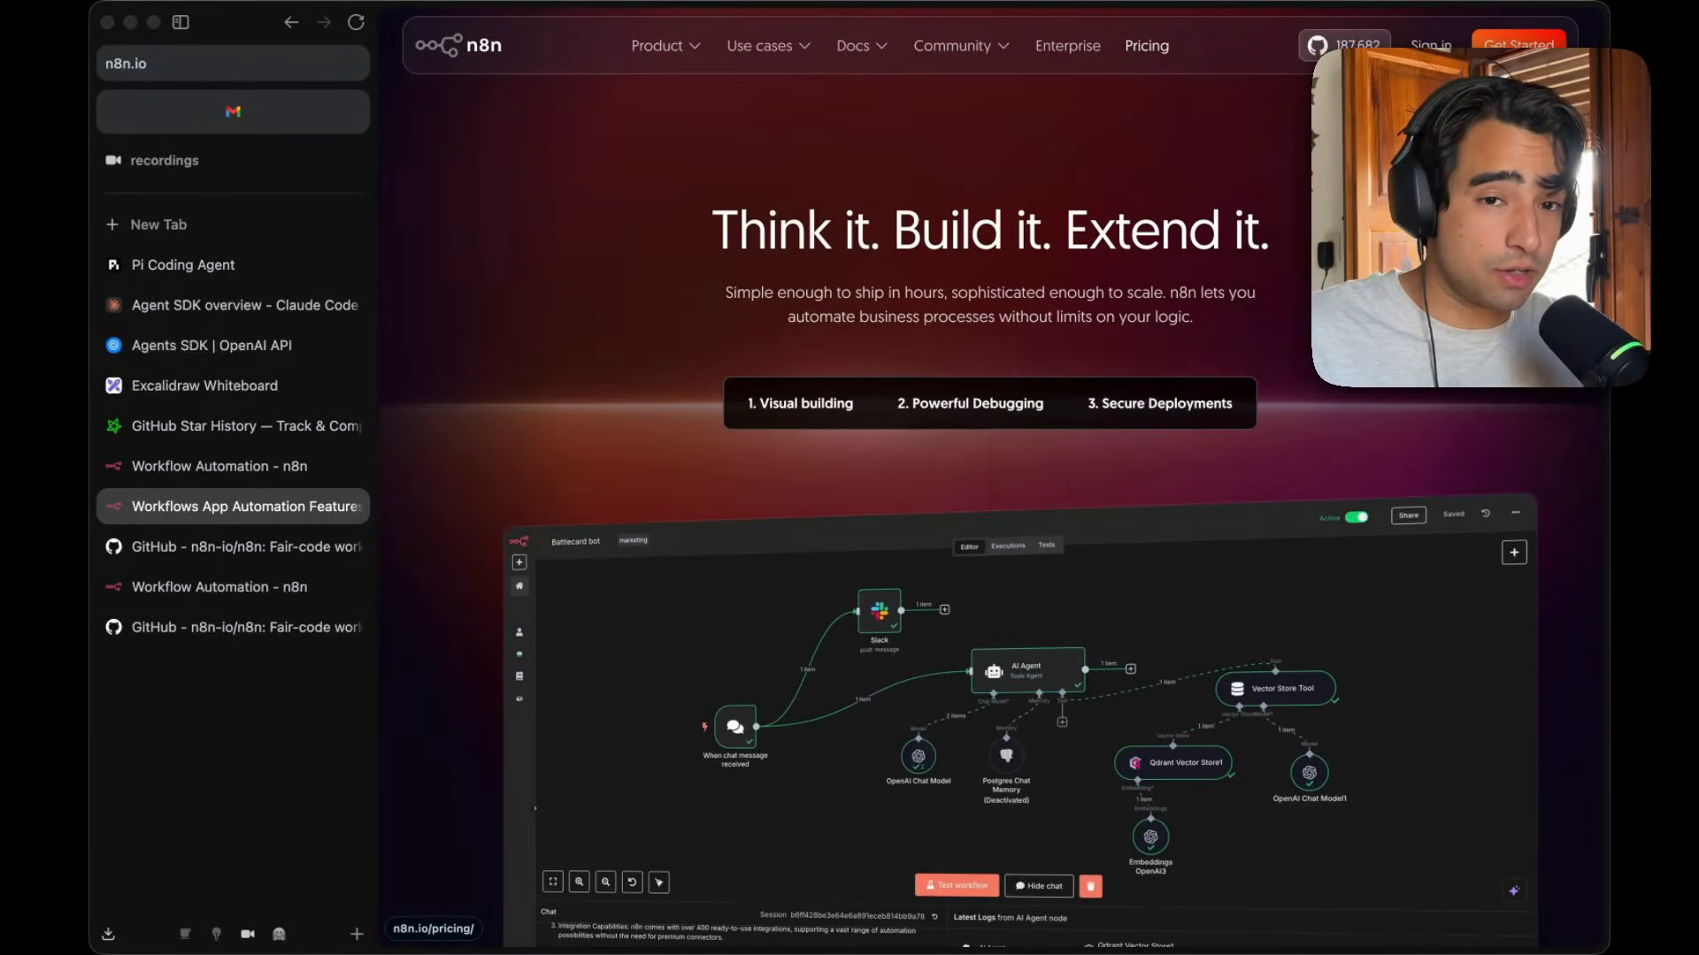
pyautogui.click(1150, 53)
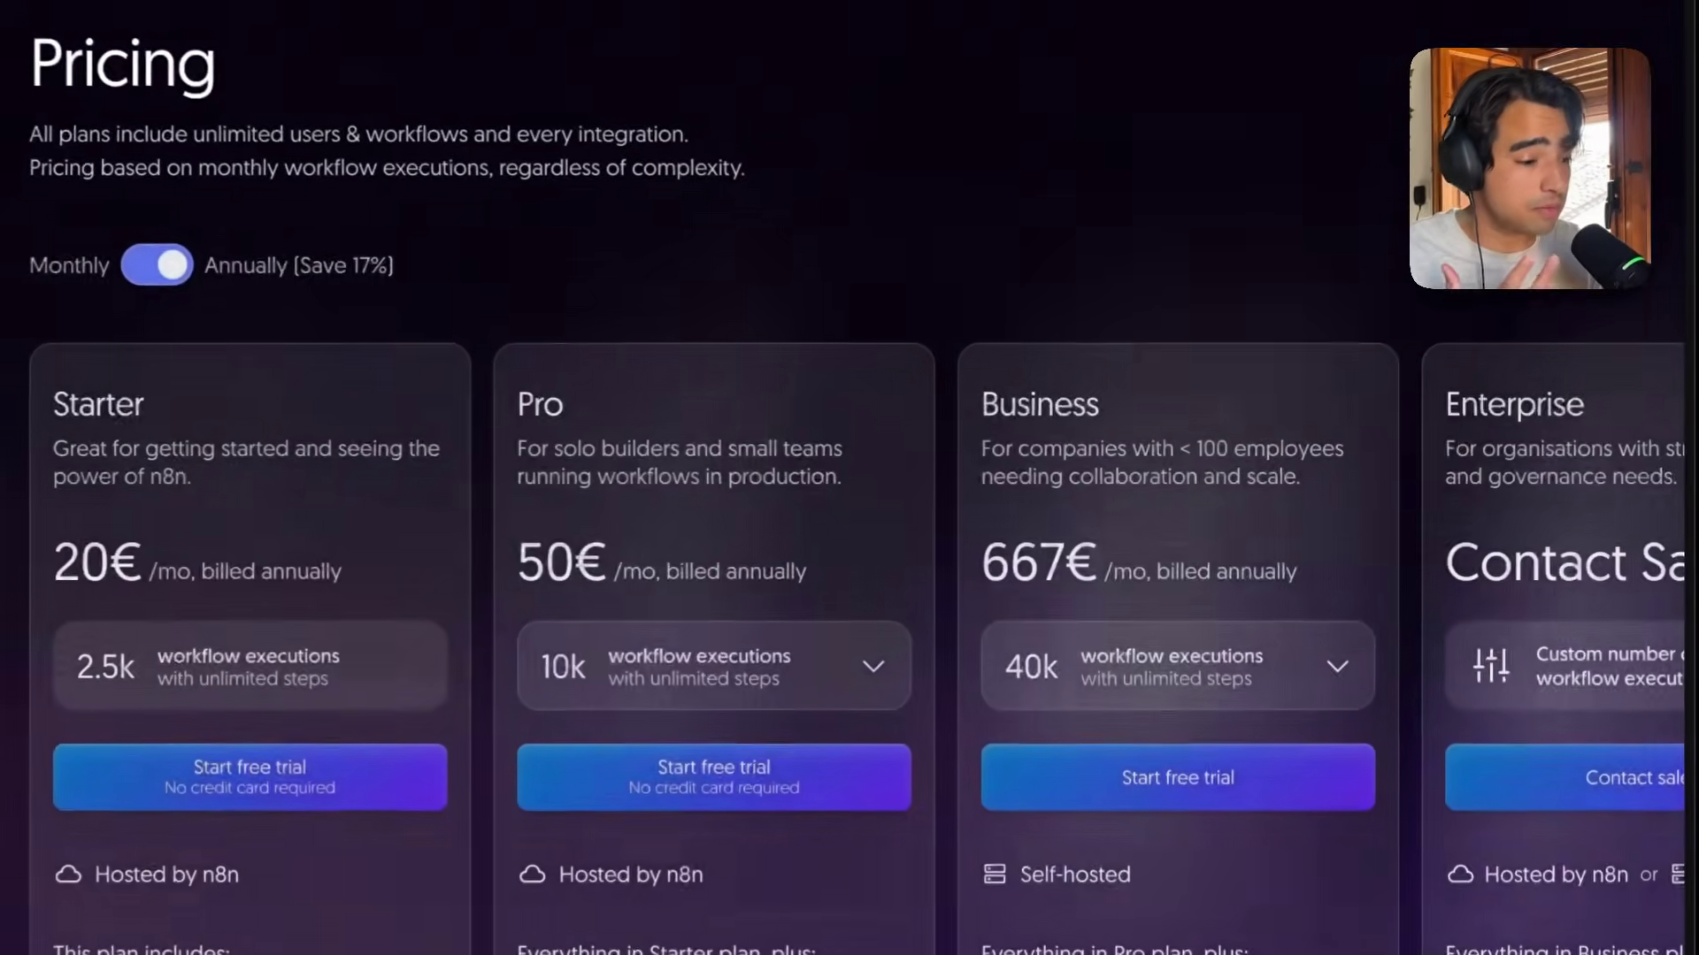
pyautogui.scroll(-3, 1062, 244)
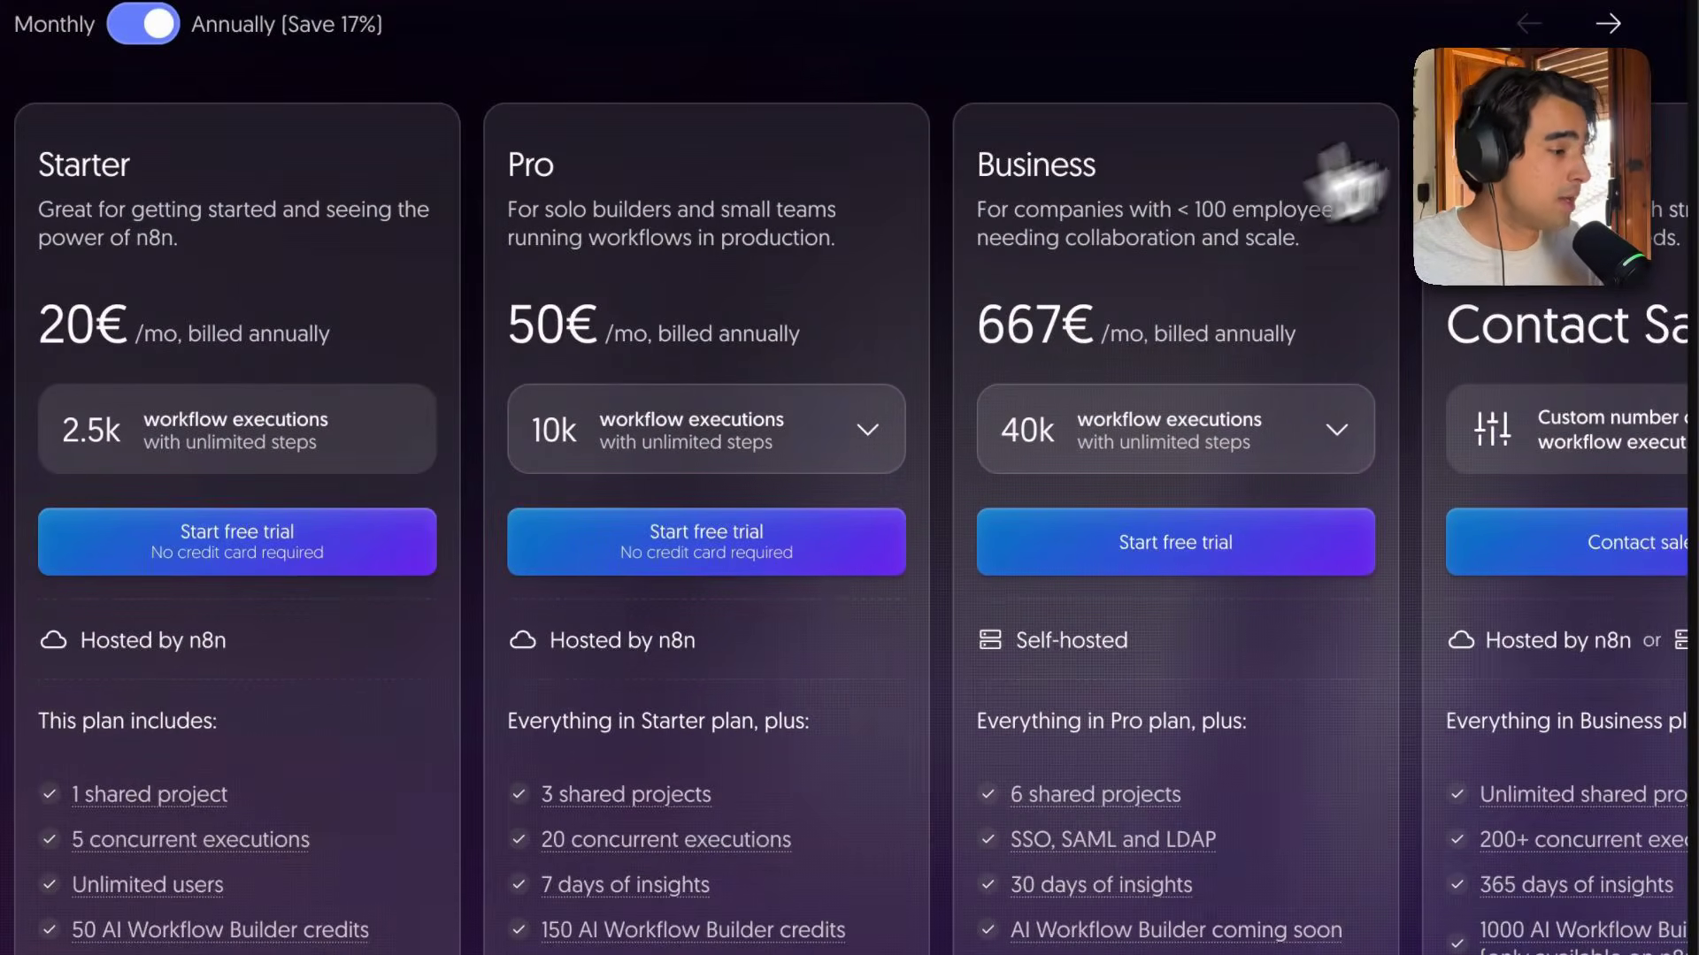
pyautogui.click(1610, 25)
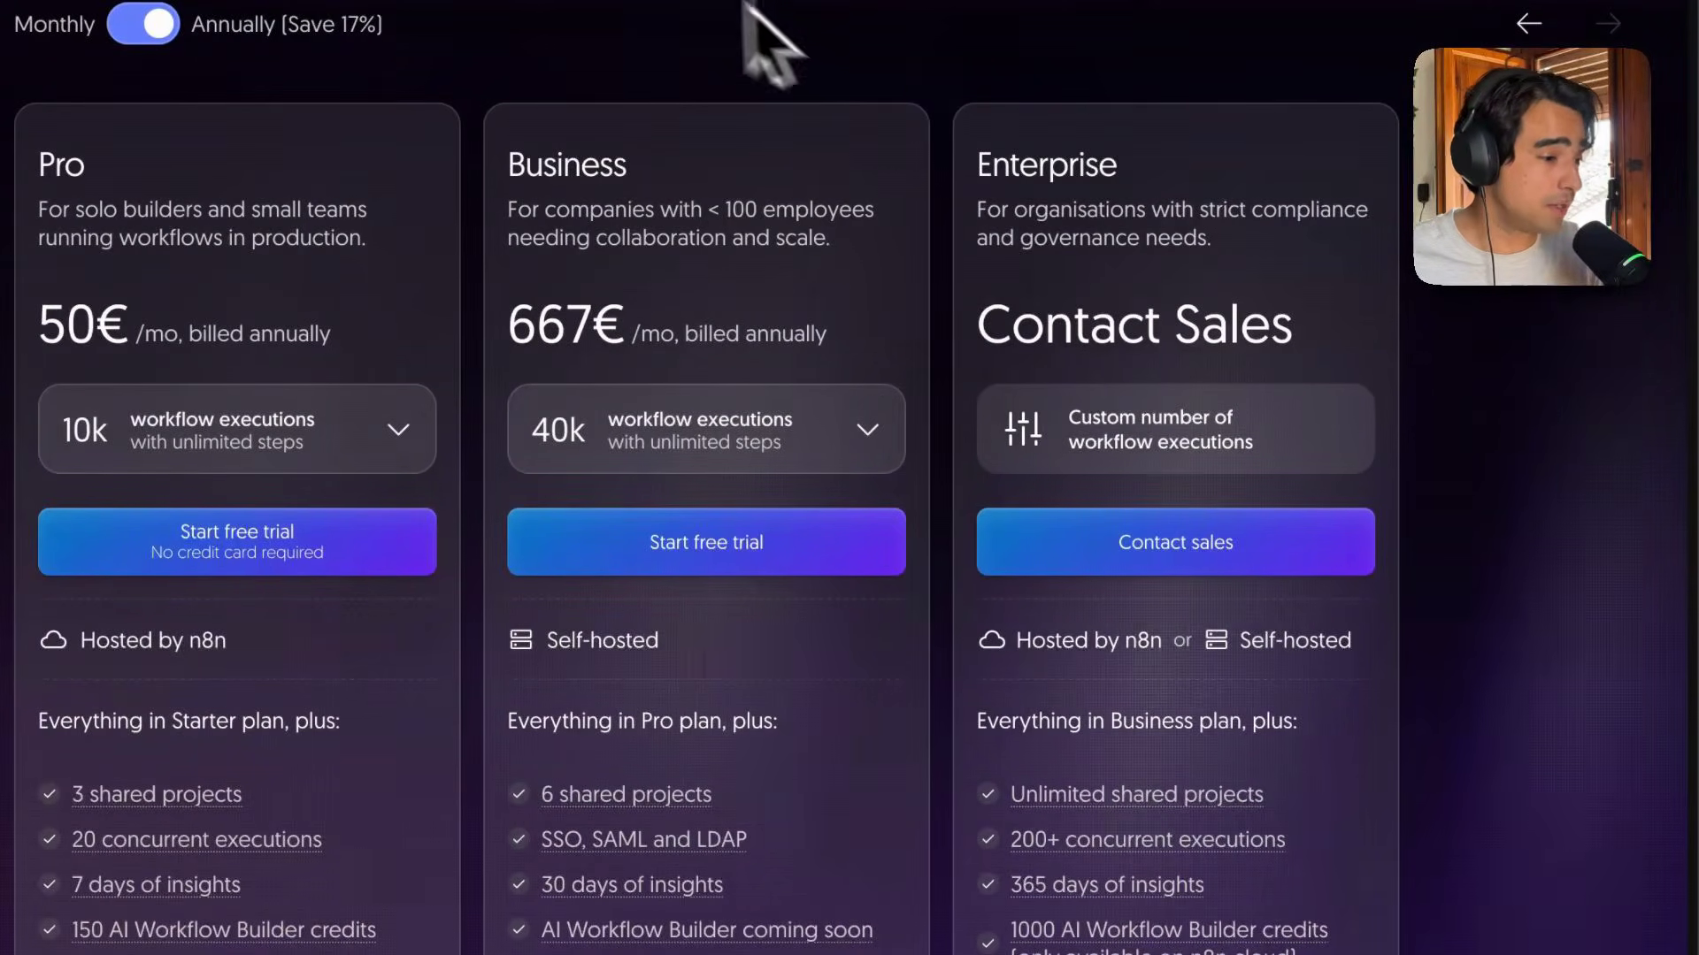
pyautogui.moveTo(761, 7)
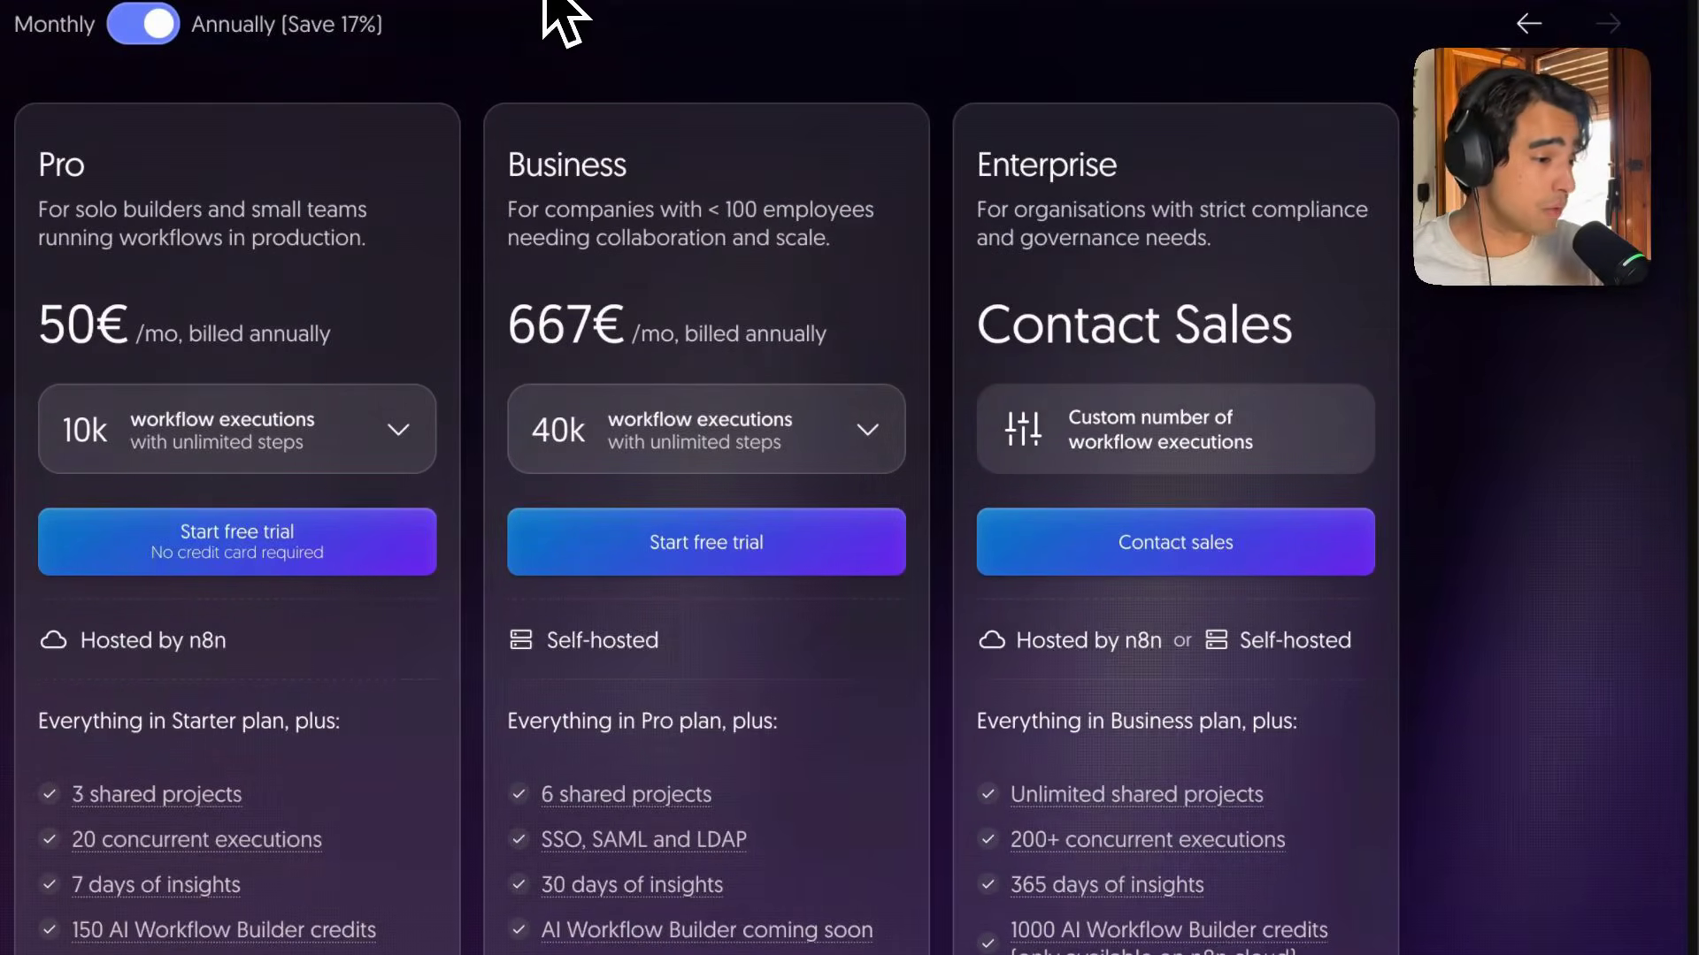
# Open the n8n documentation from the website and go to the Hosting n8n section.
pyautogui.scroll(3, 561, 15)
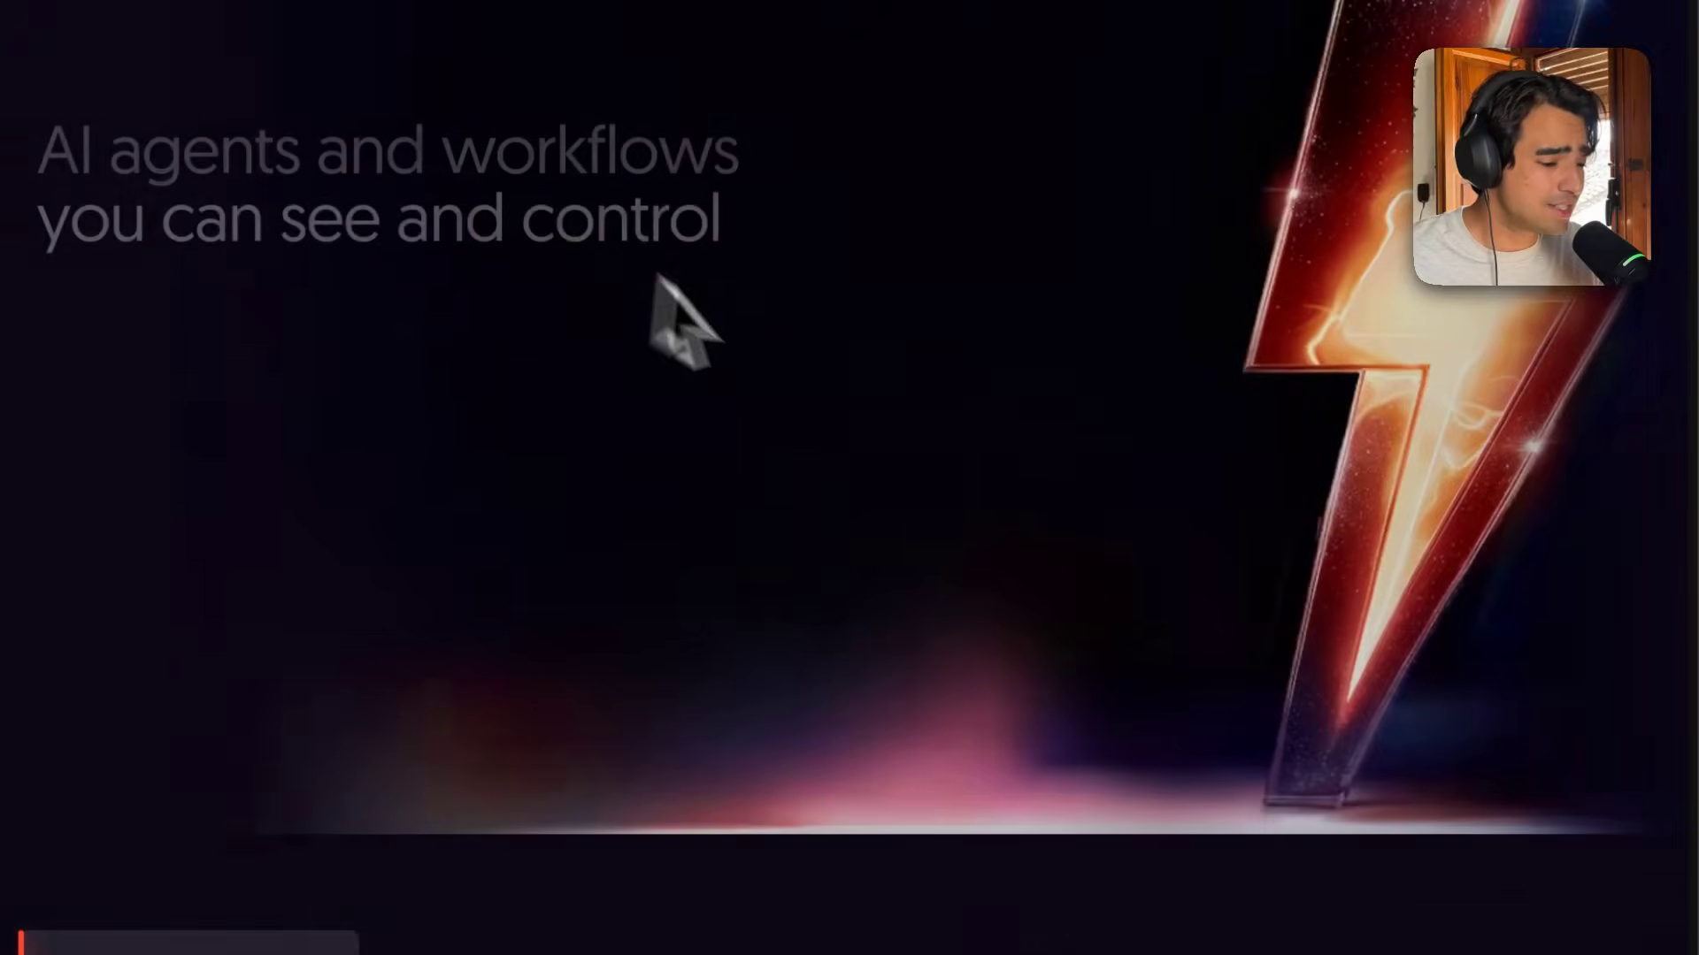
pyautogui.scroll(-5, 941, 115)
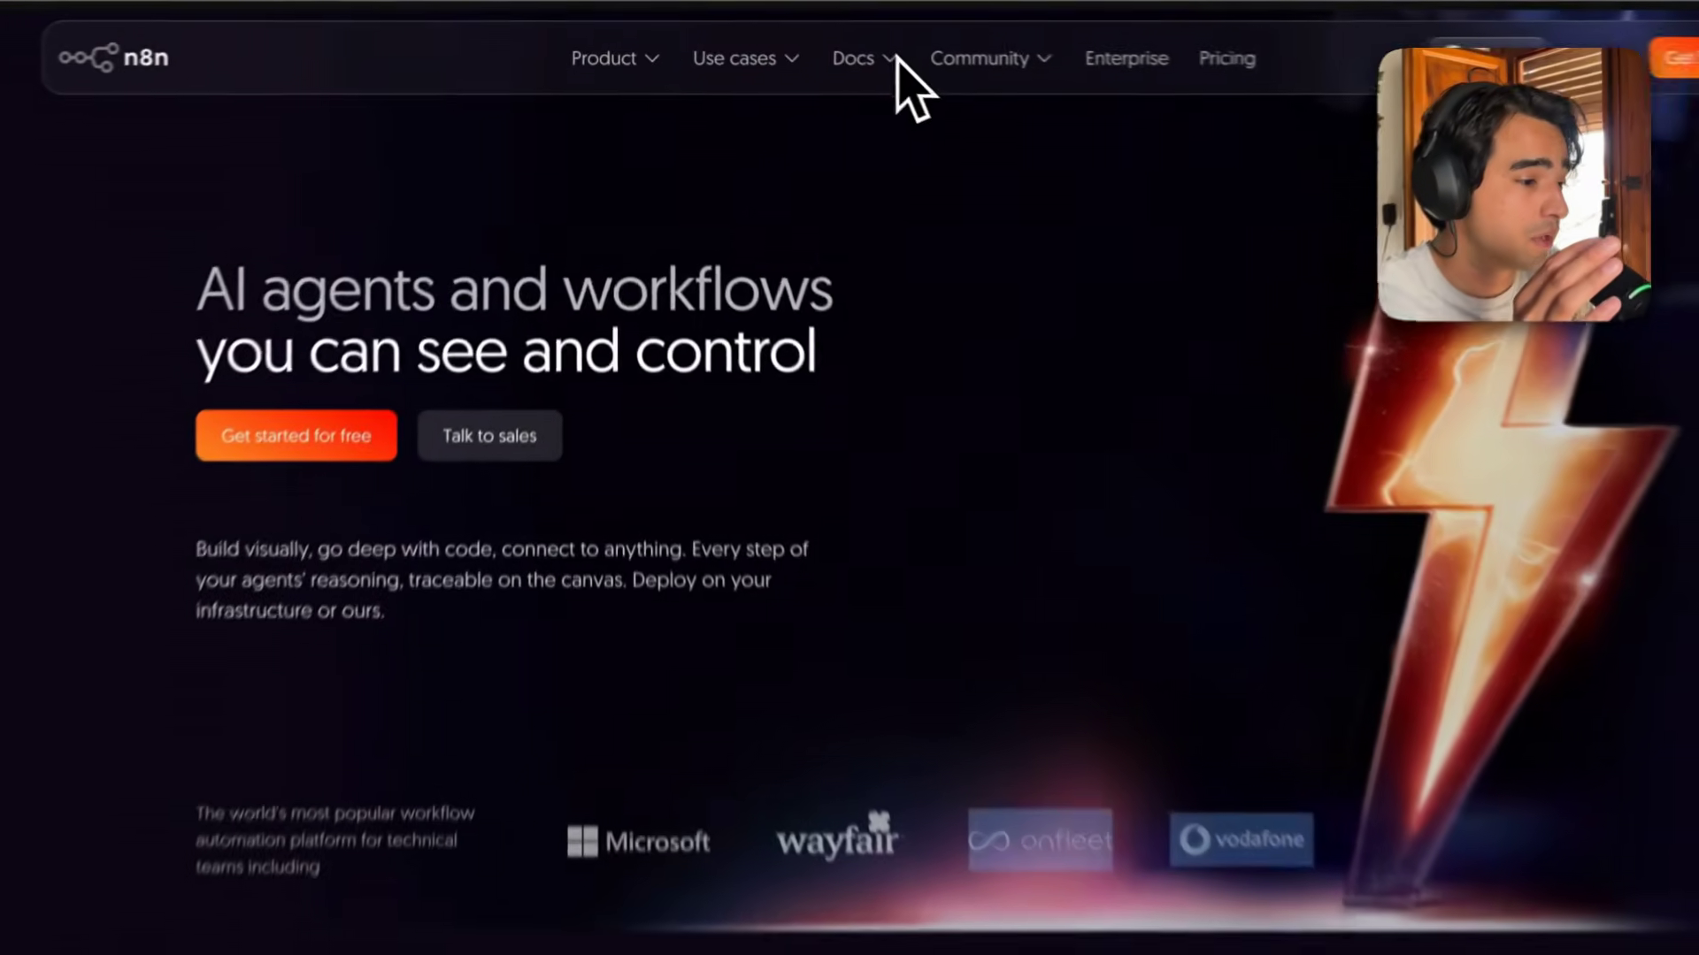
pyautogui.moveTo(830, 46)
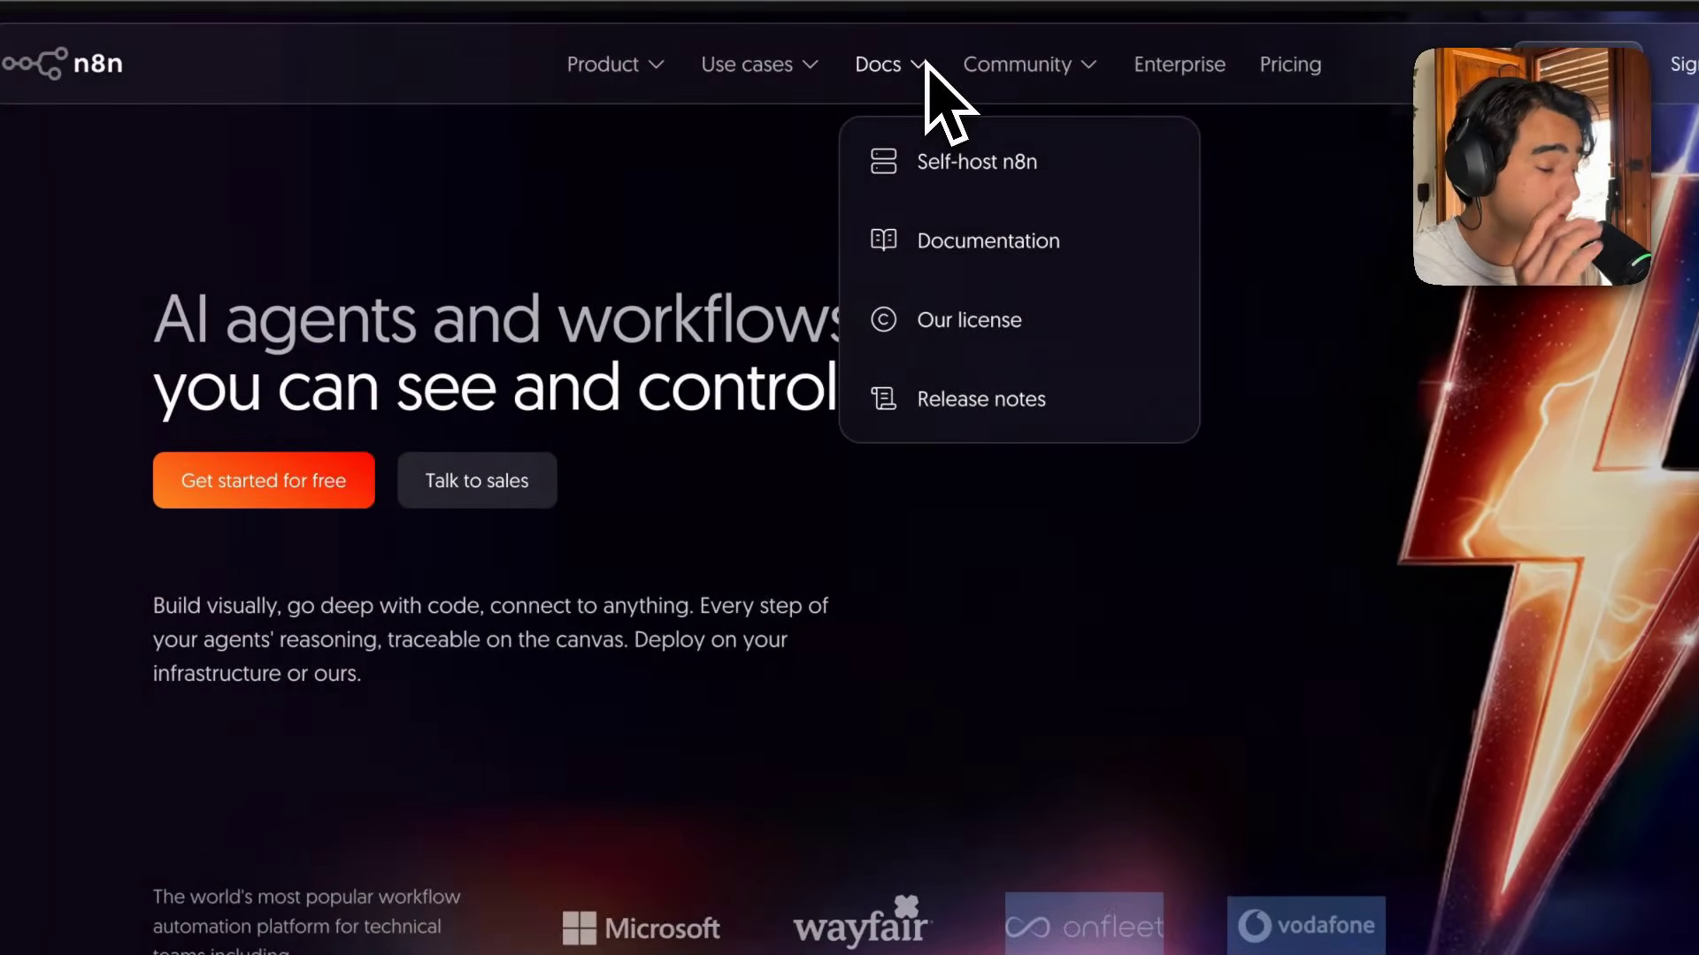
pyautogui.click(971, 266)
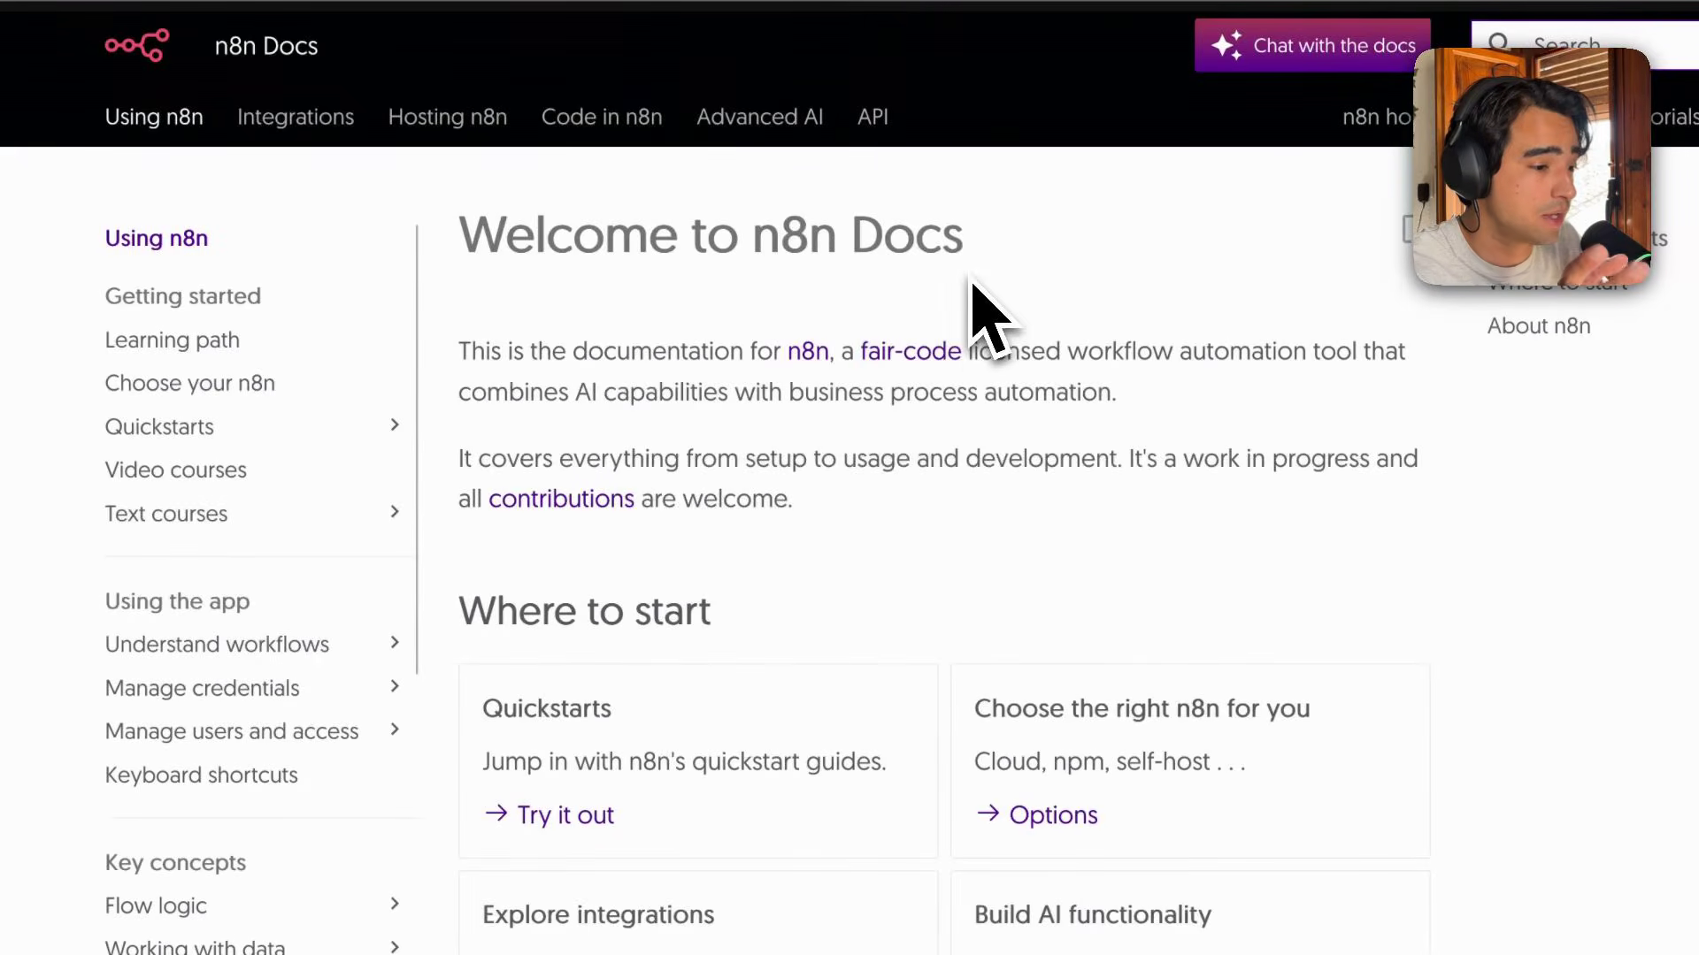
pyautogui.click(466, 120)
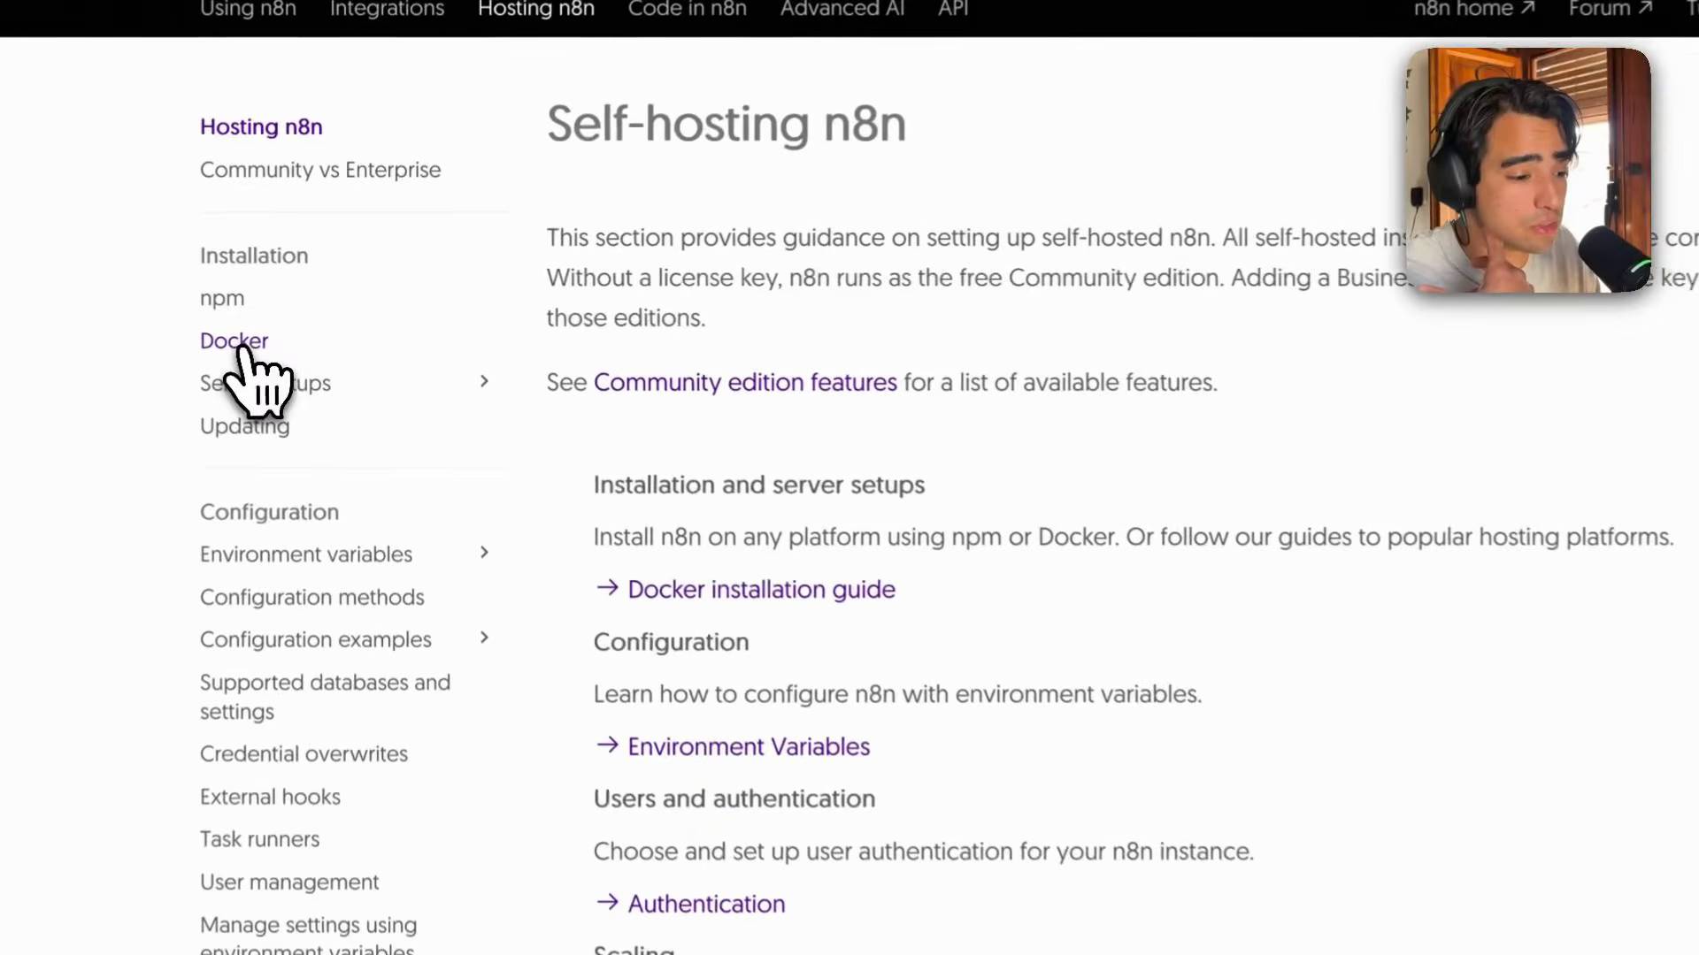
# Open the Docker installation page and review the commands under Starting n8n.
pyautogui.click(281, 329)
pyautogui.scroll(-20, 686, 368)
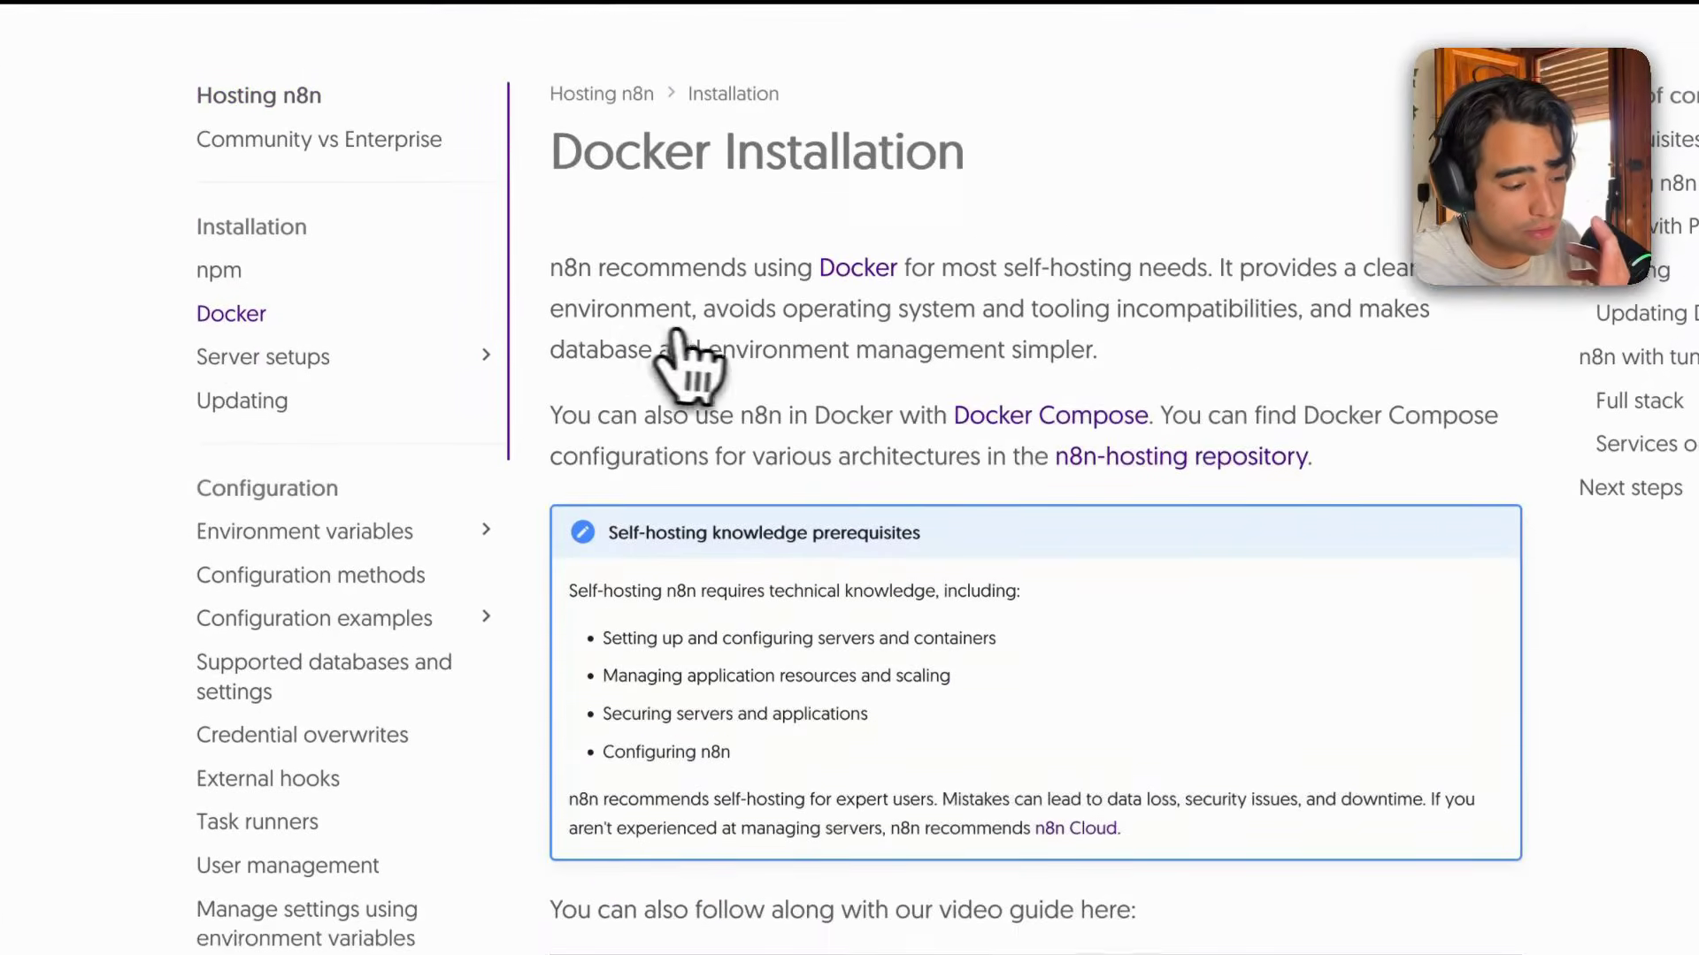
pyautogui.scroll(-5, 703, 354)
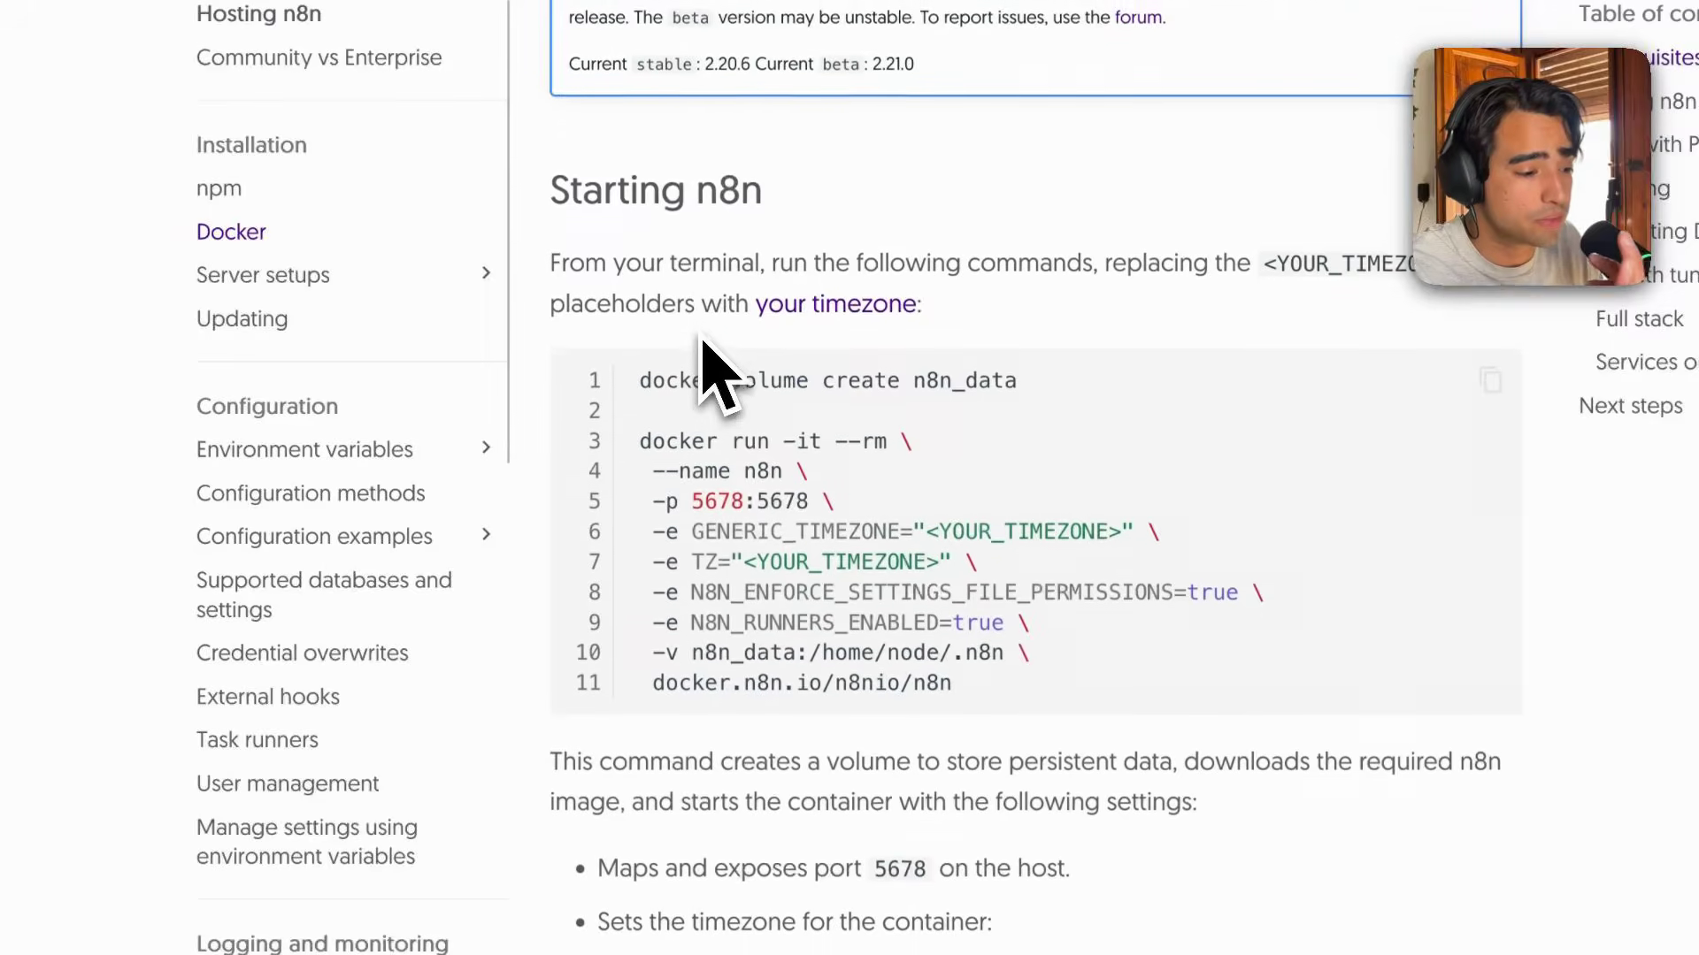
pyautogui.doubleClick(647, 425)
pyautogui.moveTo(647, 425); pyautogui.dragTo(618, 390)
pyautogui.click(958, 646)
pyautogui.click(642, 432)
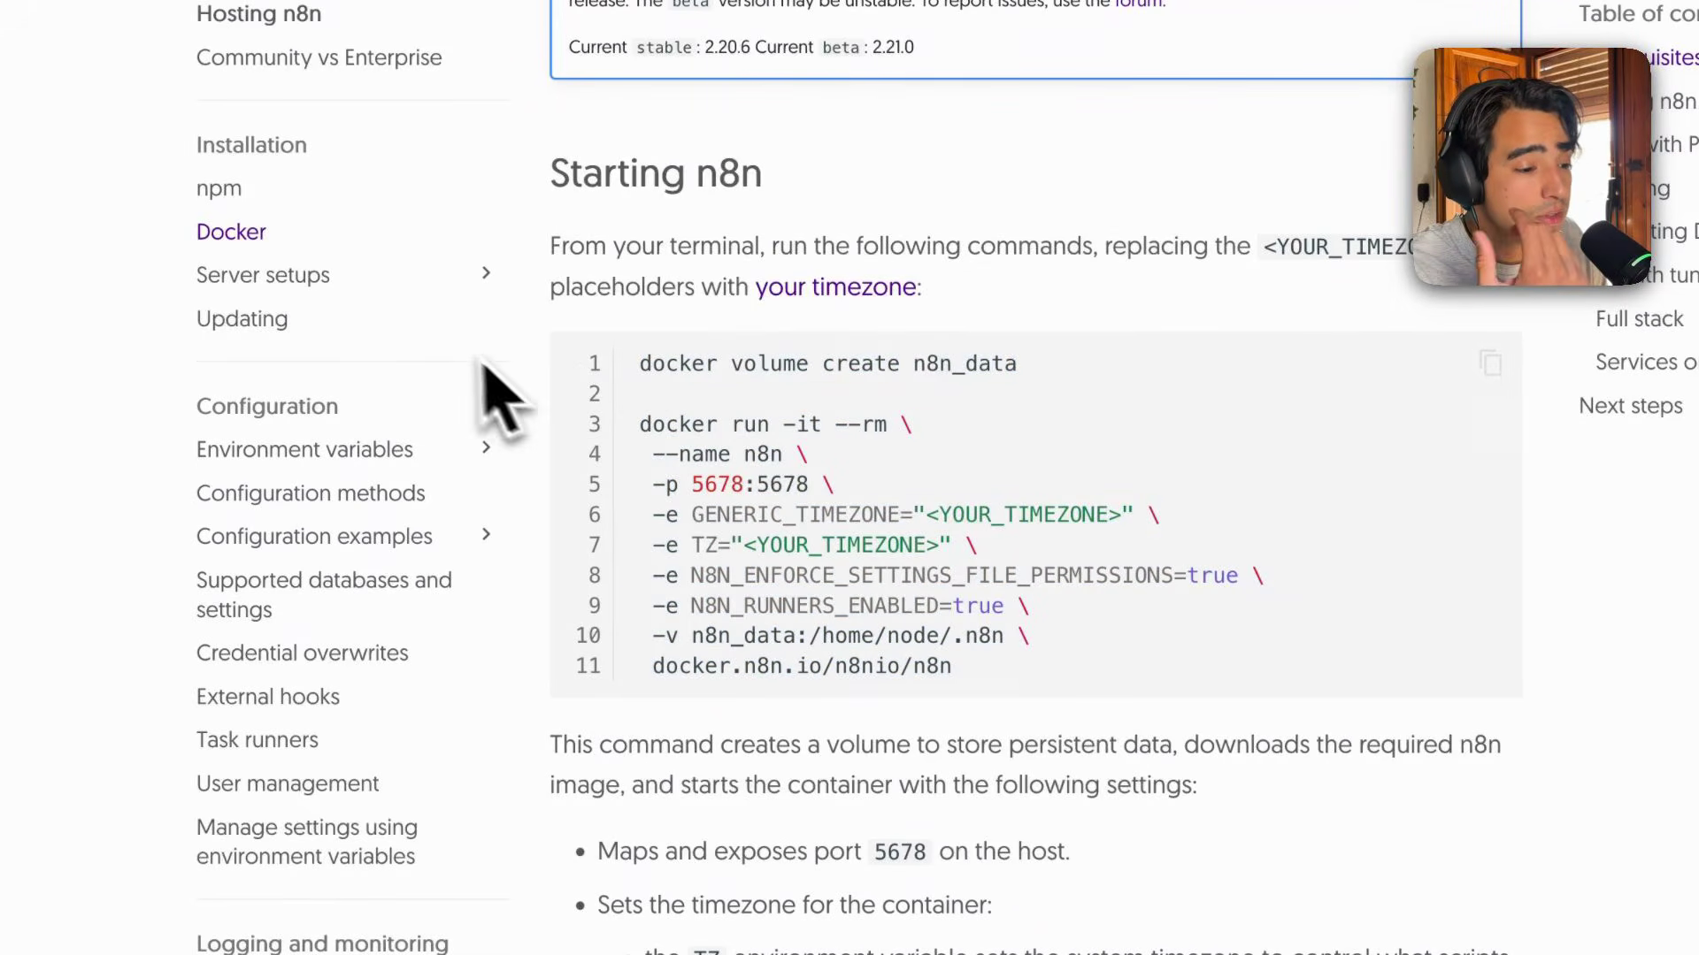
# Open the npm installation page and highlight the npm install n8n -g command.
pyautogui.click(223, 193)
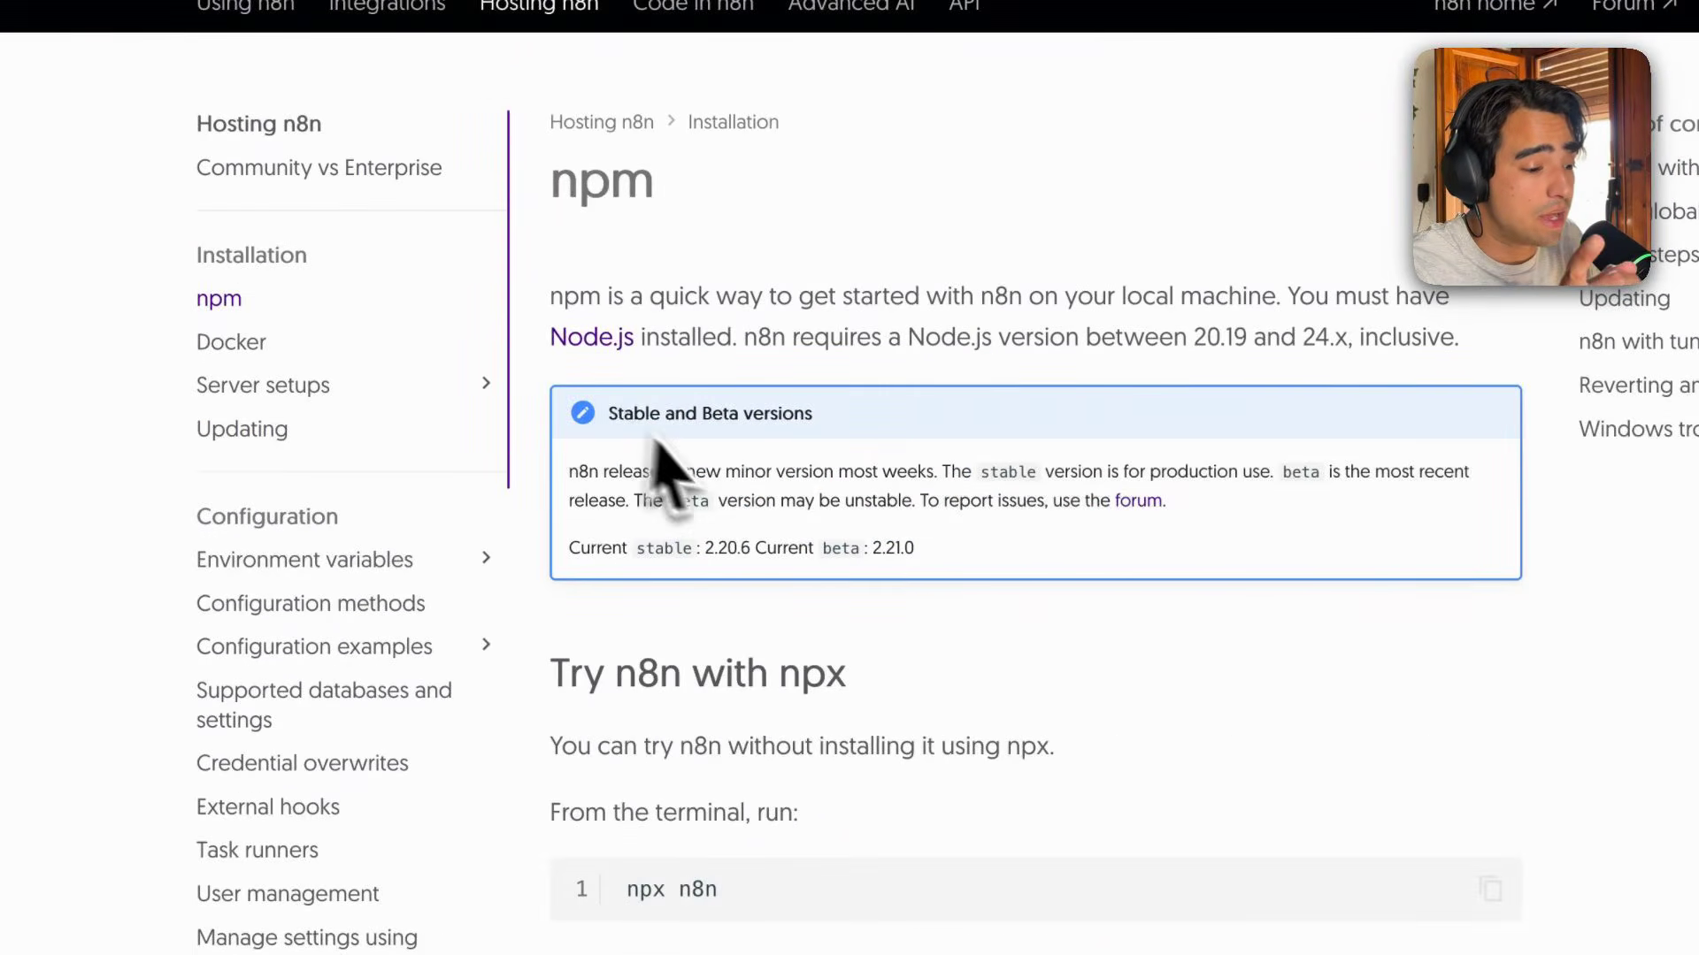
pyautogui.scroll(-4, 690, 491)
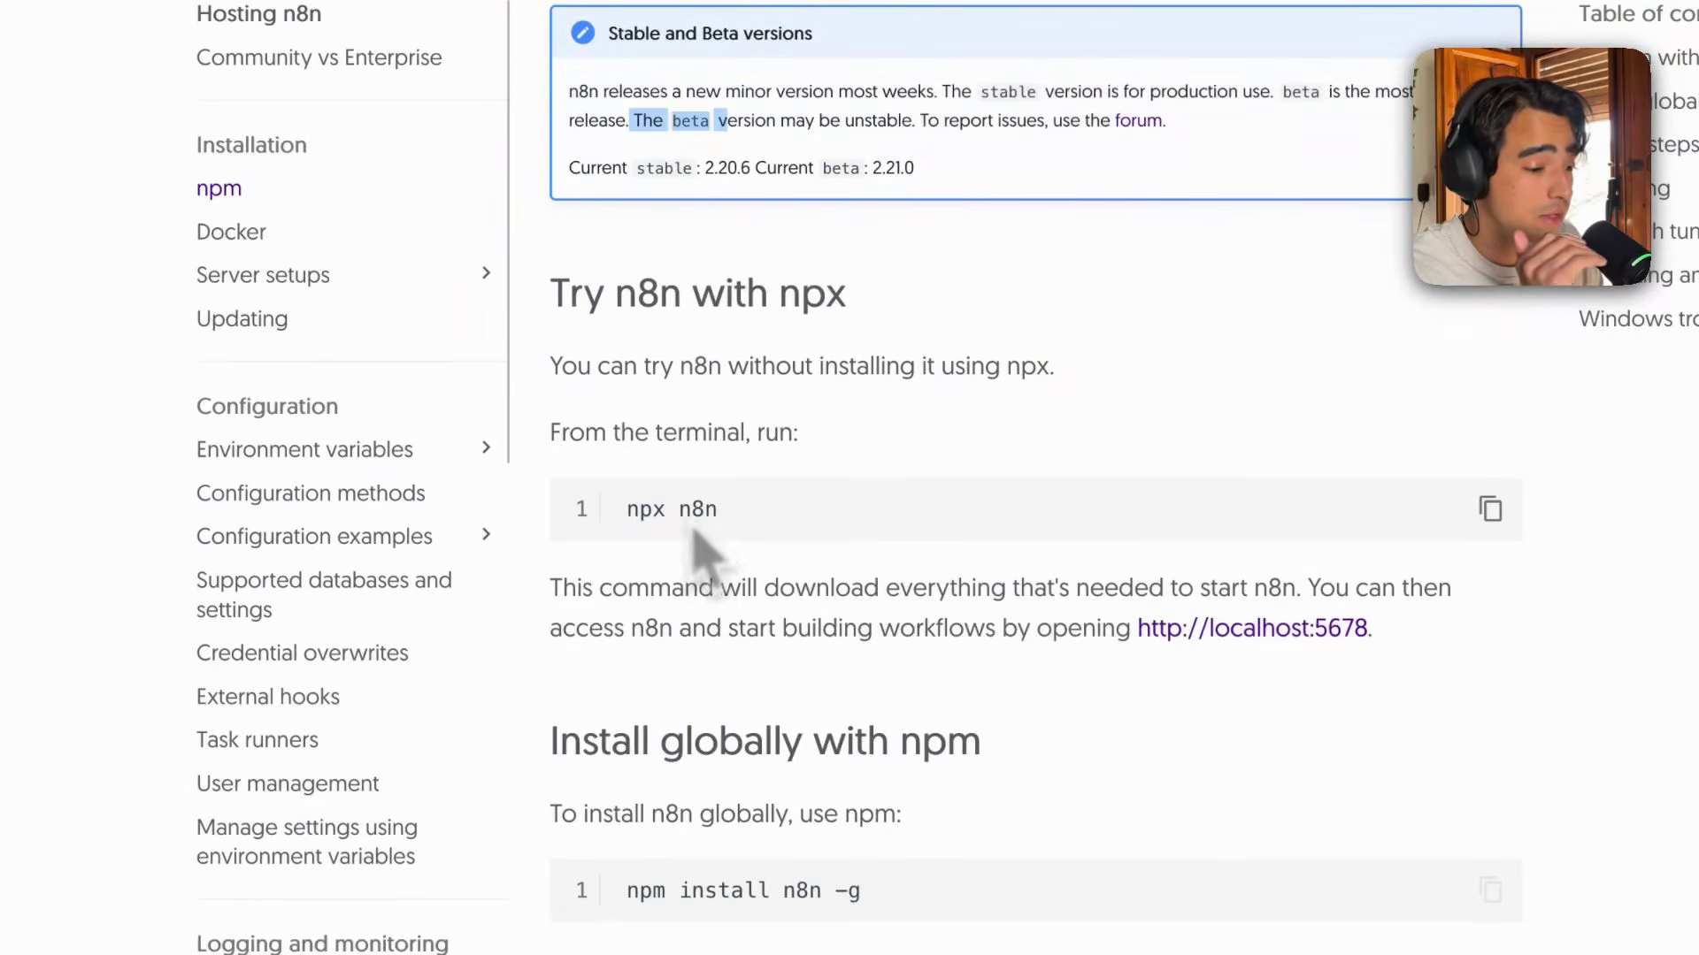
pyautogui.scroll(-4, 703, 557)
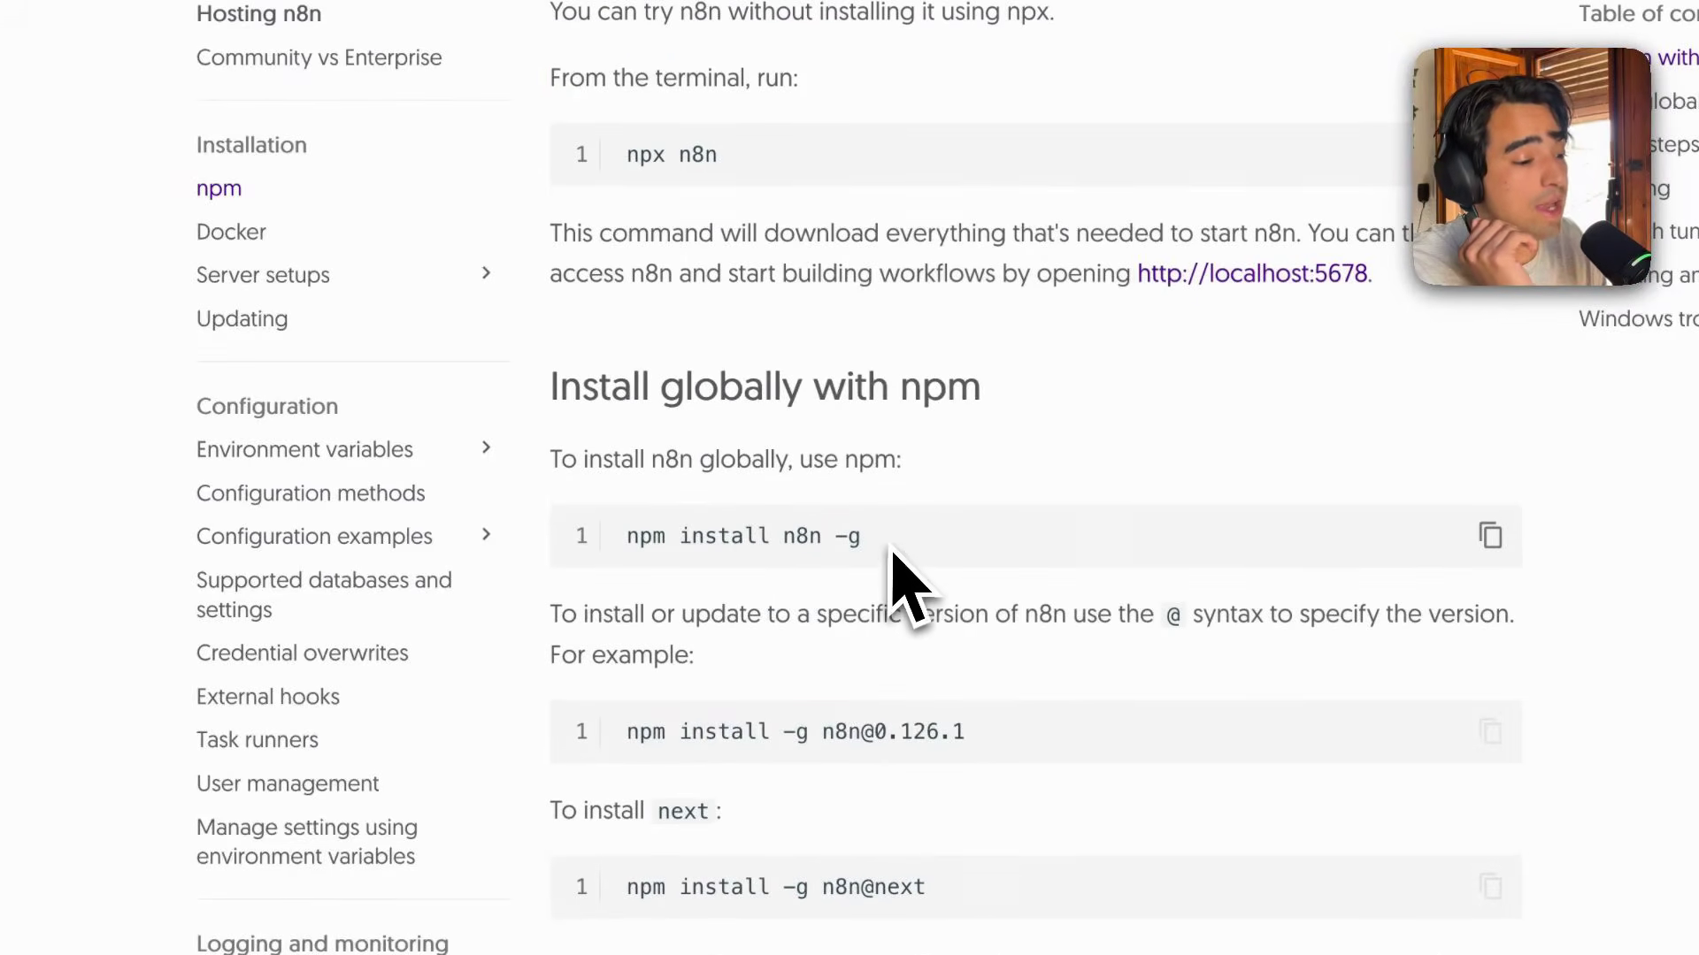
pyautogui.moveTo(862, 536); pyautogui.dragTo(629, 542)
pyautogui.click(630, 530)
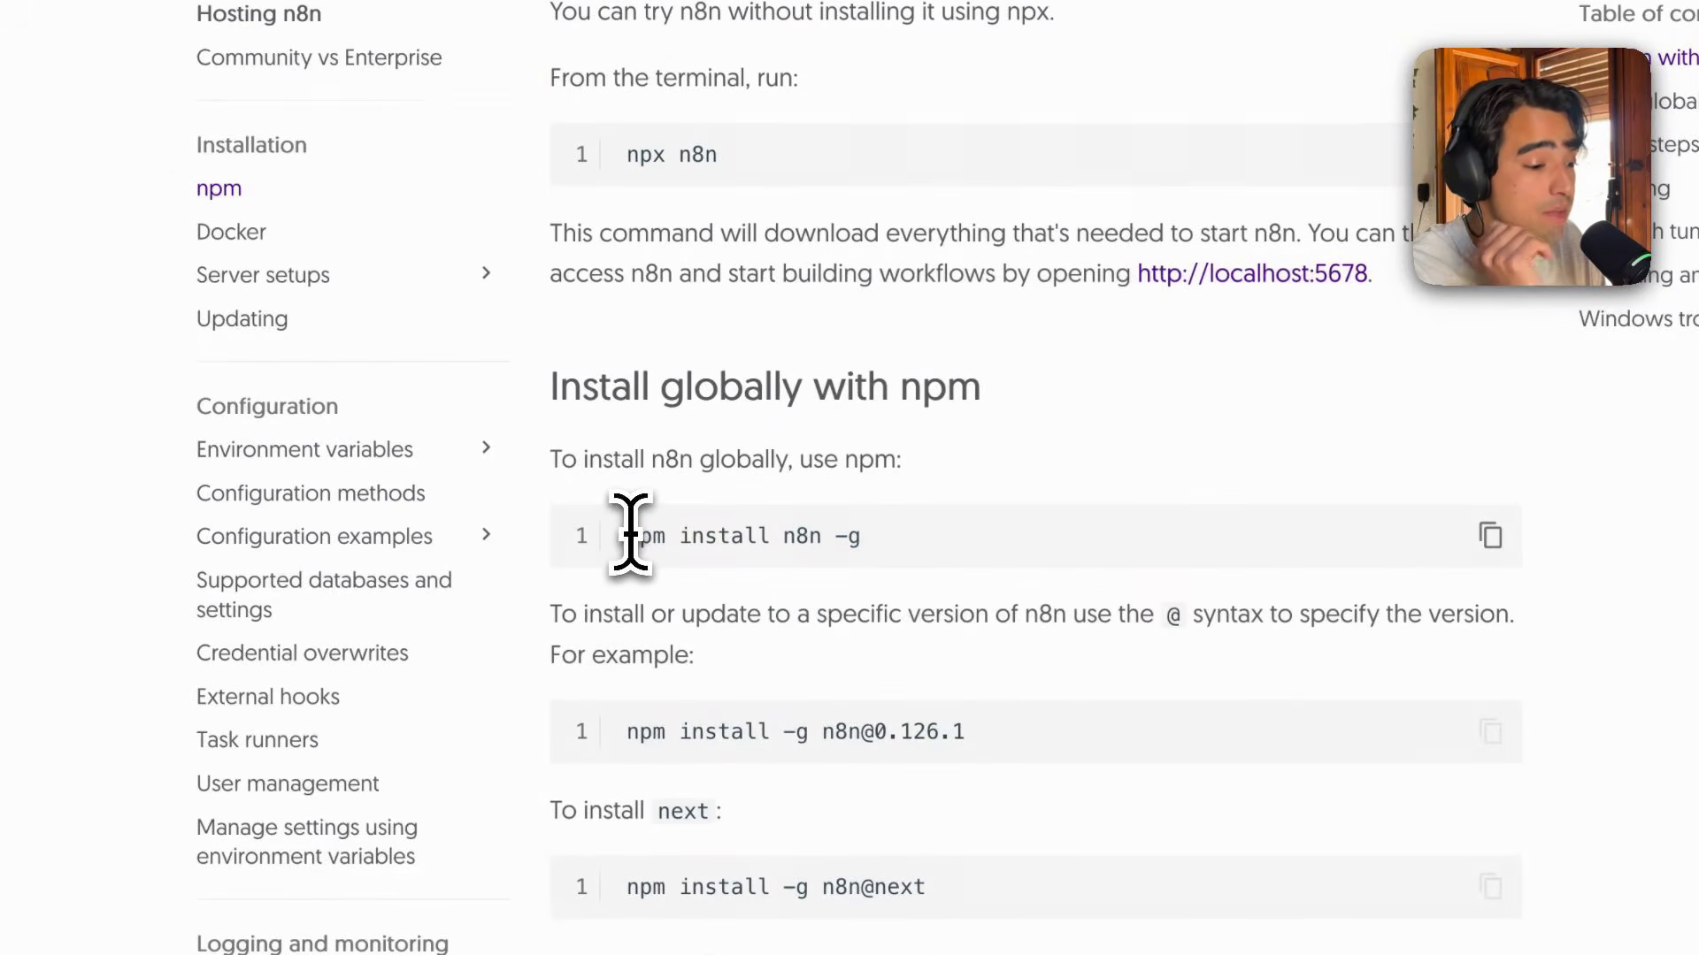
# Return to the Docker installation page and highlight the docker volume create n8n_data command.
pyautogui.click(228, 237)
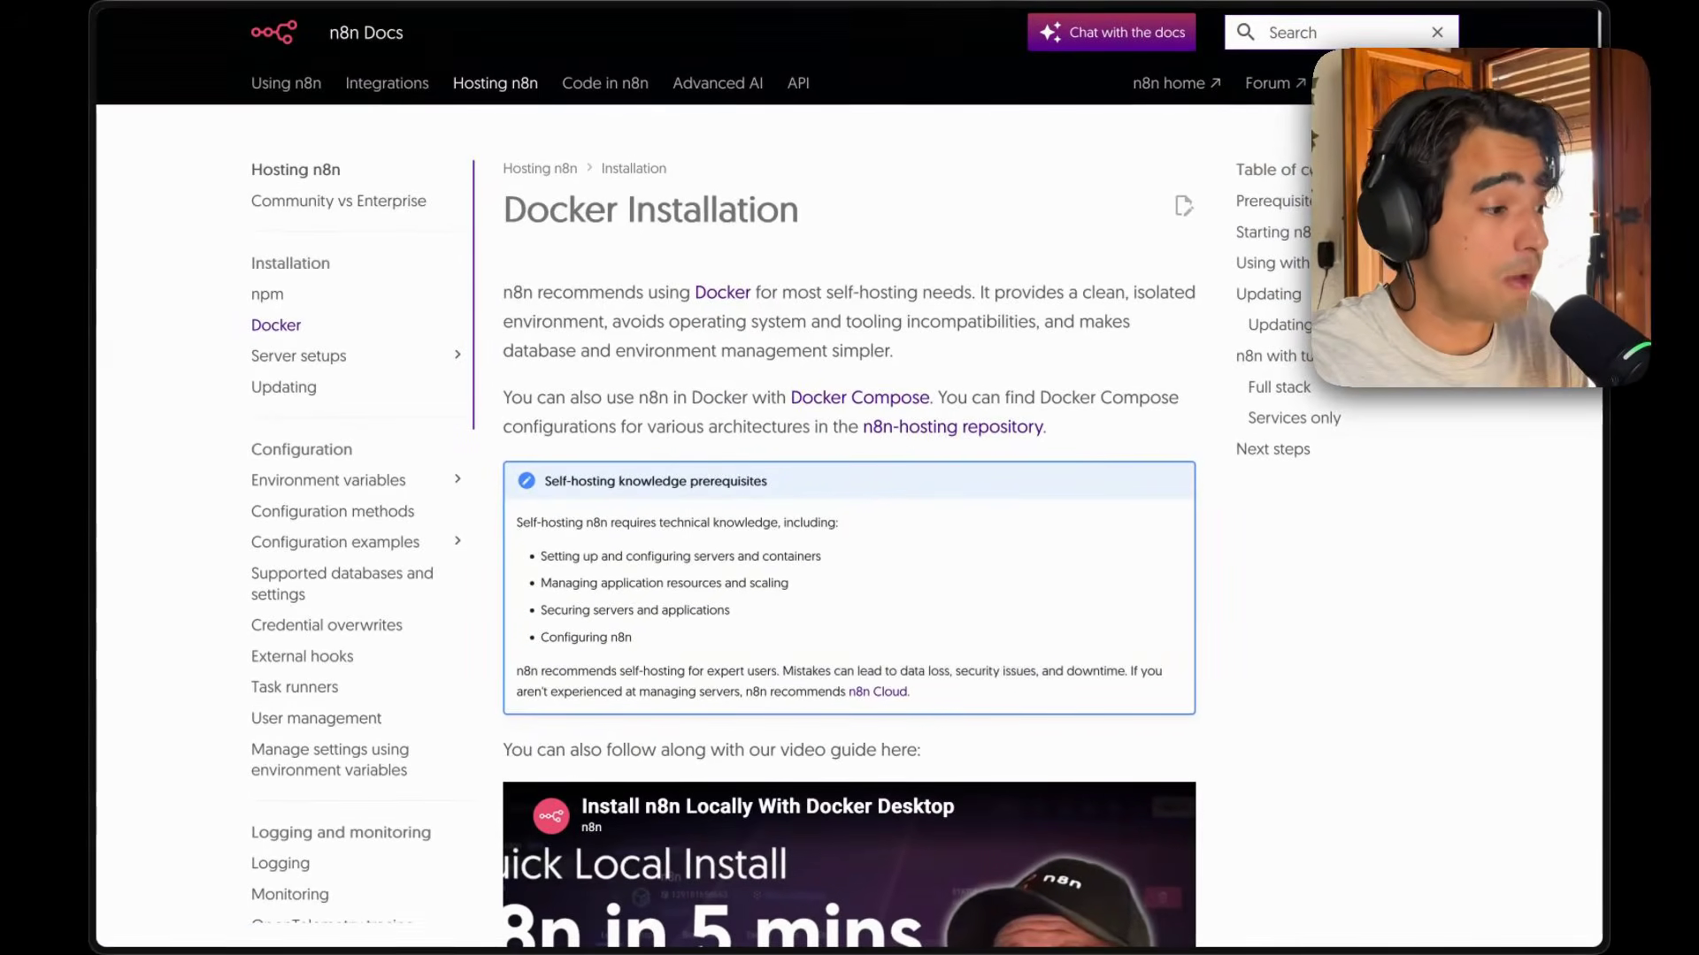
pyautogui.scroll(-5, 443, 284)
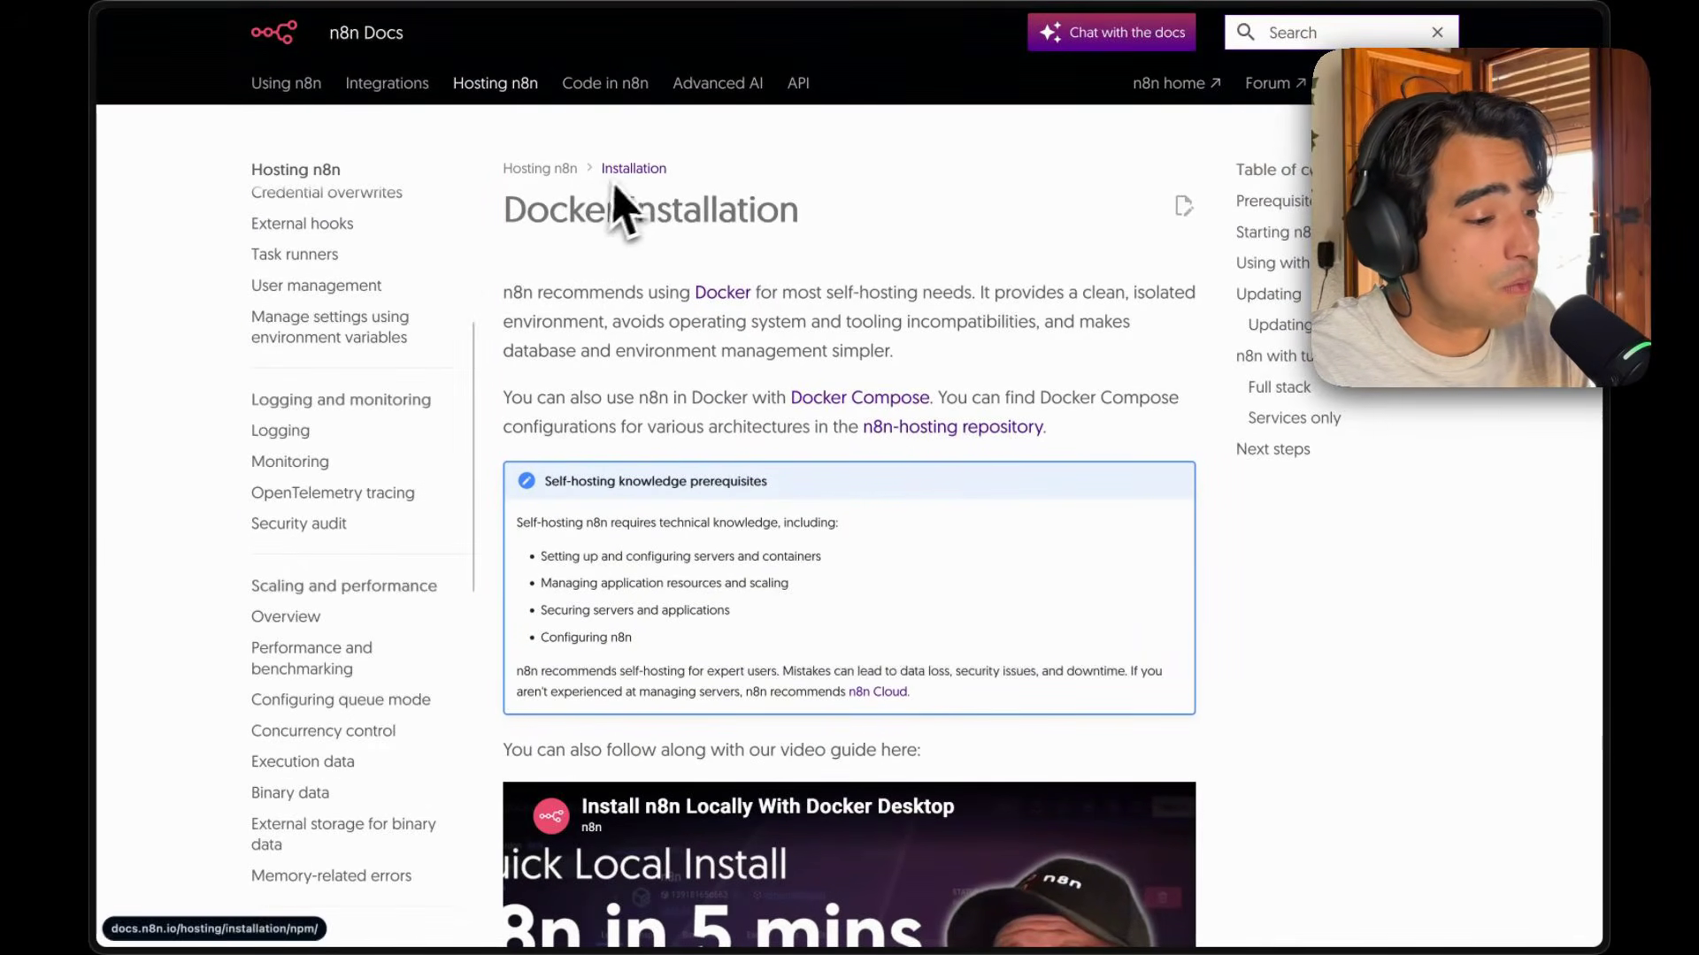
pyautogui.scroll(-2, 626, 183)
pyautogui.scroll(-10, 626, 183)
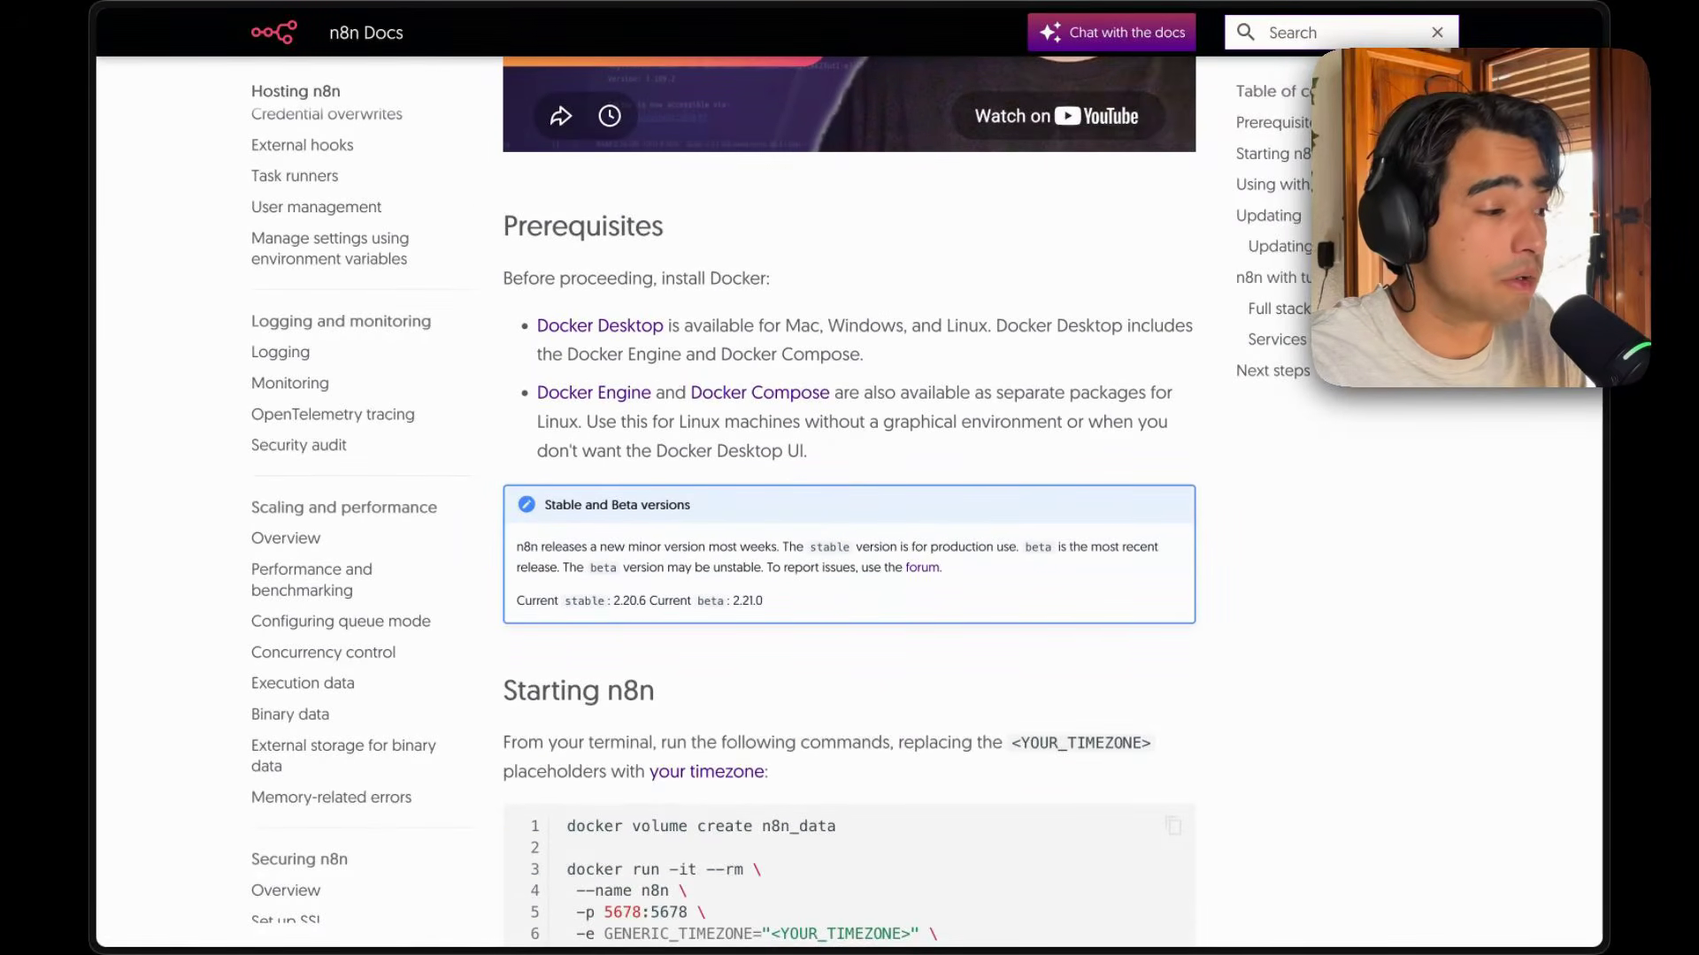
pyautogui.scroll(-7, 630, 251)
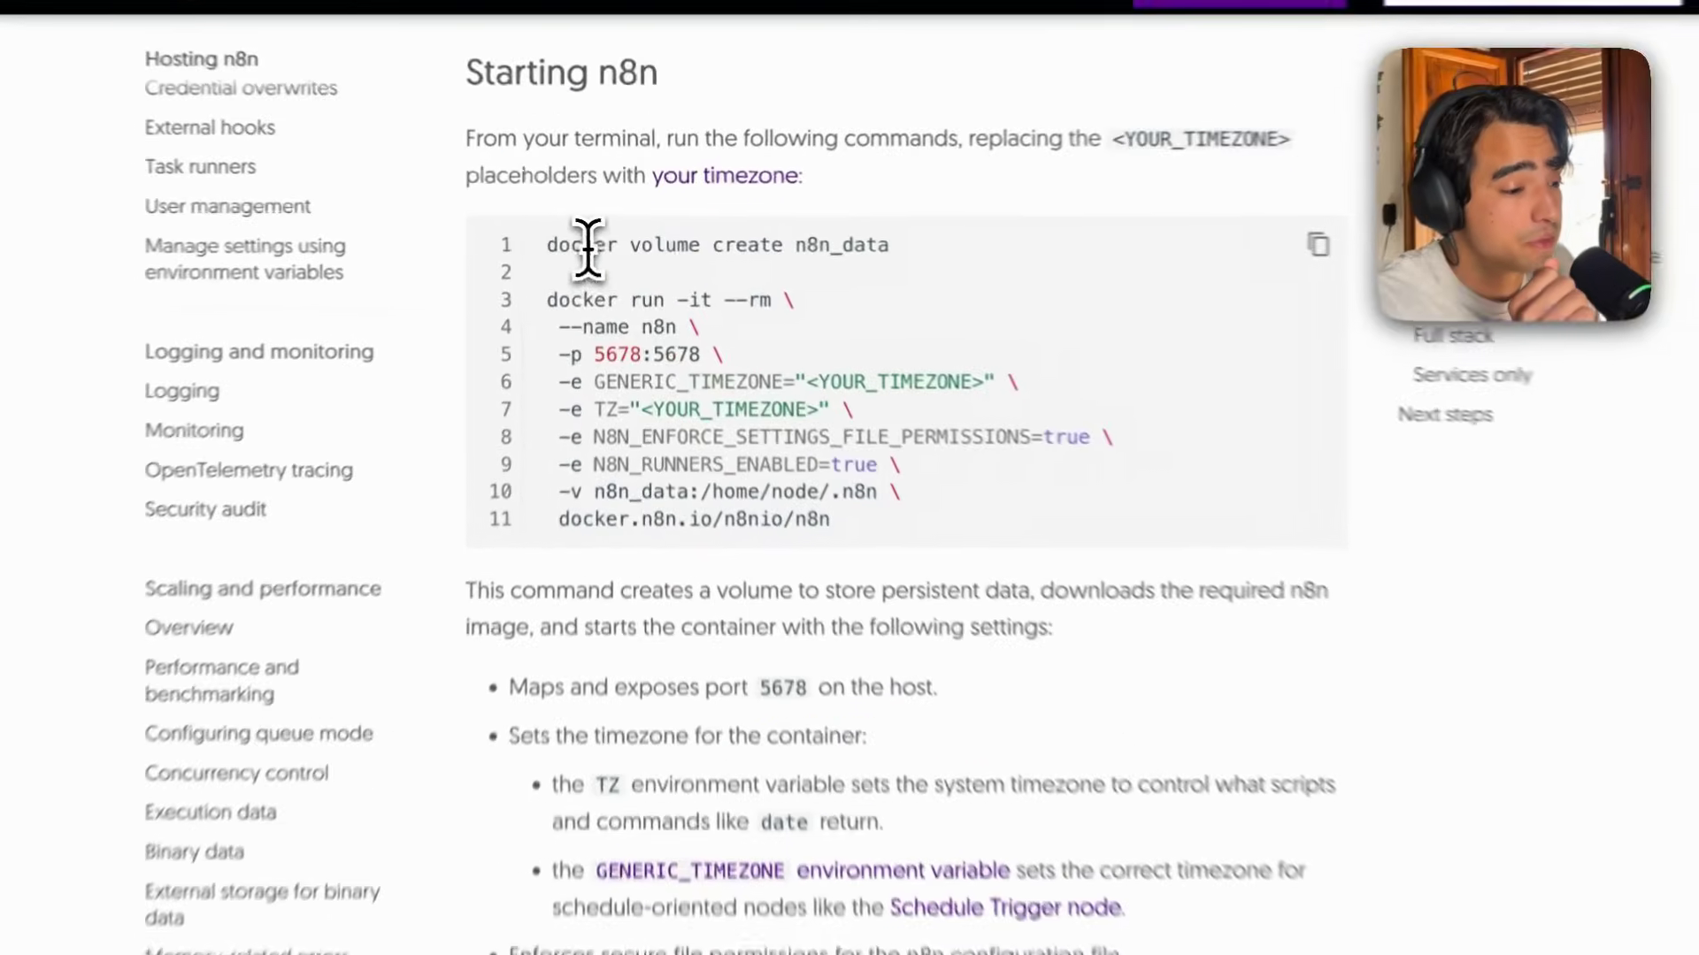
pyautogui.moveTo(543, 246); pyautogui.dragTo(864, 250)
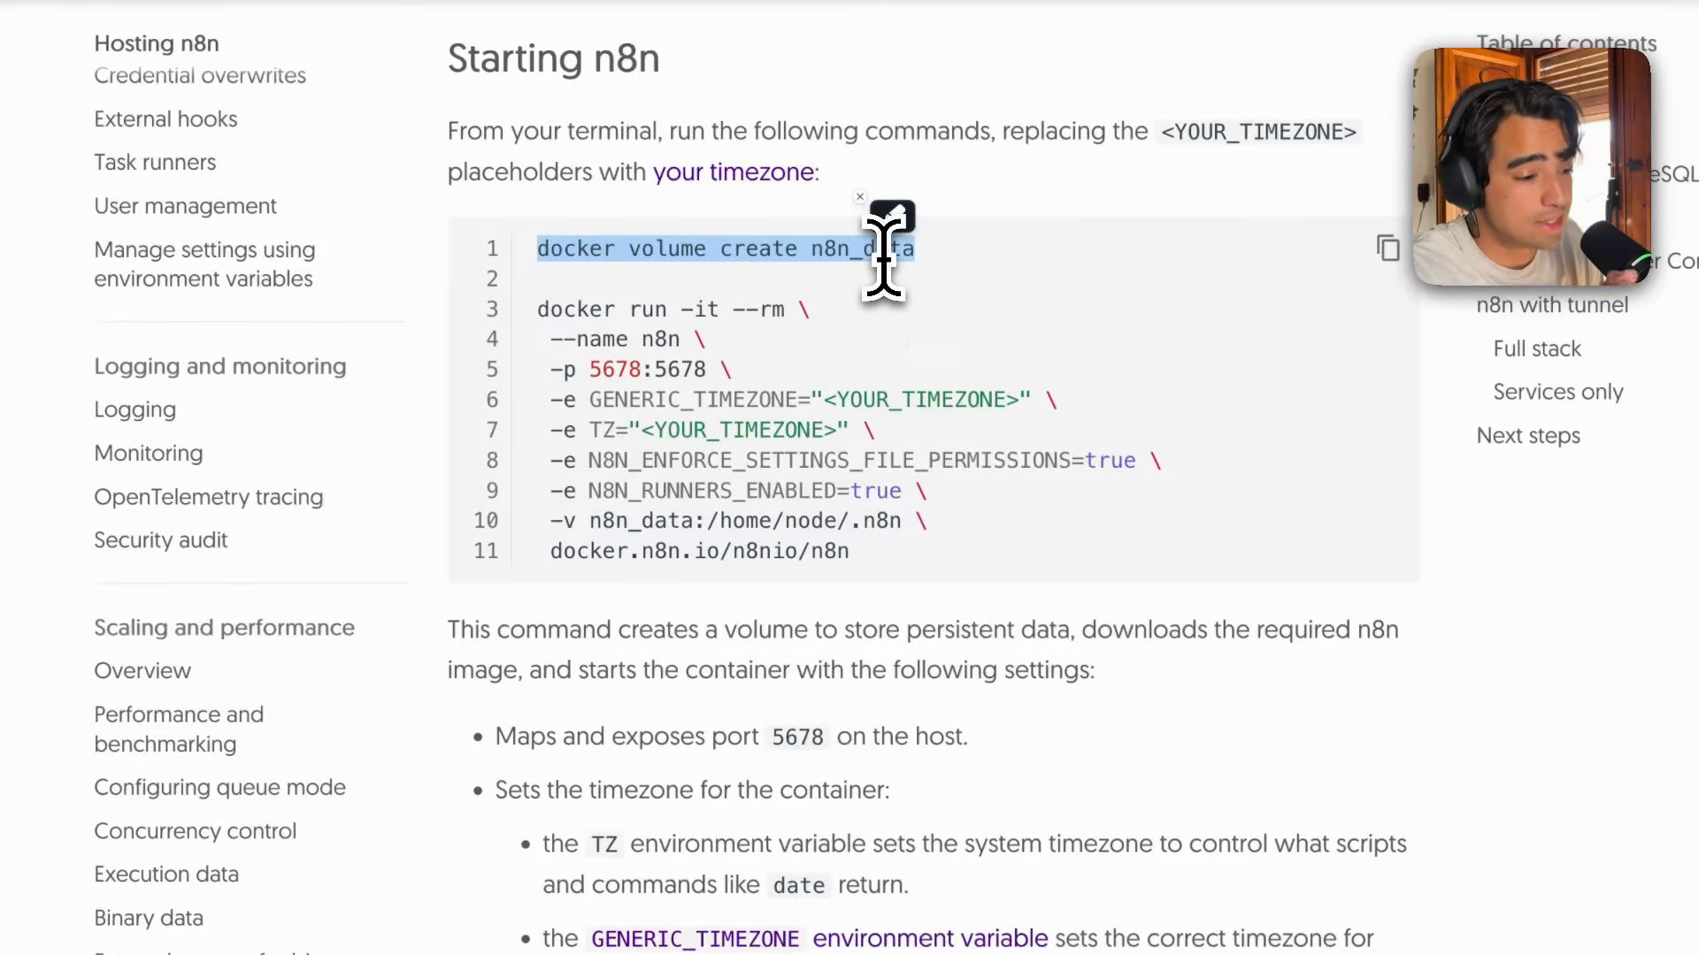
pyautogui.click(587, 364)
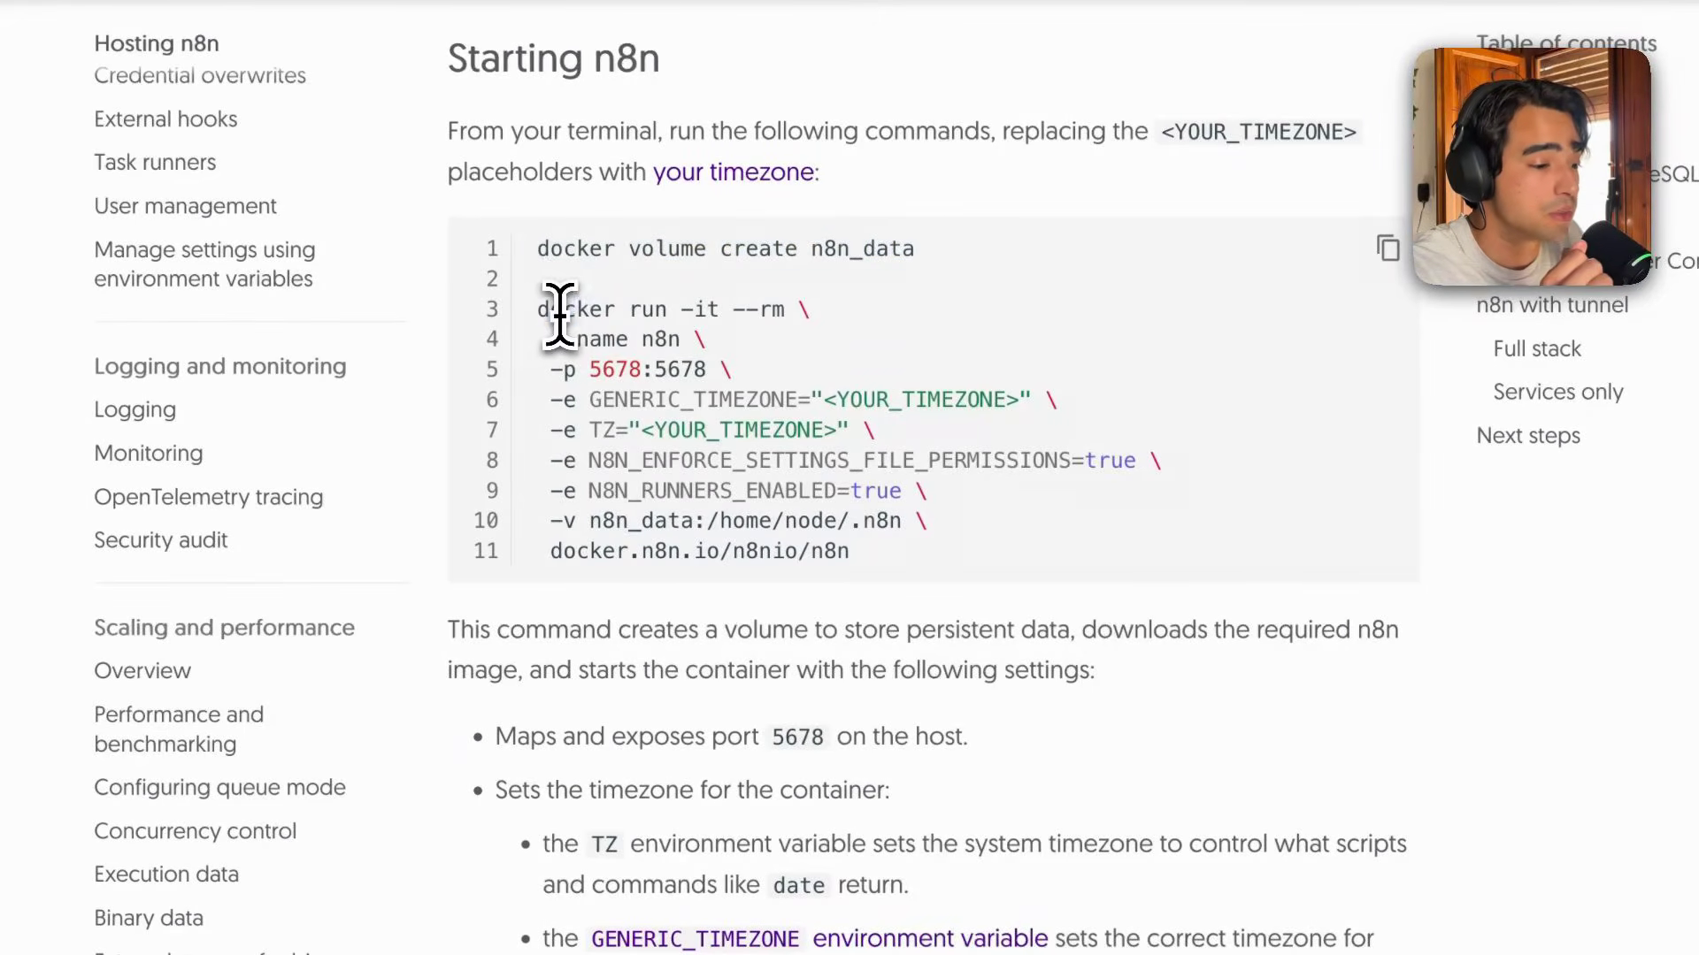
# Highlight the docker run command block and its 5678:5678 port mapping in the Starting n8n section.
pyautogui.moveTo(541, 310)
pyautogui.mouseDown()
pyautogui.moveTo(769, 463)
pyautogui.moveTo(782, 531)
pyautogui.moveTo(920, 584)
pyautogui.mouseUp()
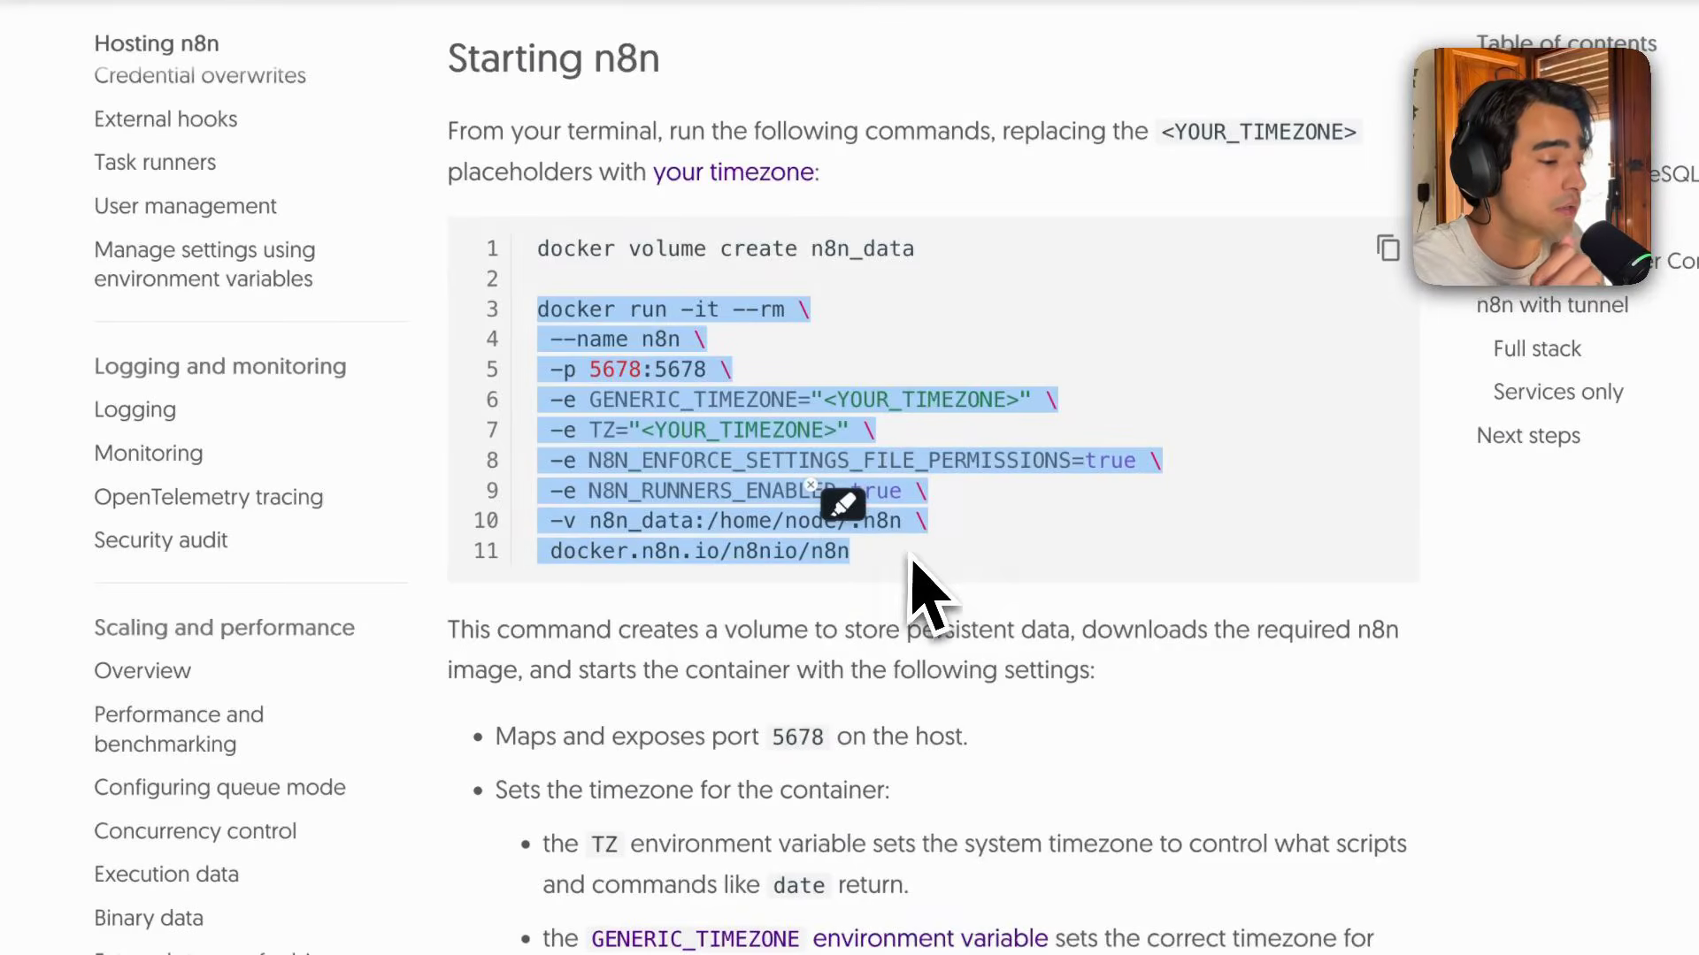
pyautogui.click(902, 557)
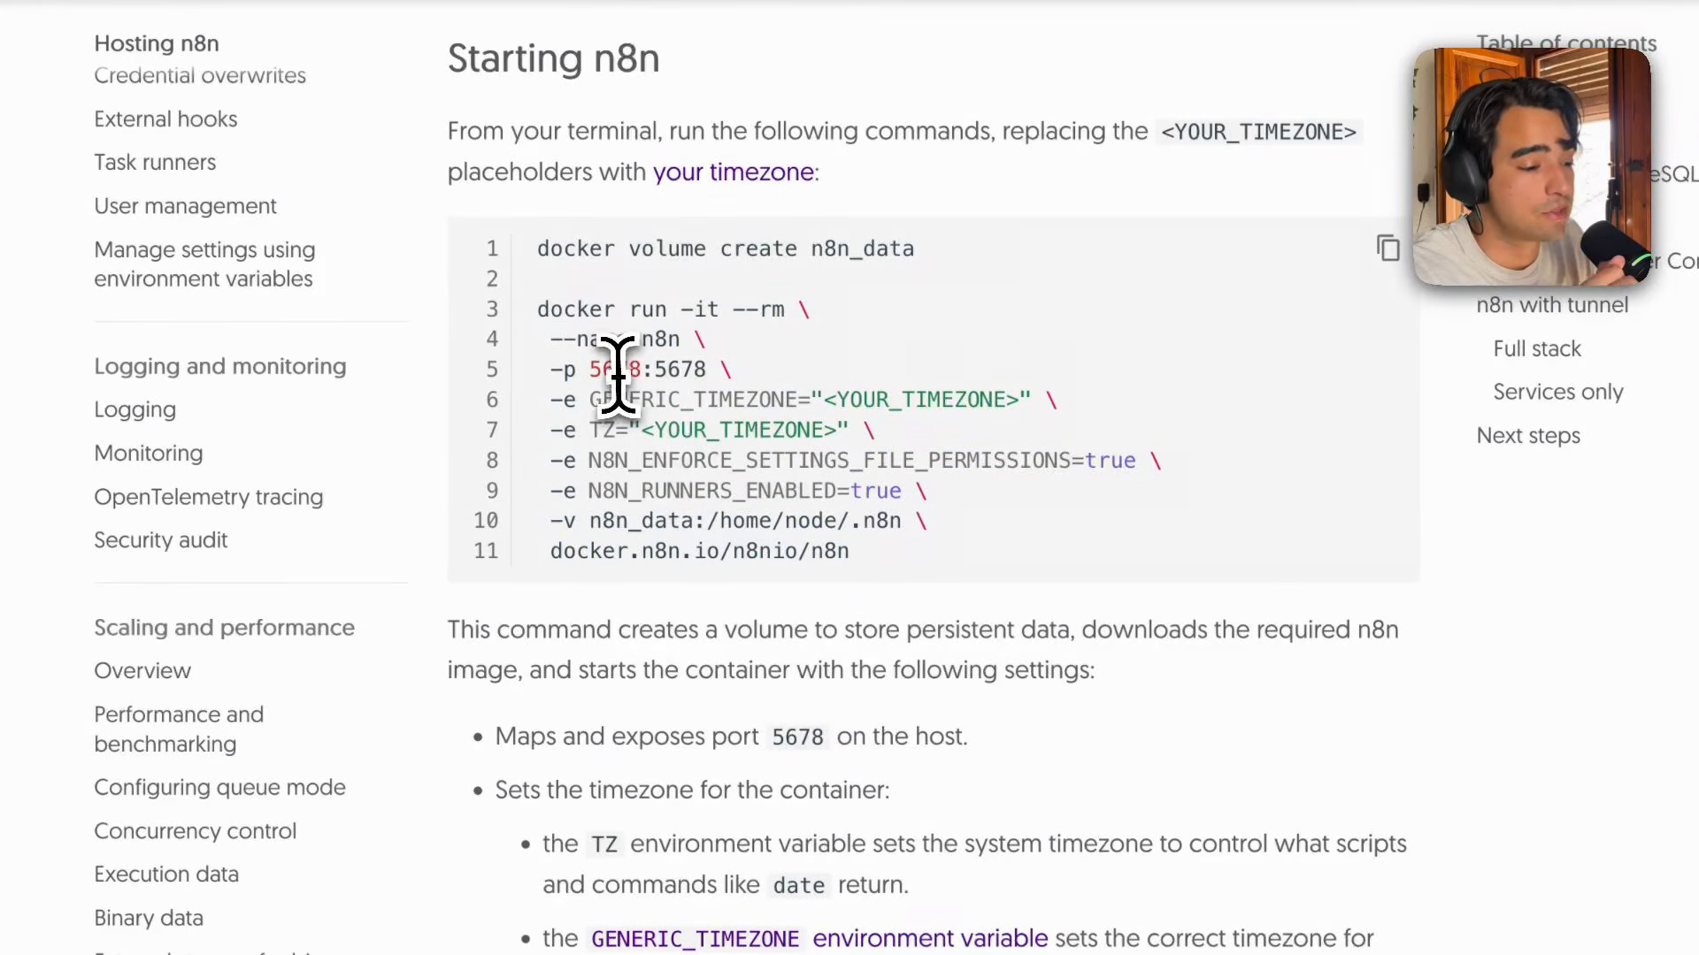
pyautogui.moveTo(591, 369); pyautogui.dragTo(671, 372)
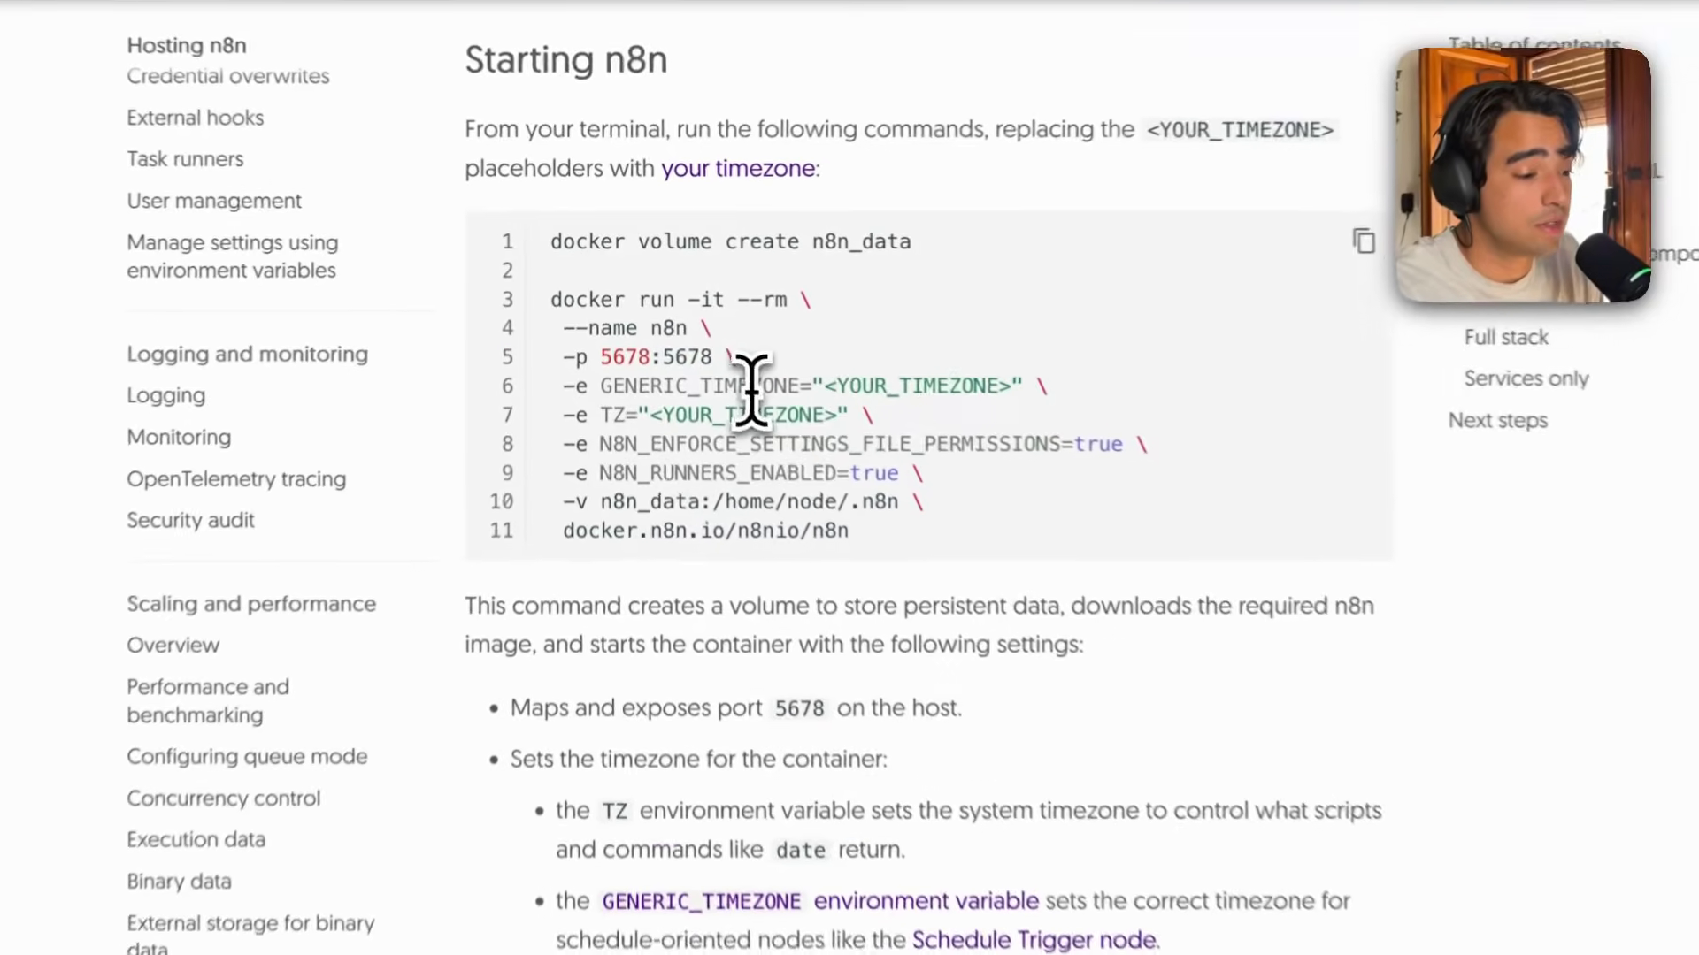
pyautogui.moveTo(687, 344); pyautogui.dragTo(537, 241)
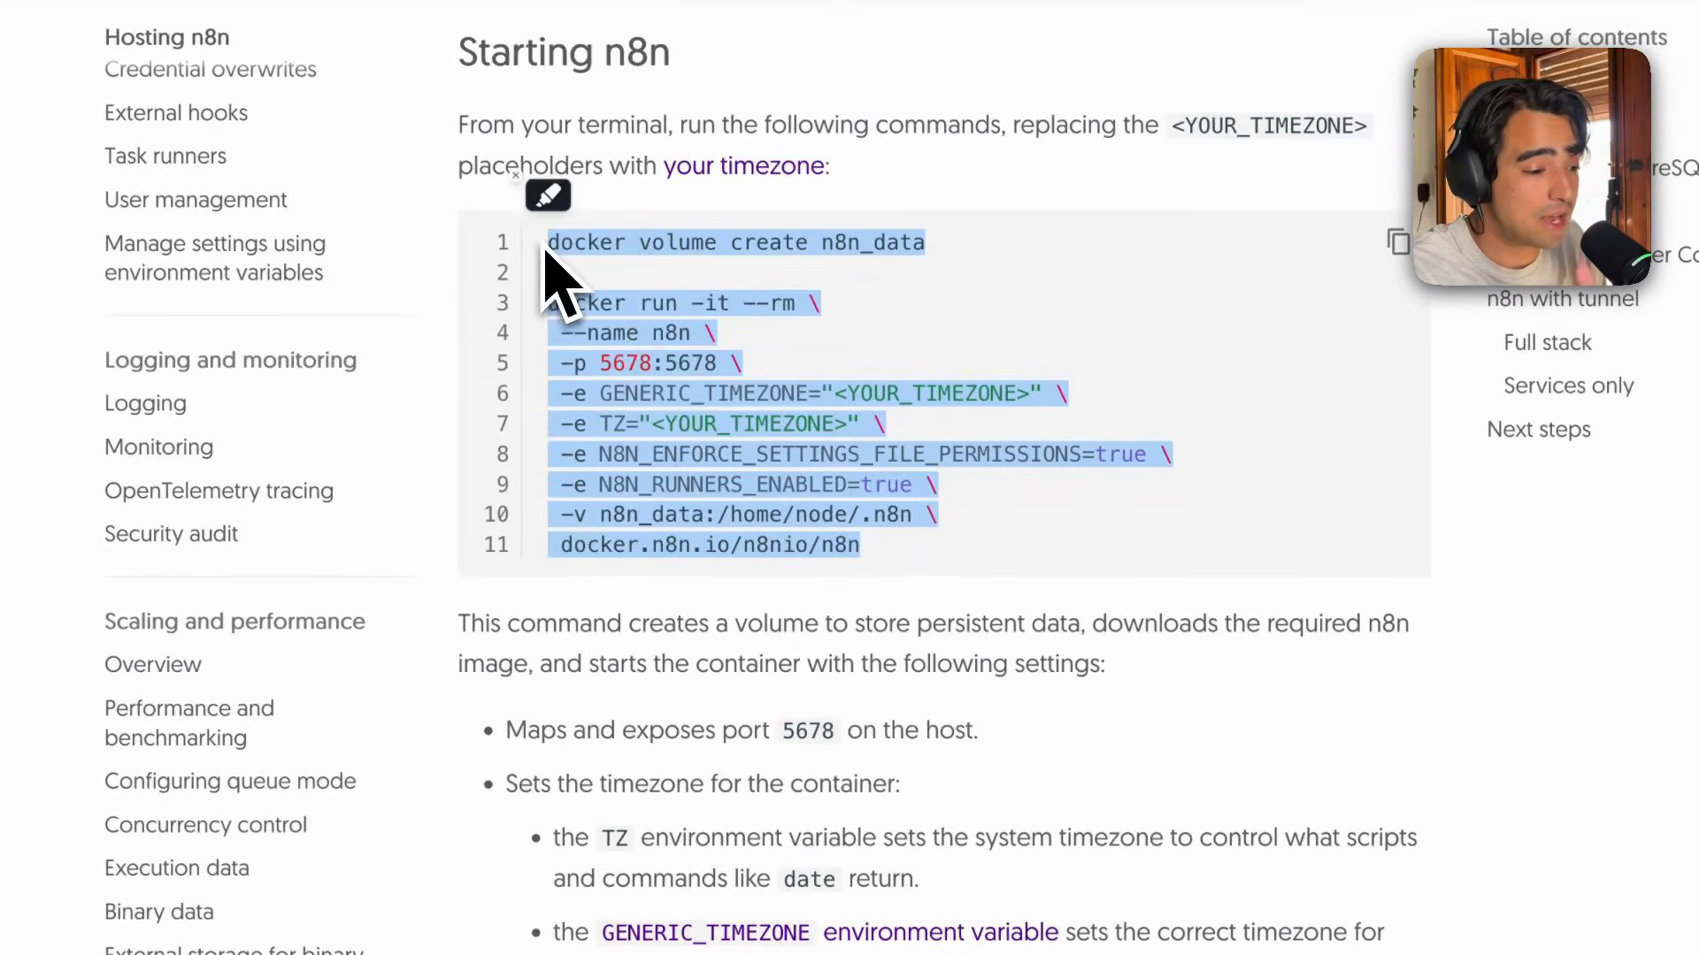
pyautogui.click(692, 429)
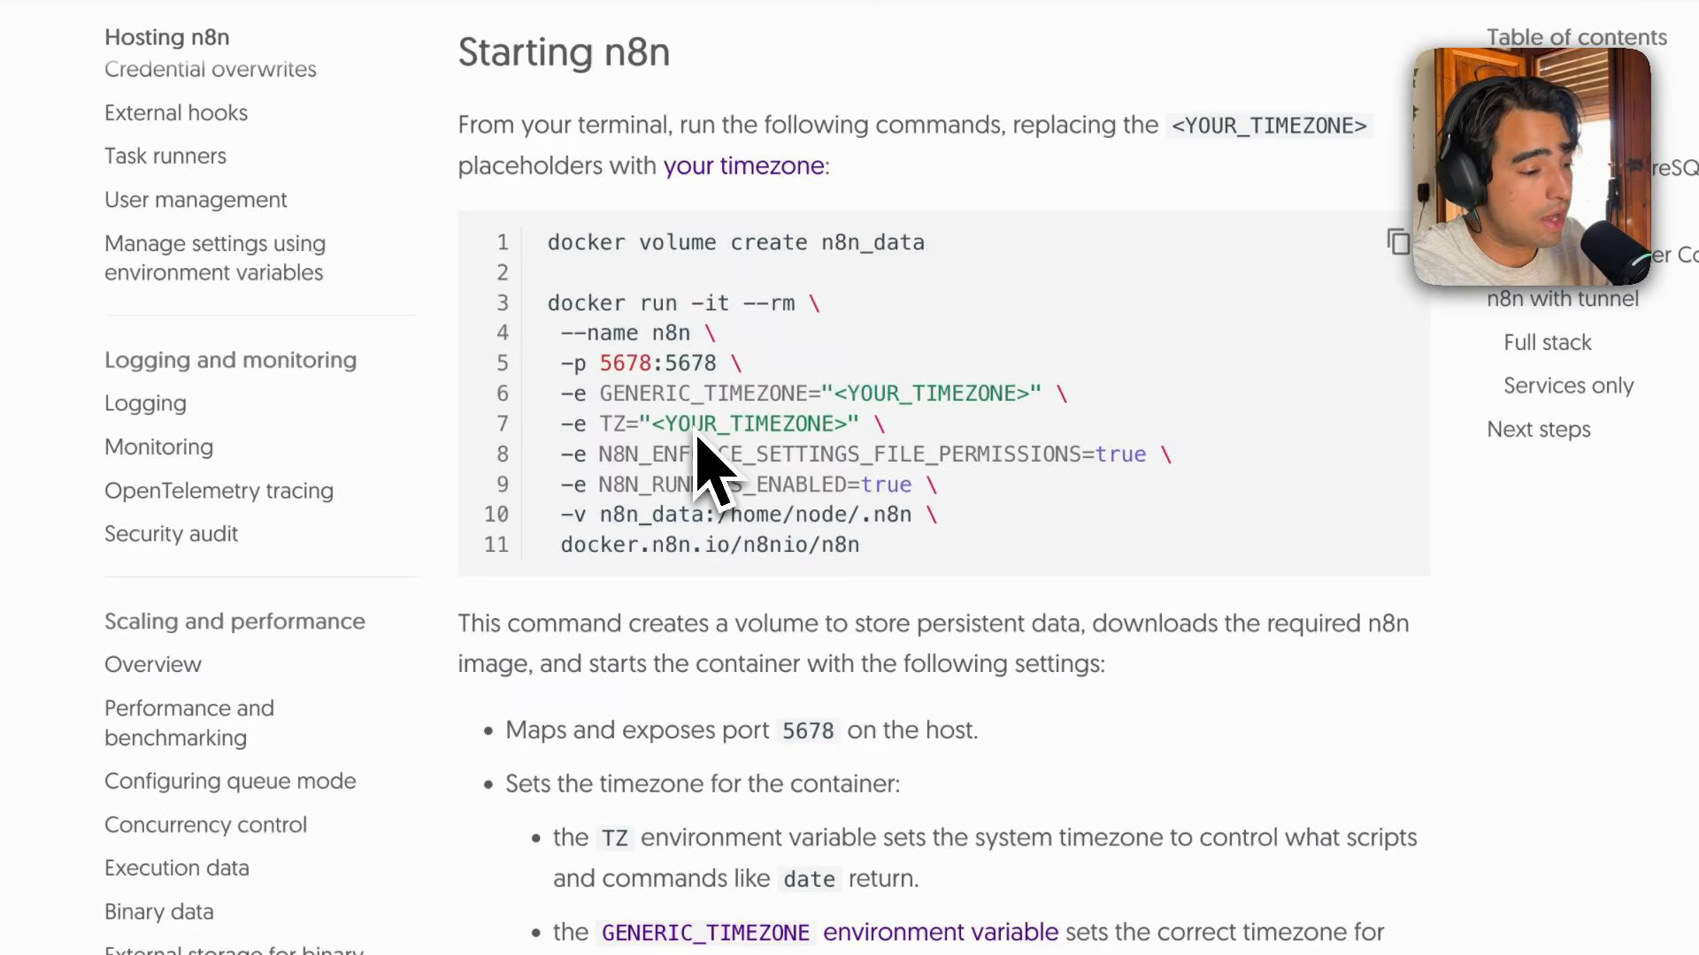
# Copy the docker run command from the docs and paste it into a terminal window.
pyautogui.doubleClick(581, 303)
pyautogui.moveTo(580, 304); pyautogui.dragTo(759, 434)
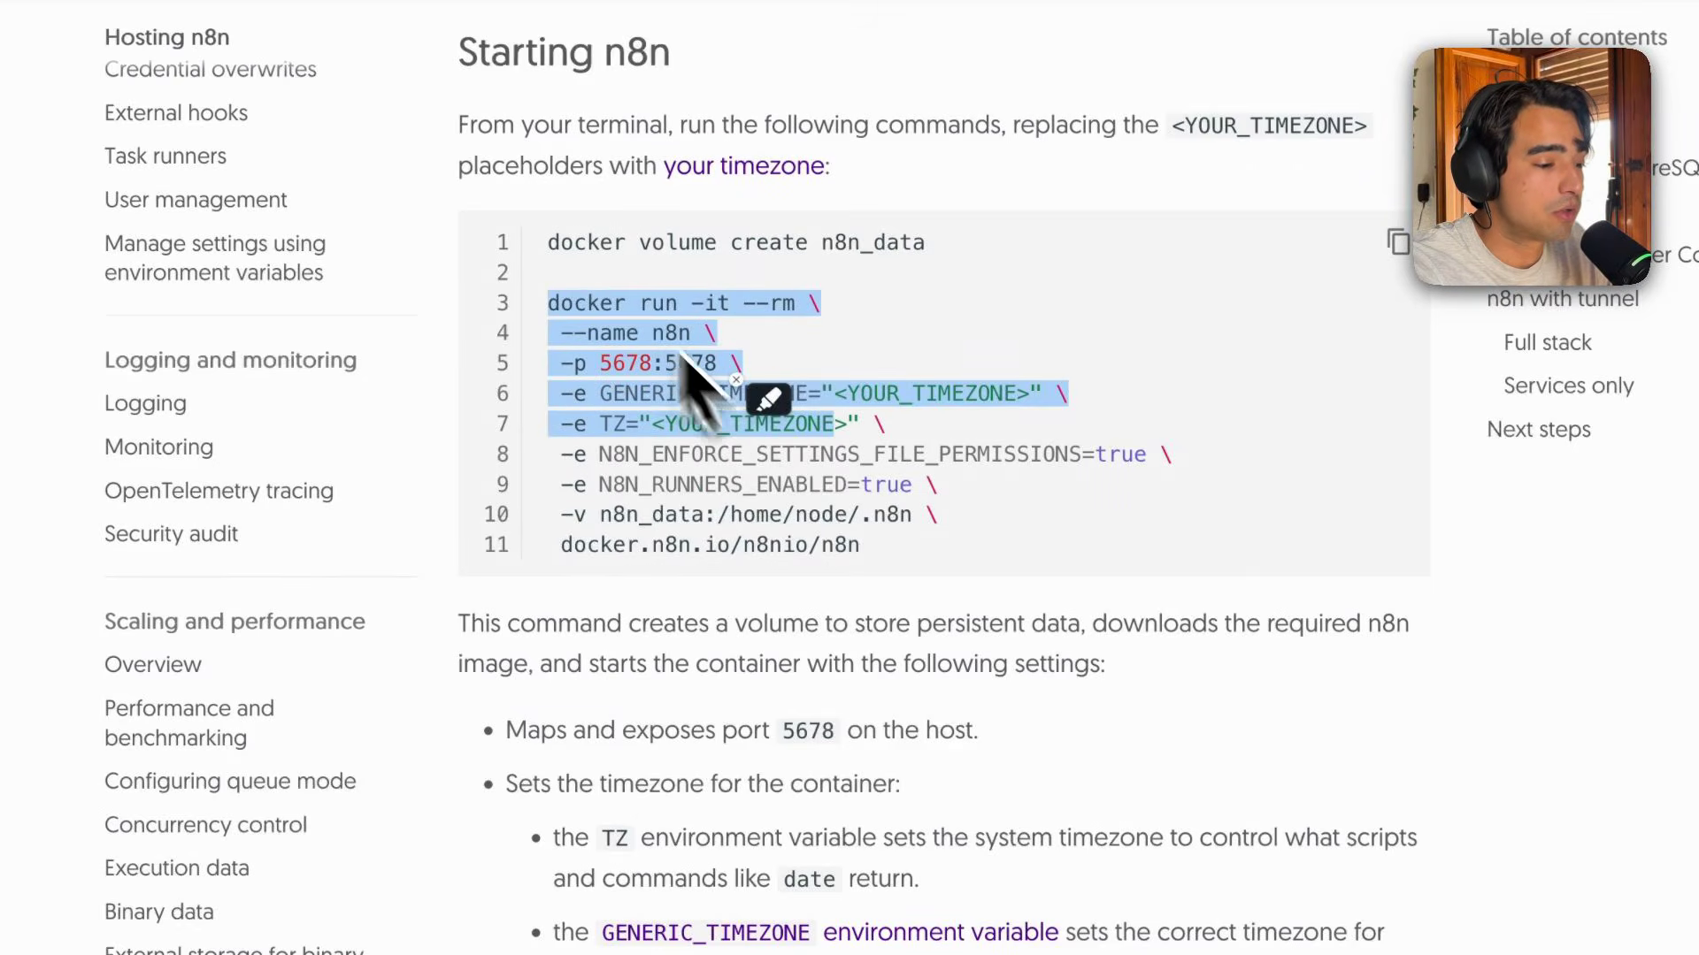
pyautogui.click(590, 318)
pyautogui.moveTo(590, 310); pyautogui.dragTo(823, 542)
pyautogui.press('super+c')
pyautogui.hotkey('ctrl', '`')
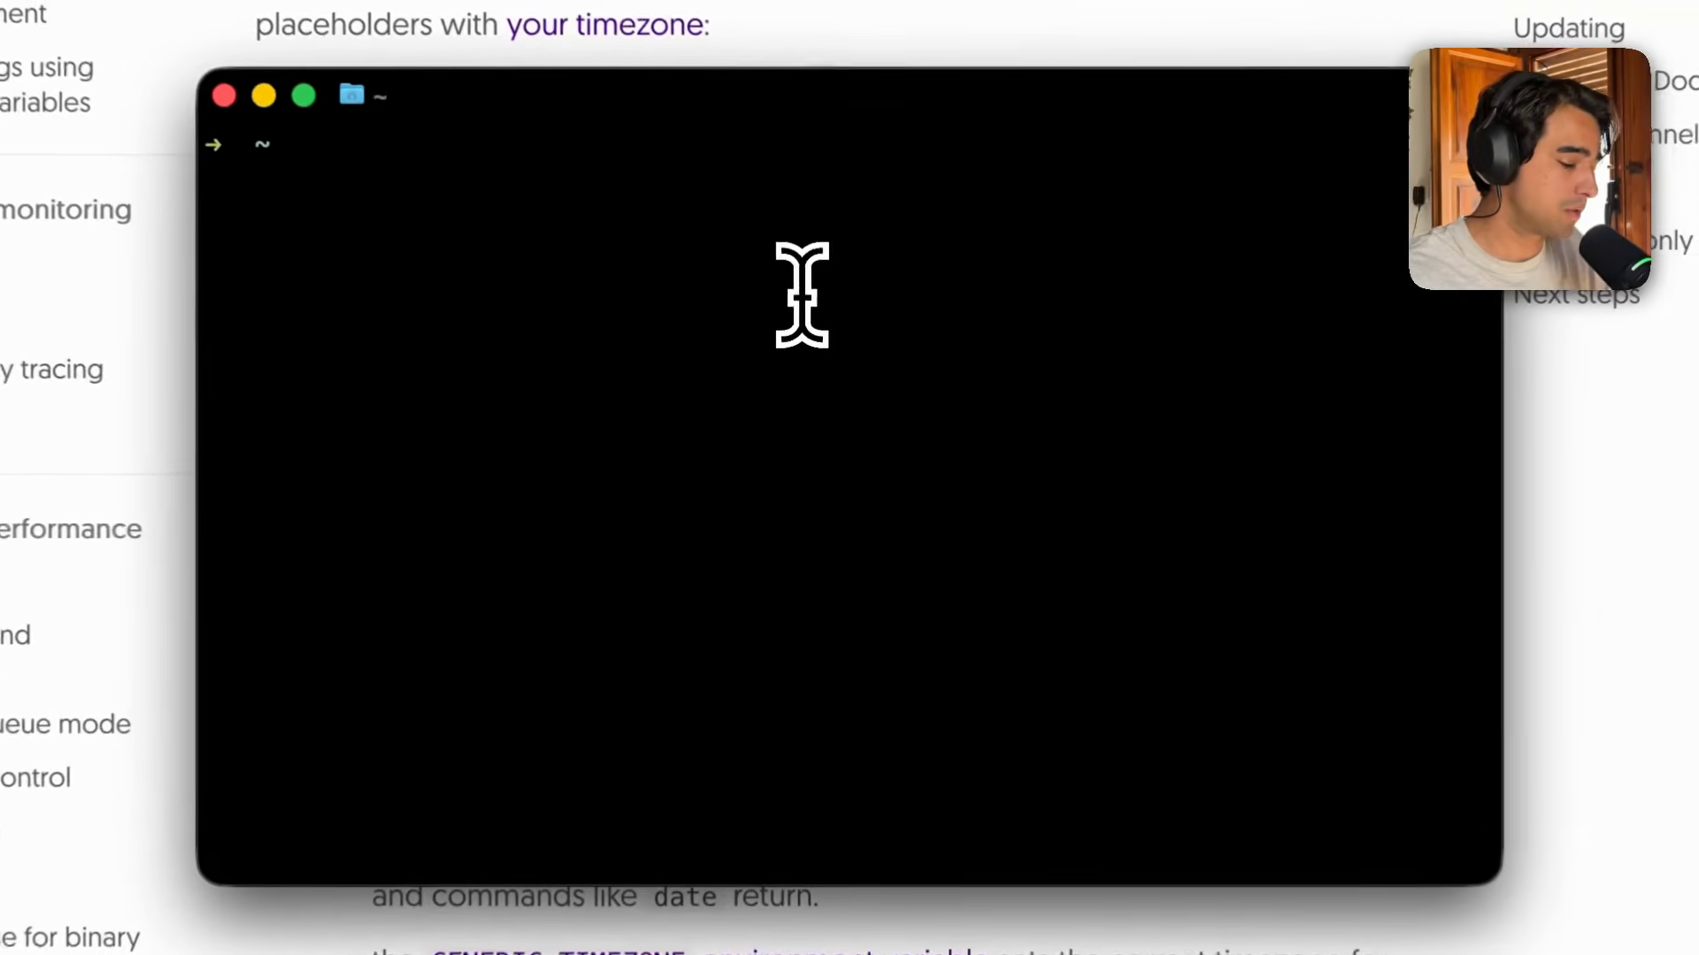
pyautogui.press('super+v')
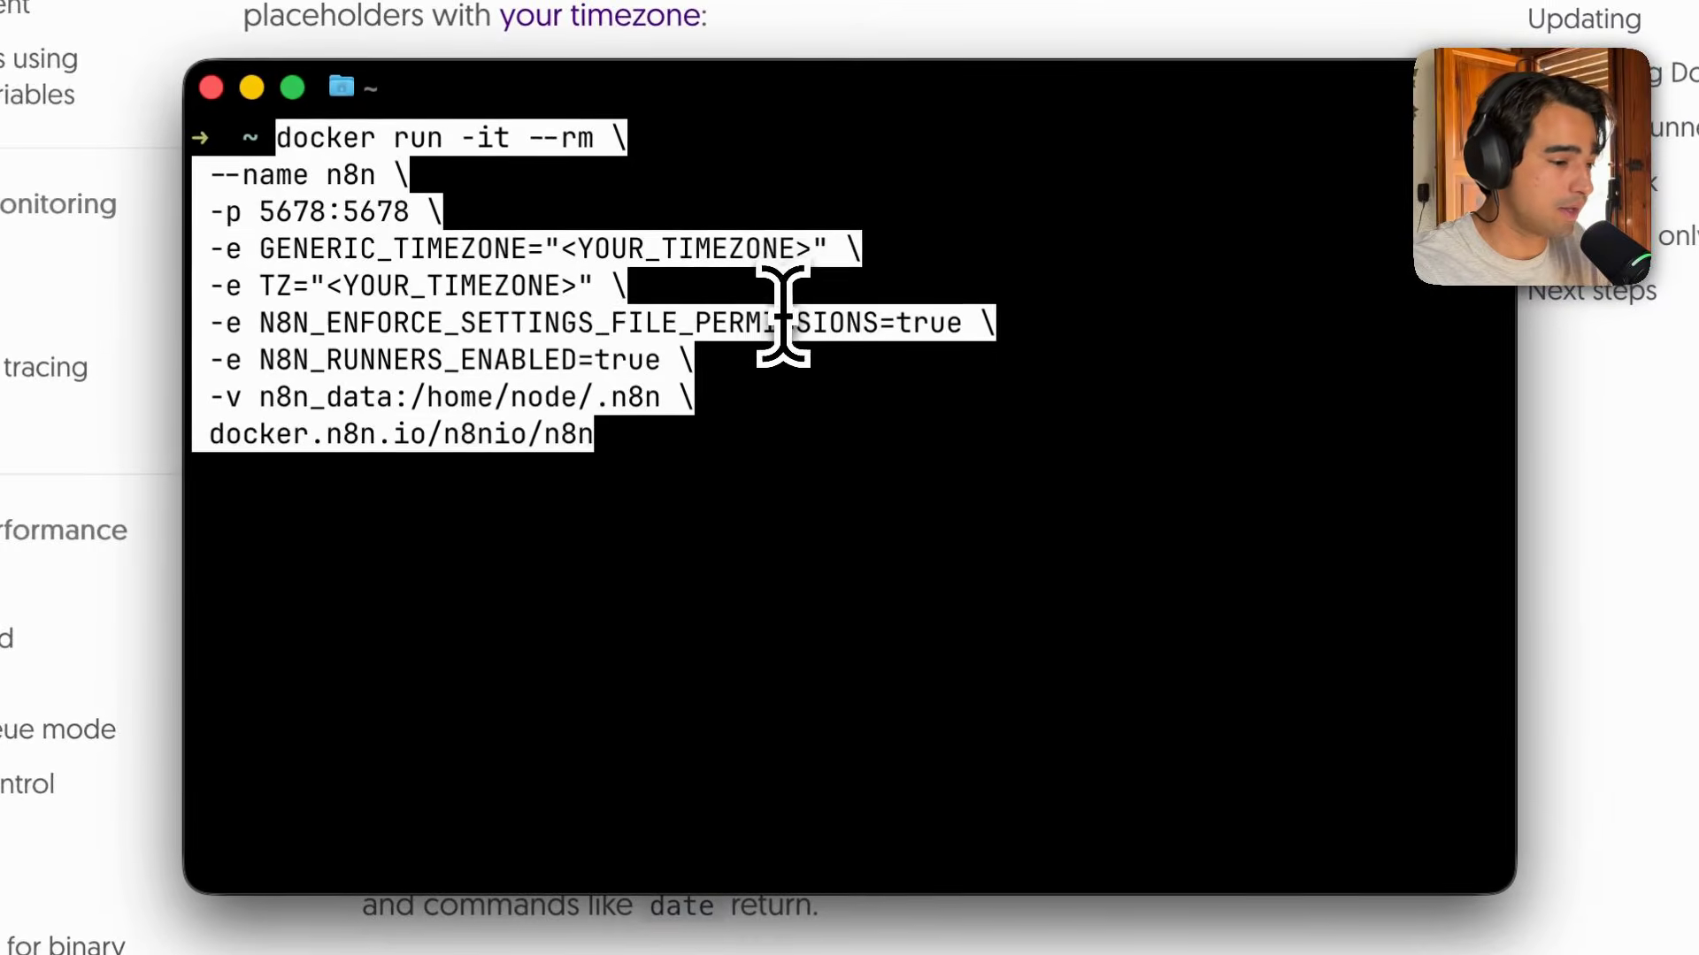
# Delete the GENERIC_TIMEZONE, TZ and N8N_ENFORCE_SETTINGS_FILE_PERMISSIONS lines from the pasted command and run it.
pyautogui.hotkey('ctrl', 'a')
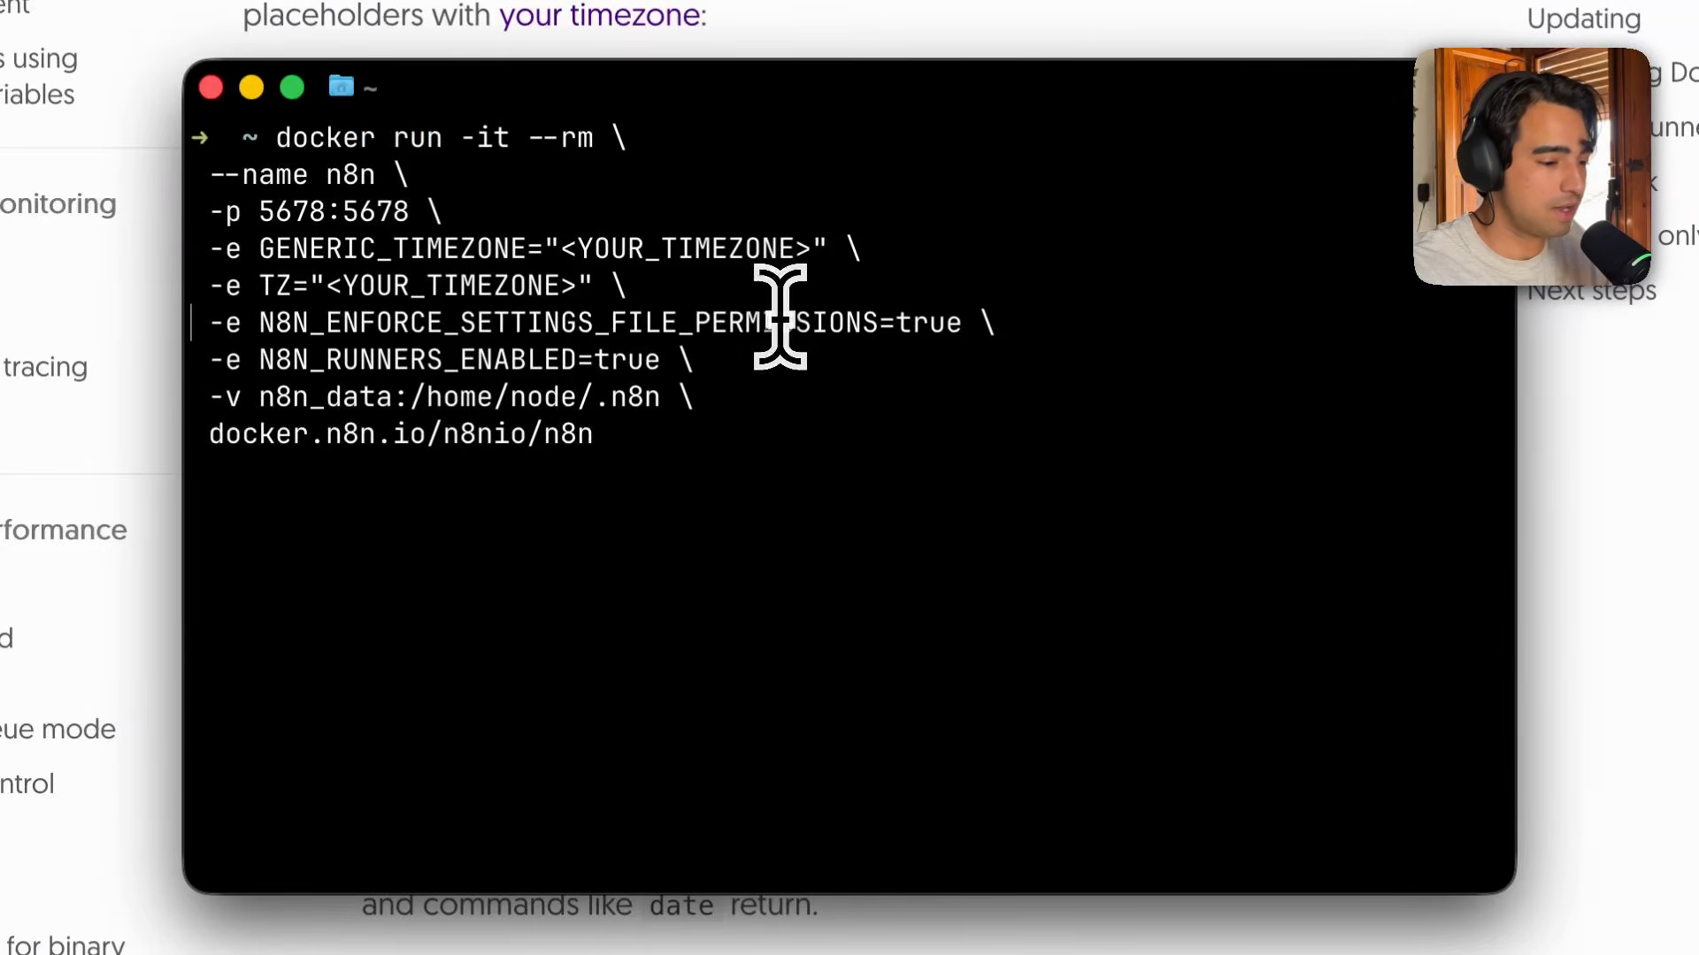
pyautogui.press('super+BackSpace')
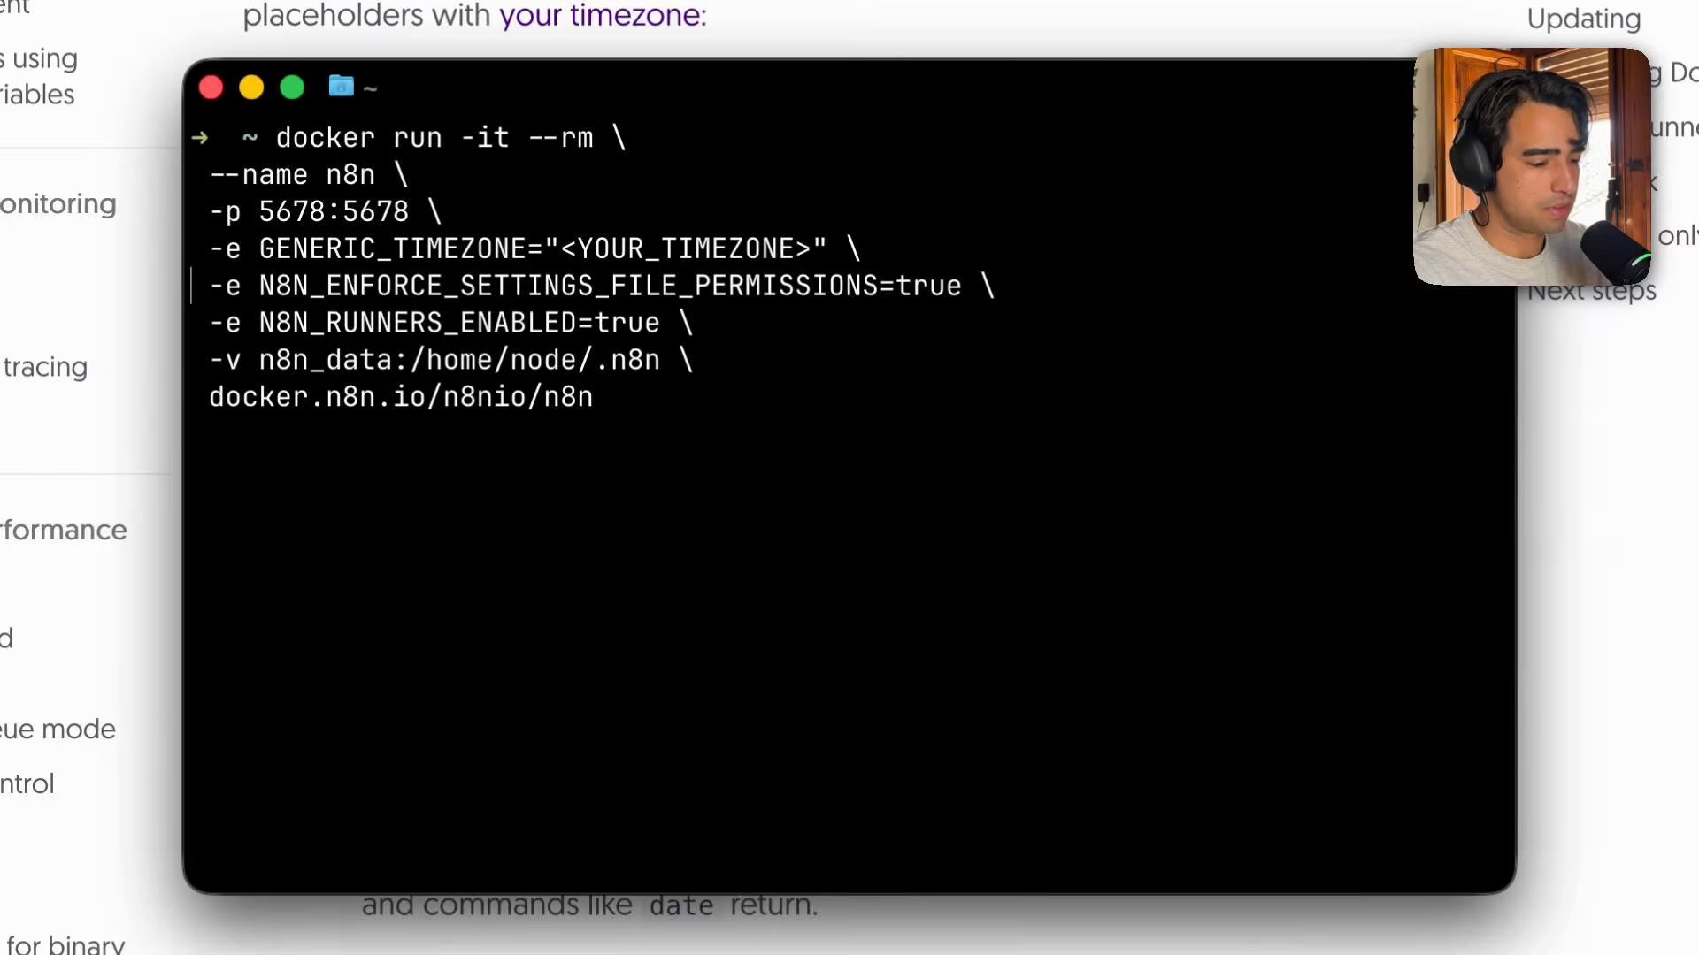
pyautogui.press('BackSpace')
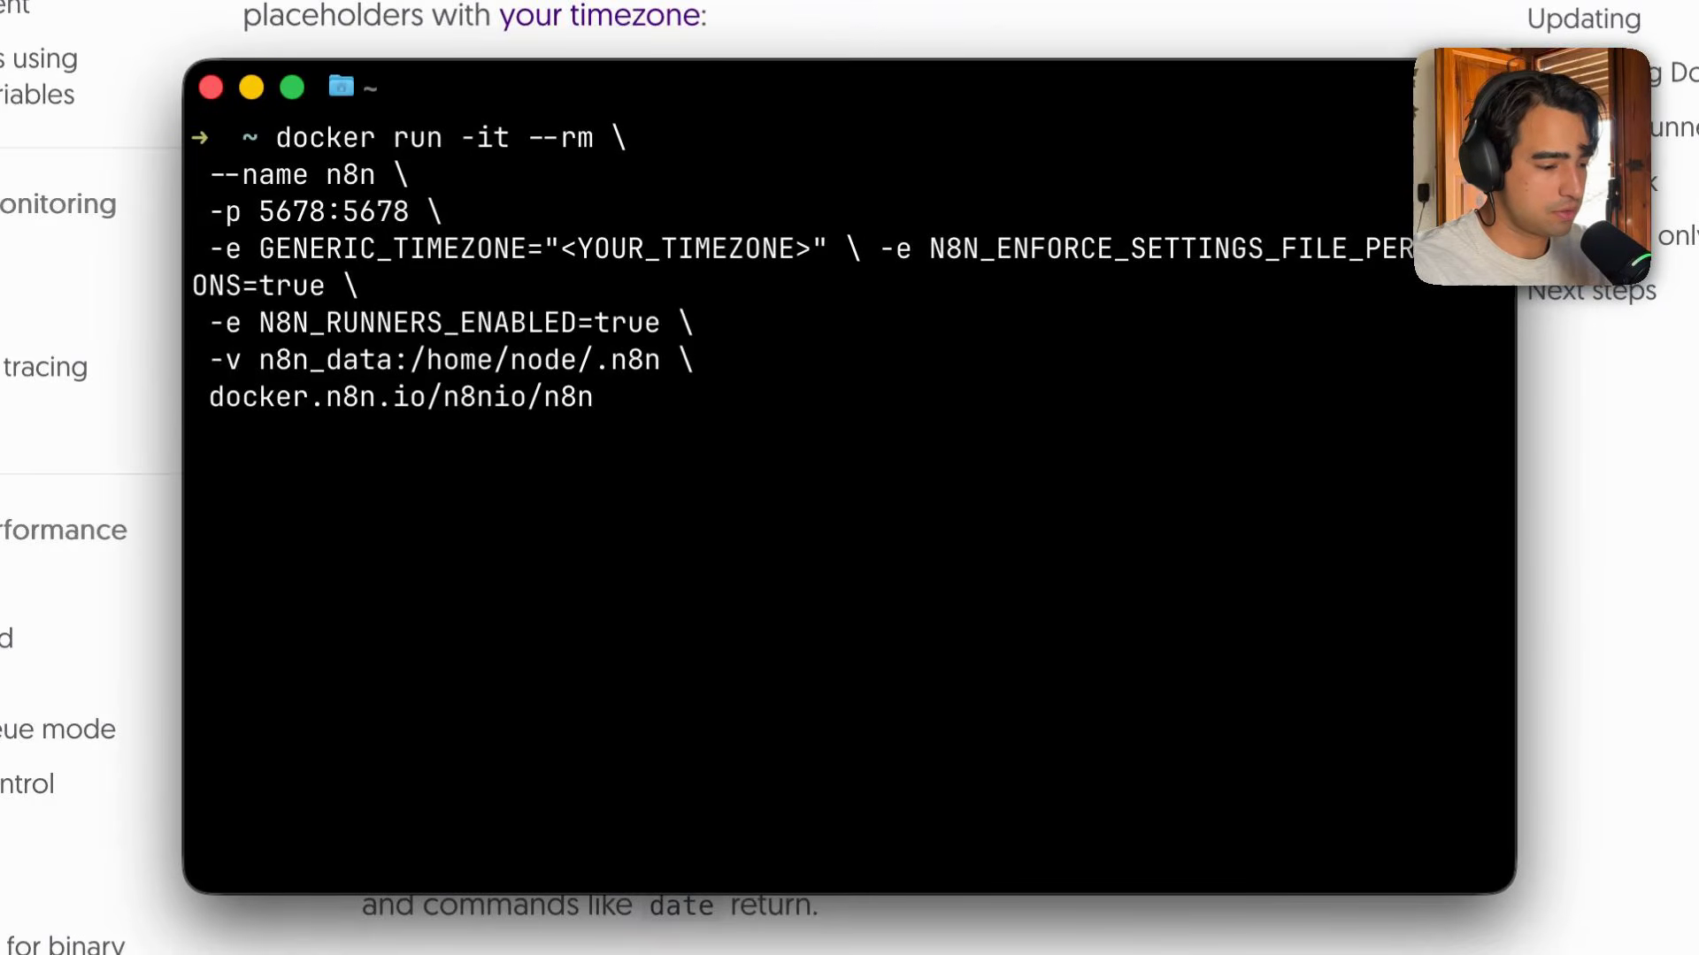
pyautogui.press('super+BackSpace')
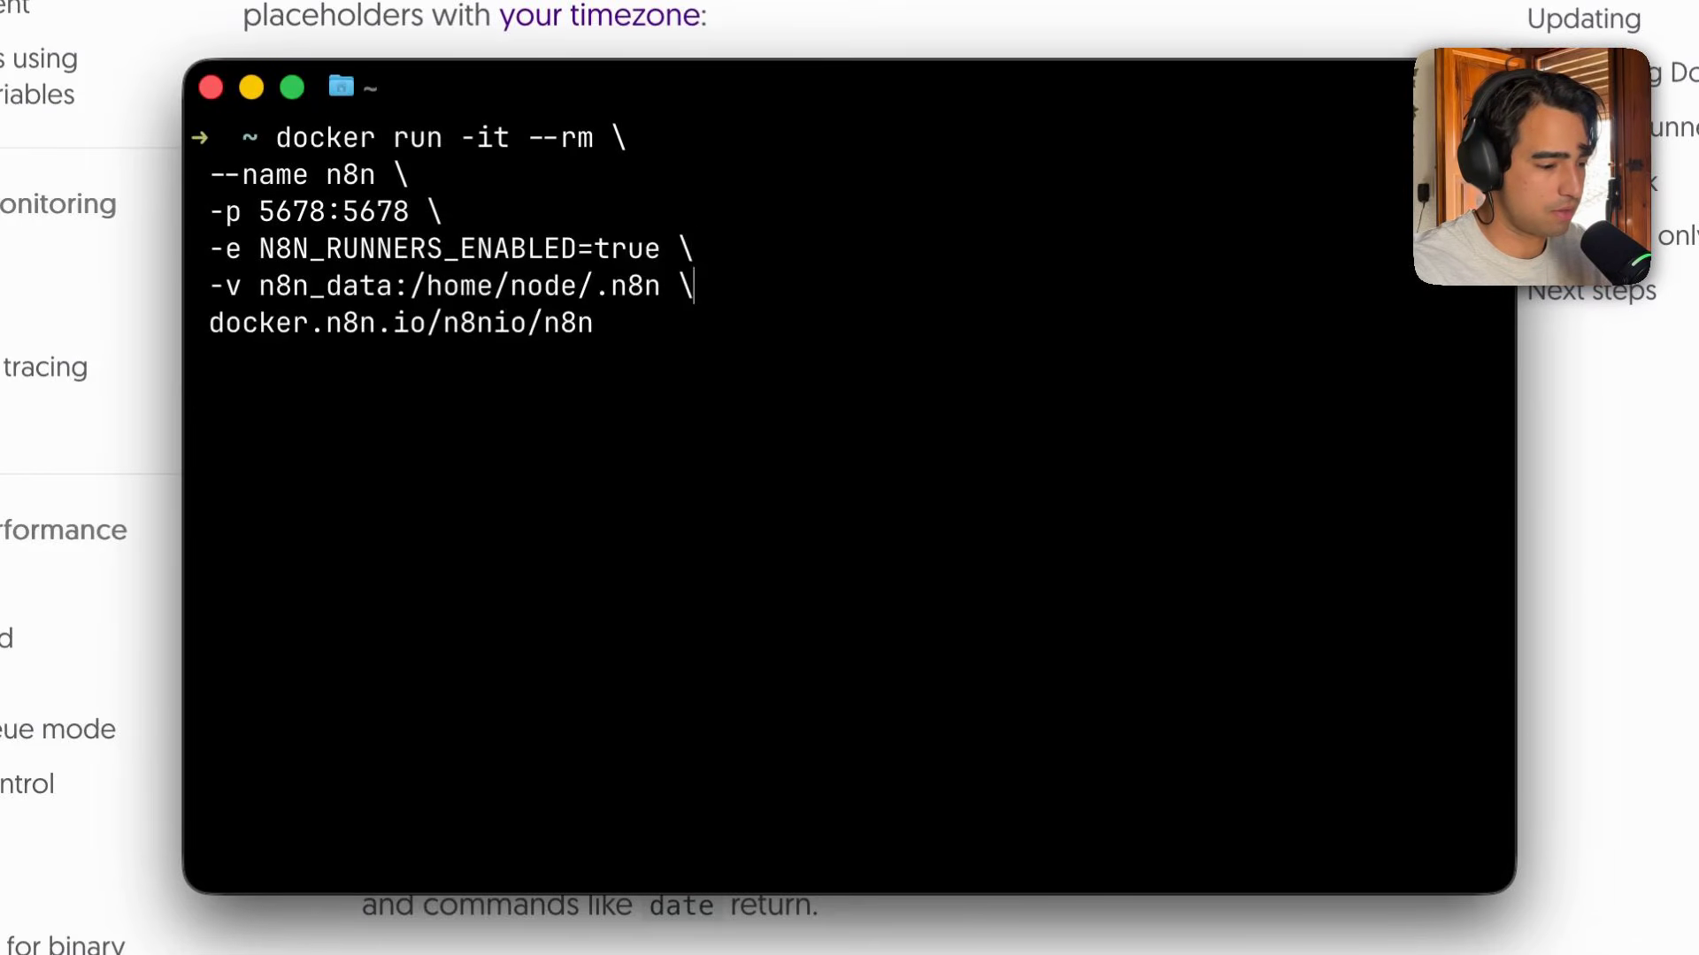
pyautogui.press('Return')
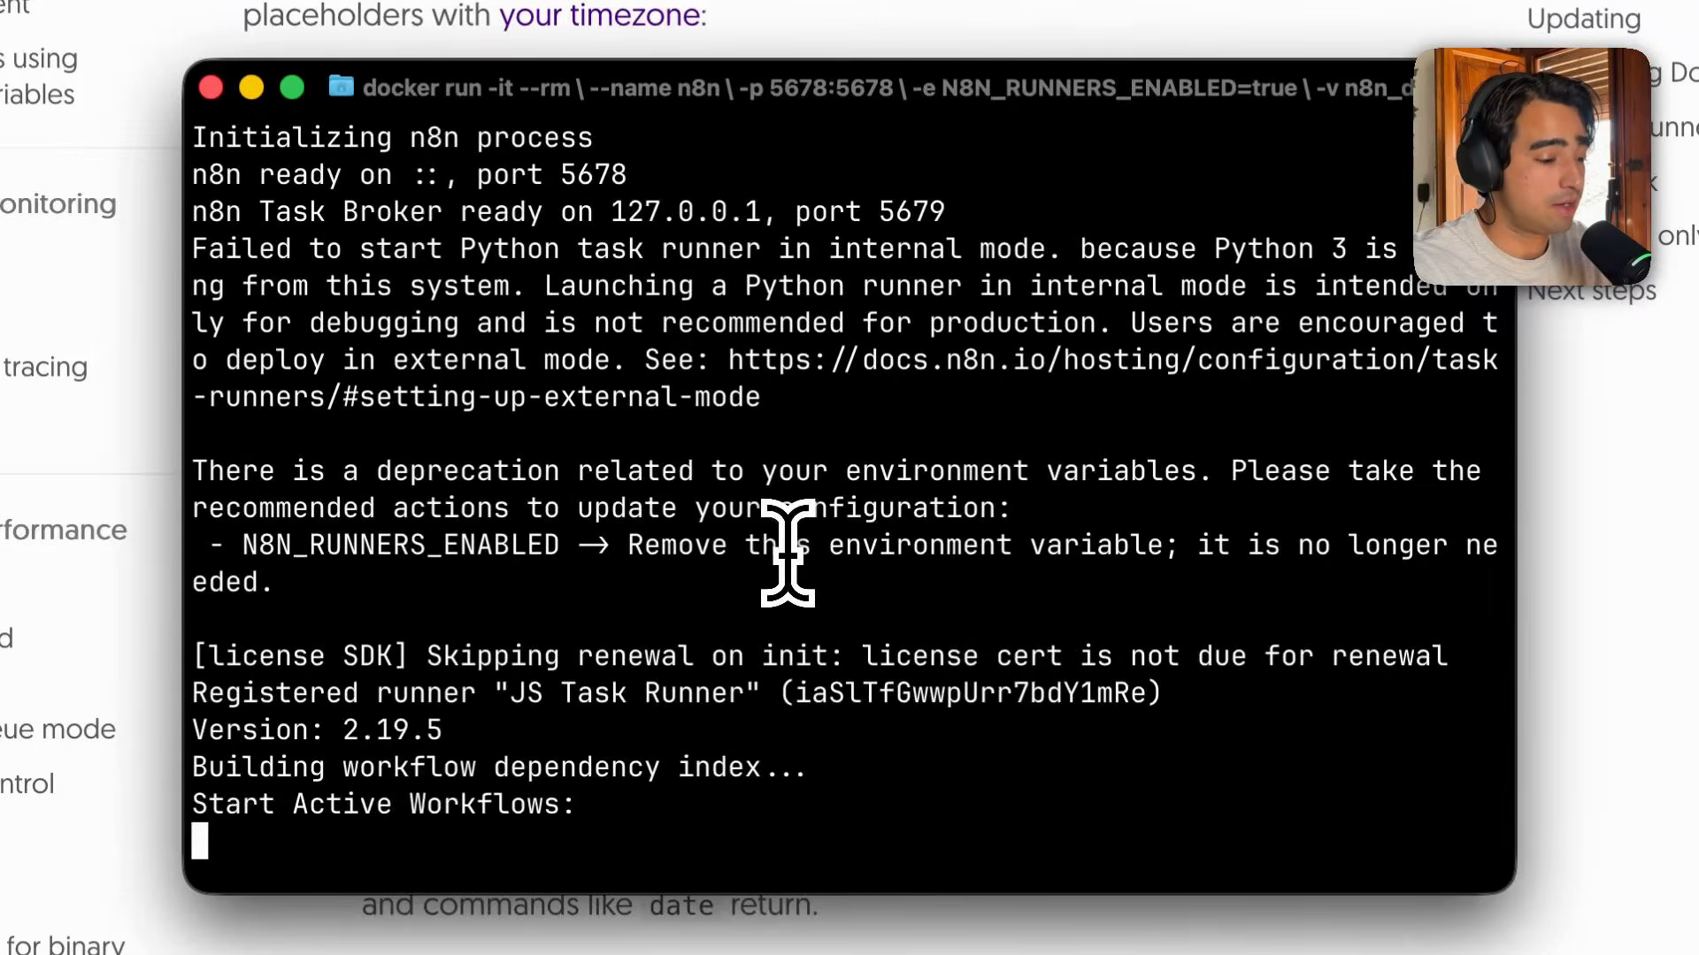
pyautogui.scroll(3, 785, 504)
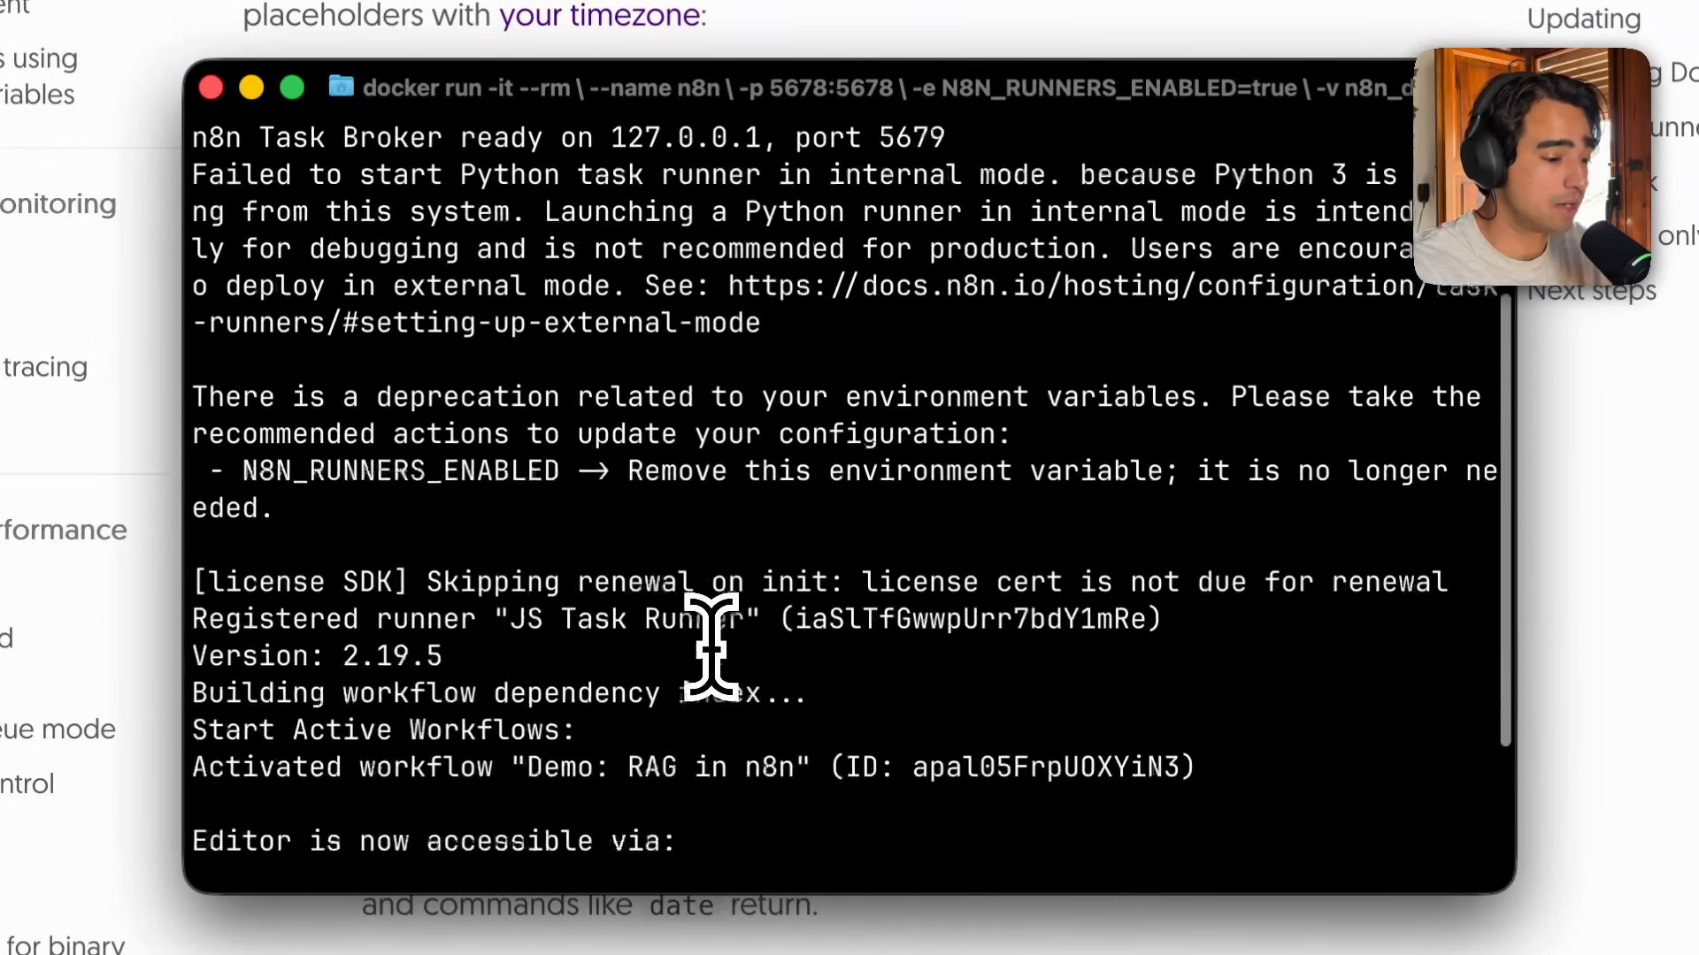
pyautogui.scroll(-3, 712, 646)
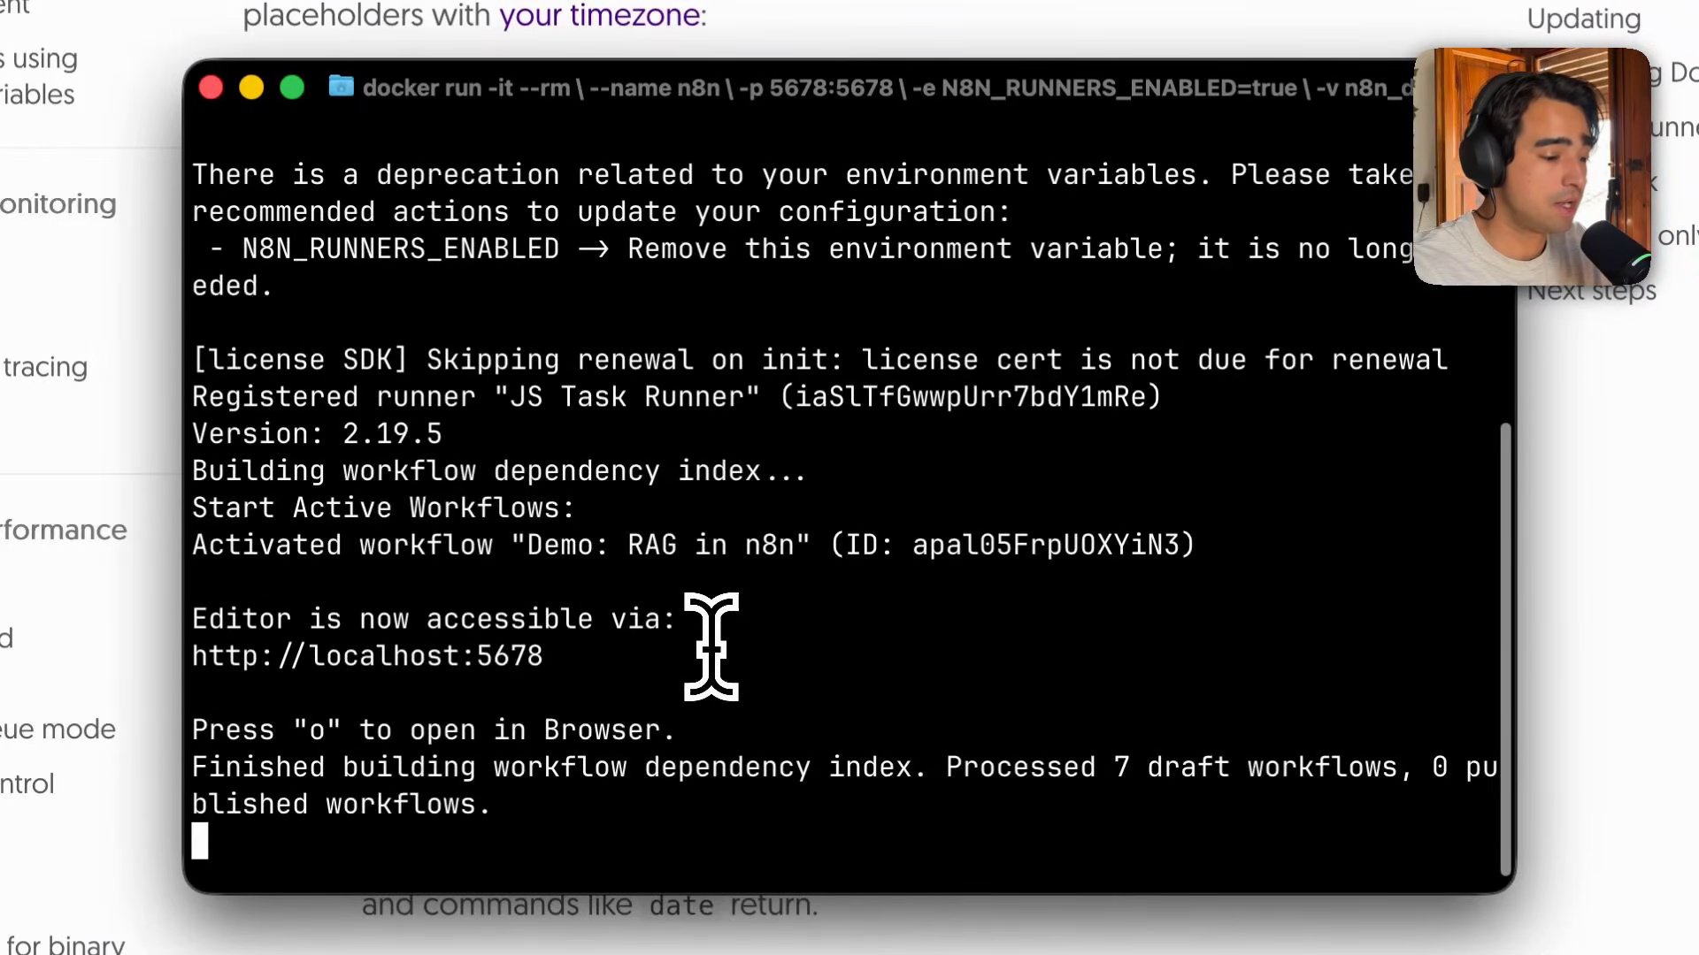
pyautogui.keyDown('super'); pyautogui.click(431, 670); pyautogui.keyUp('super')
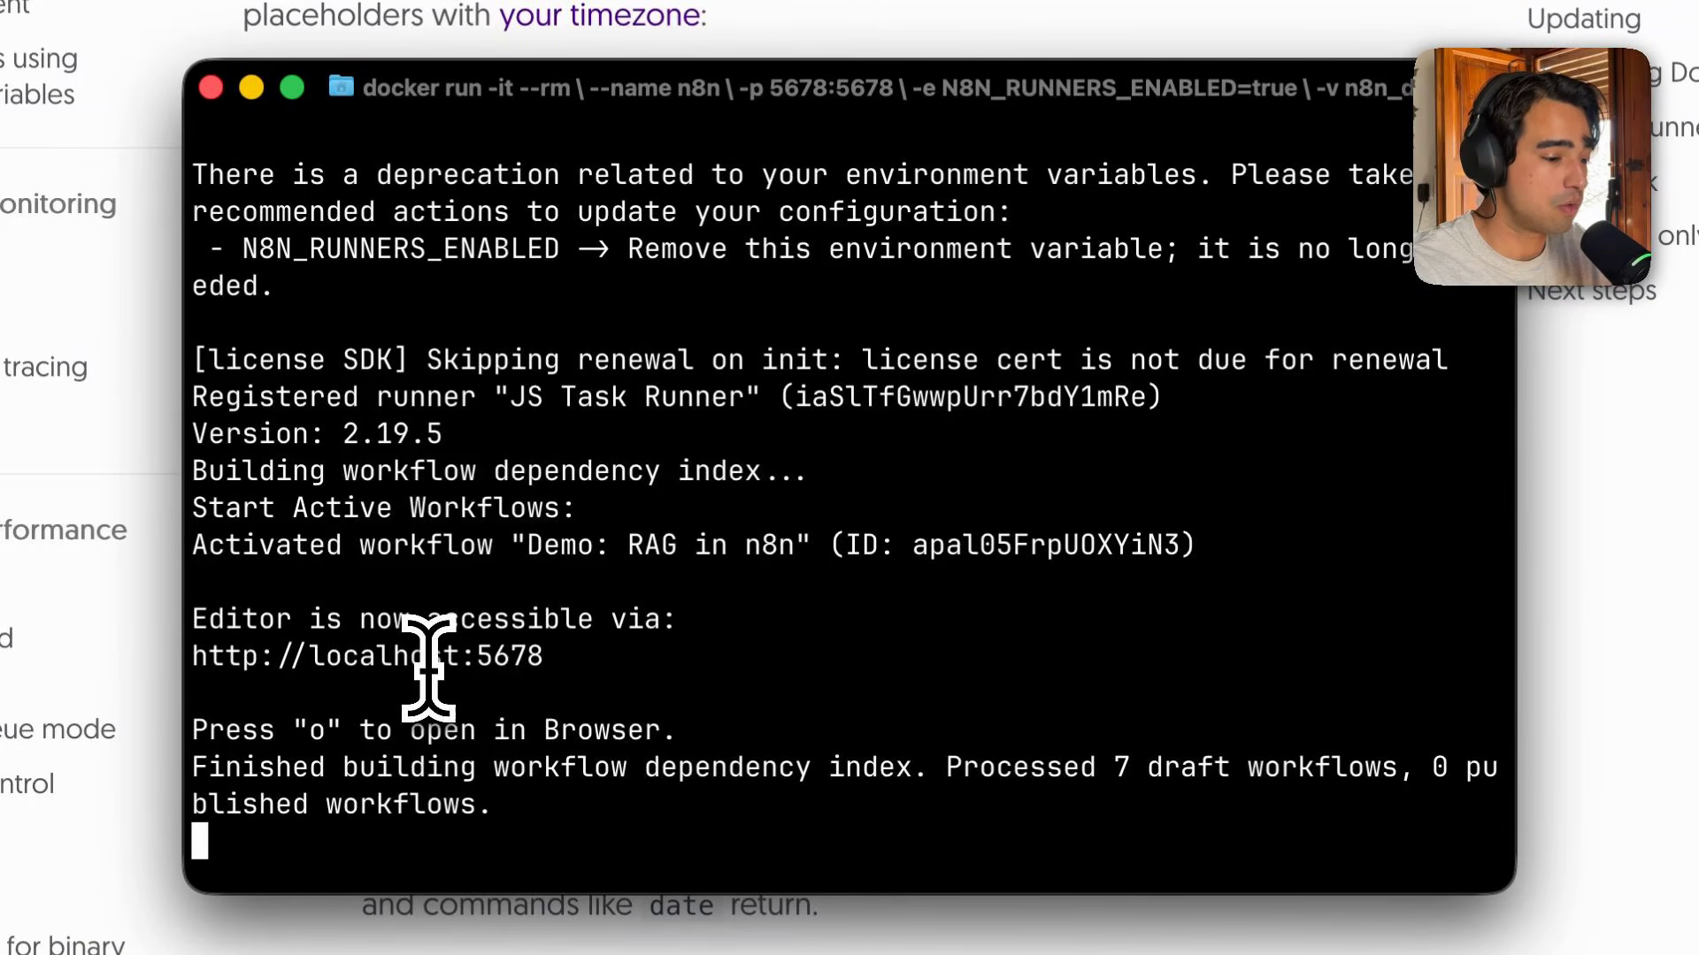
pyautogui.rightClick(428, 667)
pyautogui.press('Escape')
pyautogui.tripleClick(234, 655)
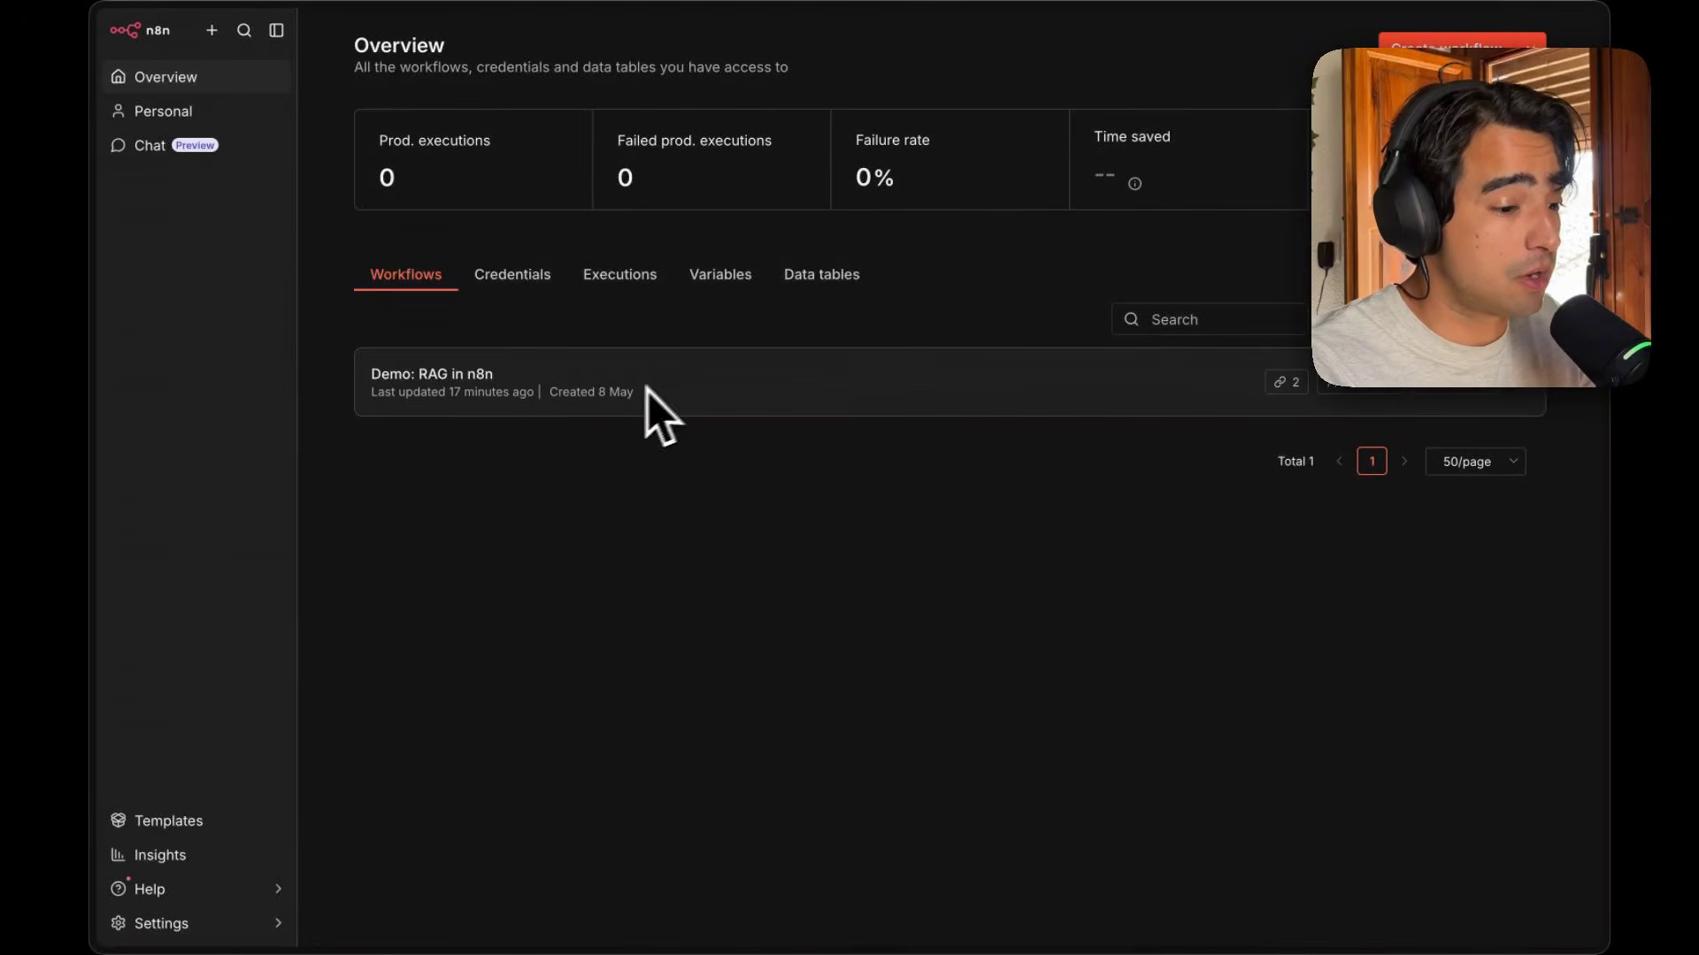
# Go to the Credentials tab of the n8n overview.
pyautogui.click(211, 30)
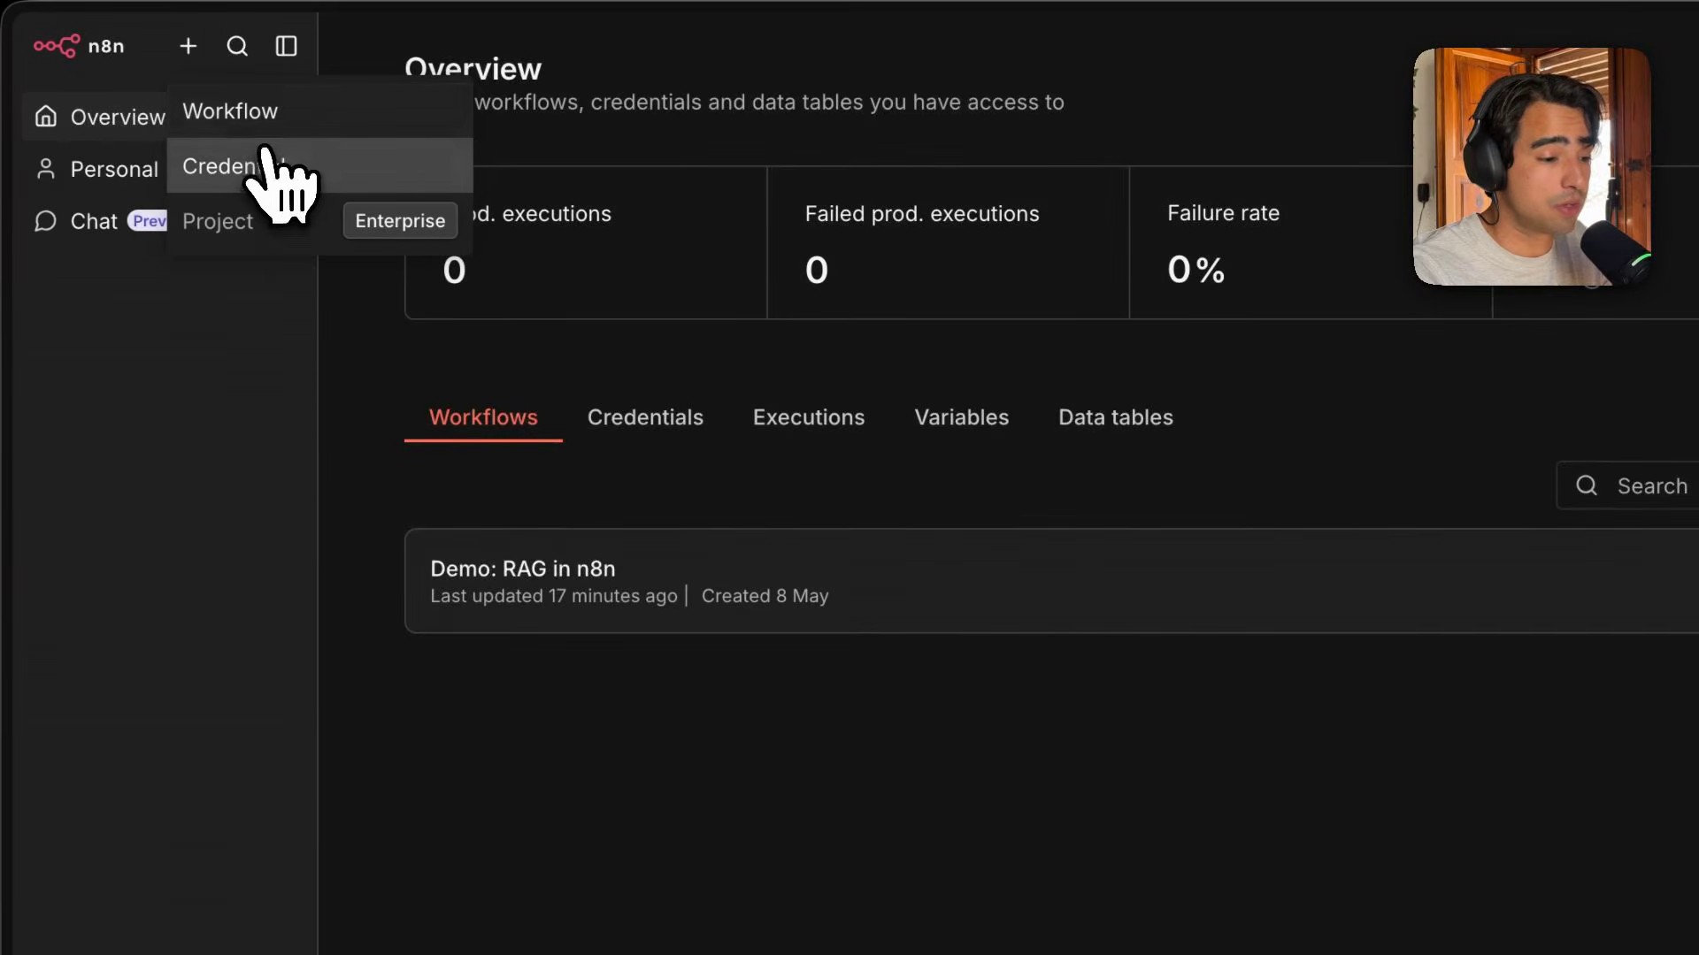
pyautogui.click(538, 576)
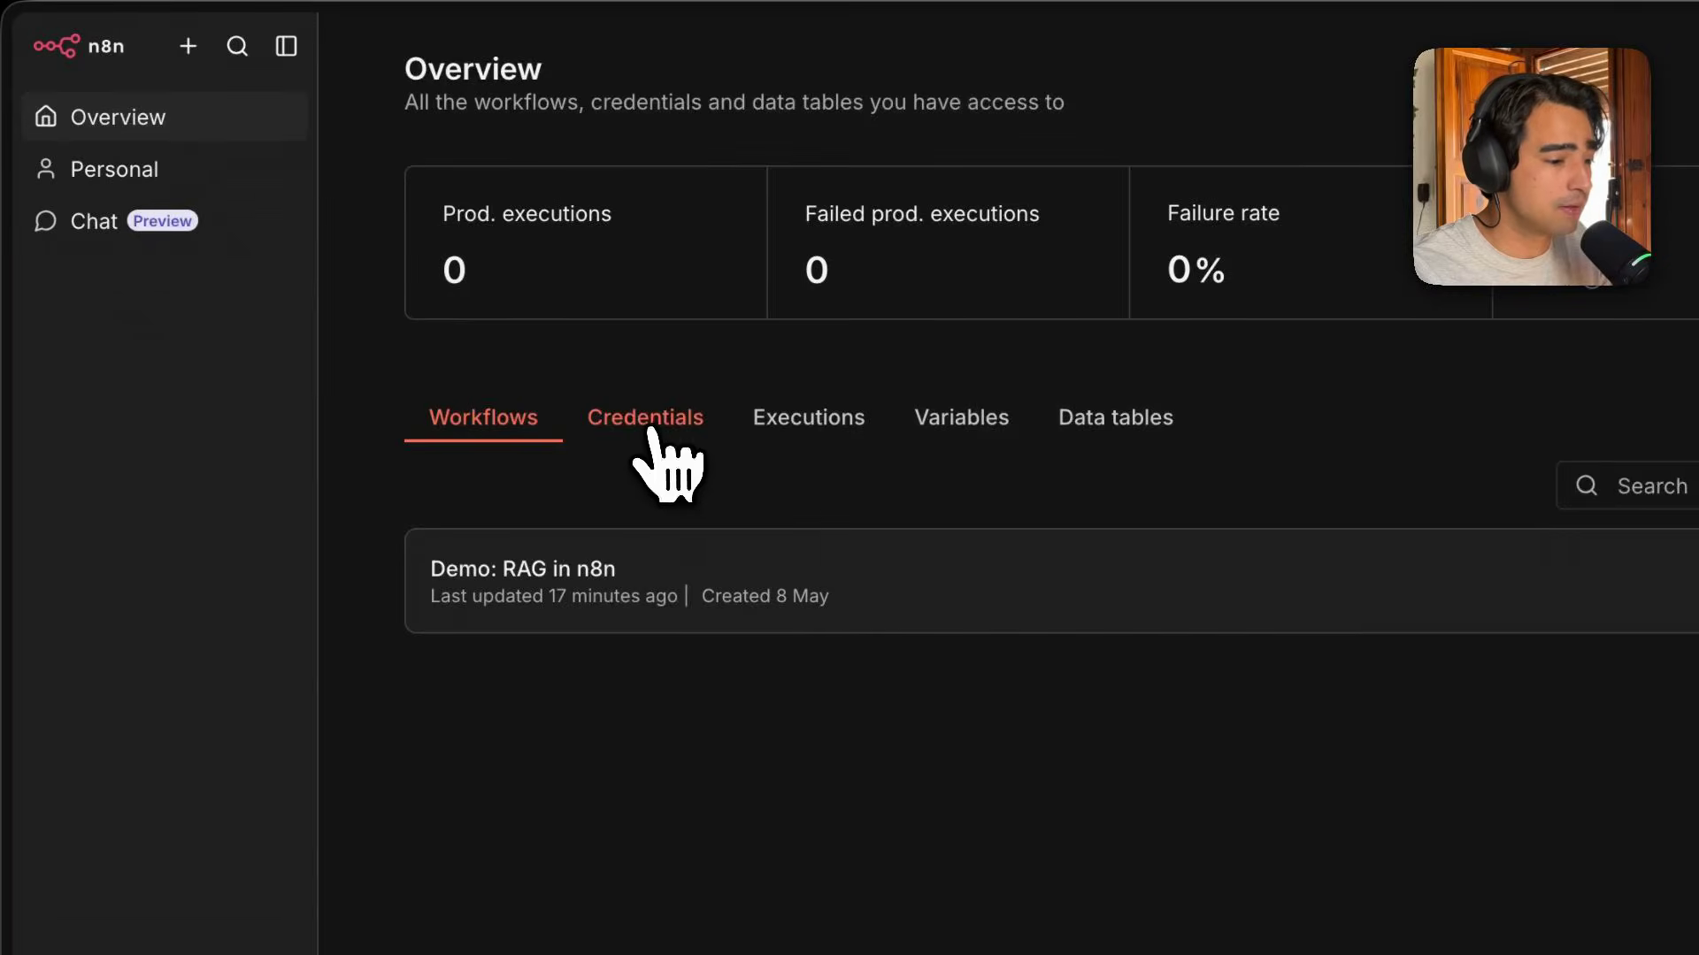
pyautogui.click(646, 429)
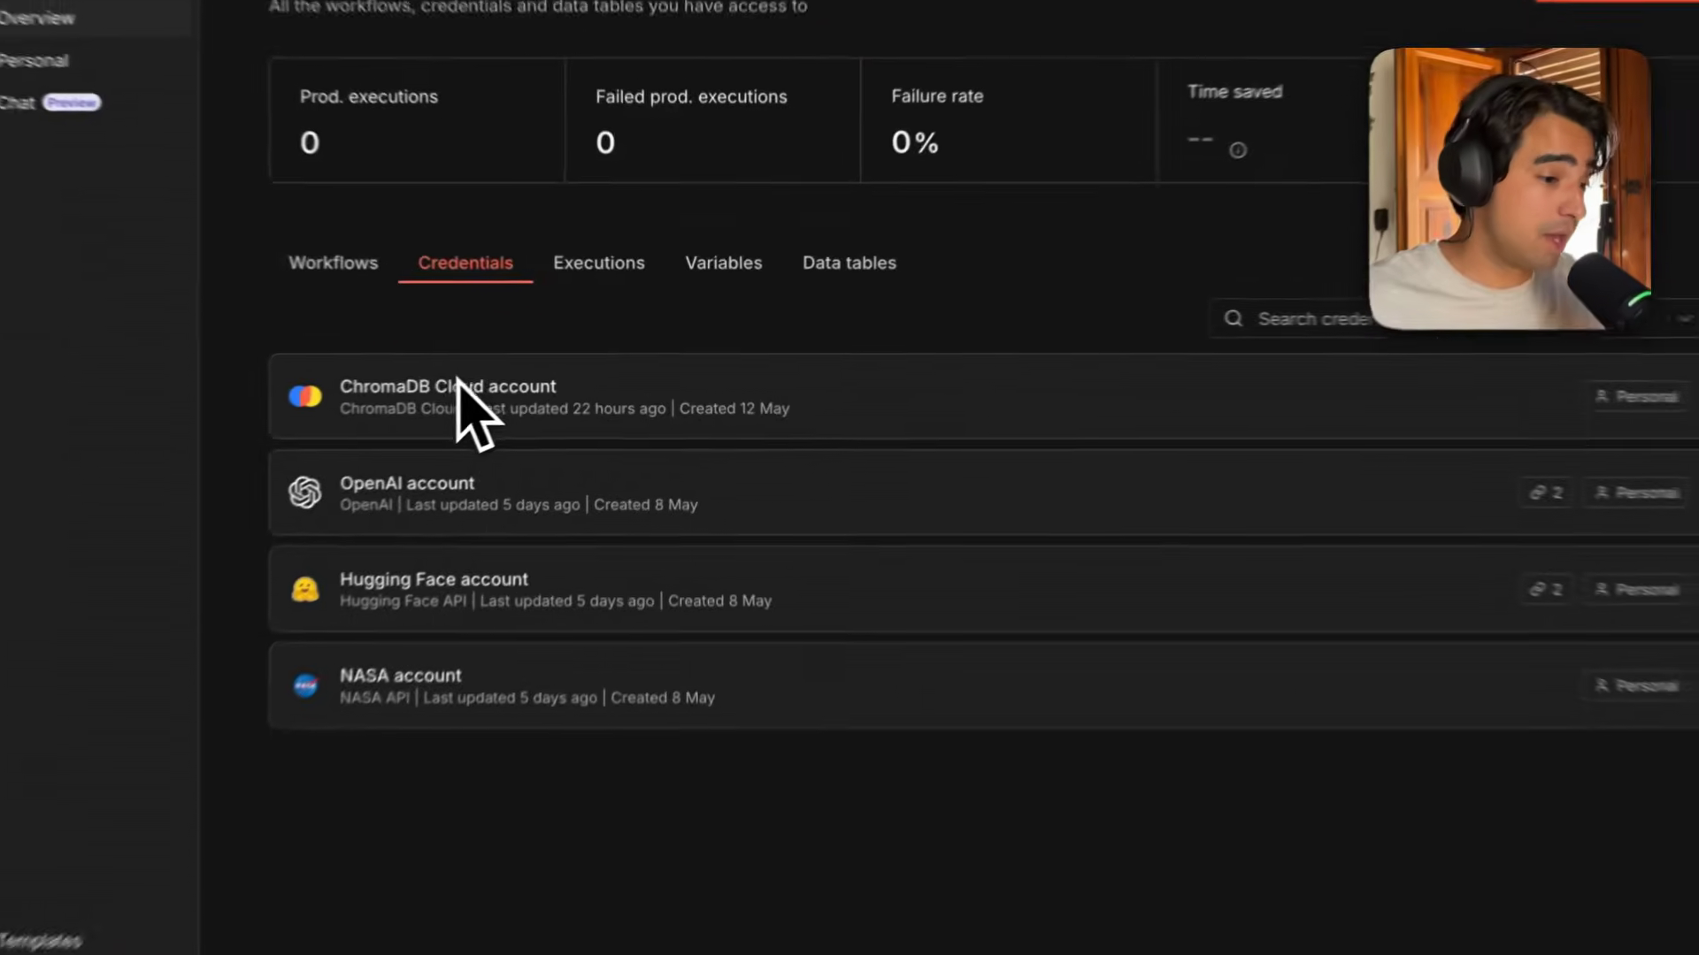
# Inspect the connection settings of the OpenAI account and Hugging Face account credentials.
pyautogui.click(416, 526)
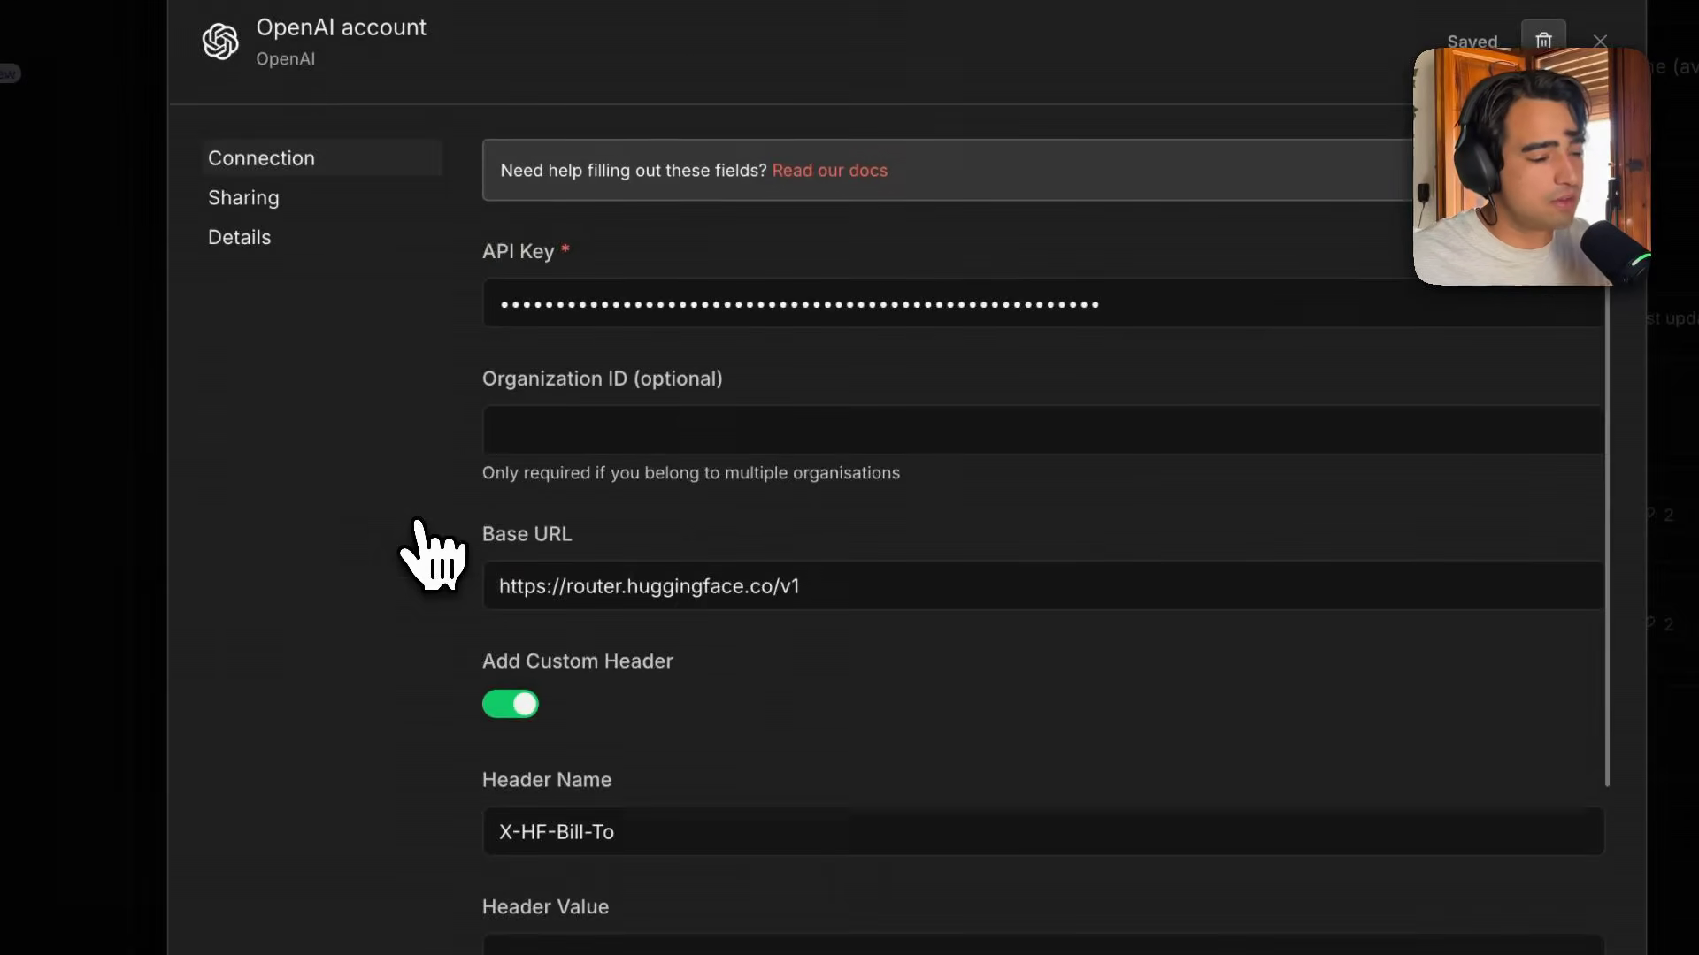
pyautogui.scroll(-5, 619, 442)
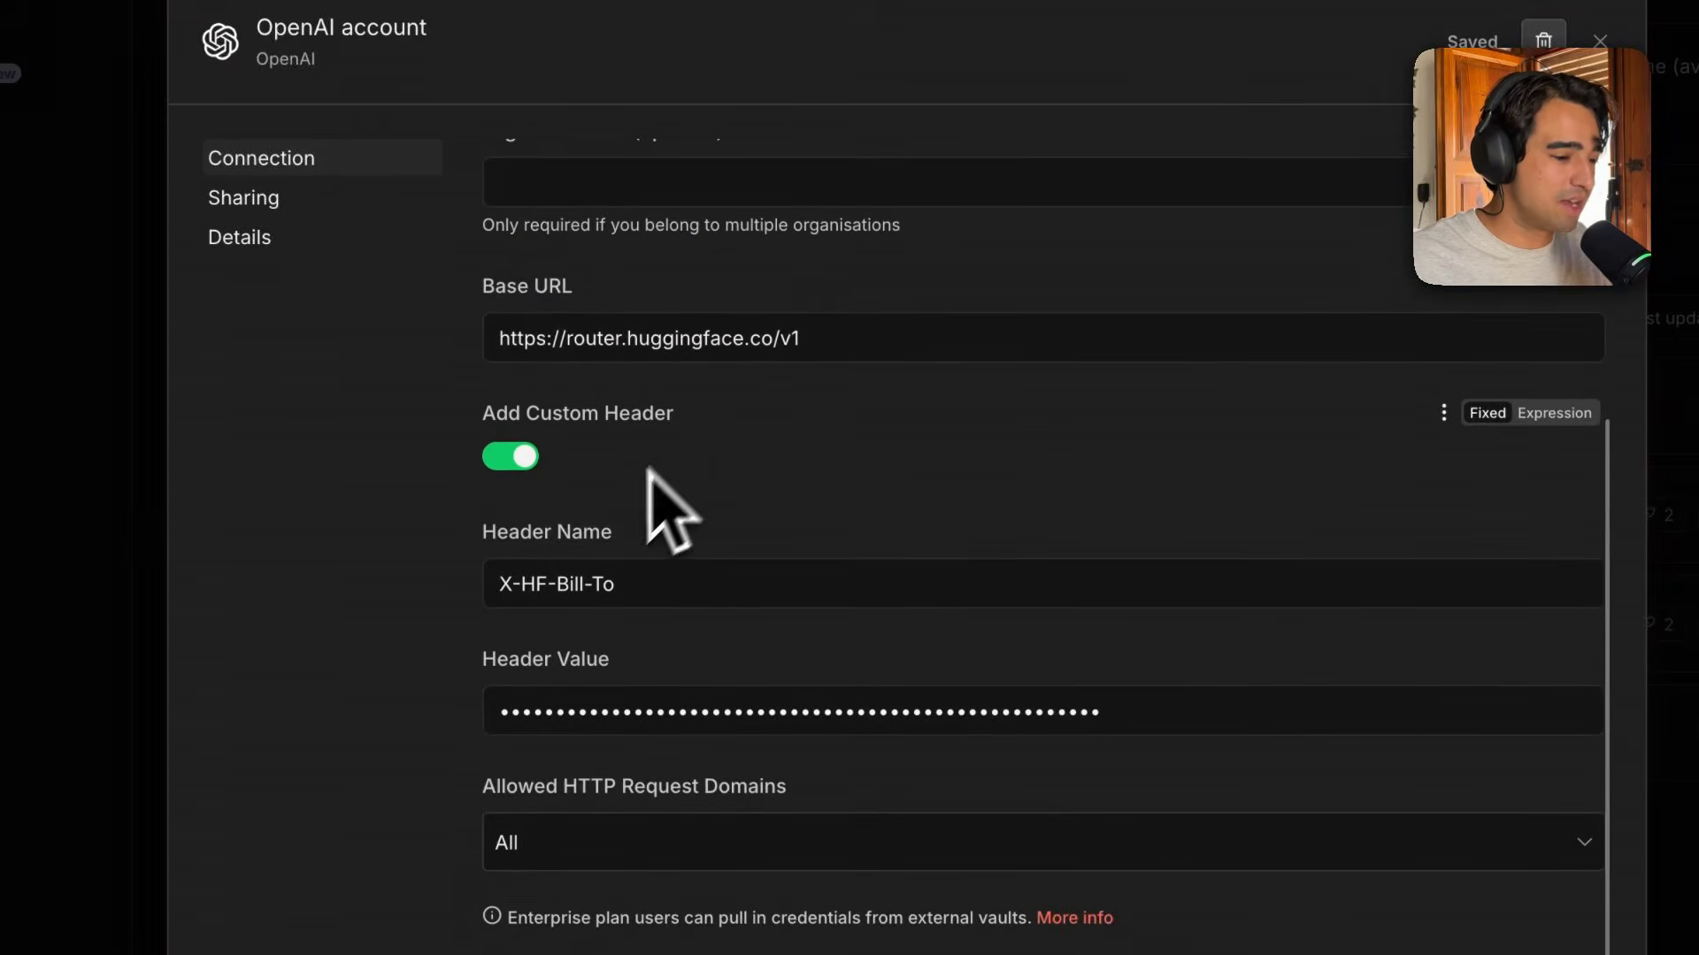
pyautogui.scroll(2, 664, 522)
pyautogui.tripleClick(758, 440)
pyautogui.click(954, 513)
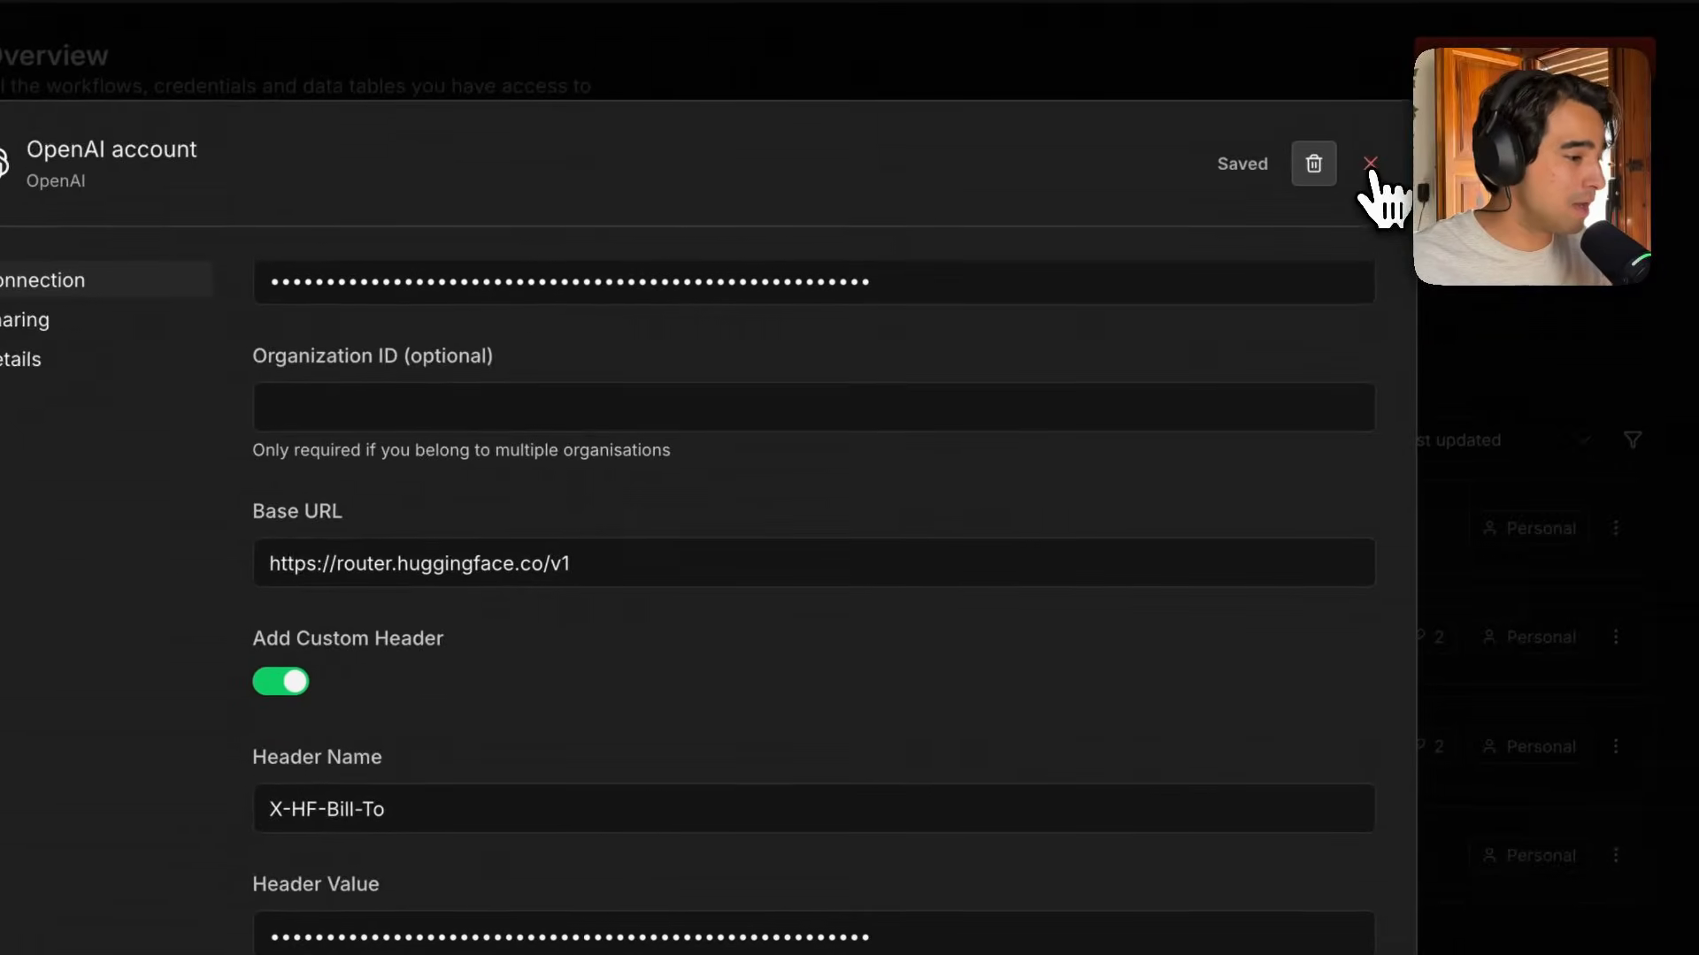
pyautogui.click(1370, 164)
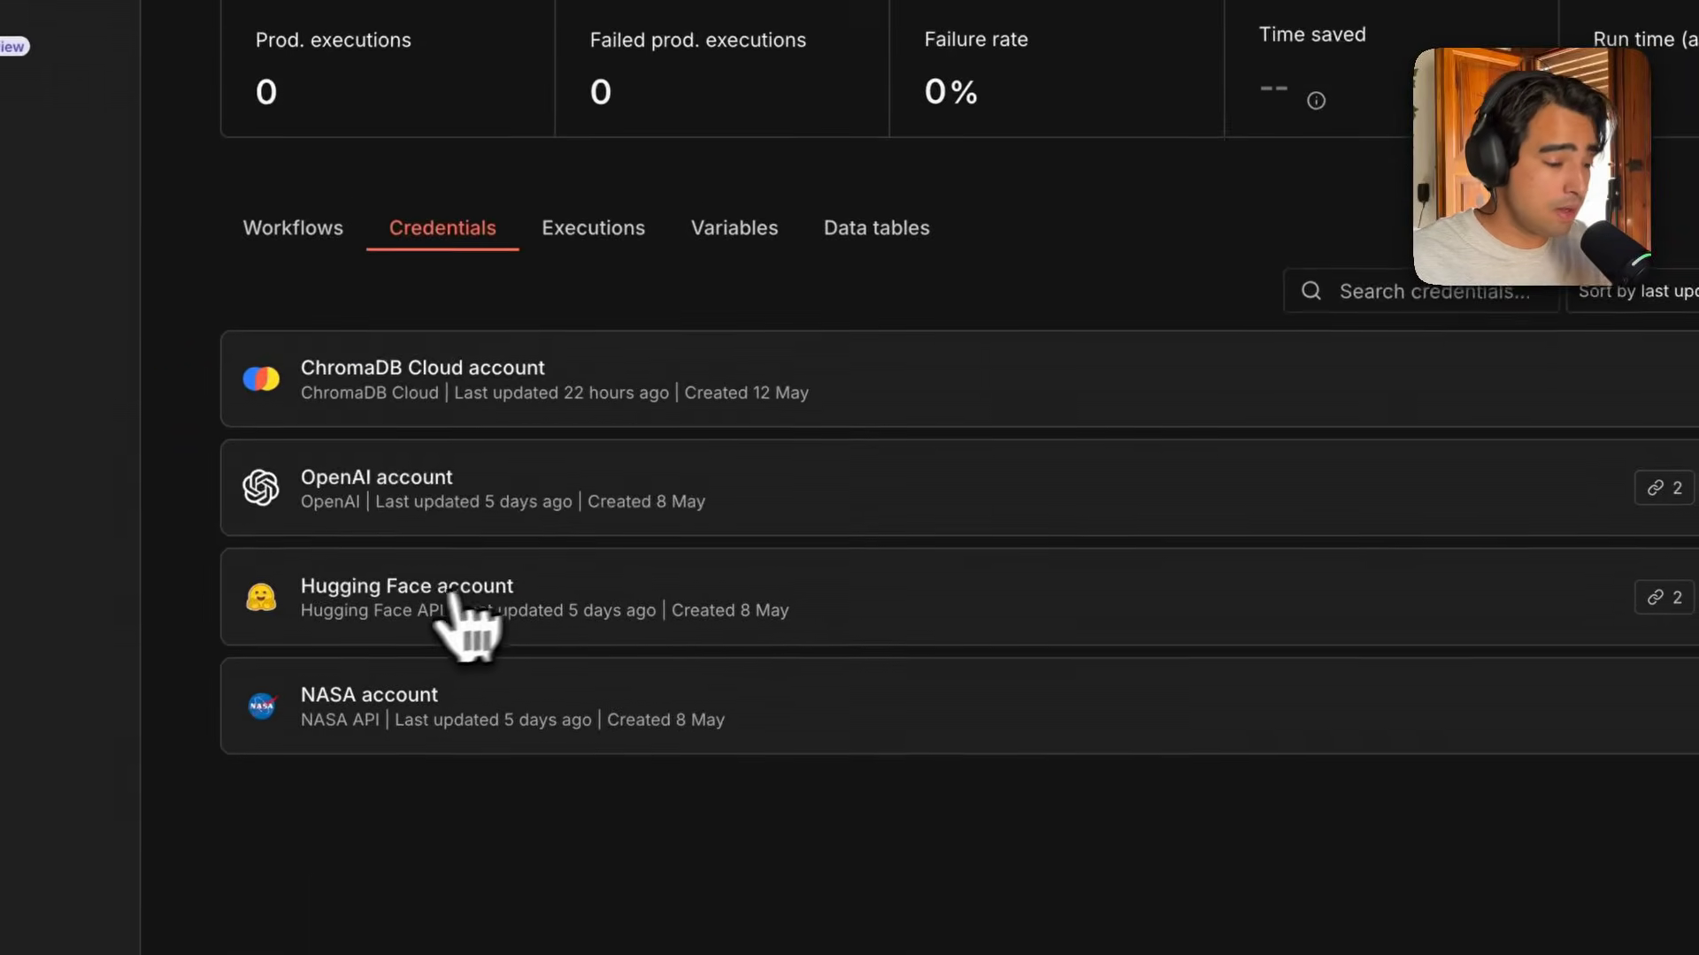
pyautogui.click(460, 620)
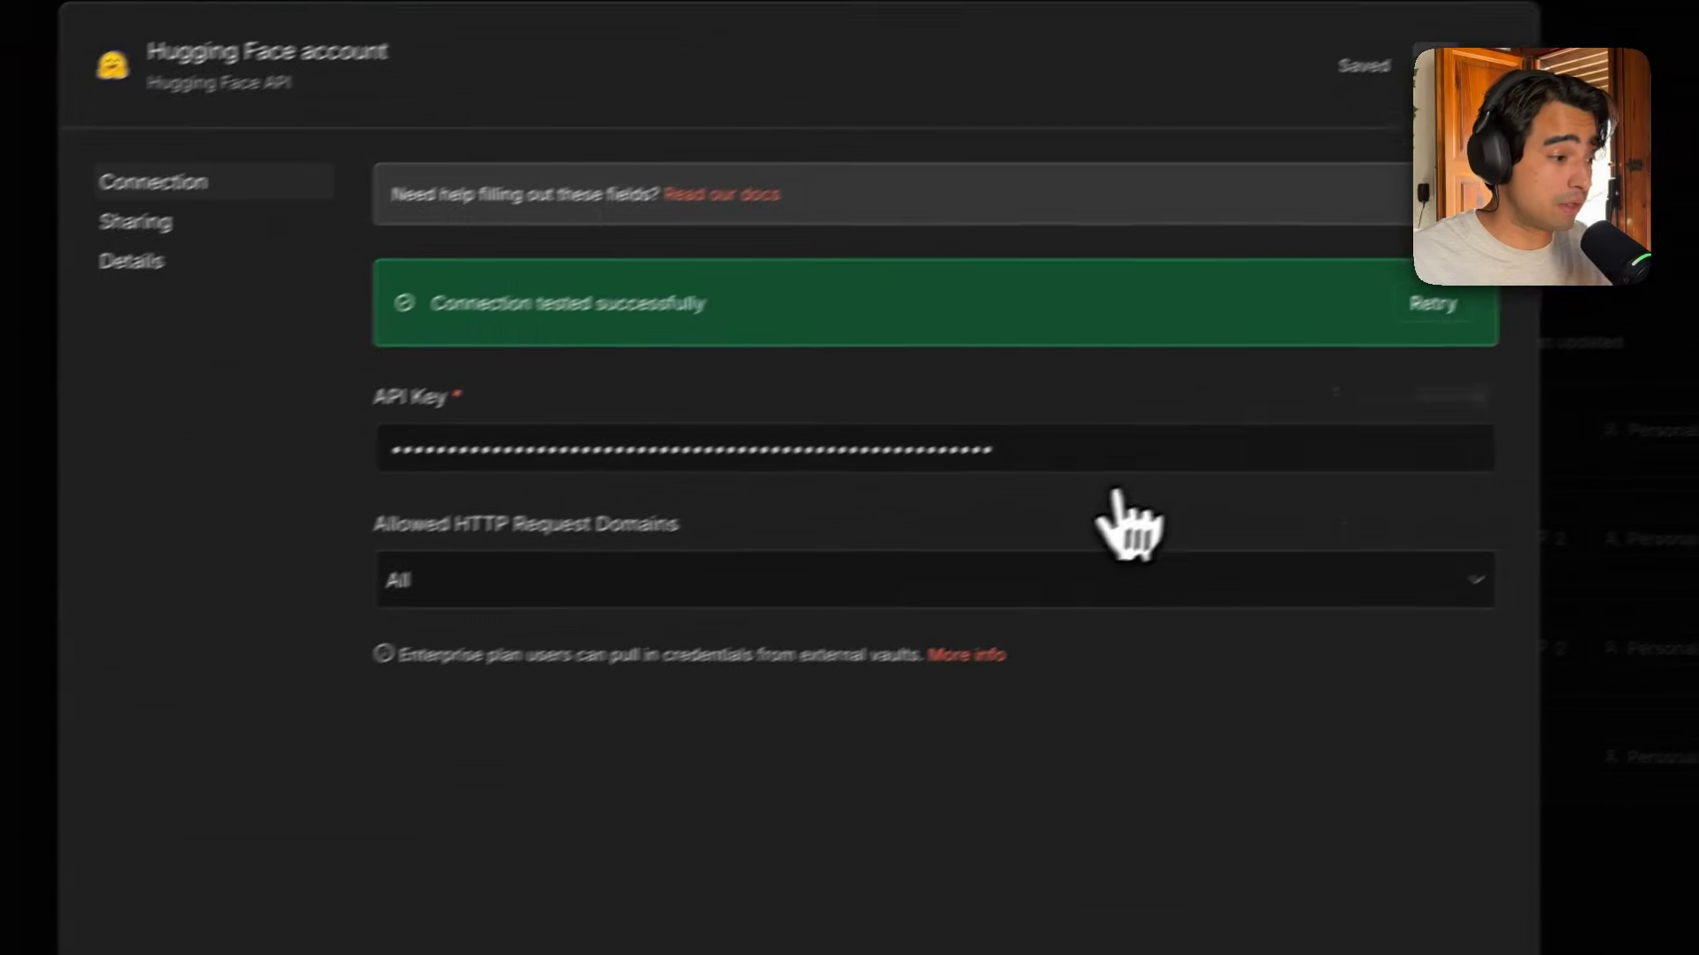
pyautogui.click(1476, 78)
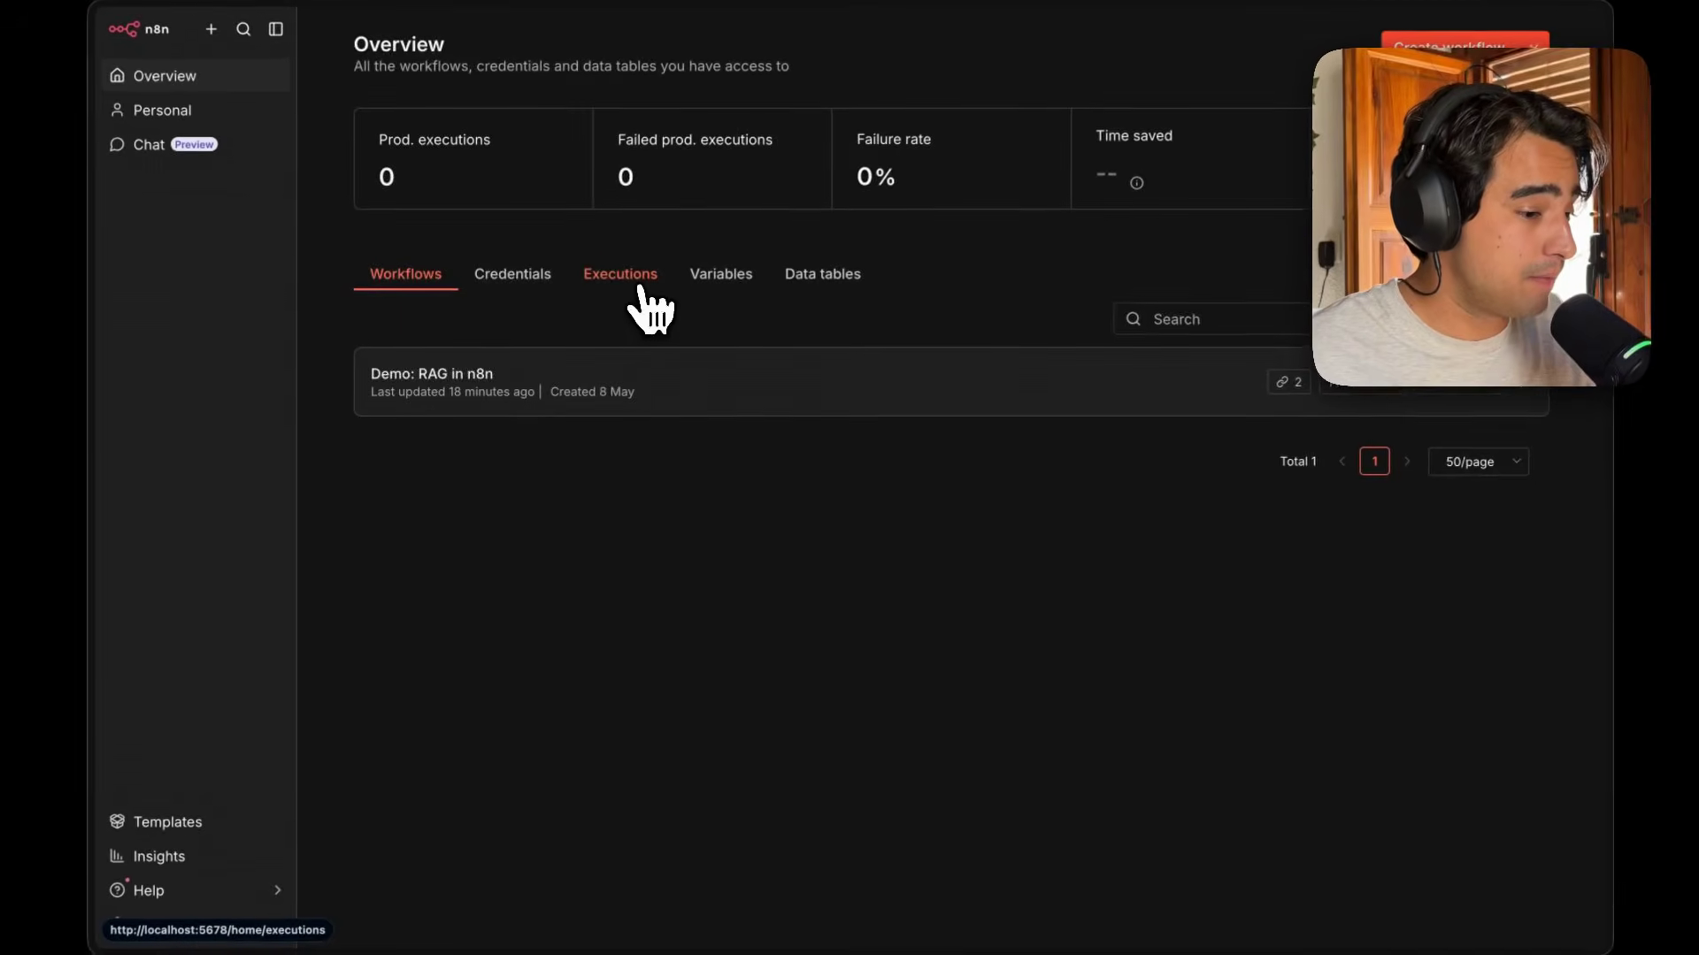
# Browse the Executions list and the Variables and Data tables tabs.
pyautogui.click(637, 291)
pyautogui.scroll(-5, 655, 416)
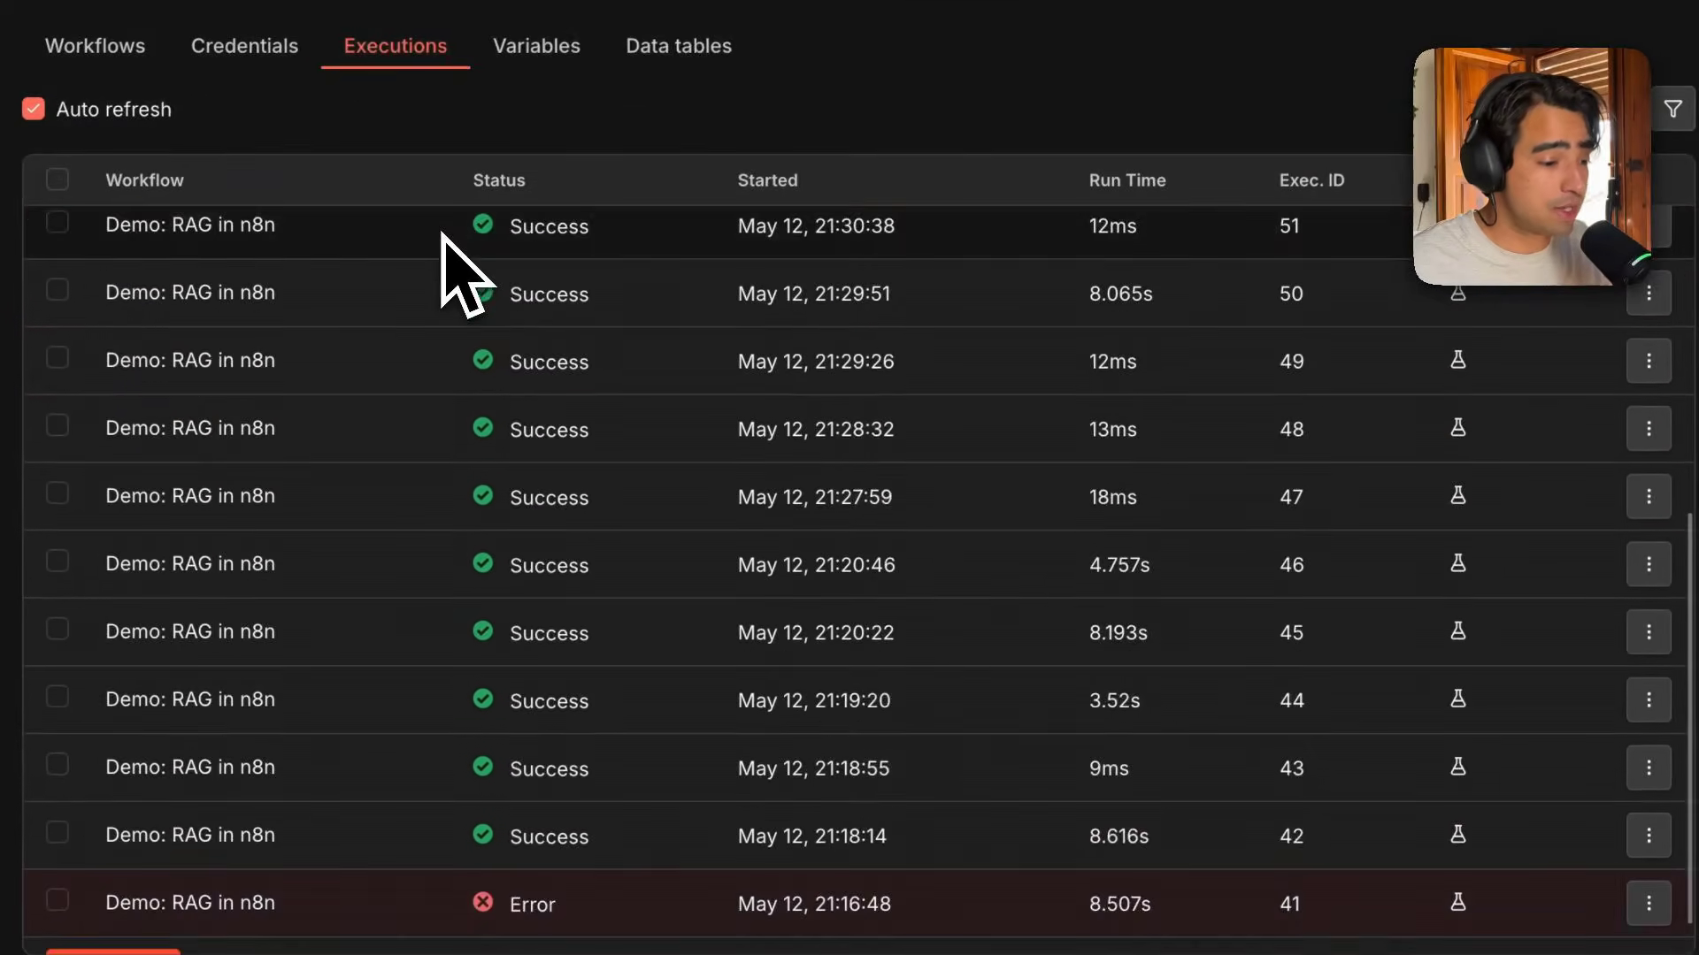
pyautogui.scroll(-7, 455, 265)
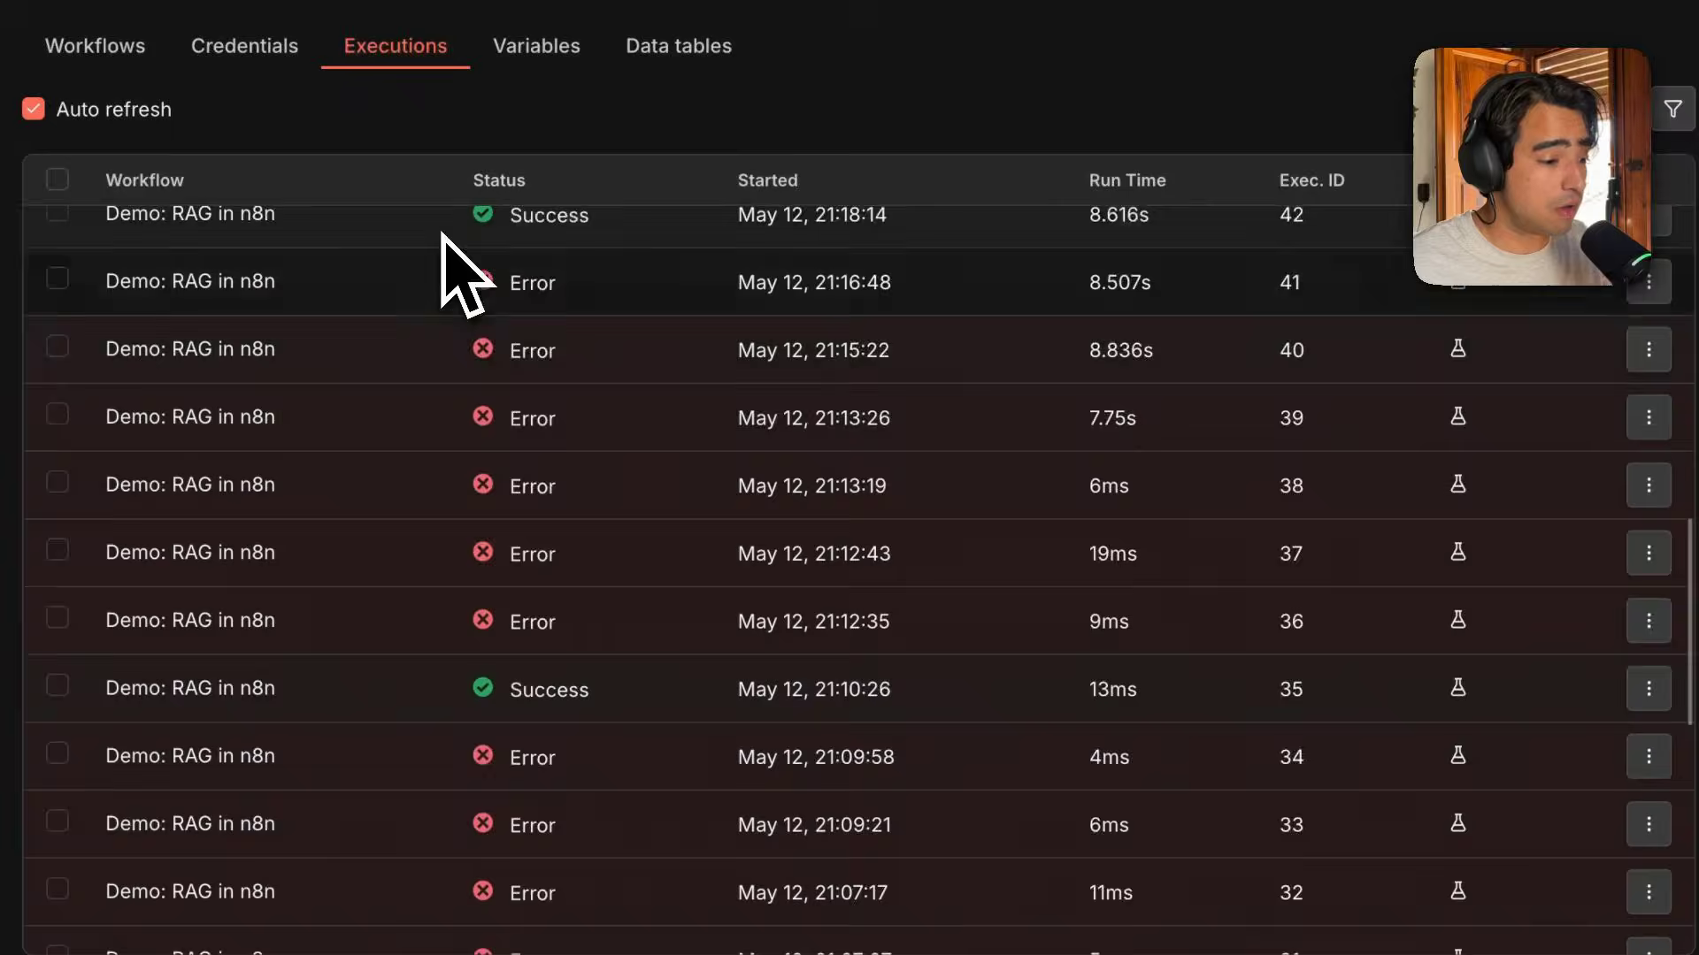
pyautogui.scroll(14, 455, 270)
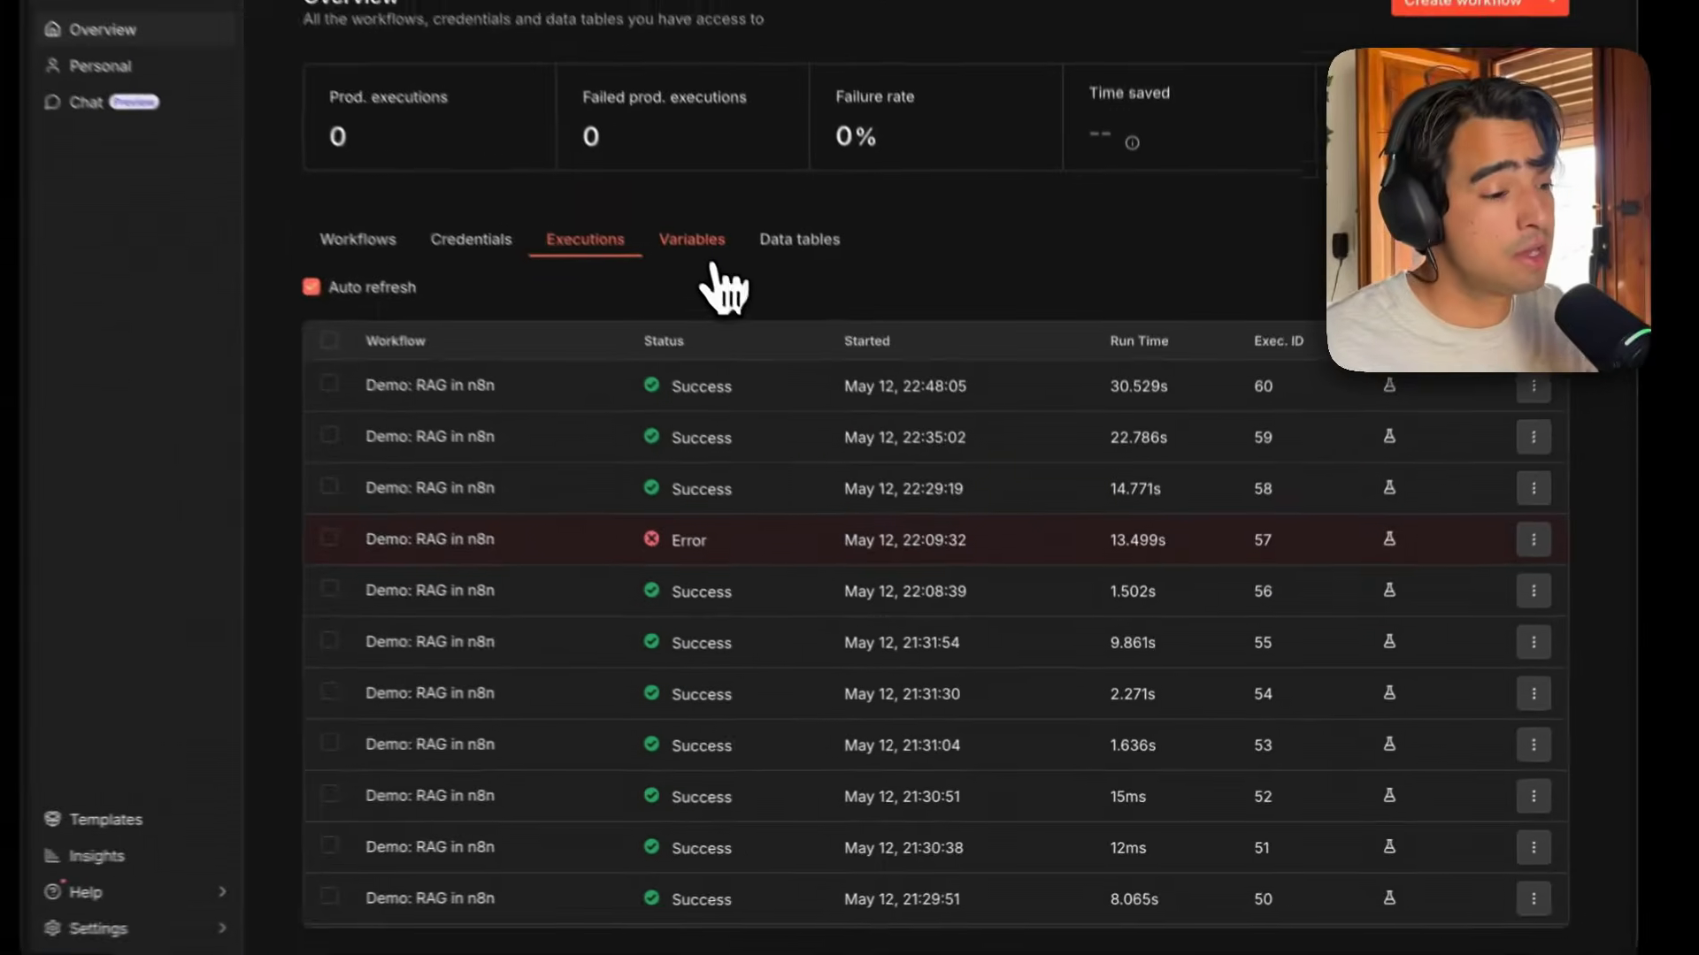
pyautogui.click(536, 46)
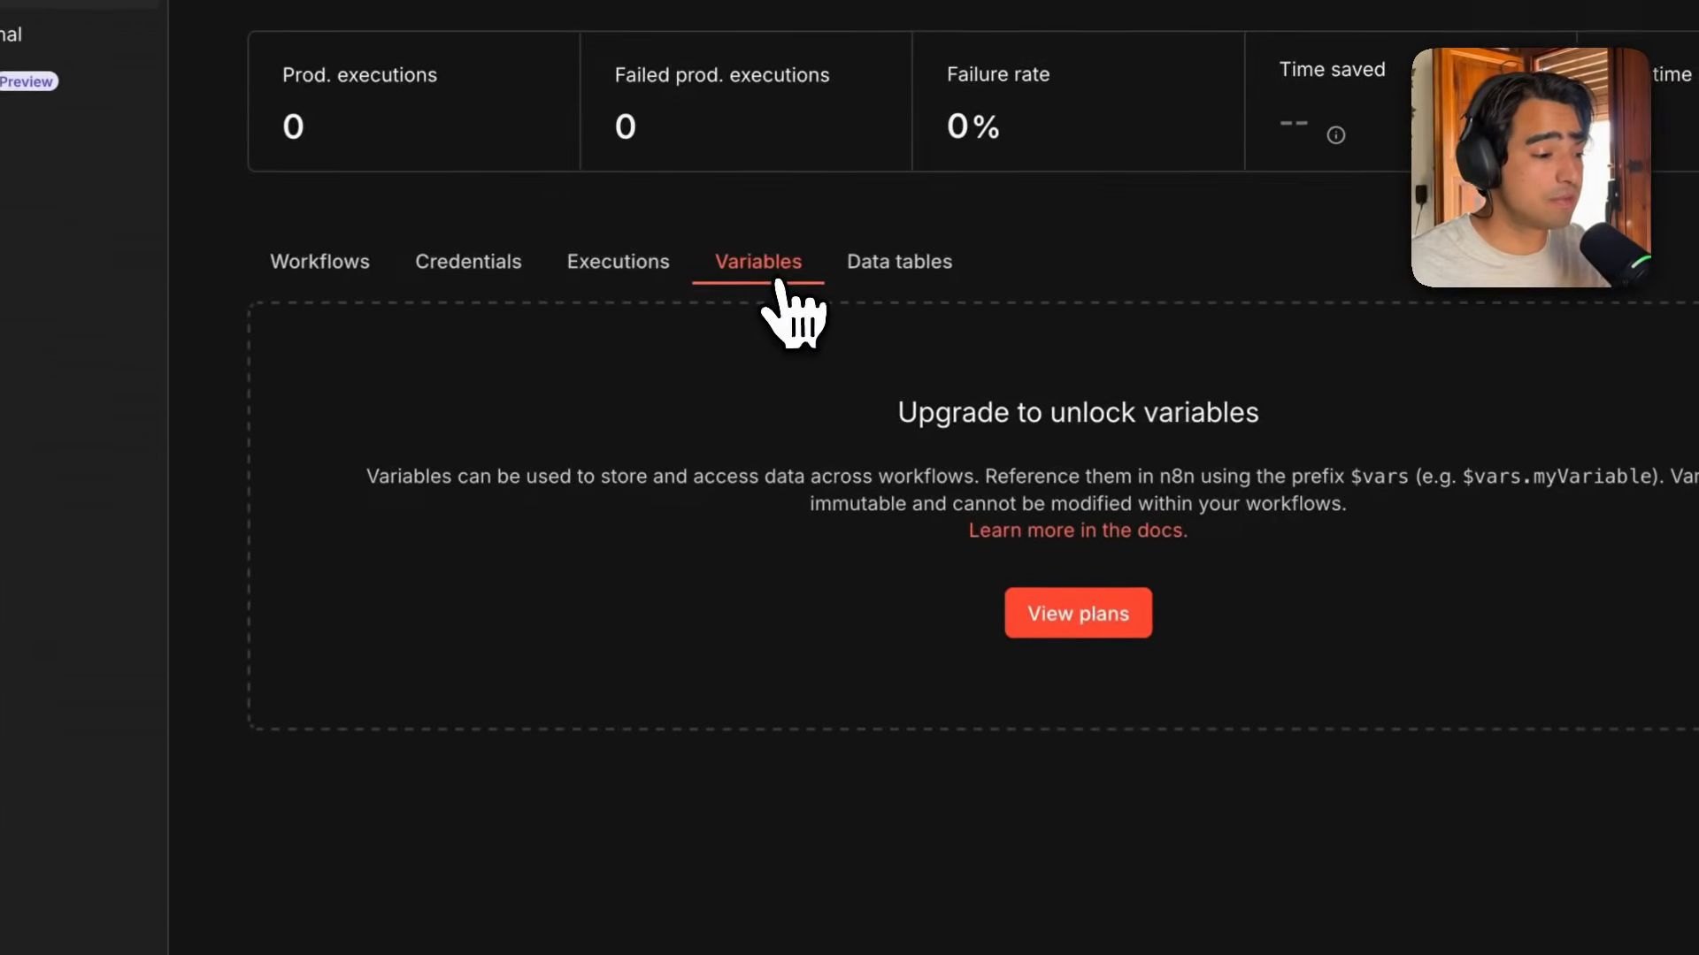
pyautogui.click(885, 281)
# Open the Demo: RAG in n8n workflow from the Workflows tab.
pyautogui.click(320, 268)
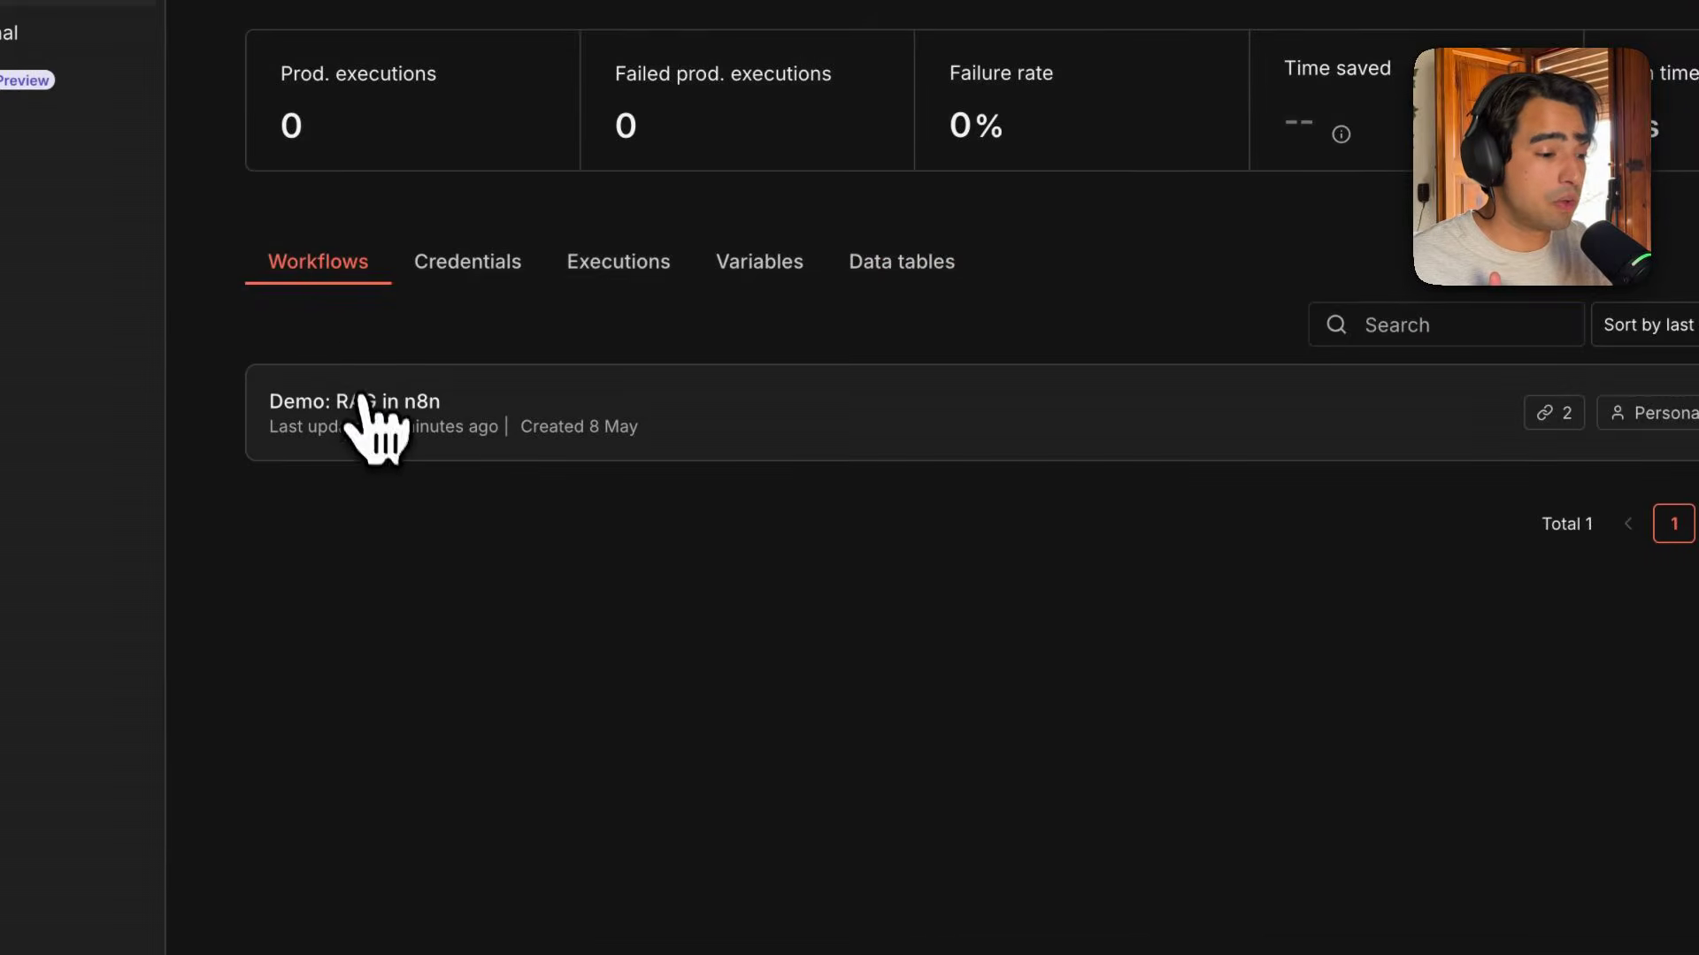
pyautogui.click(372, 425)
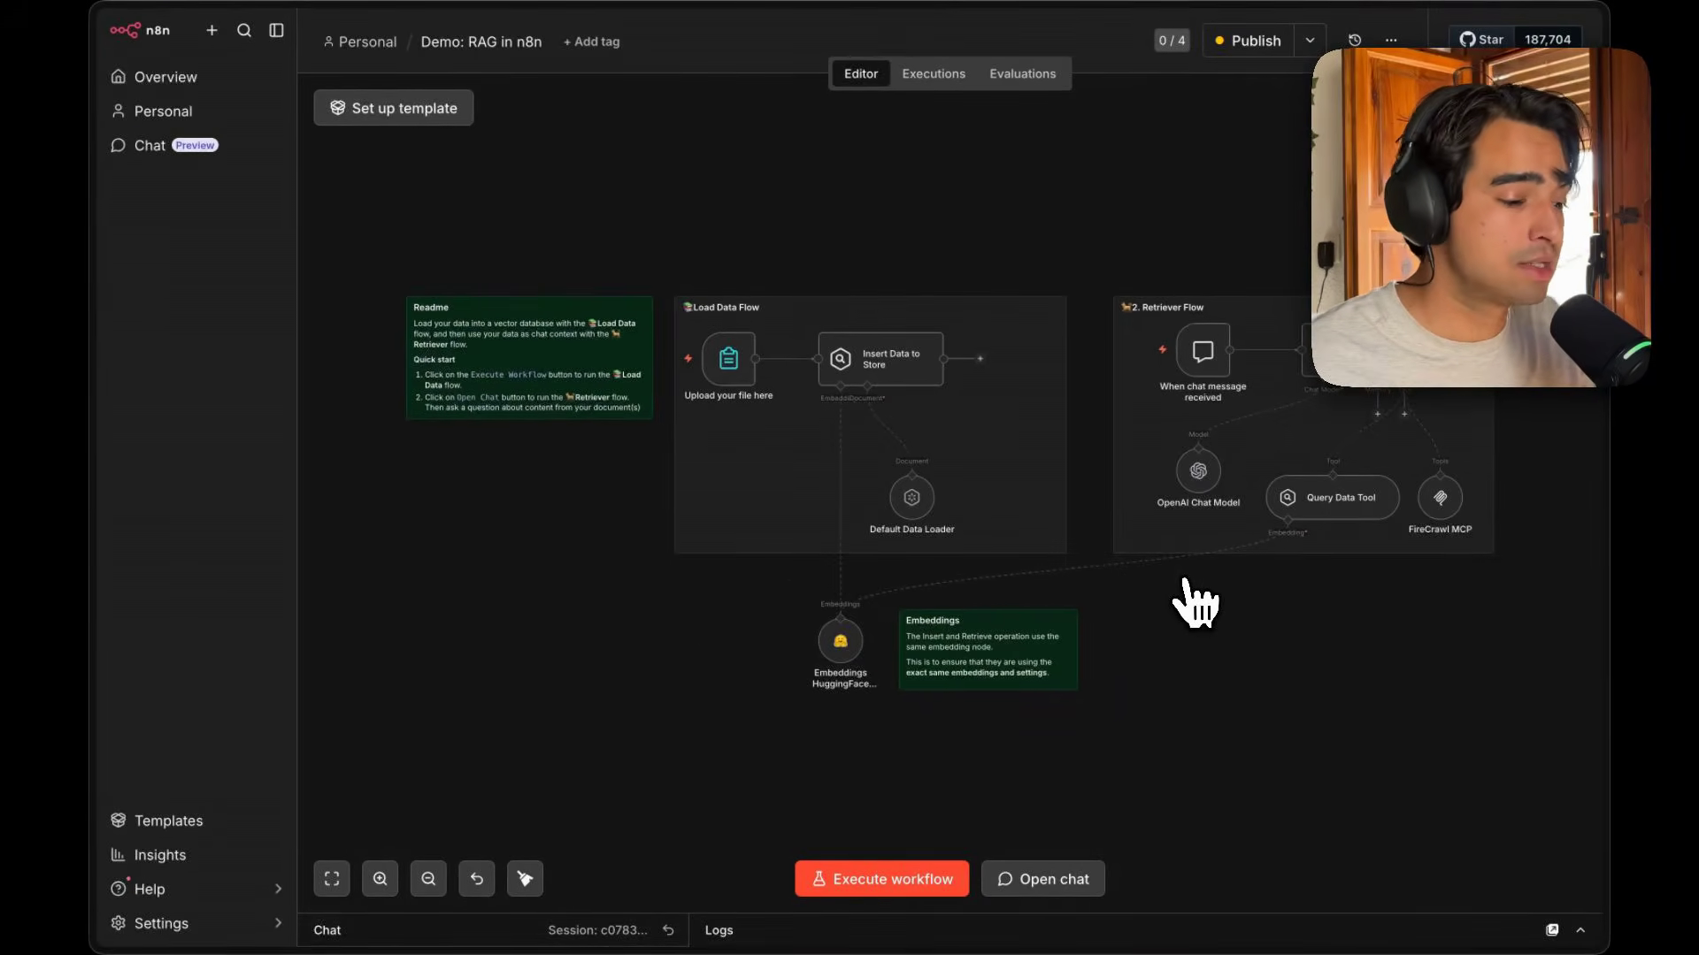
pyautogui.hscroll(1, 1067, 503)
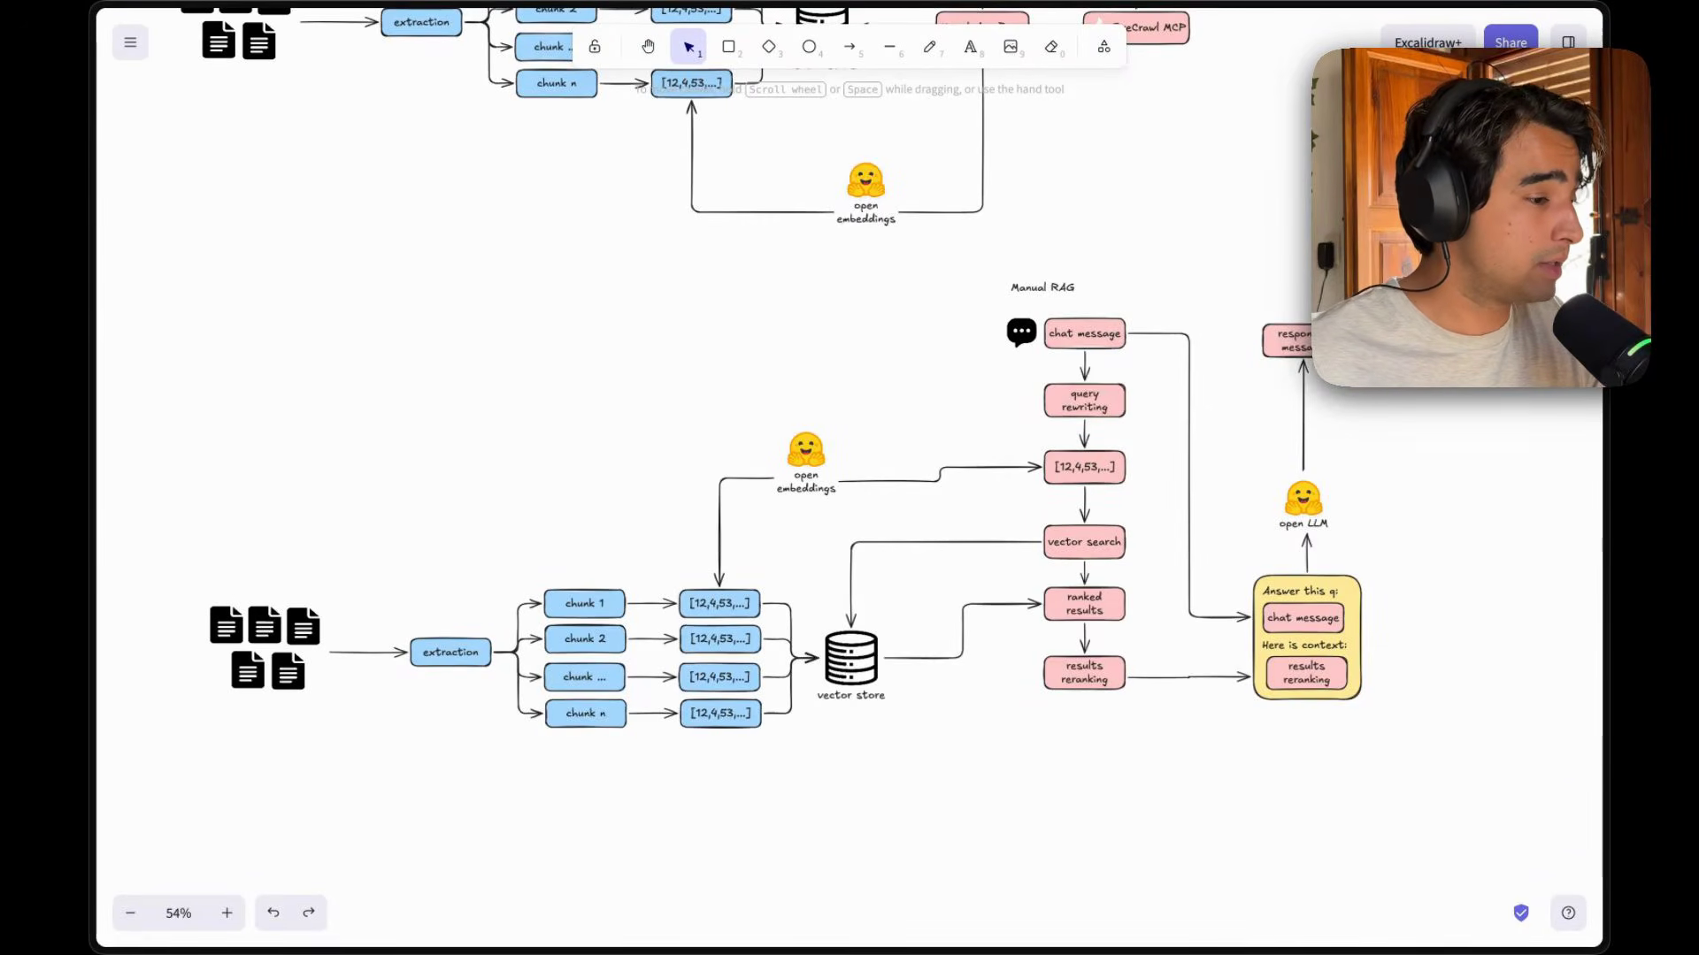
# Switch to Excalidraw and review the RAG agent and Manual RAG diagrams.
pyautogui.scroll(10, 849, 478)
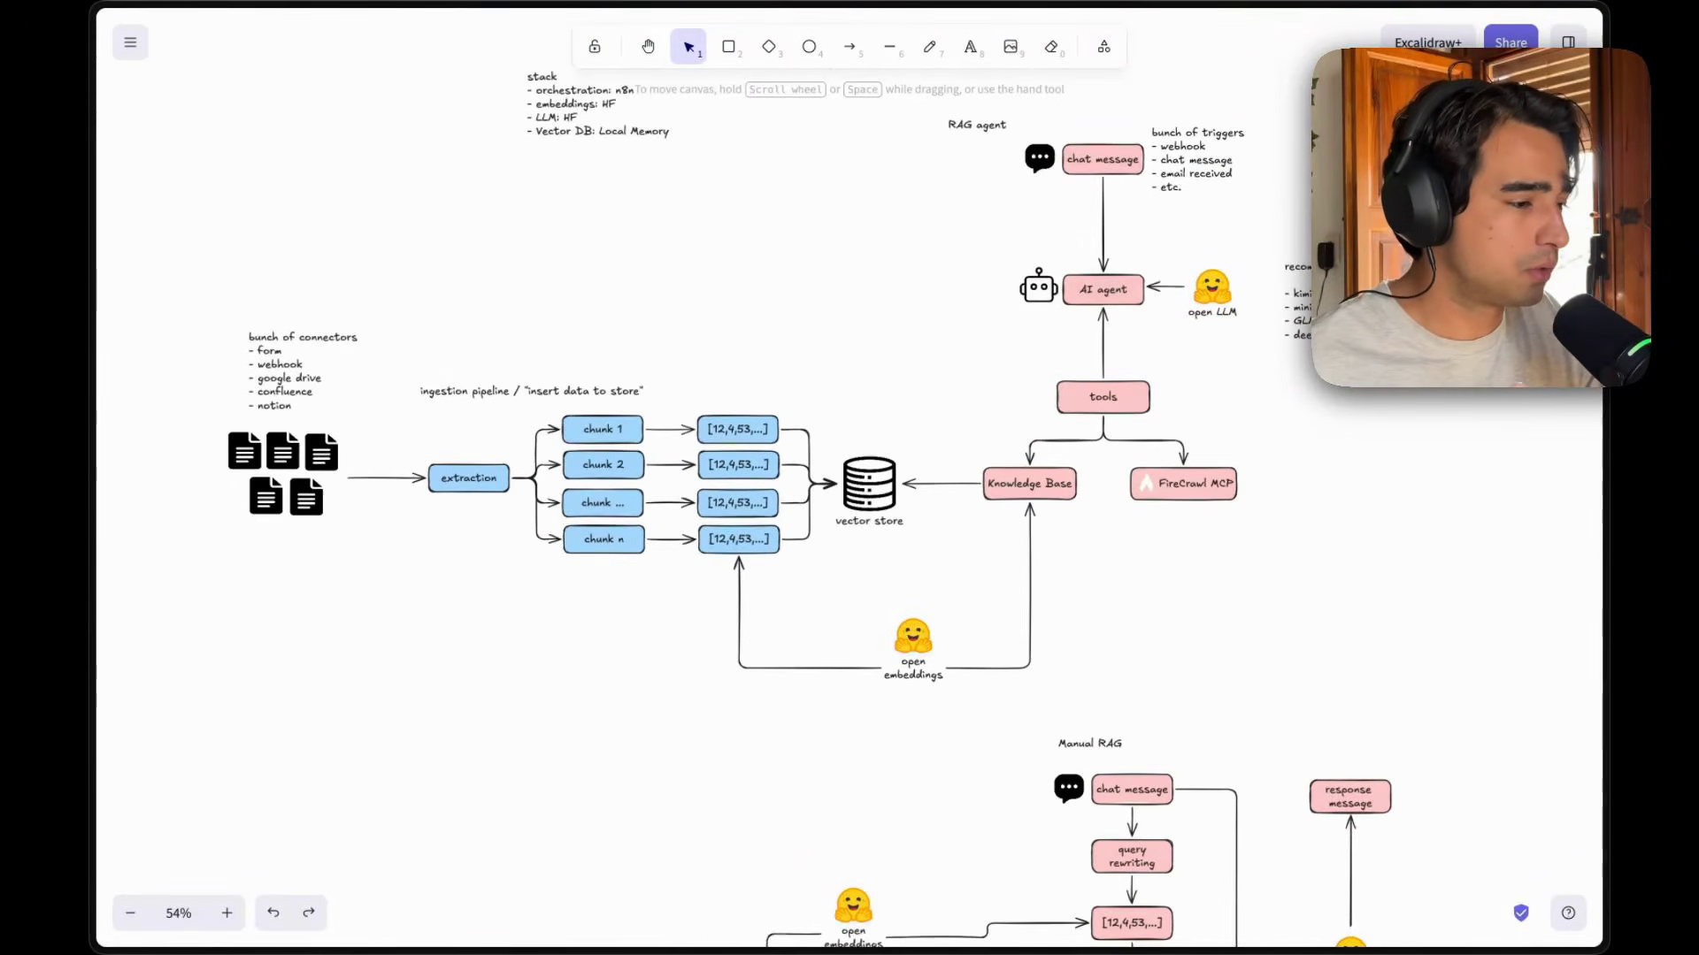
pyautogui.scroll(-9, 849, 478)
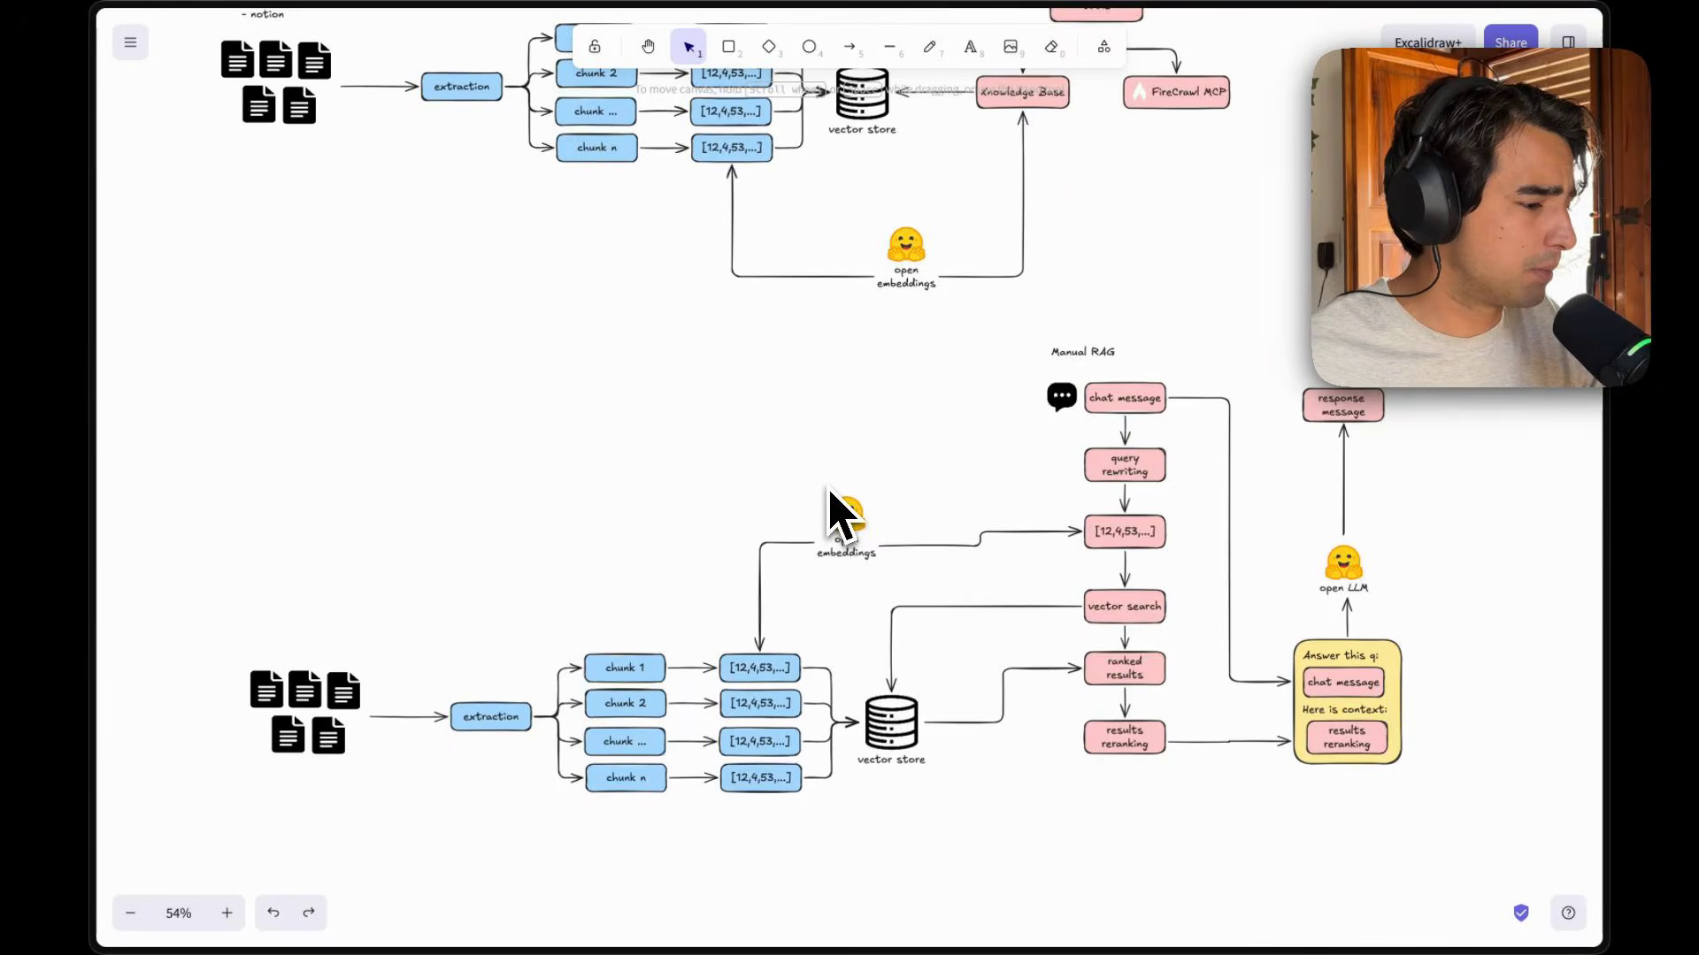
pyautogui.scroll(-3, 846, 513)
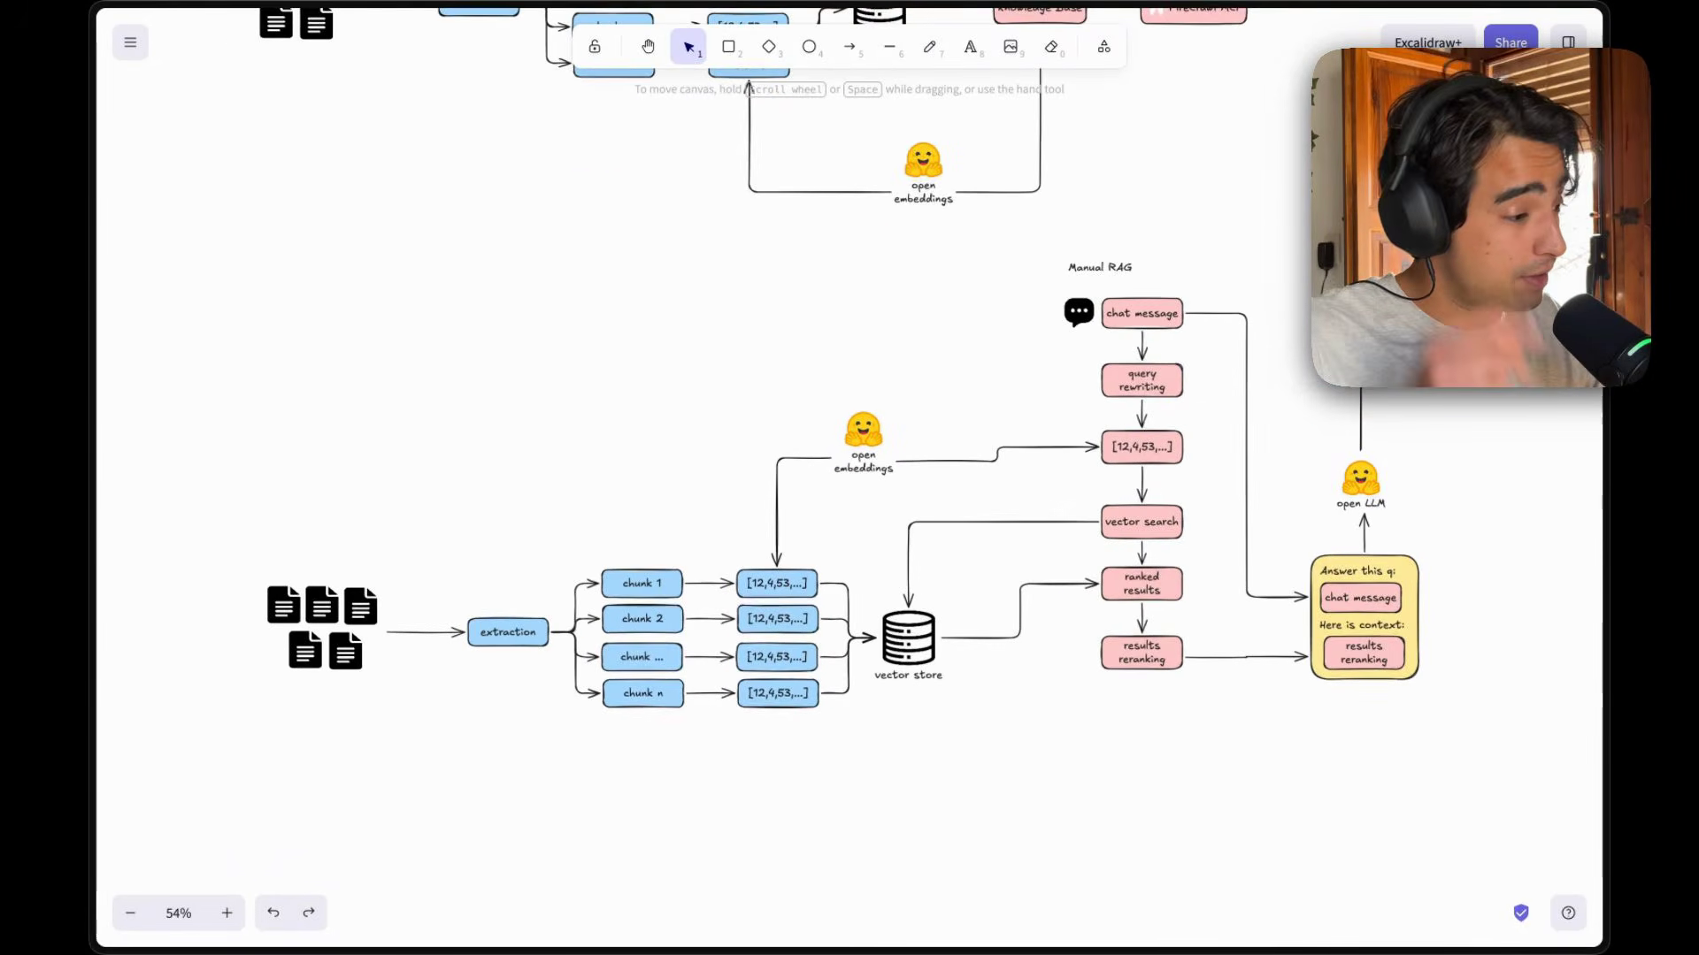
# Draw a transparent-background rectangle frame around the Manual RAG ingestion pipeline, from the documents to the vector store.
pyautogui.scroll(1, 845, 513)
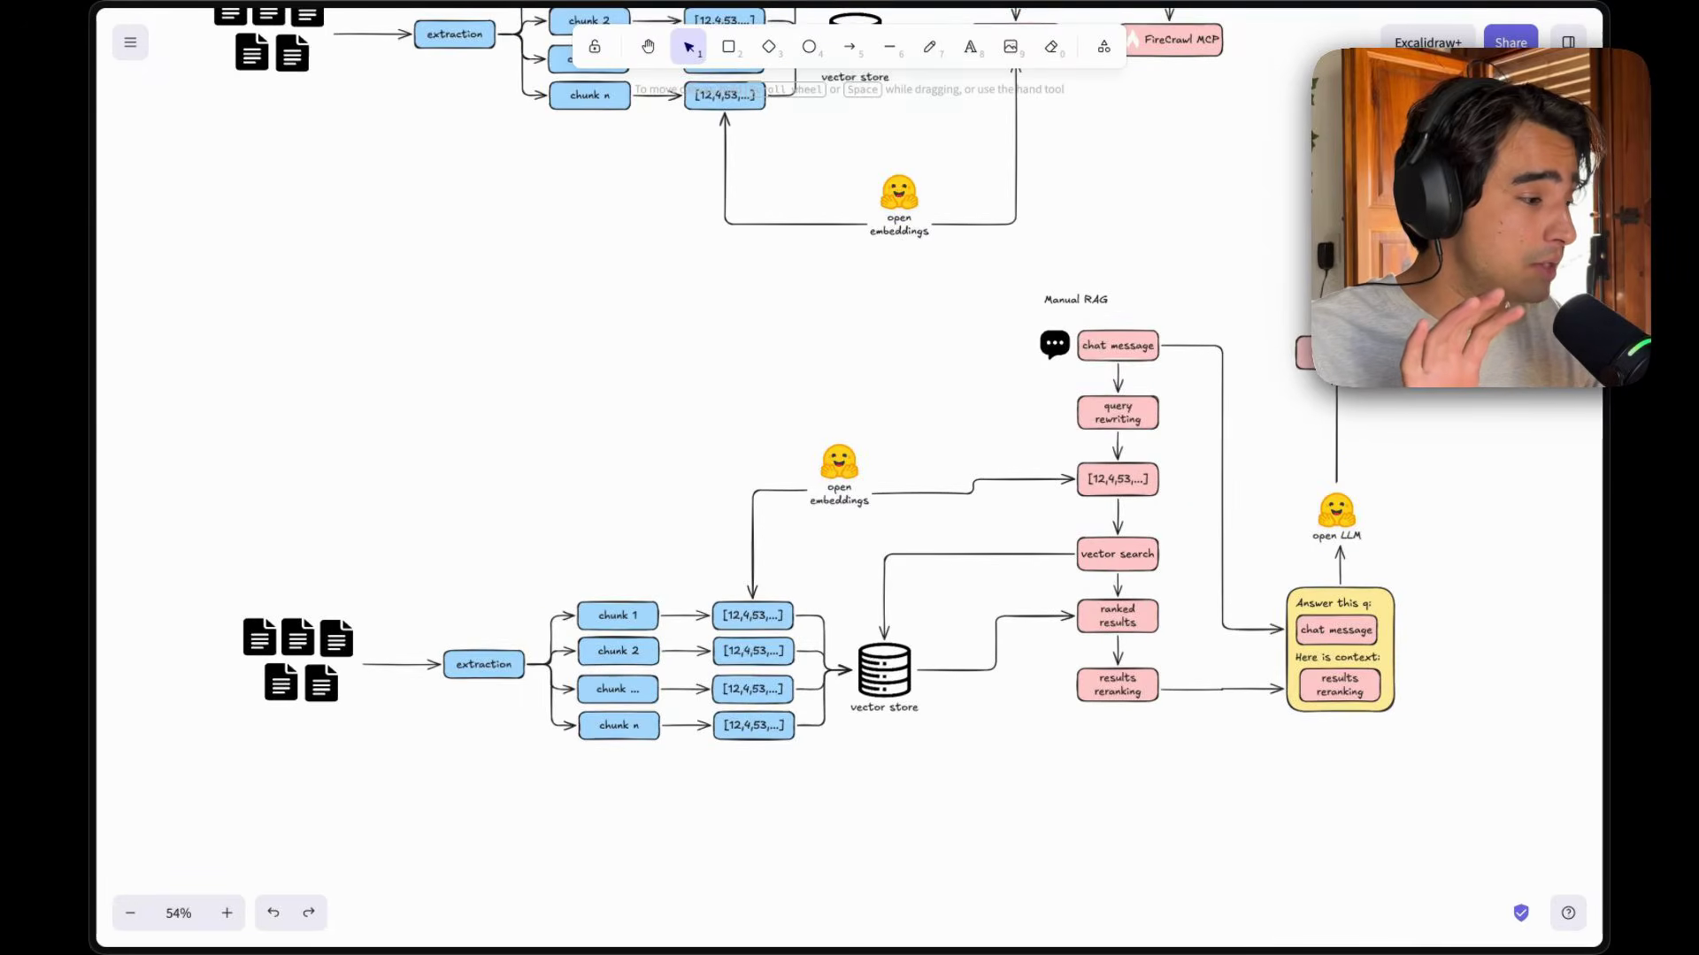
pyautogui.scroll(1, 845, 513)
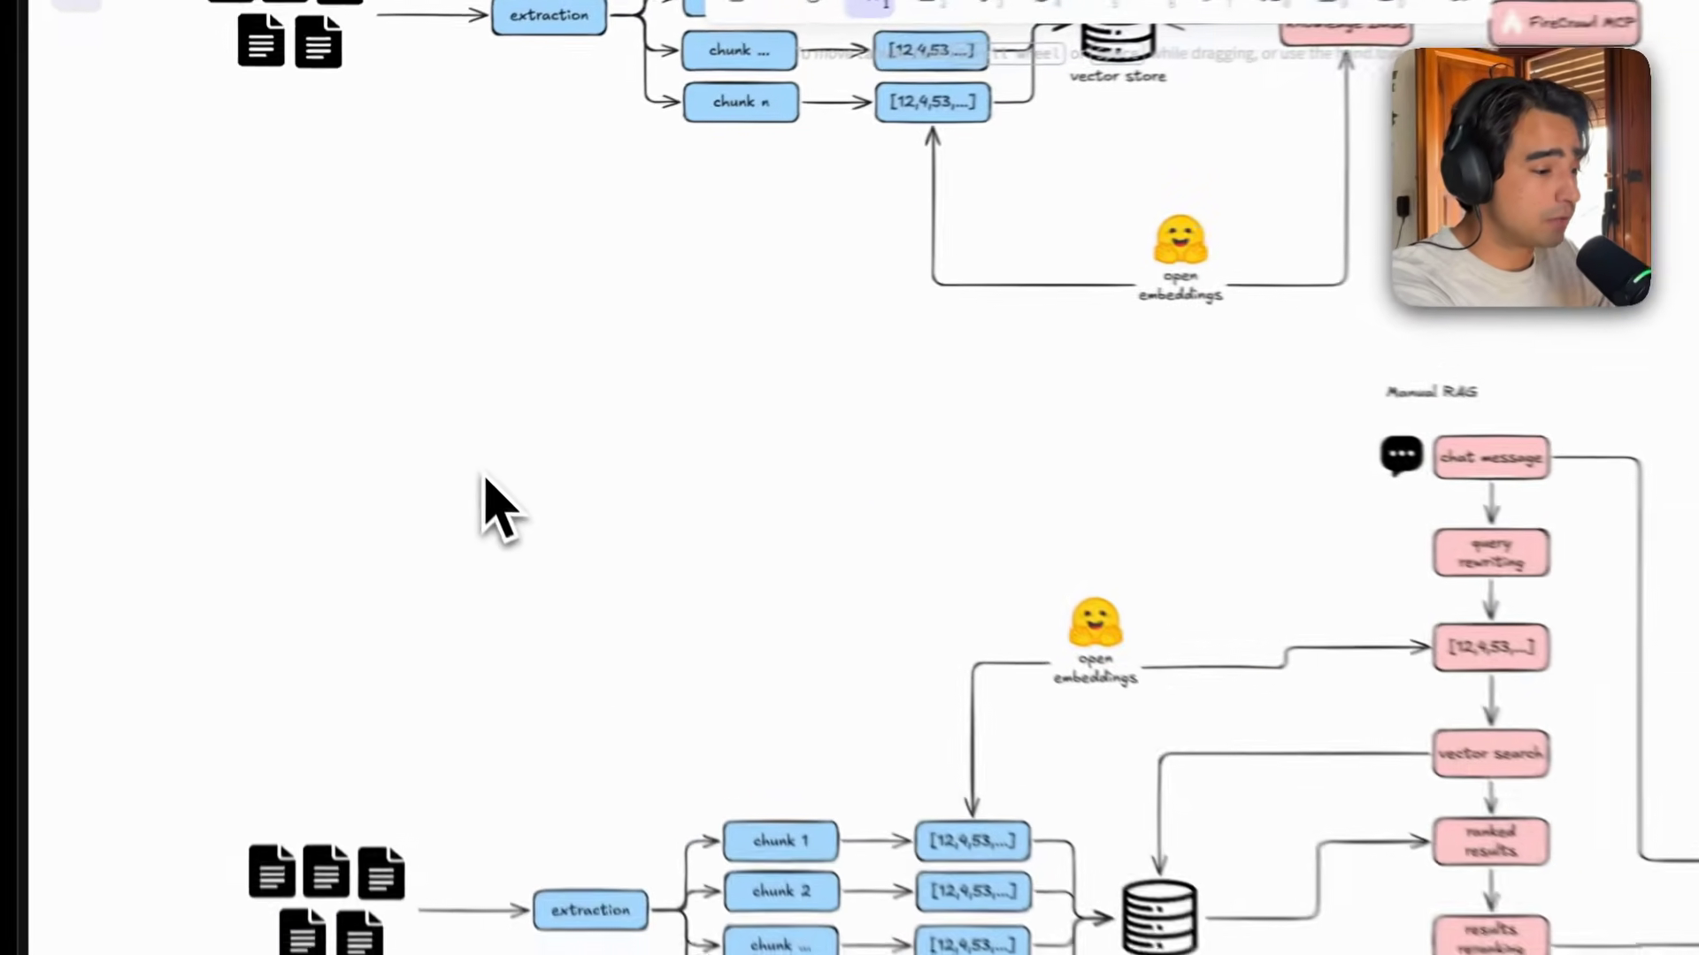
pyautogui.press('2')
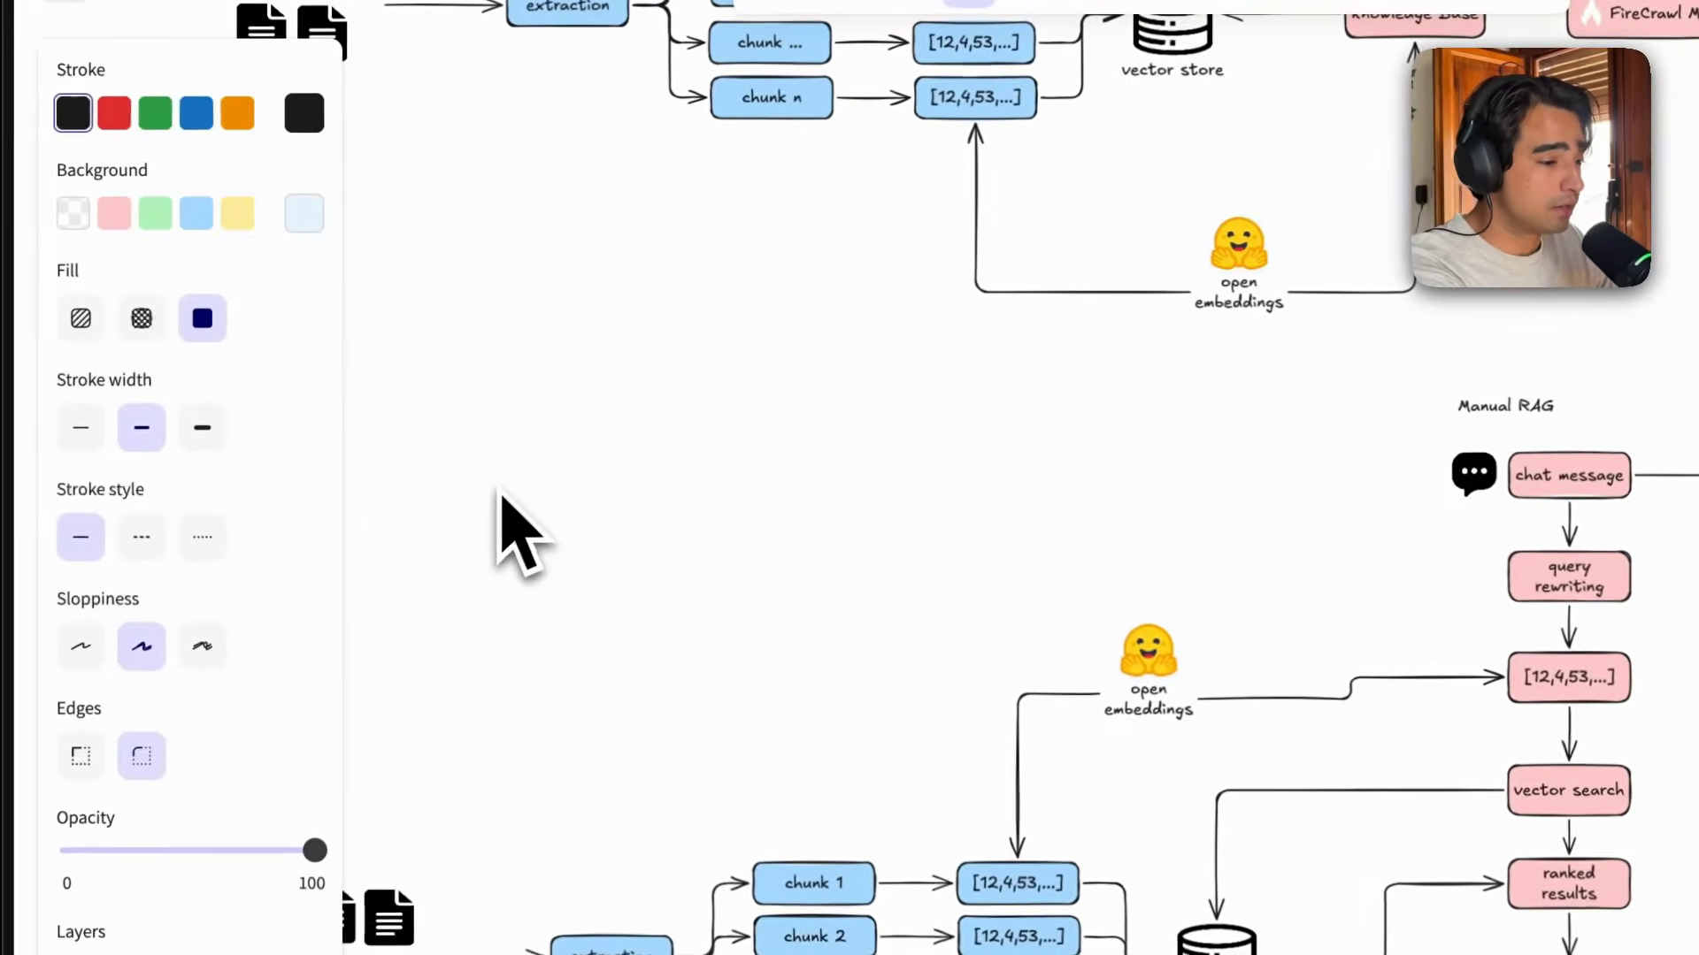
pyautogui.click(73, 215)
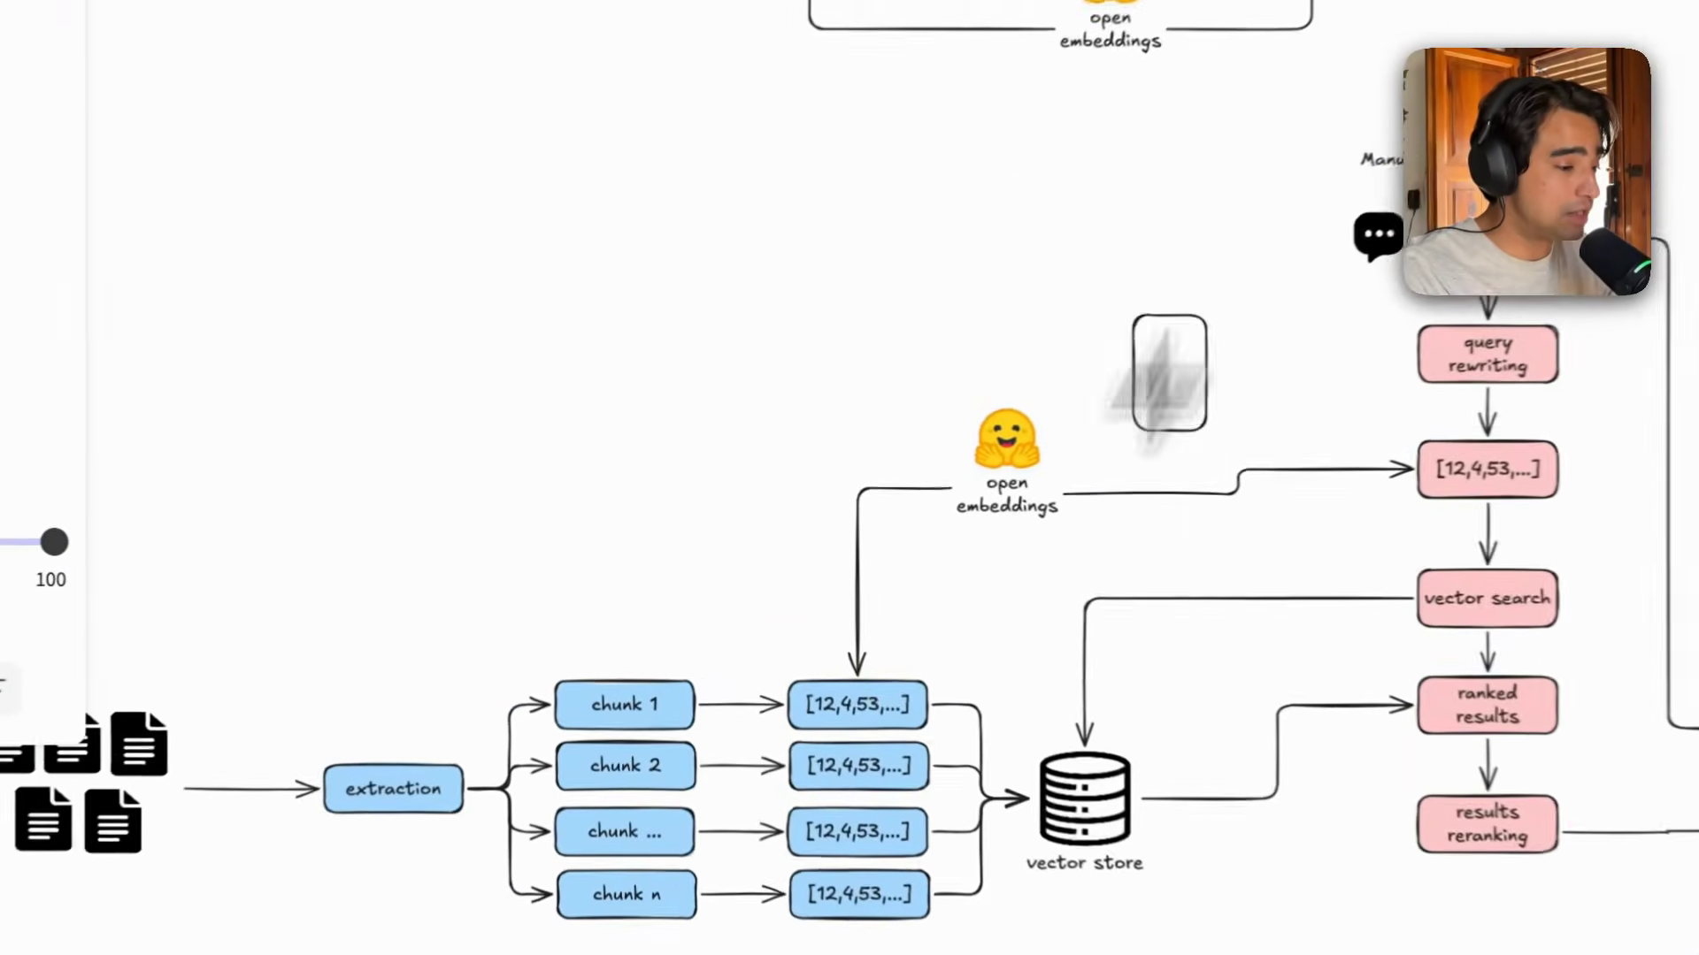
pyautogui.moveTo(414, 419); pyautogui.dragTo(961, 792)
pyautogui.moveTo(245, 954); pyautogui.dragTo(0, 954)
# Add the text label "ingestion" inside the top-left corner of the new frame.
pyautogui.hscroll(-3, 849, 549)
pyautogui.scroll(-1, 849, 549)
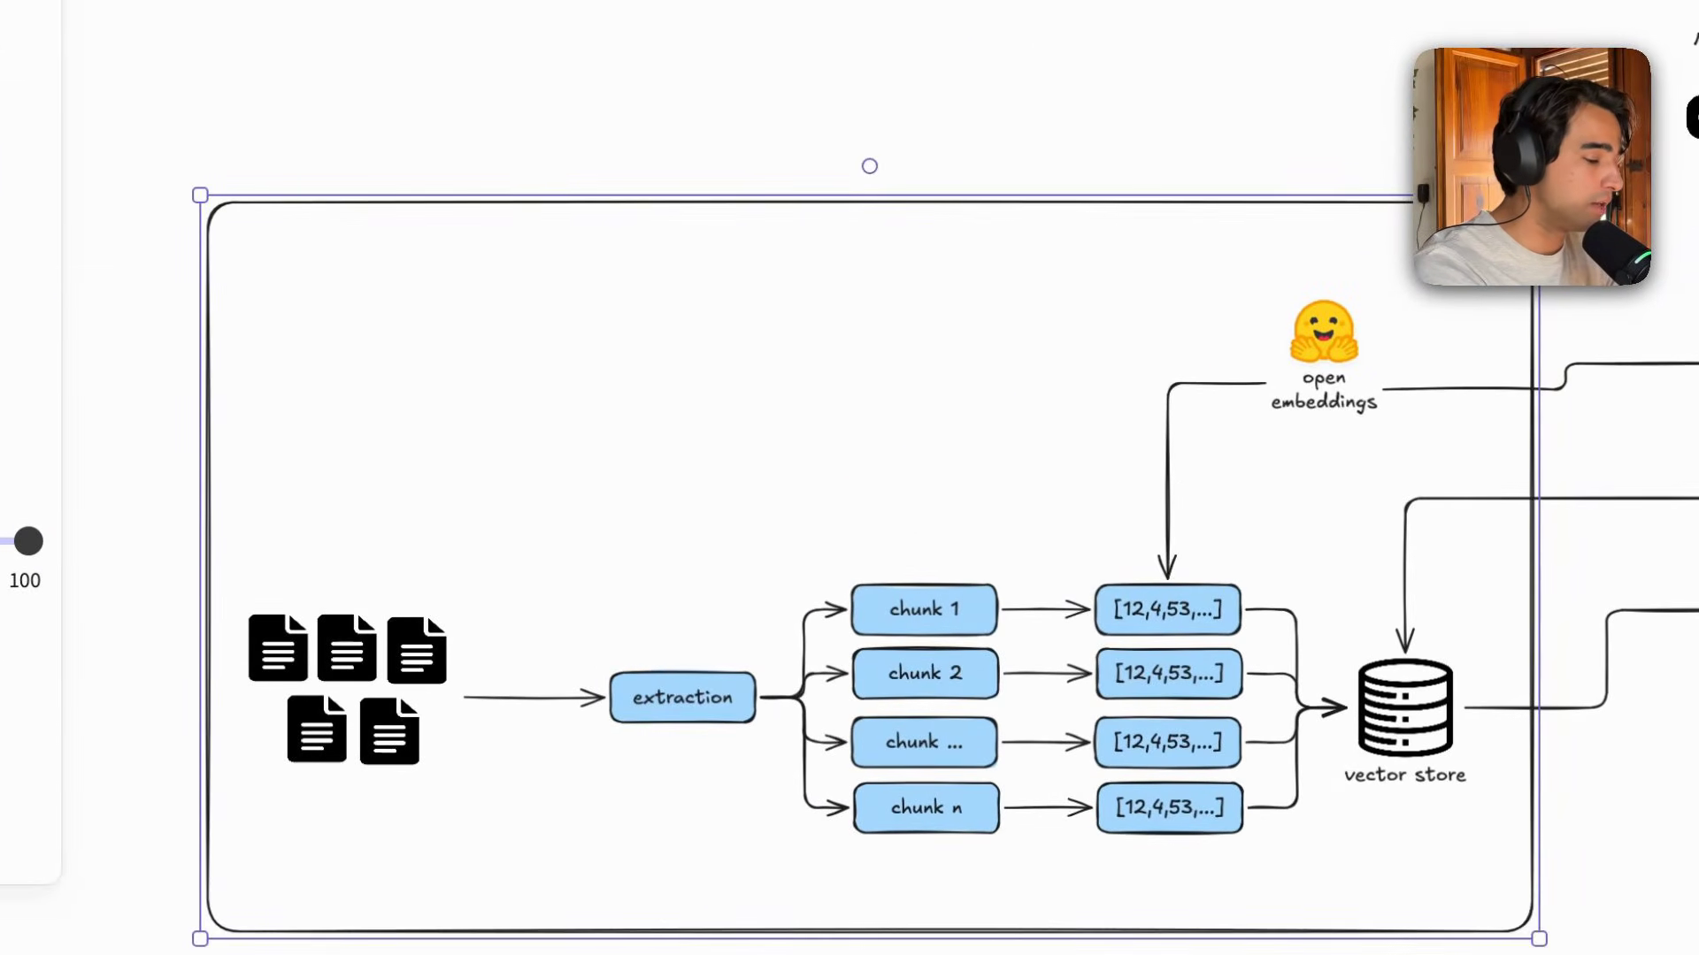
pyautogui.press('t')
pyautogui.click(251, 255)
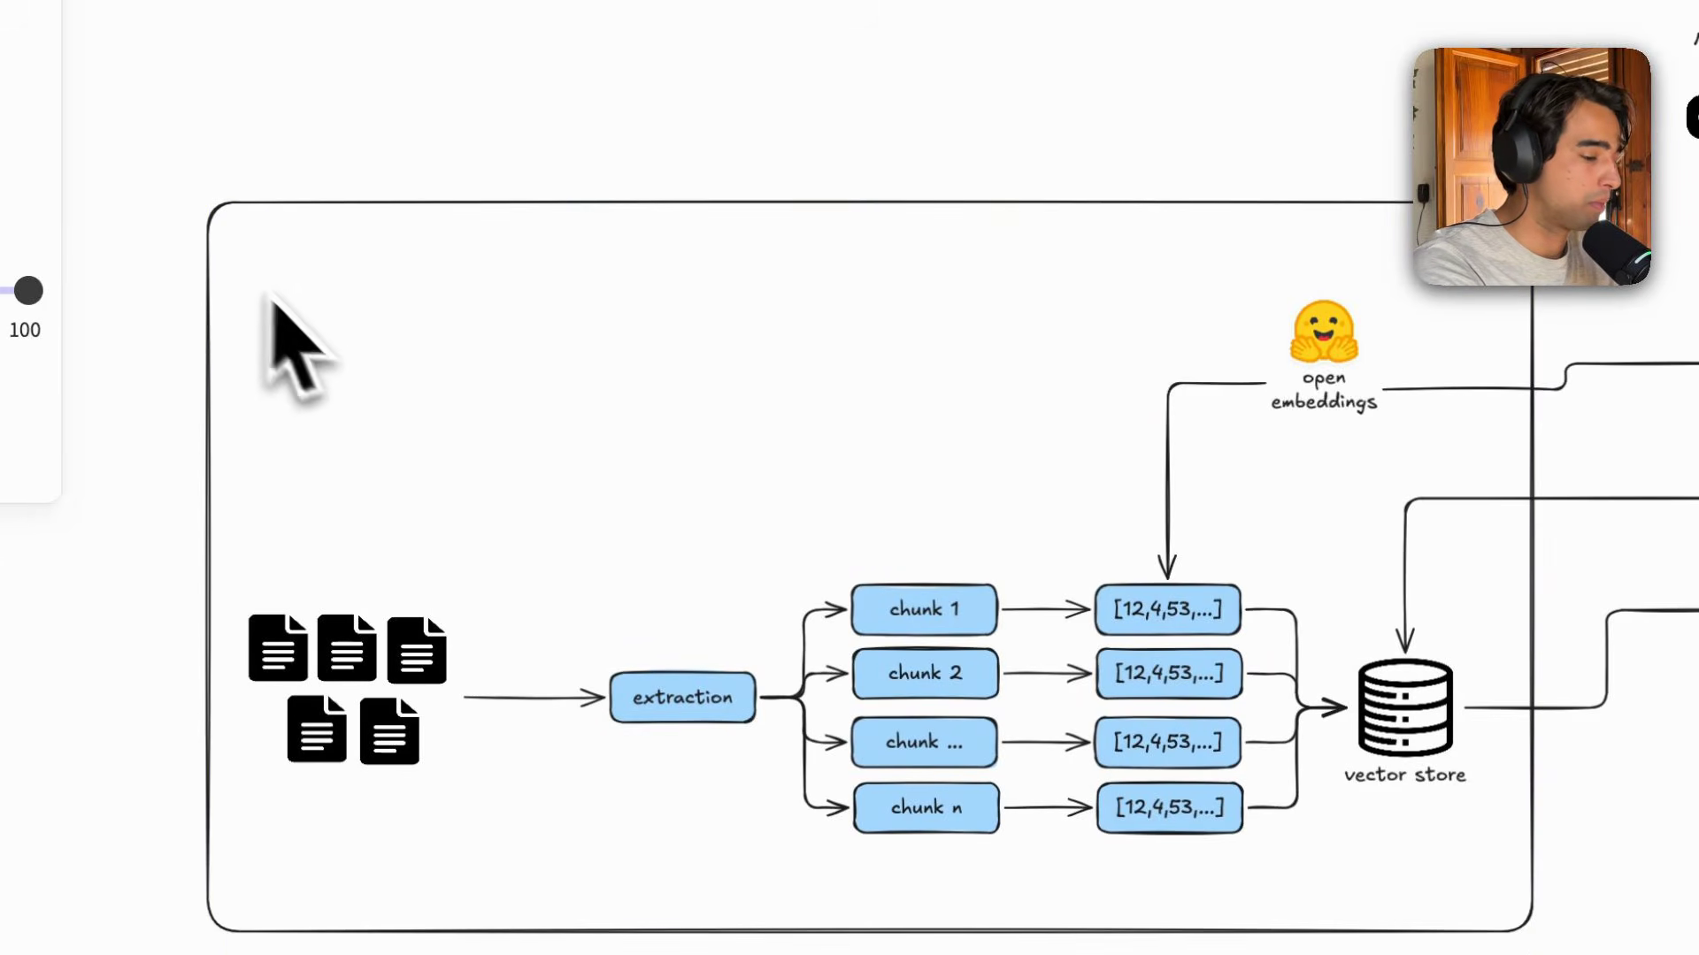
pyautogui.write('ingestion')
pyautogui.click(529, 391)
# Draw a second rectangle frame around the retrieval part of the Manual RAG diagram, from chat message to the open LLM.
pyautogui.hscroll(2, 529, 391)
pyautogui.scroll(-1, 529, 391)
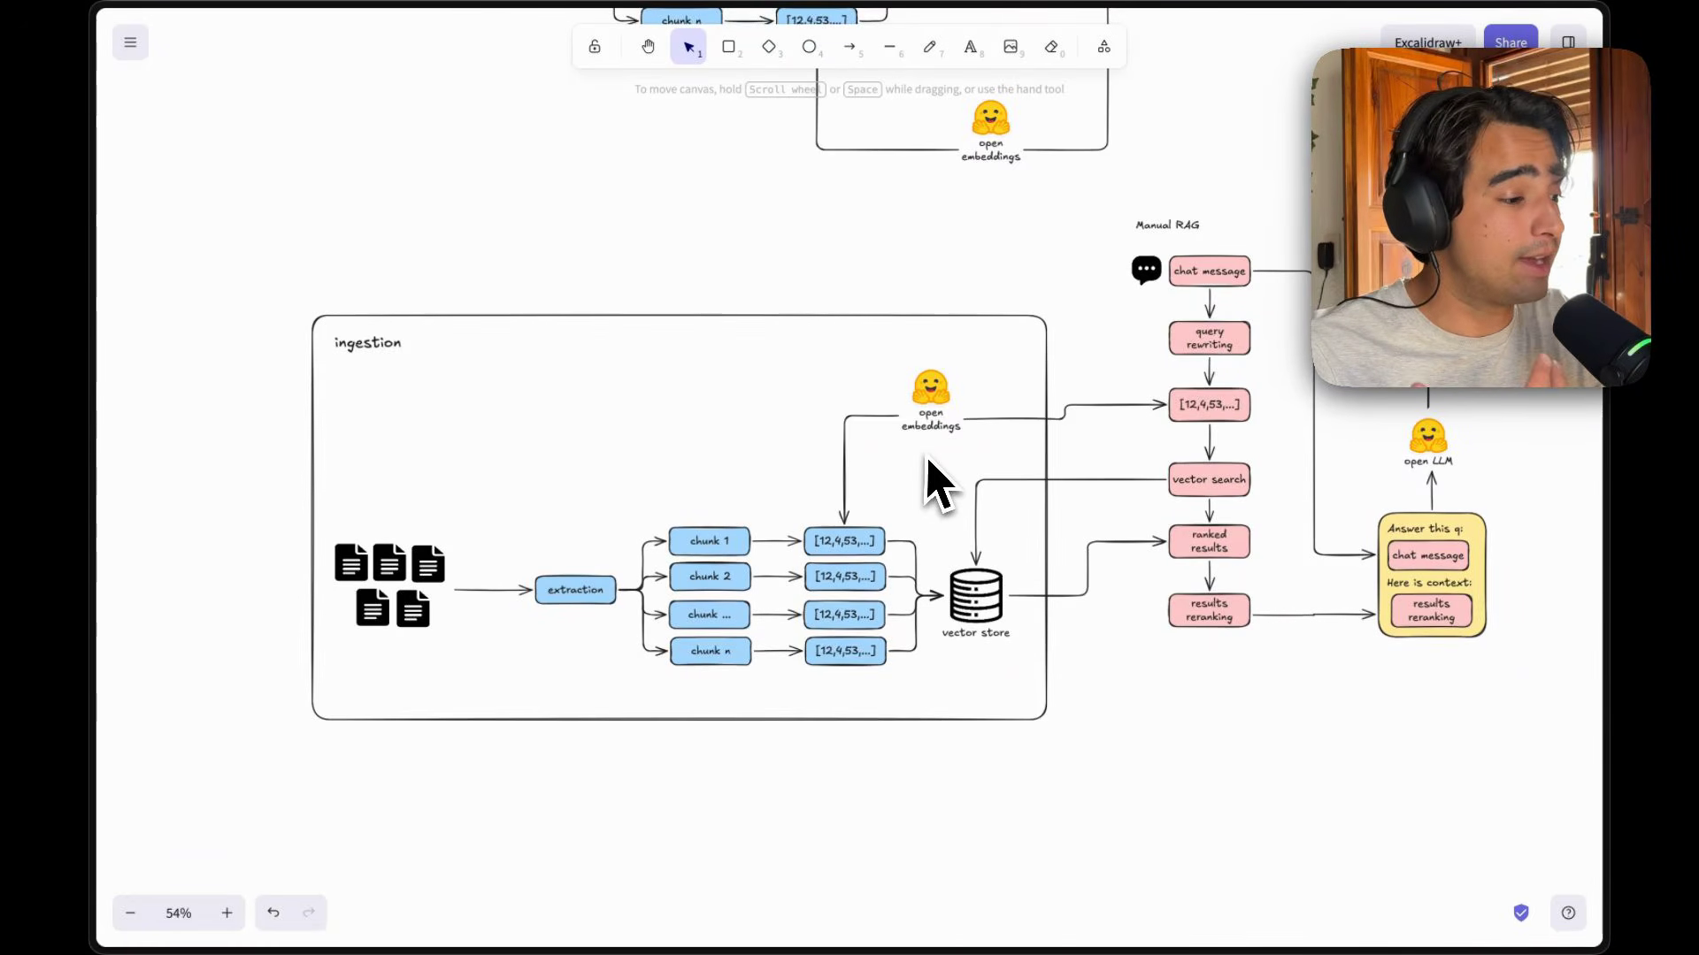
pyautogui.hscroll(5, 929, 482)
pyautogui.scroll(2, 929, 483)
pyautogui.press('r')
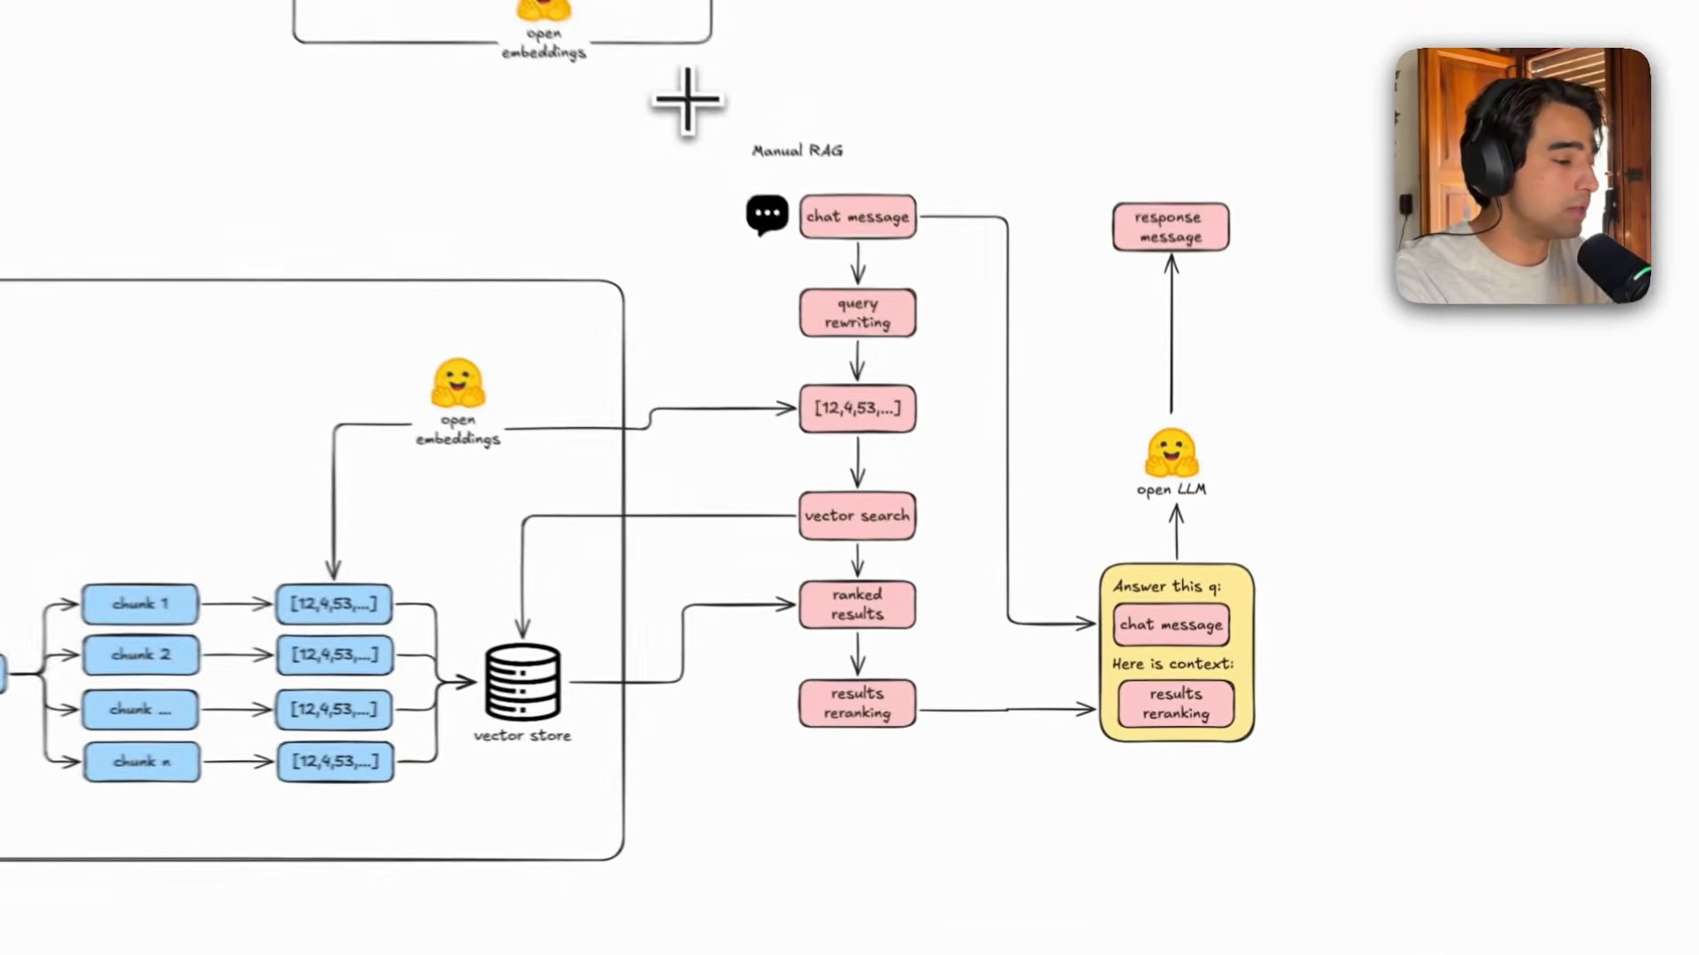
pyautogui.moveTo(851, 296); pyautogui.dragTo(1367, 860)
# Add the text label "retrieval" to the second frame.
pyautogui.press('t')
pyautogui.click(1192, 91)
pyautogui.write('retrieval')
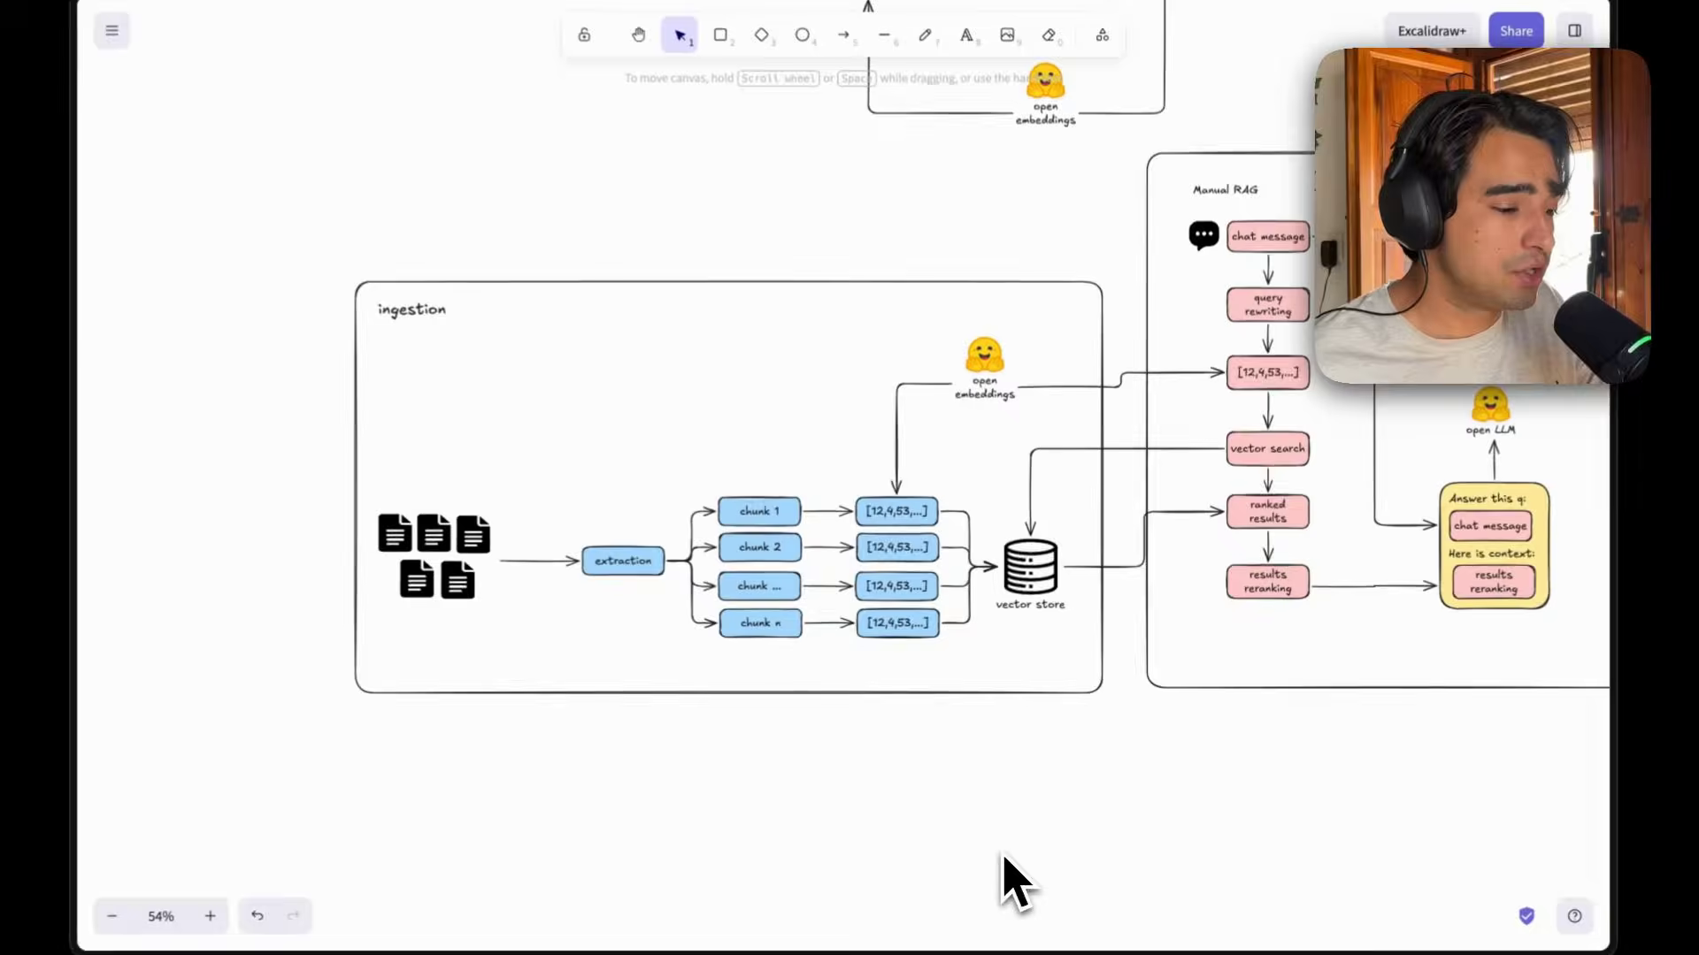
pyautogui.scroll(5, 767, 694)
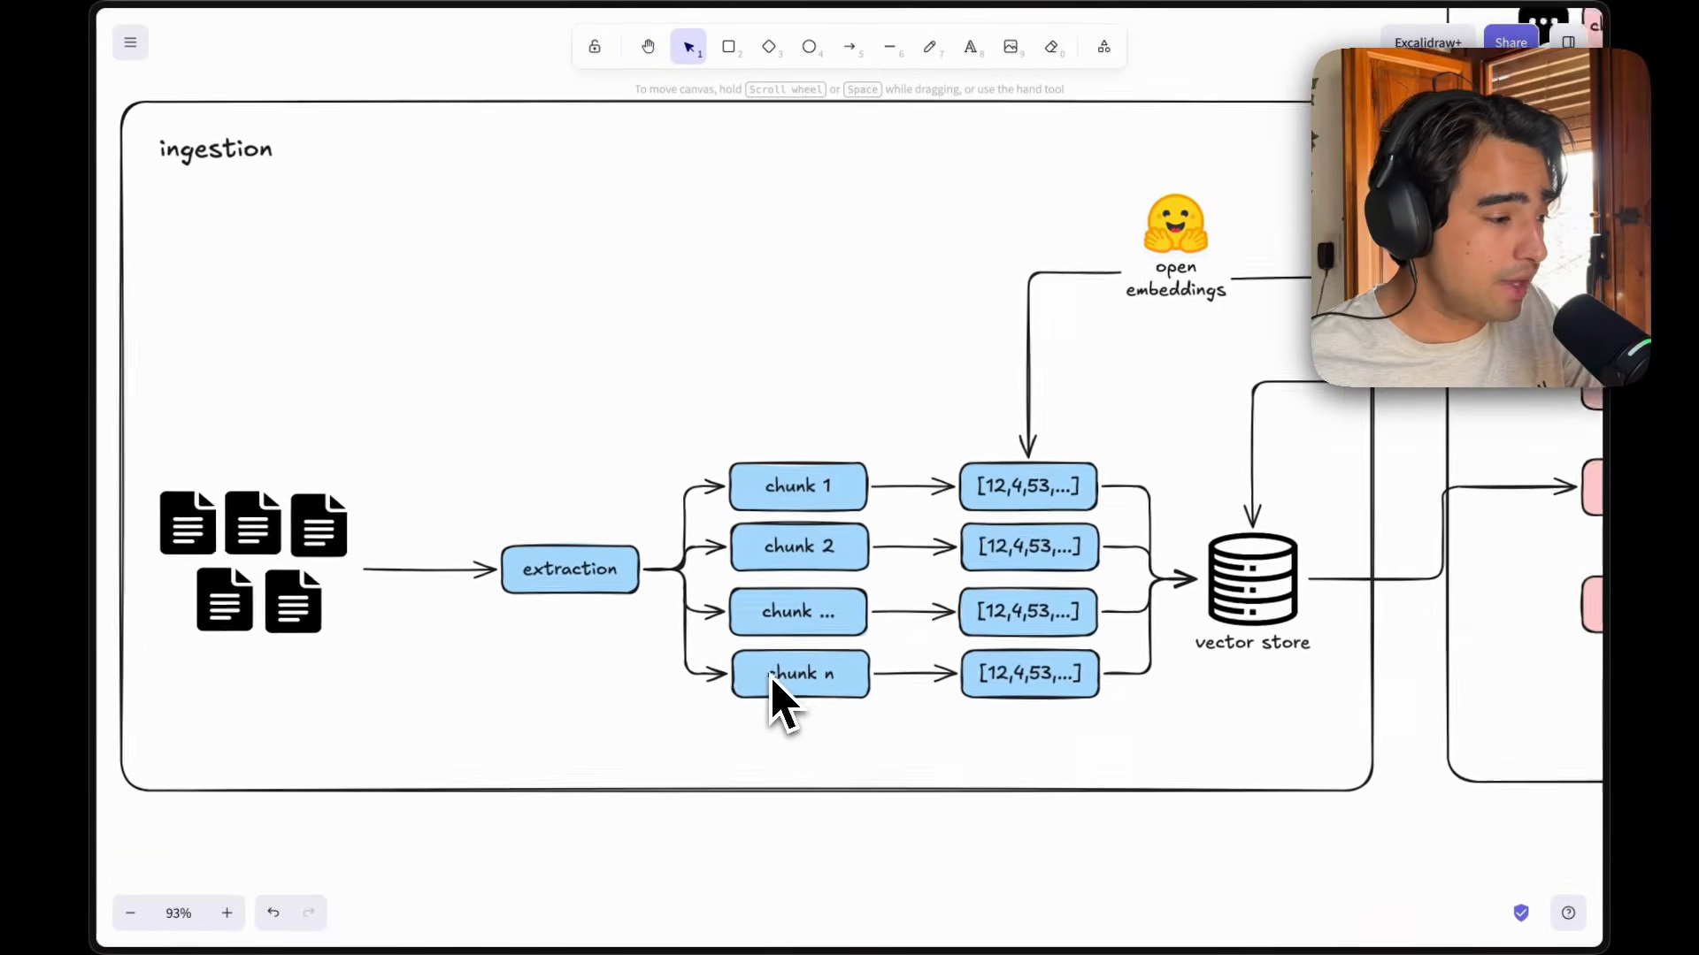
pyautogui.scroll(2, 771, 685)
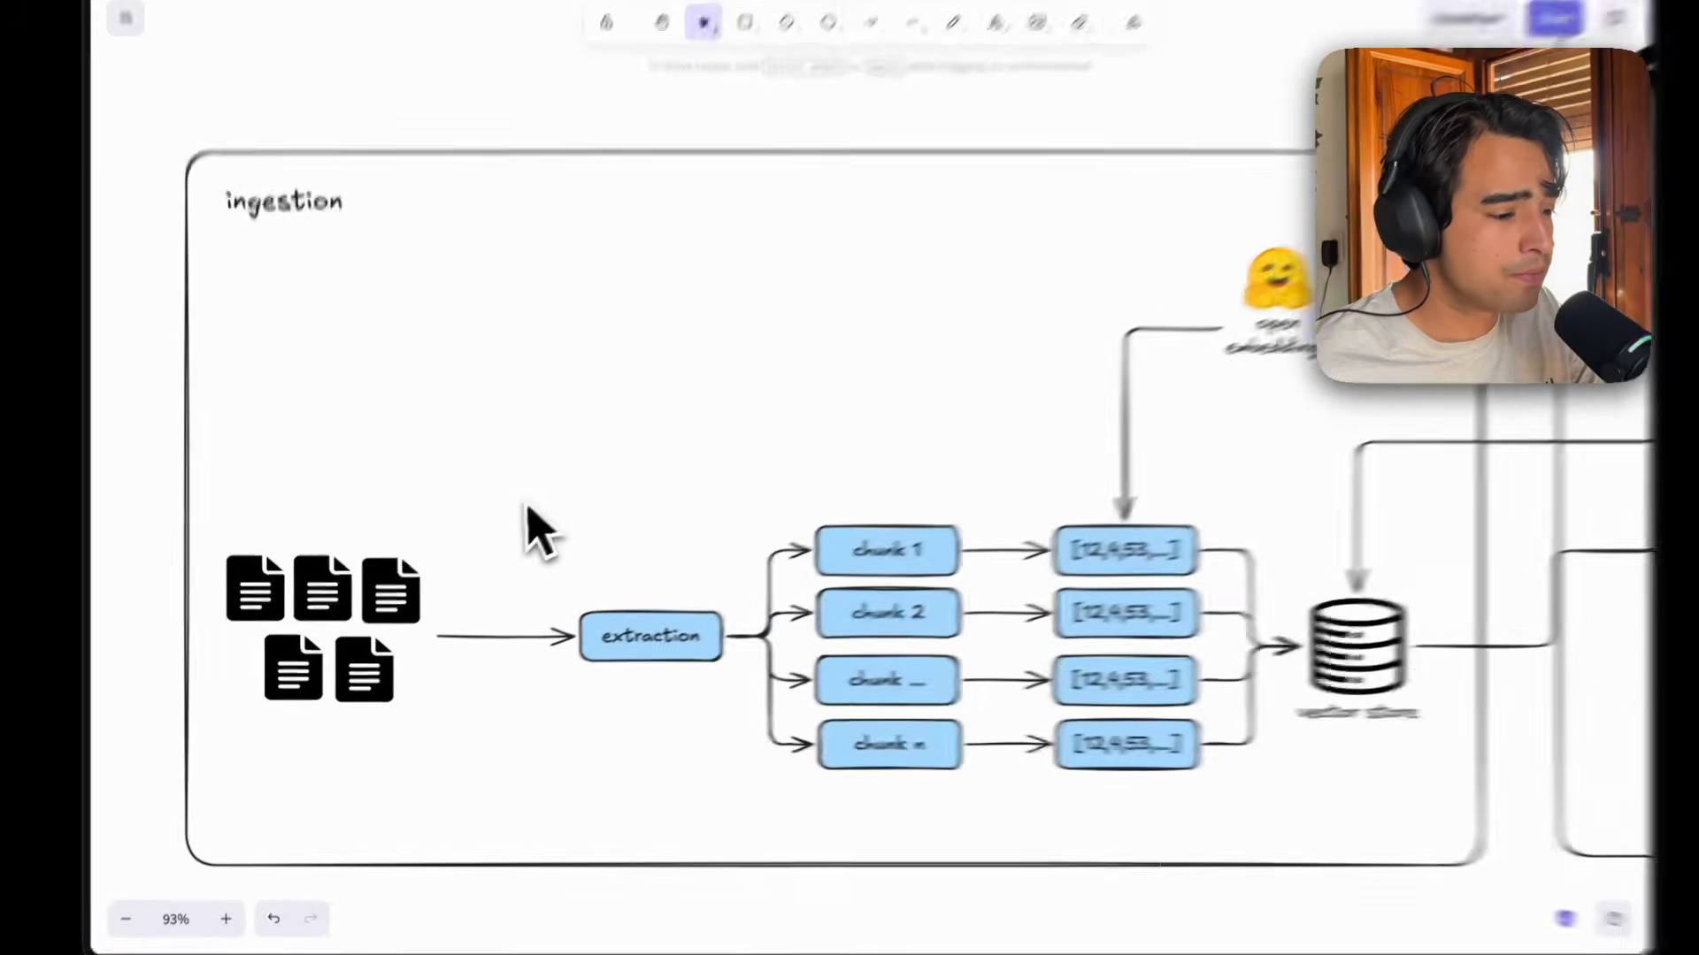
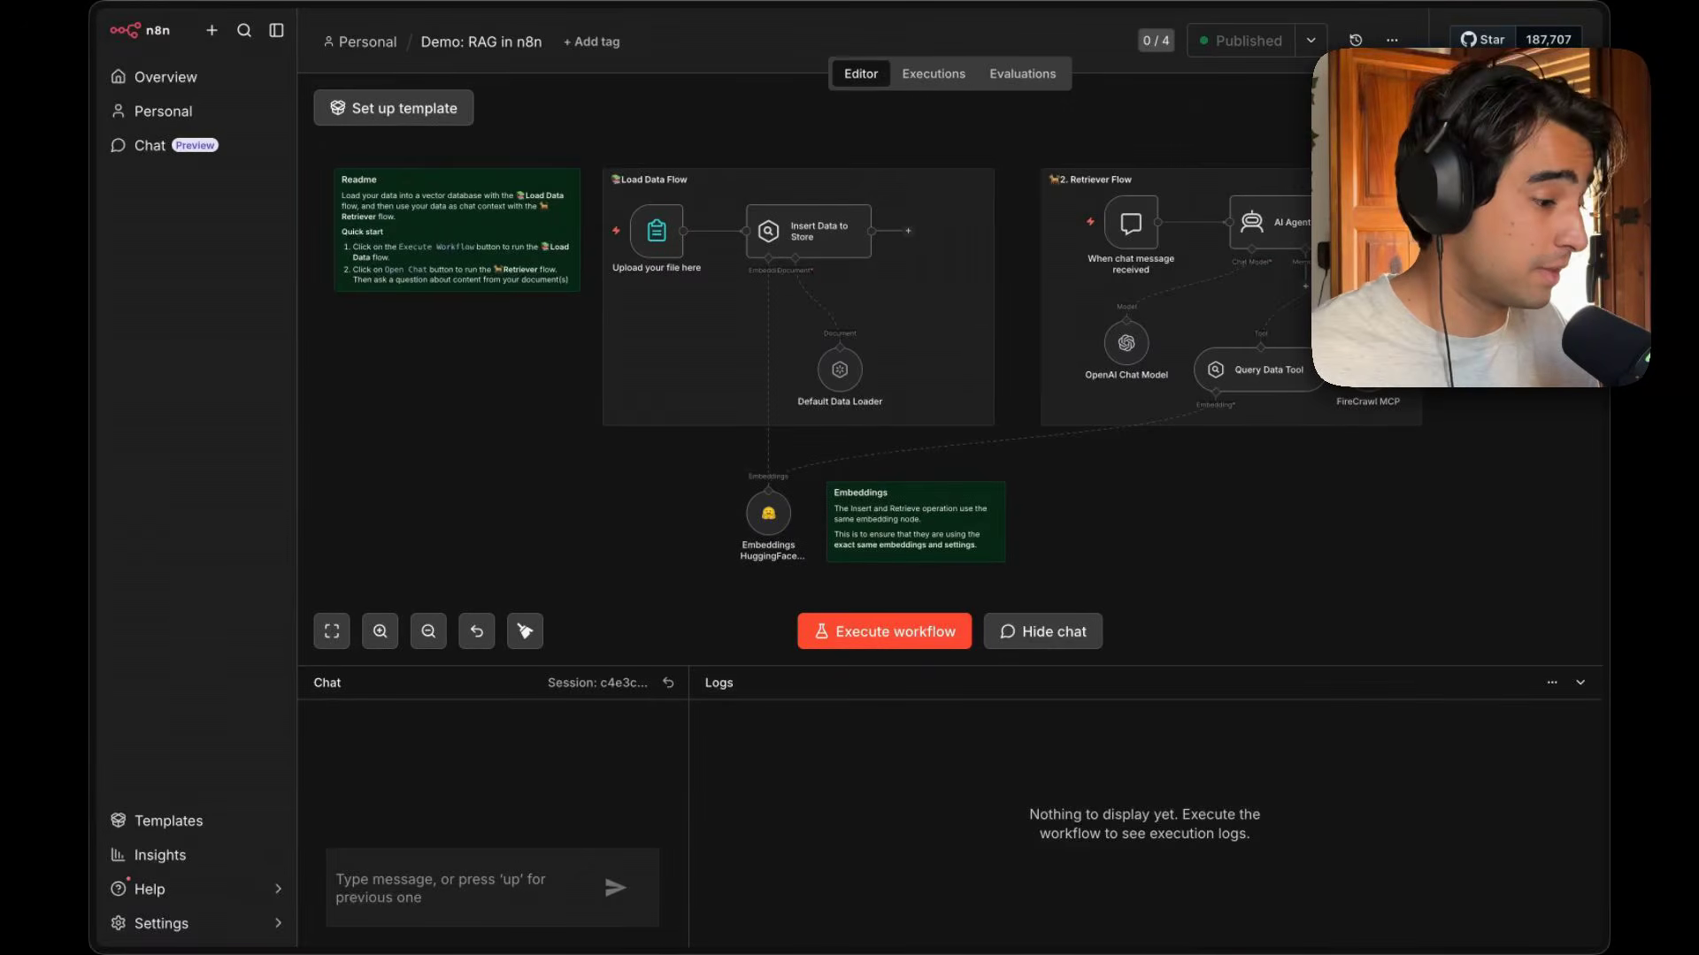
# Open the workflow templates library from the overview and search it for rag.
pyautogui.click(206, 89)
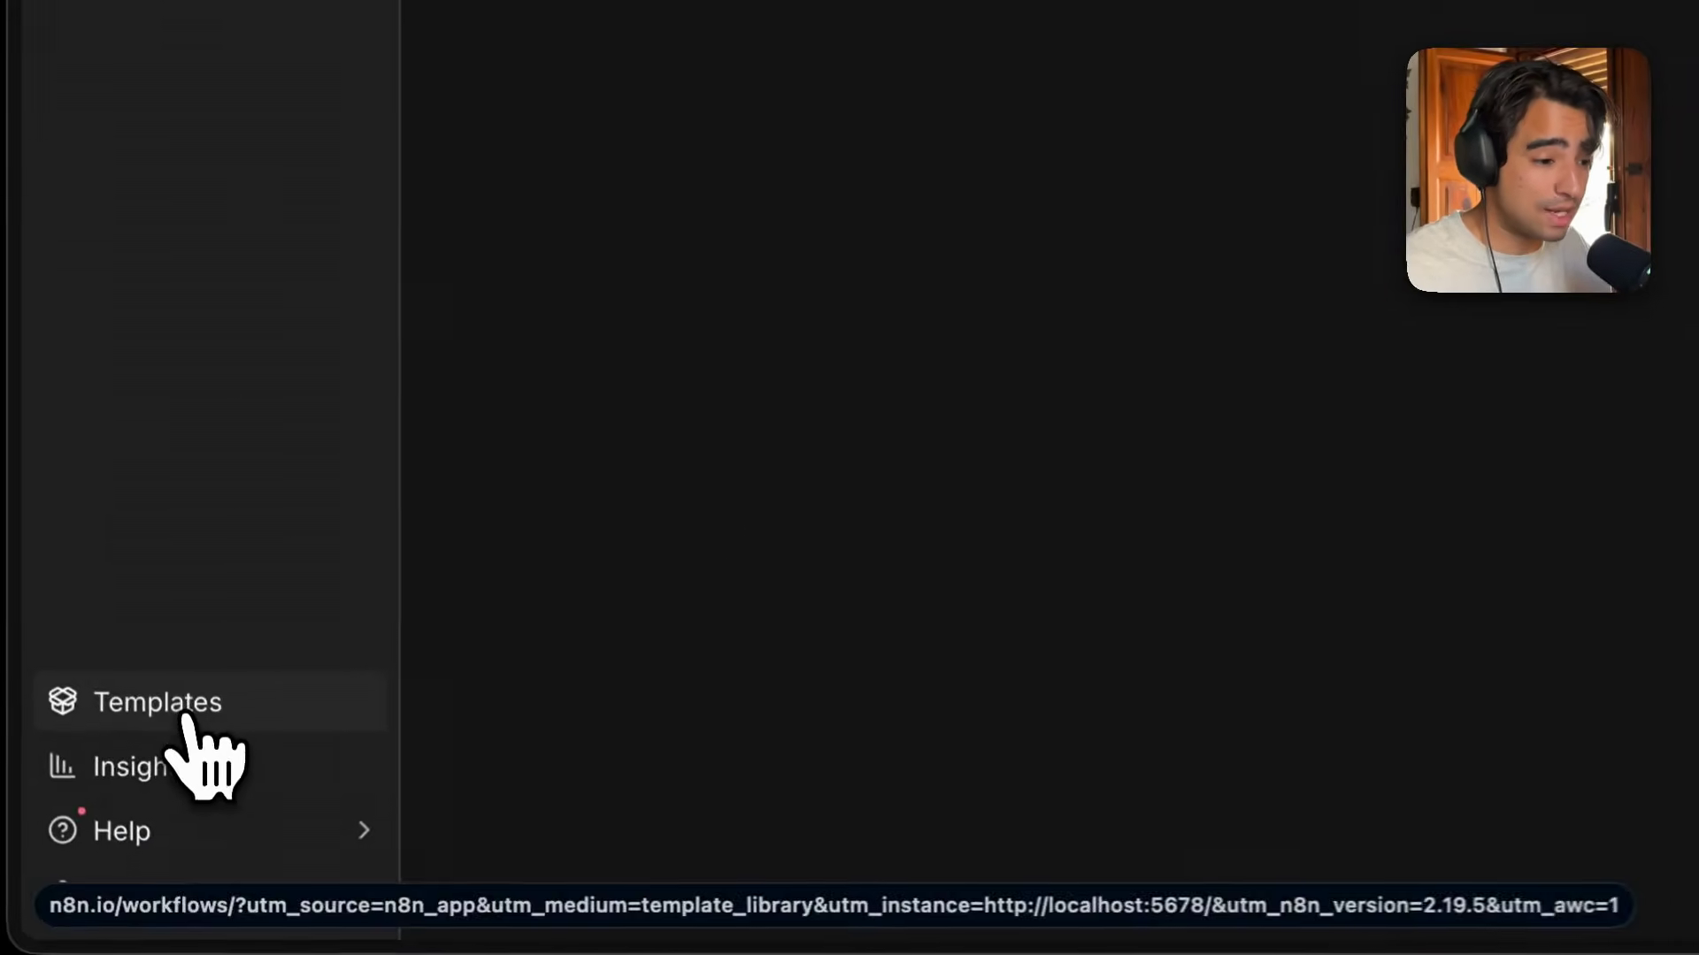
pyautogui.click(187, 716)
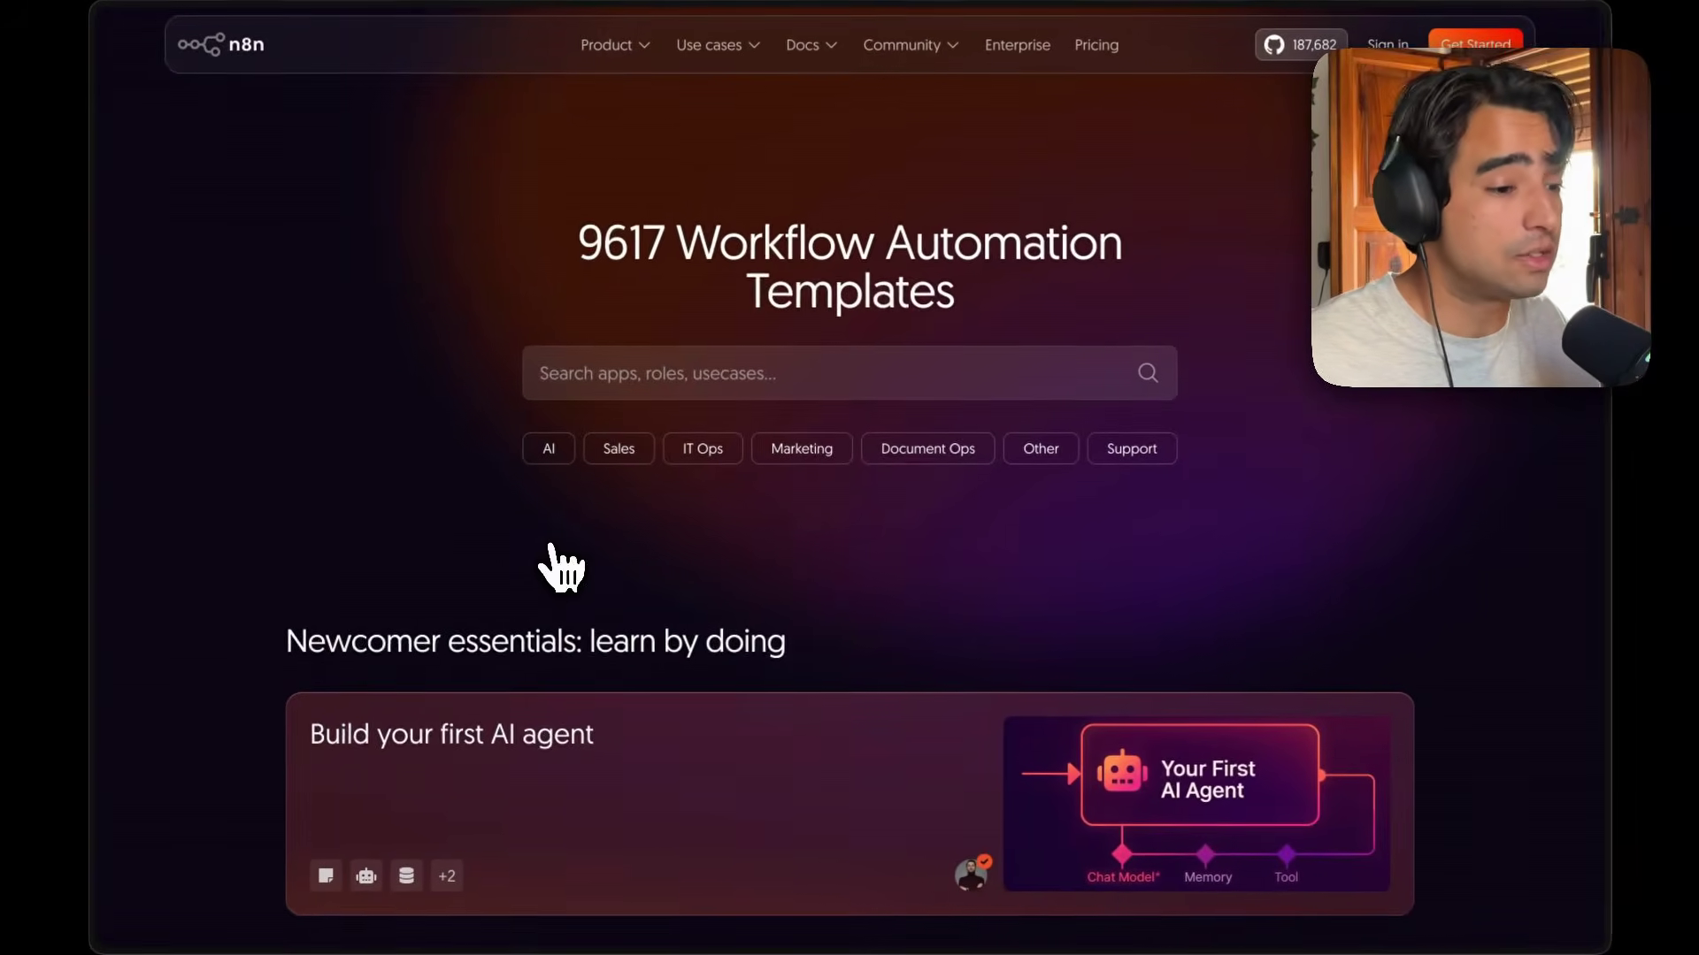
pyautogui.click(652, 372)
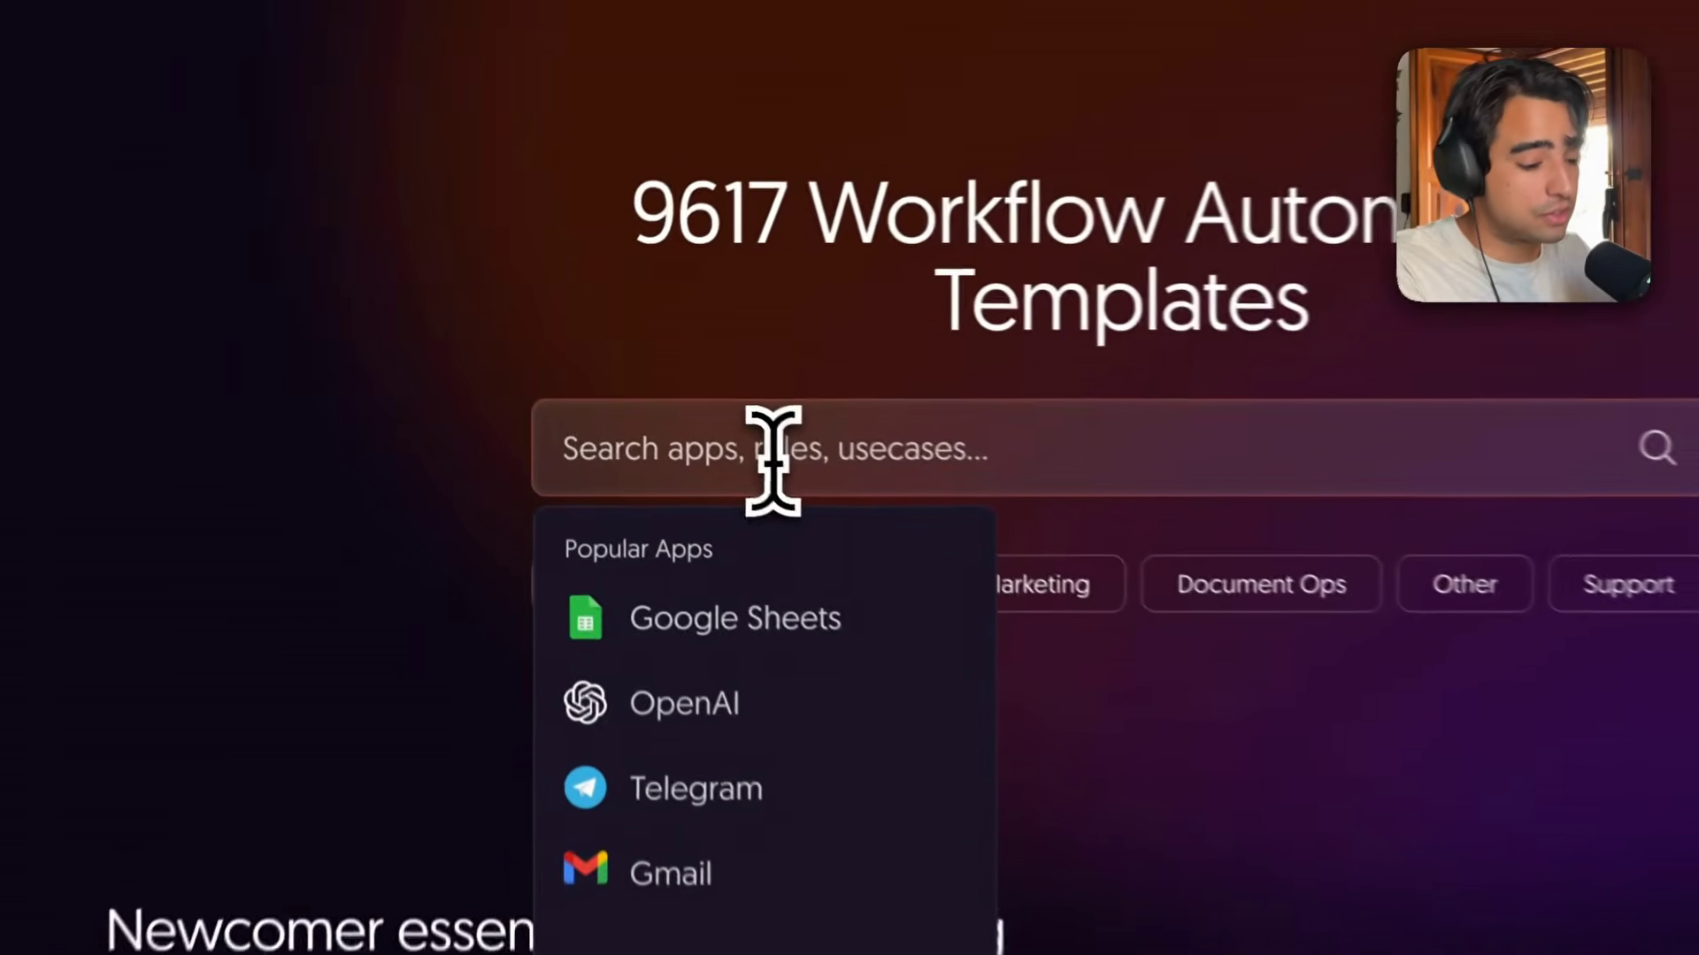
pyautogui.write('rag')
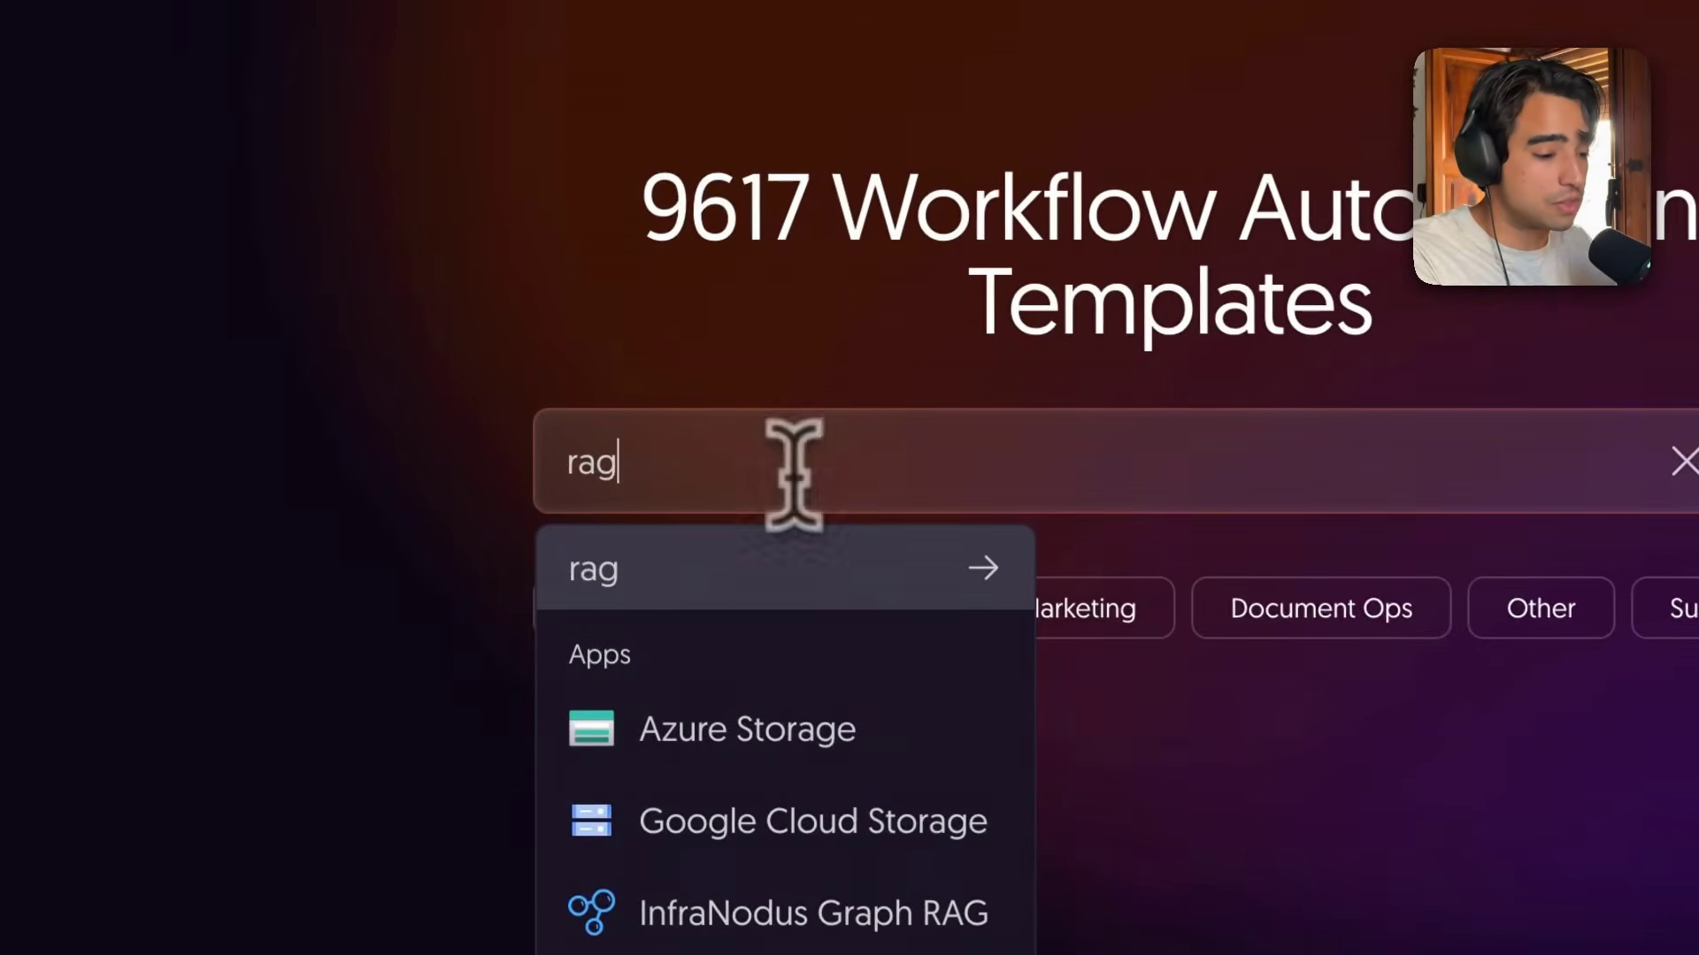
pyautogui.press('Return')
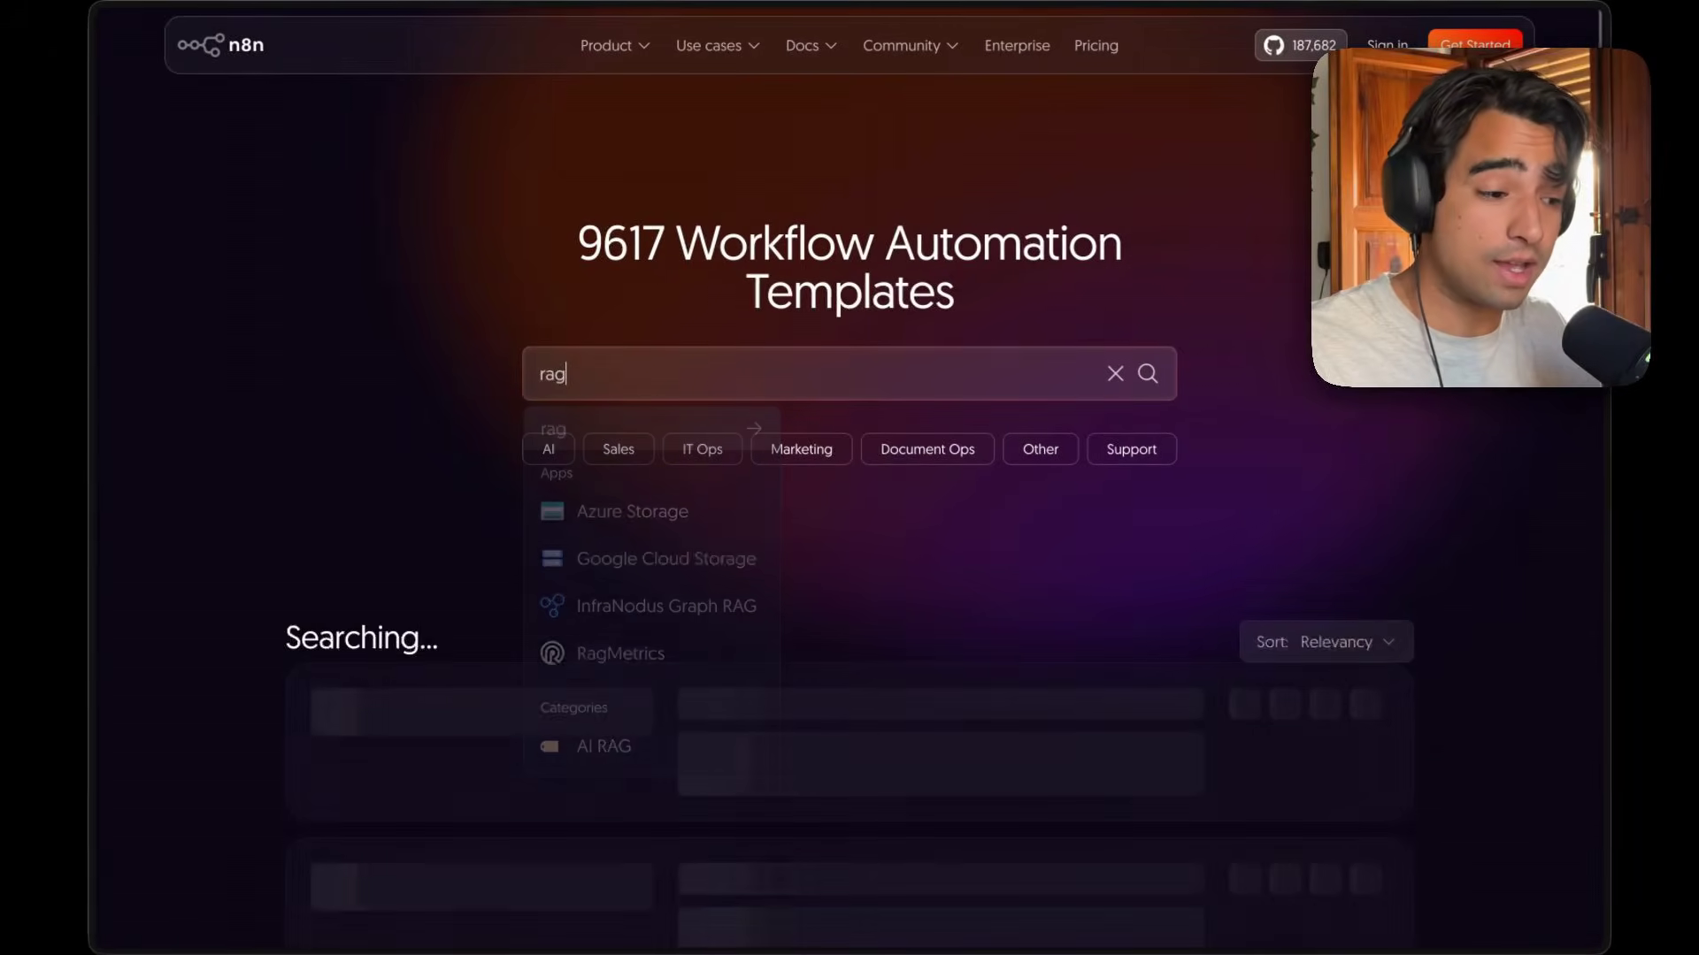
# Scroll the search results and open the AI-powered WhatsApp chatbot with RAG template.
pyautogui.scroll(-5, 669, 407)
pyautogui.scroll(-5, 664, 402)
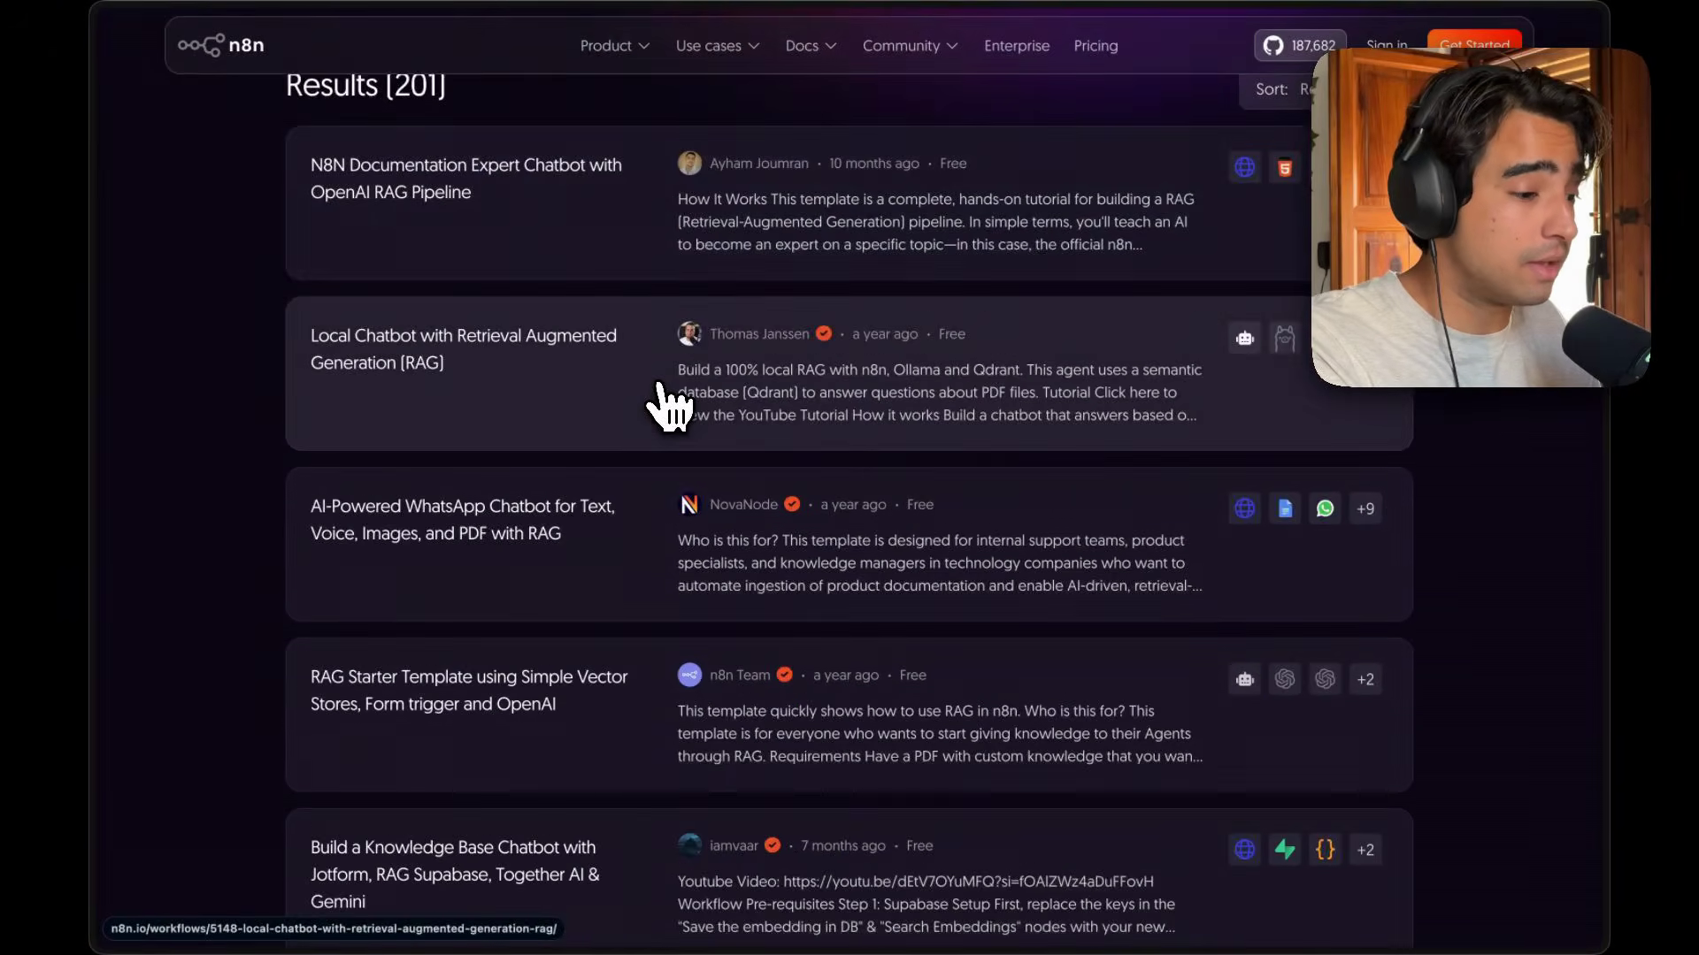
pyautogui.scroll(1, 670, 403)
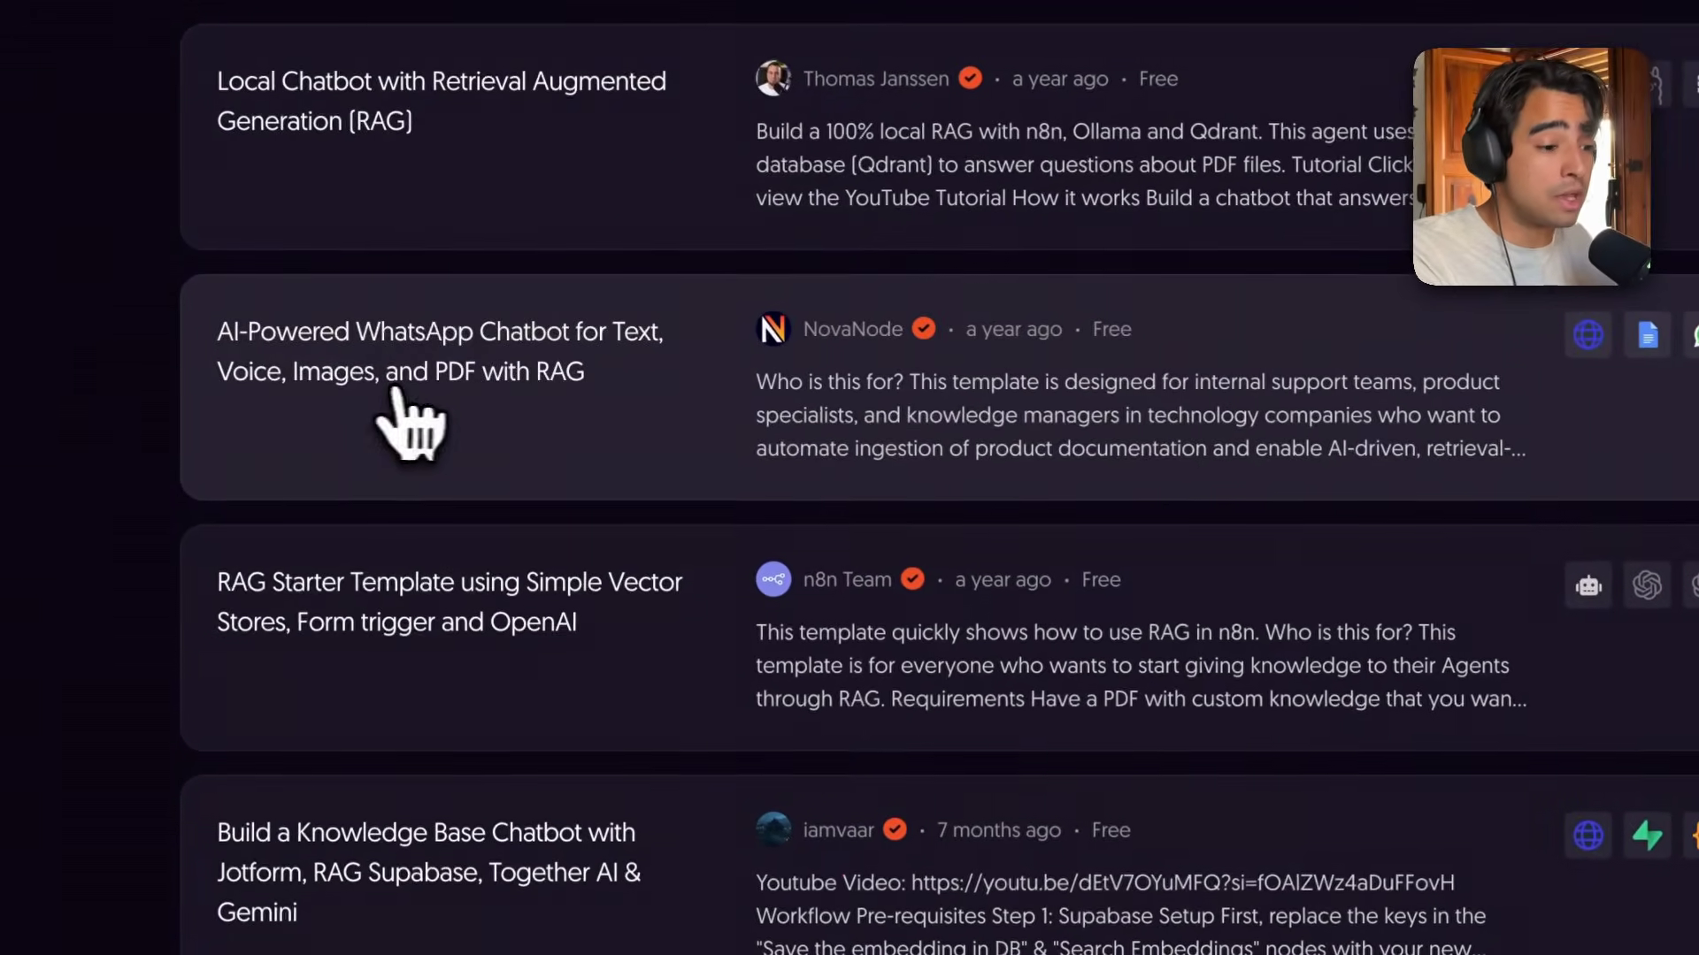
pyautogui.click(619, 409)
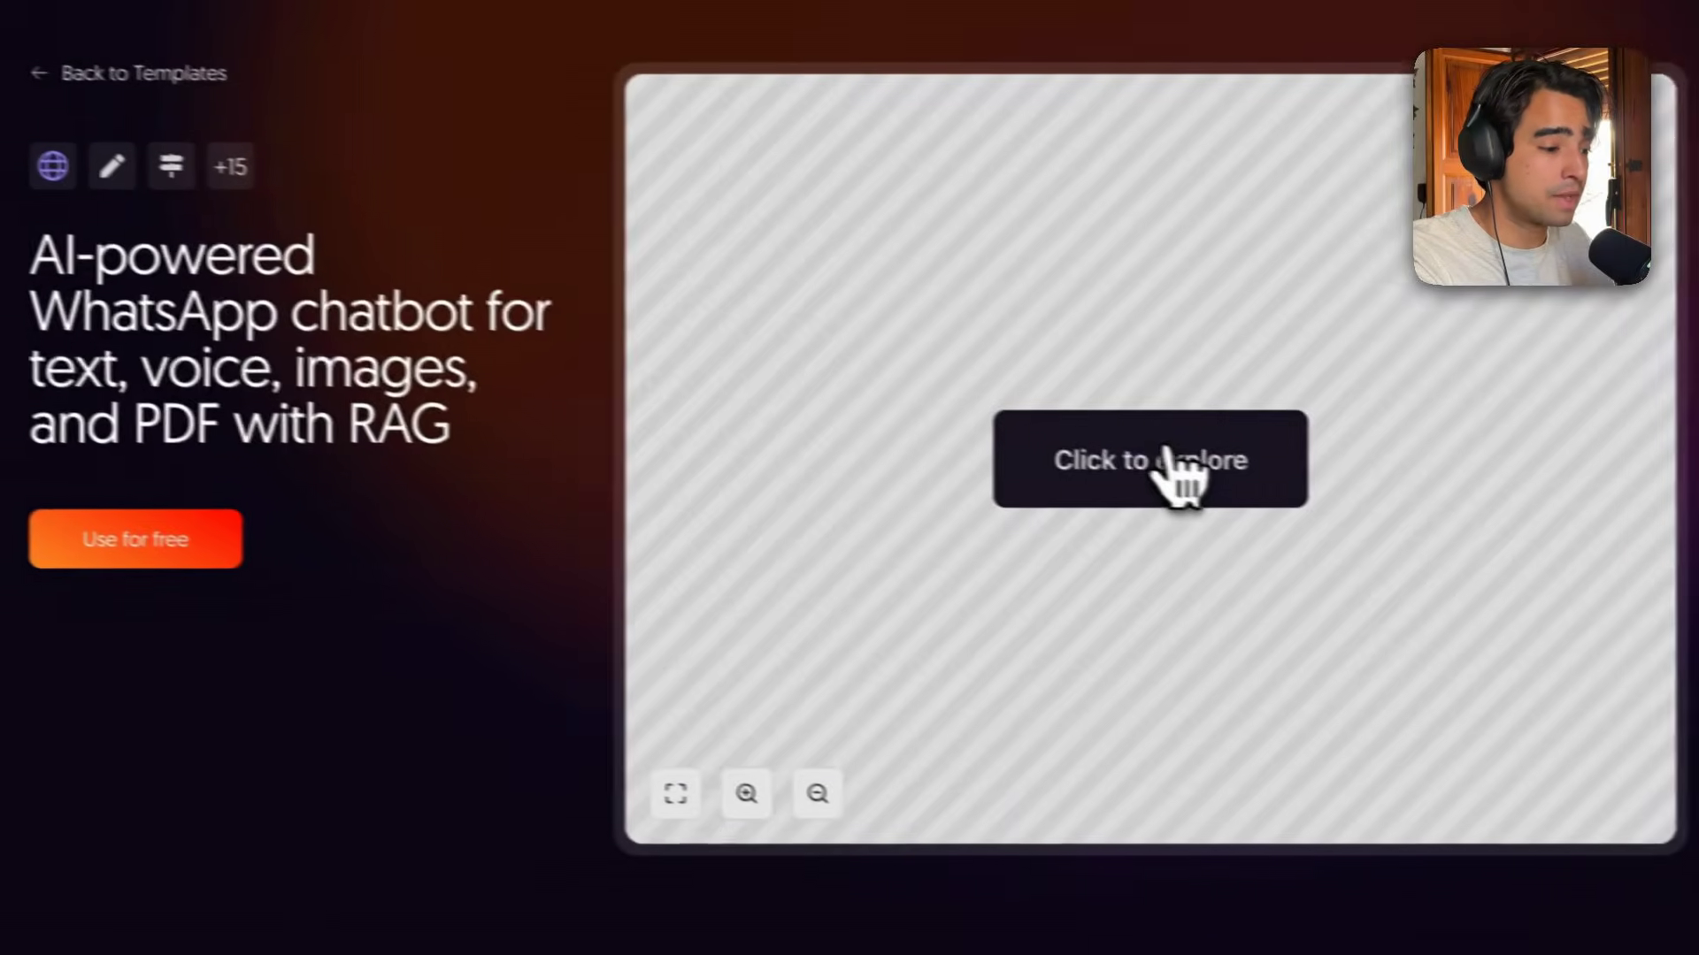
# Explore the template's workflow preview, zooming in on its nodes.
pyautogui.click(1177, 465)
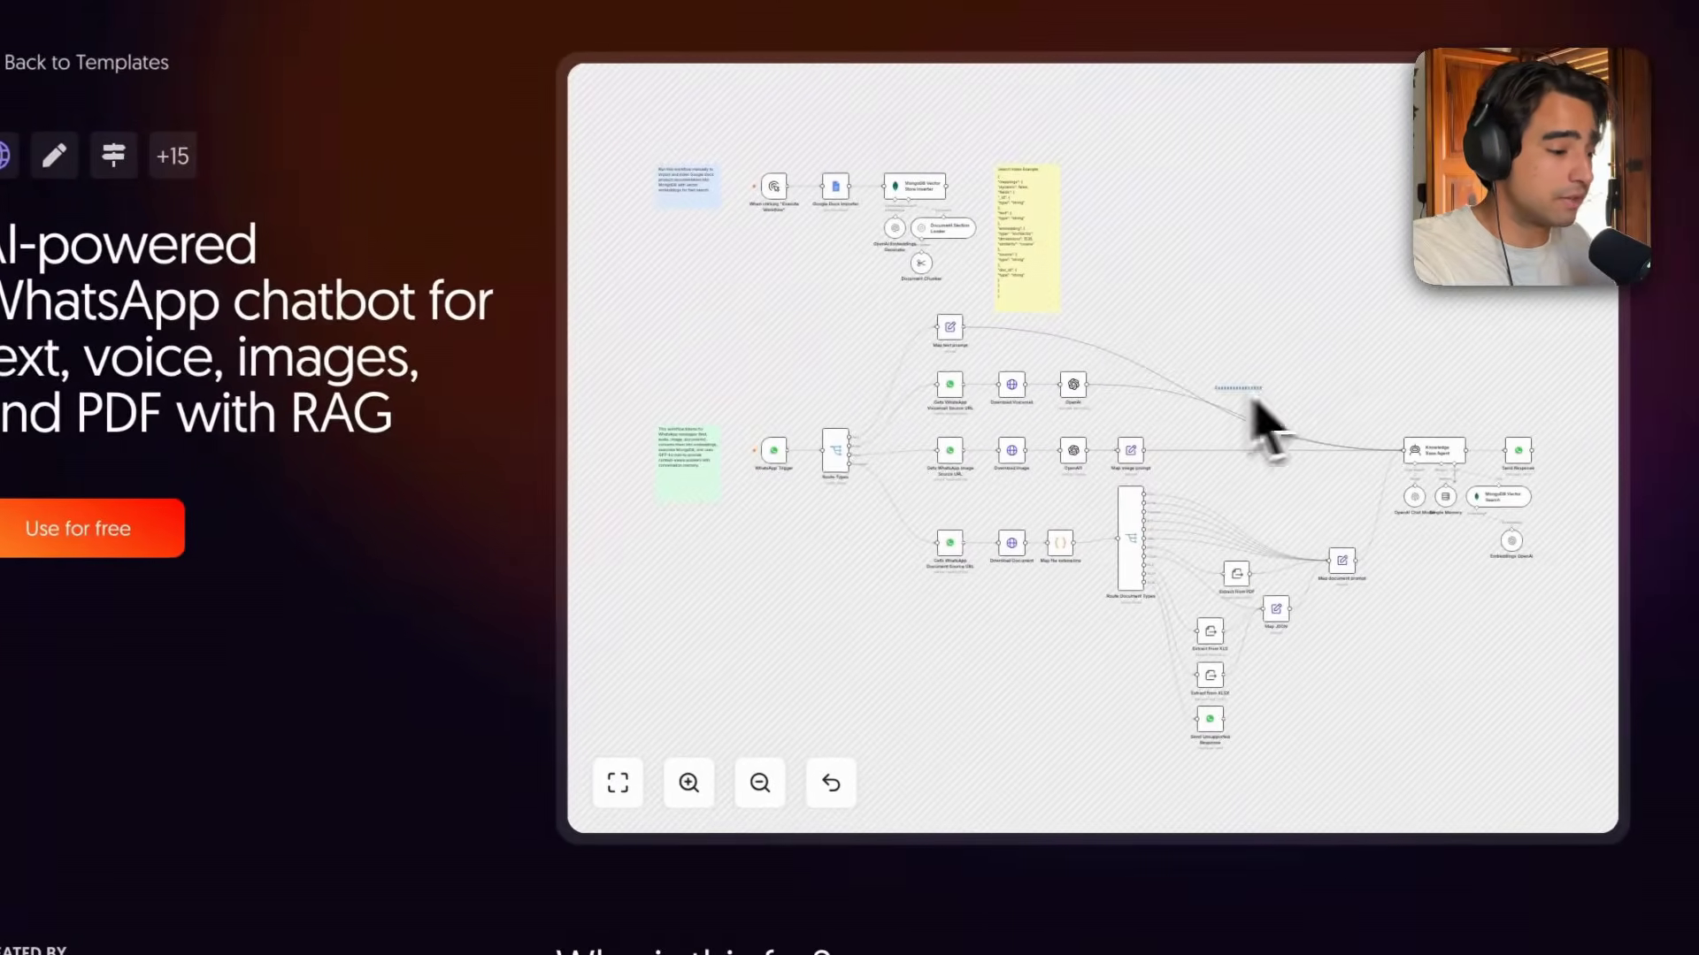
pyautogui.scroll(5, 763, 288)
pyautogui.moveTo(763, 288); pyautogui.dragTo(856, 601)
pyautogui.moveTo(900, 398); pyautogui.dragTo(1003, 467)
pyautogui.scroll(2, 1004, 467)
pyautogui.scroll(-1, 1004, 467)
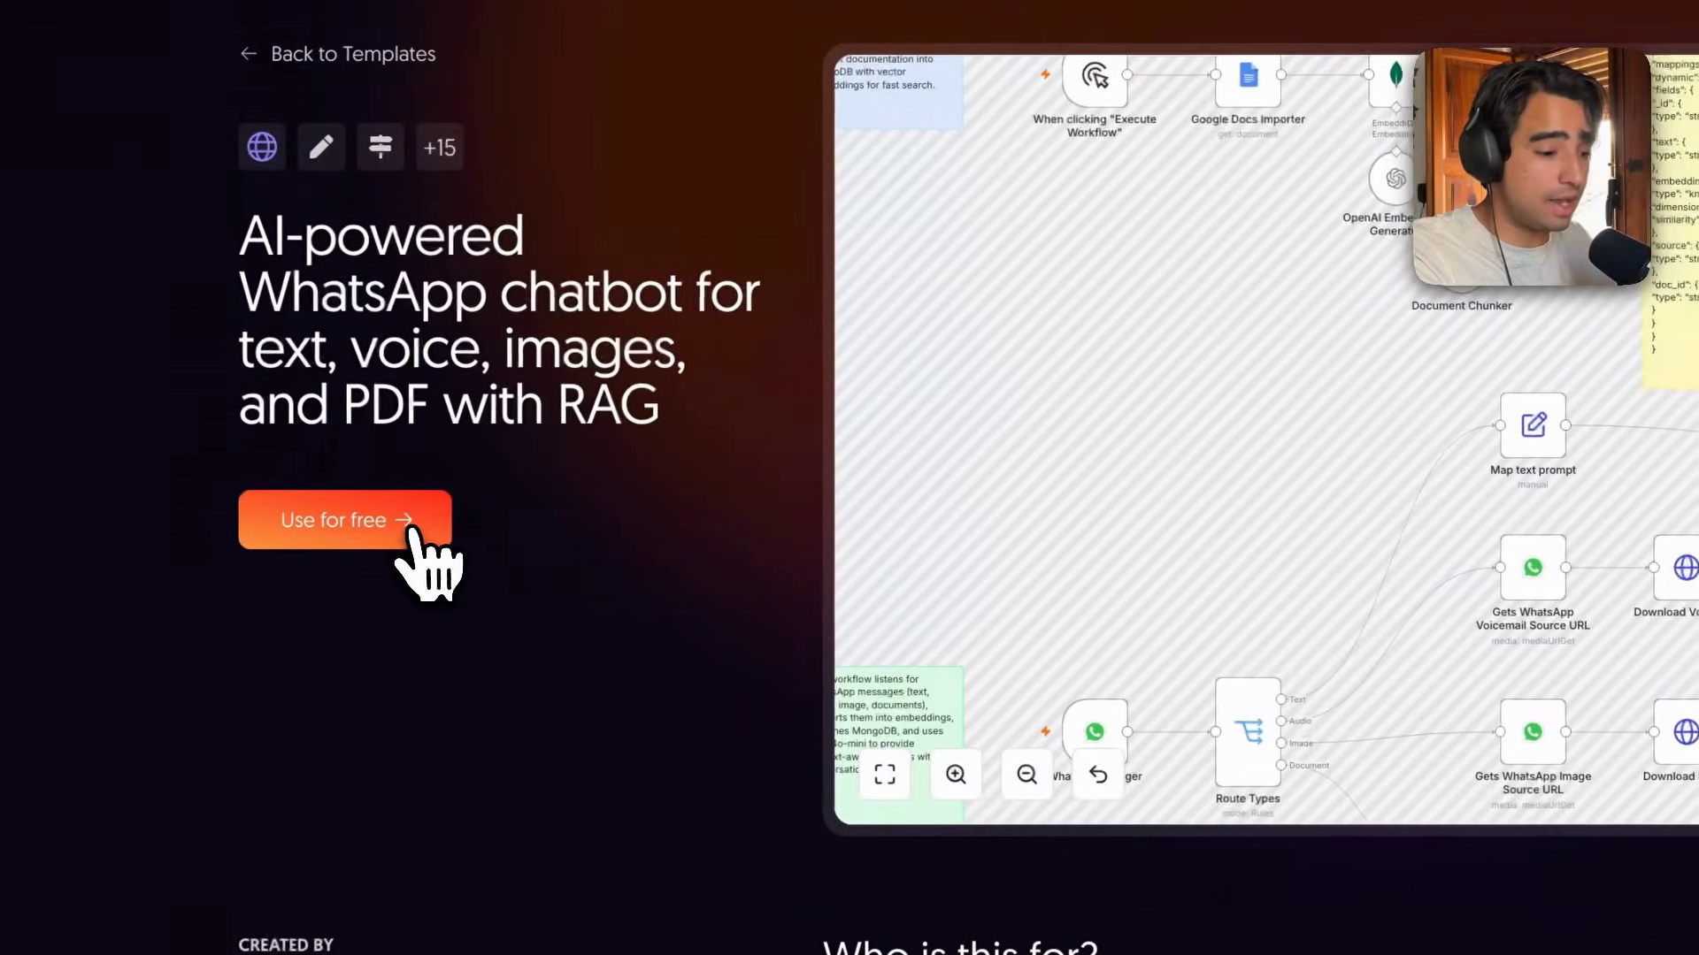
# Copy the template's JSON to the clipboard via Use for free and close the dialog.
pyautogui.click(412, 531)
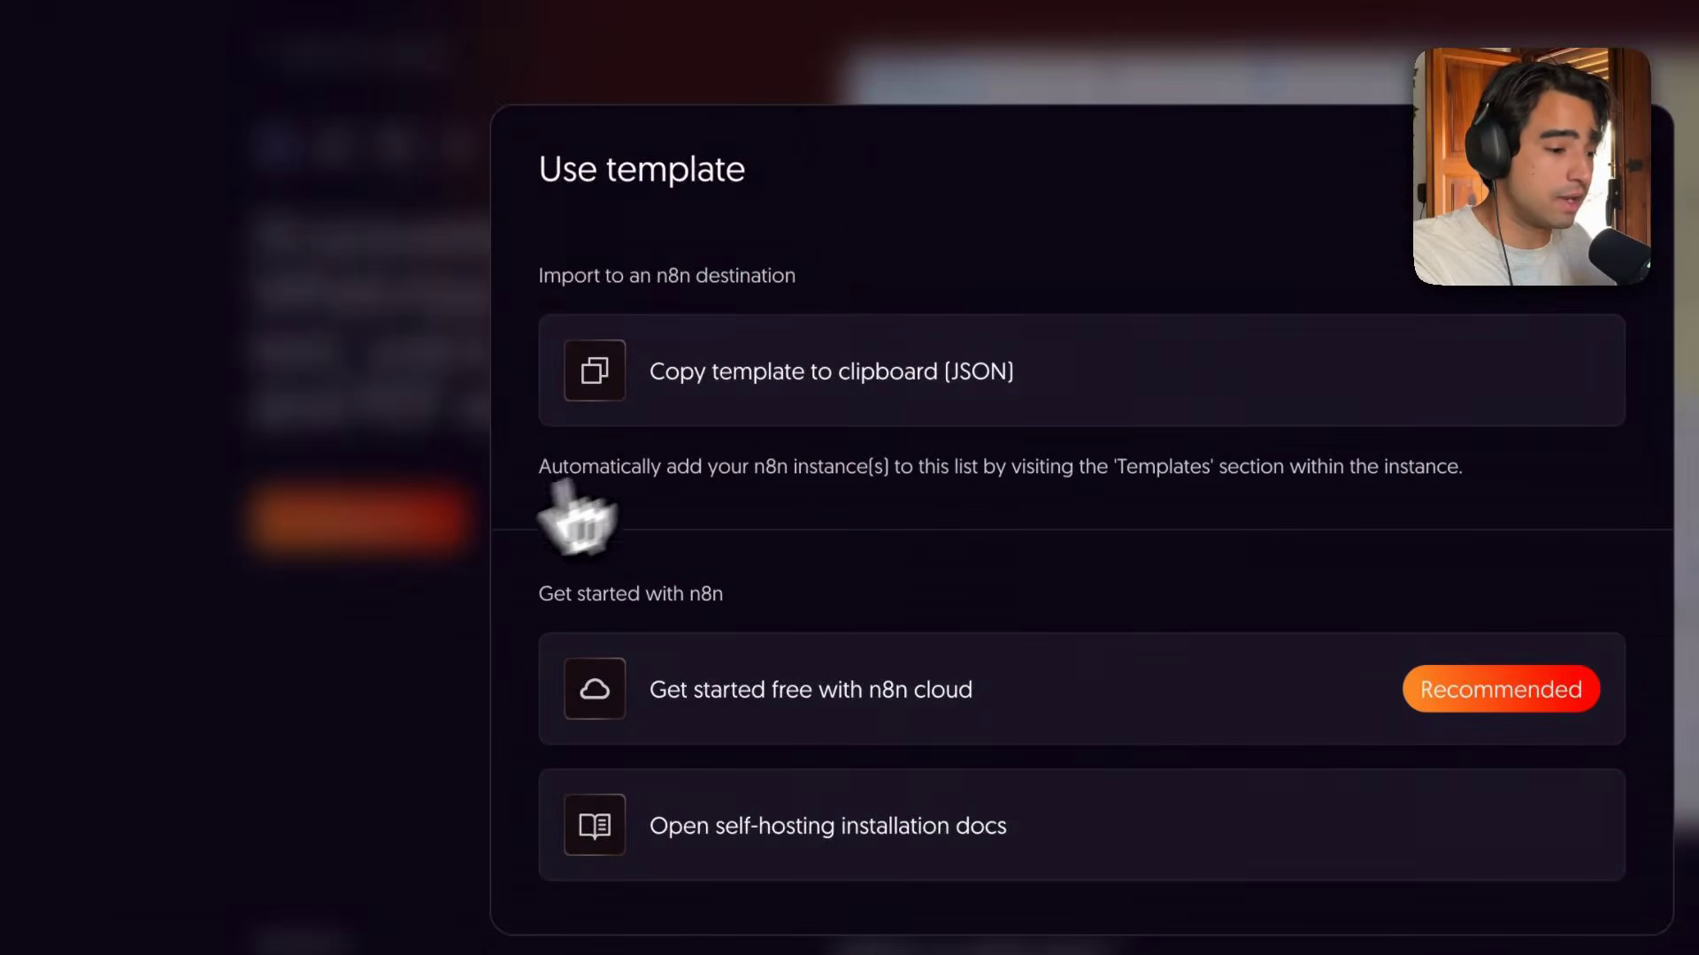
pyautogui.click(783, 393)
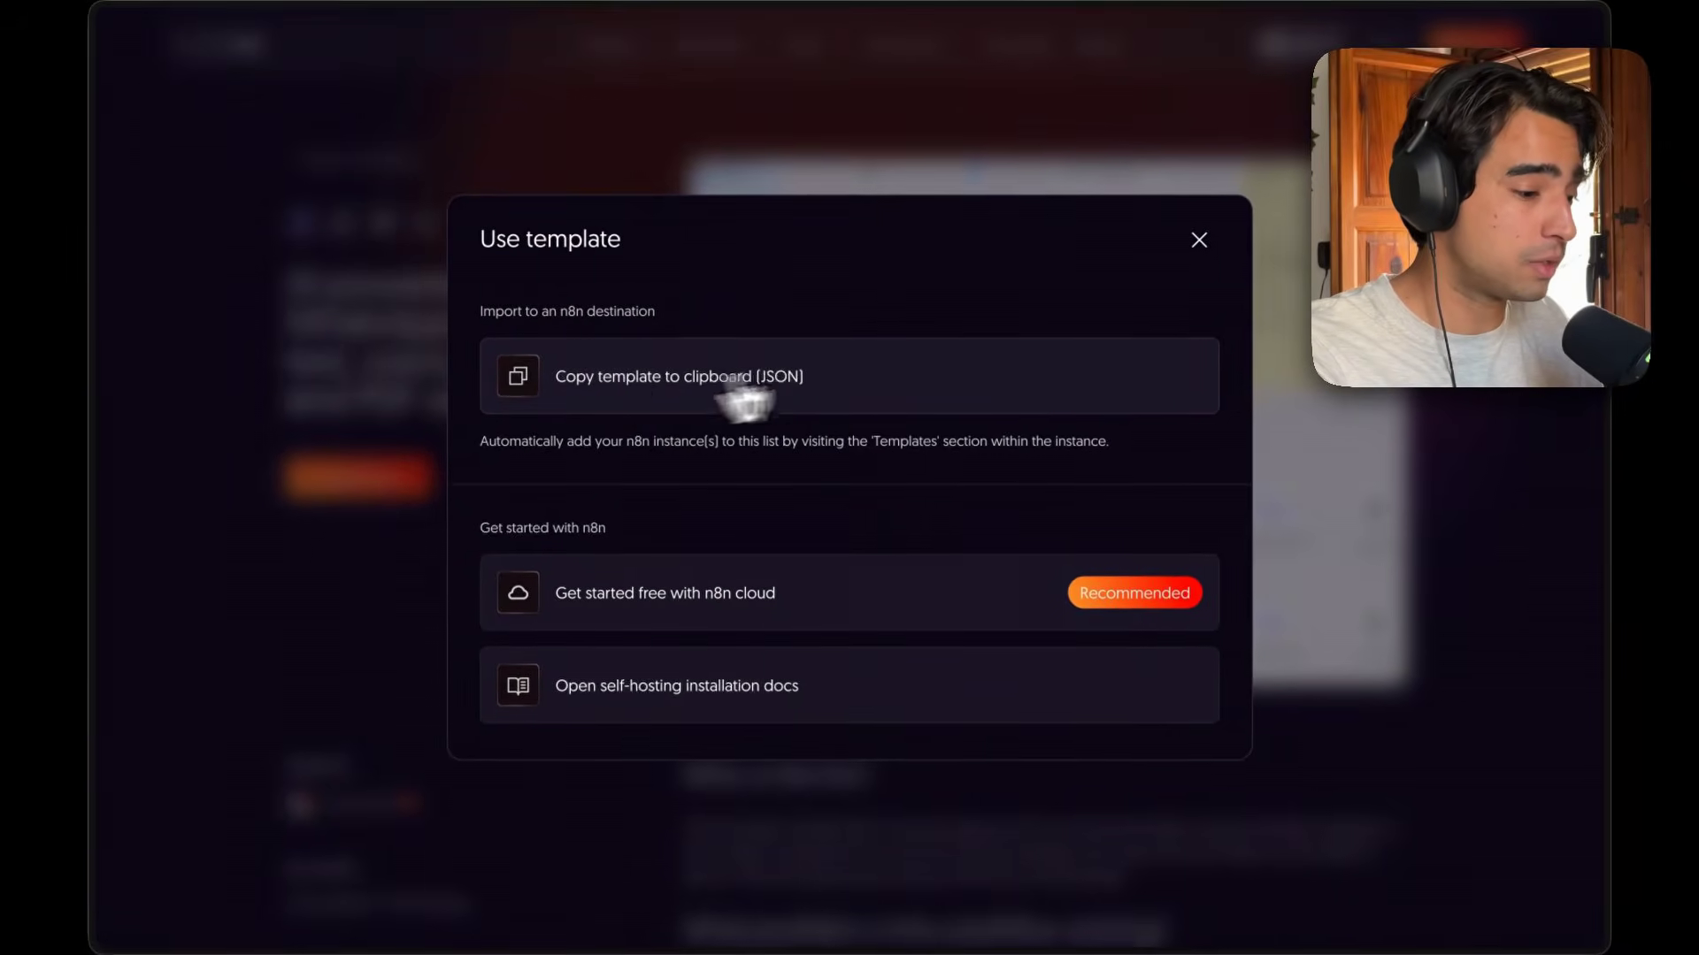
pyautogui.click(1198, 241)
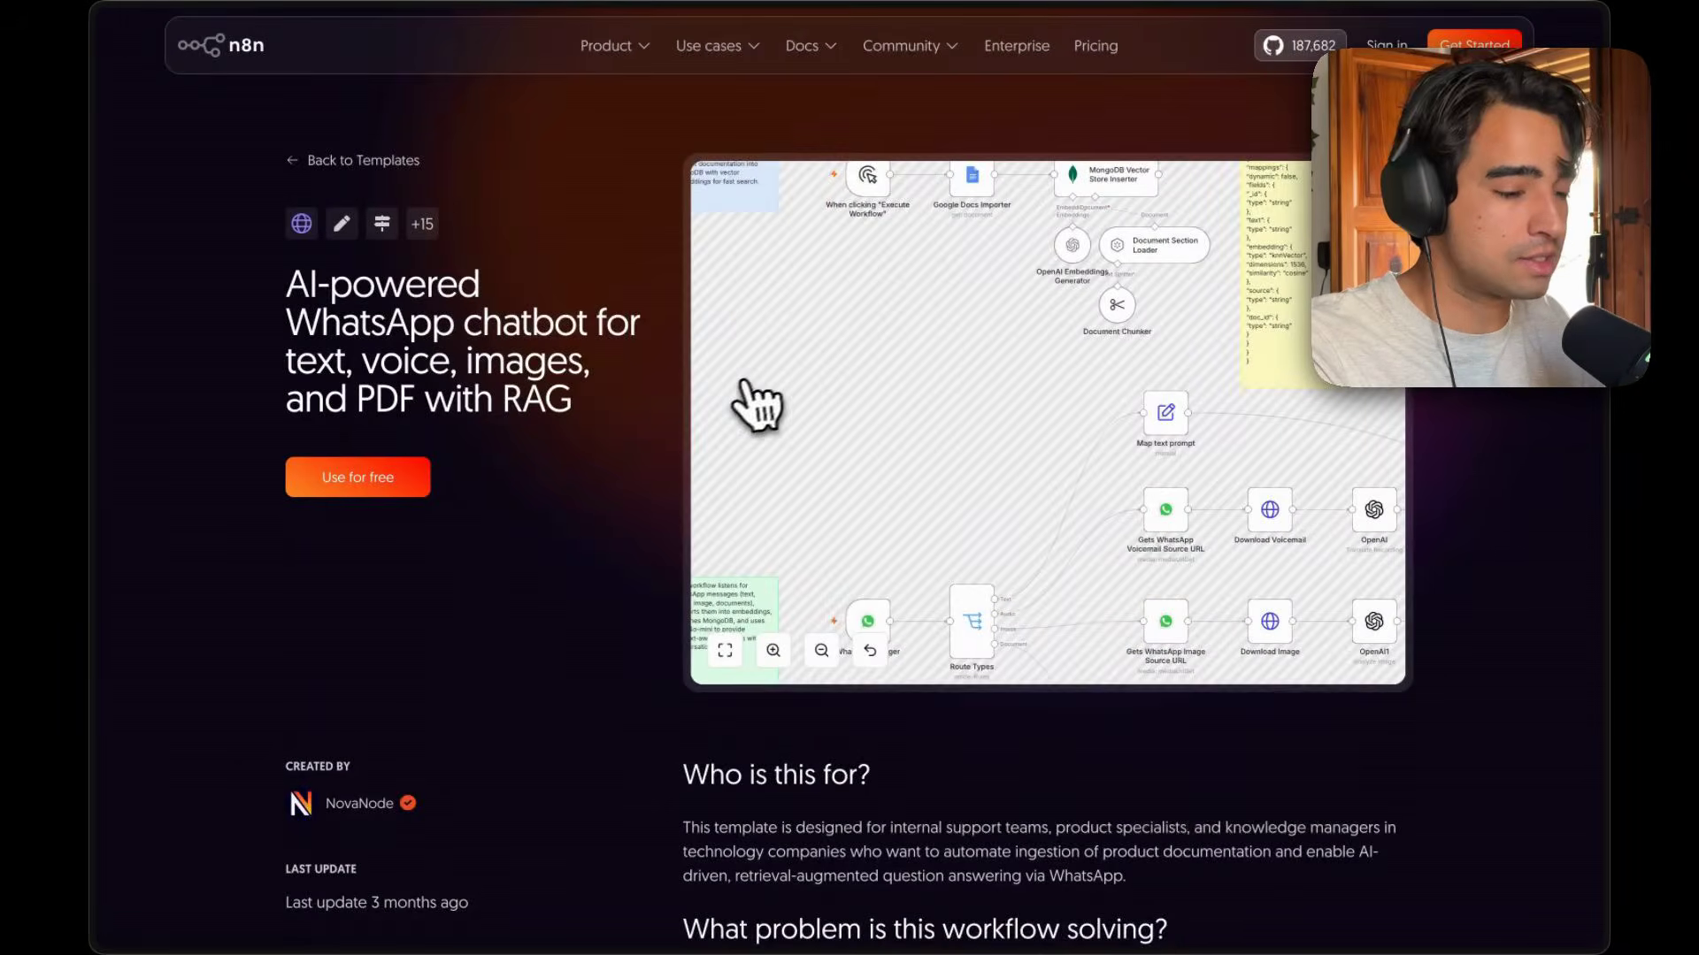
# Switch to the local n8n tab and create a new workflow.
pyautogui.press('super+s')
pyautogui.click(248, 512)
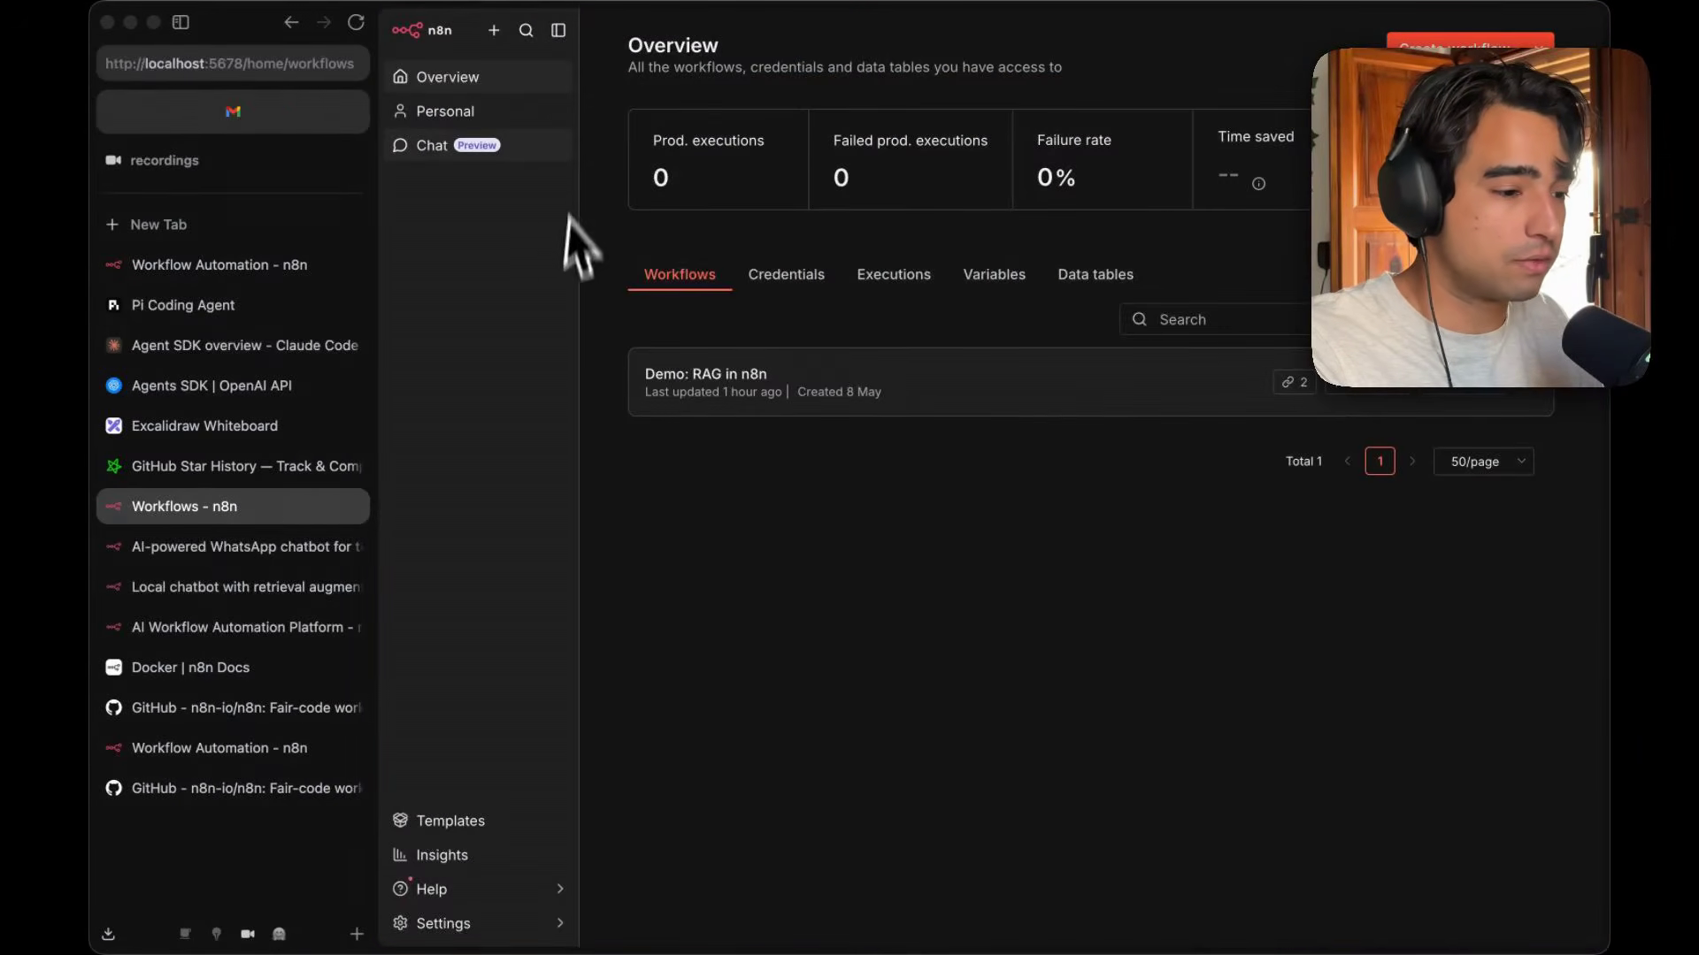
pyautogui.click(497, 31)
pyautogui.click(544, 74)
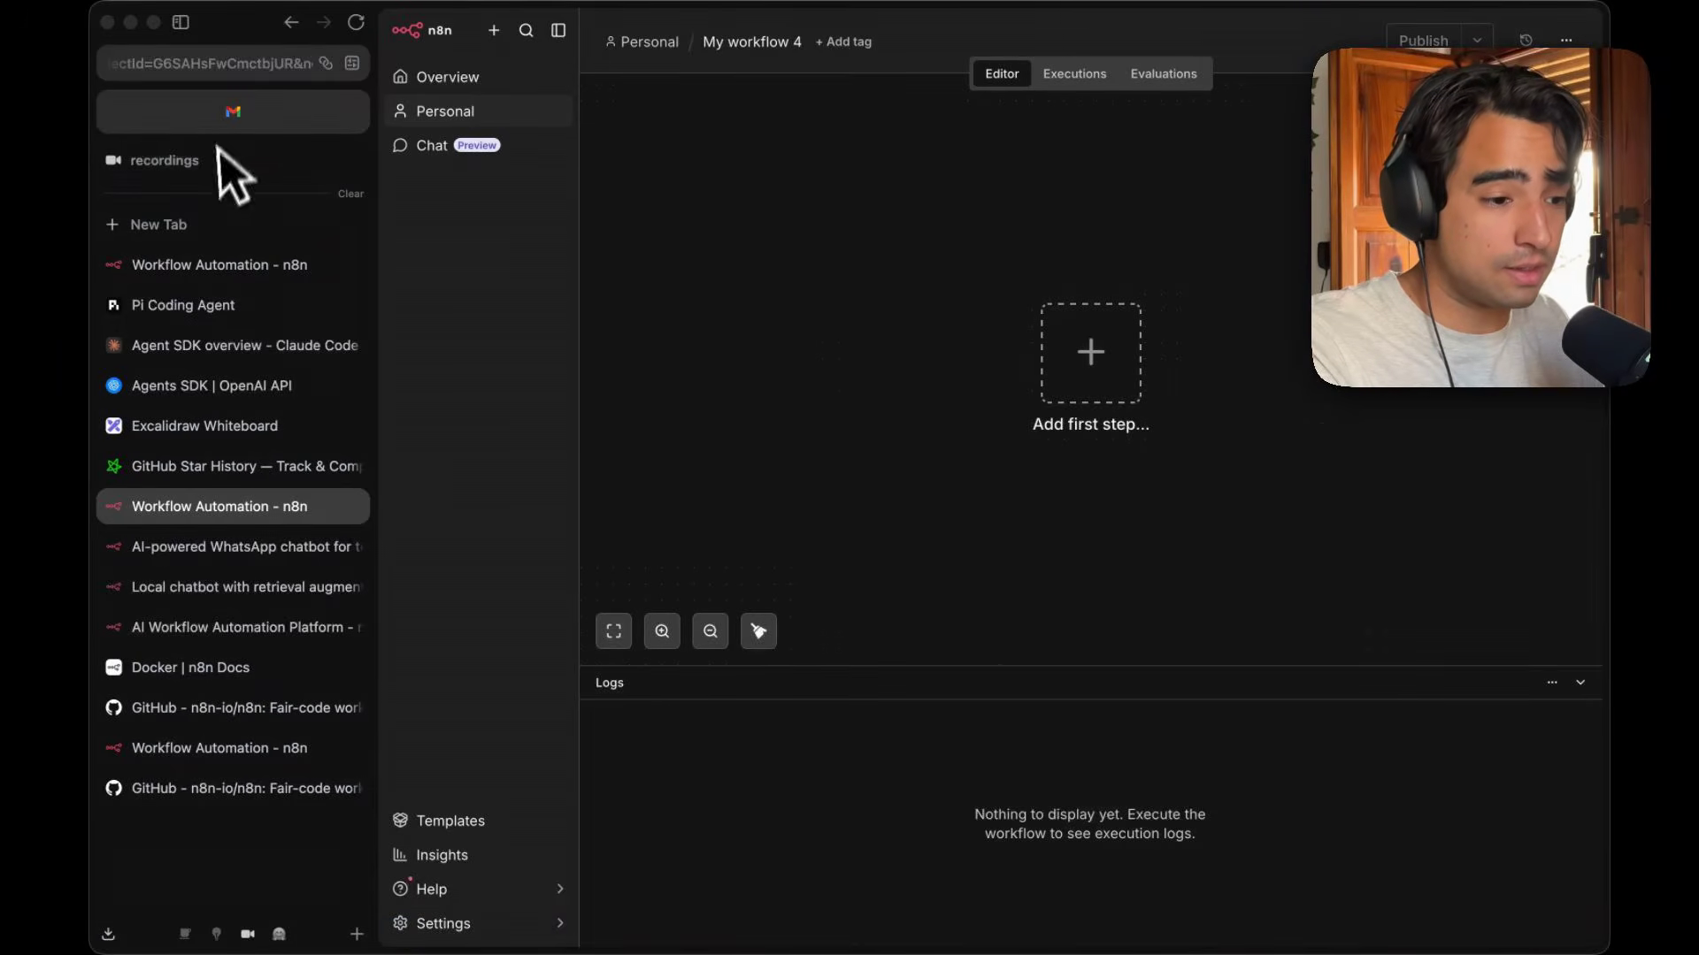
# Paste the copied template into the new empty workflow.
pyautogui.press('super+s')
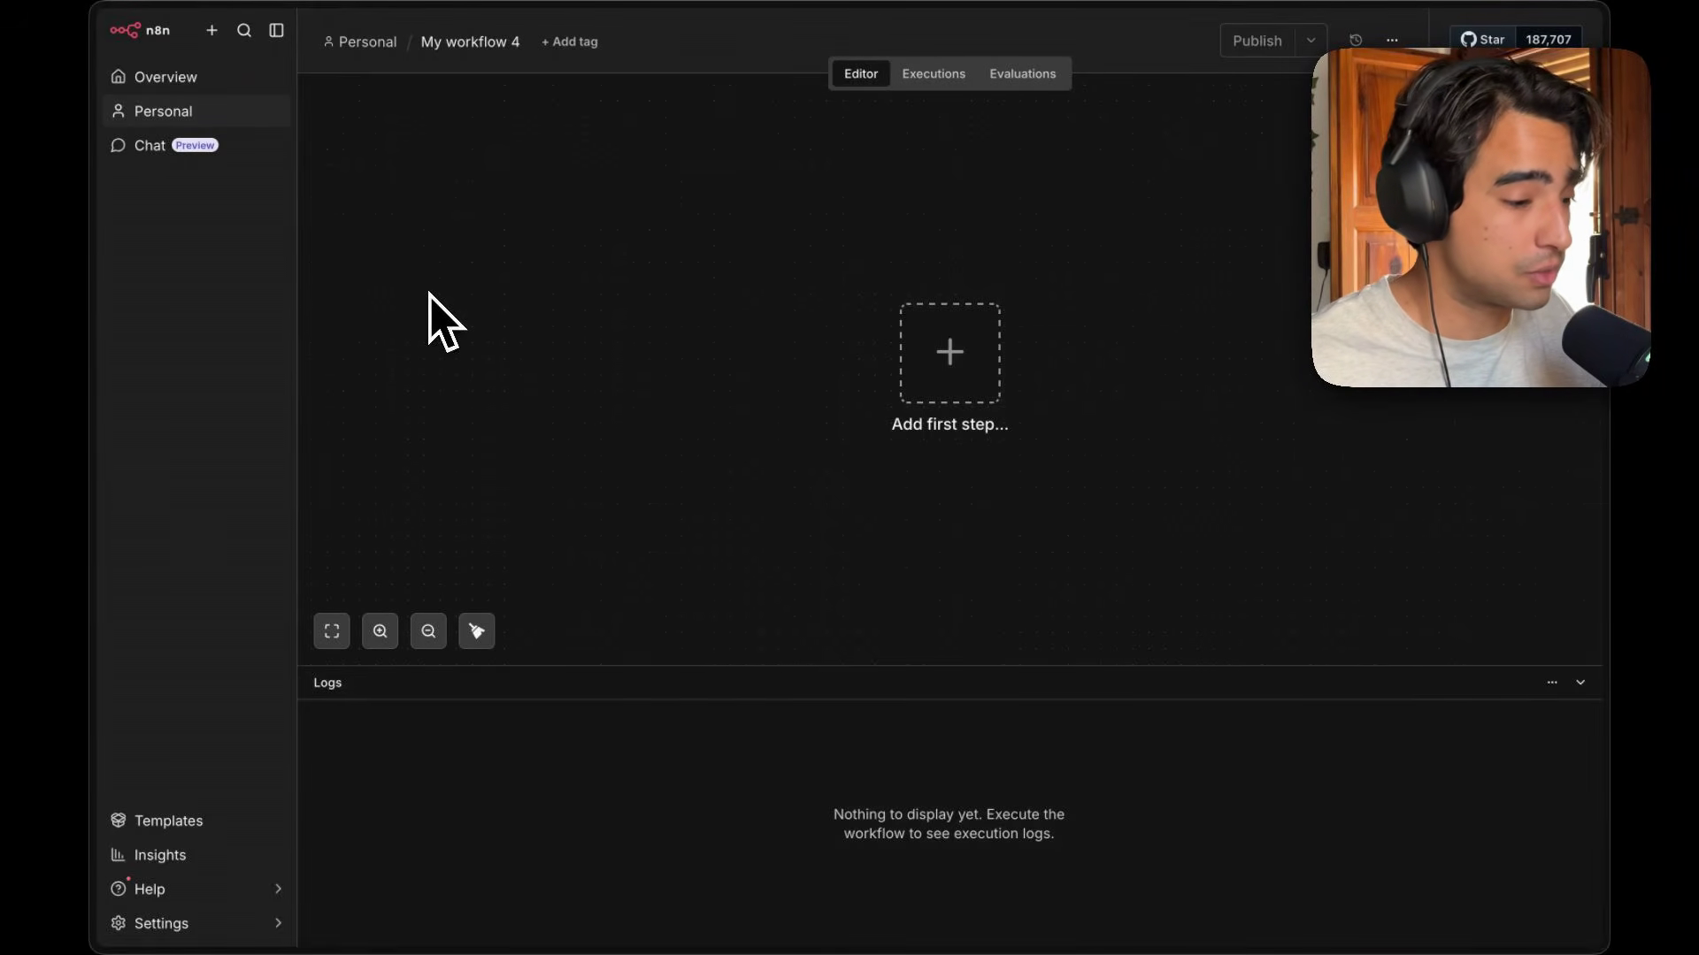
pyautogui.press('super+v')
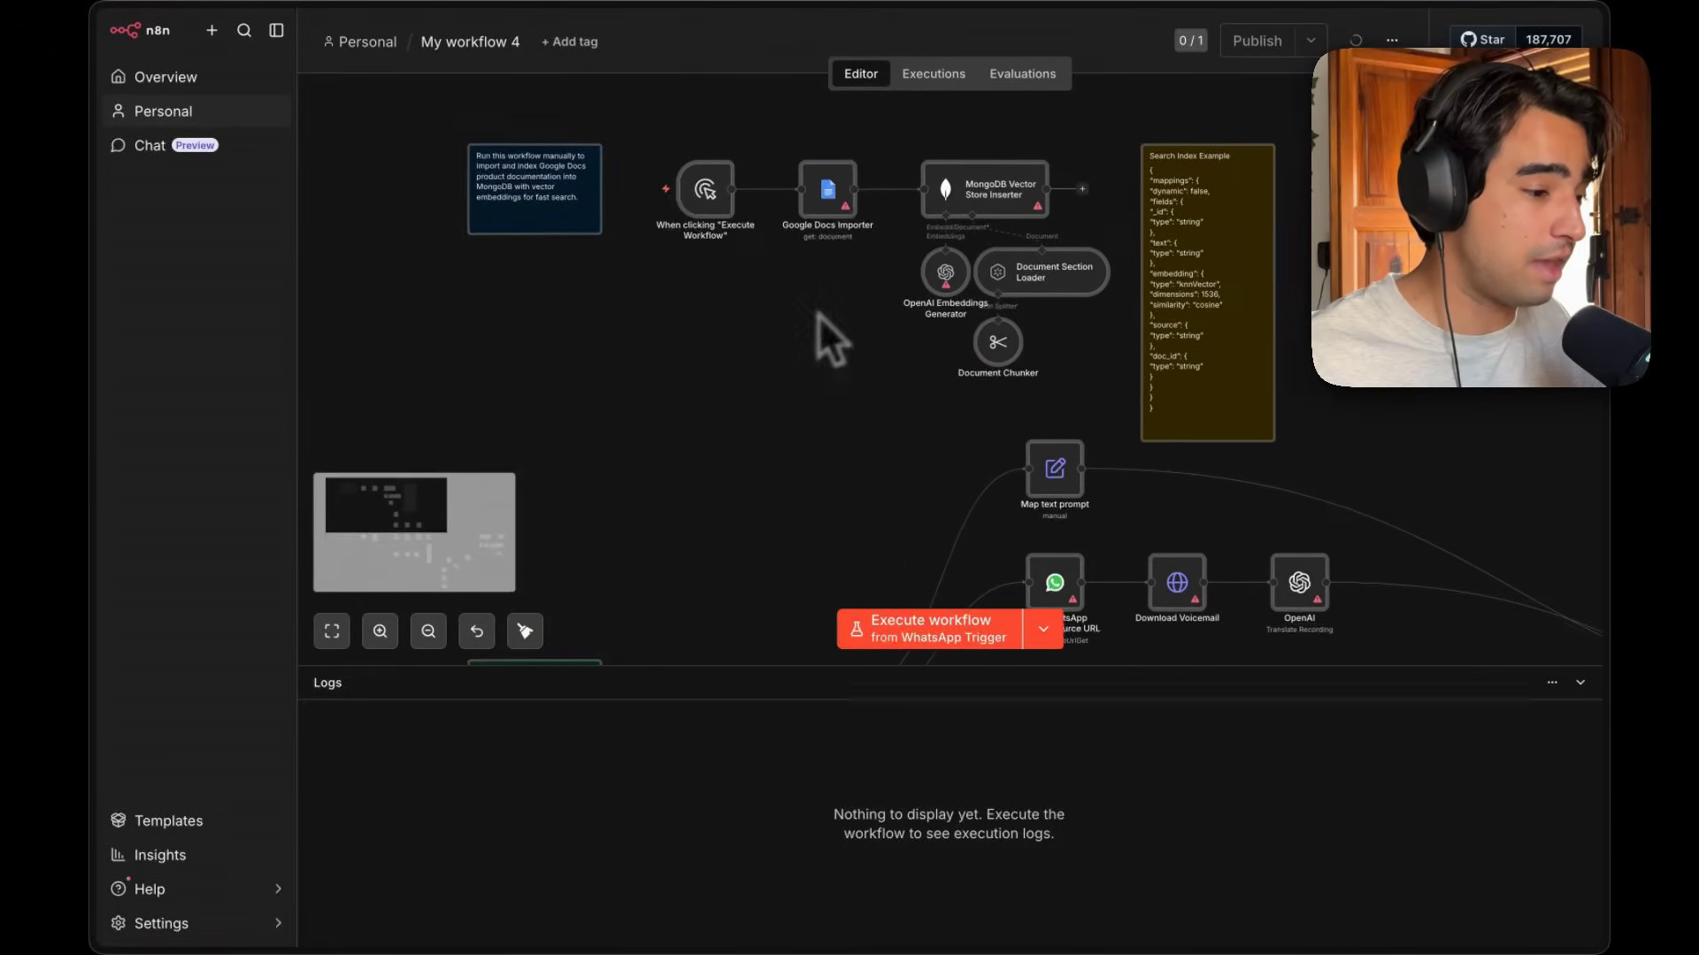
pyautogui.hscroll(3, 819, 315)
pyautogui.scroll(-5, 819, 315)
pyautogui.hscroll(2, 819, 315)
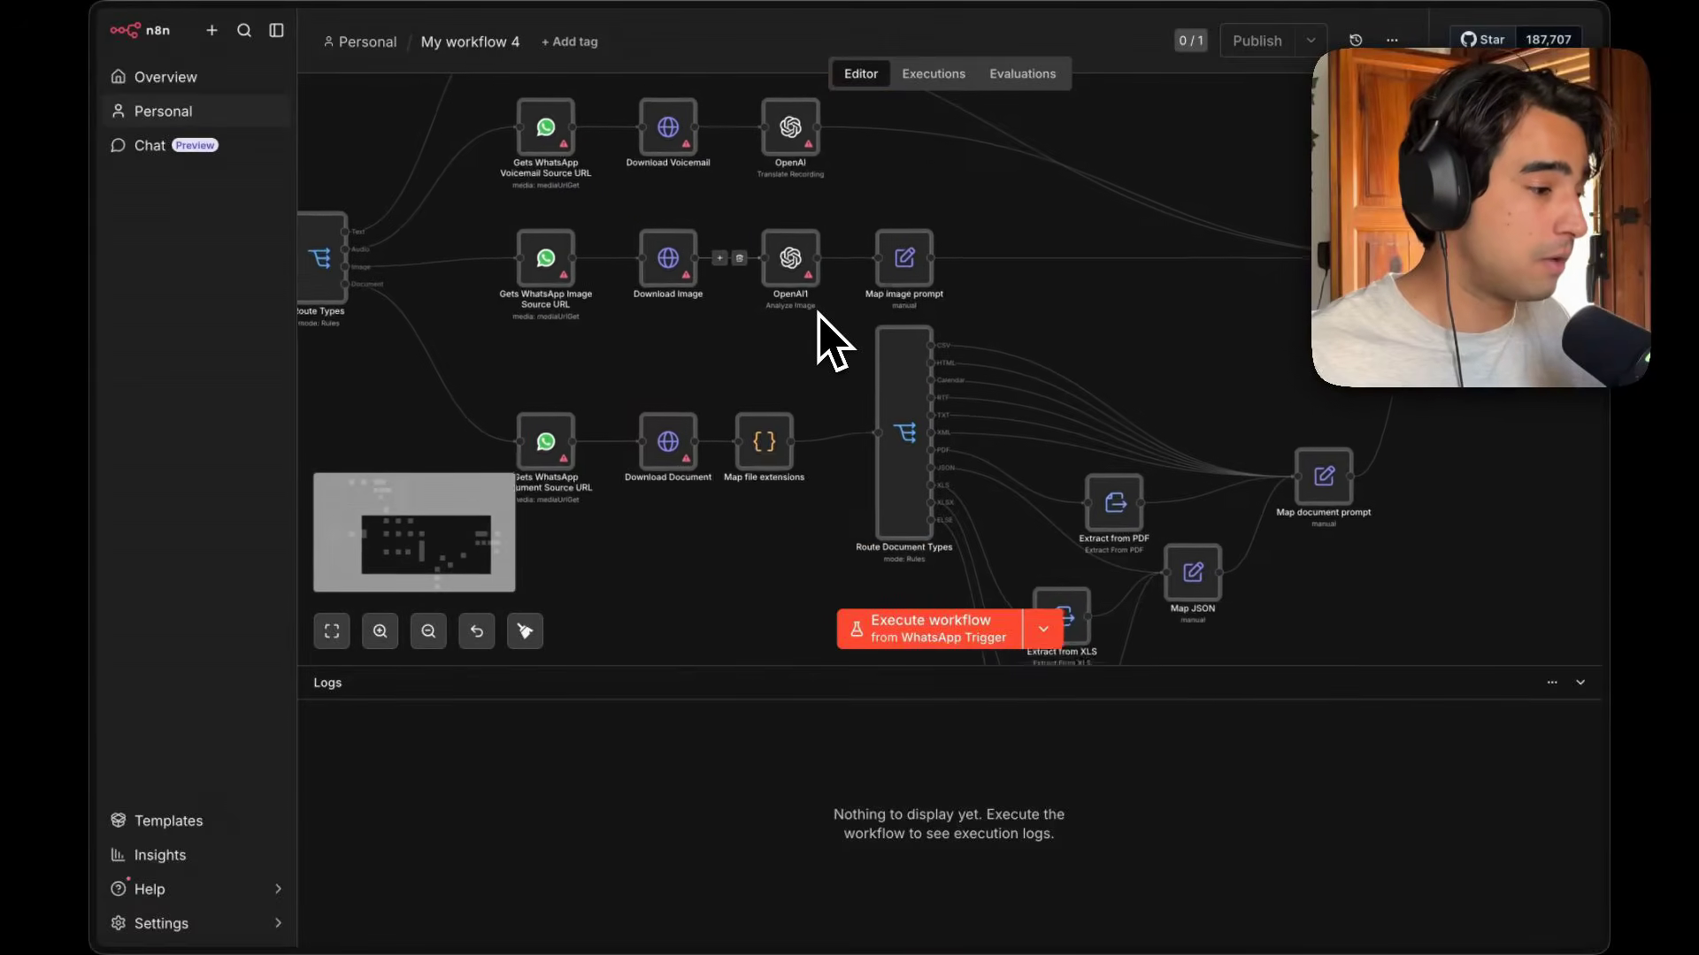
pyautogui.hscroll(-5, 819, 315)
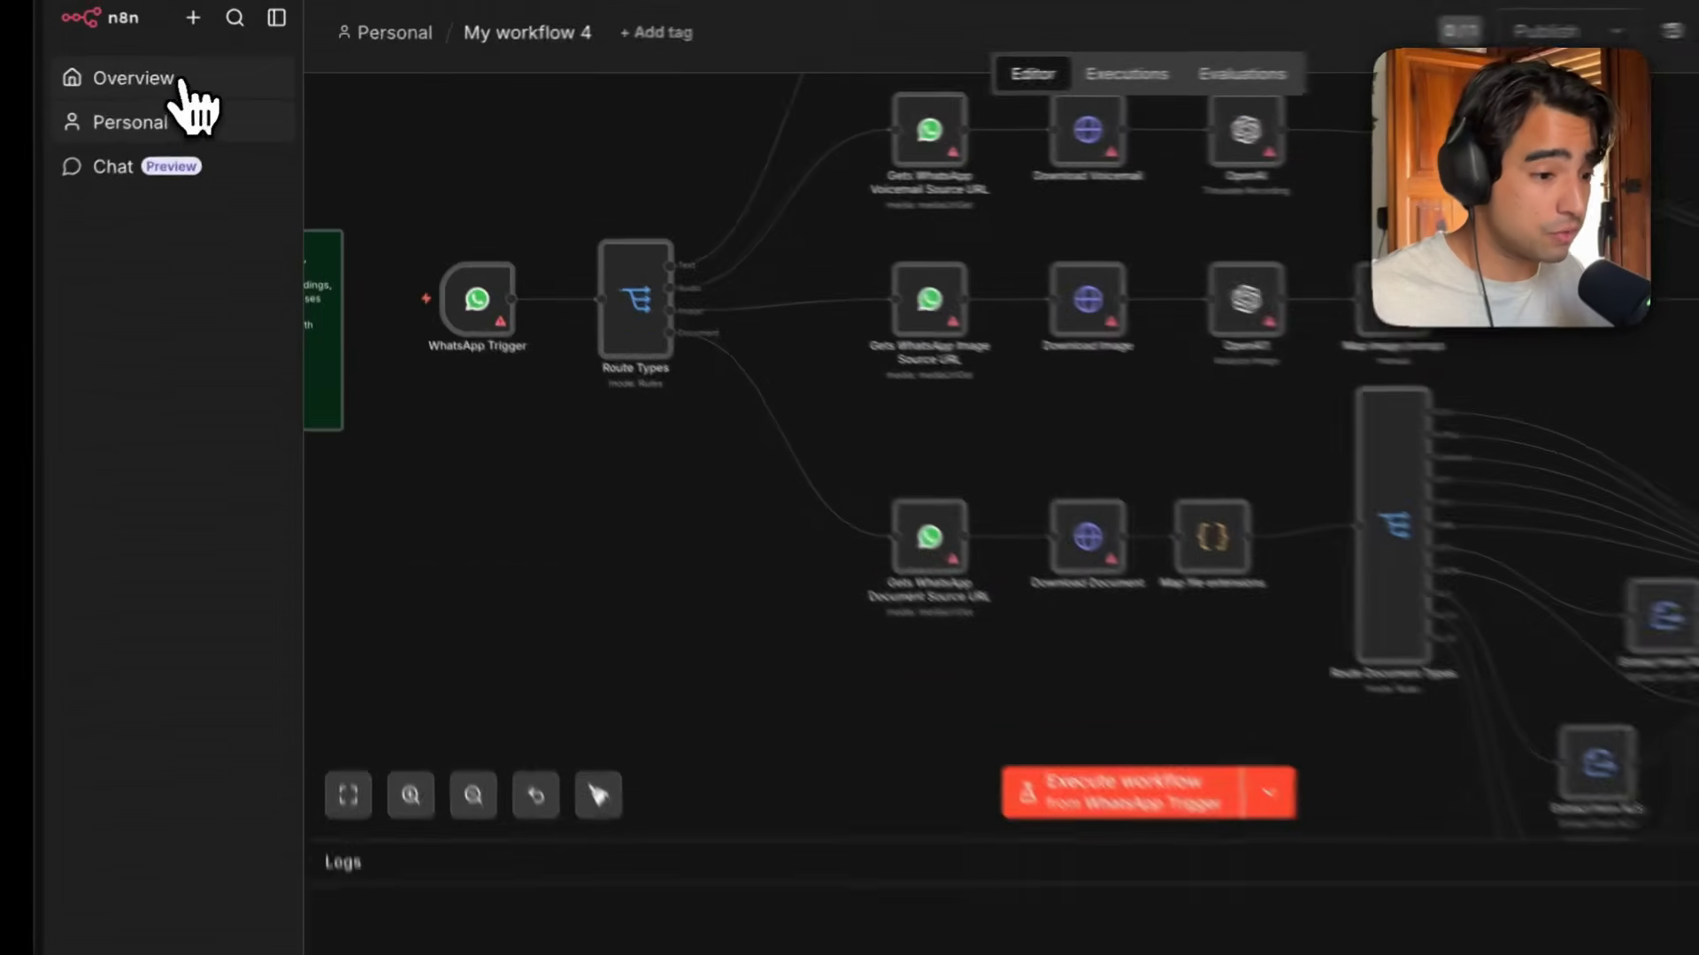
# Open the Demo: RAG in n8n workflow, select all its nodes and copy them.
pyautogui.click(188, 79)
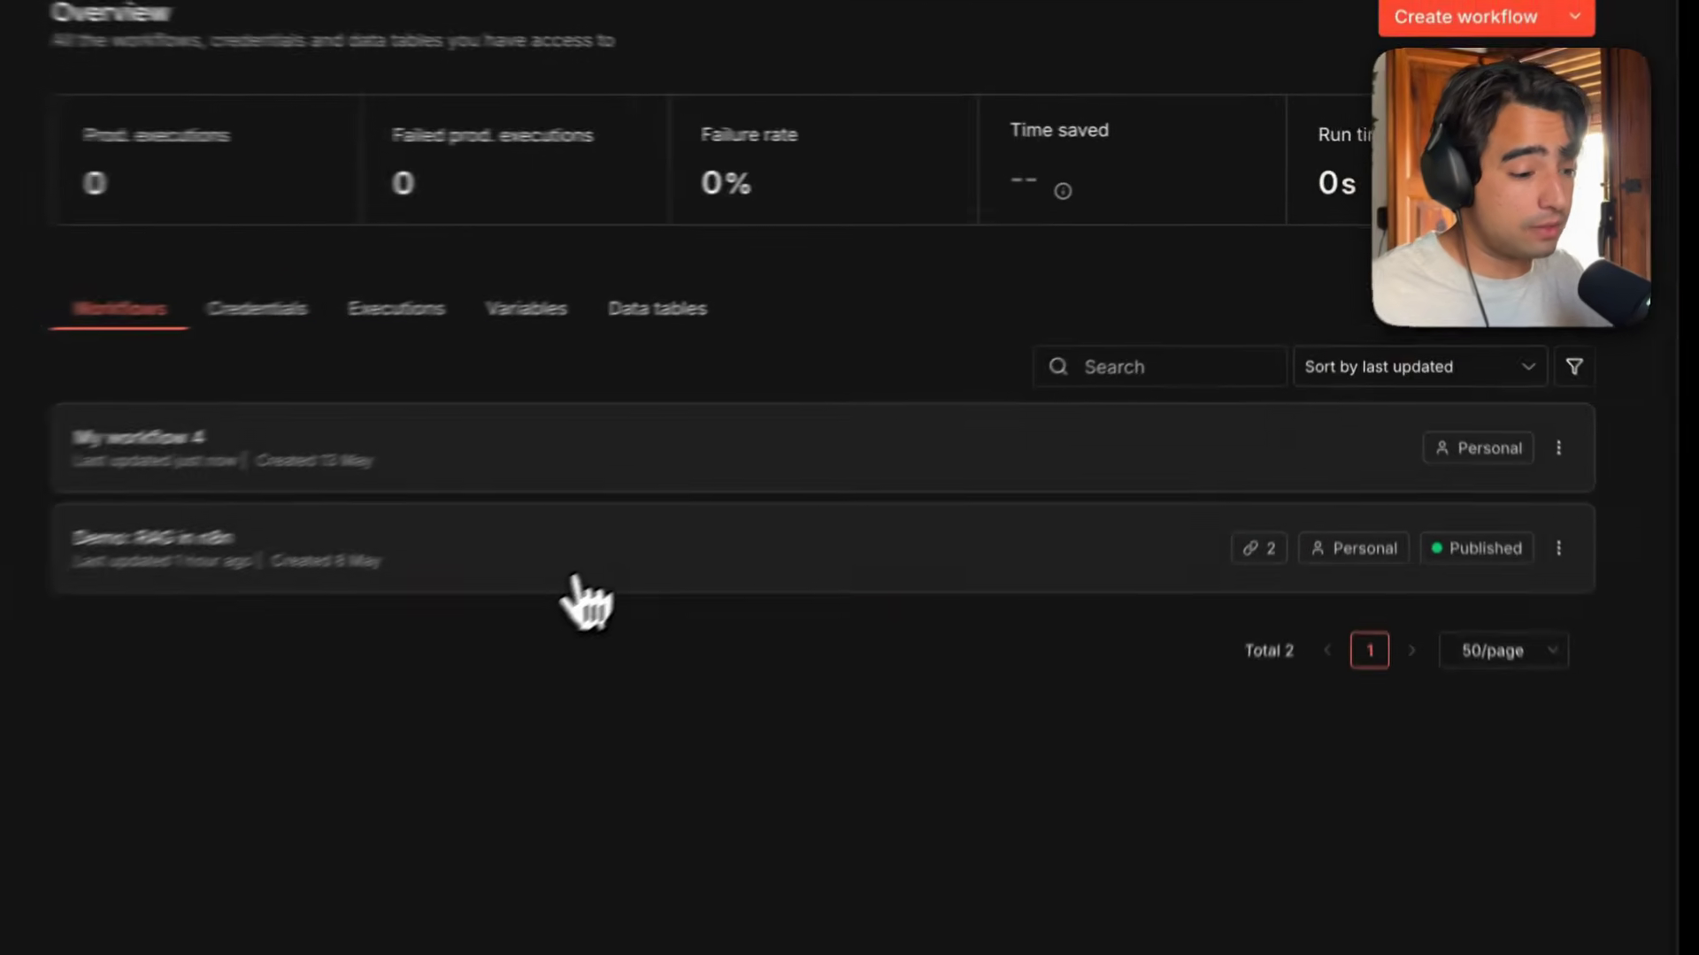
pyautogui.click(758, 482)
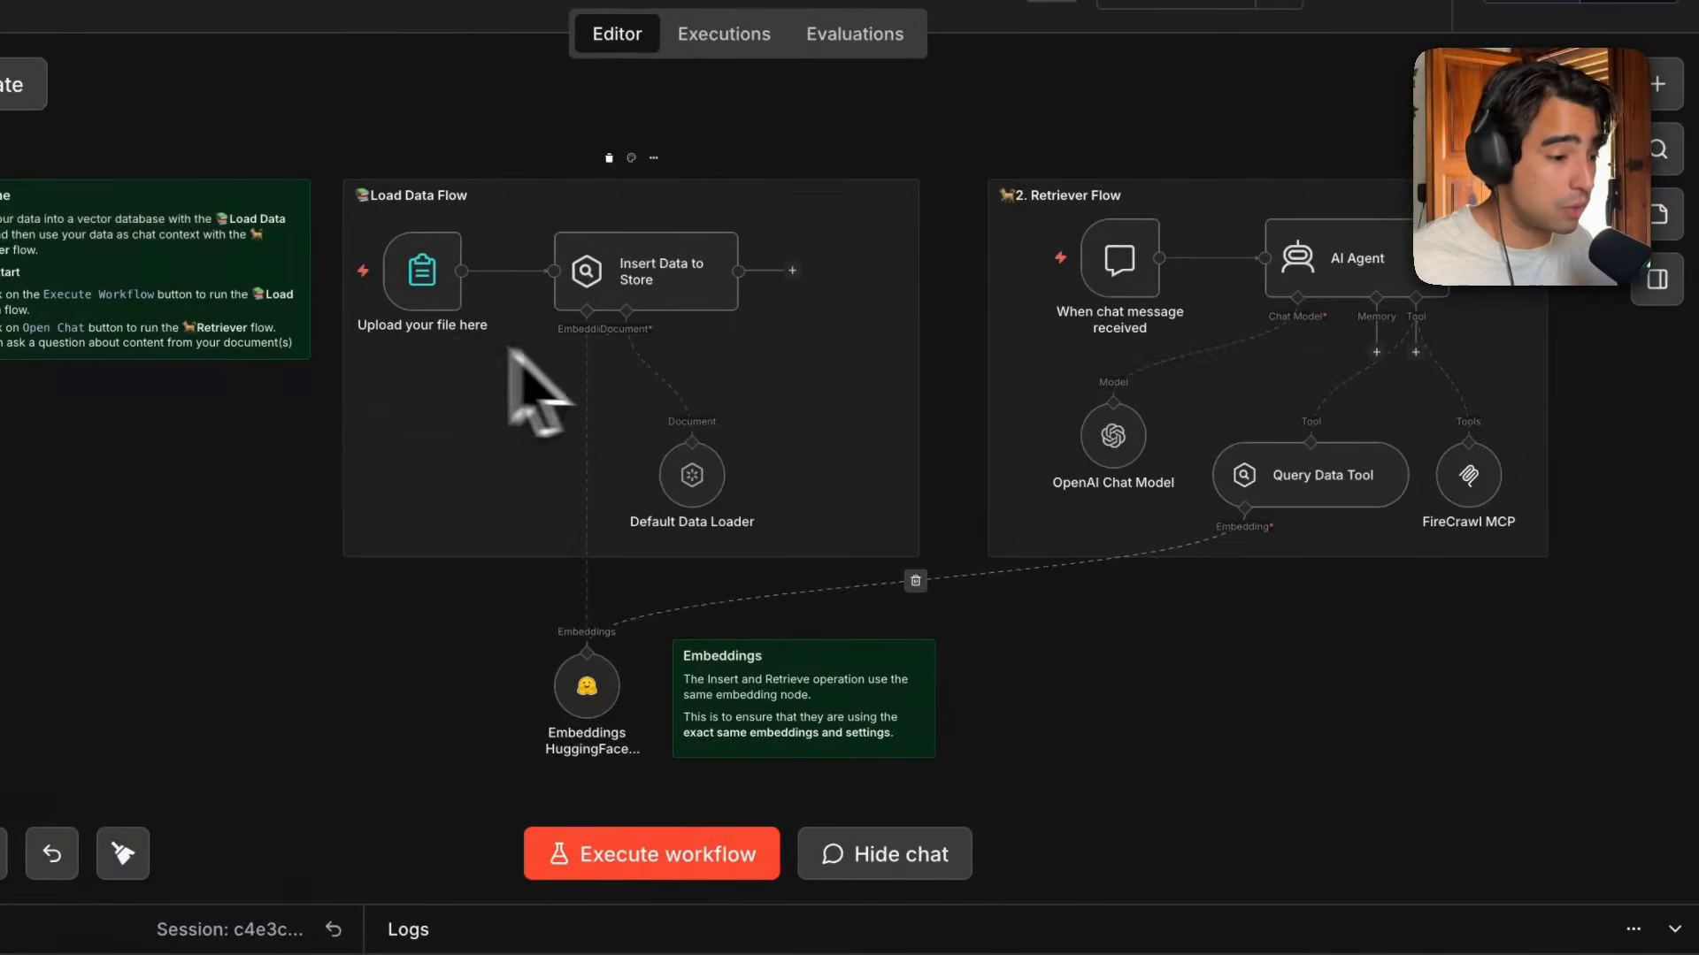
pyautogui.moveTo(323, 125); pyautogui.dragTo(1590, 842)
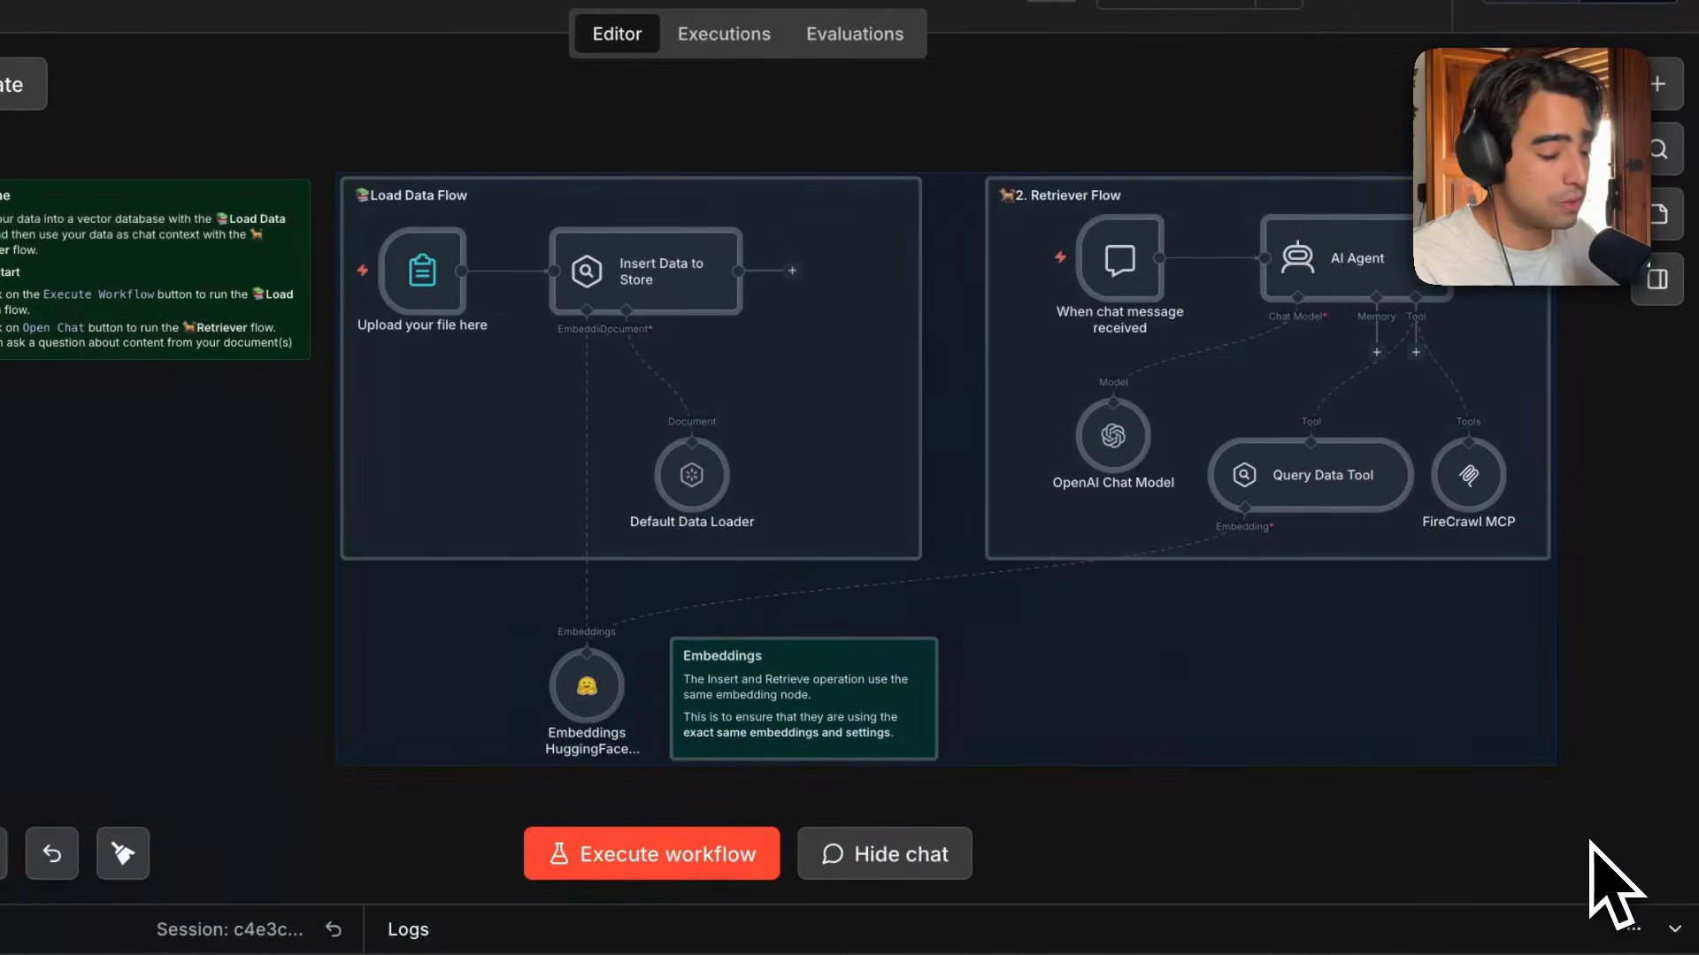
pyautogui.press('super+c')
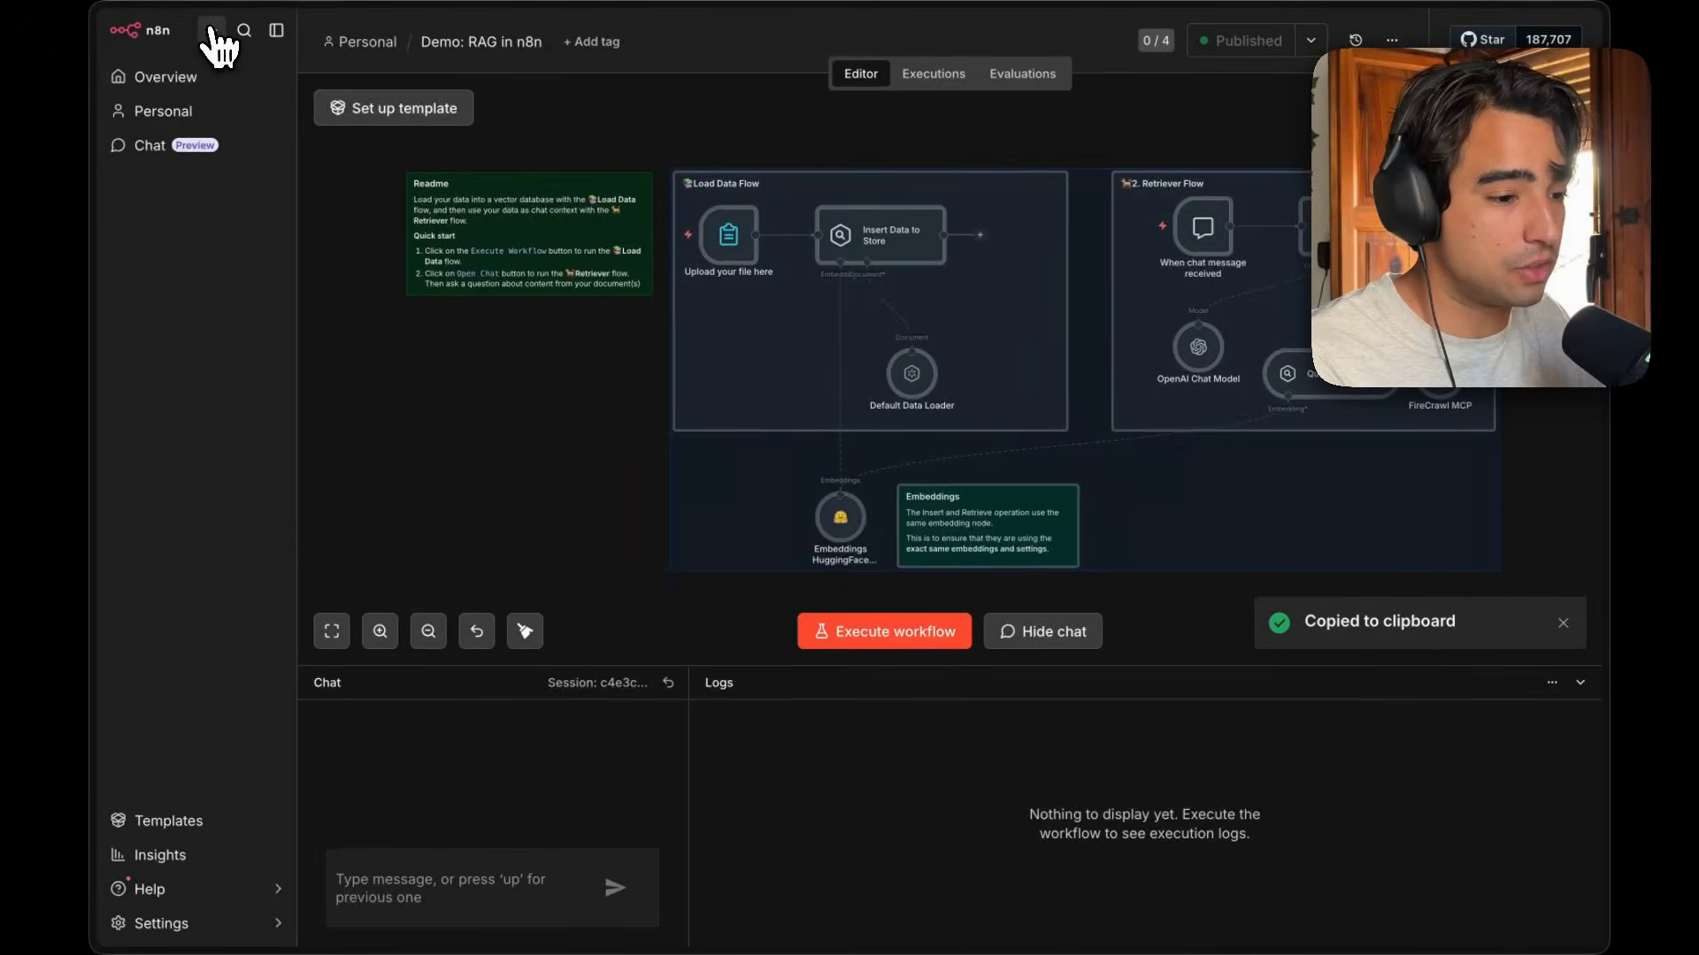
# Create another new workflow and paste the copied RAG nodes into it.
pyautogui.click(211, 30)
pyautogui.click(236, 76)
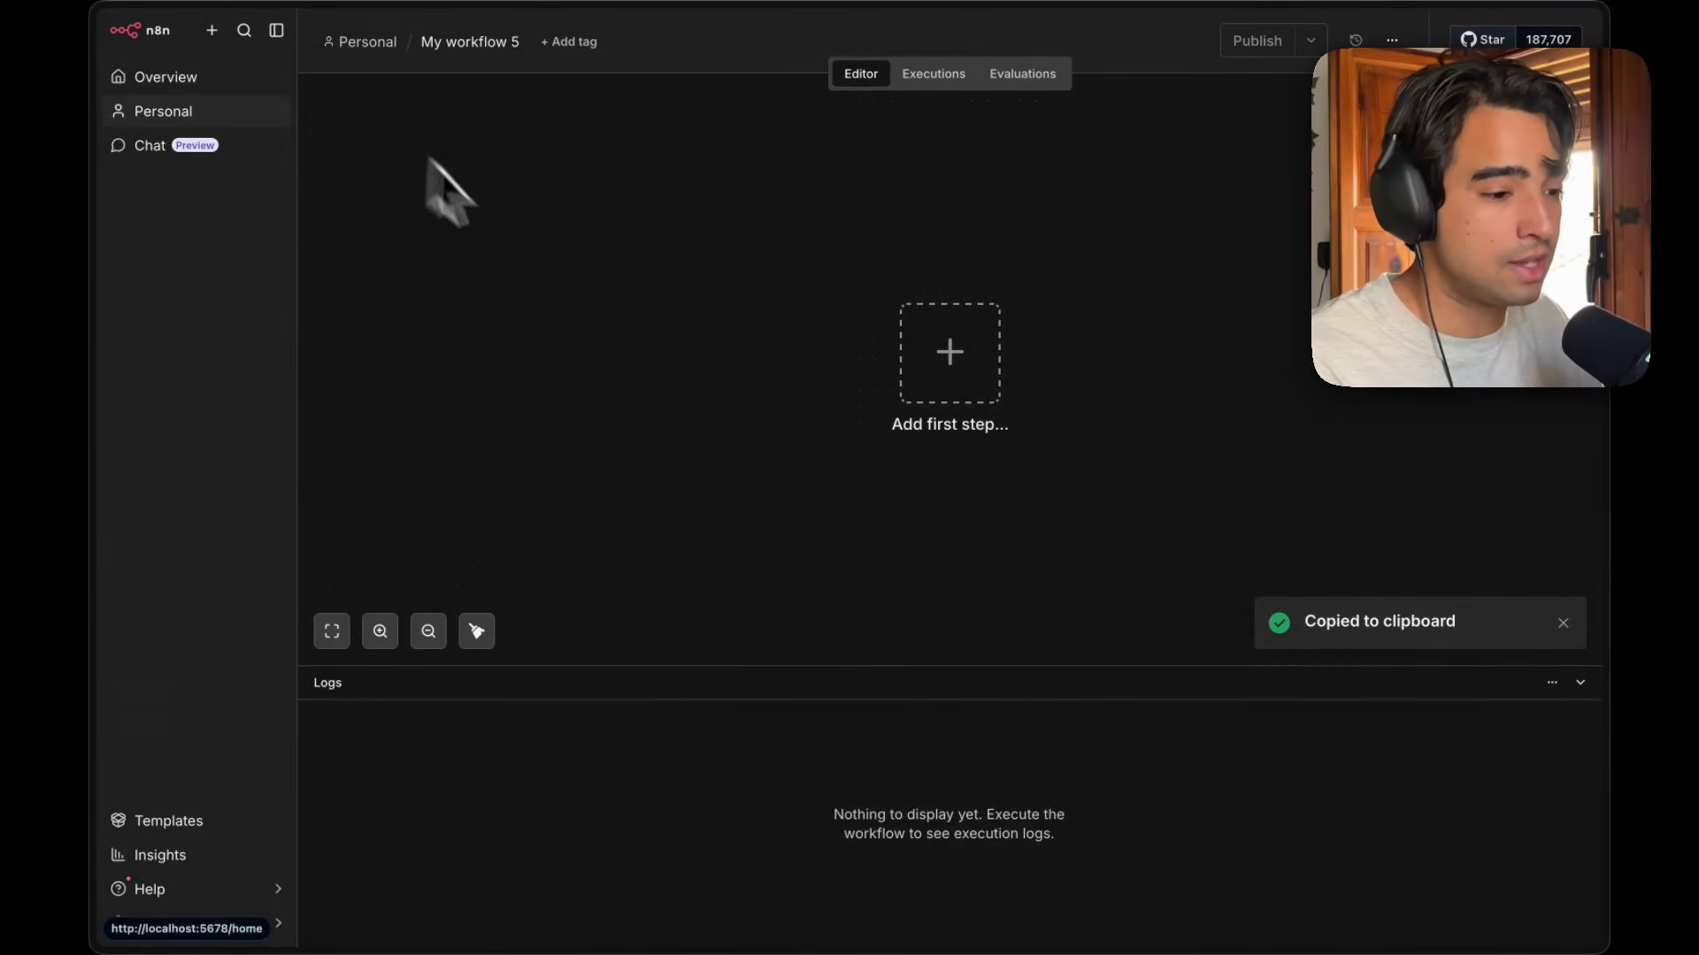
pyautogui.press('super+v')
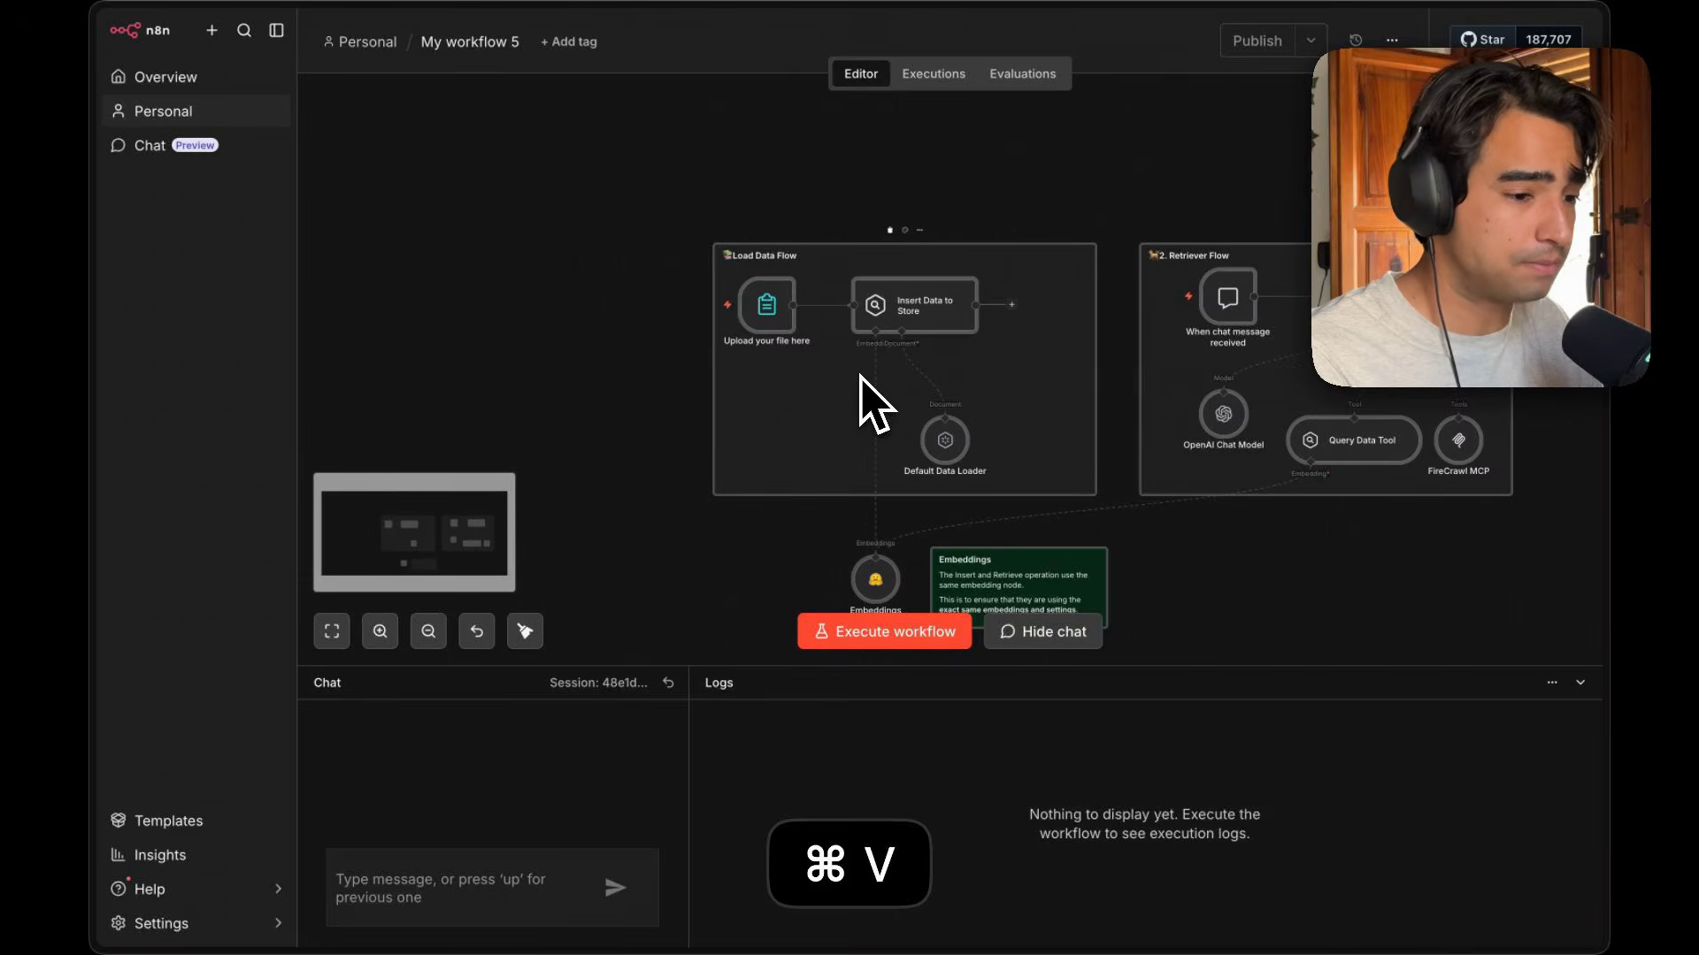
# Return to the Demo: RAG in n8n workflow and browse the Action in an app node list.
pyautogui.click(248, 84)
pyautogui.click(766, 538)
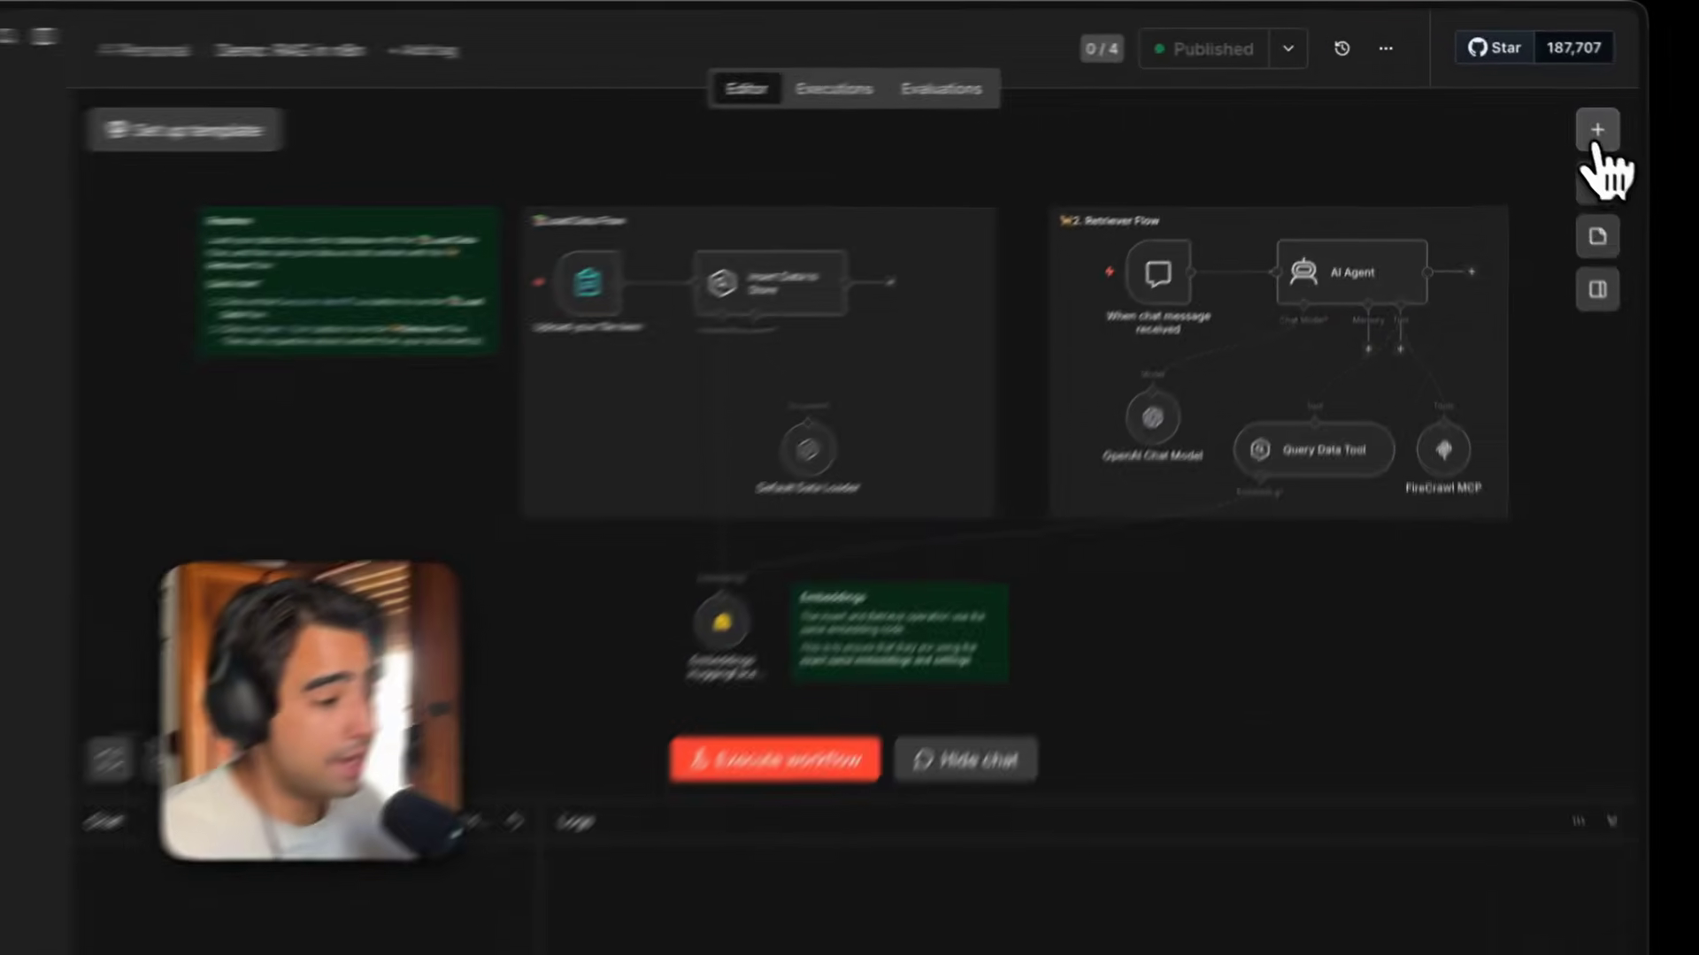
pyautogui.click(1567, 104)
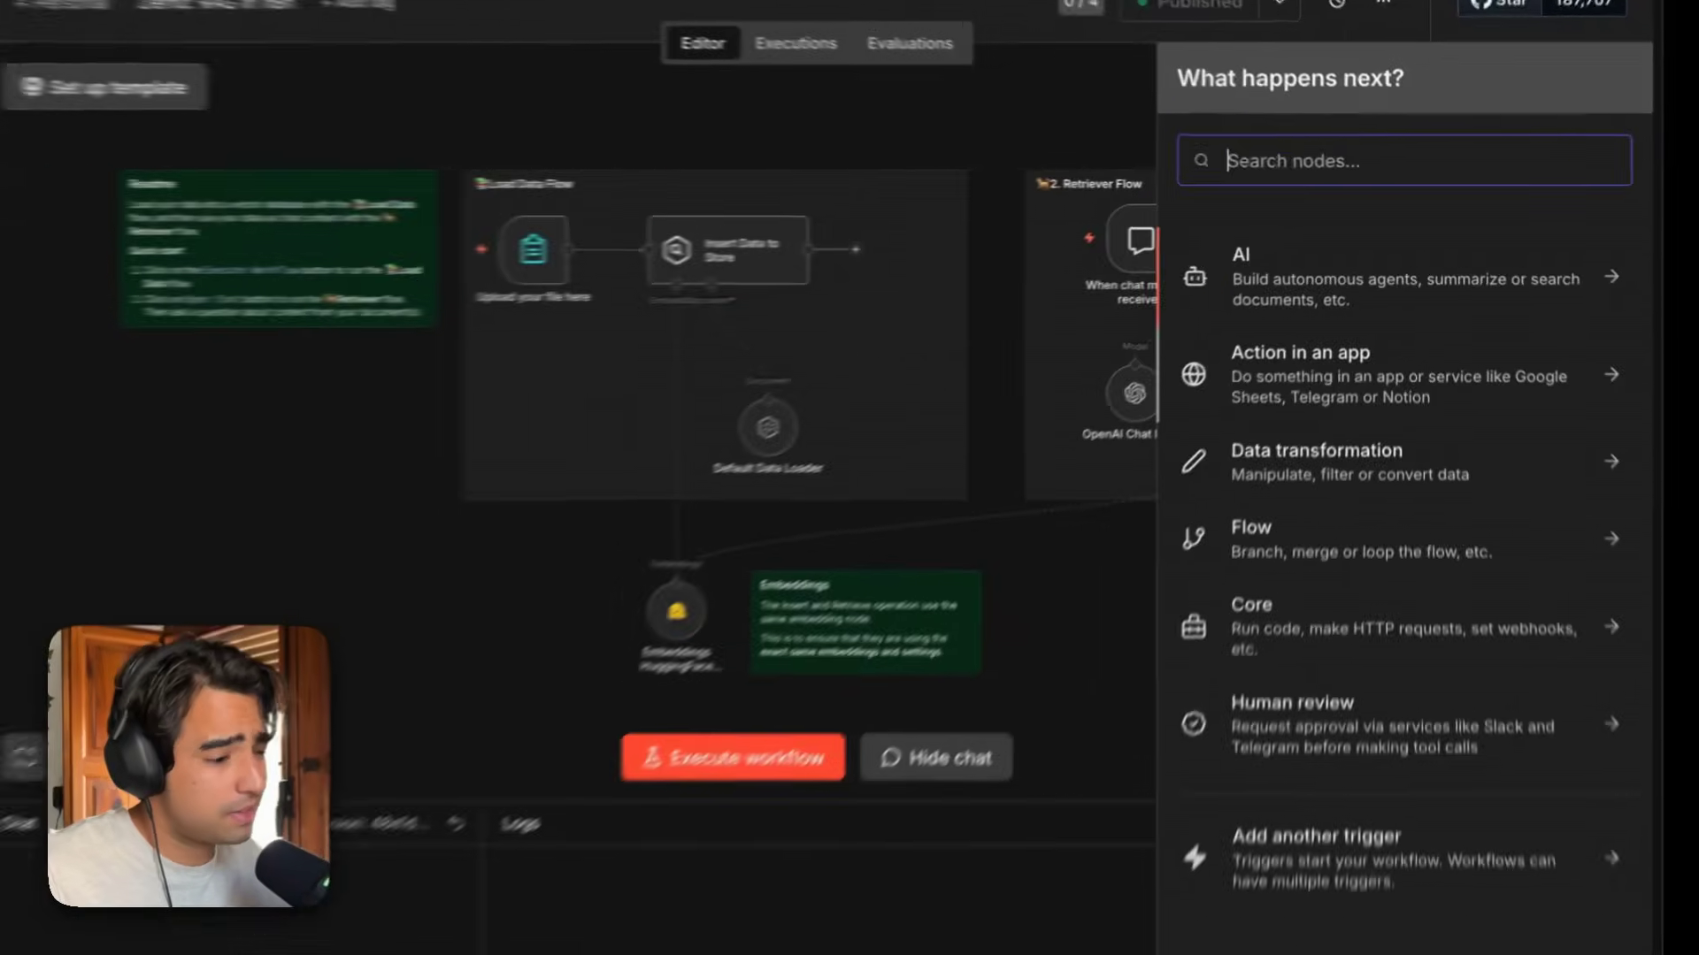
pyautogui.click(1315, 333)
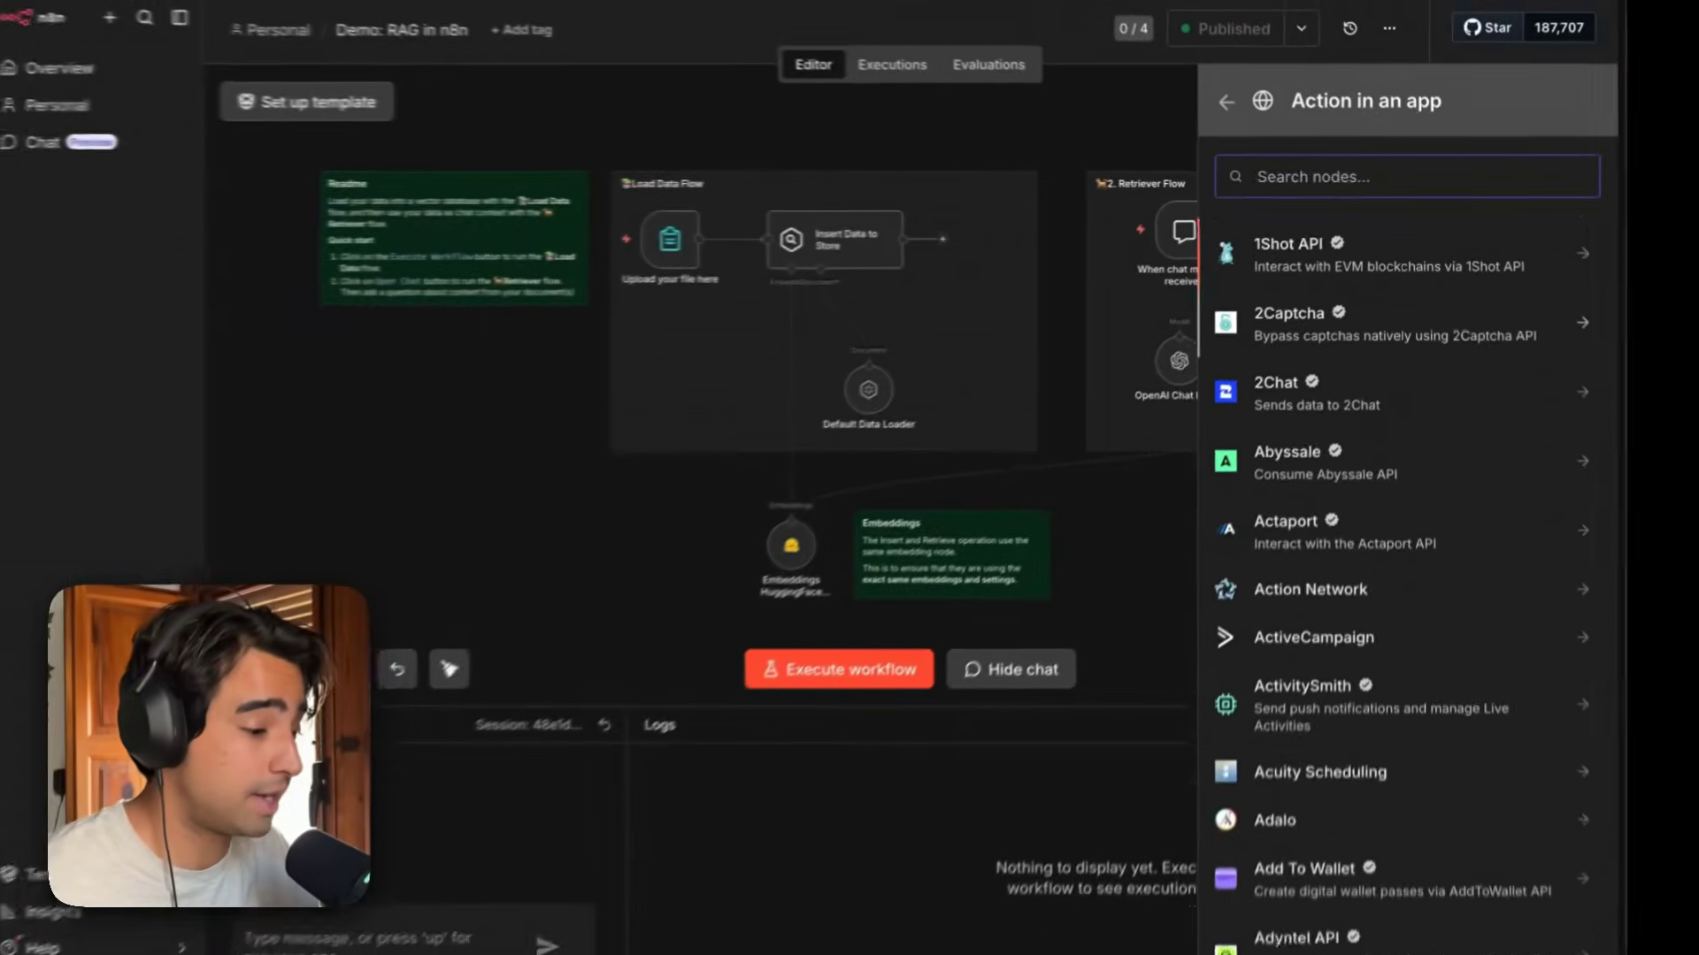
pyautogui.scroll(-15, 1507, 239)
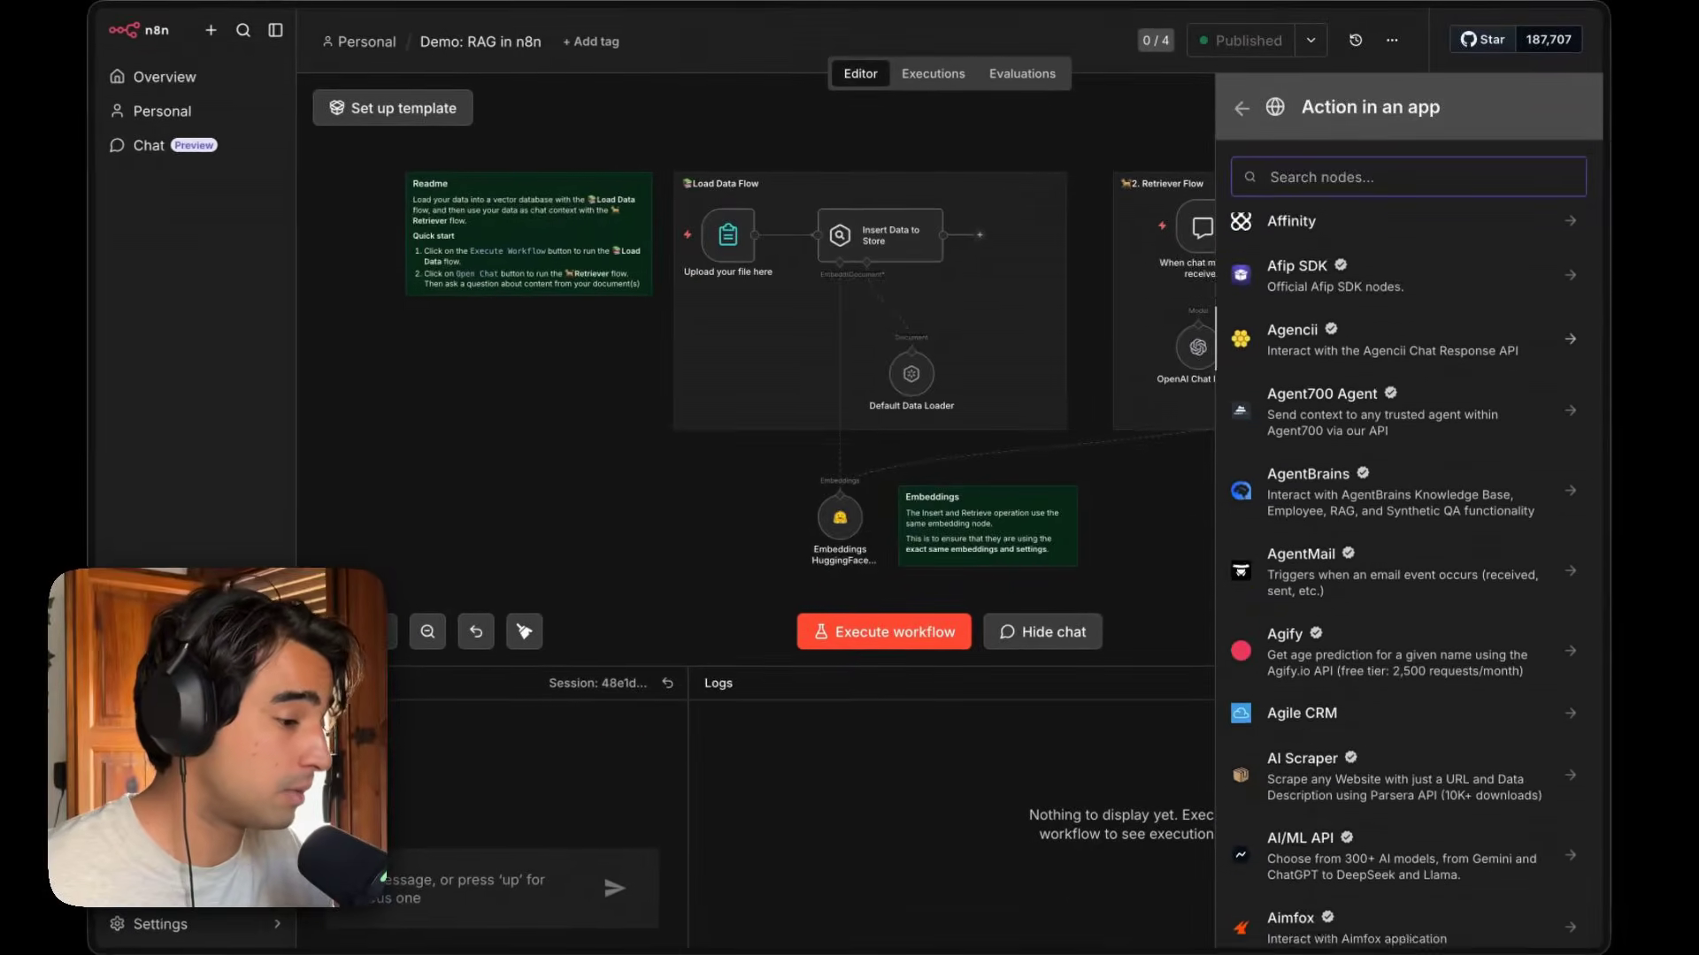
pyautogui.scroll(15, 1406, 531)
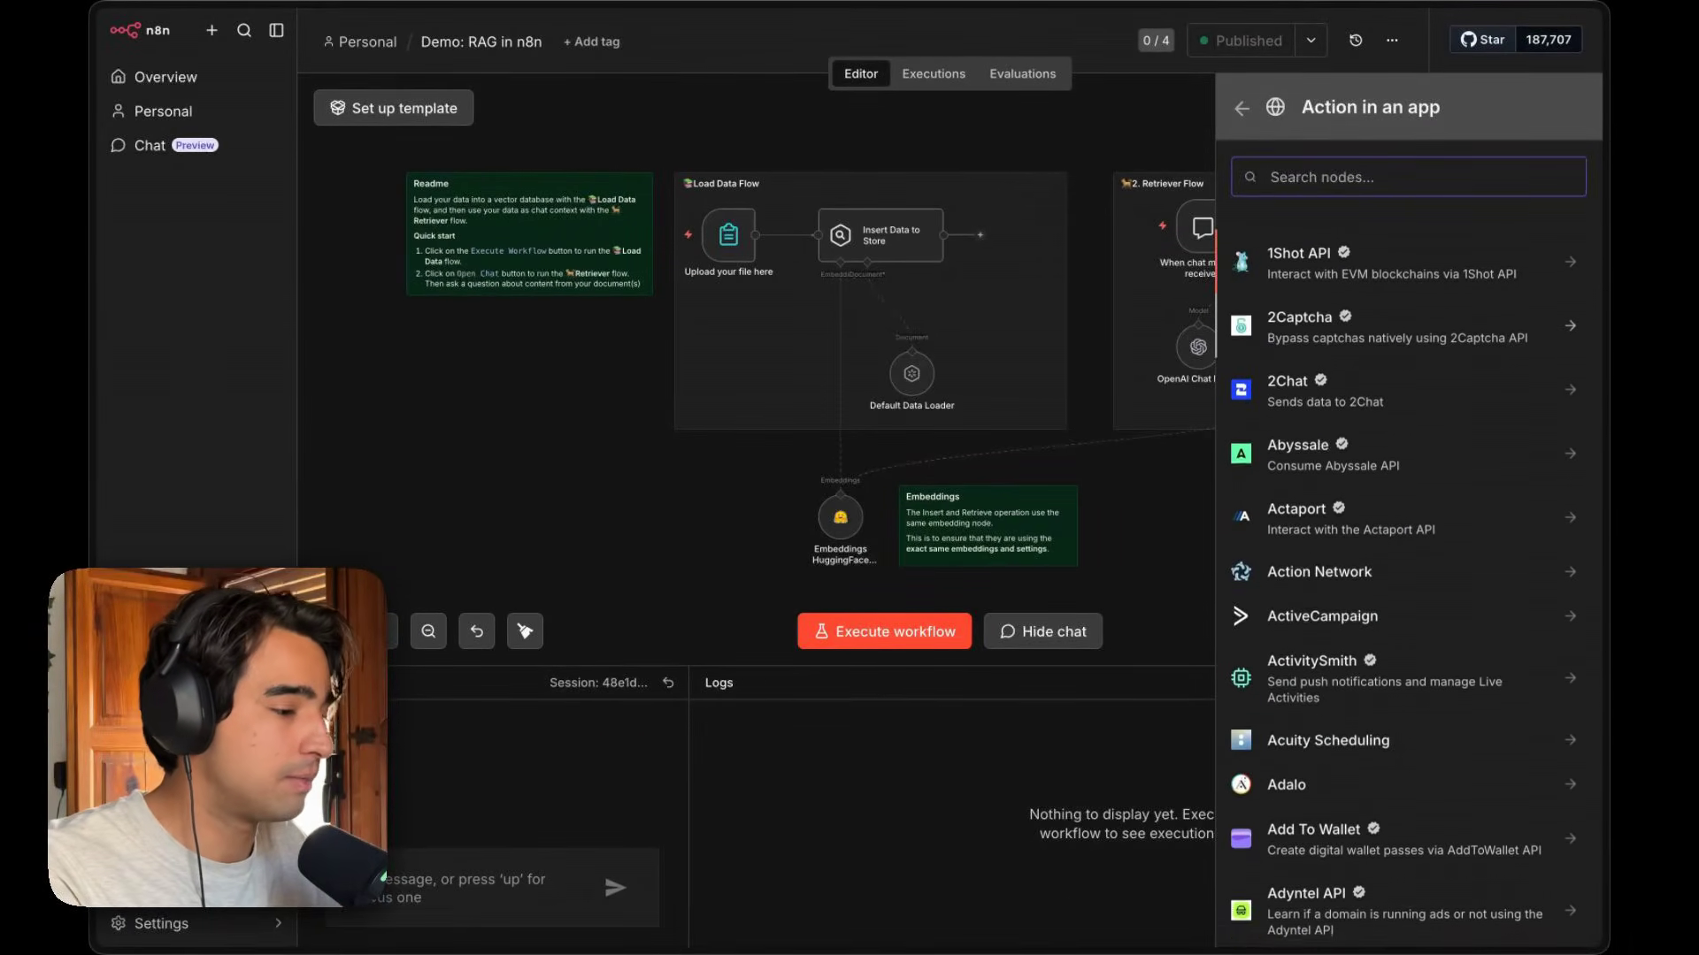
# Search the app nodes for Gmail and open its list of actions and triggers.
pyautogui.write('mail')
pyautogui.press('super+Left')
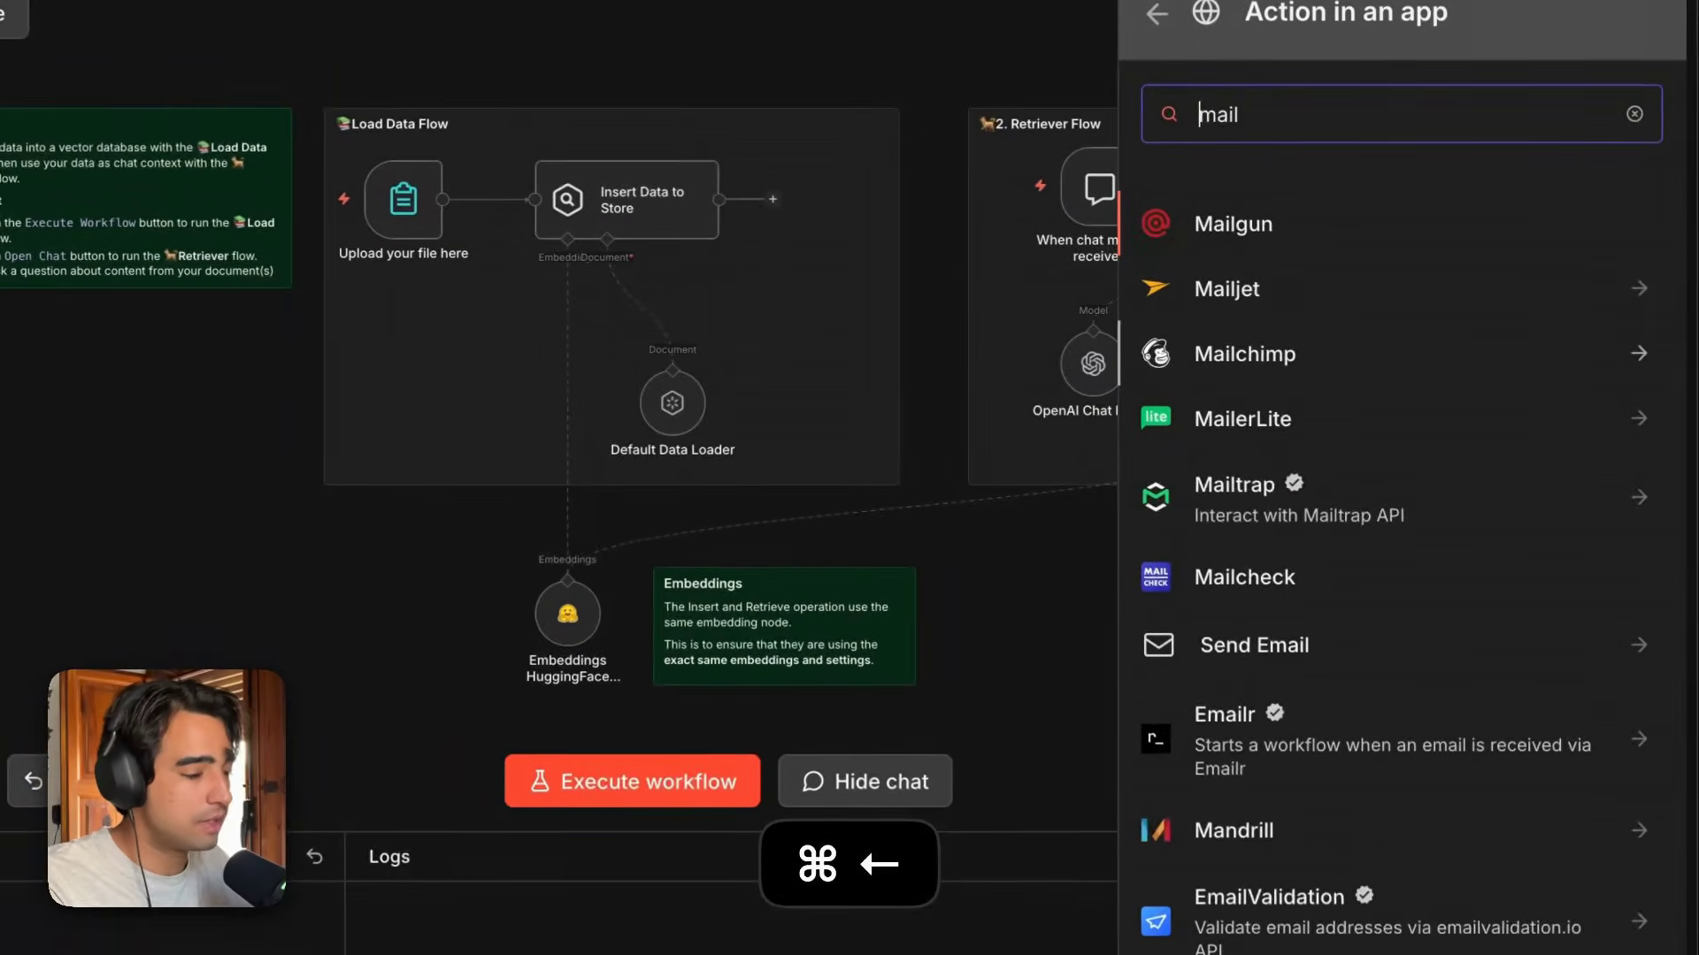
pyautogui.write('g')
pyautogui.click(1137, 520)
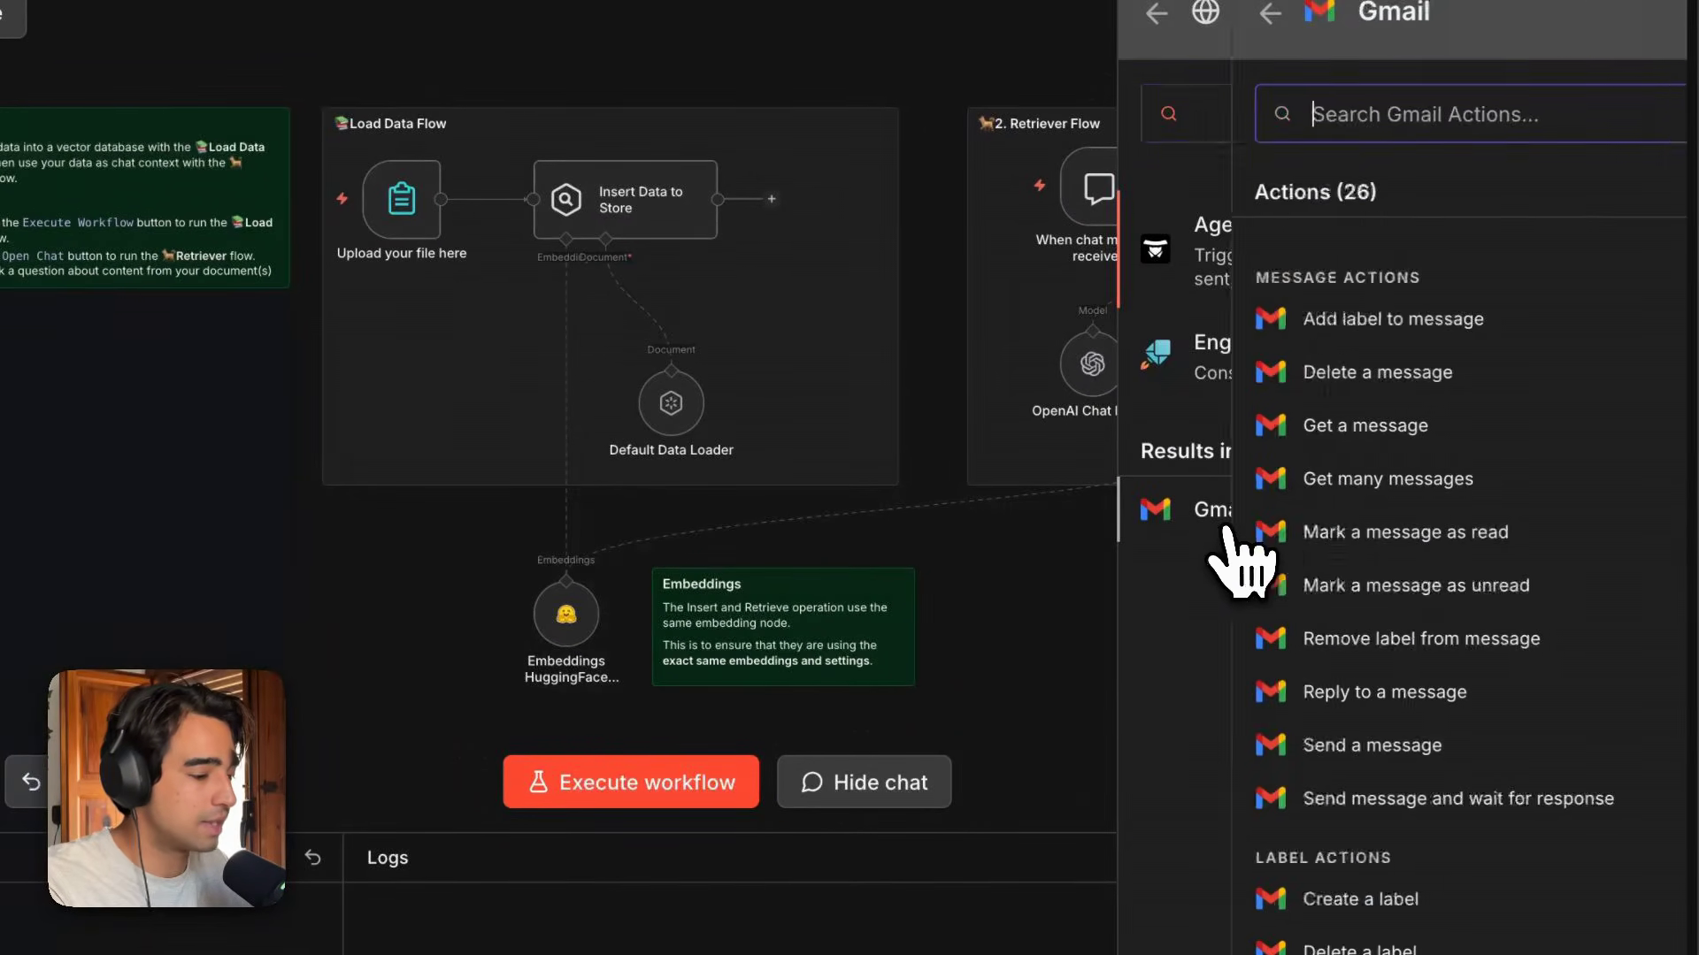
pyautogui.scroll(-4, 1225, 531)
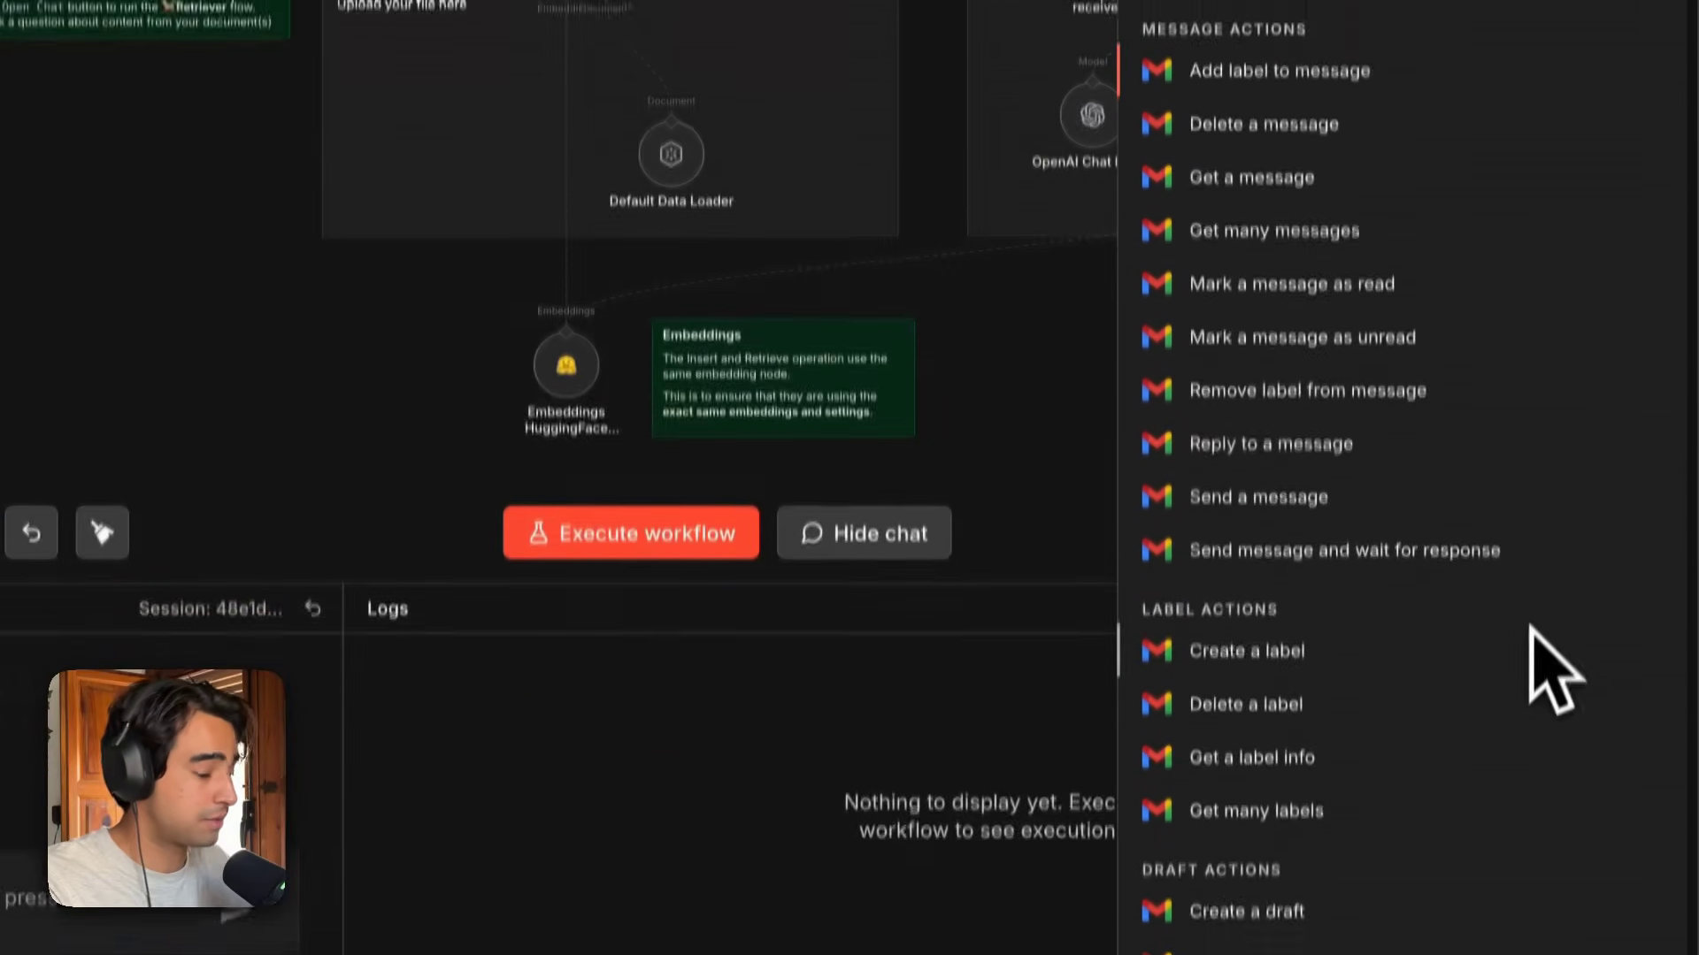
pyautogui.scroll(-10, 1440, 663)
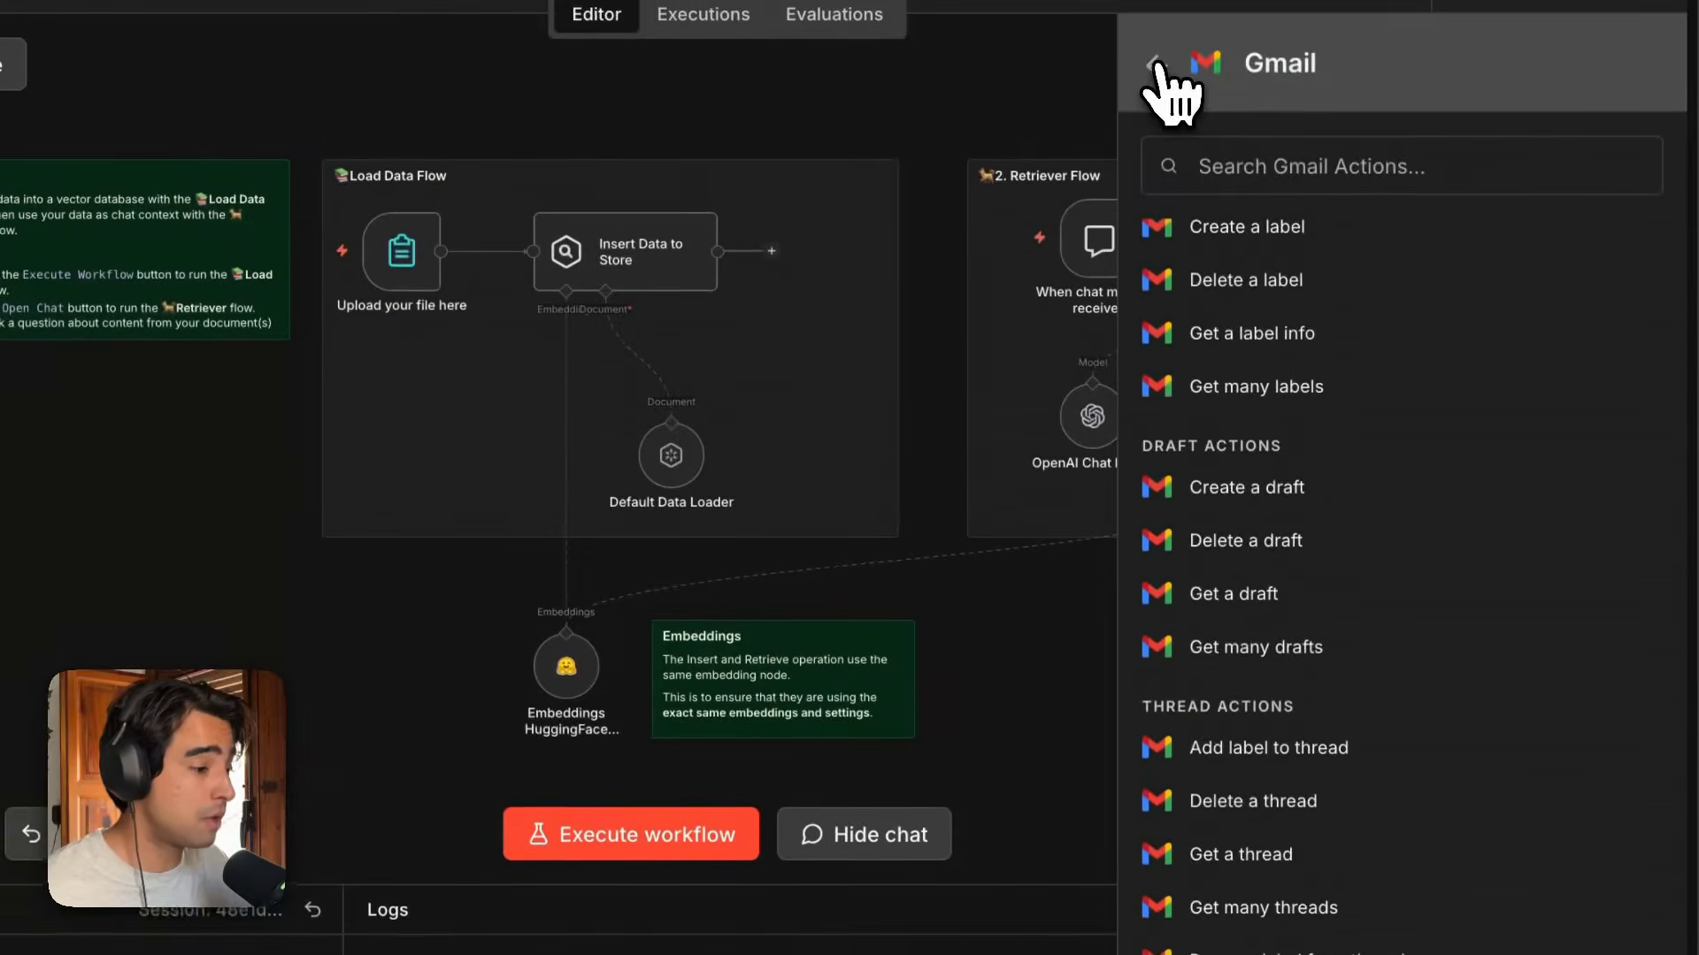
# Go back to the app list, search for gmail again, then clear the search.
pyautogui.click(1157, 75)
pyautogui.write('gmail')
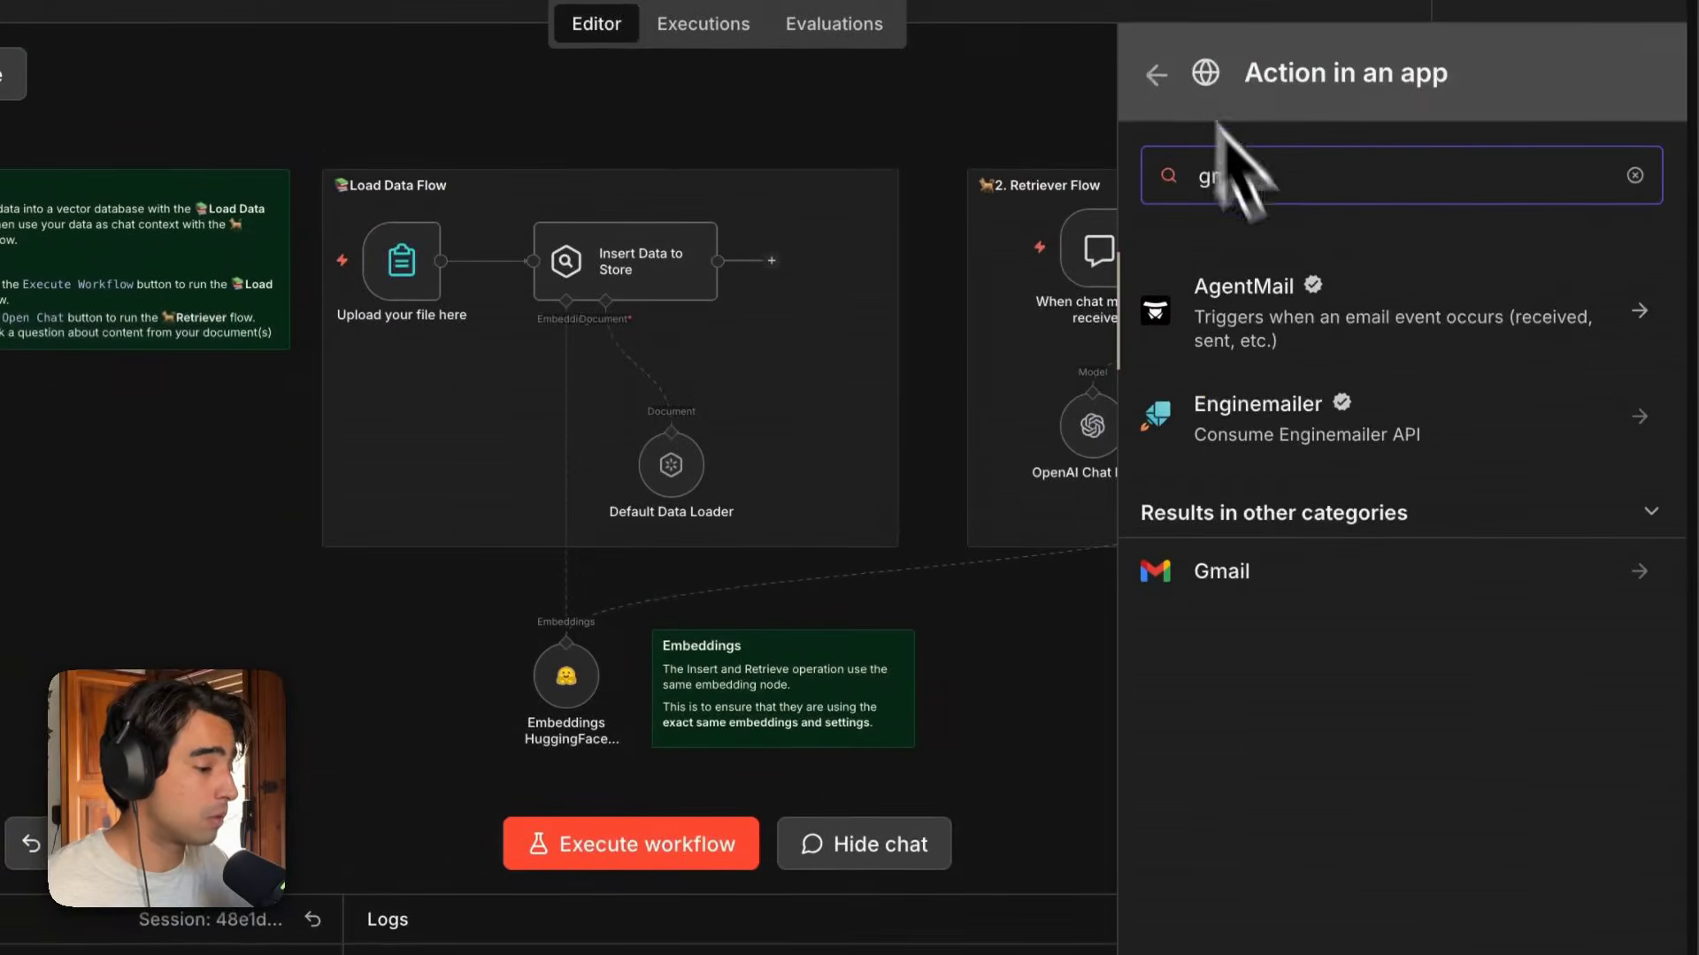
pyautogui.hotkey('ctrl', 'a')
pyautogui.press('BackSpace')
pyautogui.scroll(-2, 1536, 778)
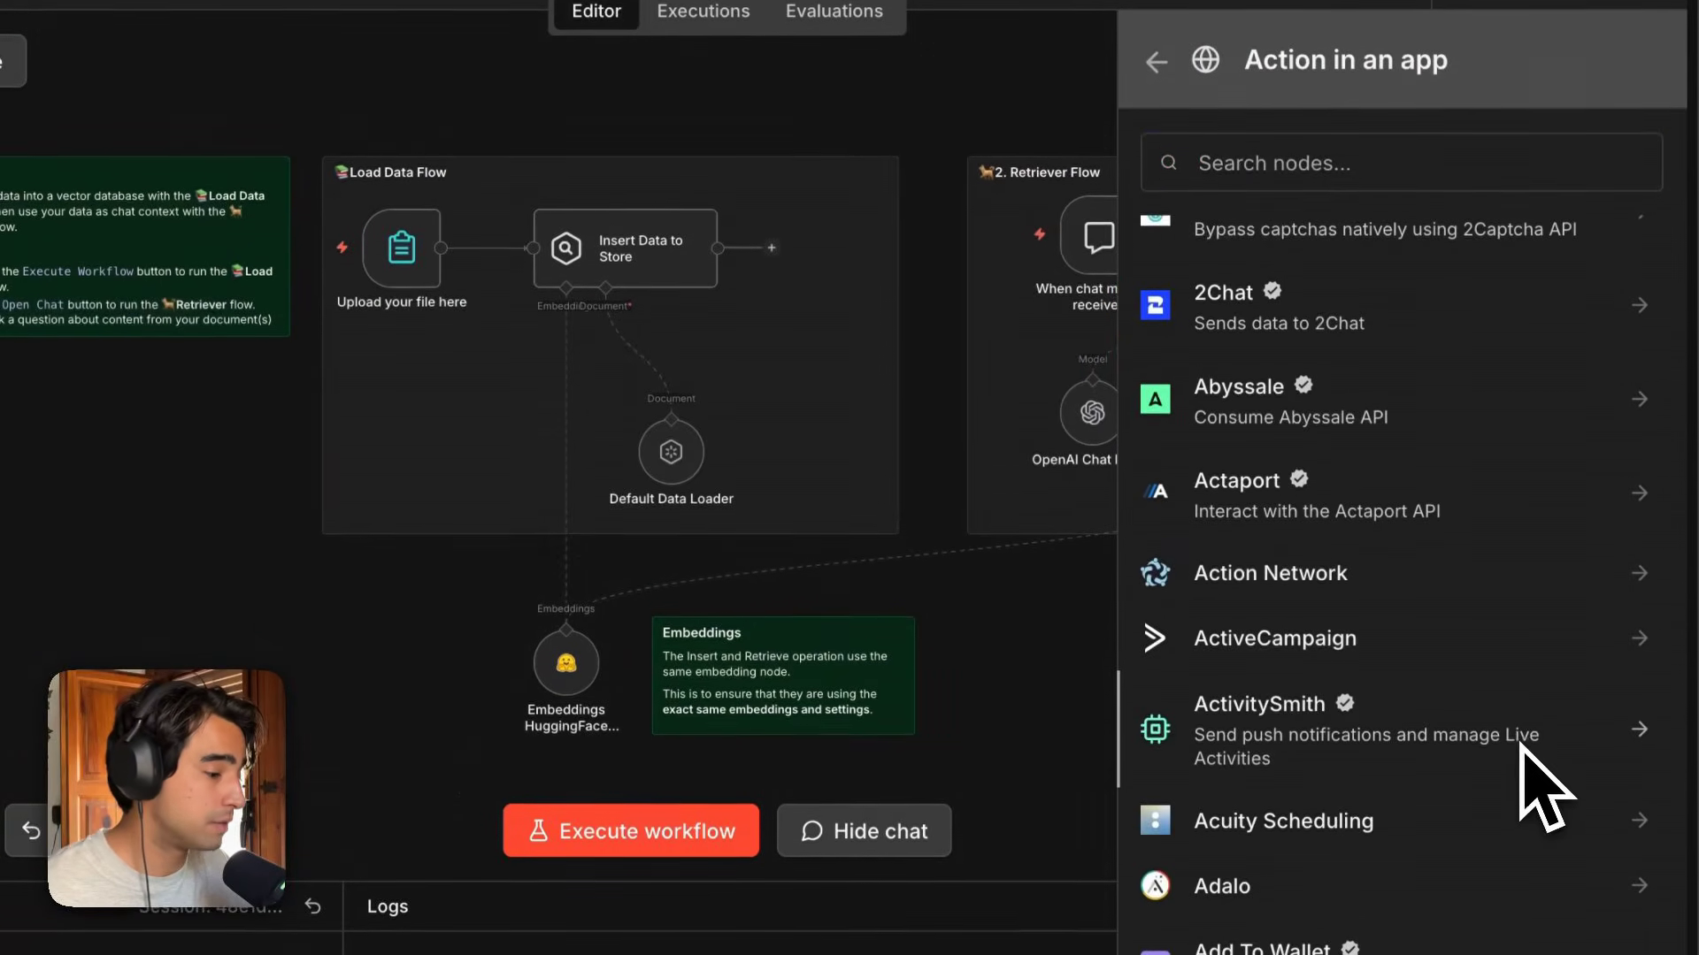
# Search the node list for form and open the n8n Form node's actions and triggers.
pyautogui.scroll(-1, 1353, 663)
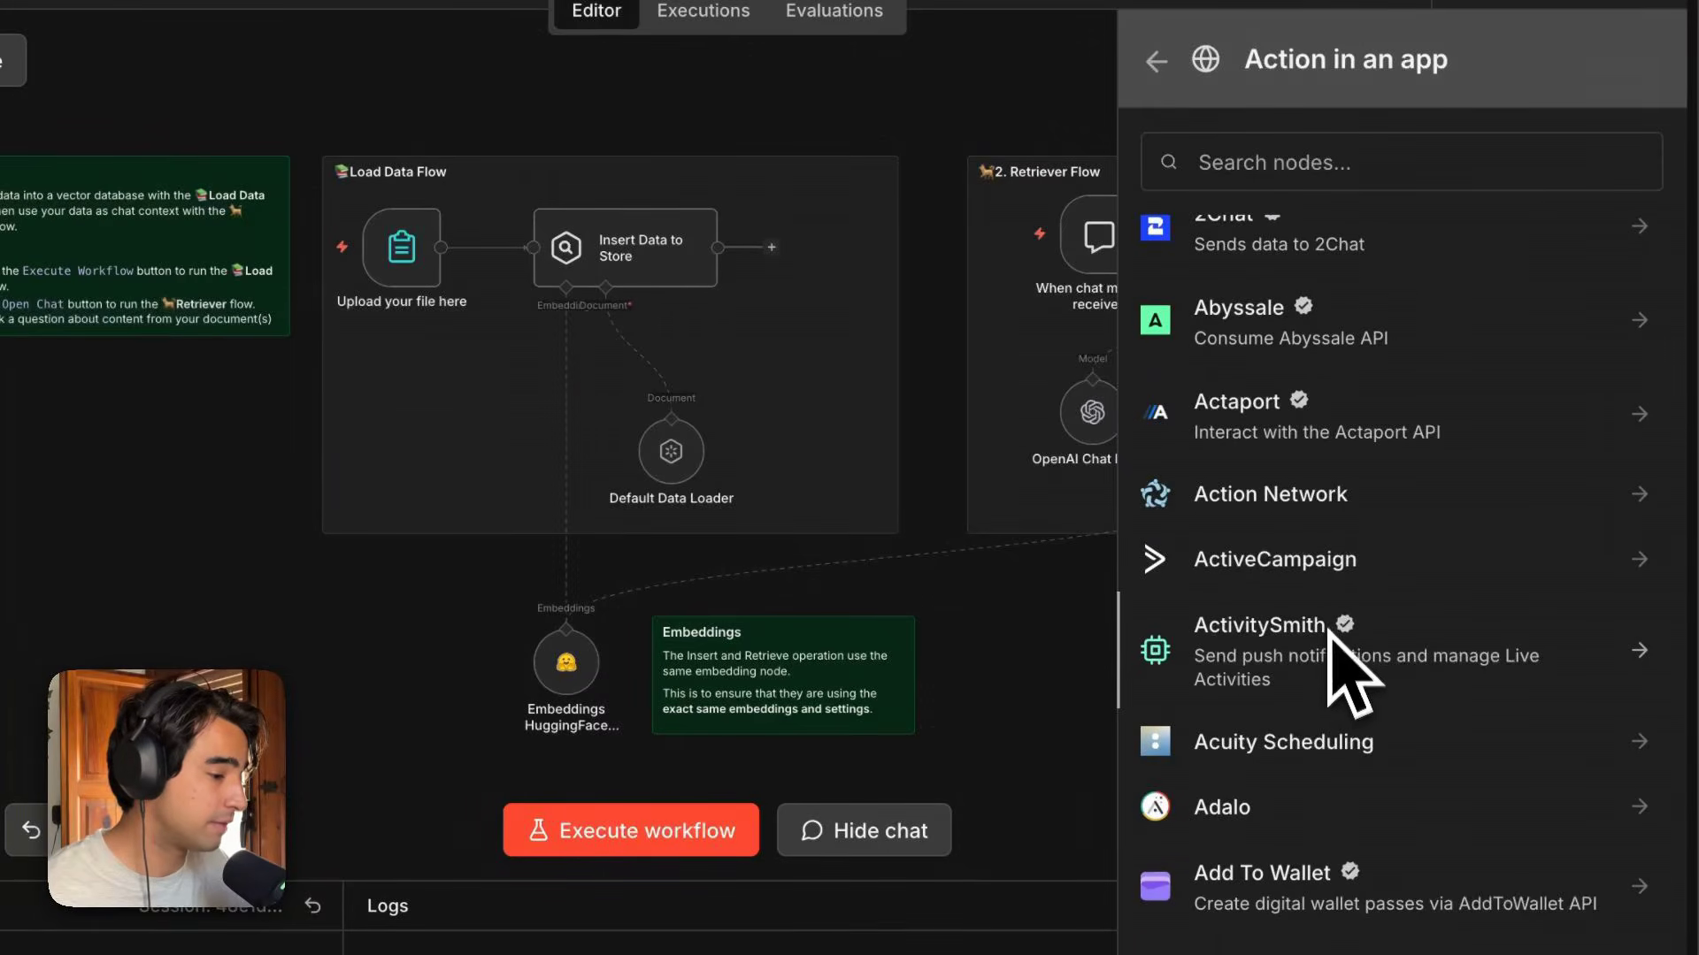
pyautogui.scroll(-8, 1309, 575)
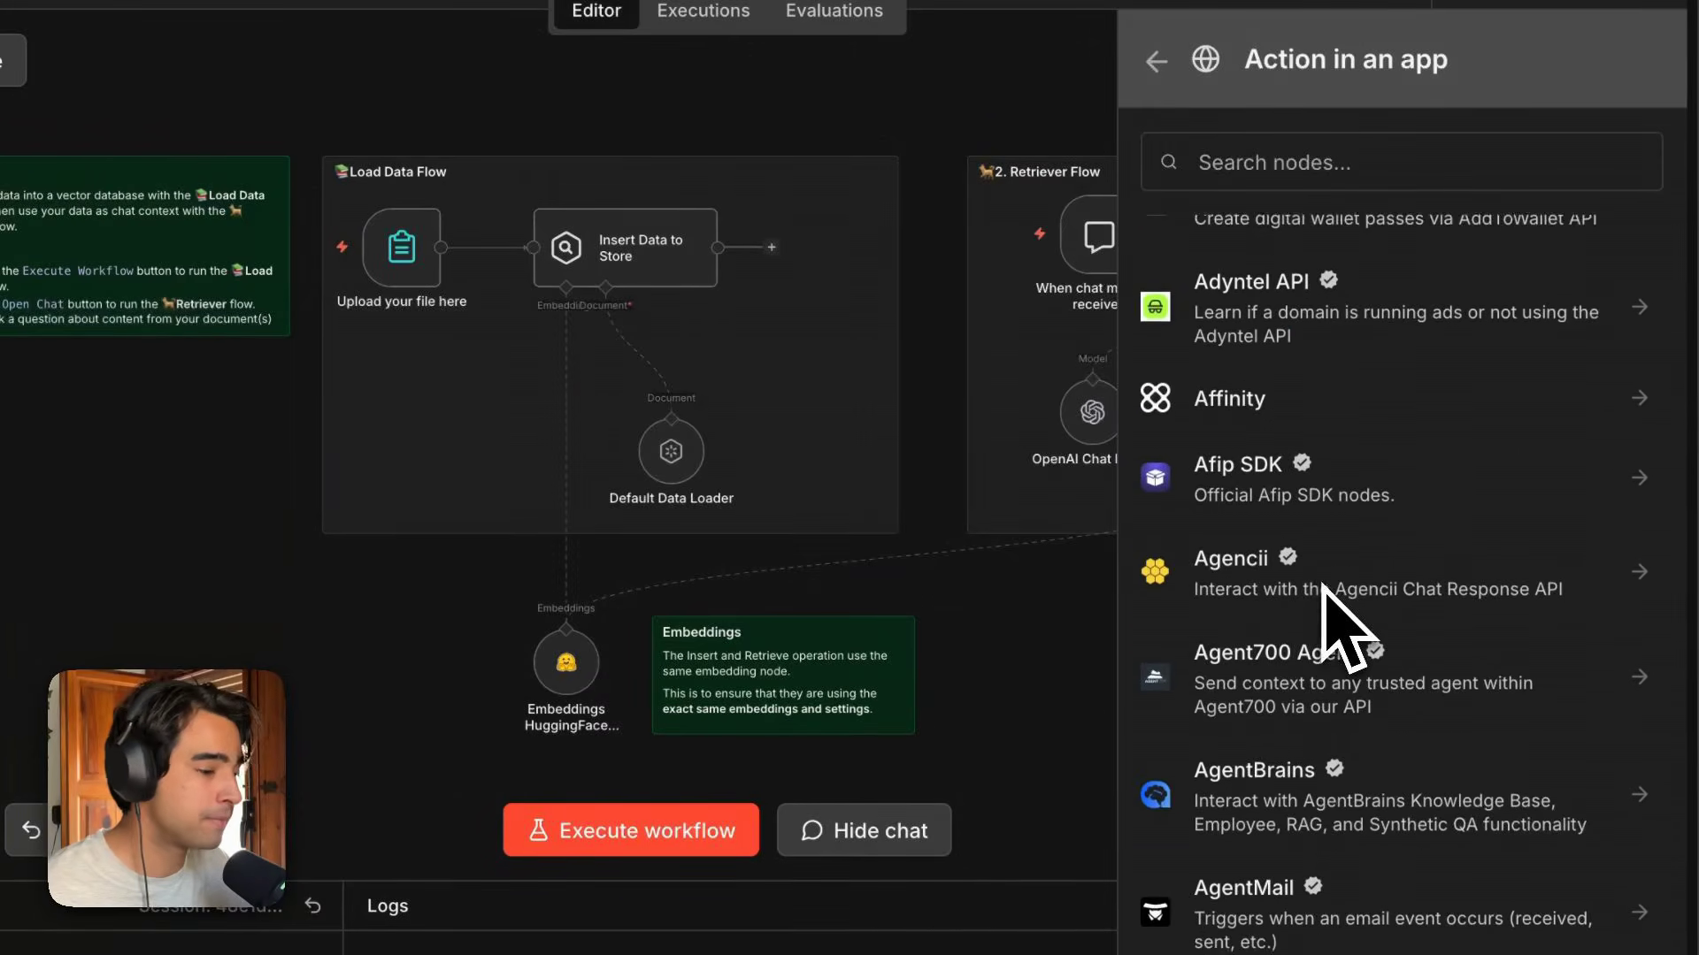
pyautogui.click(1265, 255)
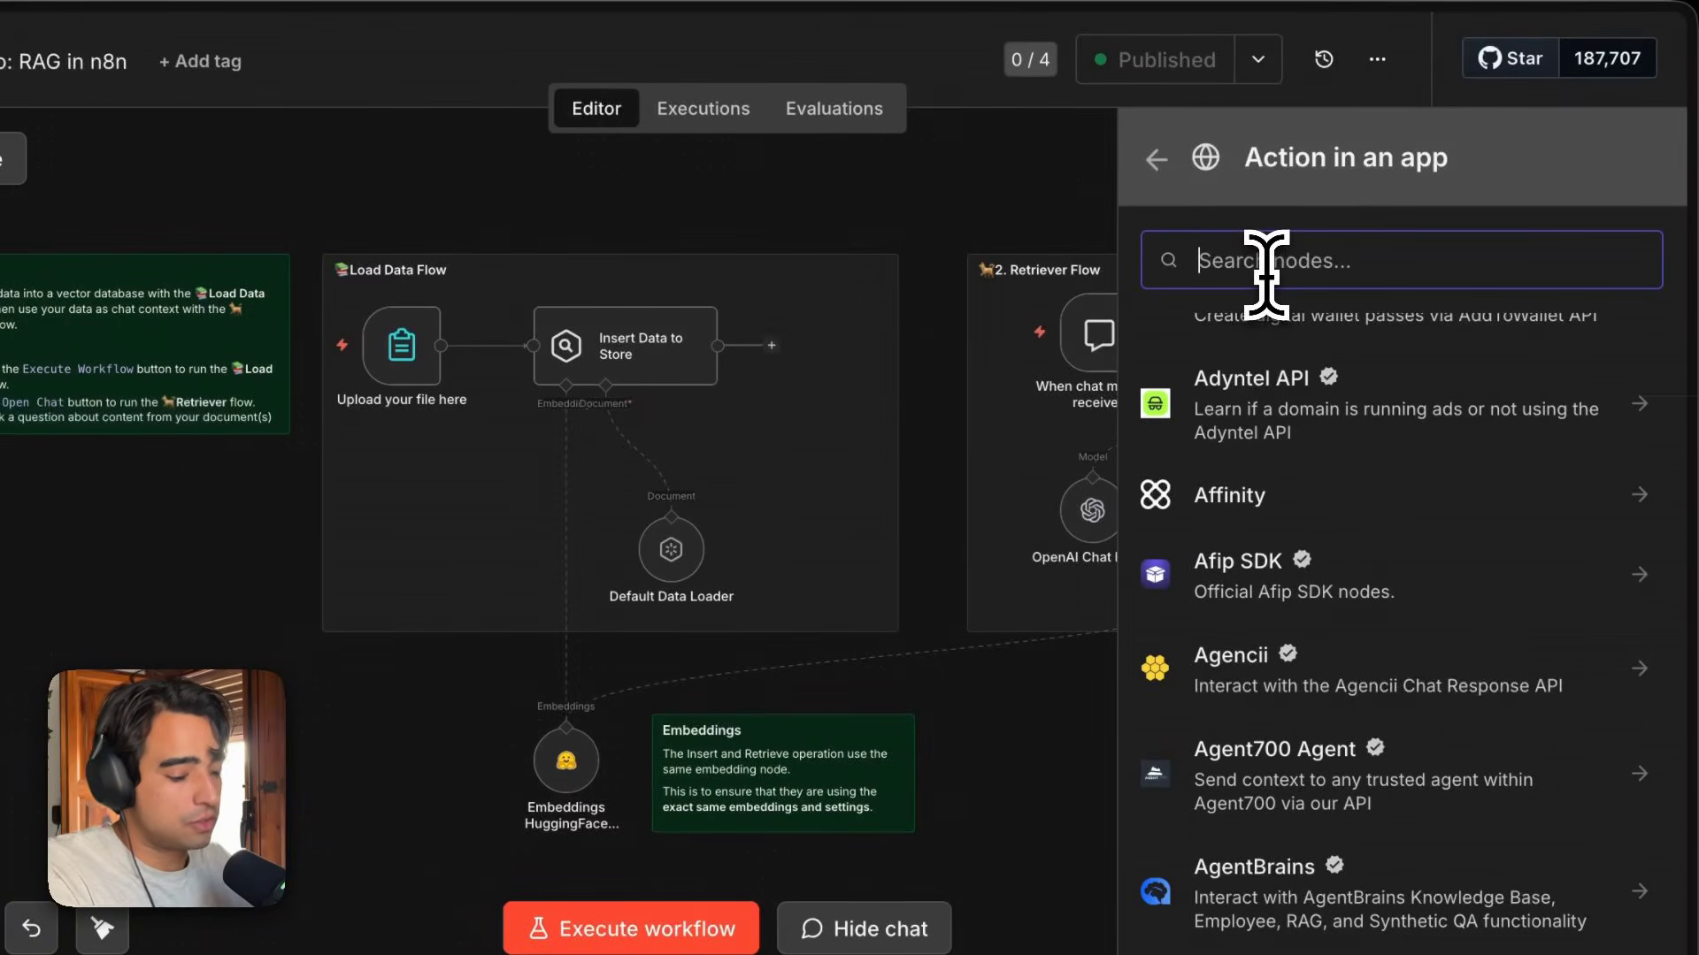
pyautogui.write('form')
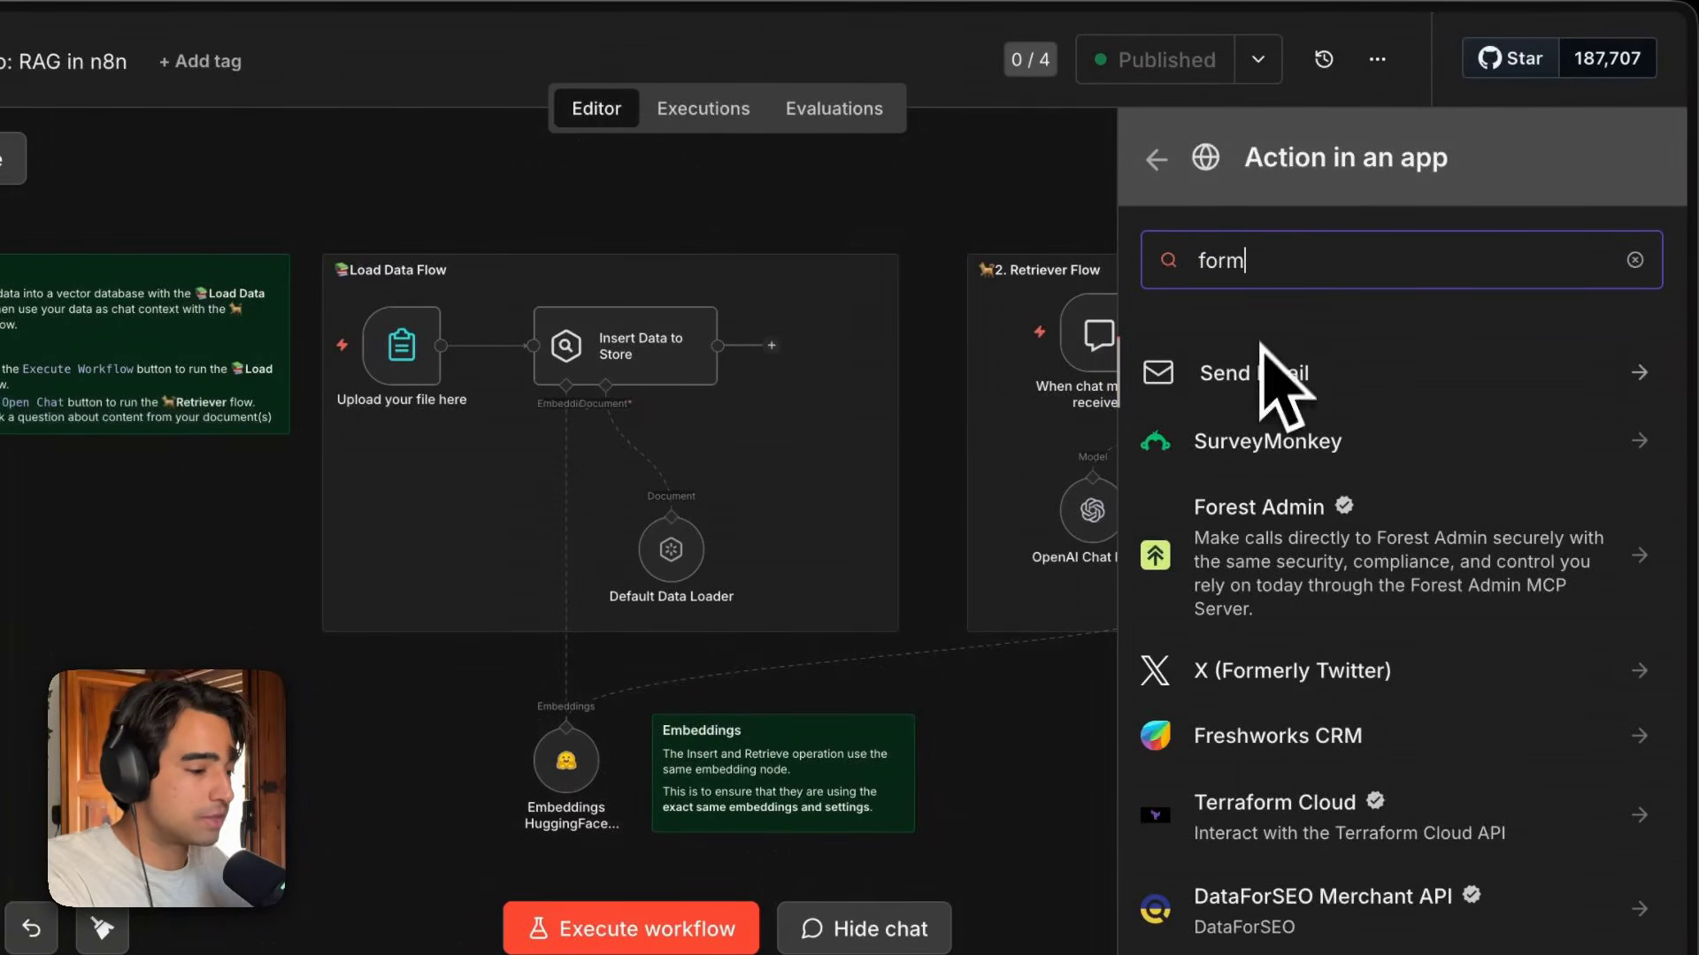
pyautogui.click(1156, 160)
pyautogui.write('form')
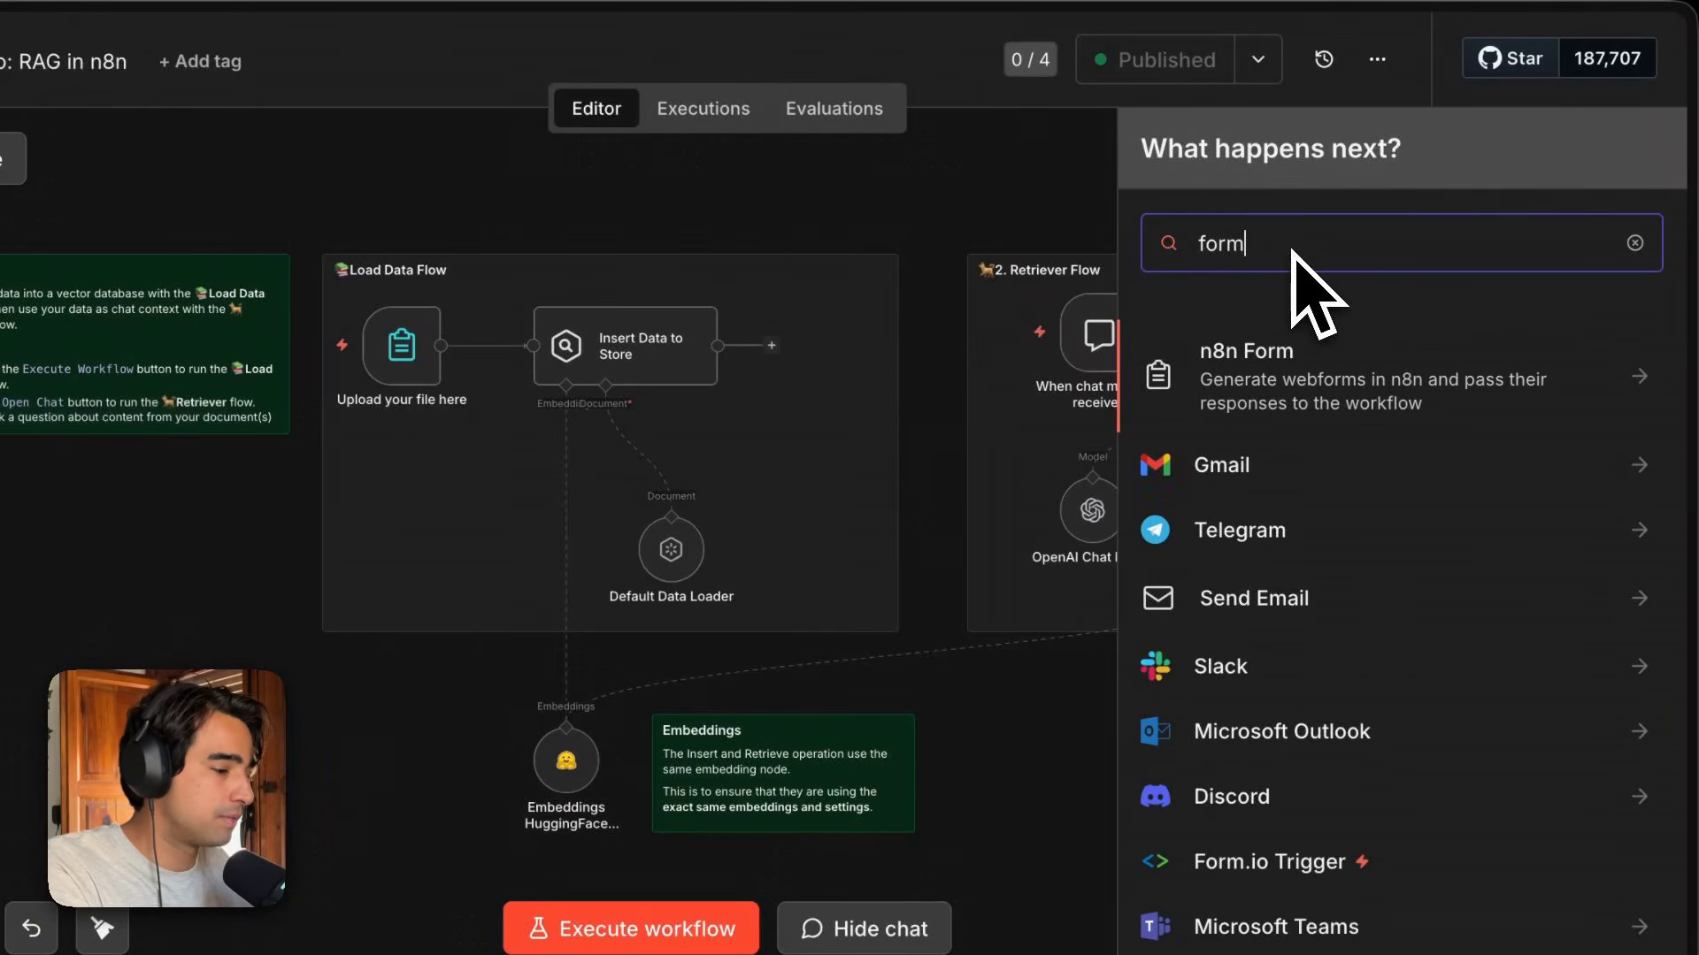
pyautogui.click(1324, 402)
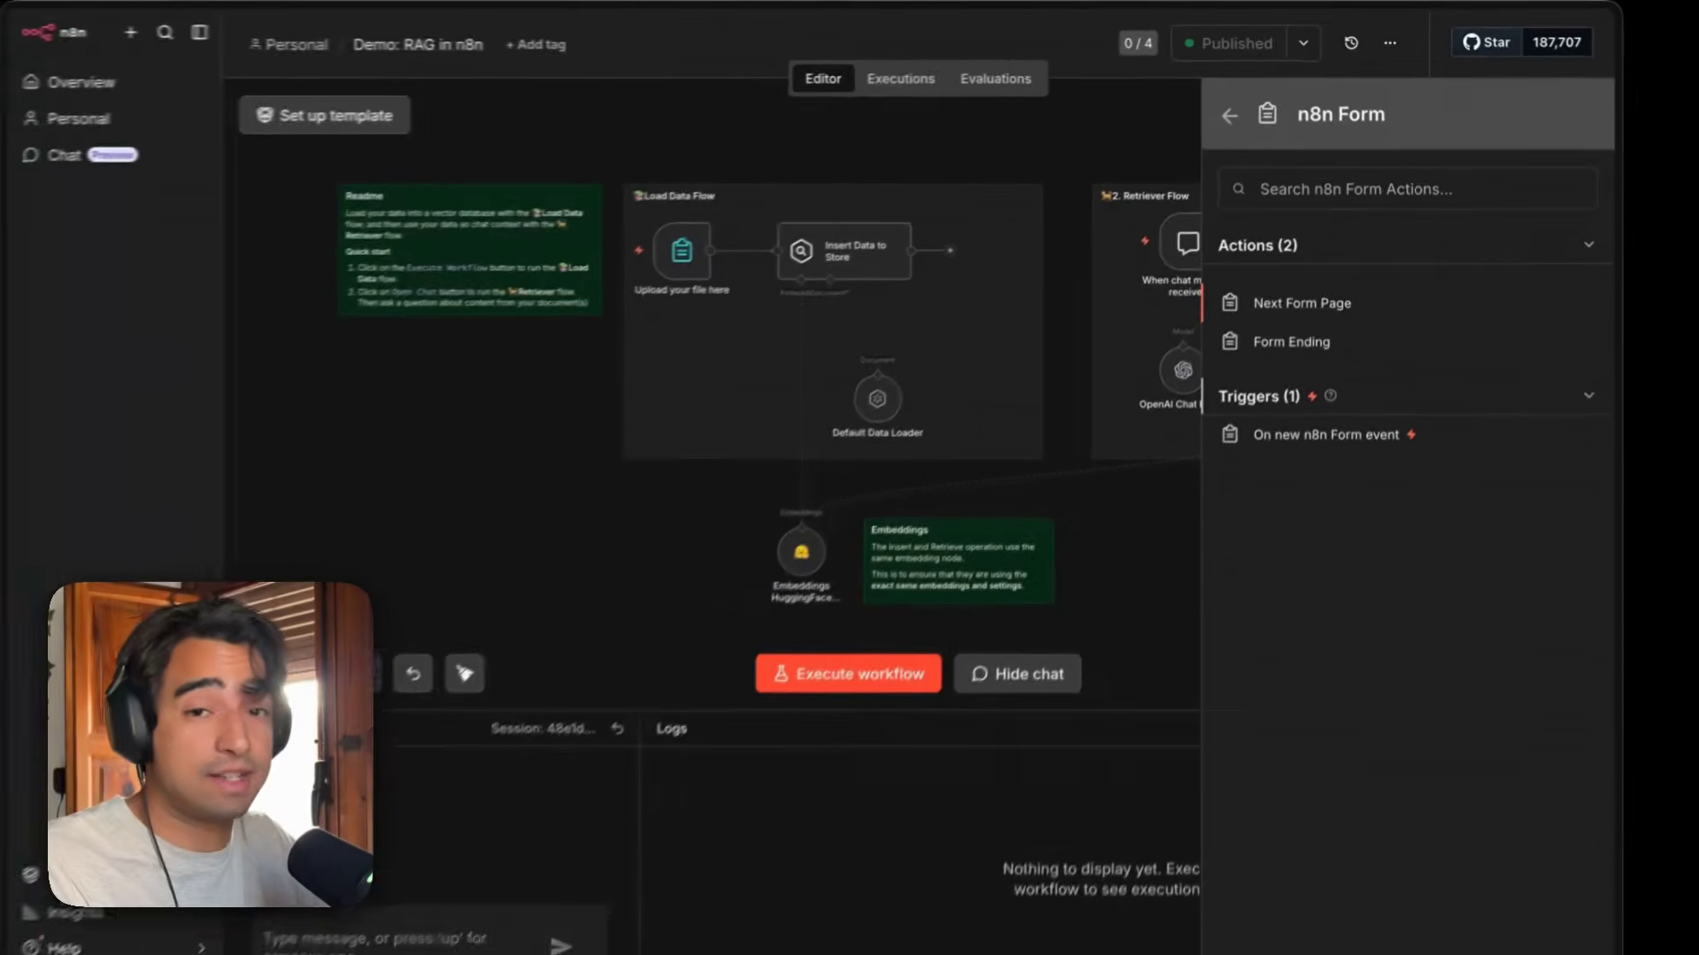
# Close the node panel and open the Upload your file here form trigger node.
pyautogui.click(1176, 182)
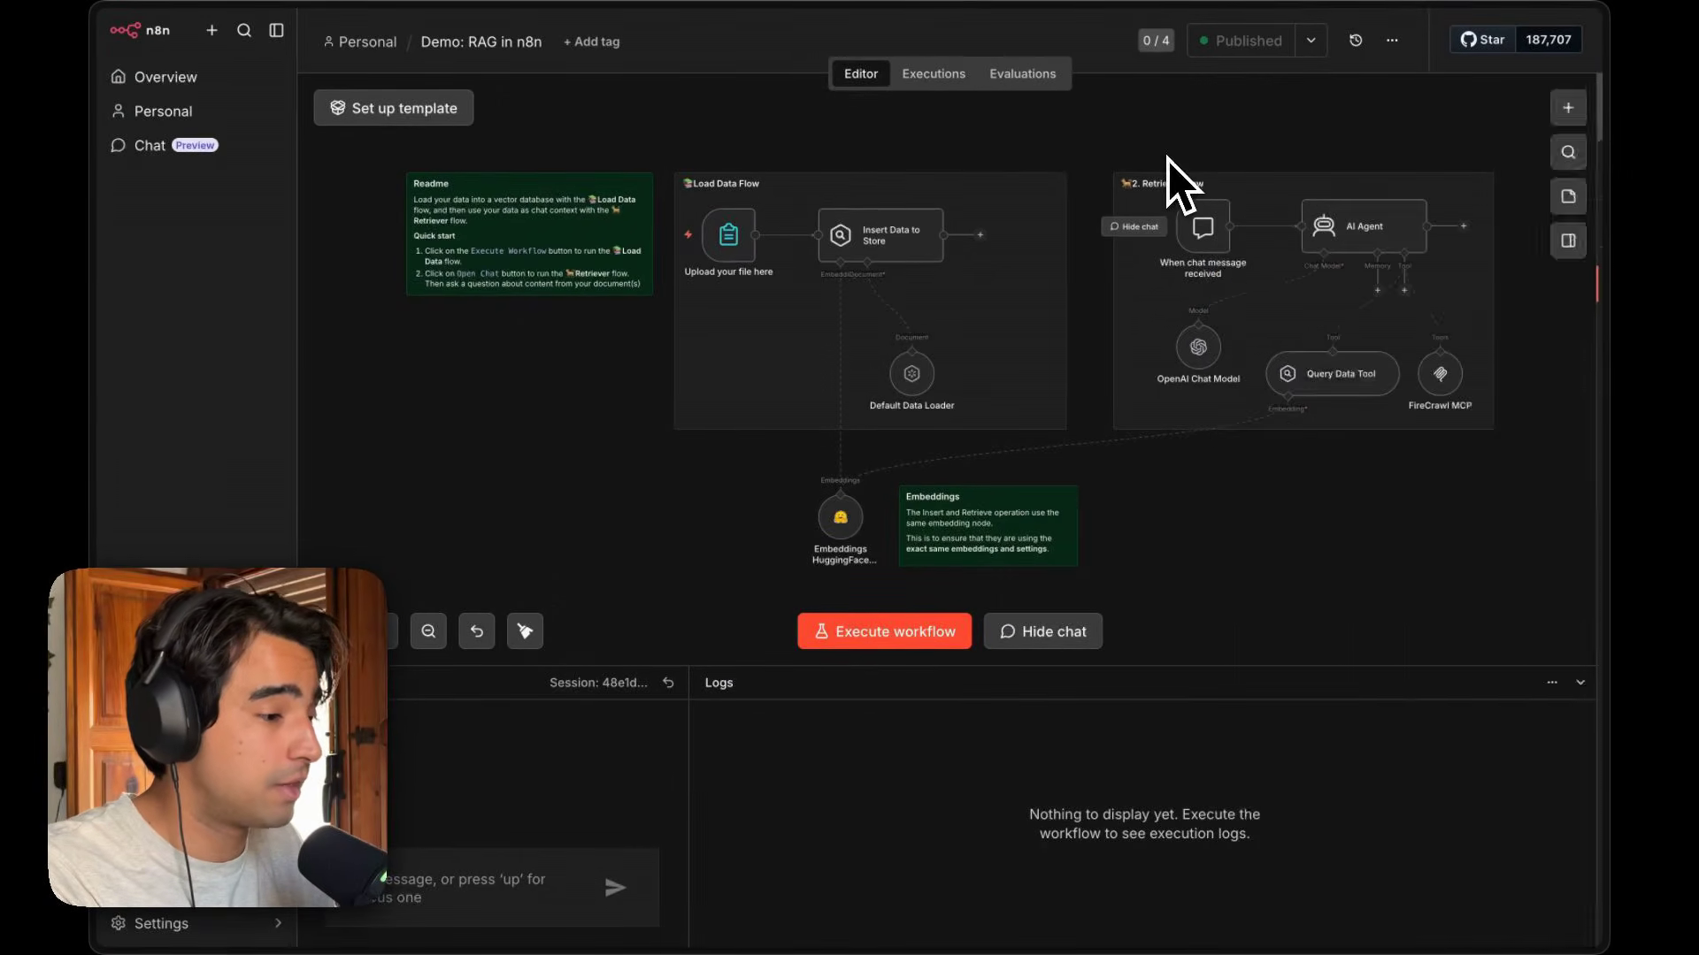
pyautogui.scroll(2, 738, 270)
pyautogui.scroll(1, 731, 257)
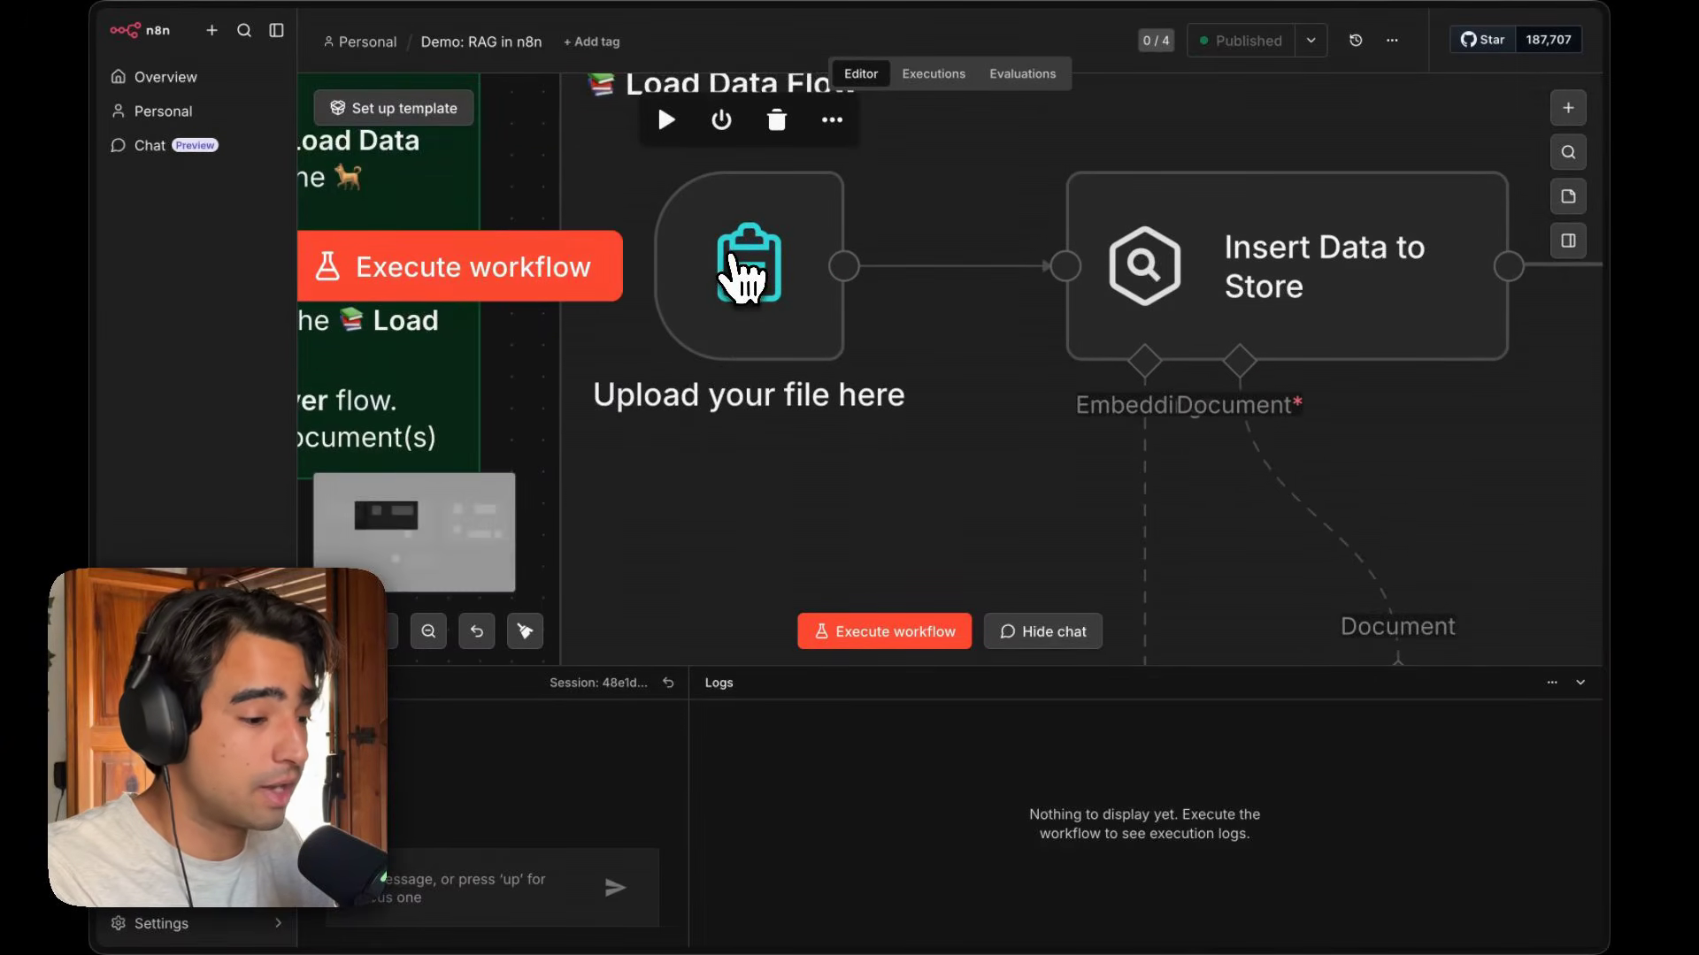
pyautogui.click(741, 274)
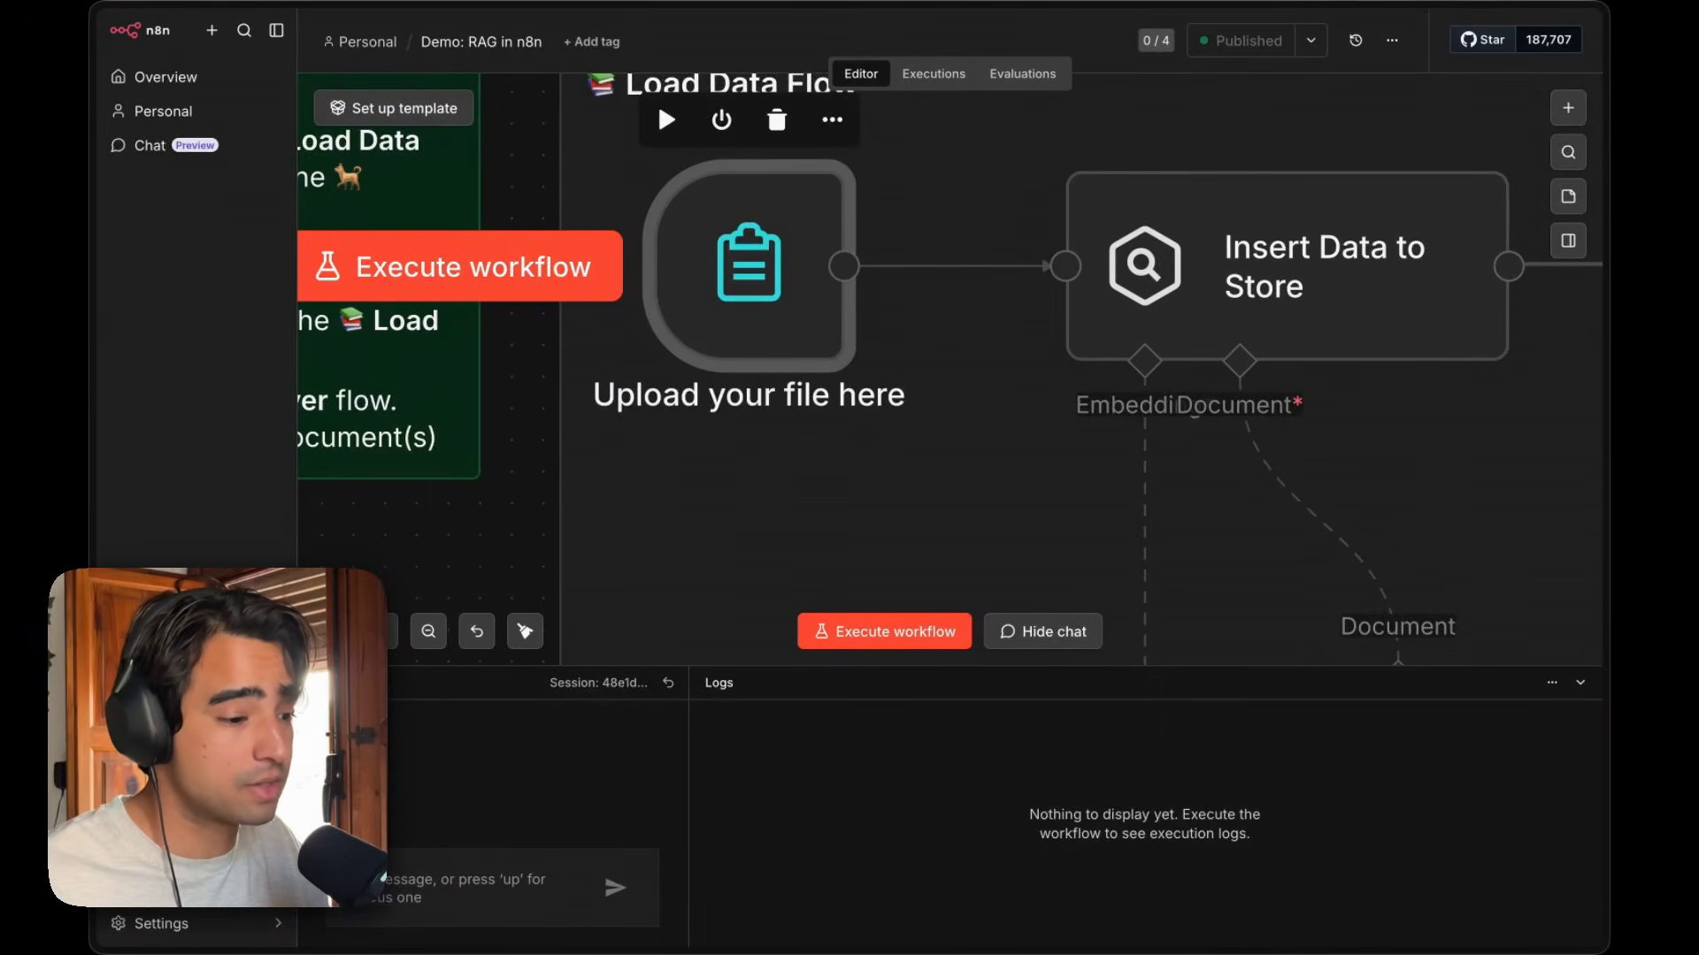
pyautogui.doubleClick(747, 284)
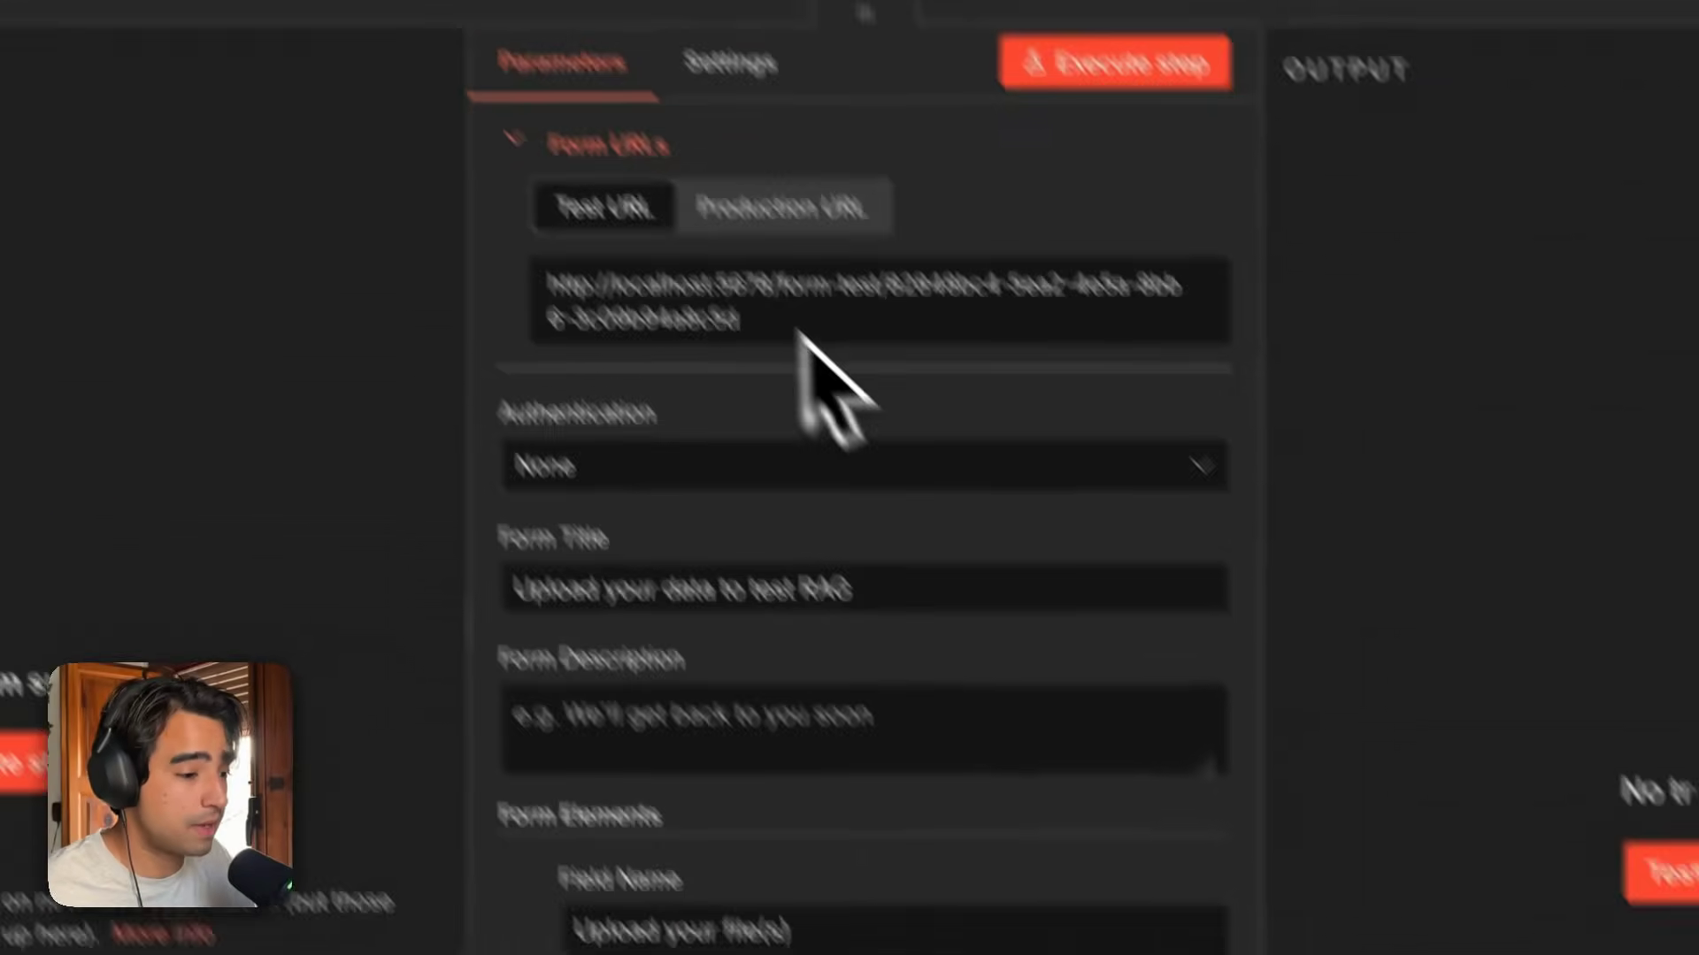
# Compare the form's test and production URLs and examine the localhost address.
pyautogui.moveTo(796, 232); pyautogui.dragTo(651, 205)
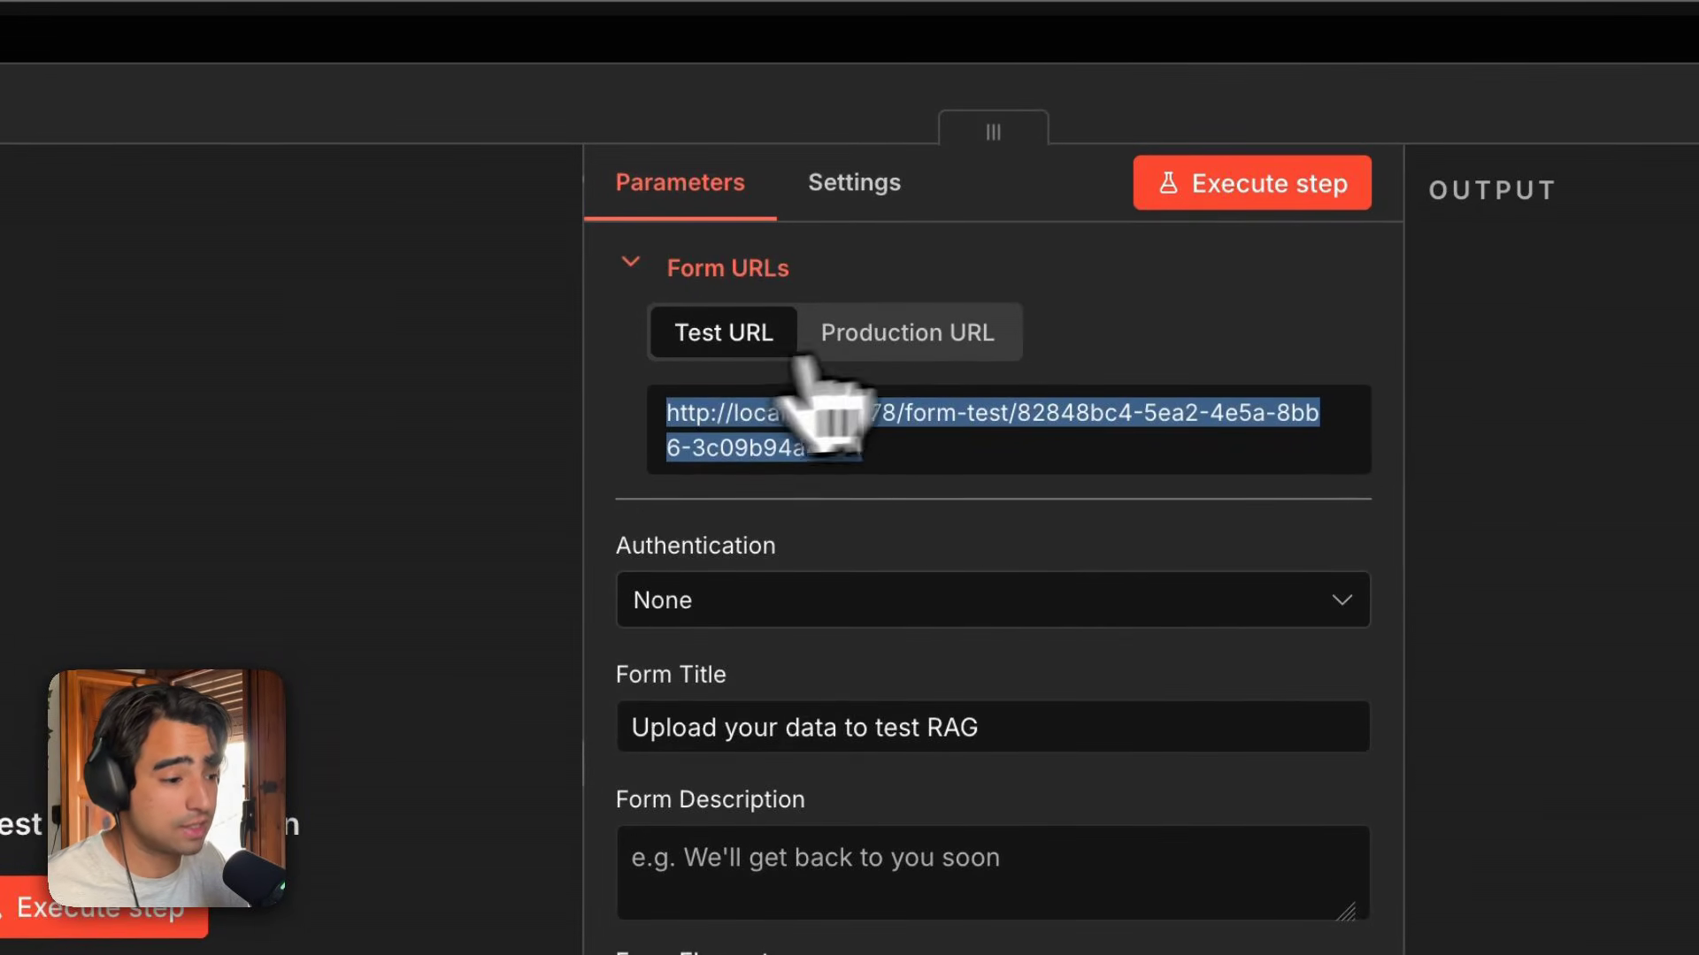
pyautogui.click(995, 348)
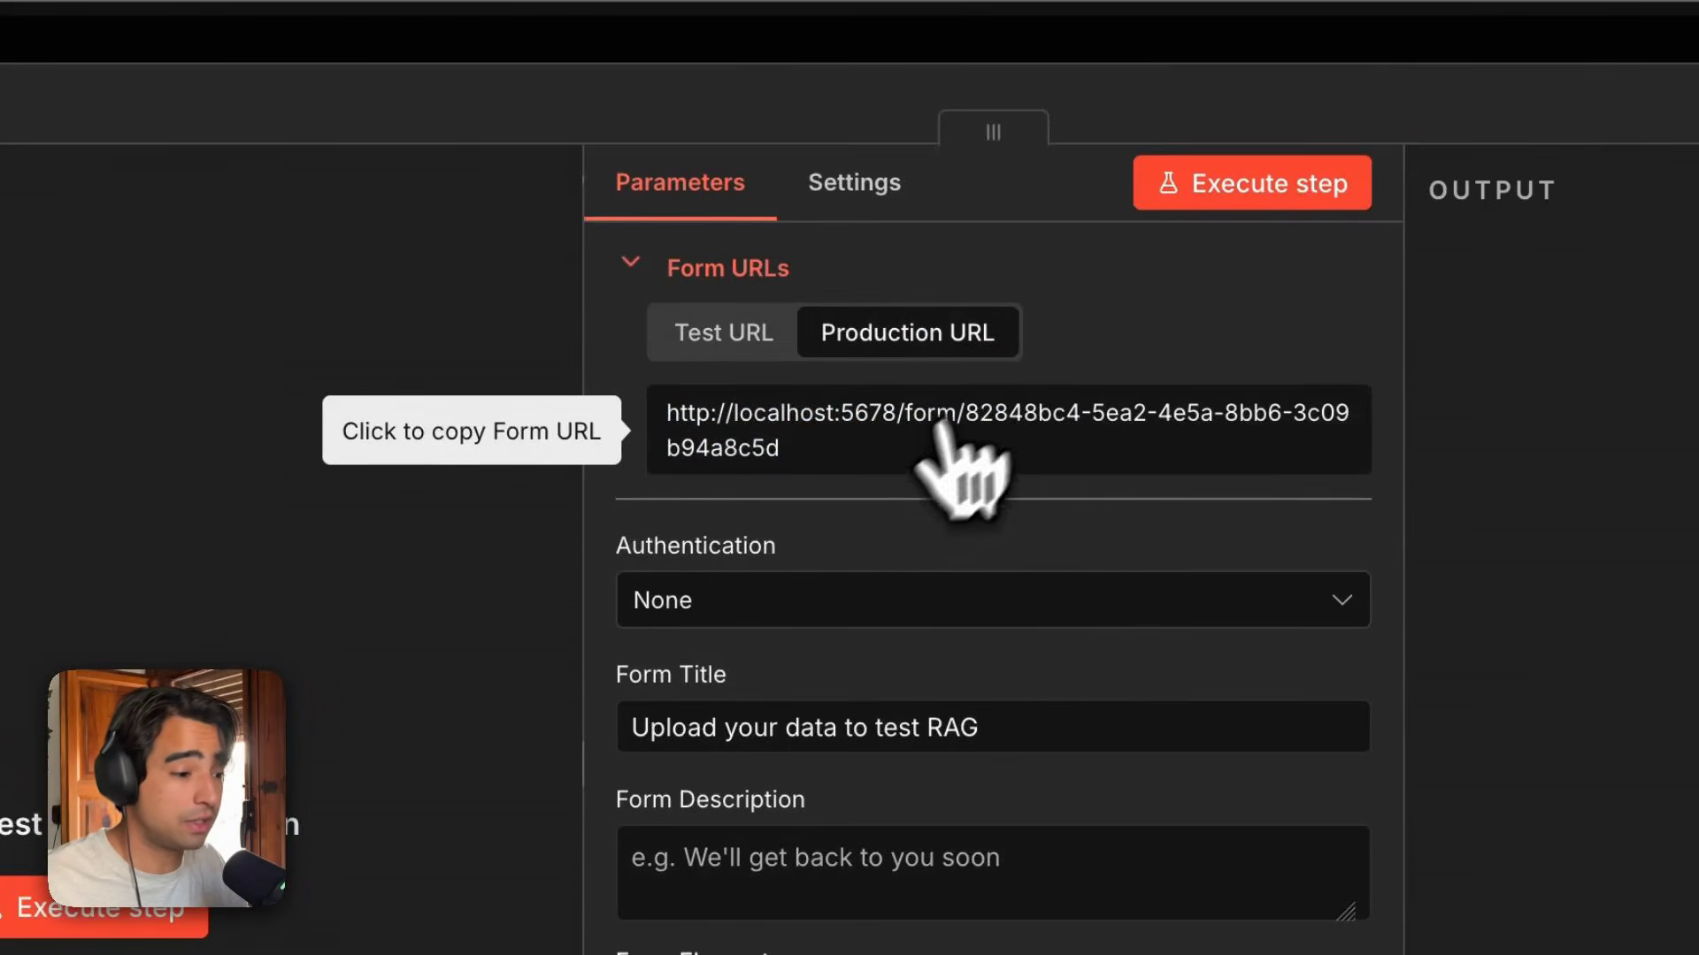
pyautogui.click(671, 424)
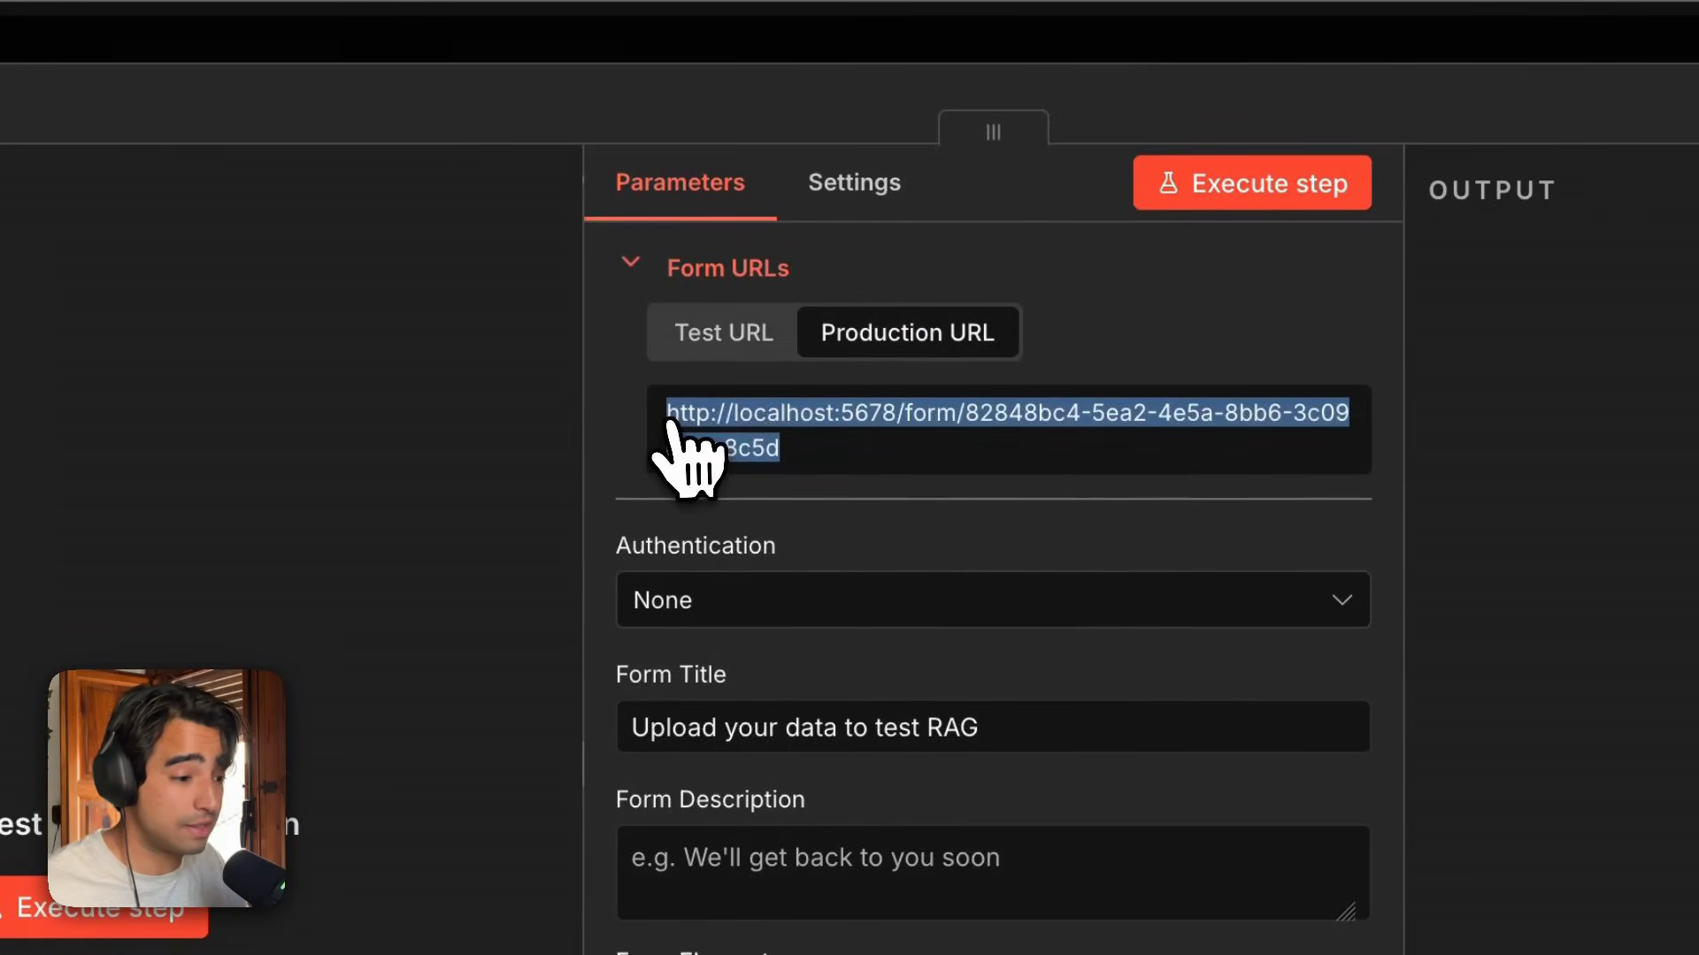
pyautogui.click(902, 496)
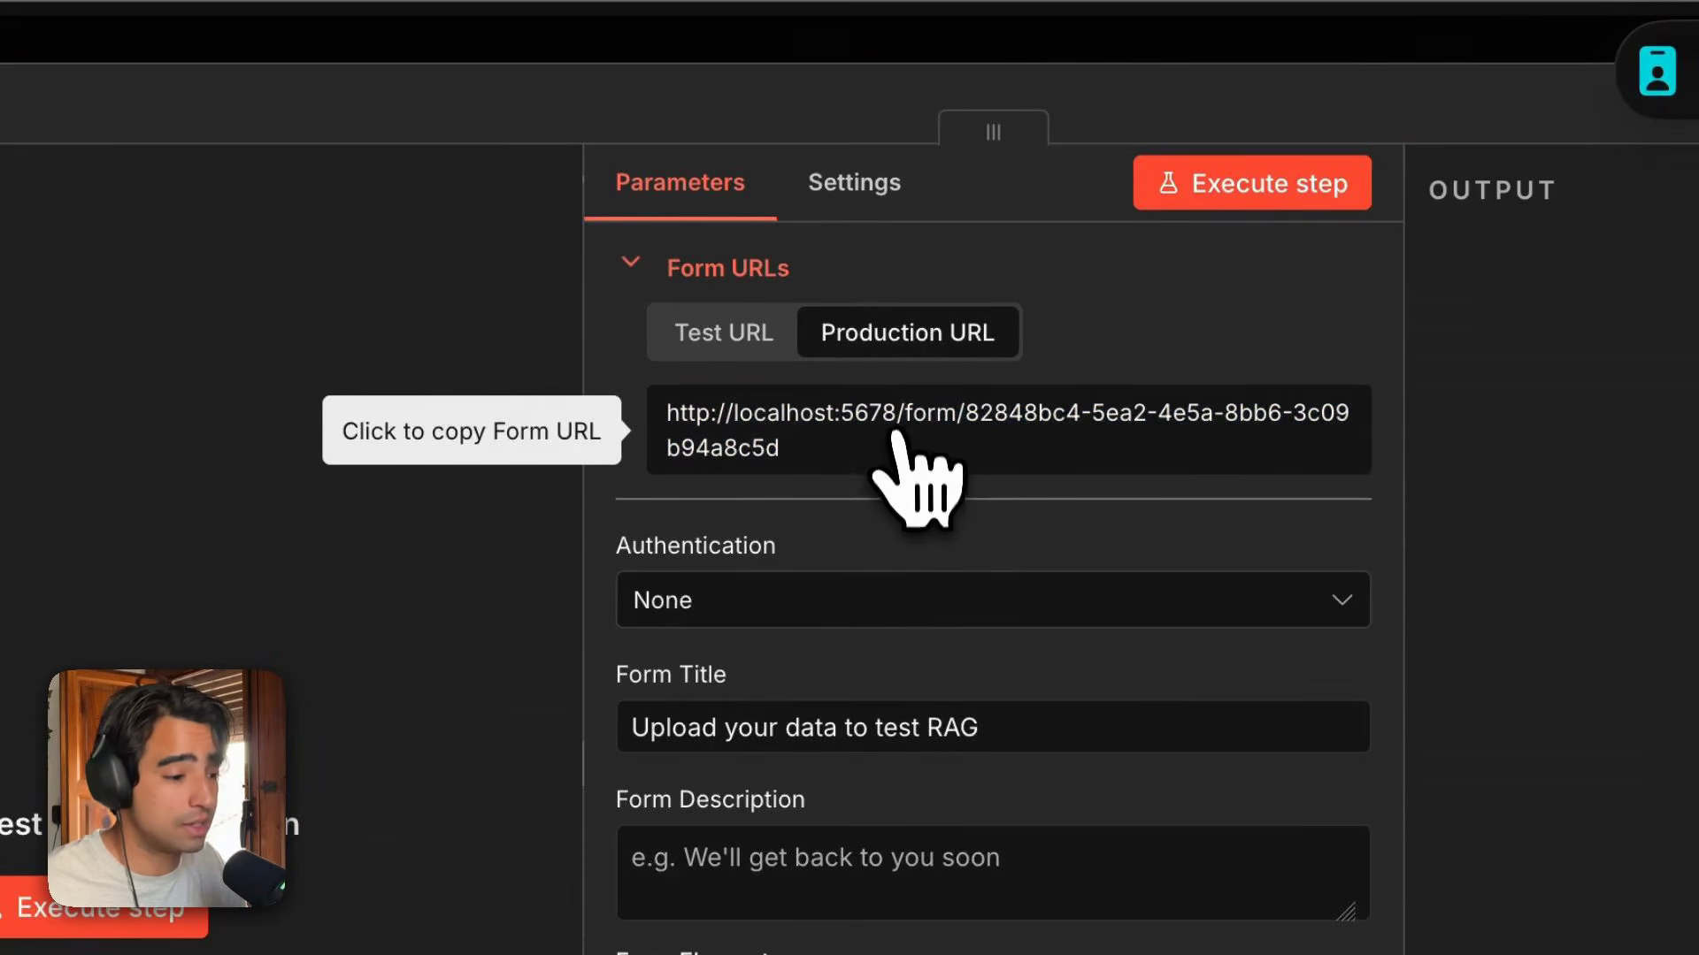
pyautogui.moveTo(872, 419); pyautogui.dragTo(692, 434)
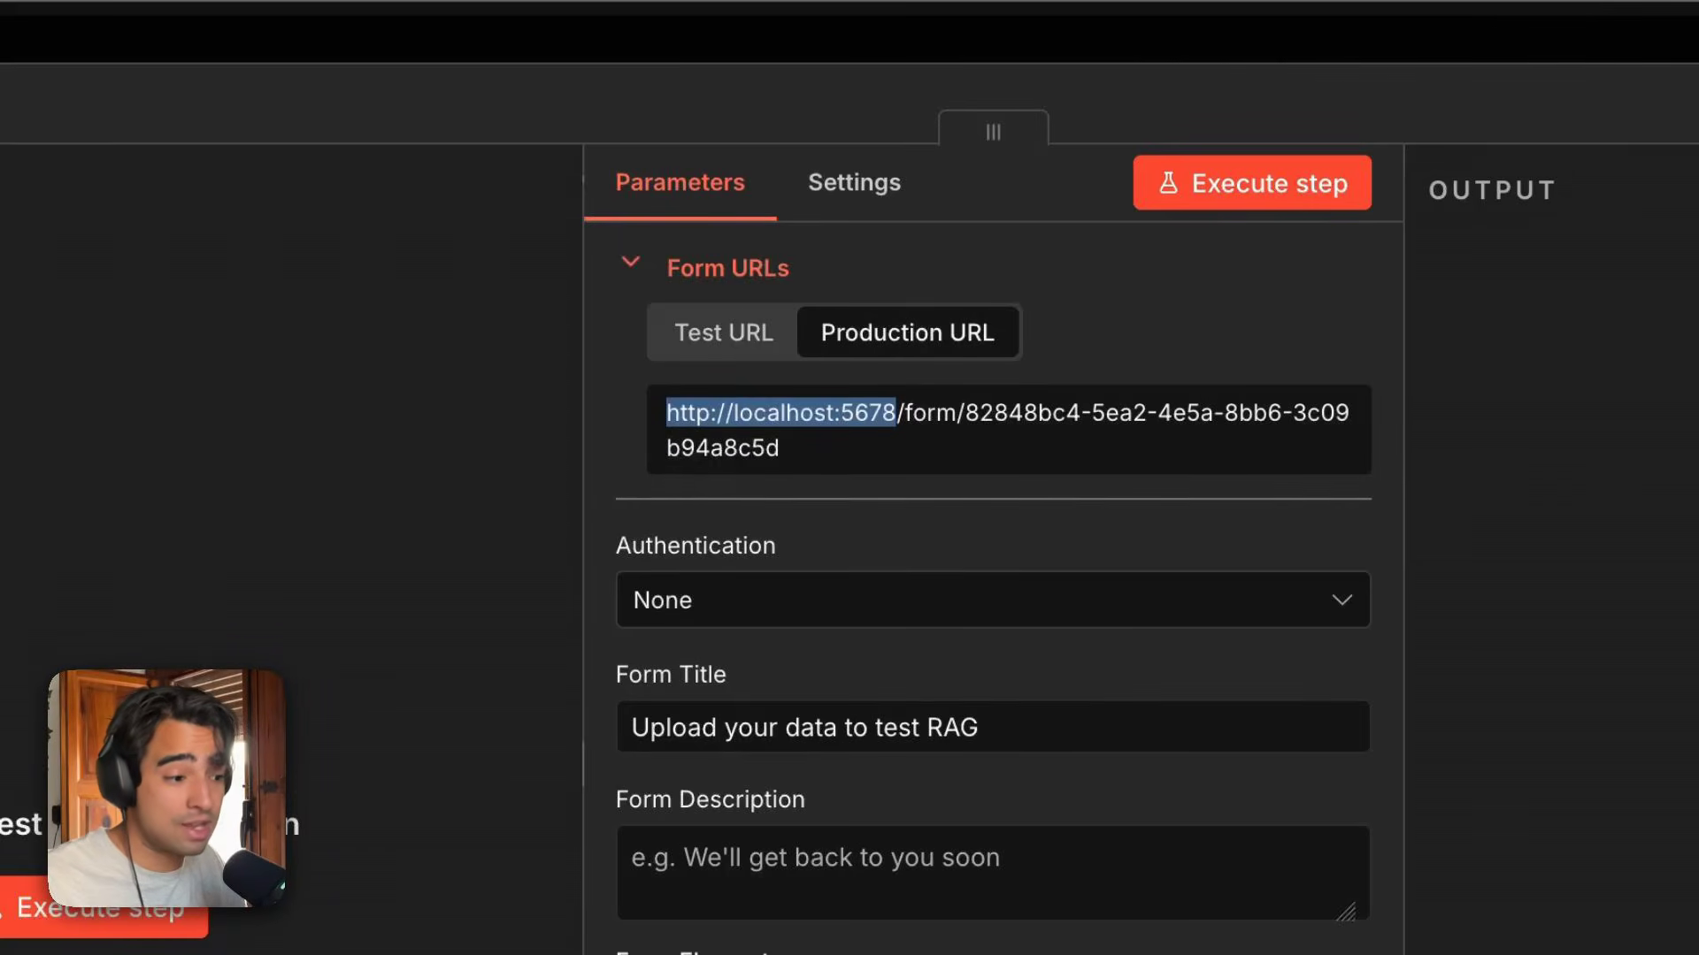
pyautogui.click(791, 469)
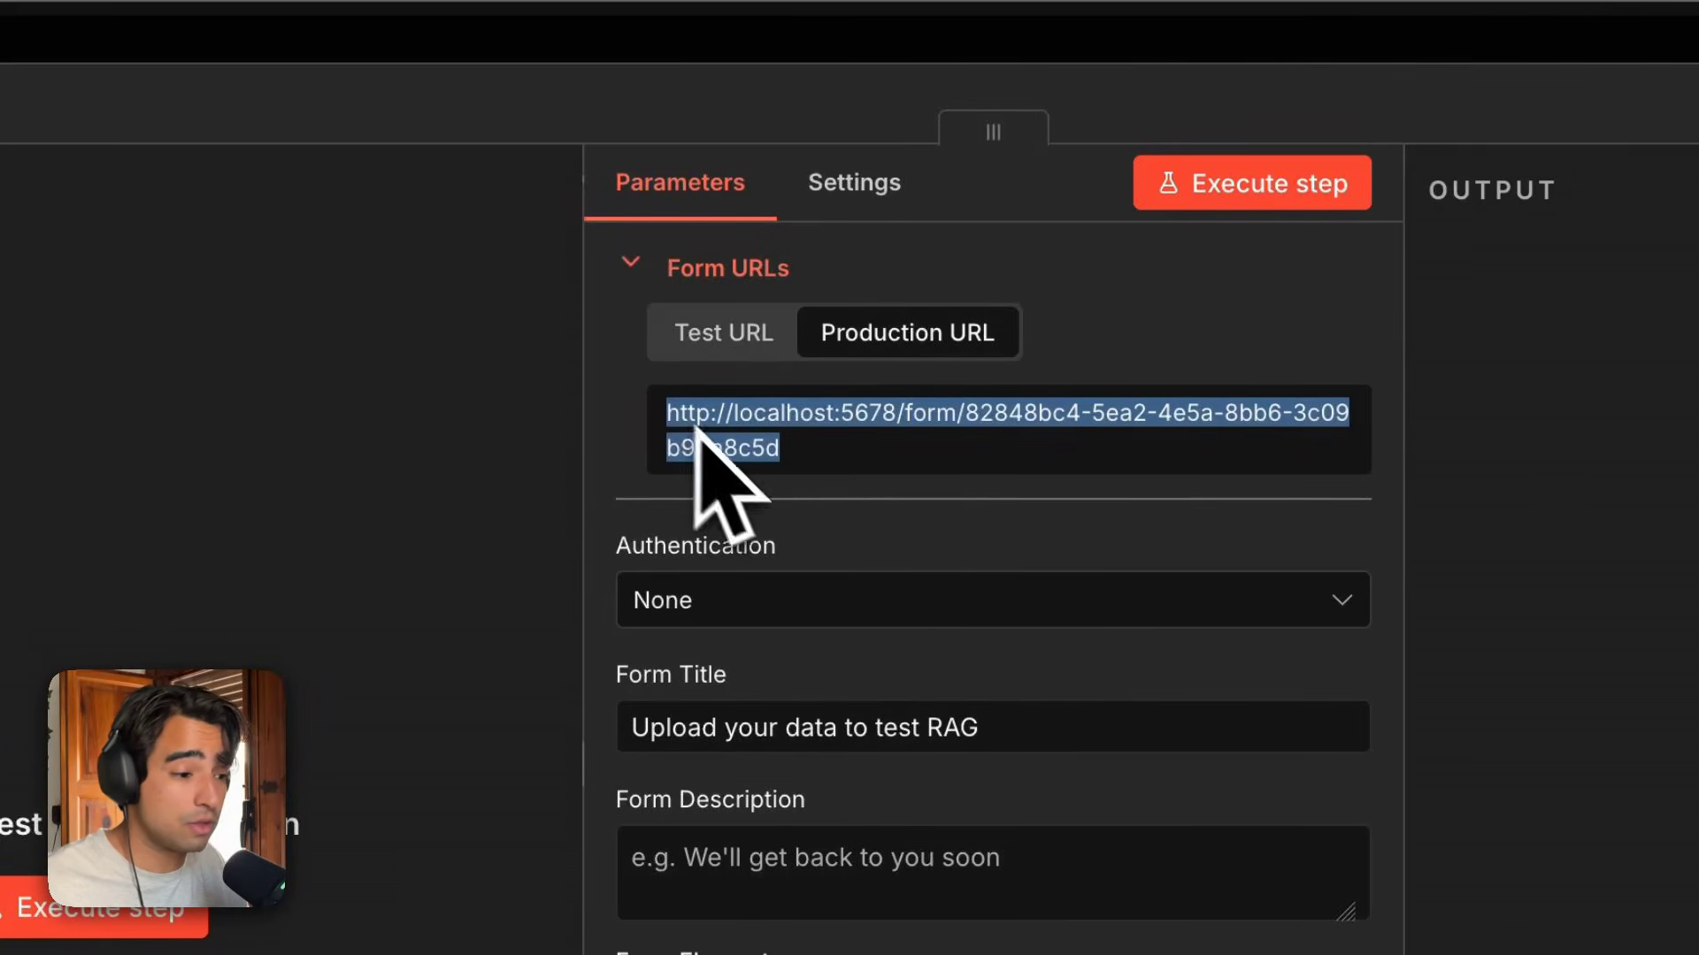
pyautogui.click(832, 499)
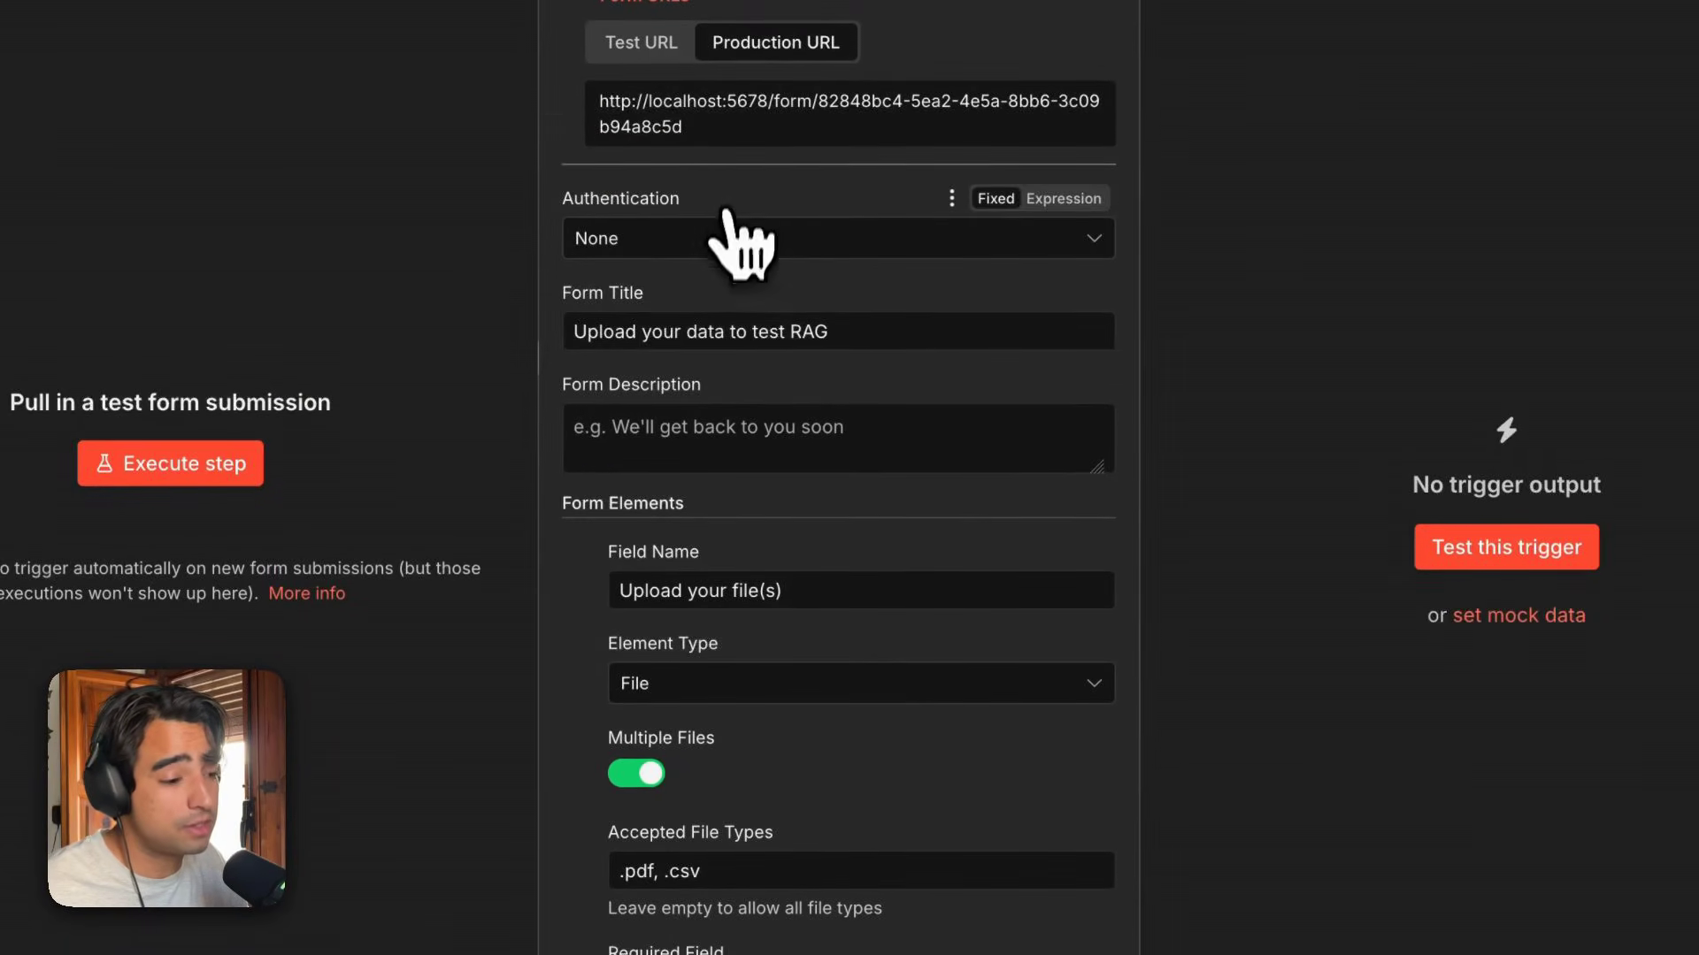
# Try Basic Auth authentication for the form with a new credential, then reset authentication to None.
pyautogui.click(721, 240)
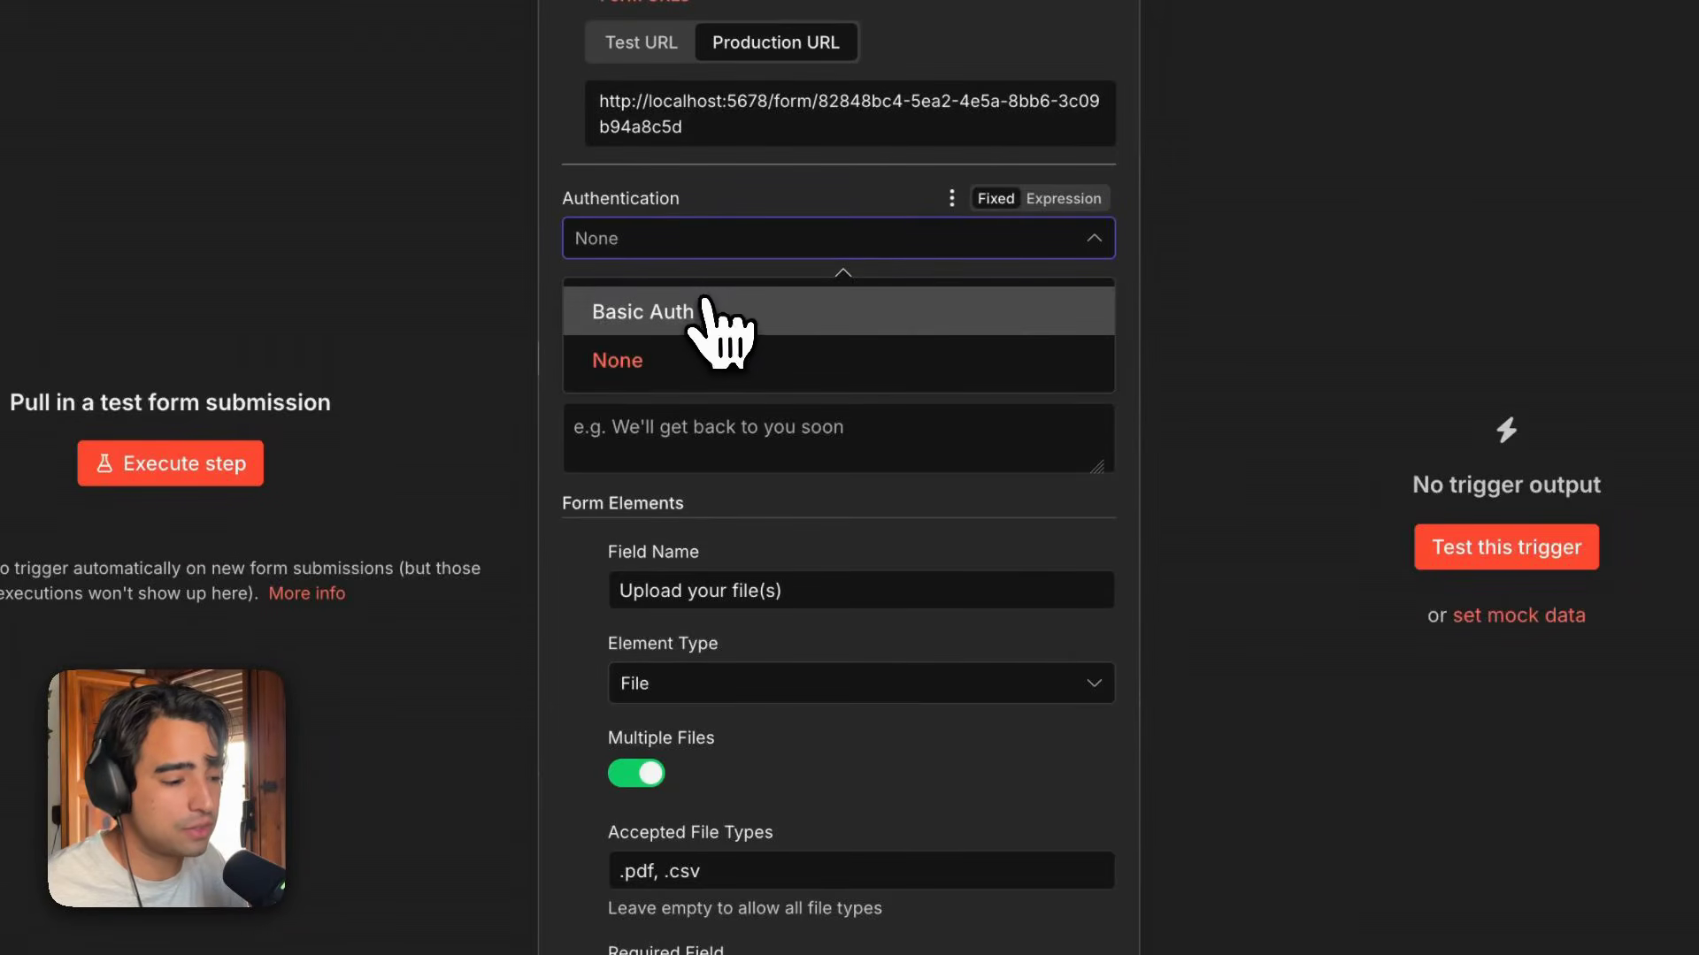
pyautogui.click(703, 305)
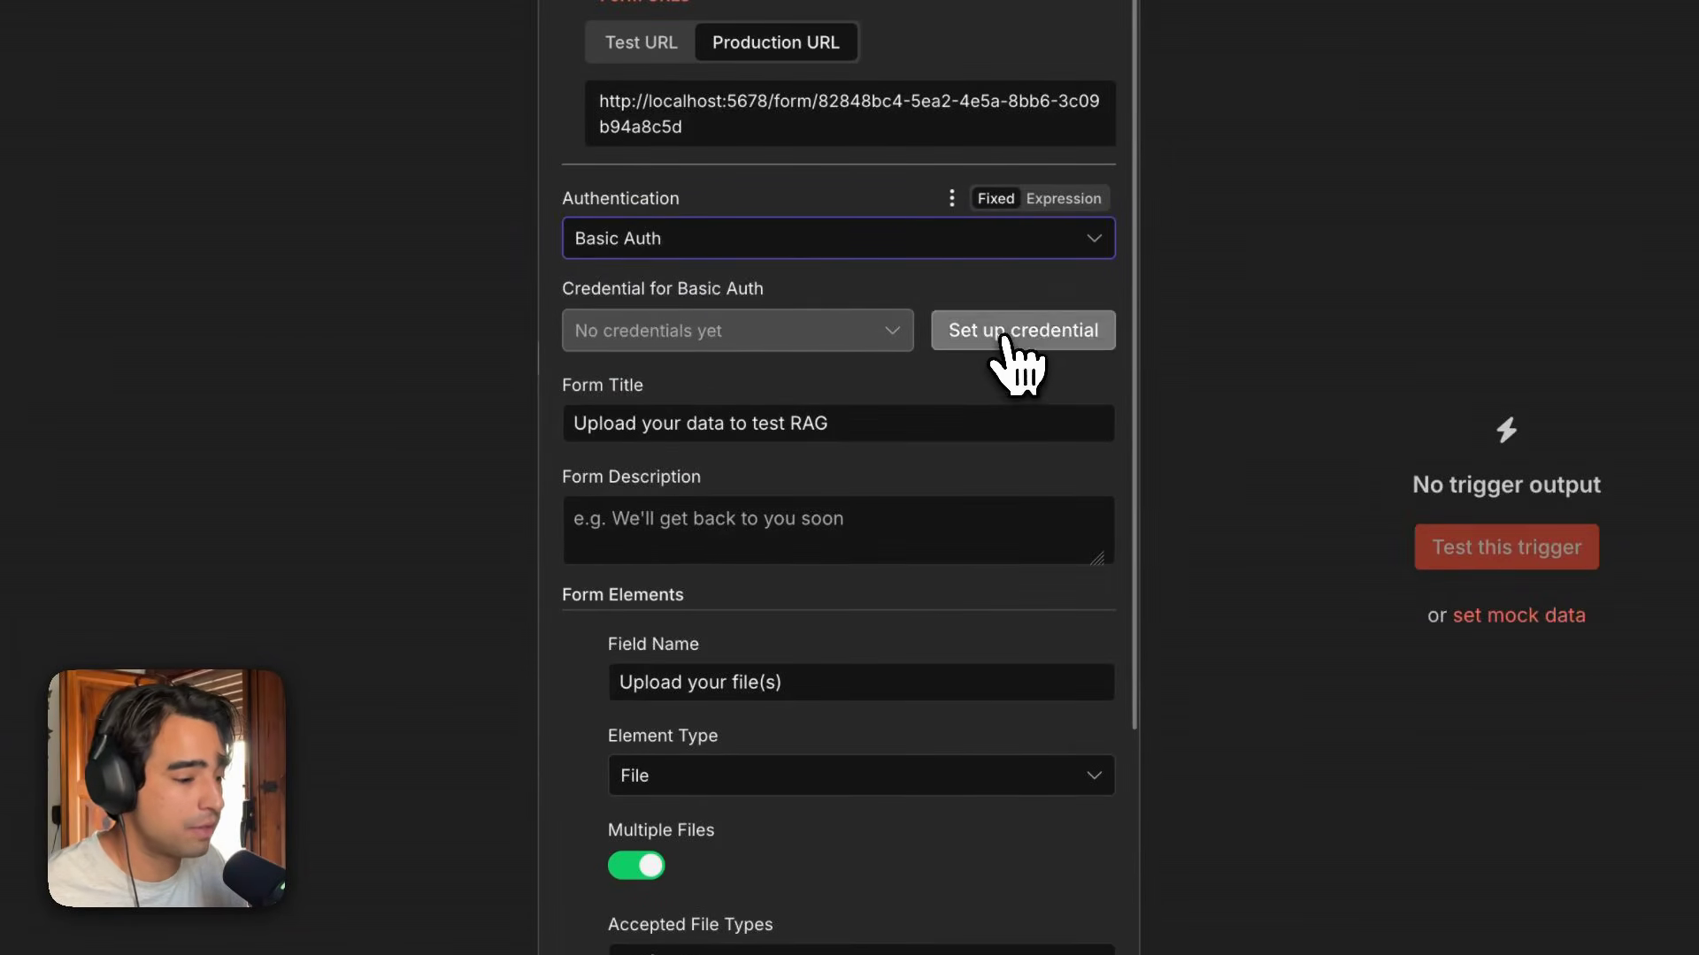
pyautogui.click(1008, 340)
pyautogui.click(798, 234)
pyautogui.click(766, 363)
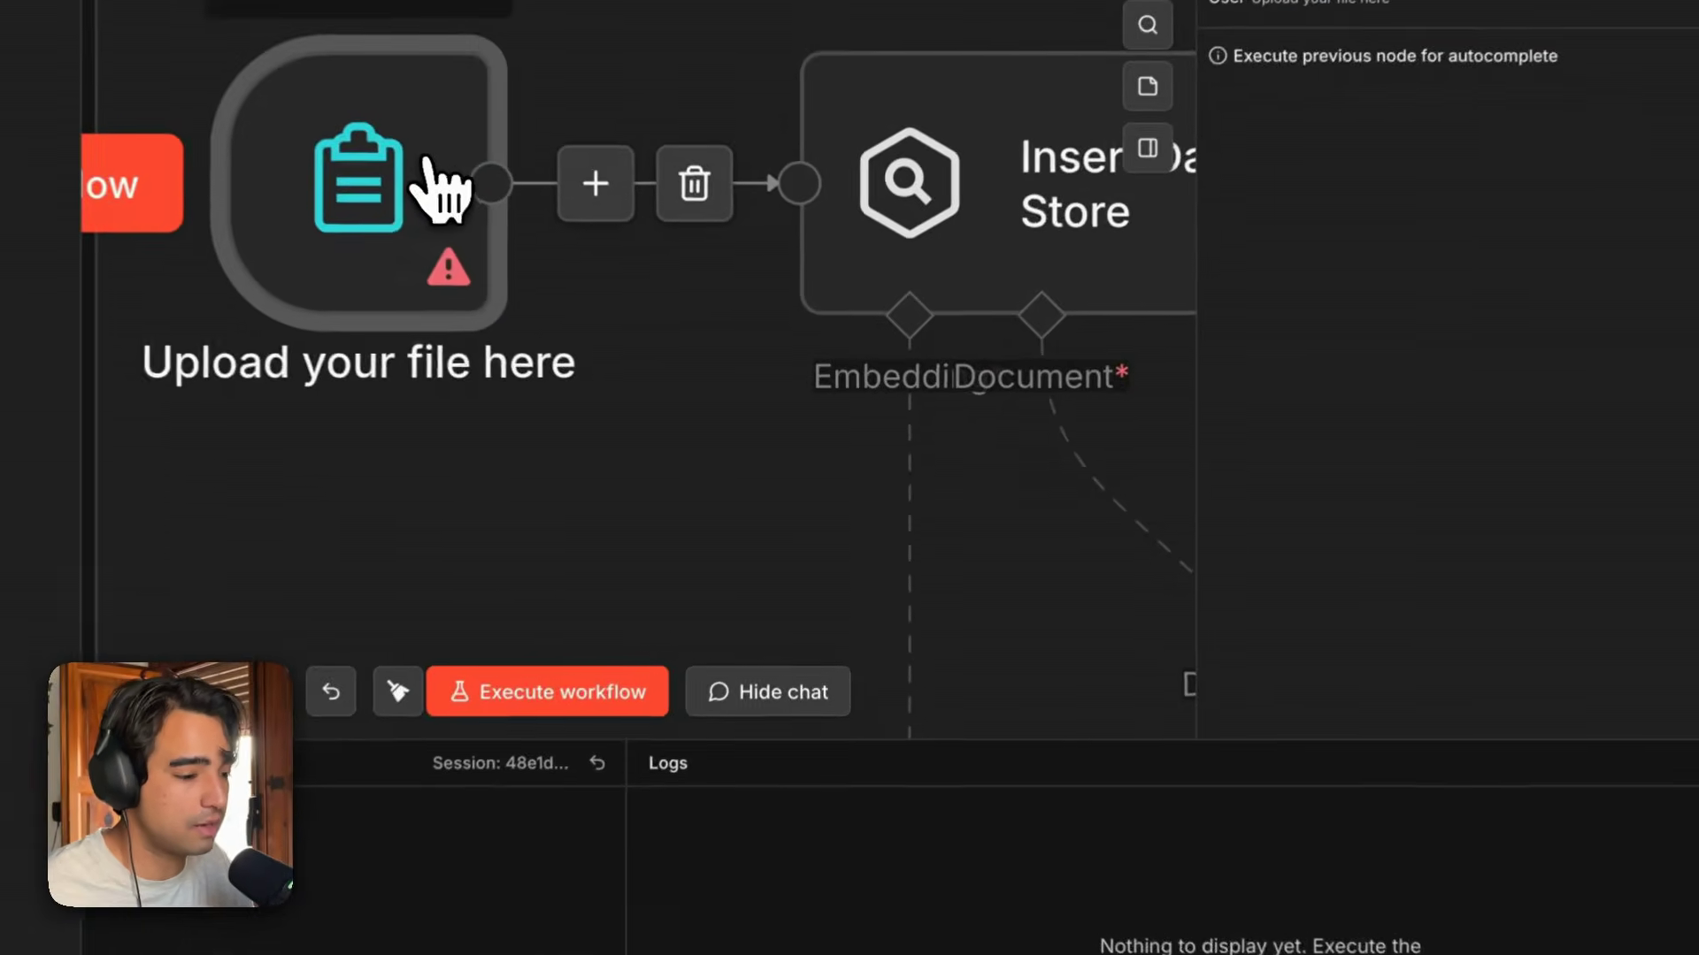
pyautogui.doubleClick(547, 249)
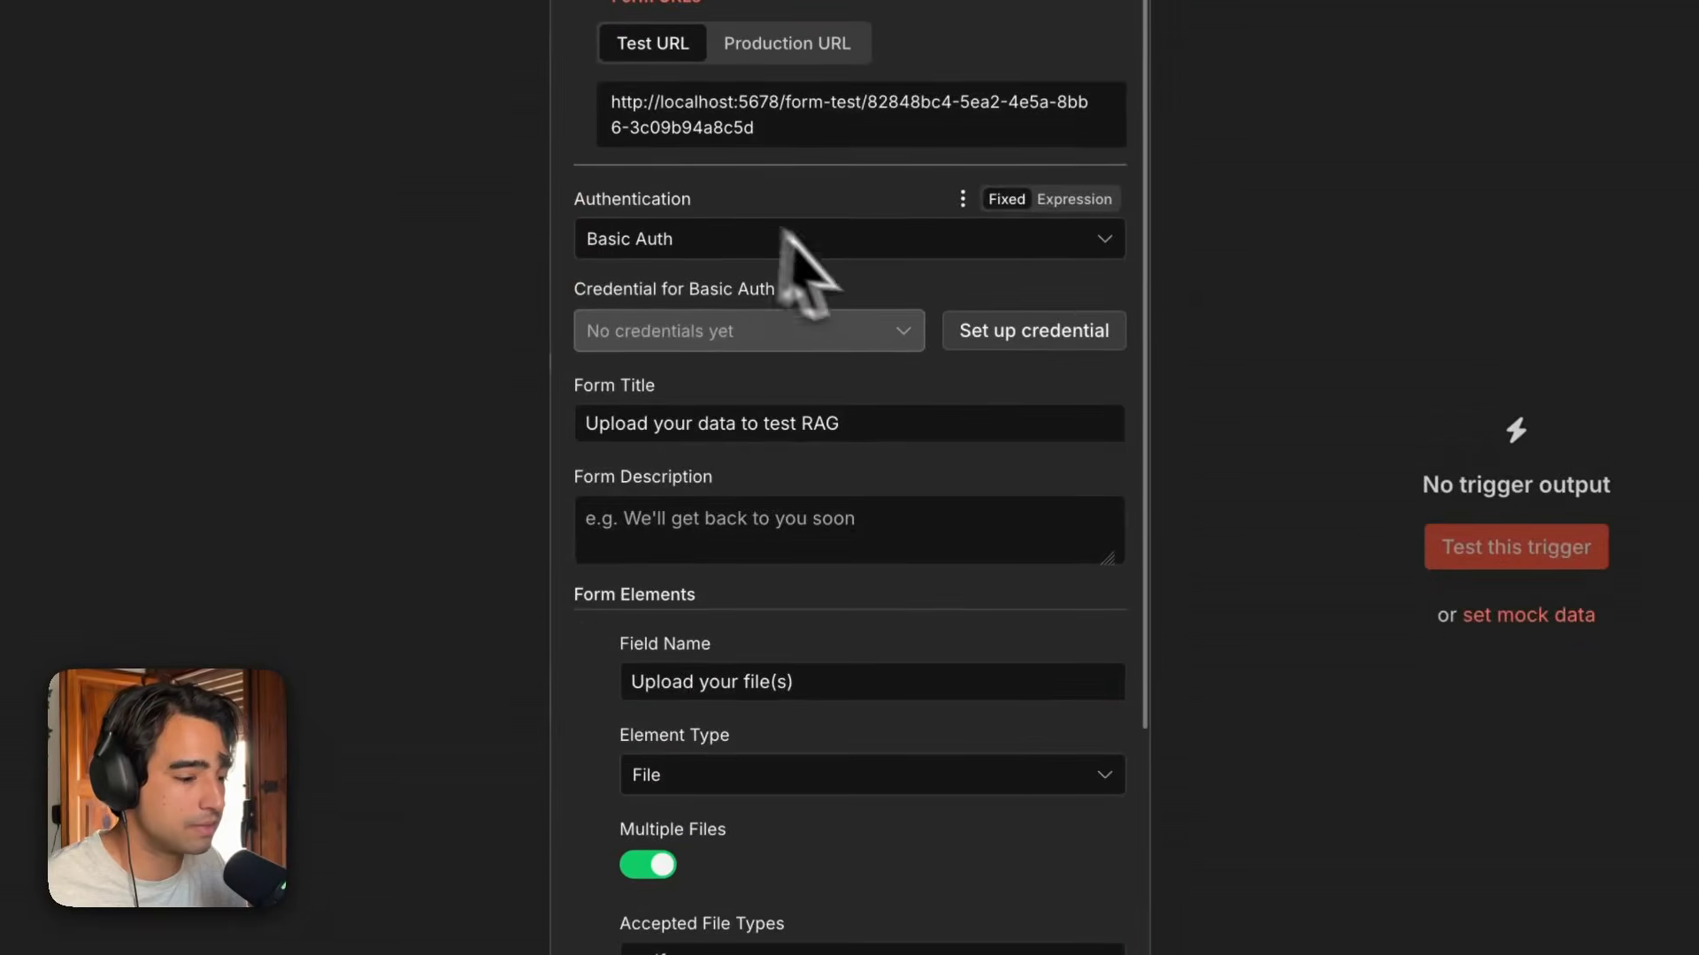
pyautogui.click(856, 257)
pyautogui.click(762, 360)
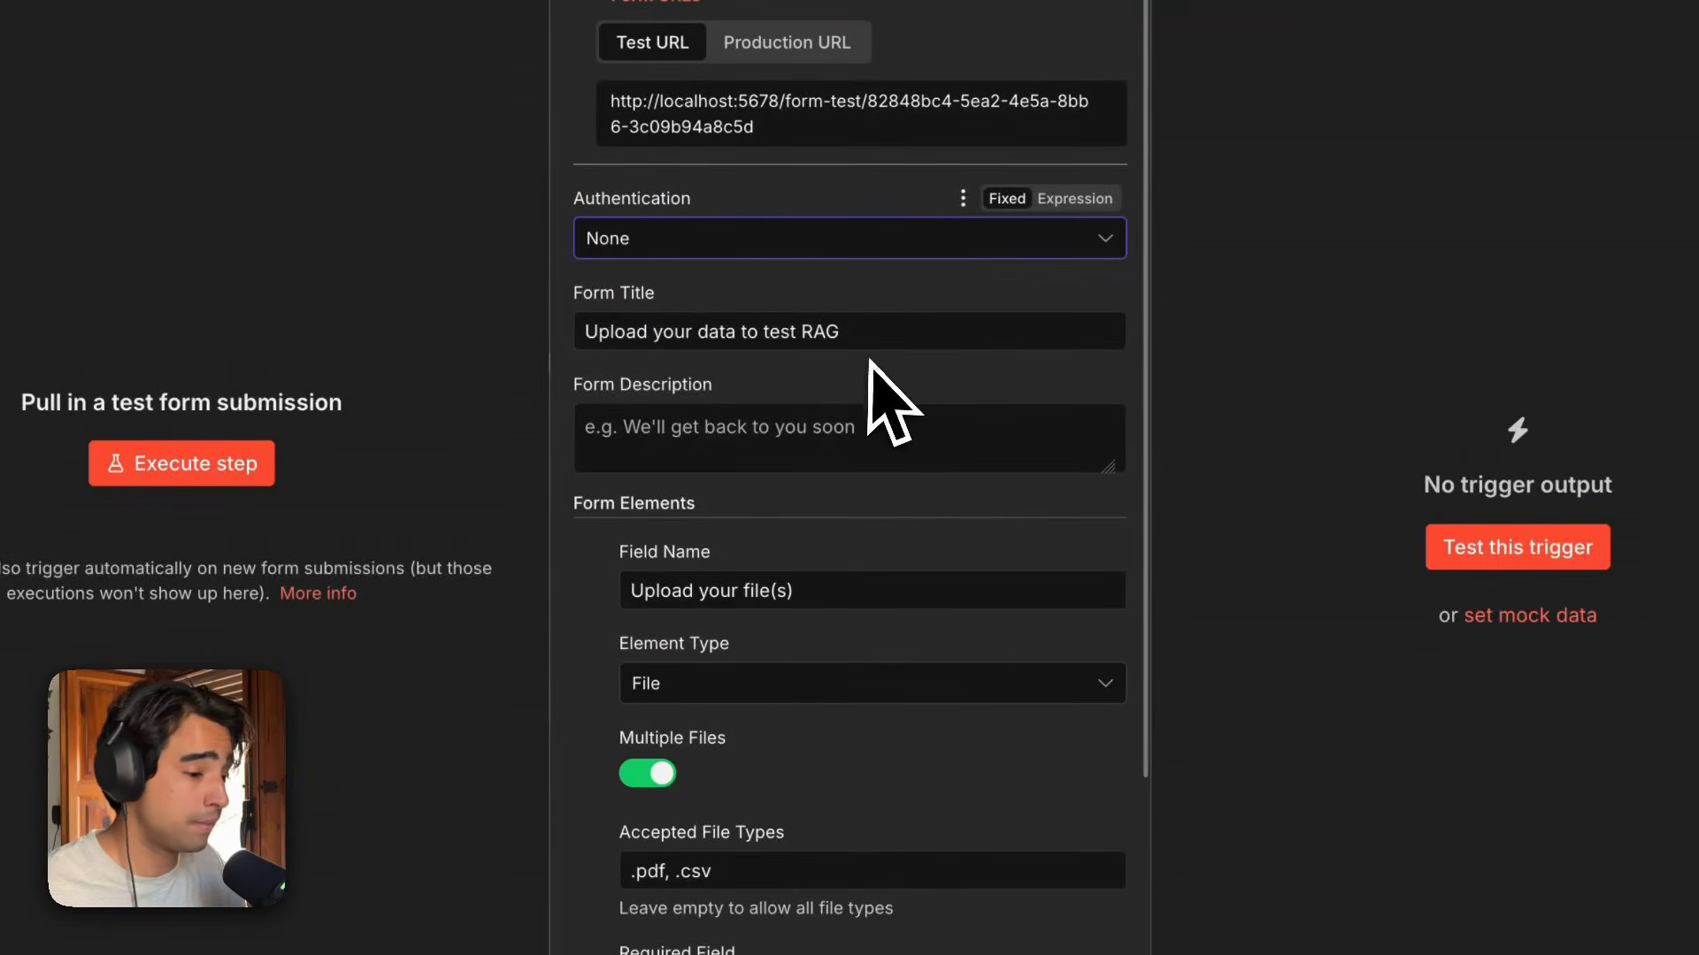
# Review the form's title, file element type, accepted file types and required-field settings.
pyautogui.scroll(-1, 874, 372)
pyautogui.moveTo(878, 282); pyautogui.dragTo(580, 270)
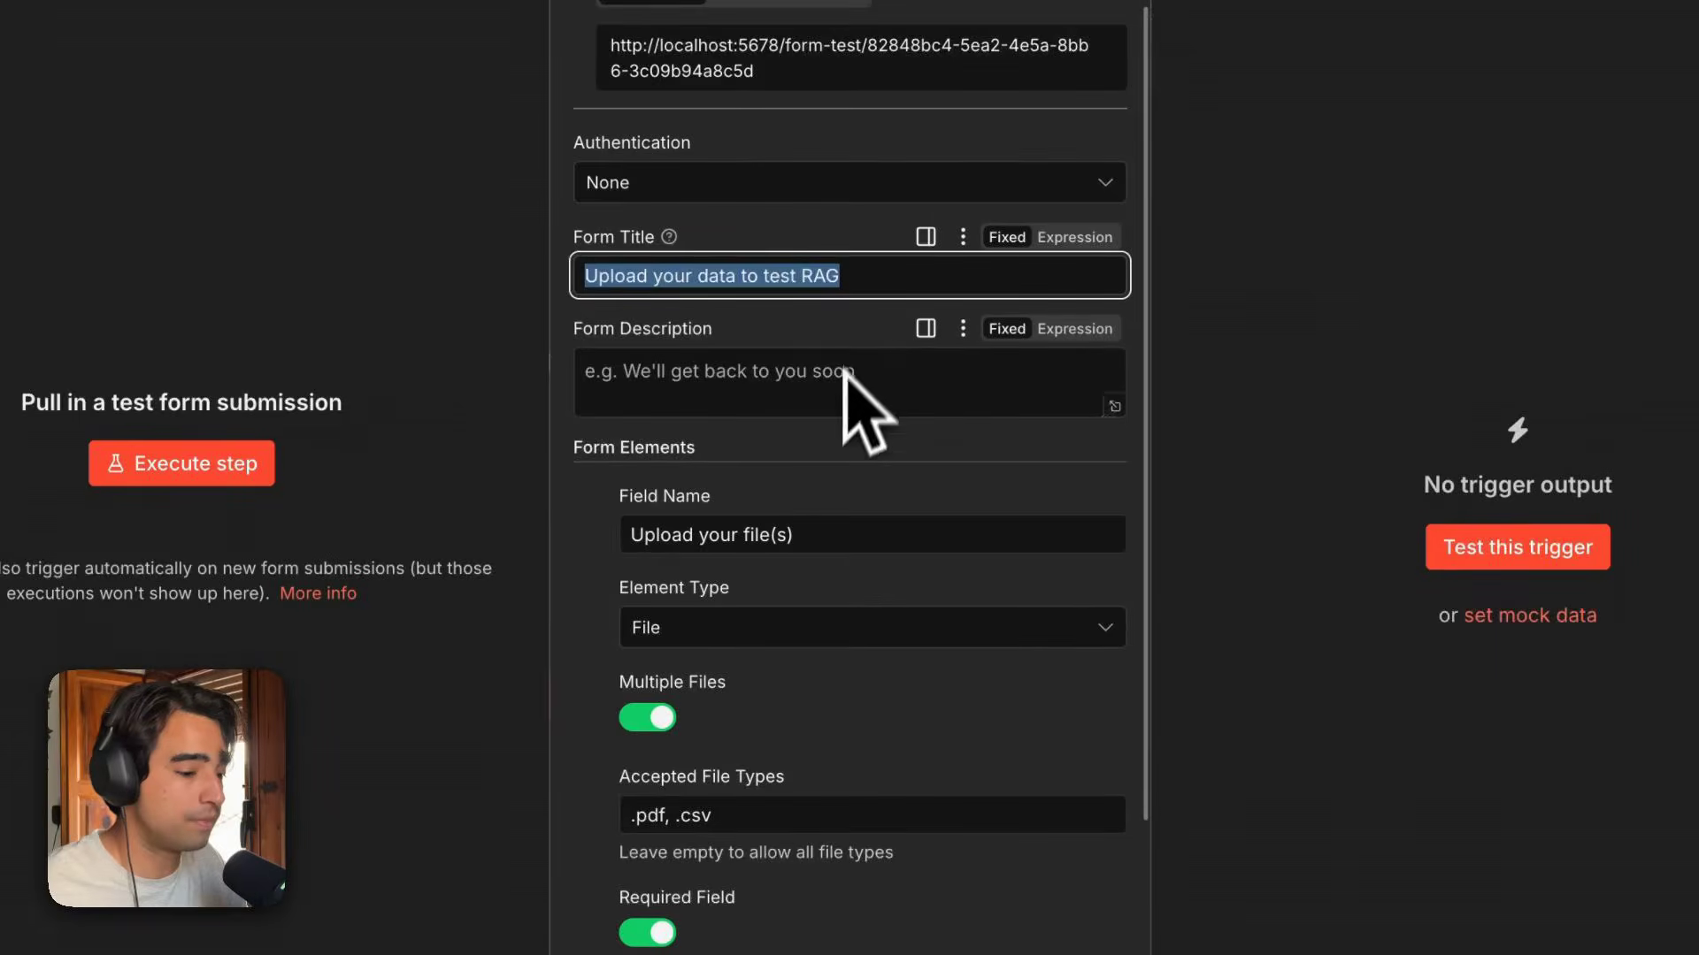
pyautogui.scroll(-3, 845, 372)
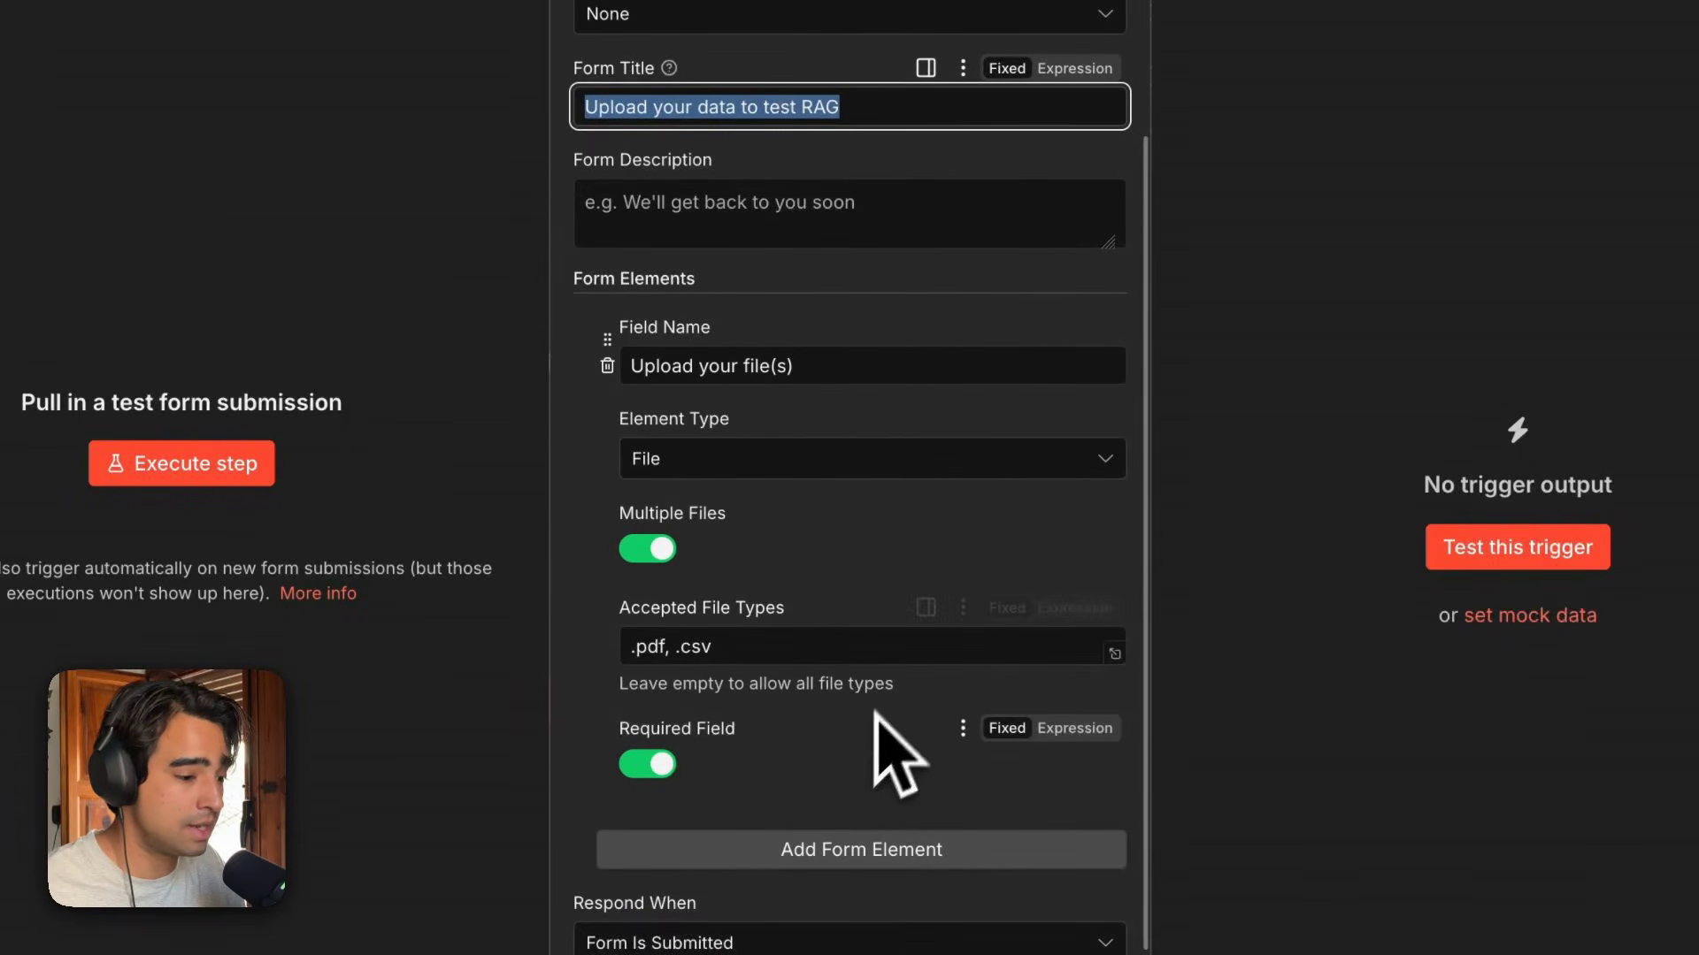
pyautogui.click(788, 471)
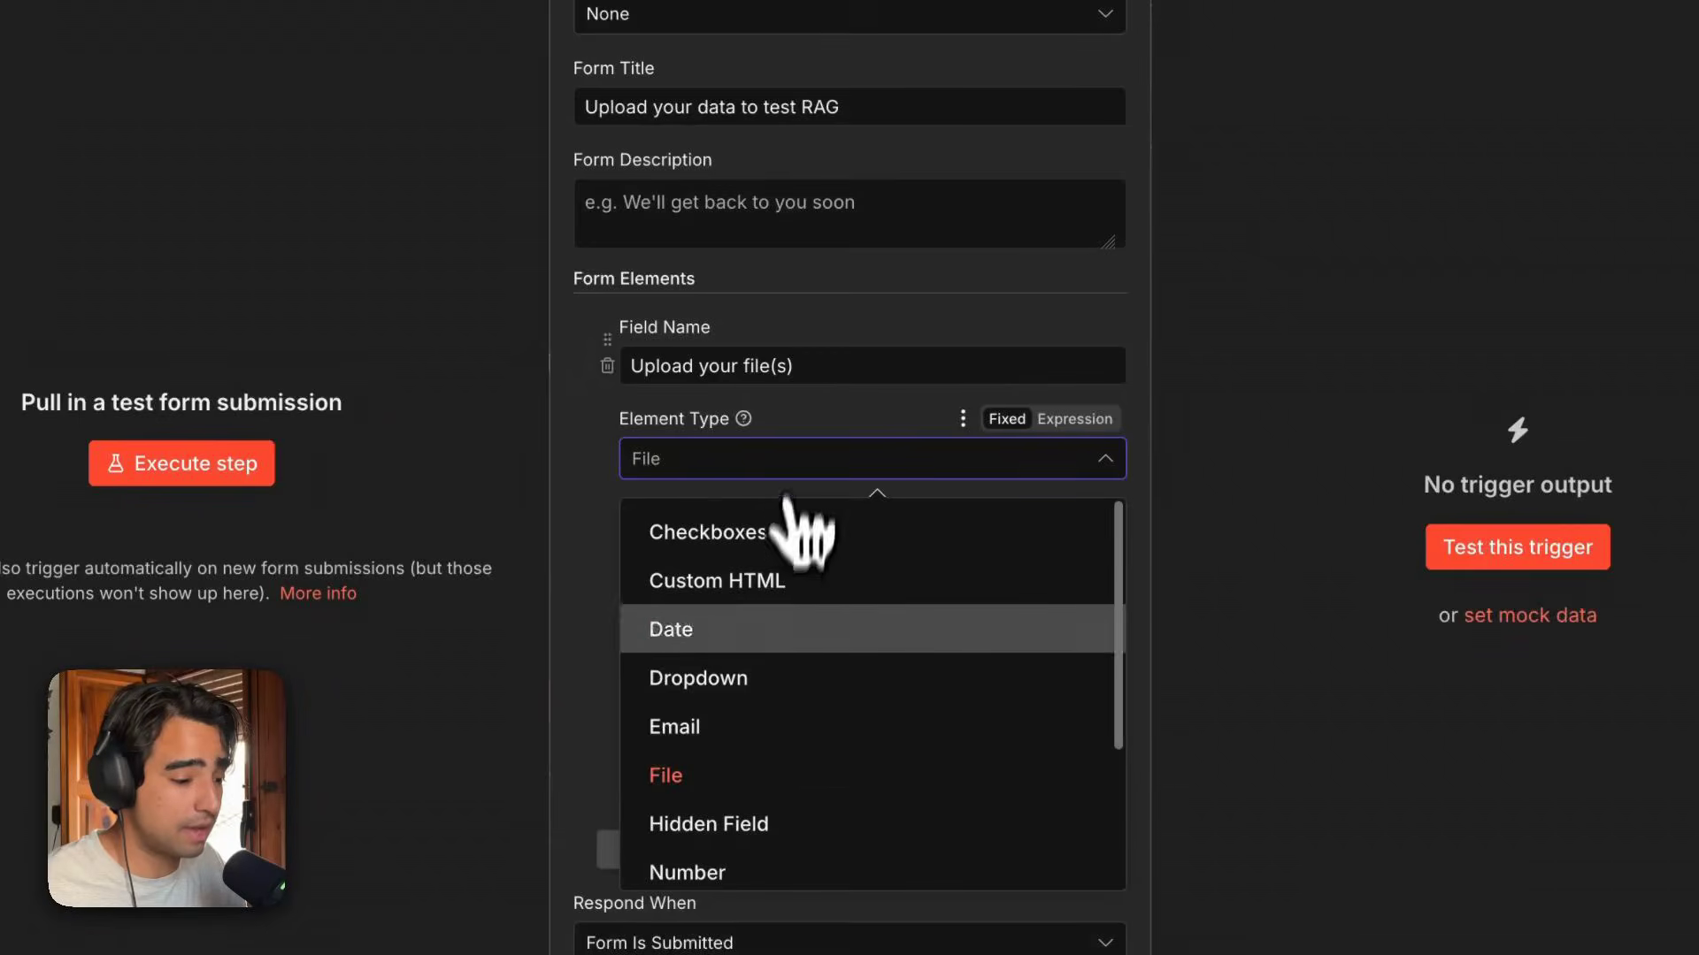
pyautogui.click(725, 772)
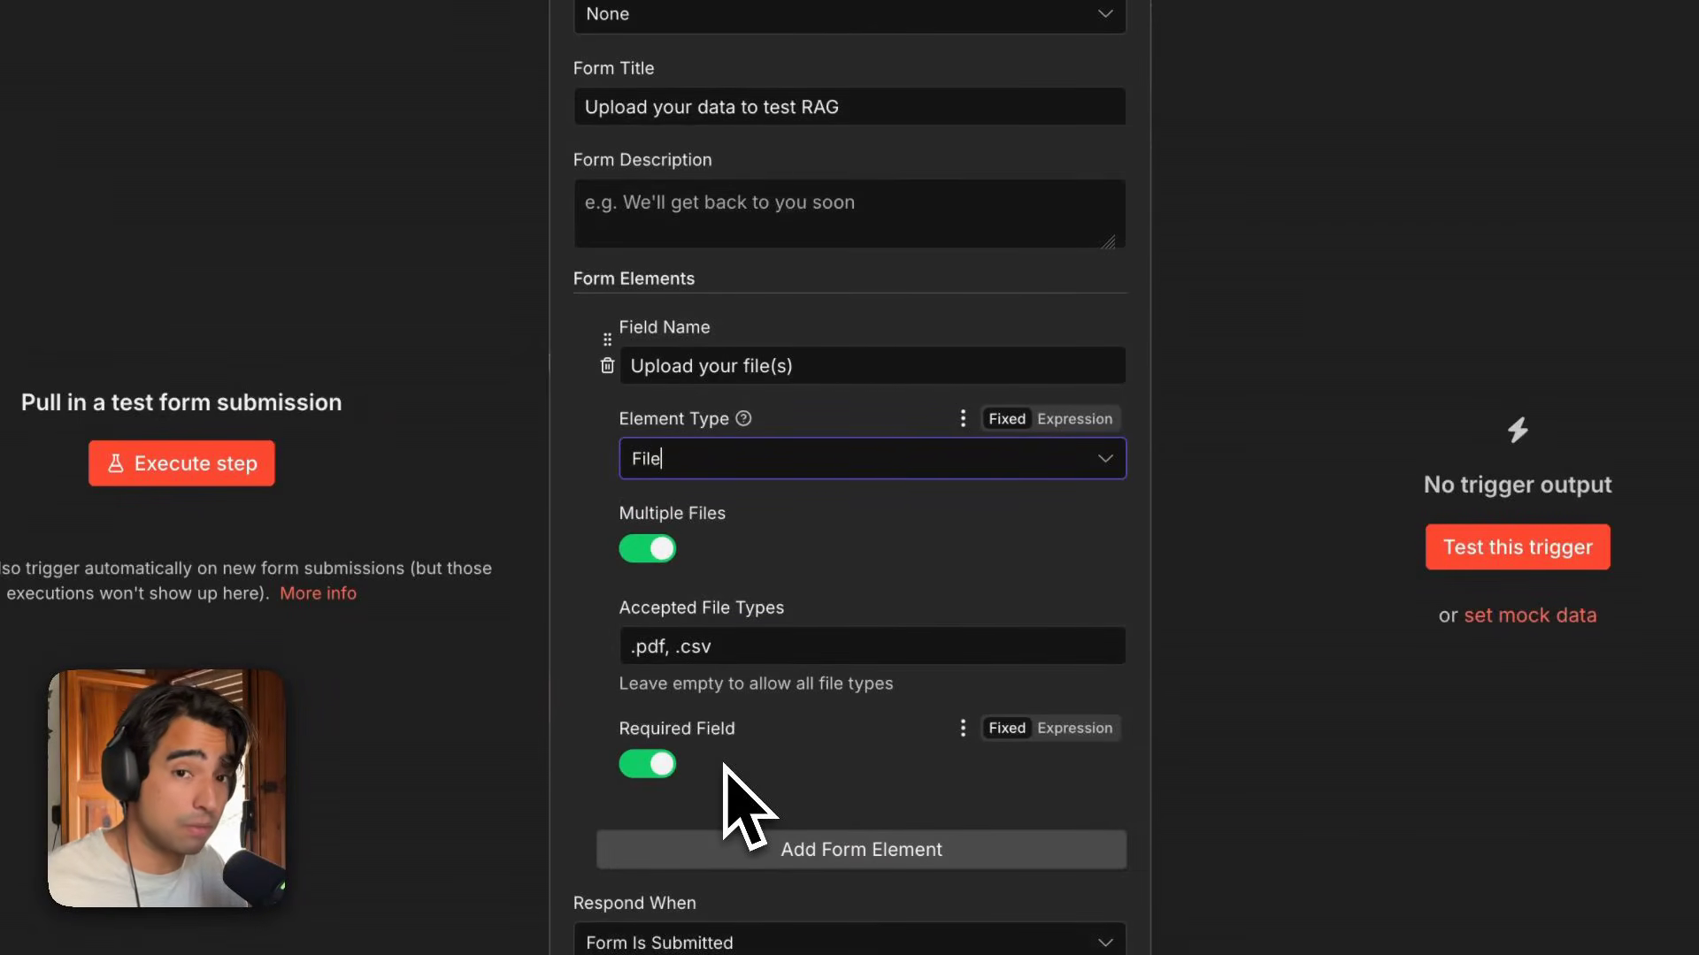
pyautogui.scroll(-1, 743, 813)
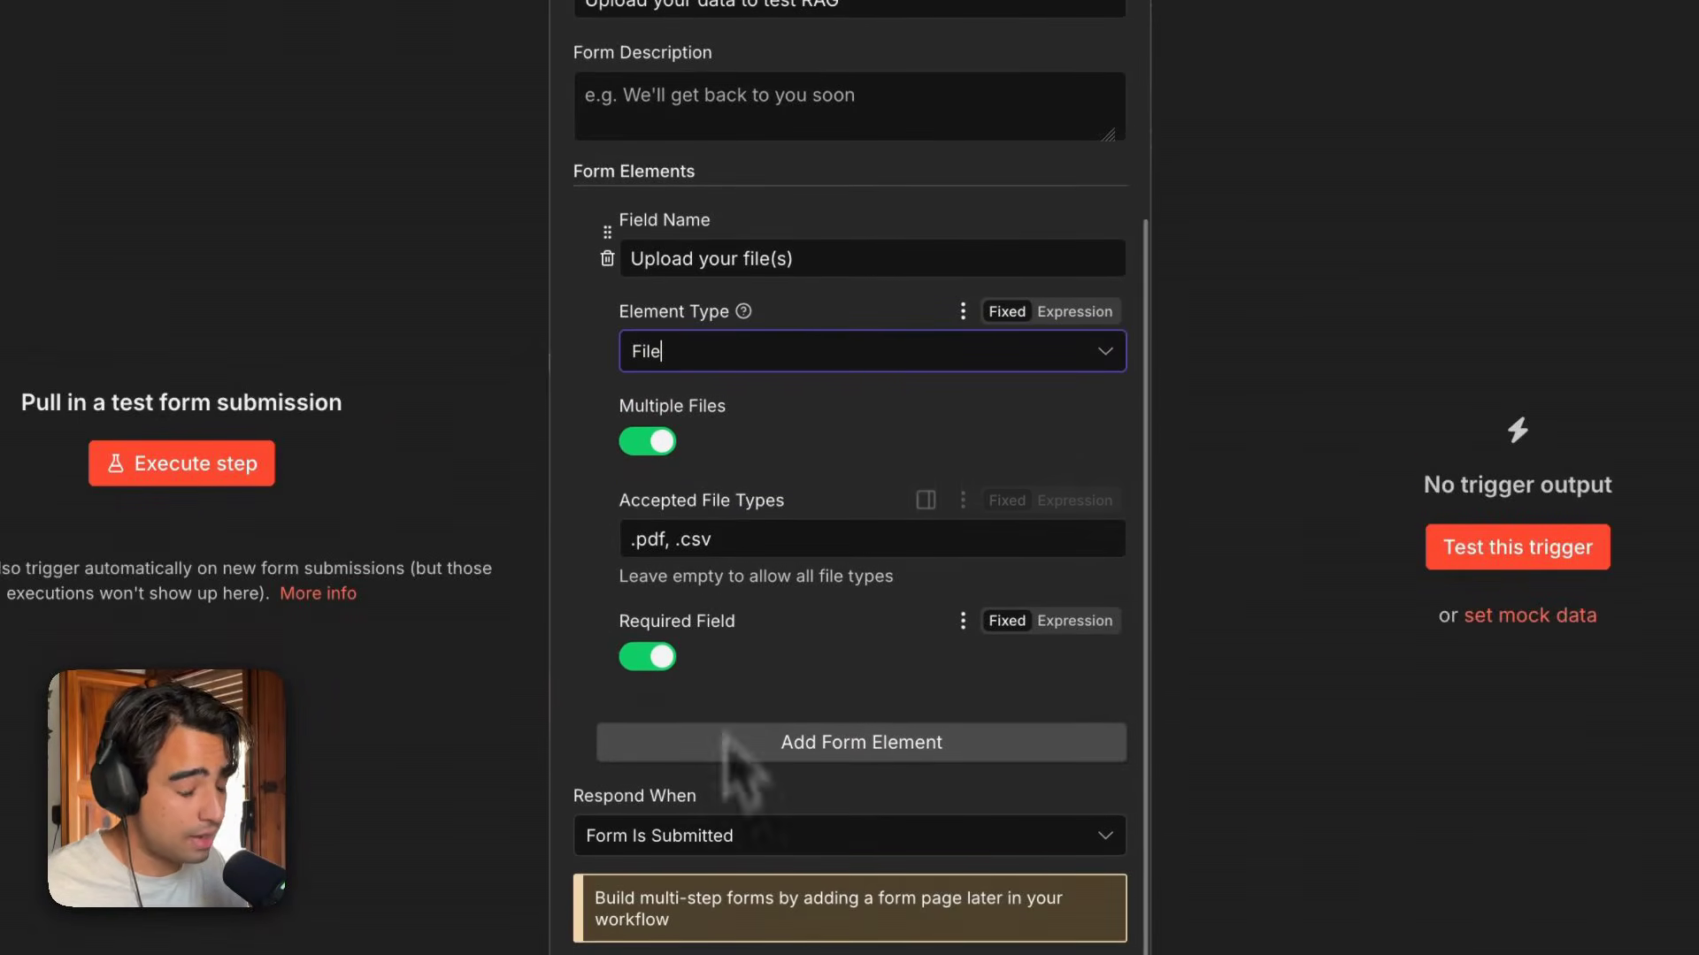
pyautogui.click(719, 538)
pyautogui.click(777, 570)
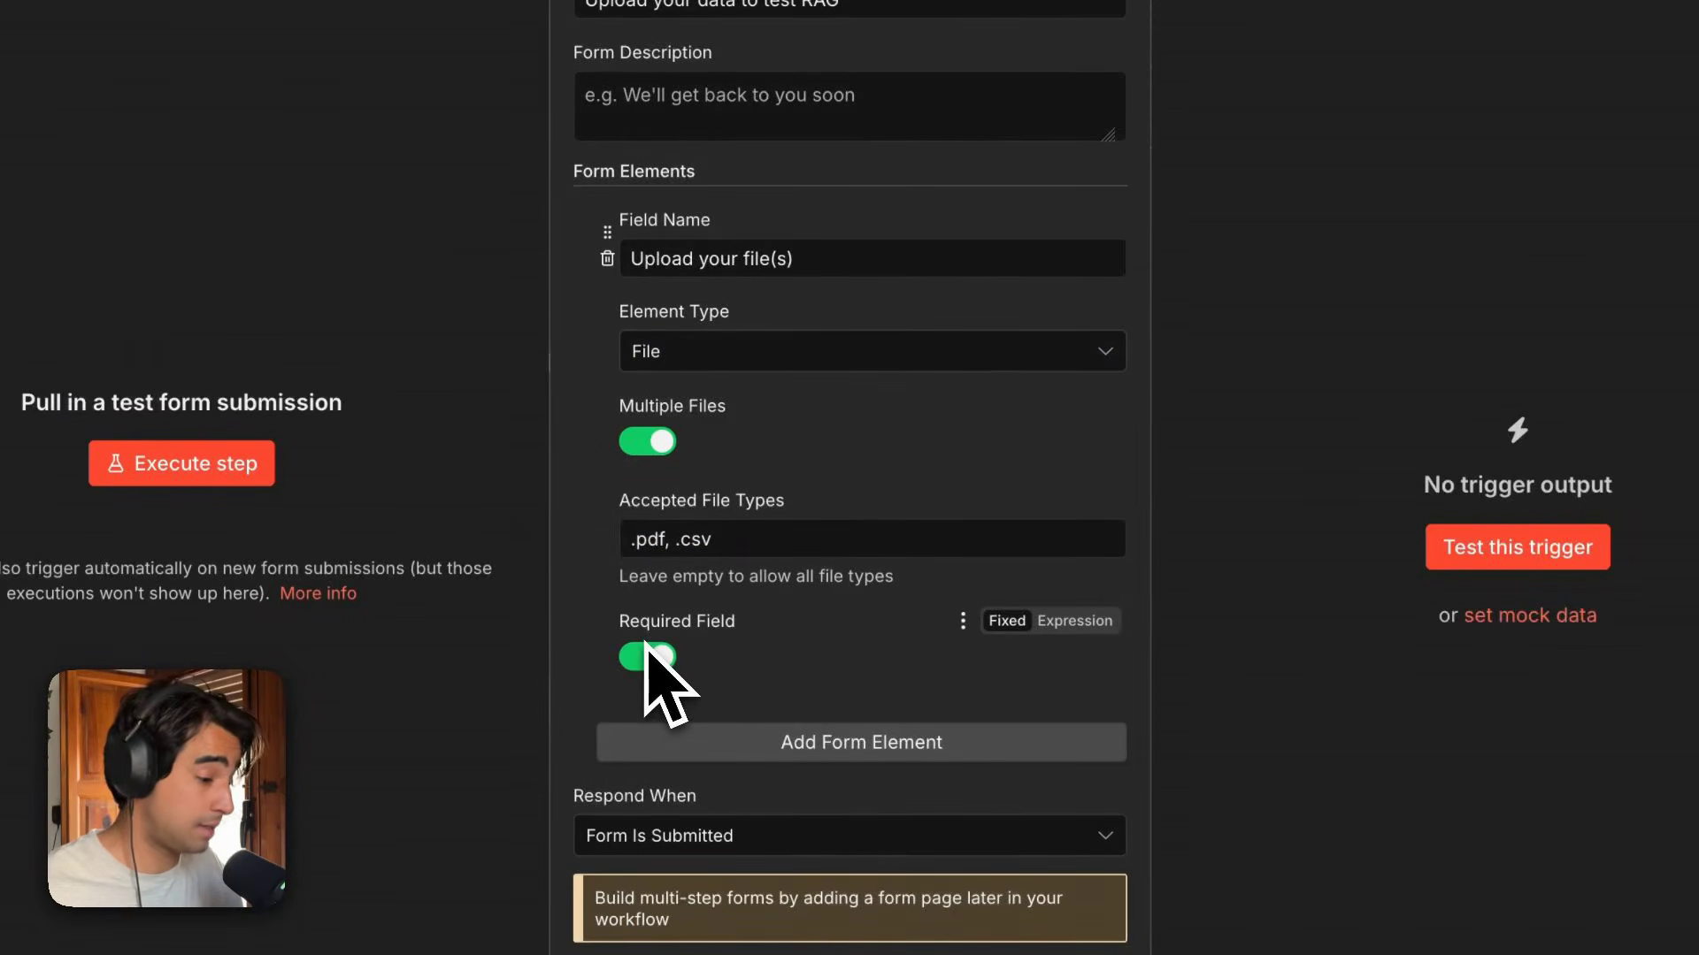
pyautogui.scroll(-1, 650, 655)
pyautogui.scroll(5, 650, 655)
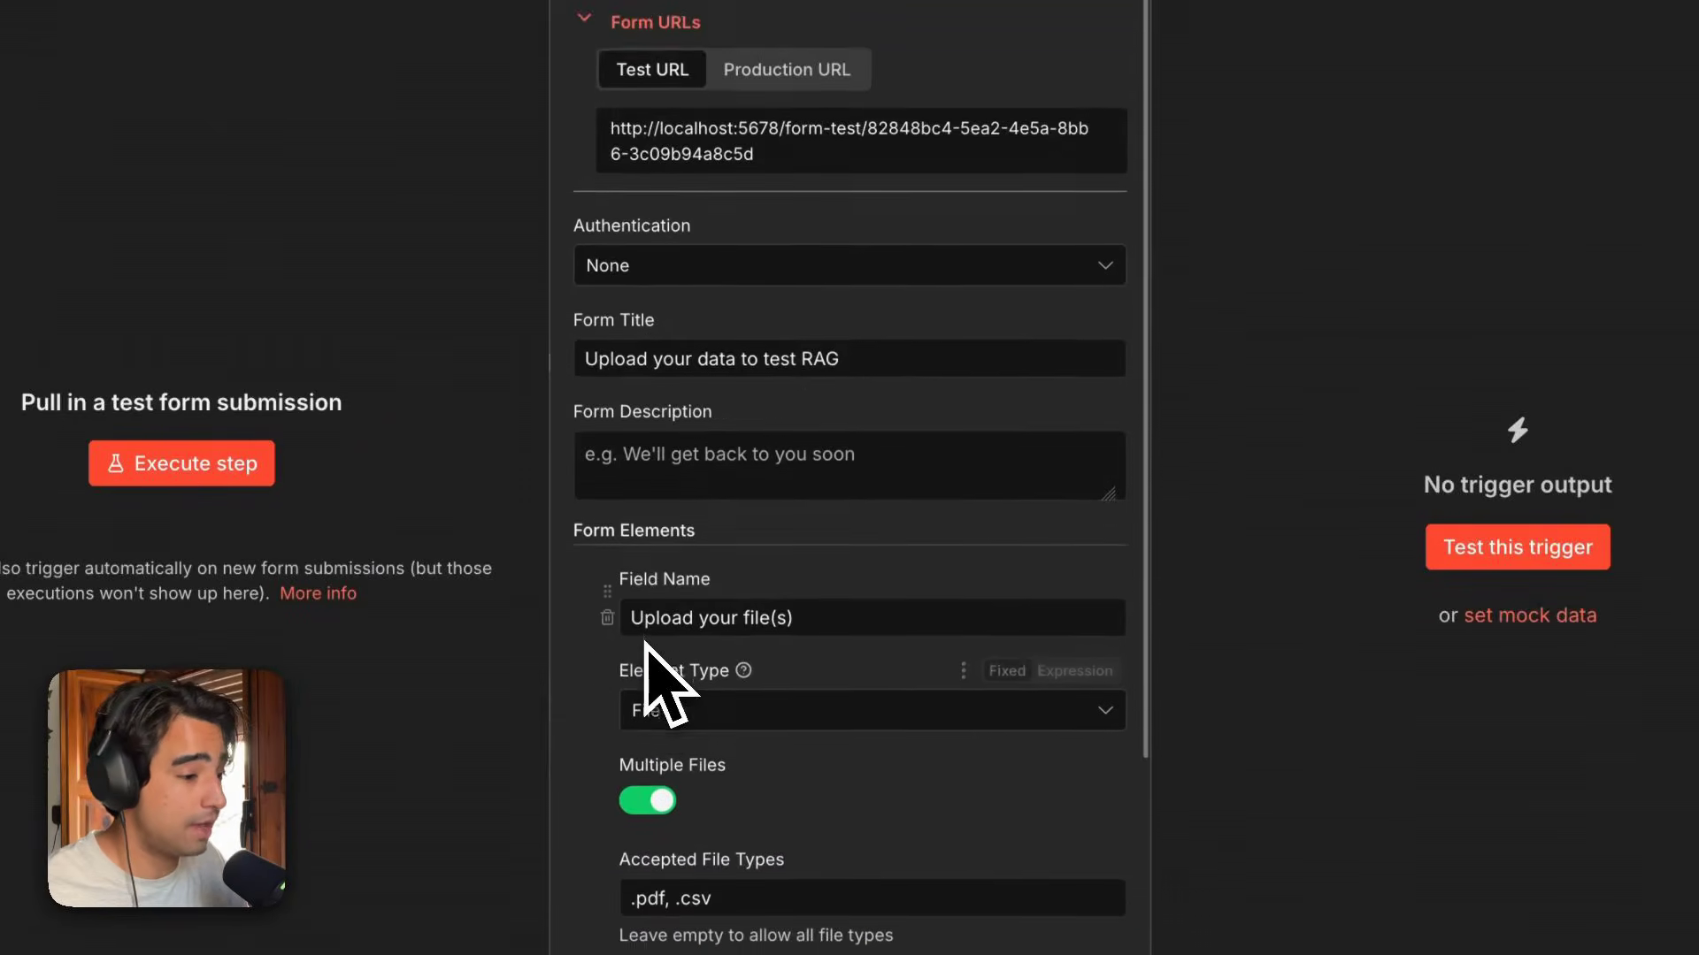
pyautogui.scroll(-1, 681, 610)
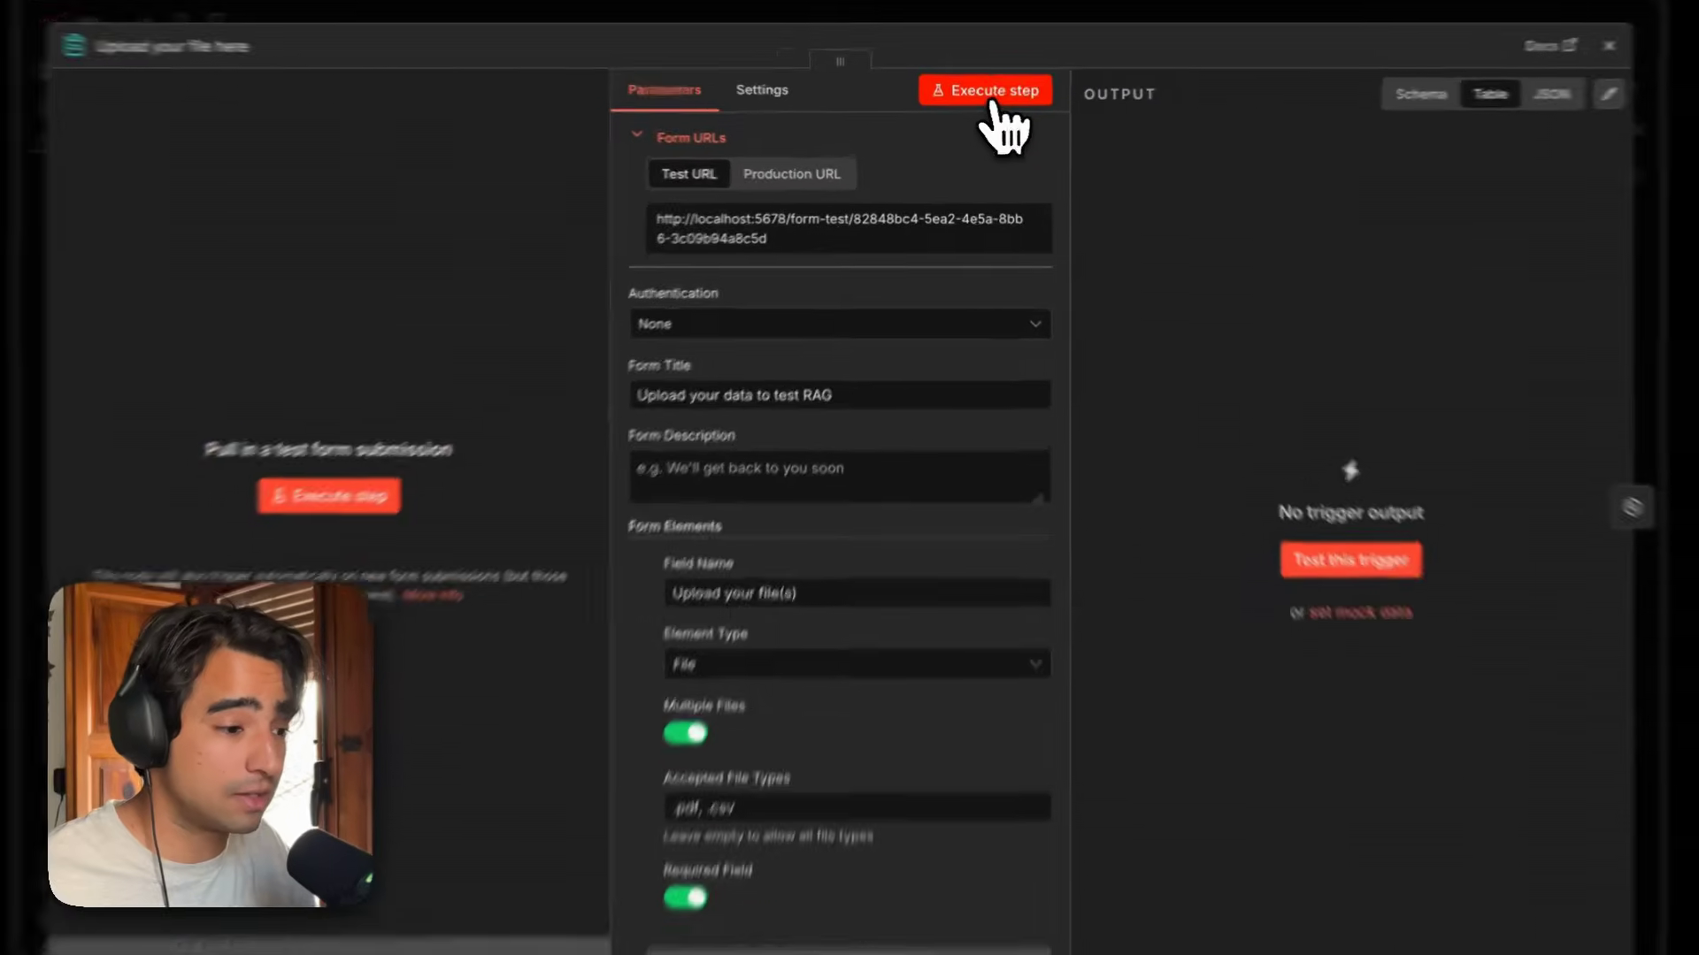
# Execute the form trigger step to open the test form, then close it and stop listening.
pyautogui.click(987, 97)
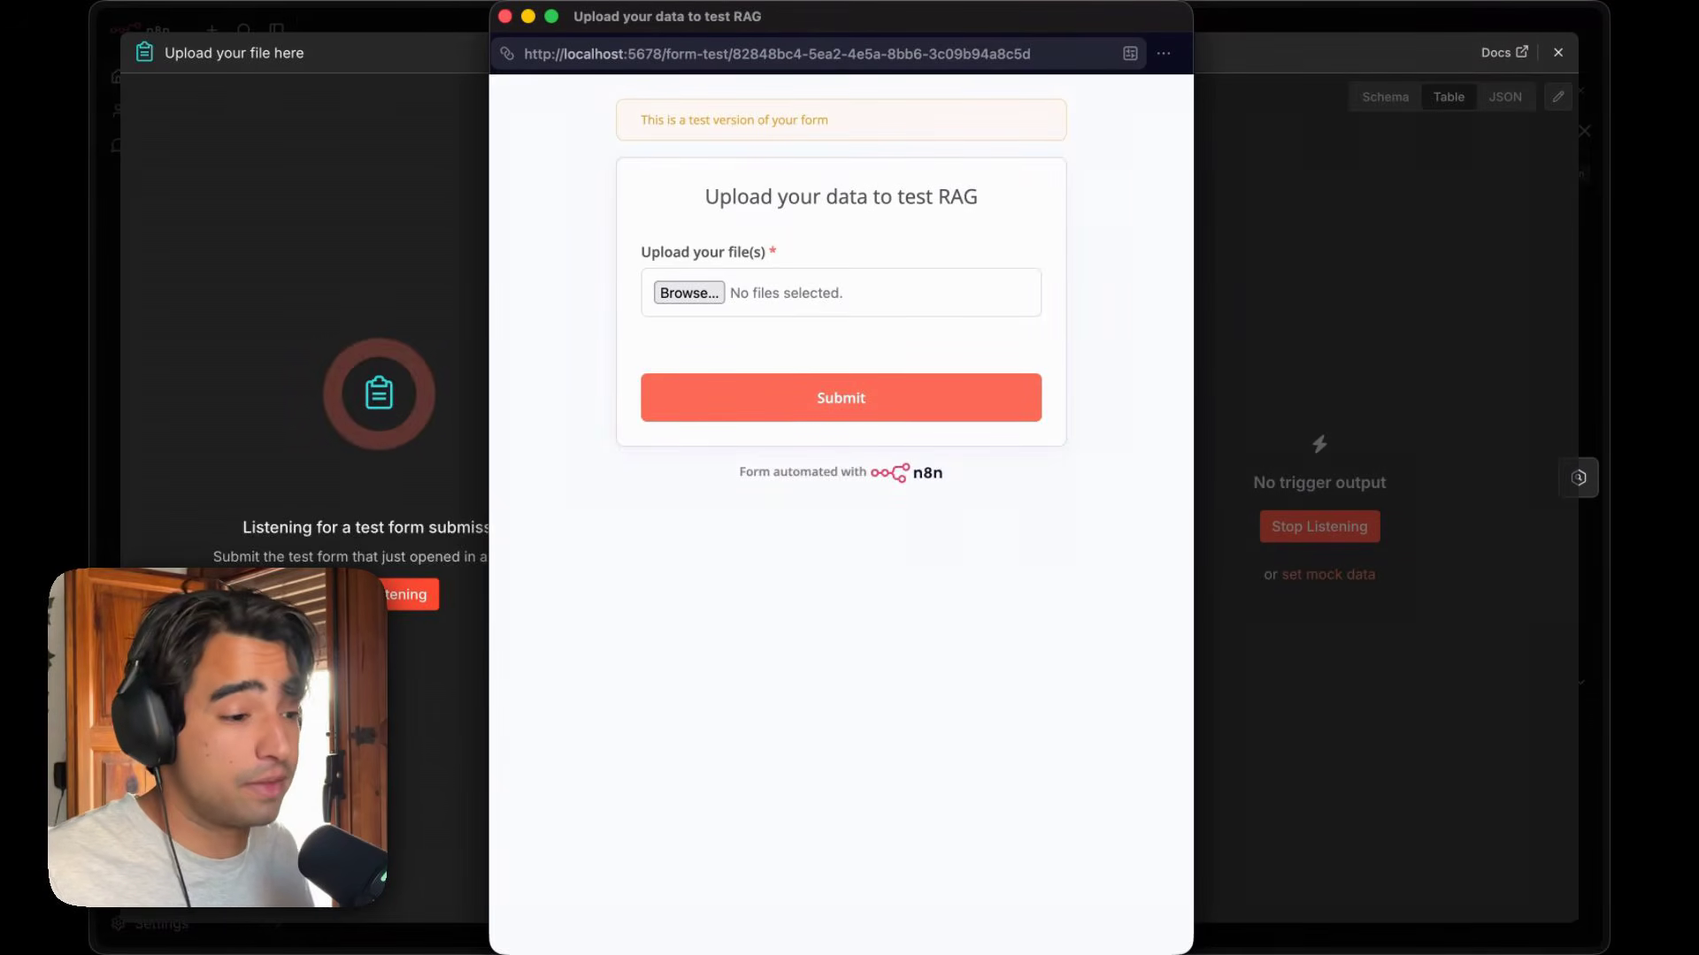
pyautogui.click(505, 17)
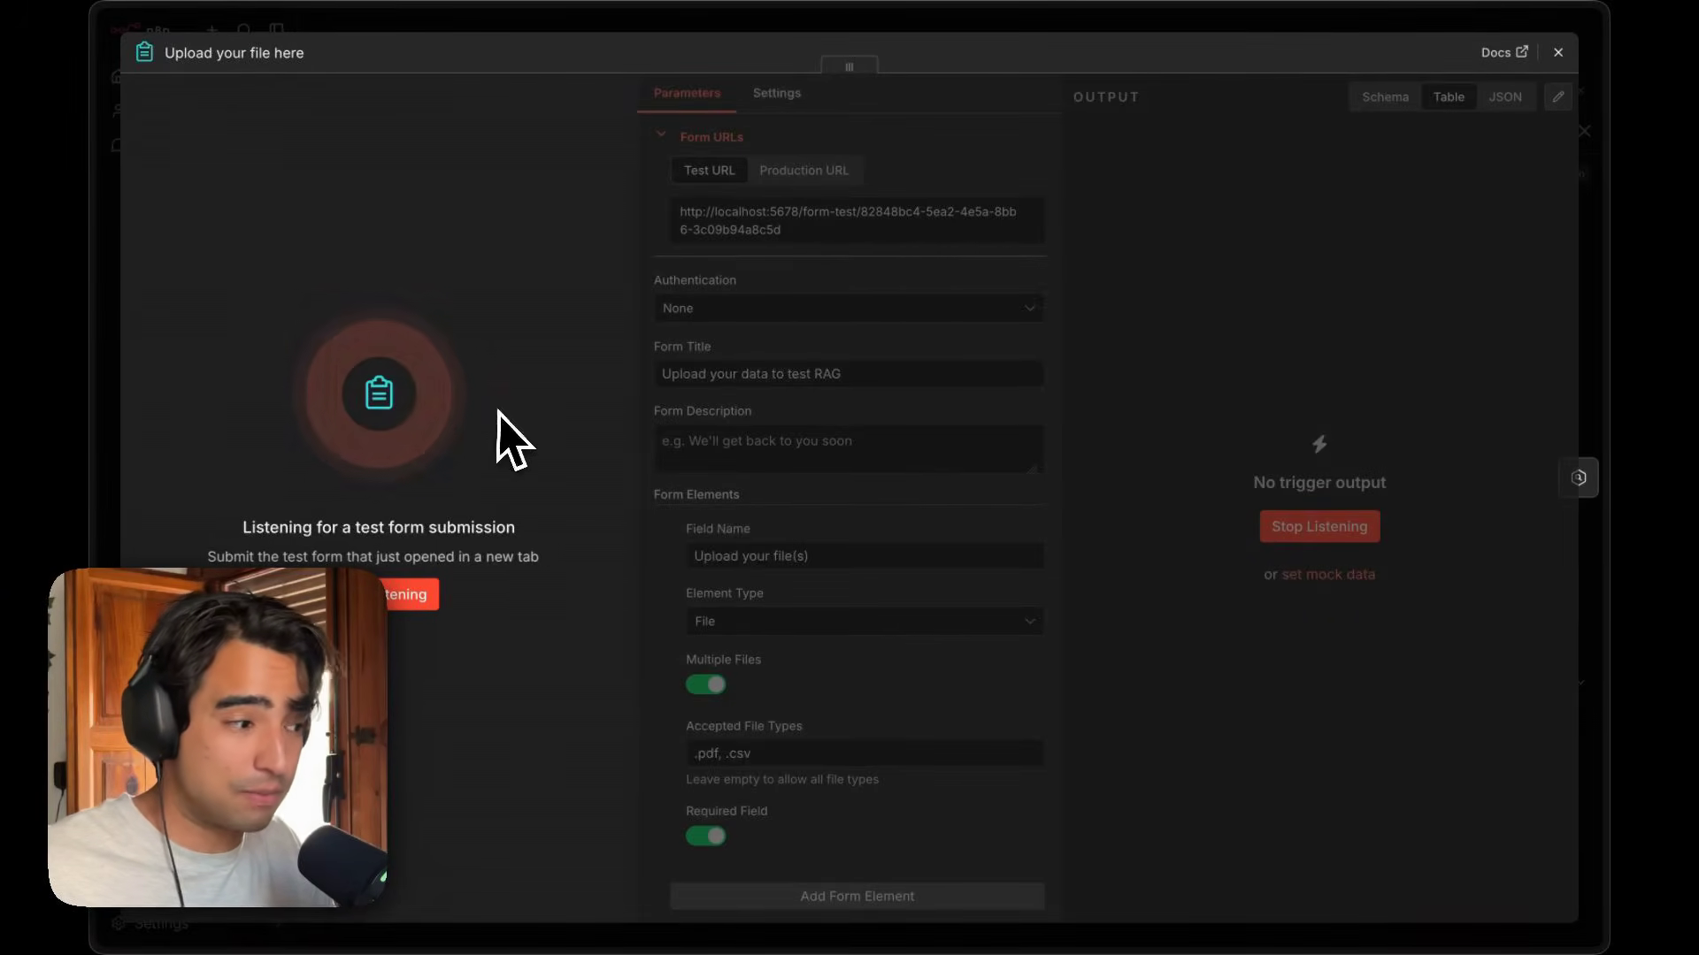
pyautogui.click(394, 602)
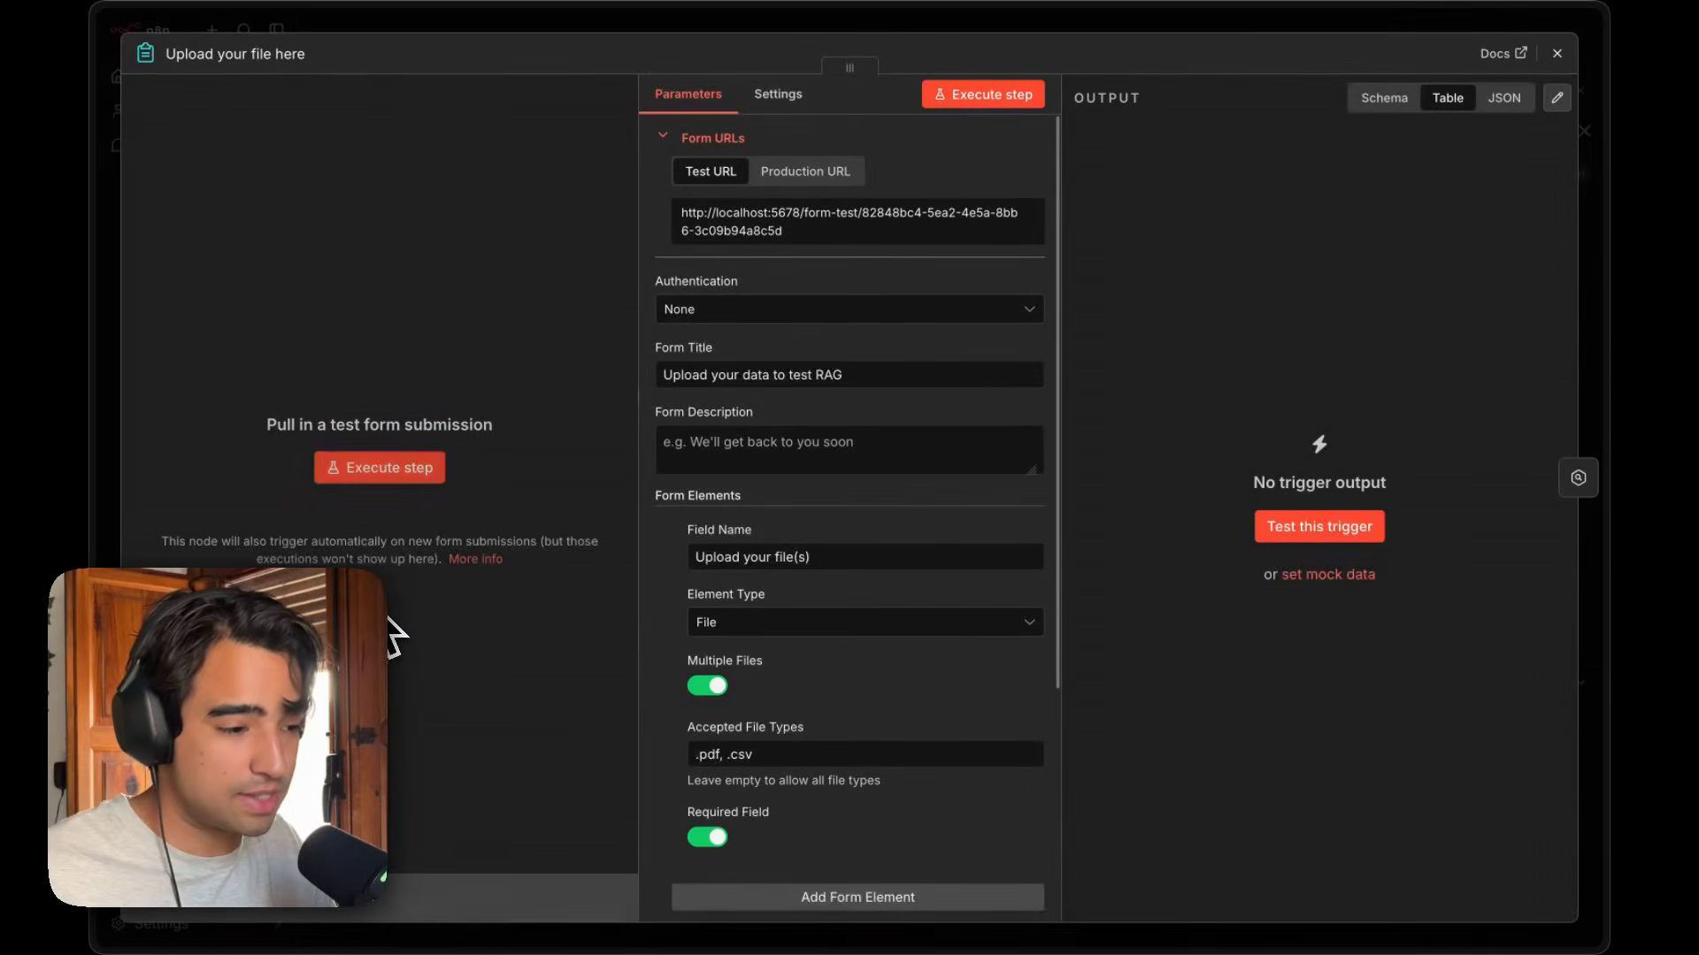
# Execute the form trigger step again, attach a PDF file and submit the test form.
pyautogui.click(394, 469)
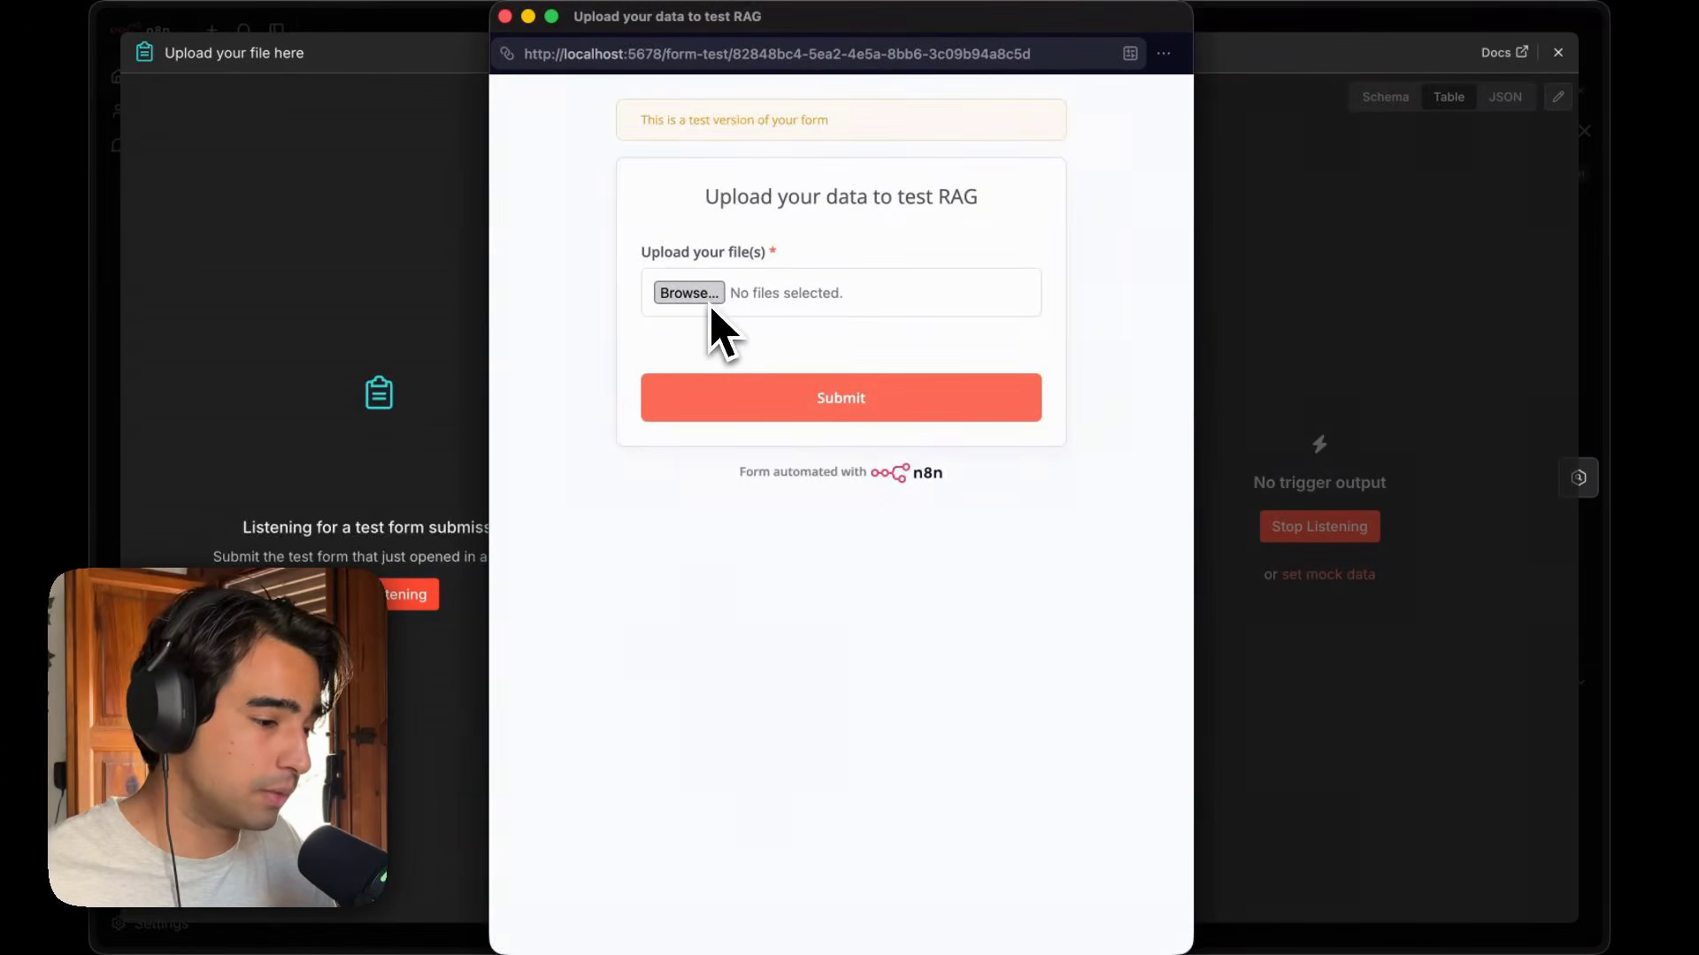
pyautogui.click(710, 301)
pyautogui.click(800, 391)
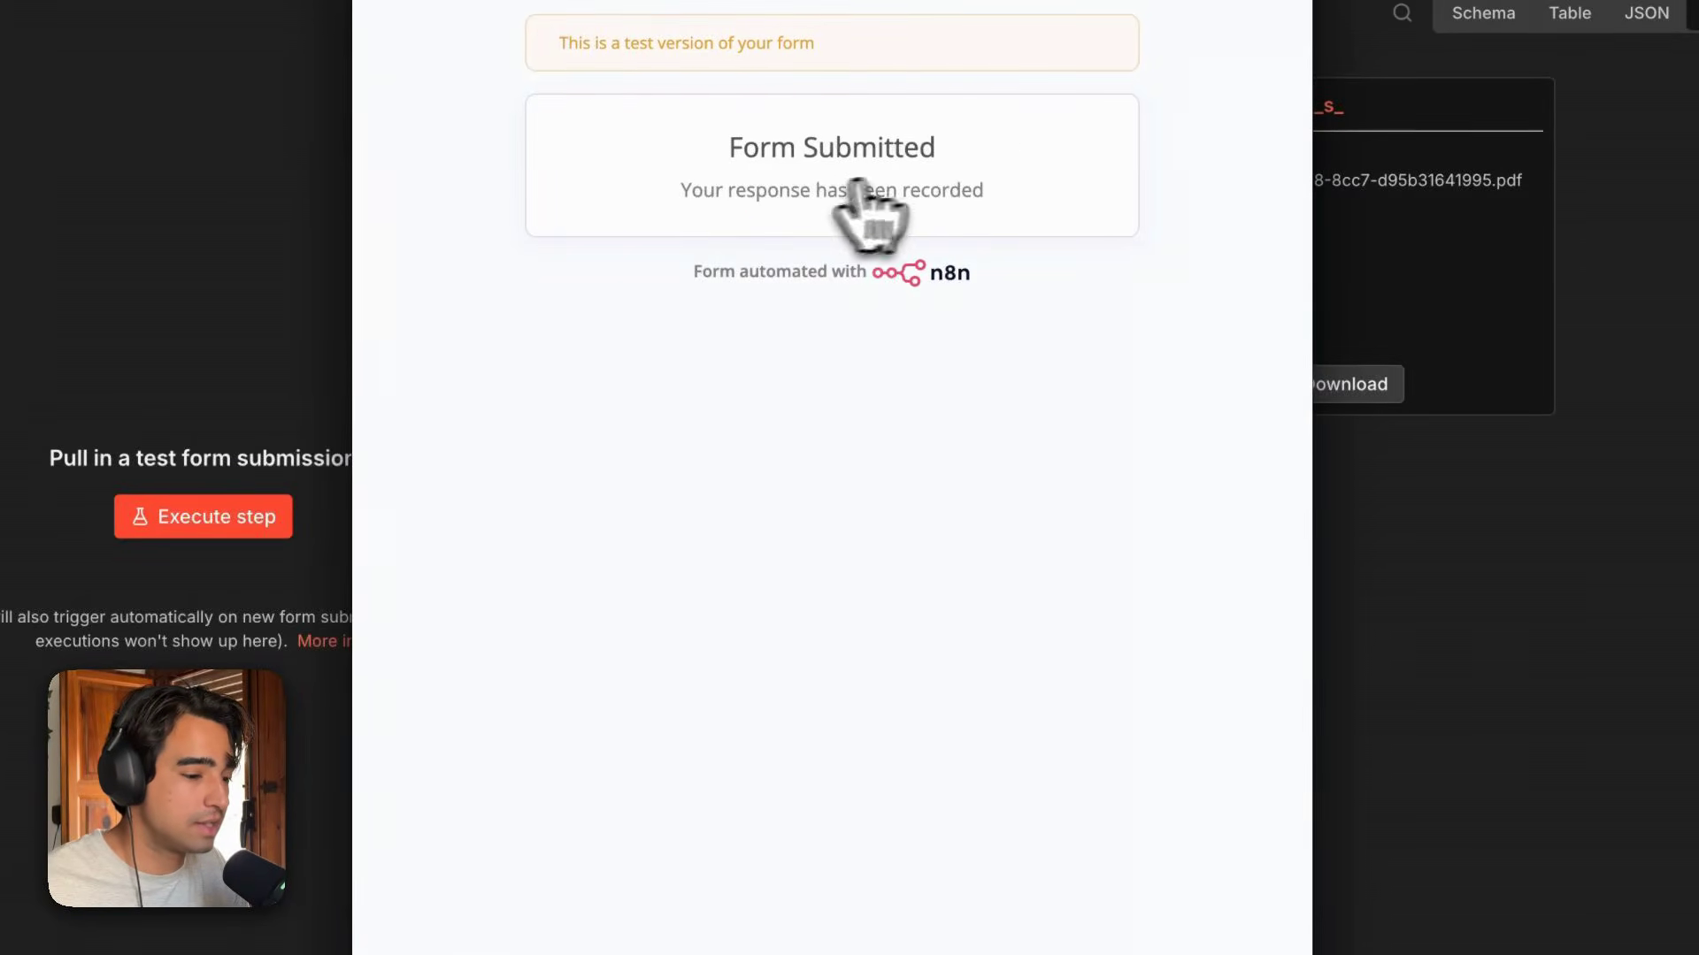
# Close the submitted test form, review the uploaded PDF's binary output in the form node, and close the node.
pyautogui.click(372, 2)
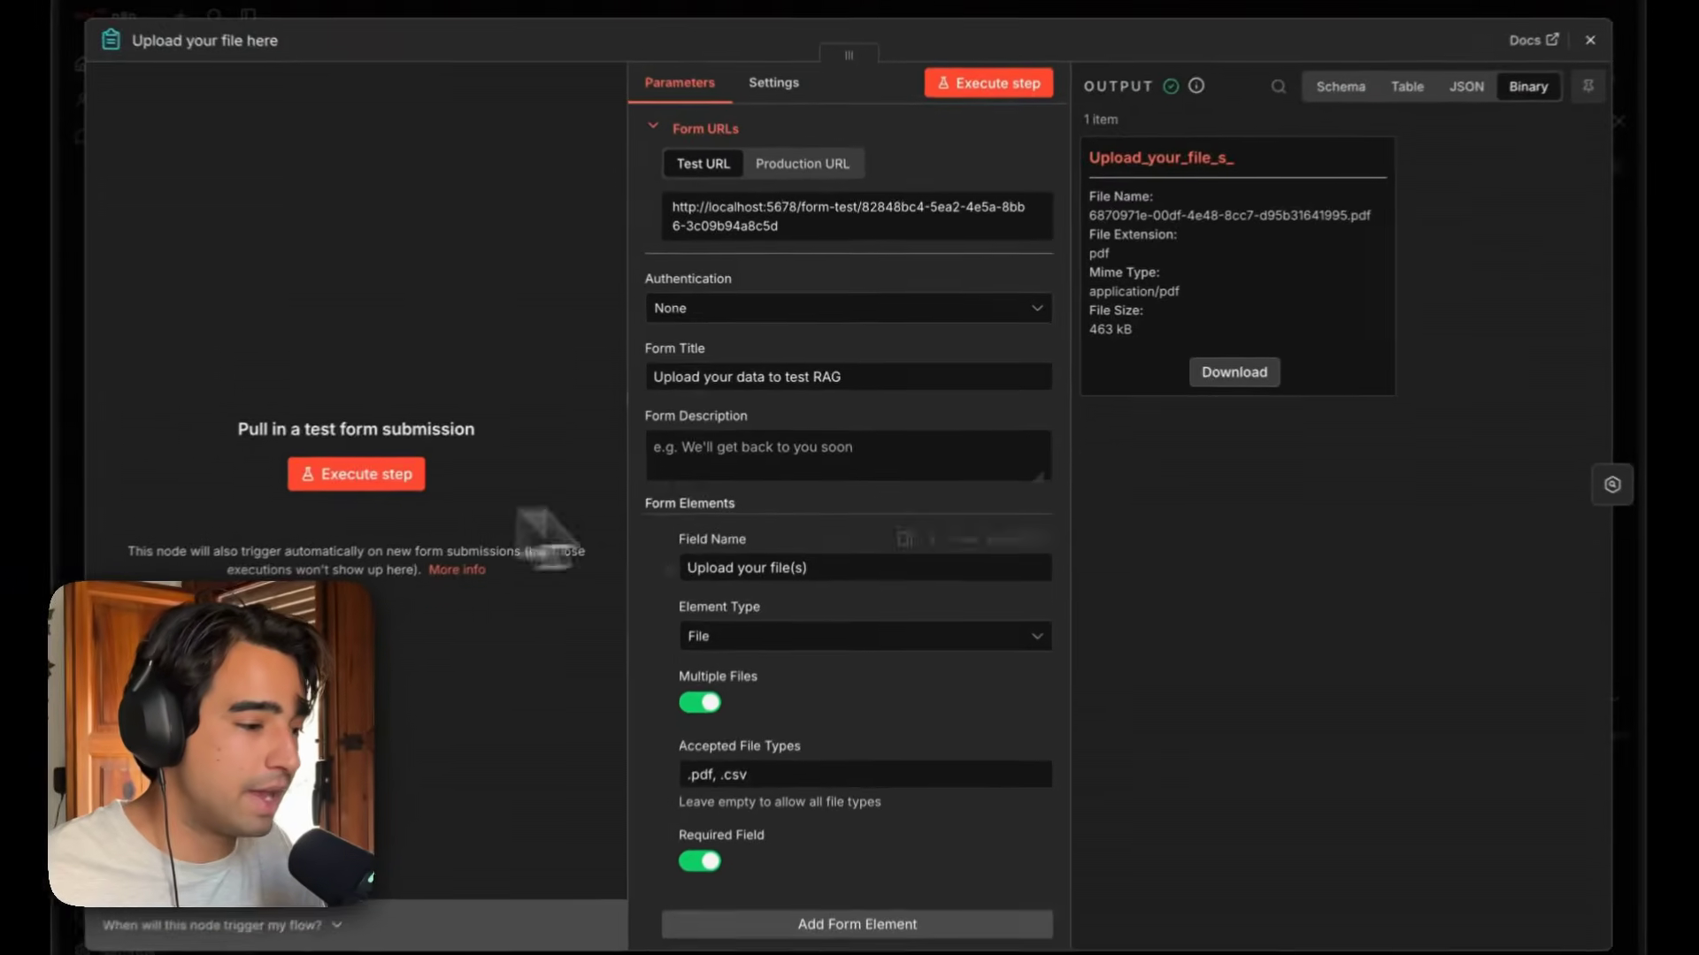
pyautogui.moveTo(1367, 407); pyautogui.dragTo(1104, 177)
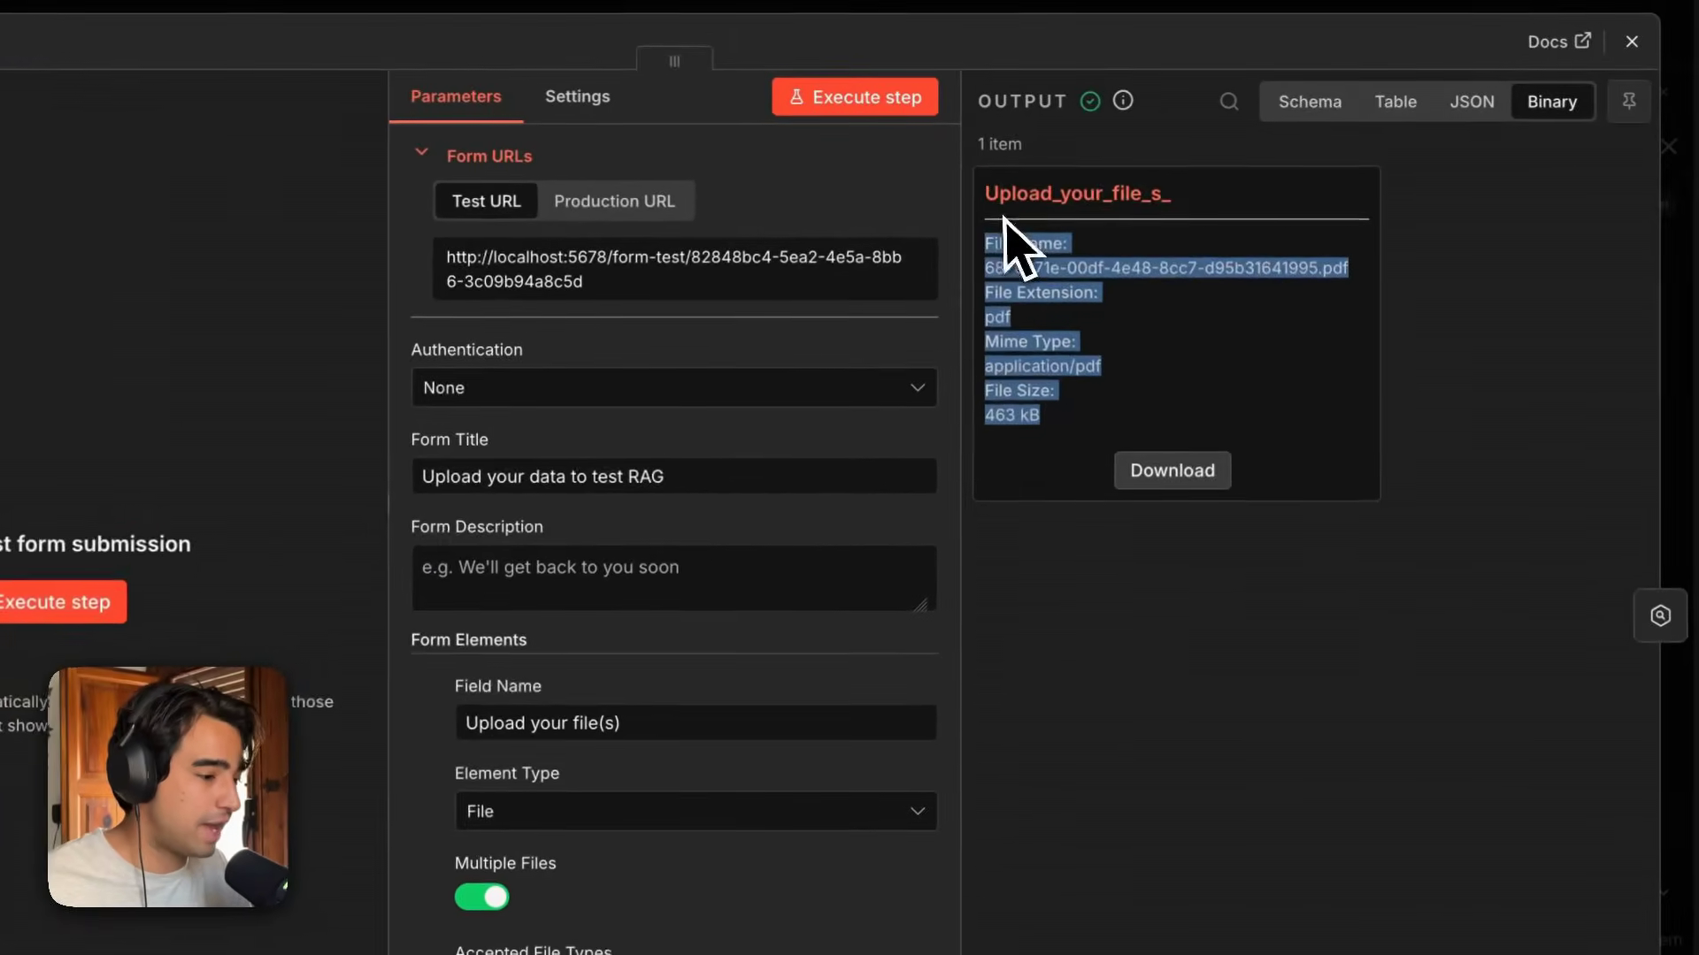
pyautogui.click(1274, 341)
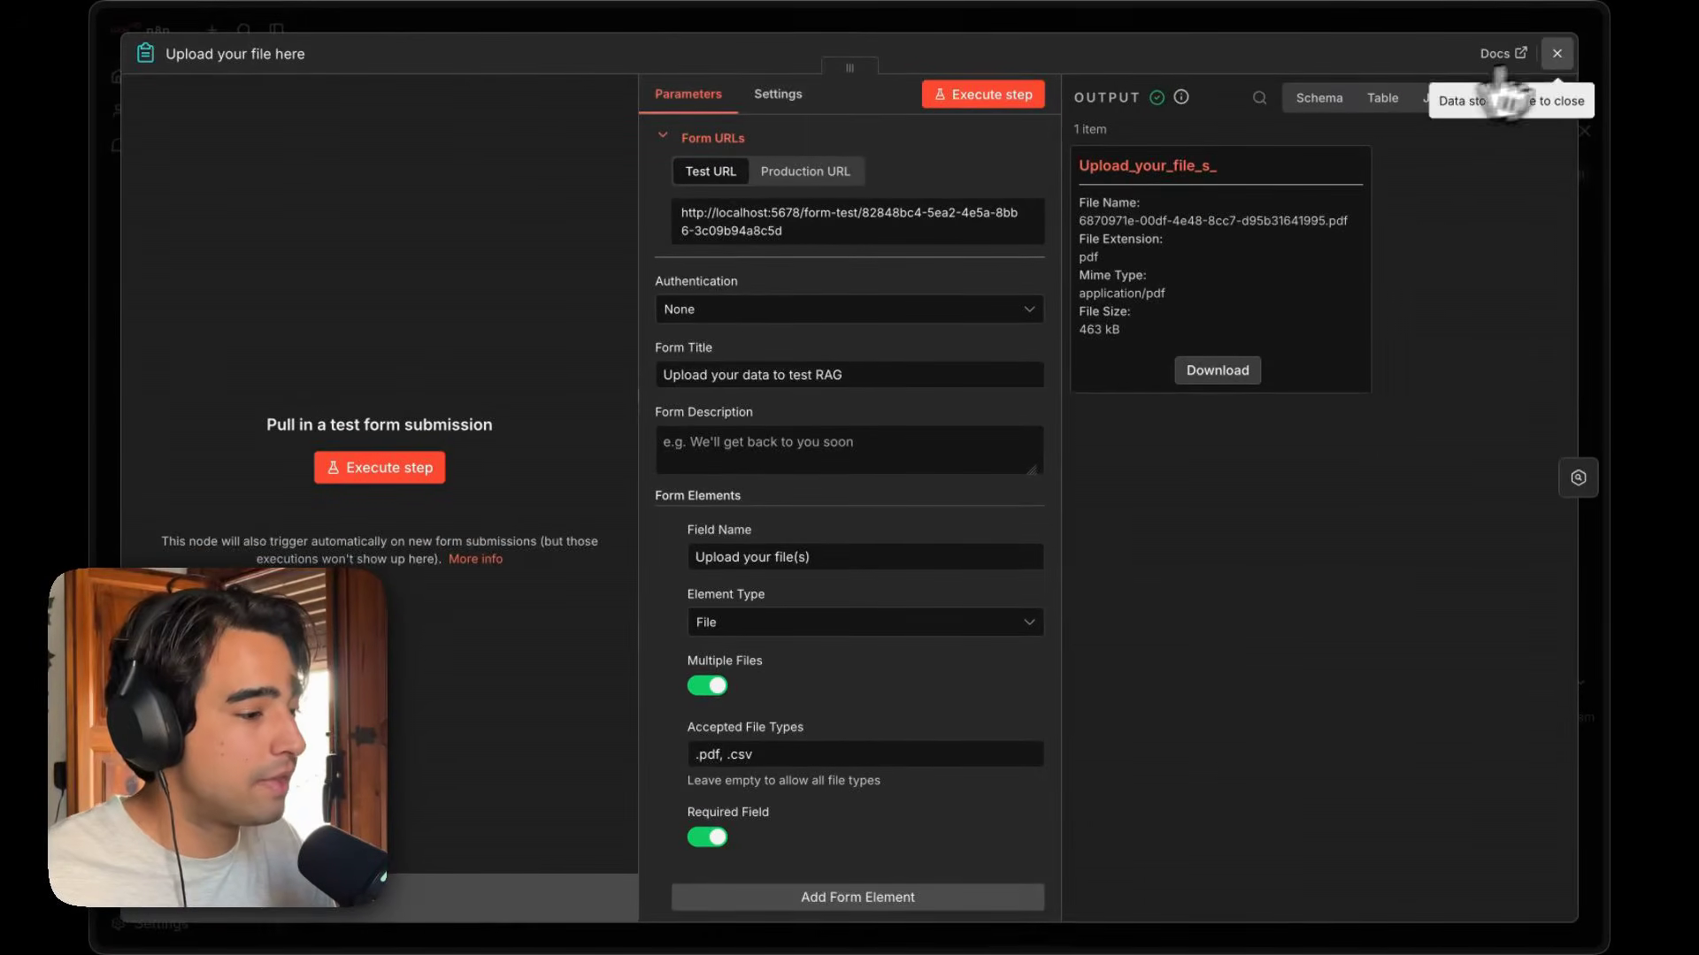
pyautogui.click(1558, 53)
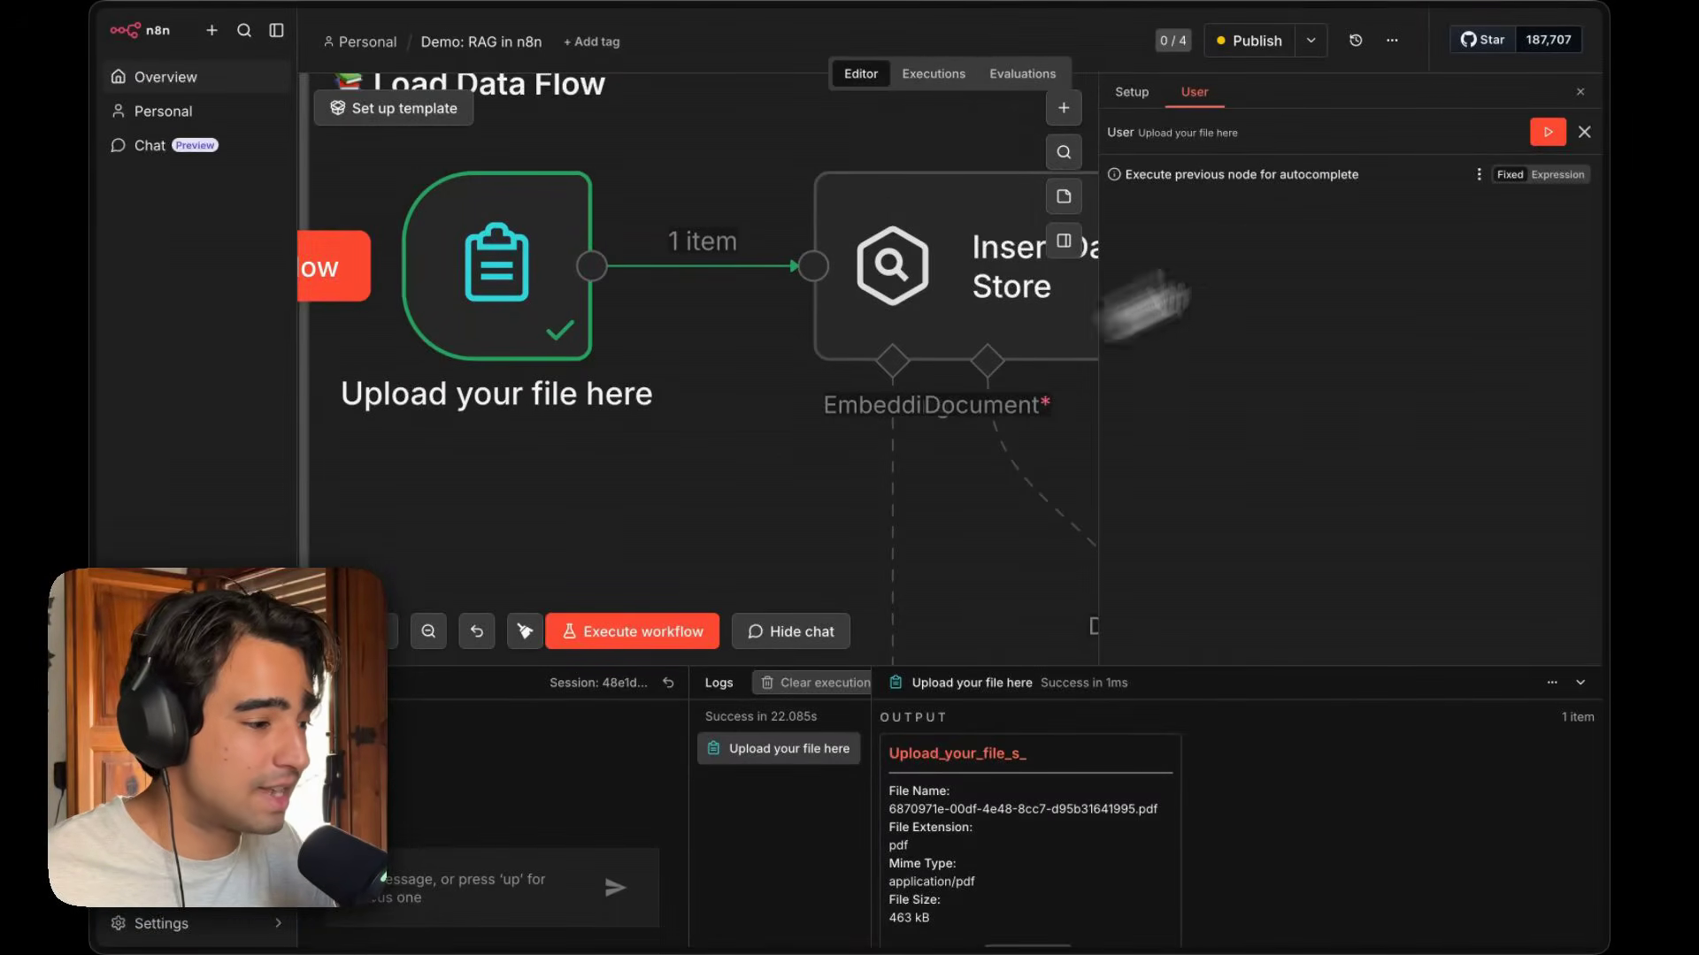
# Browse the node catalog's AI vector store options, such as Chroma Vector Store, without adding a node.
pyautogui.click(1580, 92)
pyautogui.hscroll(2, 1035, 383)
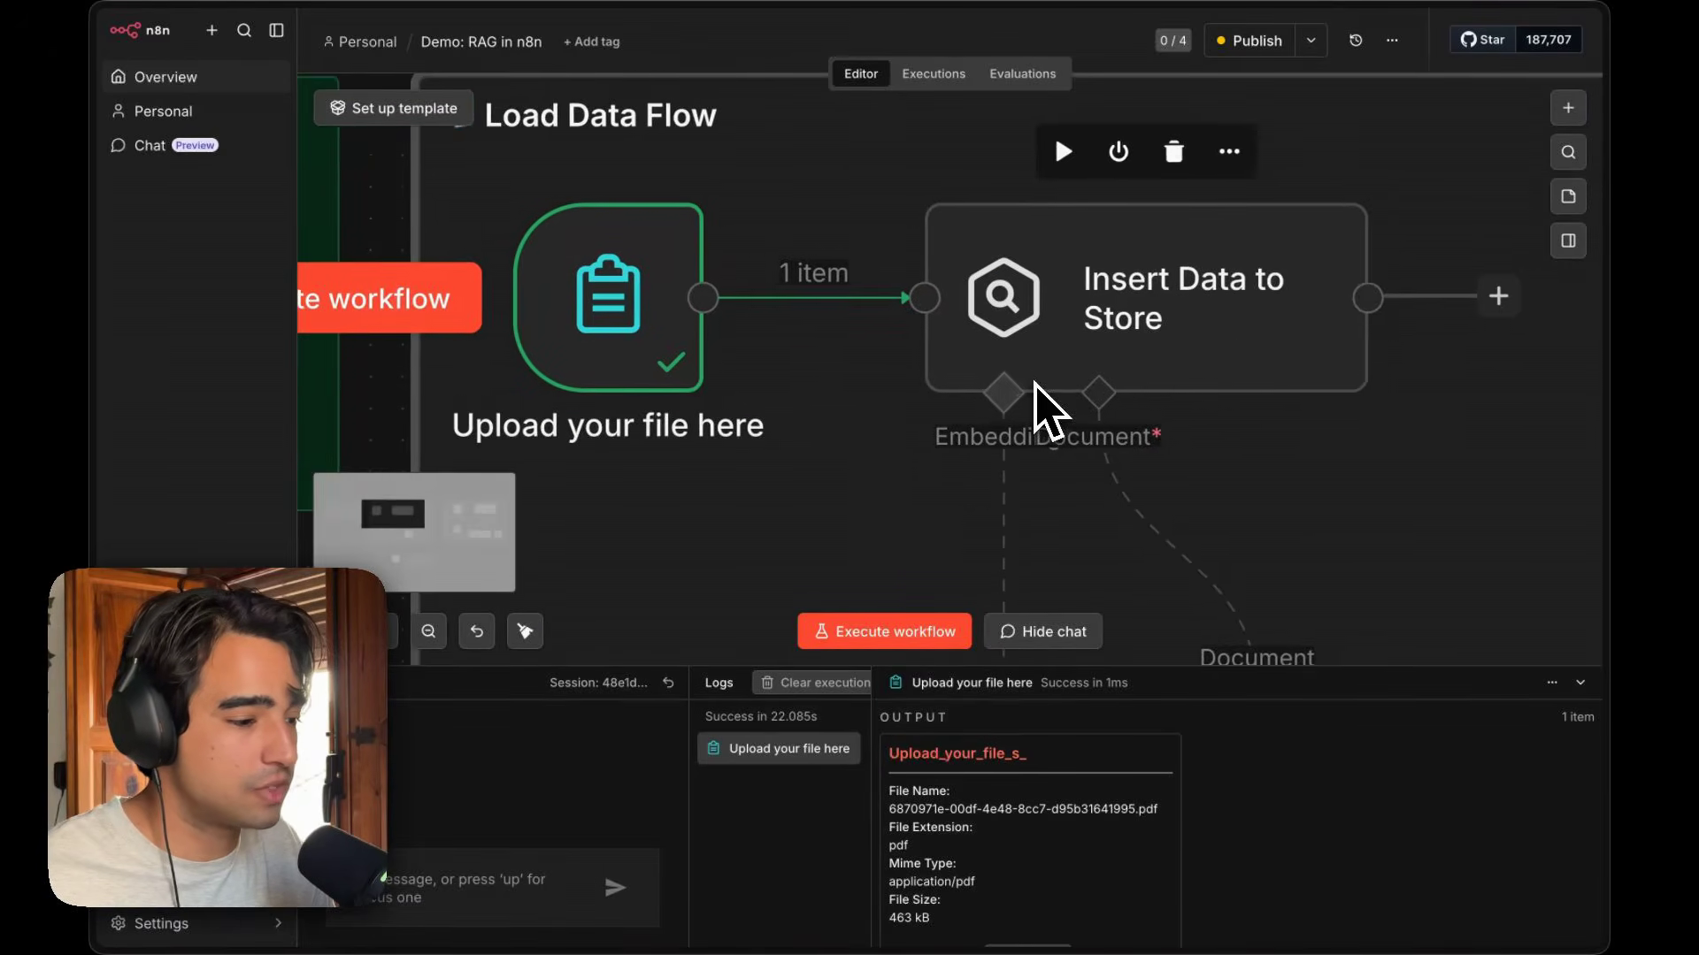
pyautogui.scroll(-3, 1035, 383)
pyautogui.hscroll(1, 1035, 383)
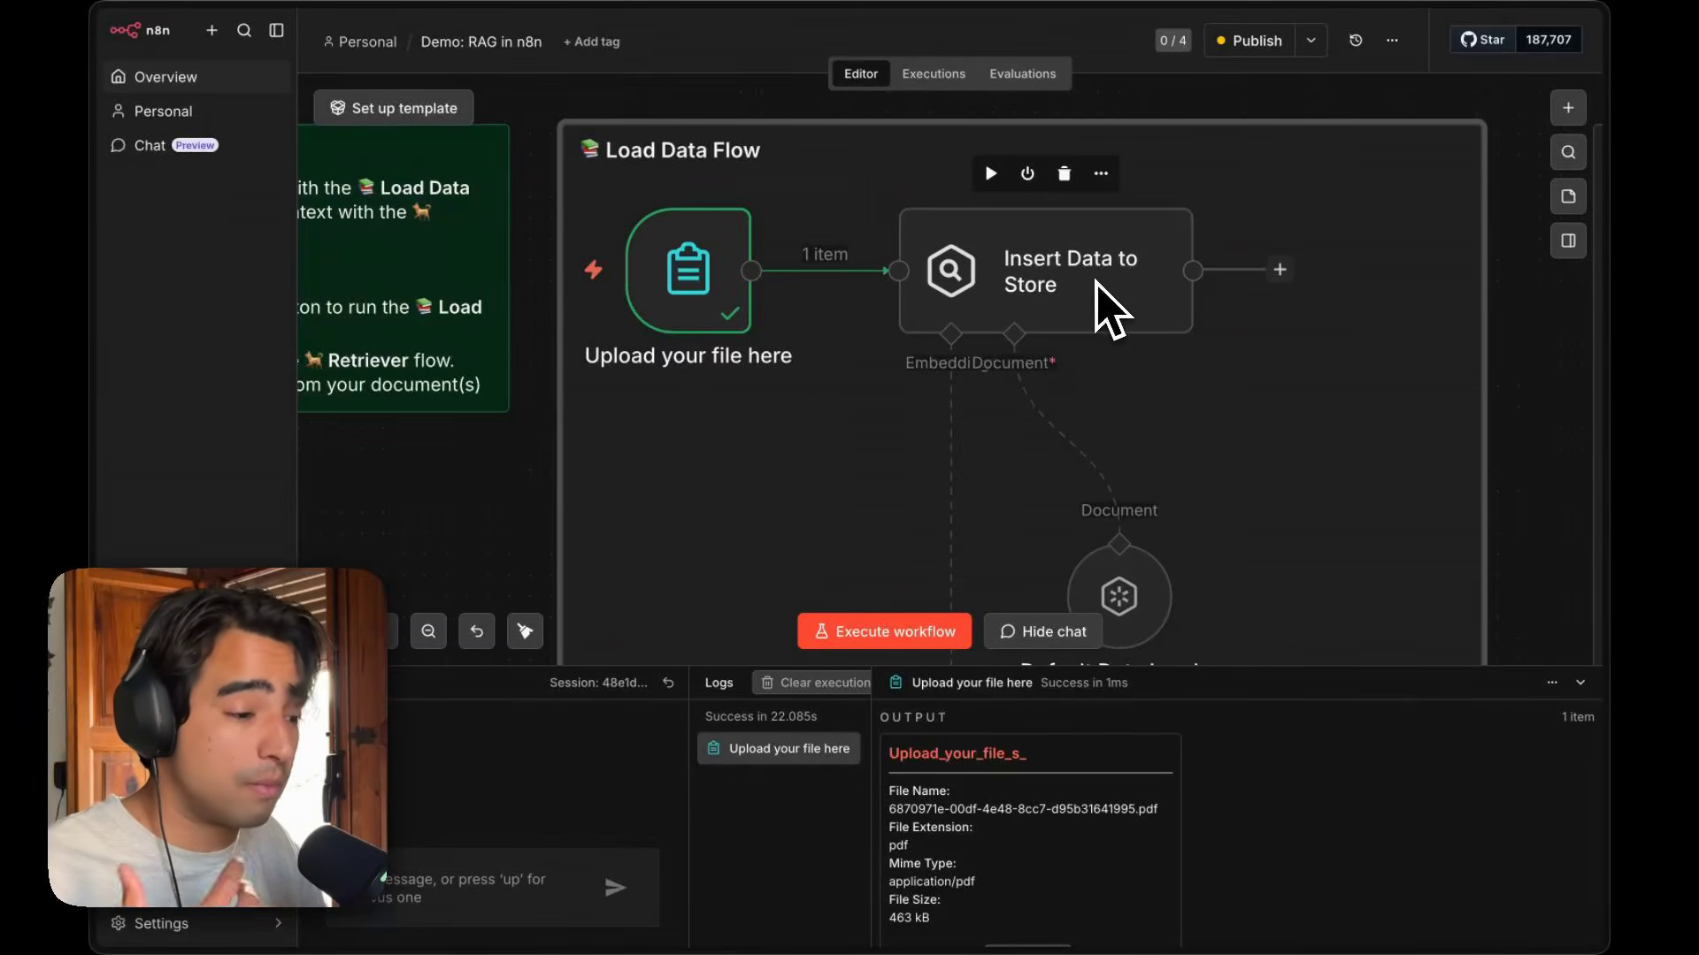
pyautogui.click(1567, 107)
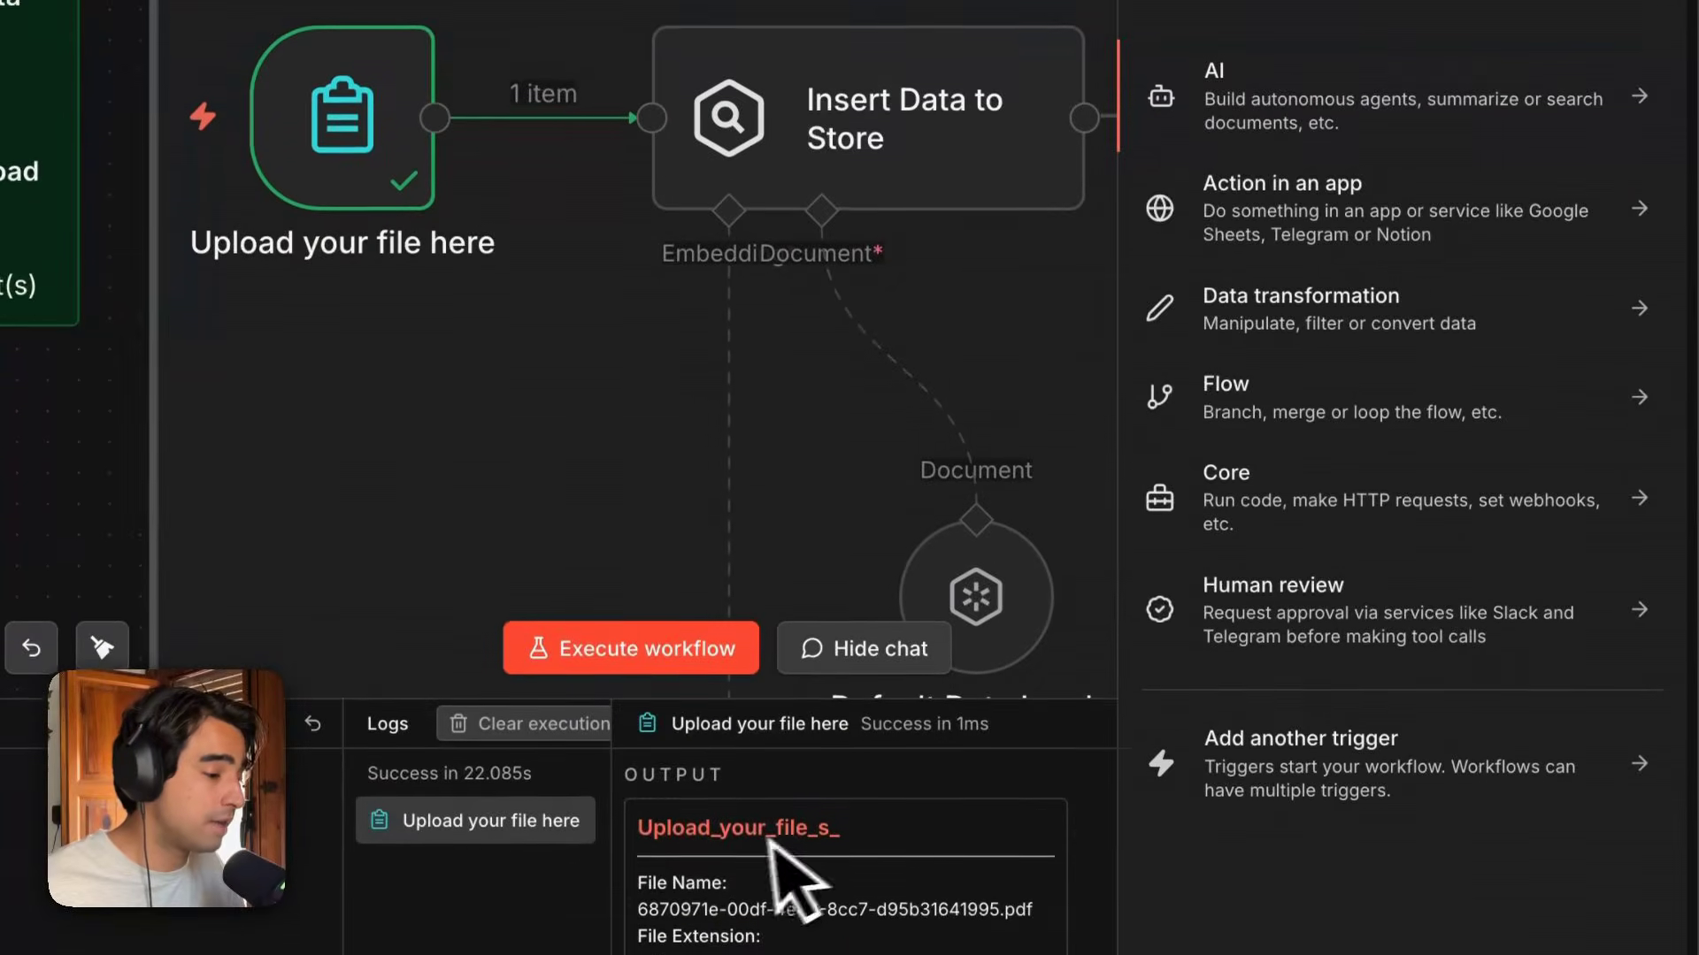
pyautogui.click(1464, 115)
pyautogui.scroll(-3, 1473, 531)
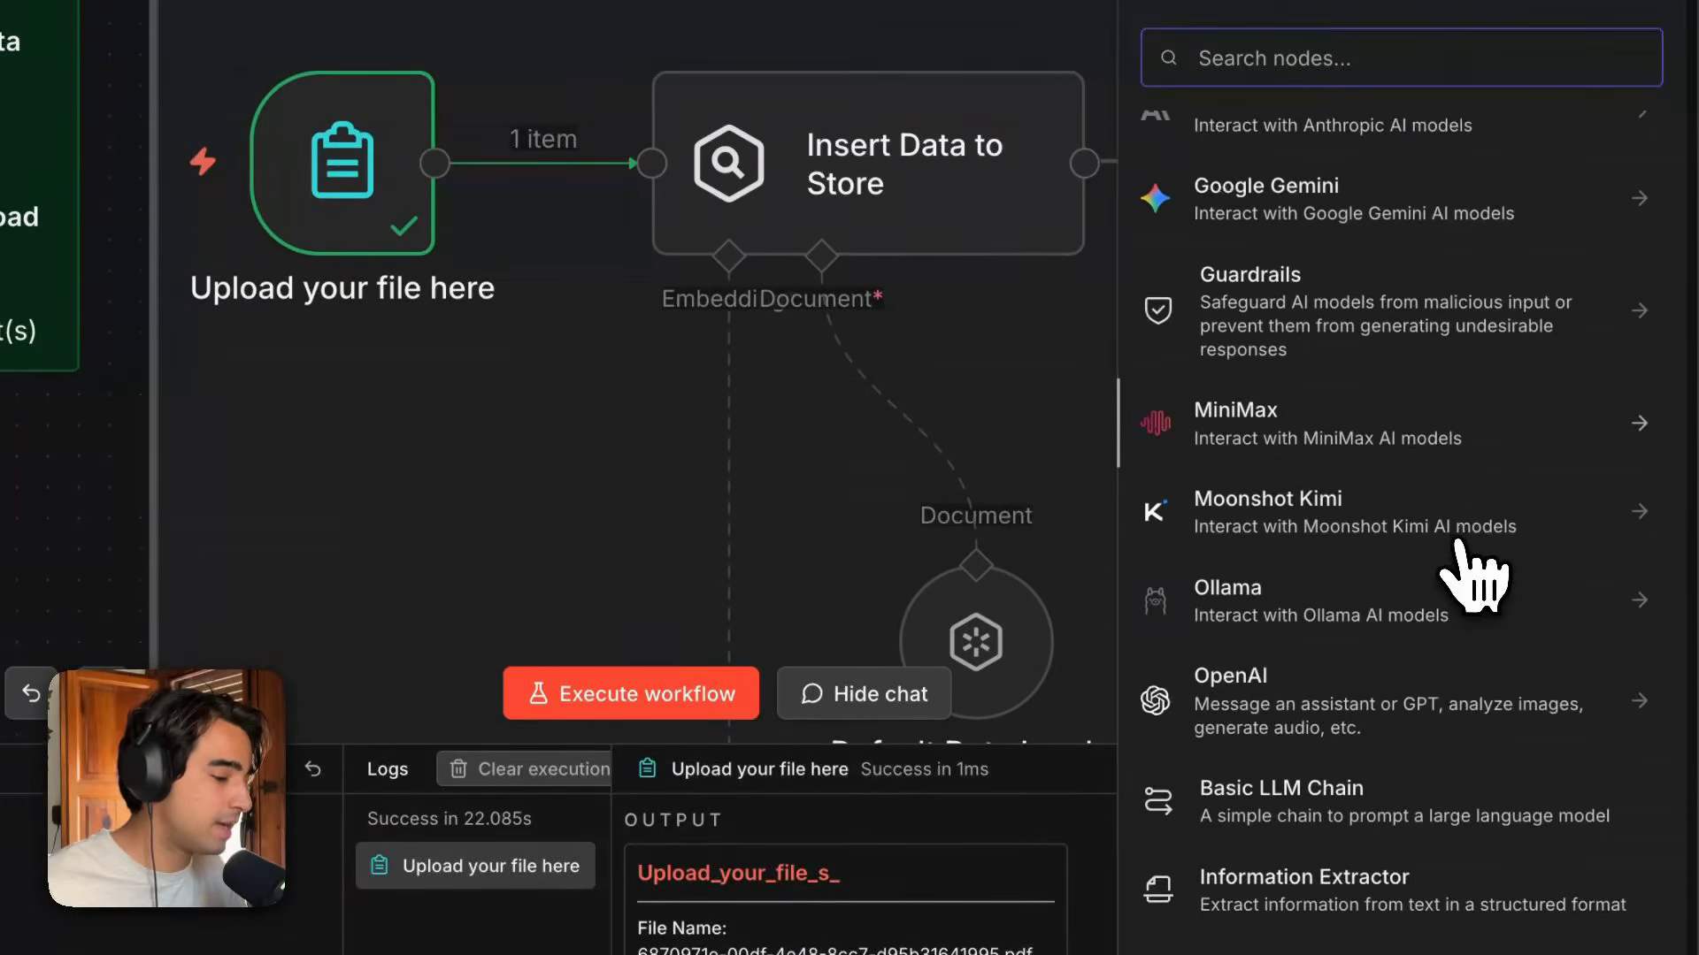
pyautogui.scroll(-6, 1474, 575)
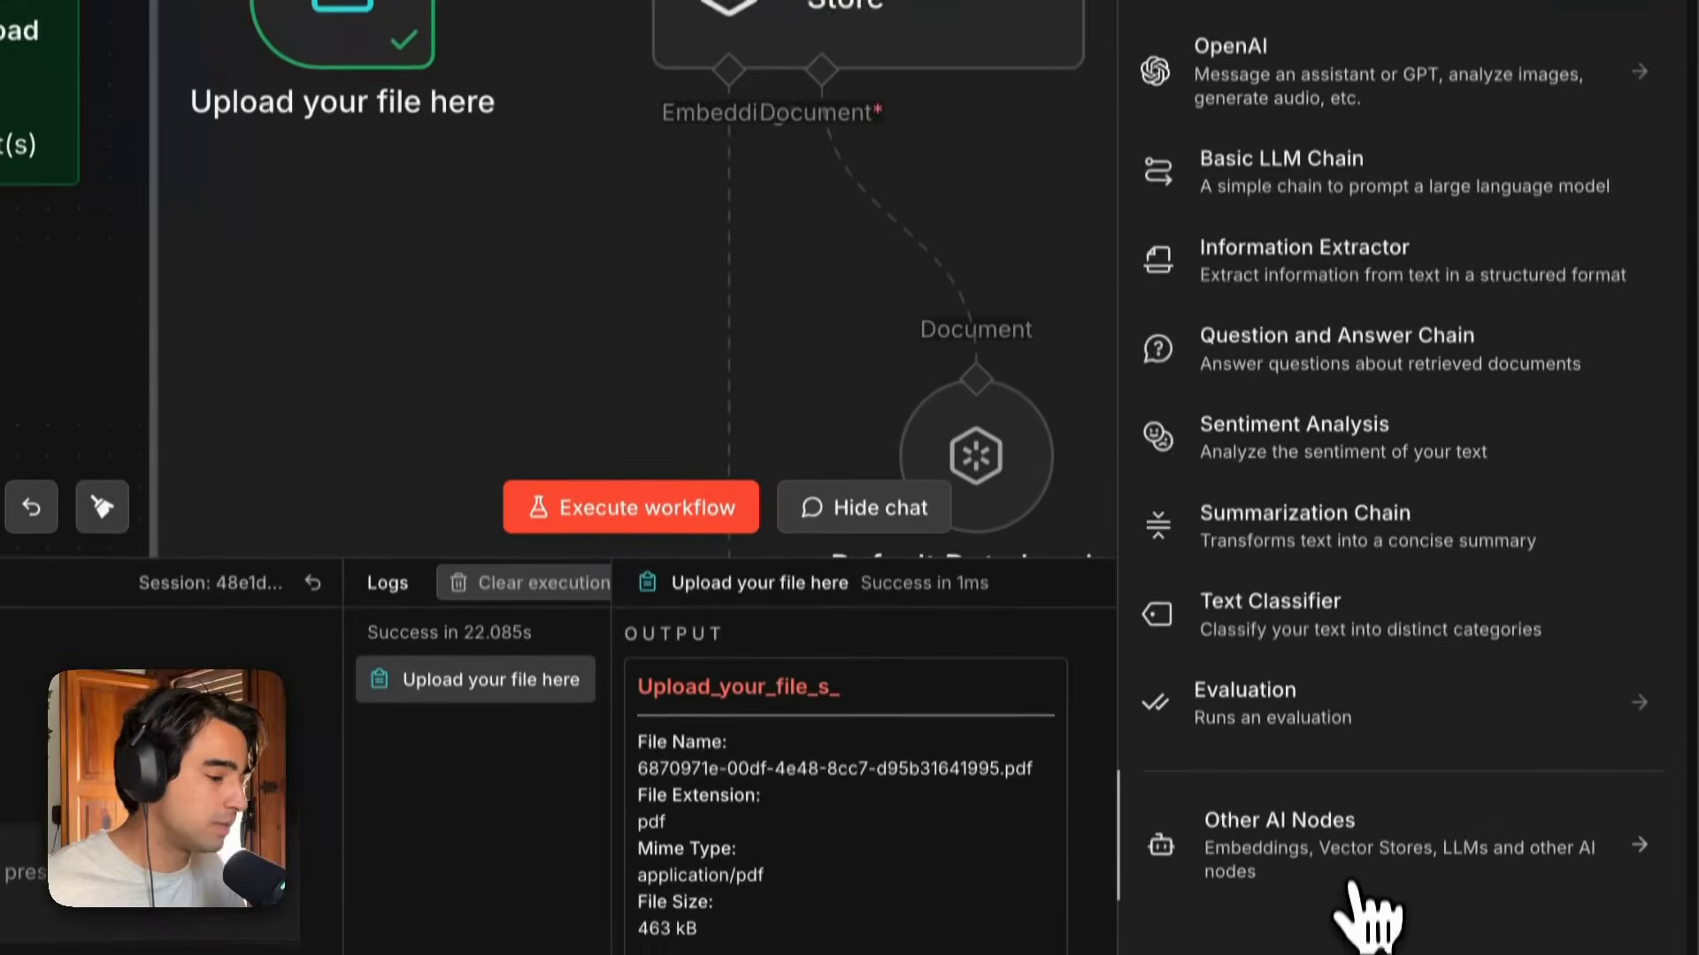
pyautogui.click(1251, 929)
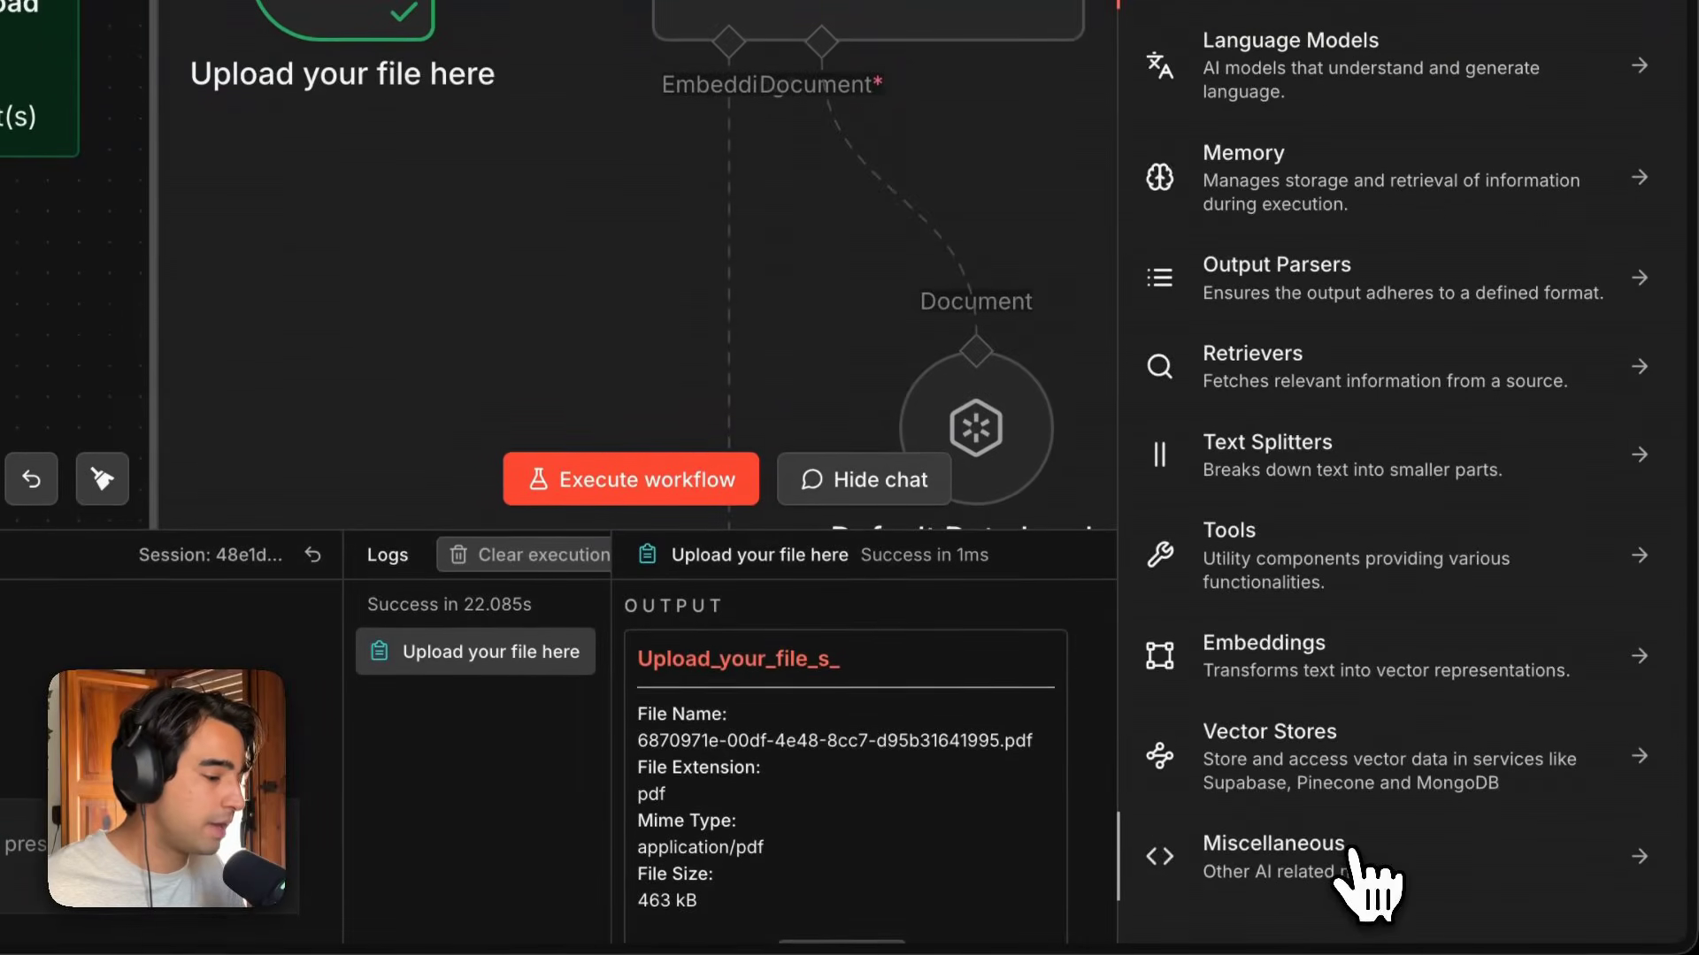
pyautogui.click(1363, 792)
pyautogui.scroll(-5, 1385, 442)
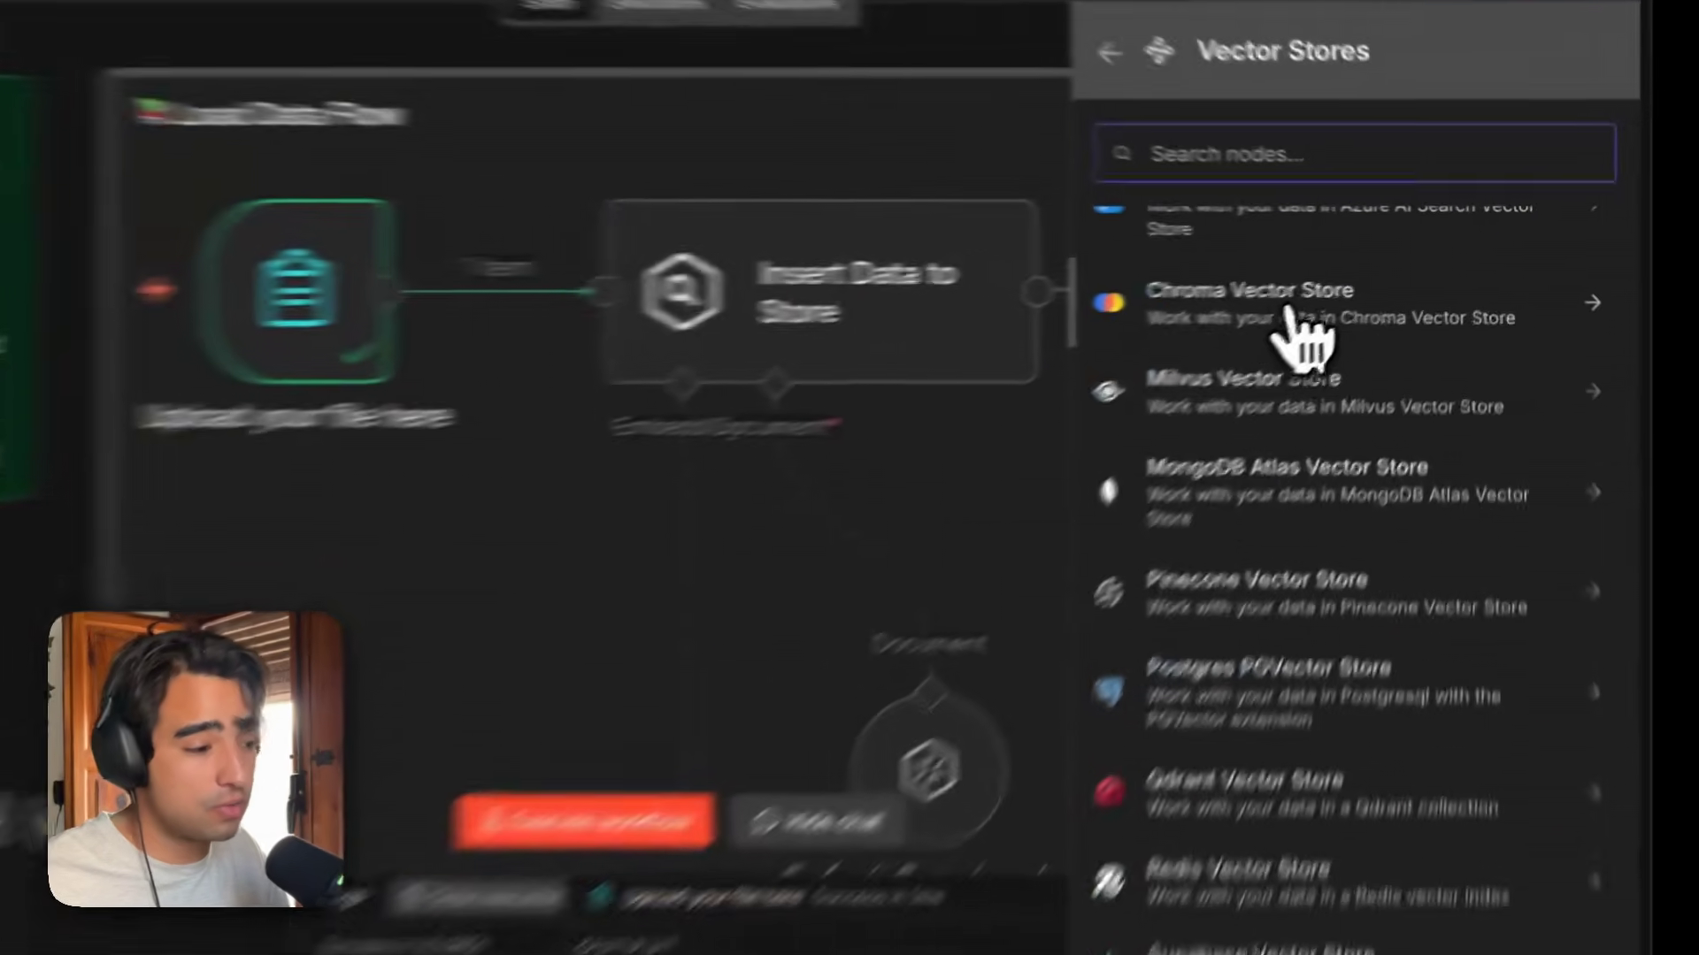
pyautogui.click(1367, 292)
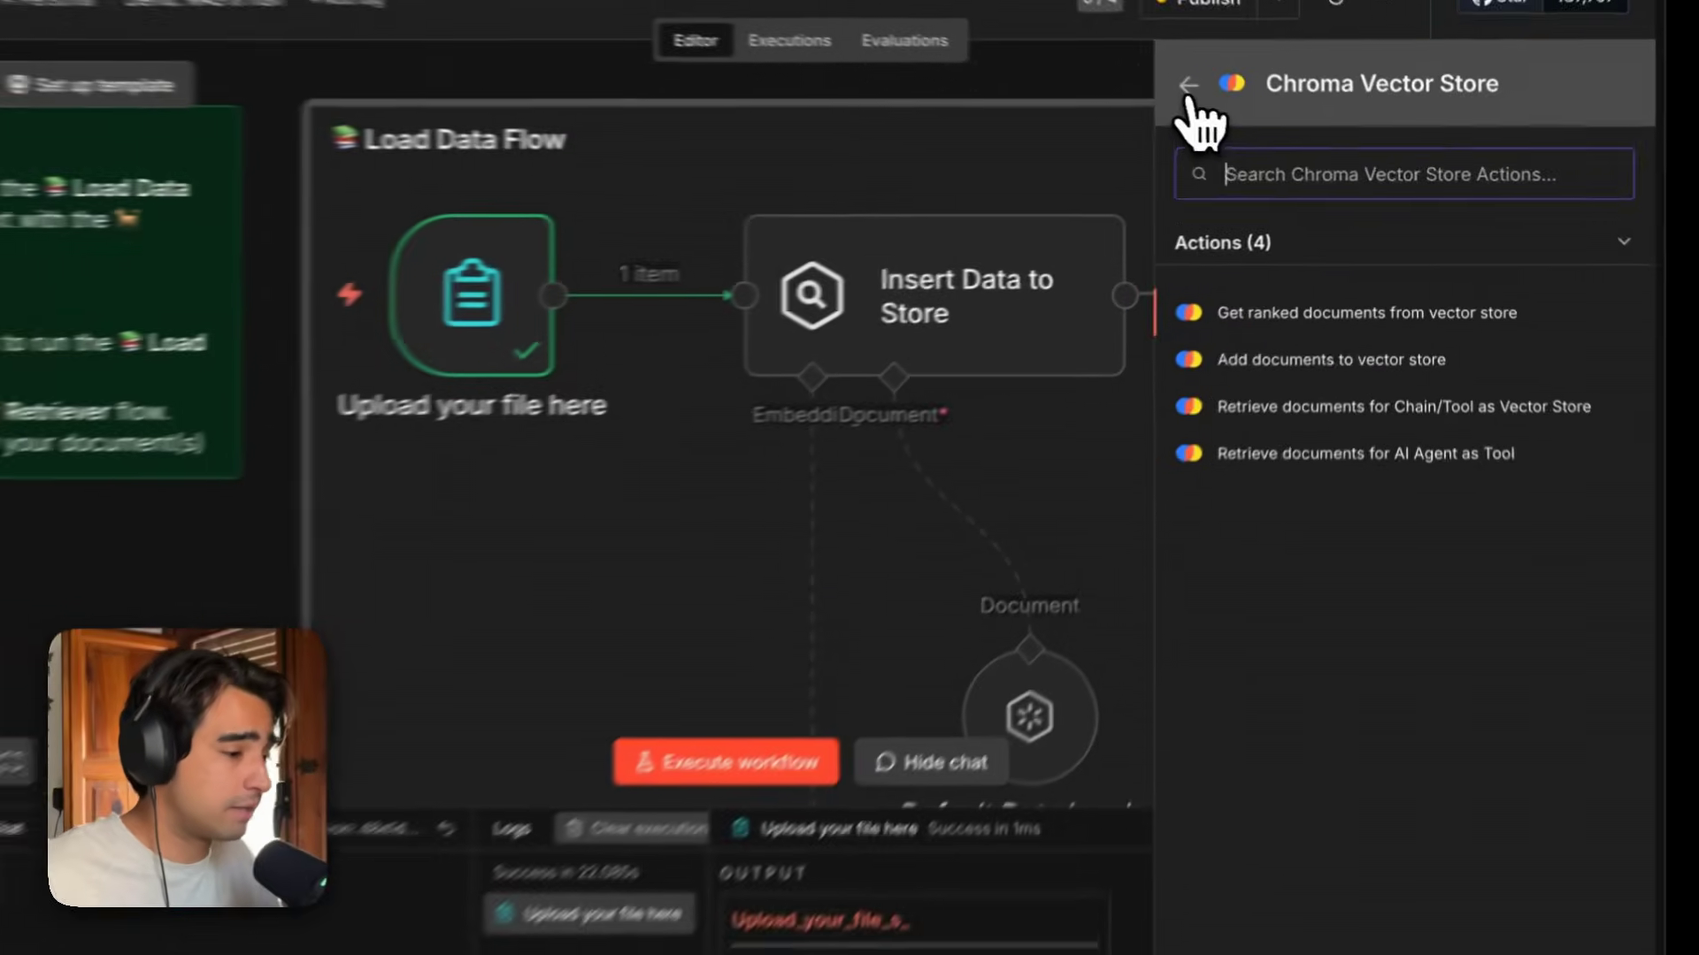
pyautogui.click(1241, 107)
pyautogui.click(1241, 108)
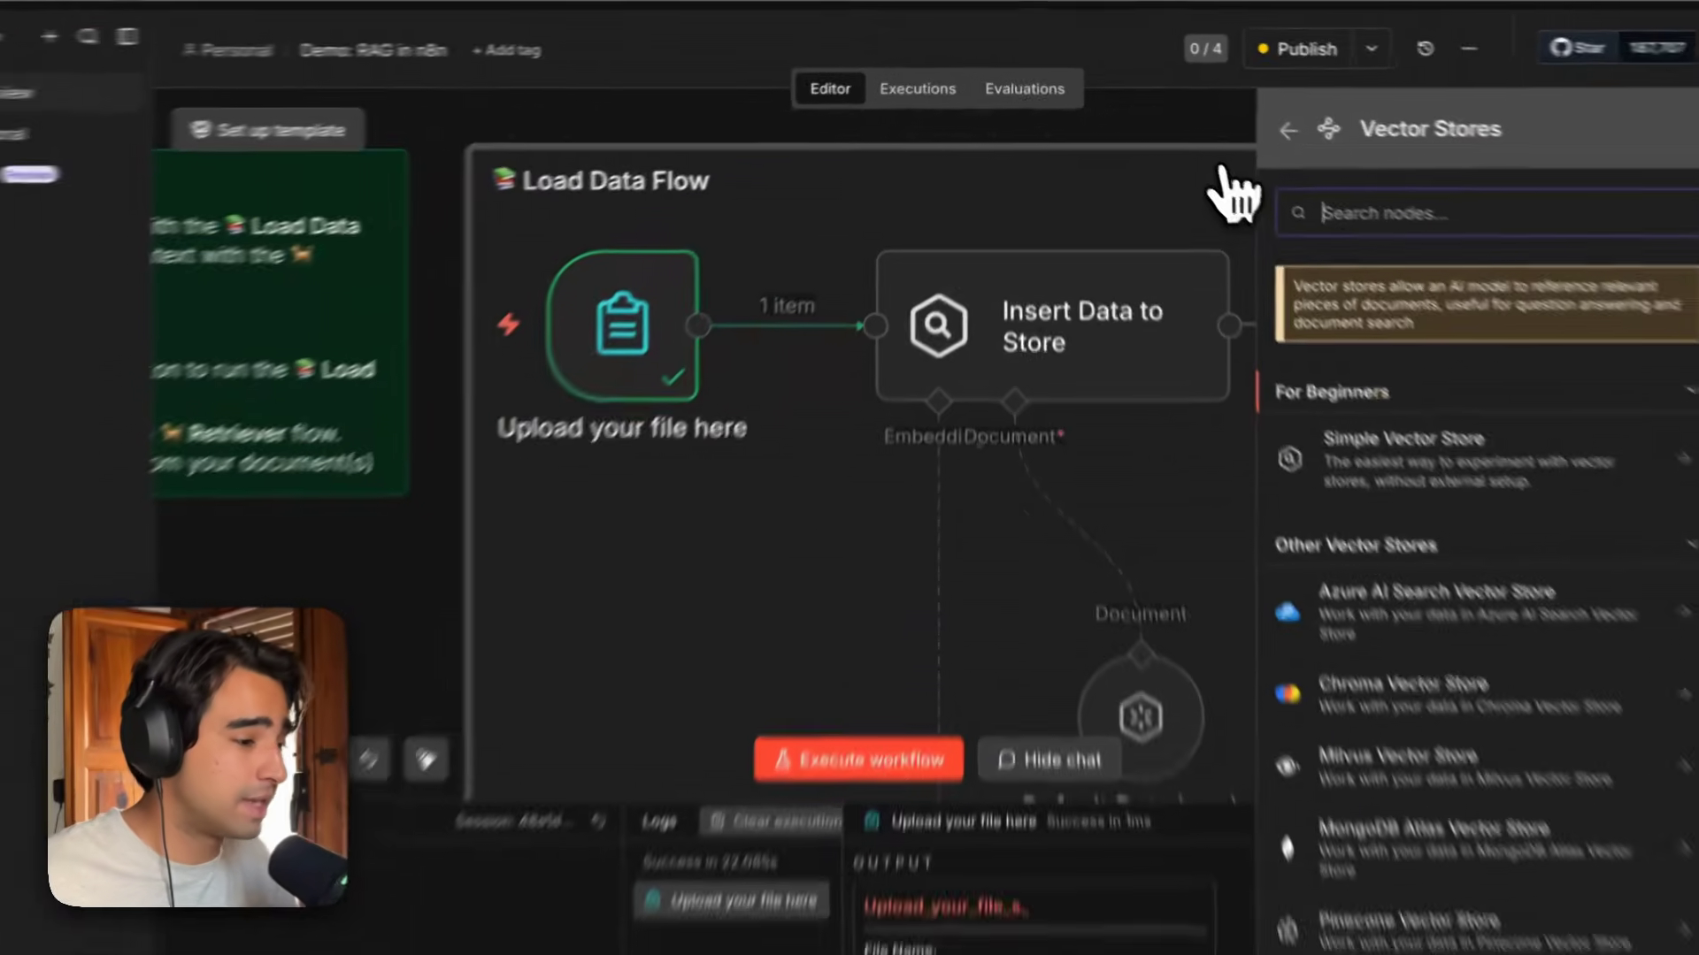
pyautogui.click(1184, 142)
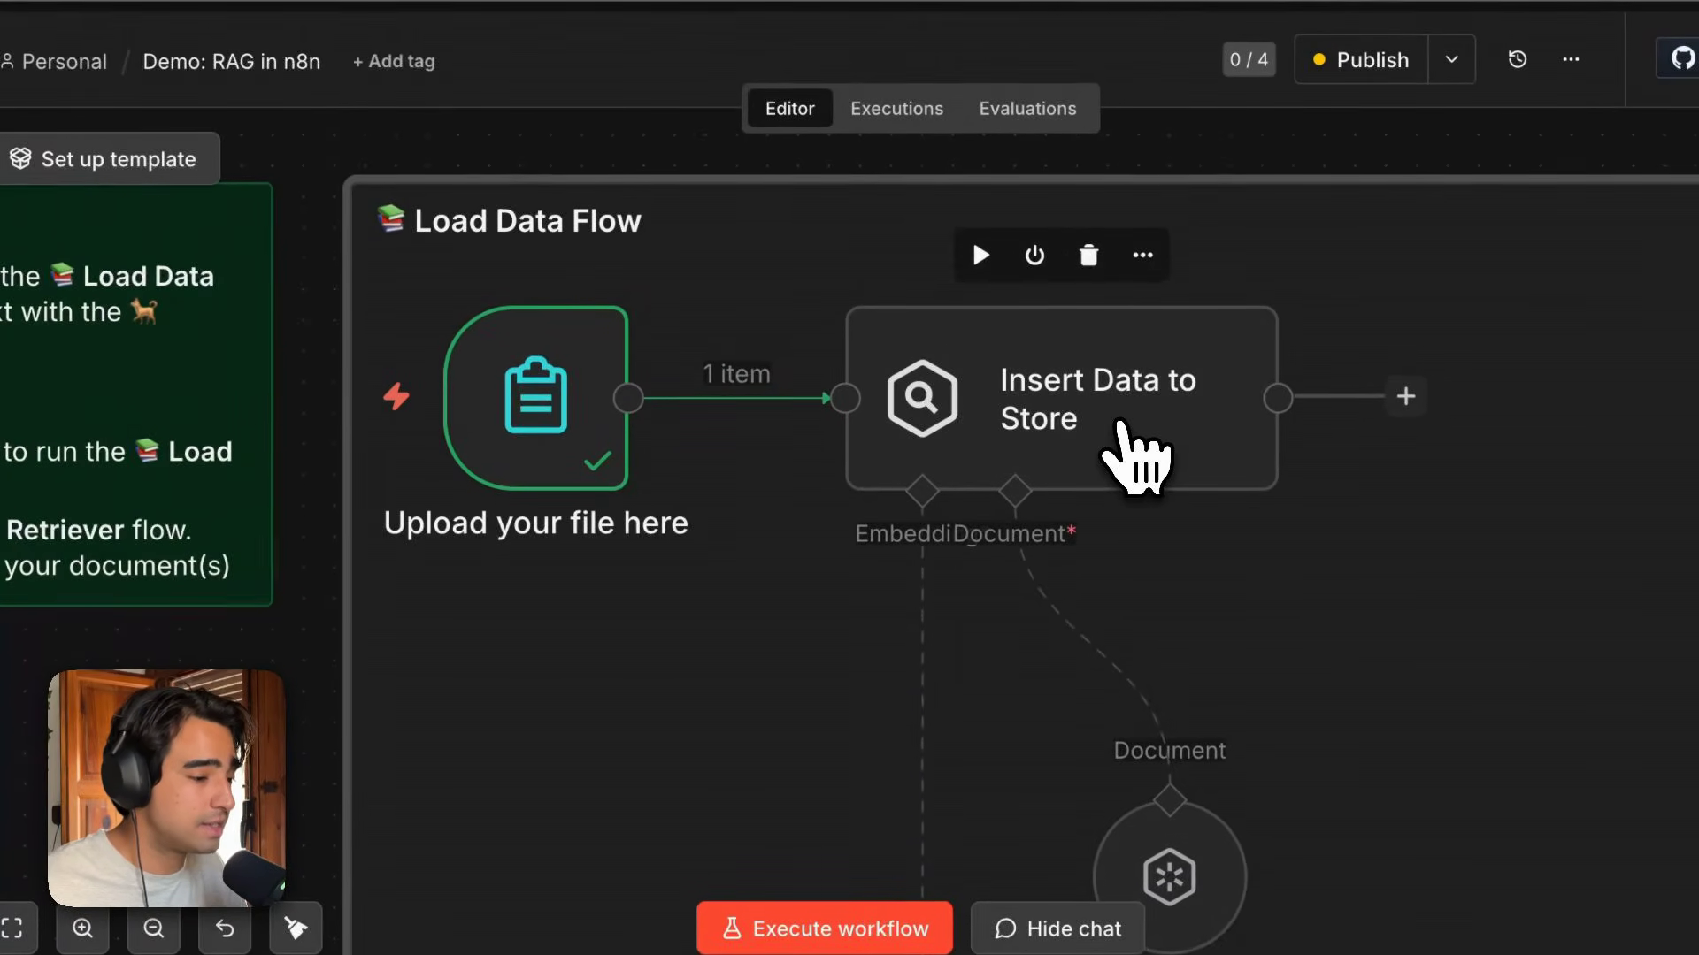
# Review the Insert Data to Store node's operation mode, memory key, embedding batch size and clear store settings.
pyautogui.click(1137, 451)
pyautogui.doubleClick(1137, 452)
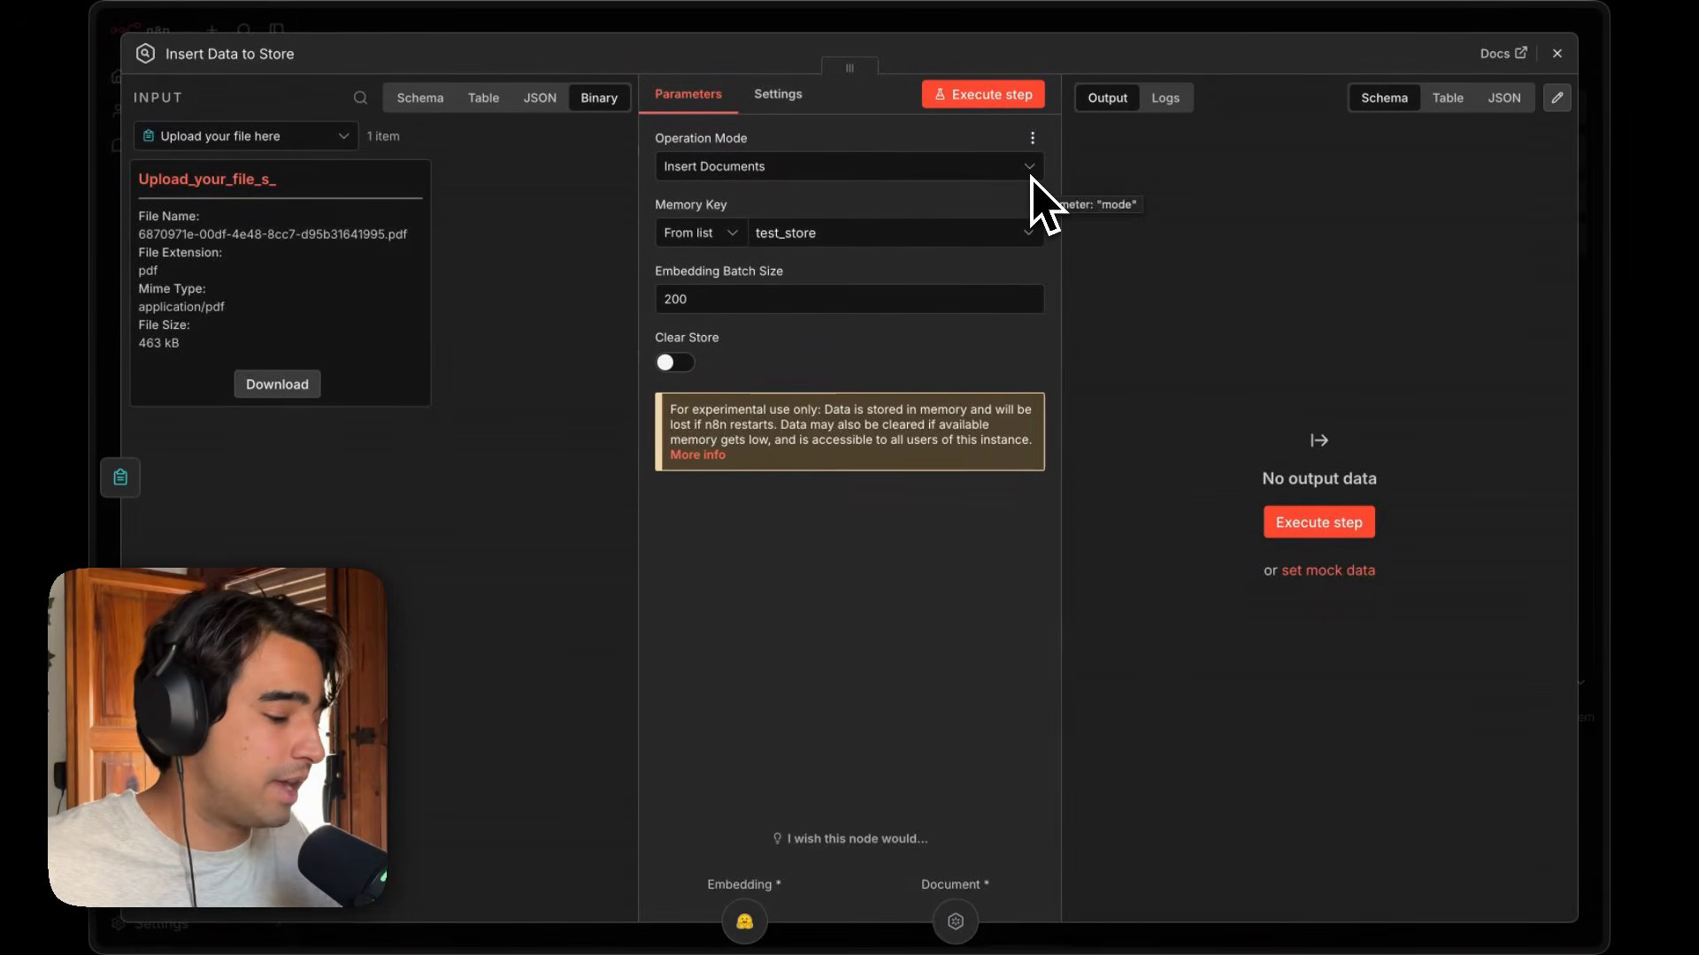
pyautogui.press('super+equal')
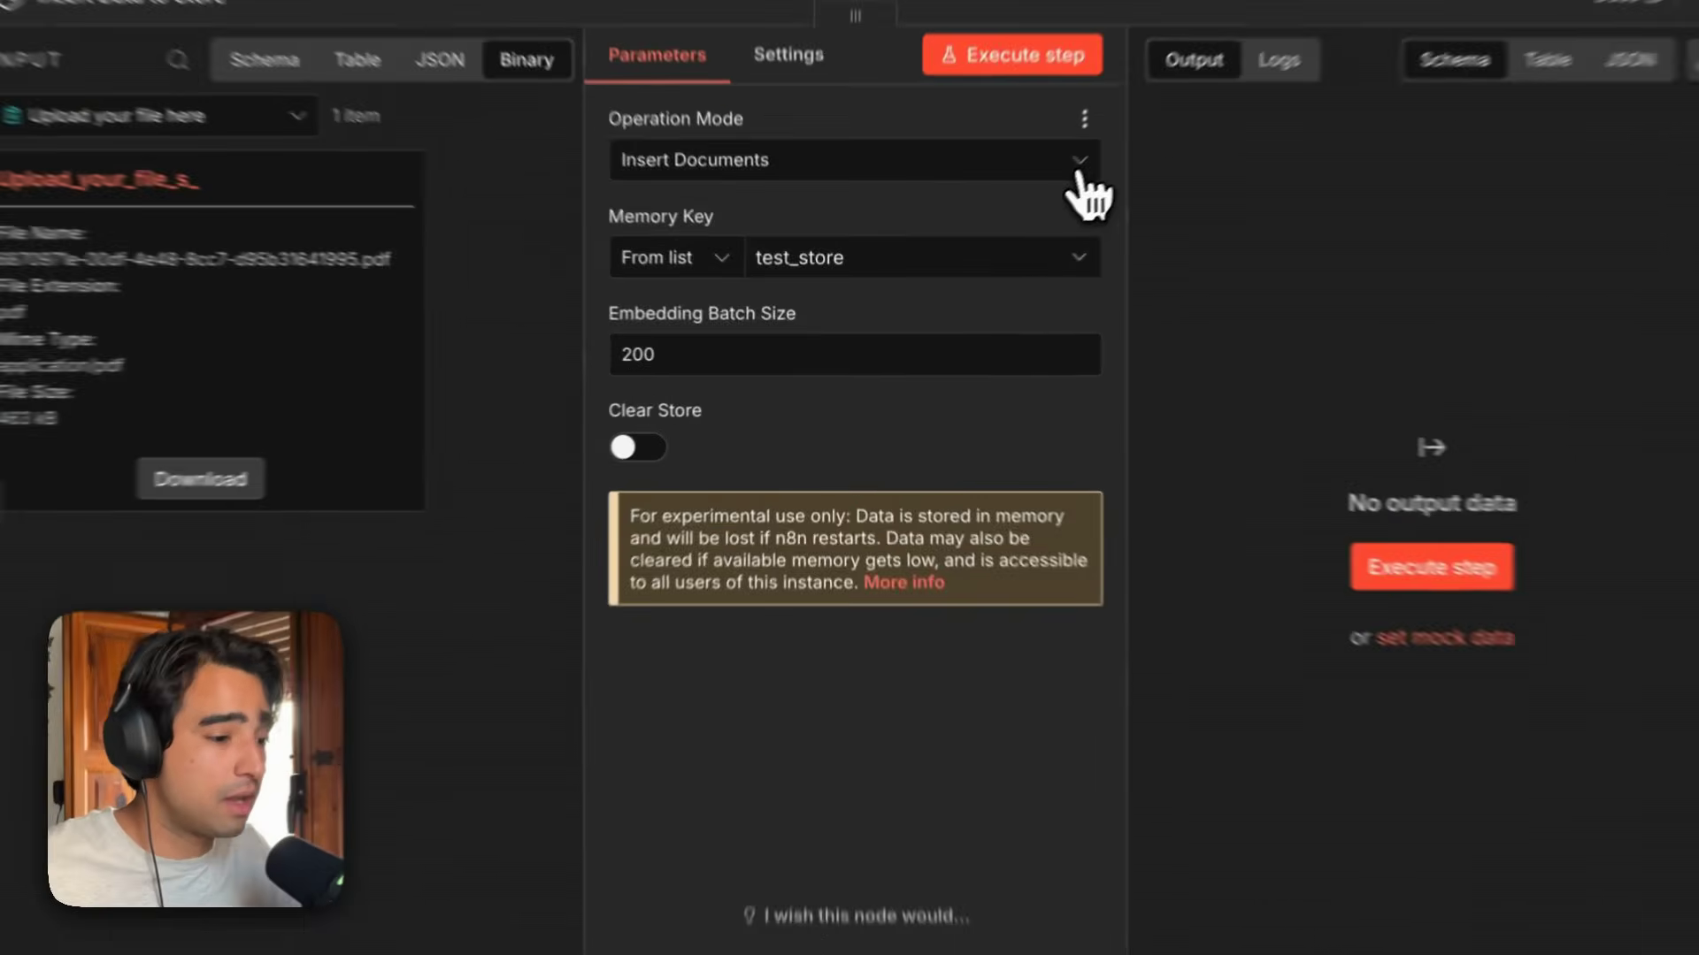
pyautogui.click(1026, 184)
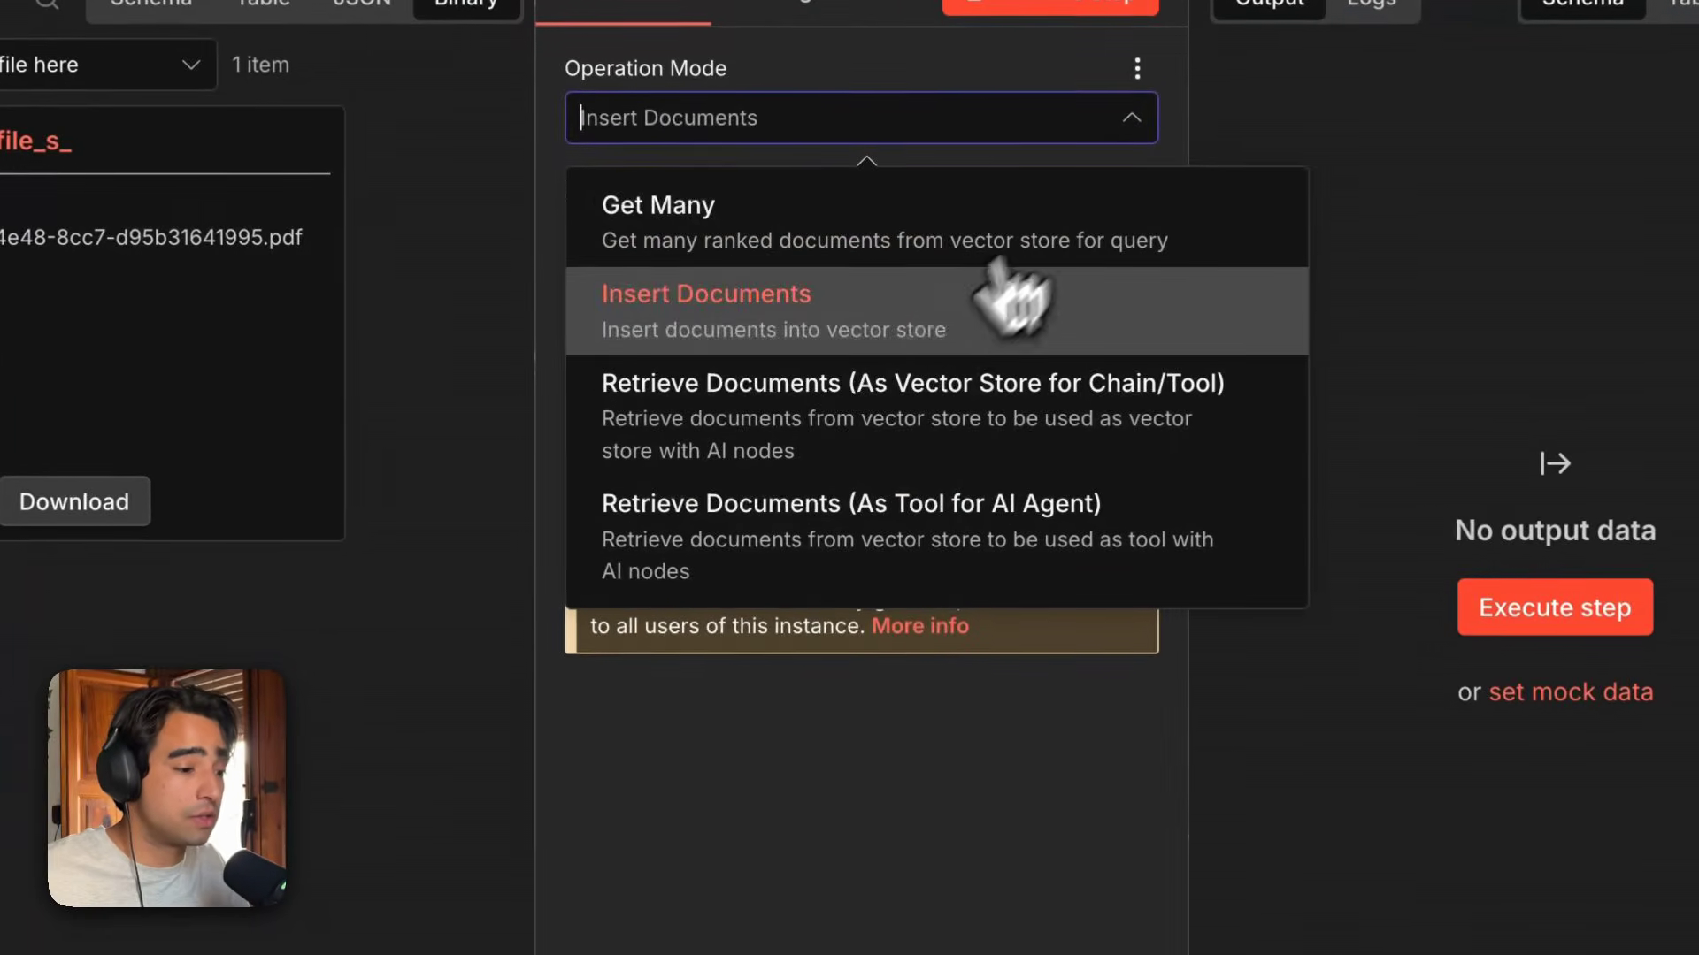
pyautogui.click(903, 325)
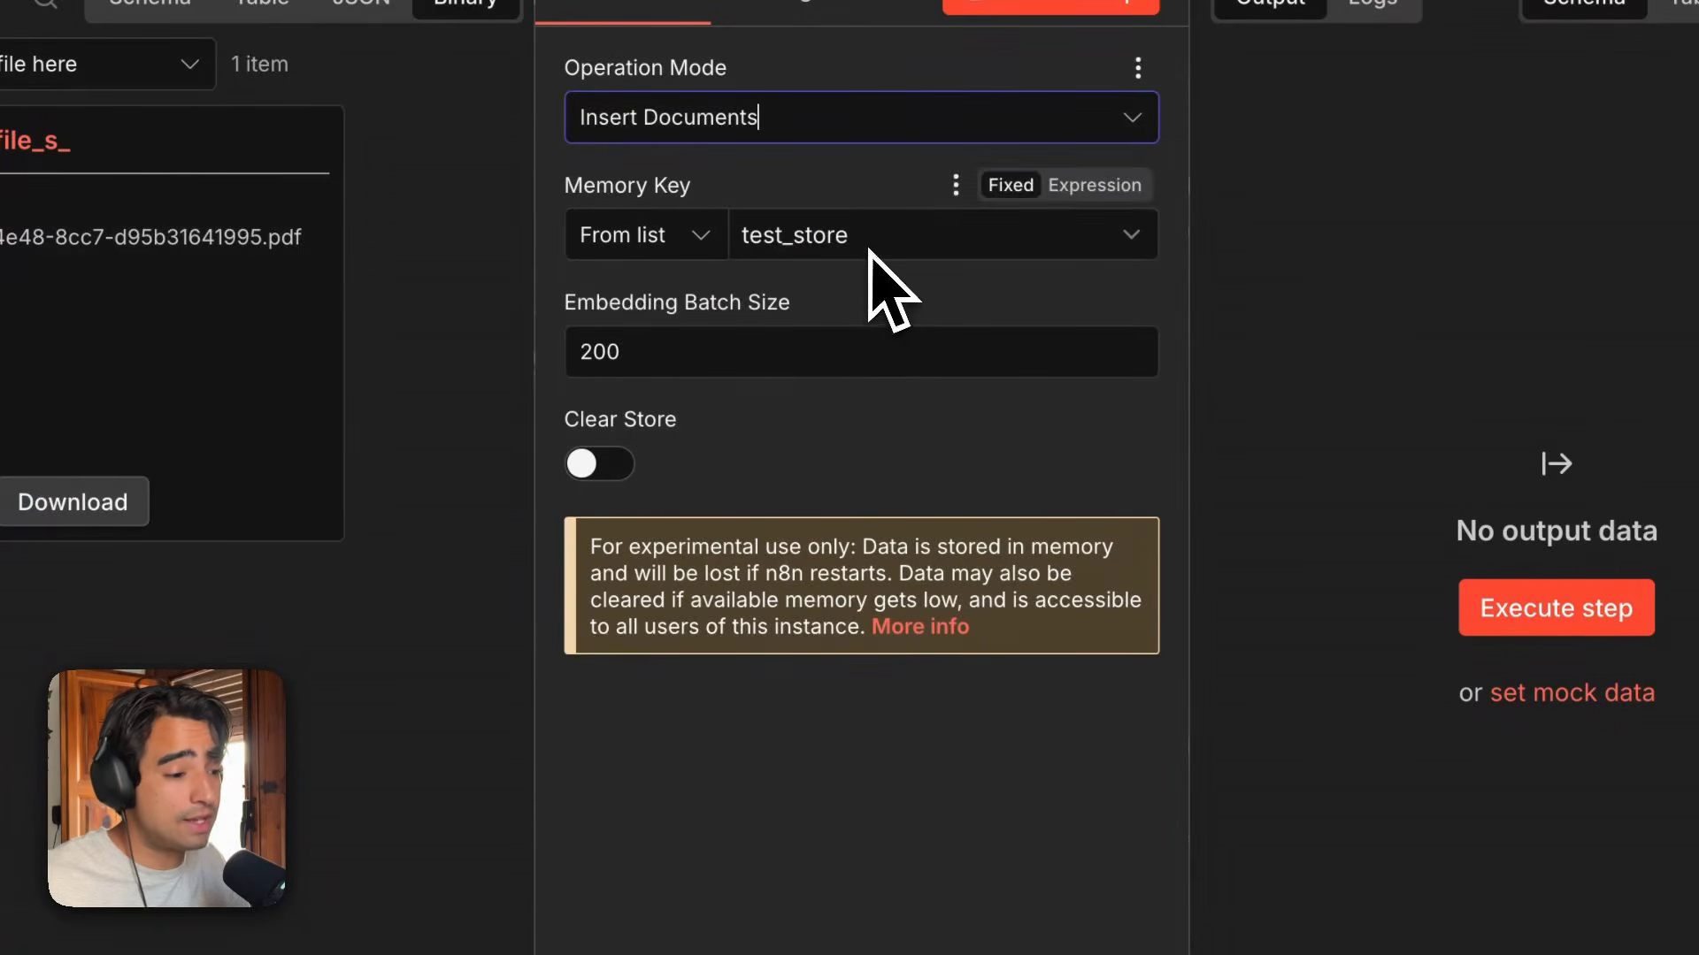
pyautogui.click(870, 250)
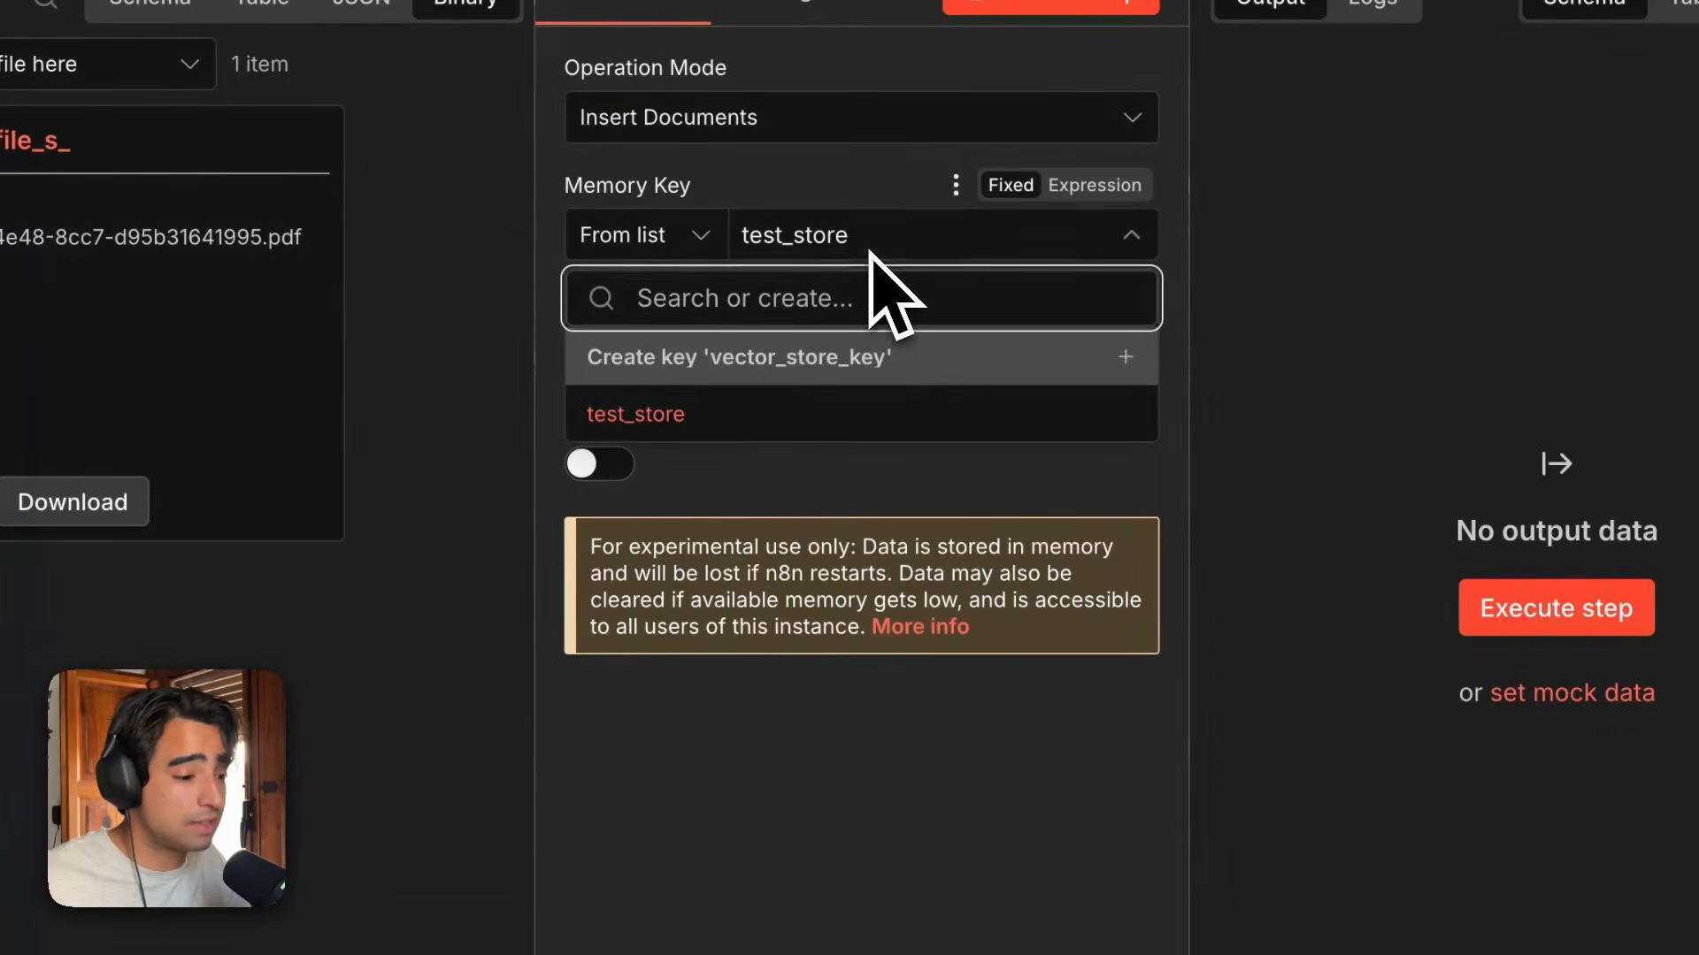
pyautogui.click(760, 443)
pyautogui.click(902, 238)
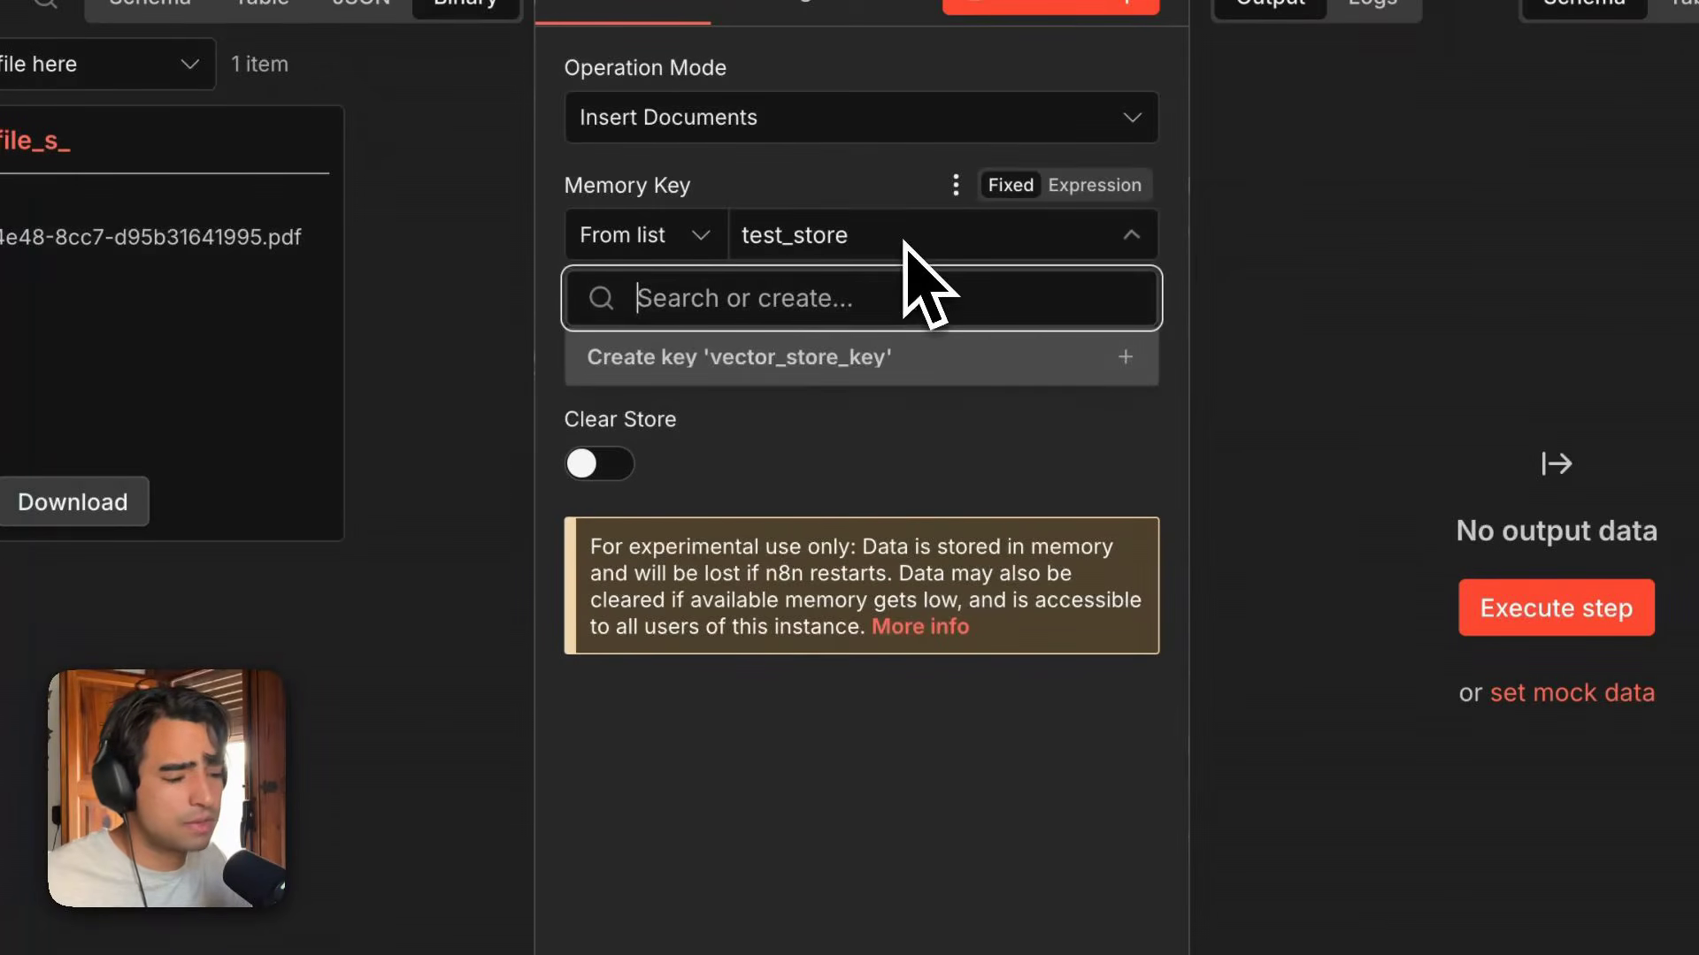
pyautogui.write('asdfasdf')
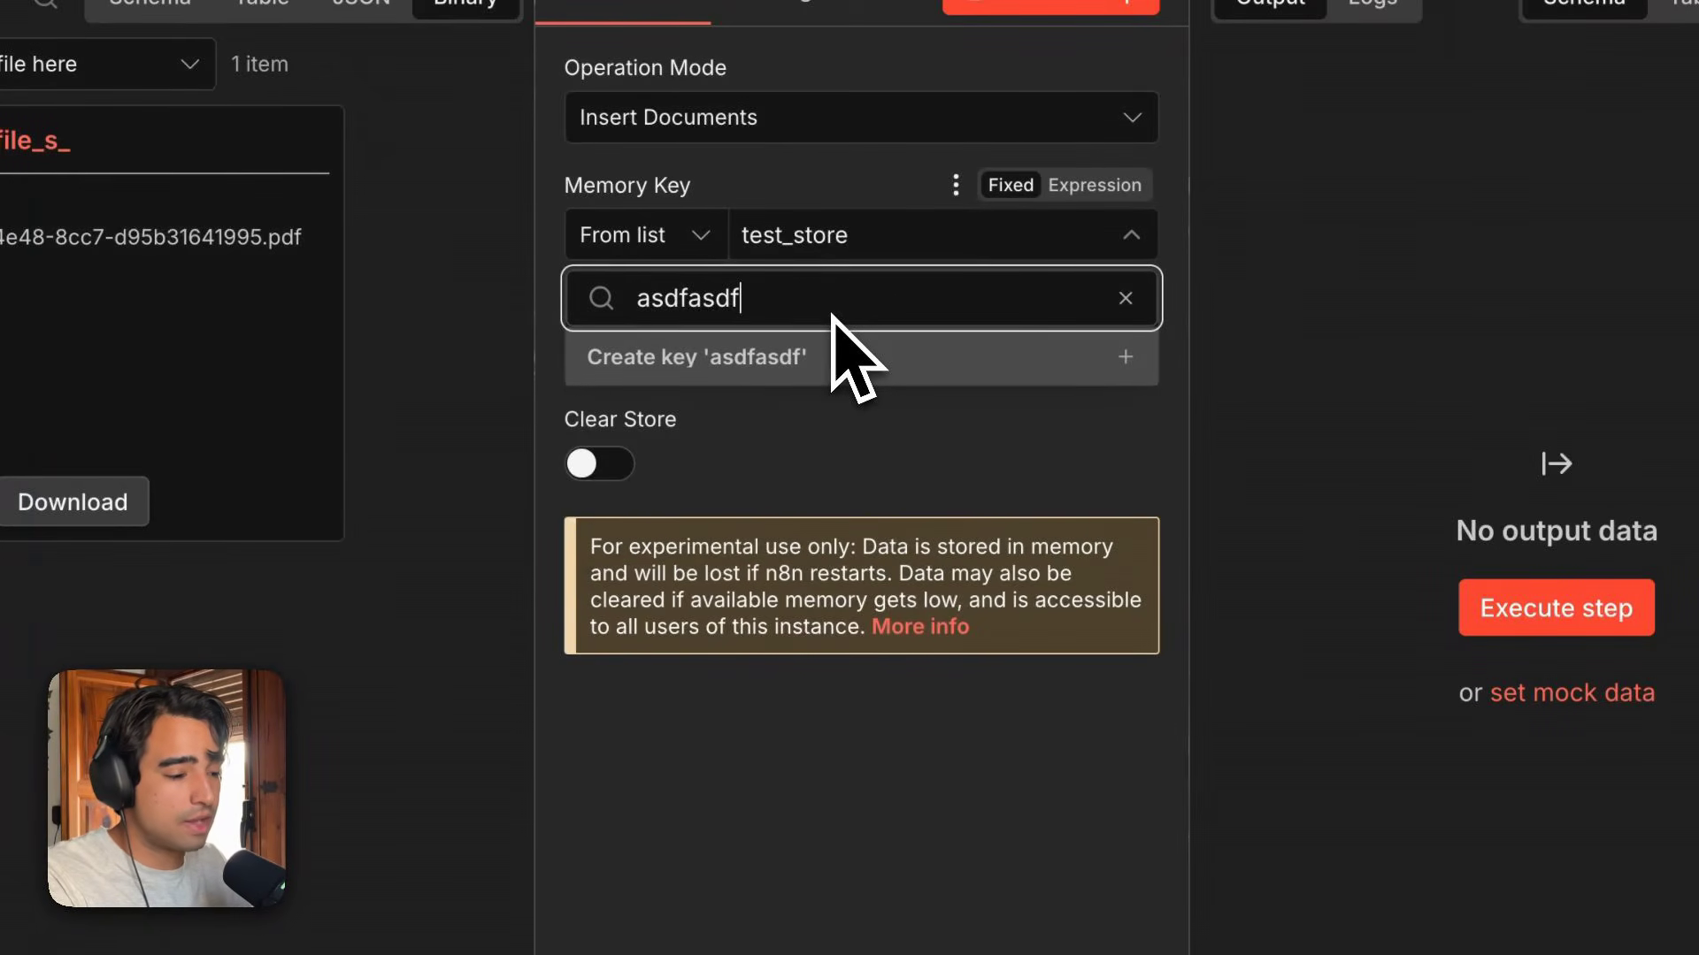
pyautogui.press('super+BackSpace')
pyautogui.click(823, 465)
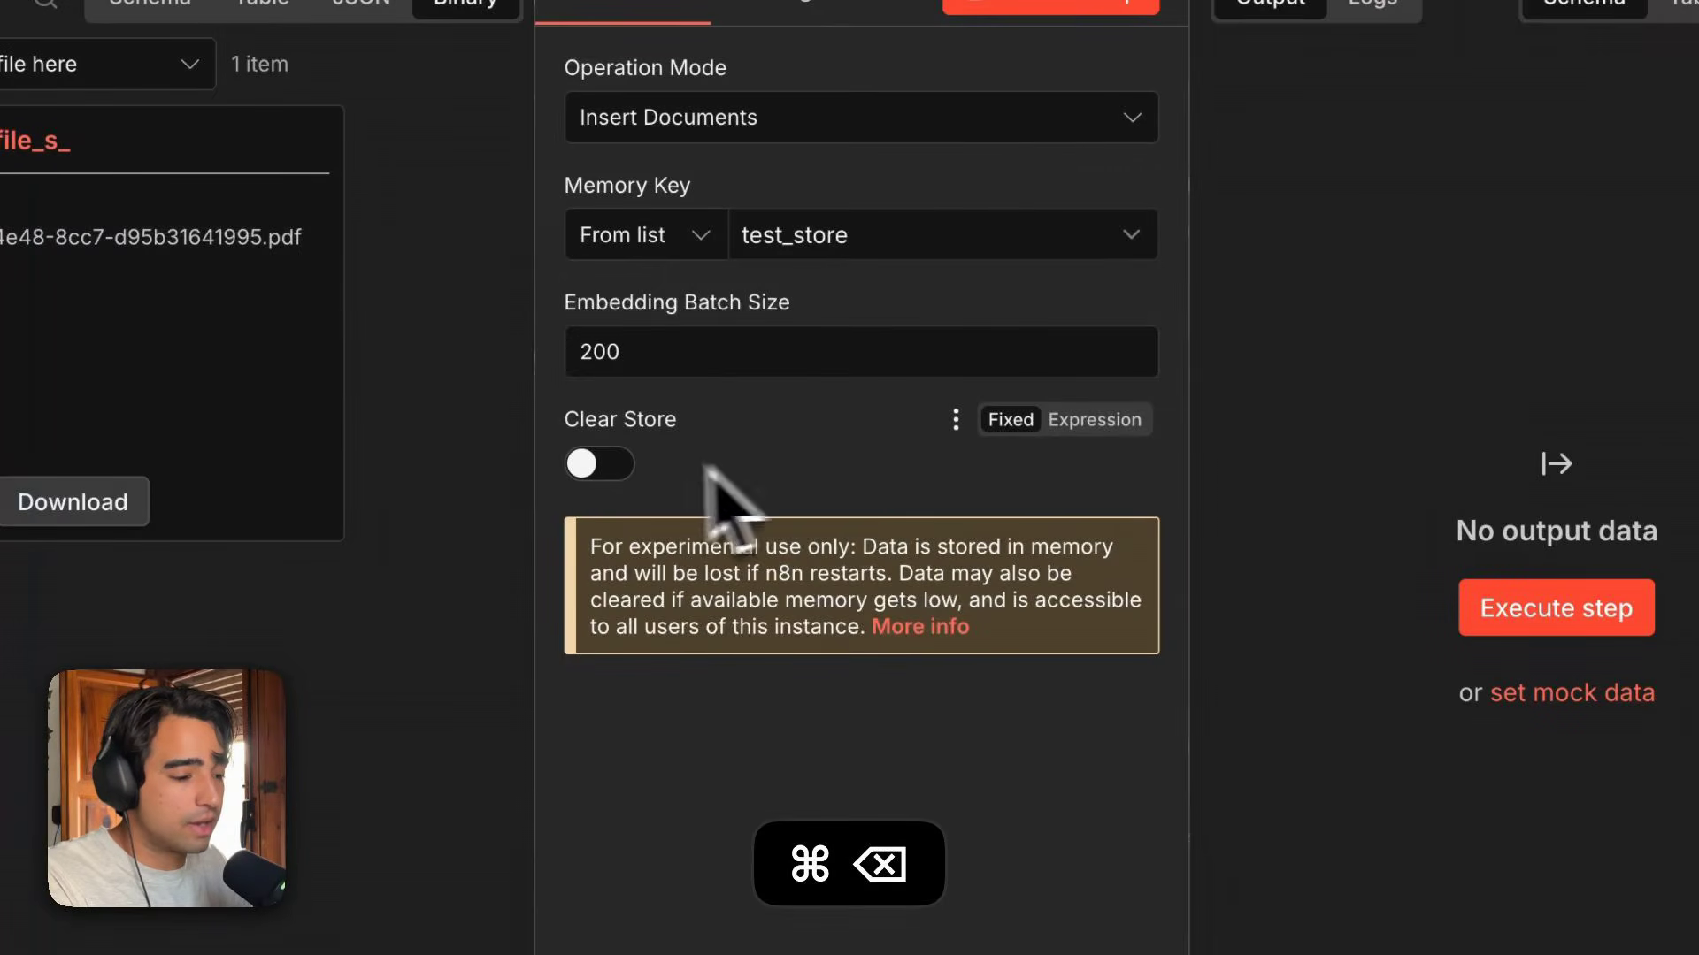
pyautogui.doubleClick(698, 353)
pyautogui.click(807, 715)
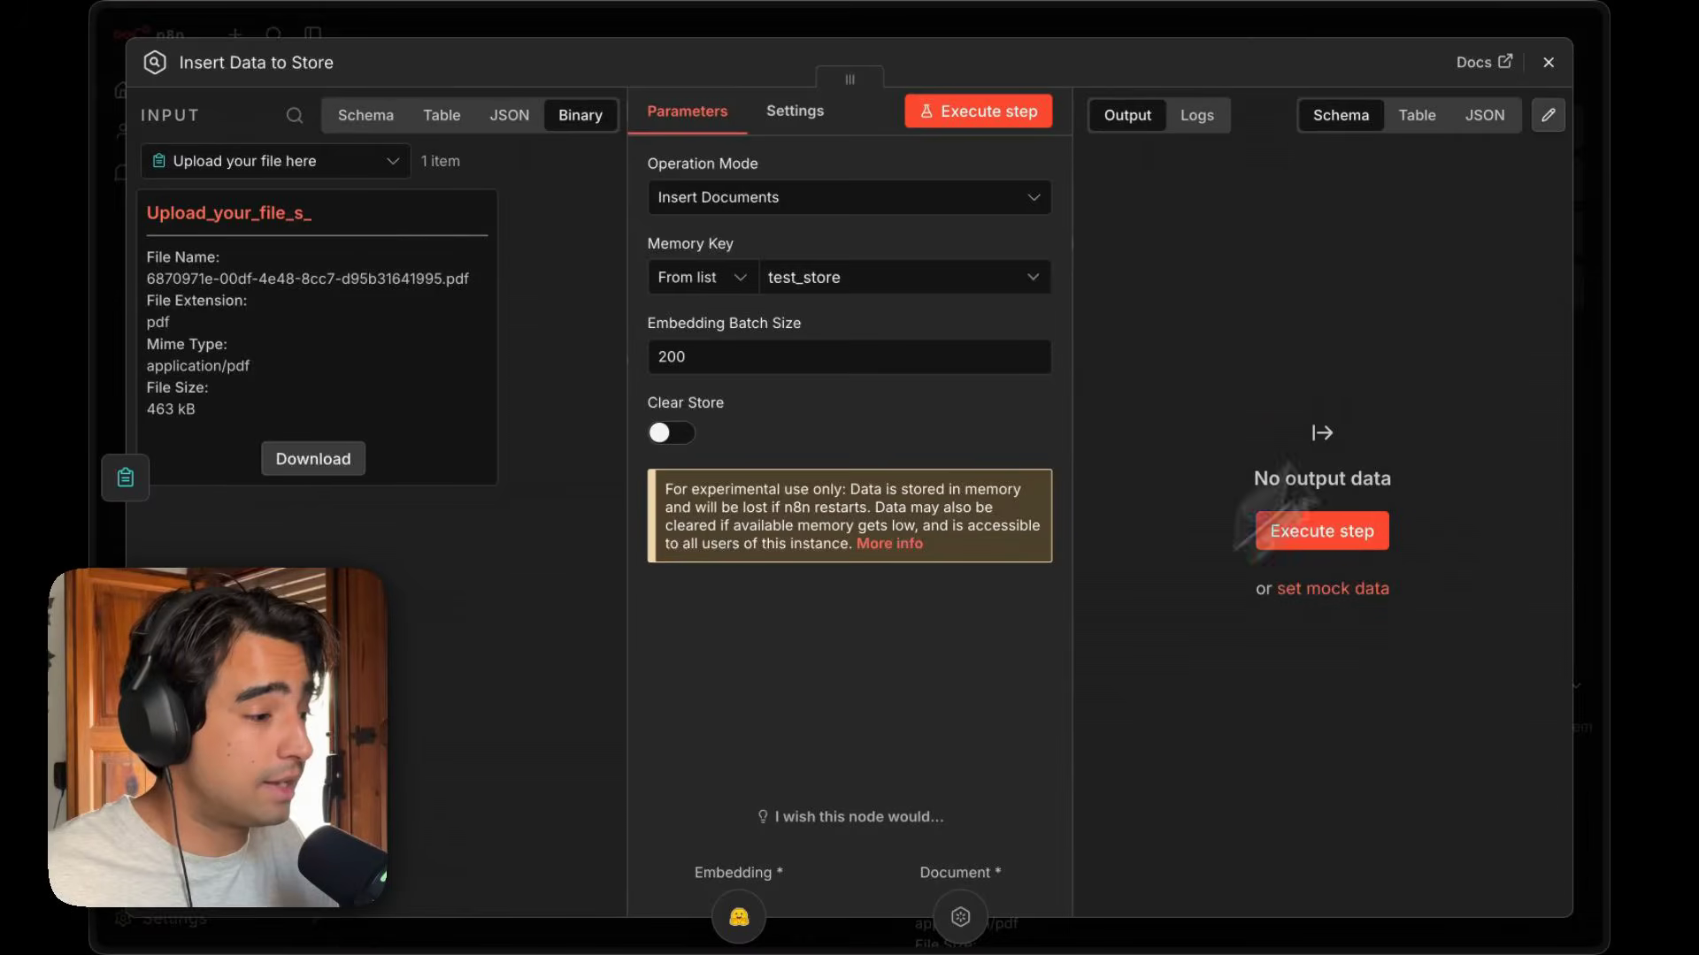
# Review the Hugging Face embeddings node's credential and model name, and the available embedding providers.
pyautogui.click(1549, 64)
pyautogui.scroll(-3, 963, 575)
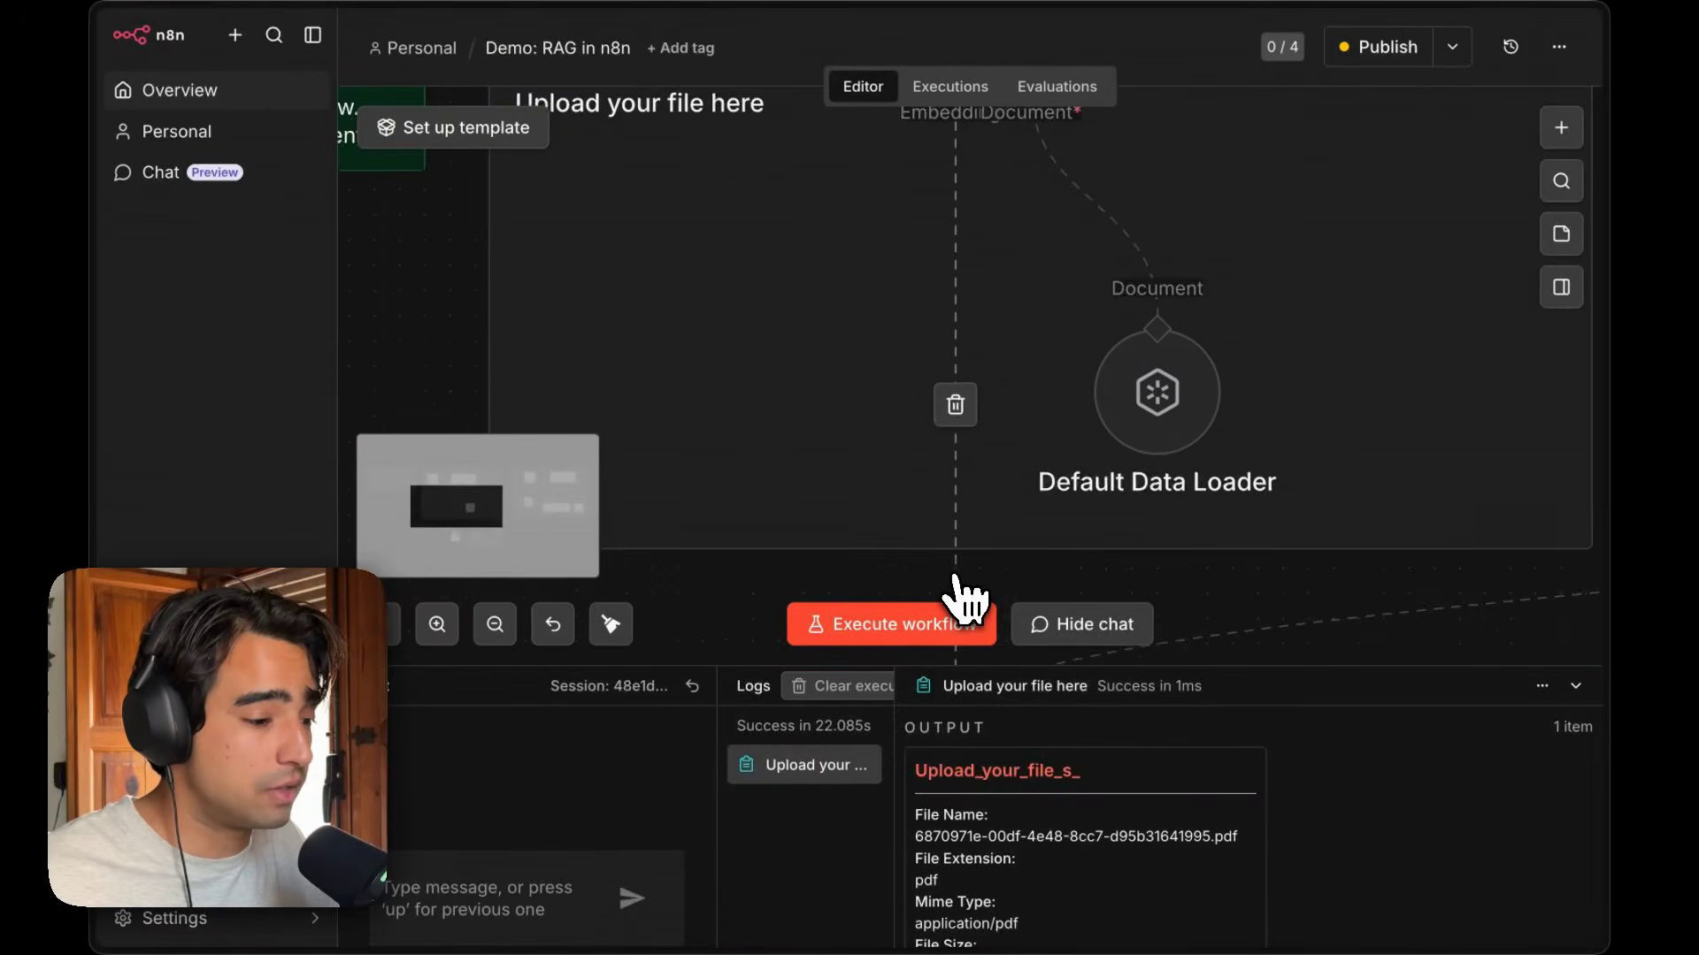
pyautogui.scroll(-5, 956, 577)
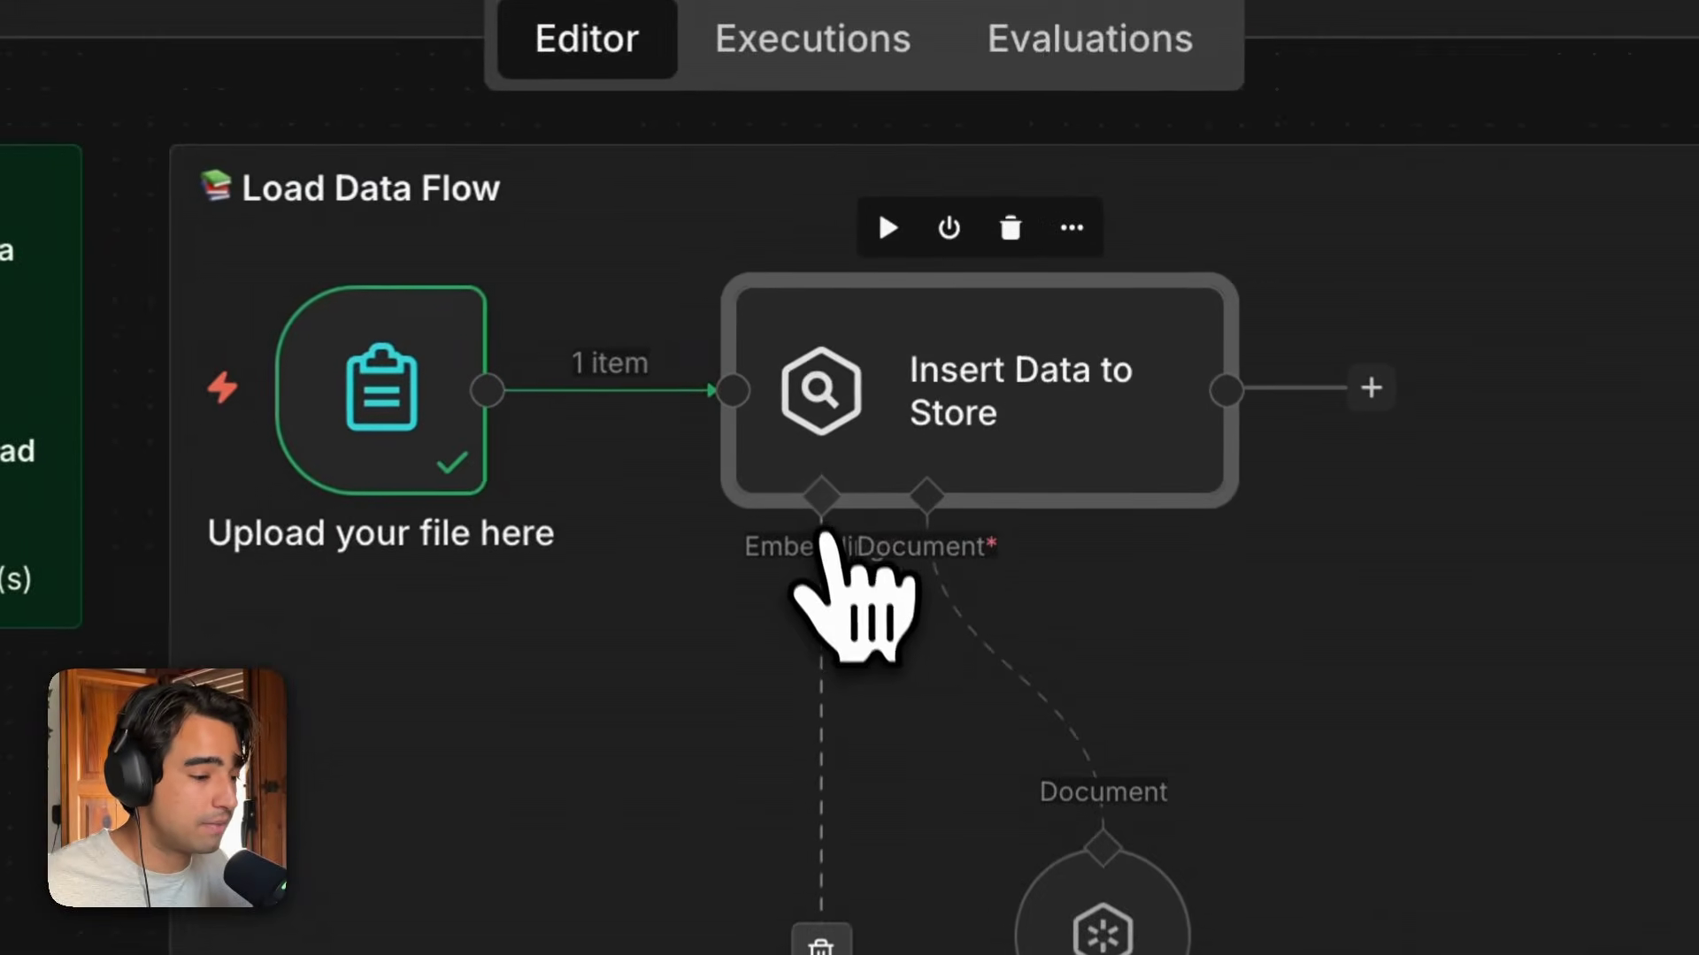
pyautogui.scroll(-2, 839, 520)
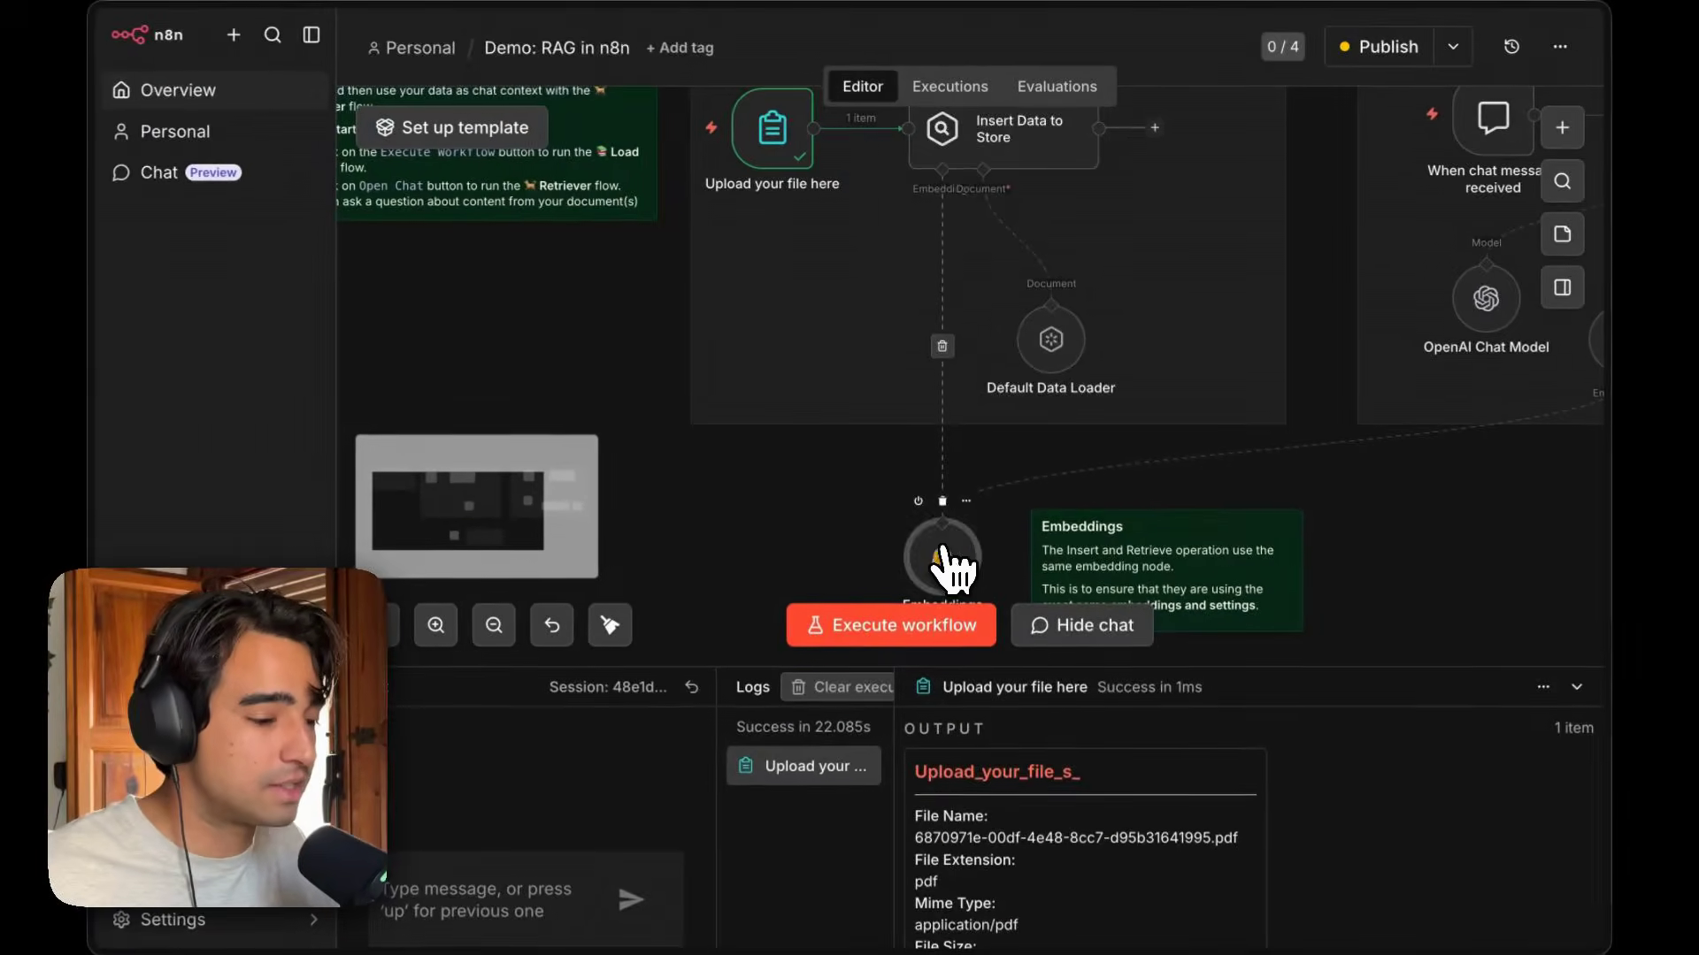
pyautogui.doubleClick(940, 564)
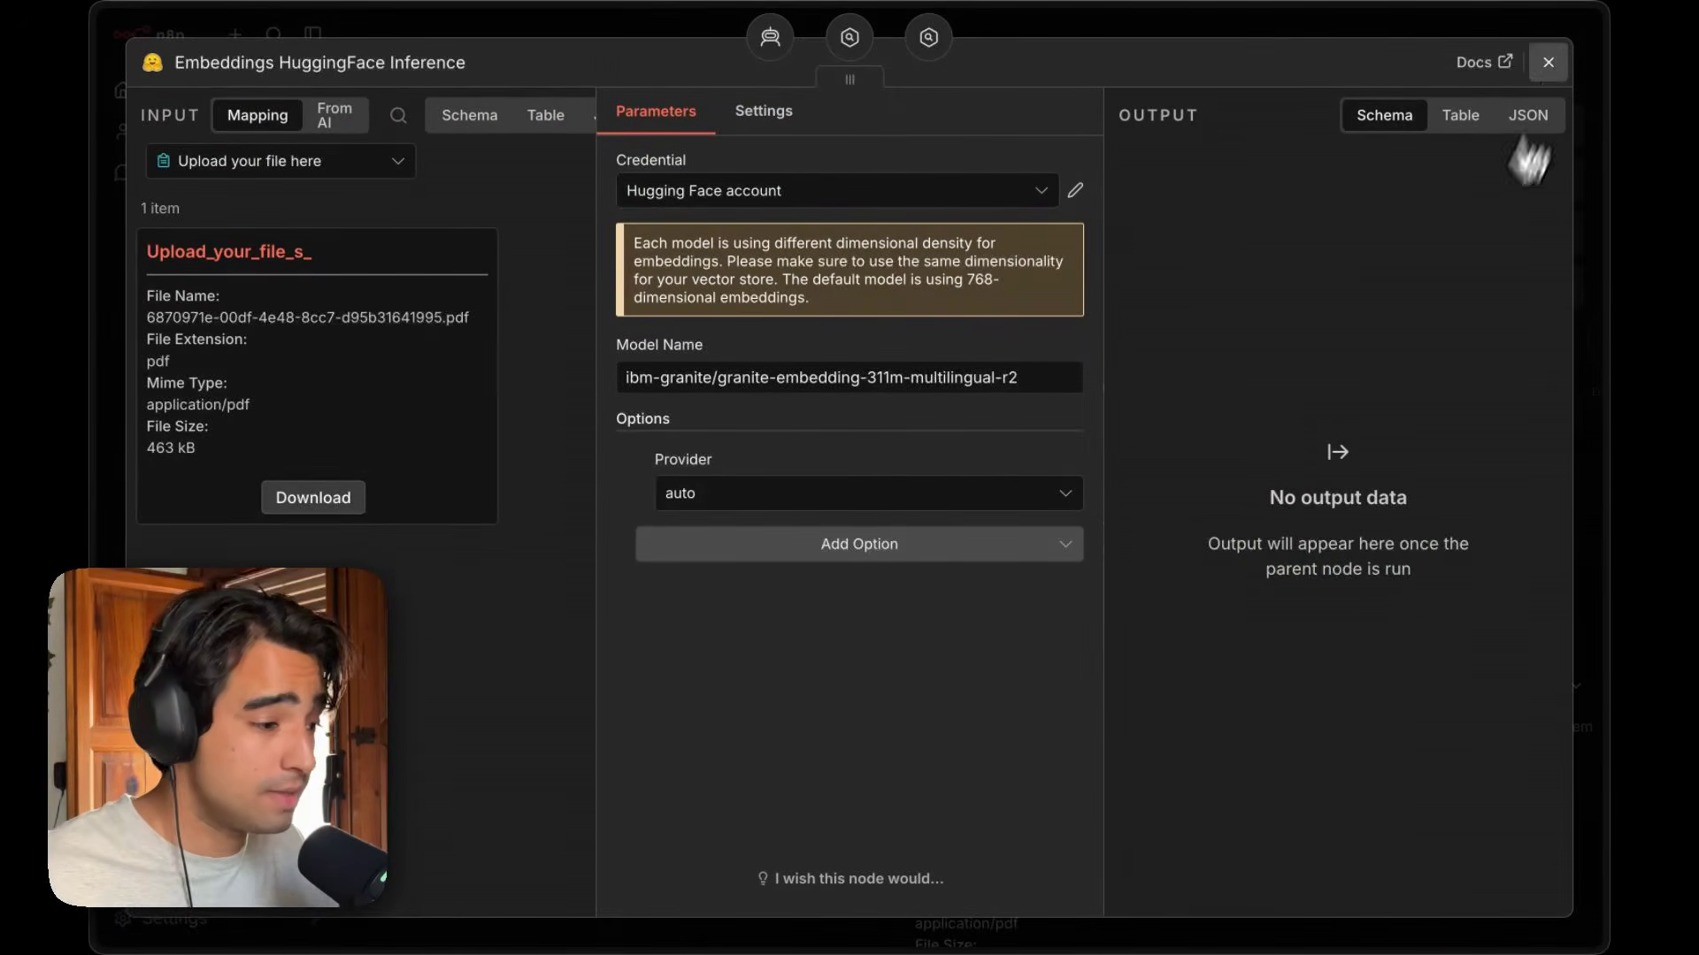
pyautogui.click(1547, 62)
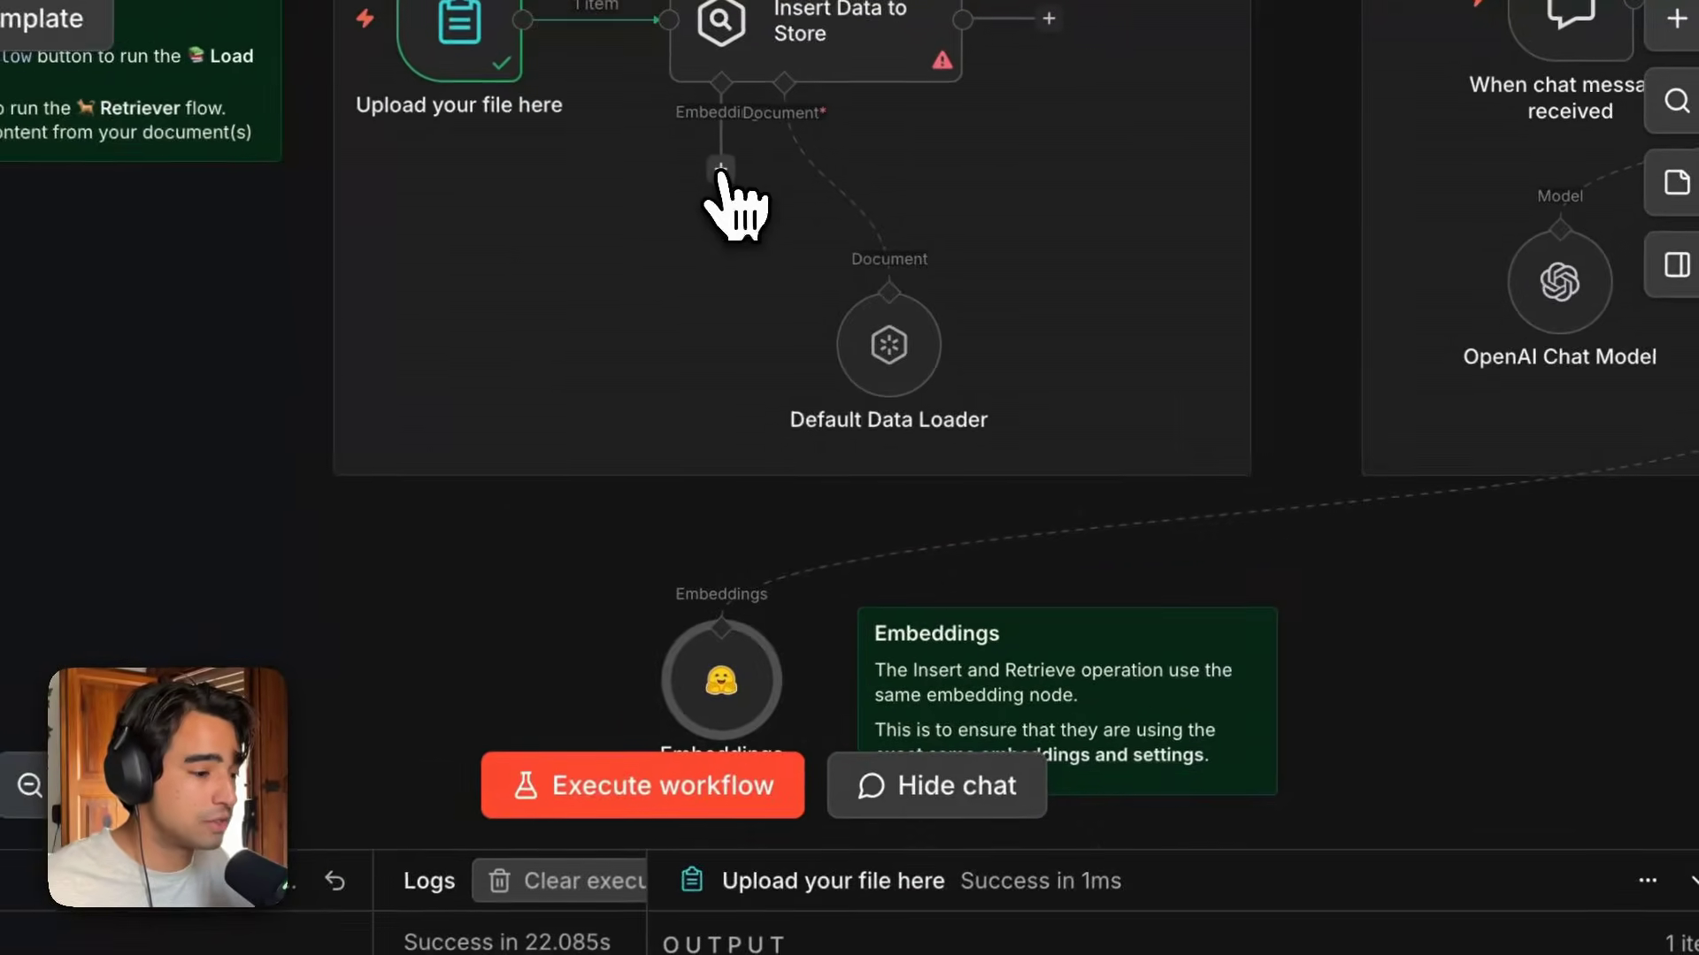
pyautogui.click(942, 224)
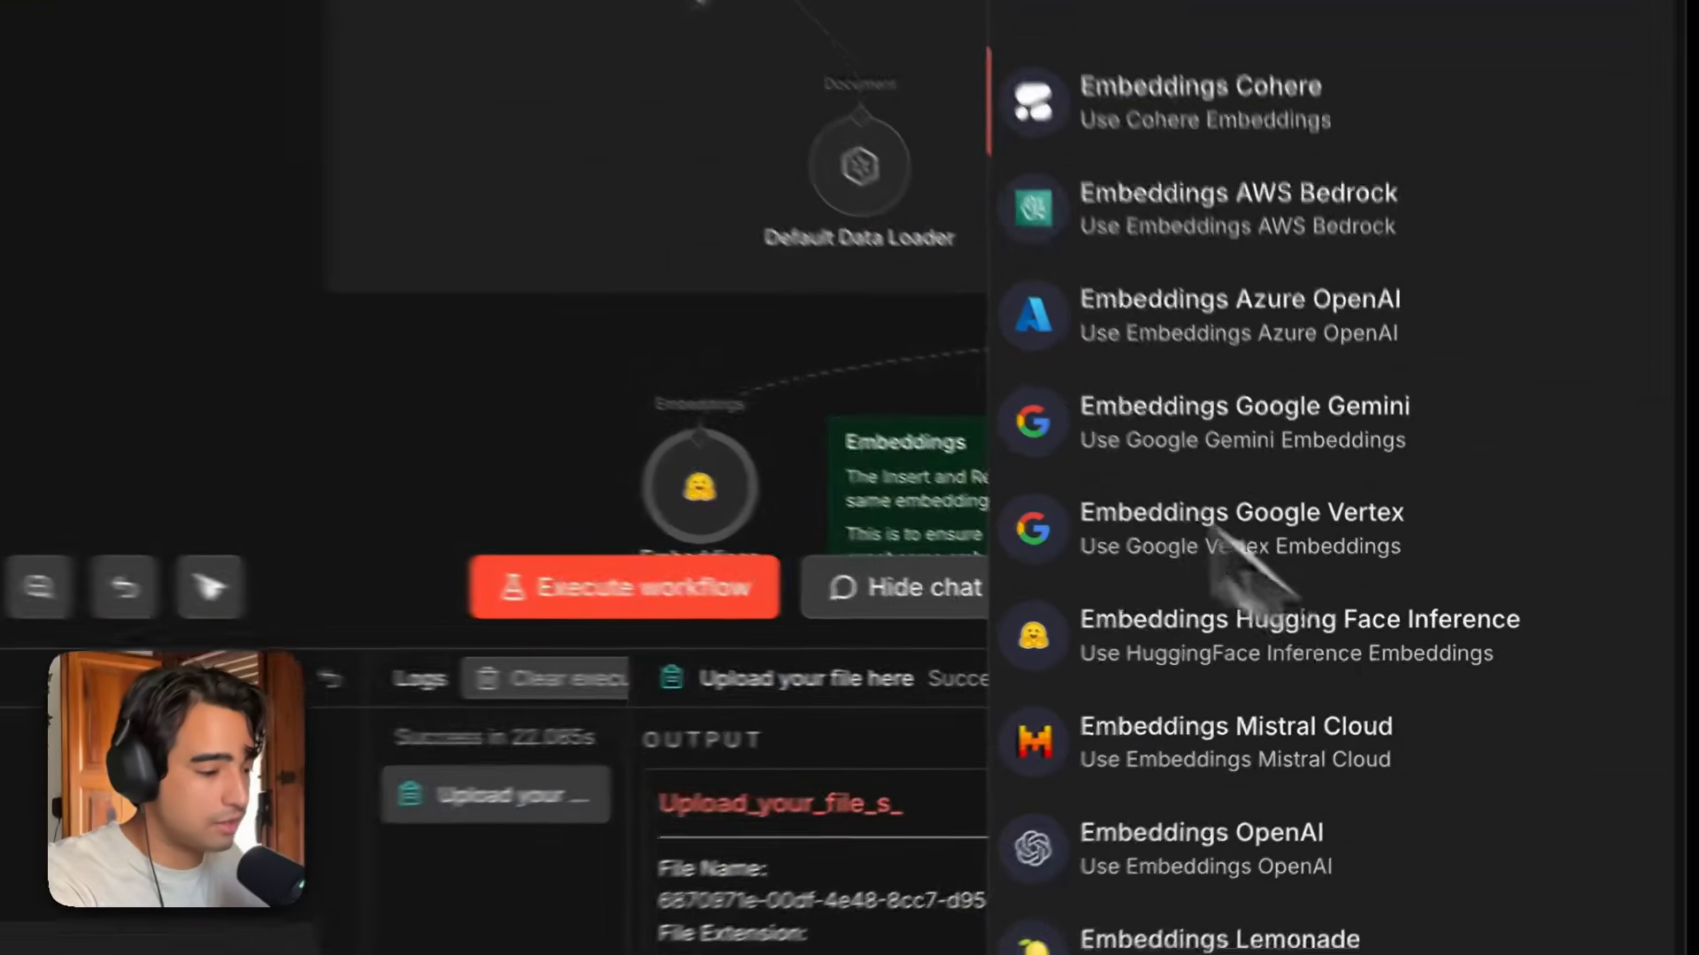
pyautogui.click(961, 357)
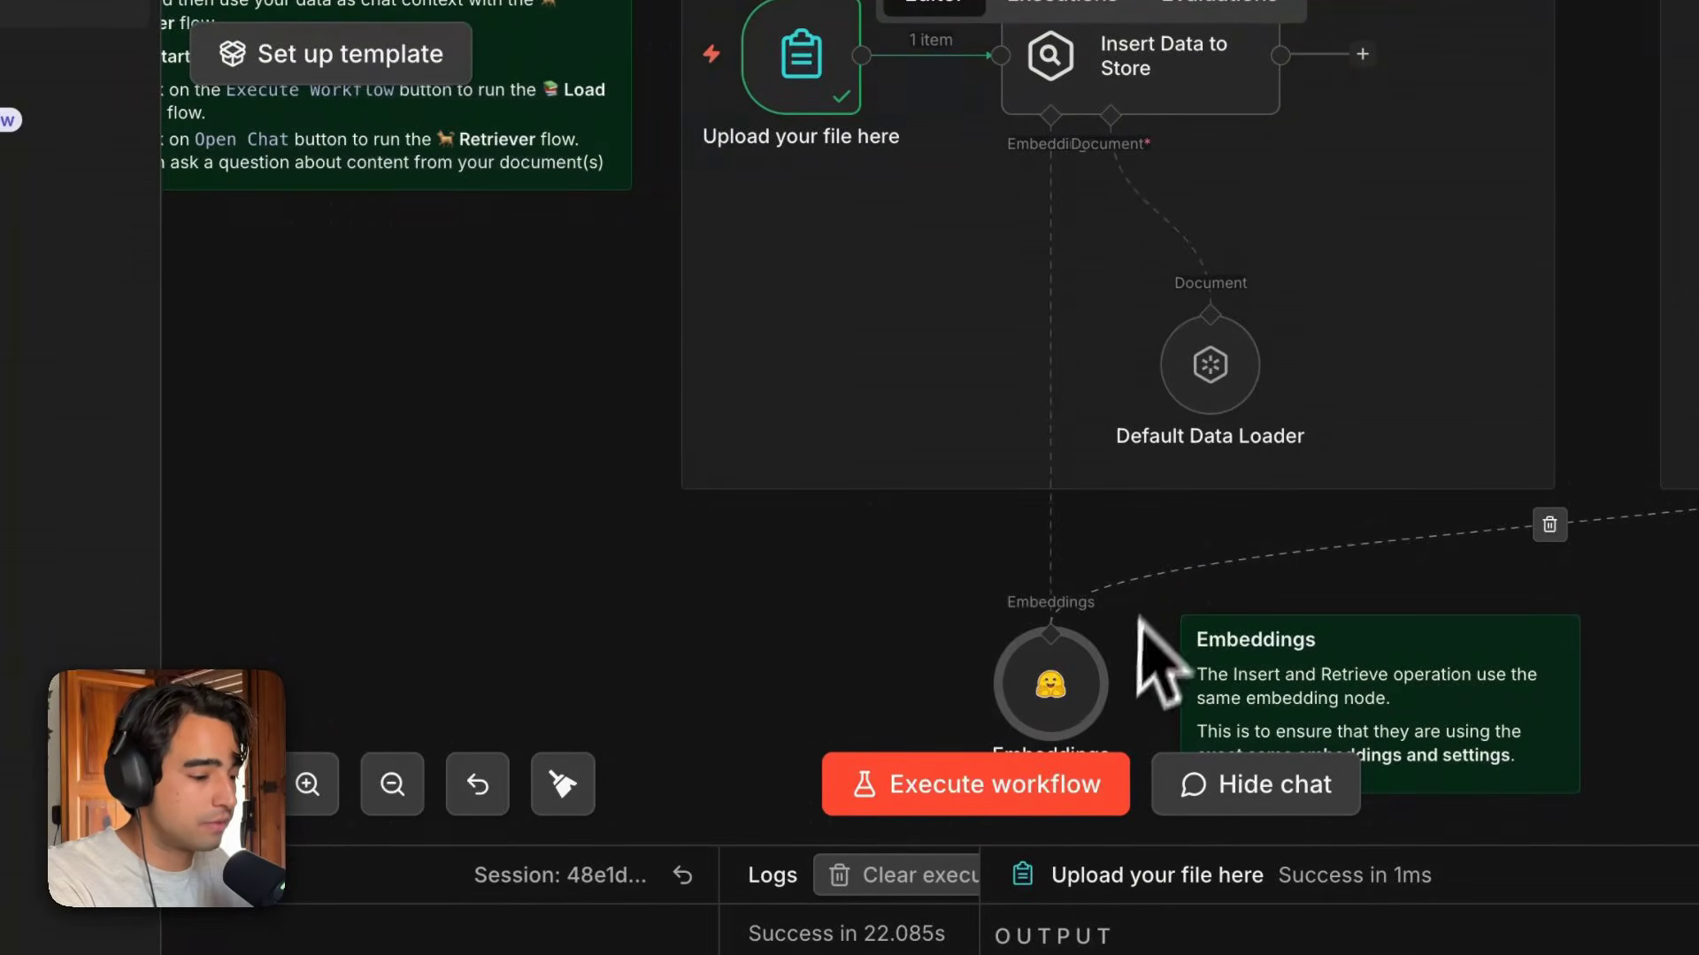
# Open the Hugging Face account credential of the embeddings node for editing.
pyautogui.scroll(-1, 1094, 666)
pyautogui.doubleClick(1081, 651)
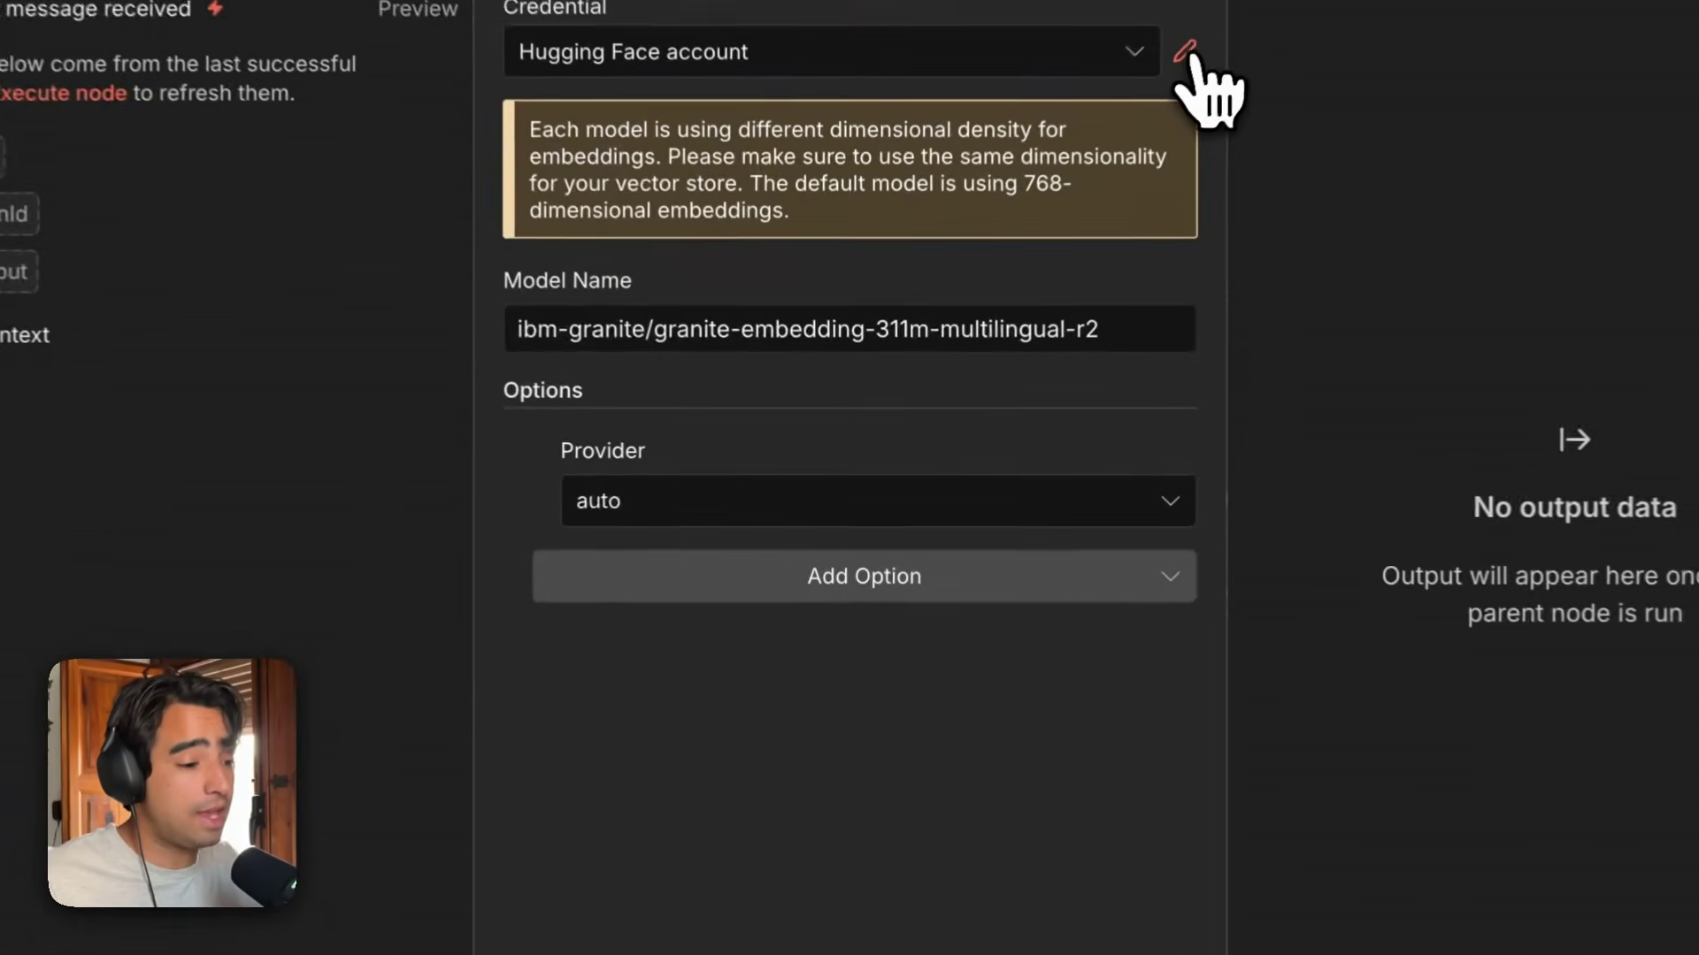
pyautogui.click(1074, 190)
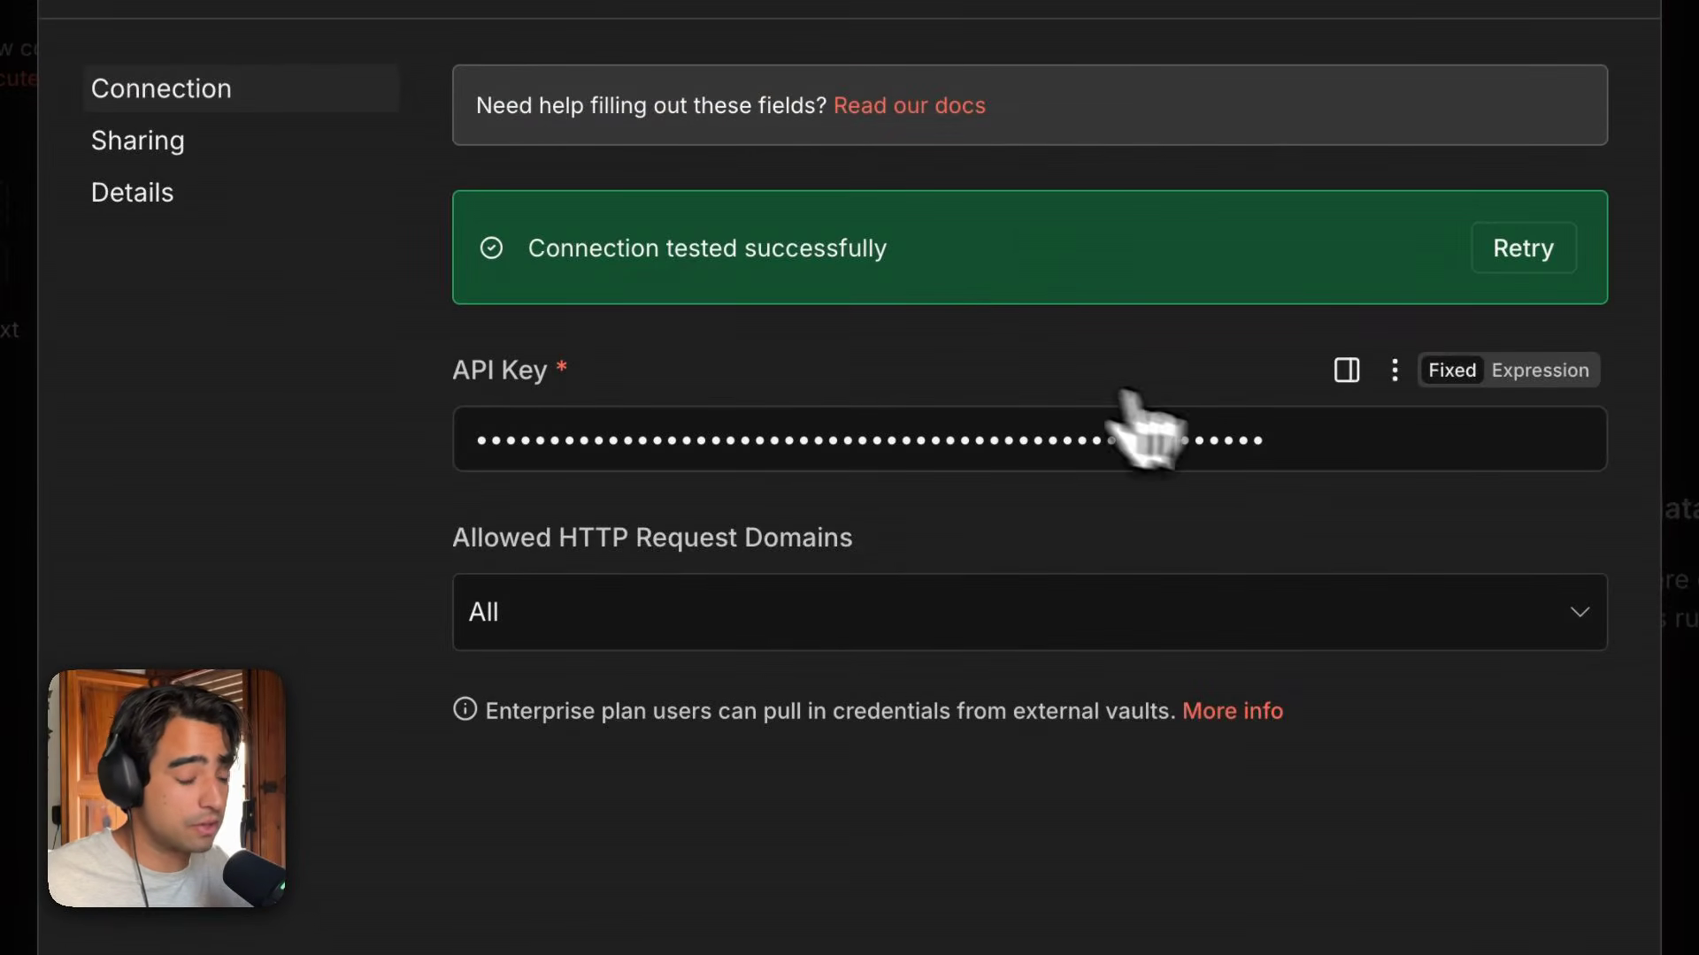
# Open hf.co in a new browser tab and go to the account's page for creating a new access token.
pyautogui.press('super+t')
pyautogui.write('hf.co/')
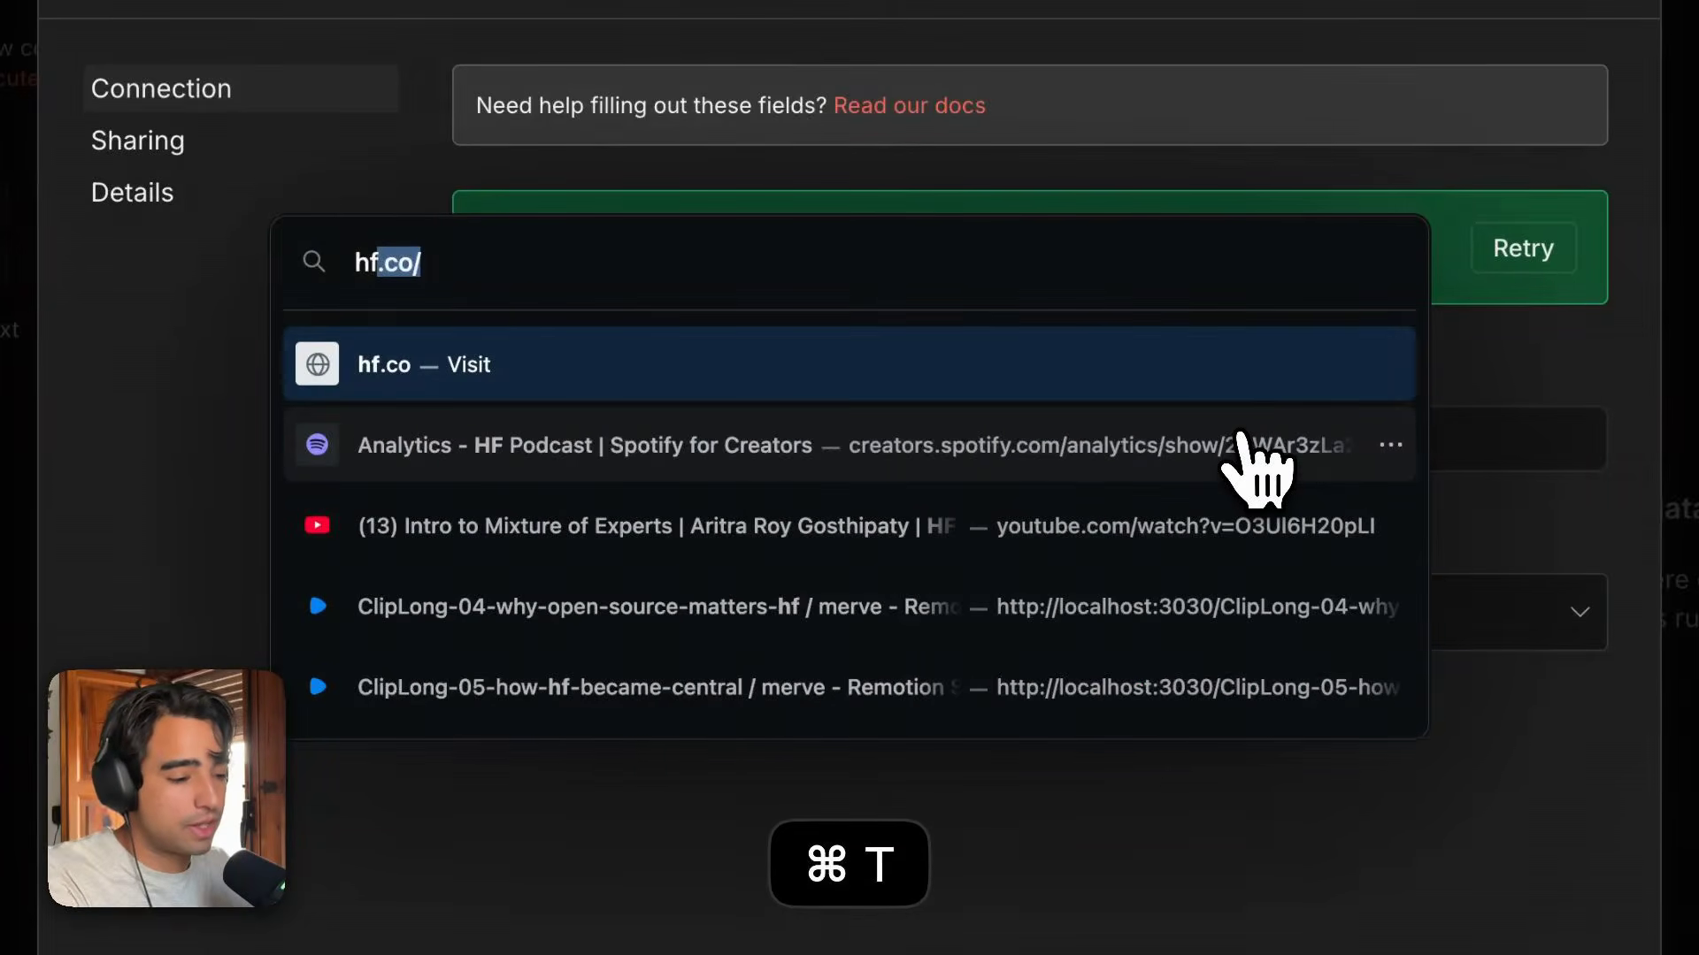
pyautogui.press('Return')
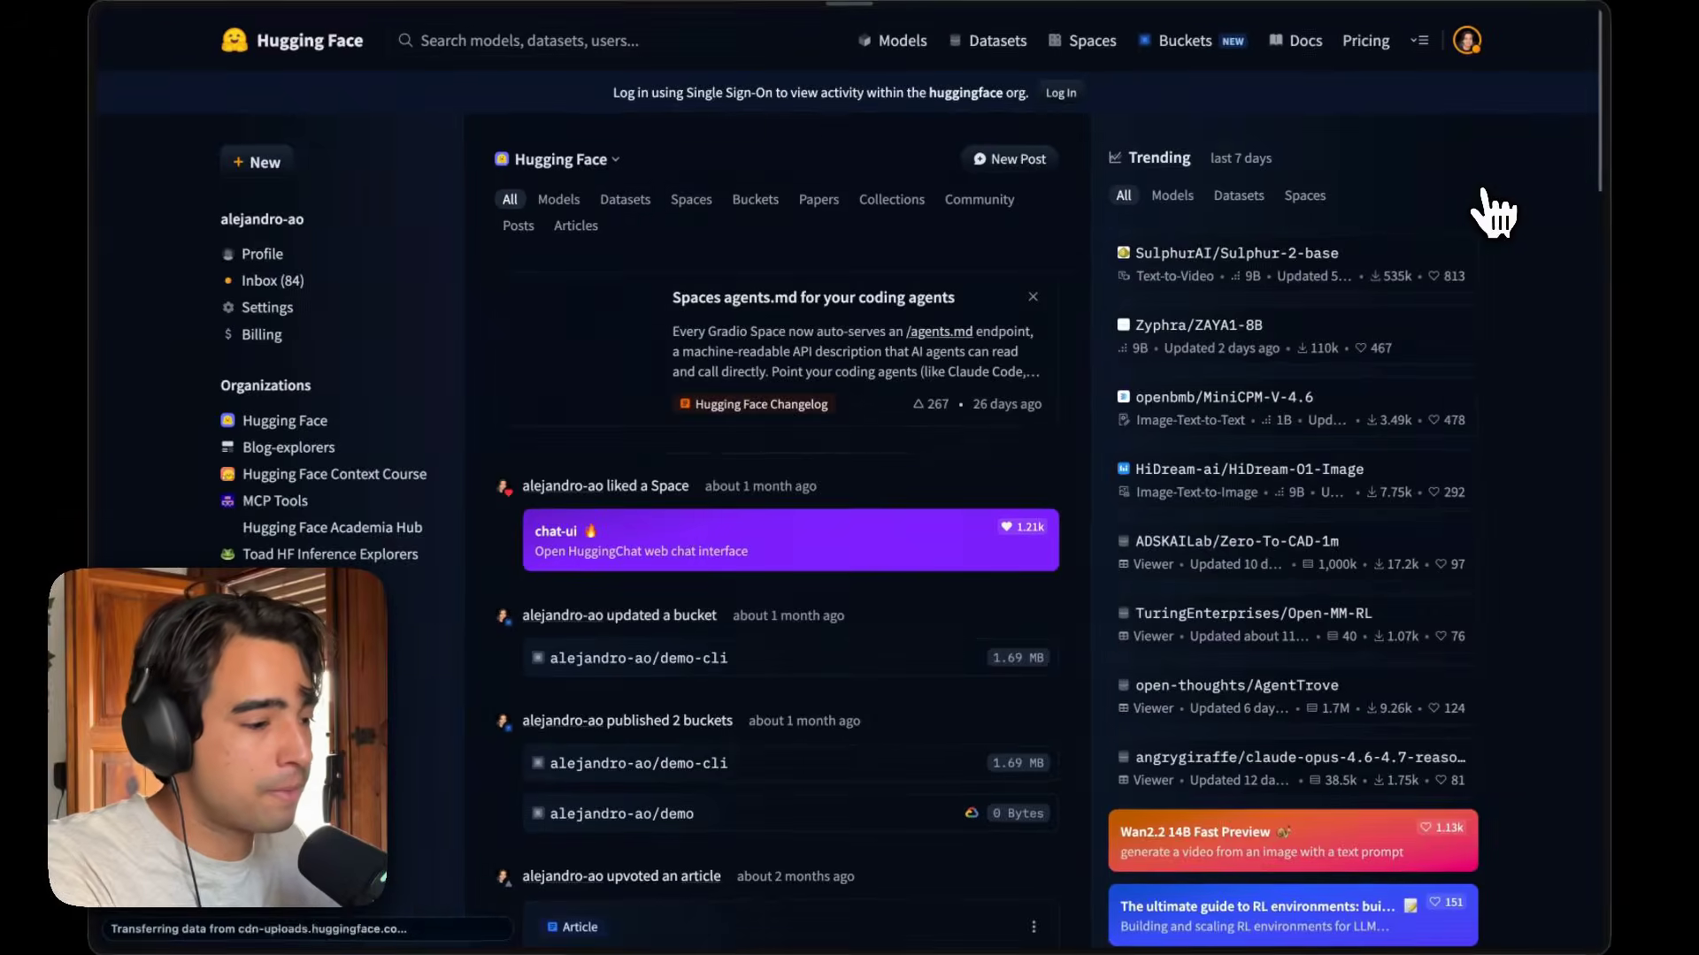
pyautogui.click(1467, 41)
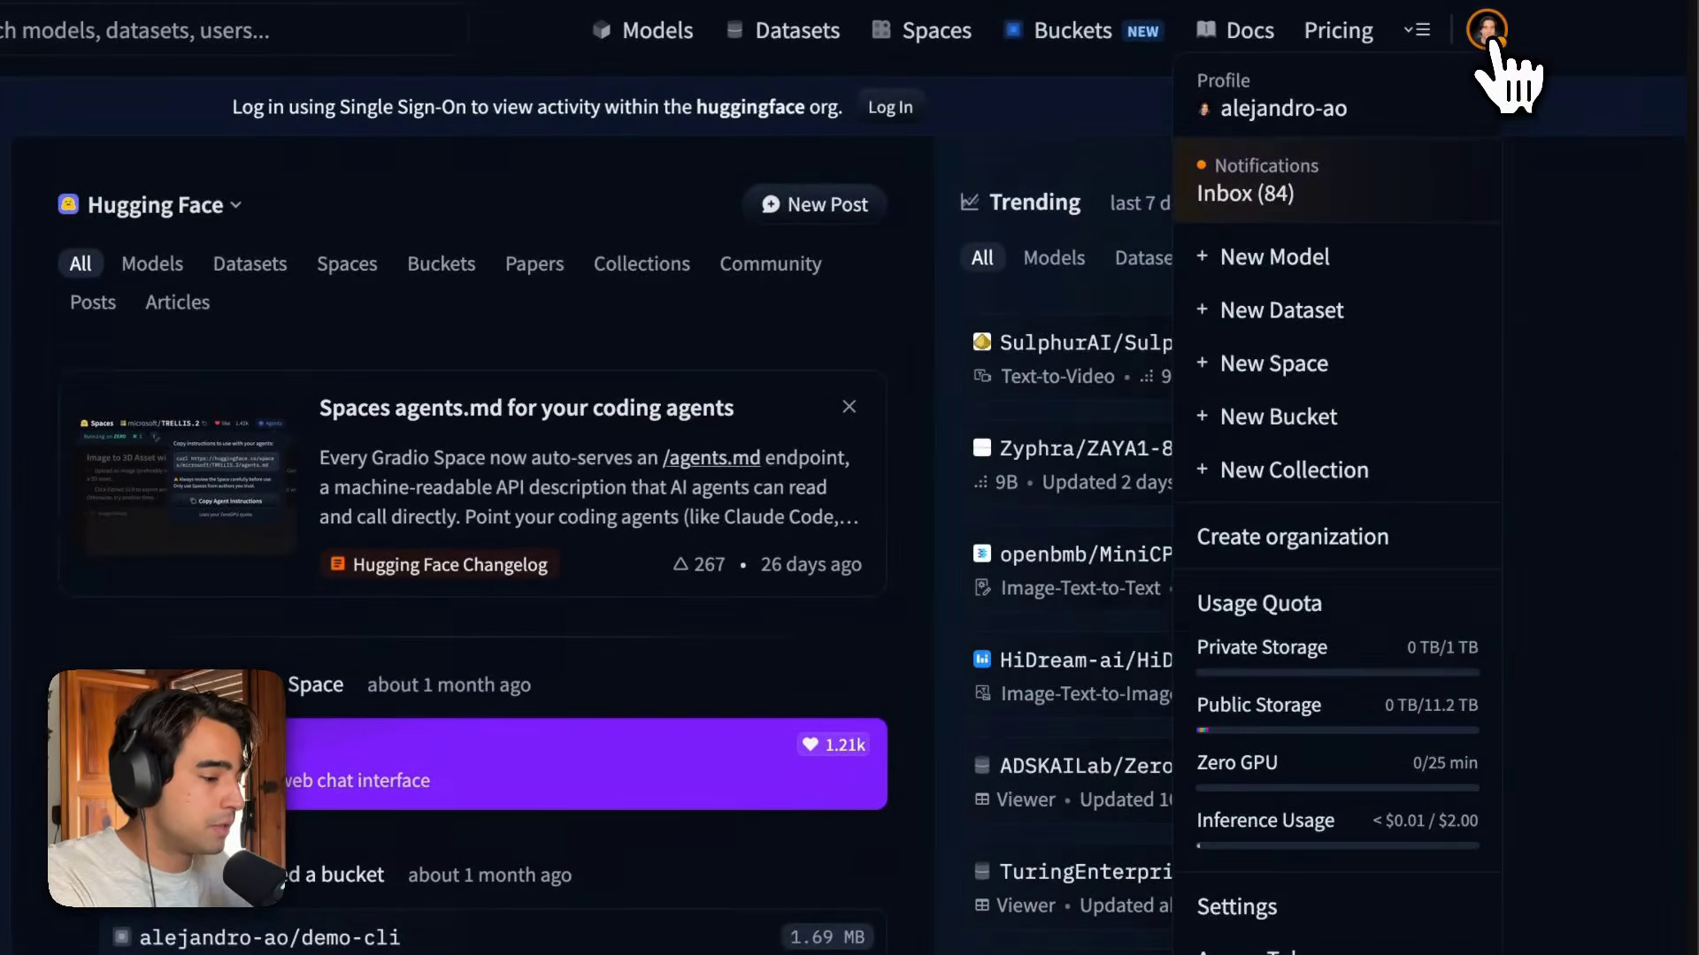
pyautogui.click(1361, 953)
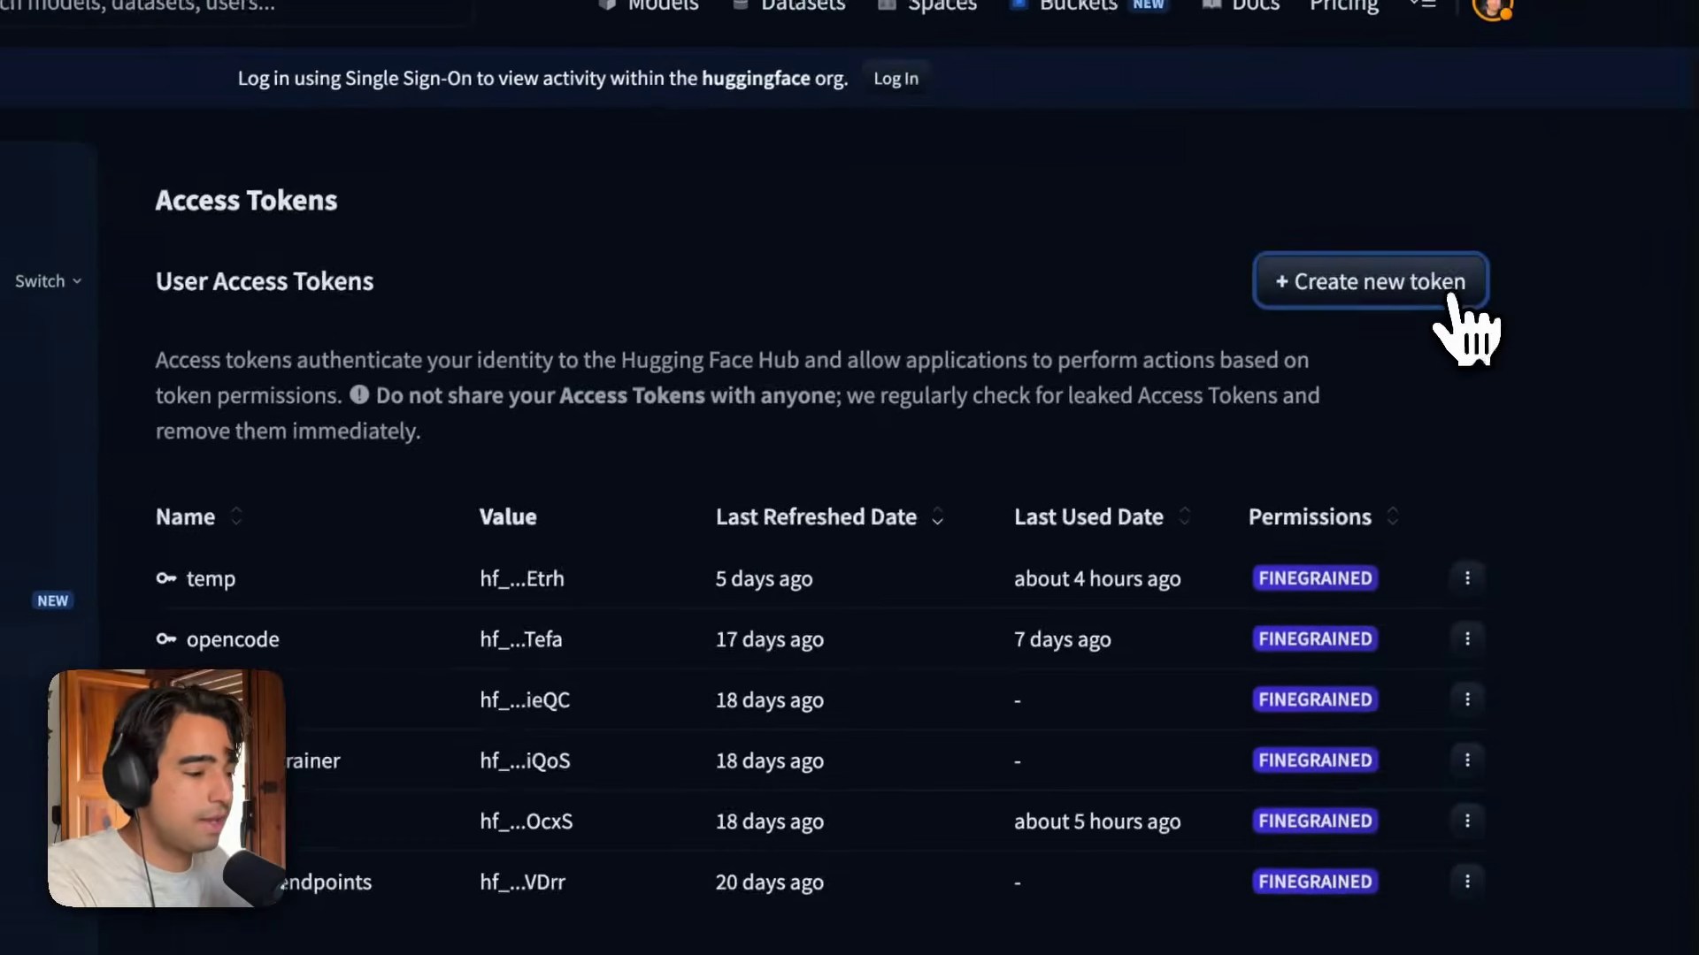
pyautogui.click(1451, 306)
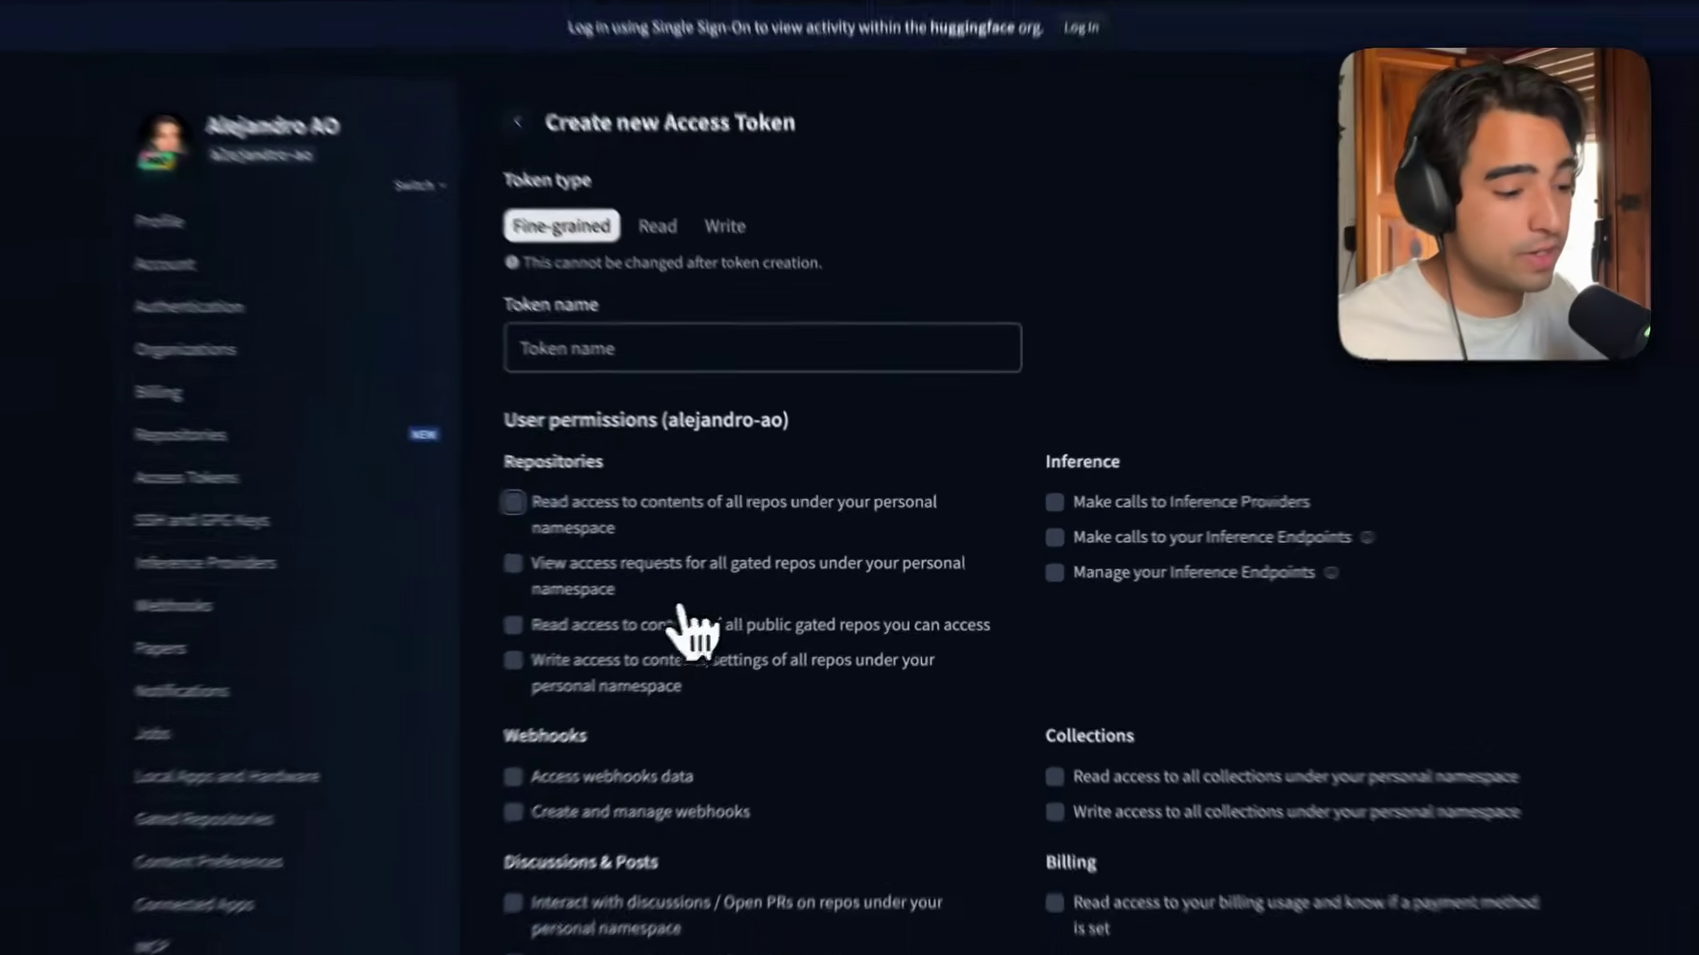
# Create a fine-grained Hugging Face access token named n8n with repository read/write and Inference Providers permissions.
pyautogui.click(814, 614)
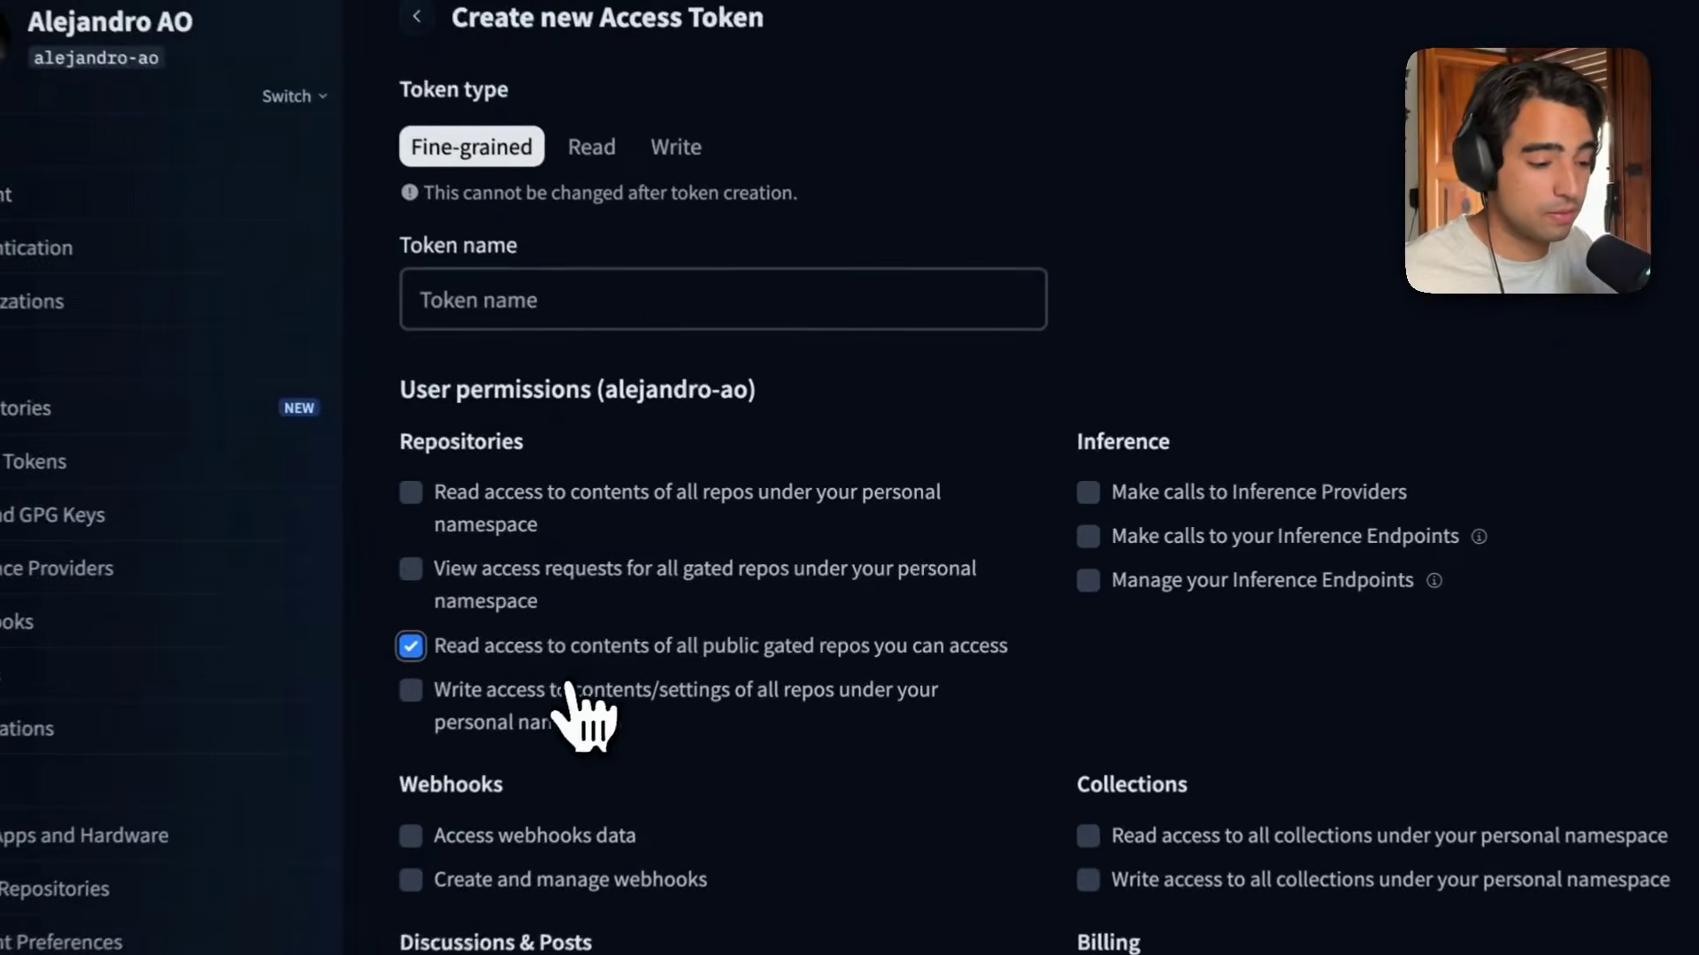
pyautogui.click(686, 654)
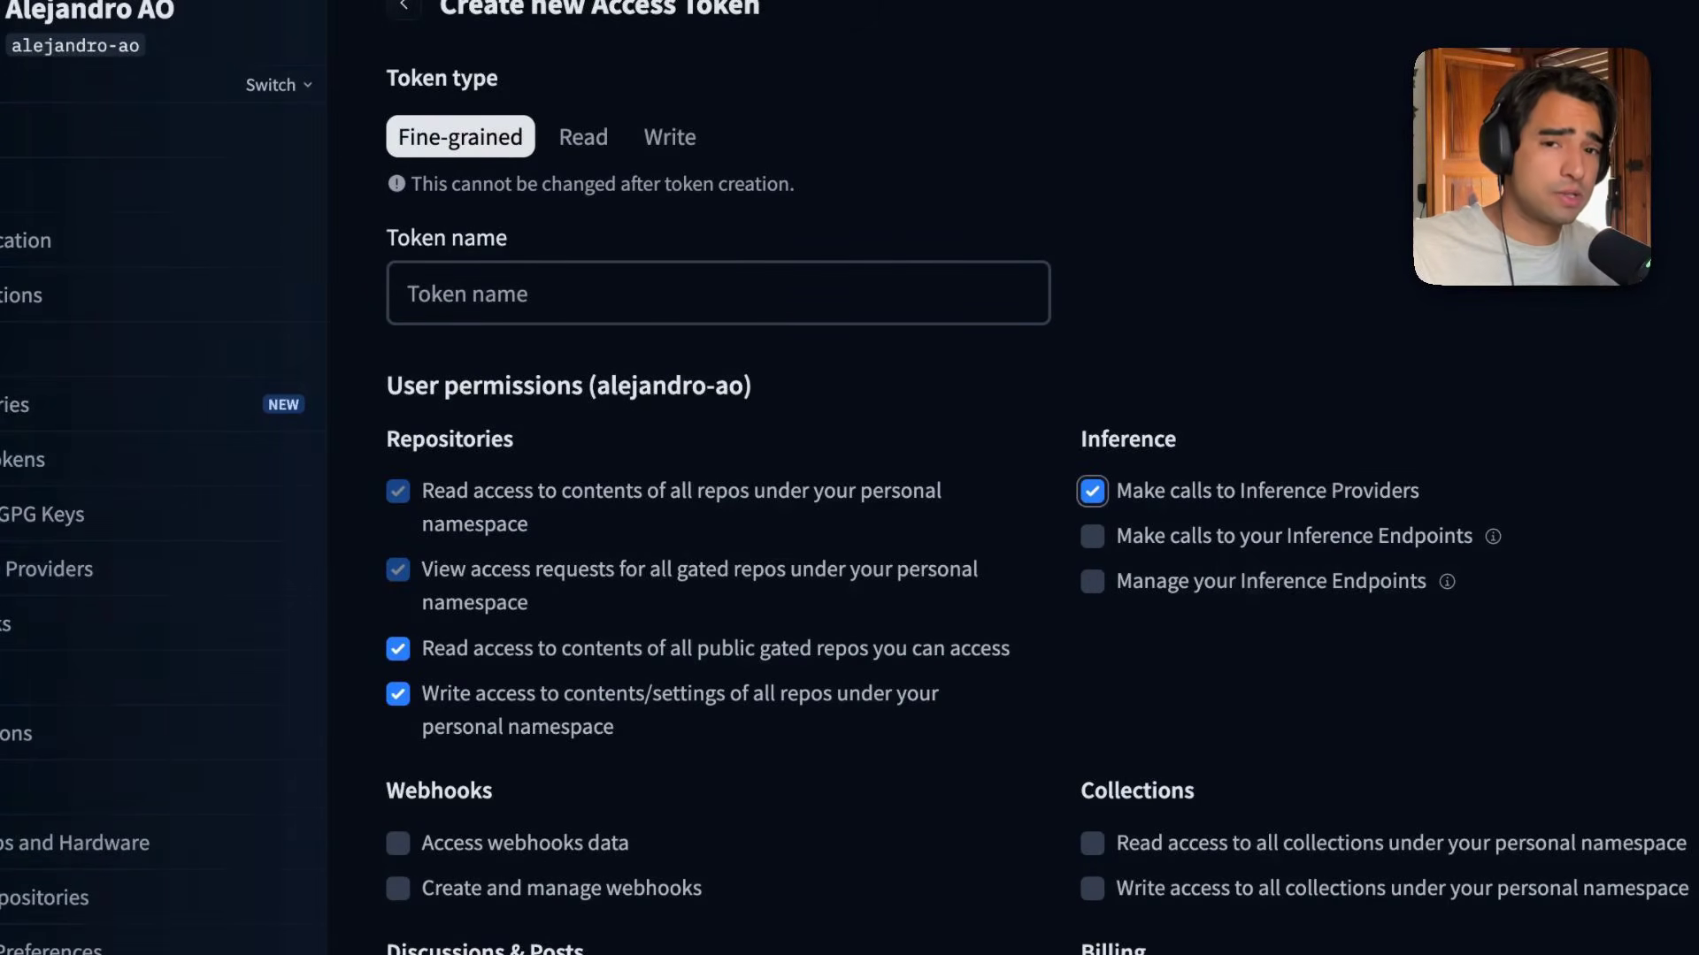
pyautogui.click(967, 301)
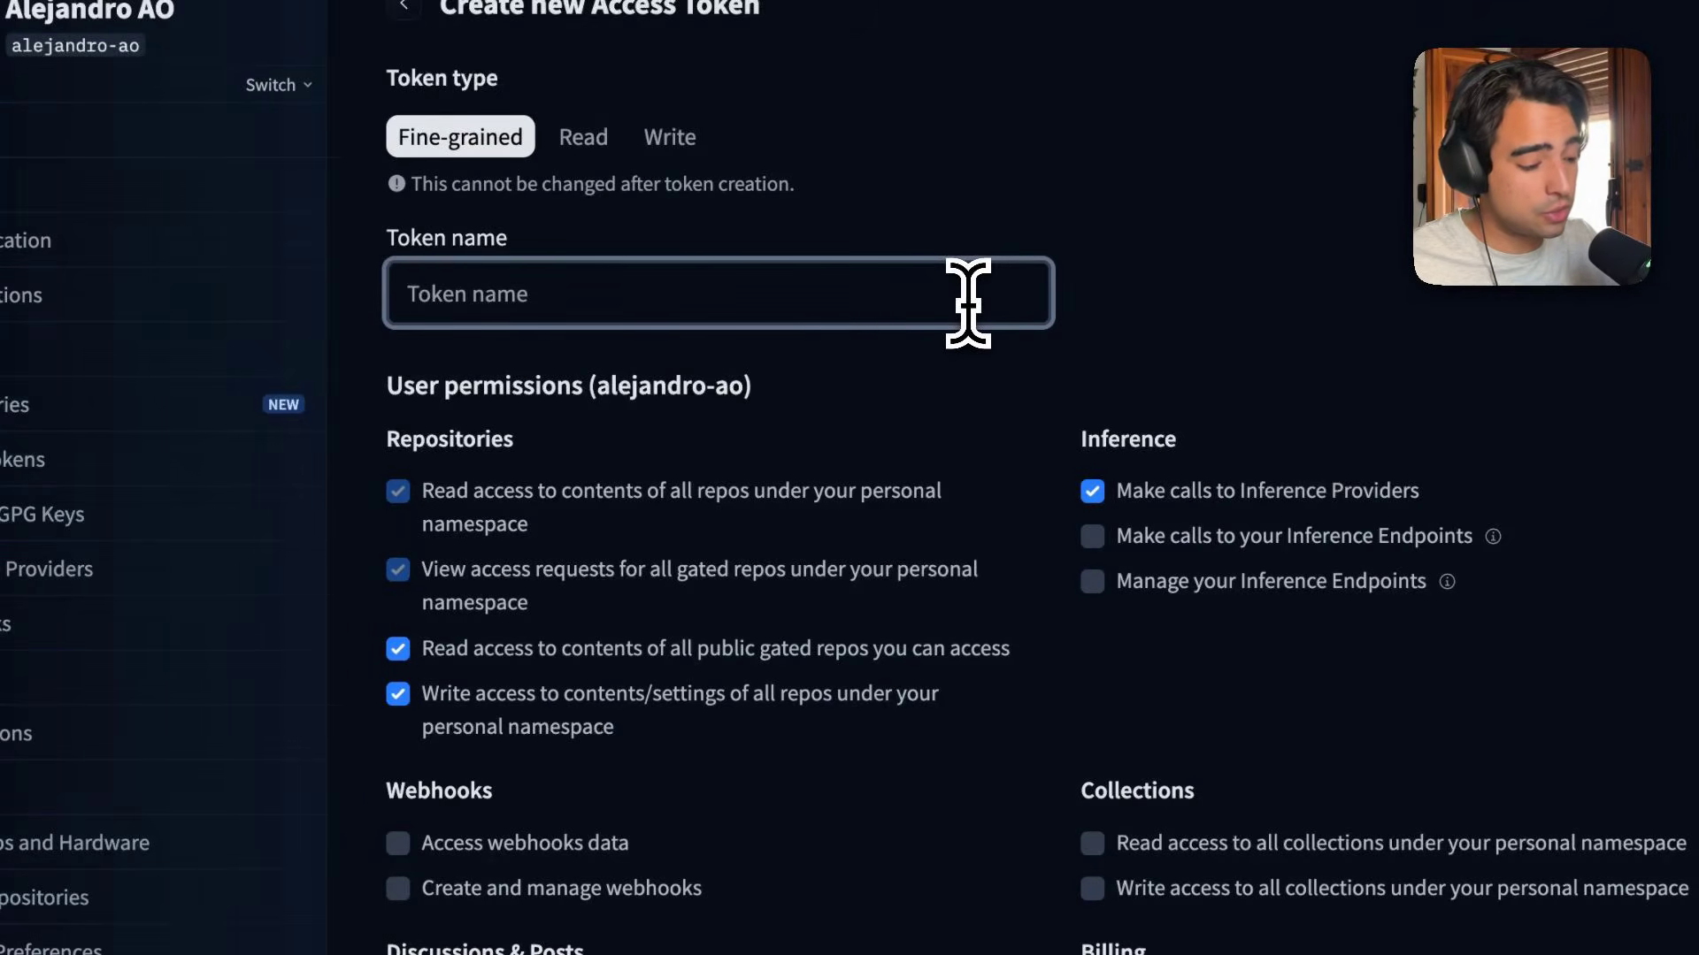
pyautogui.write('n8n')
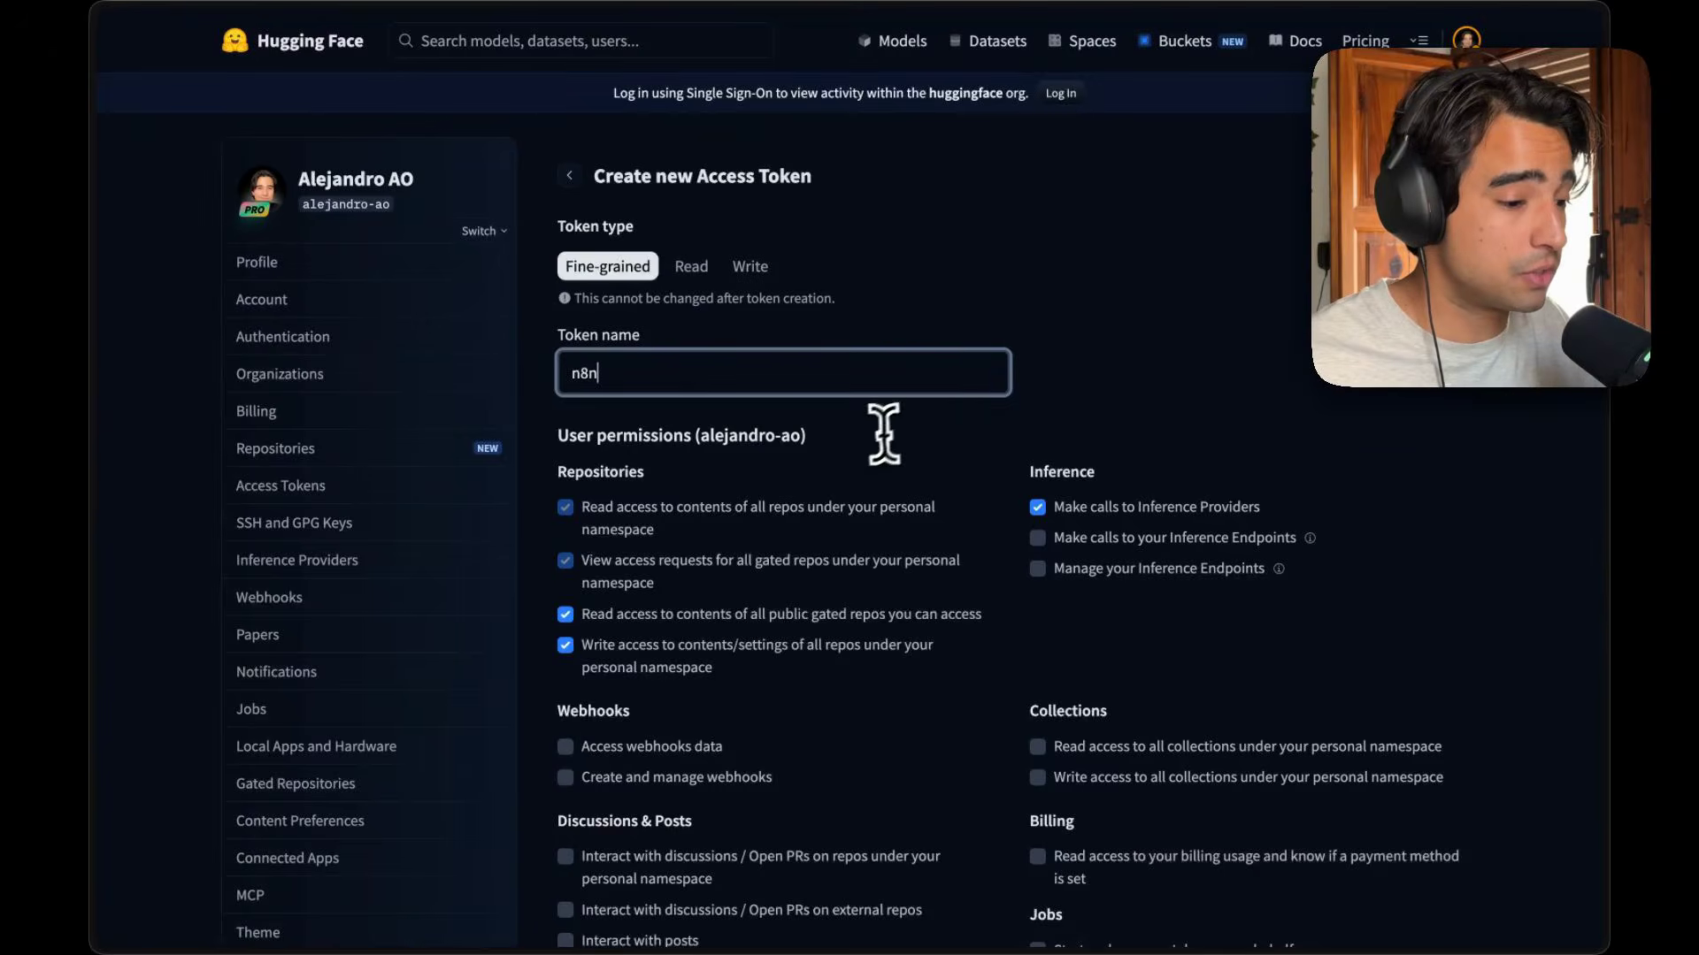
pyautogui.scroll(-15, 884, 433)
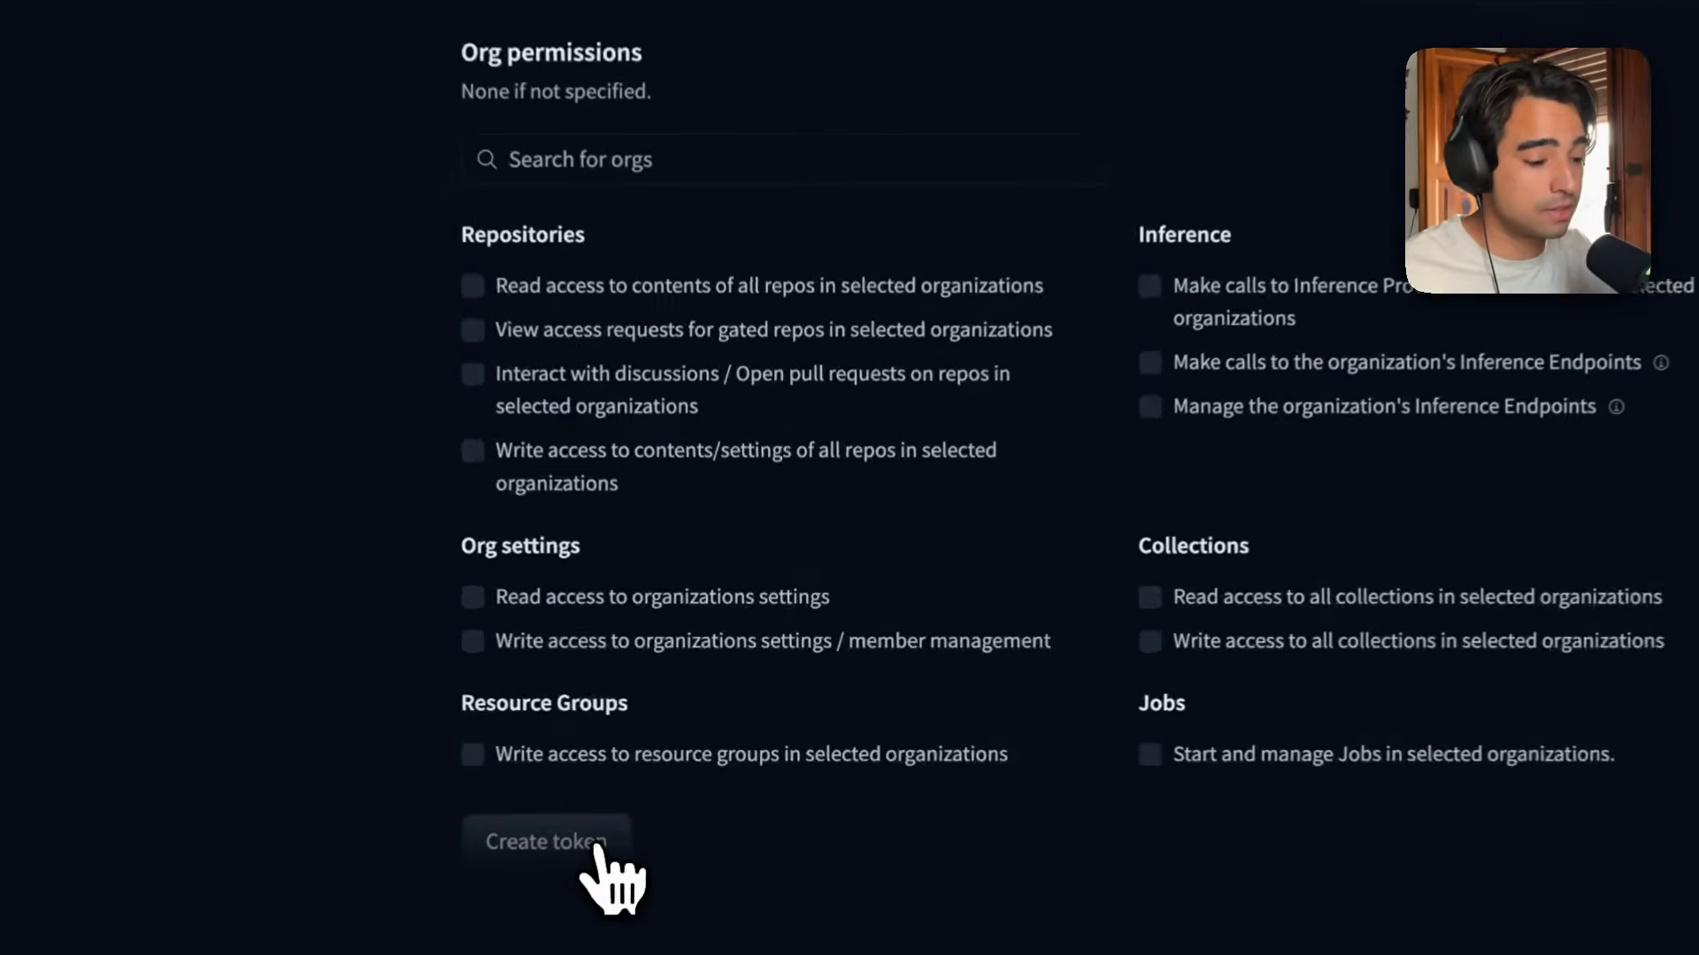
pyautogui.click(635, 816)
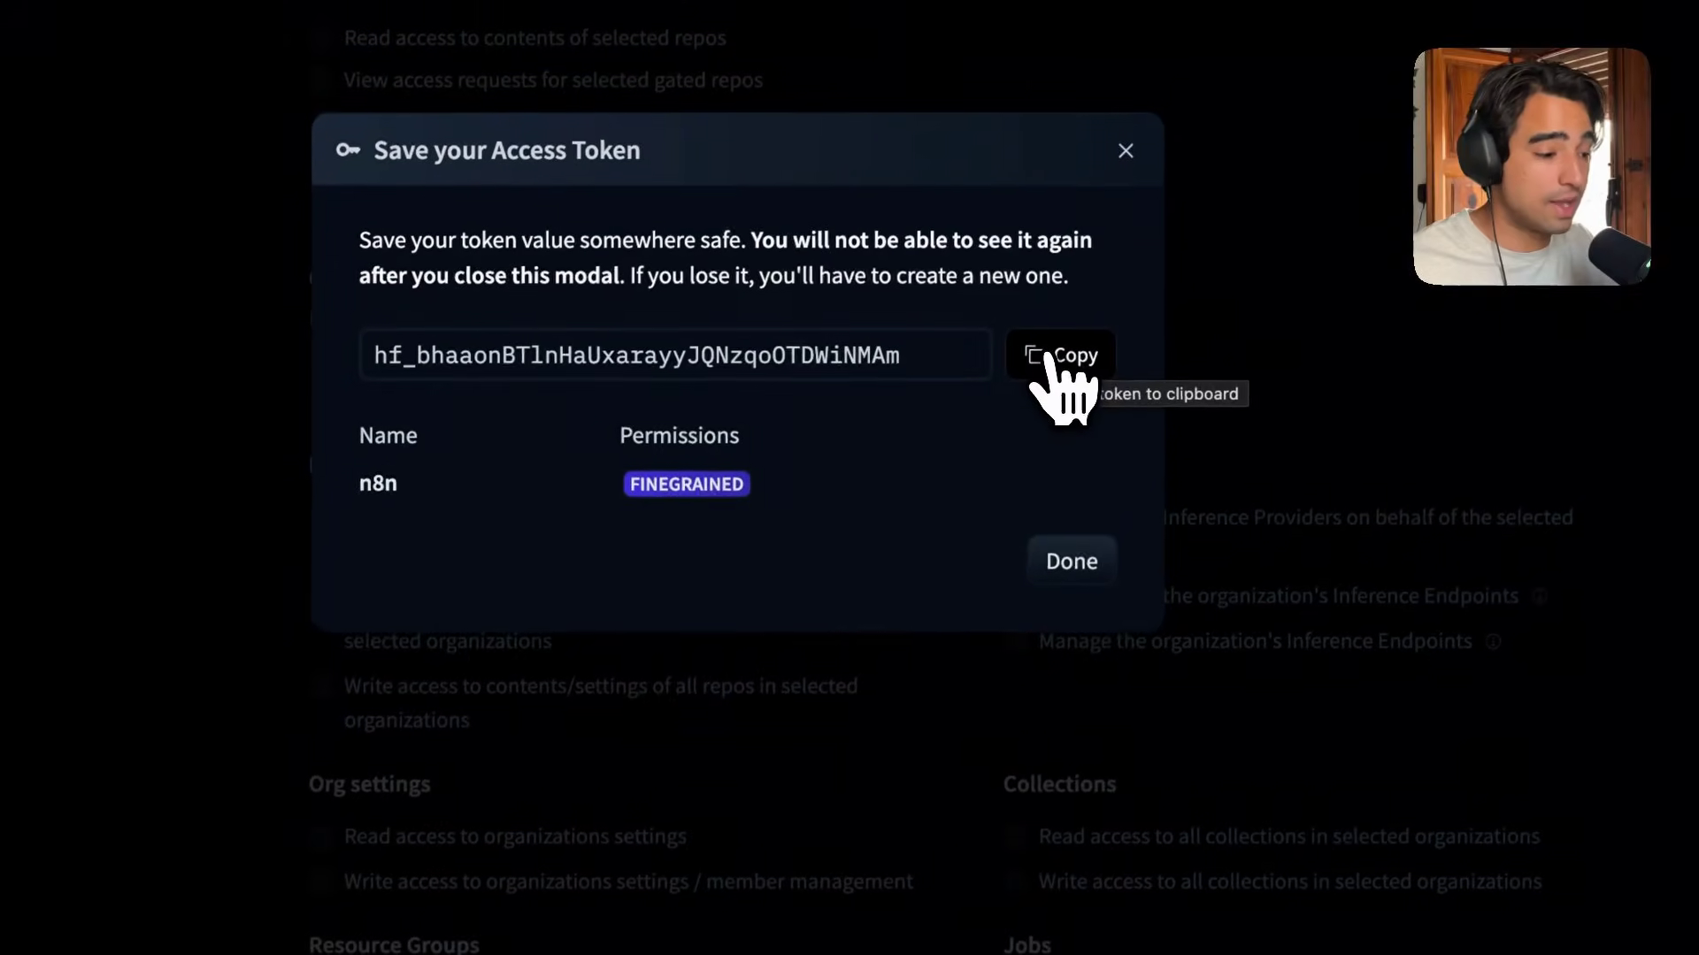
# Switch back to the n8n workflow tab and inspect the embeddings node's model name field.
pyautogui.press('super+s')
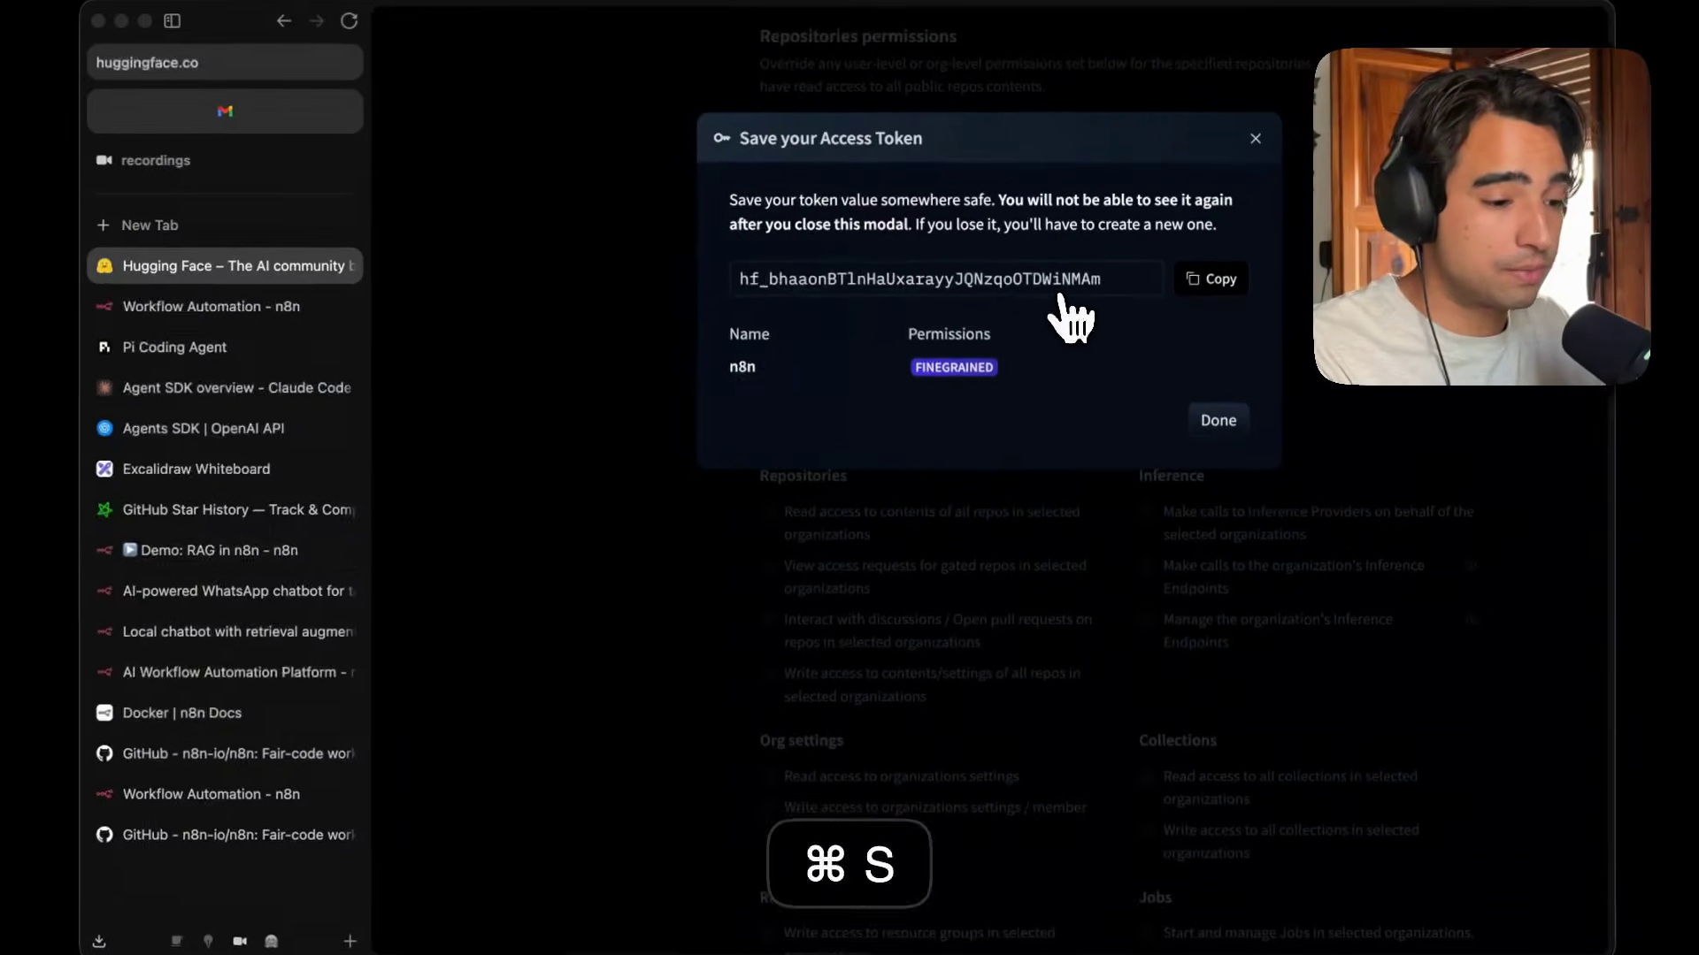
pyautogui.click(142, 506)
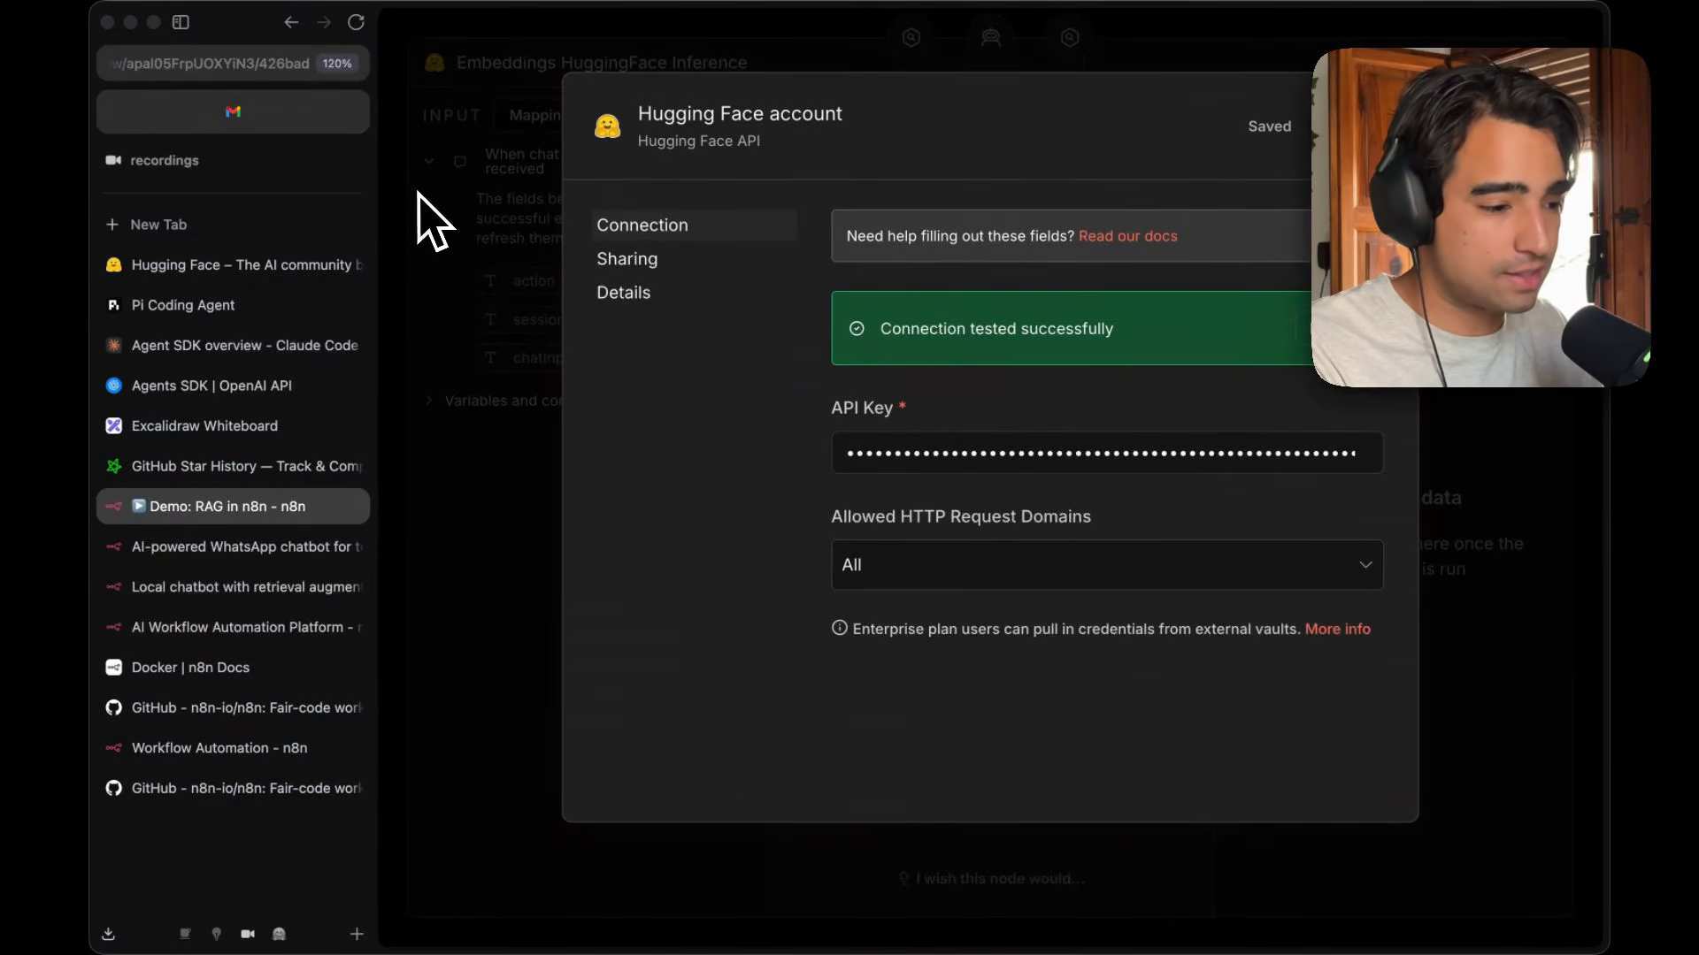
pyautogui.press('super+s')
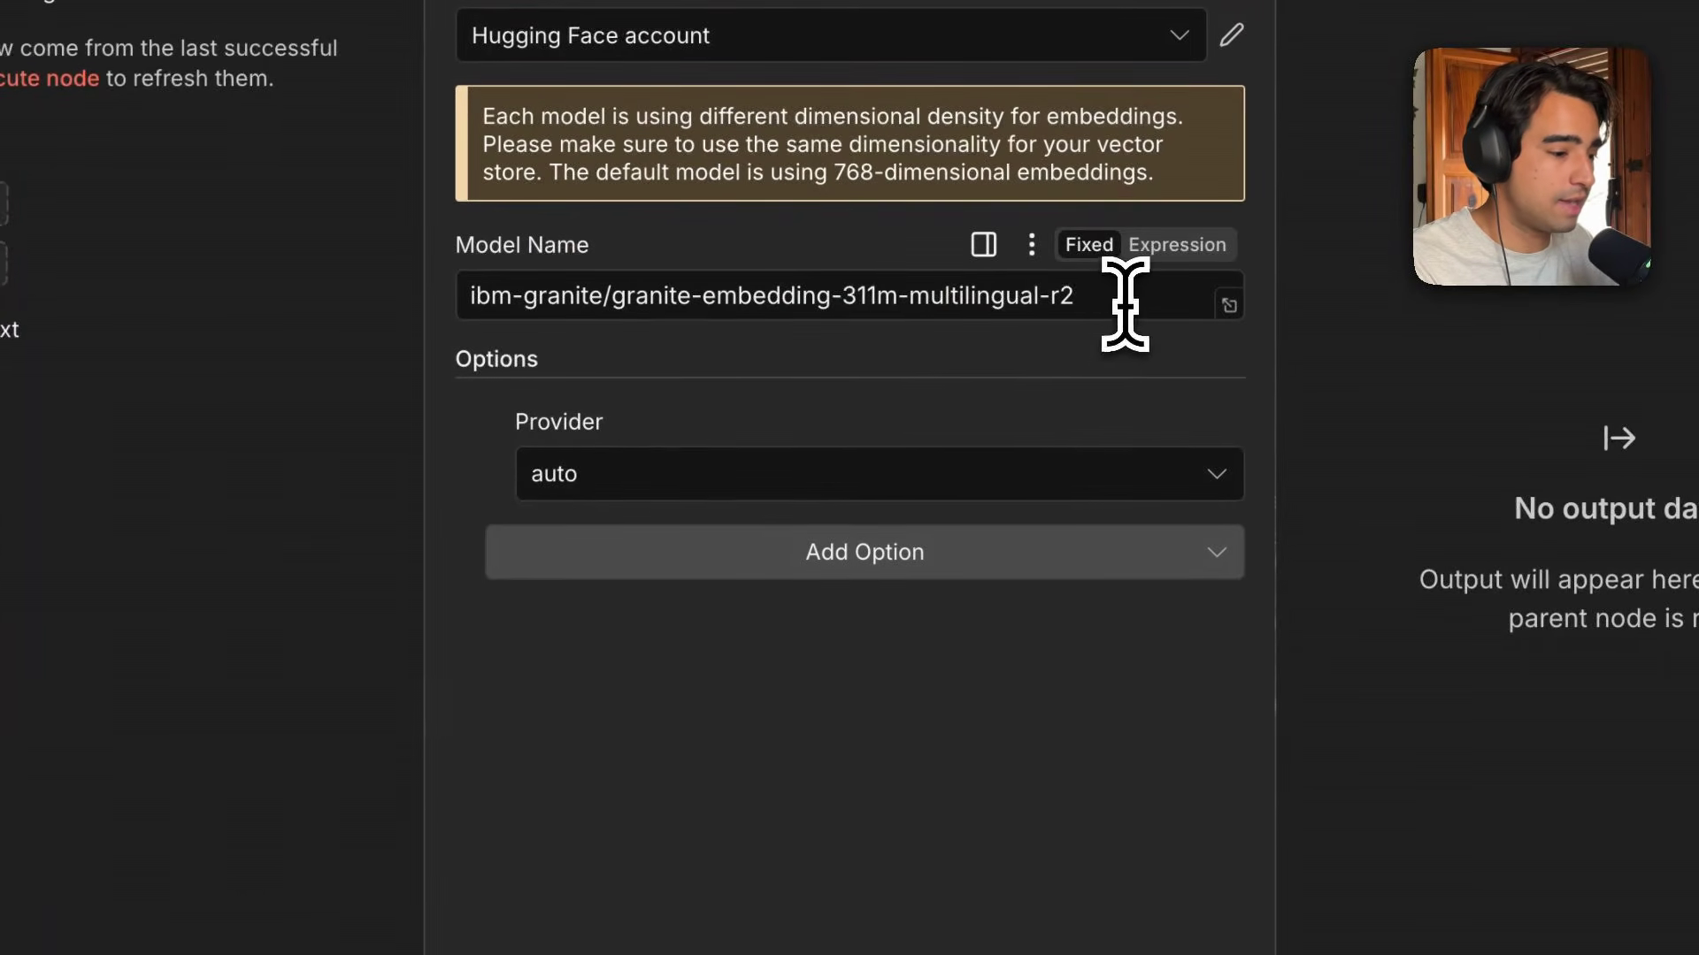
pyautogui.click(1125, 305)
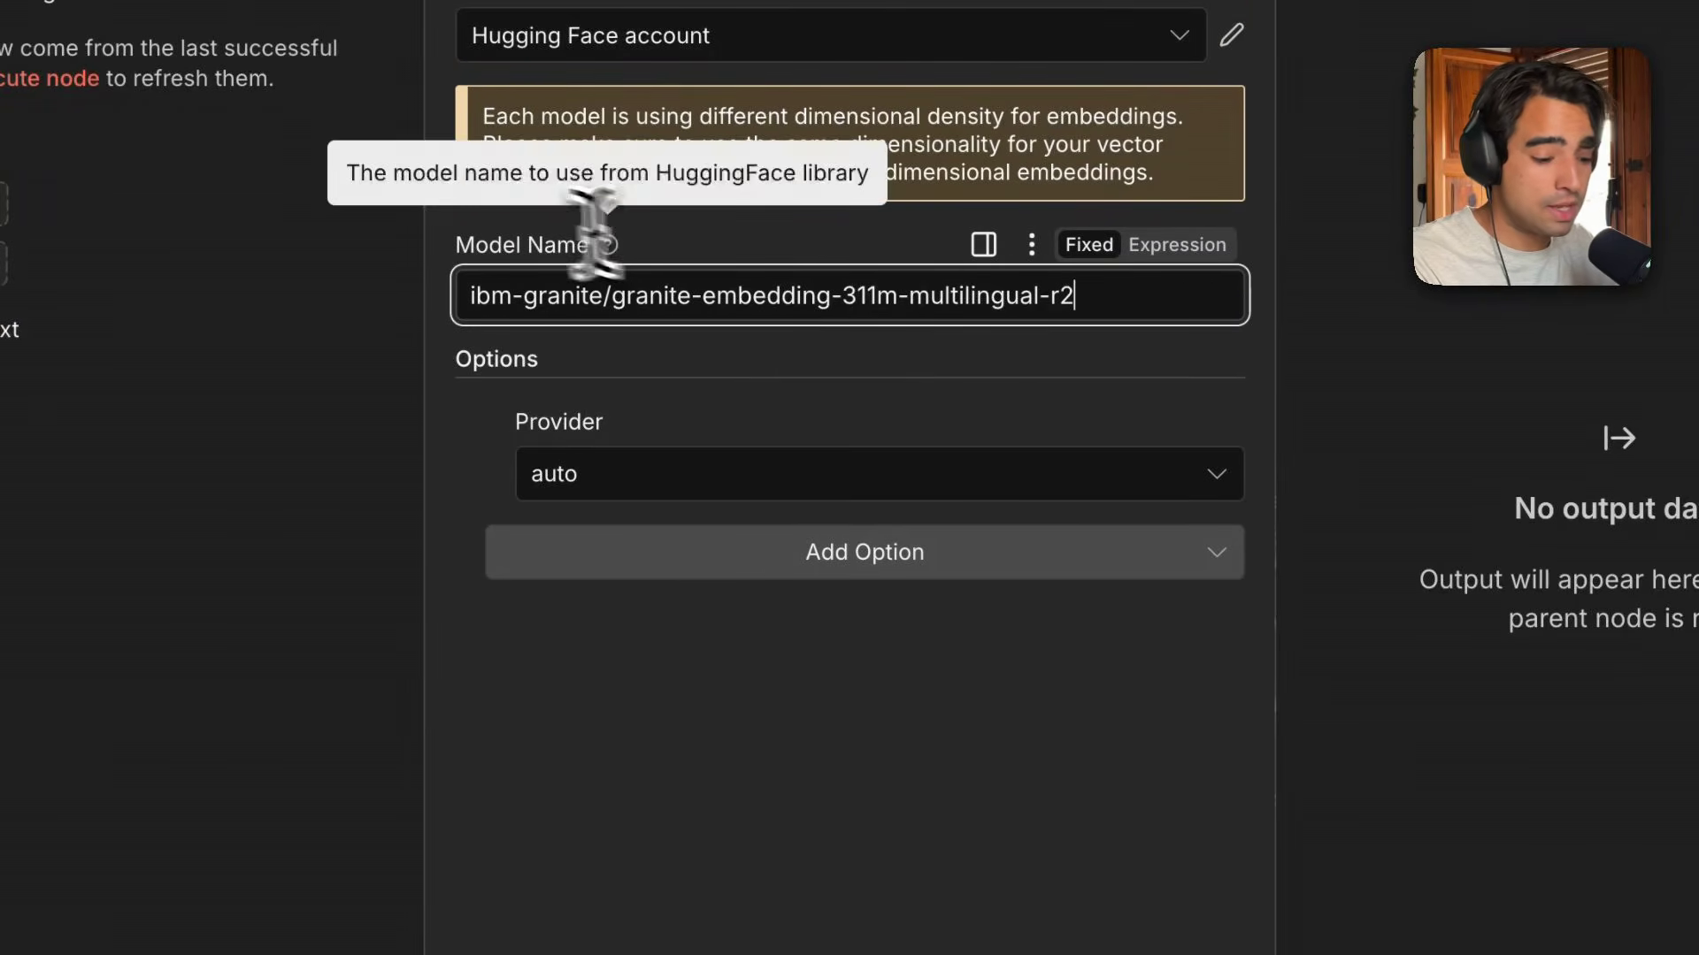
# Close the token dialog, filter Hugging Face models by the Feature Extraction task, and open granite-embedding-97m-multilingual-r2.
pyautogui.moveTo(0, 17)
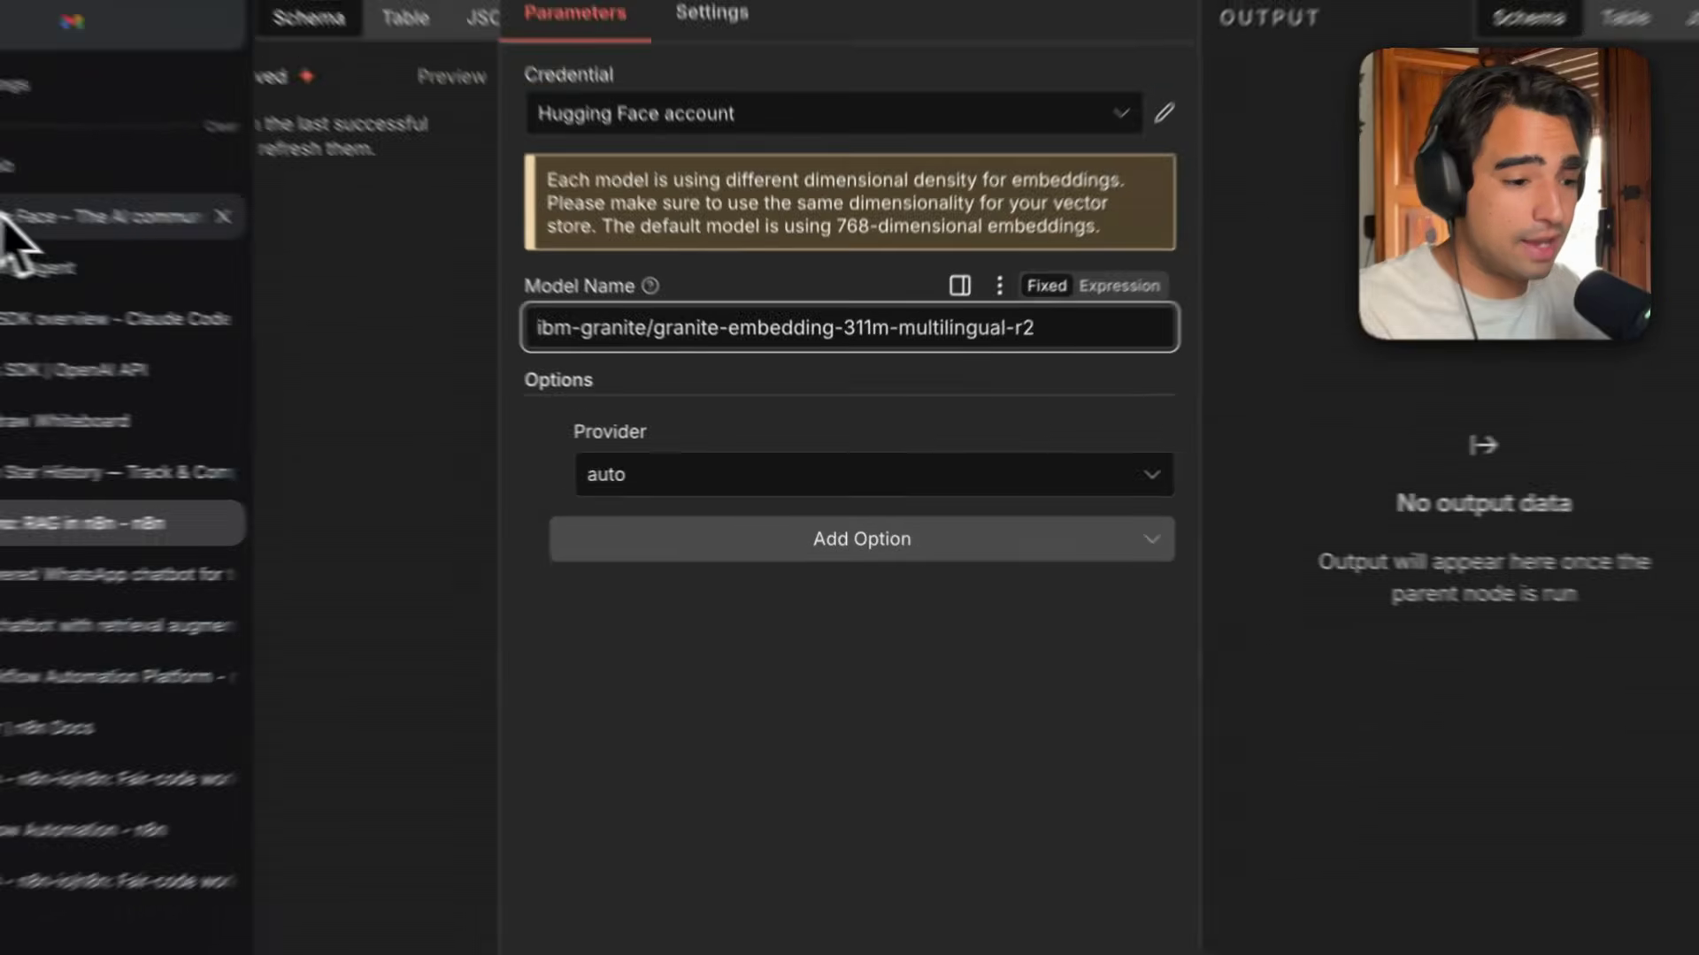
pyautogui.click(9, 217)
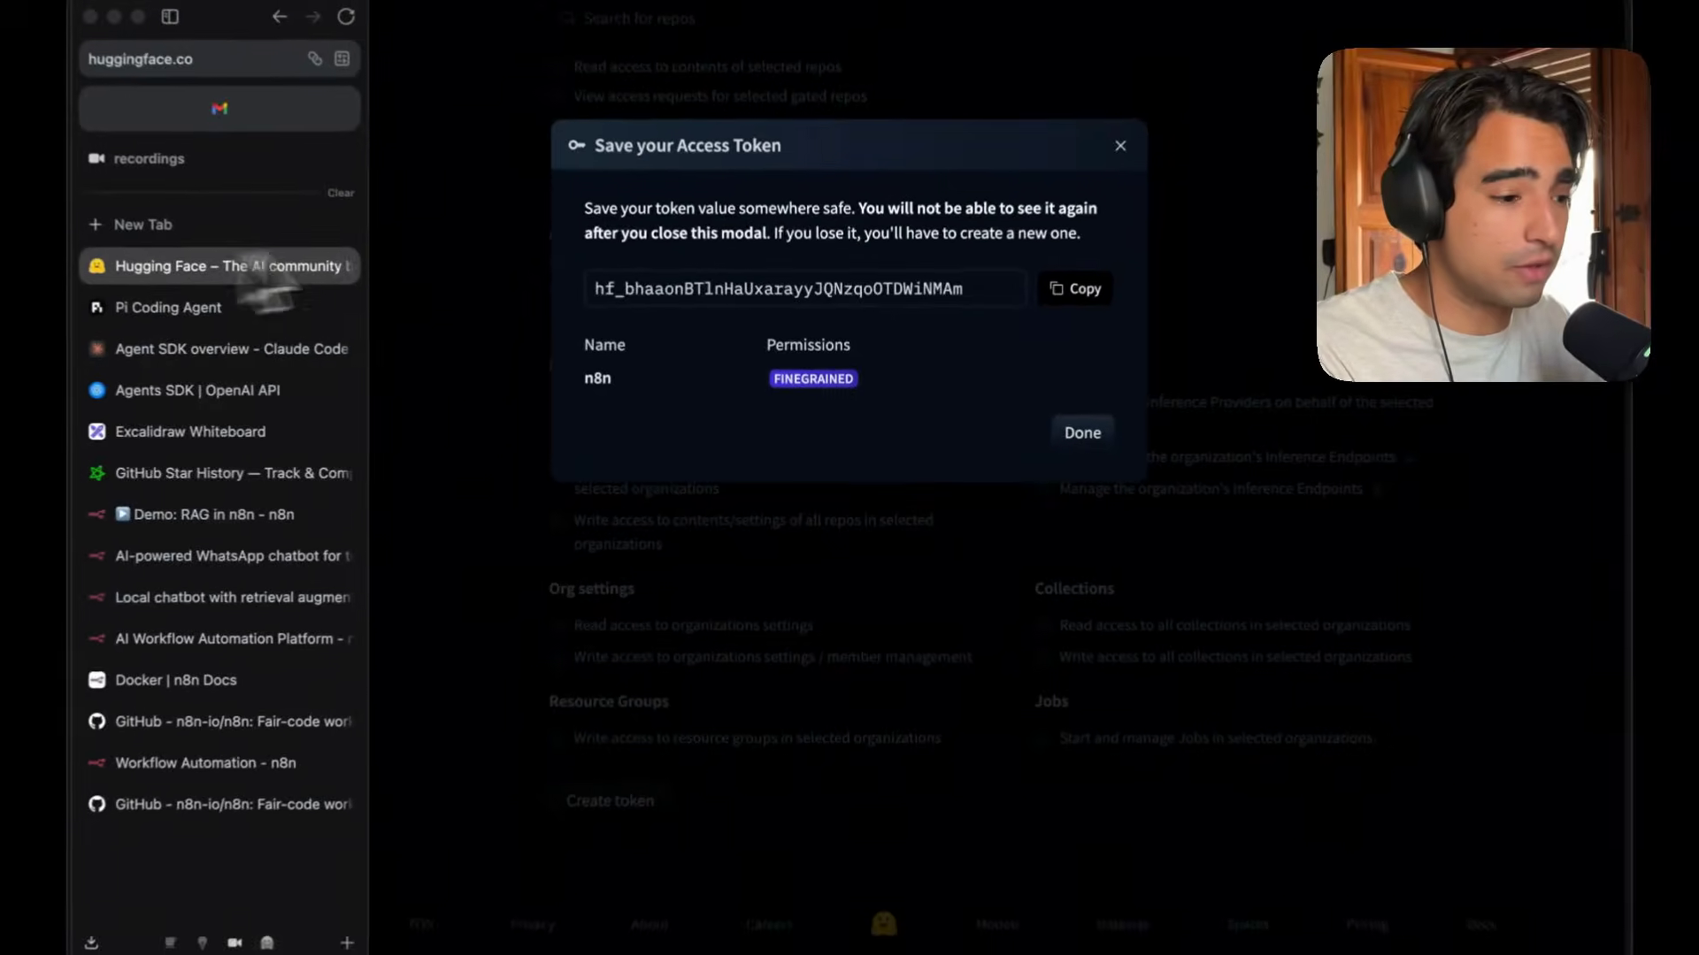
pyautogui.click(1113, 152)
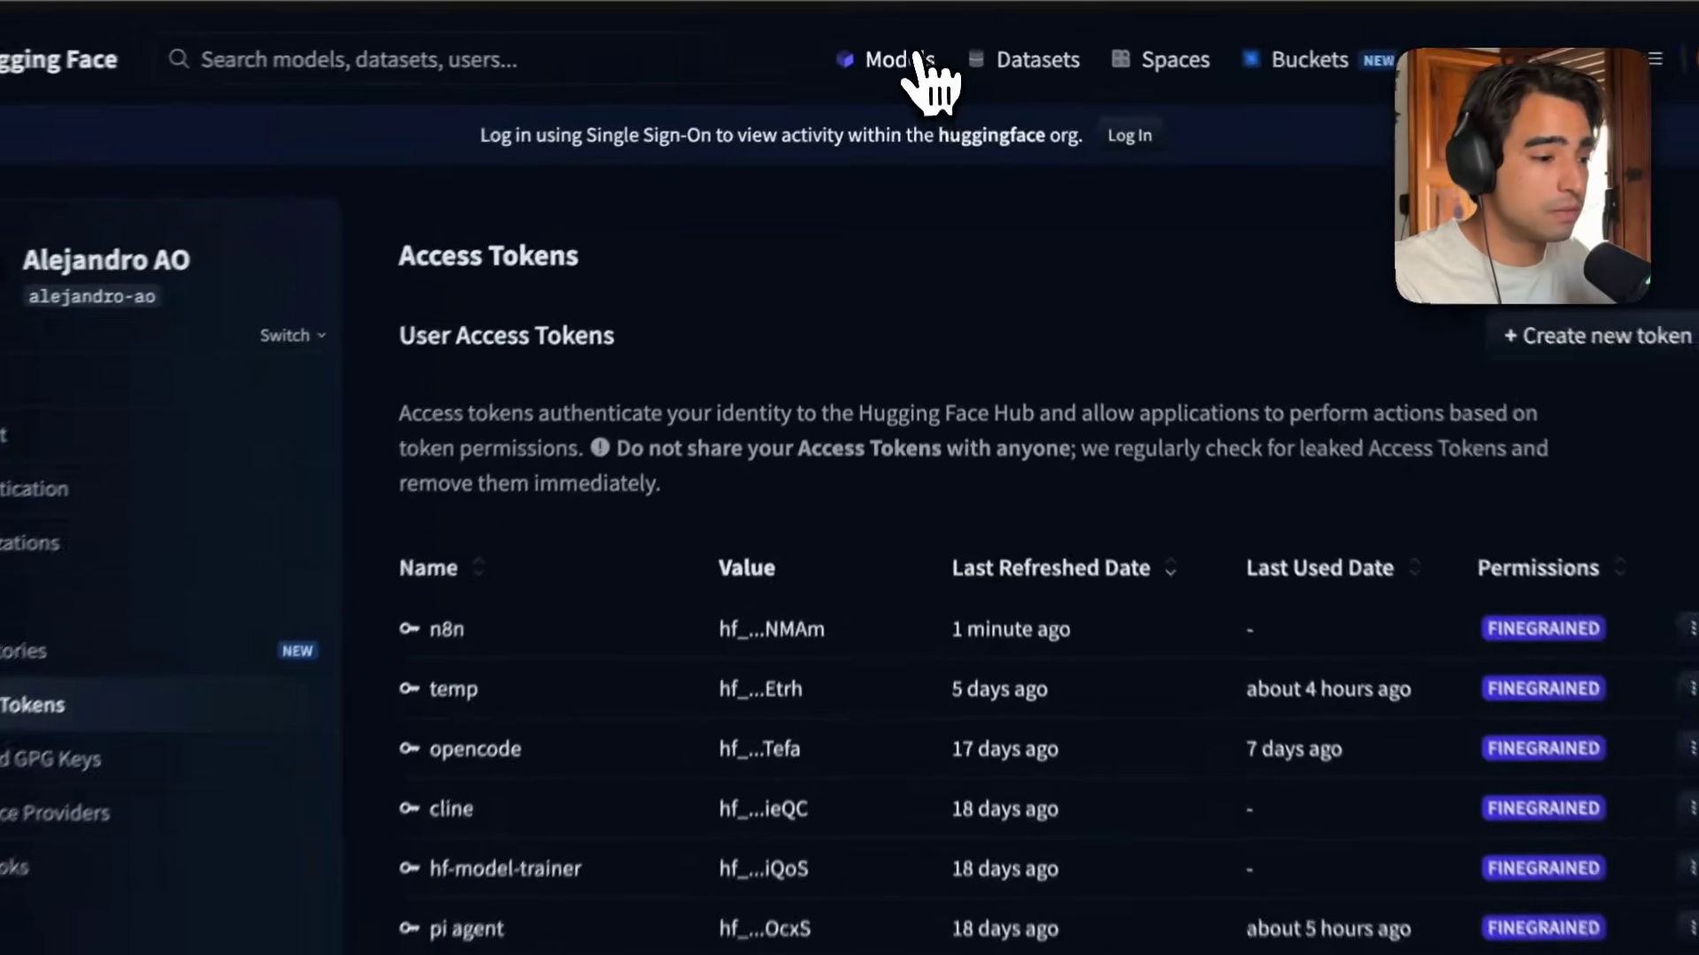
pyautogui.click(901, 44)
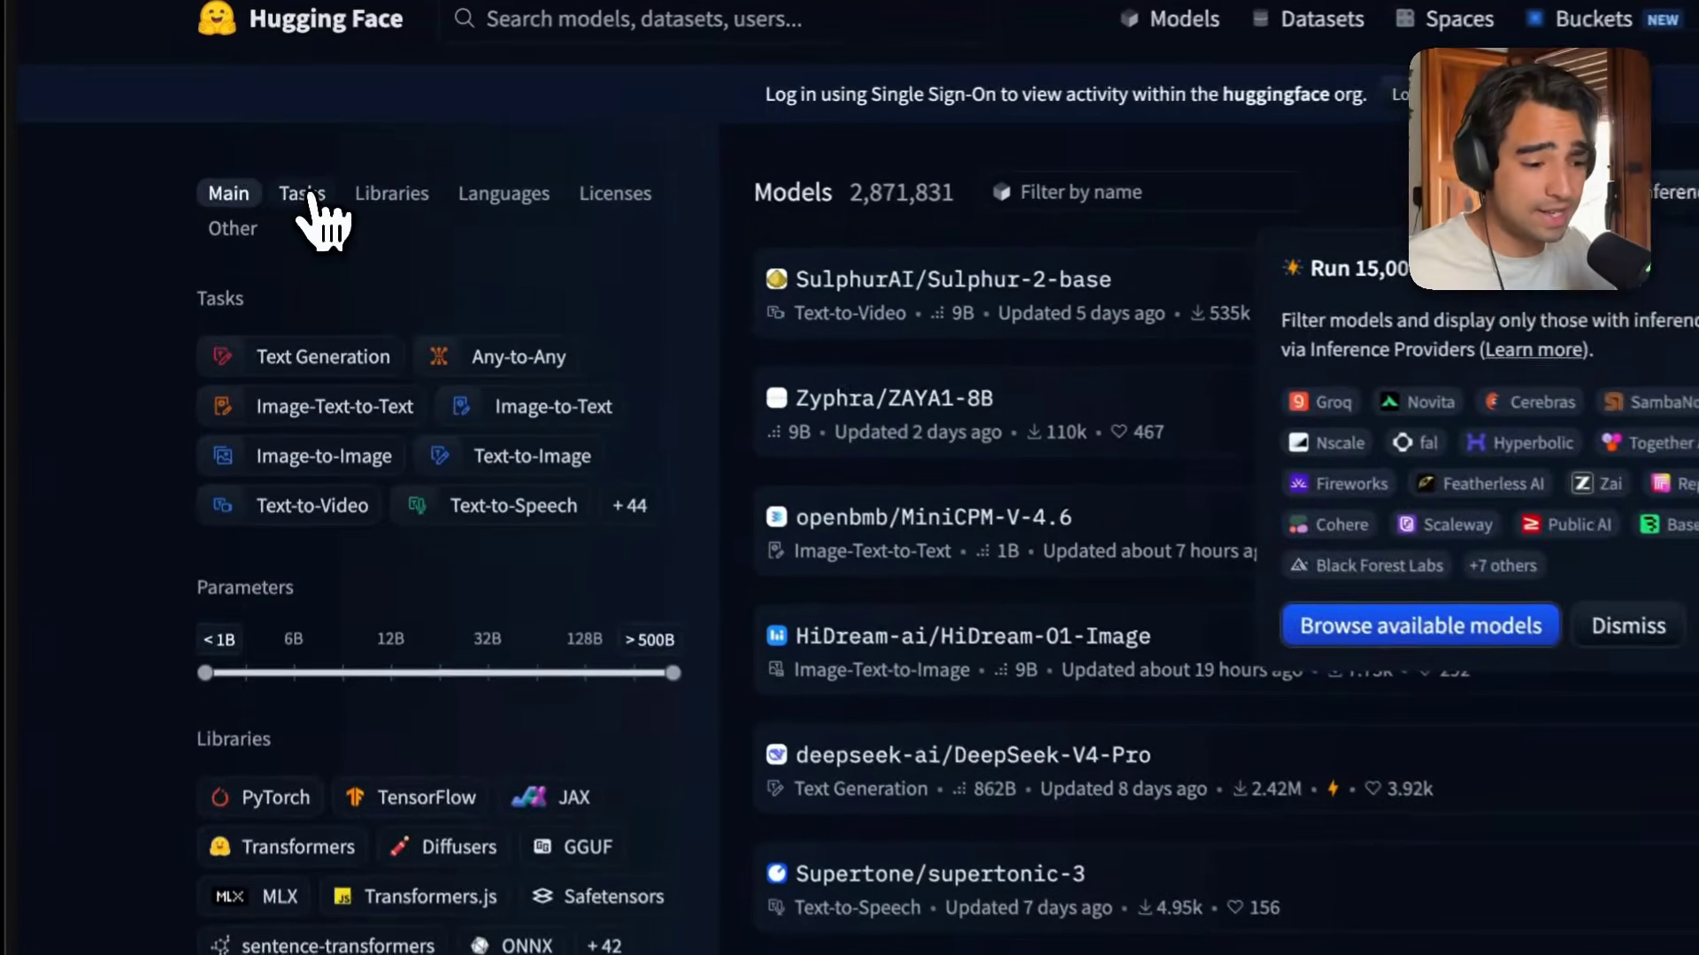
pyautogui.click(295, 163)
pyautogui.scroll(-3, 312, 213)
pyautogui.scroll(-7, 285, 405)
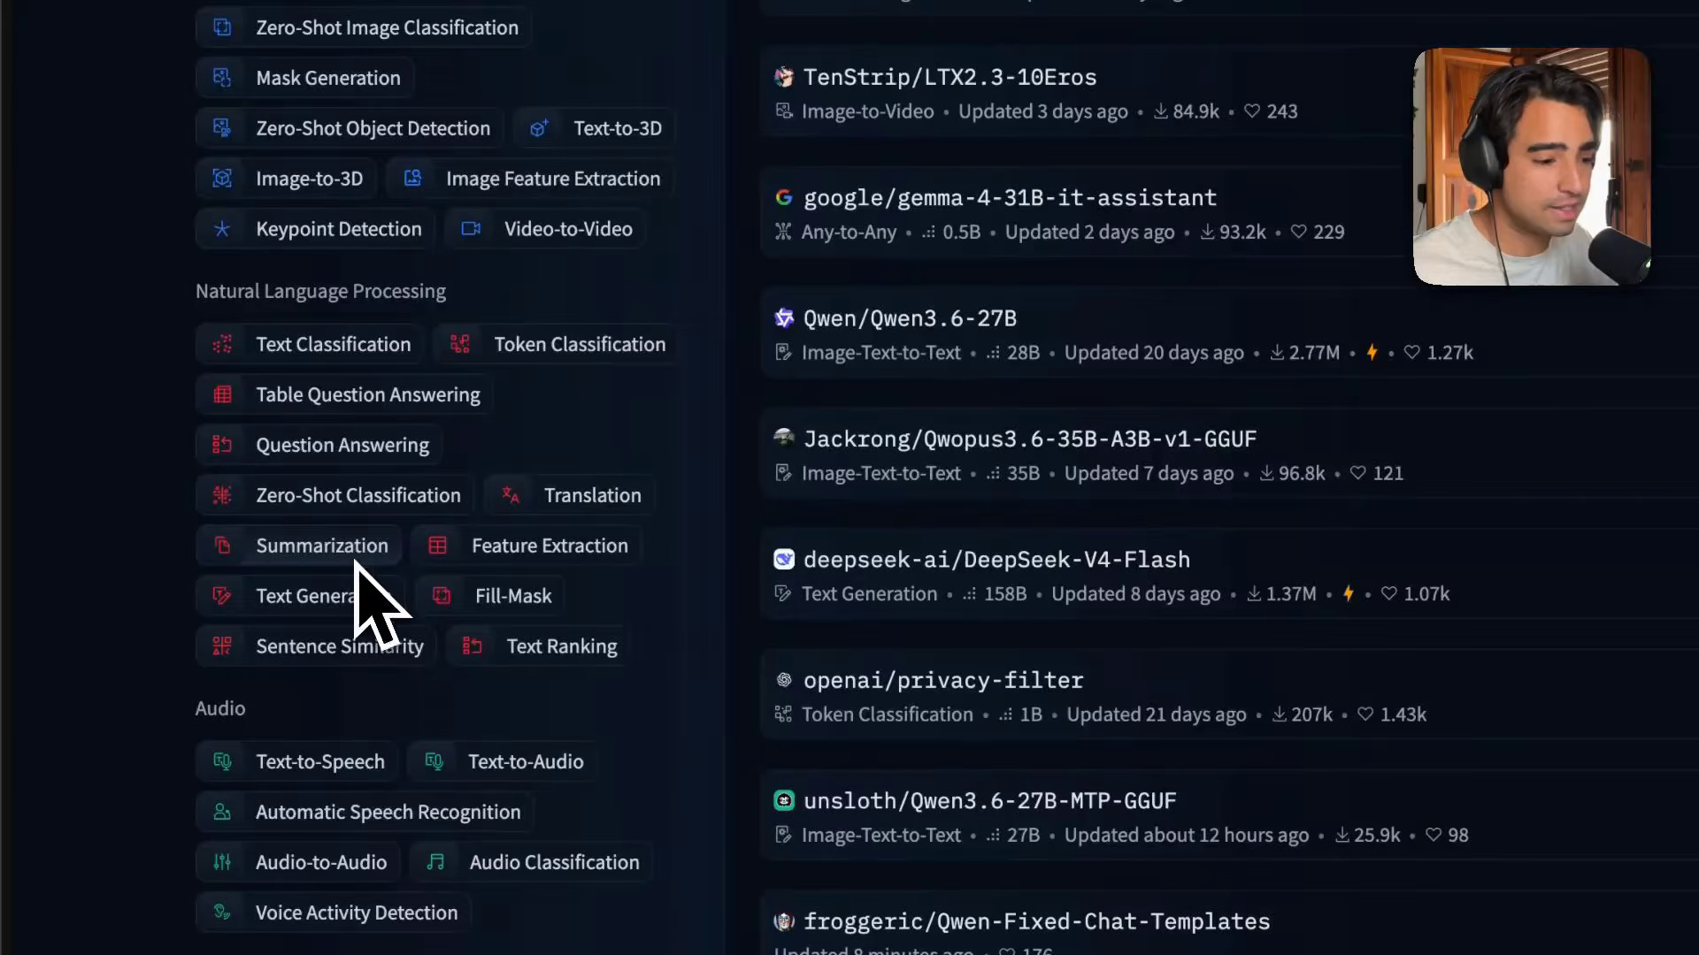
pyautogui.scroll(-1, 425, 539)
pyautogui.click(496, 455)
pyautogui.scroll(15, 699, 448)
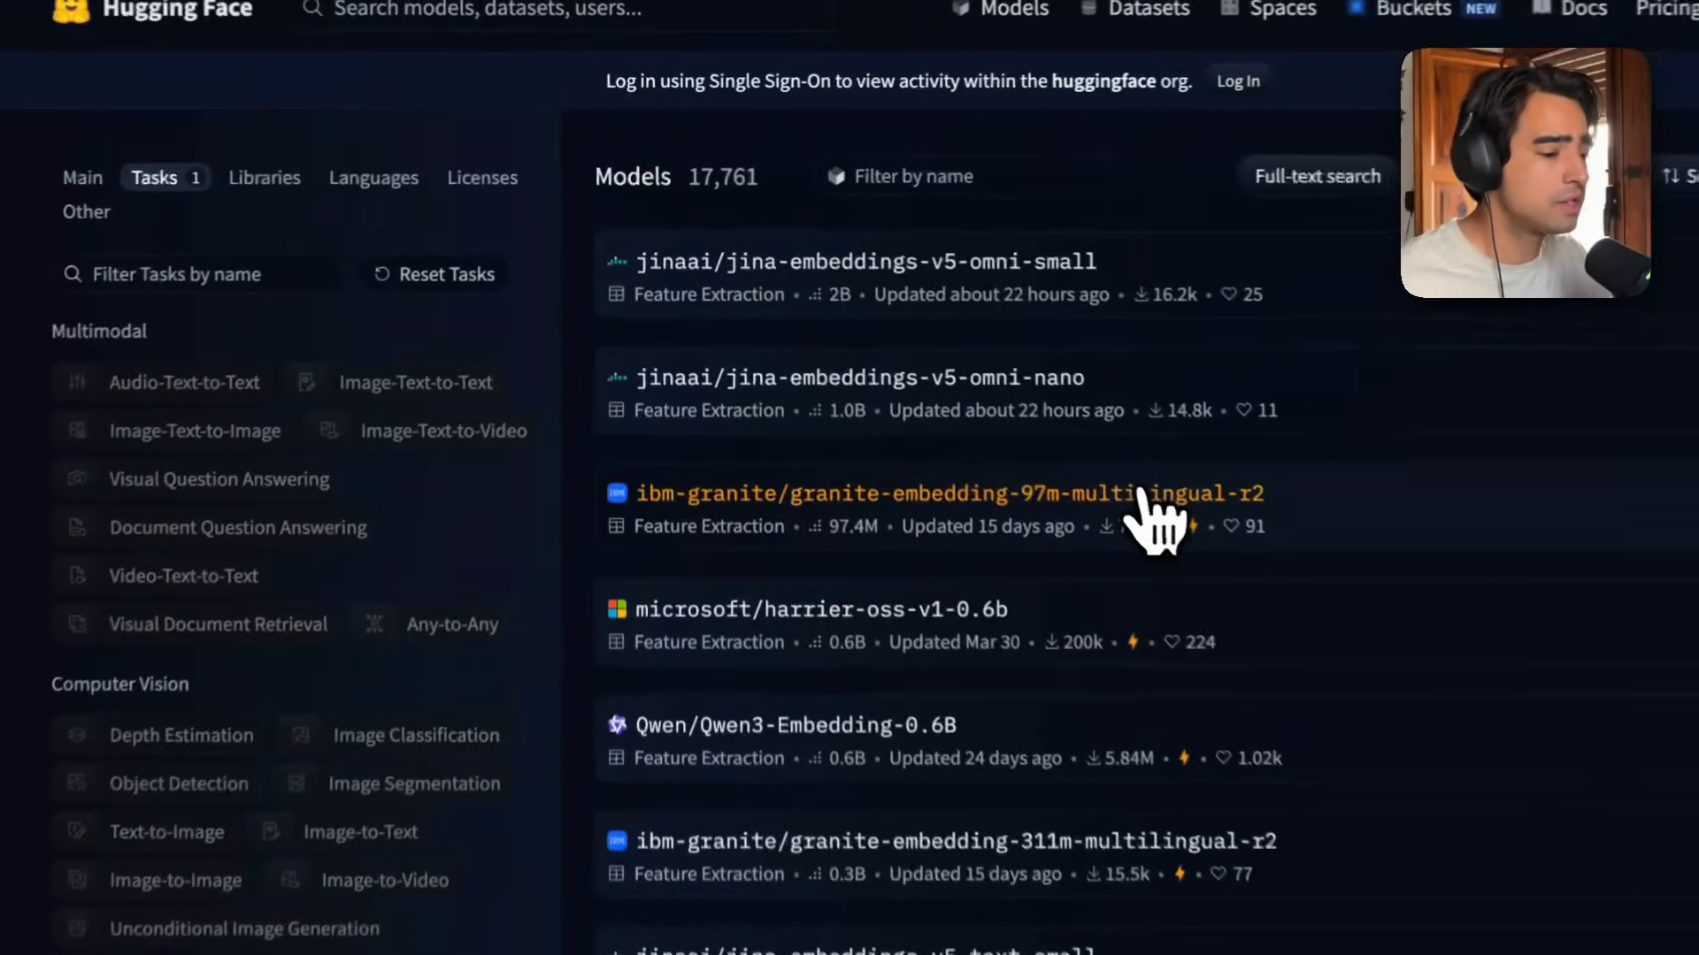
pyautogui.click(991, 385)
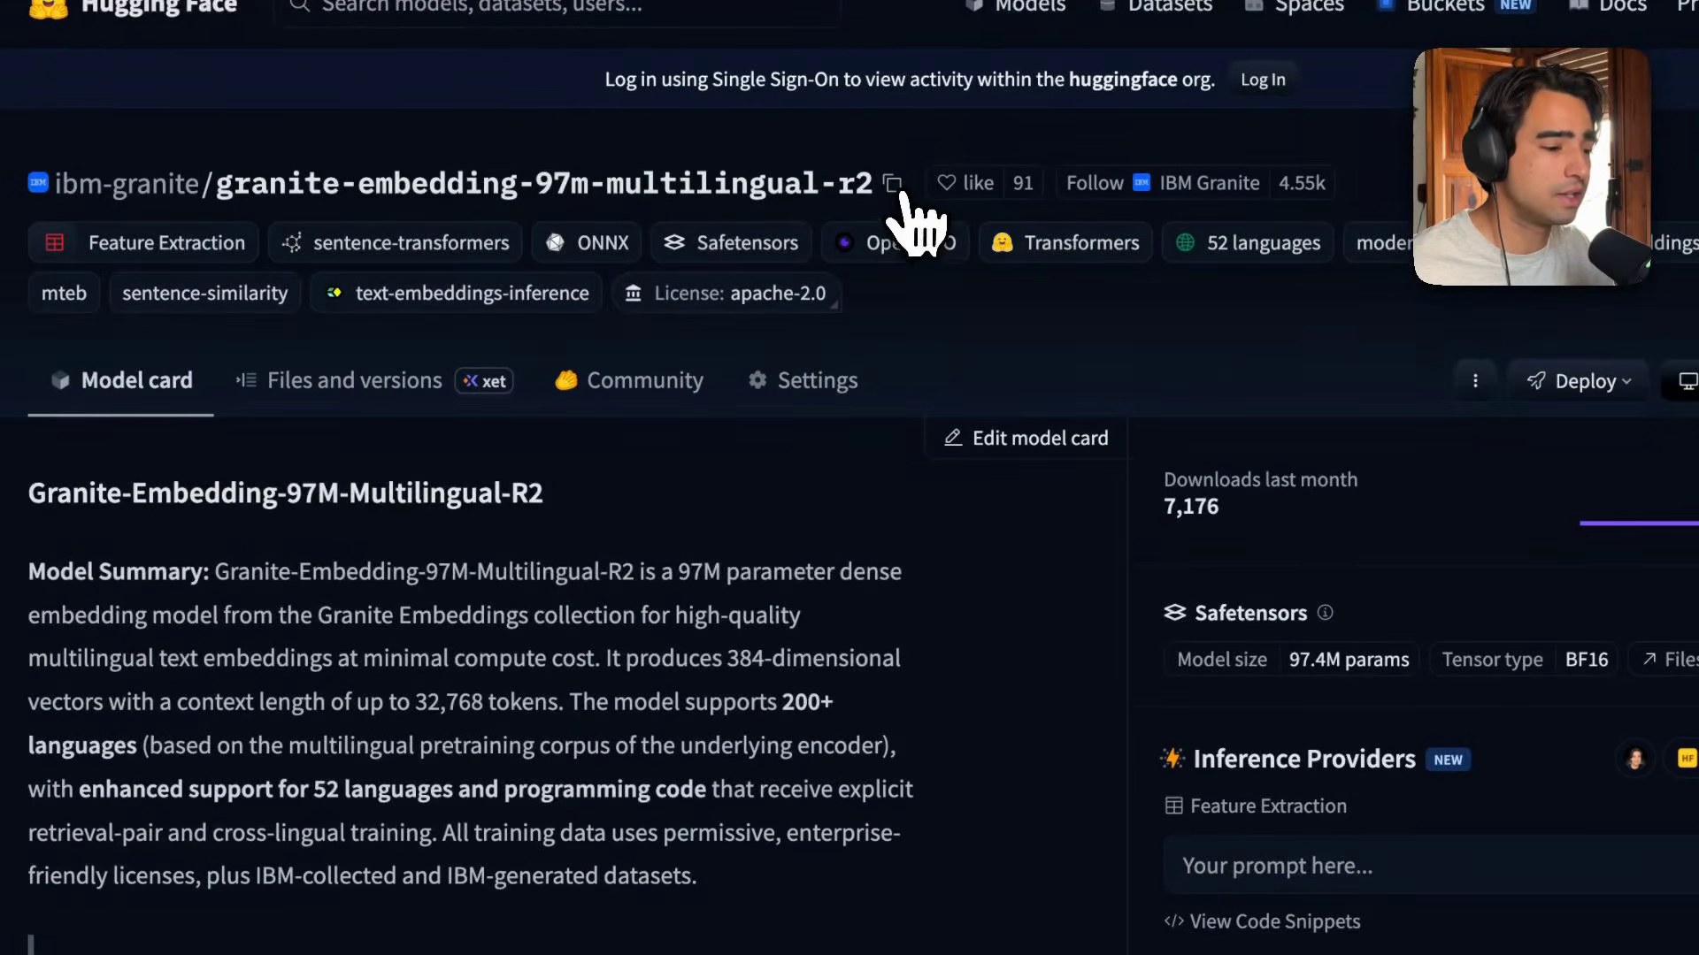
# Return to the n8n workflow tab and close the embeddings node panel.
pyautogui.press('super+s')
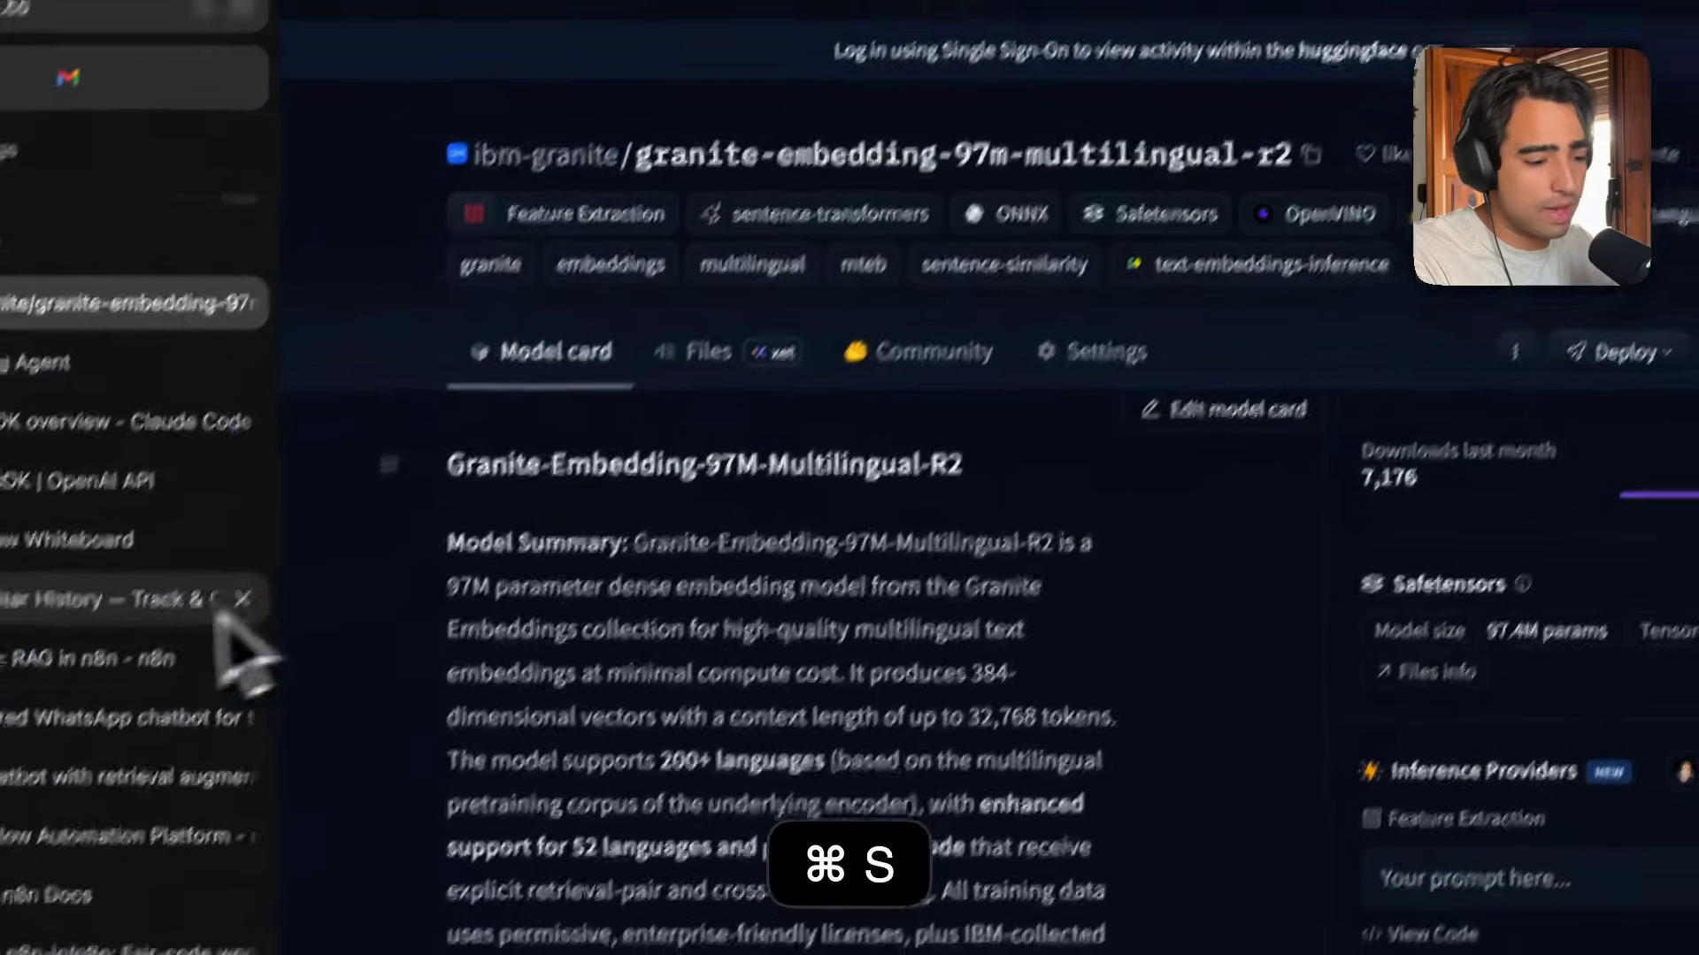
pyautogui.click(191, 559)
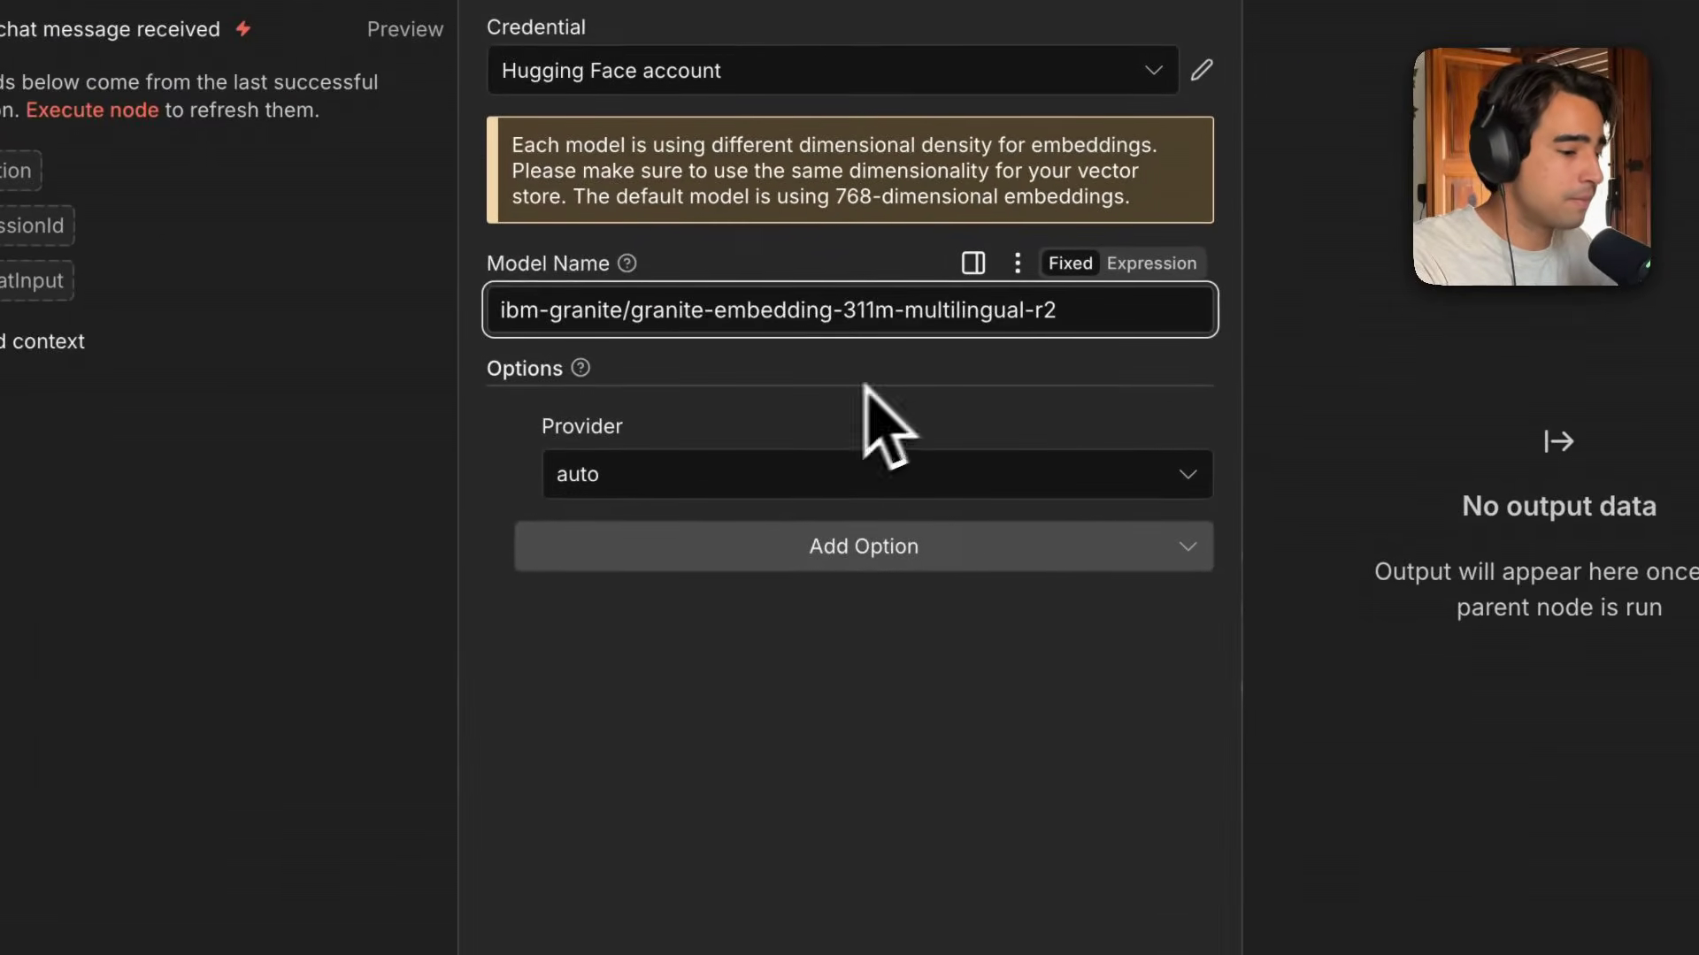
pyautogui.click(632, 476)
pyautogui.click(727, 421)
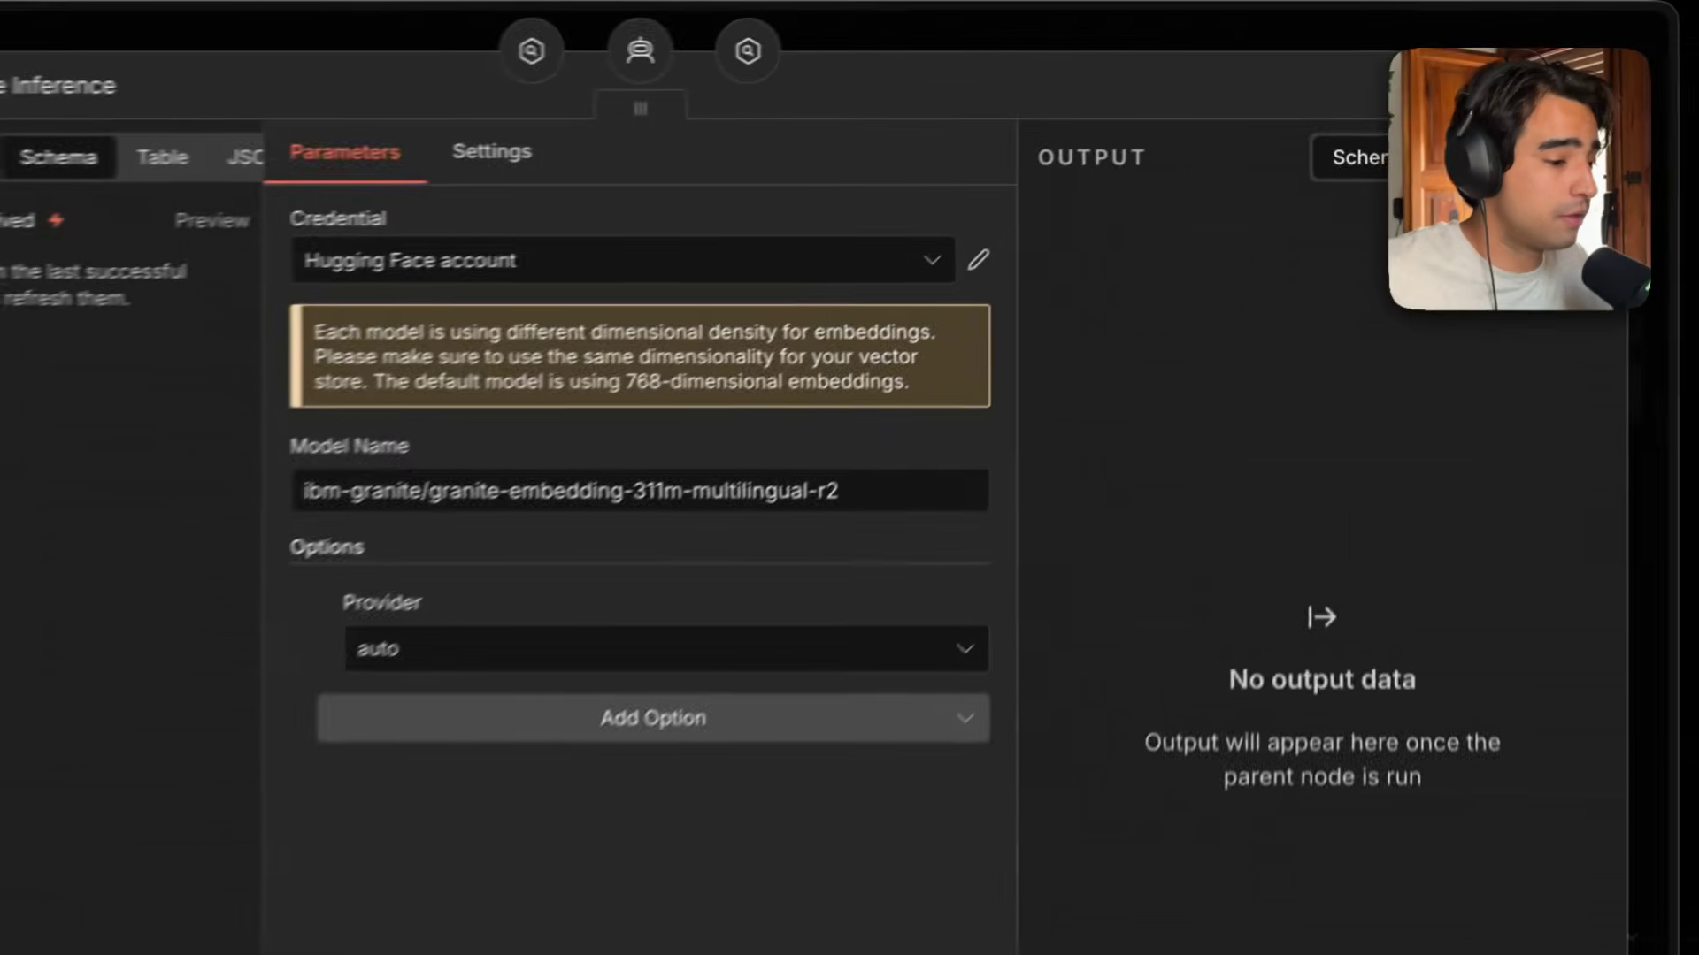
pyautogui.click(1592, 124)
# Open the Default Data Loader node and review its type of data, mode, data format and text splitting options.
pyautogui.scroll(1, 1019, 352)
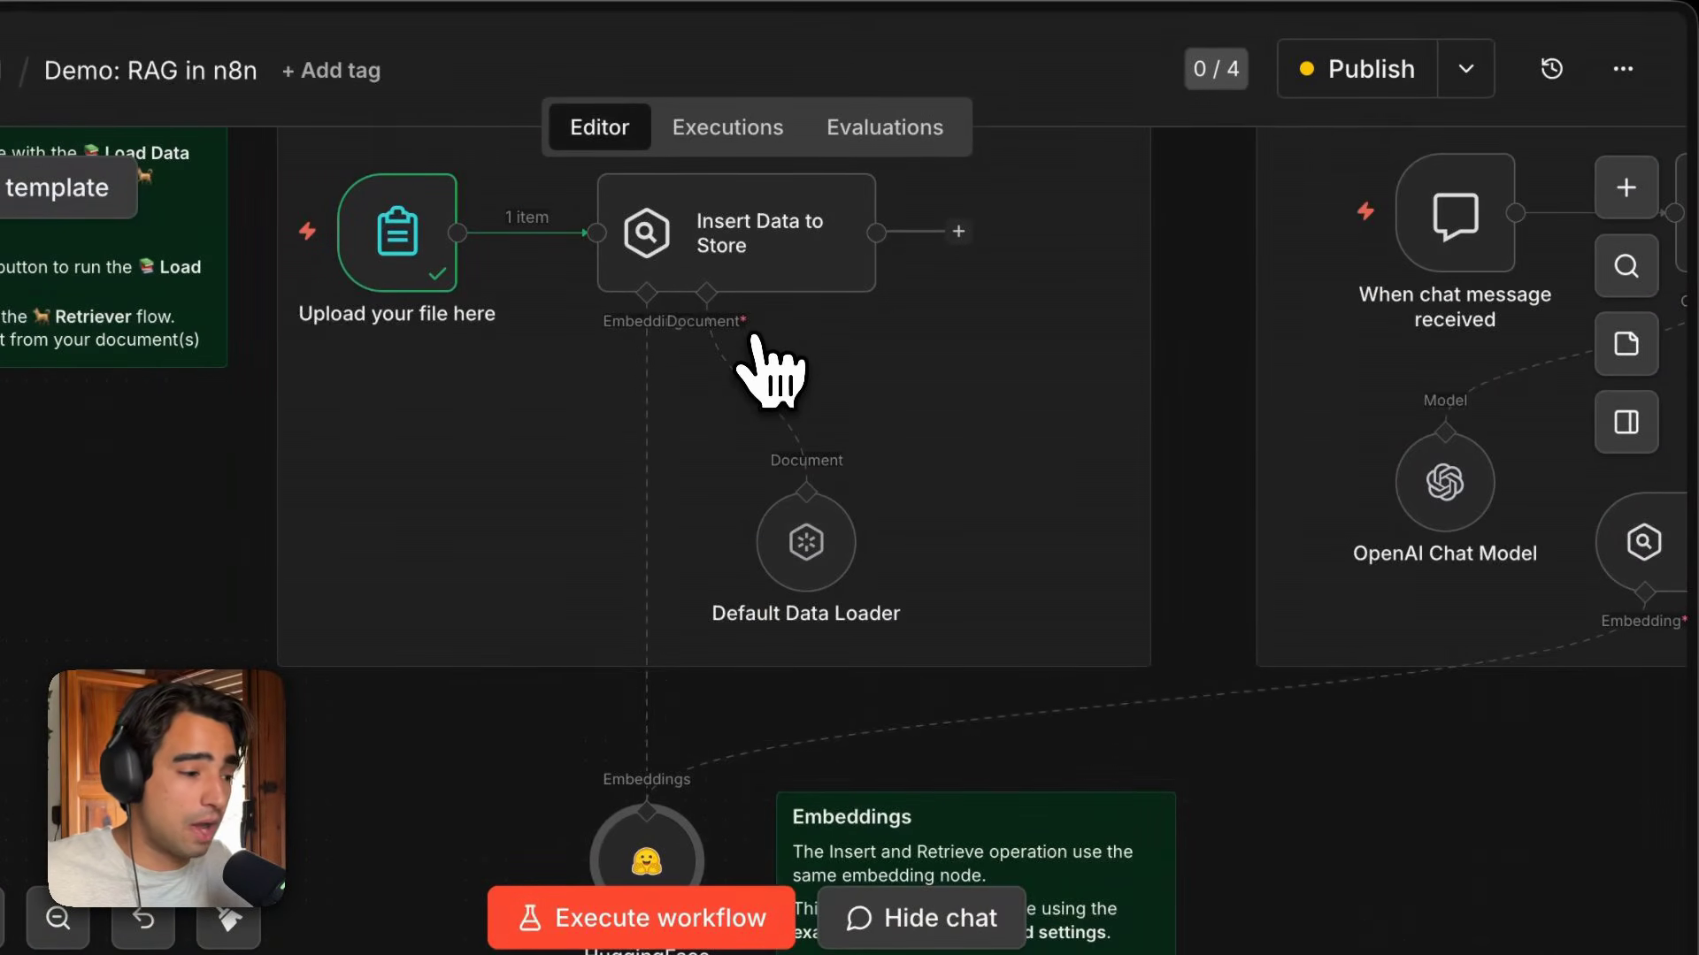
pyautogui.doubleClick(808, 555)
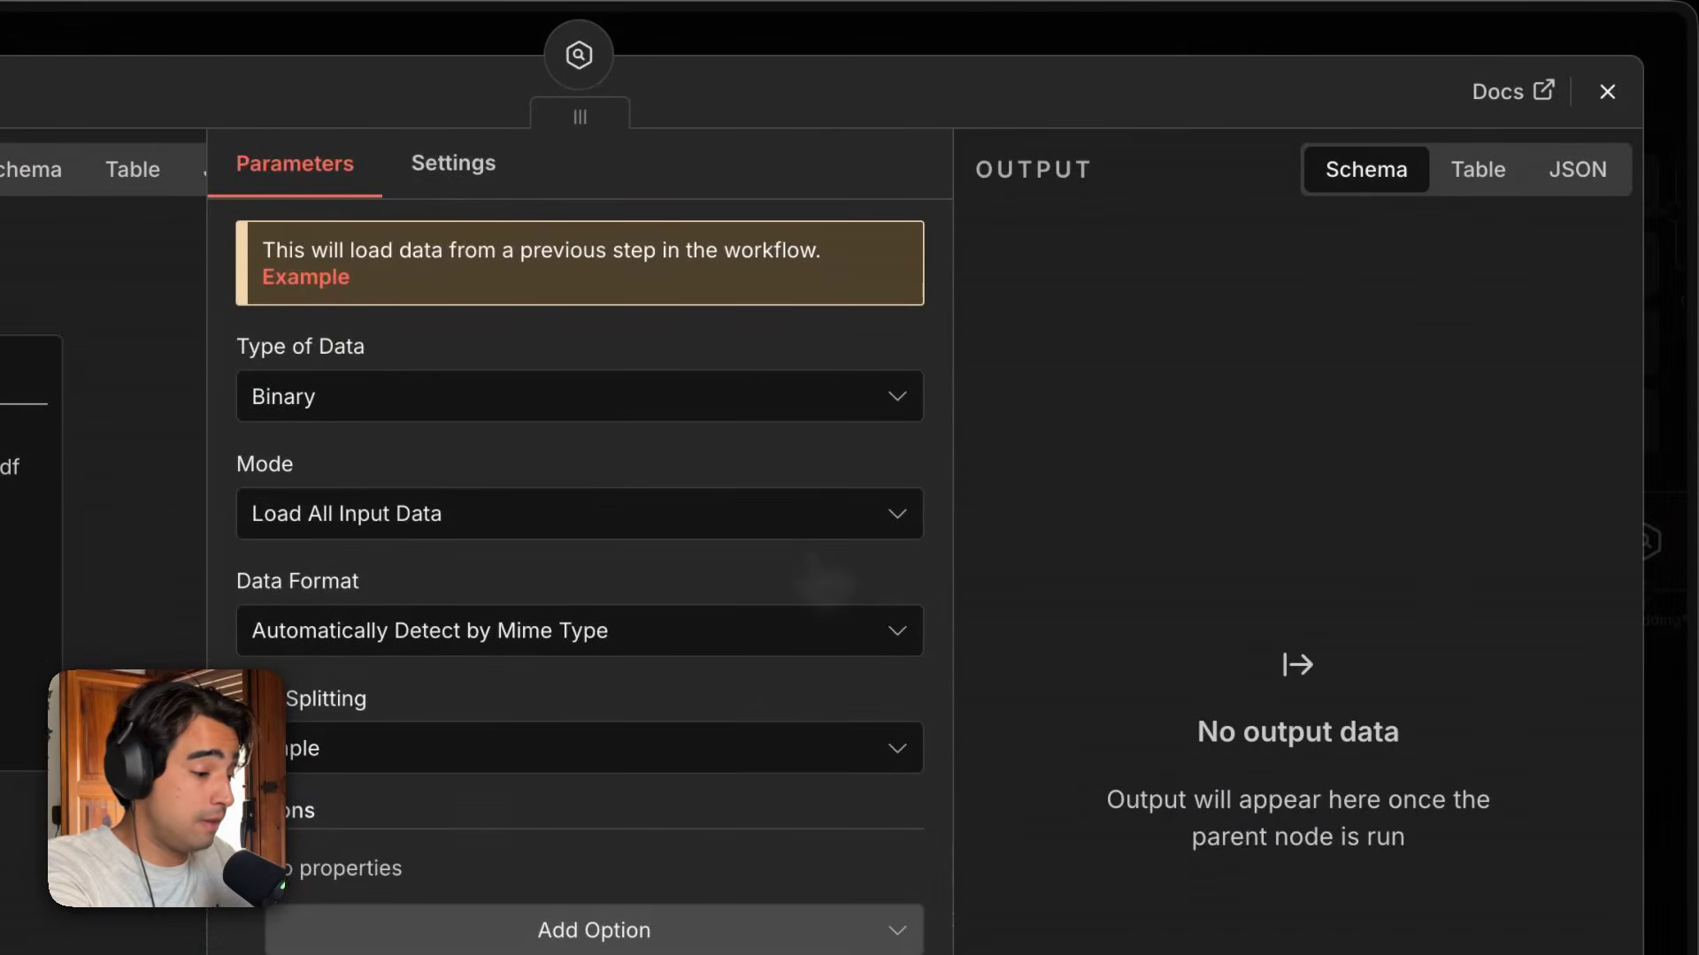
pyautogui.press('F2')
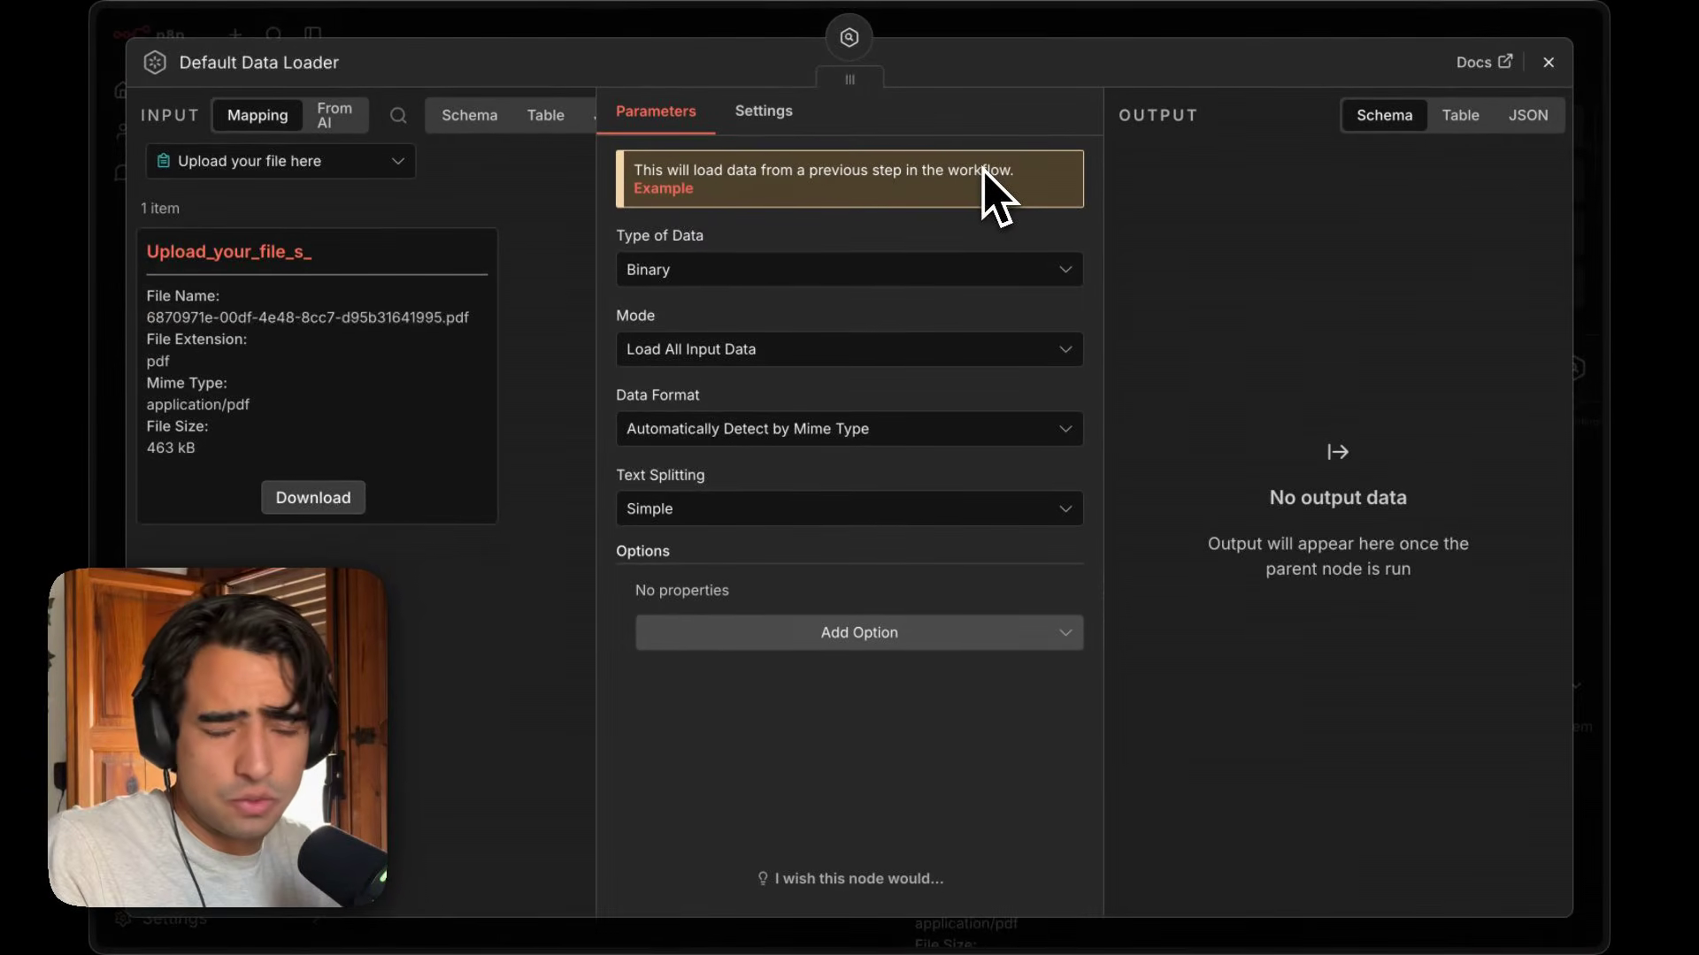
pyautogui.click(819, 269)
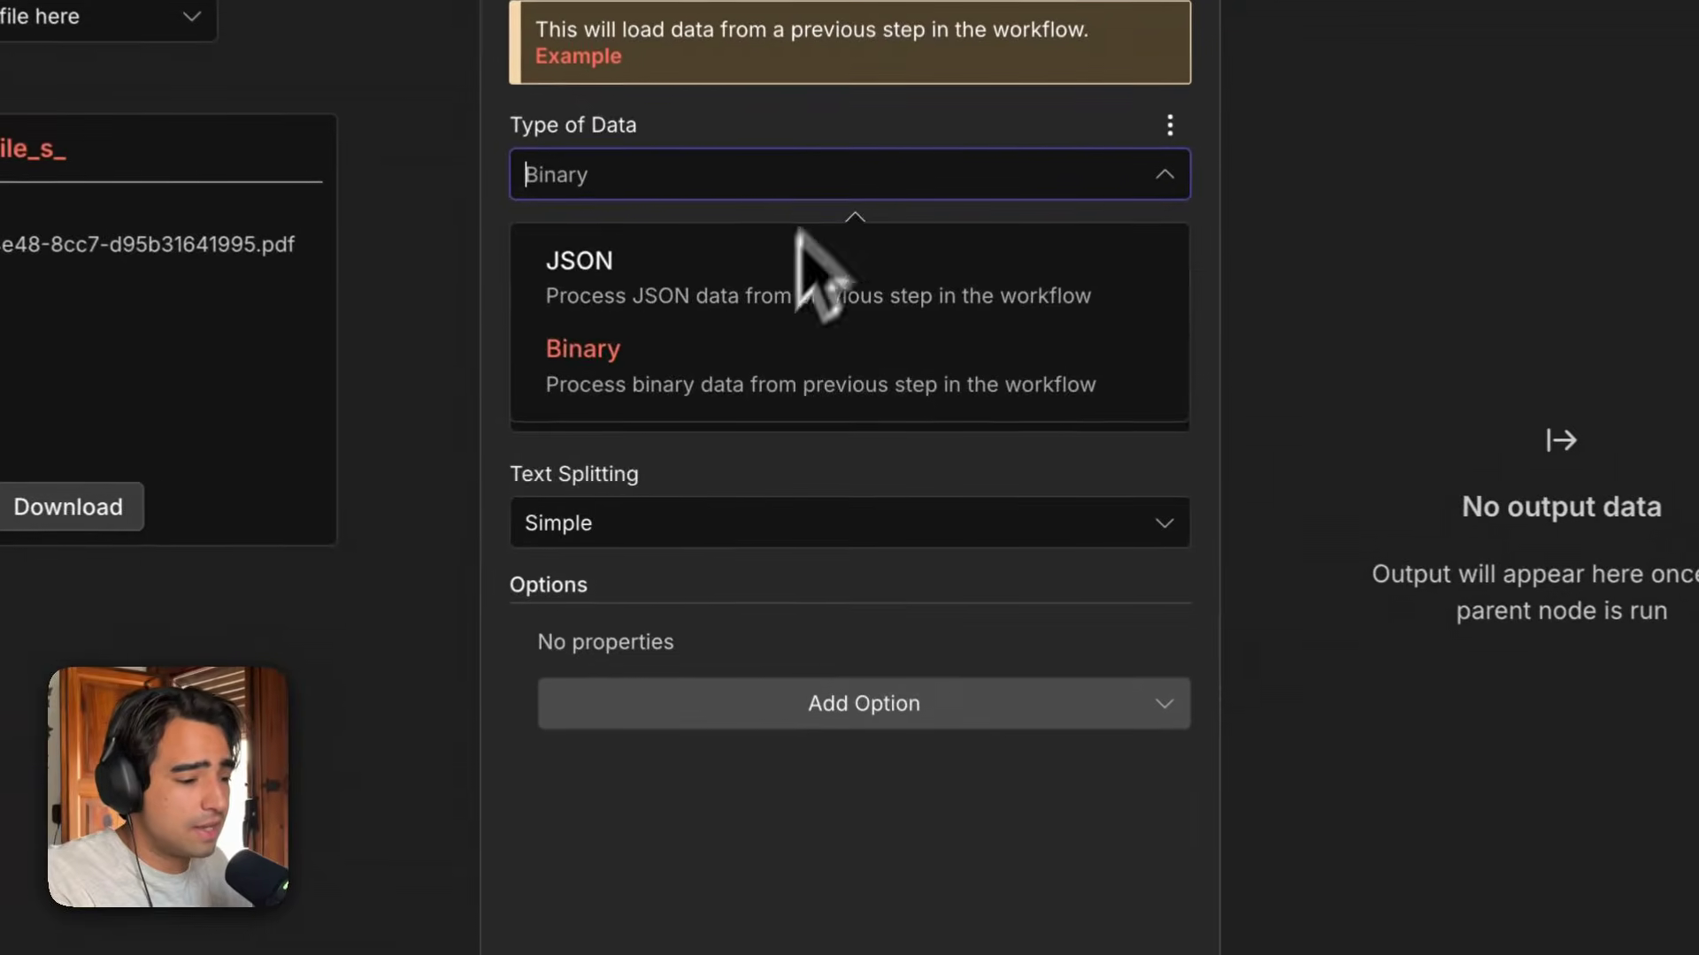
pyautogui.click(745, 372)
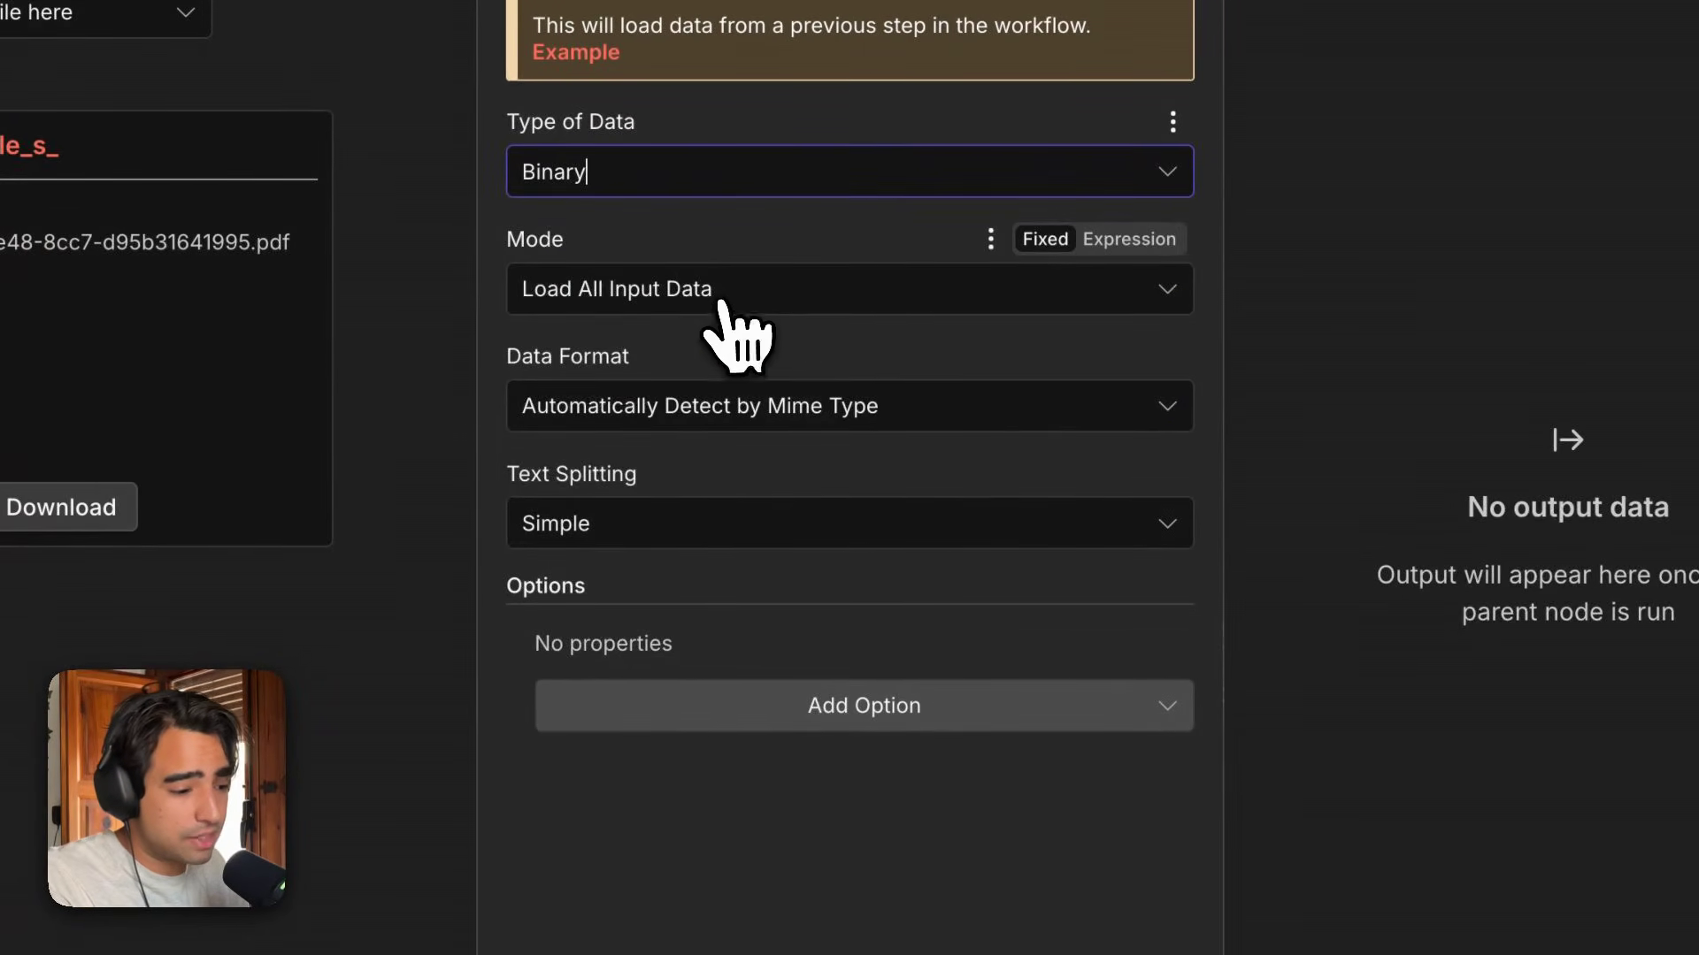
pyautogui.click(714, 305)
pyautogui.click(715, 305)
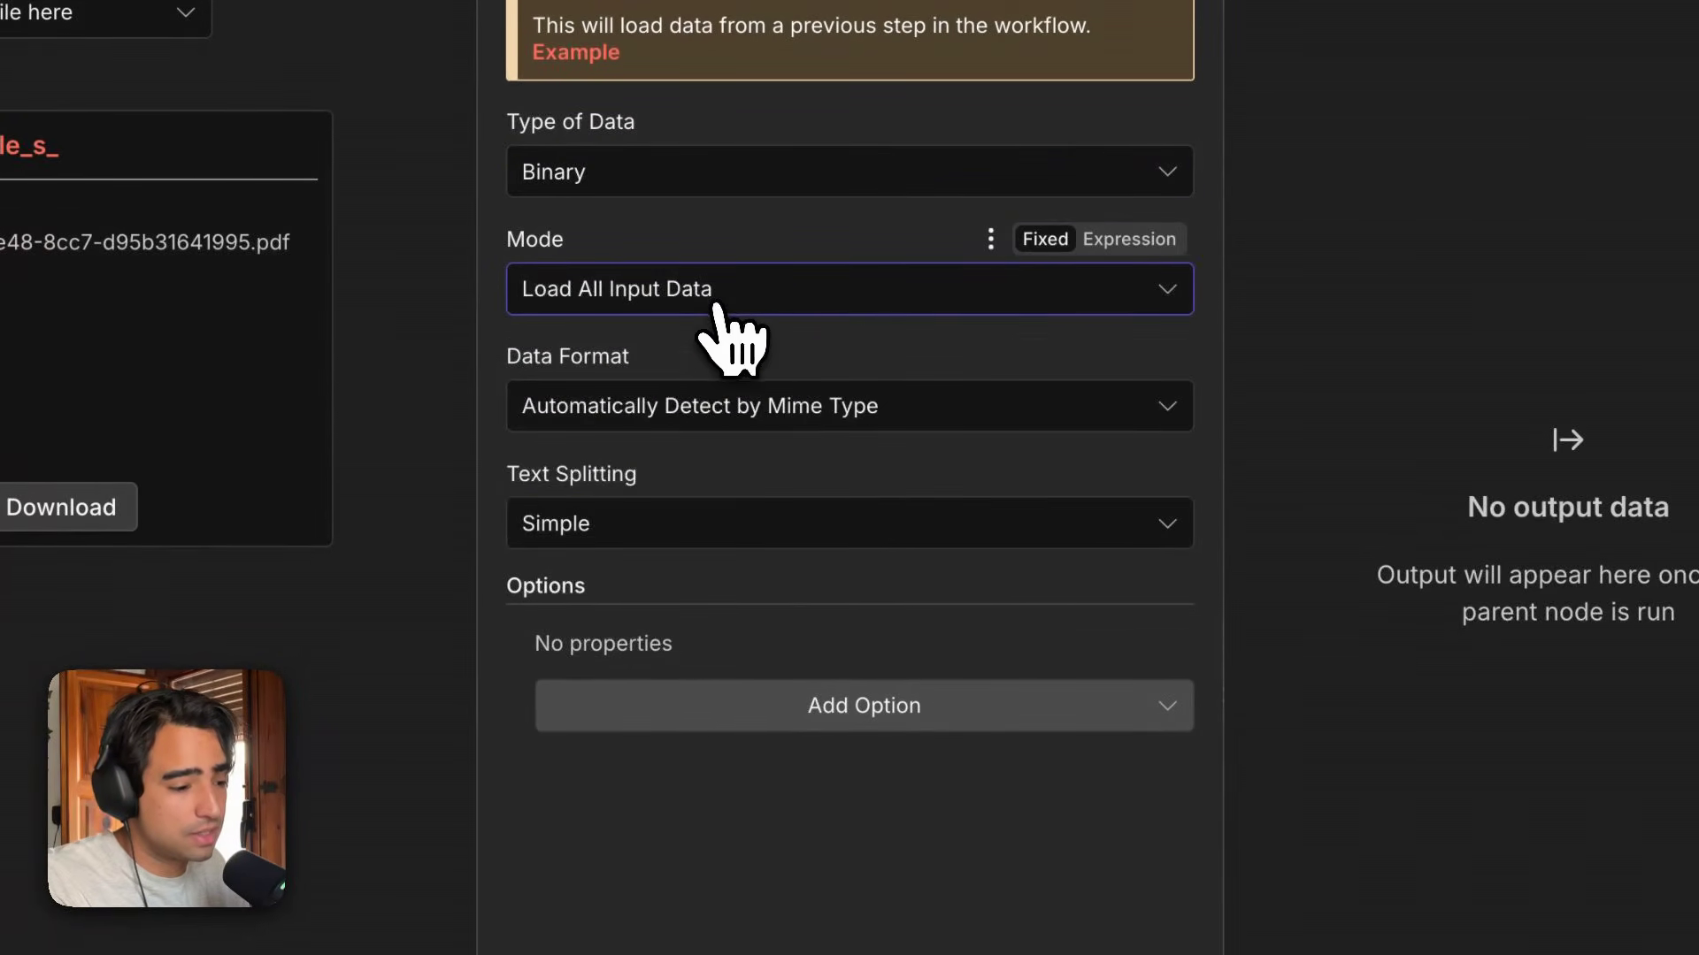
pyautogui.click(672, 422)
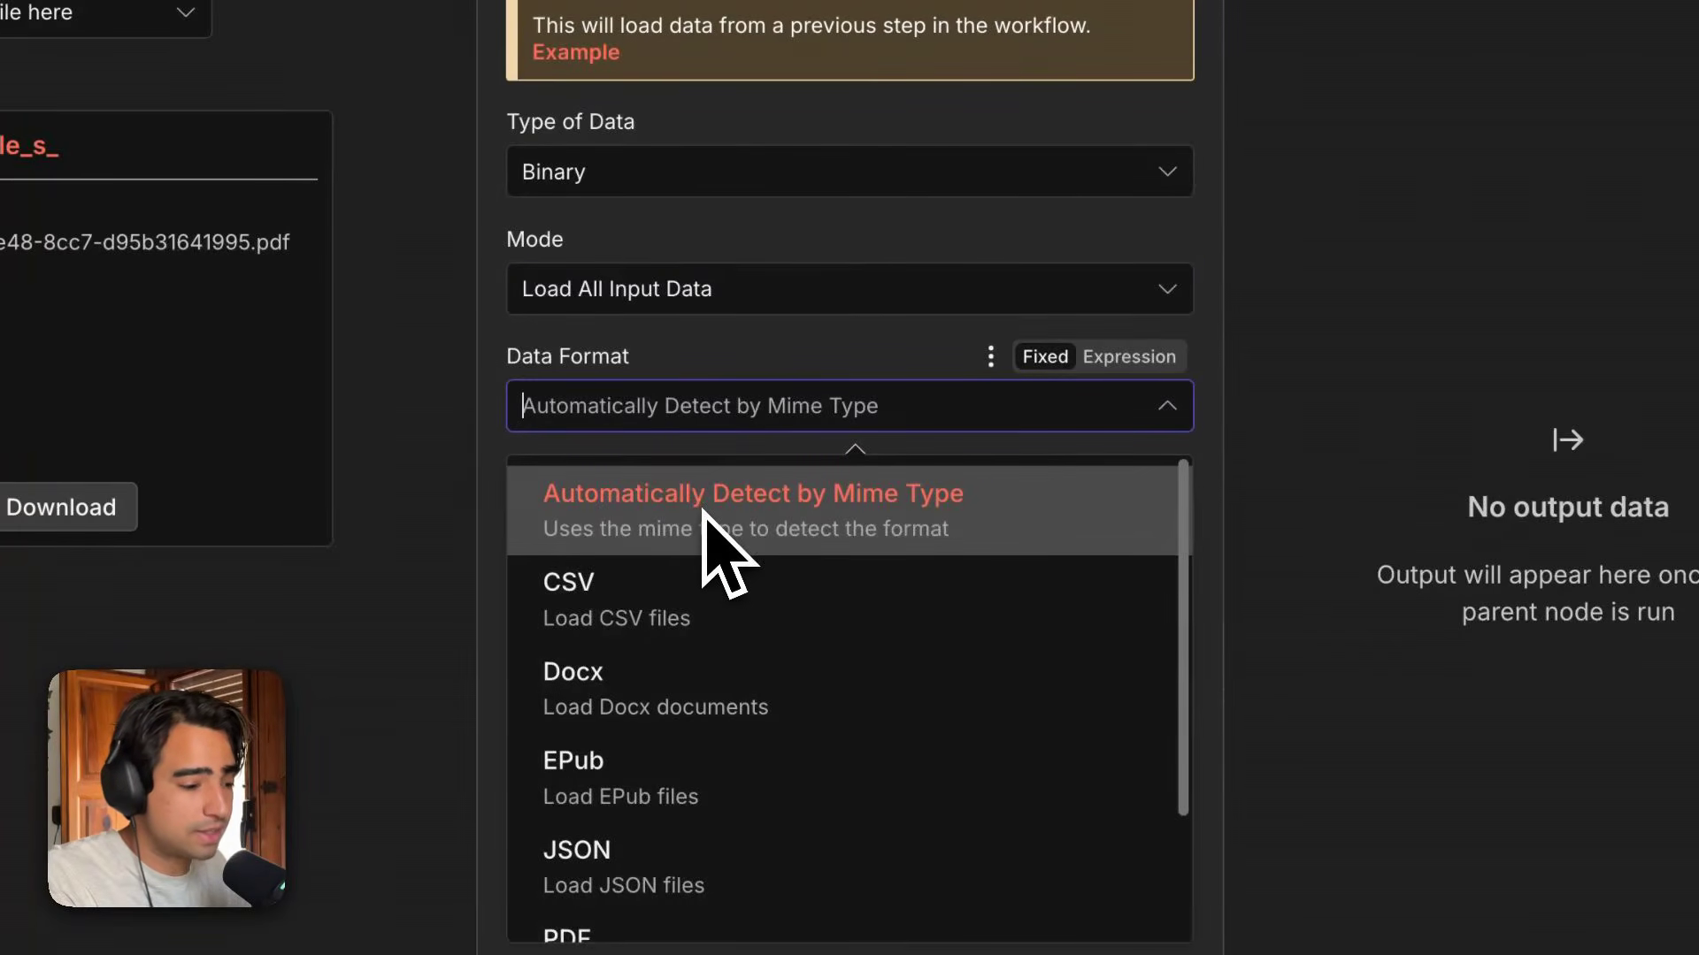
pyautogui.click(782, 468)
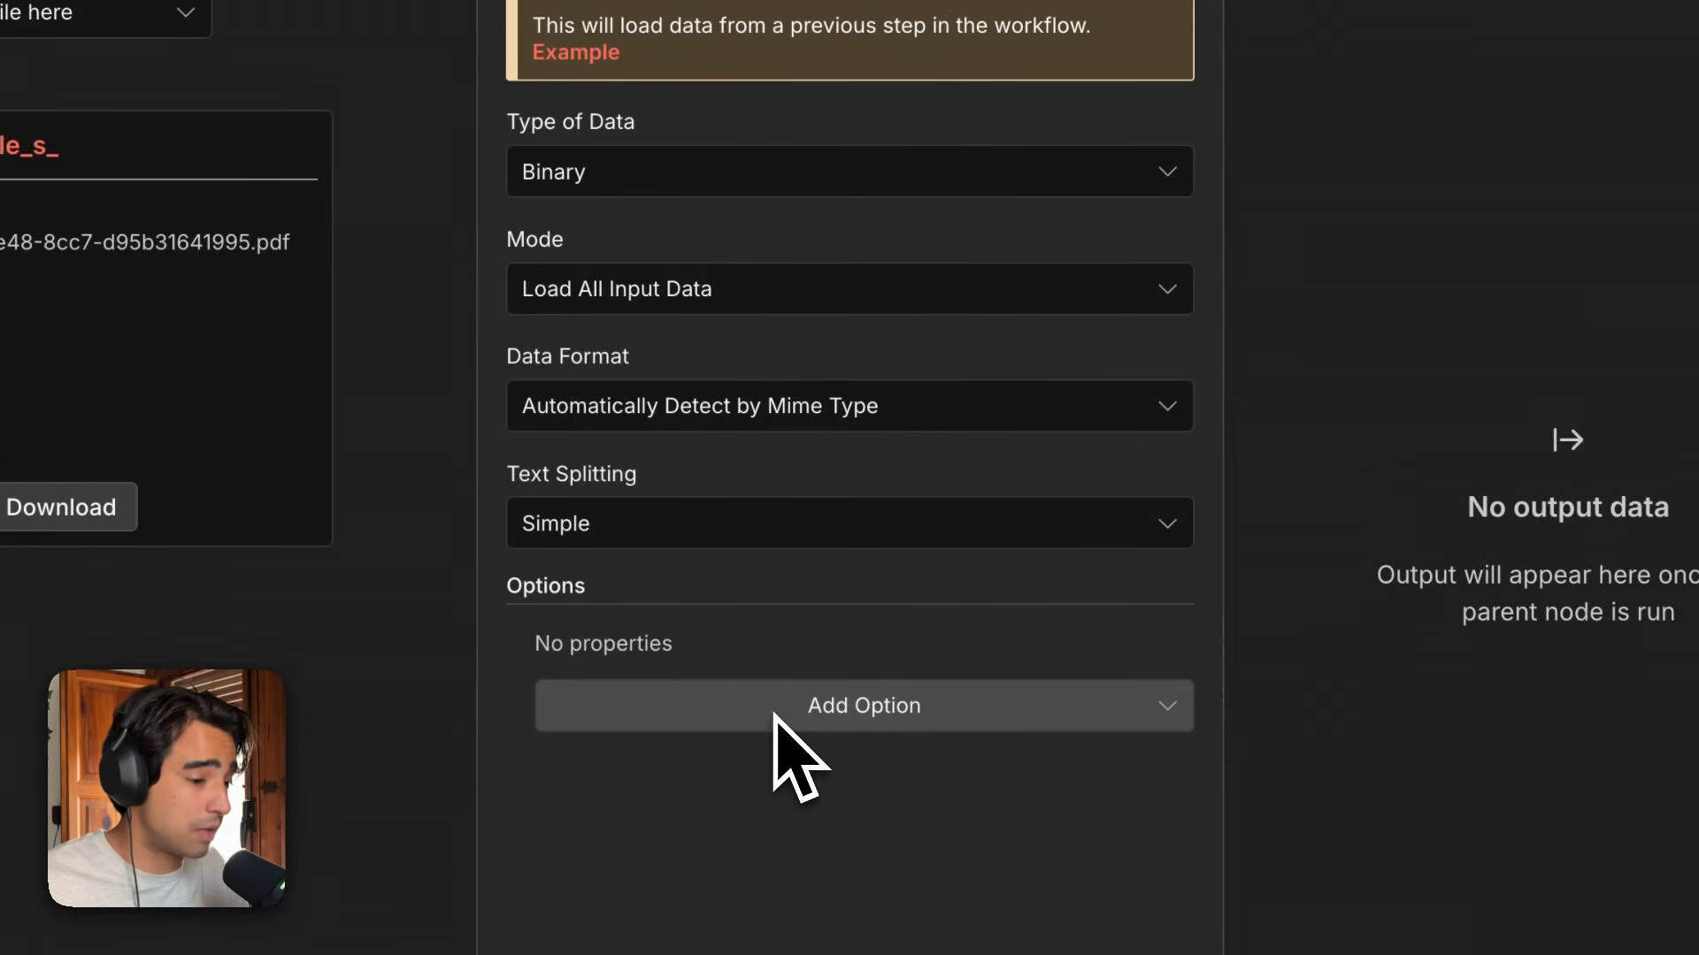
pyautogui.click(684, 551)
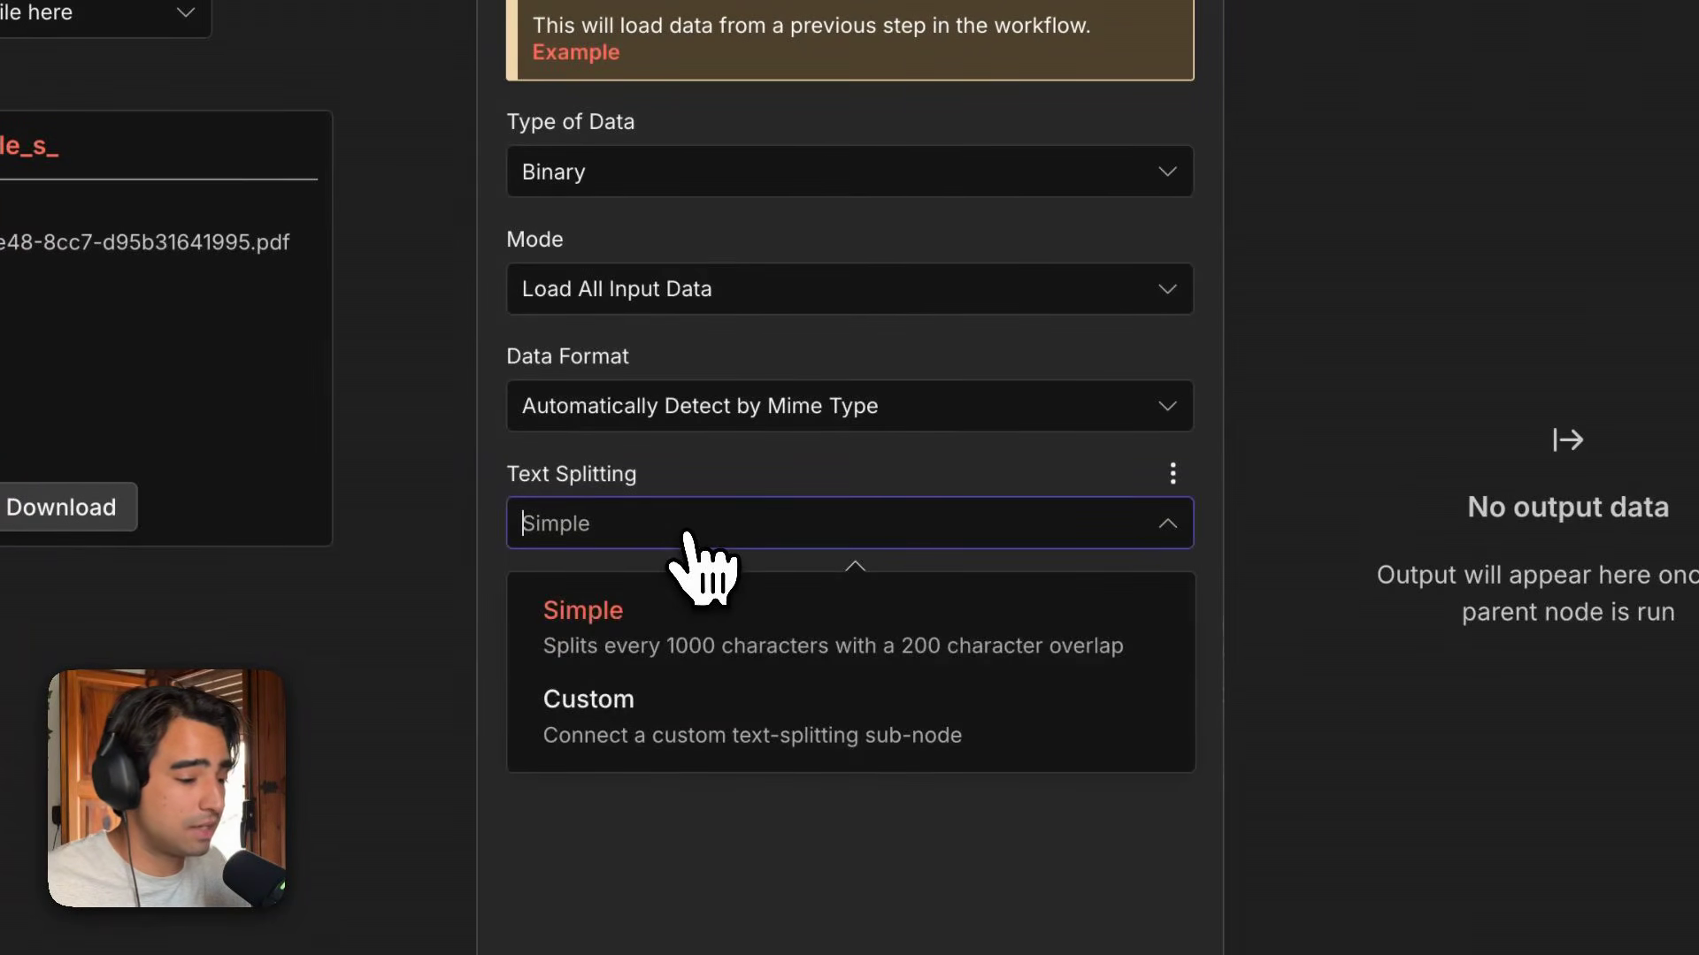
pyautogui.click(705, 537)
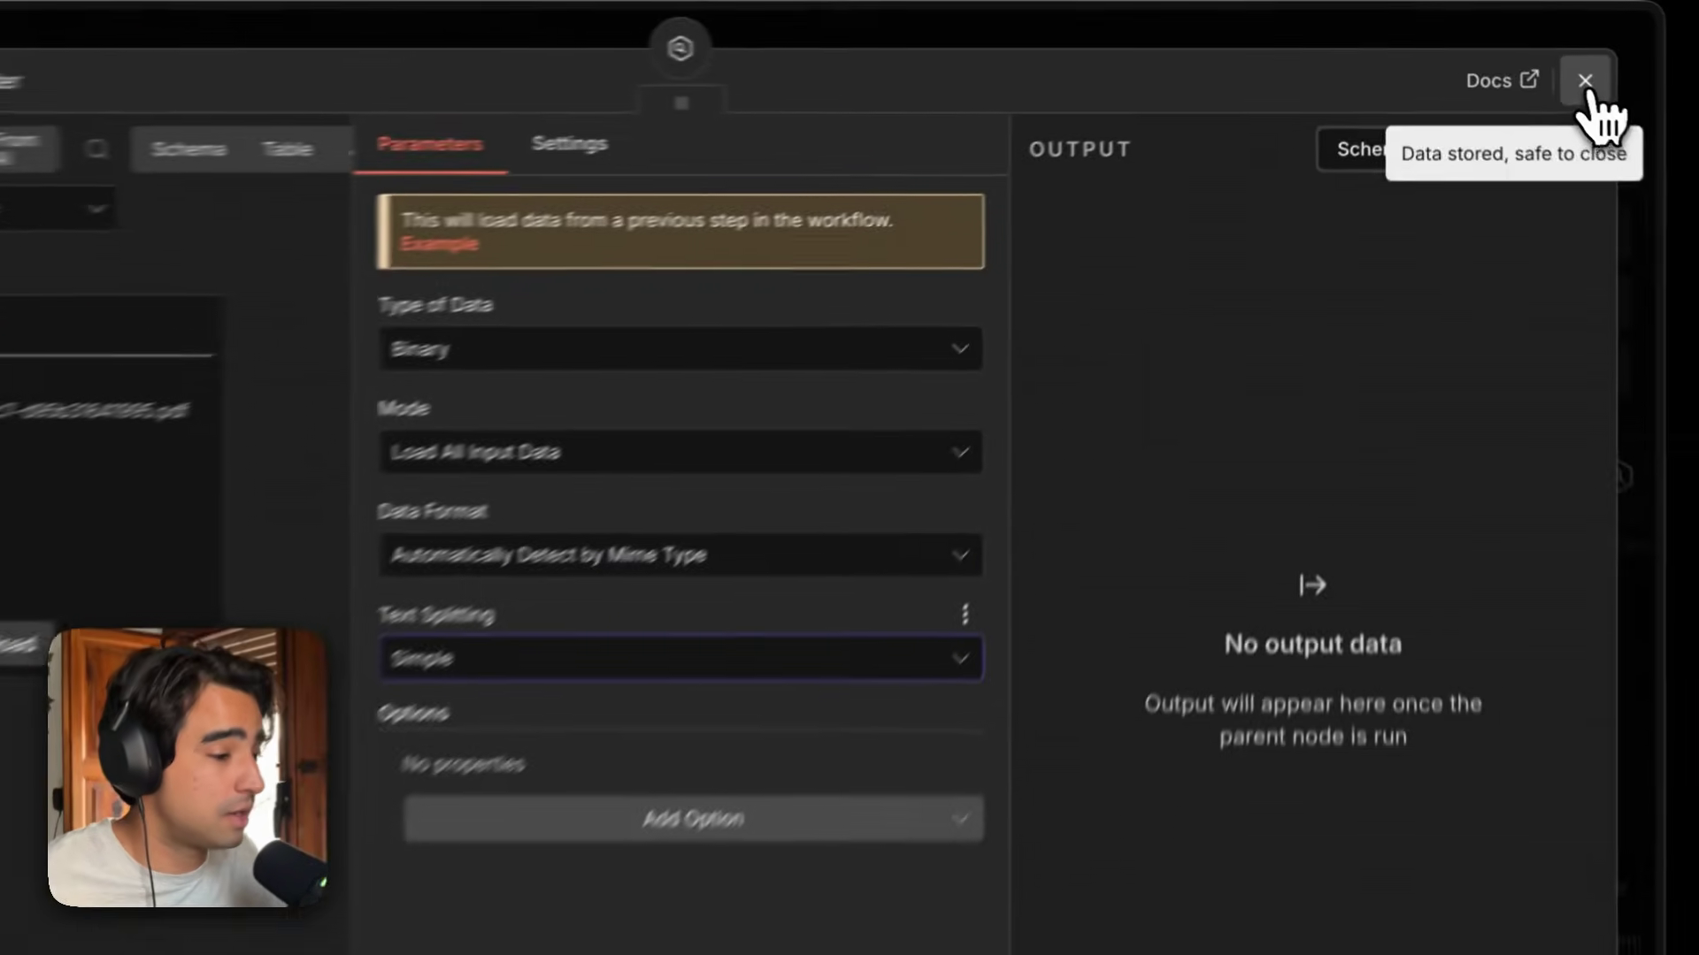
pyautogui.click(1548, 62)
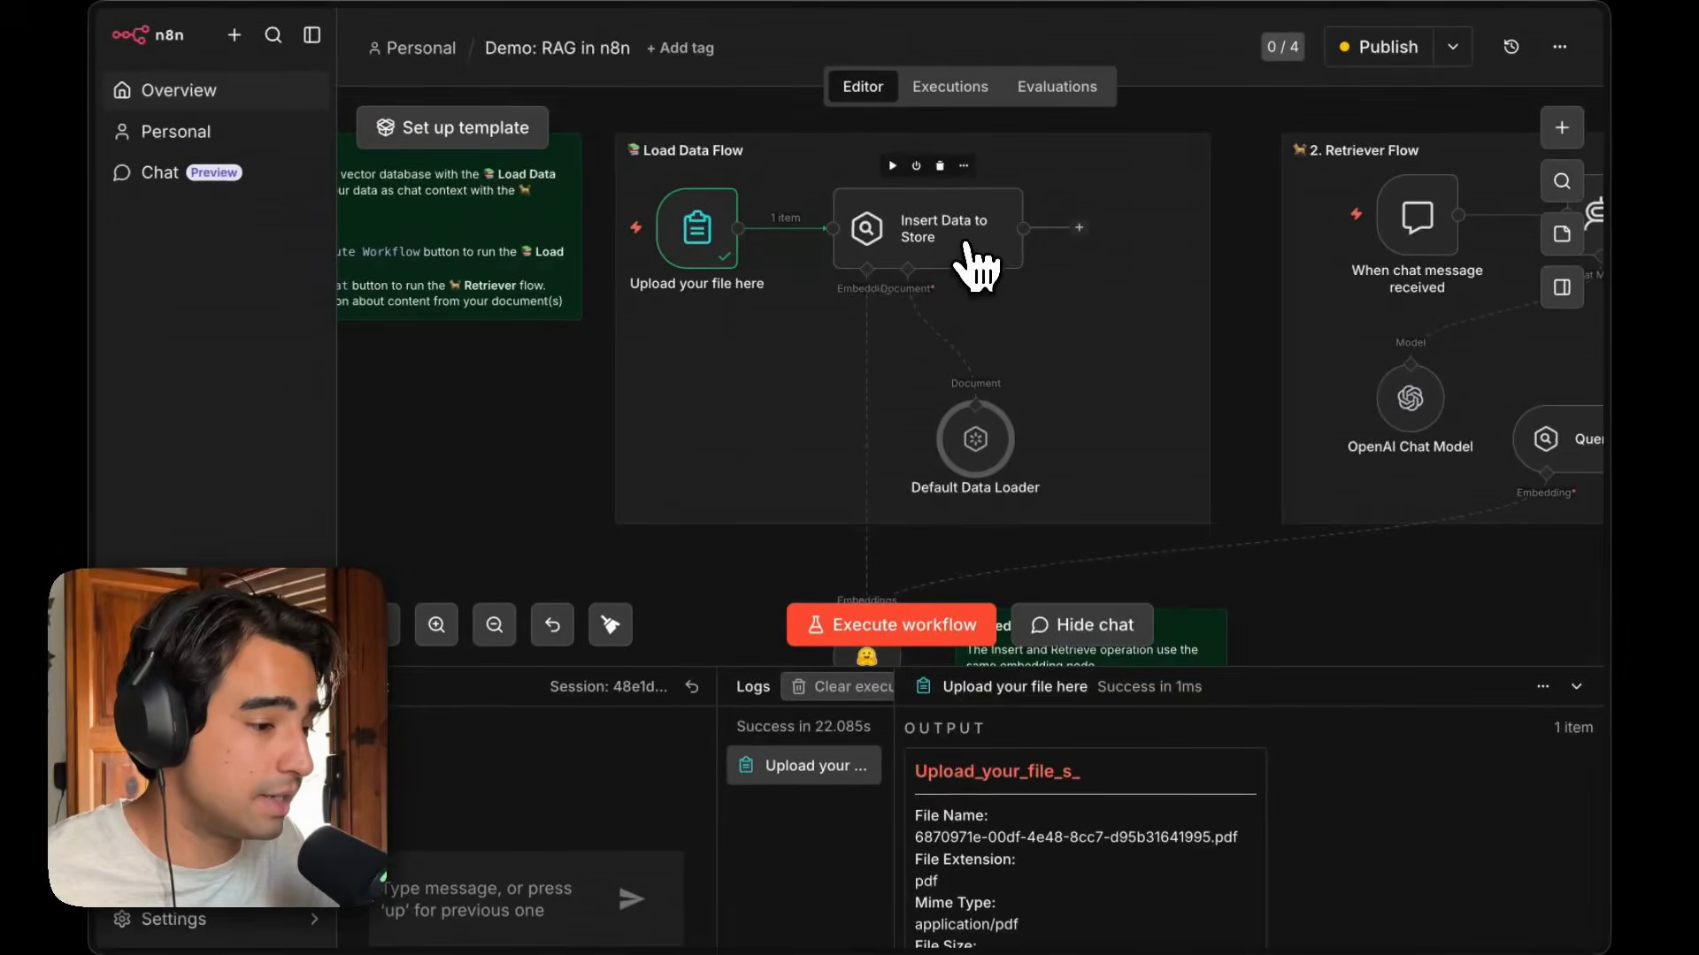
# Open the Insert Data to Store node, execute the step, and inspect the output documents' metadata and page content.
pyautogui.scroll(3, 960, 248)
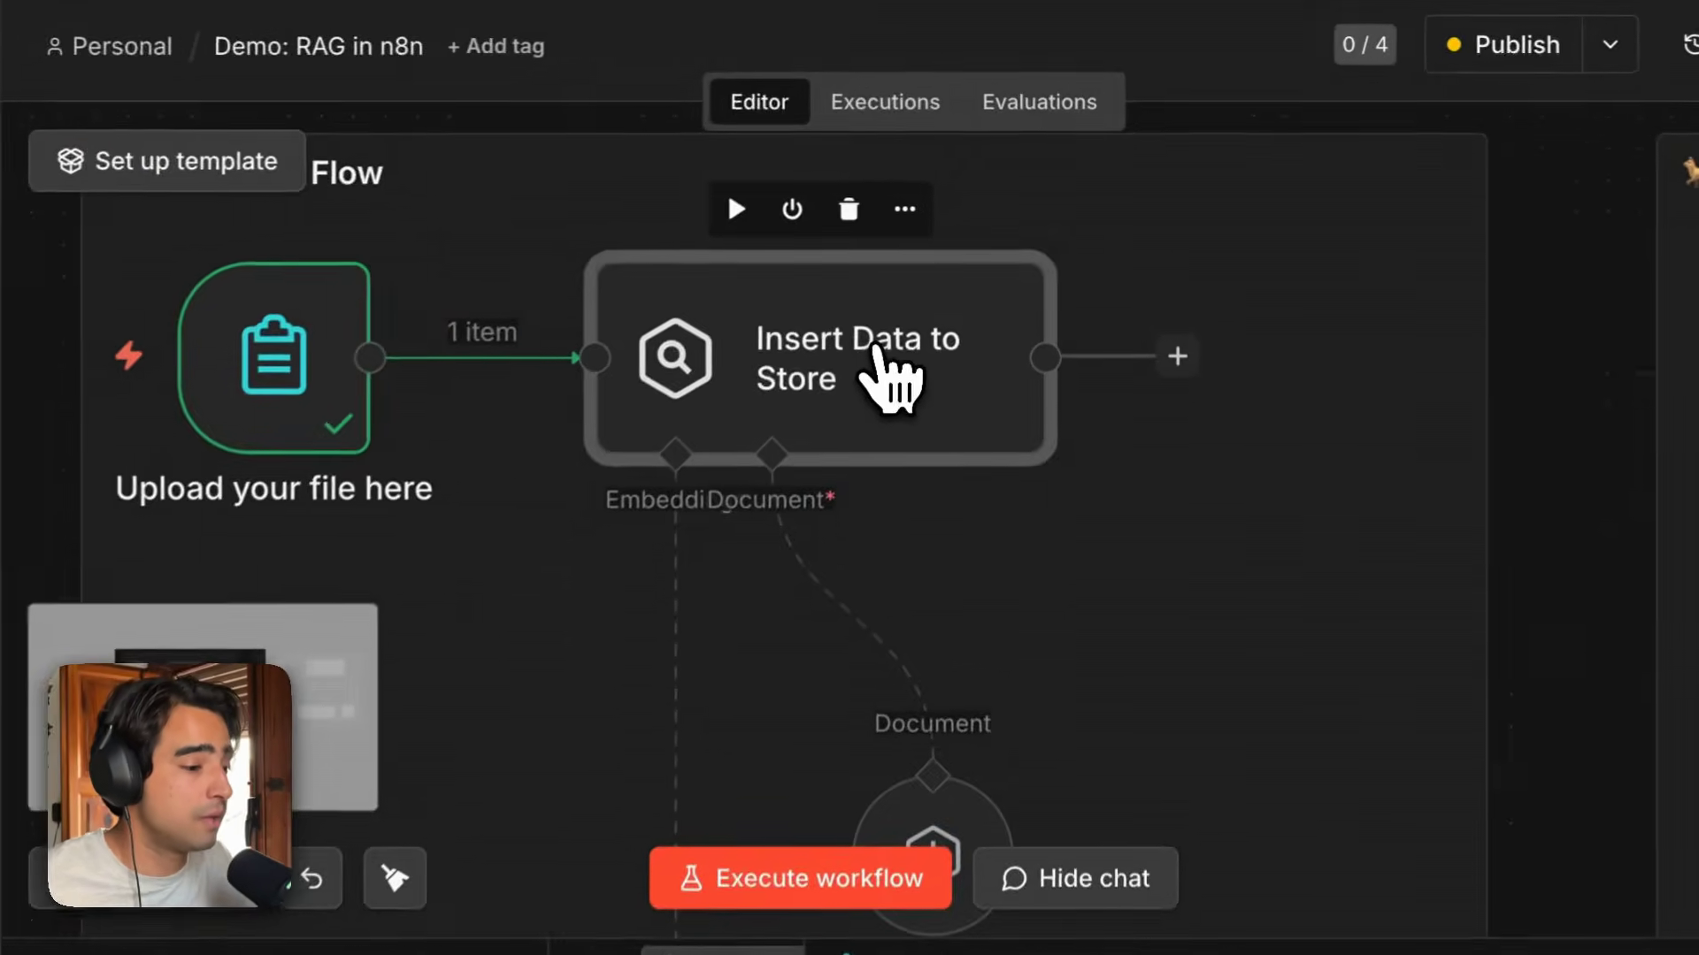
pyautogui.doubleClick(878, 358)
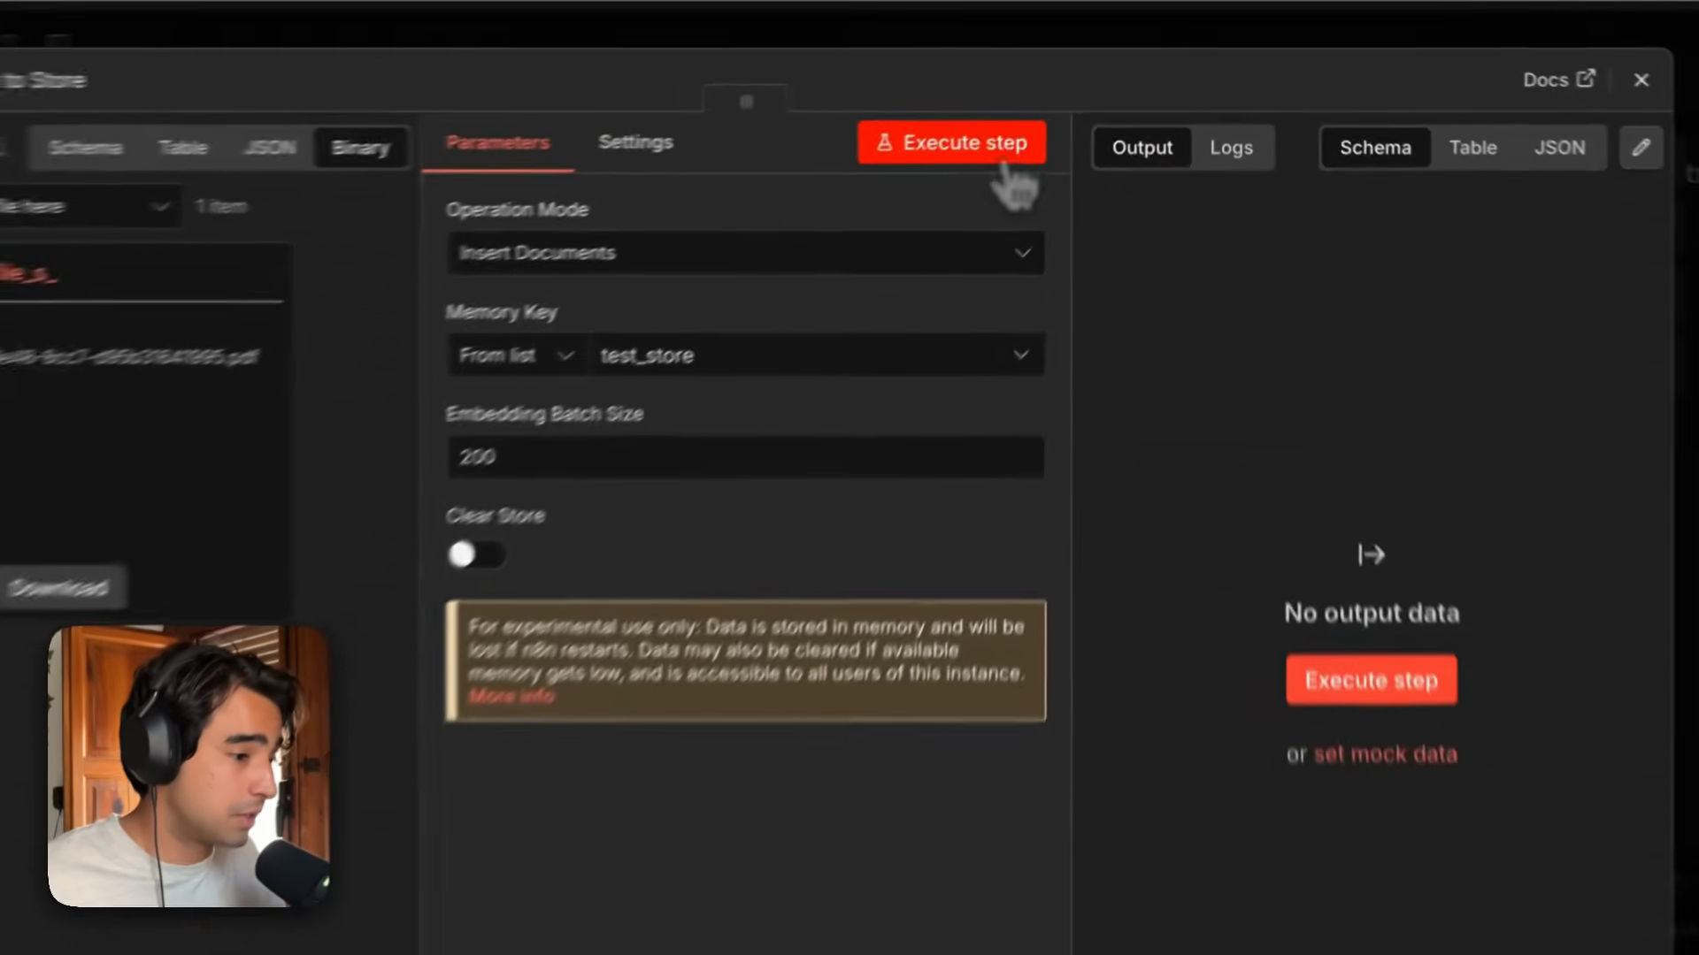
pyautogui.click(1008, 157)
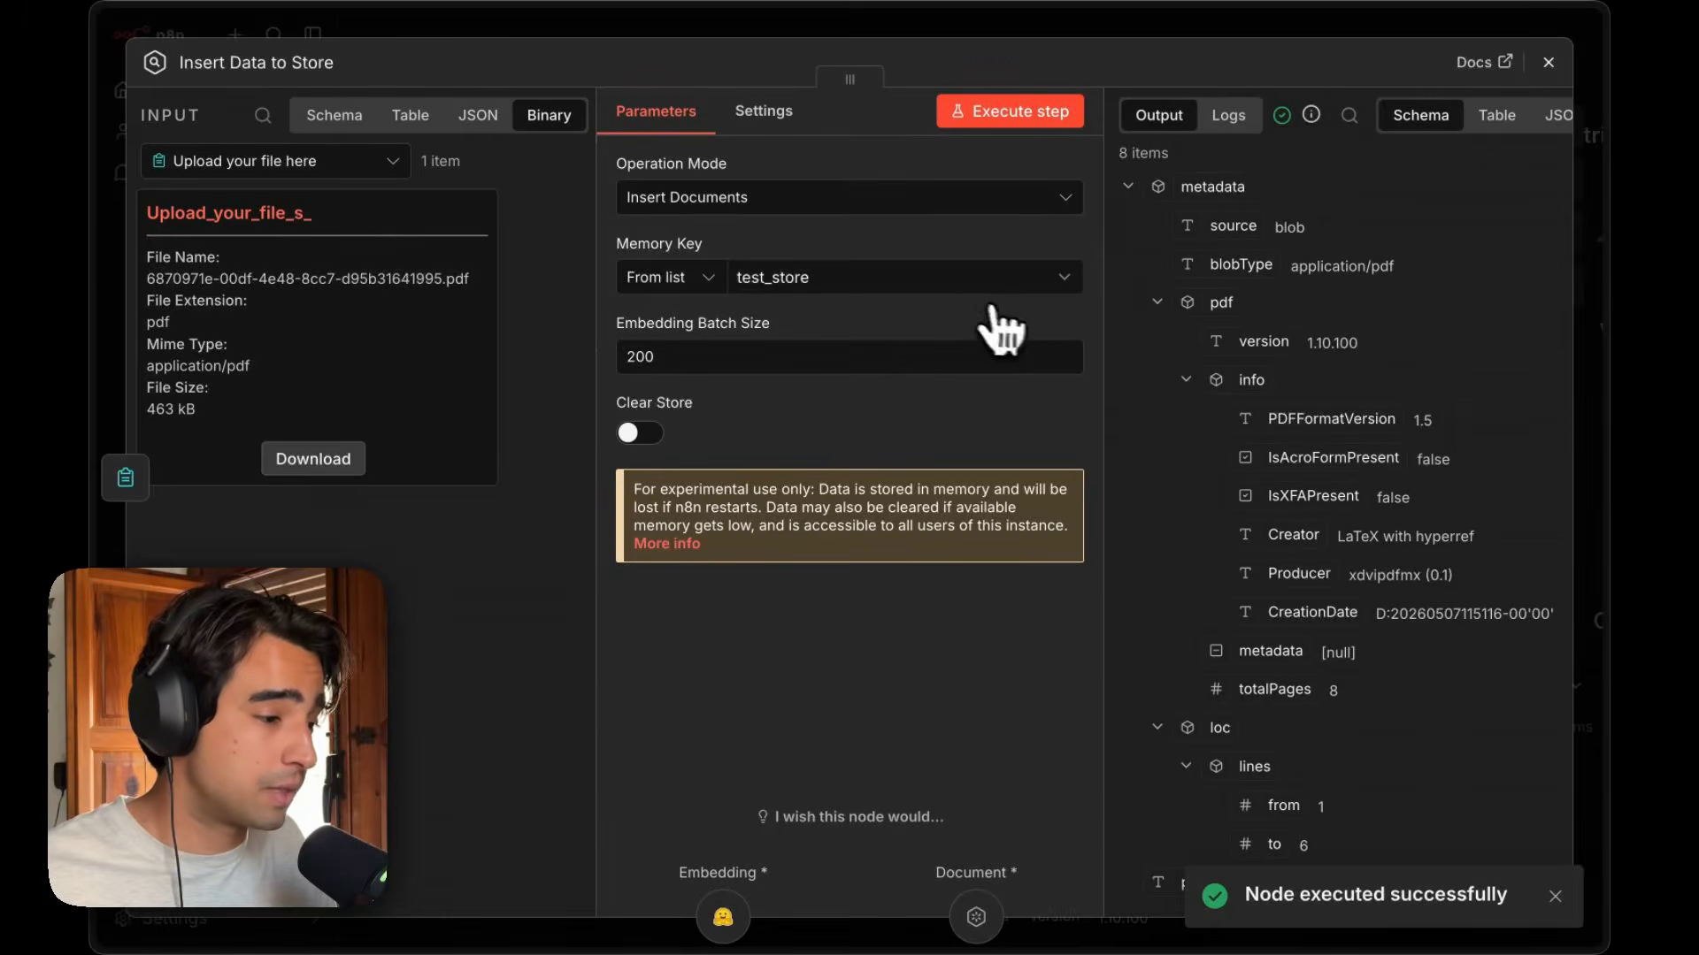
pyautogui.scroll(-3, 1159, 380)
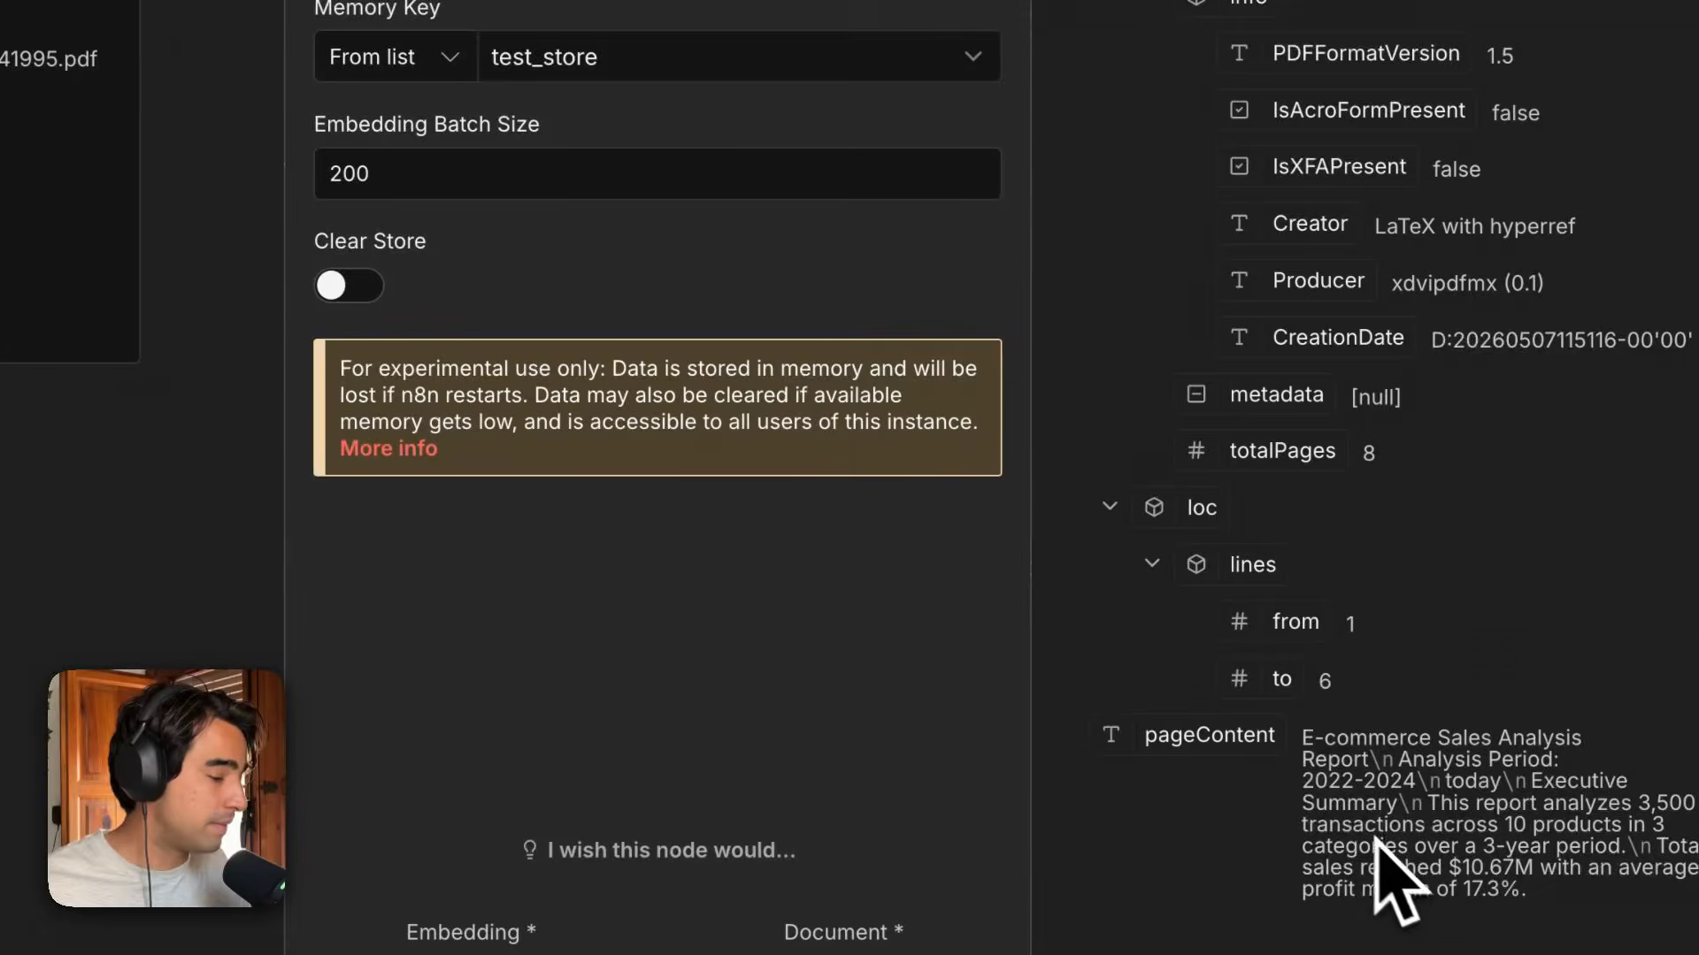
pyautogui.scroll(3, 1415, 872)
pyautogui.scroll(-2, 1422, 883)
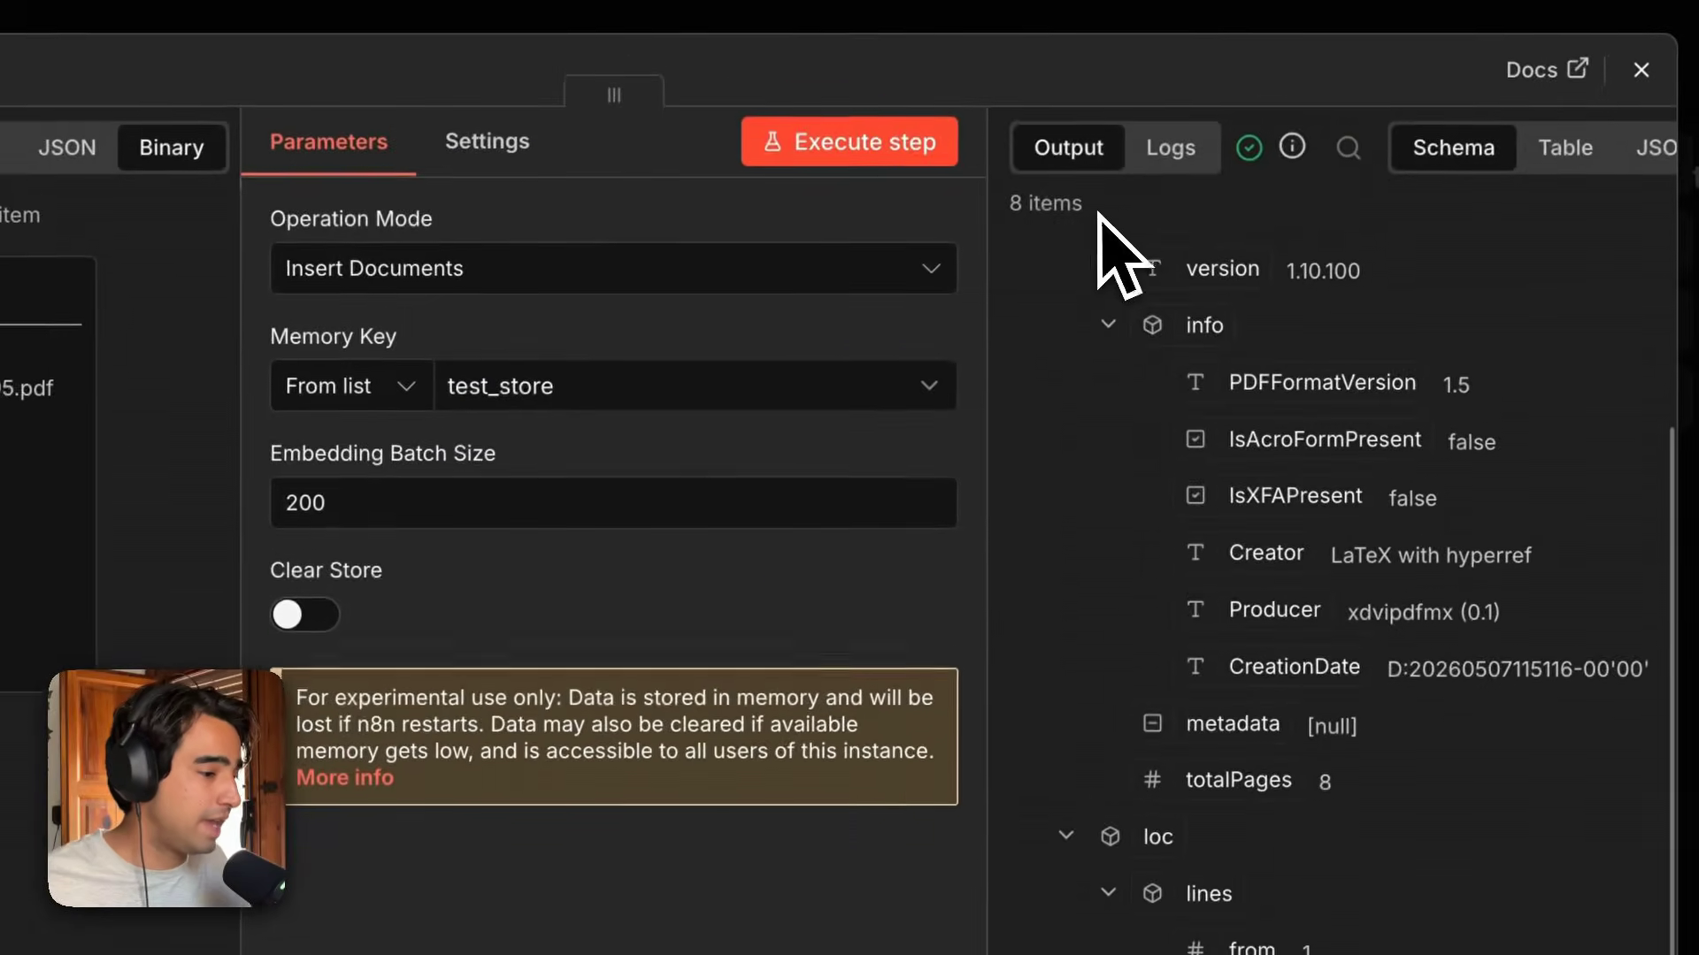
pyautogui.moveTo(1097, 217); pyautogui.dragTo(1005, 227)
pyautogui.click(1090, 227)
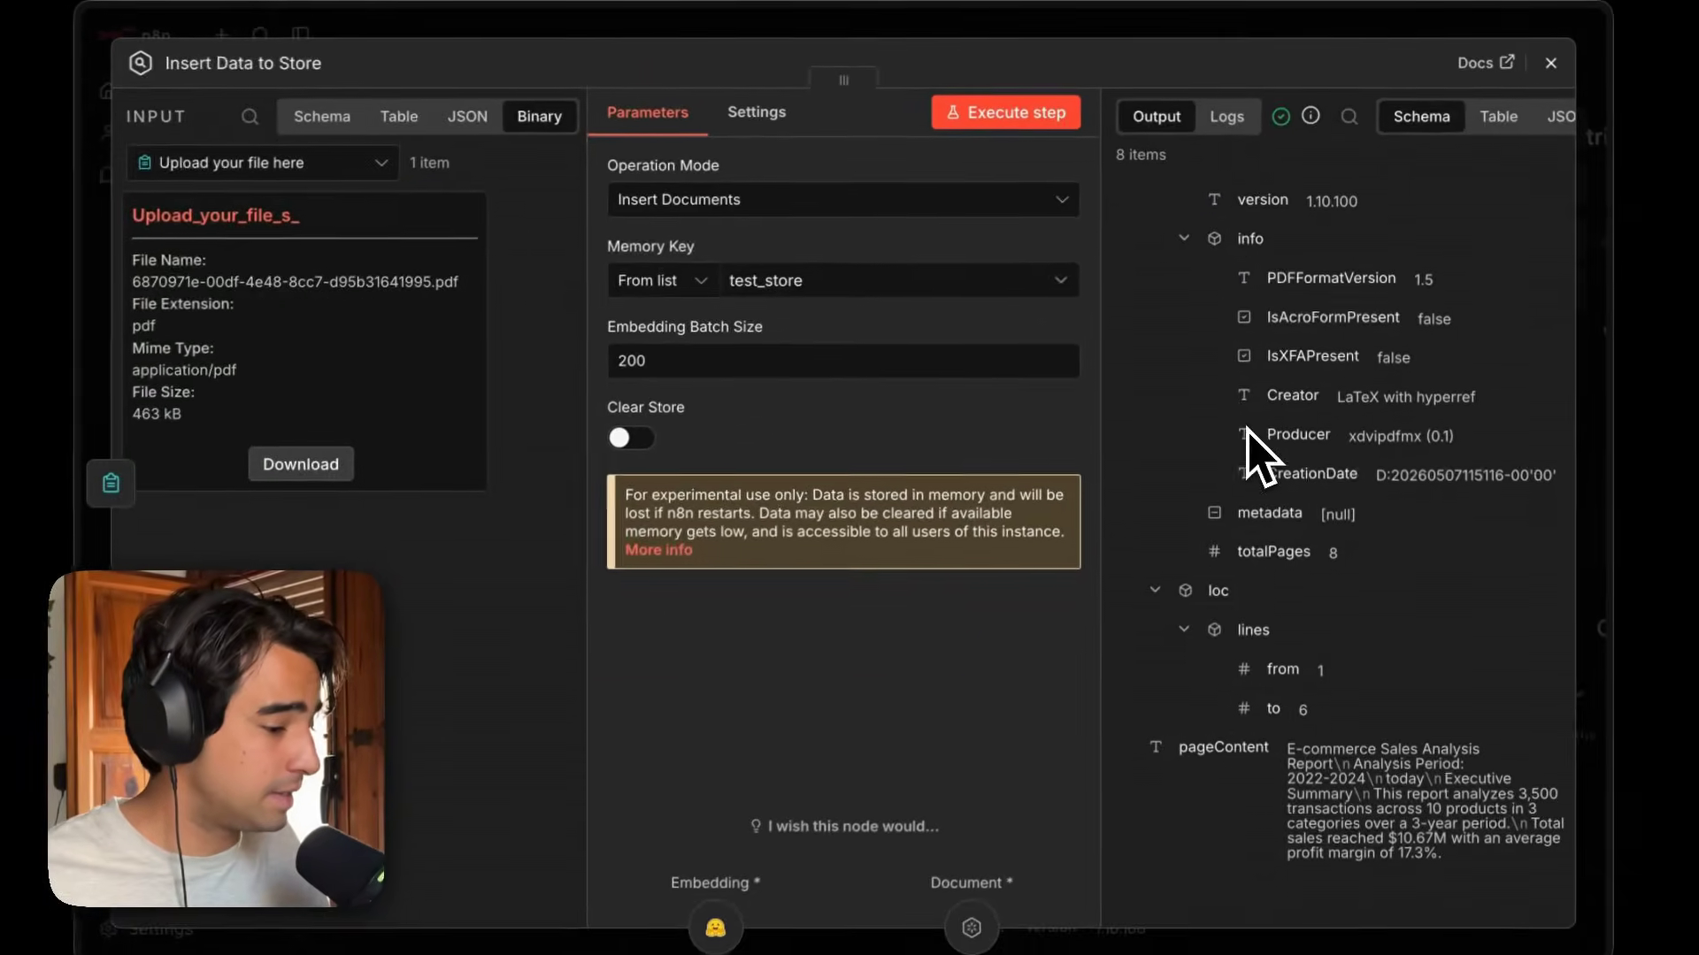
# Close the Insert Data to Store node panel and return to the Load Data Flow on the canvas.
pyautogui.scroll(3, 1213, 637)
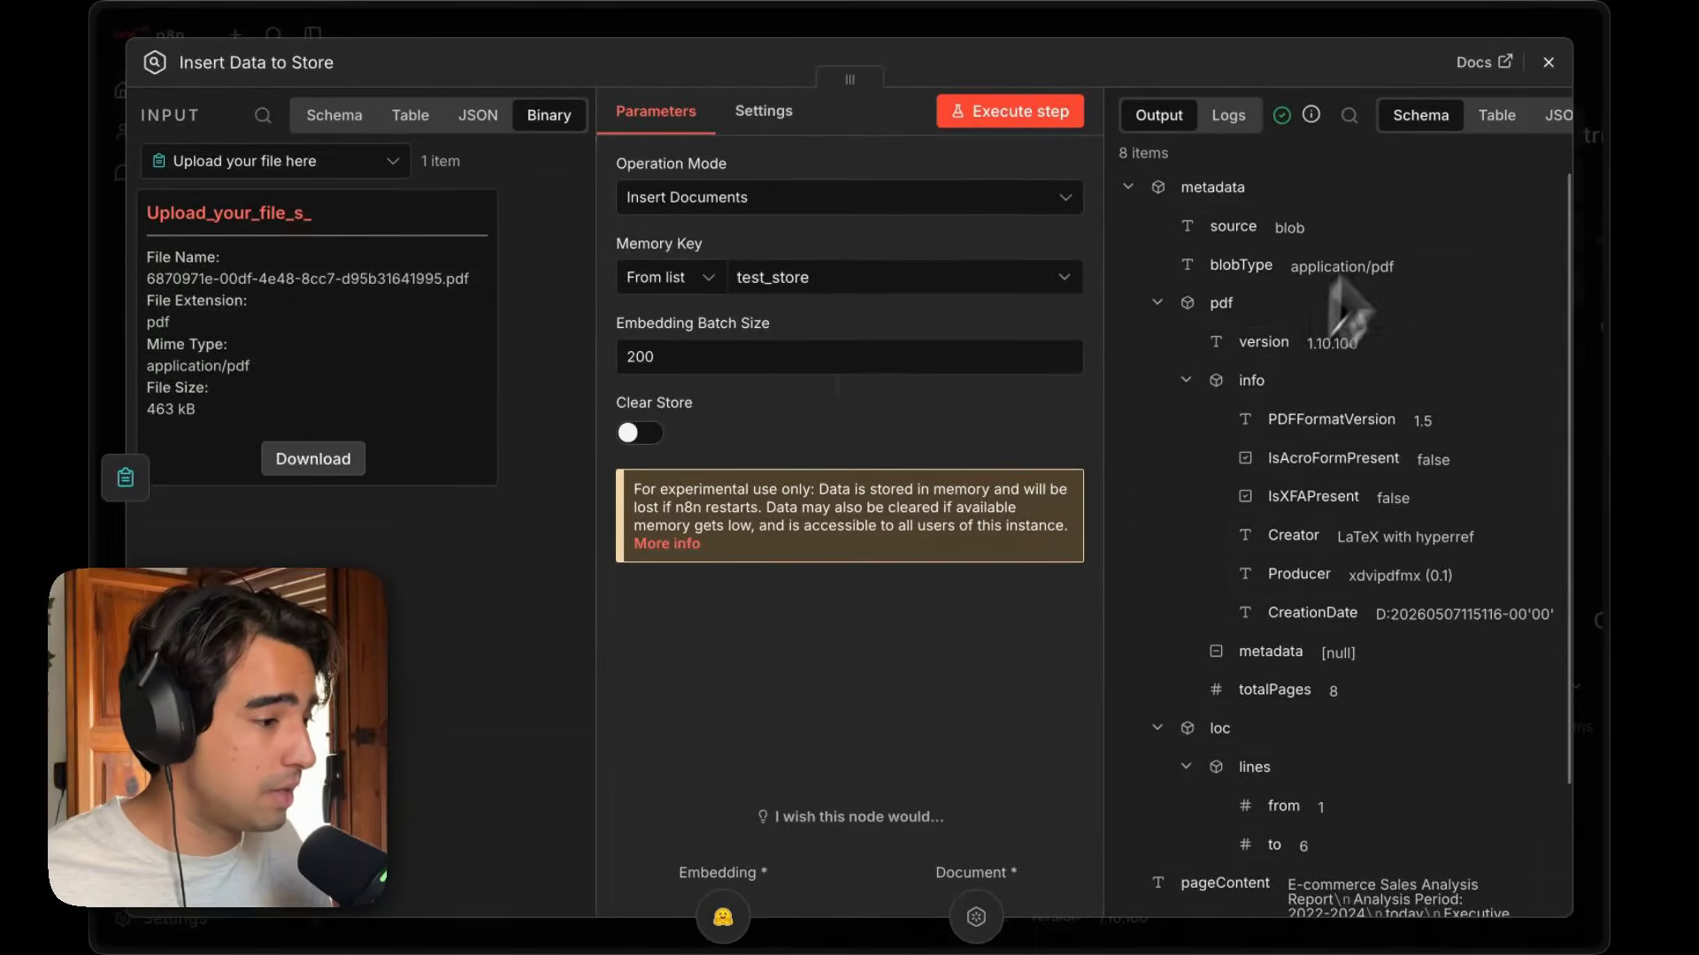
pyautogui.click(1548, 62)
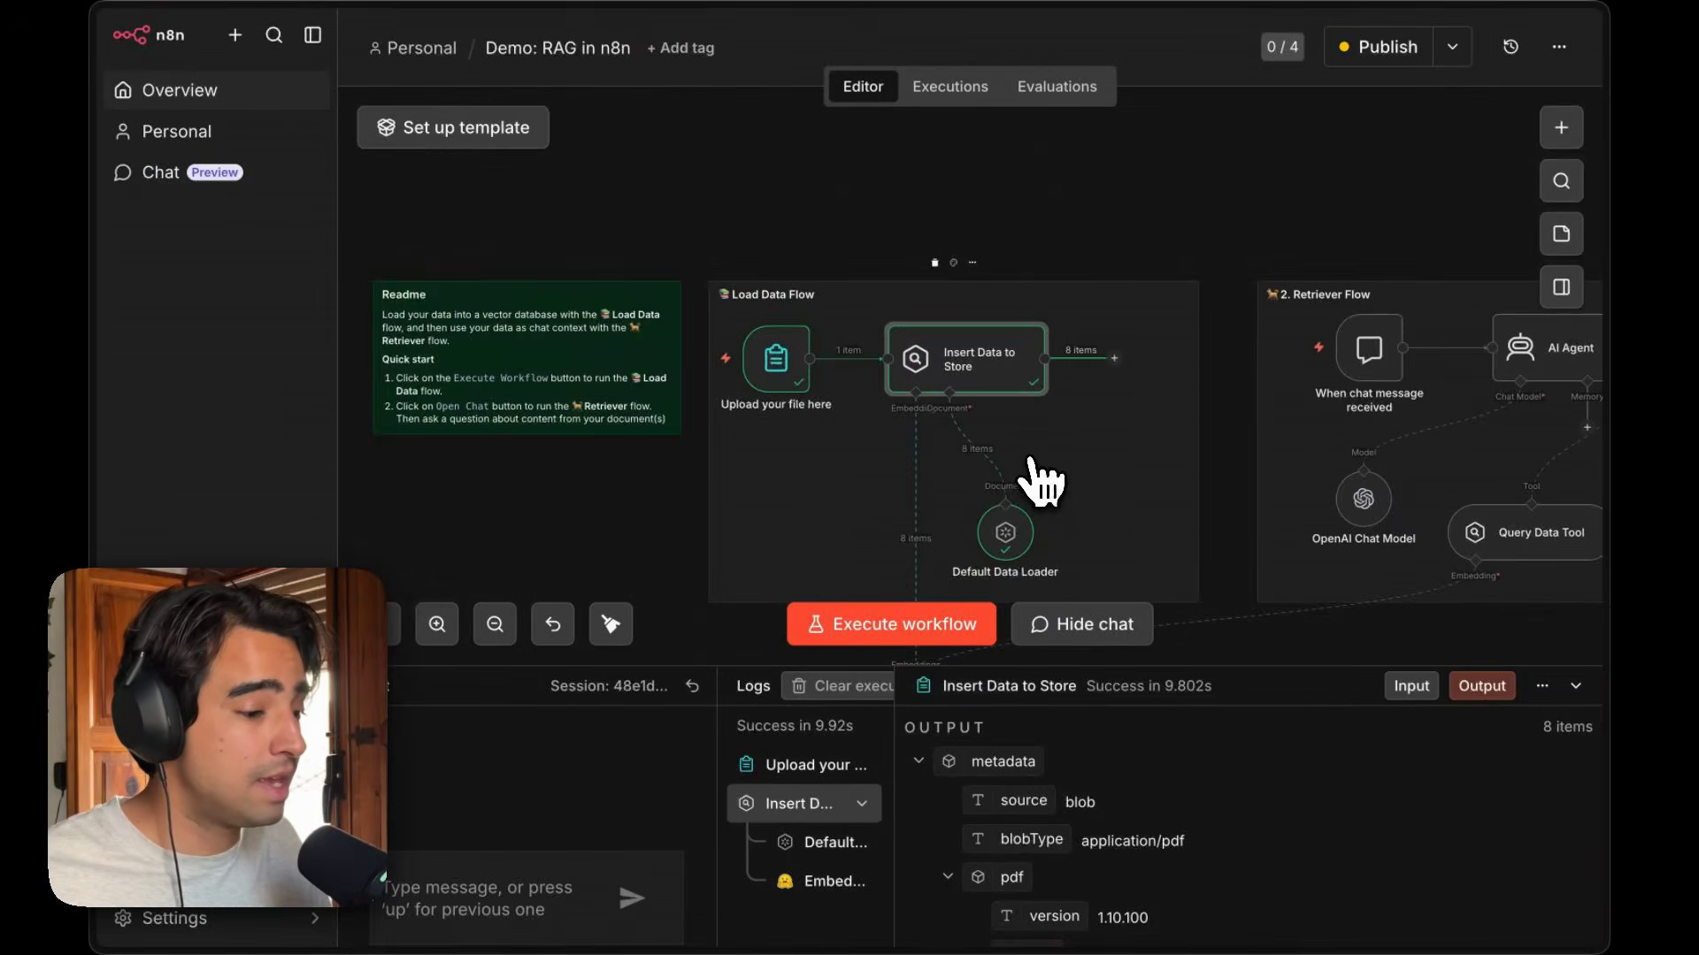
pyautogui.scroll(-2, 1035, 475)
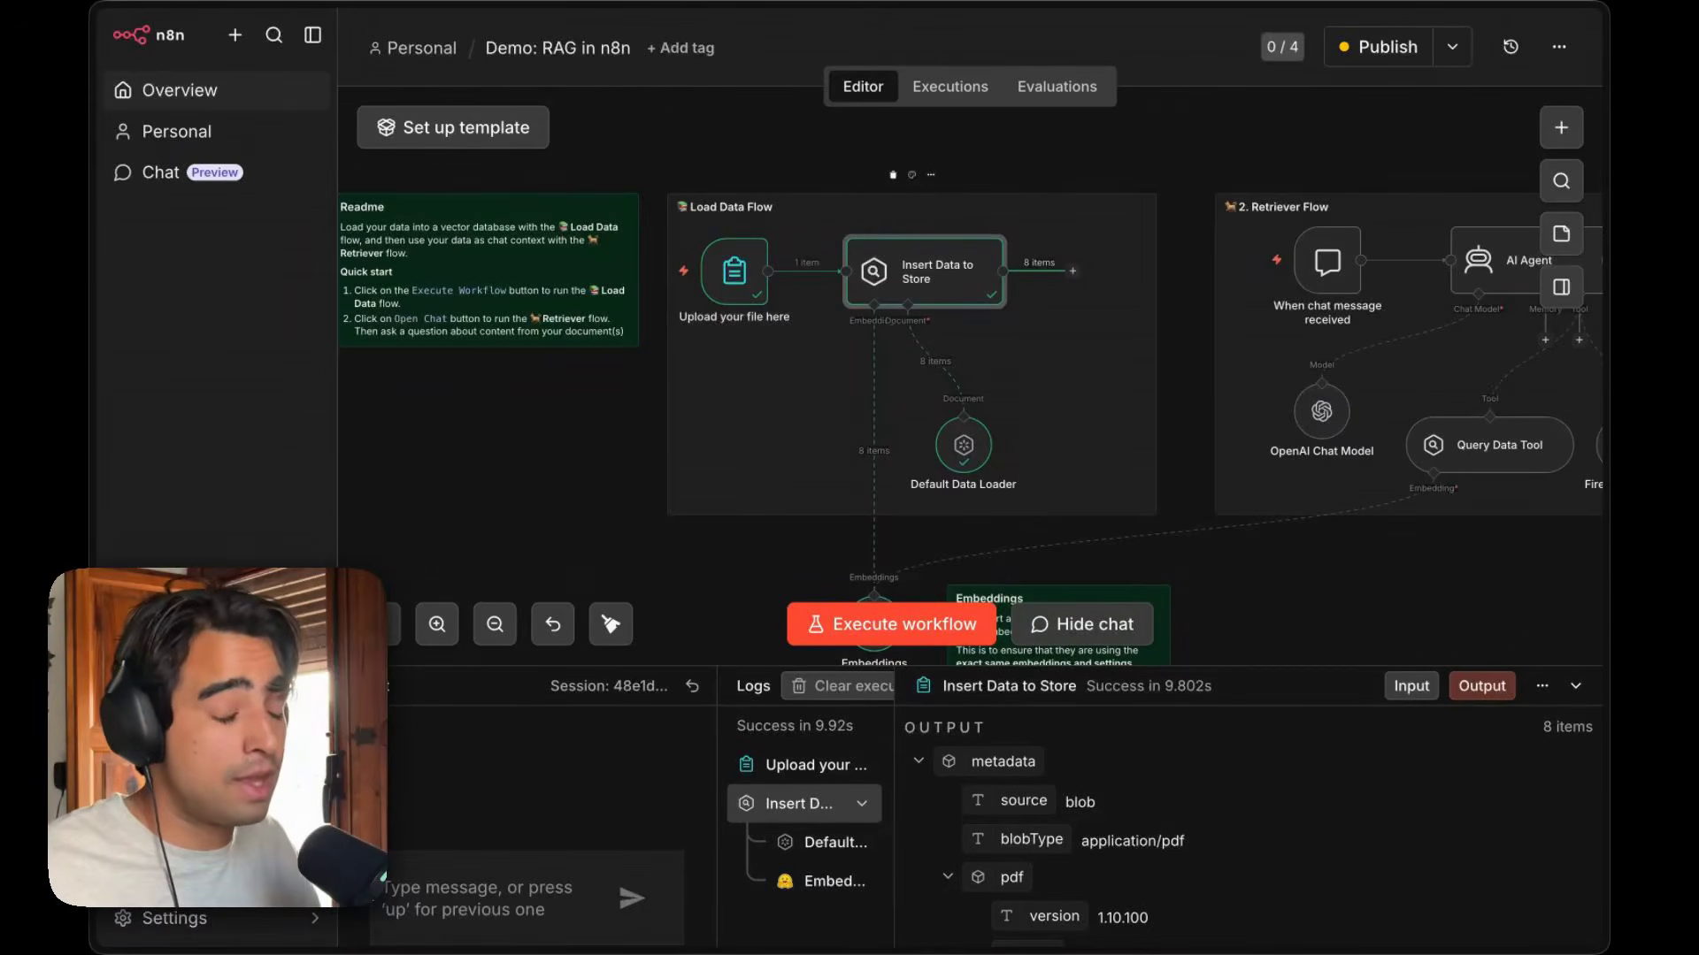
pyautogui.scroll(5, 863, 326)
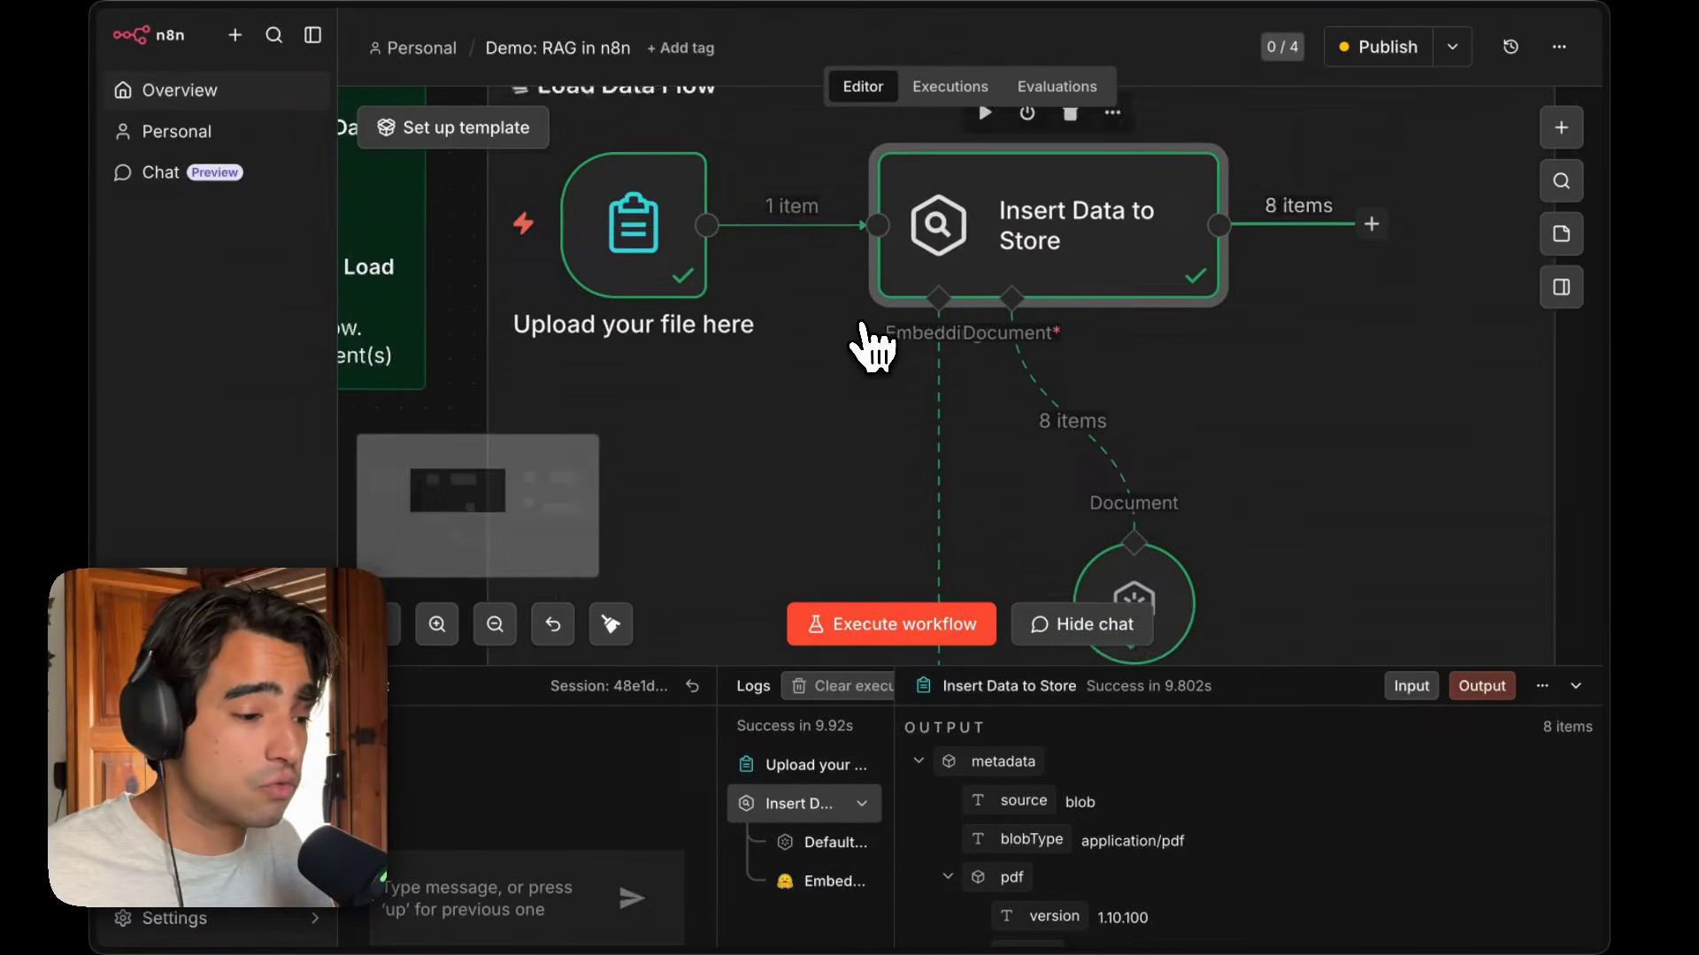
pyautogui.hscroll(-1, 864, 329)
pyautogui.scroll(1, 777, 269)
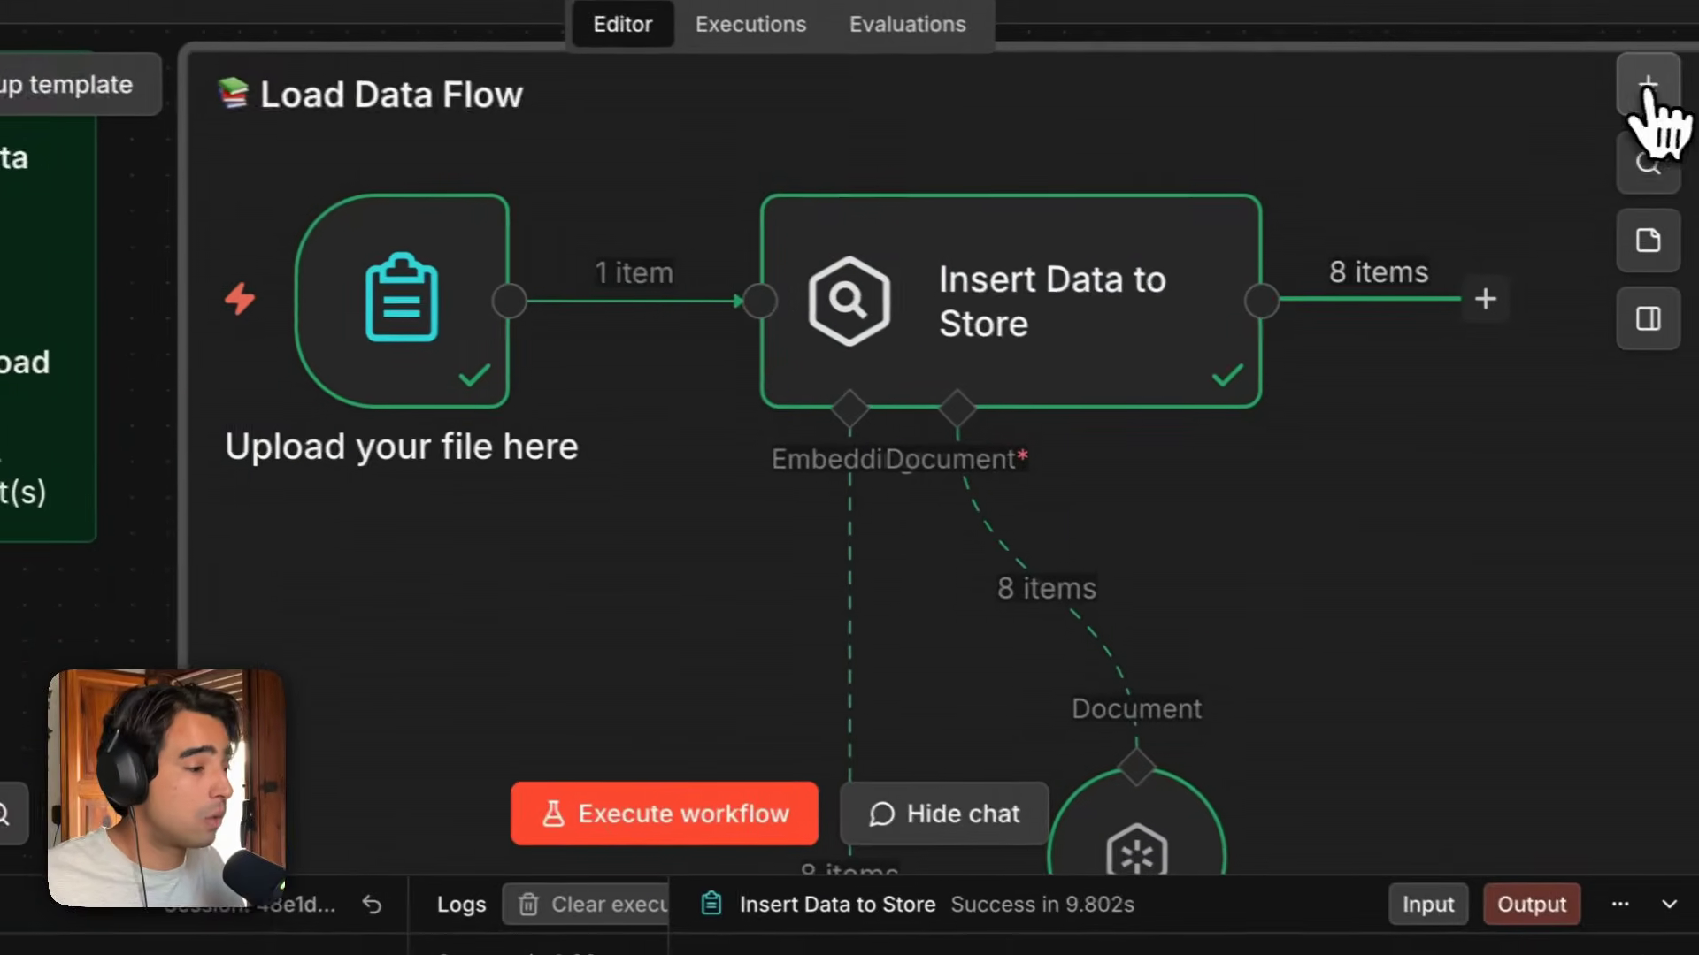
# Search the node list for drive and browse the Google Drive node's actions without adding one.
pyautogui.click(1562, 133)
pyautogui.write('drive')
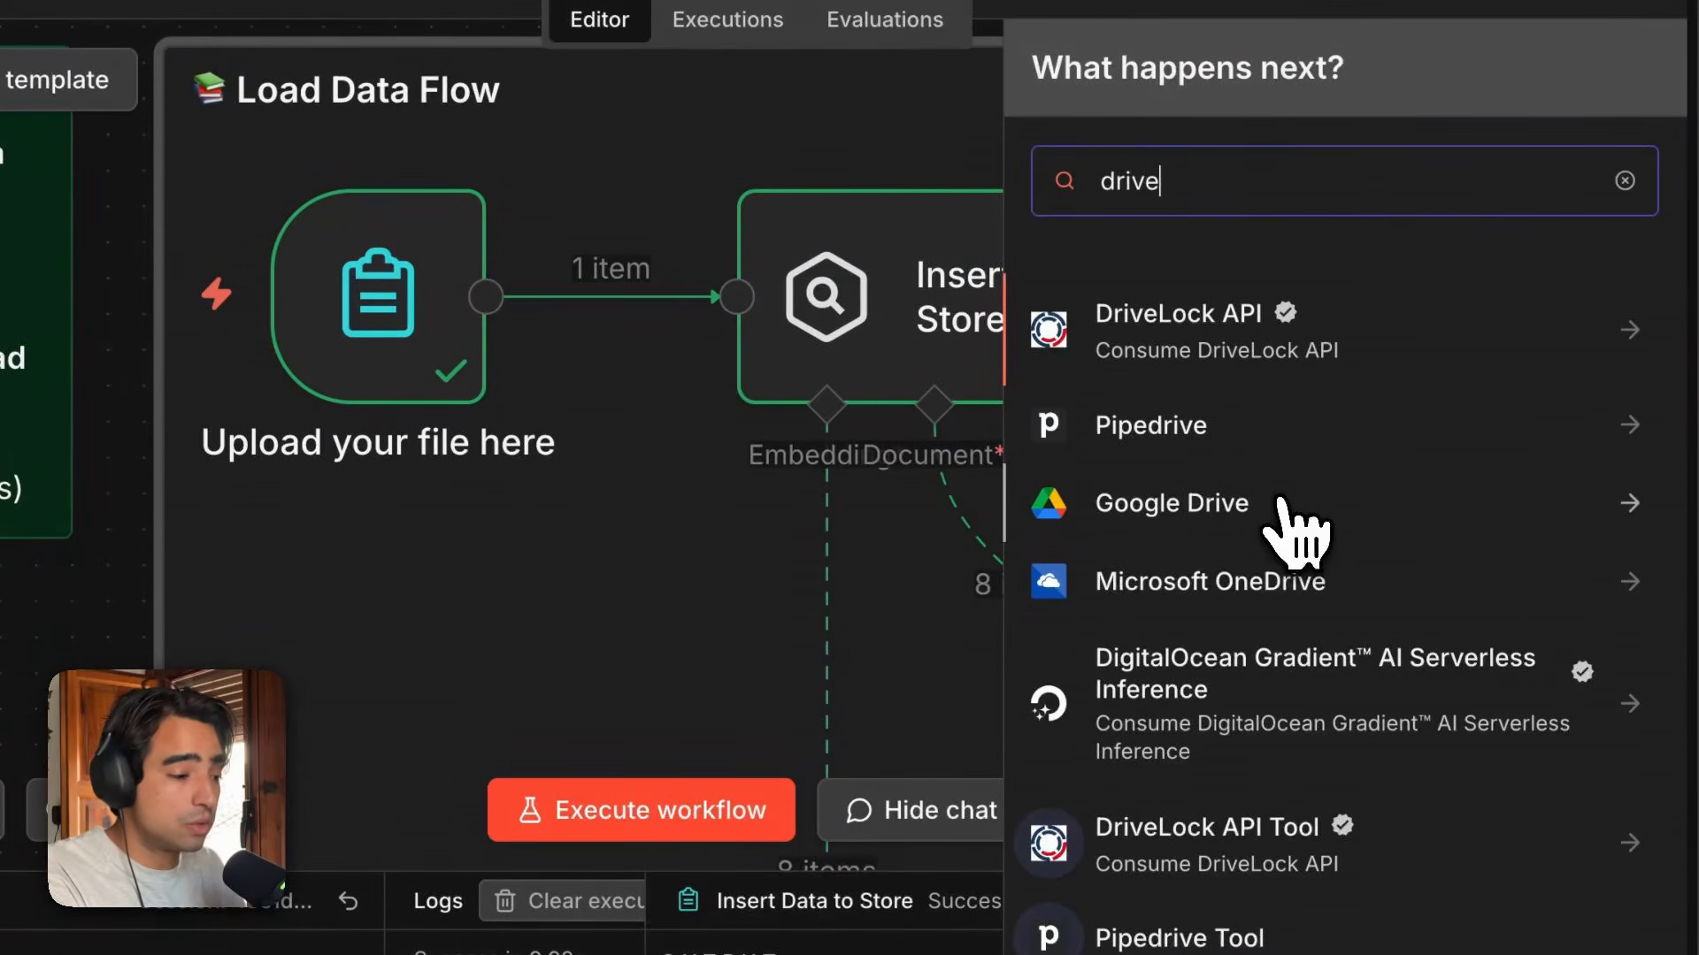
pyautogui.click(1278, 504)
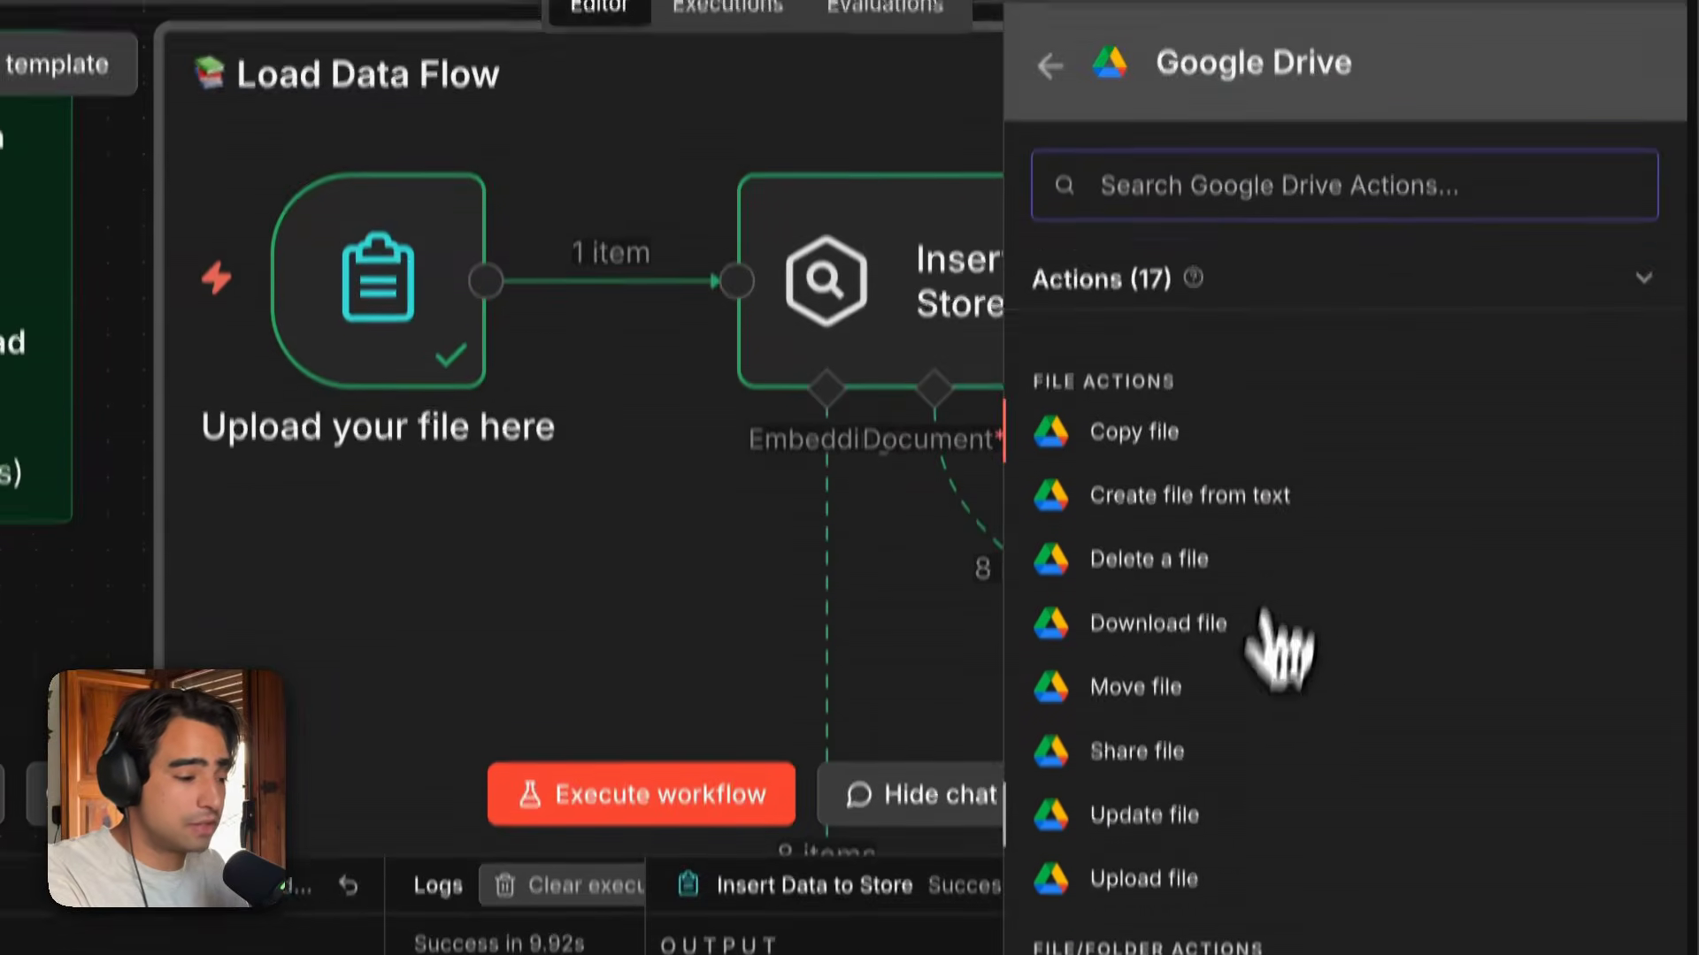
pyautogui.scroll(-5, 1271, 645)
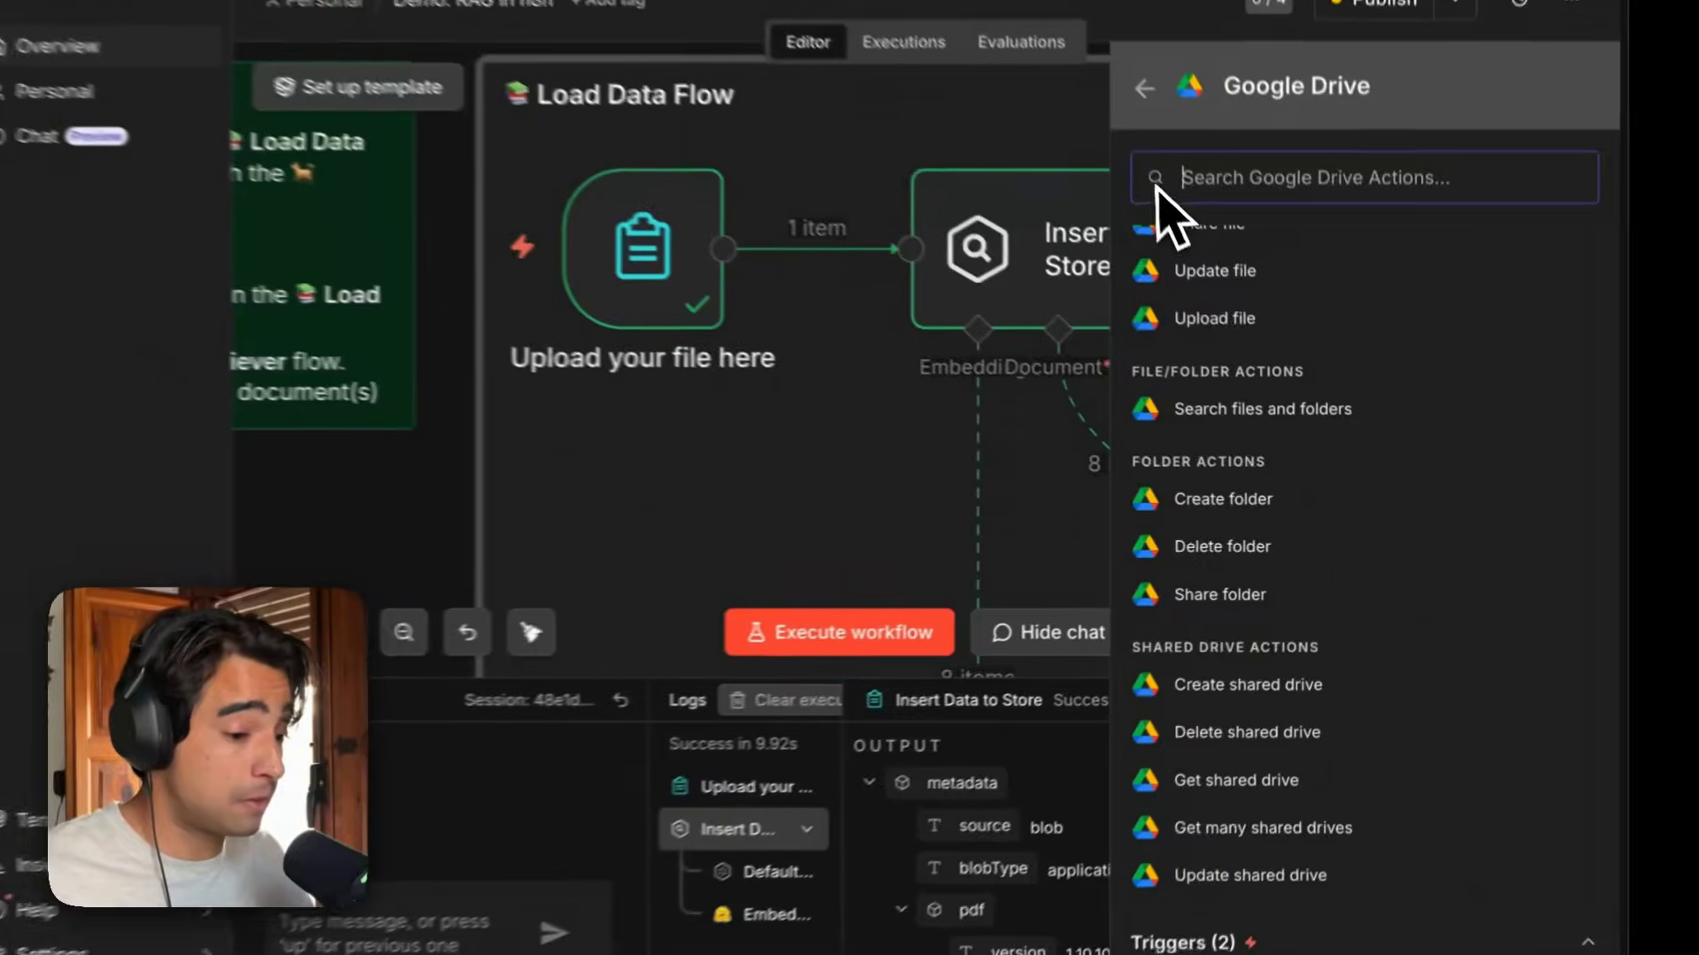
pyautogui.click(1145, 88)
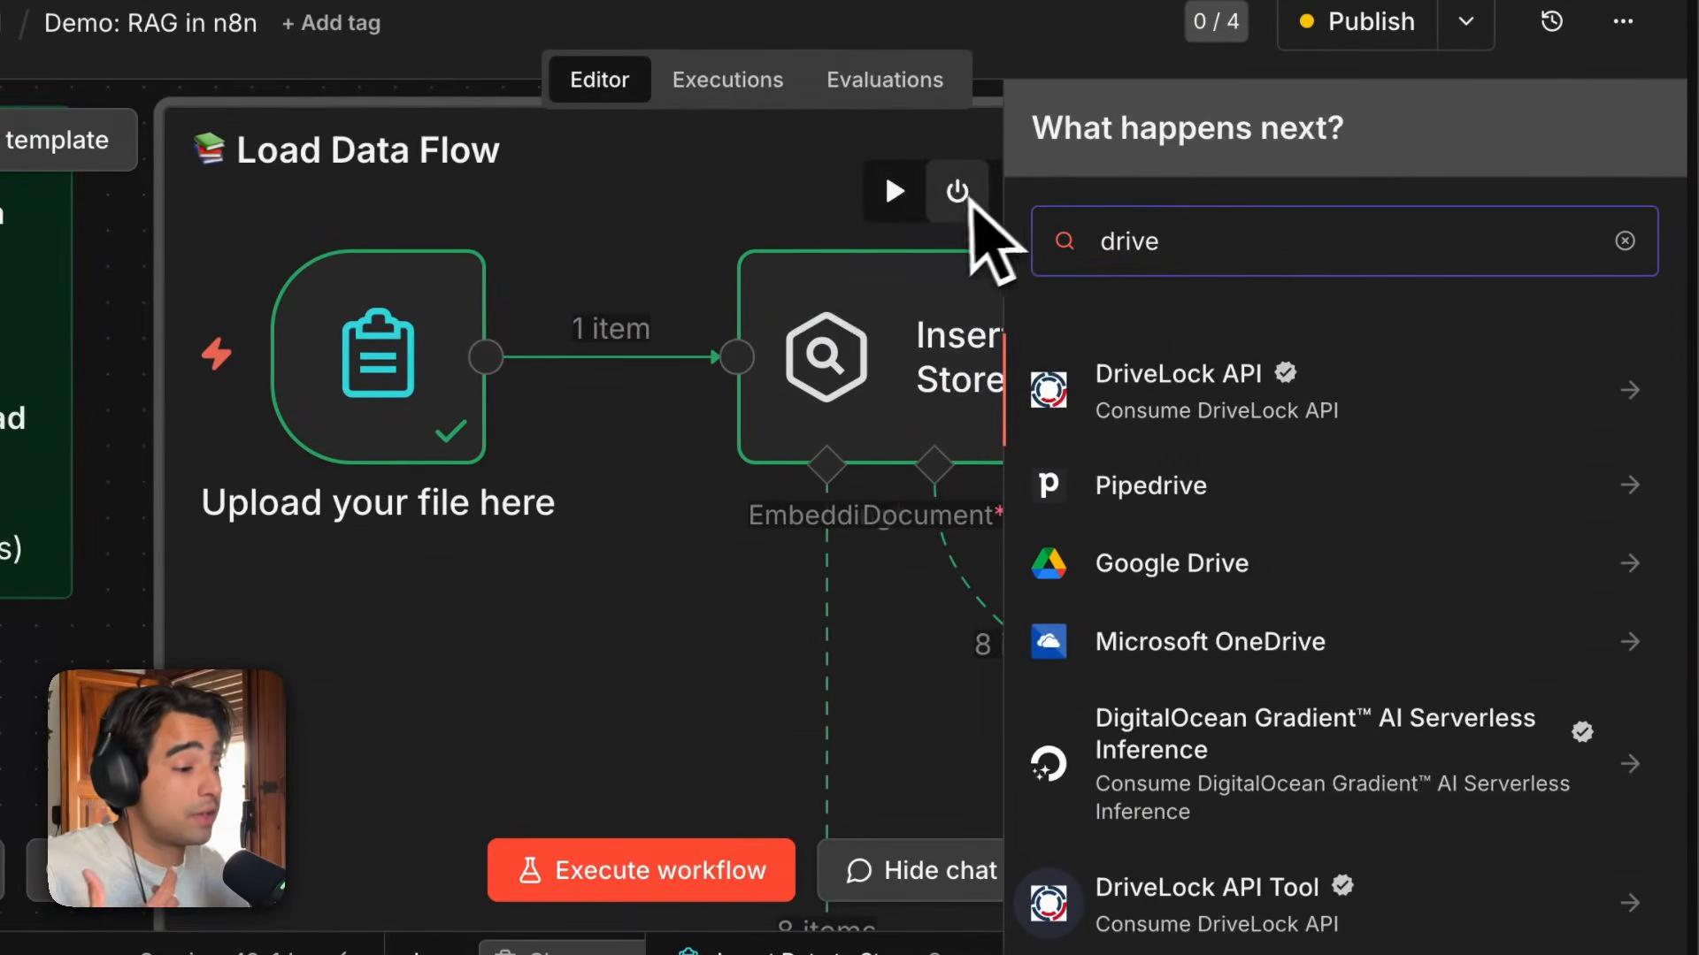
pyautogui.click(1624, 241)
pyautogui.click(597, 693)
# Open the Retriever Flow's When chat message received trigger to review its settings, then close it.
pyautogui.scroll(-5, 599, 691)
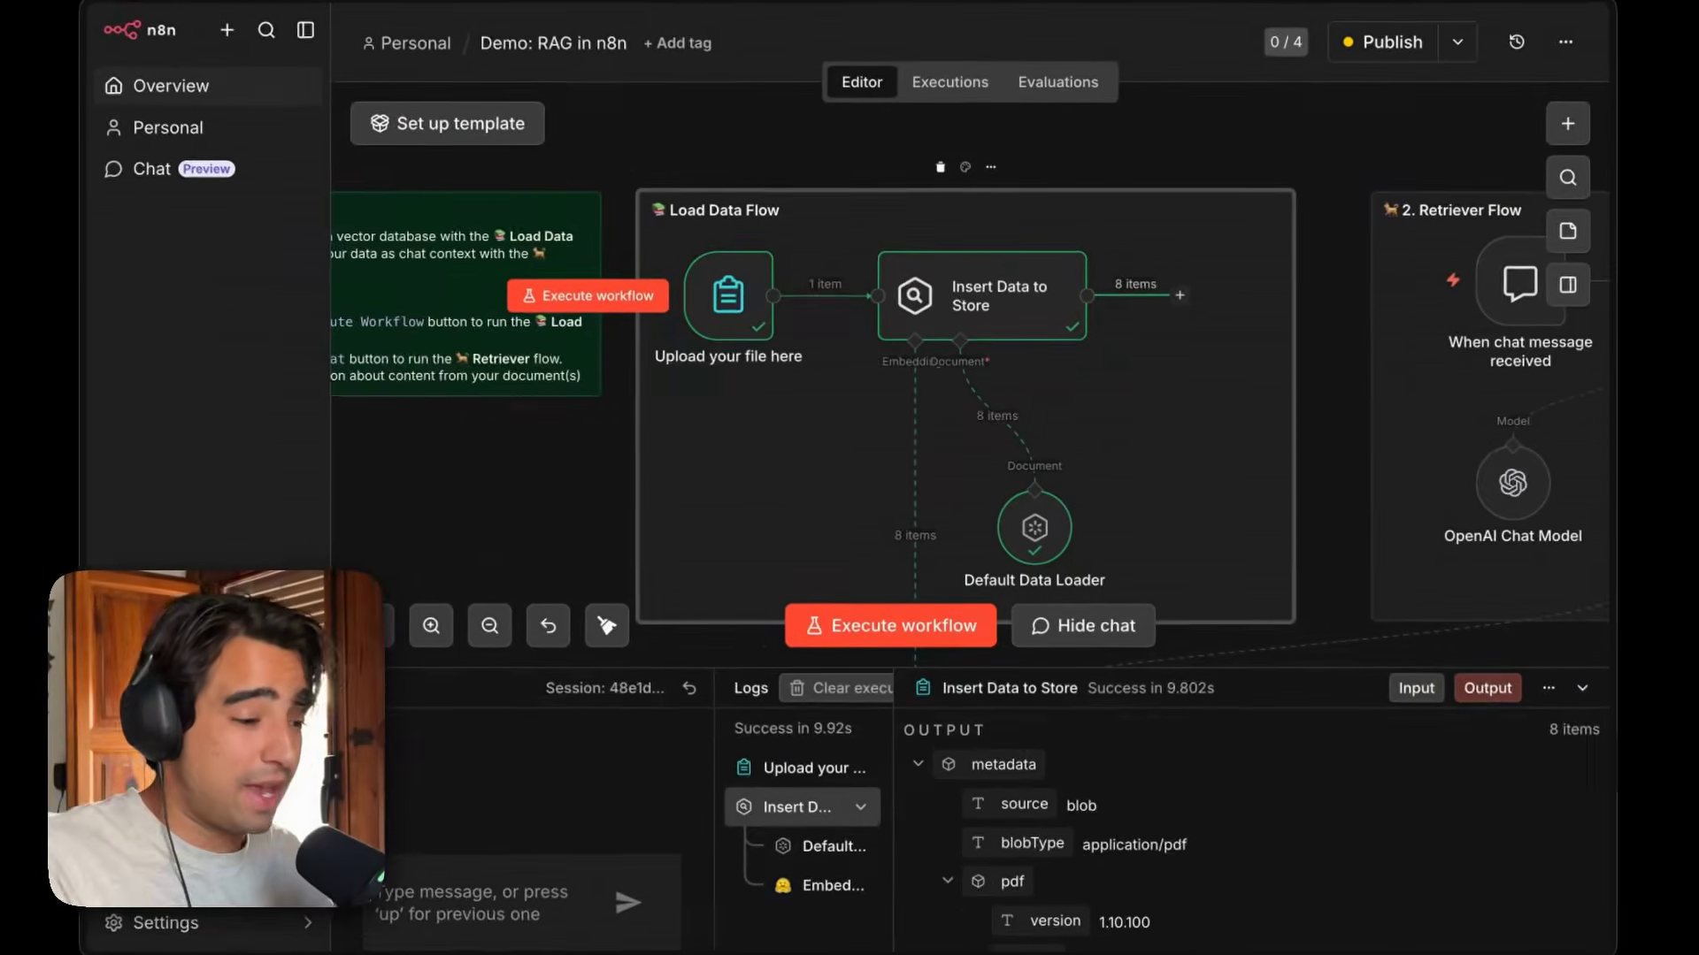
pyautogui.scroll(-3, 810, 513)
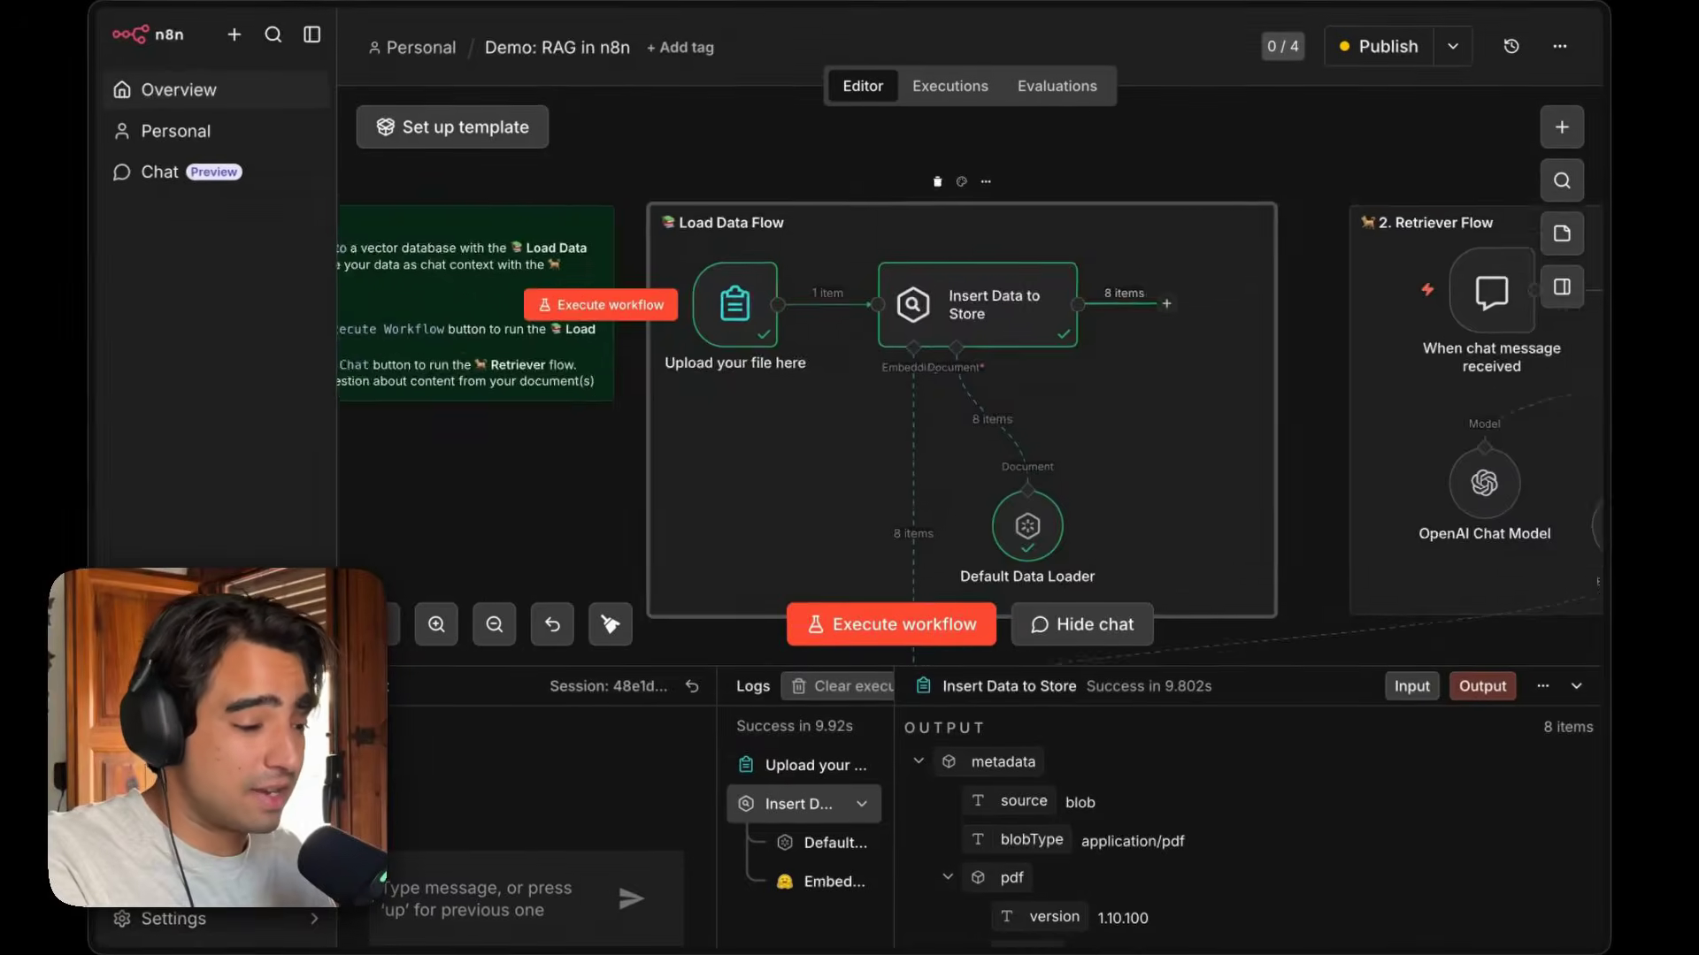
pyautogui.scroll(-3, 865, 520)
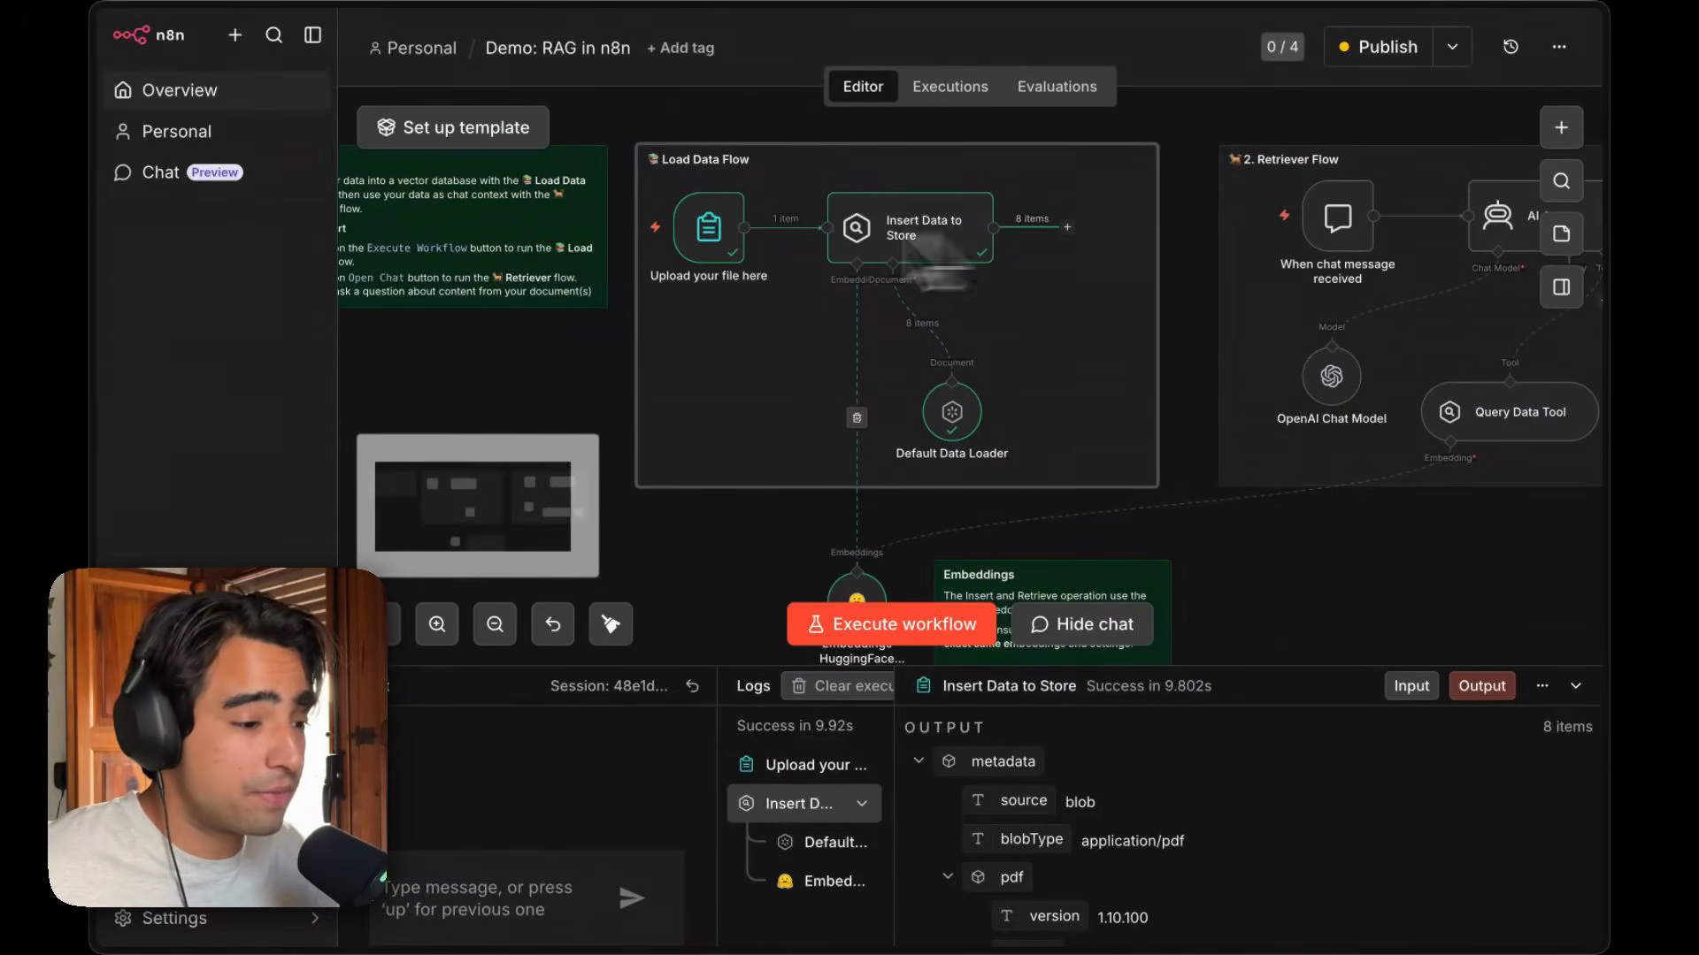
pyautogui.hscroll(5, 1047, 363)
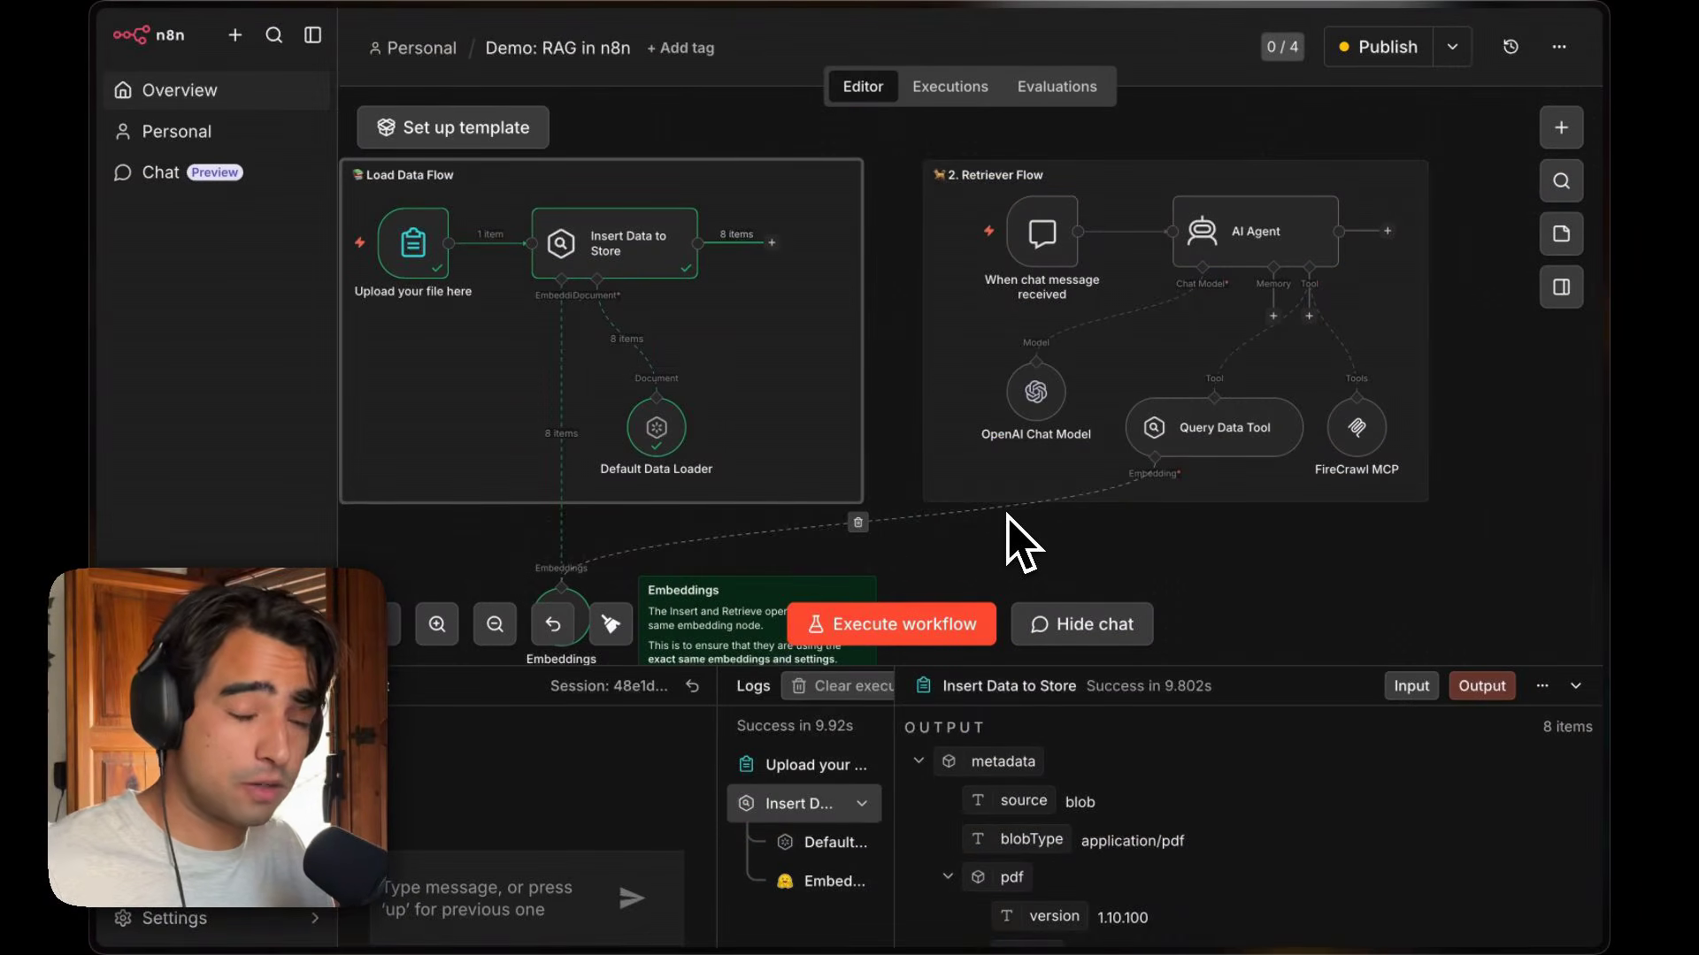
pyautogui.scroll(3, 1159, 451)
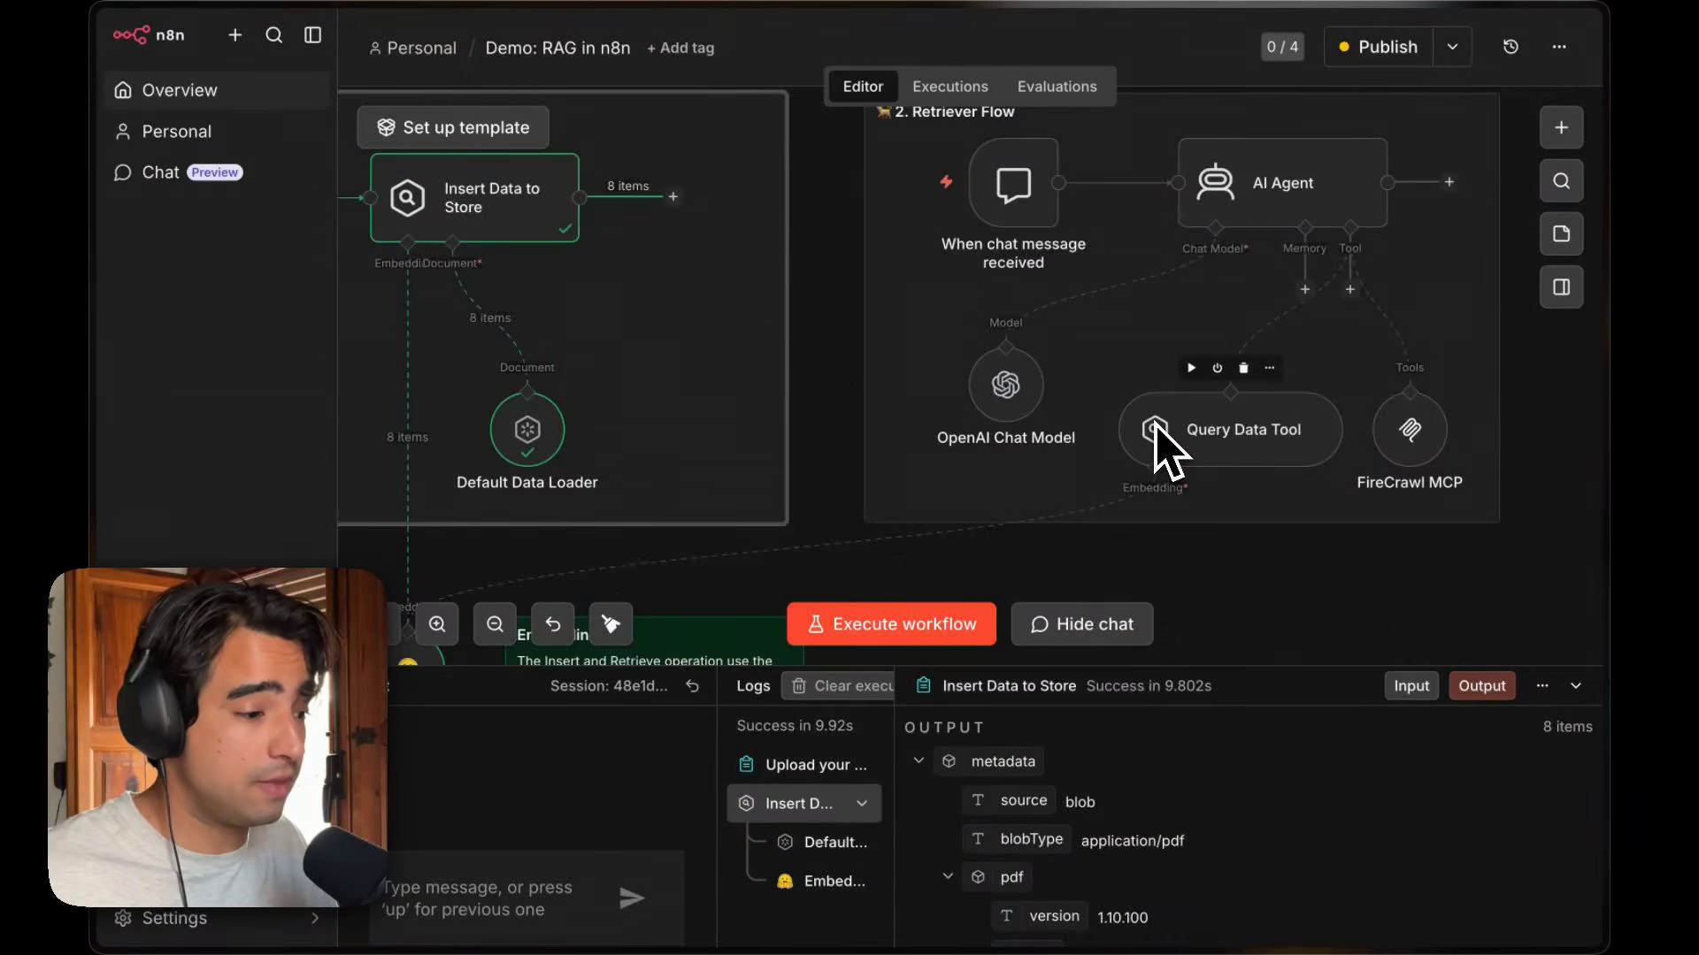
pyautogui.hscroll(1, 1168, 407)
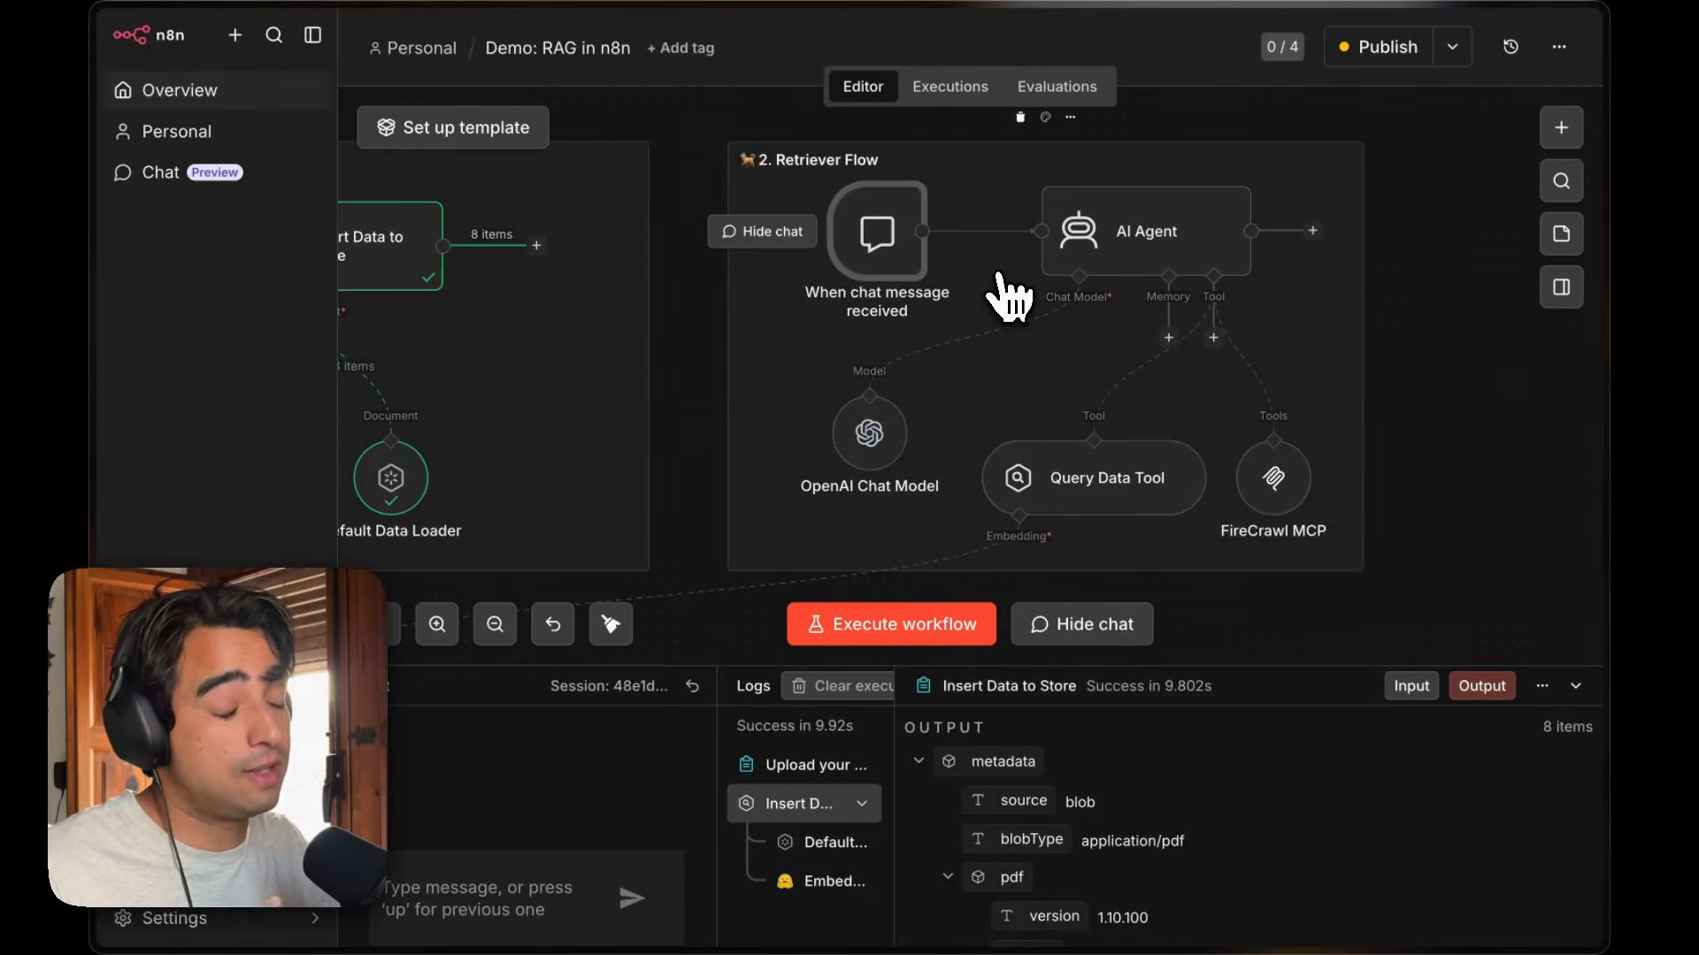
pyautogui.doubleClick(888, 257)
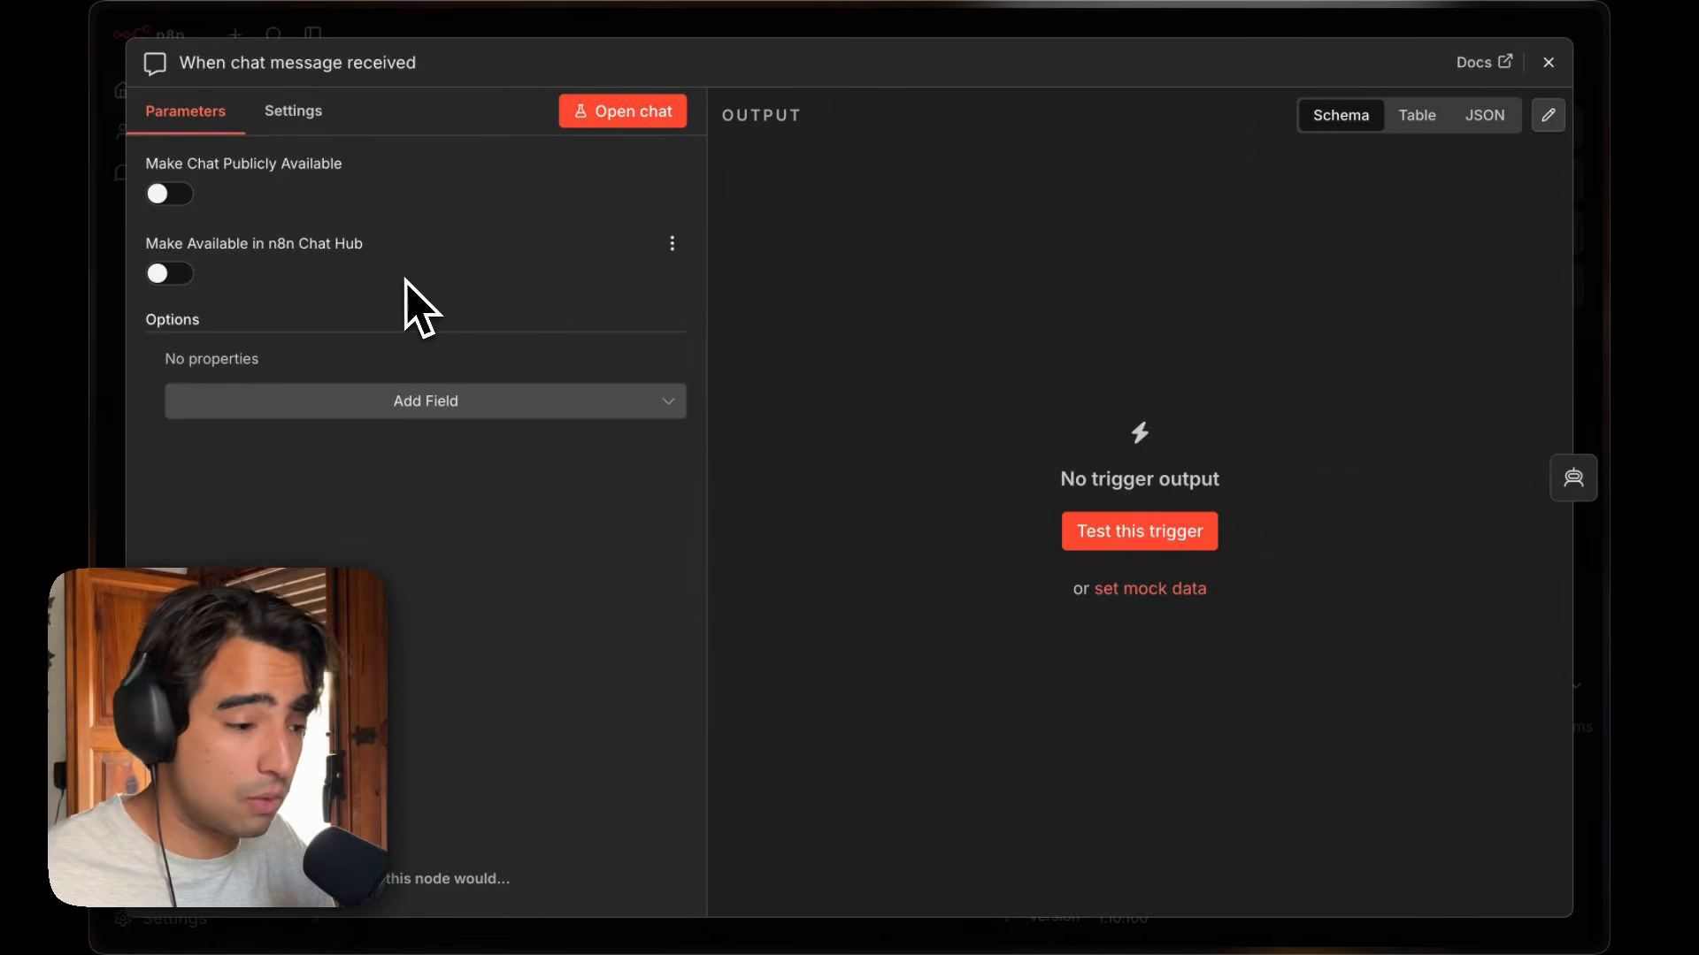
pyautogui.click(1549, 62)
# Add a Webhook node to the Retriever Flow, set its HTTP method to POST, then delete it.
pyautogui.click(1555, 110)
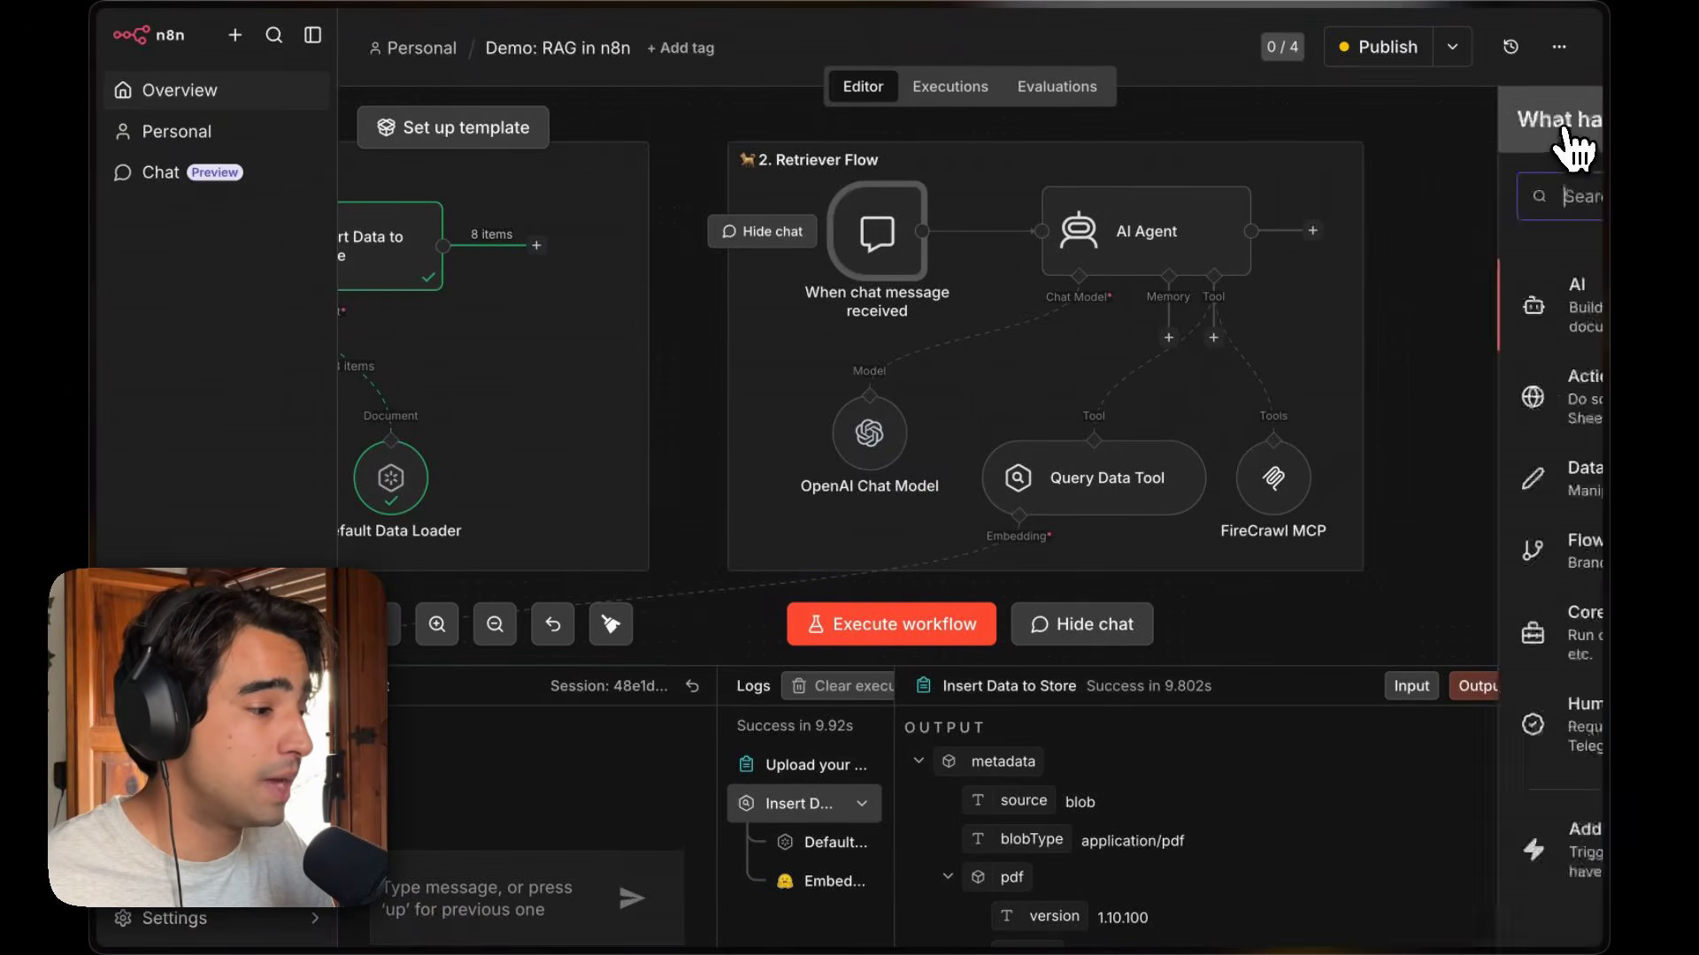
pyautogui.write('webhook')
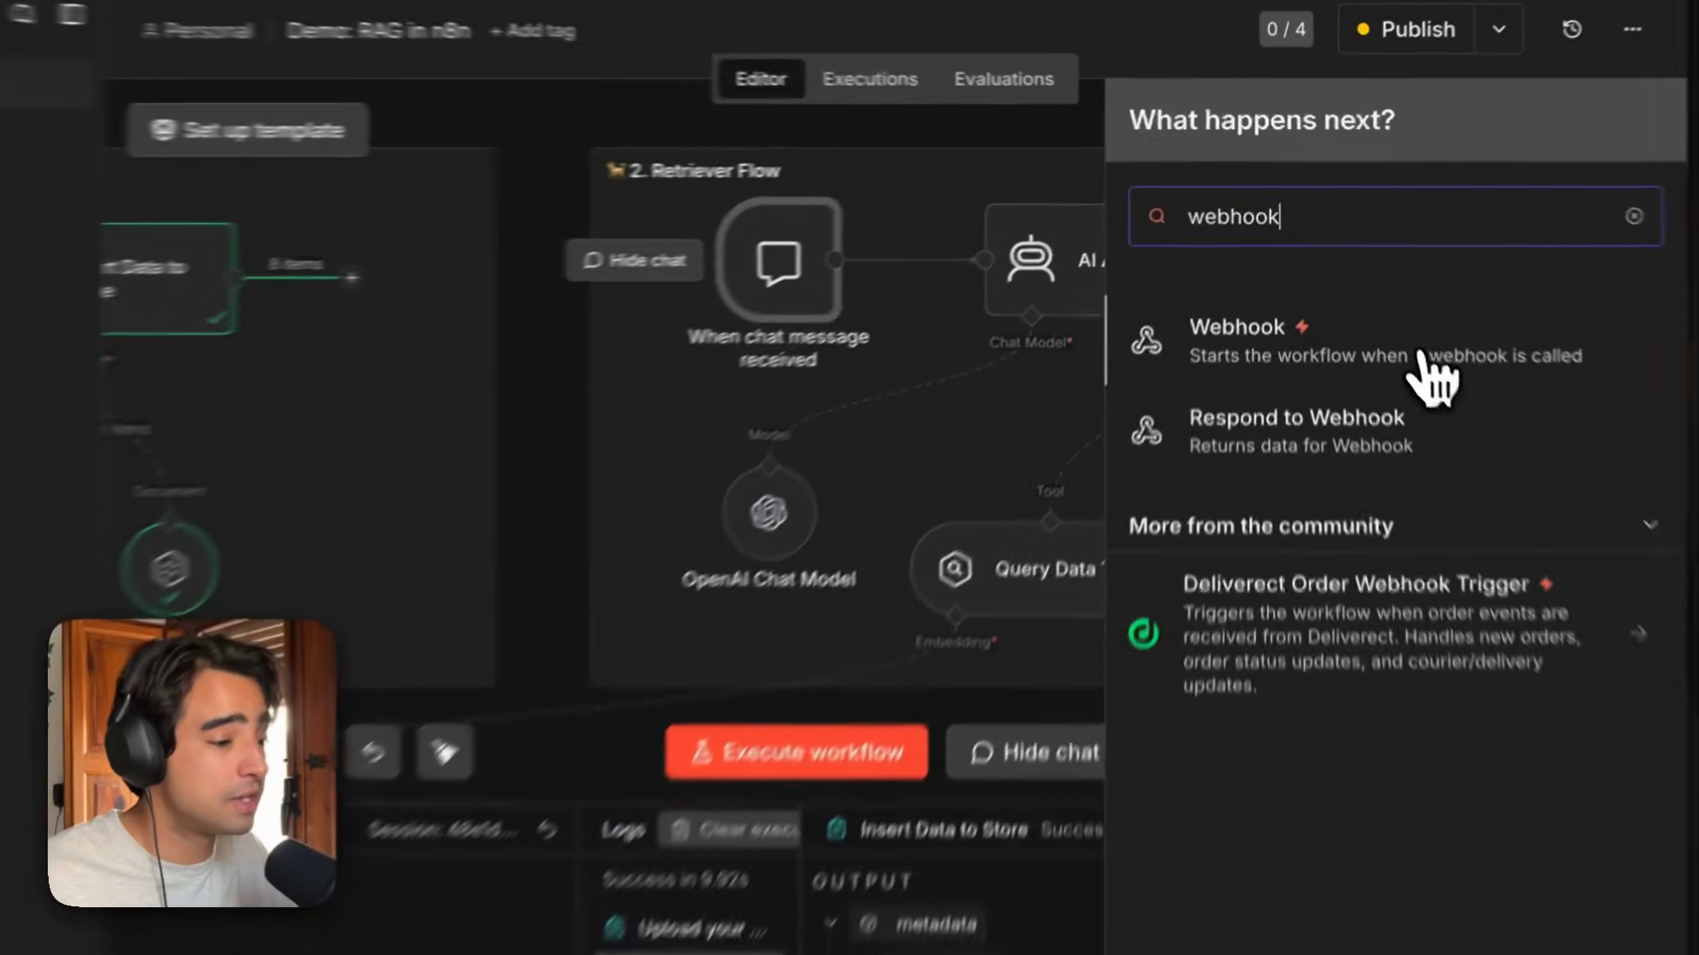
pyautogui.click(1433, 297)
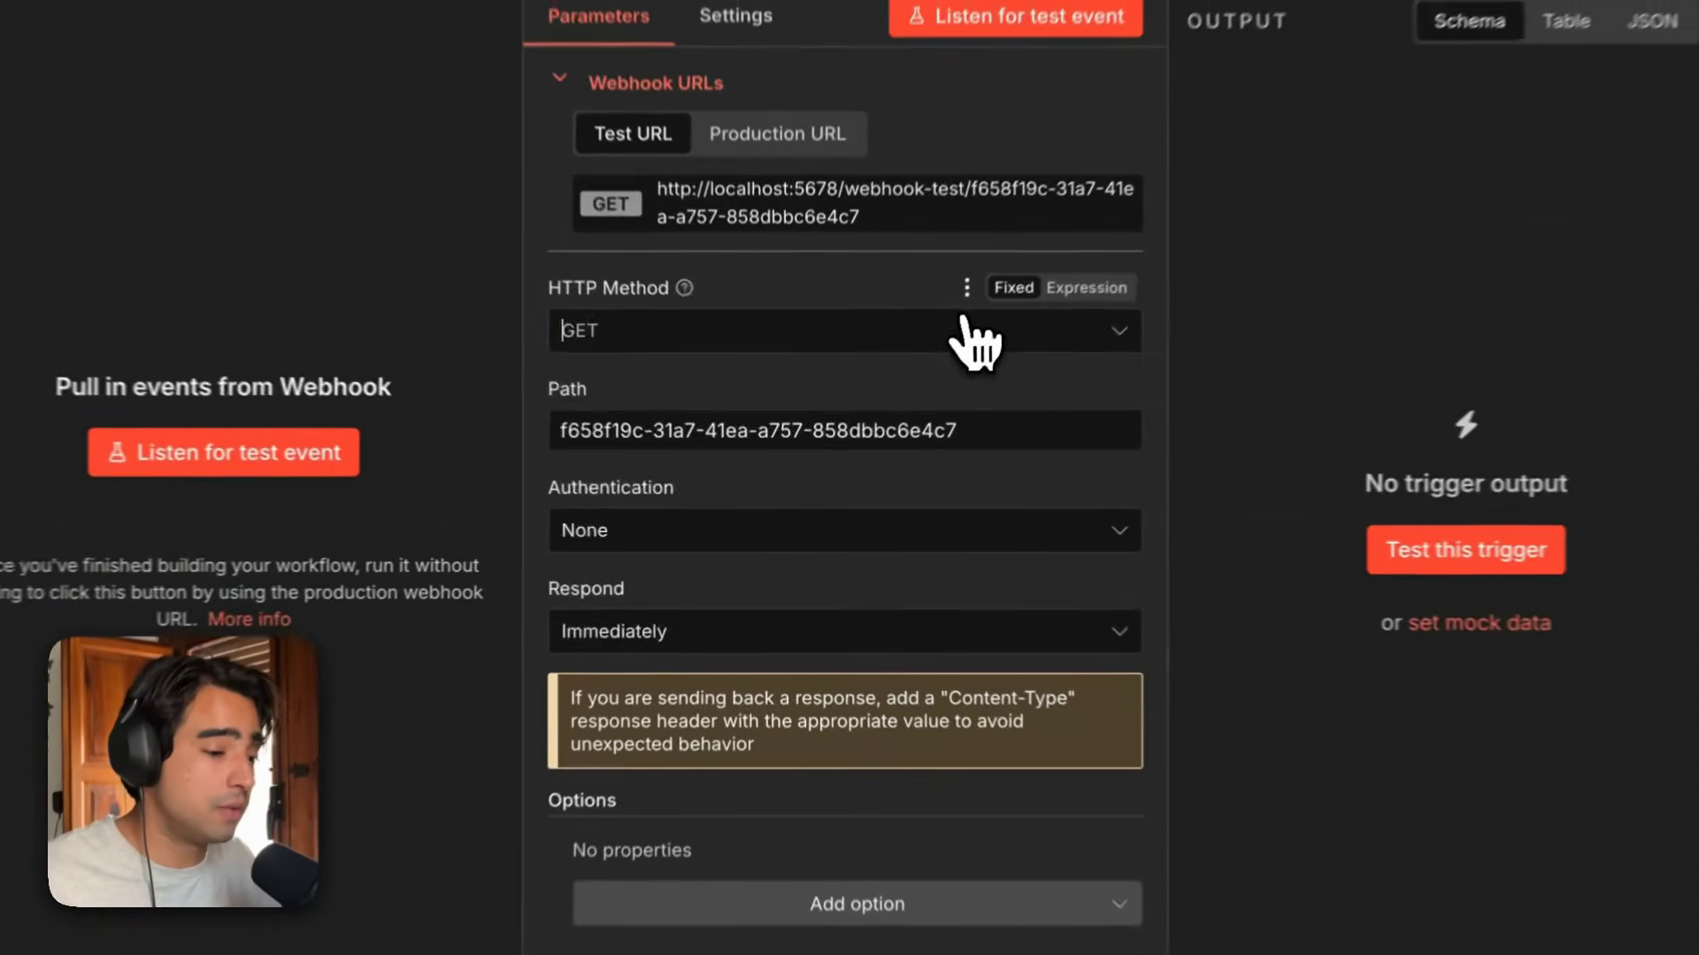
pyautogui.click(765, 476)
pyautogui.click(778, 624)
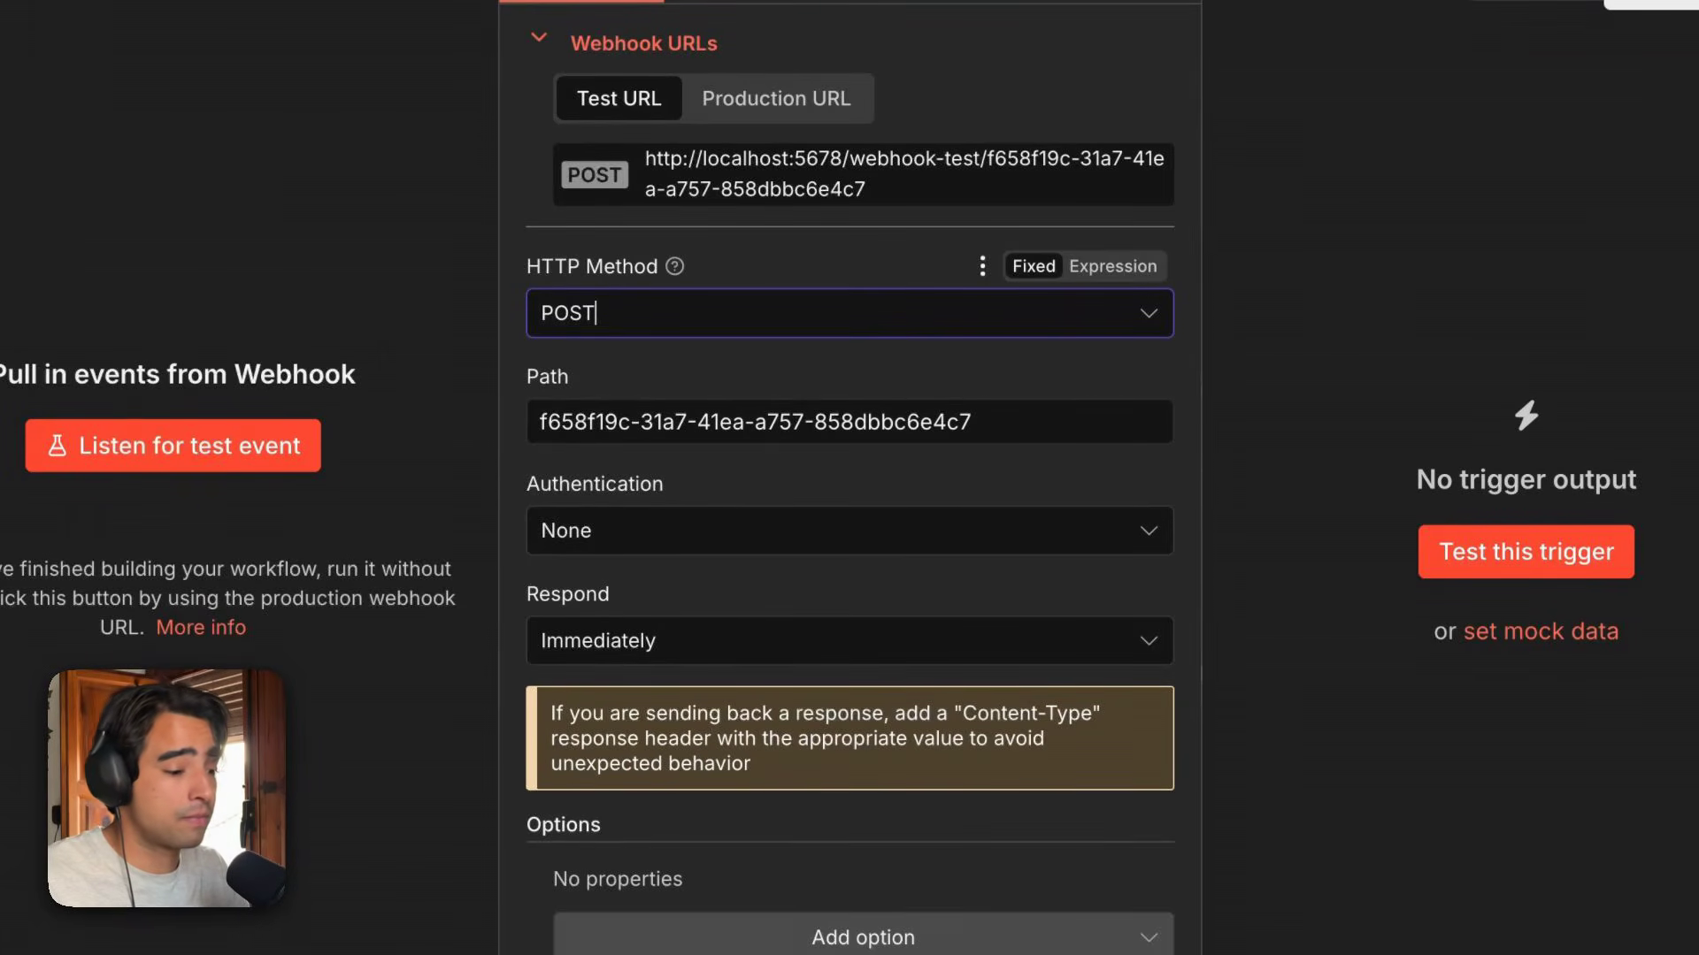
pyautogui.scroll(-1, 1150, 484)
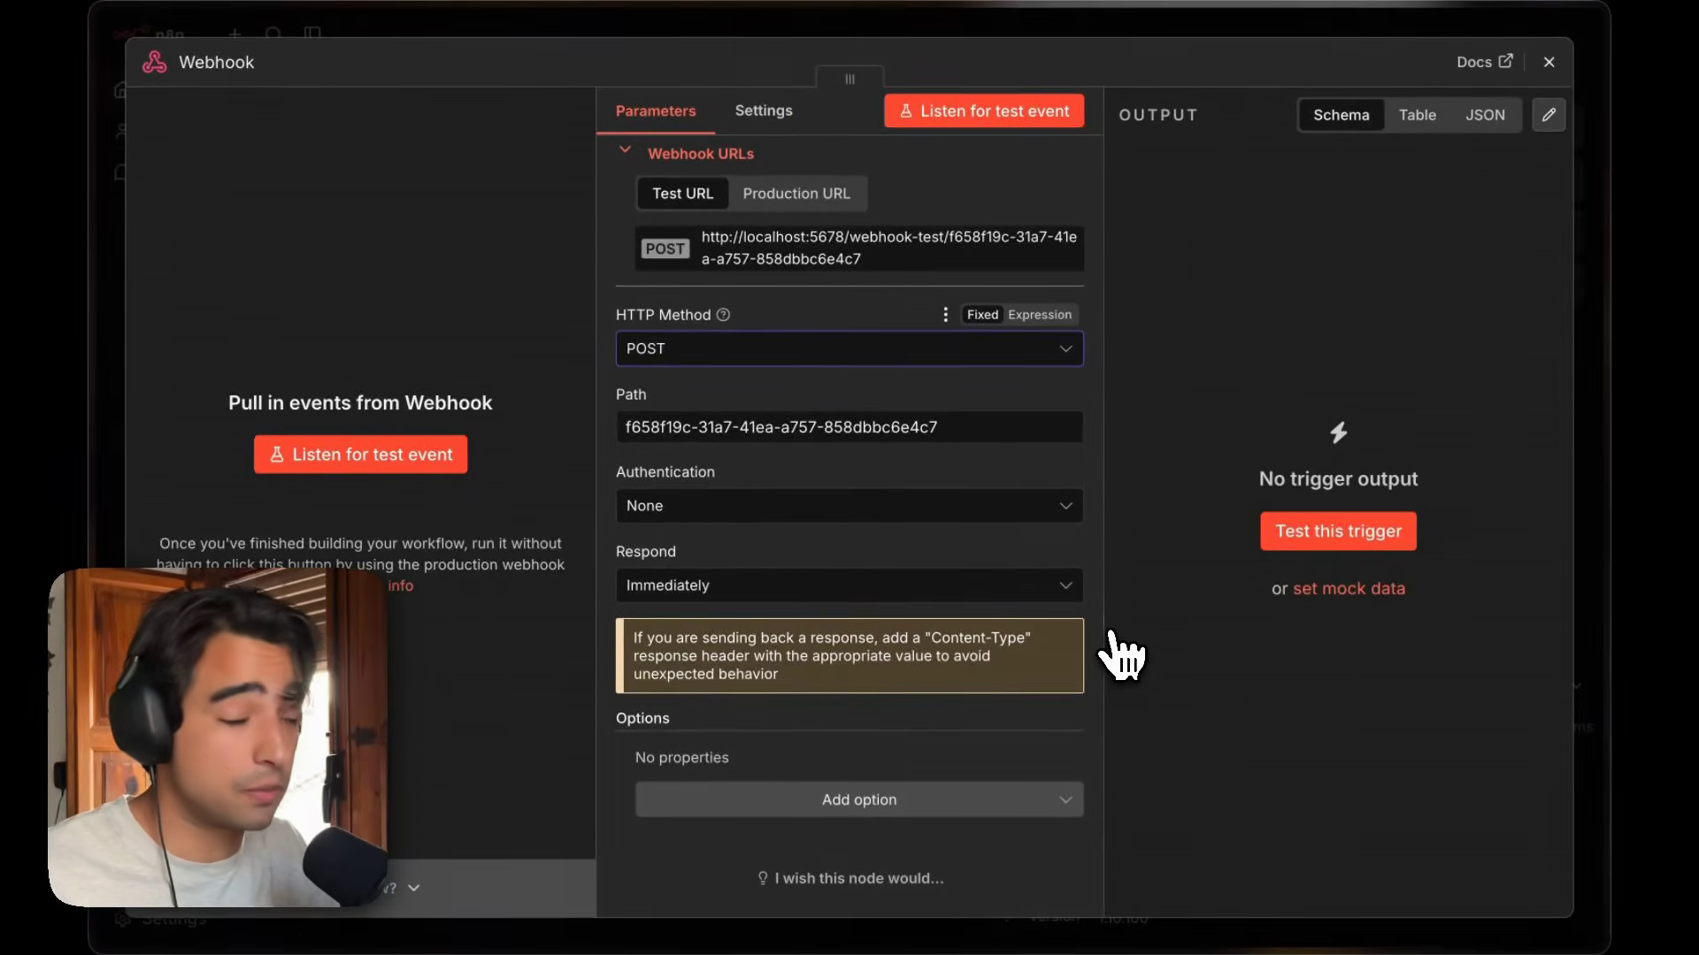
pyautogui.click(1548, 62)
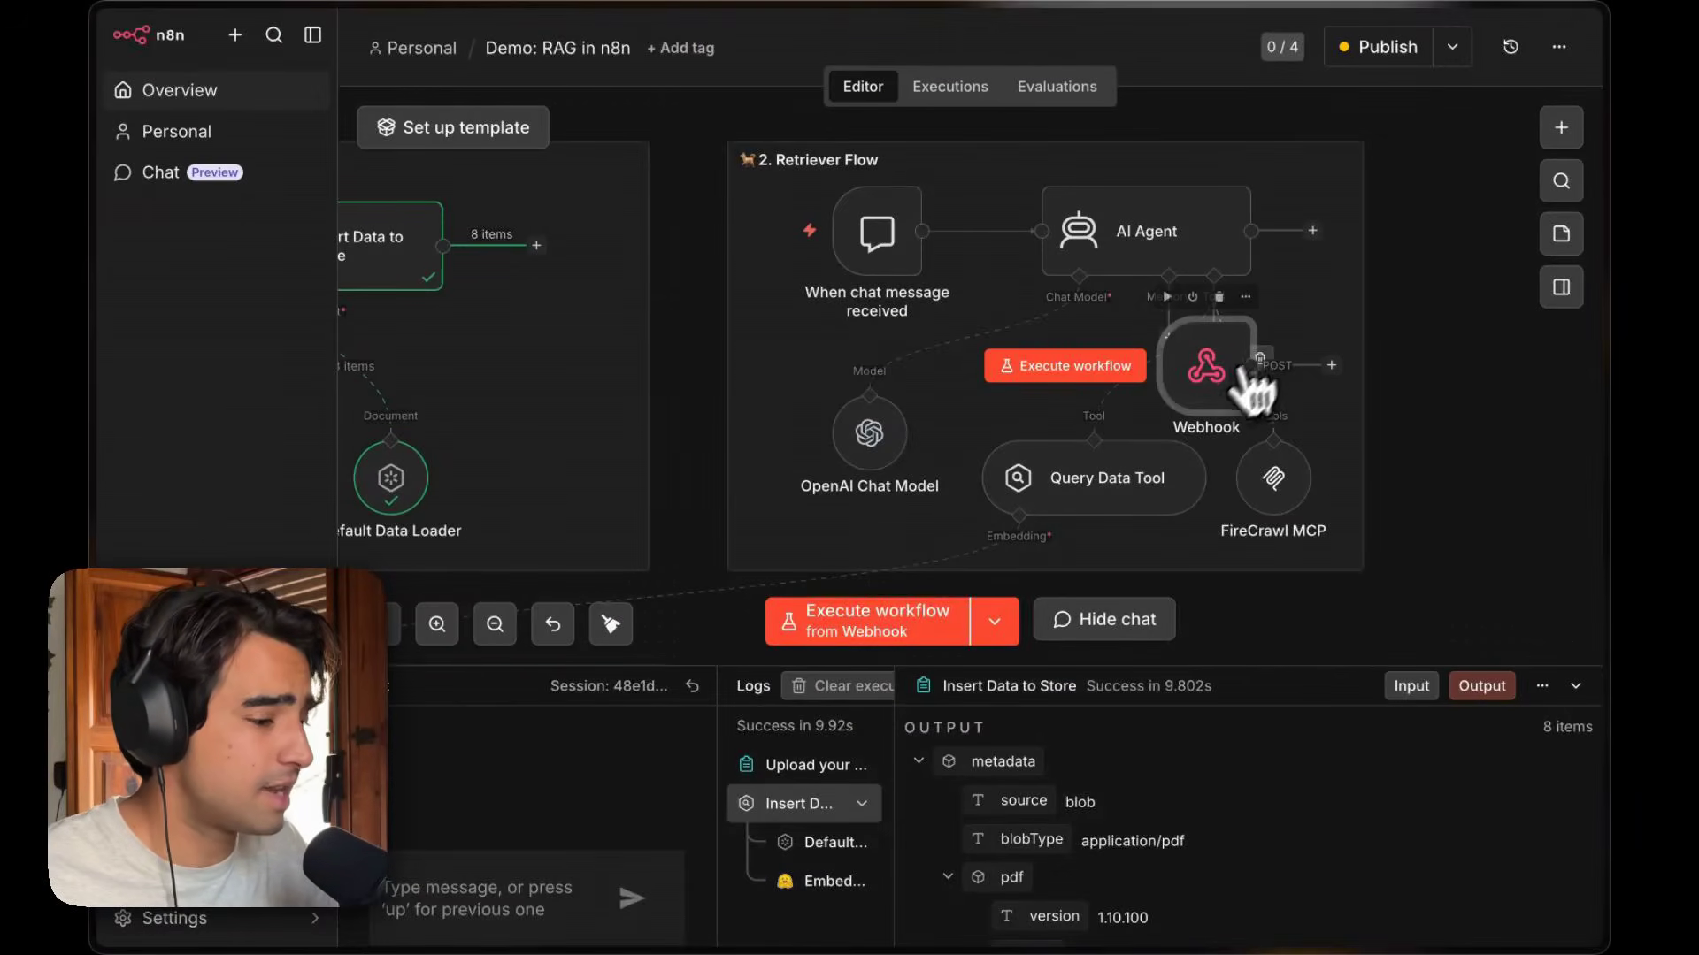
pyautogui.press('Delete')
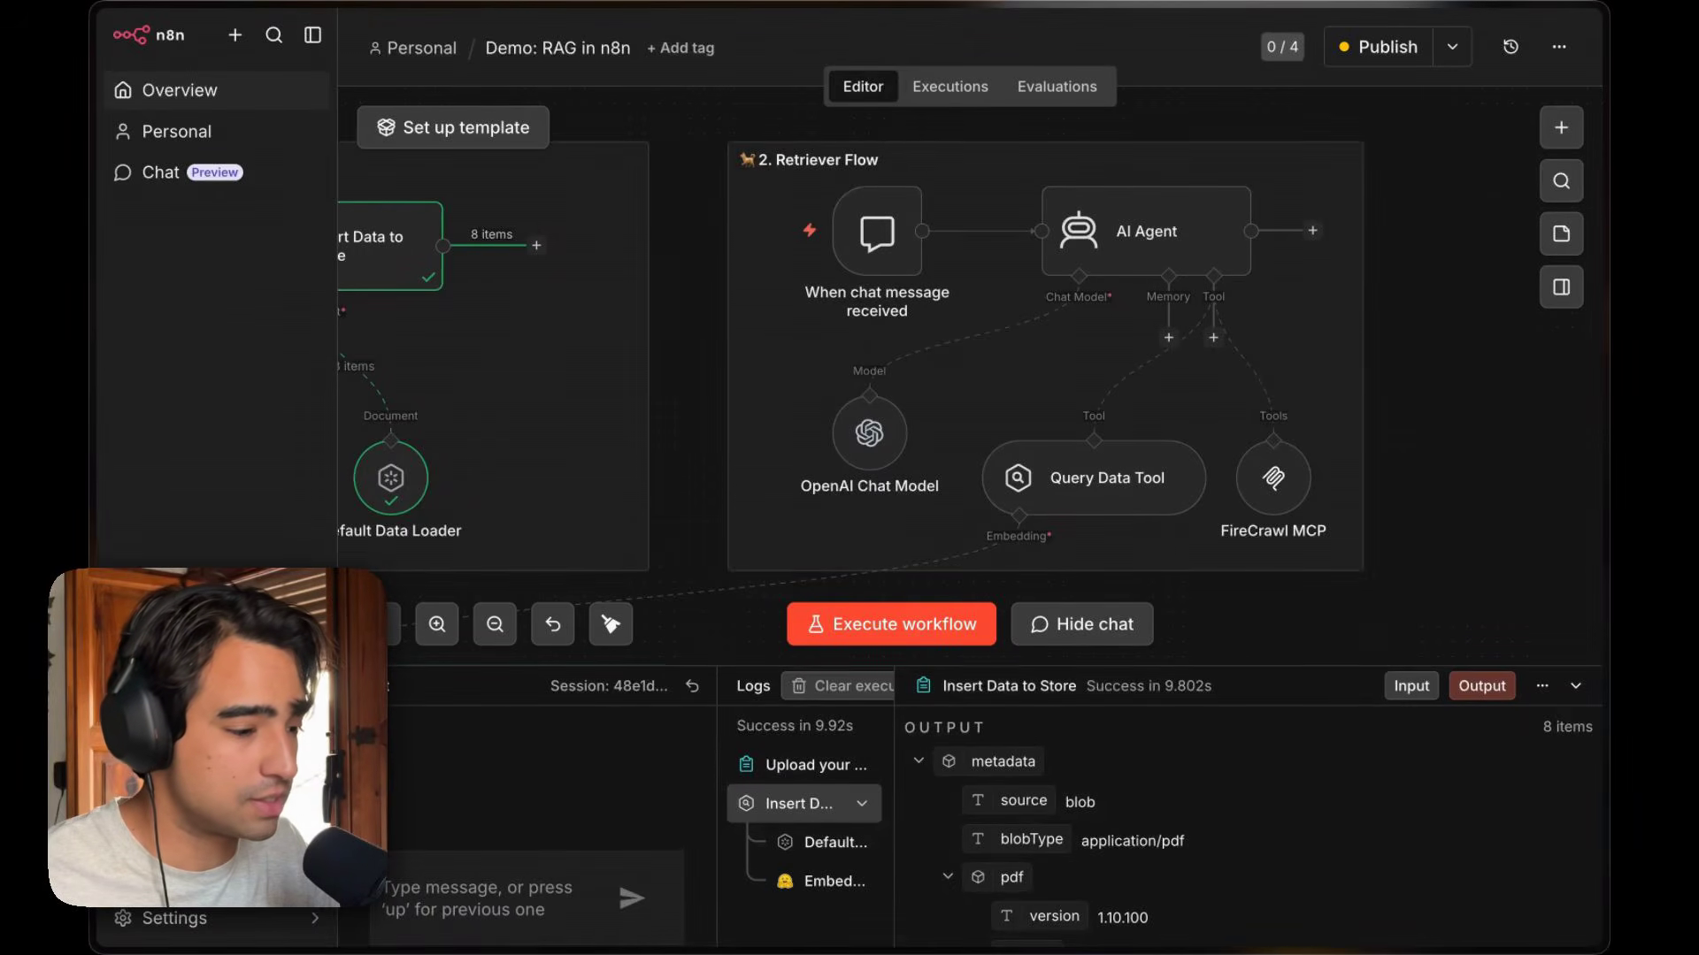
# Open the chat trigger, make the chat publicly available, and copy its chat URL.
pyautogui.doubleClick(901, 237)
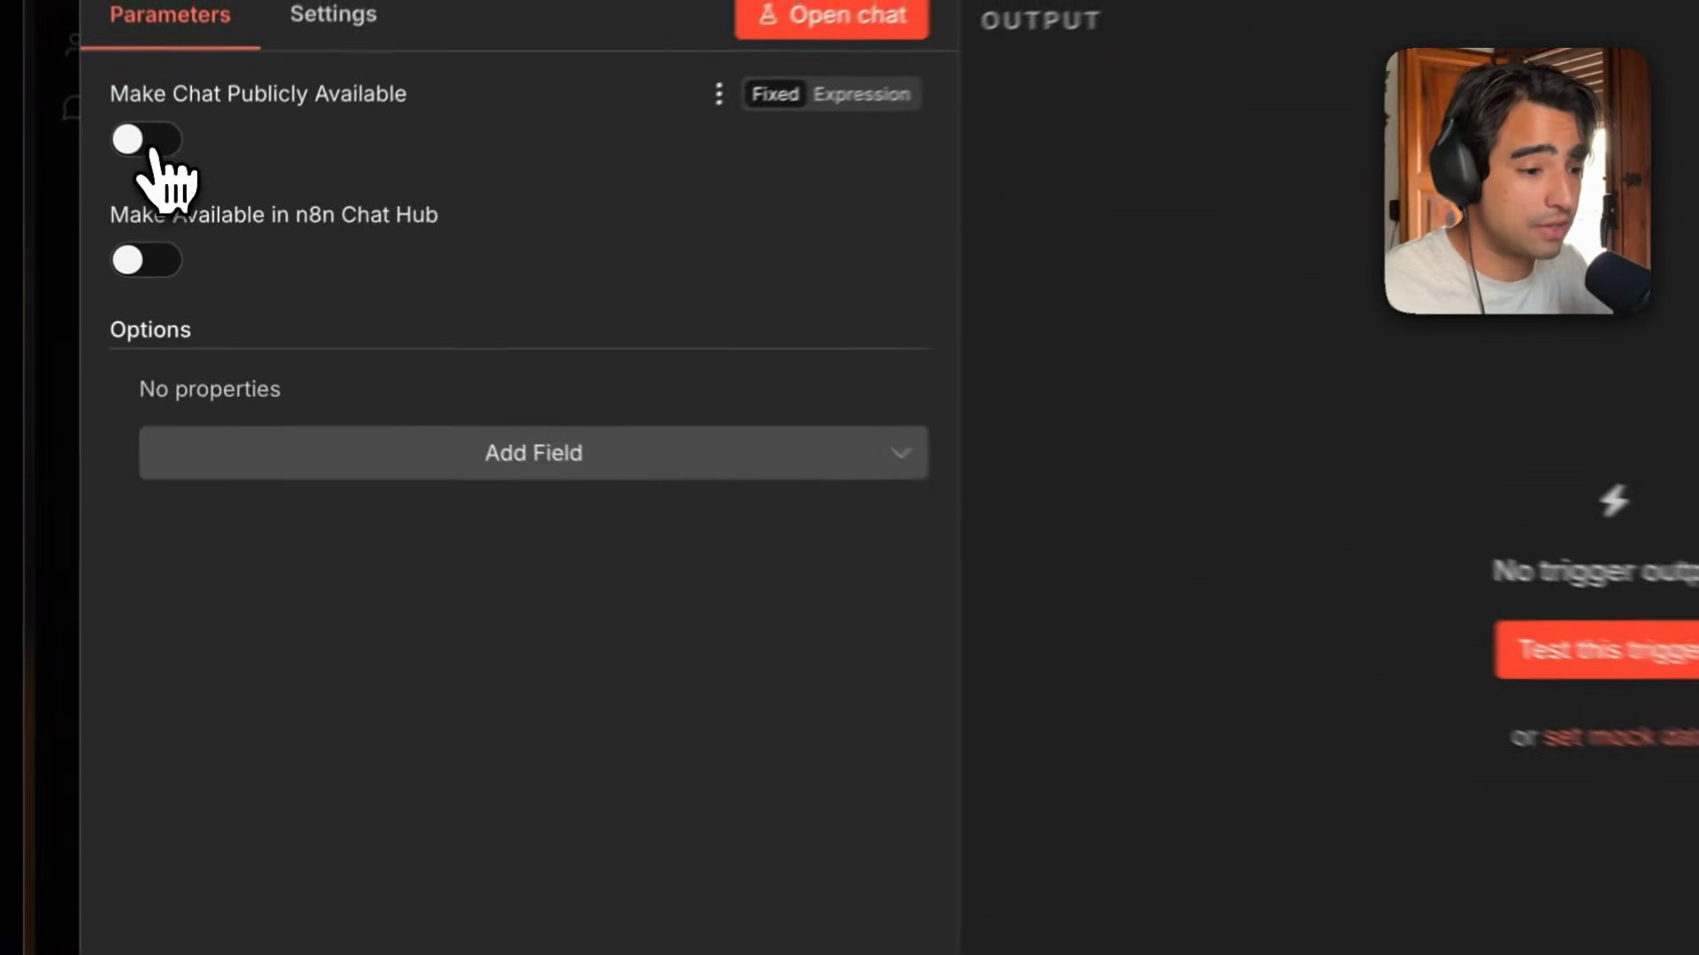
pyautogui.click(170, 196)
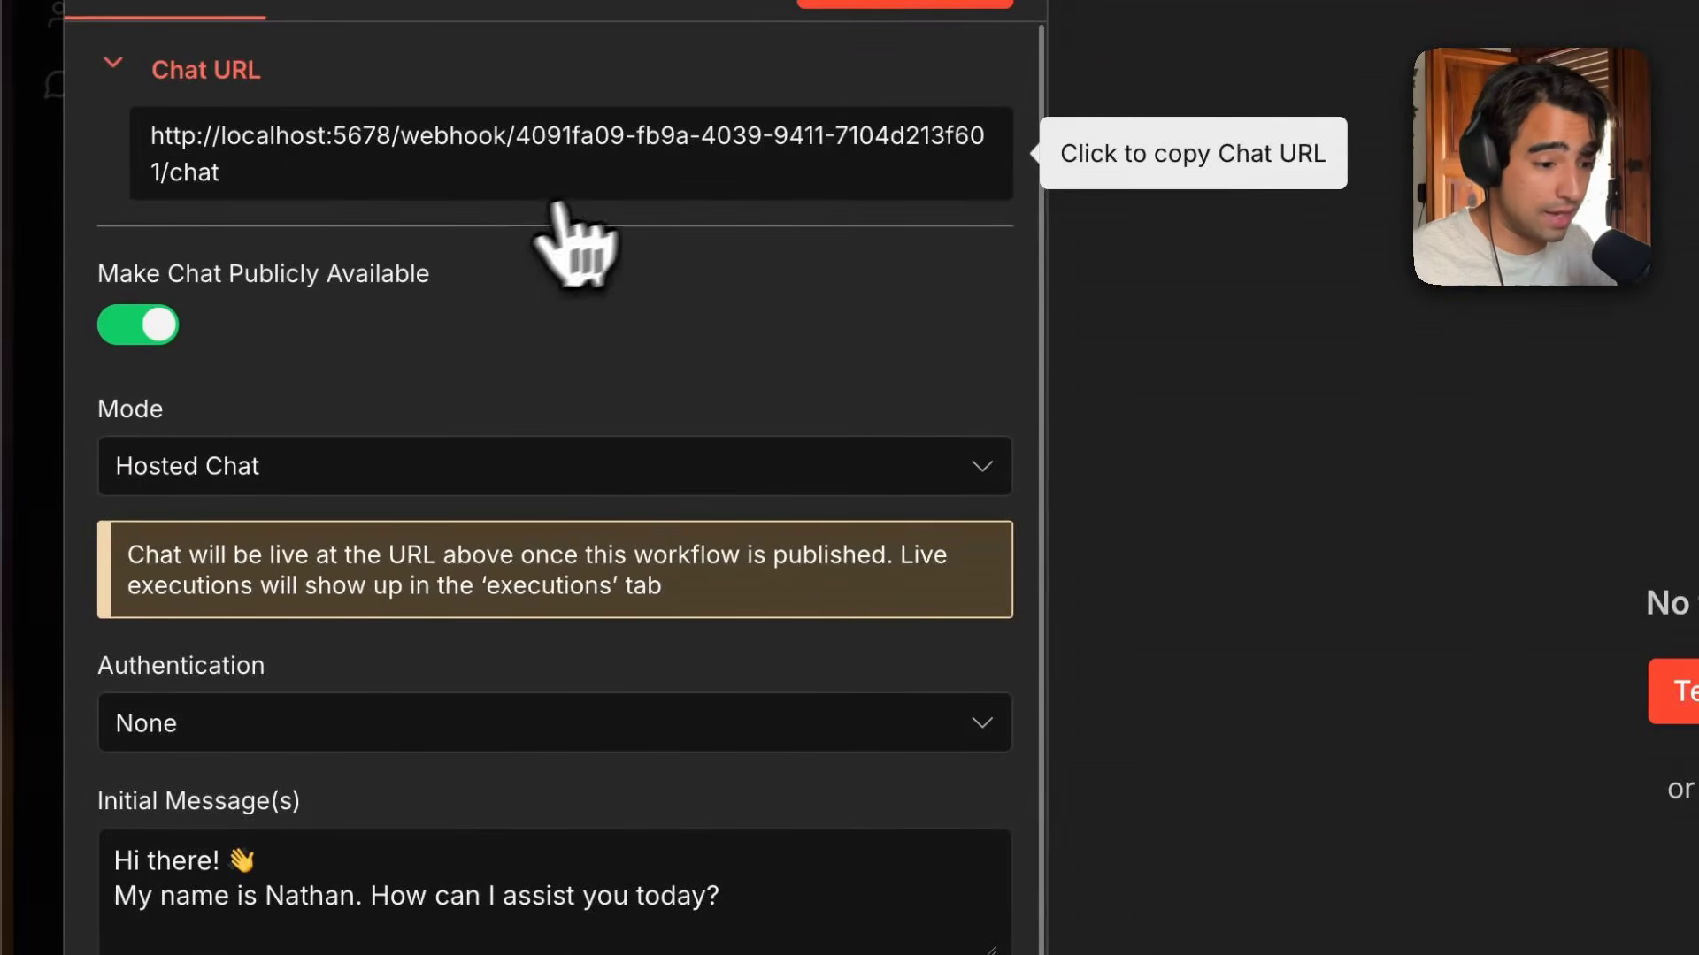
pyautogui.click(632, 184)
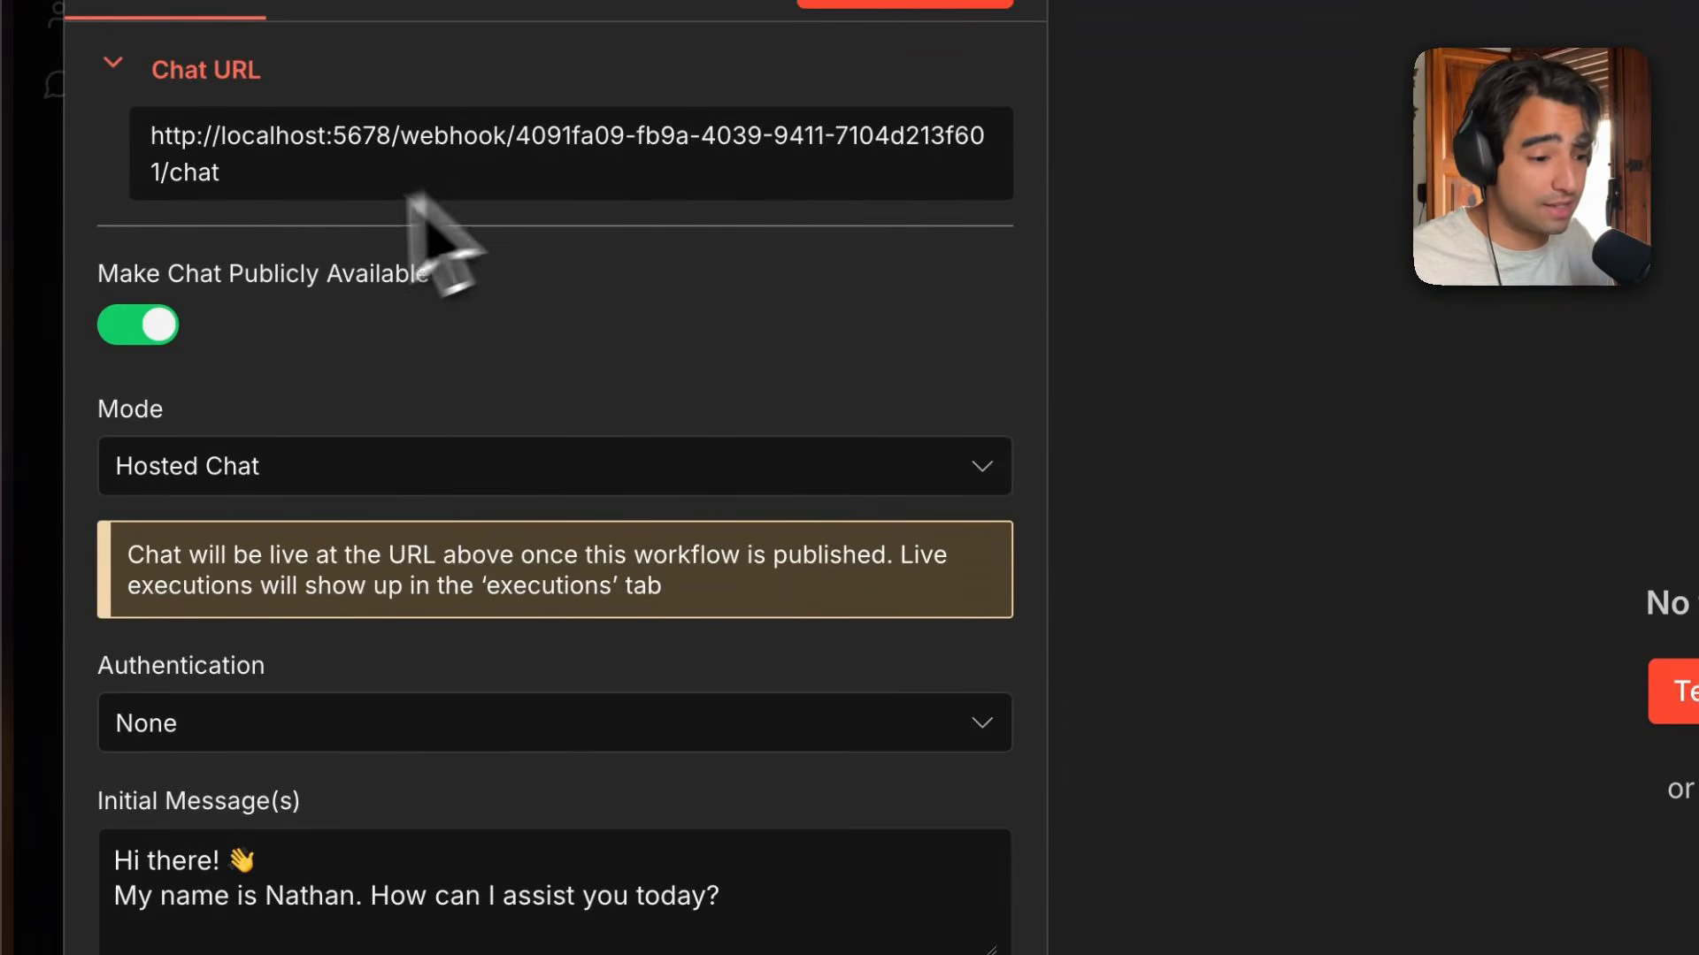
# Review the chat's Mode and Authentication options, trying Basic Auth with a new credential before returning authentication to None.
pyautogui.click(231, 466)
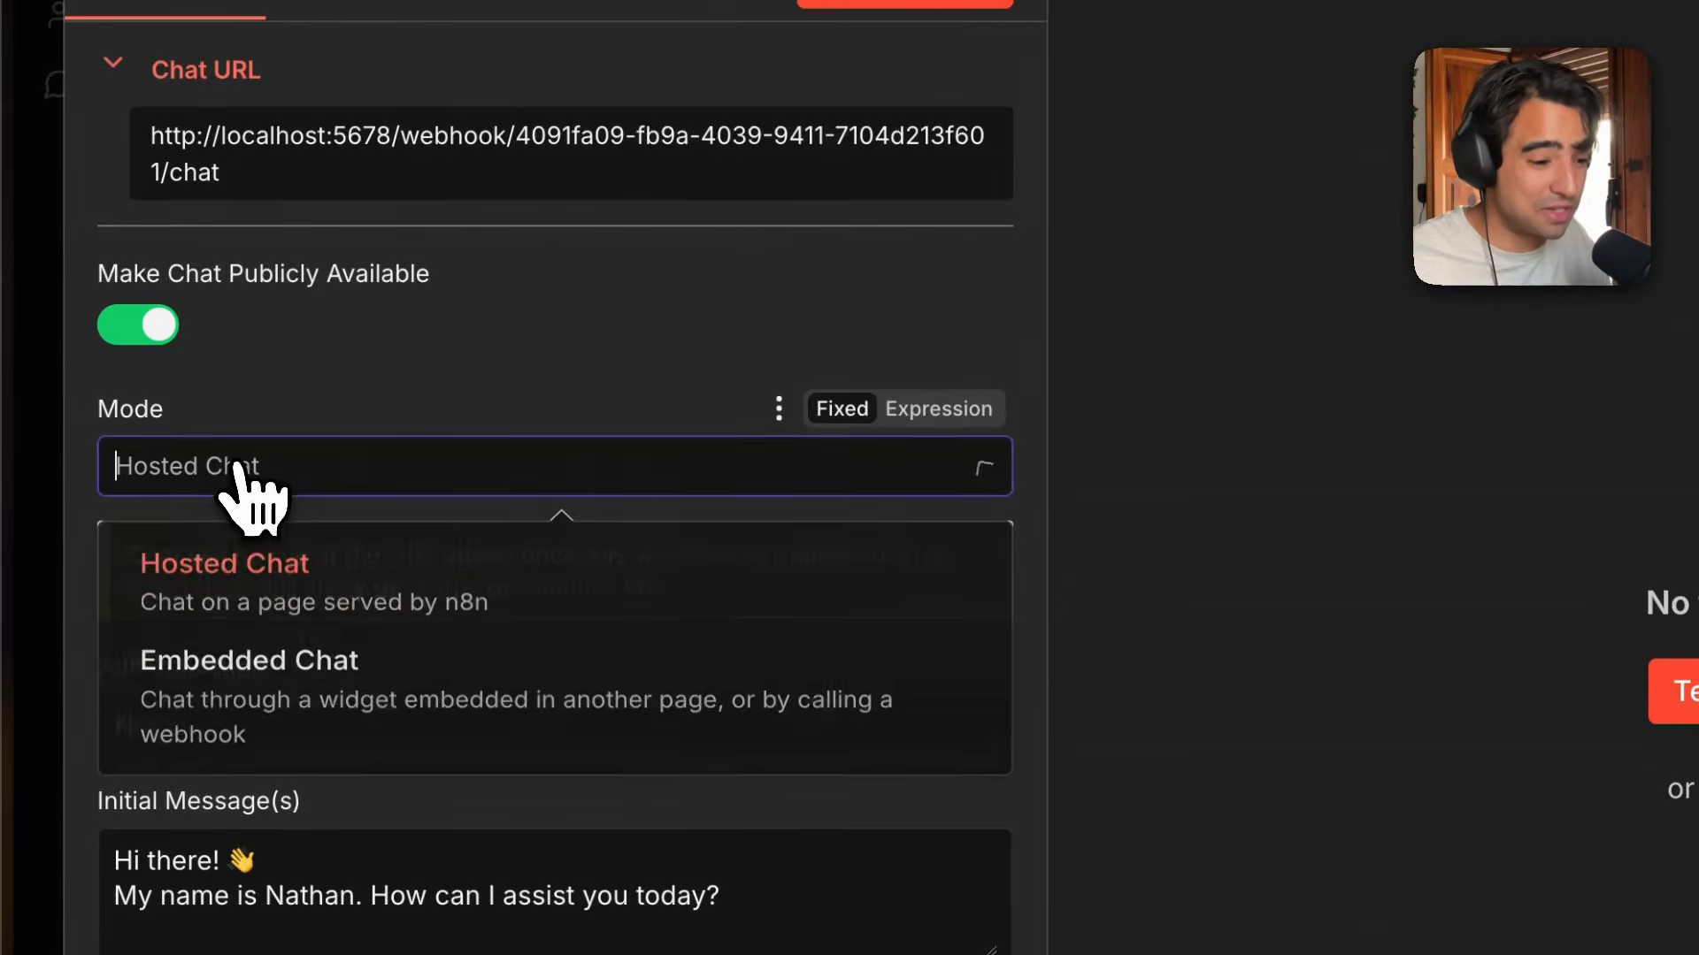
pyautogui.click(231, 466)
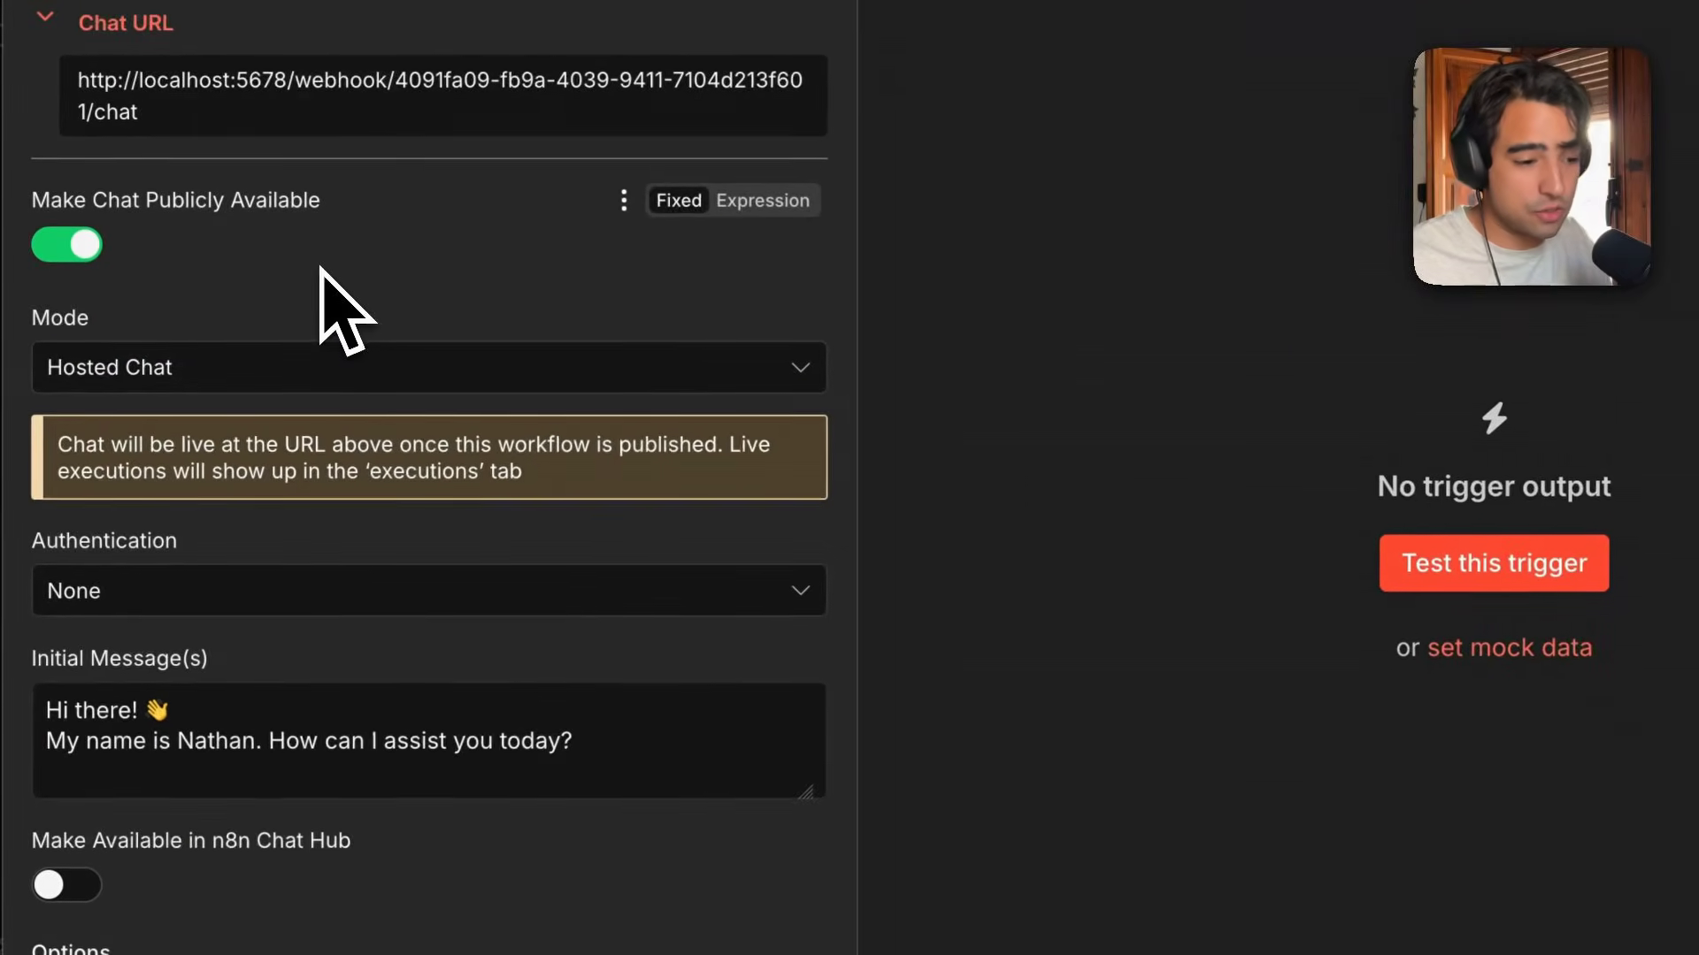
pyautogui.click(371, 589)
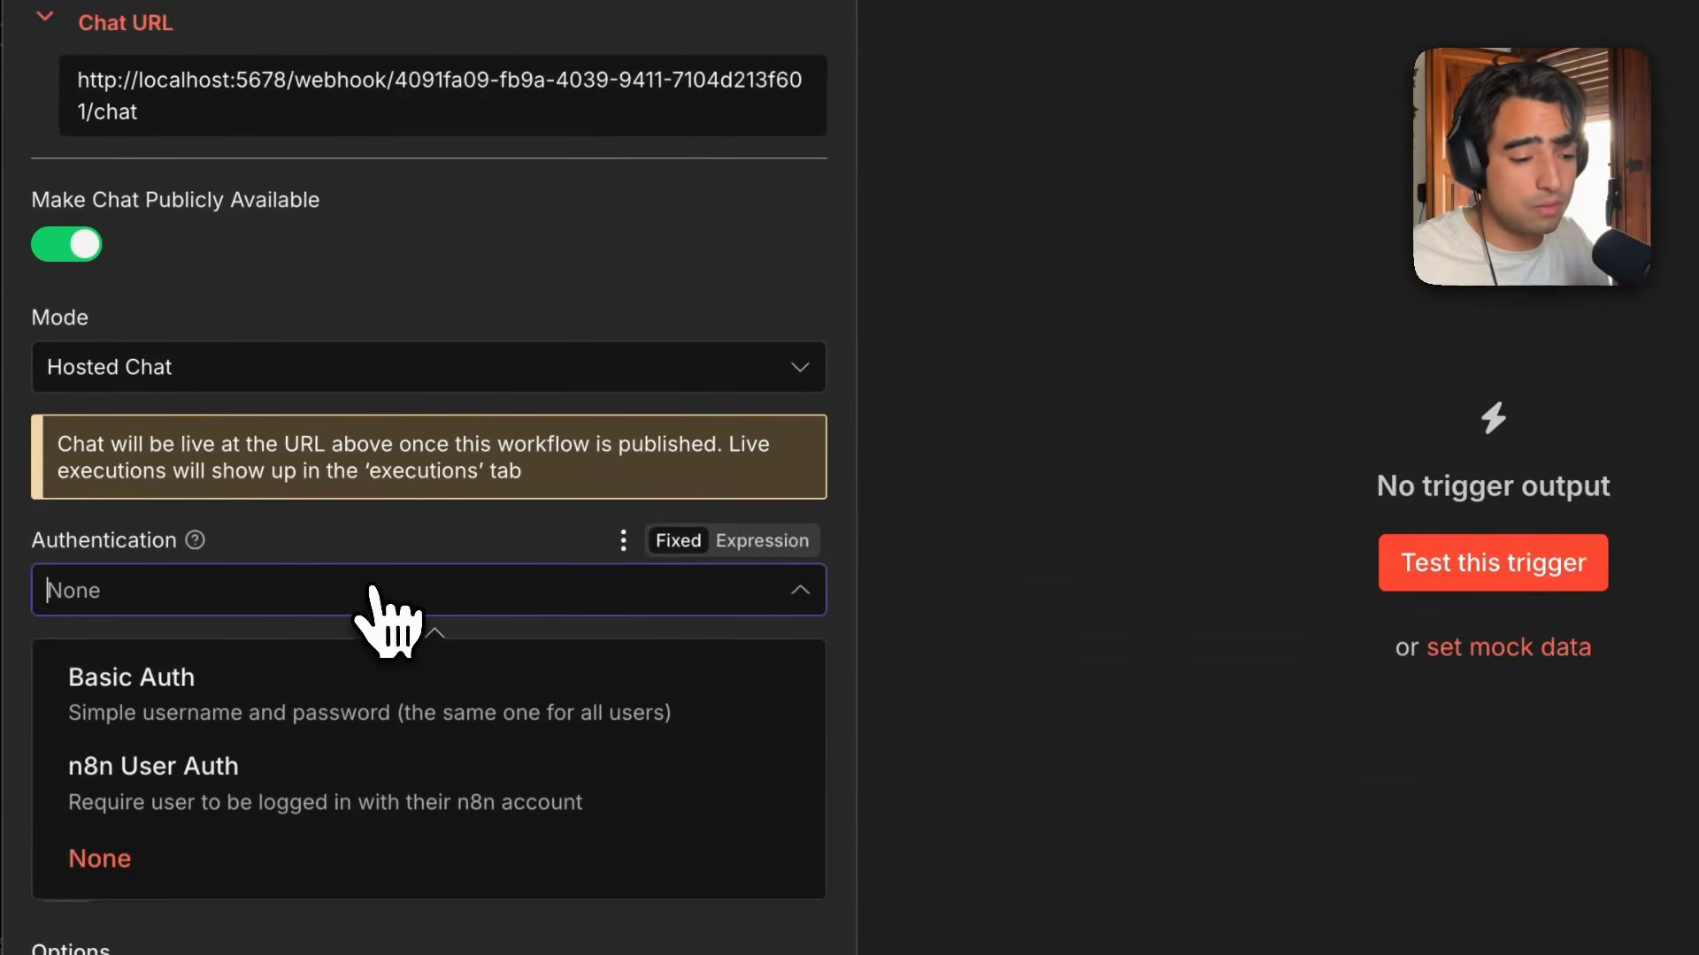
pyautogui.scroll(-2, 372, 601)
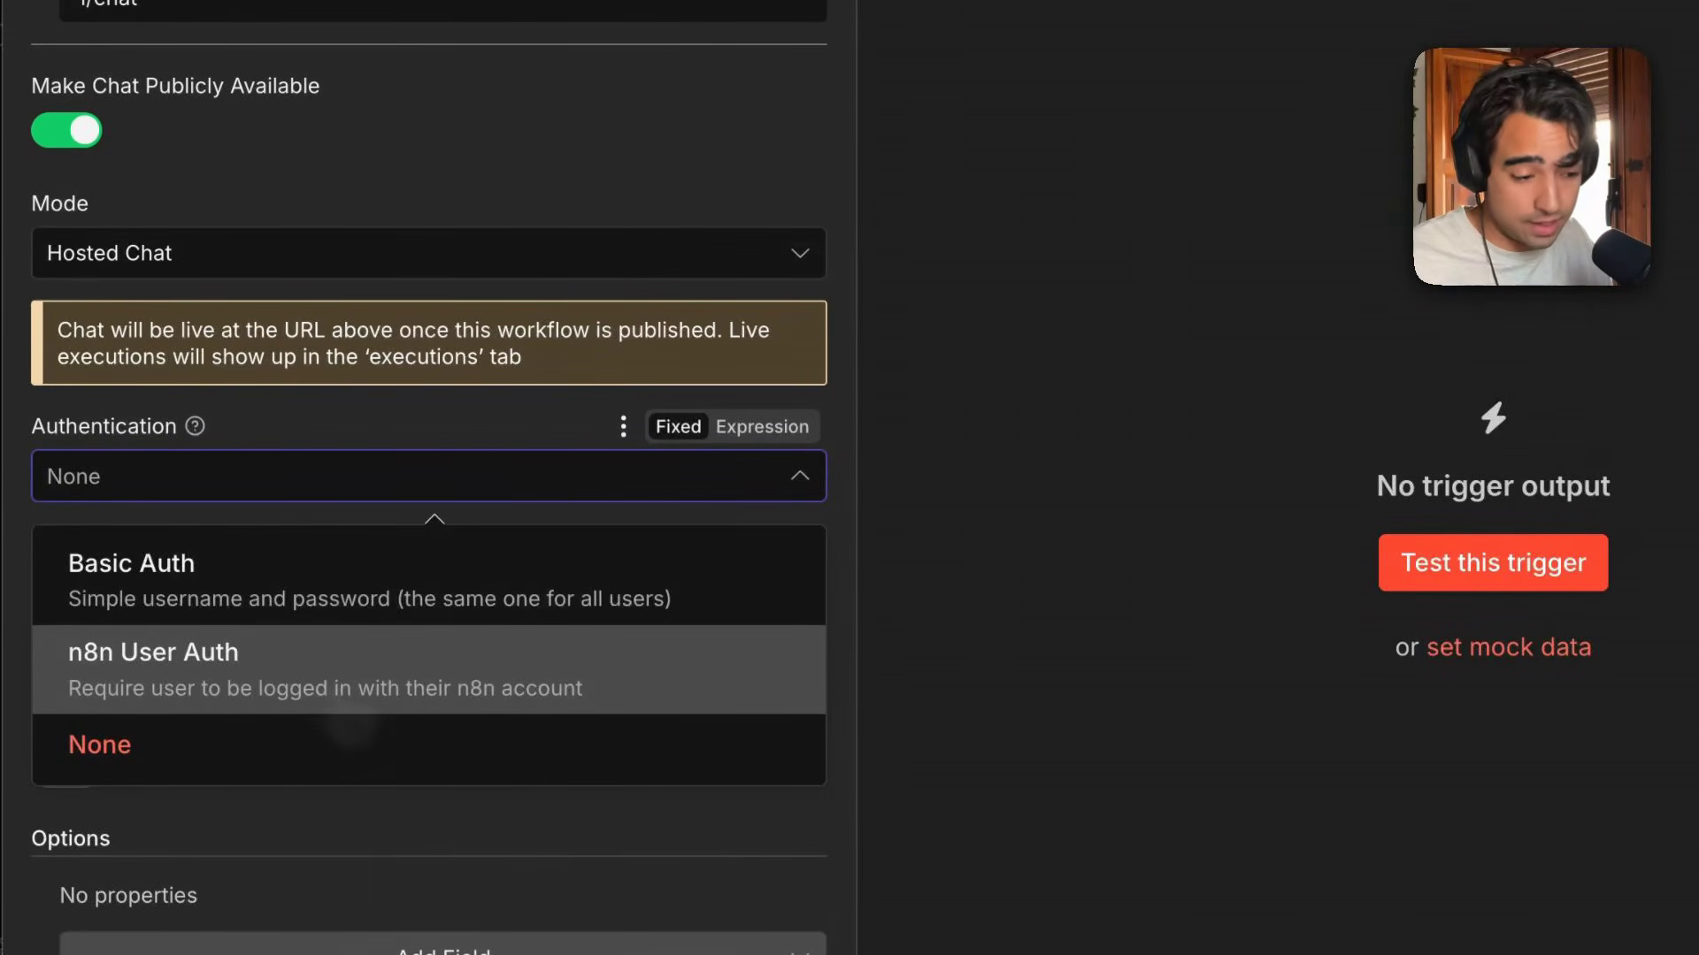
pyautogui.click(360, 598)
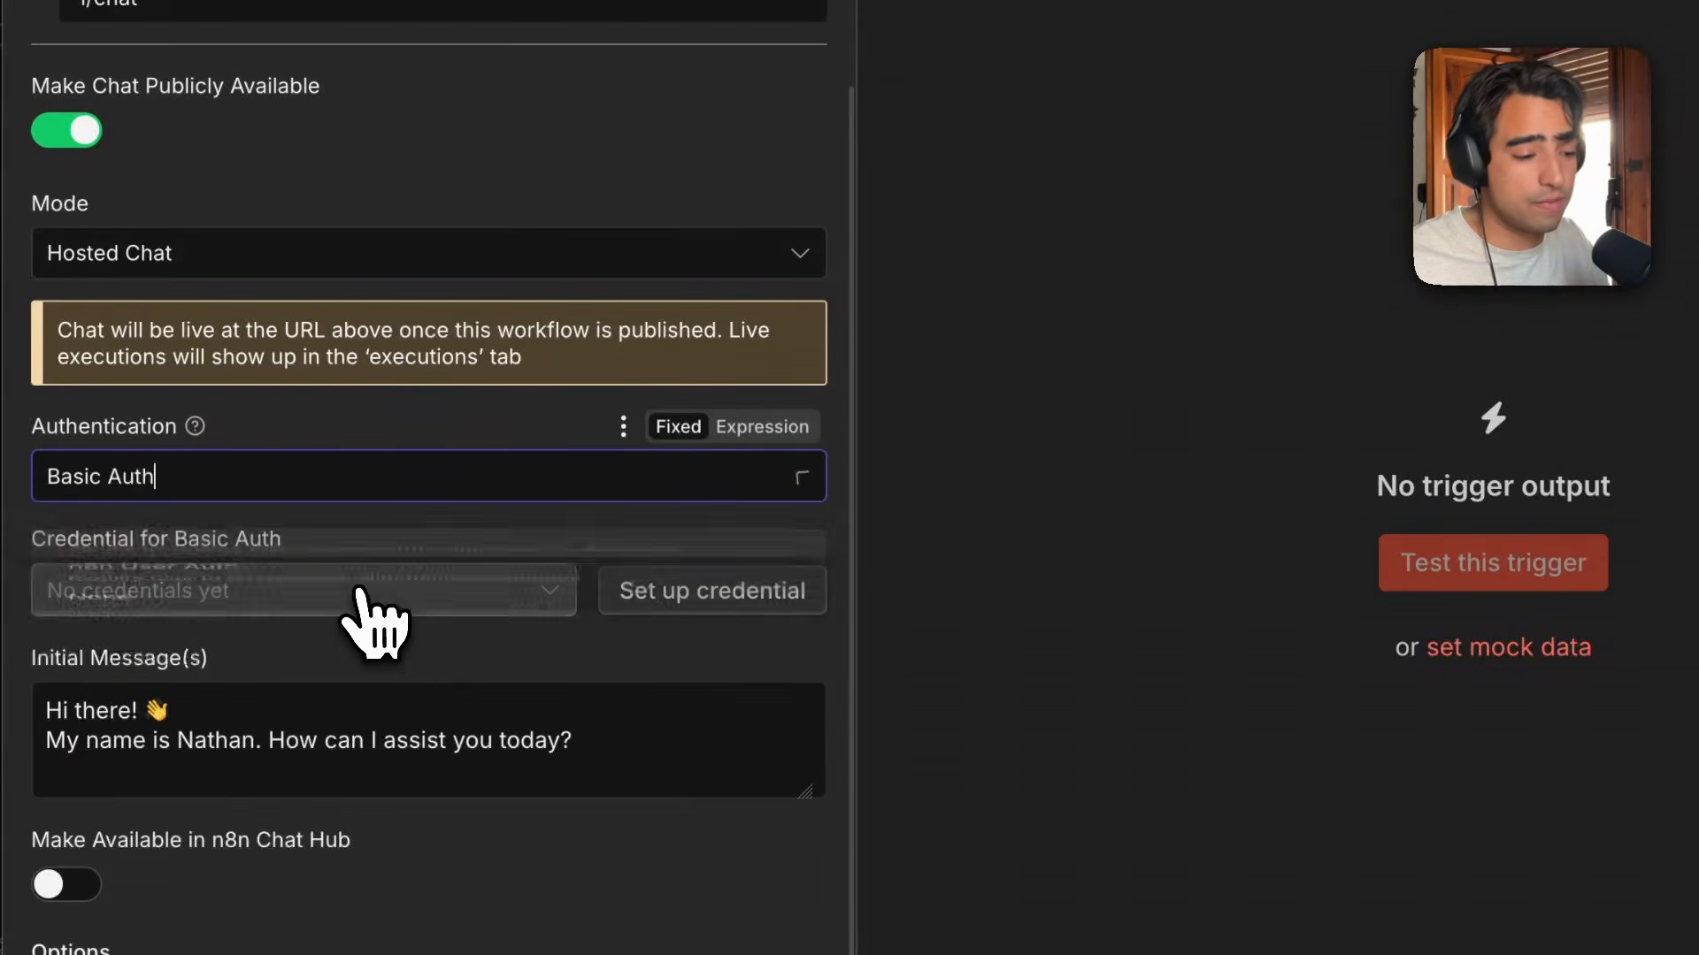
pyautogui.click(703, 591)
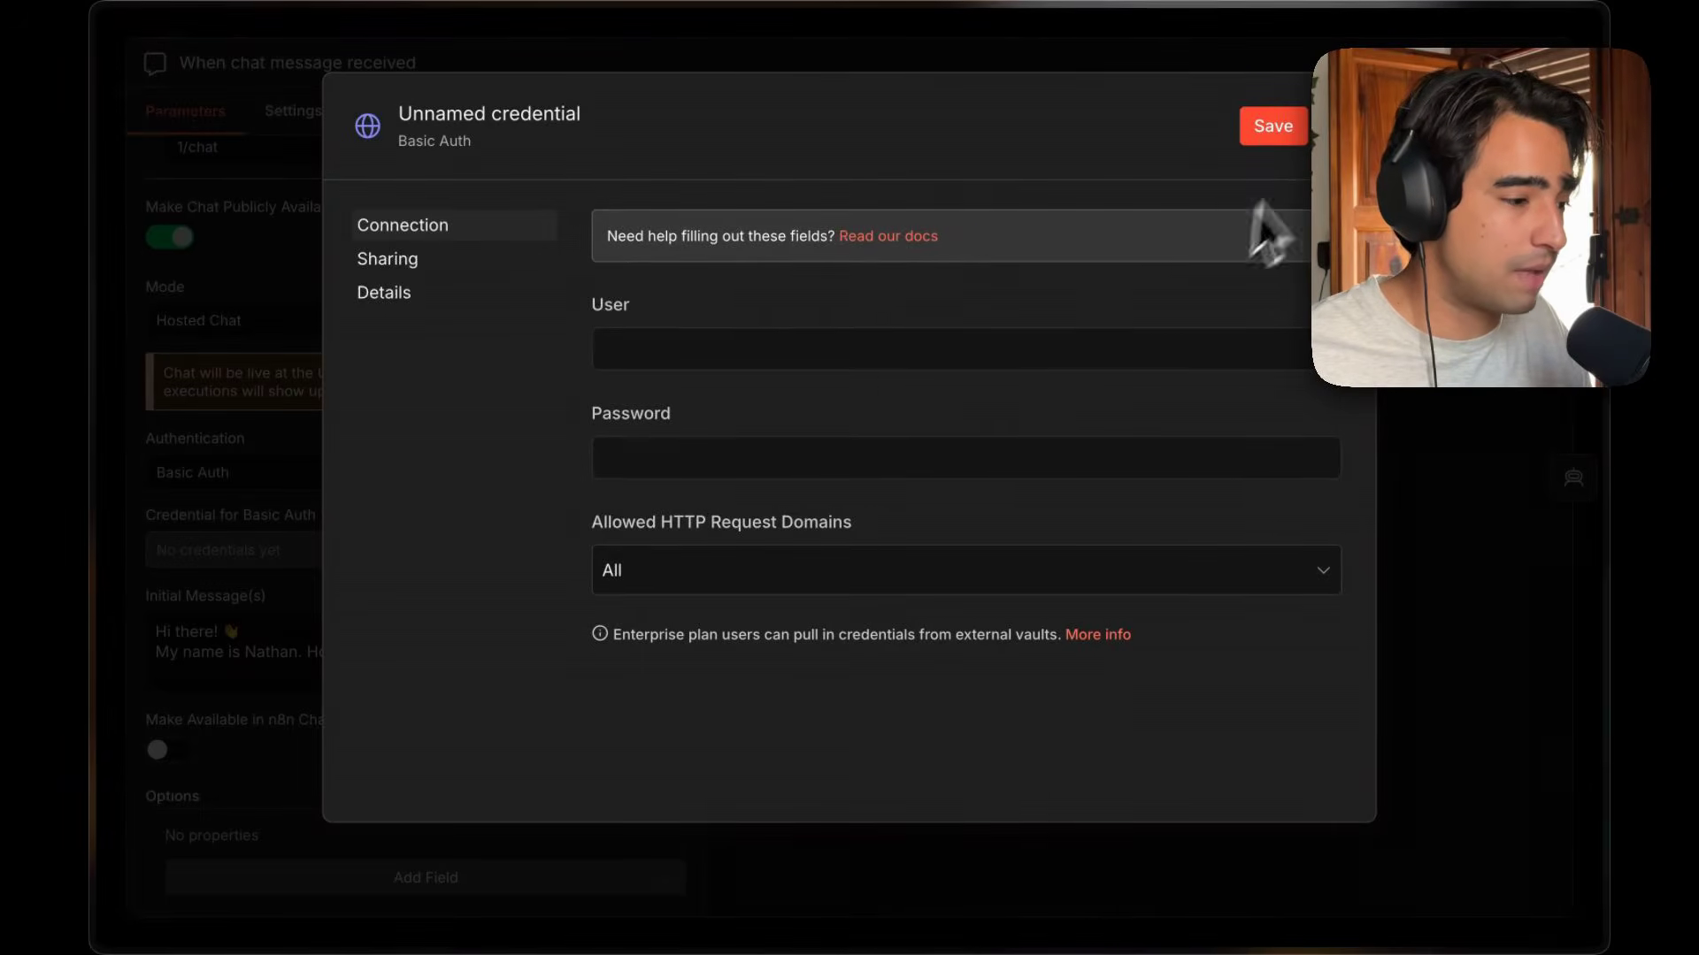
pyautogui.click(1343, 126)
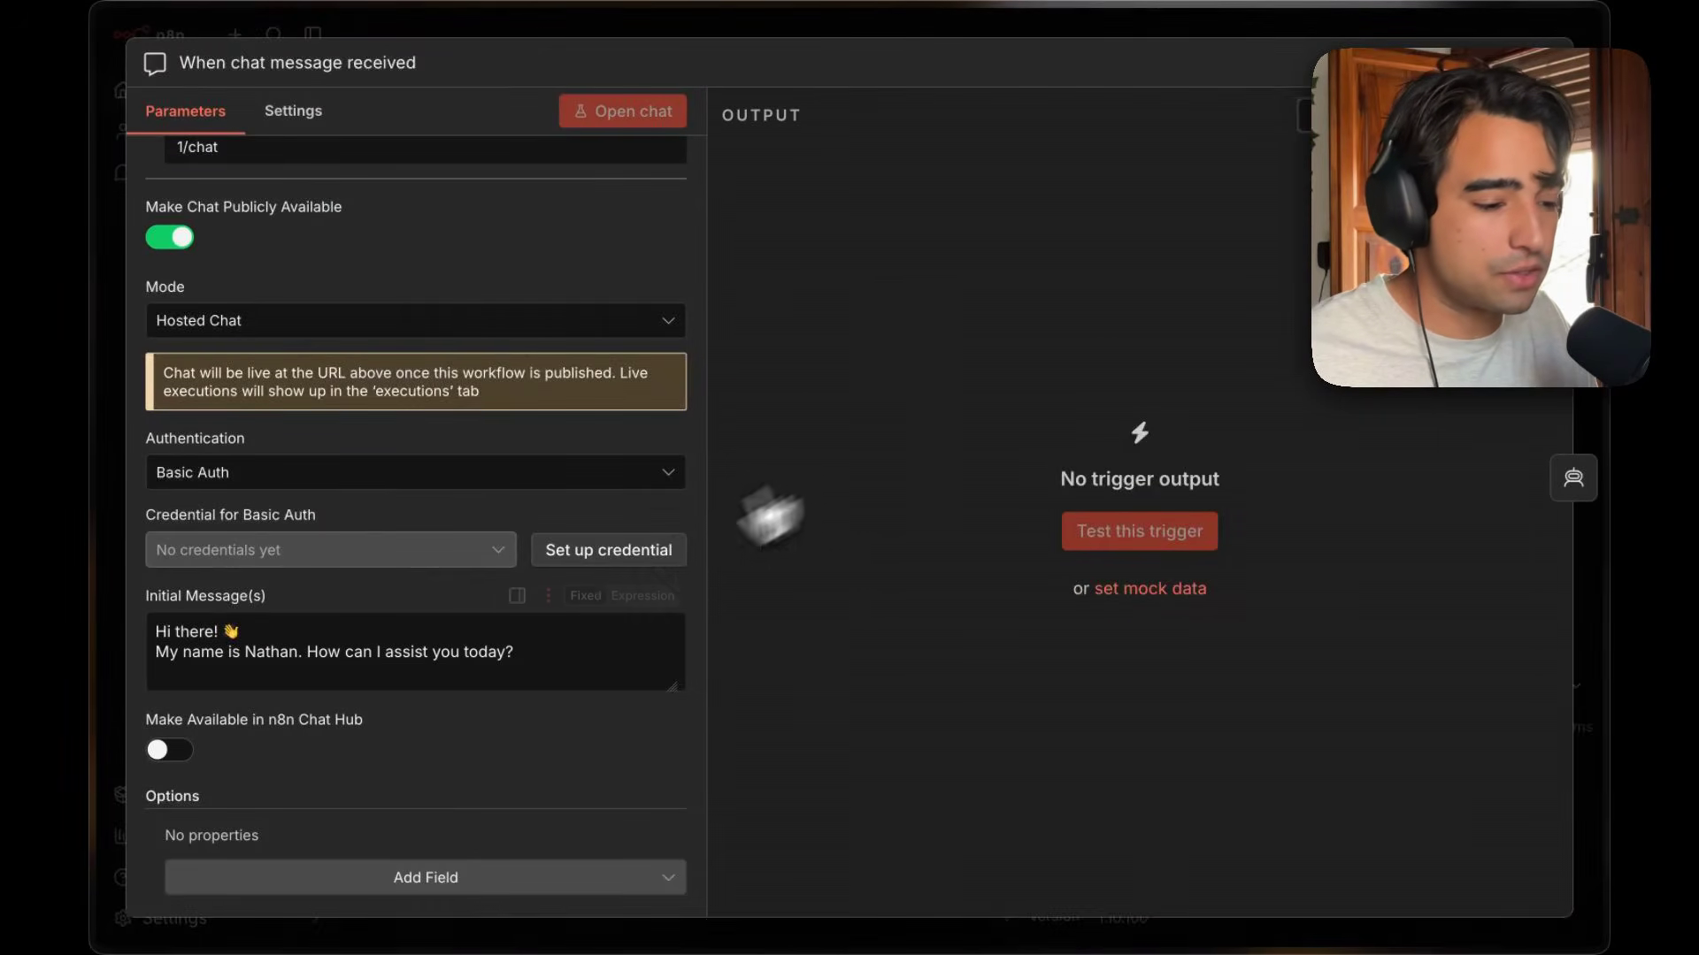
pyautogui.click(503, 479)
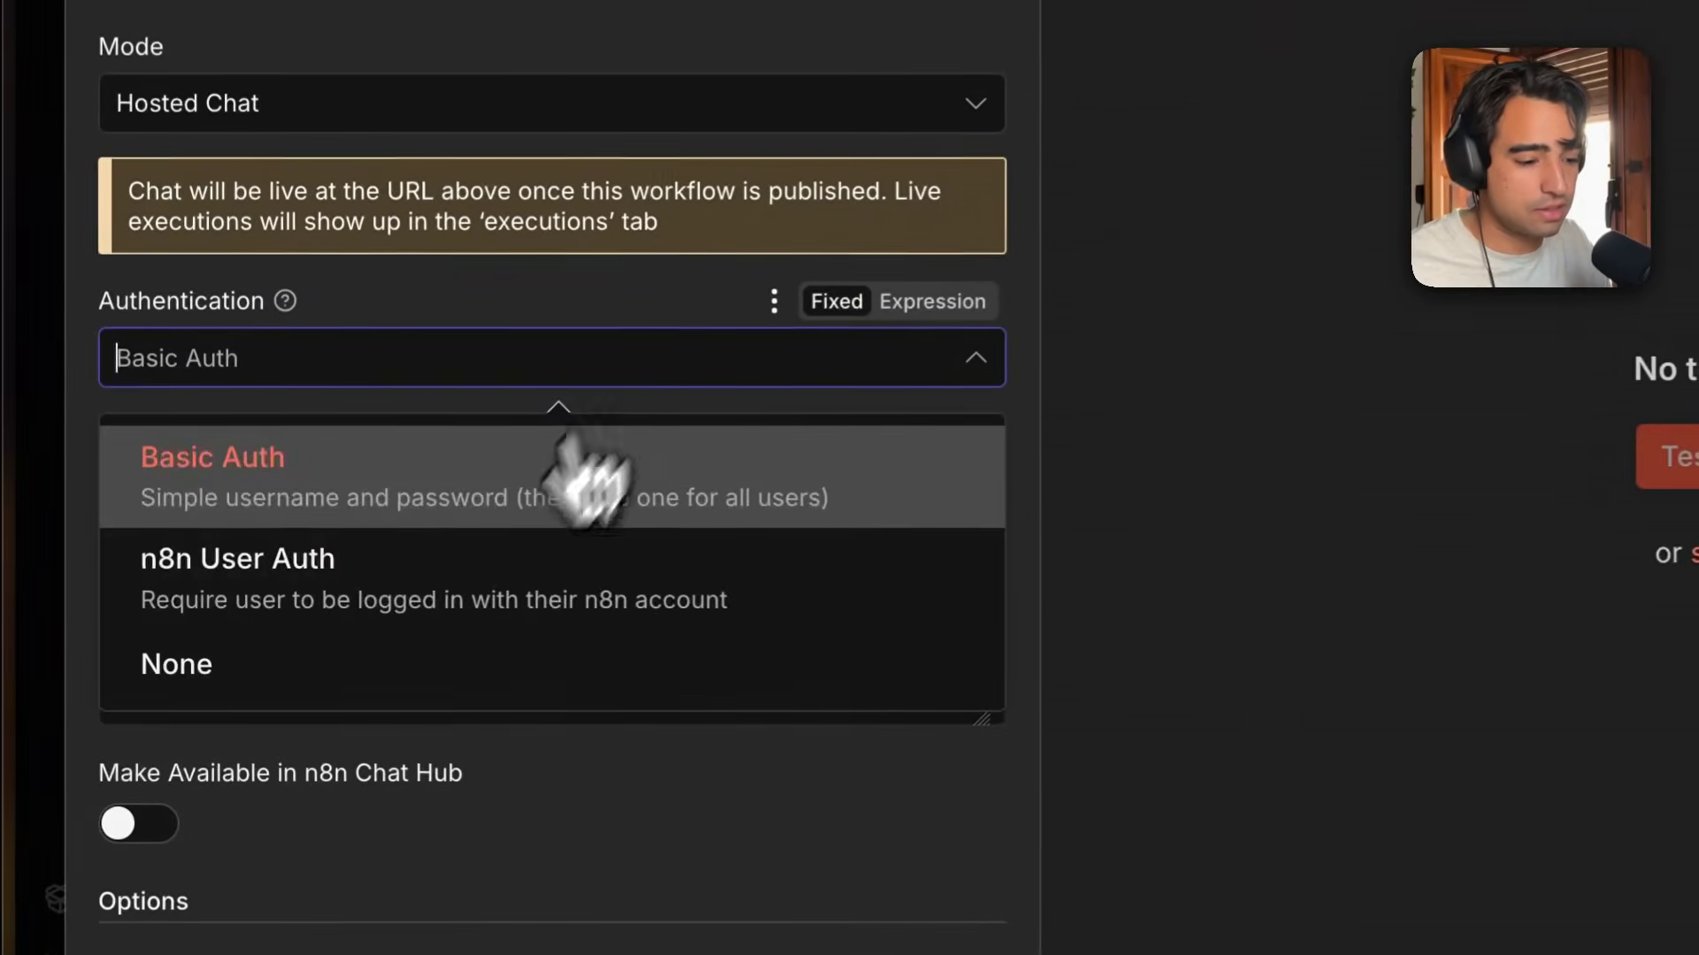
pyautogui.click(323, 652)
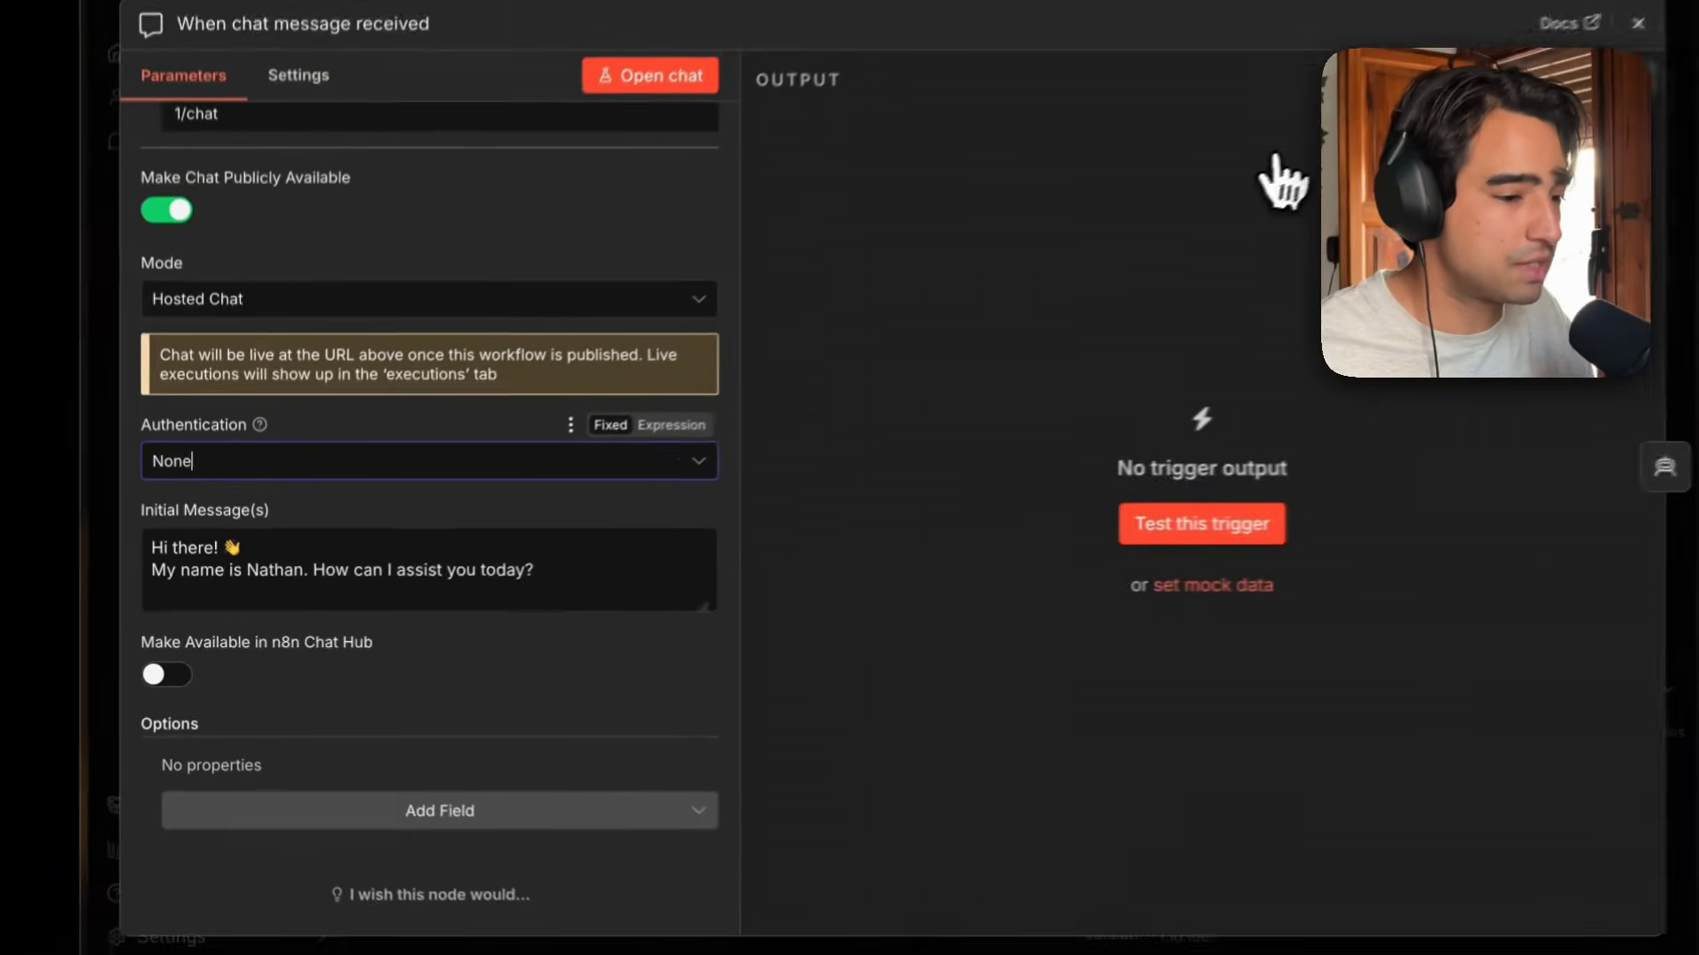
# Open the chat test for the trigger and write the message "hello how are you?".
pyautogui.scroll(2, 619, 301)
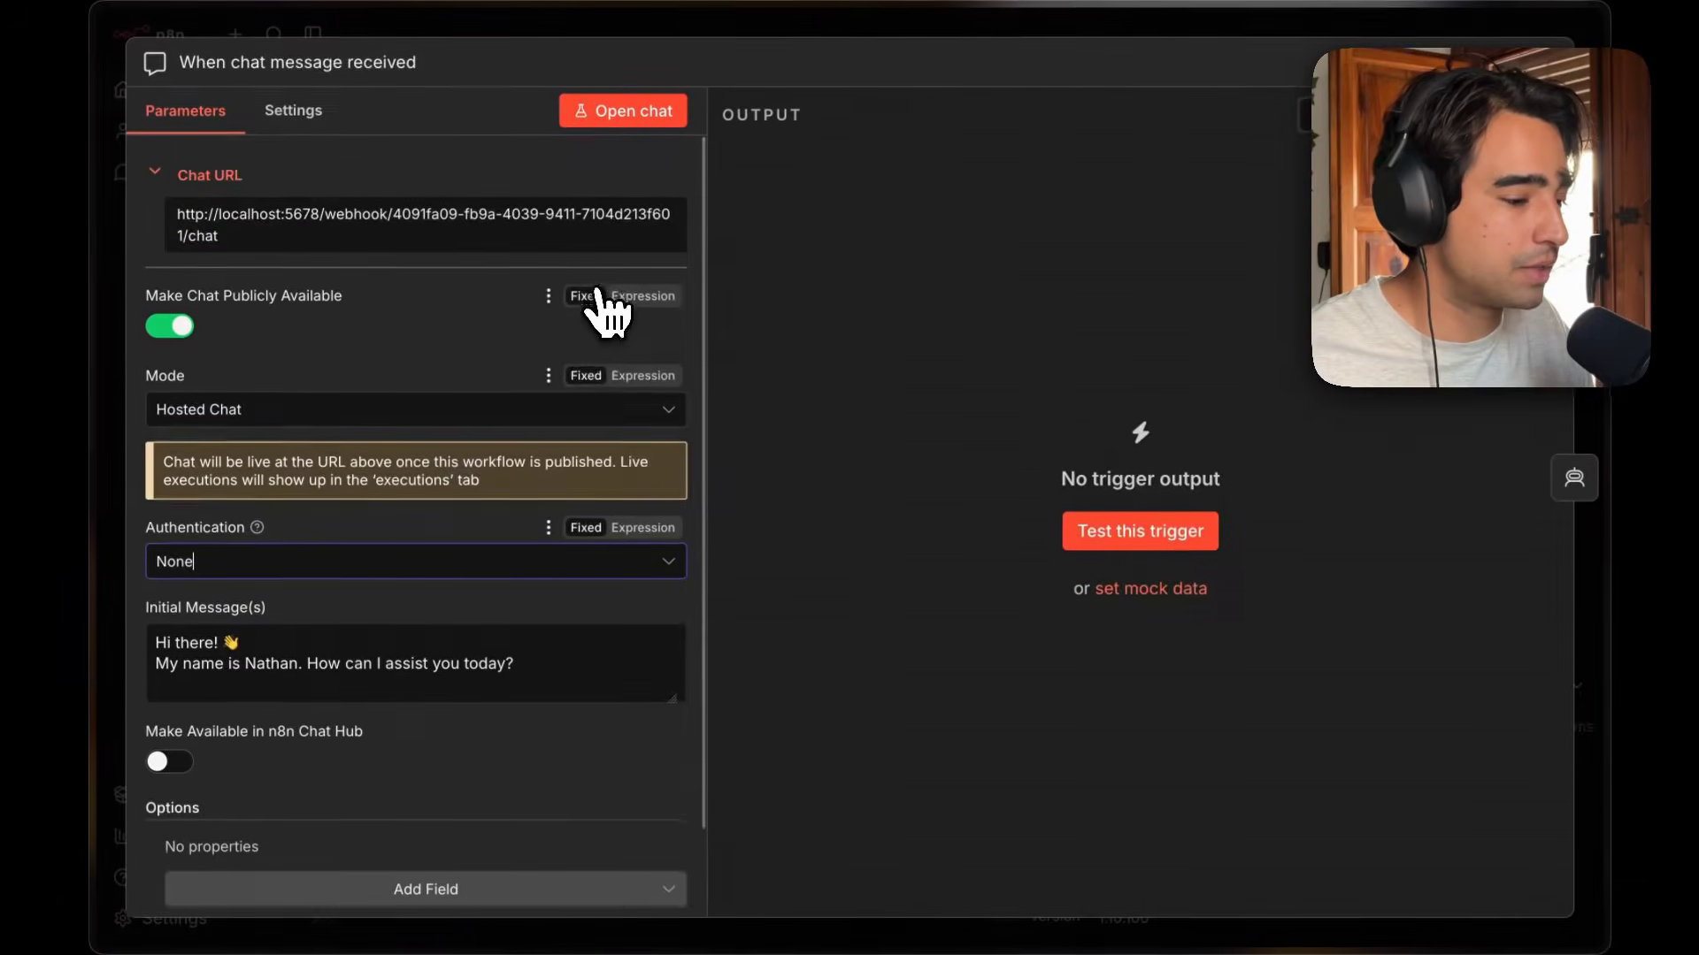
pyautogui.click(1132, 535)
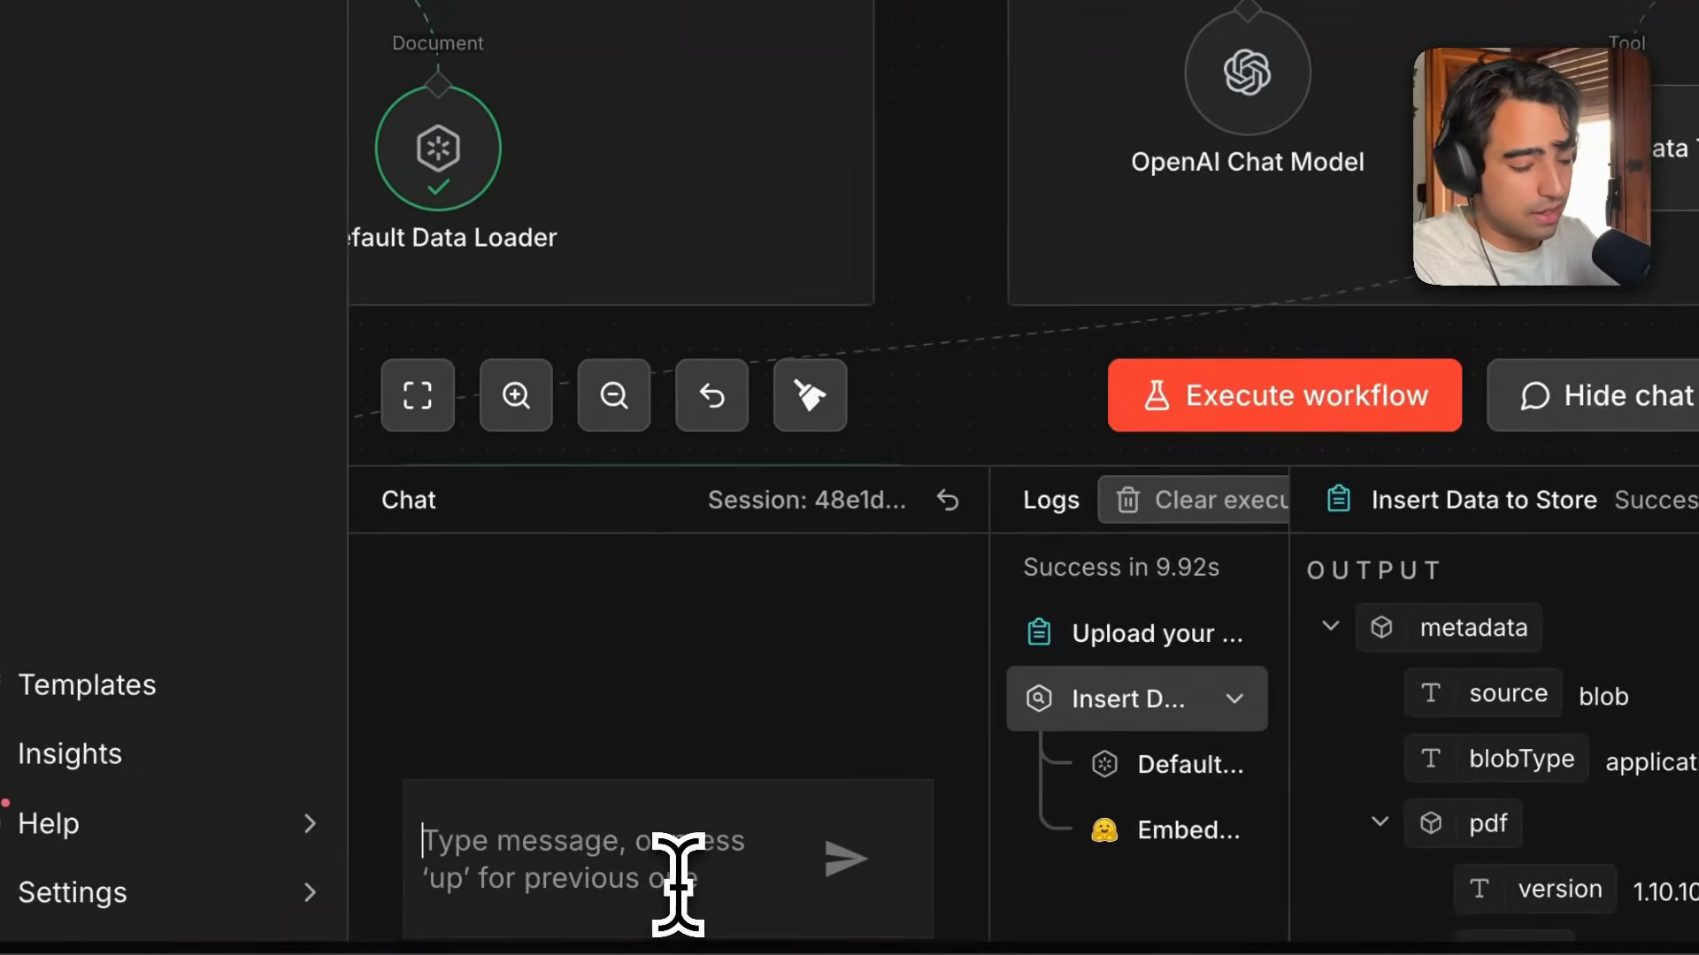
pyautogui.write('hello how are you')
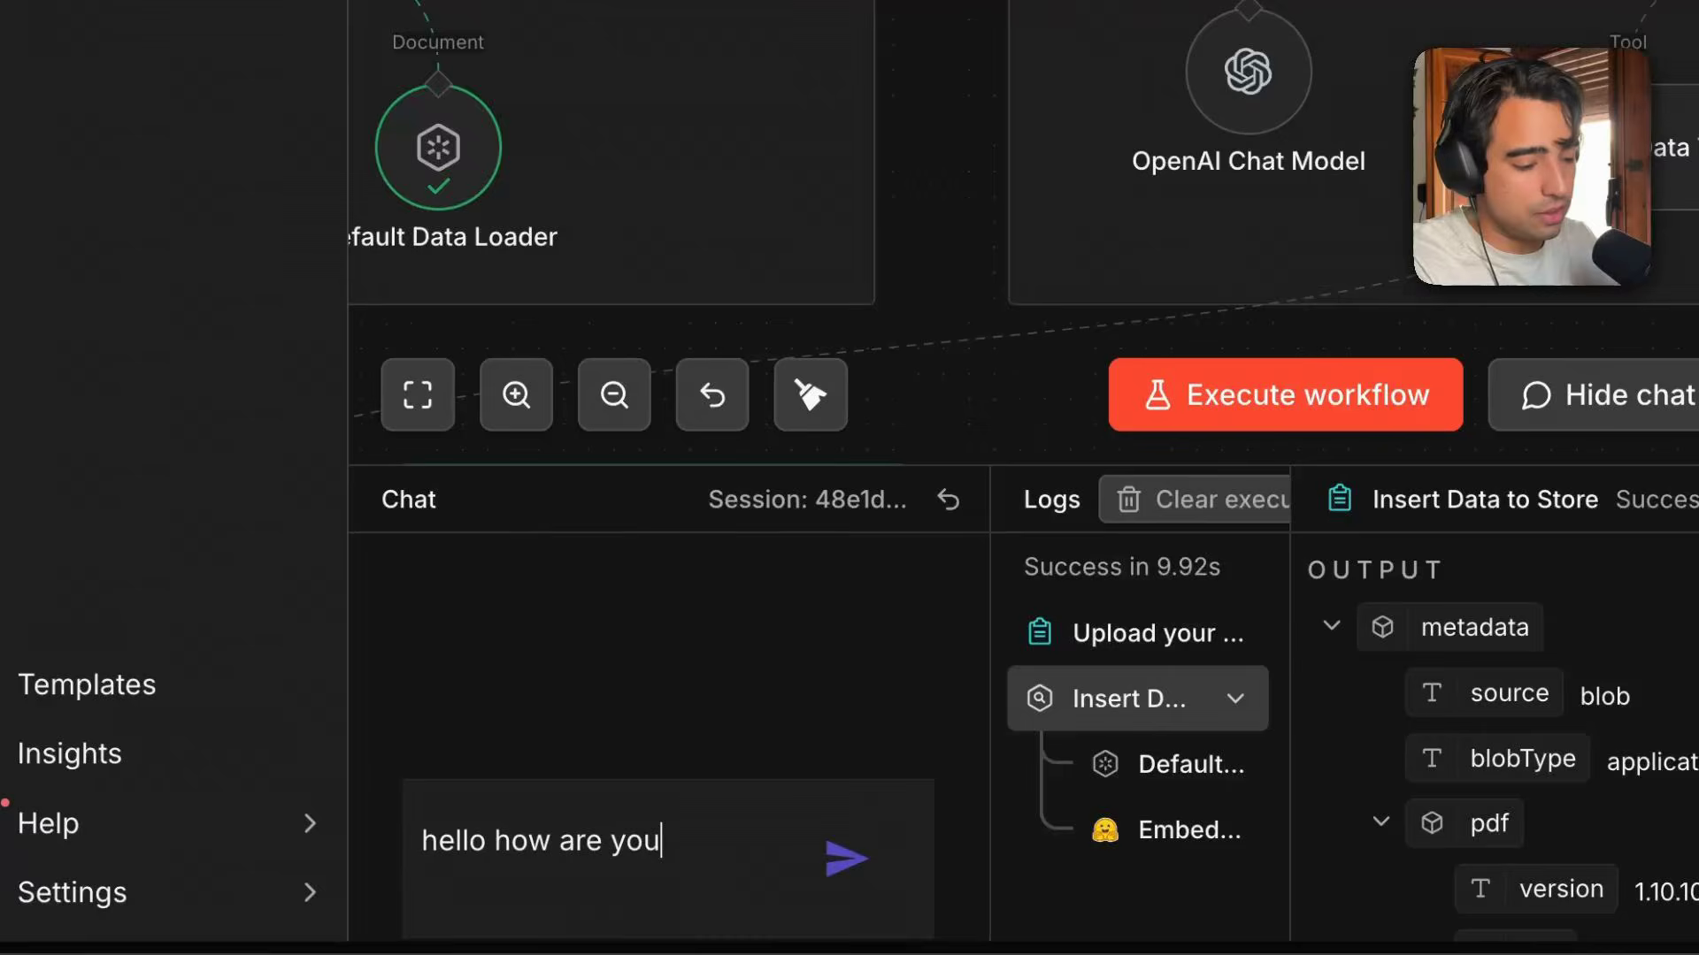
pyautogui.write('?')
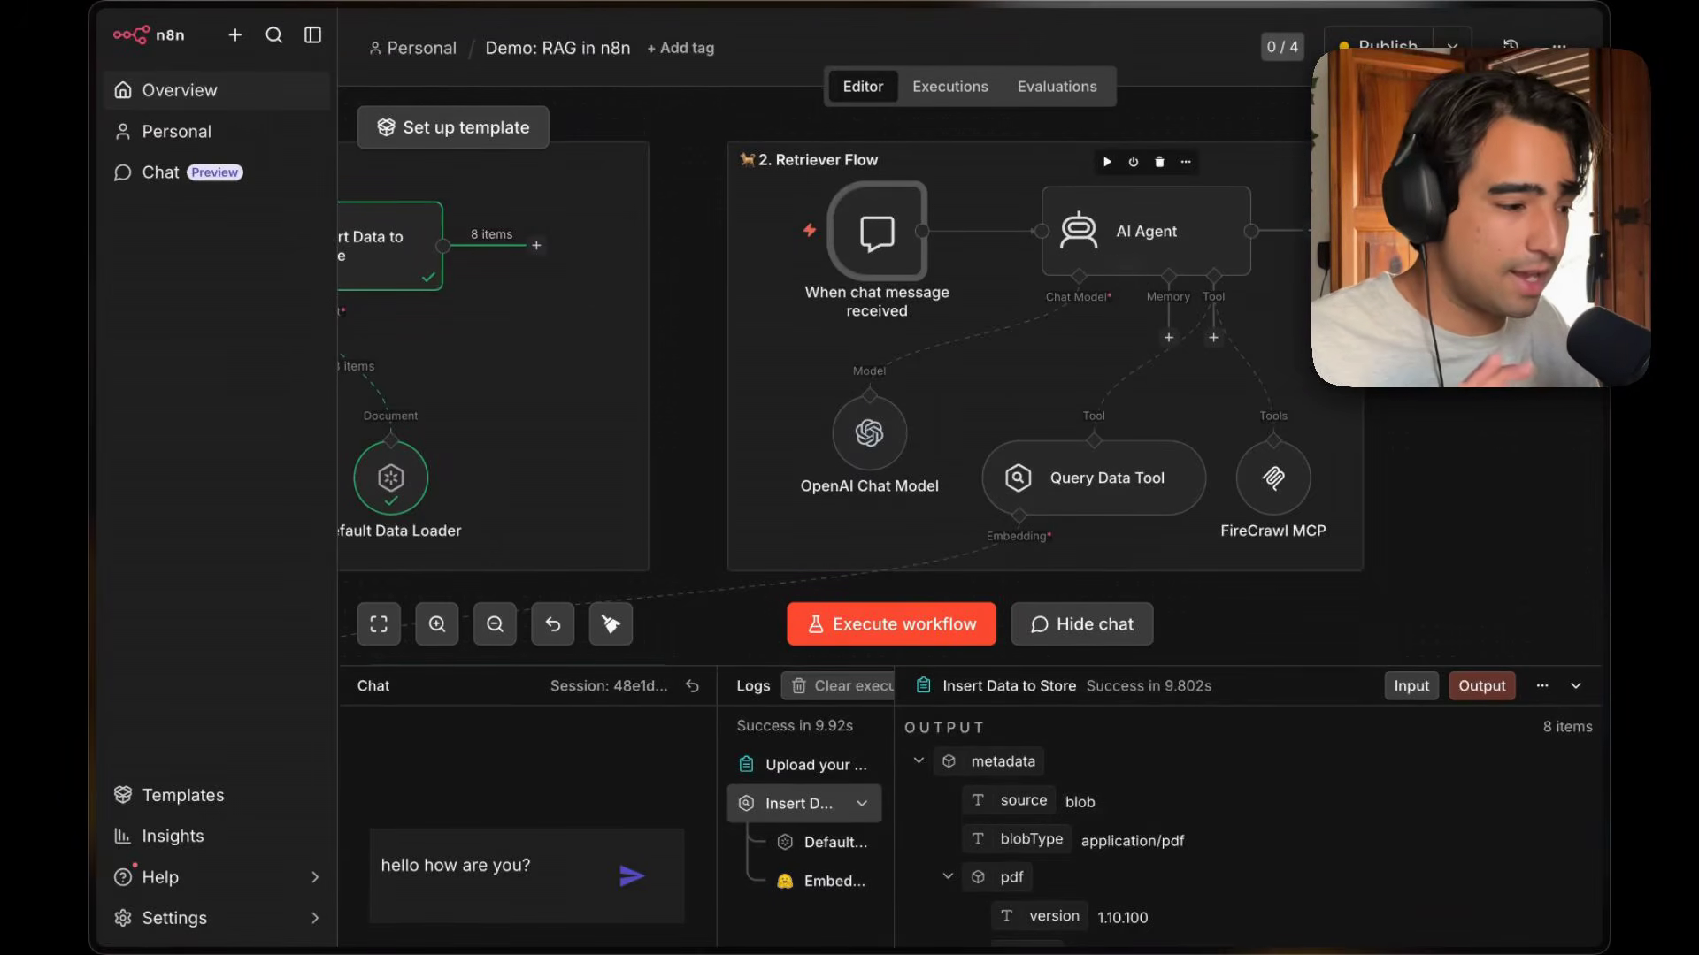
# Open the AI Agent node to review its settings, then close it.
pyautogui.doubleClick(1128, 256)
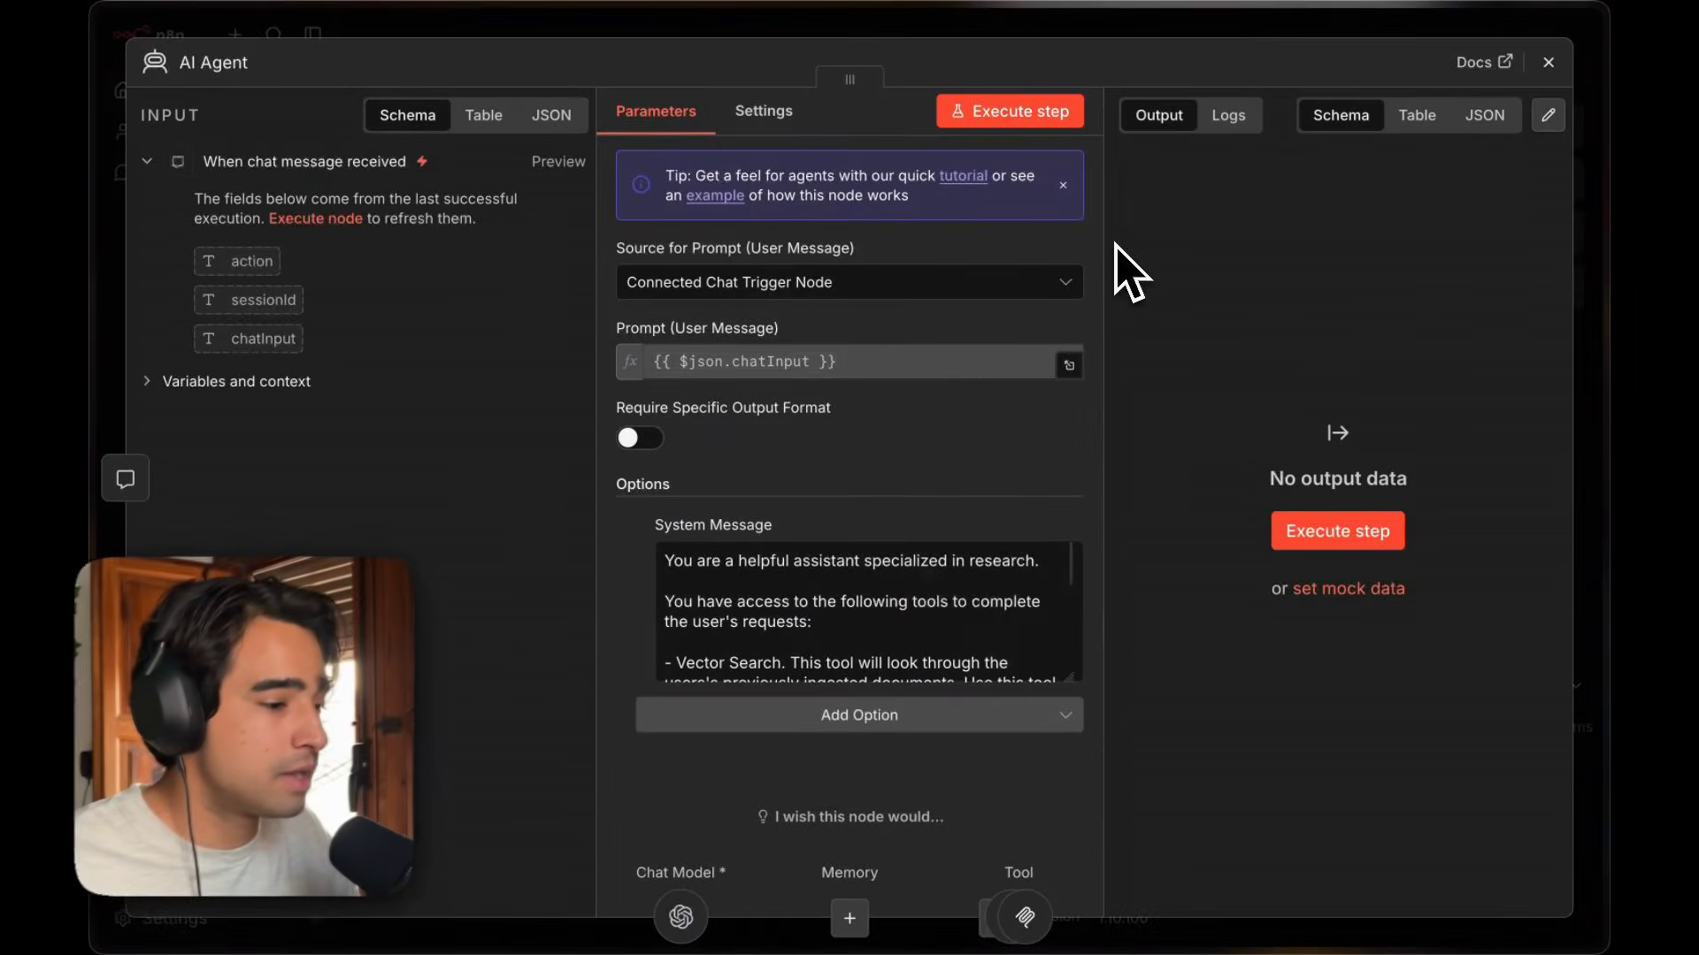
pyautogui.click(1547, 62)
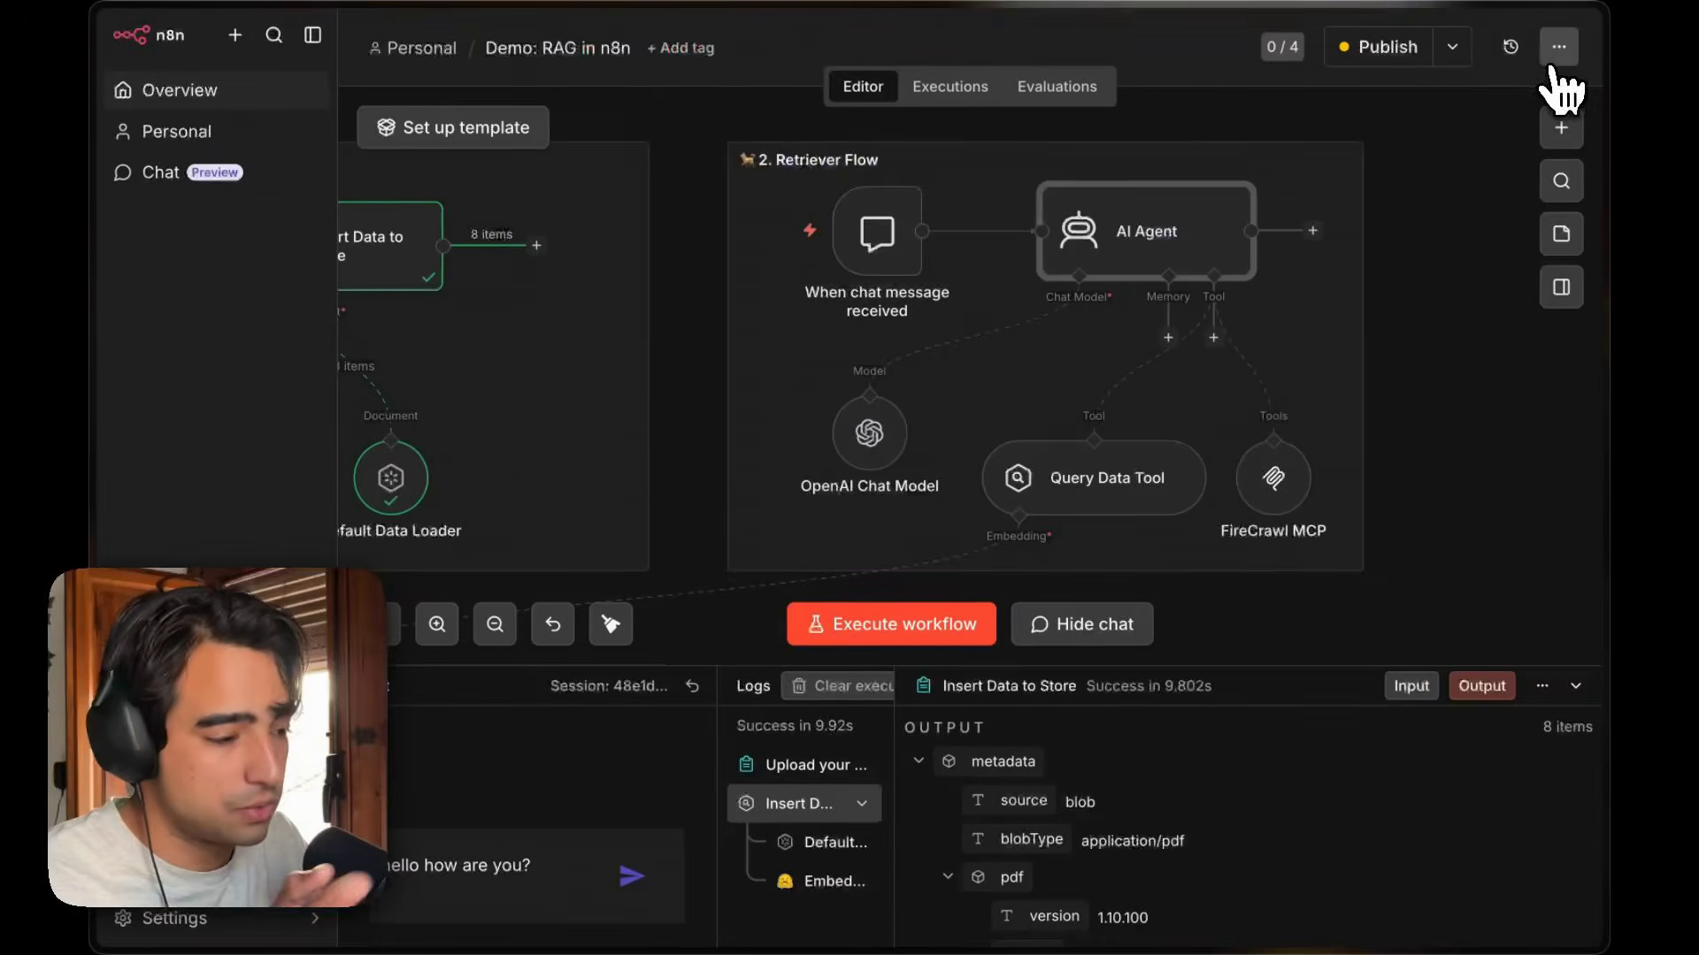
pyautogui.click(1544, 132)
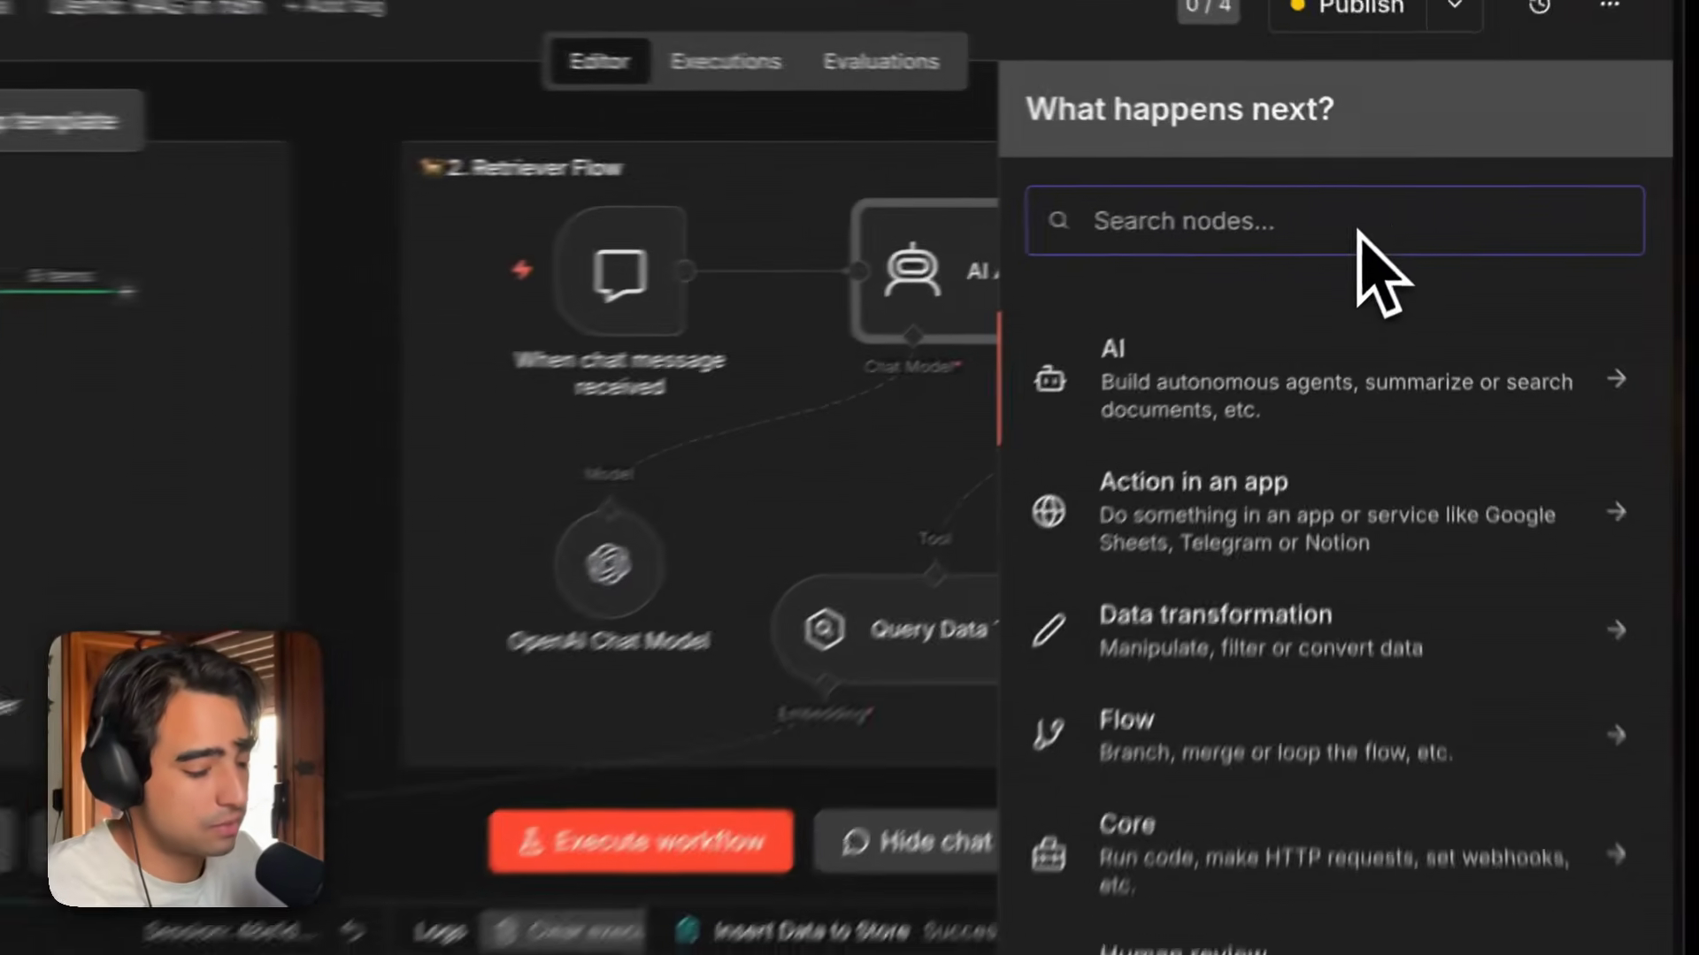
pyautogui.write('no')
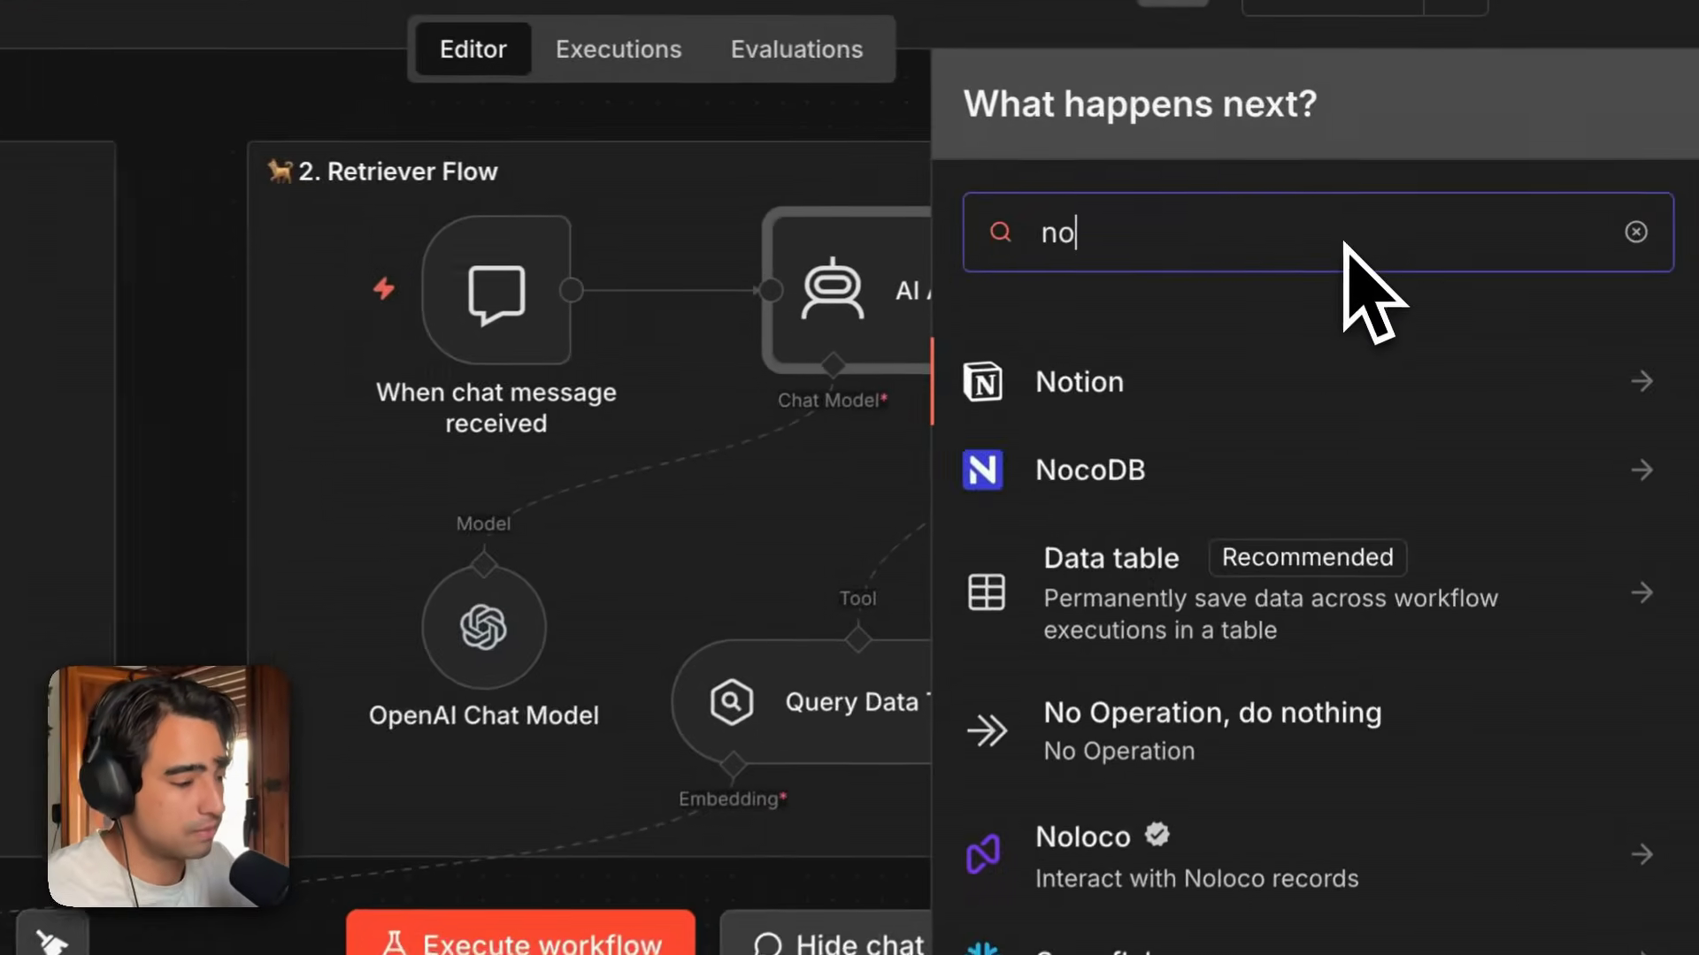
pyautogui.press('BackSpace')
pyautogui.press('BackSpace')
pyautogui.click(1289, 447)
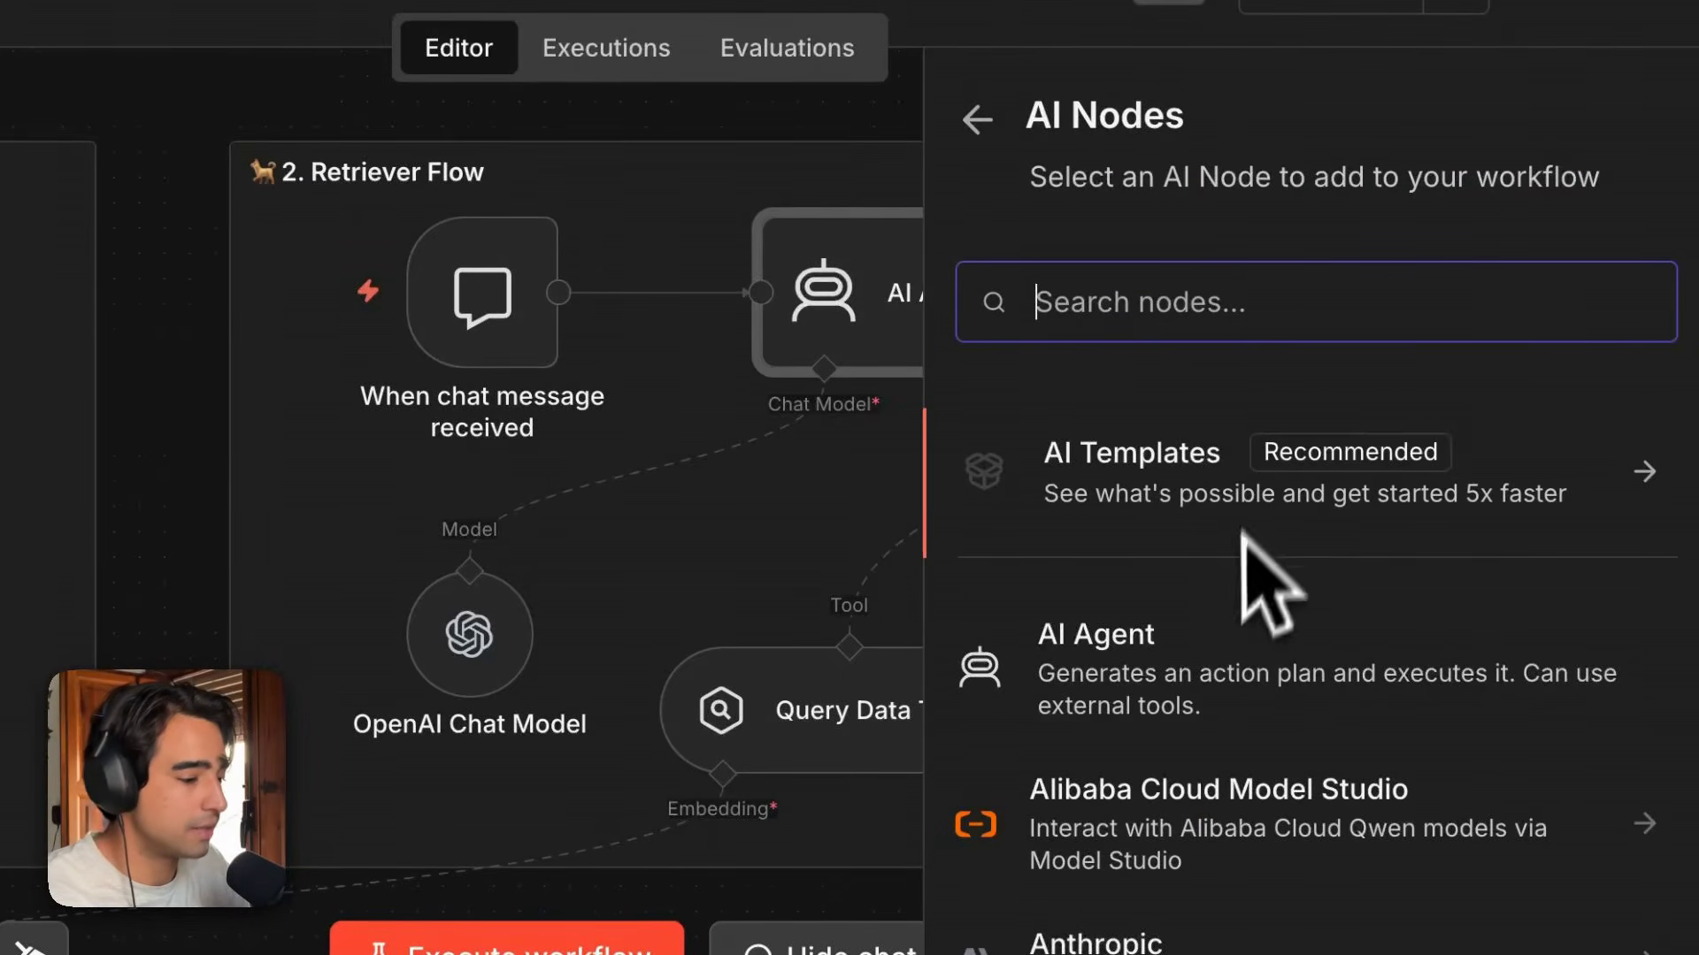
pyautogui.press('Escape')
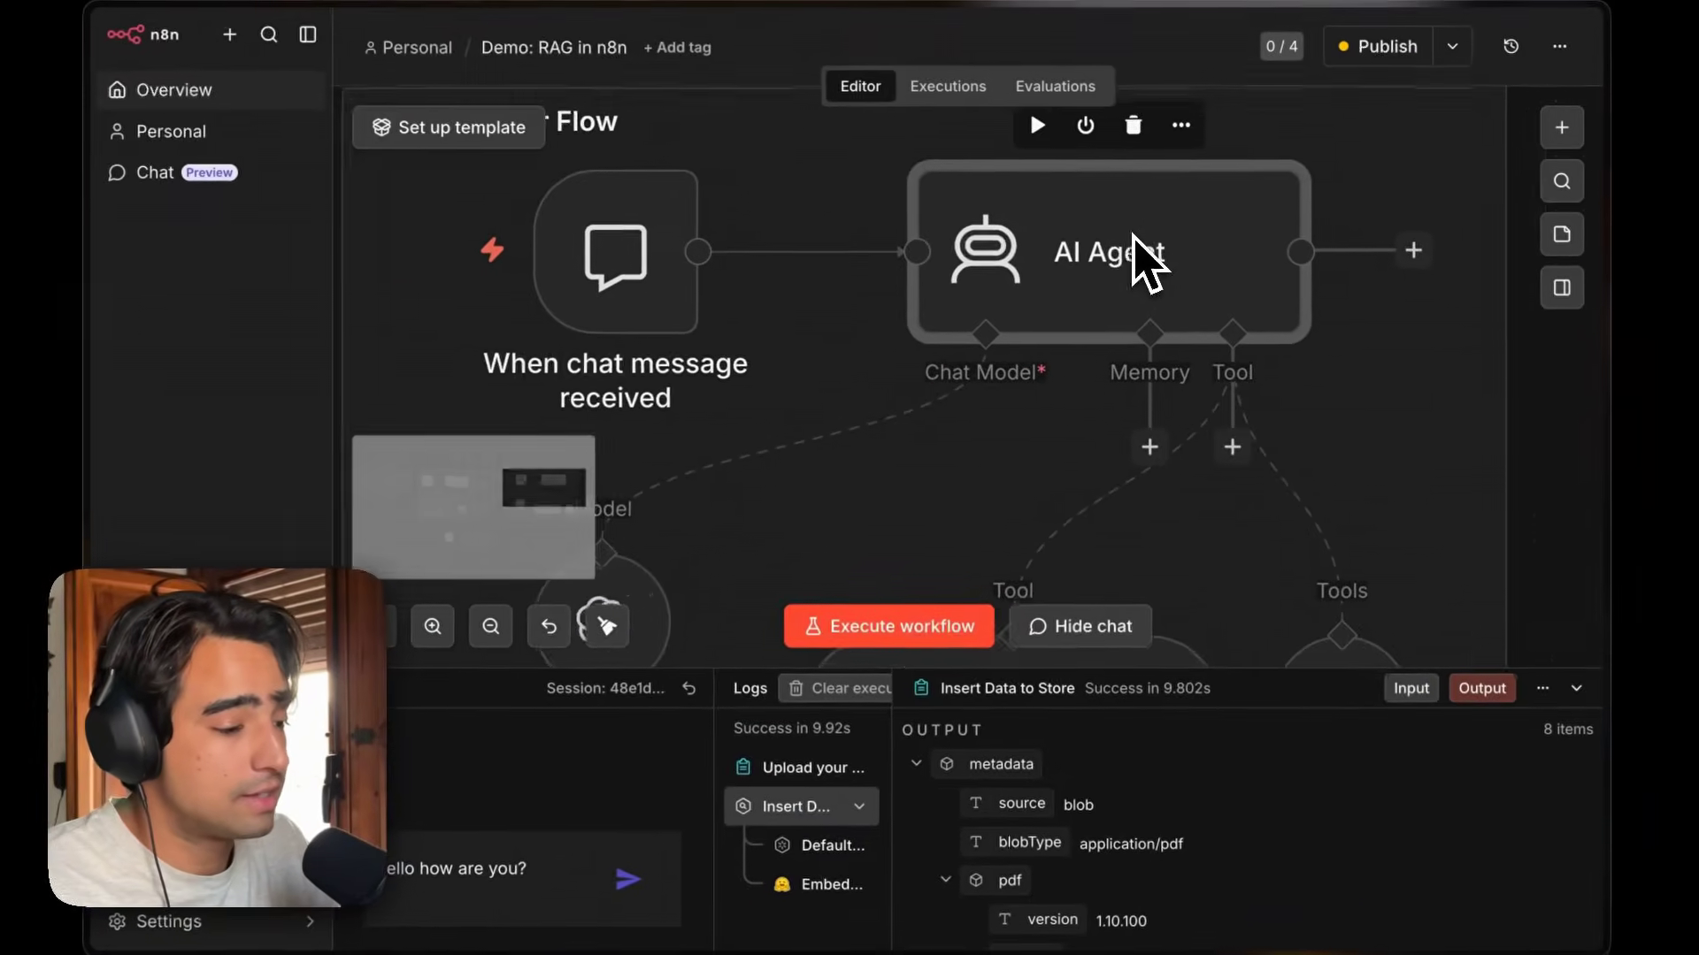
# Open the AI Agent and read through its System Message describing the Vector Search and FireCrawl MCP tools.
pyautogui.scroll(1, 1134, 235)
pyautogui.hscroll(1, 1133, 234)
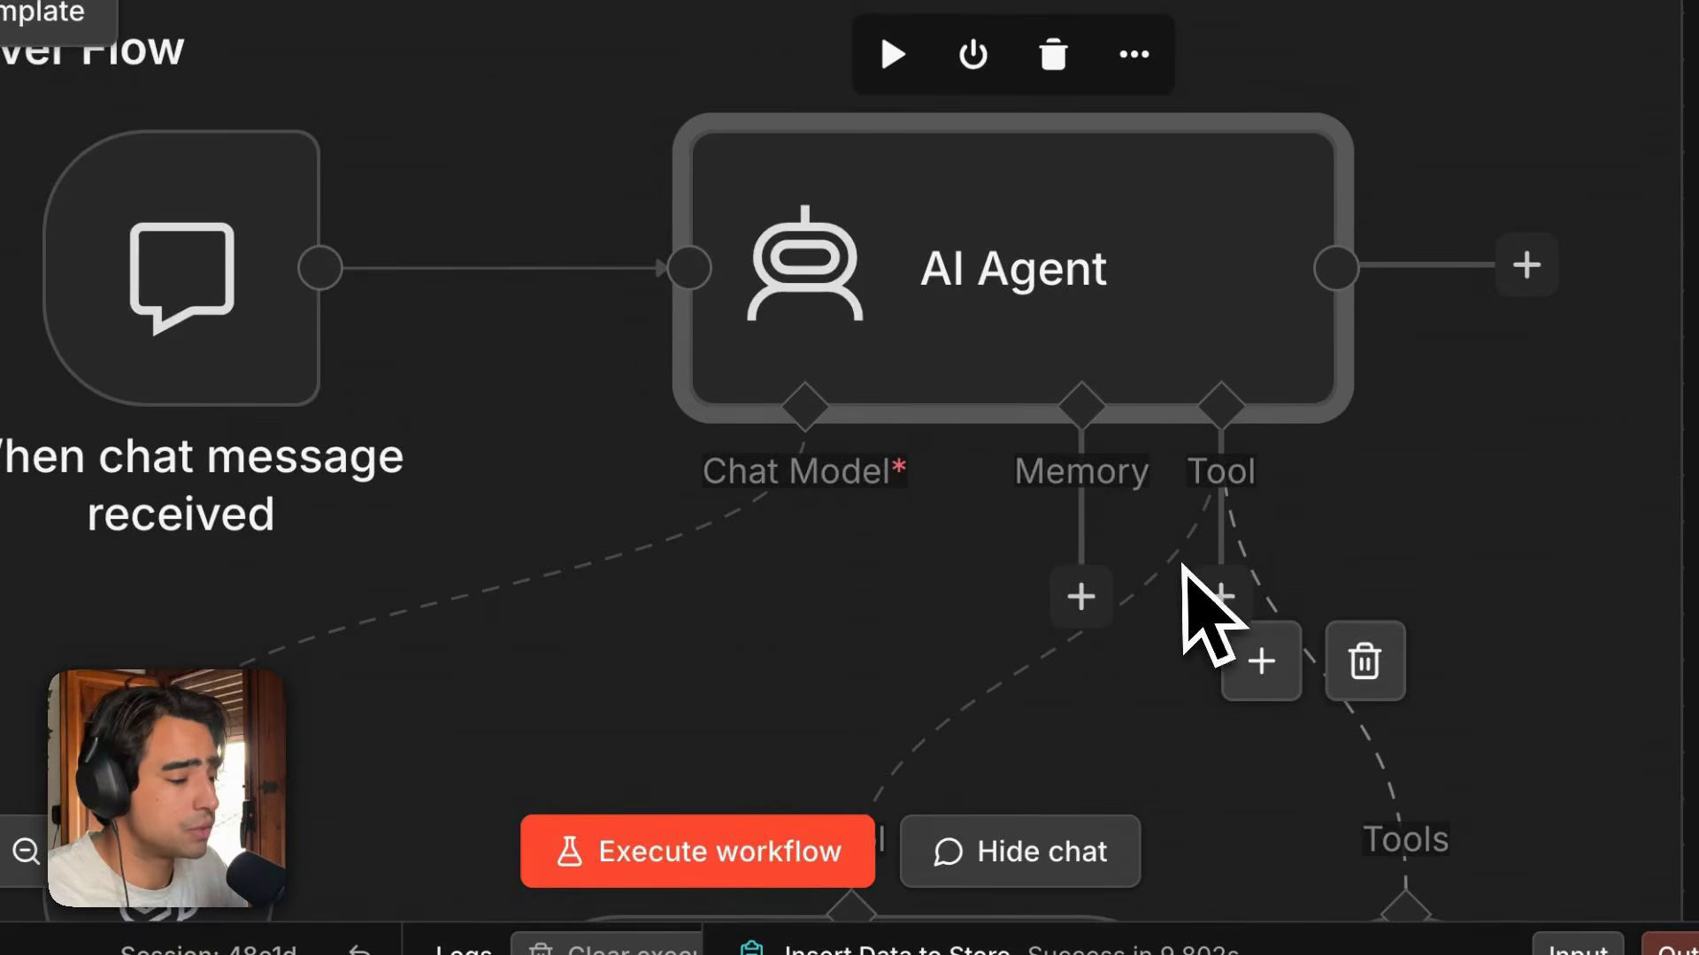
pyautogui.scroll(-1, 744, 516)
pyautogui.hscroll(-1, 744, 516)
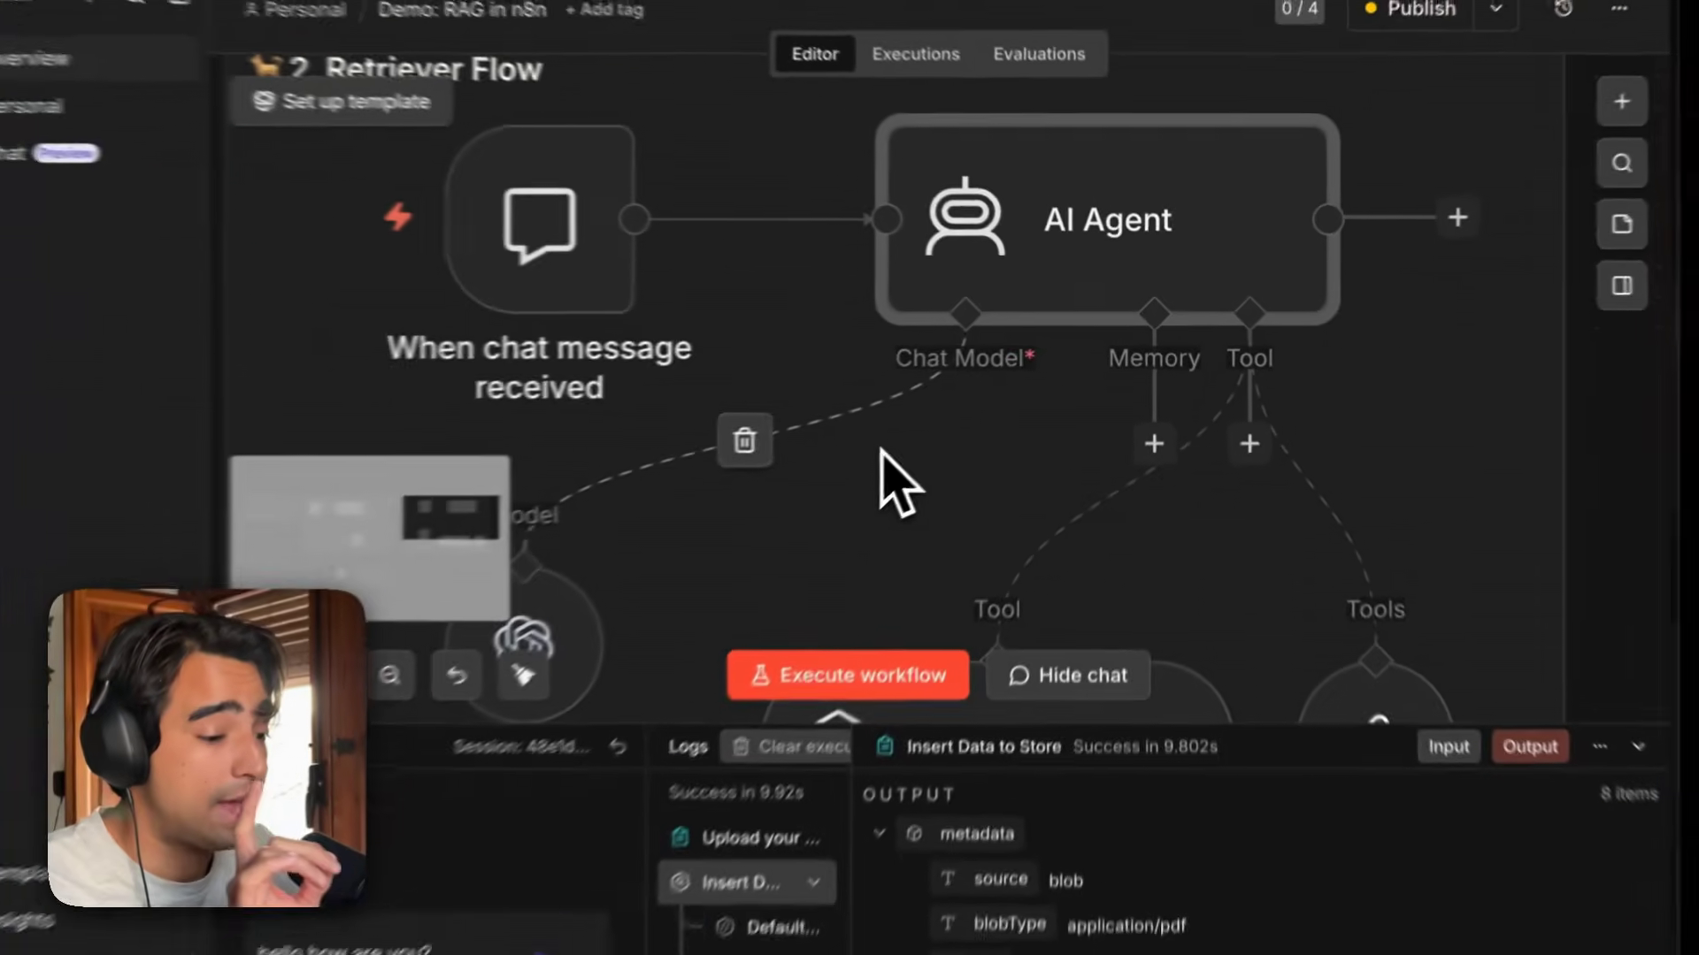
pyautogui.scroll(-3, 744, 515)
pyautogui.scroll(1, 929, 431)
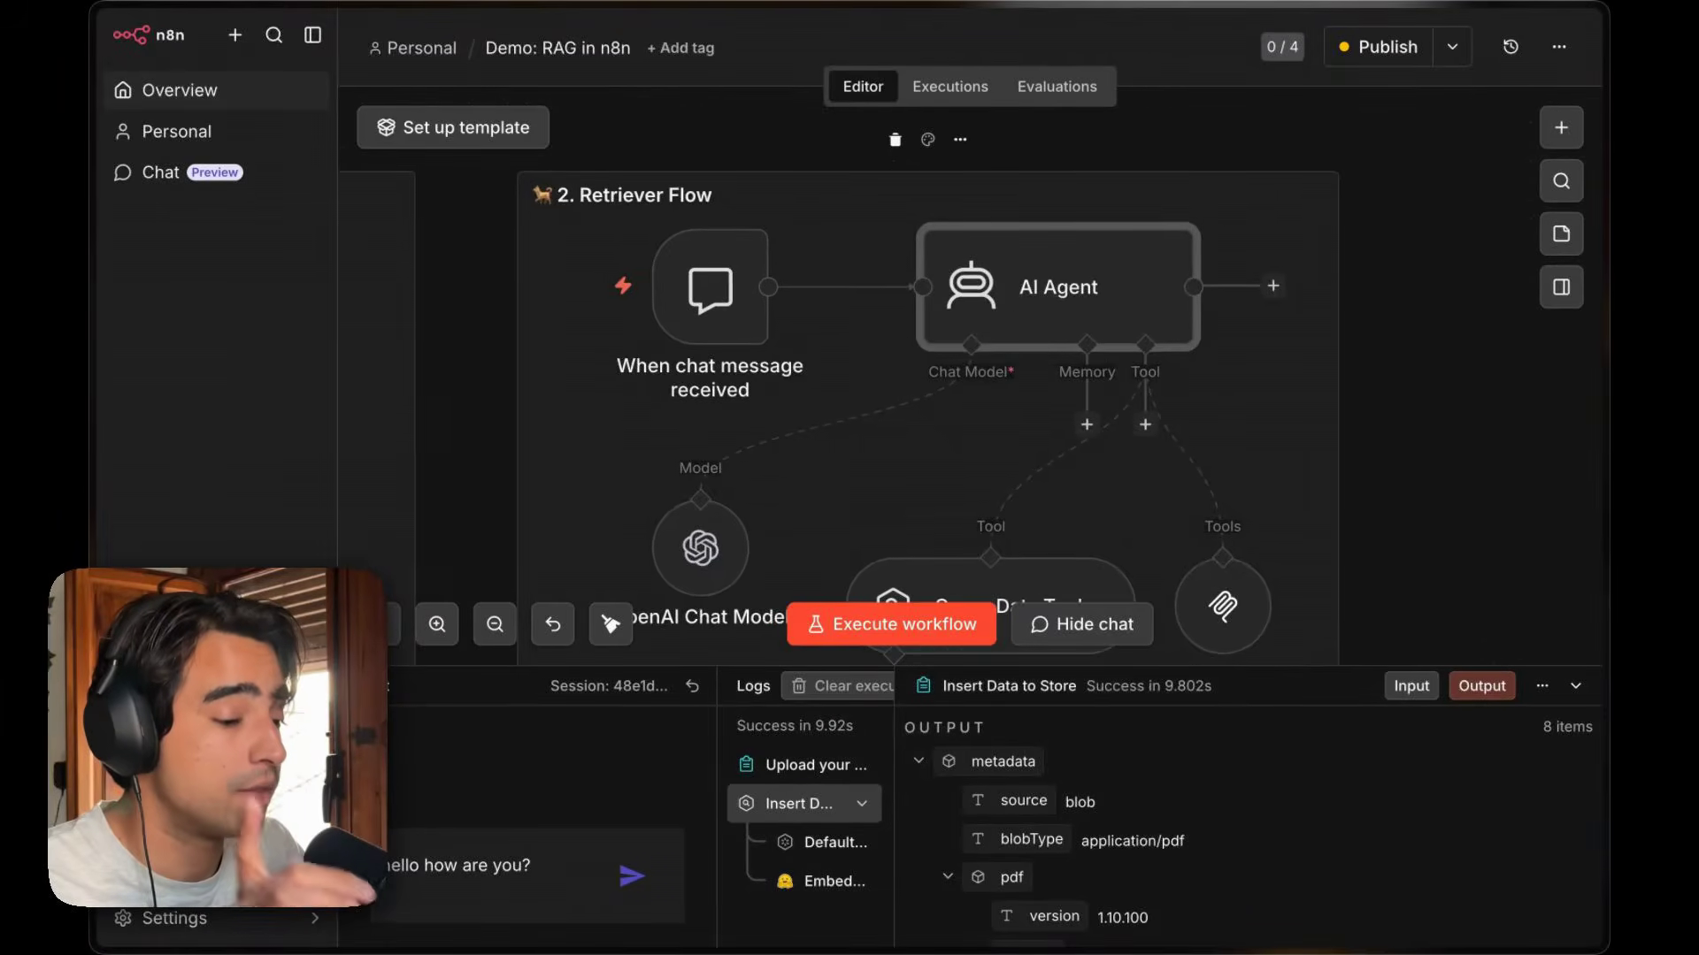
pyautogui.scroll(-1, 929, 431)
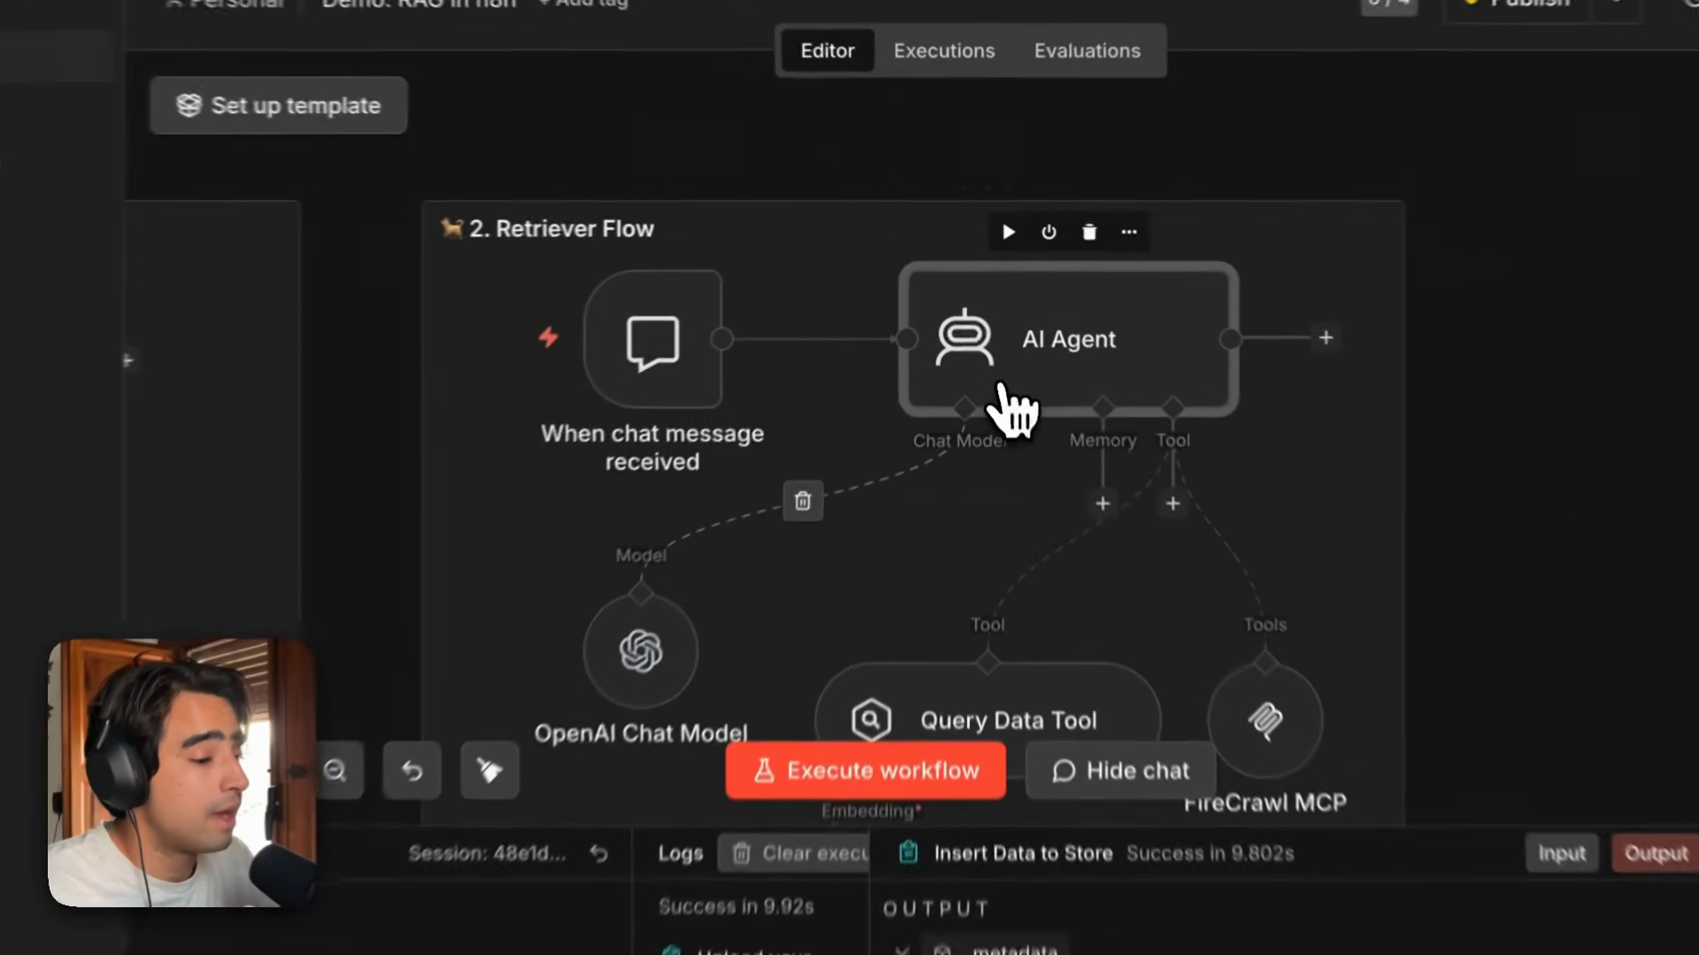
pyautogui.doubleClick(984, 338)
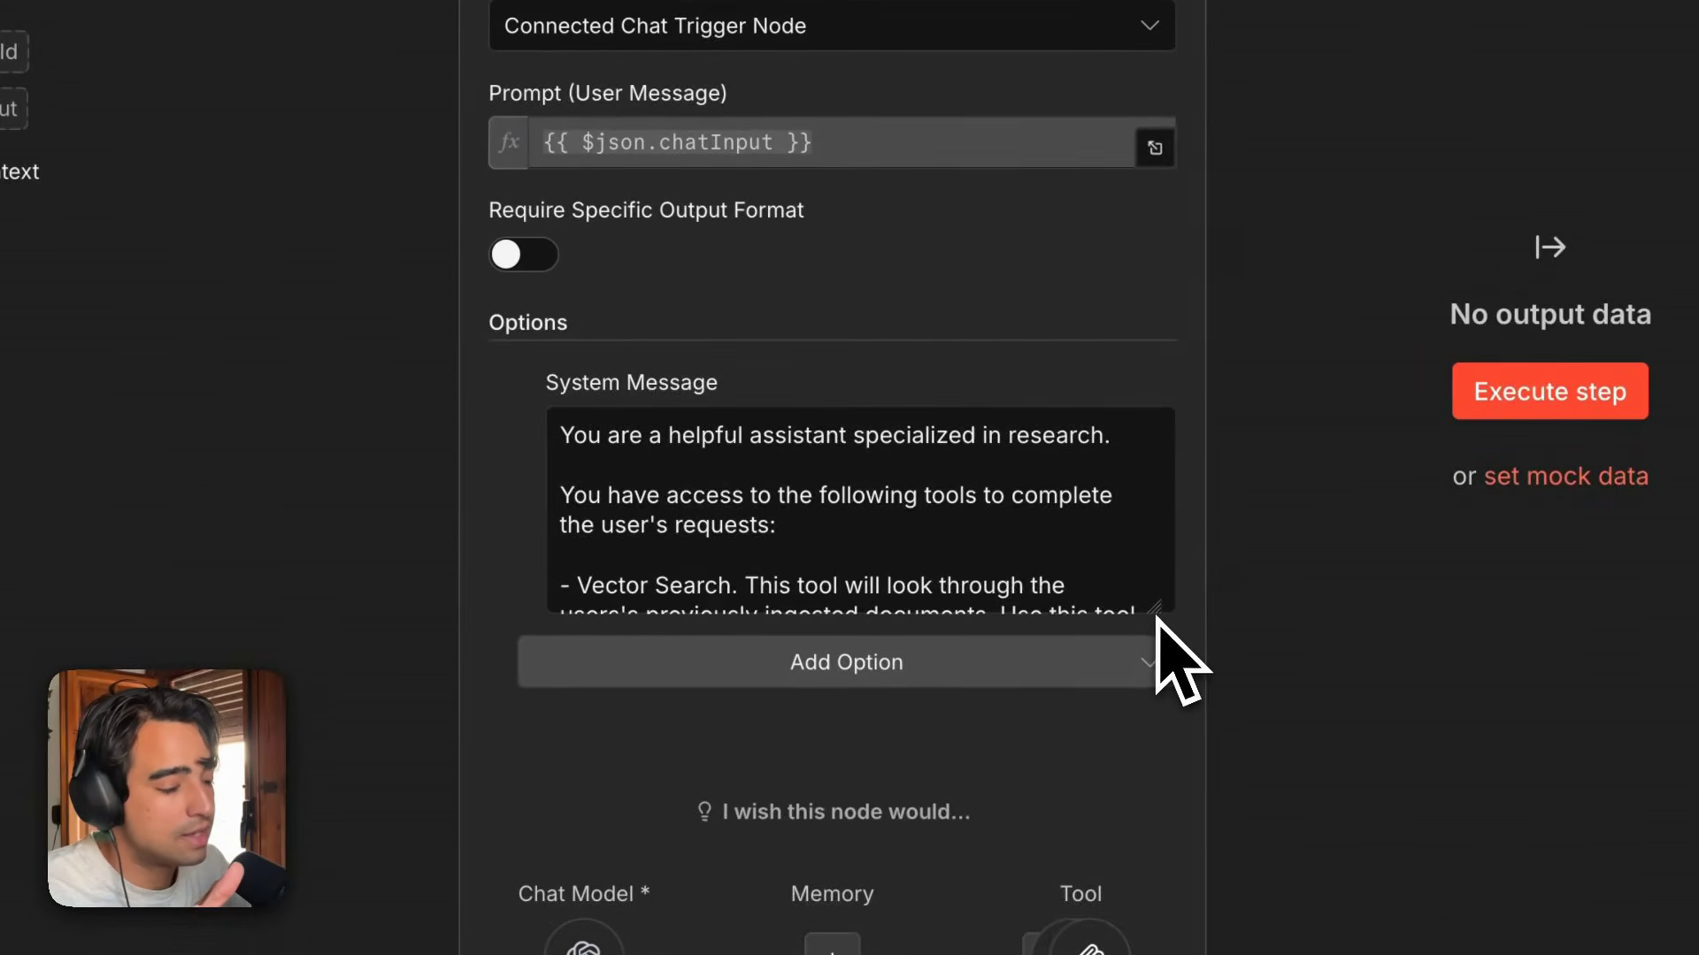
pyautogui.moveTo(1159, 610); pyautogui.dragTo(1159, 863)
pyautogui.scroll(-1, 1103, 588)
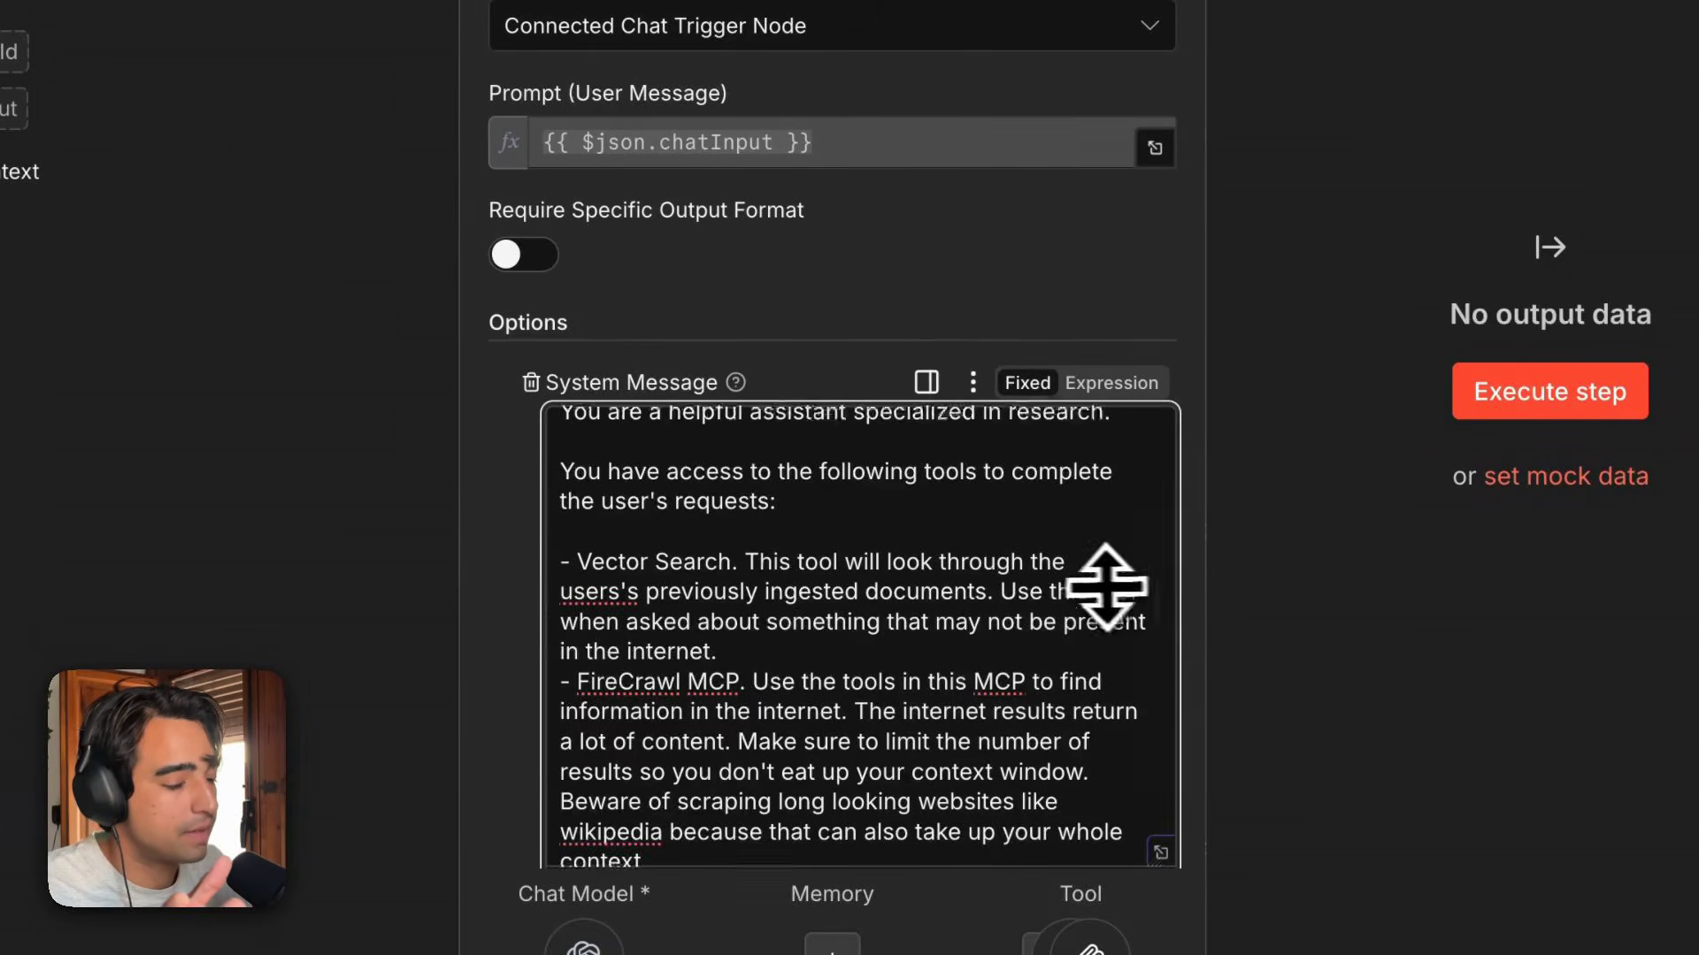
pyautogui.scroll(1, 1088, 586)
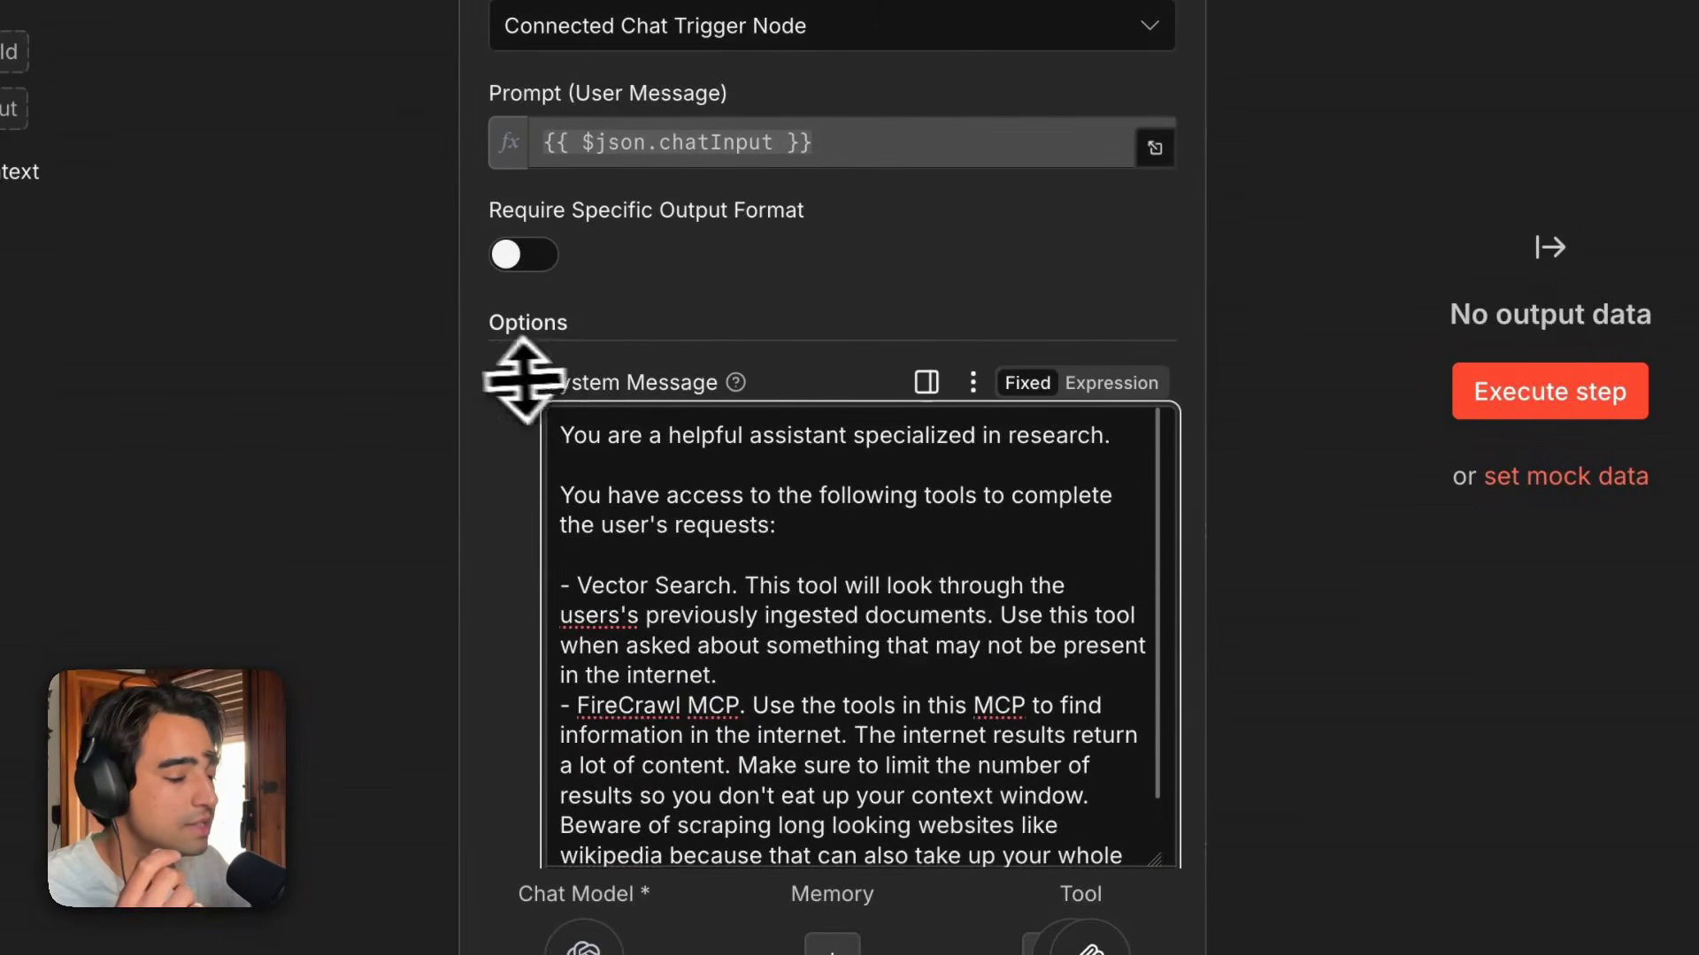
pyautogui.scroll(-2, 504, 380)
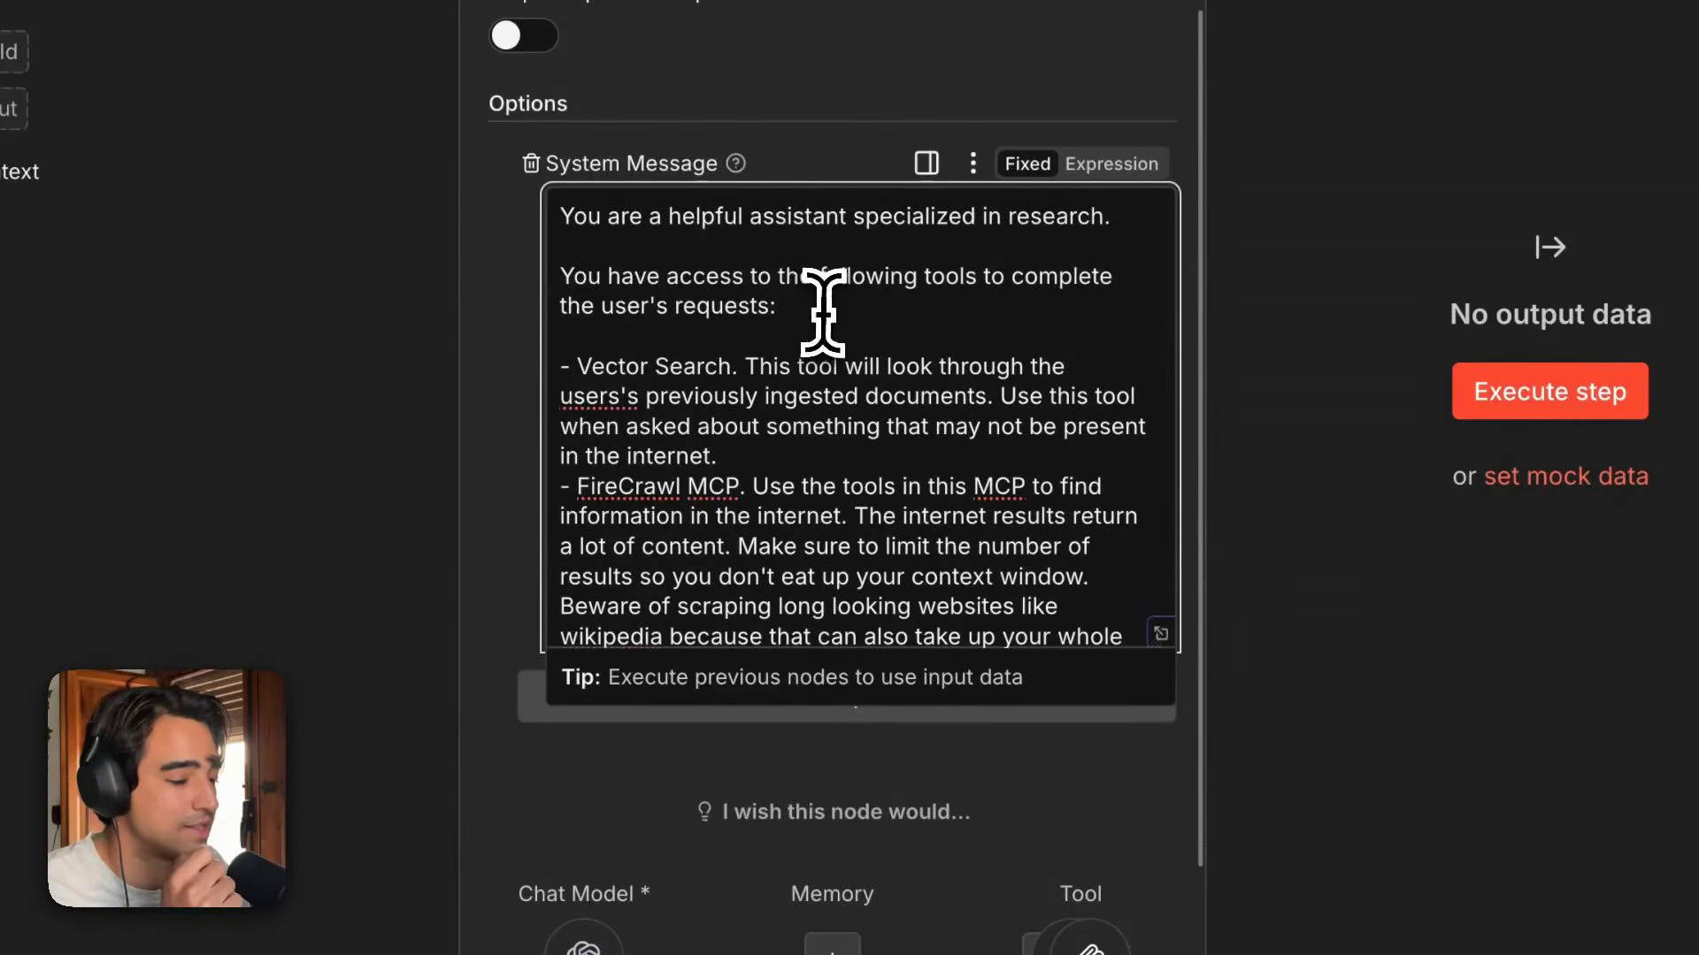
pyautogui.moveTo(777, 305); pyautogui.dragTo(613, 306)
pyautogui.moveTo(500, 274); pyautogui.dragTo(485, 266)
pyautogui.click(773, 265)
pyautogui.scroll(-1, 785, 216)
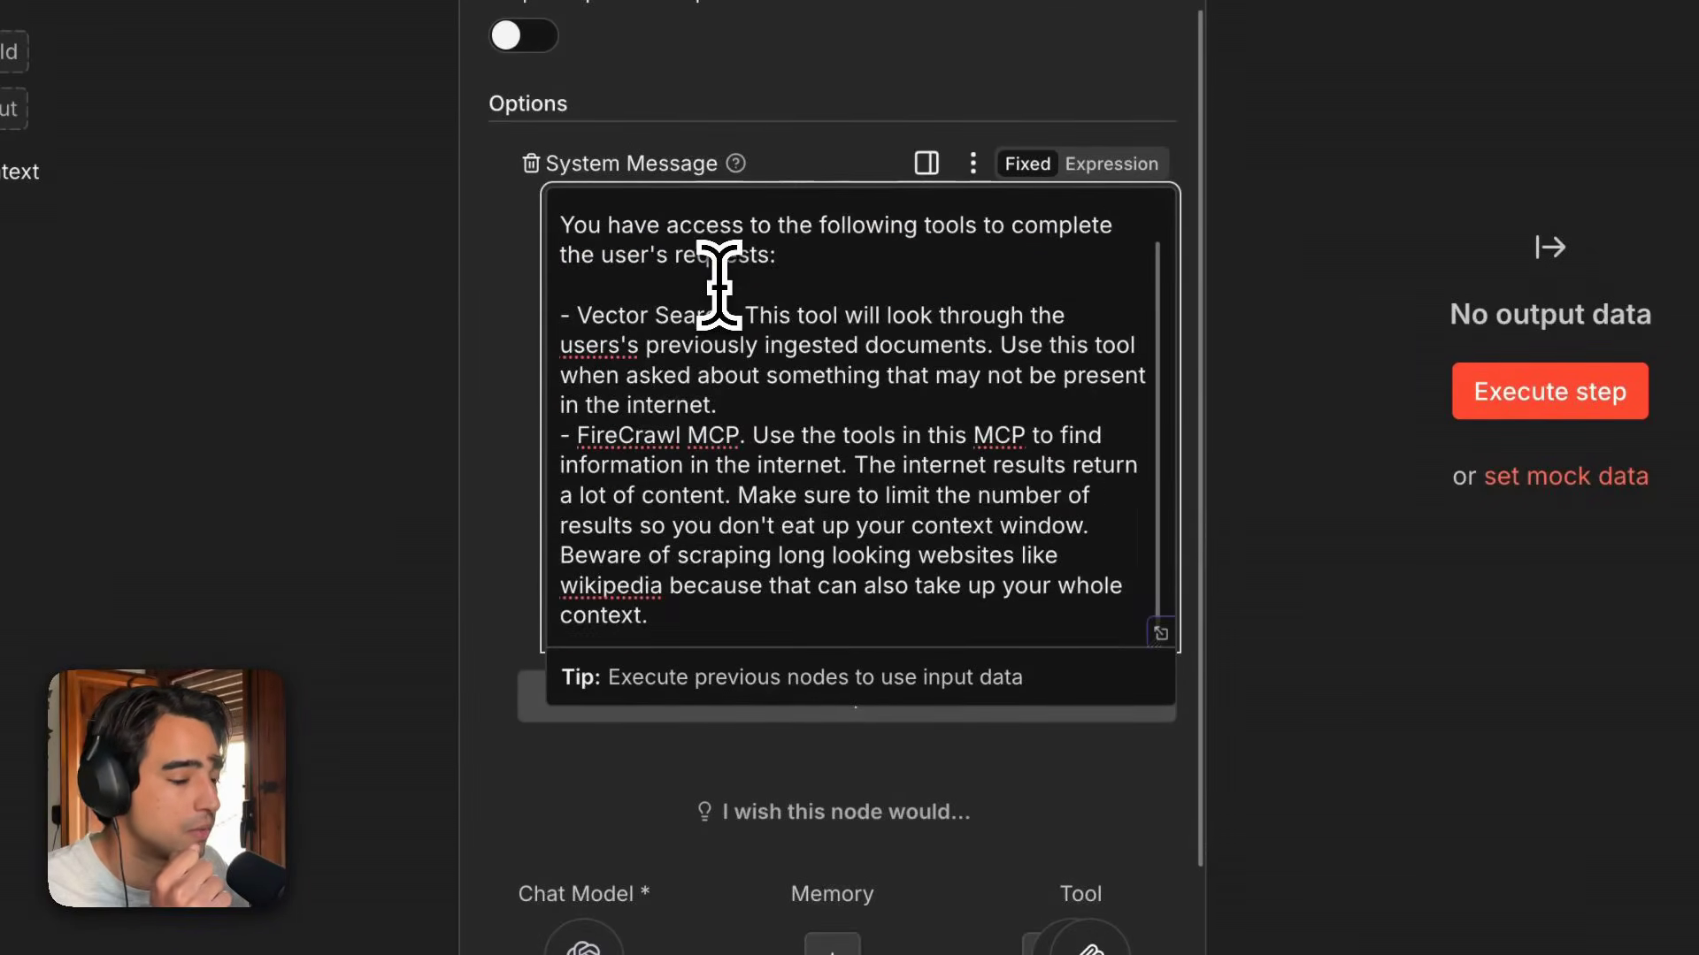
pyautogui.moveTo(721, 409); pyautogui.dragTo(531, 326)
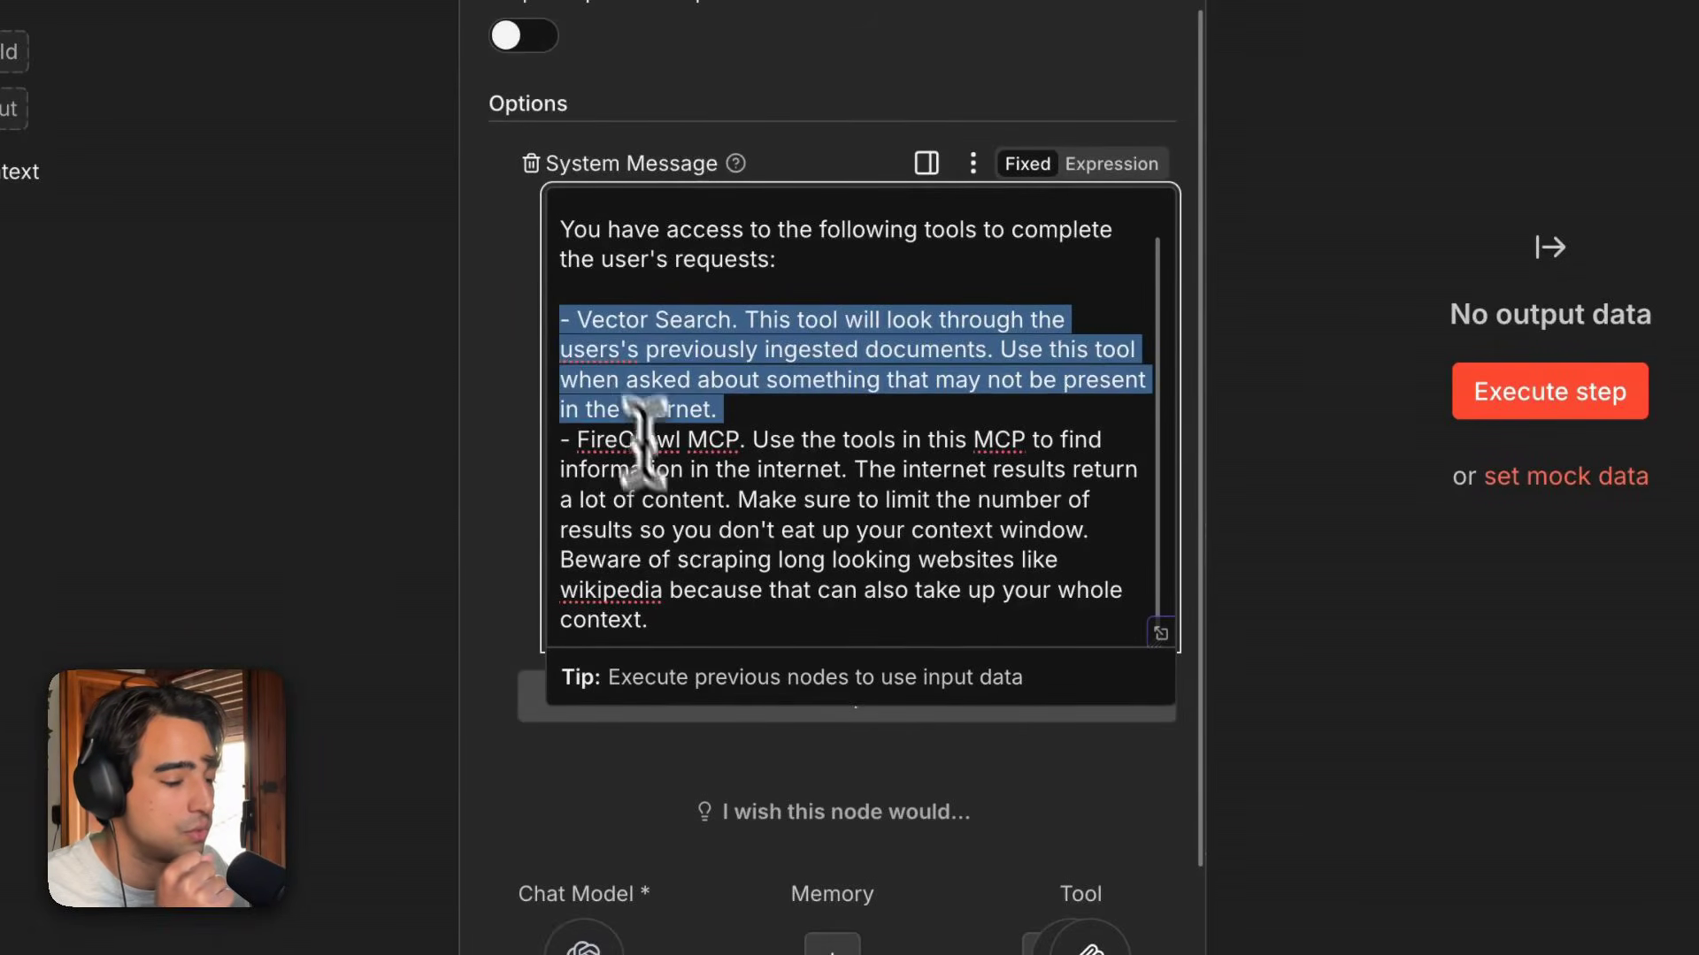
pyautogui.moveTo(696, 619); pyautogui.dragTo(575, 440)
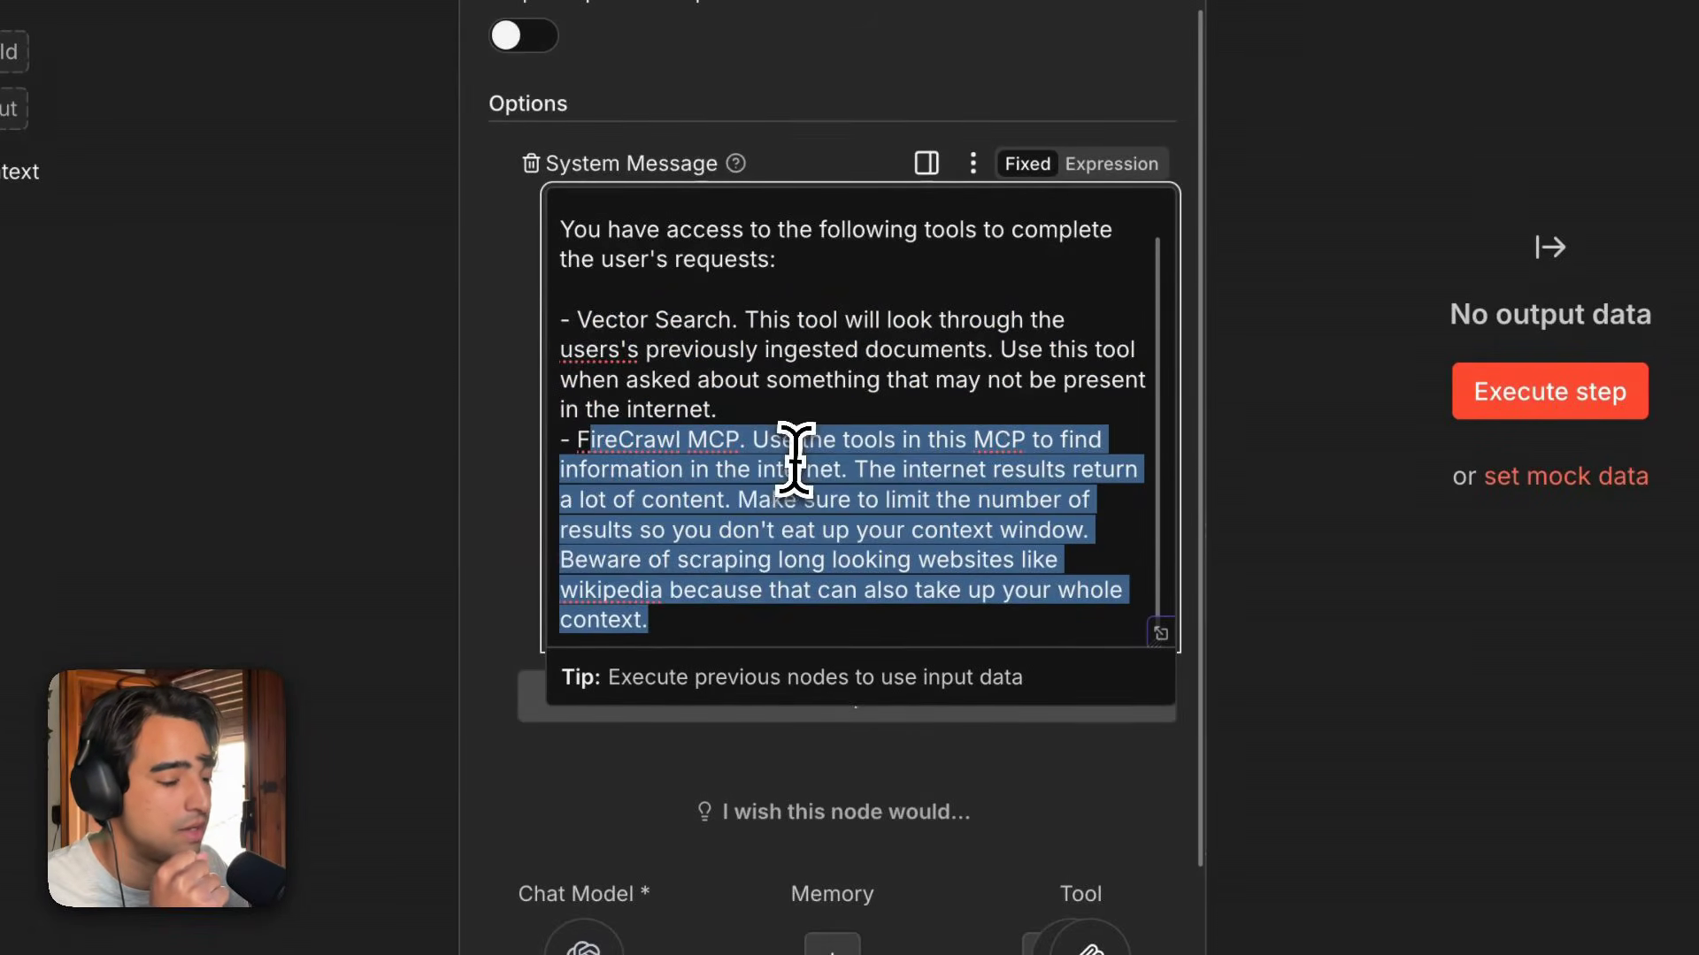
pyautogui.click(794, 460)
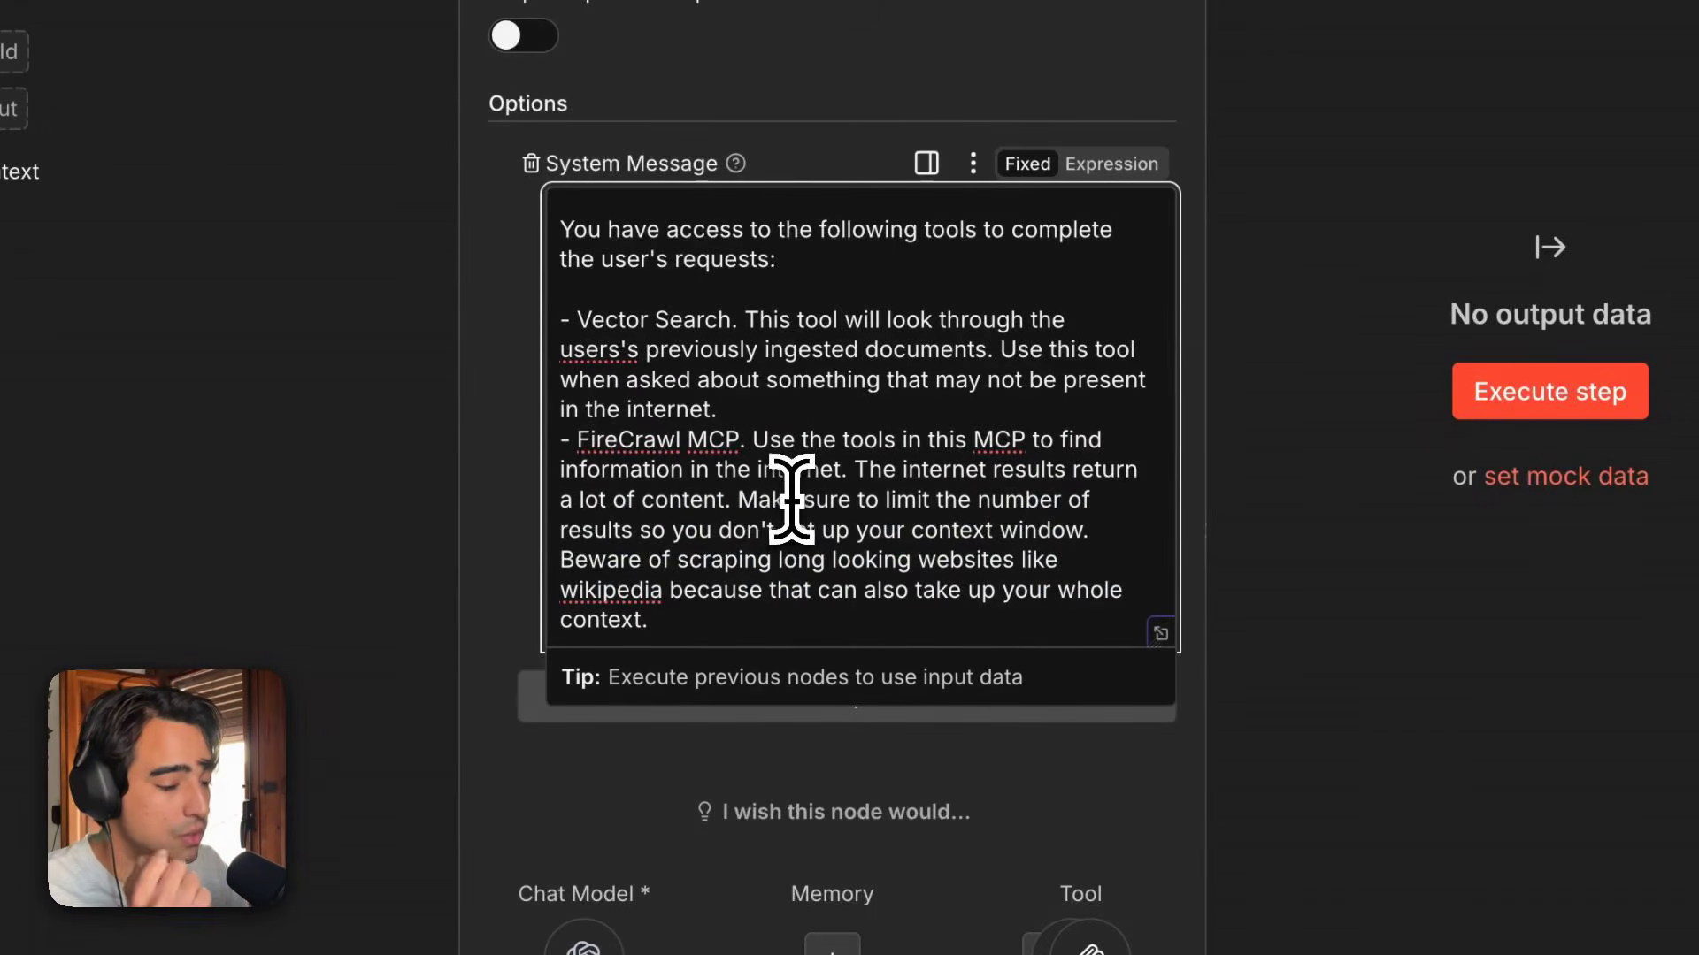
pyautogui.click(883, 471)
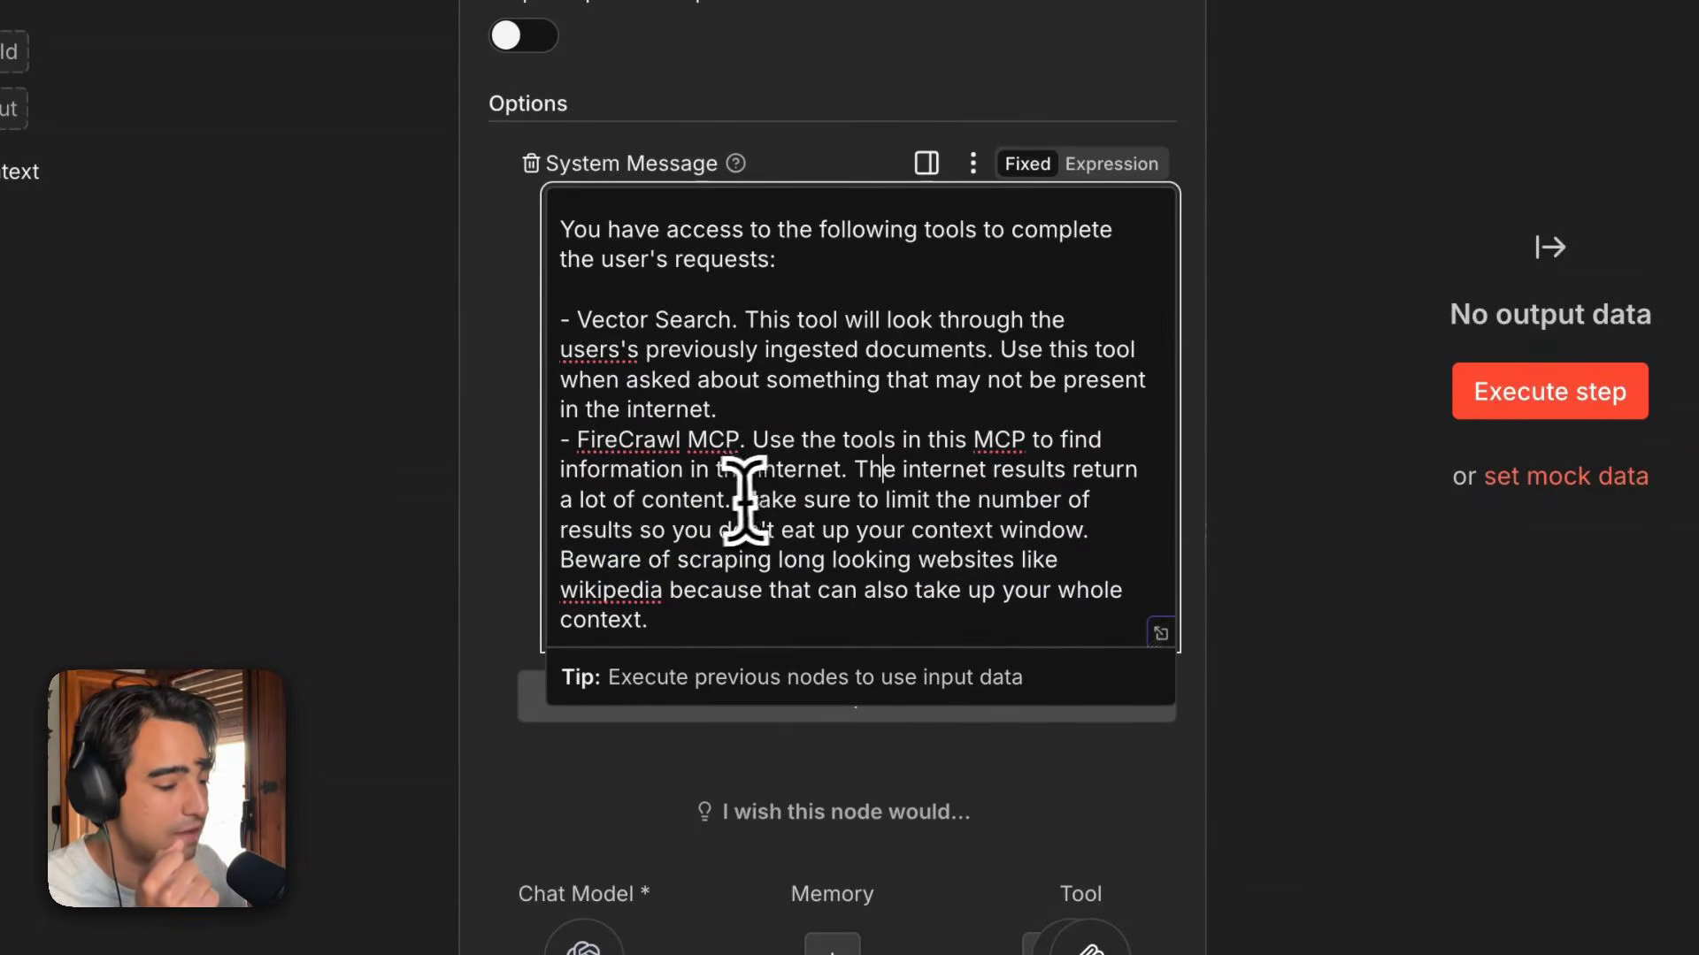
pyautogui.moveTo(734, 501); pyautogui.dragTo(647, 653)
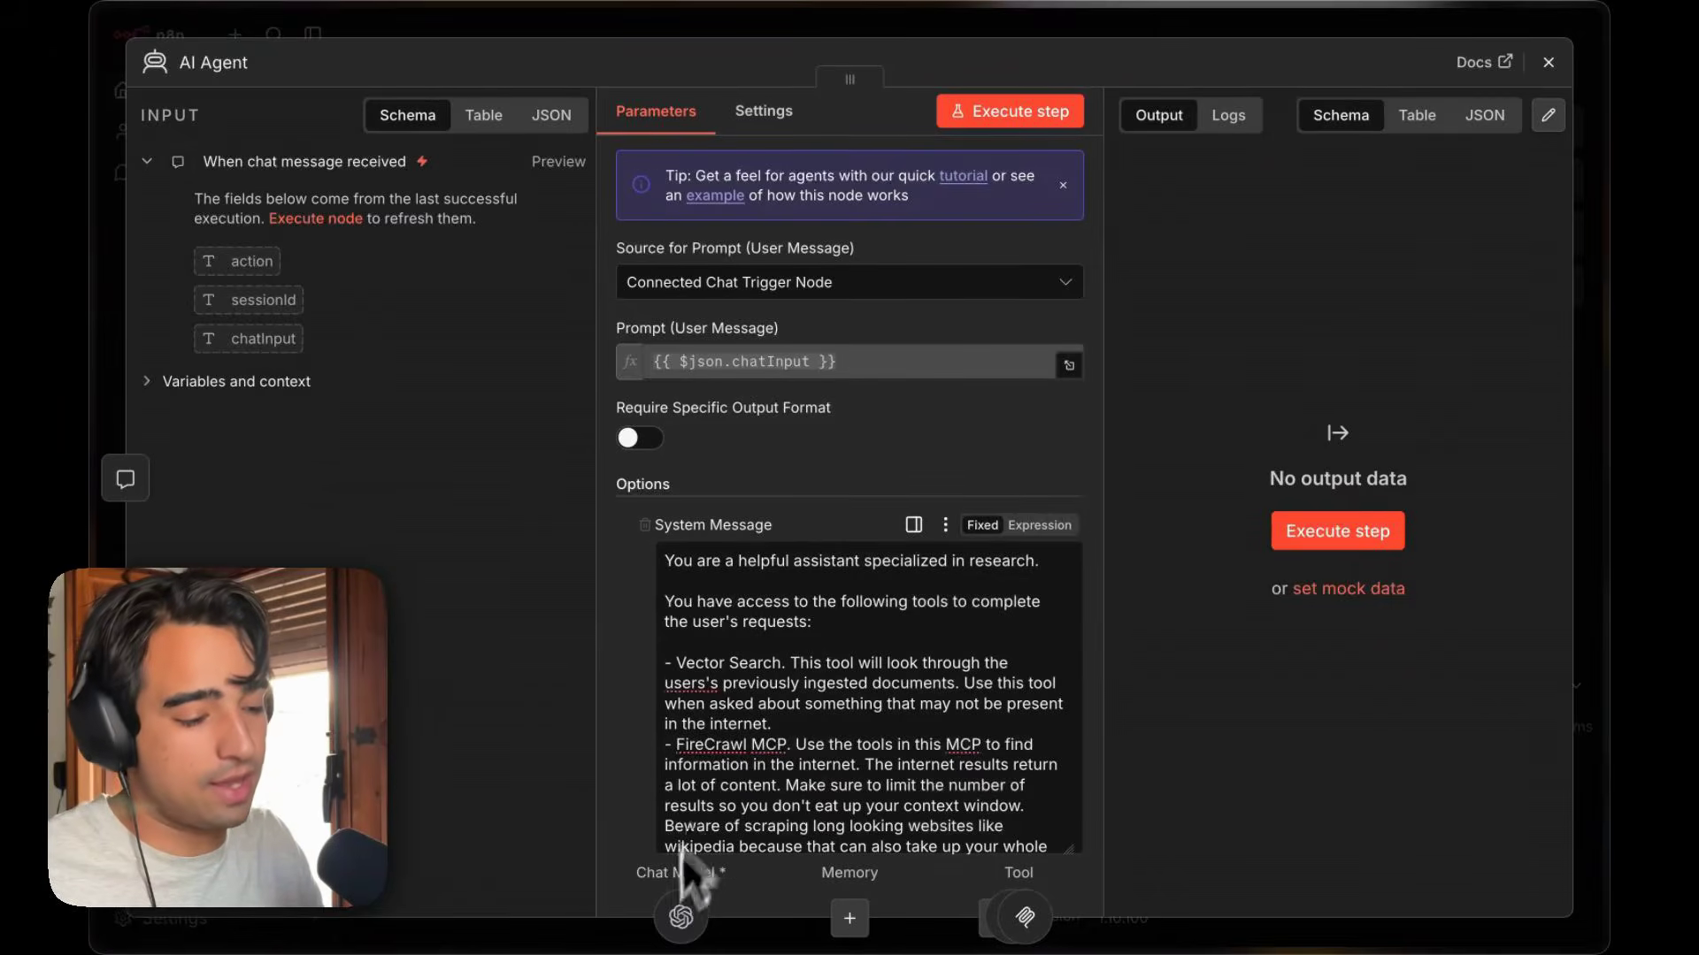
pyautogui.click(1548, 63)
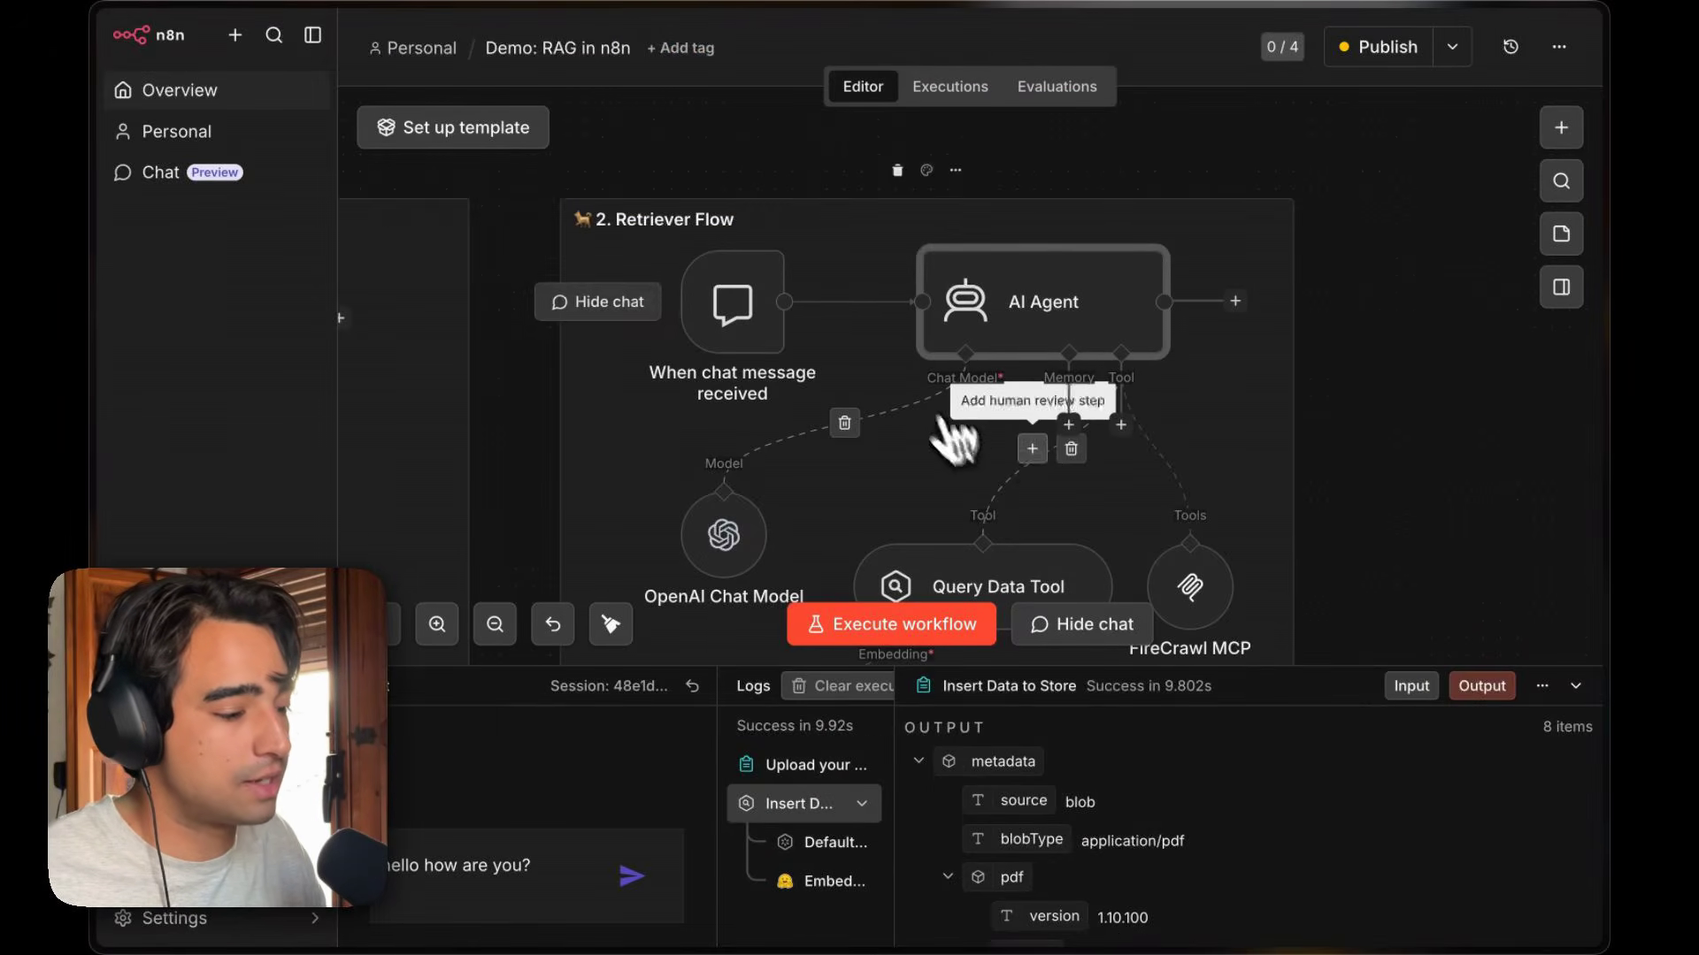
# Reopen the AI Agent to check its connected Chat Model, then close it.
pyautogui.scroll(5, 1065, 352)
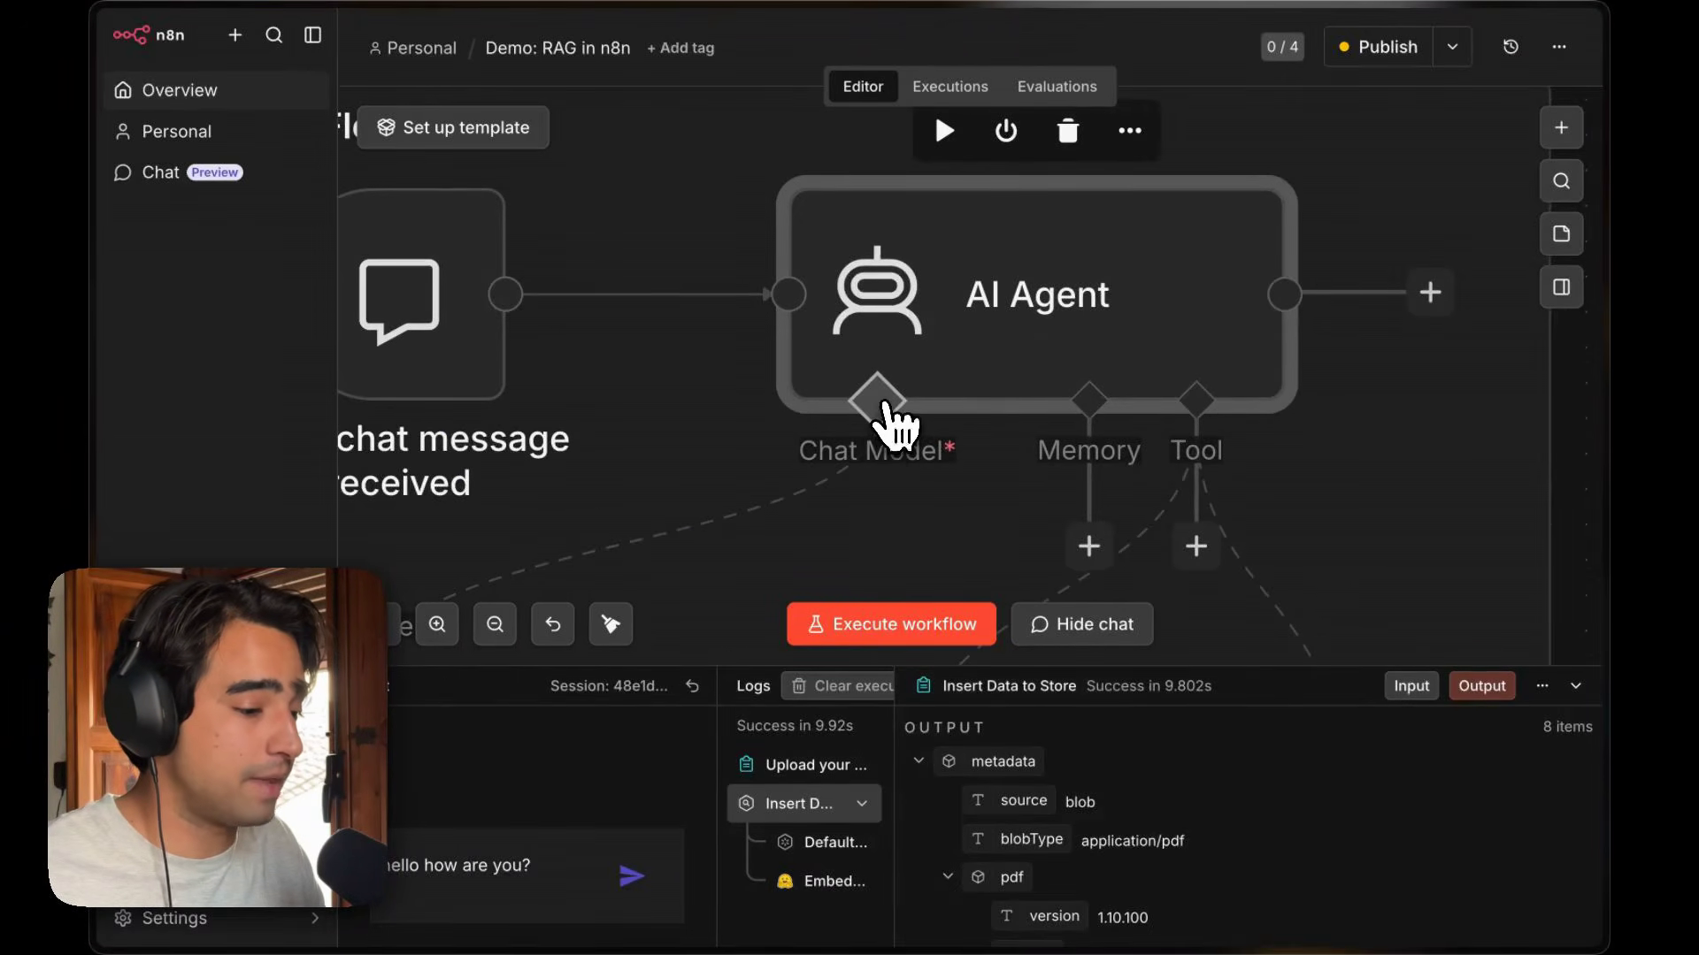
pyautogui.scroll(-5, 963, 482)
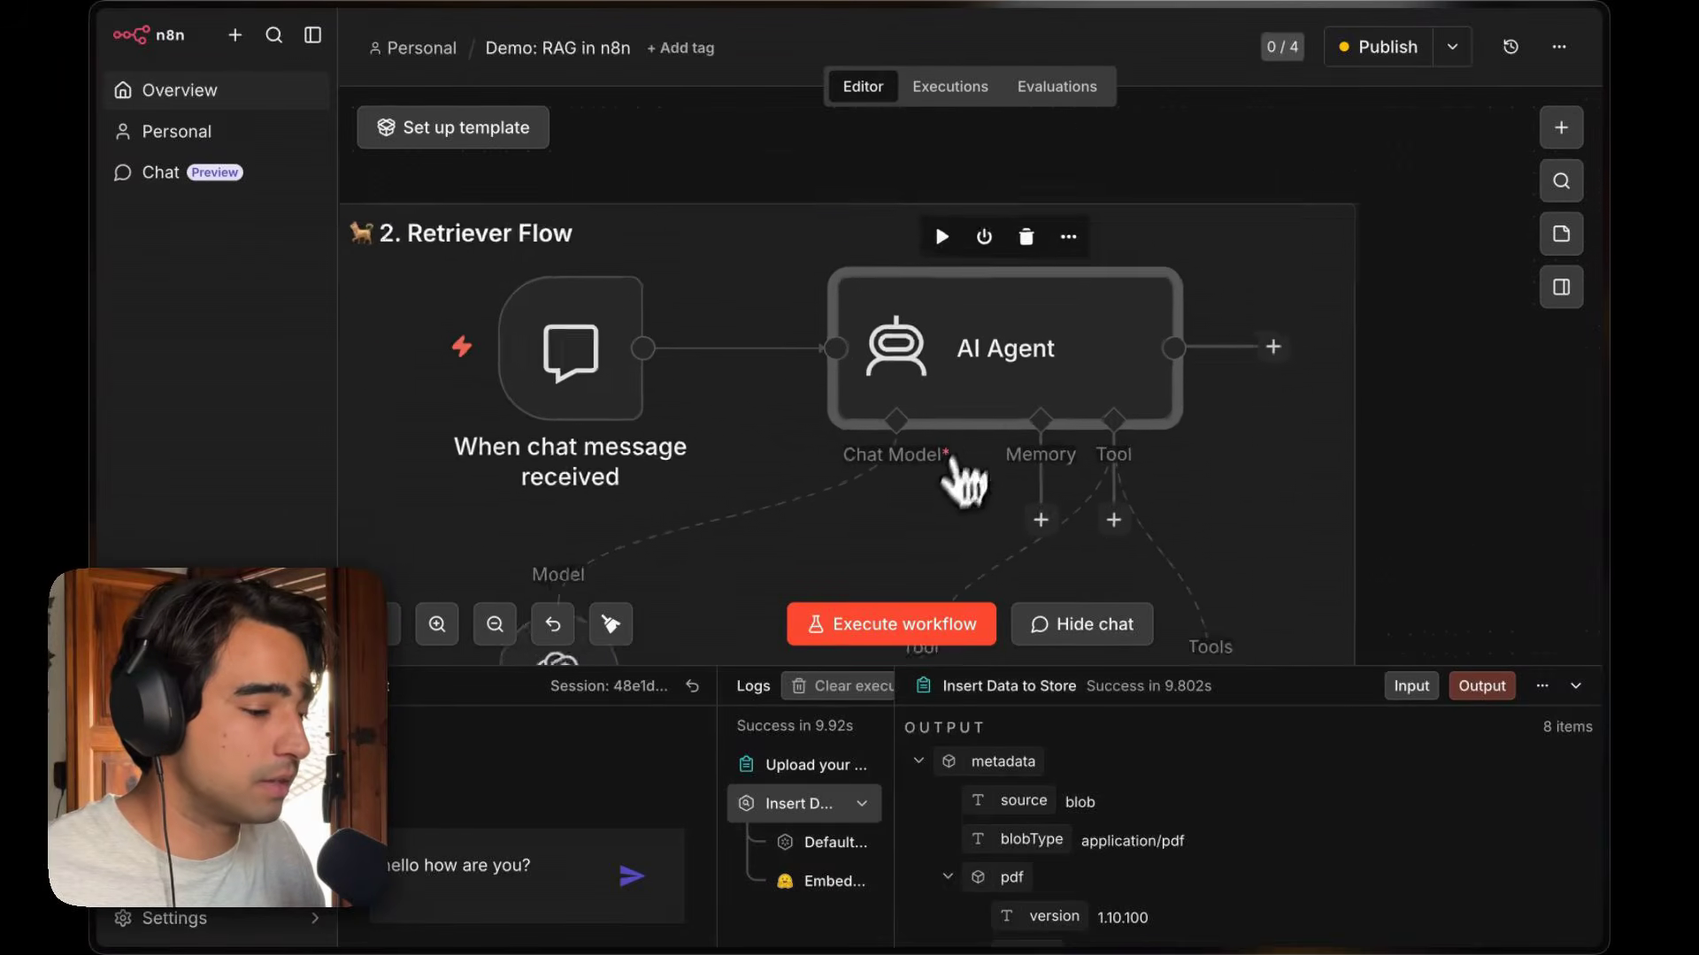
pyautogui.doubleClick(1001, 387)
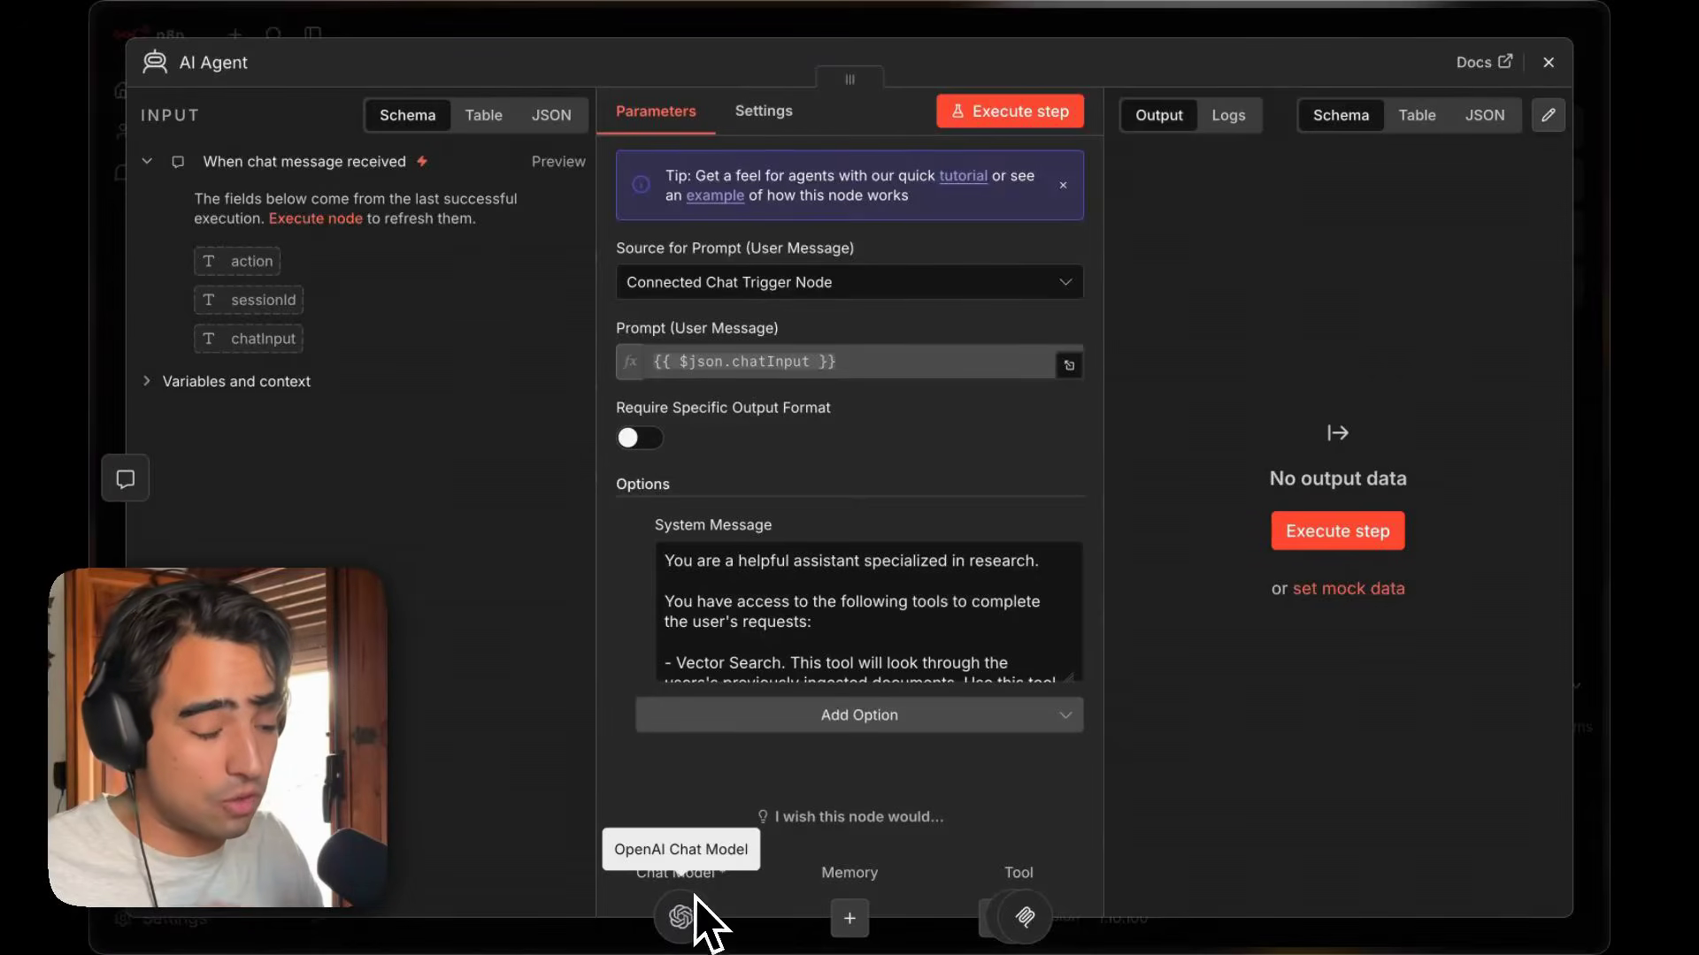
pyautogui.click(1548, 62)
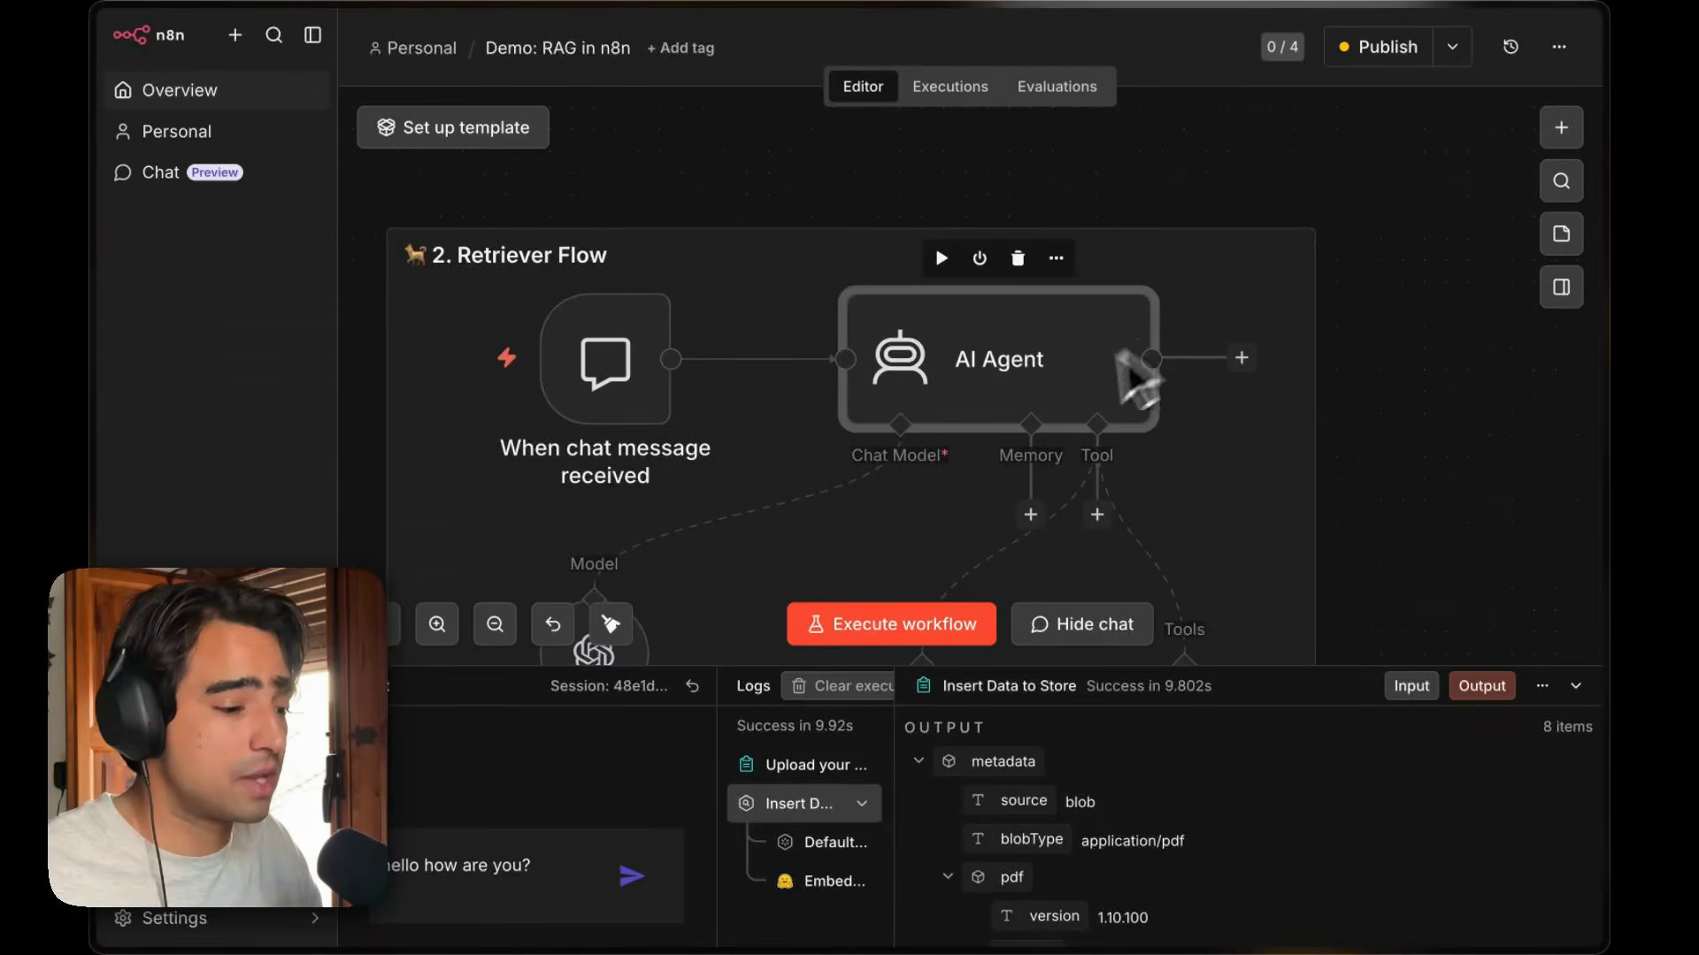
# Open the node panel's AI category and browse the list of model provider nodes.
pyautogui.scroll(-3, 1074, 417)
pyautogui.hscroll(-2, 1073, 417)
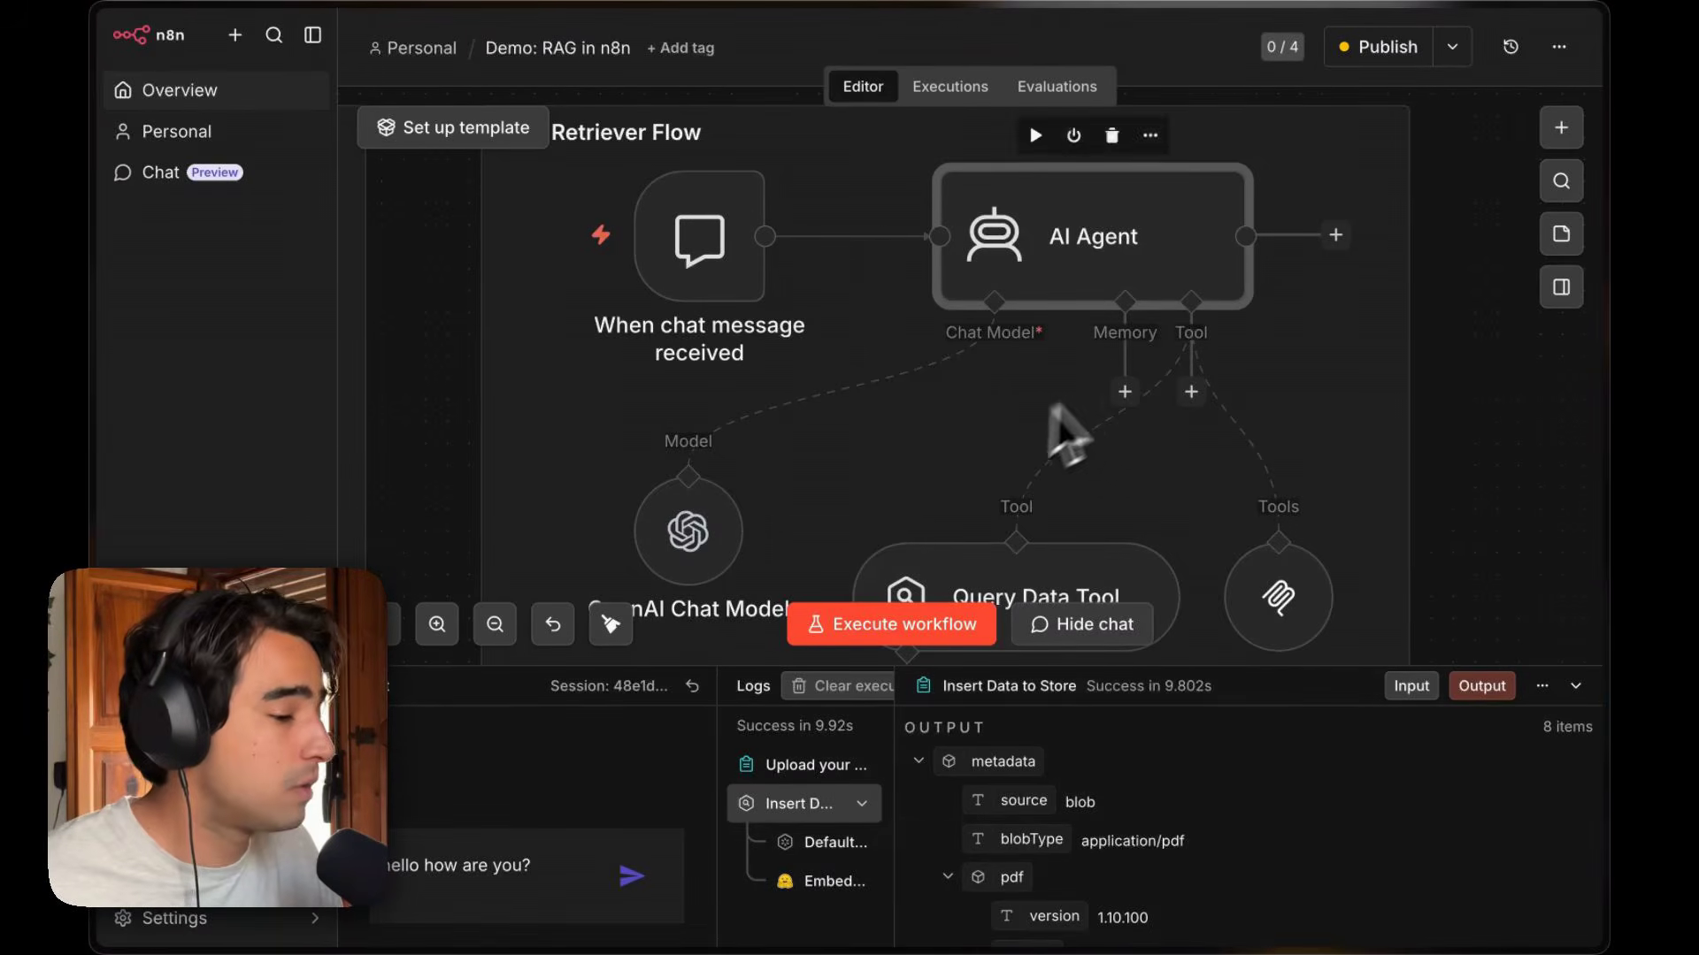
pyautogui.click(1562, 131)
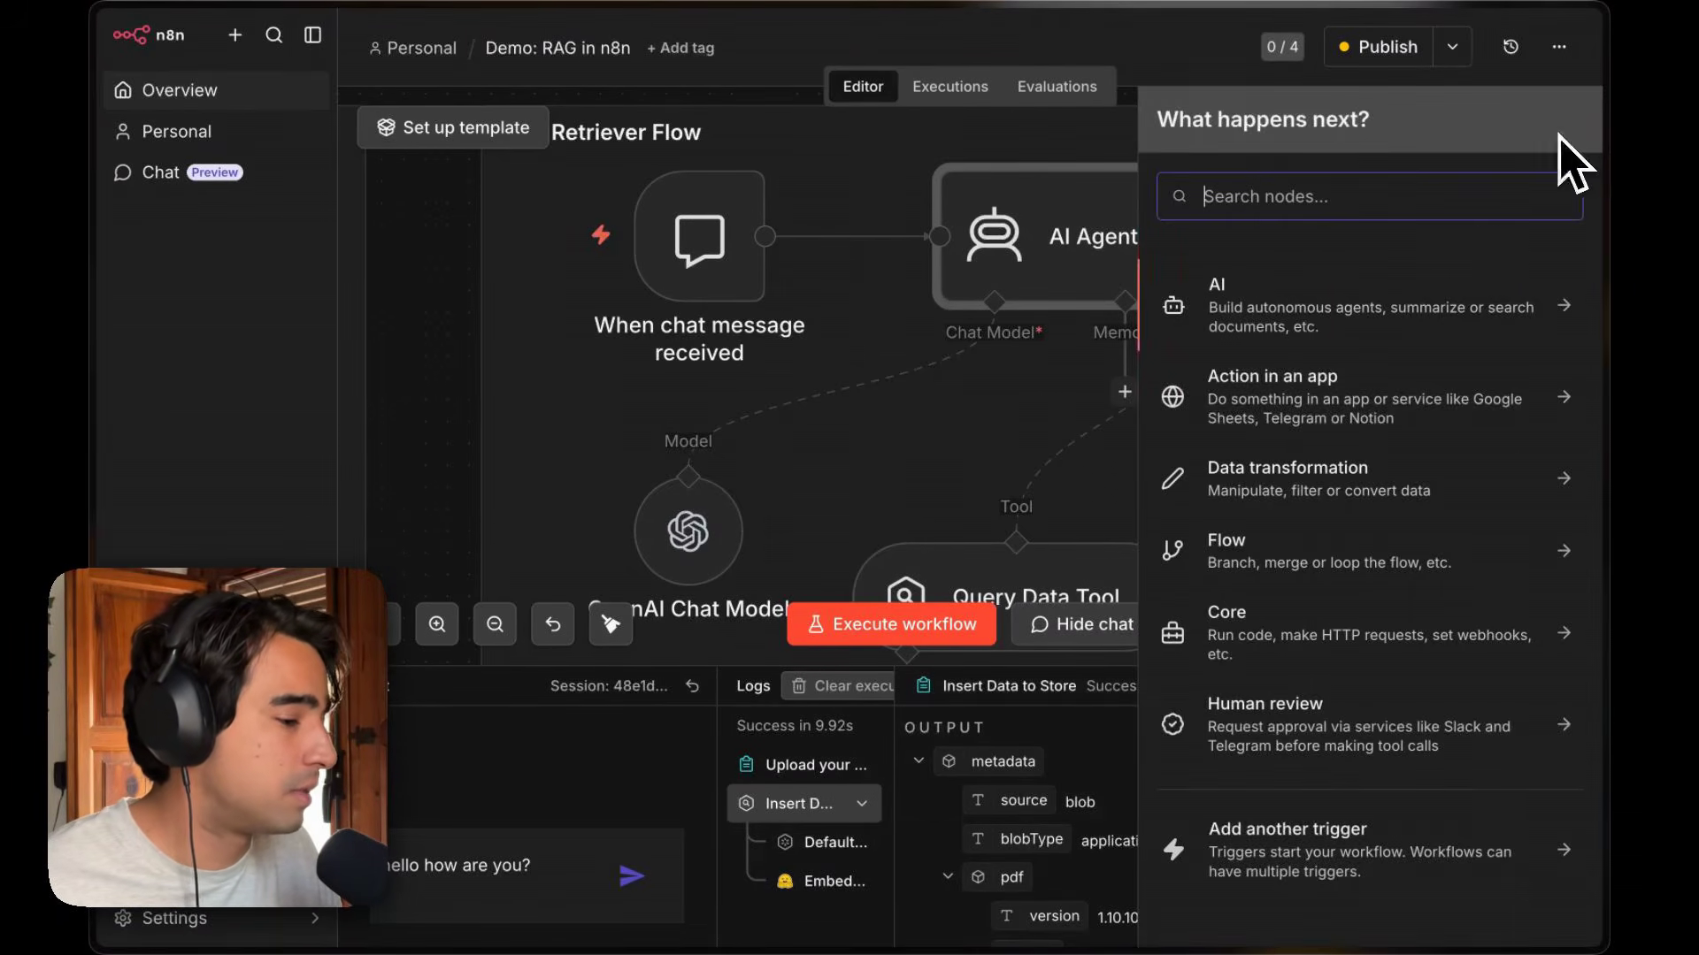
pyautogui.click(1416, 331)
pyautogui.scroll(-2, 1332, 558)
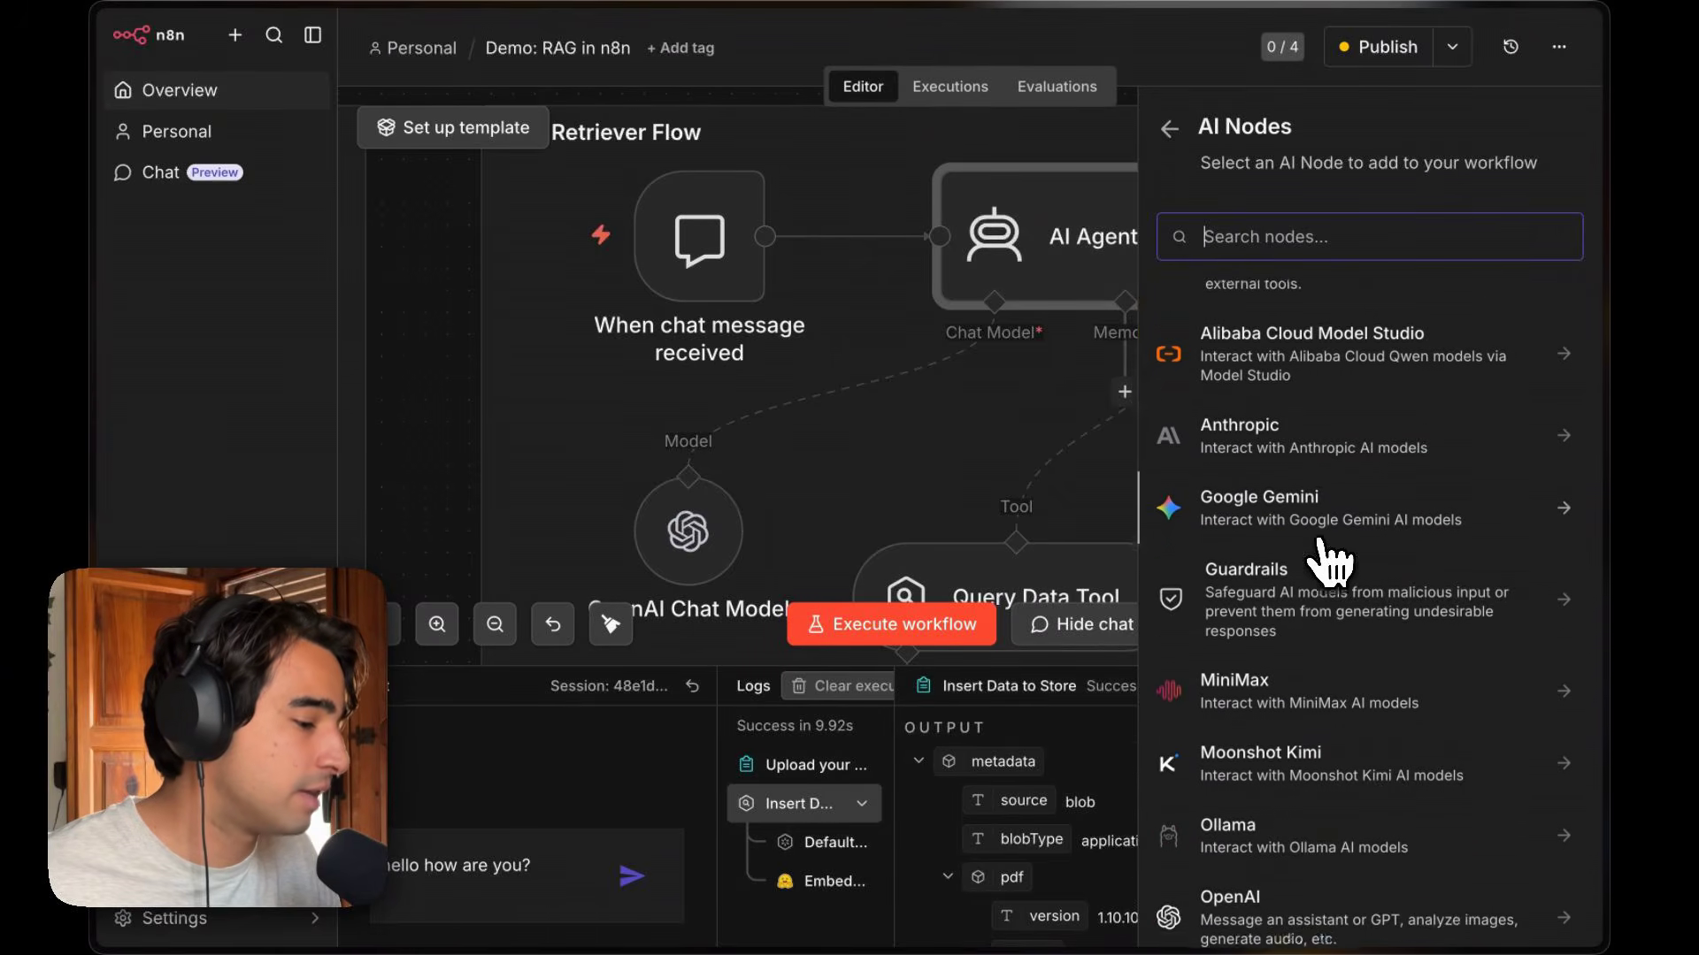
pyautogui.scroll(3, 1331, 557)
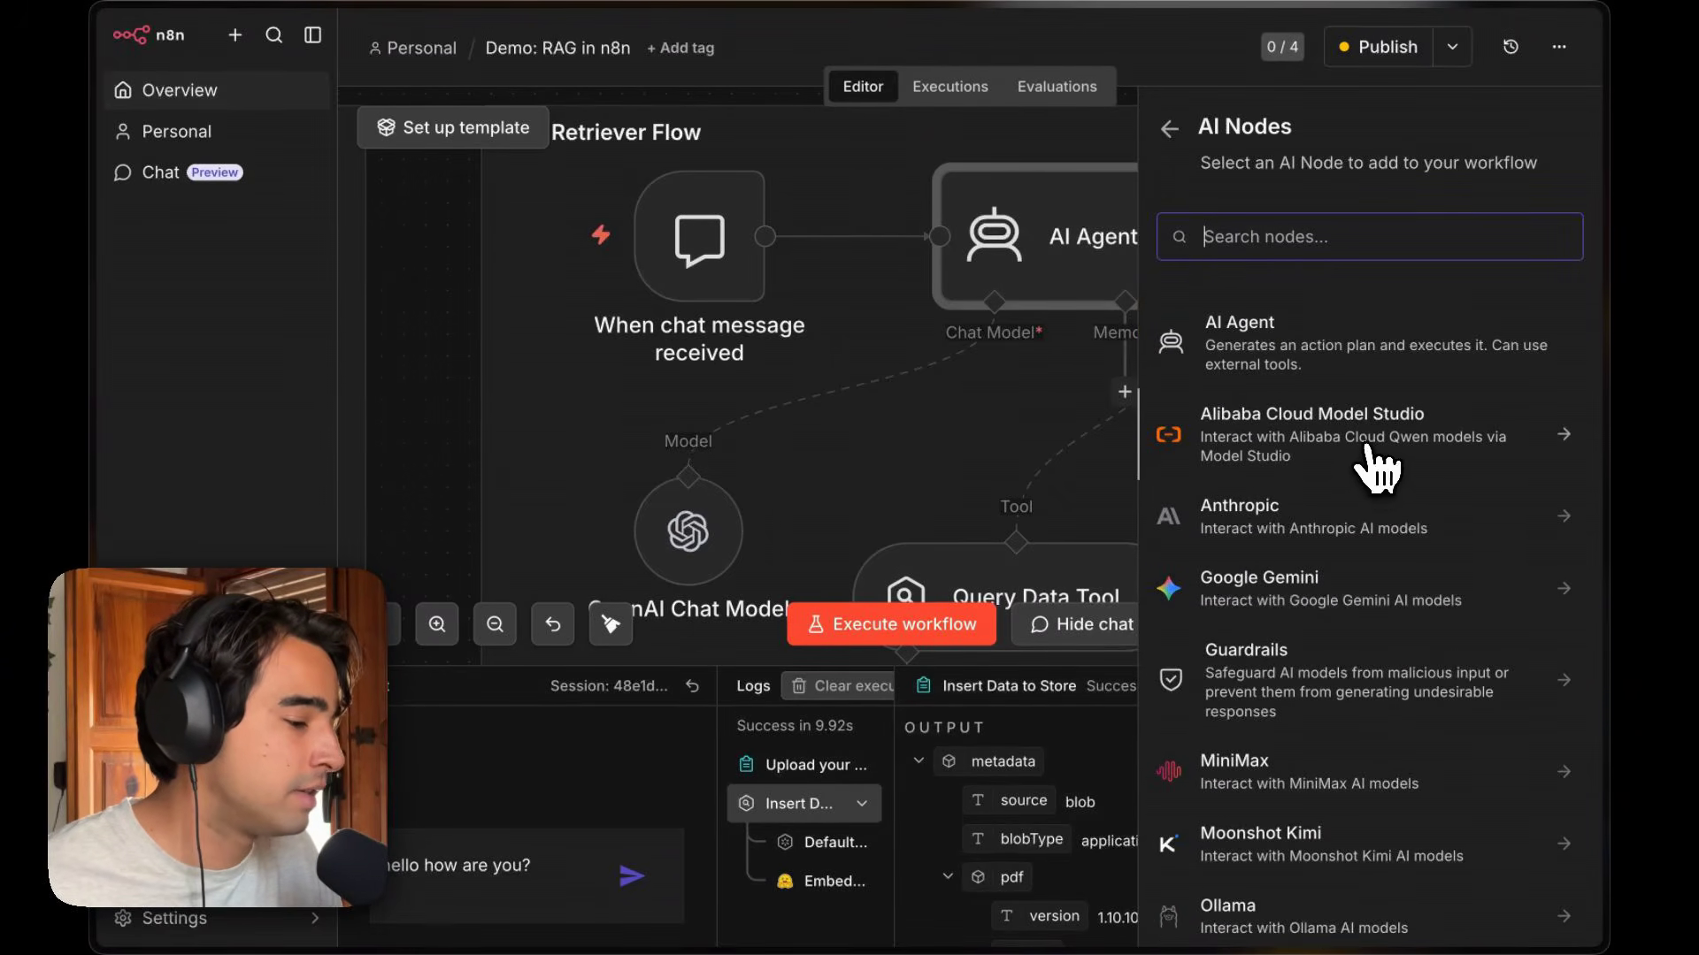
pyautogui.scroll(-2, 1332, 558)
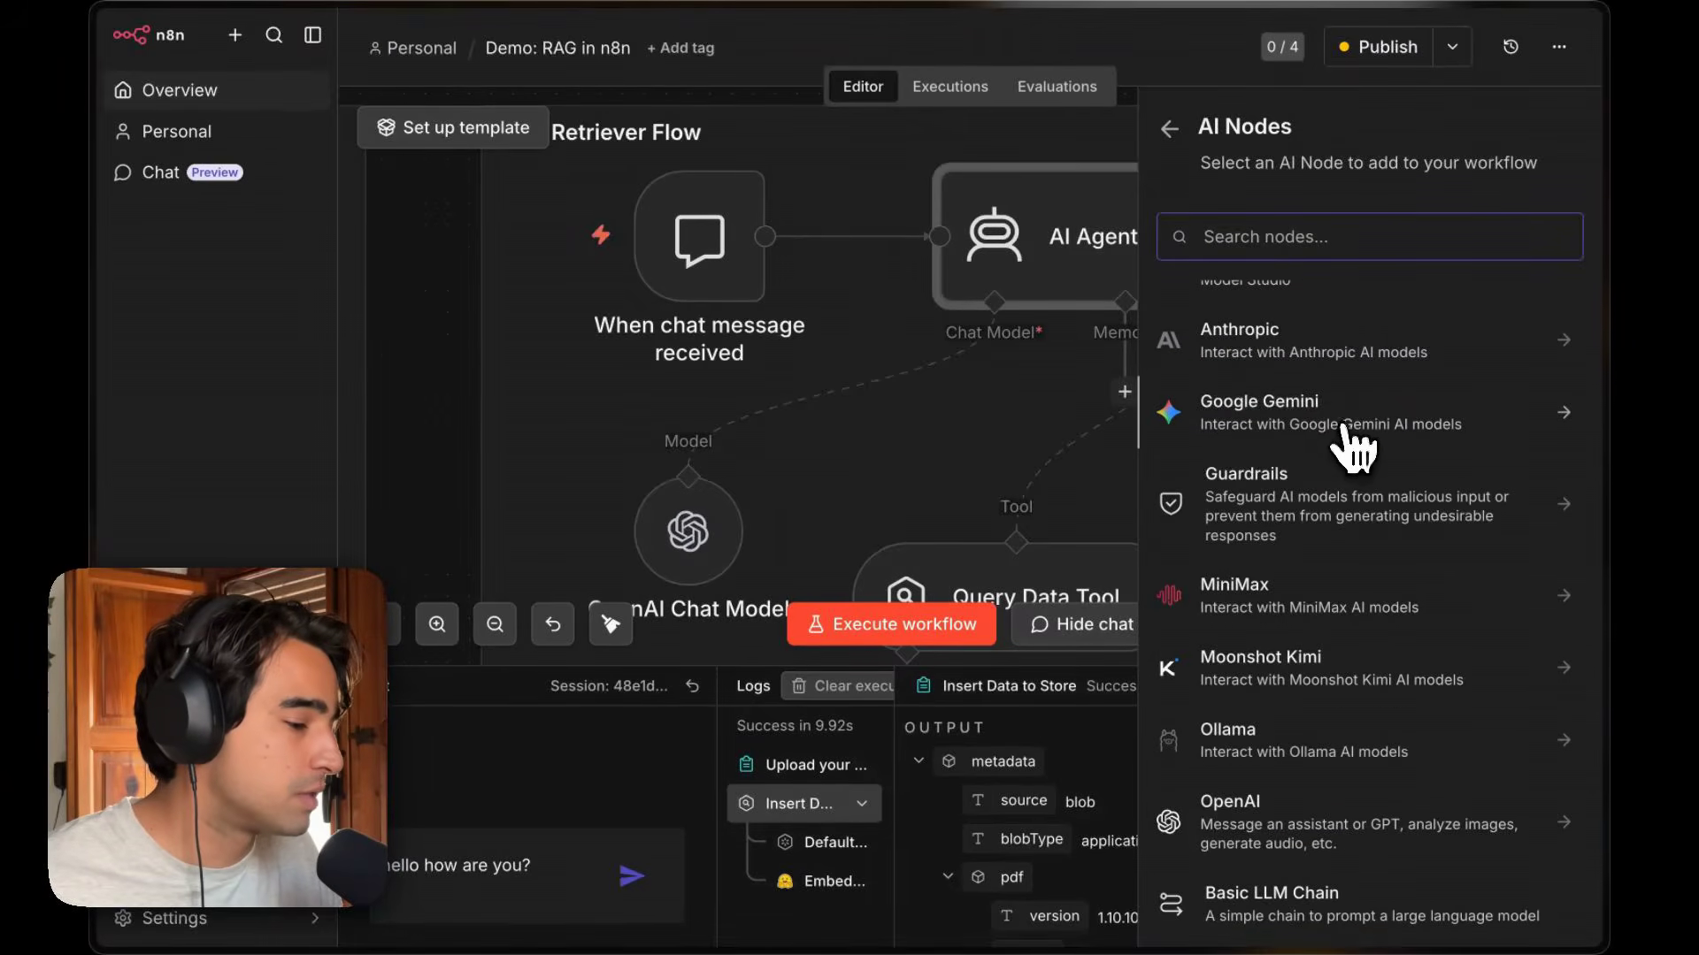
pyautogui.scroll(-3, 1344, 426)
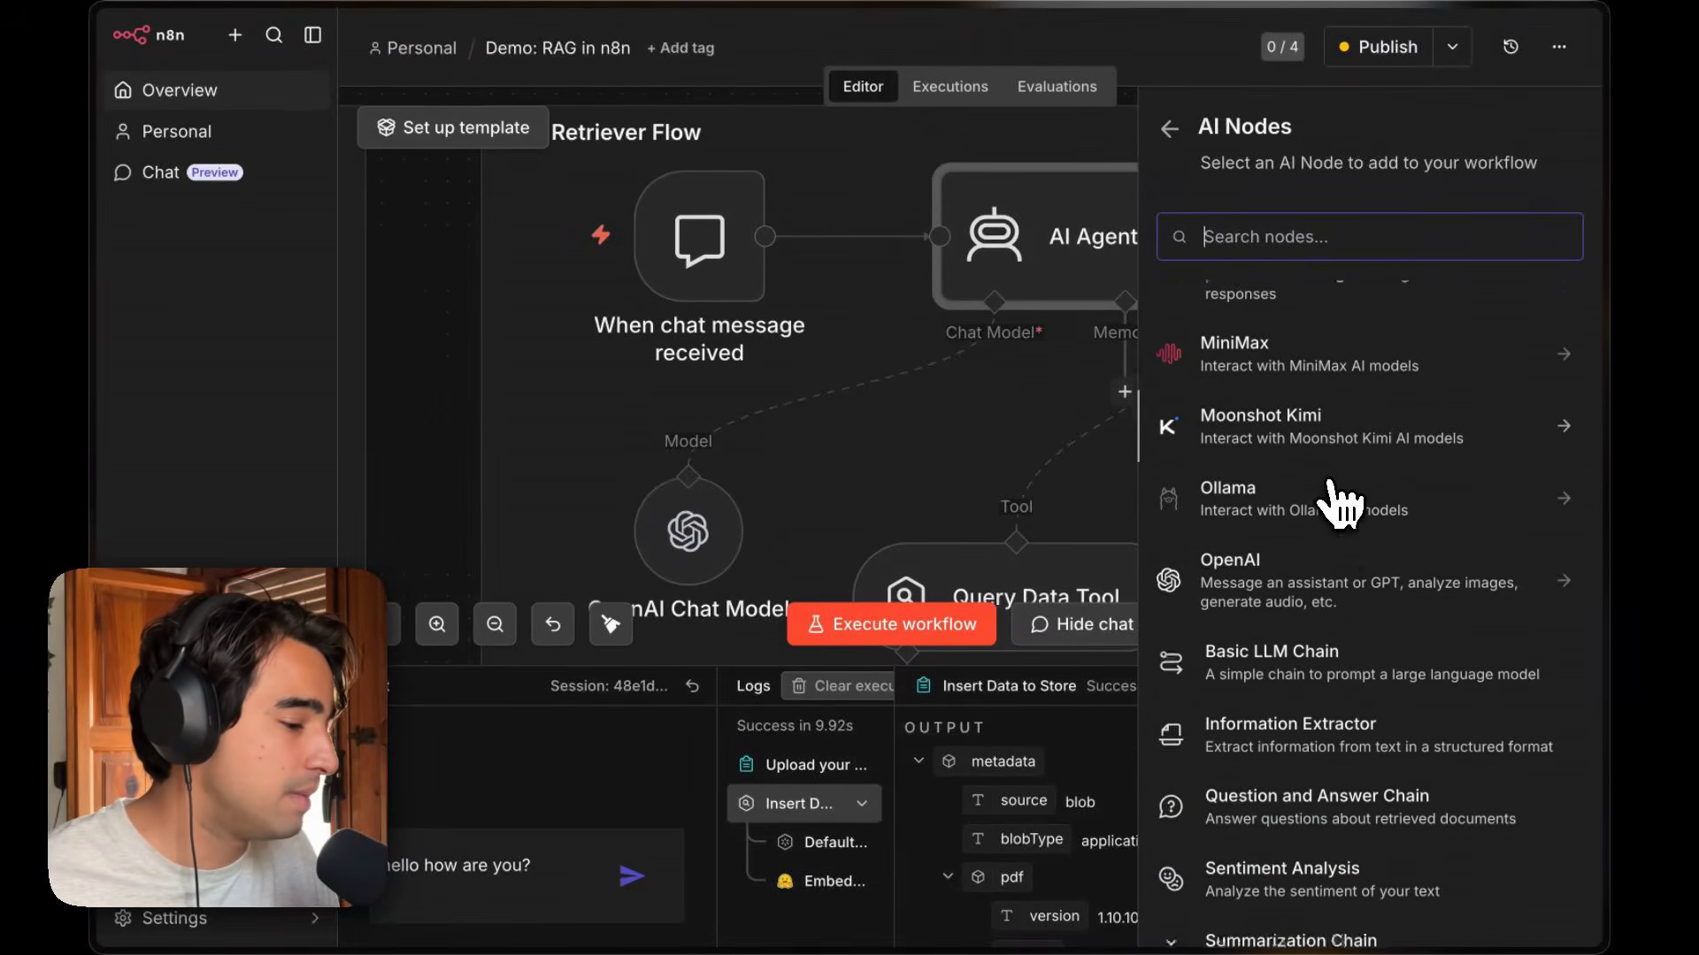
pyautogui.scroll(-2, 1340, 505)
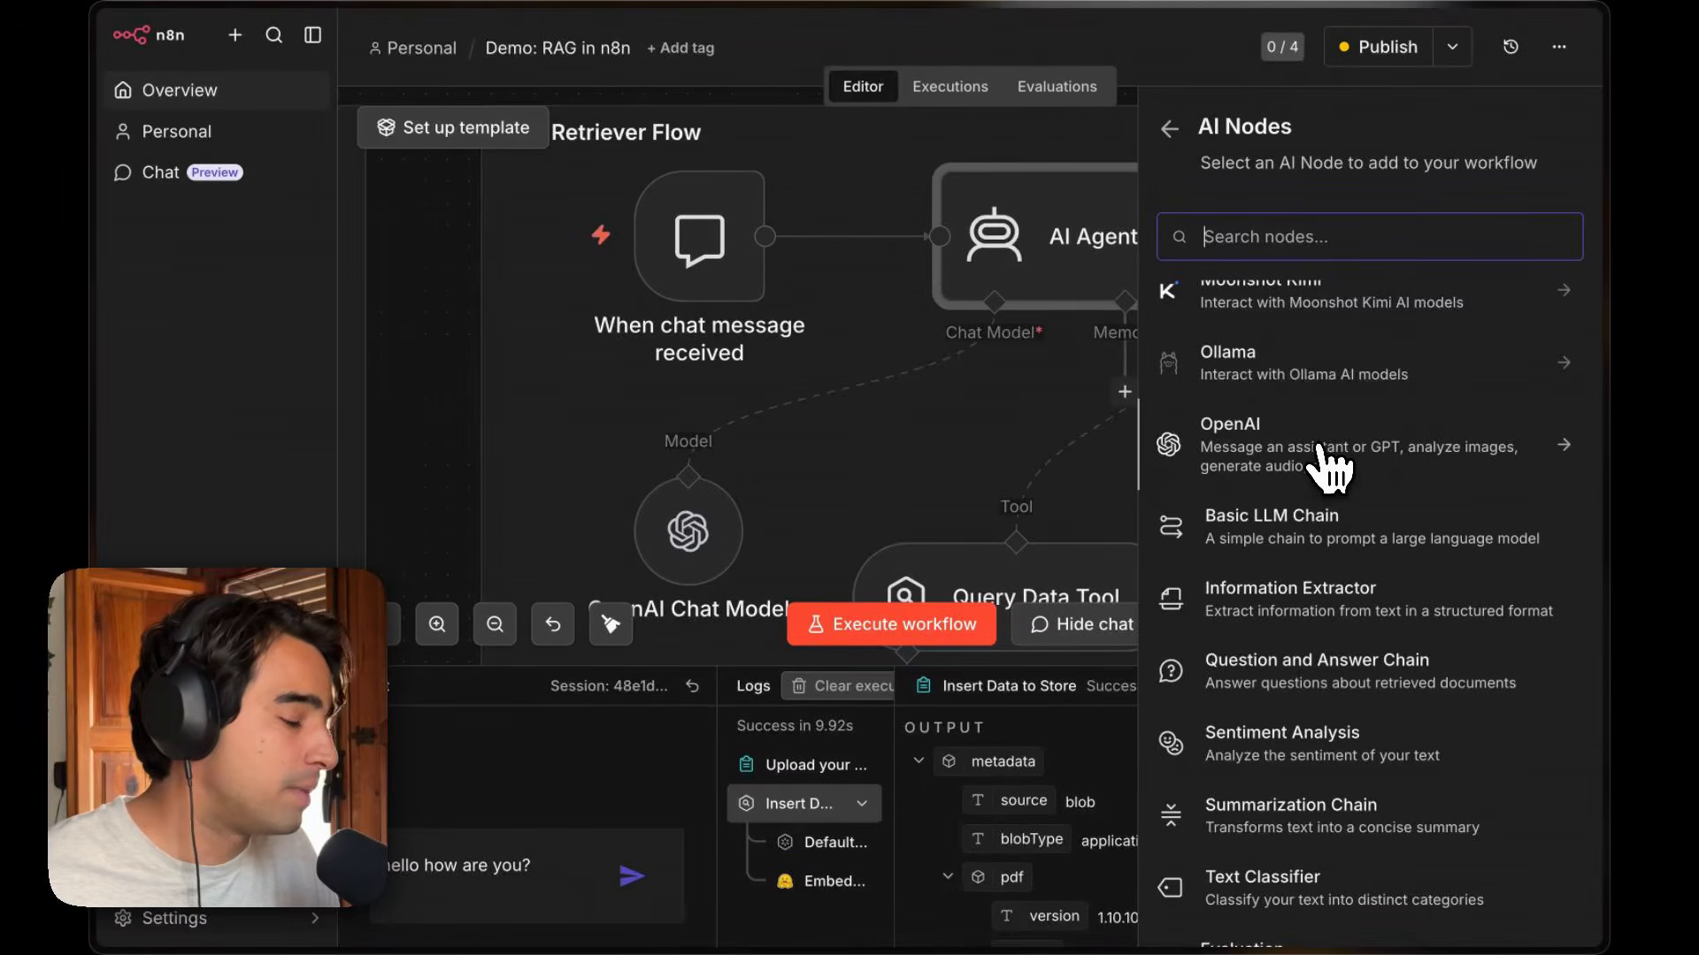
# Open the OpenAI Chat Model node and its OpenAI account credential to inspect the API key field.
pyautogui.scroll(-1, 1323, 447)
pyautogui.scroll(3, 1332, 469)
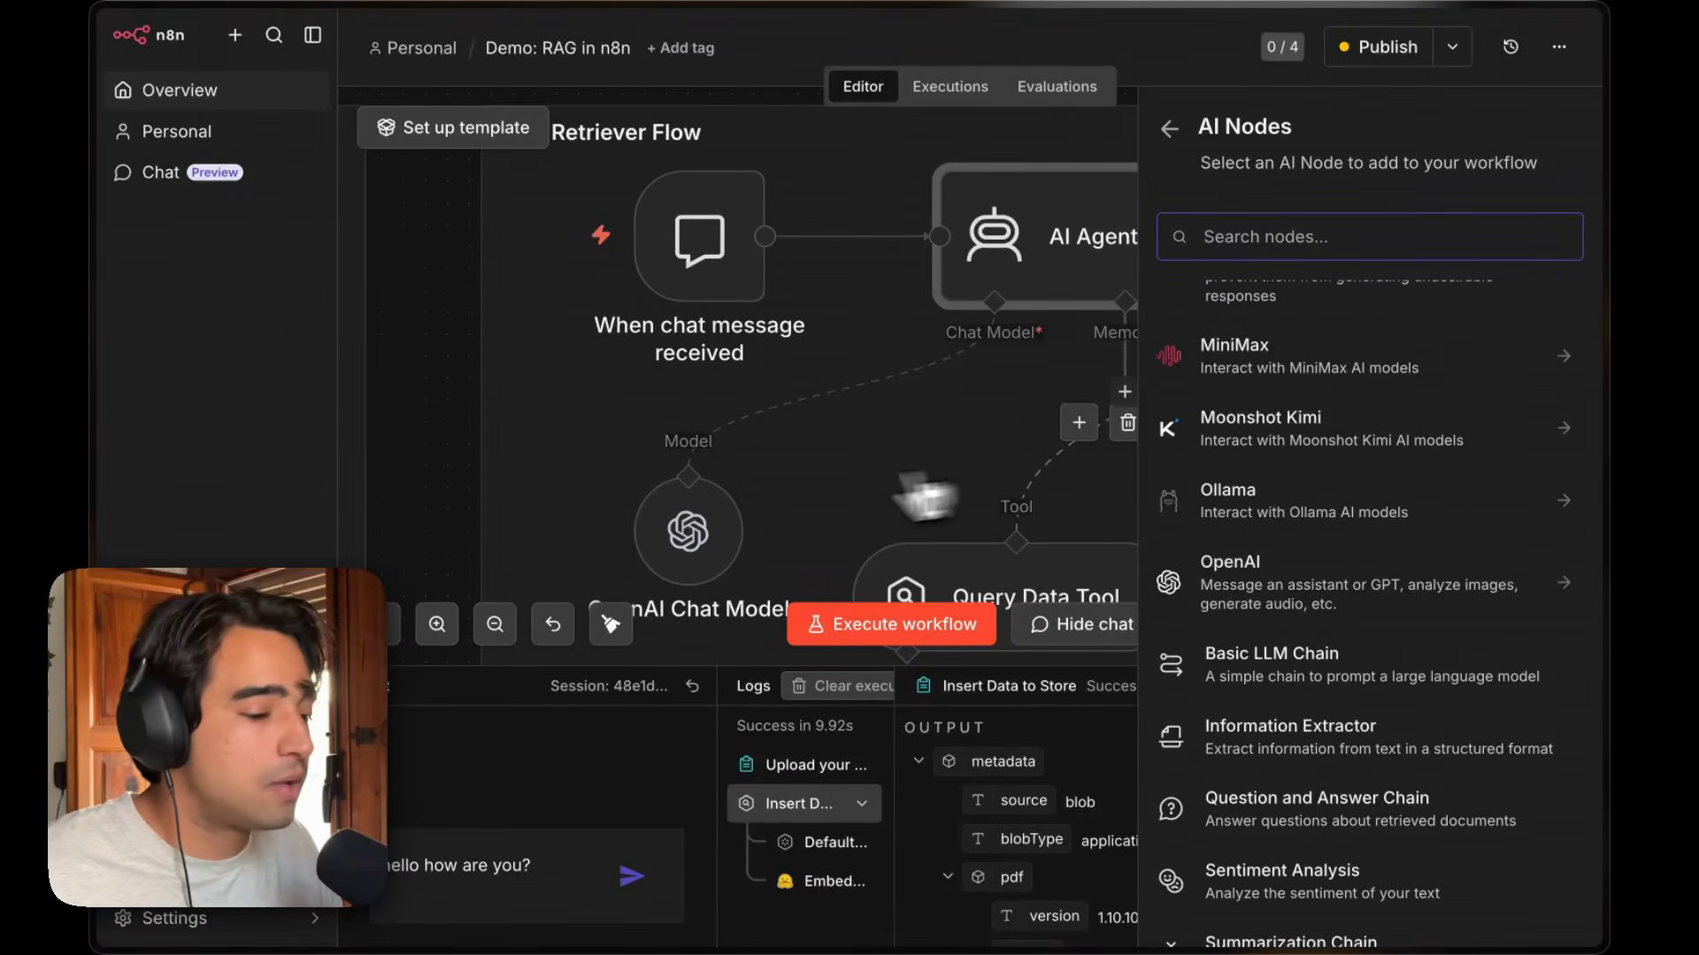
pyautogui.doubleClick(692, 534)
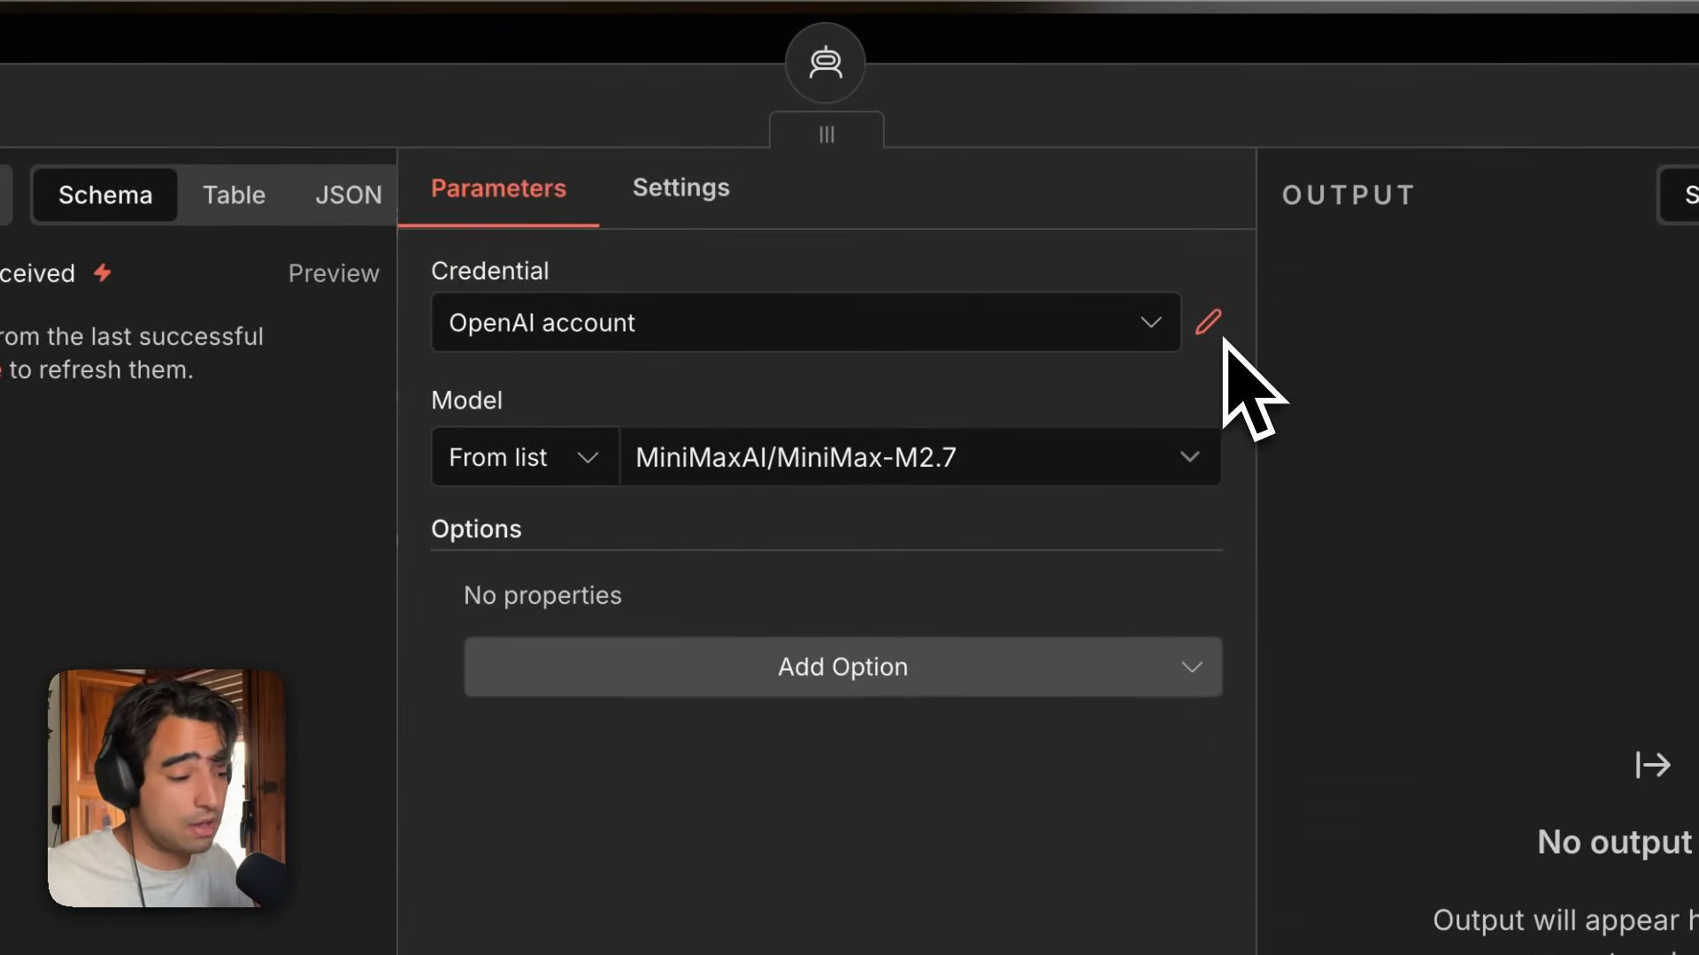
pyautogui.click(1208, 321)
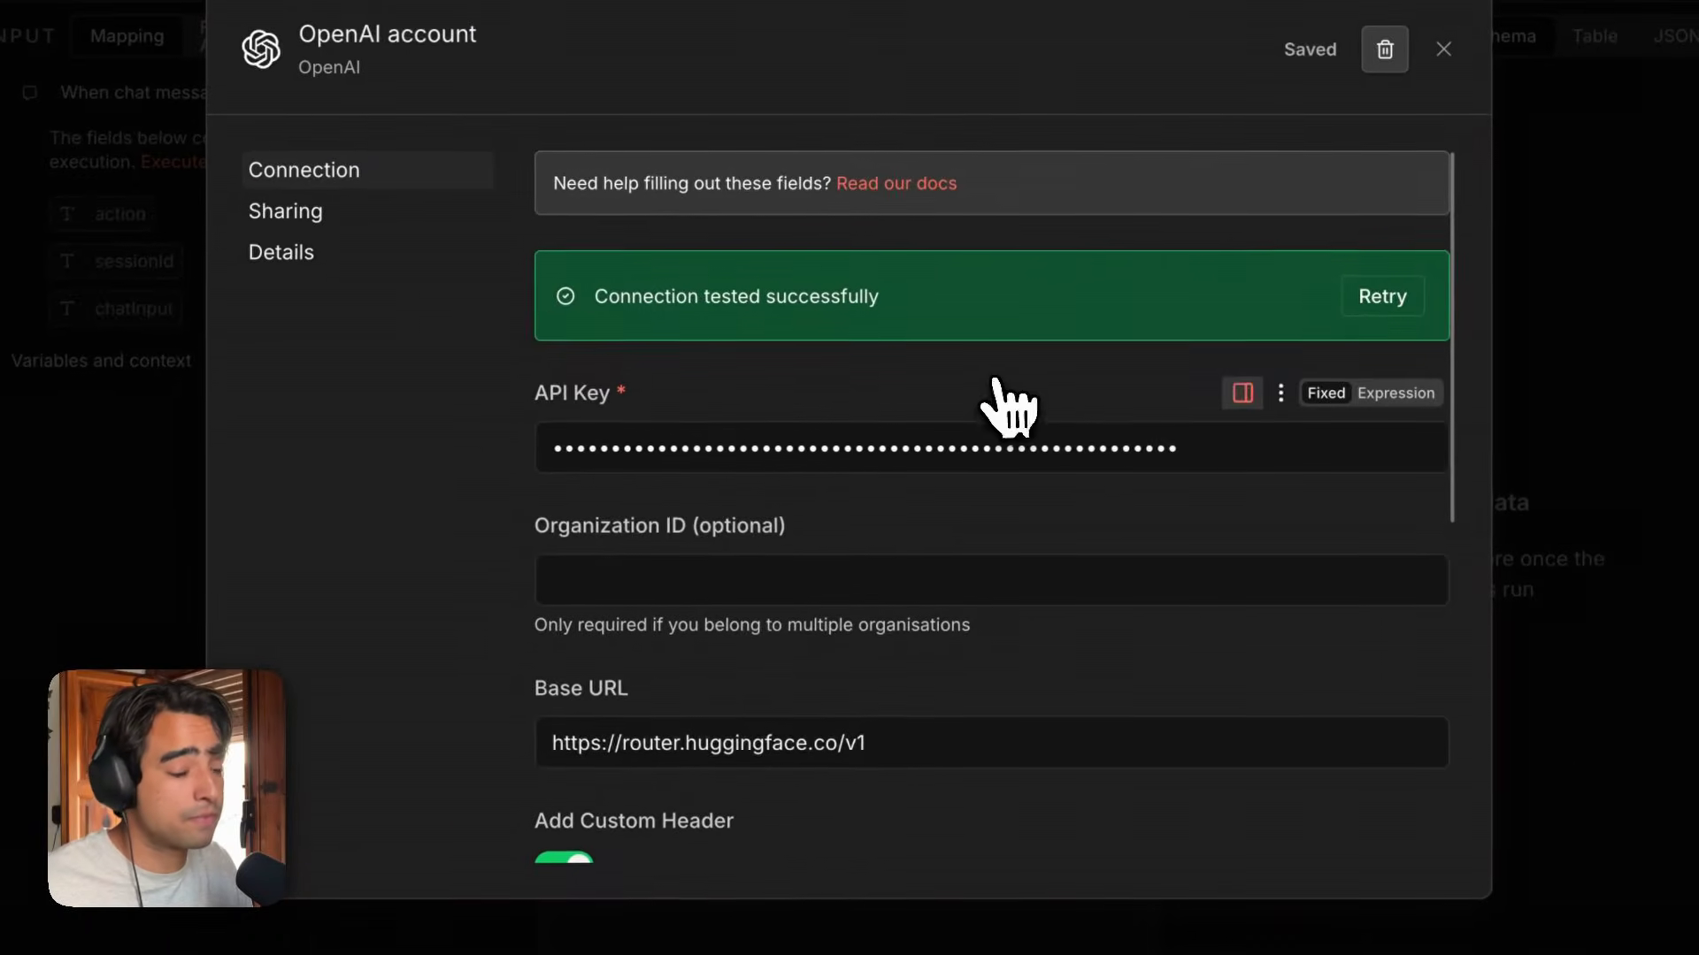
pyautogui.scroll(-2, 995, 390)
pyautogui.click(1046, 338)
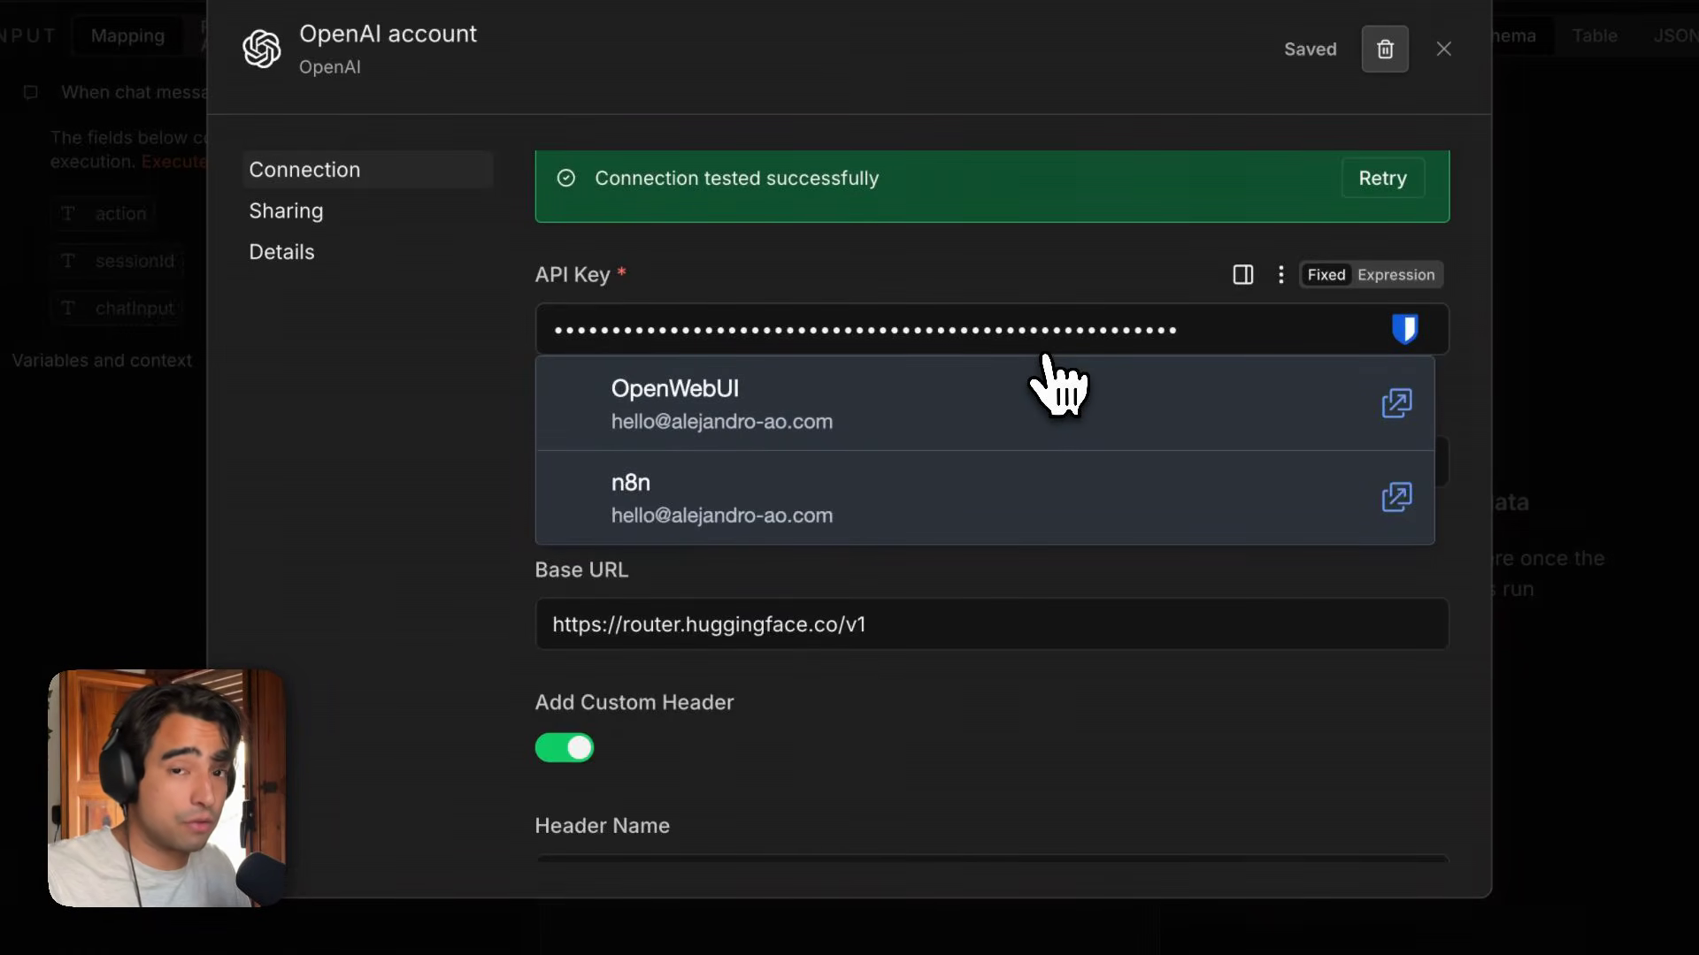
# Review the n8n access token's permissions on Hugging Face, then return to the n8n tab.
pyautogui.moveTo(100, 348)
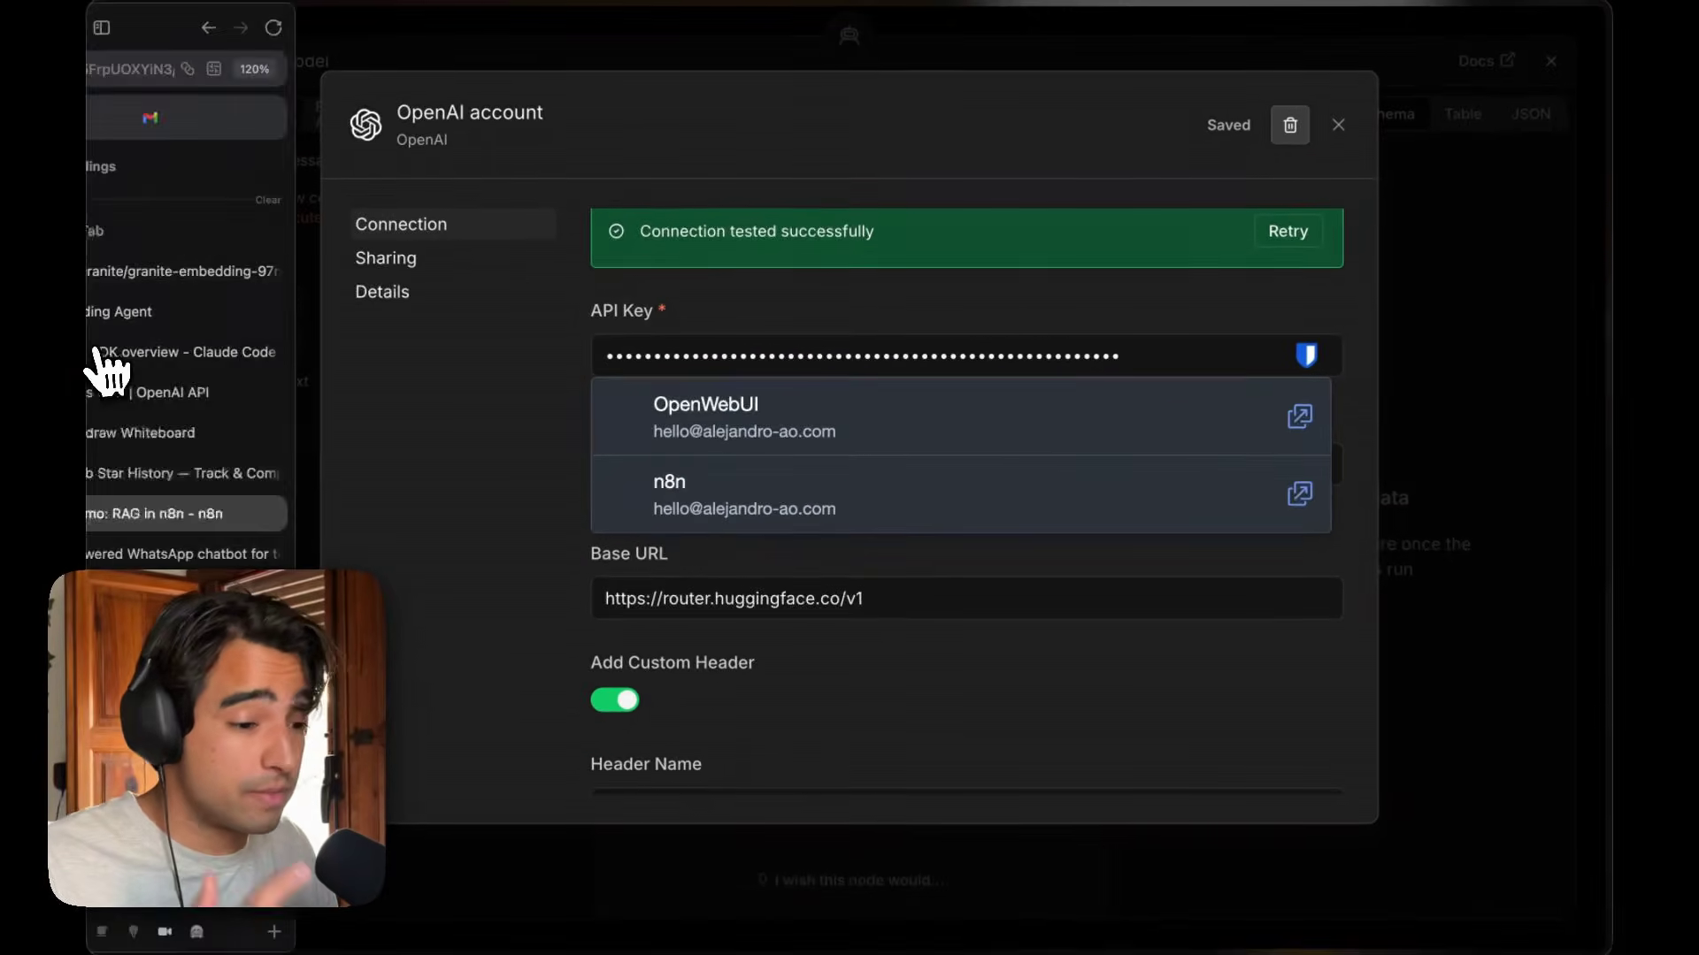
pyautogui.click(182, 272)
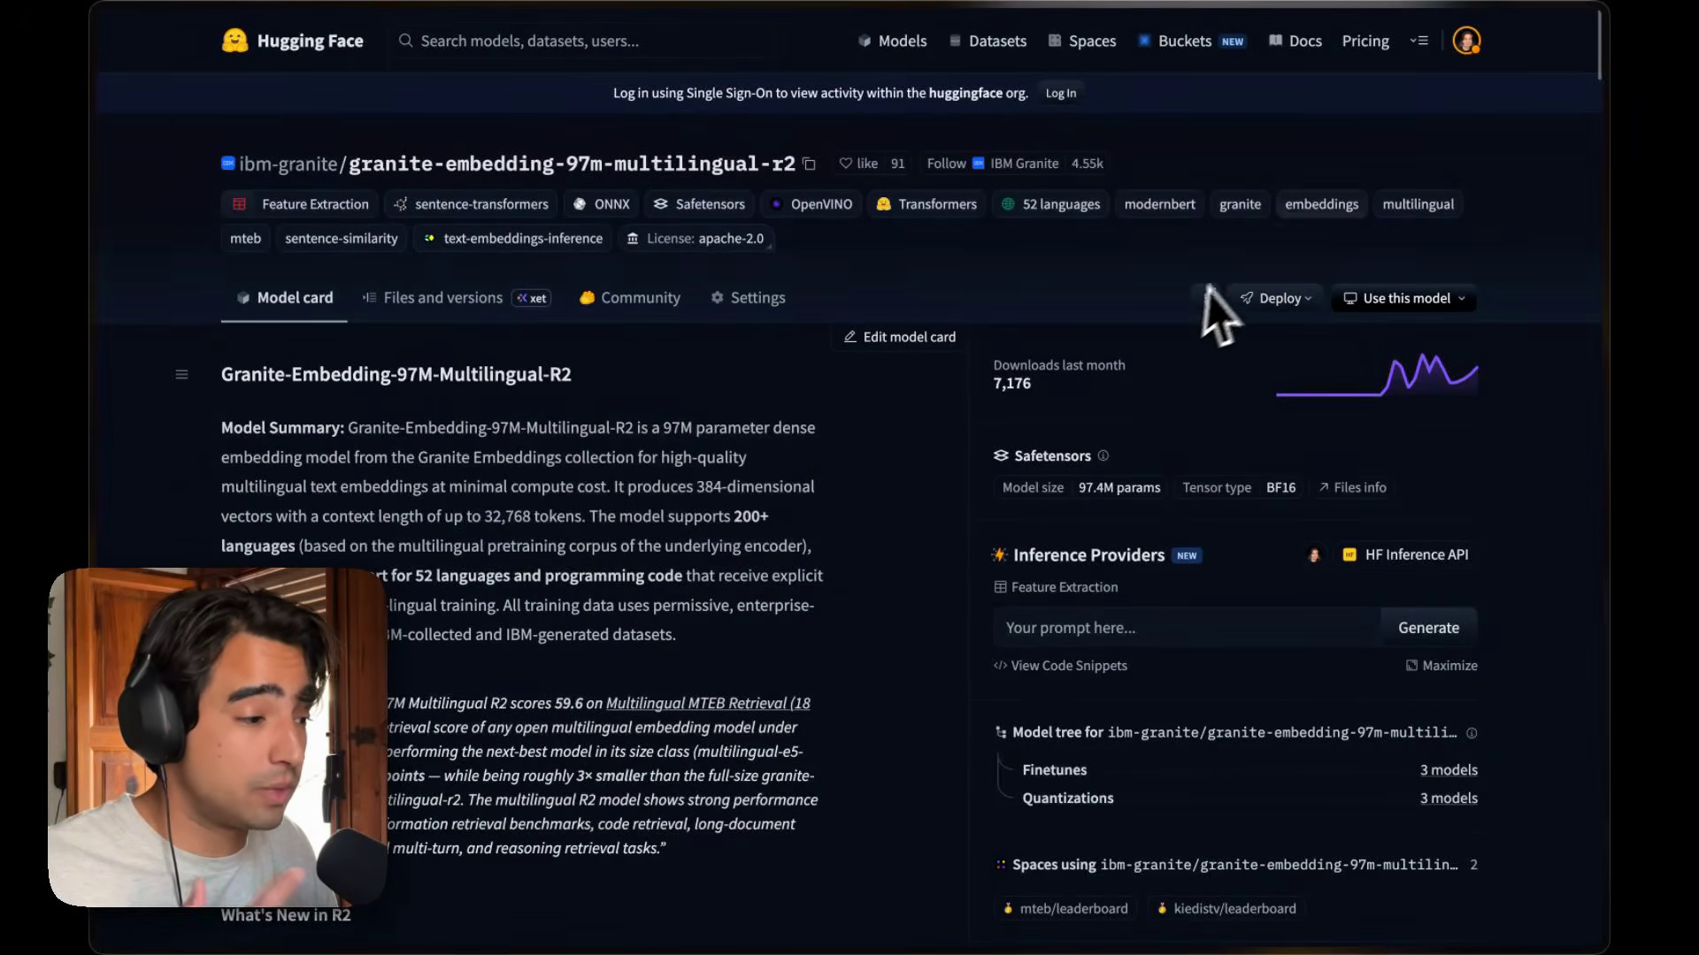
pyautogui.click(1474, 46)
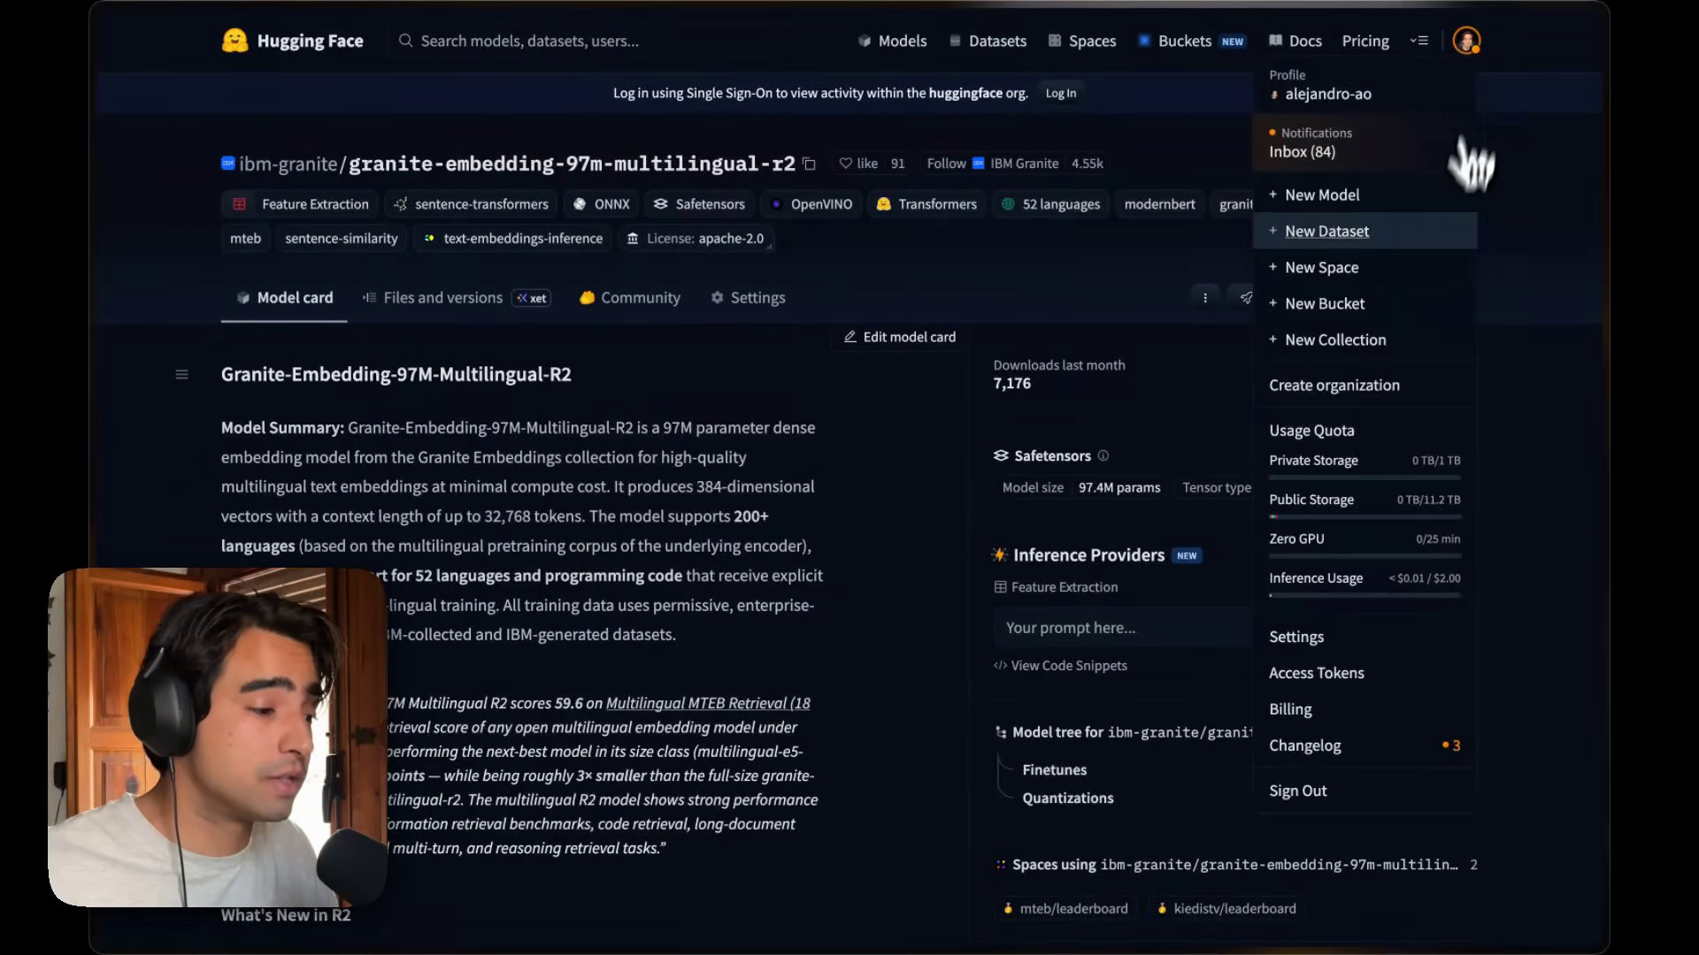
pyautogui.click(1367, 676)
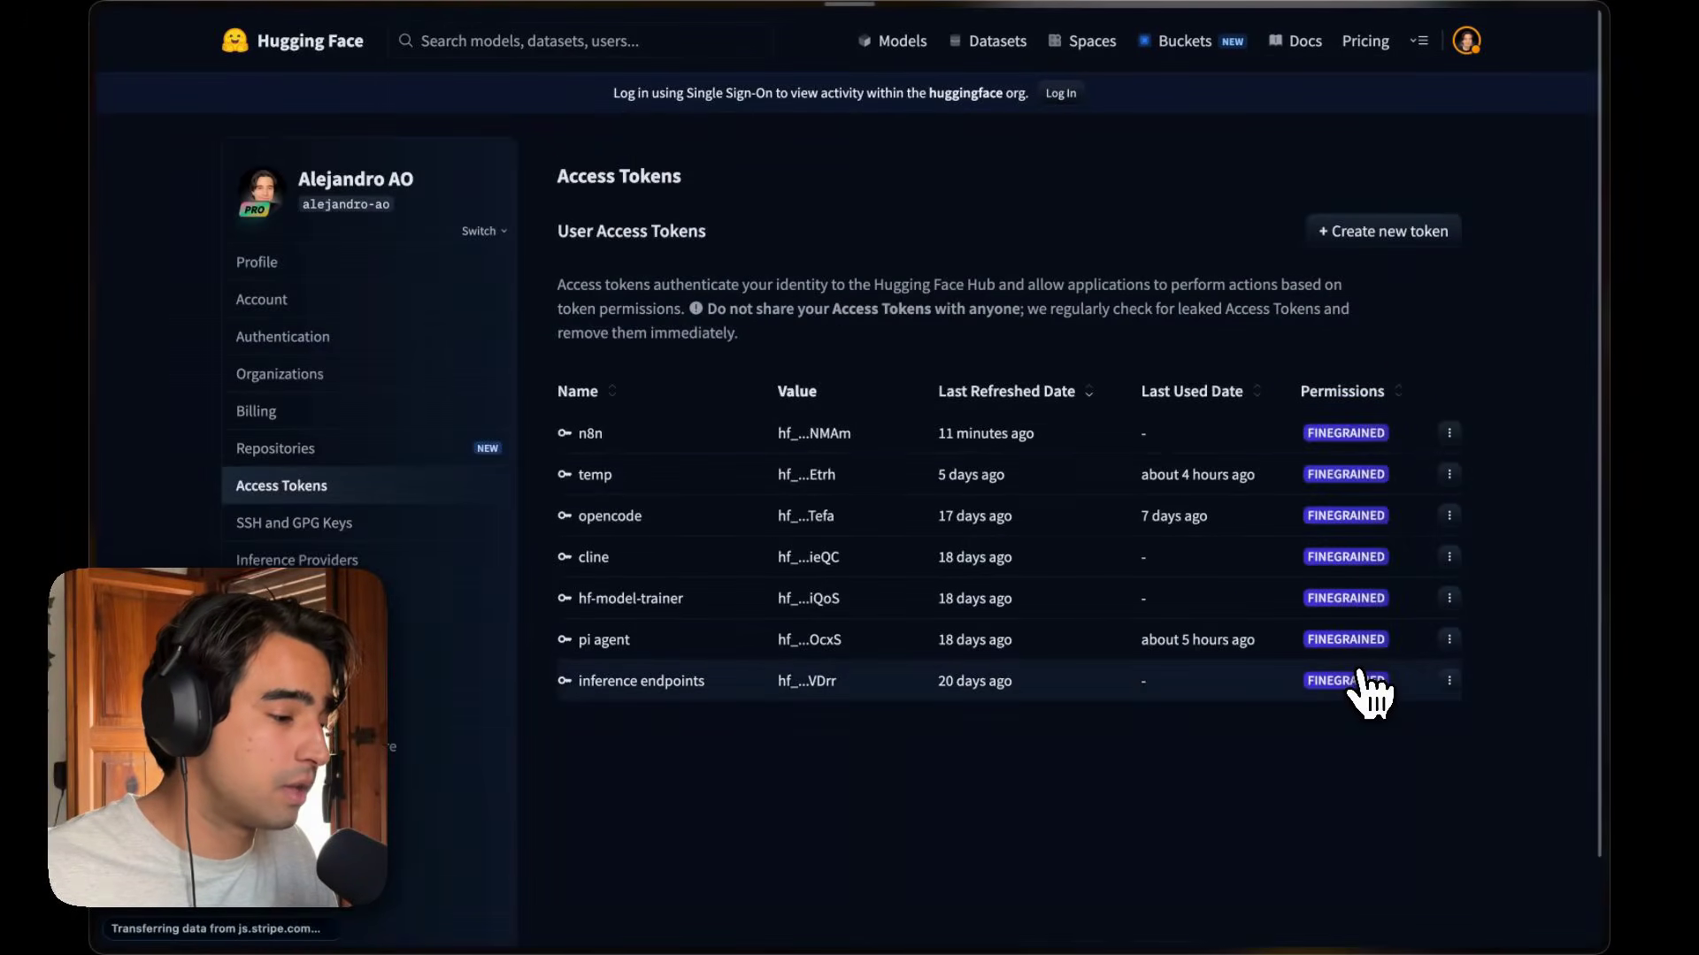
pyautogui.click(1448, 433)
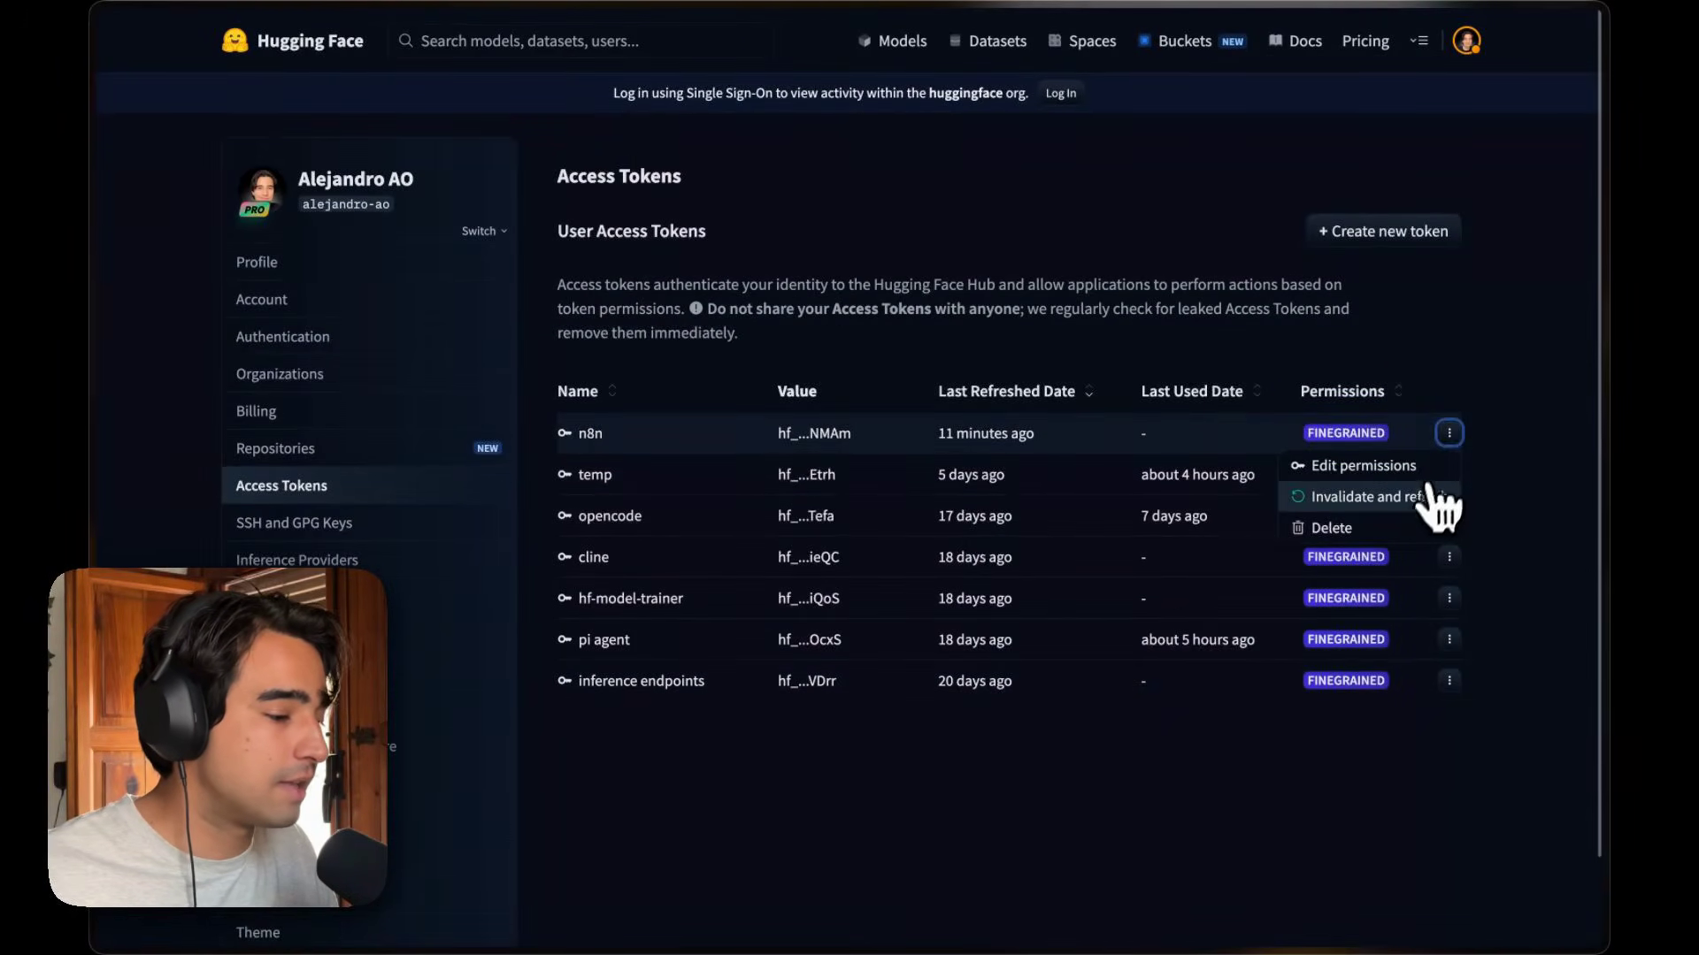
pyautogui.click(1376, 464)
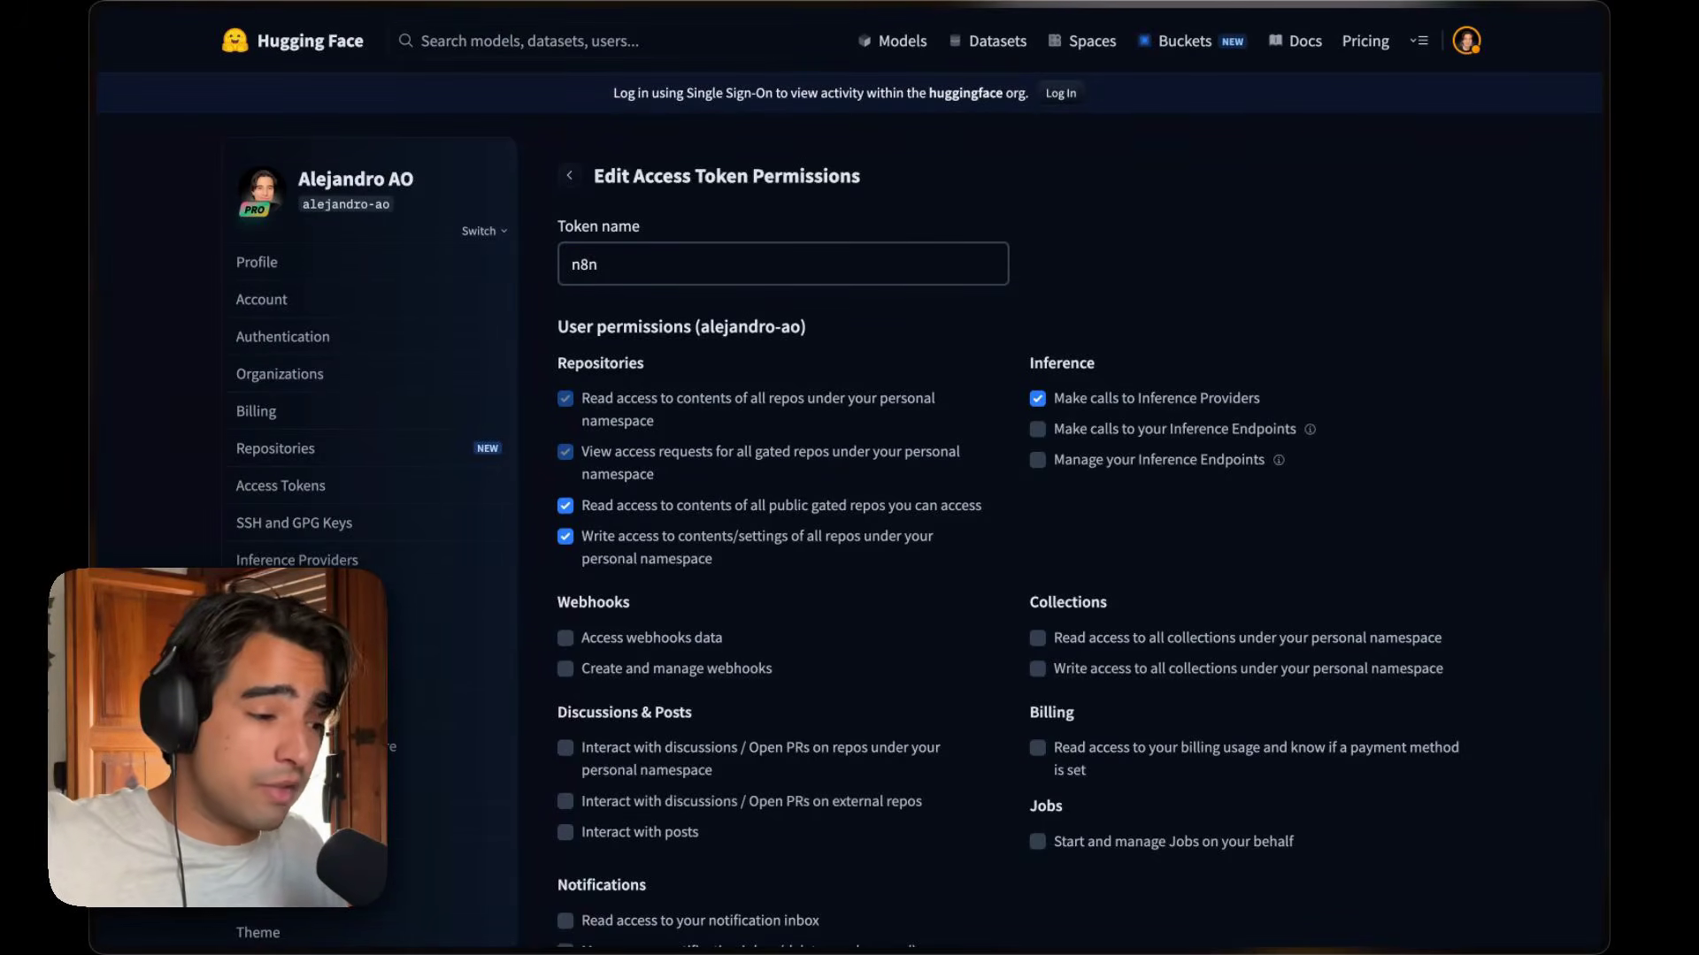
pyautogui.click(248, 498)
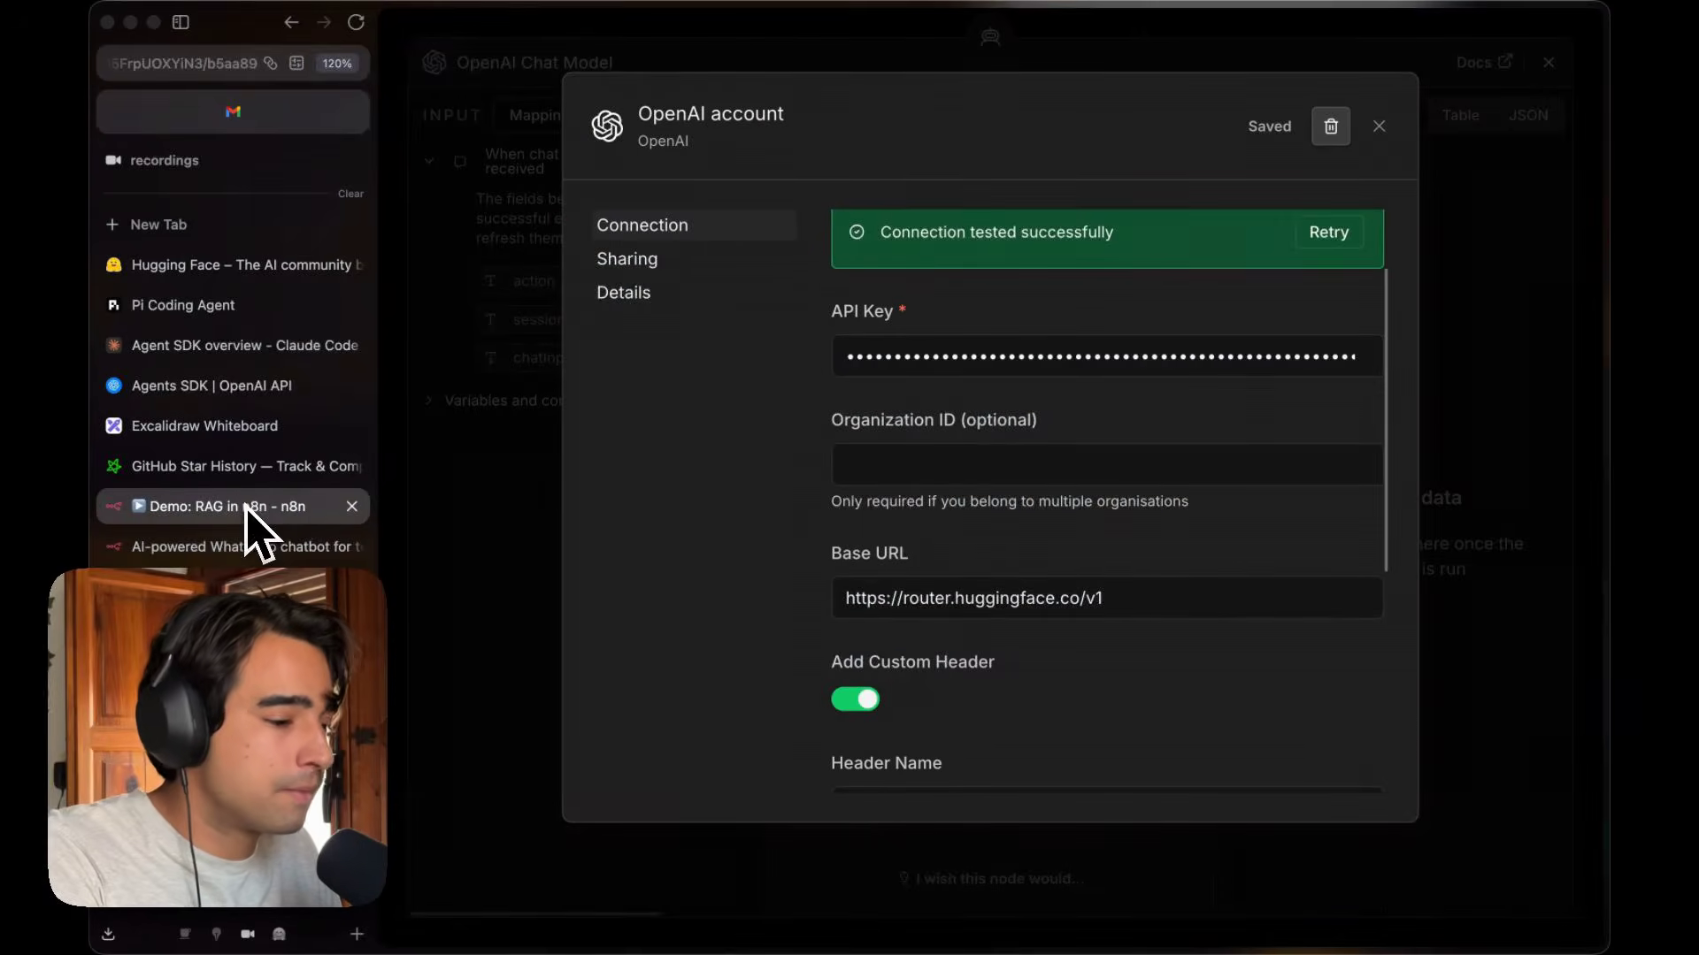
# Examine the credential's Base URL and custom header name, then close the credential dialog.
pyautogui.scroll(-2, 620, 328)
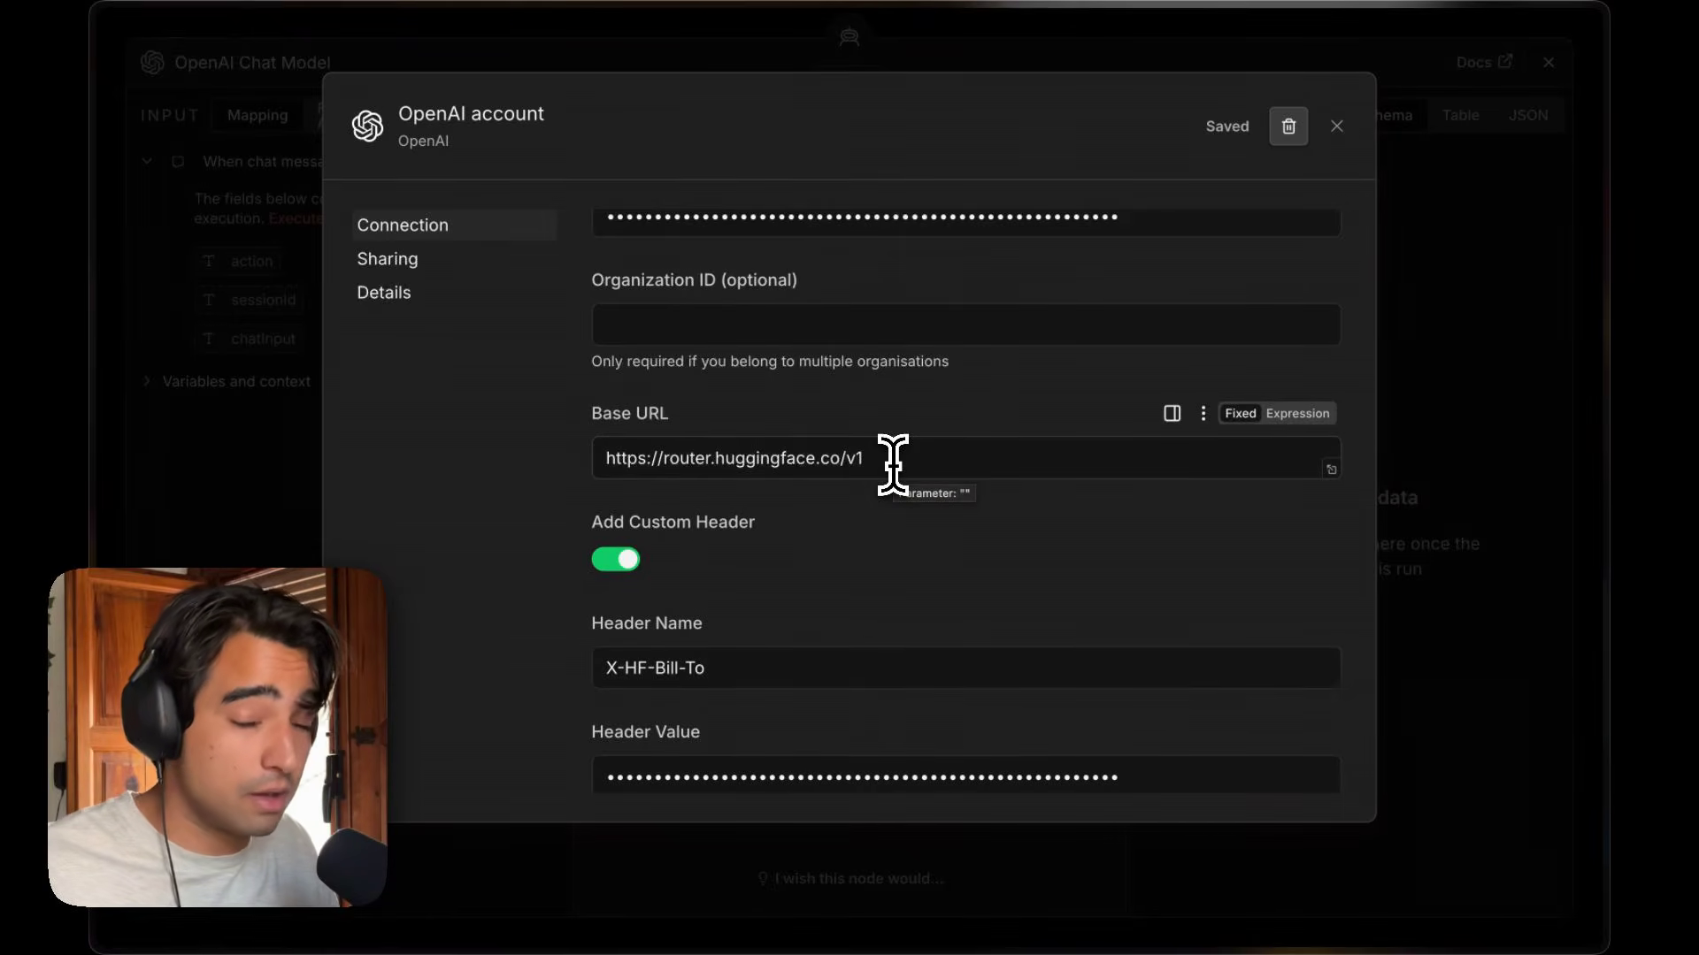
pyautogui.moveTo(901, 459); pyautogui.dragTo(588, 469)
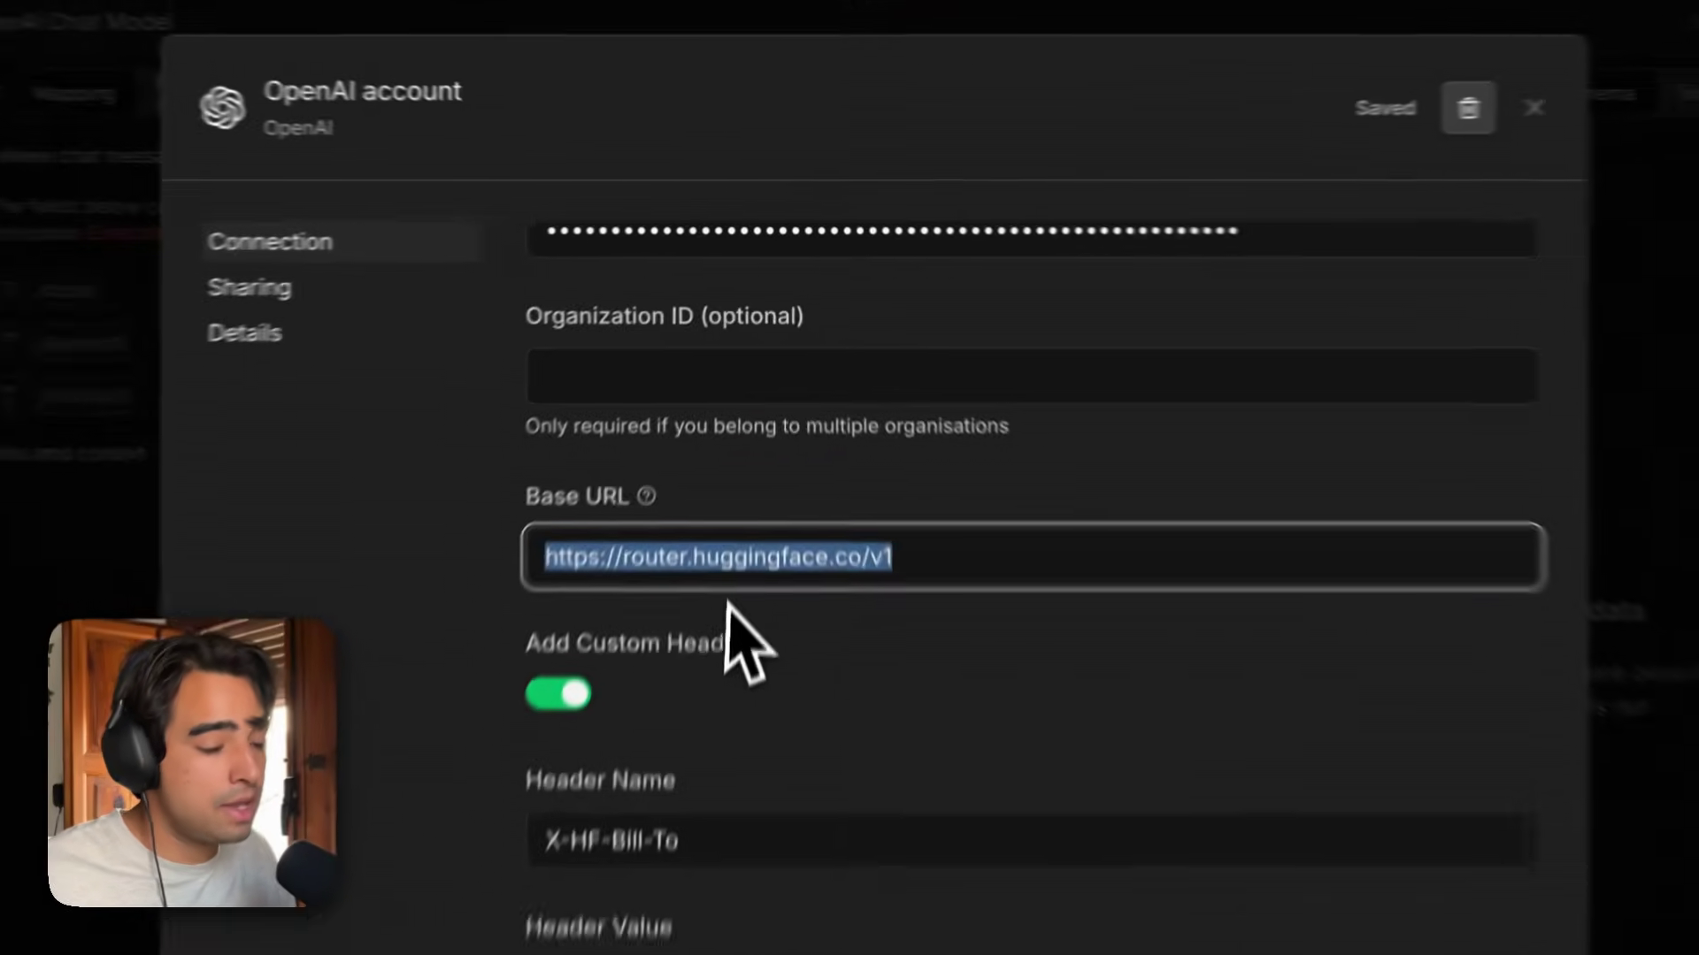
pyautogui.click(690, 463)
pyautogui.moveTo(751, 648); pyautogui.dragTo(926, 645)
pyautogui.click(925, 645)
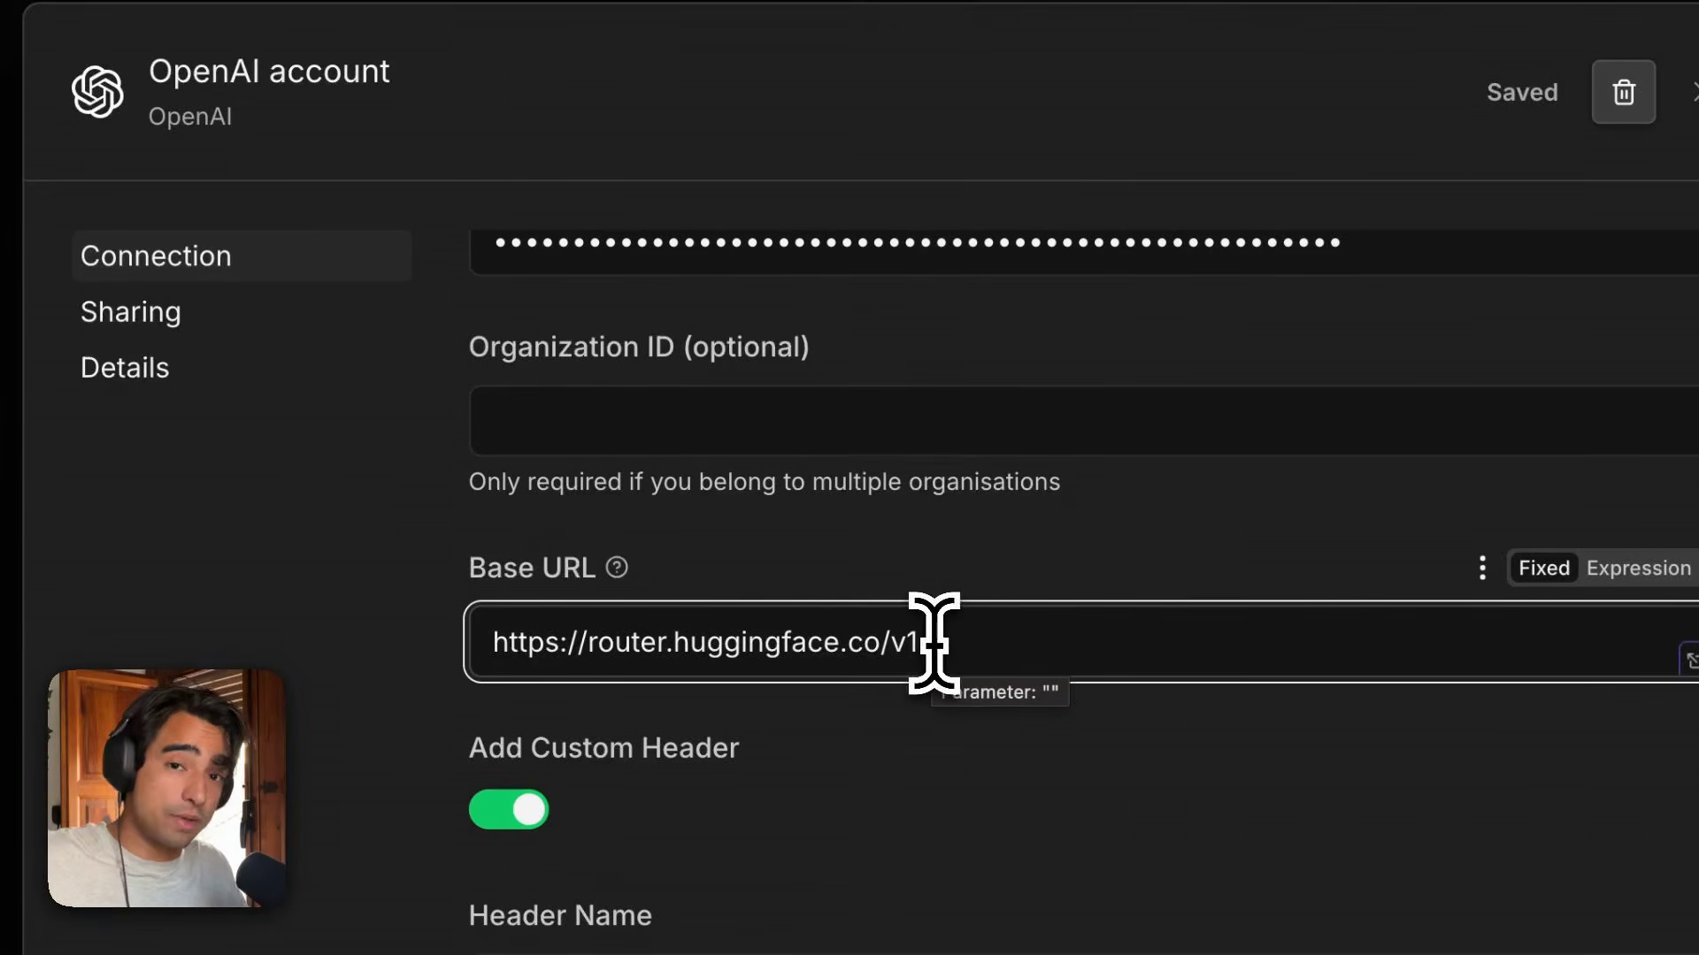
pyautogui.moveTo(962, 639); pyautogui.dragTo(431, 687)
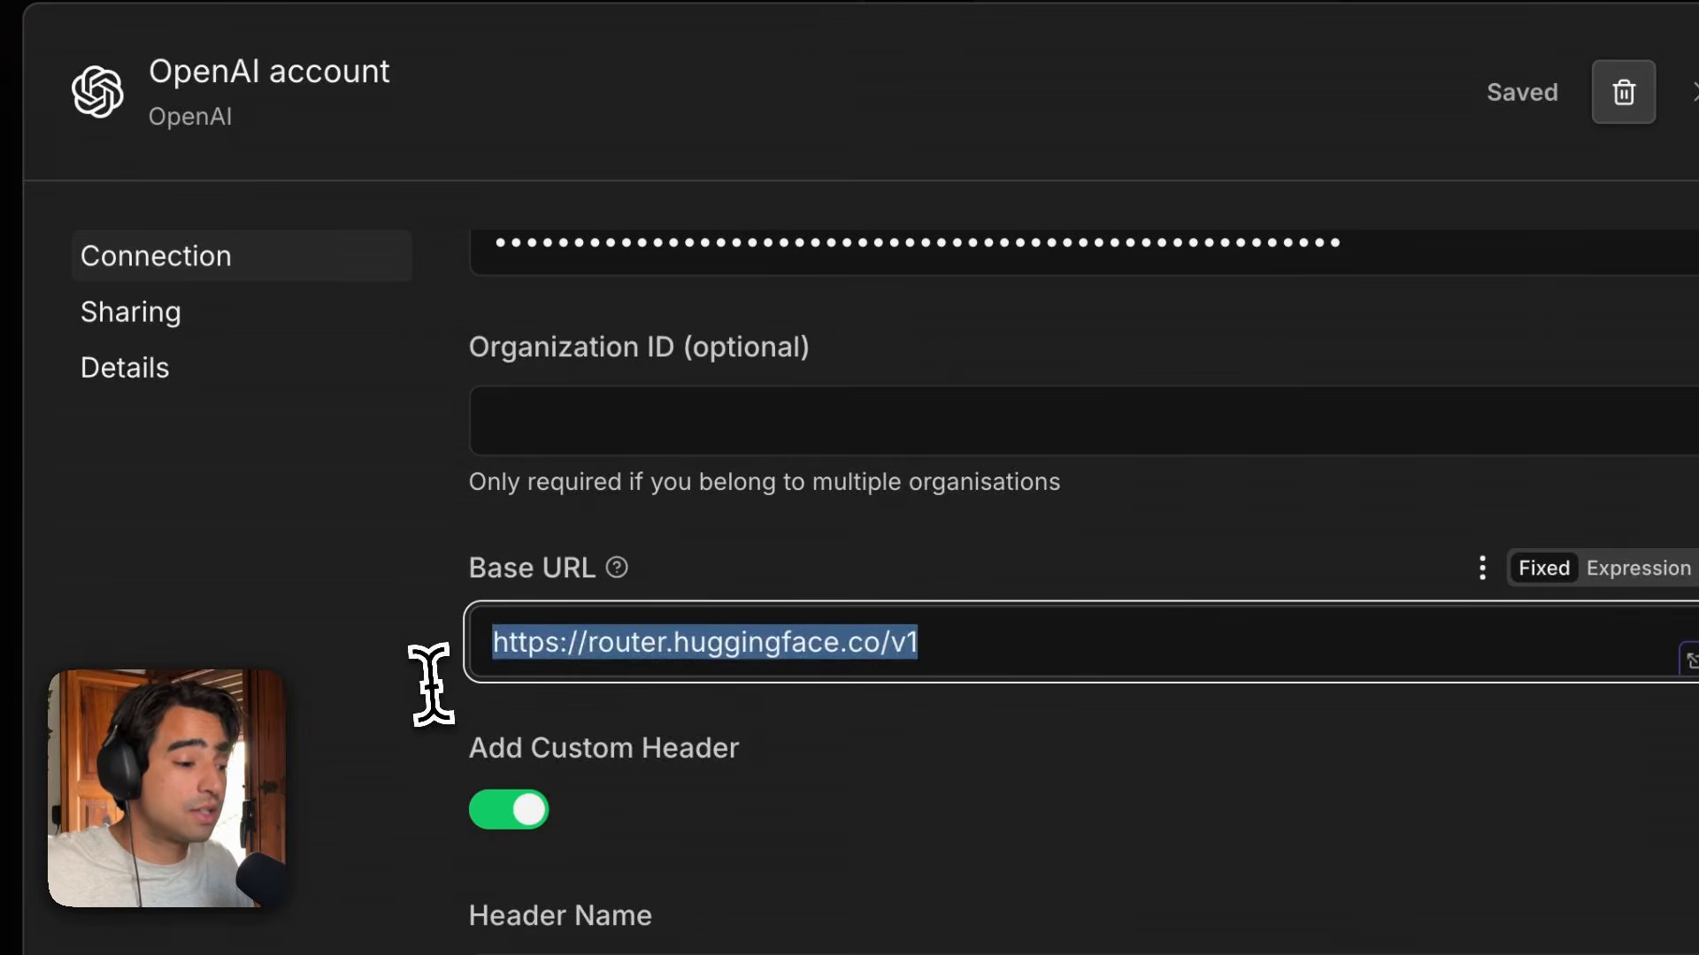
pyautogui.press('Right')
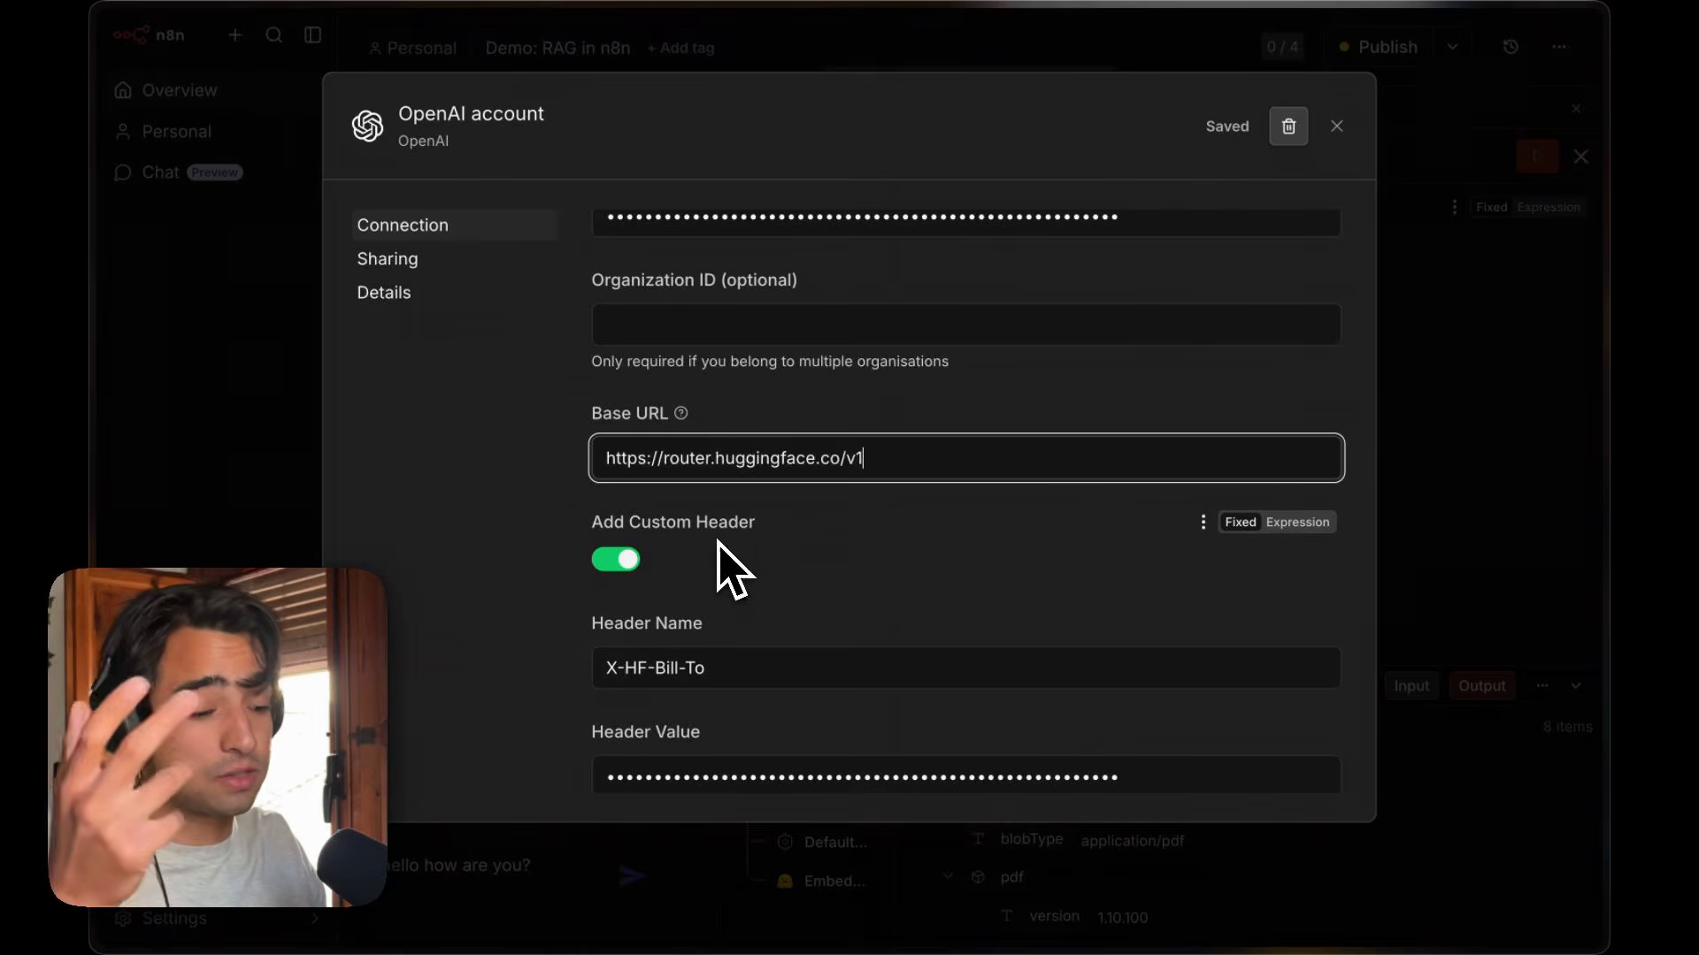
pyautogui.moveTo(718, 670); pyautogui.dragTo(674, 635)
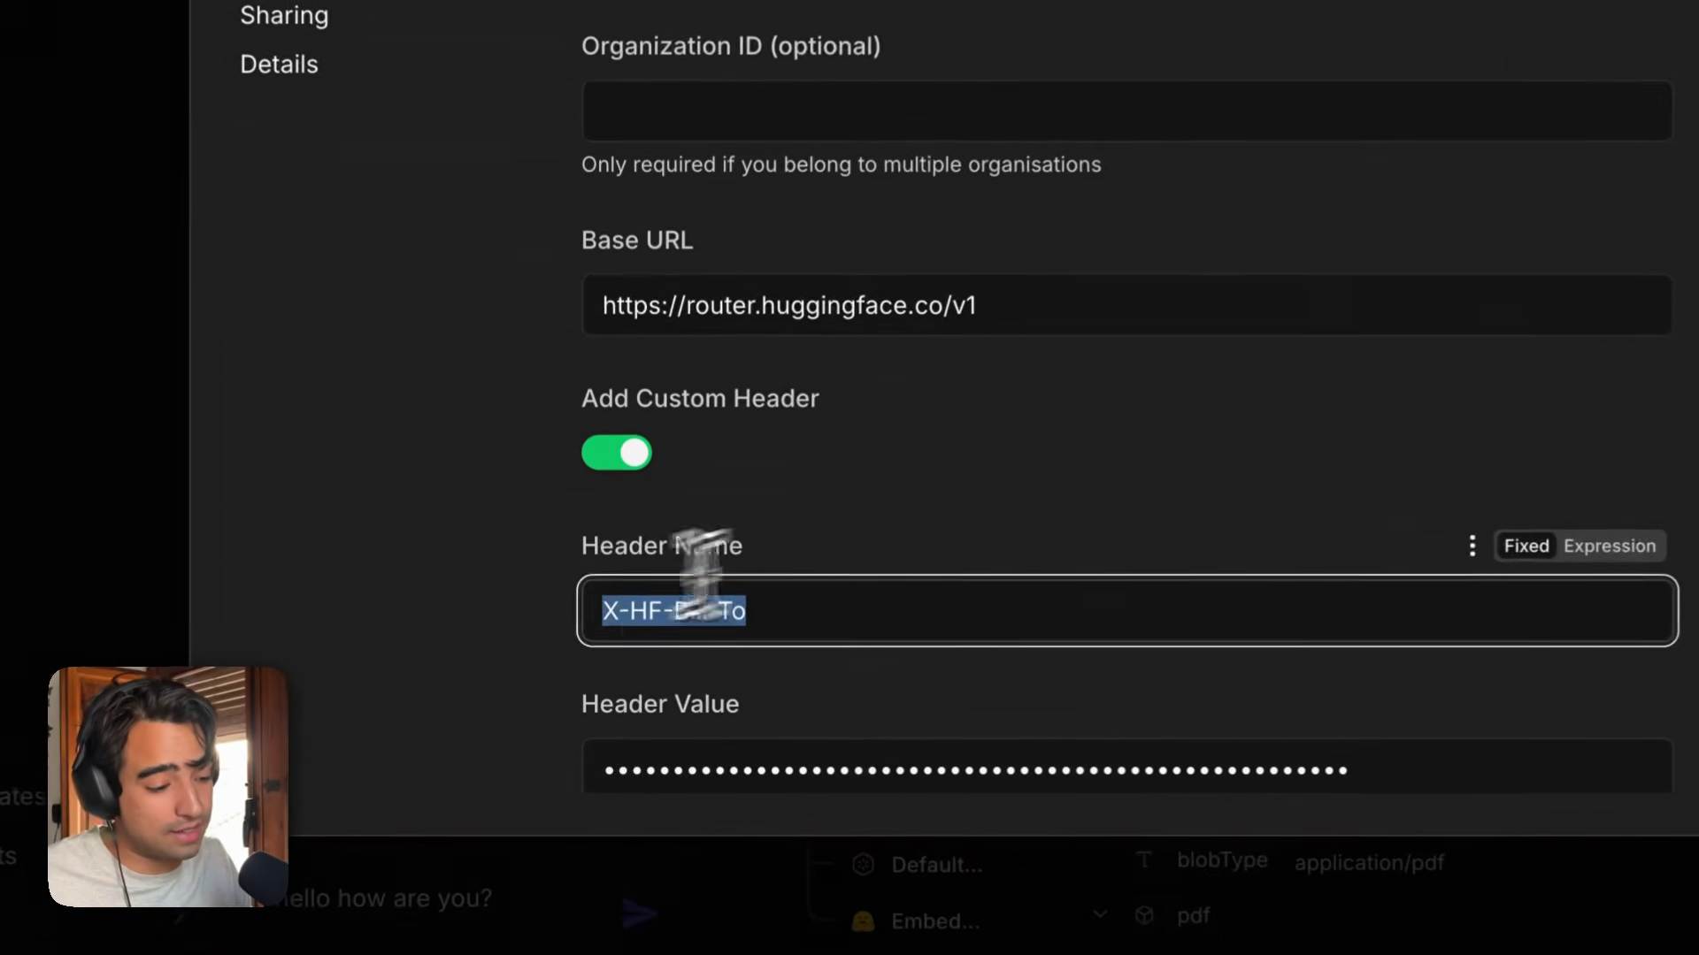
pyautogui.click(798, 605)
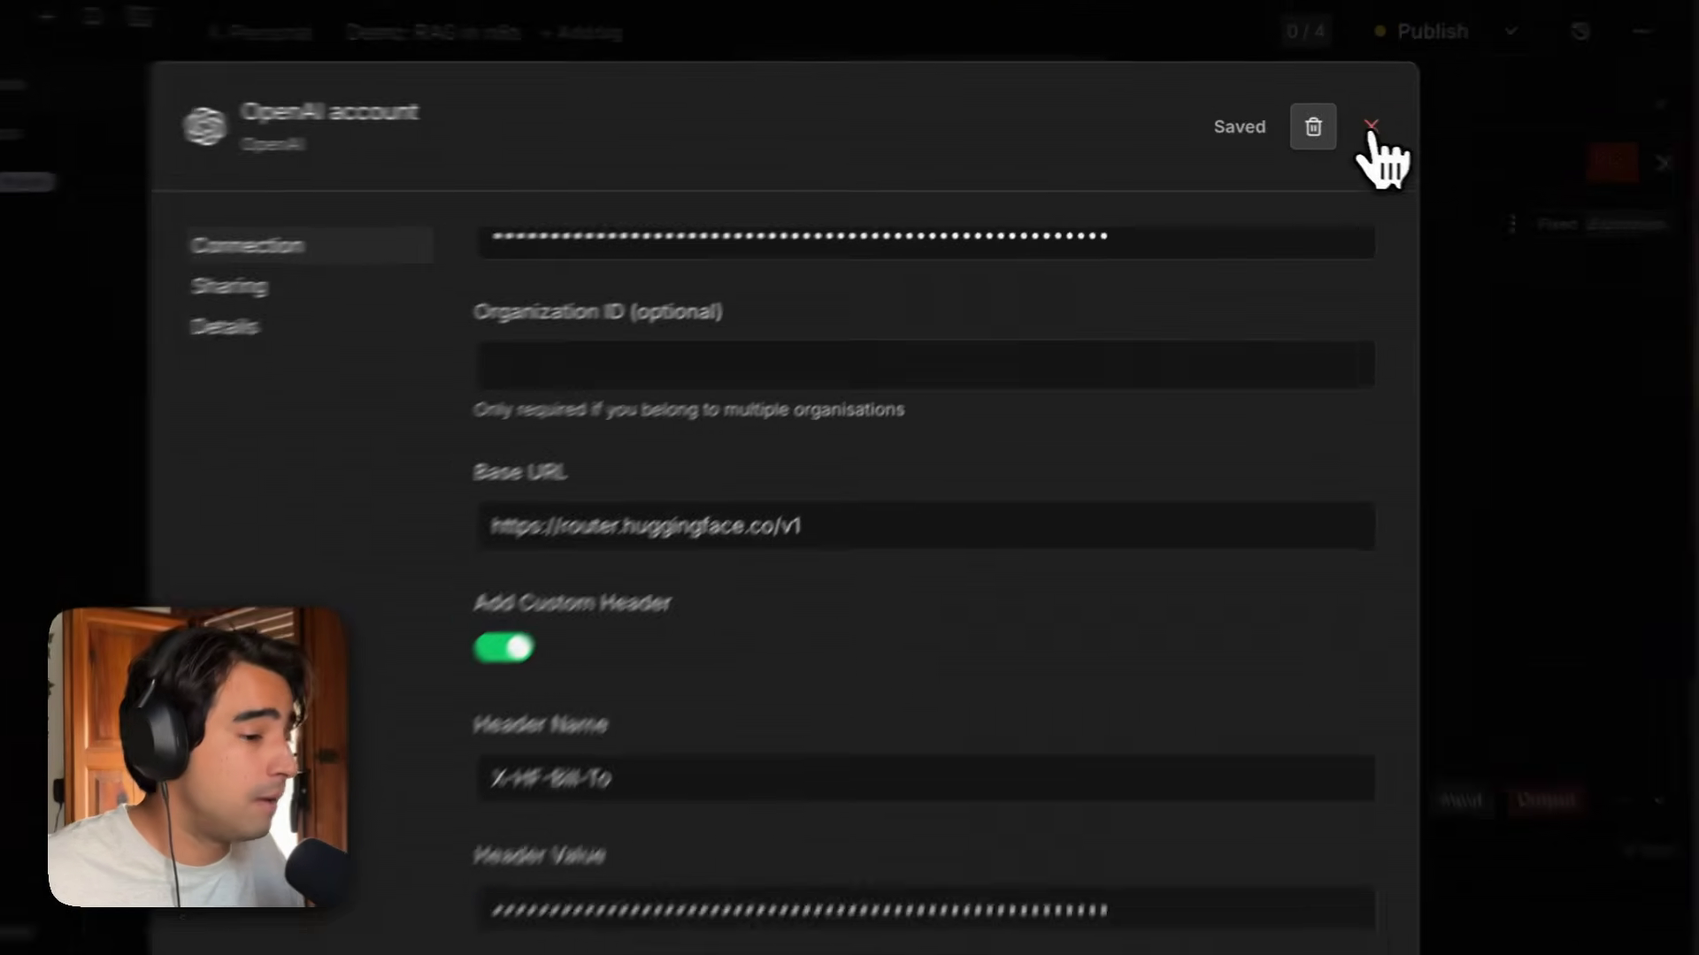
pyautogui.click(1336, 126)
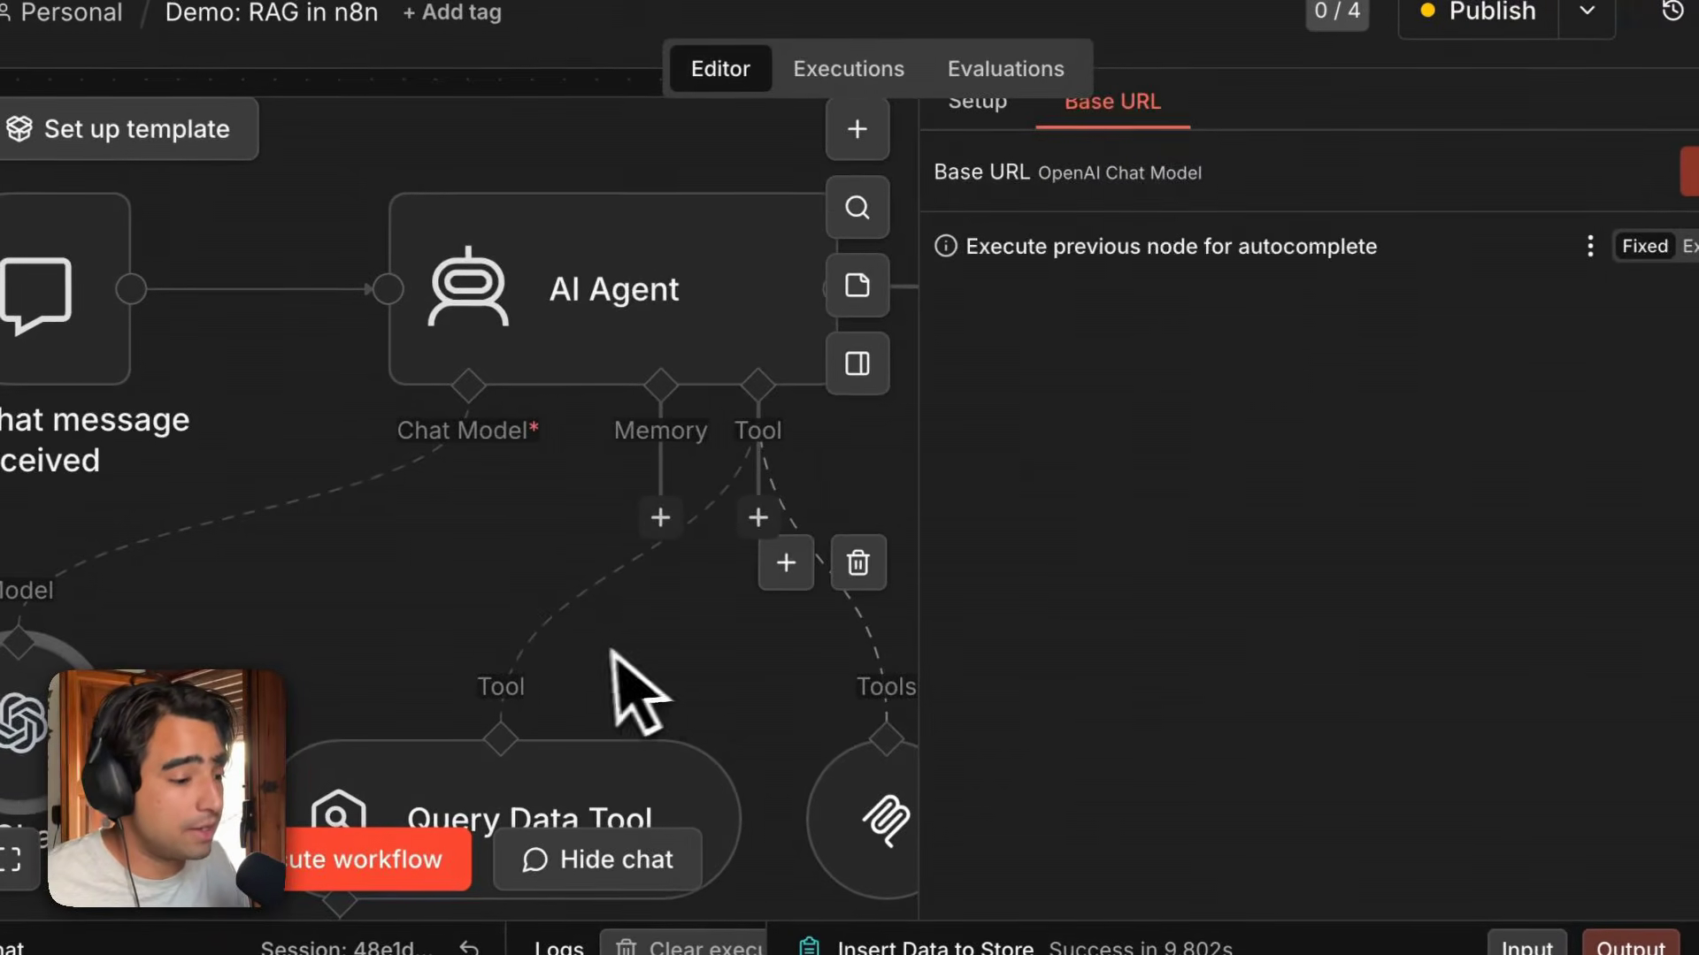
# Add a Hugging Face Inference Model node to the workflow and position it near the OpenAI Chat Model.
pyautogui.scroll(-5, 610, 695)
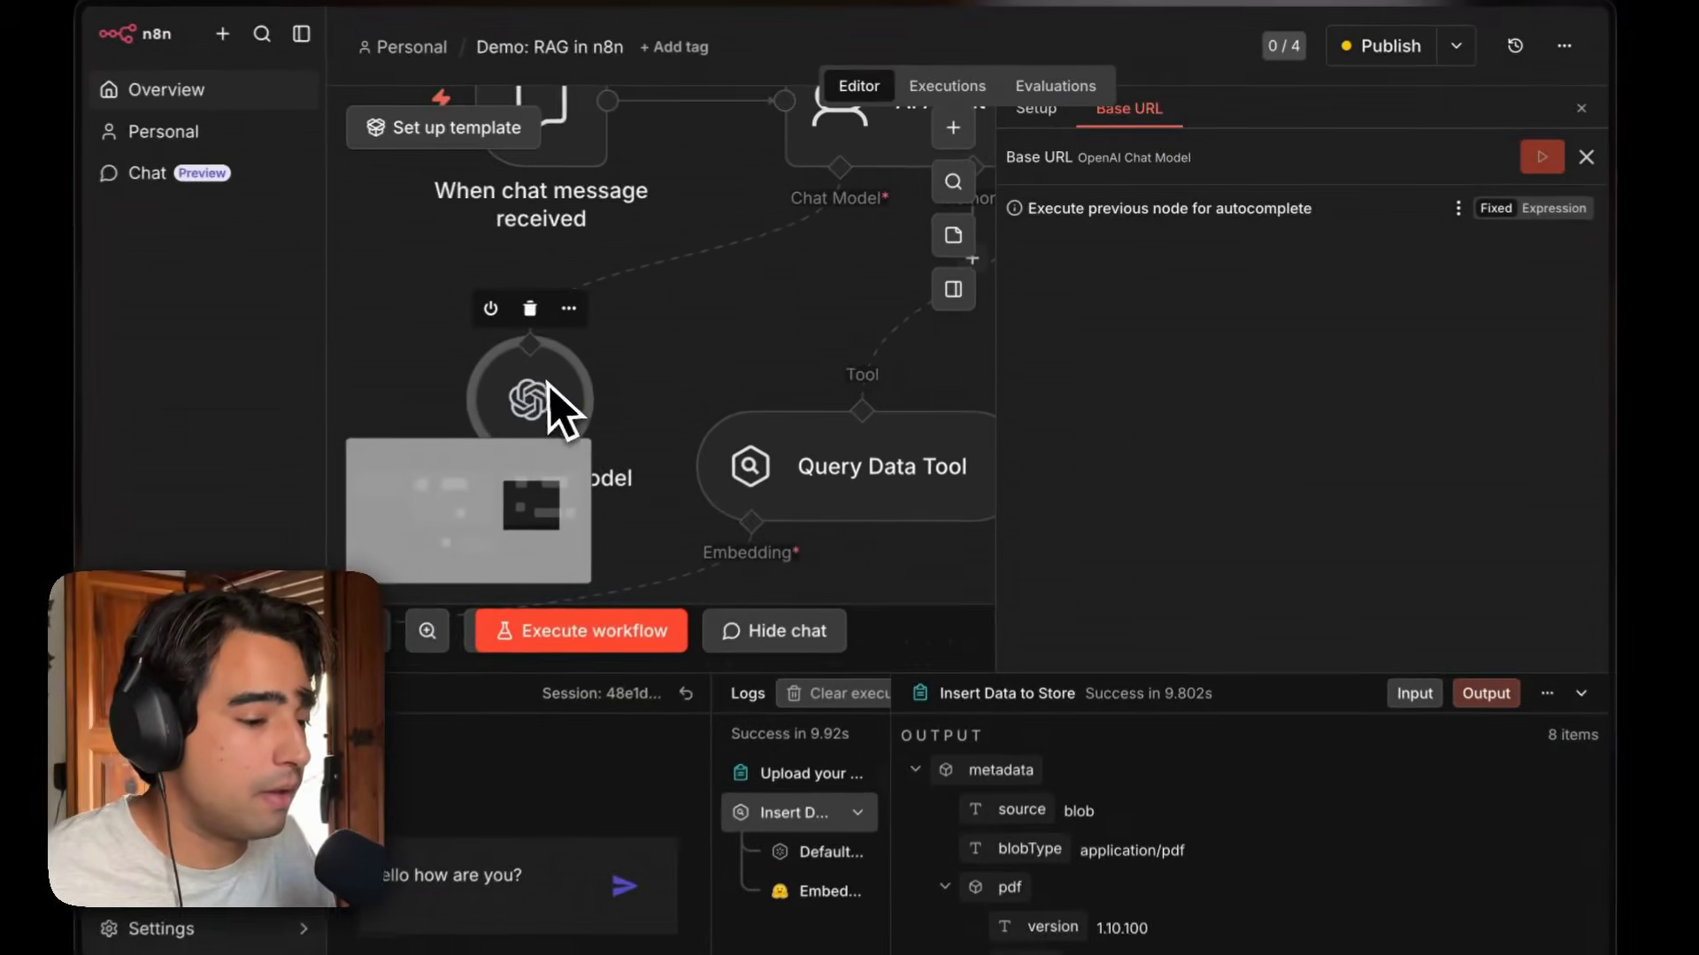
pyautogui.scroll(2, 699, 362)
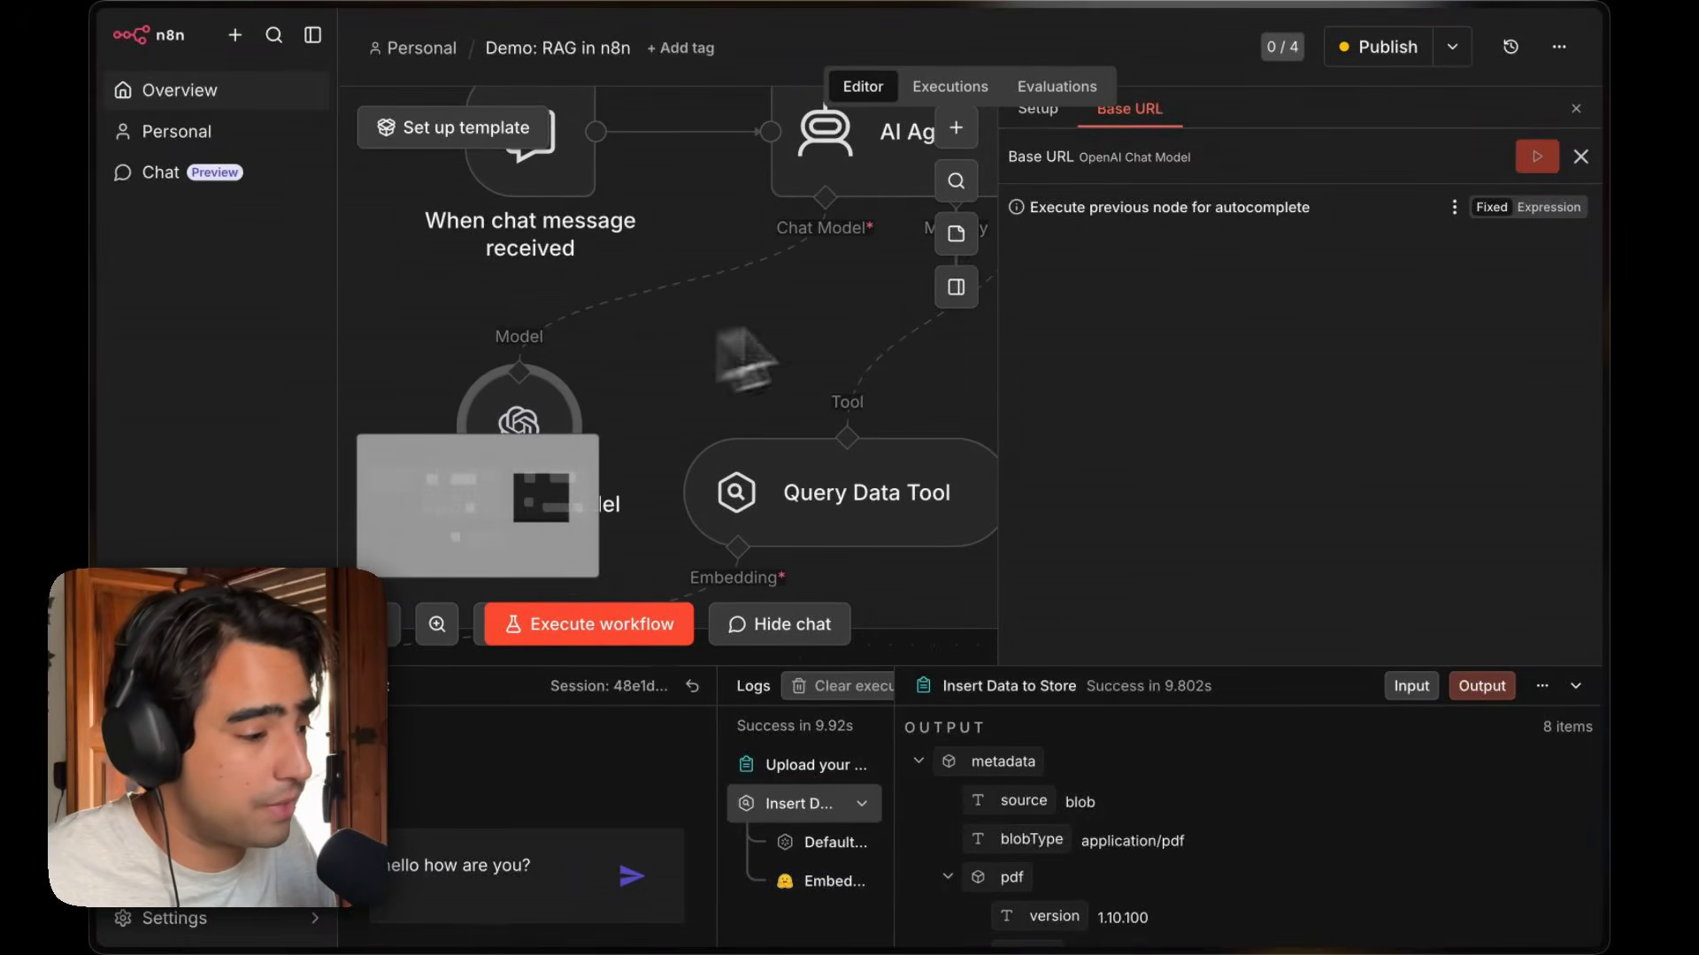
pyautogui.click(1580, 157)
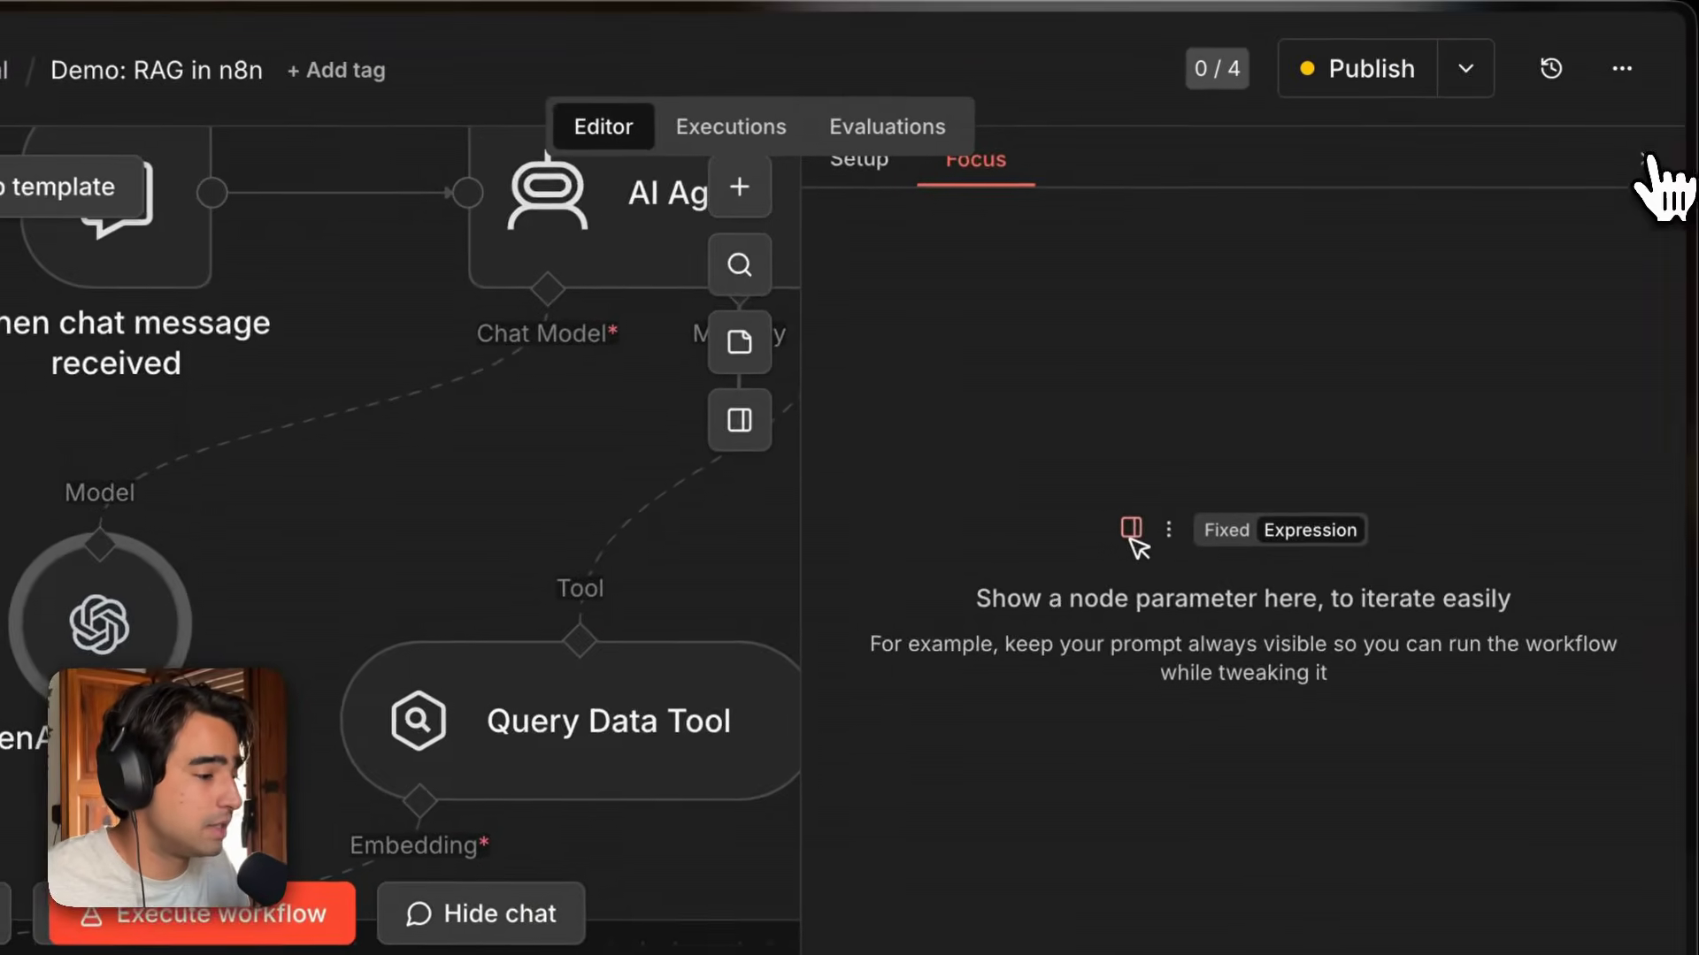
pyautogui.click(1645, 162)
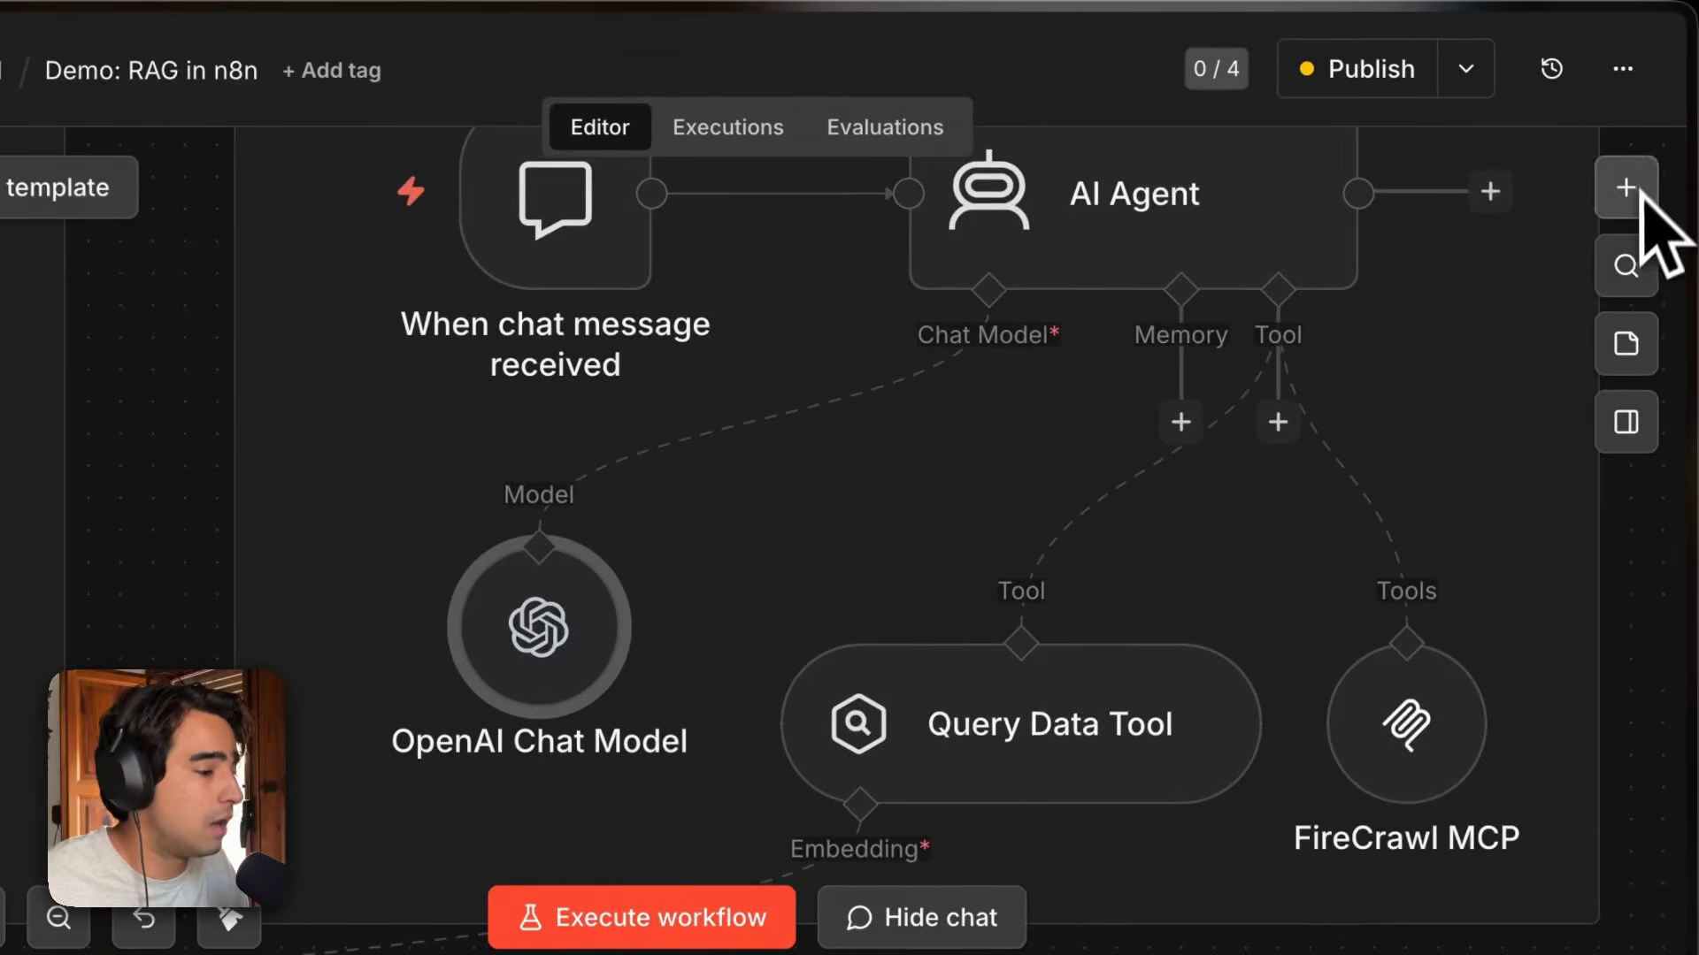
pyautogui.click(1626, 184)
pyautogui.write('huggin')
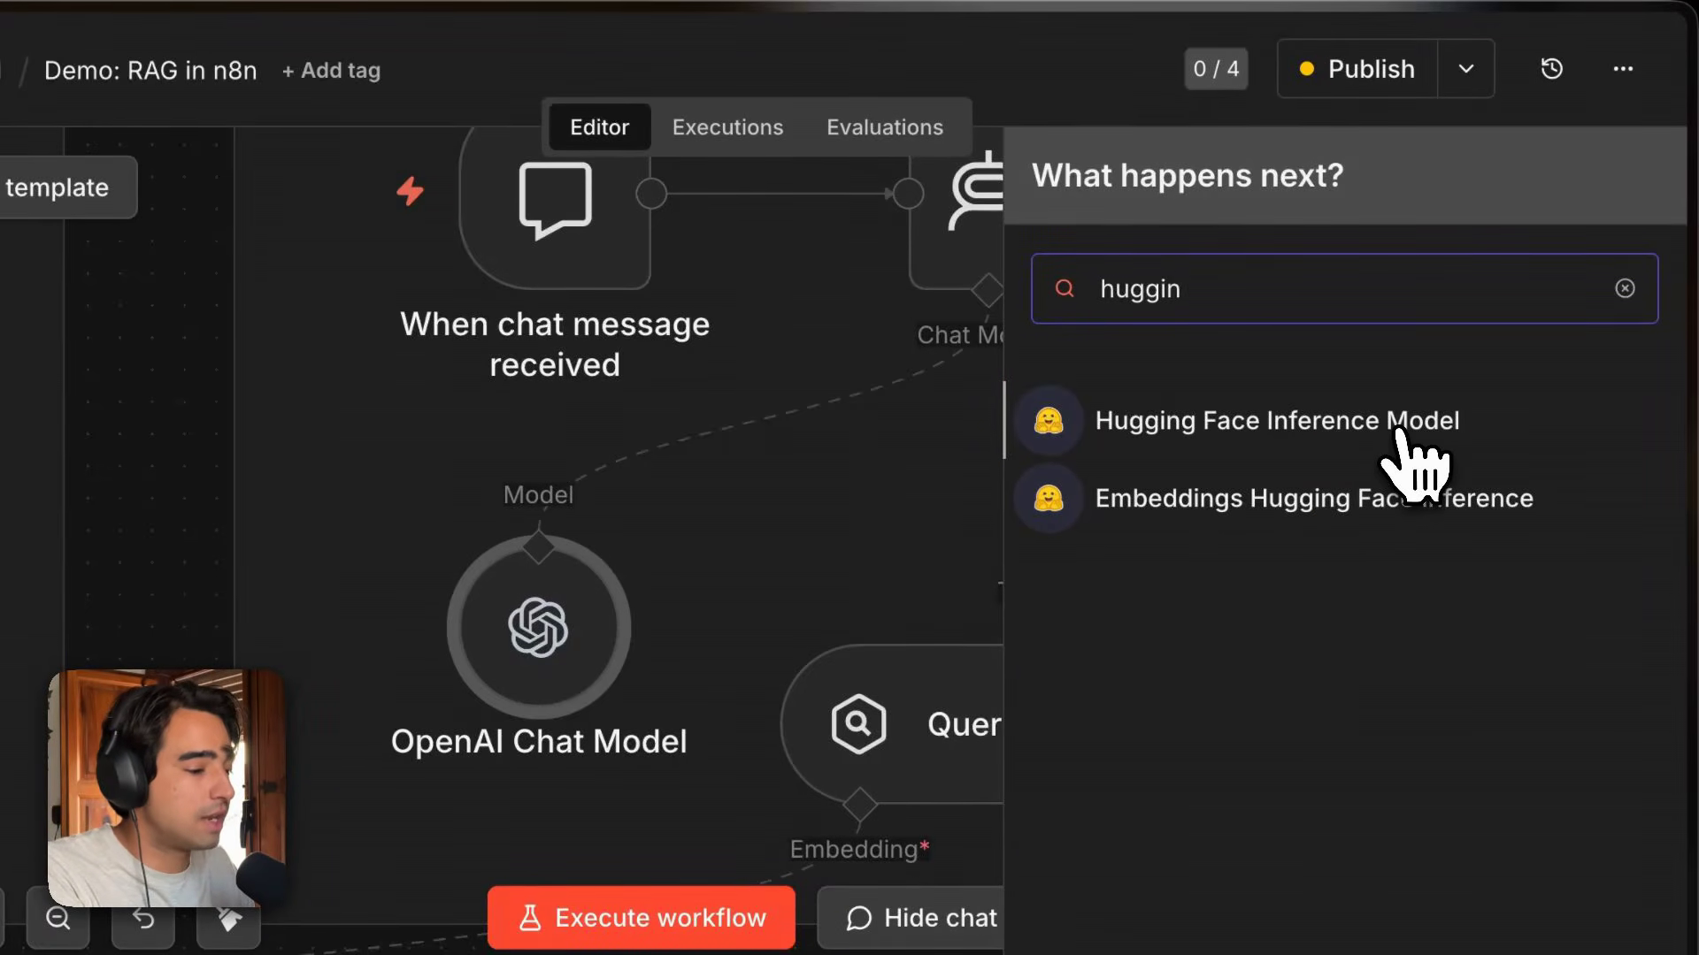
pyautogui.click(1396, 425)
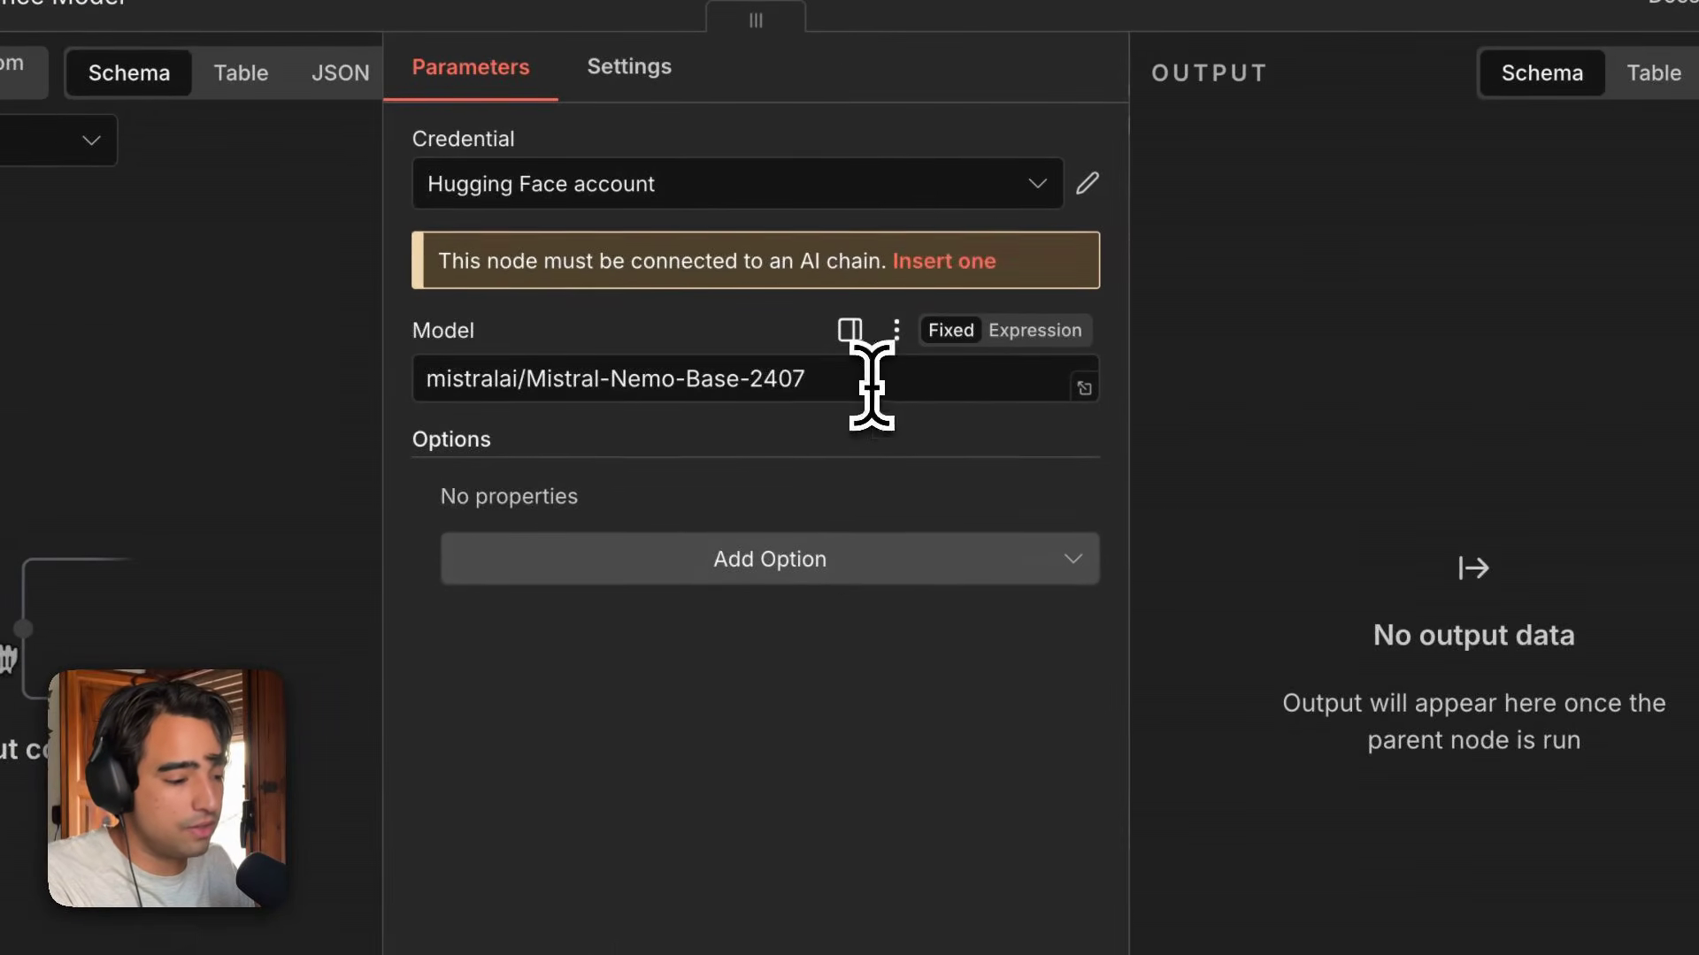
pyautogui.click(880, 381)
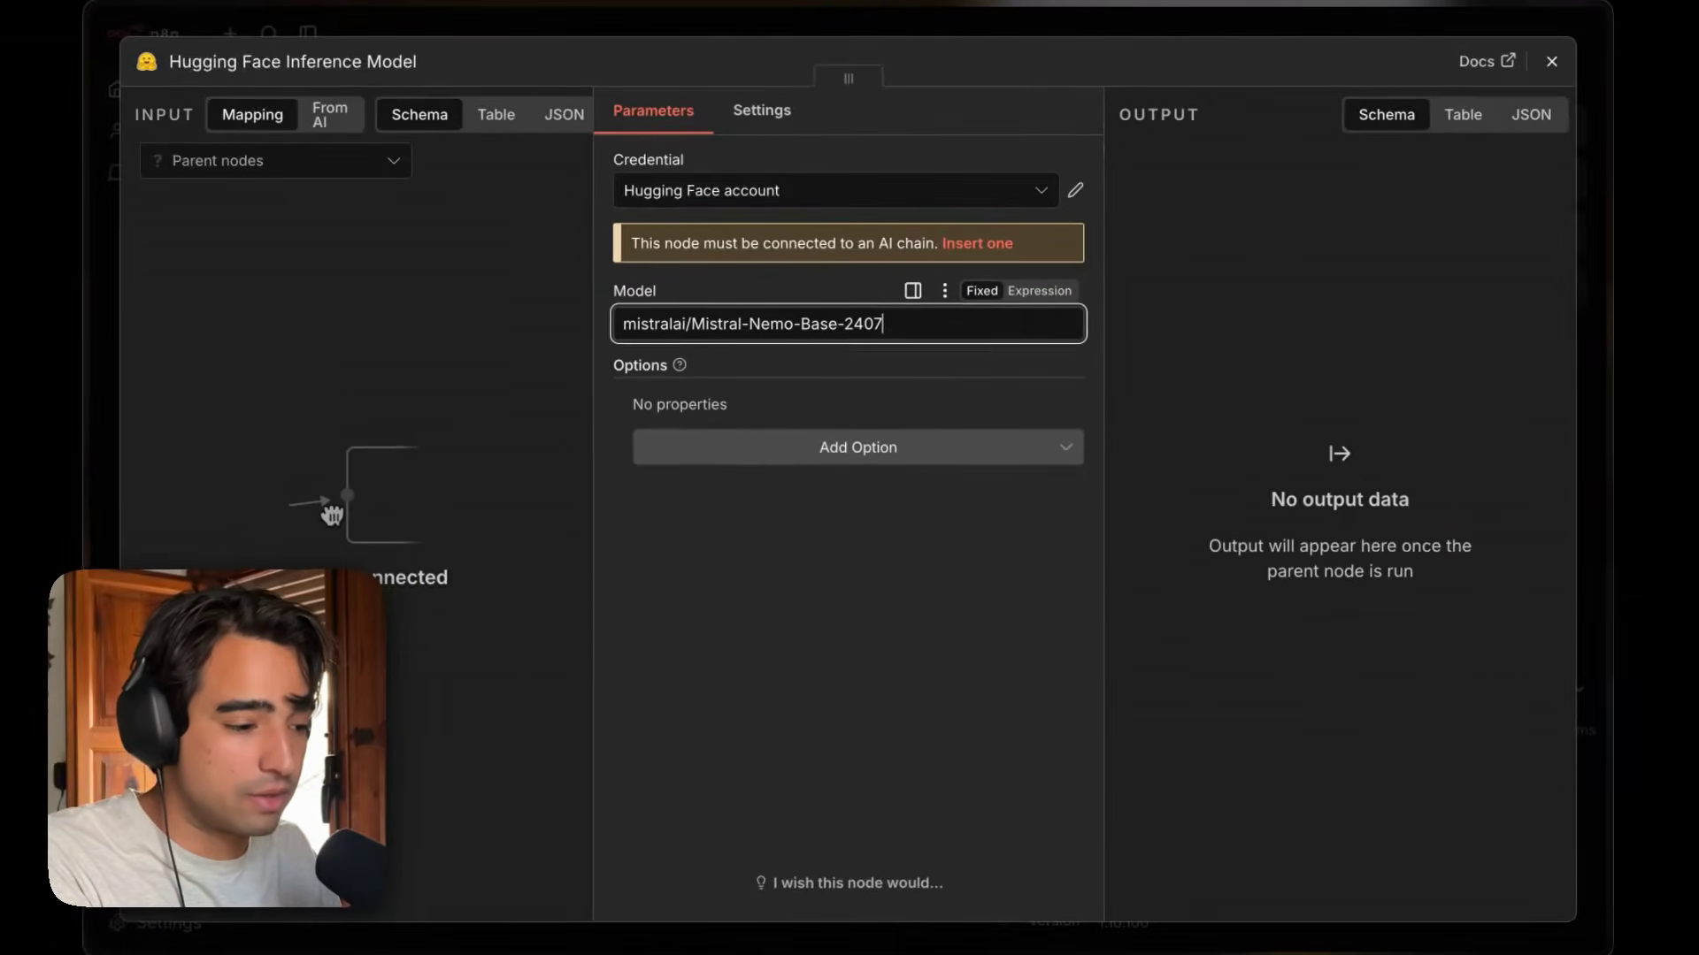
pyautogui.click(1549, 62)
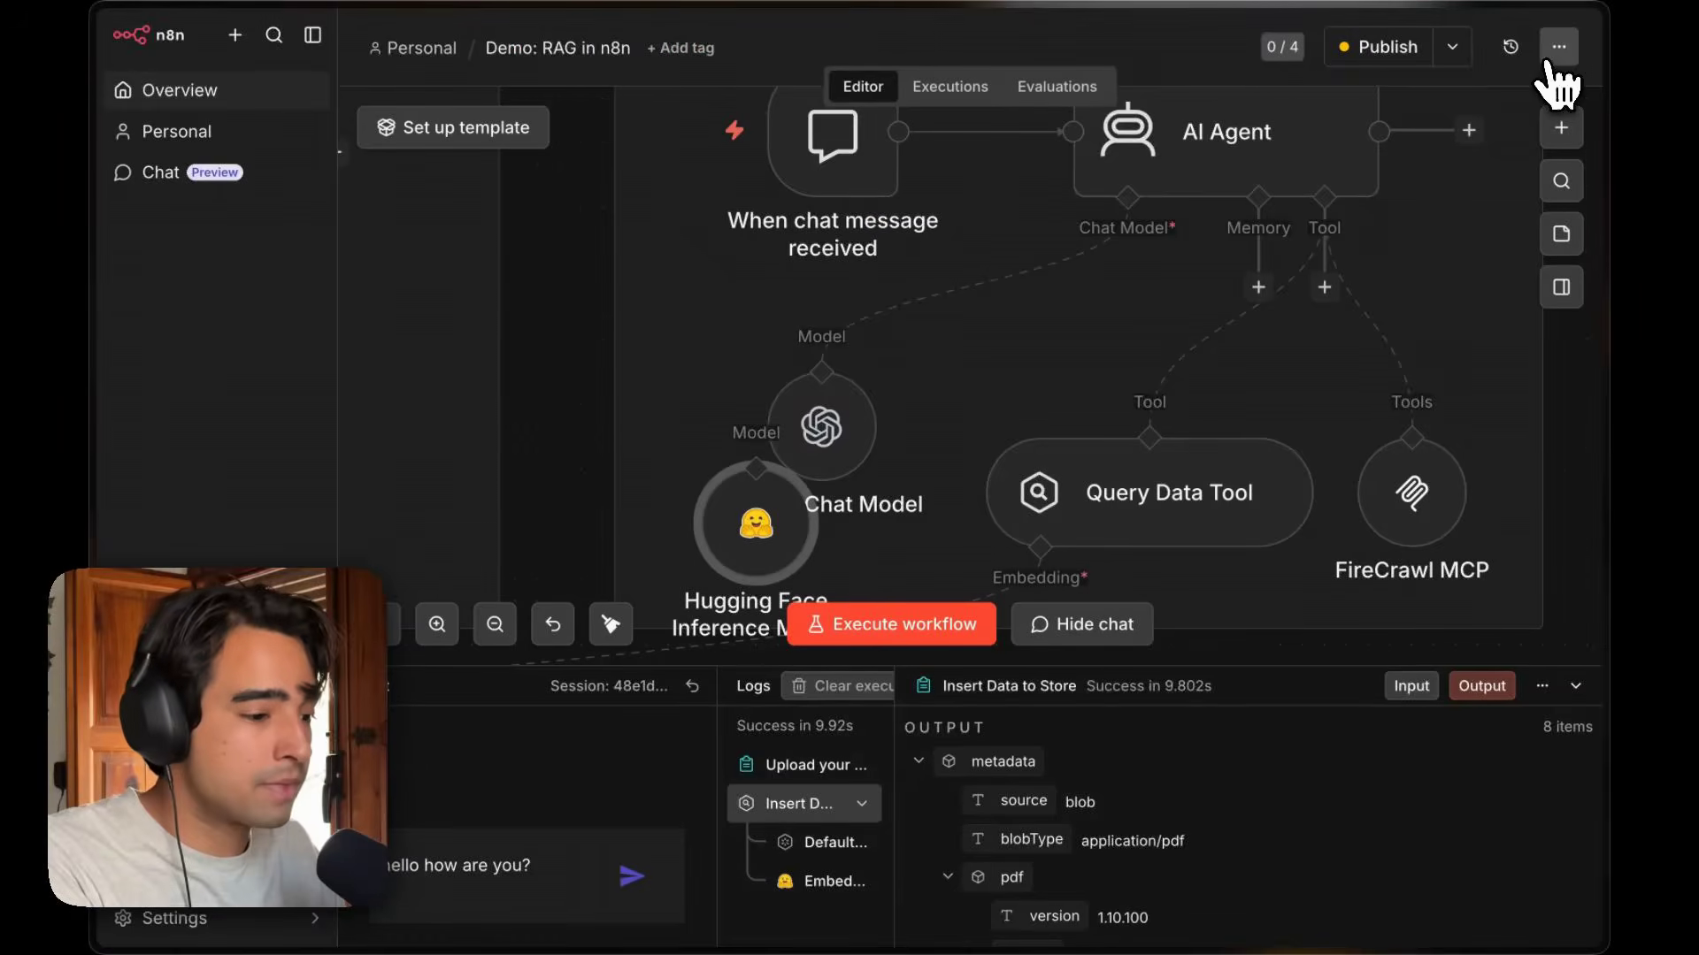
pyautogui.moveTo(748, 529); pyautogui.dragTo(796, 493)
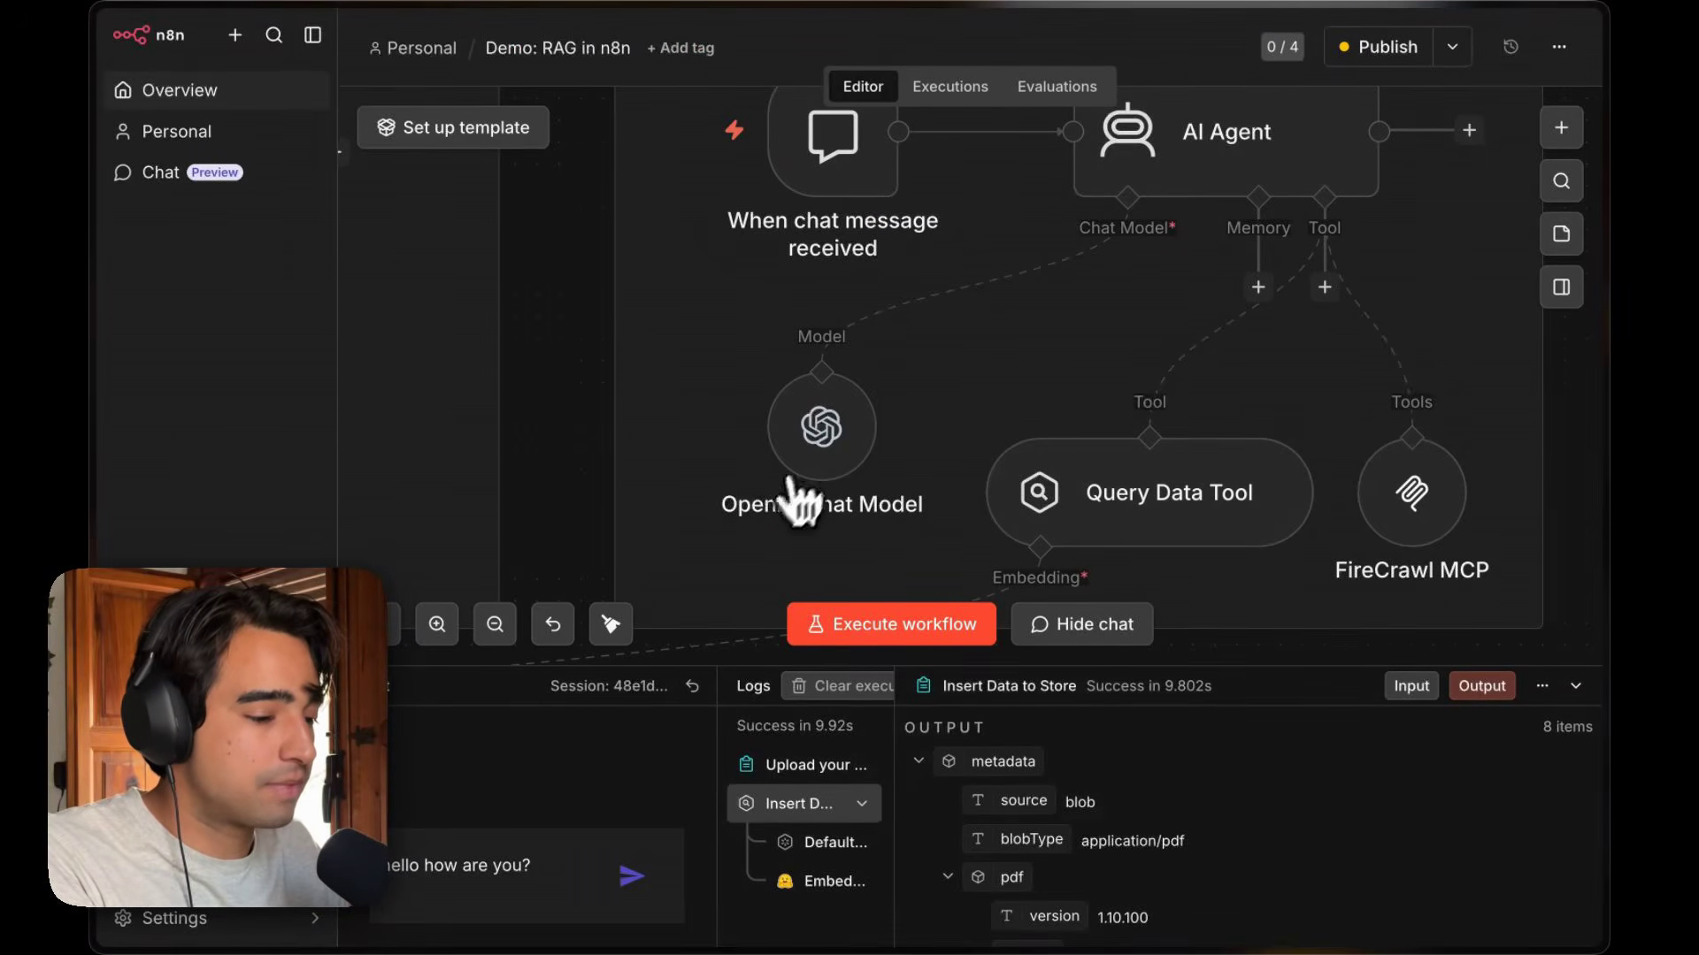
# Open the OpenAI Chat Model node and browse its list of available models, then close it.
pyautogui.doubleClick(807, 423)
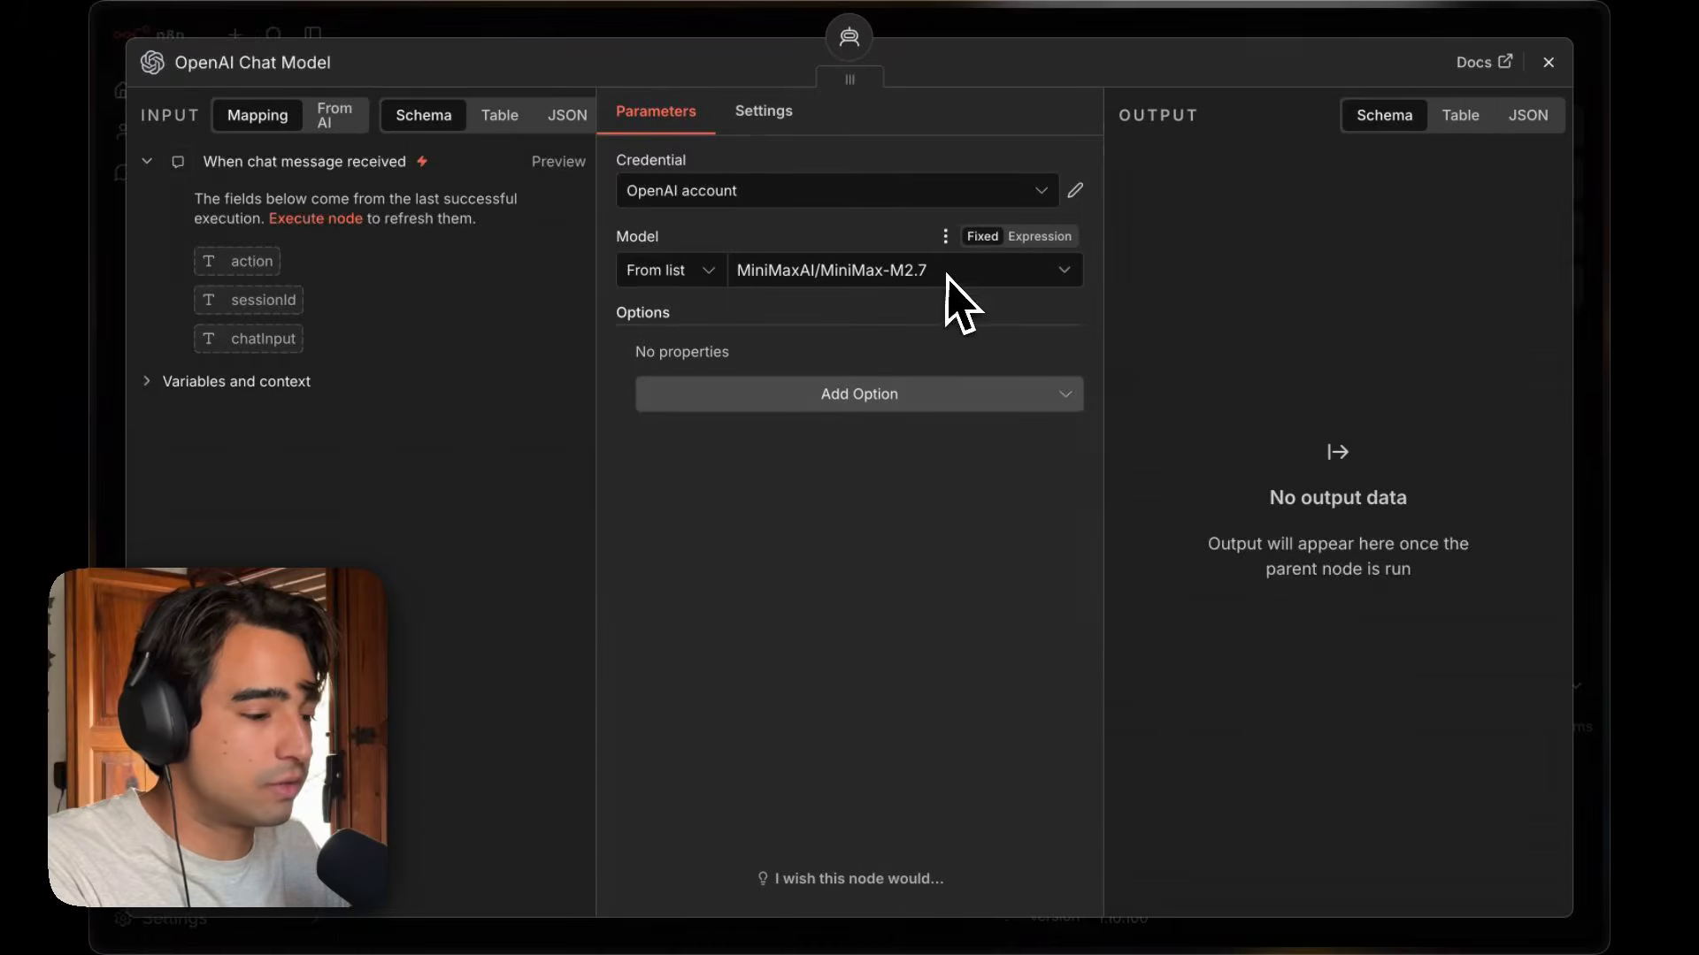
pyautogui.click(895, 275)
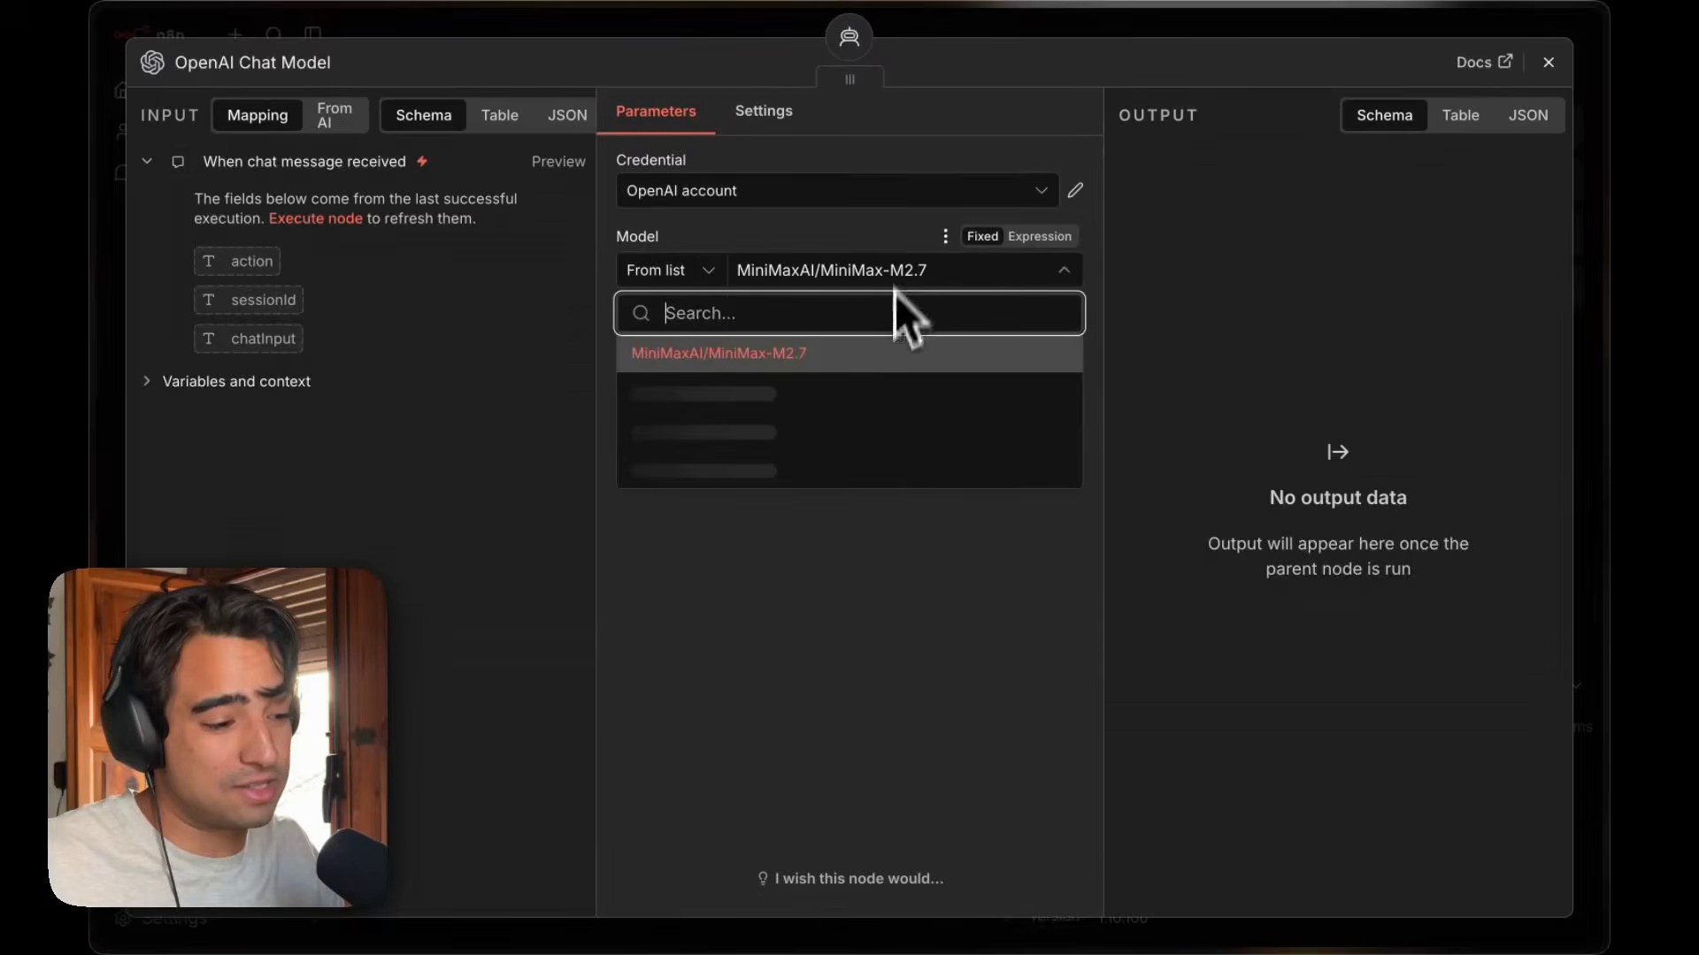
pyautogui.scroll(-10, 881, 451)
pyautogui.scroll(-8, 893, 469)
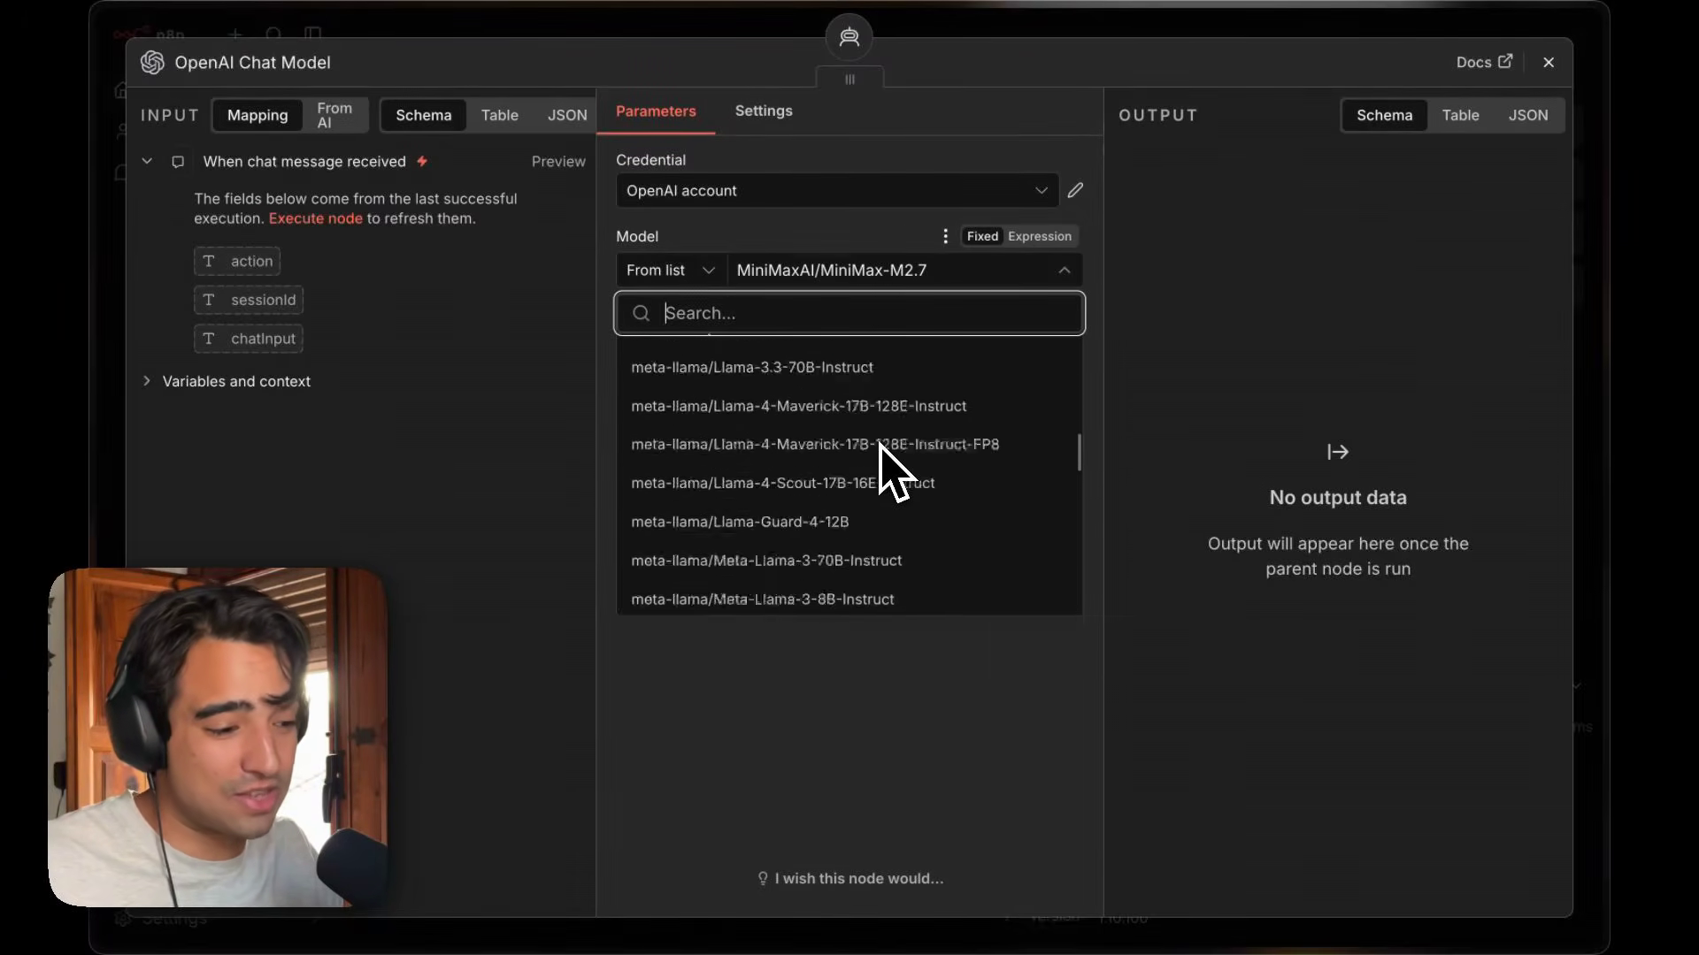
pyautogui.click(819, 747)
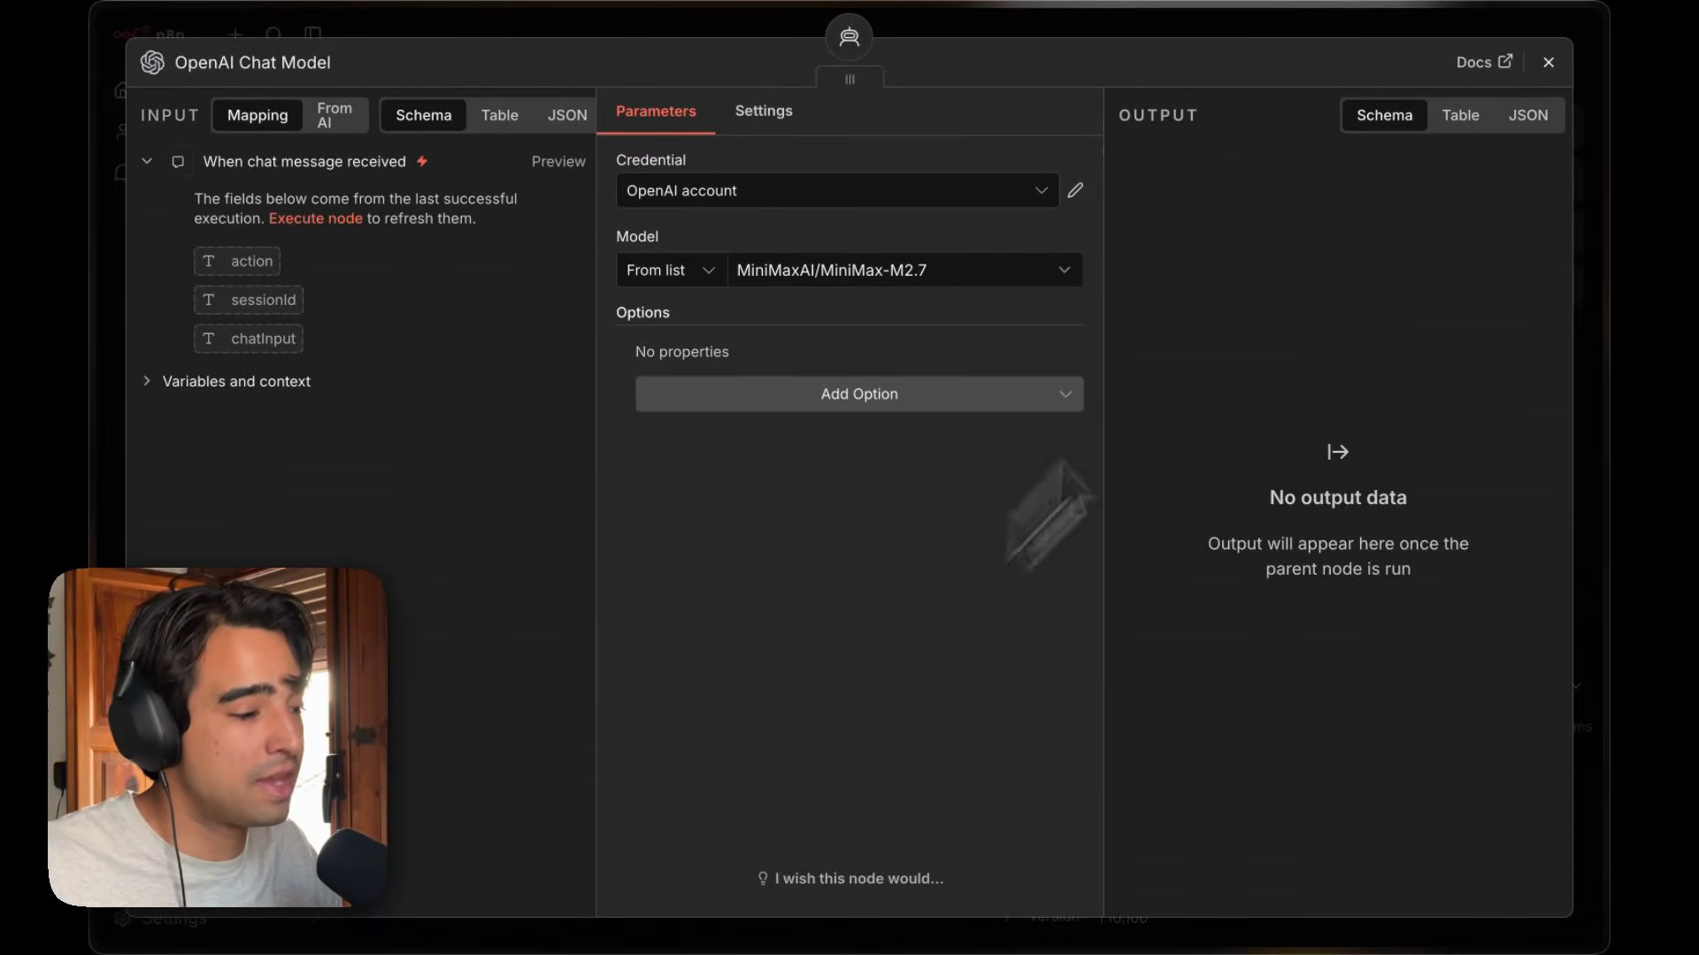
pyautogui.click(1548, 64)
# Close the OpenAI Chat Model node and open the Hugging Face Inference Model node's model field.
pyautogui.click(1562, 129)
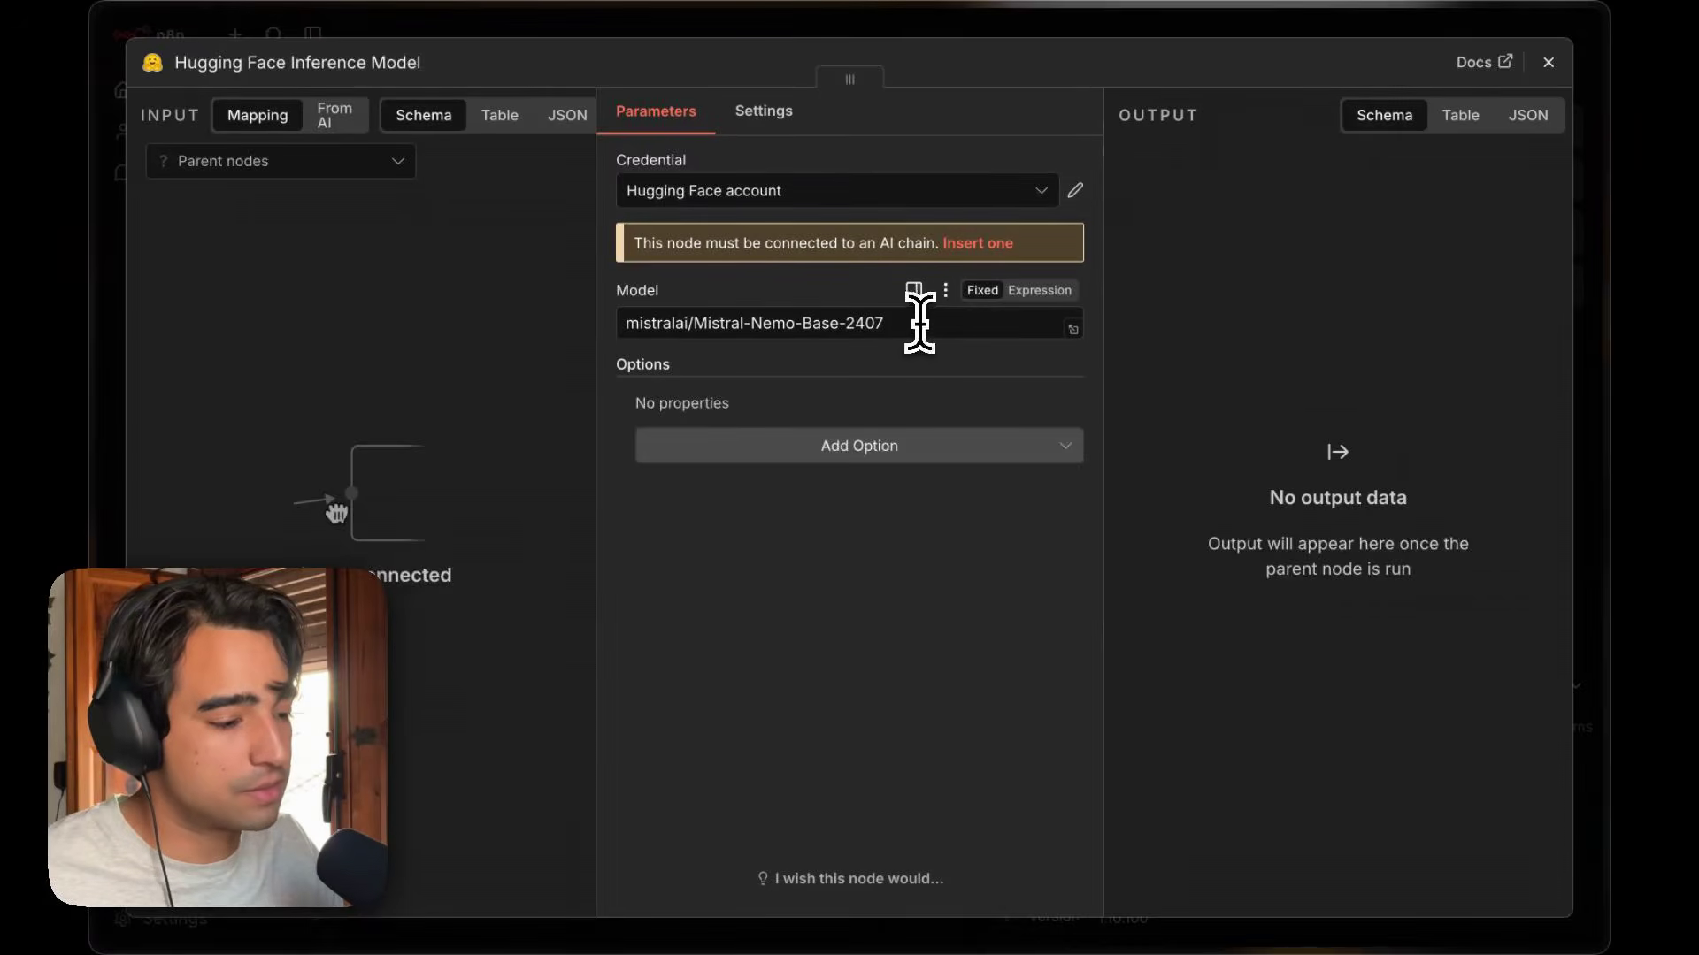
pyautogui.moveTo(918, 320); pyautogui.dragTo(682, 323)
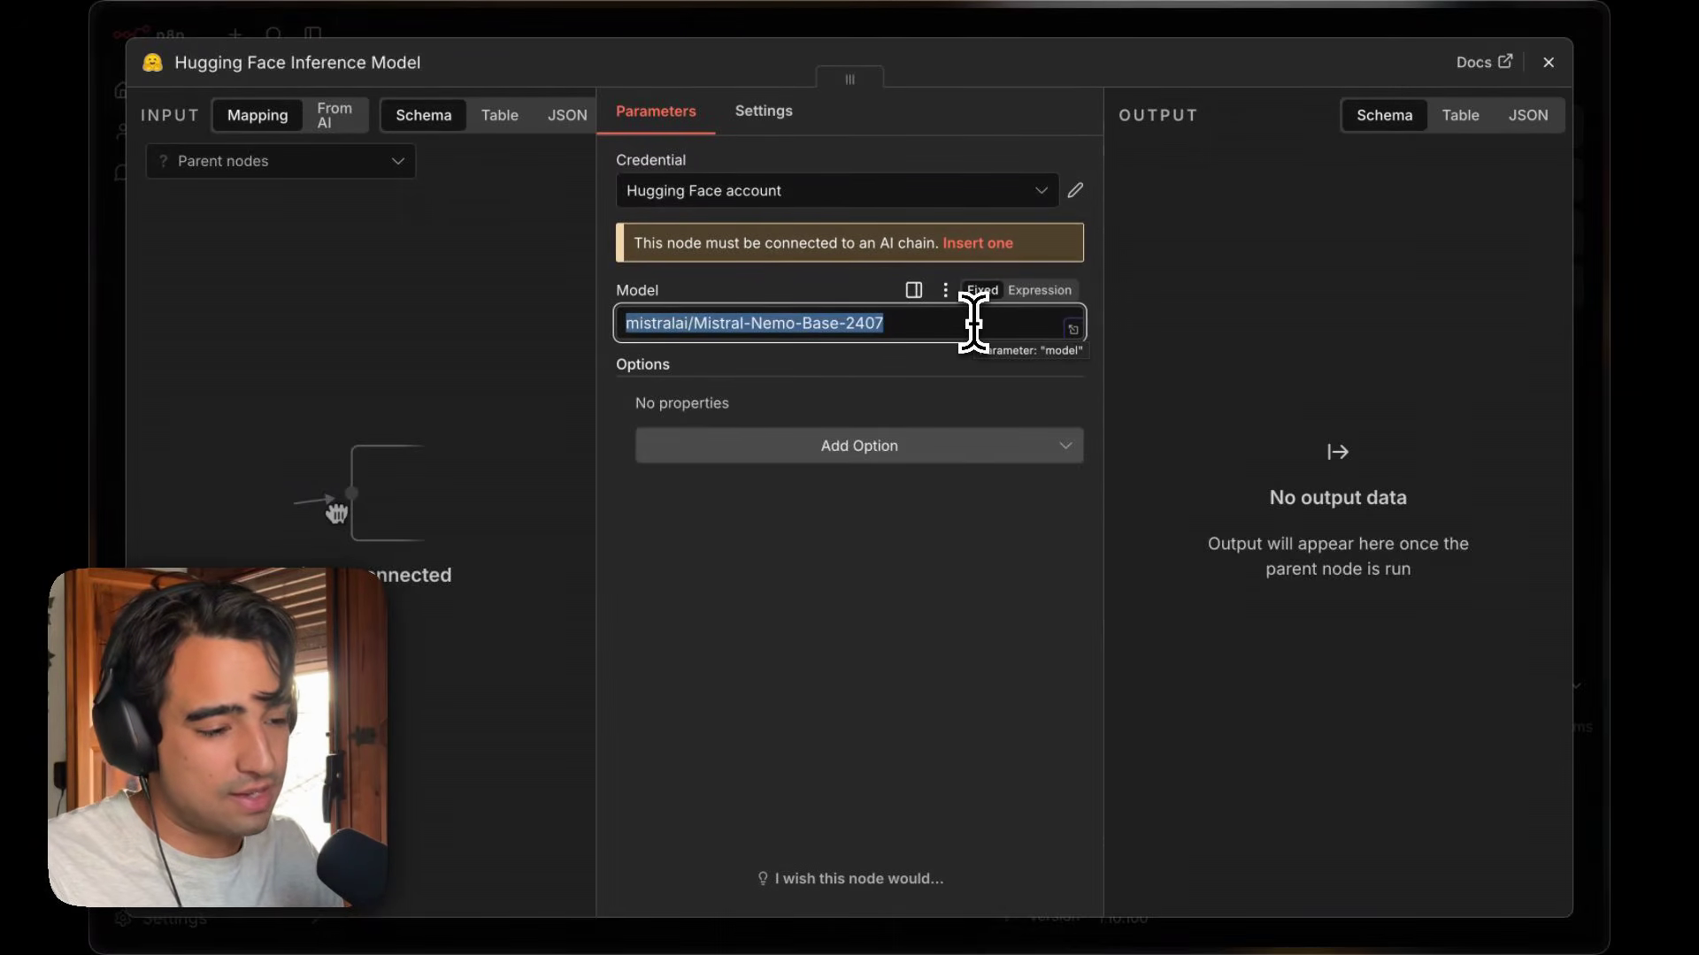
pyautogui.moveTo(121, 243)
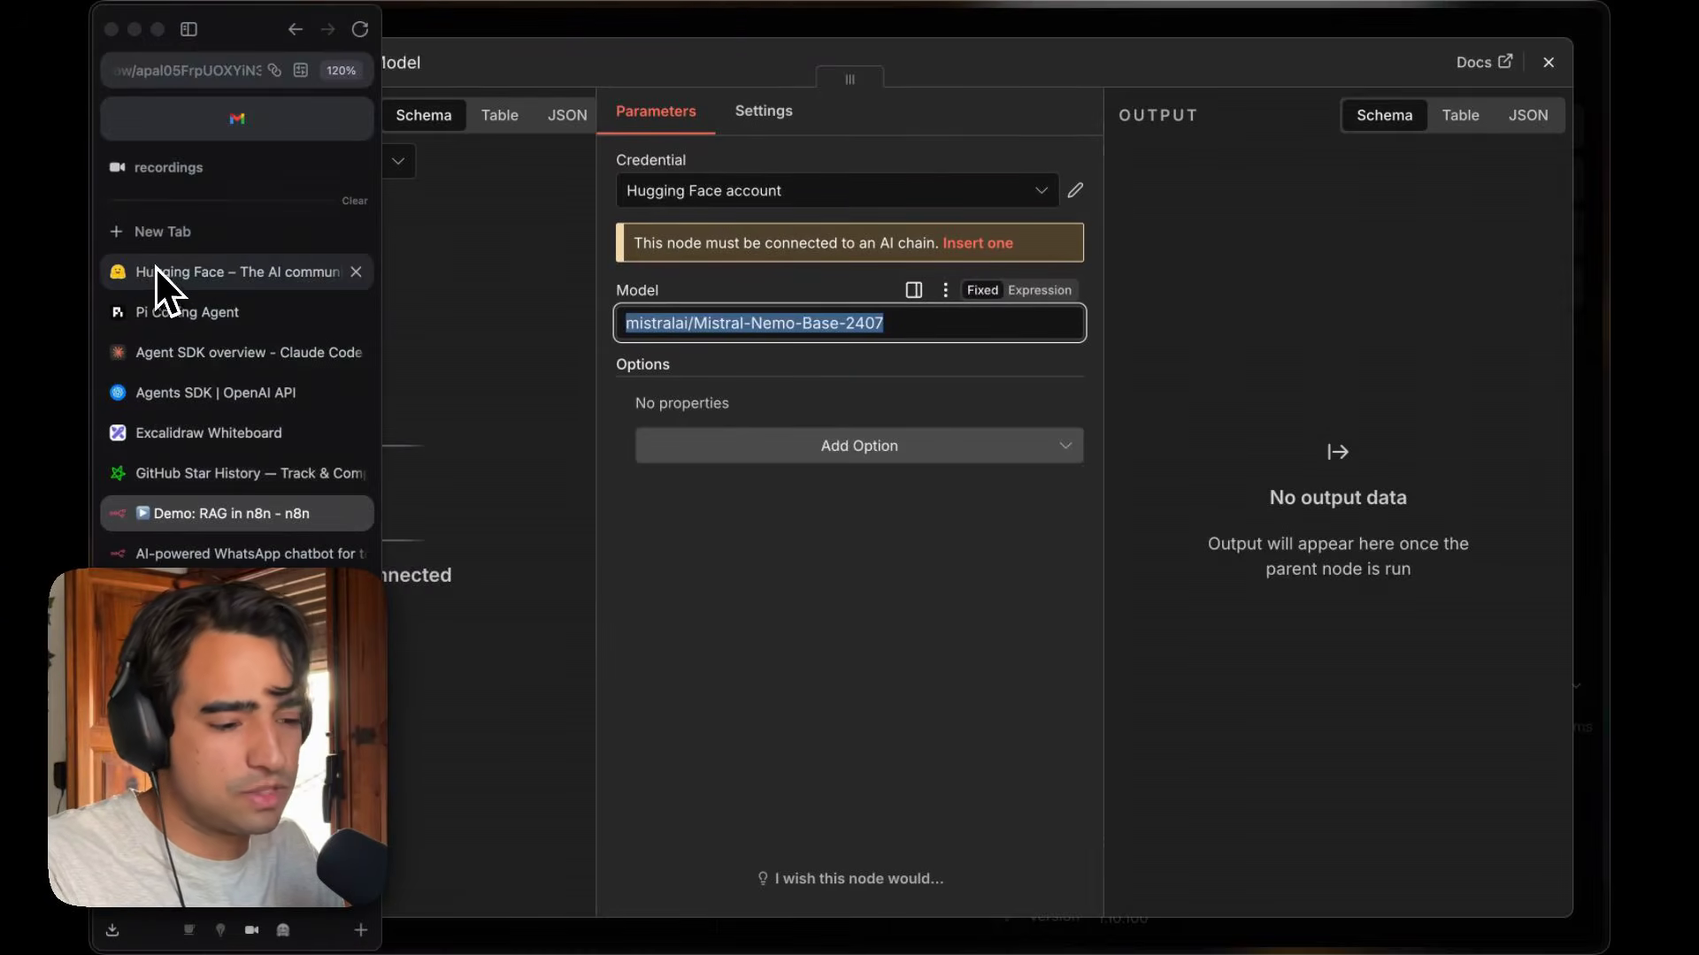
# Browse the Hugging Face models list filtered to those with inference available.
pyautogui.click(159, 268)
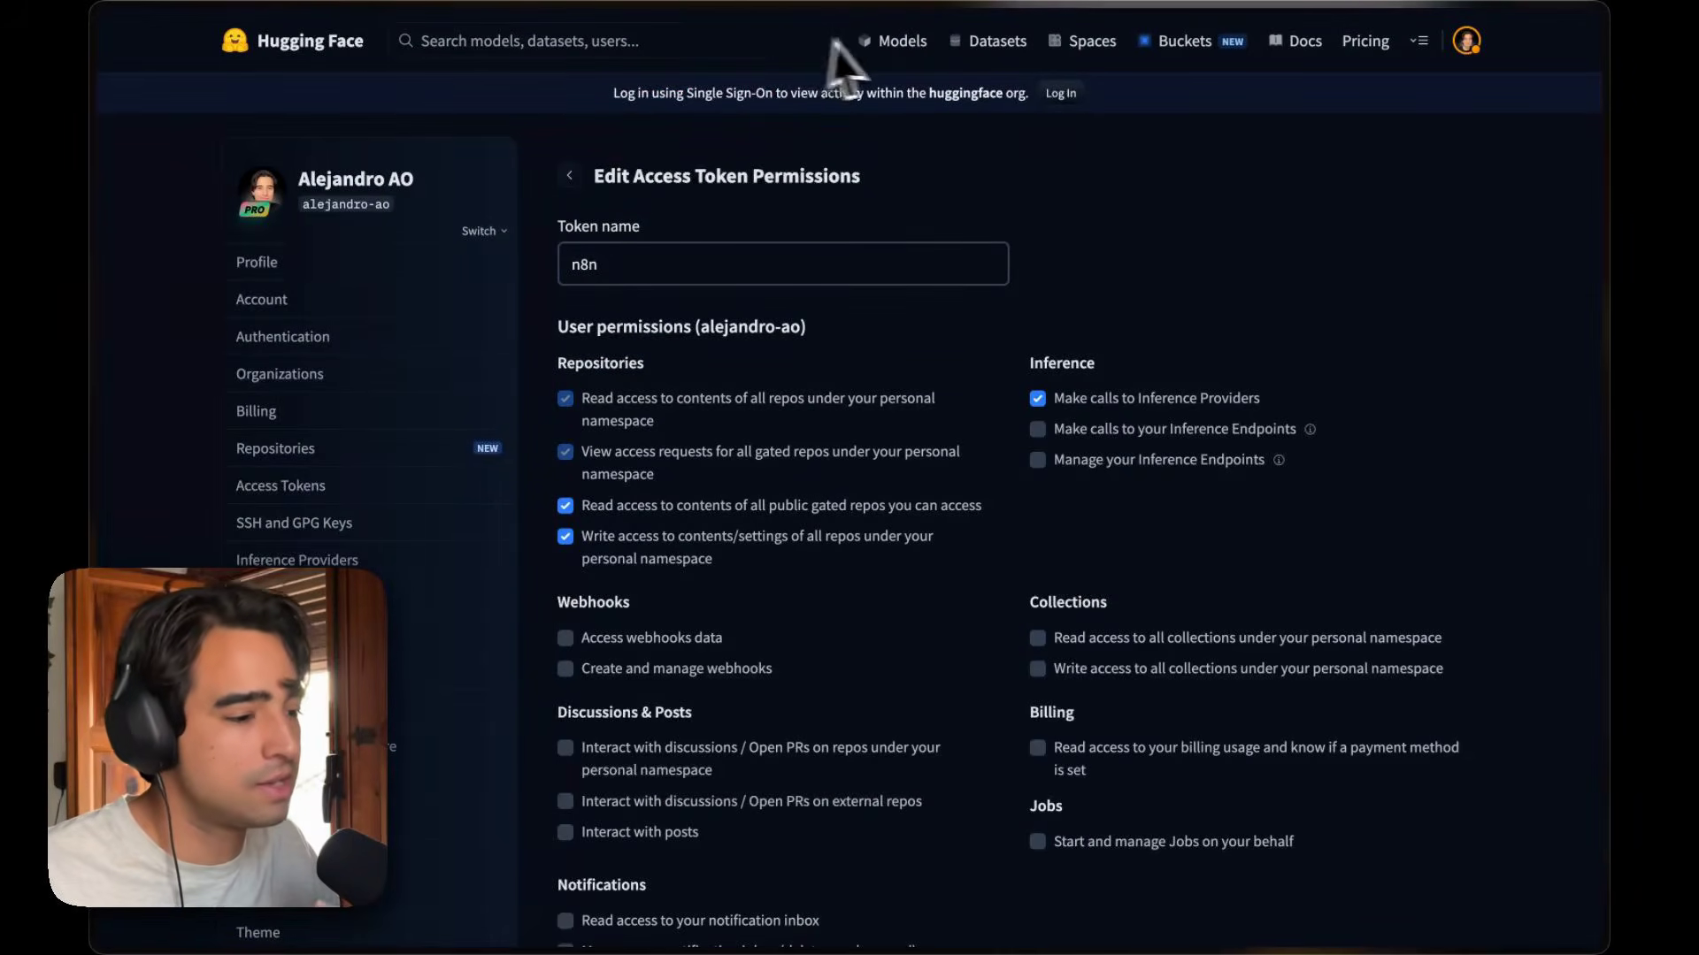
pyautogui.click(889, 49)
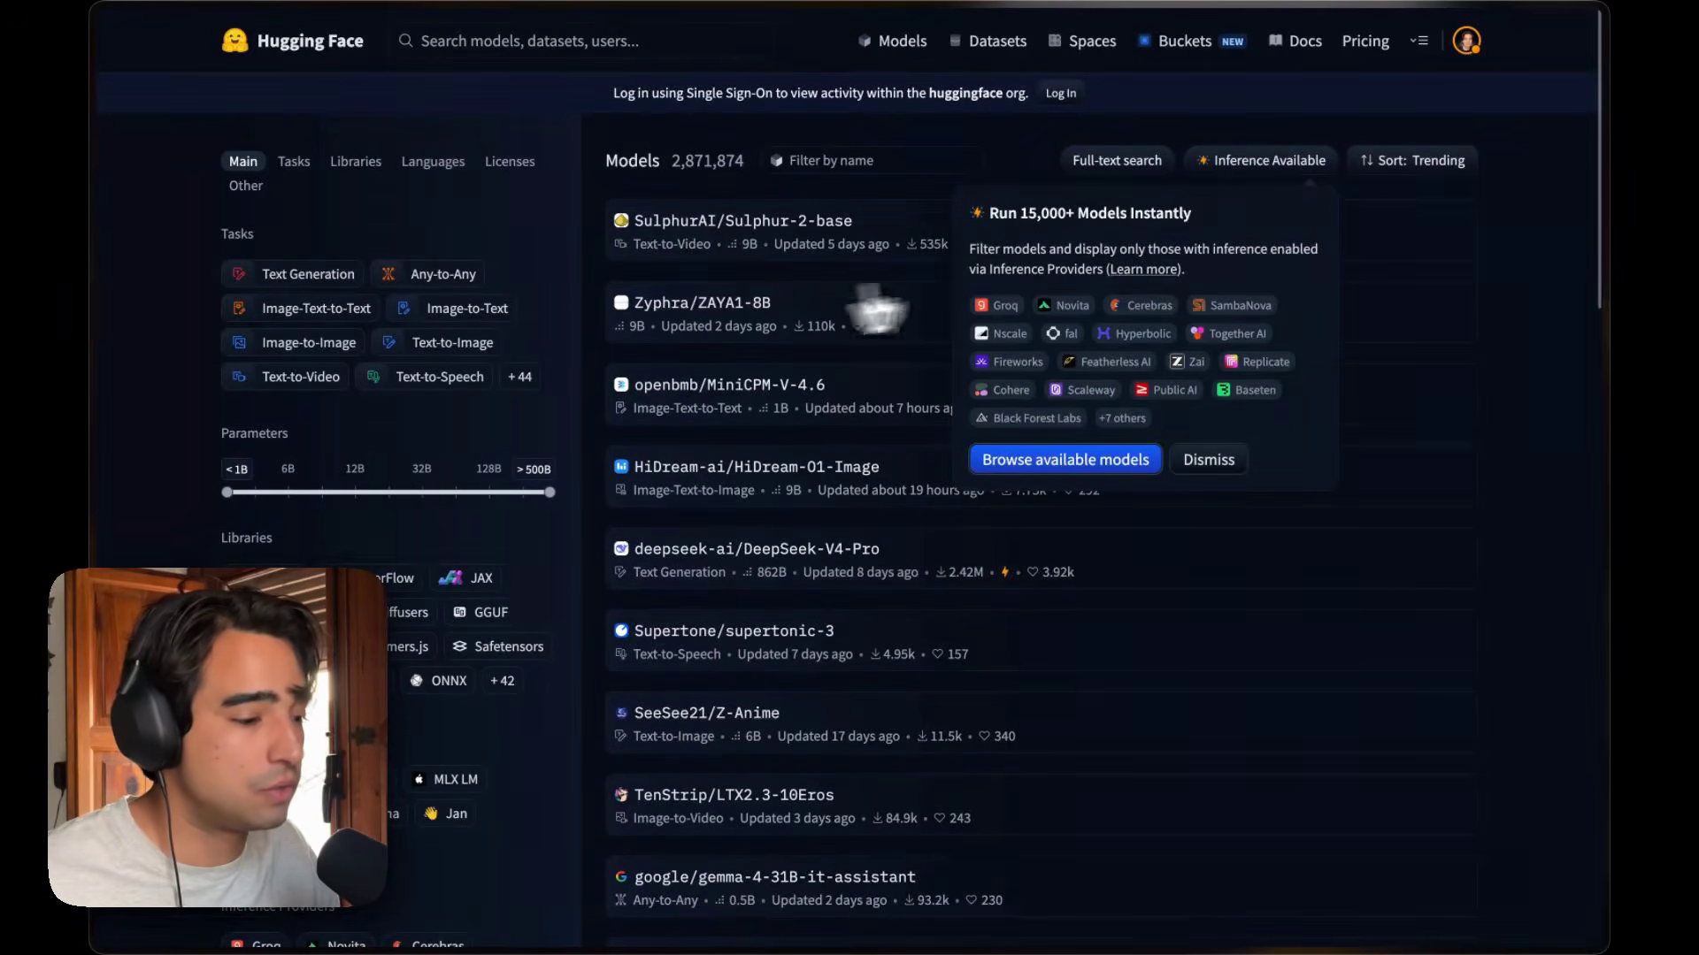
pyautogui.click(1265, 168)
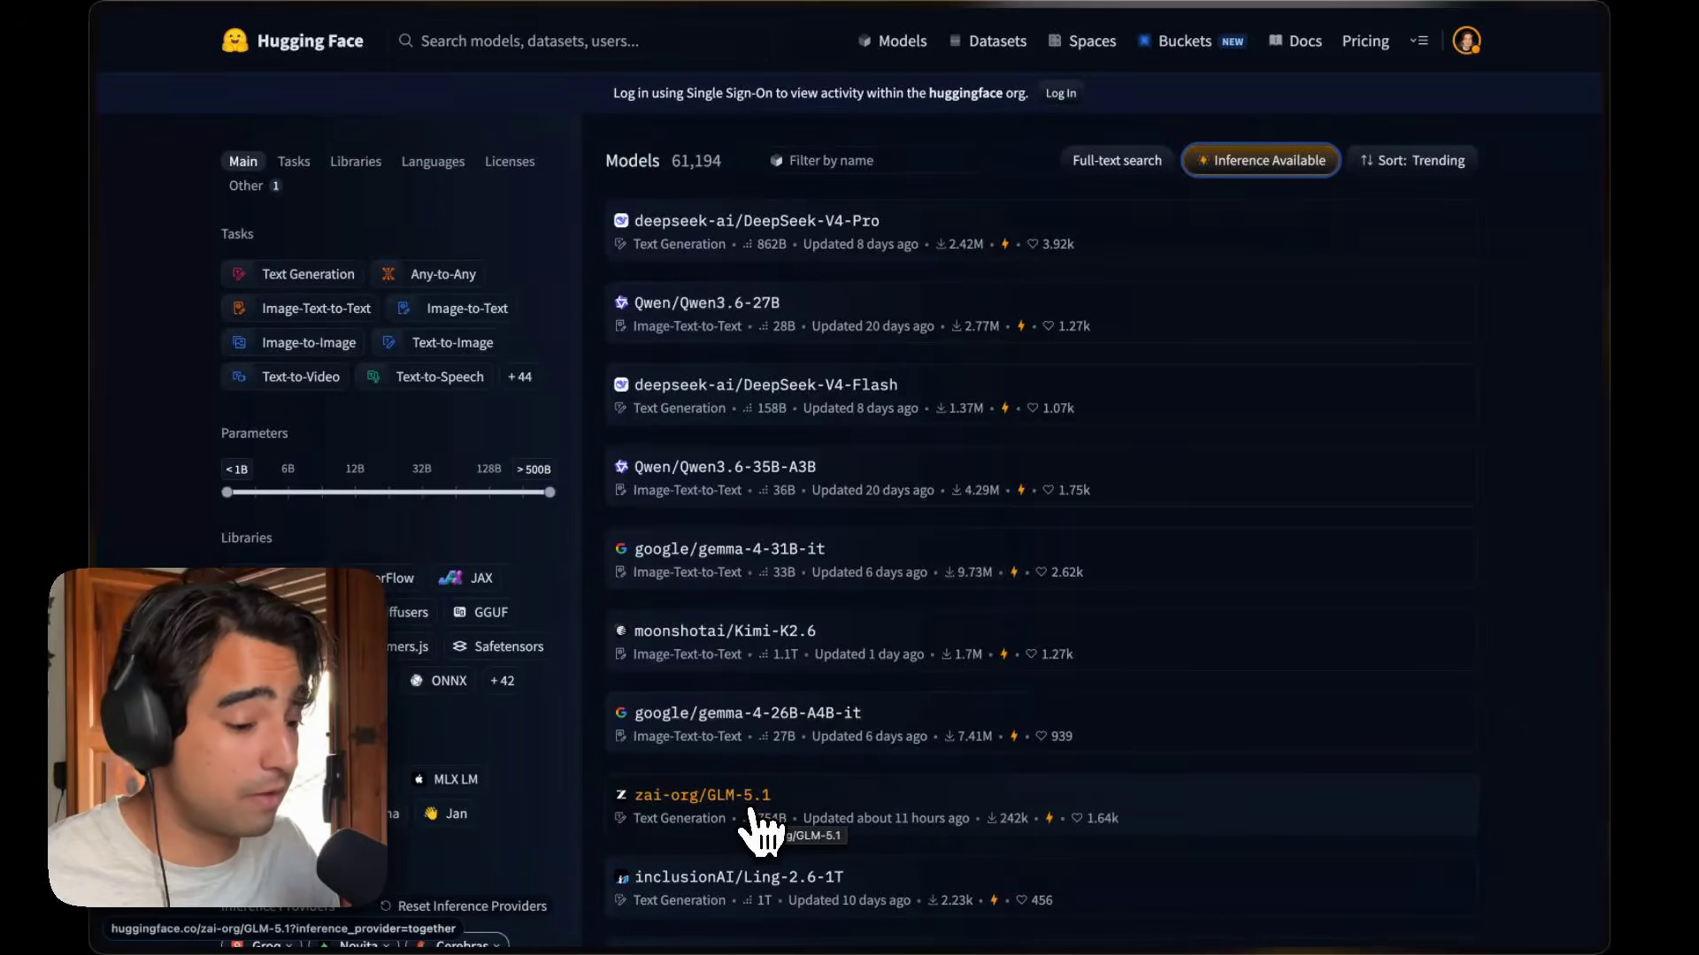
pyautogui.scroll(-3, 788, 451)
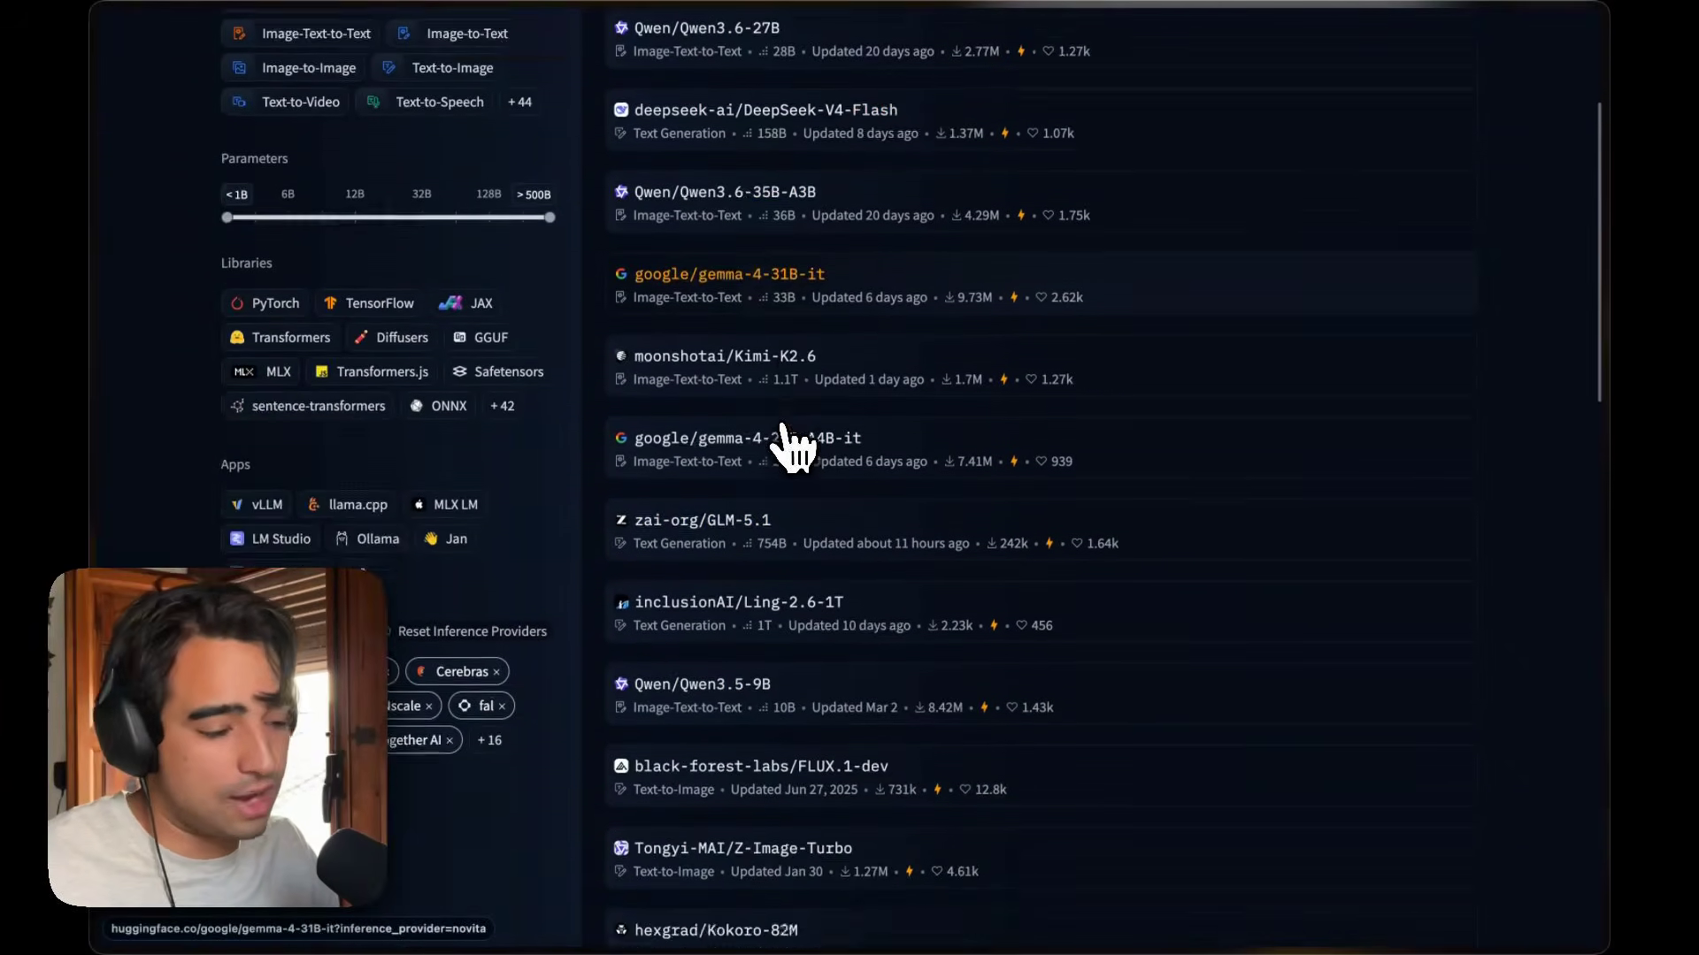
pyautogui.scroll(3, 793, 447)
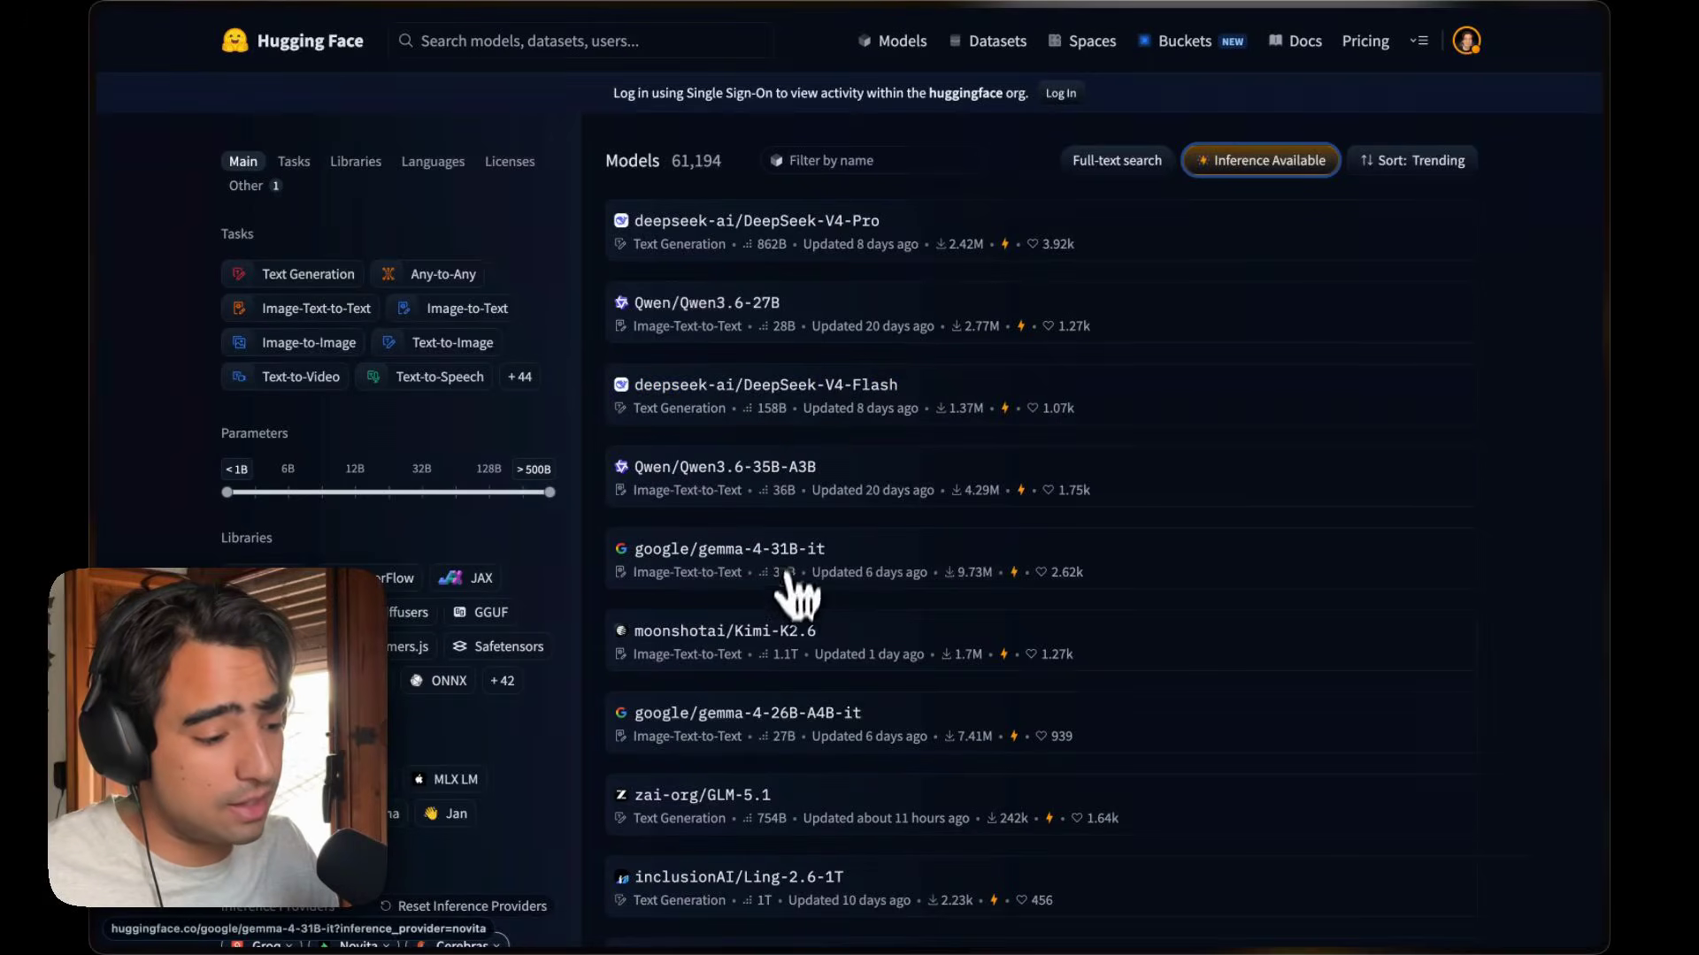
pyautogui.scroll(-3, 797, 630)
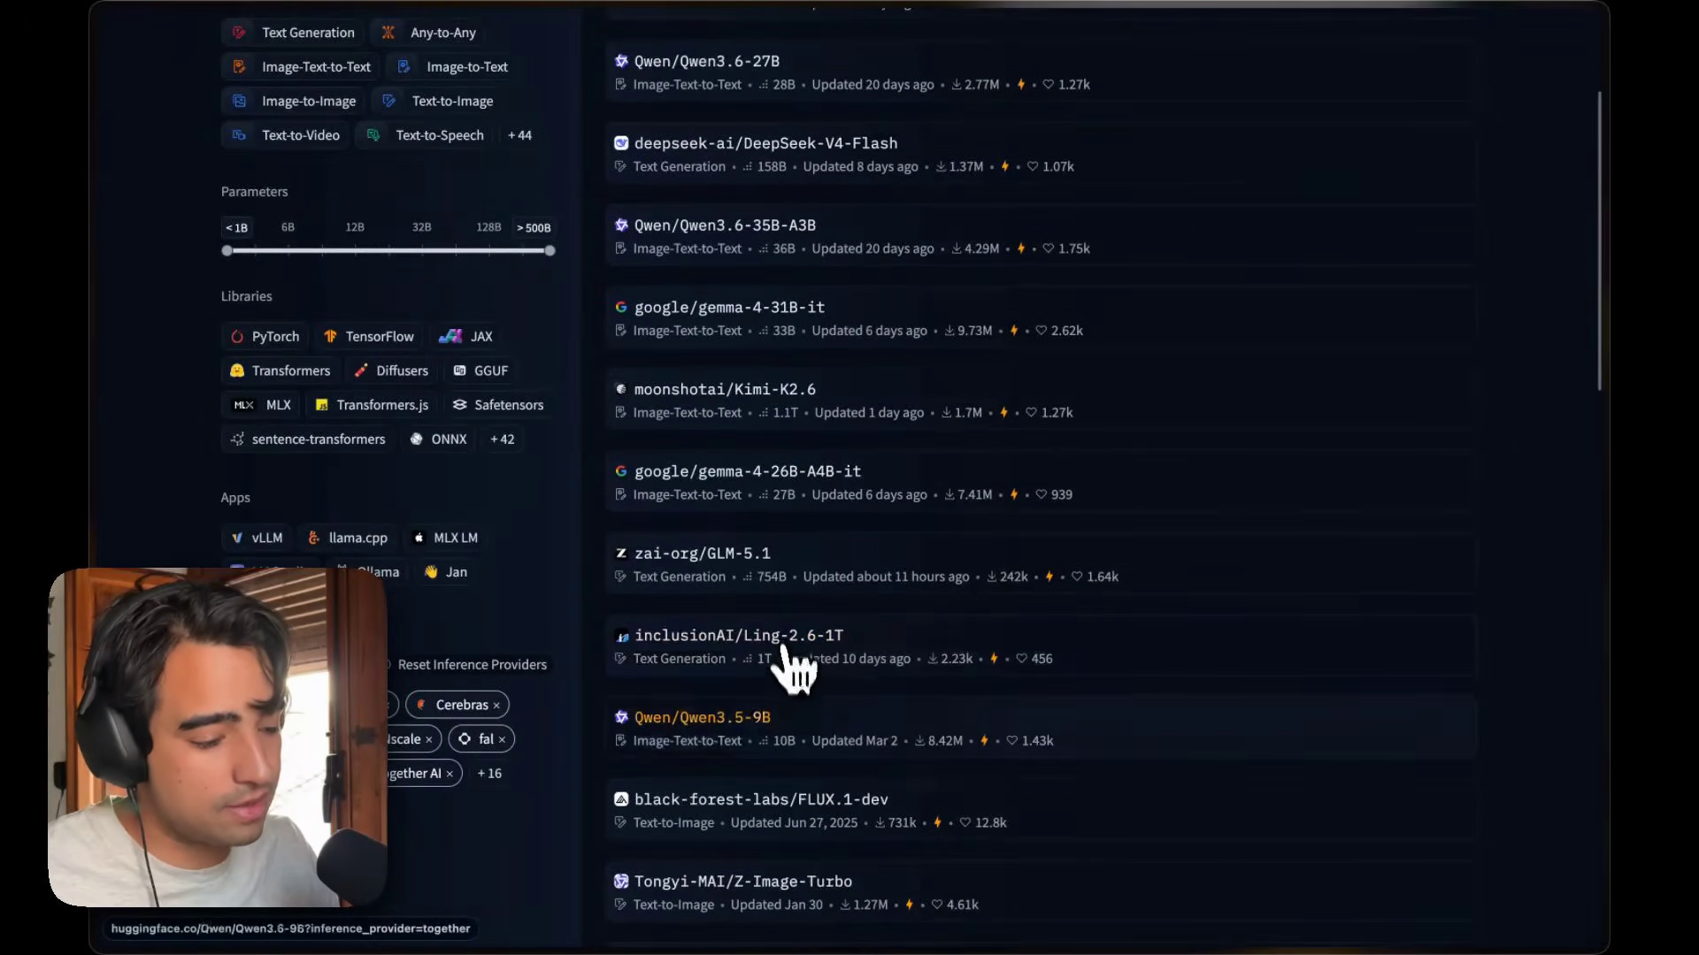
pyautogui.scroll(-1, 792, 668)
pyautogui.scroll(-10, 801, 741)
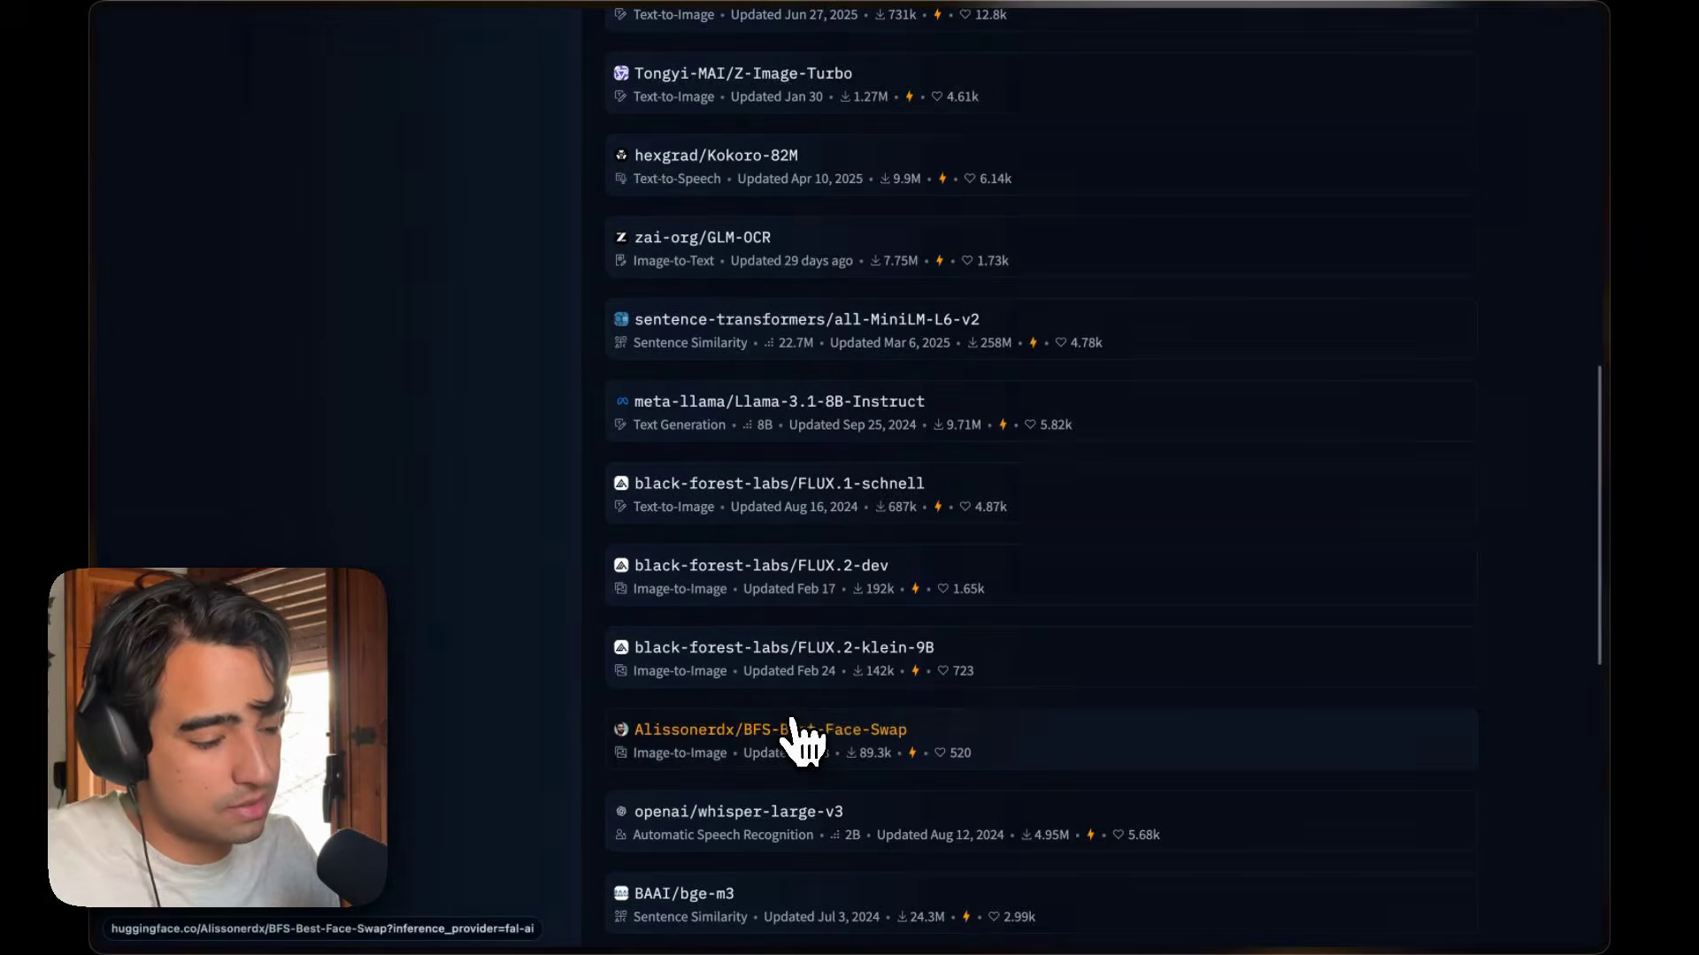
# Search the page for minima, open the MiniMaxAI/MiniMax-M2.7 model and copy its name.
pyautogui.press('super+f')
pyautogui.write('minima')
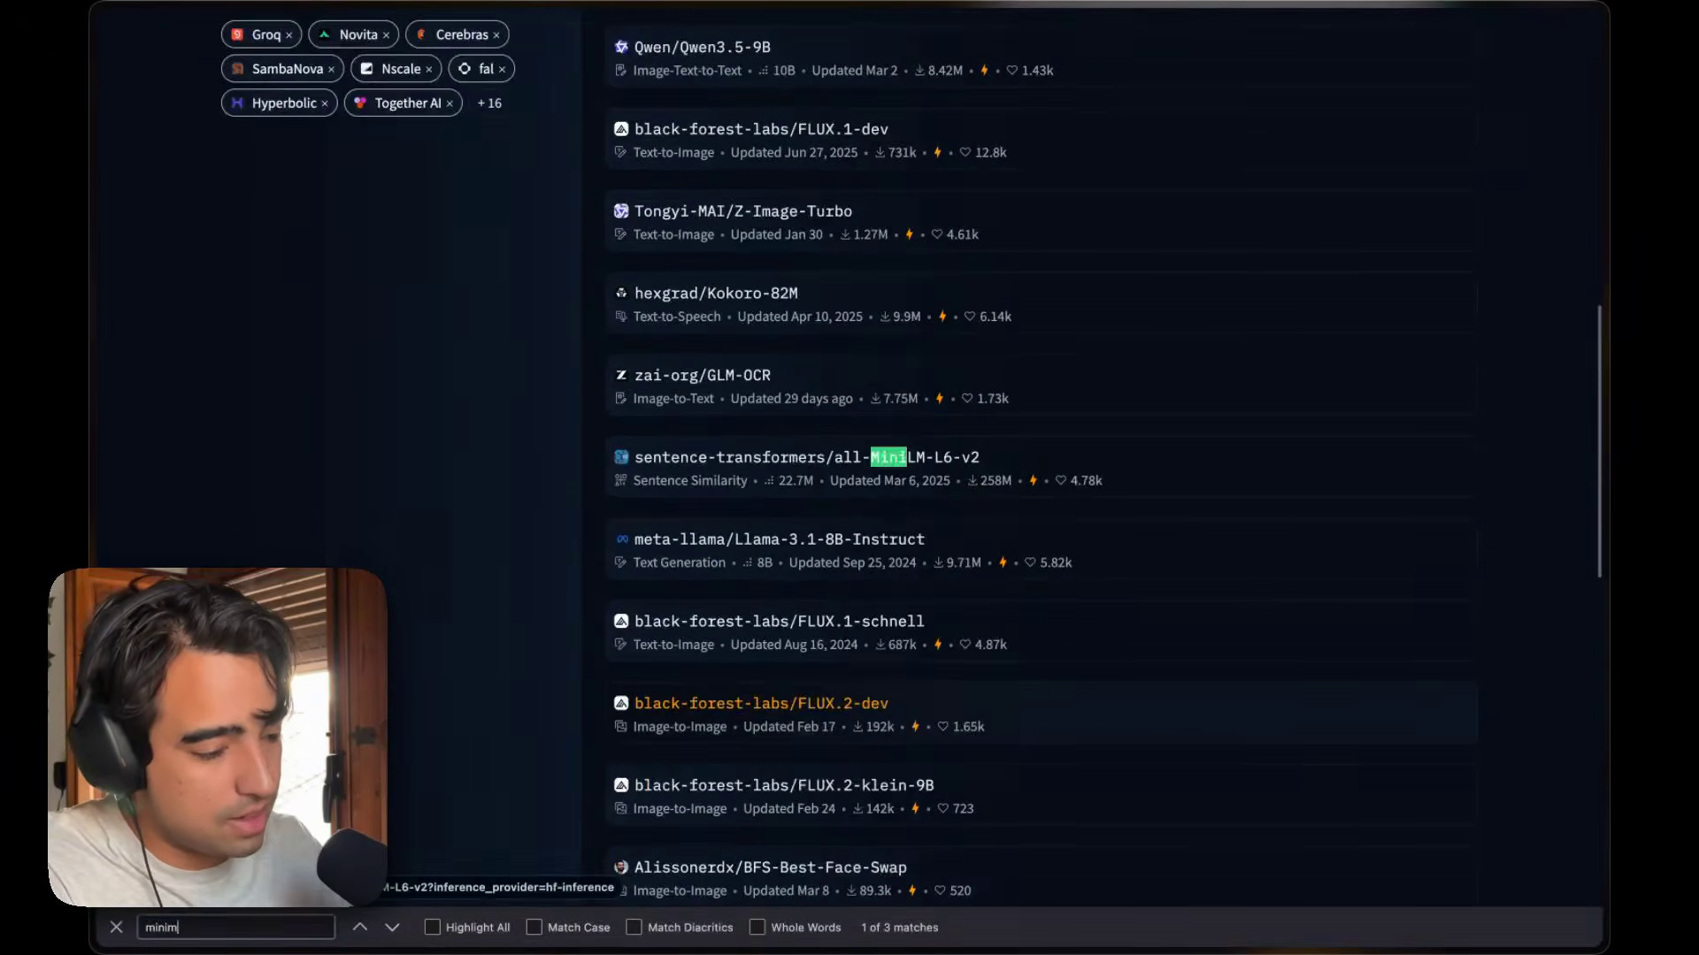
pyautogui.click(827, 518)
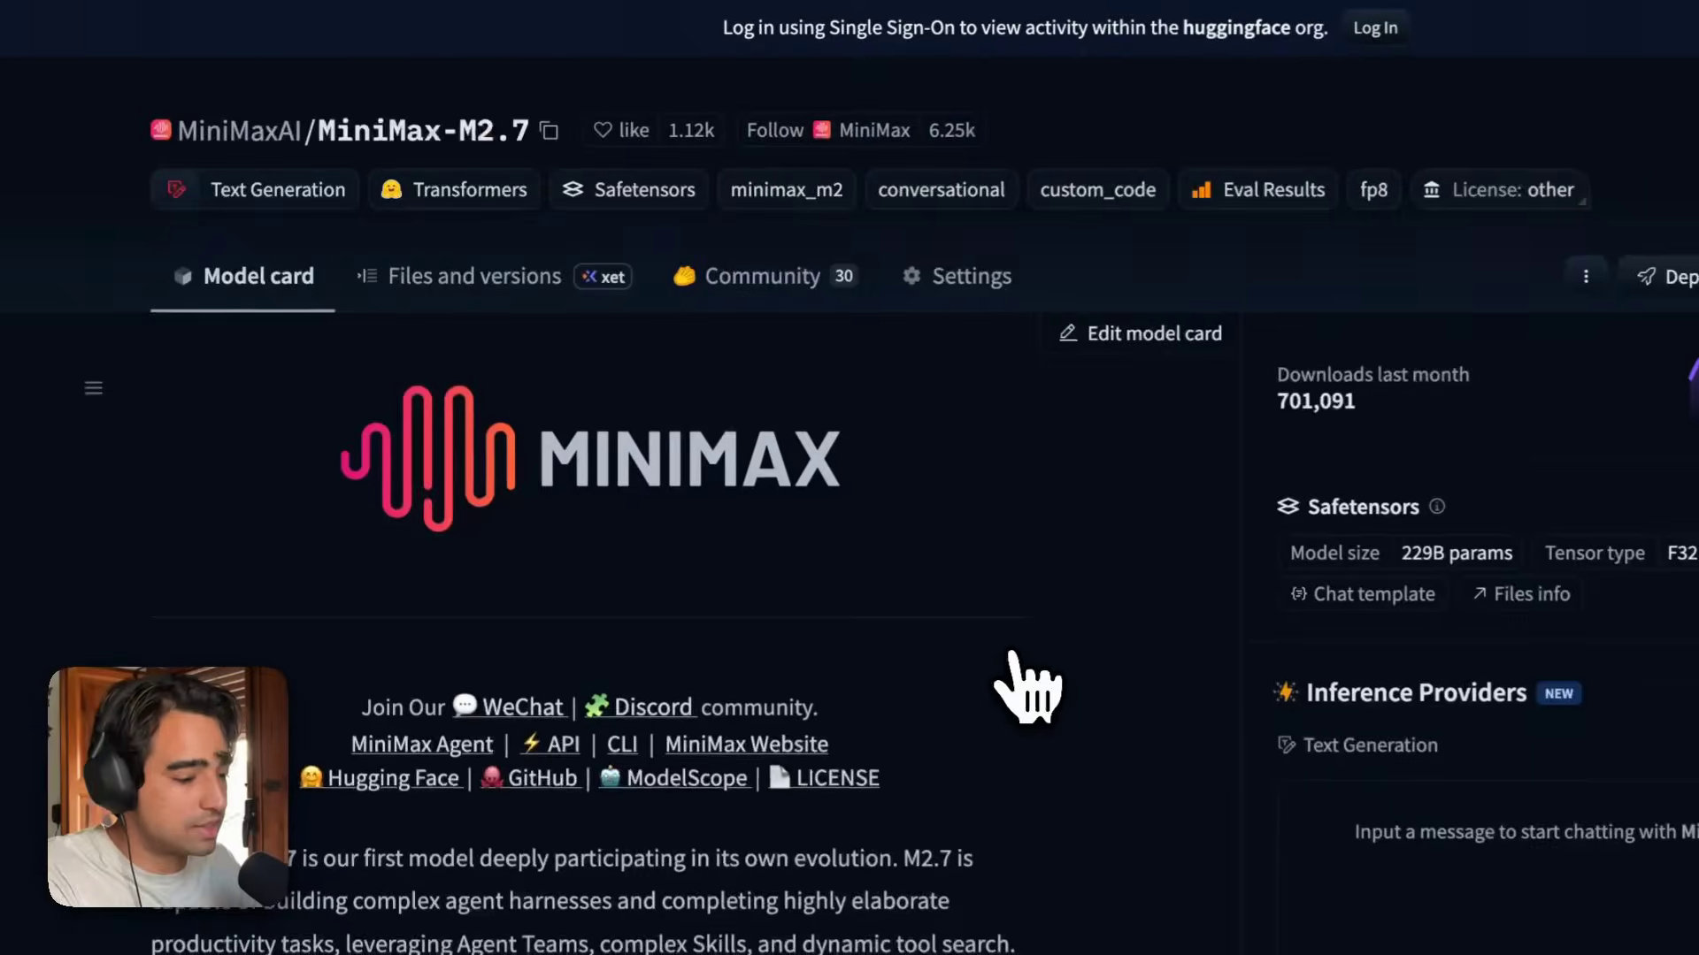
pyautogui.click(550, 130)
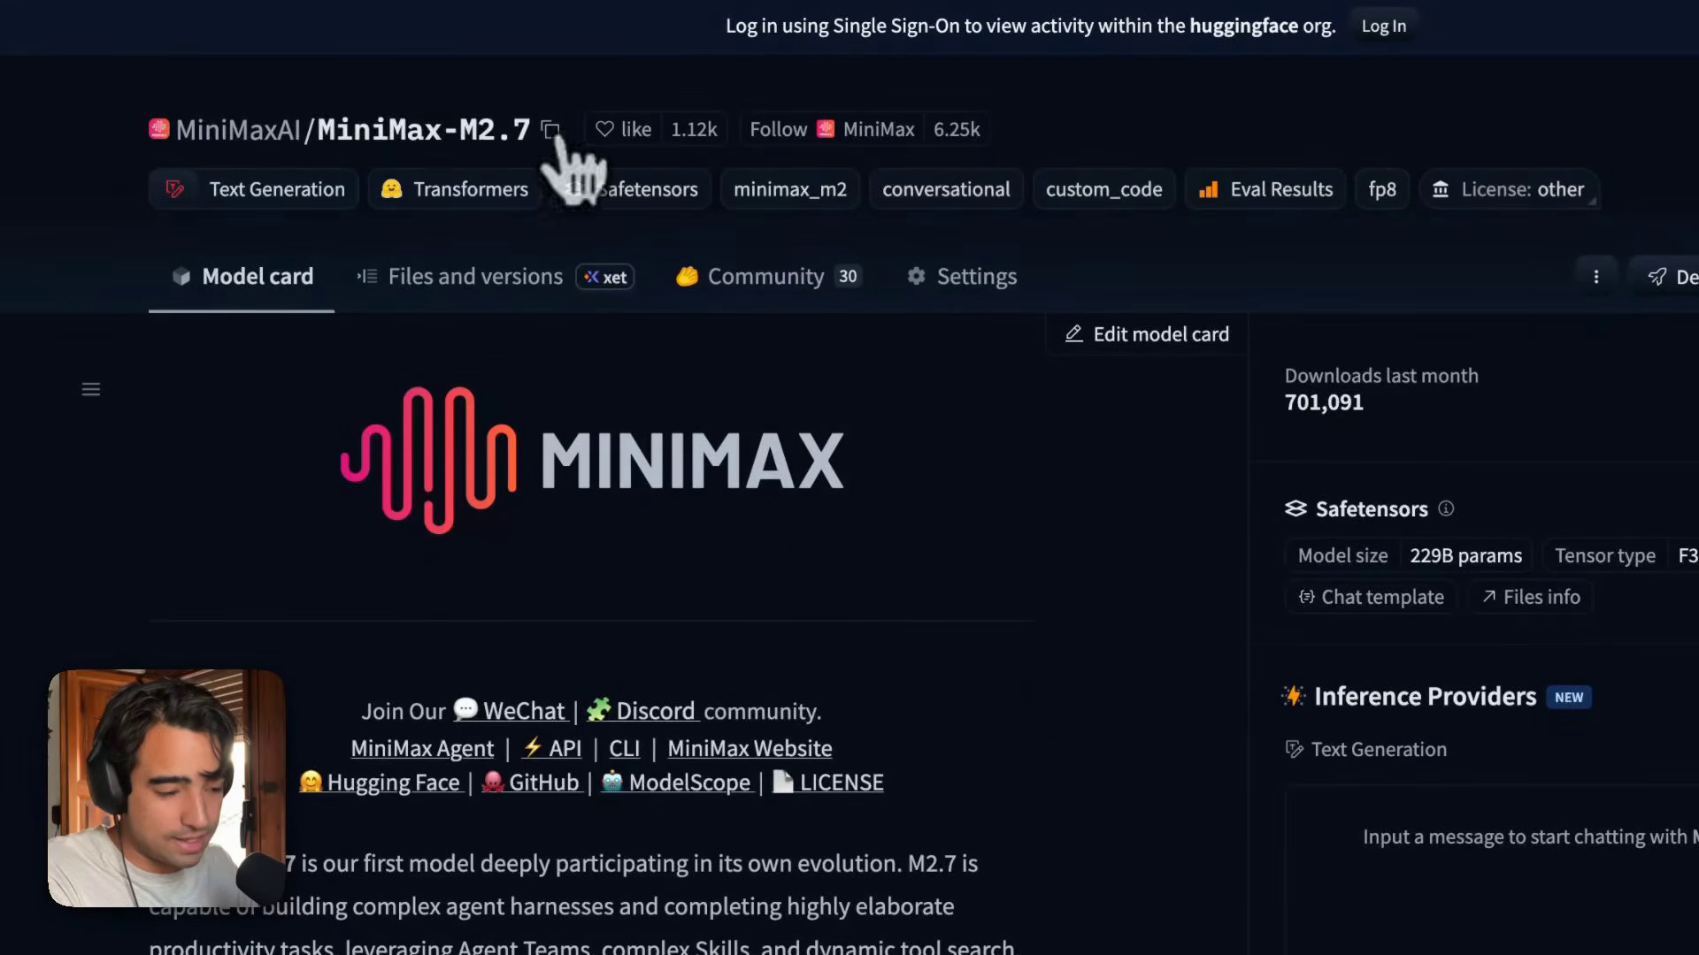
# Return to n8n, close the Hugging Face Inference Model node and delete it from the workflow.
pyautogui.click(226, 632)
pyautogui.moveTo(1083, 346); pyautogui.dragTo(937, 349)
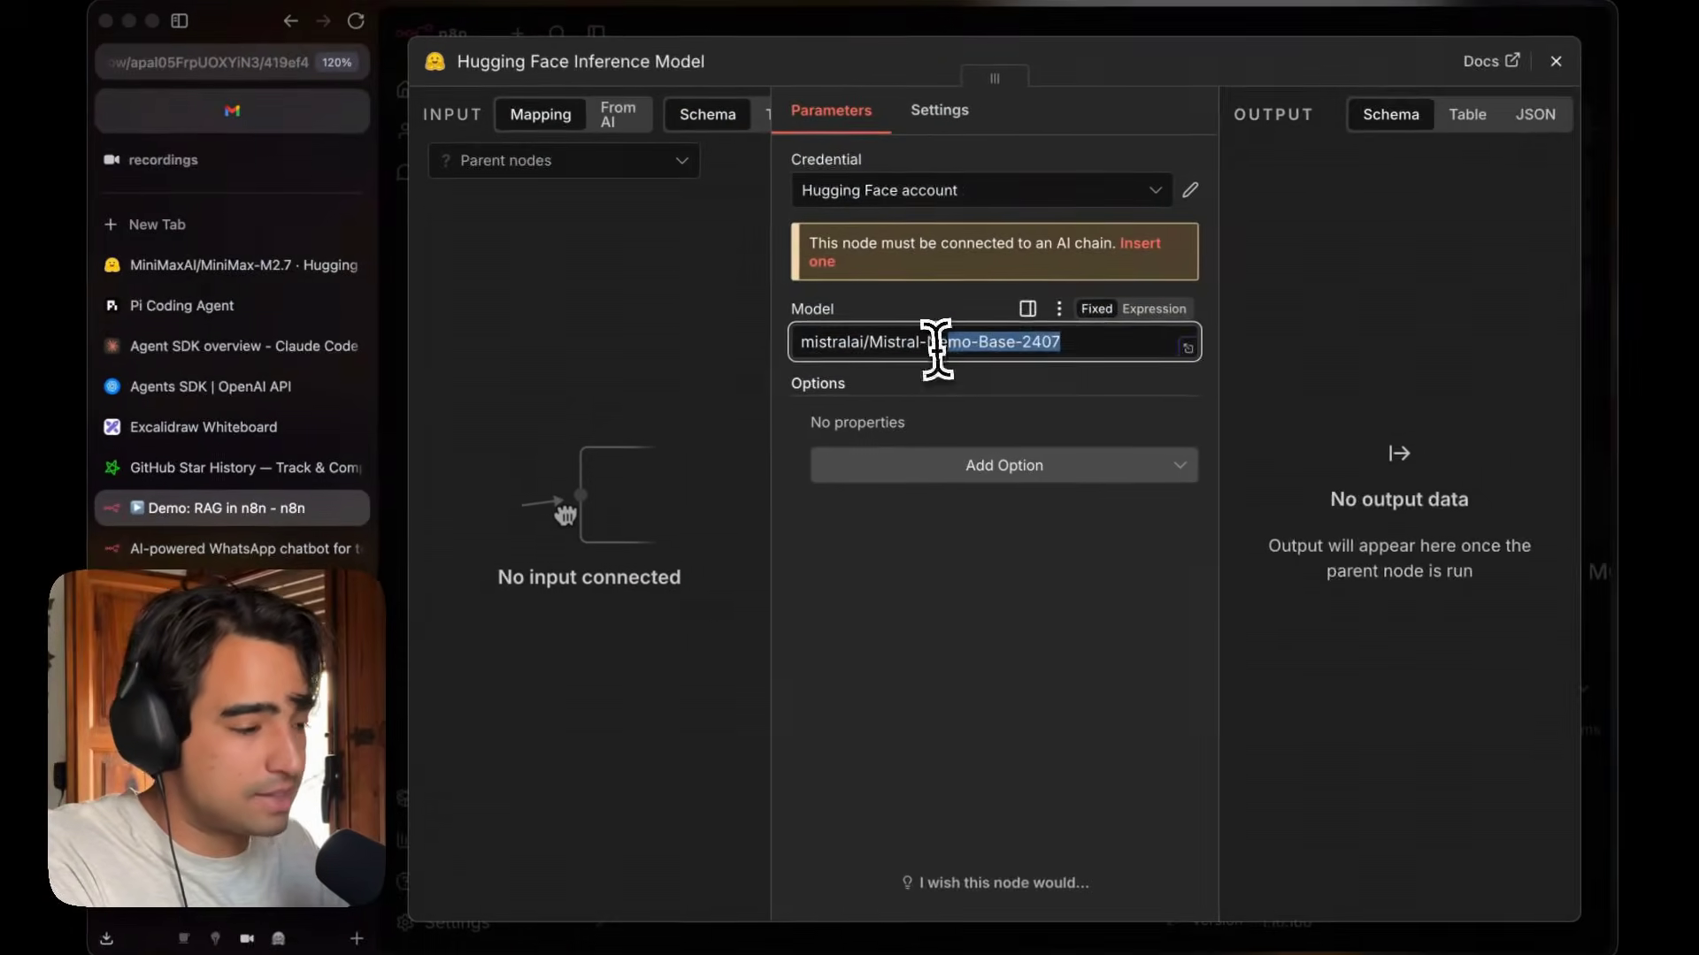
pyautogui.click(1555, 61)
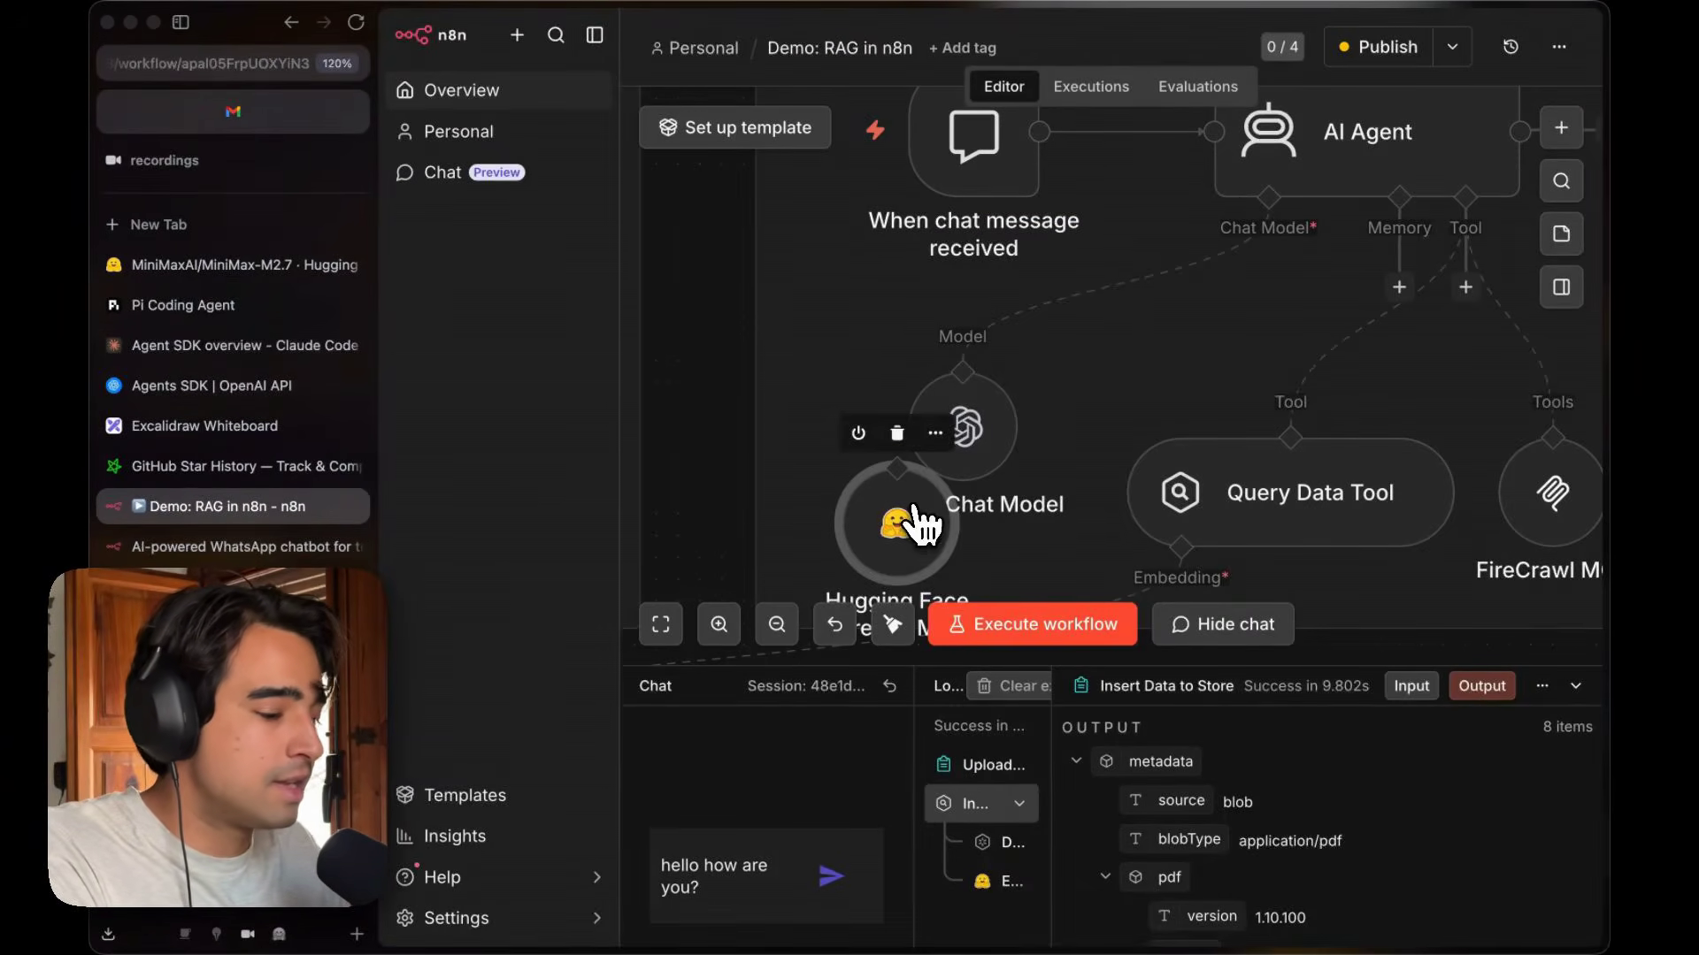
pyautogui.press('Delete')
# Open the OpenAI Chat Model node and review the MiniMax-M2.7 model page on Hugging Face.
pyautogui.doubleClick(971, 469)
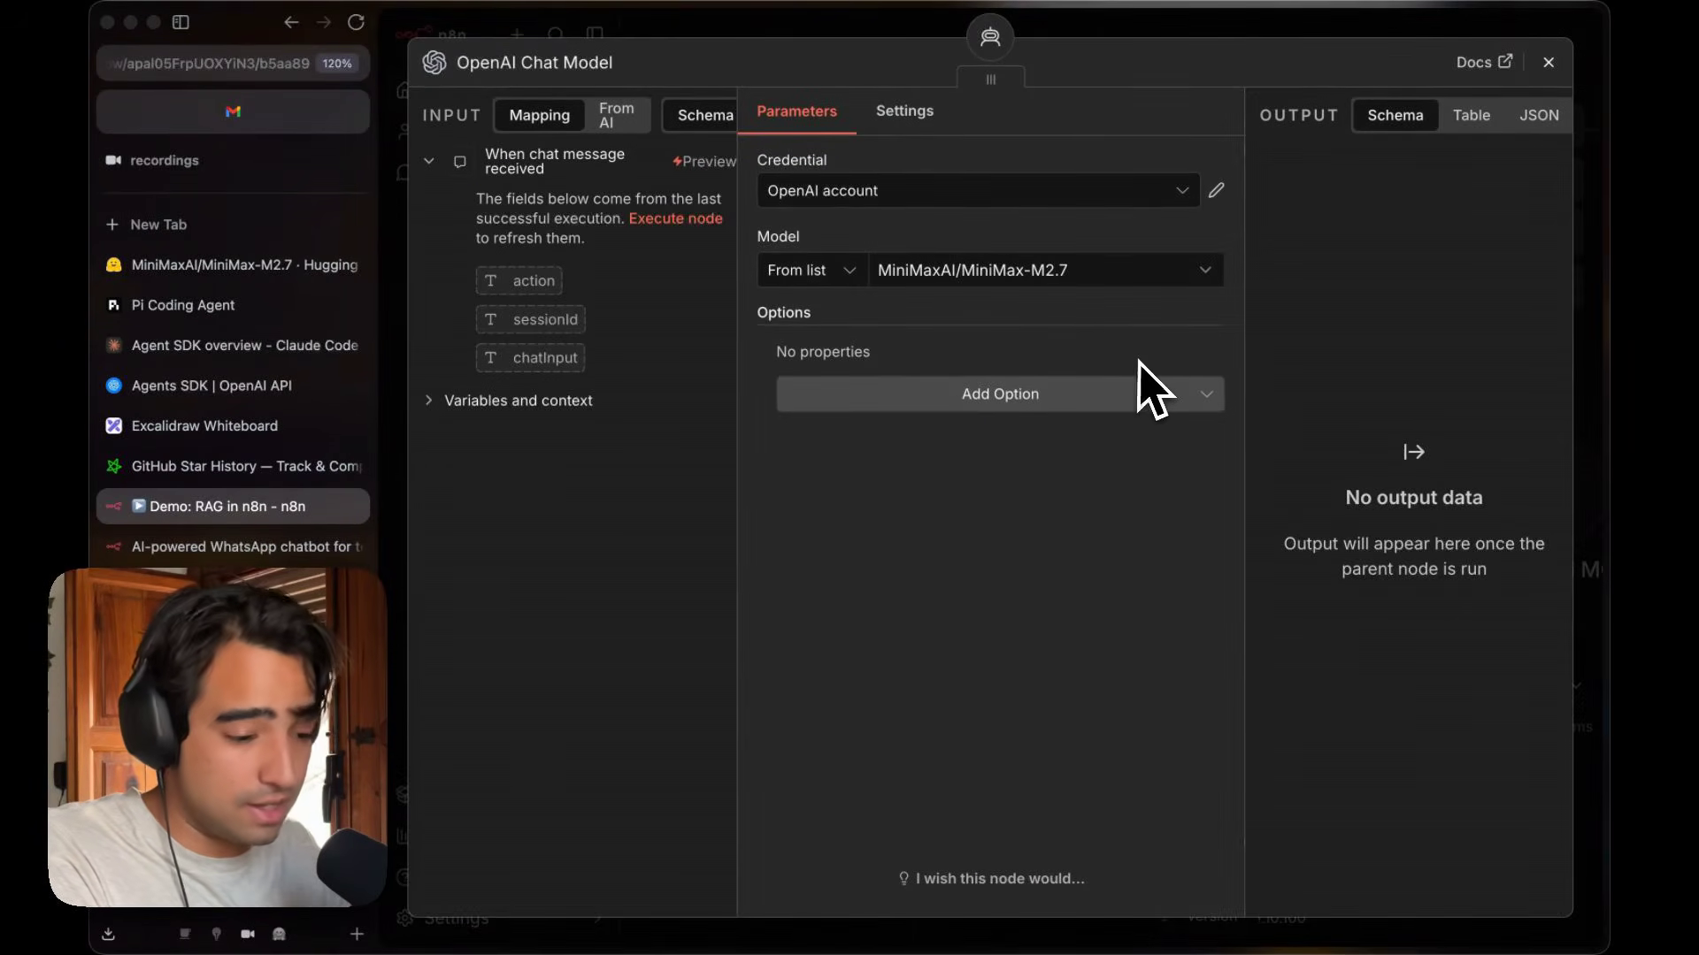
pyautogui.click(247, 268)
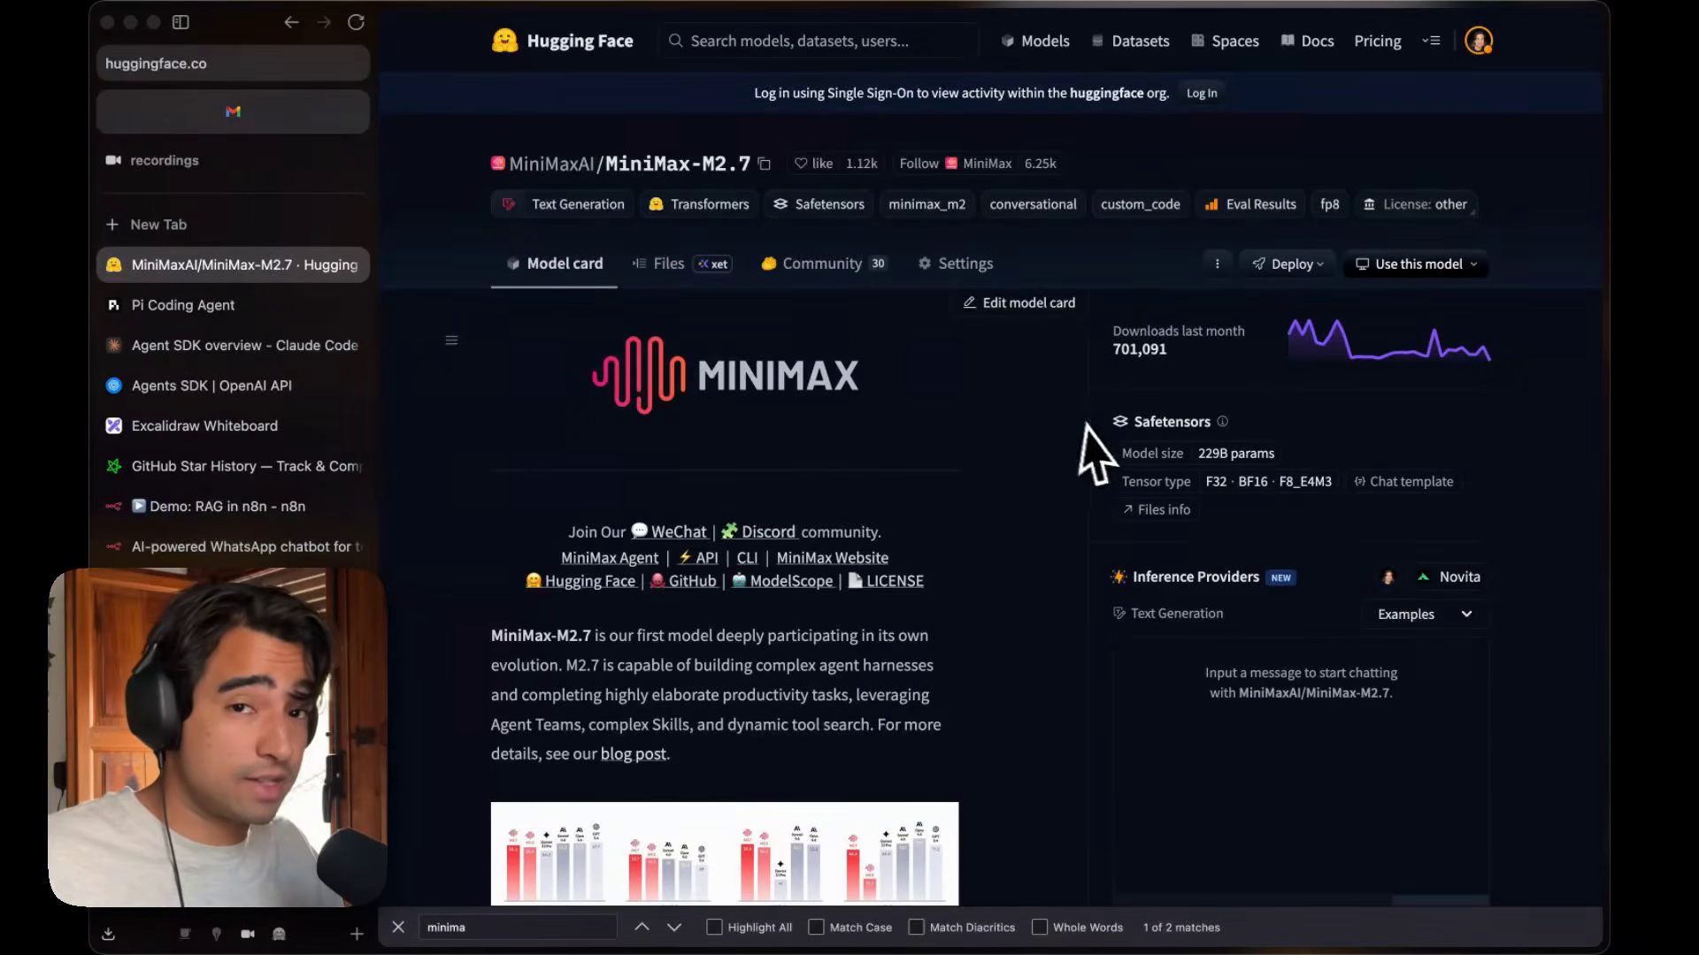
pyautogui.scroll(-2, 1094, 429)
pyautogui.scroll(-5, 1472, 530)
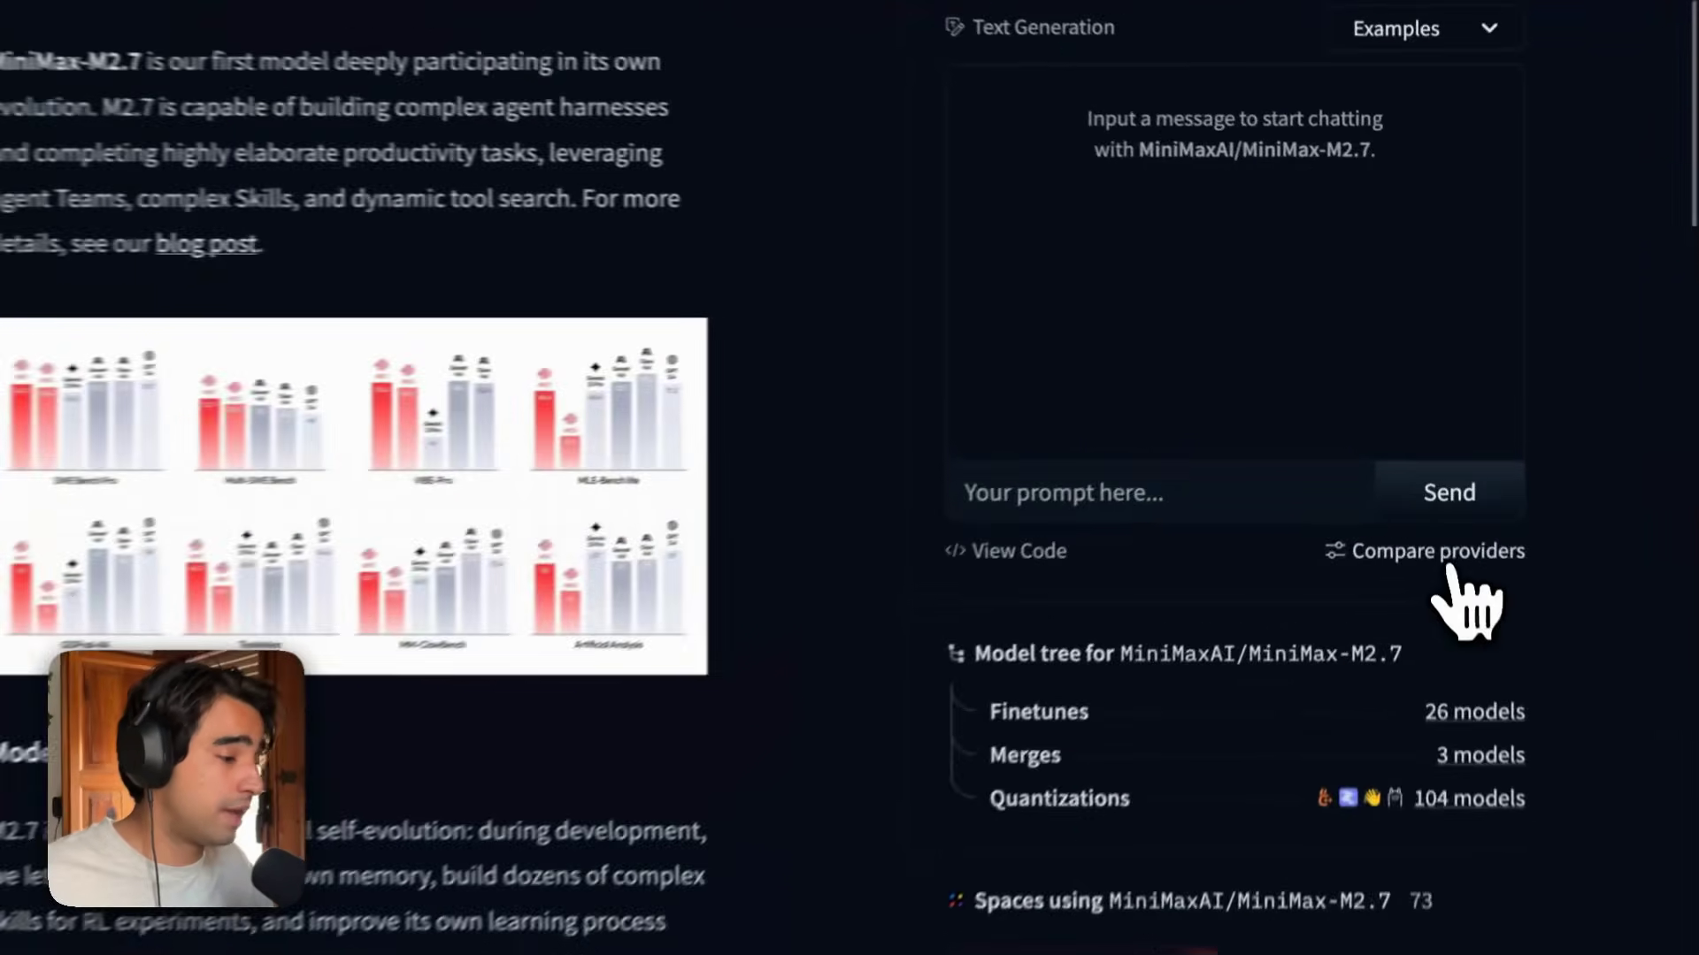
# Compare inference providers' input and output prices, context and latency for trending models, including MiniMax-M2.7.
pyautogui.click(1449, 556)
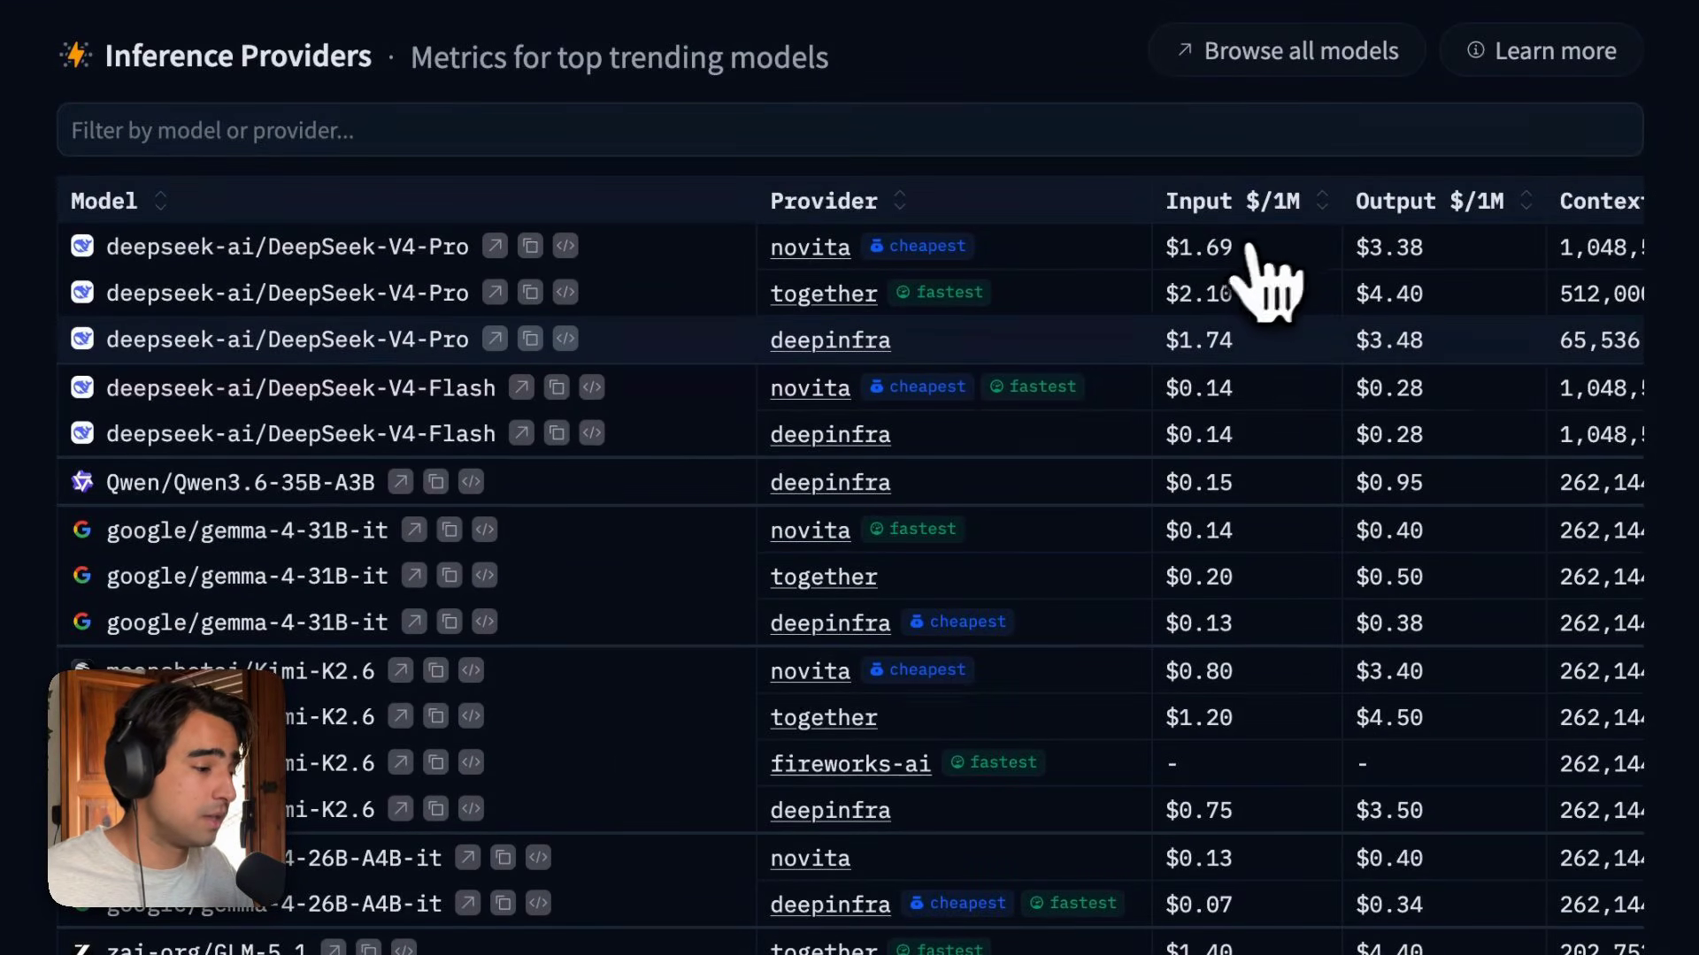
pyautogui.scroll(-9, 1427, 239)
pyautogui.scroll(9, 1424, 336)
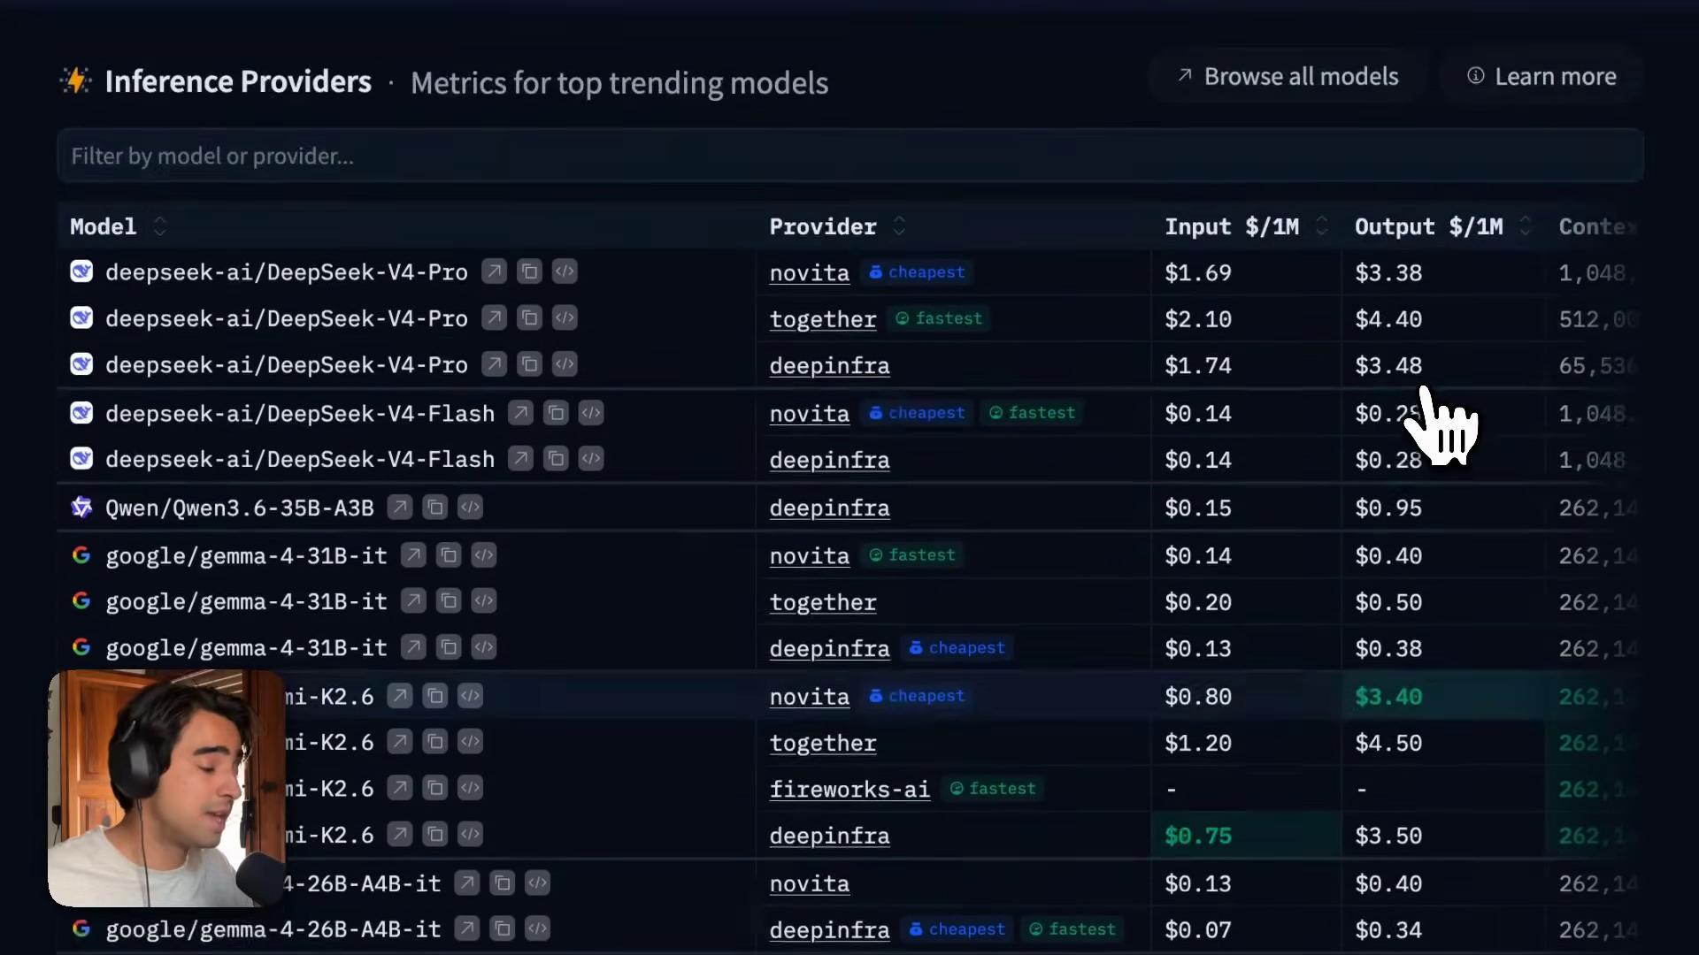
pyautogui.scroll(-1, 1438, 424)
pyautogui.hscroll(4, 1437, 424)
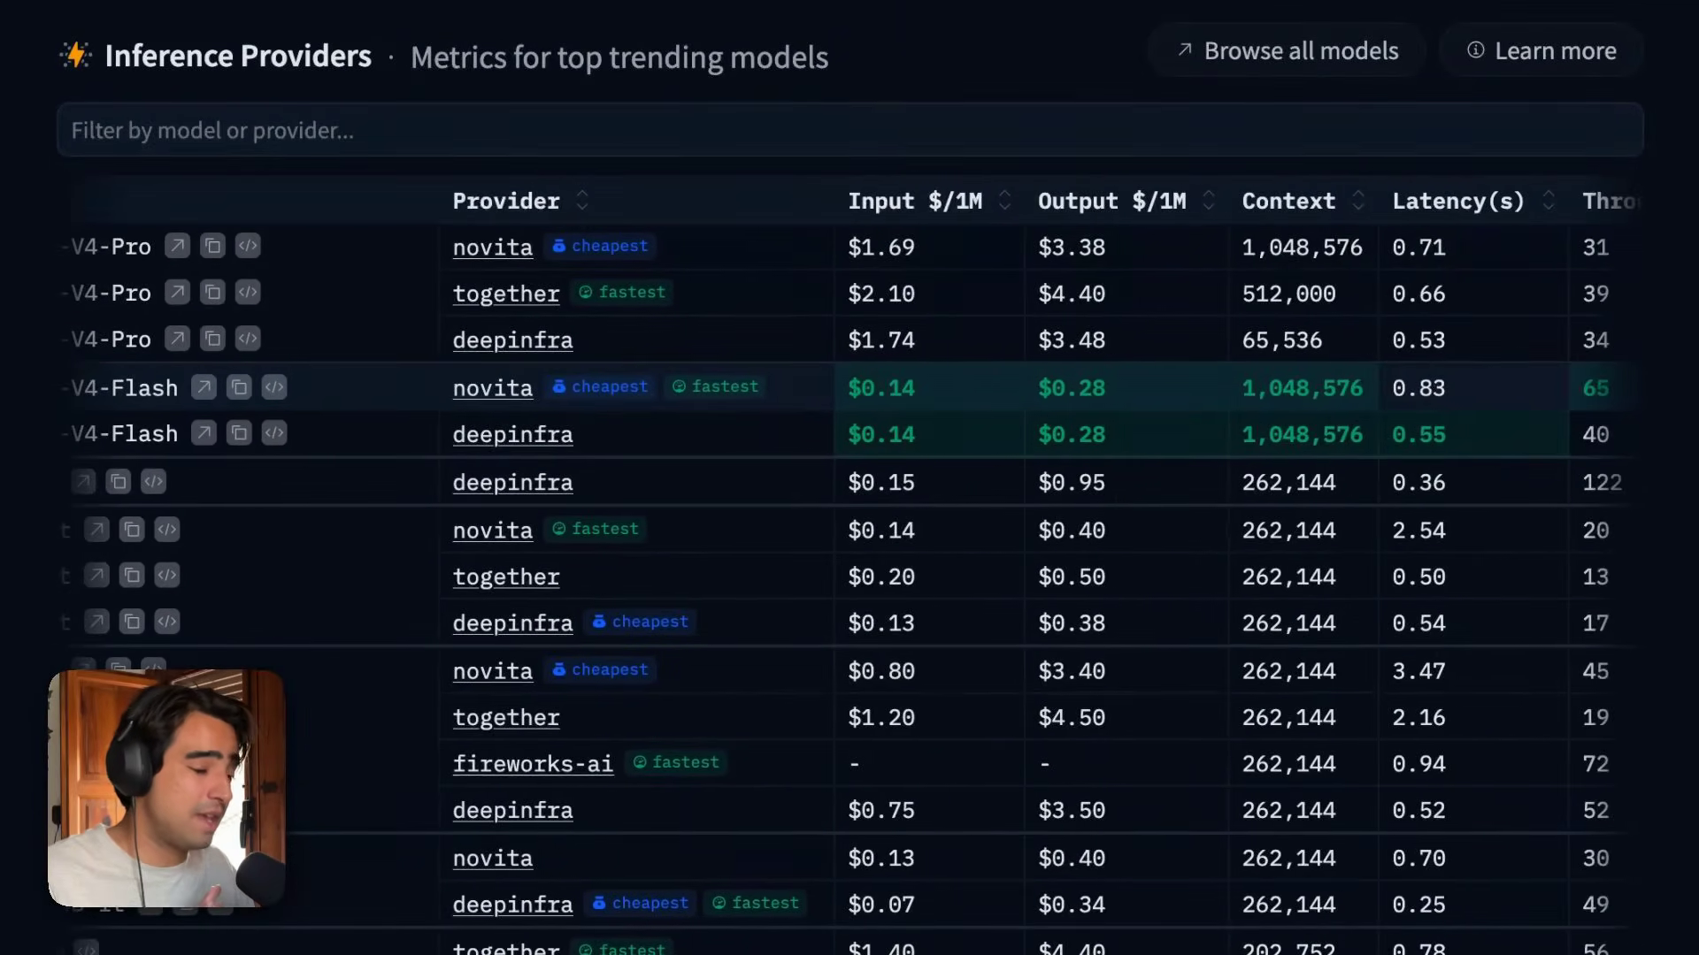
pyautogui.hscroll(-4, 1438, 425)
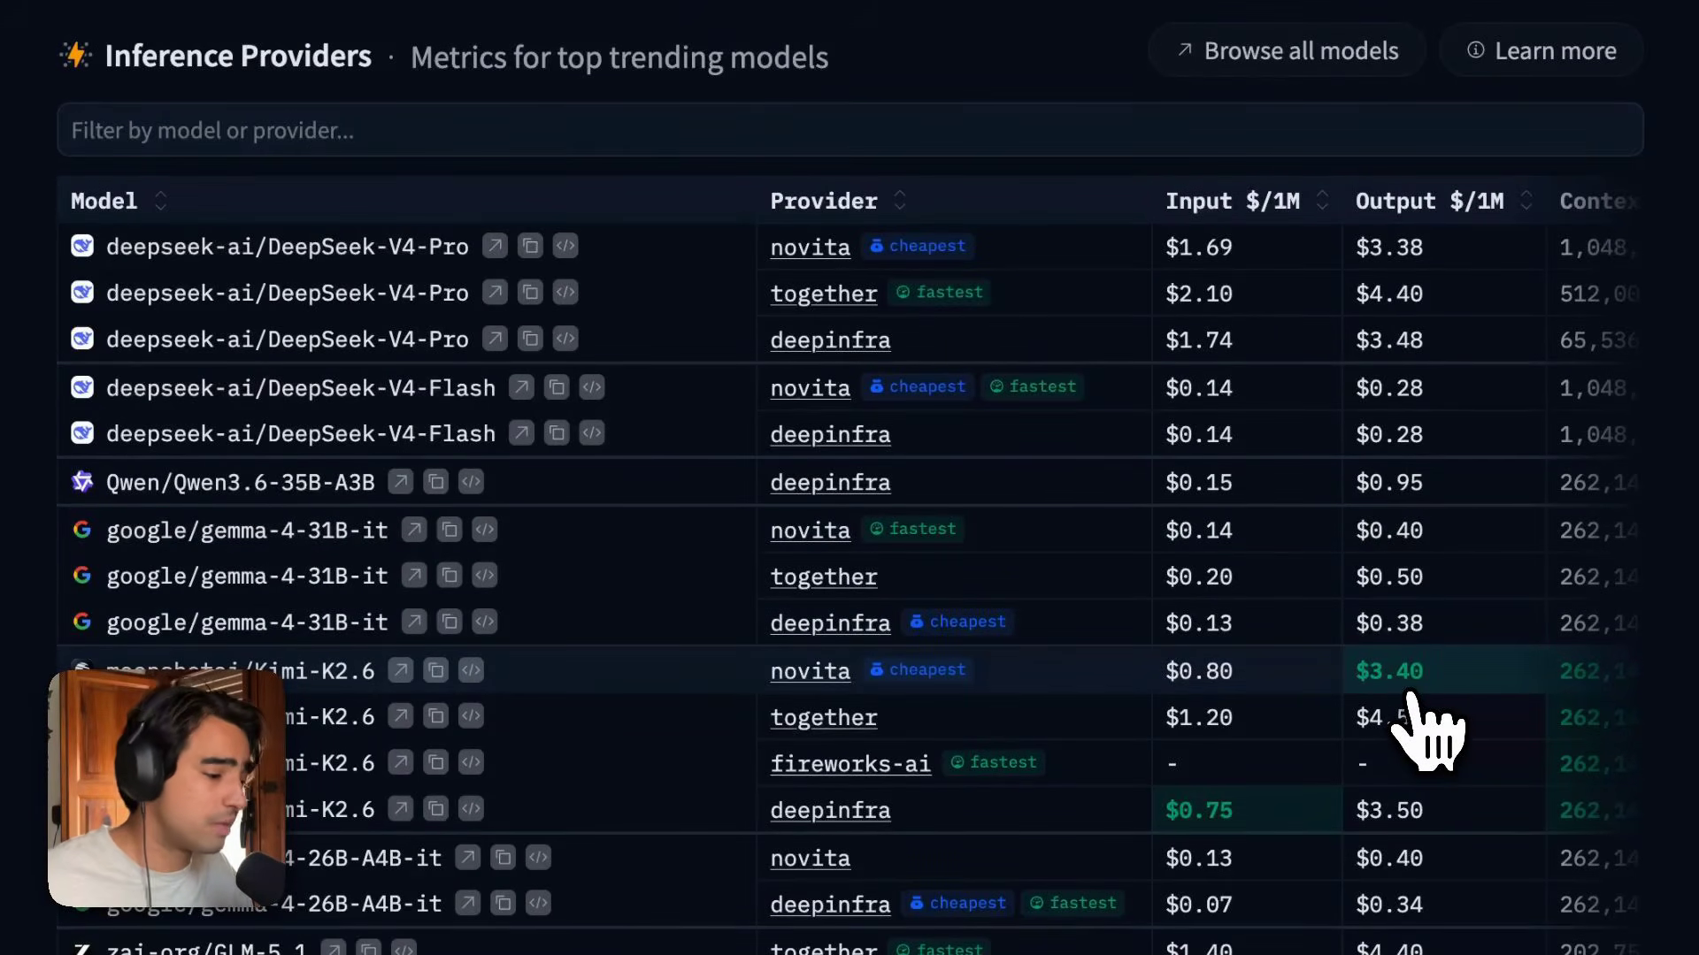
pyautogui.scroll(-10, 1429, 730)
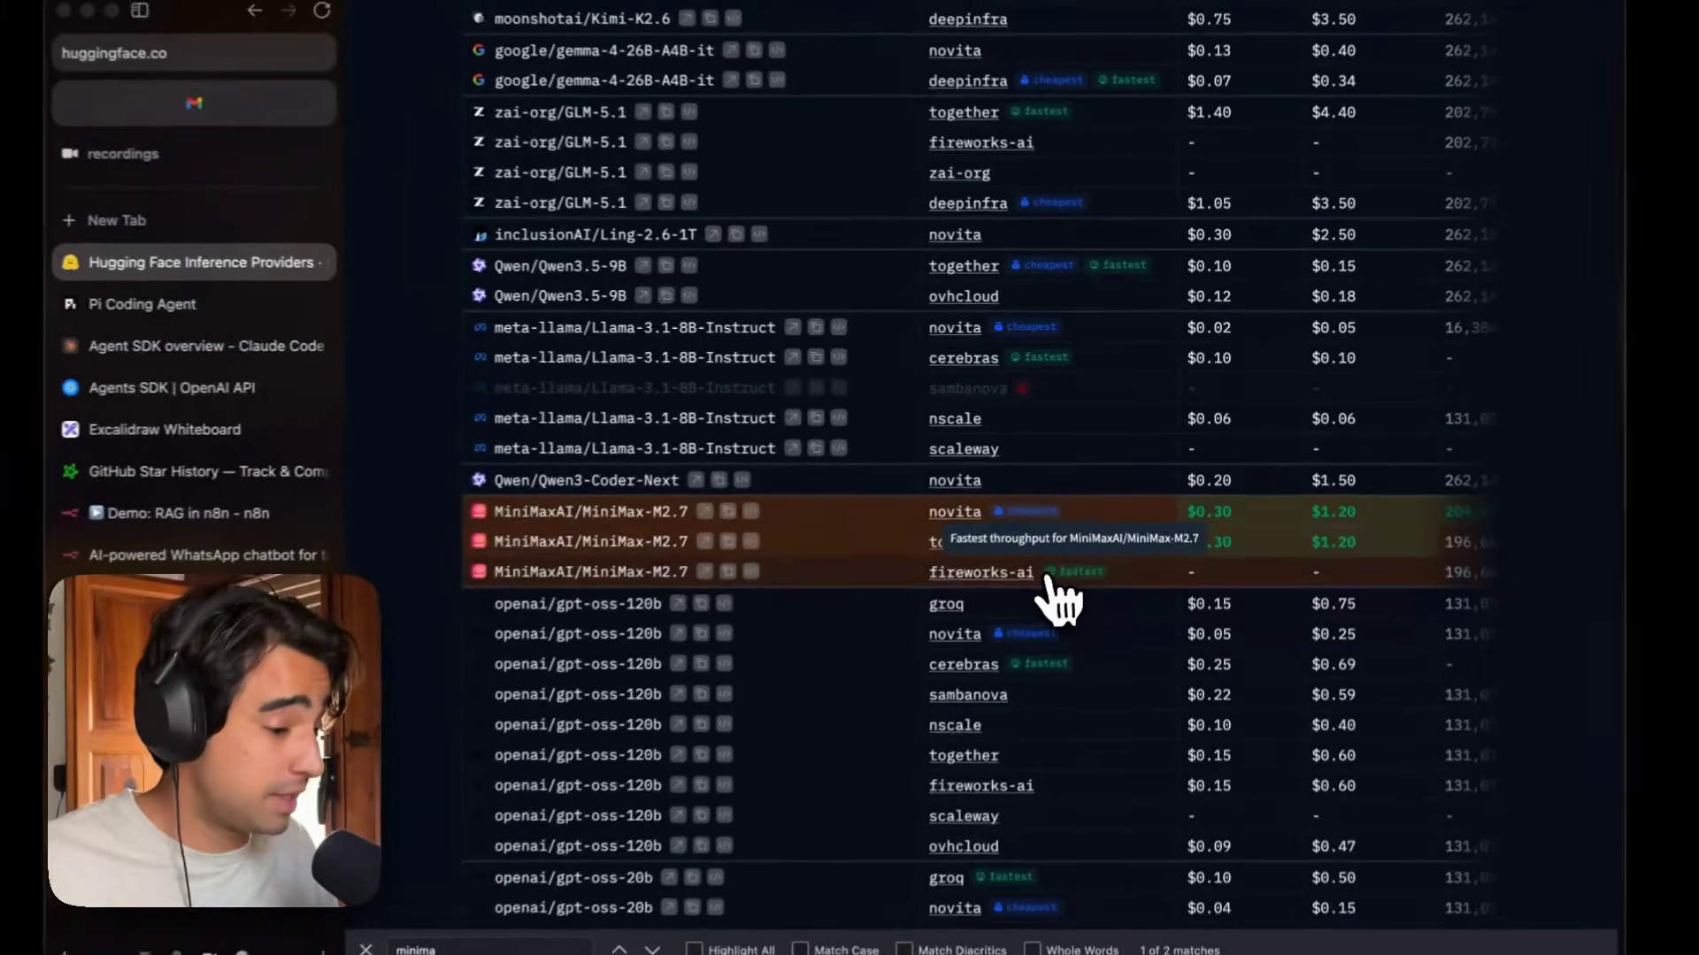
# Close the chat model node and review the Query Data Tool's operation mode, description and test_store memory key.
pyautogui.click(231, 515)
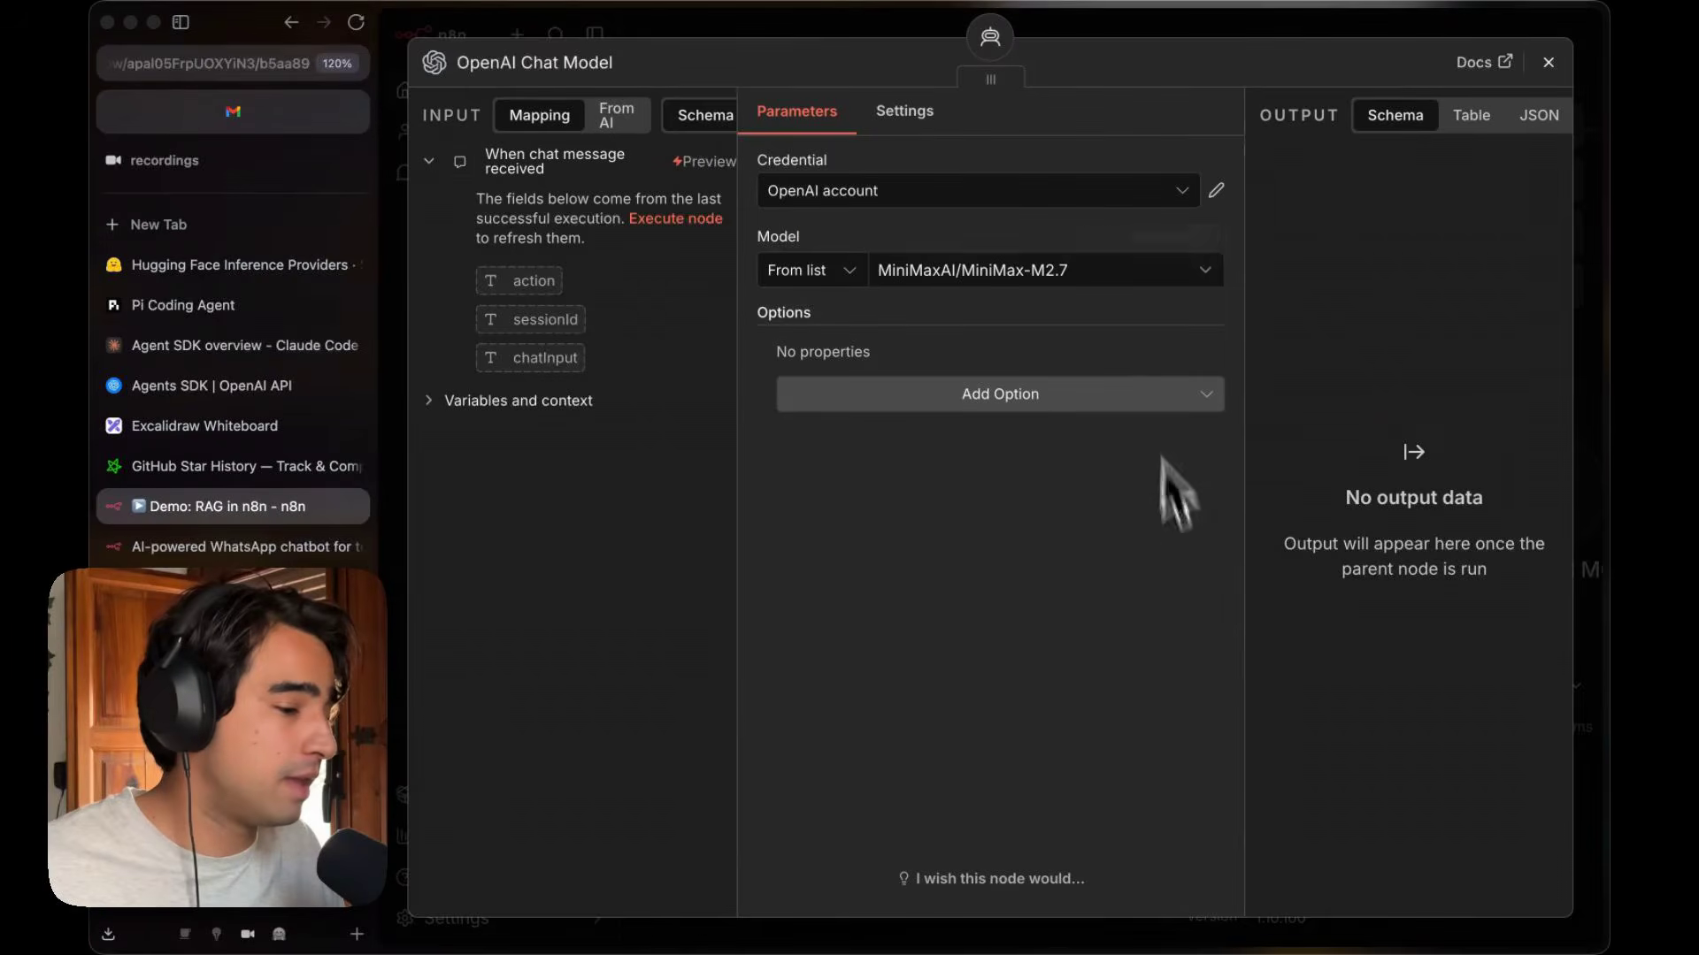
pyautogui.click(1548, 62)
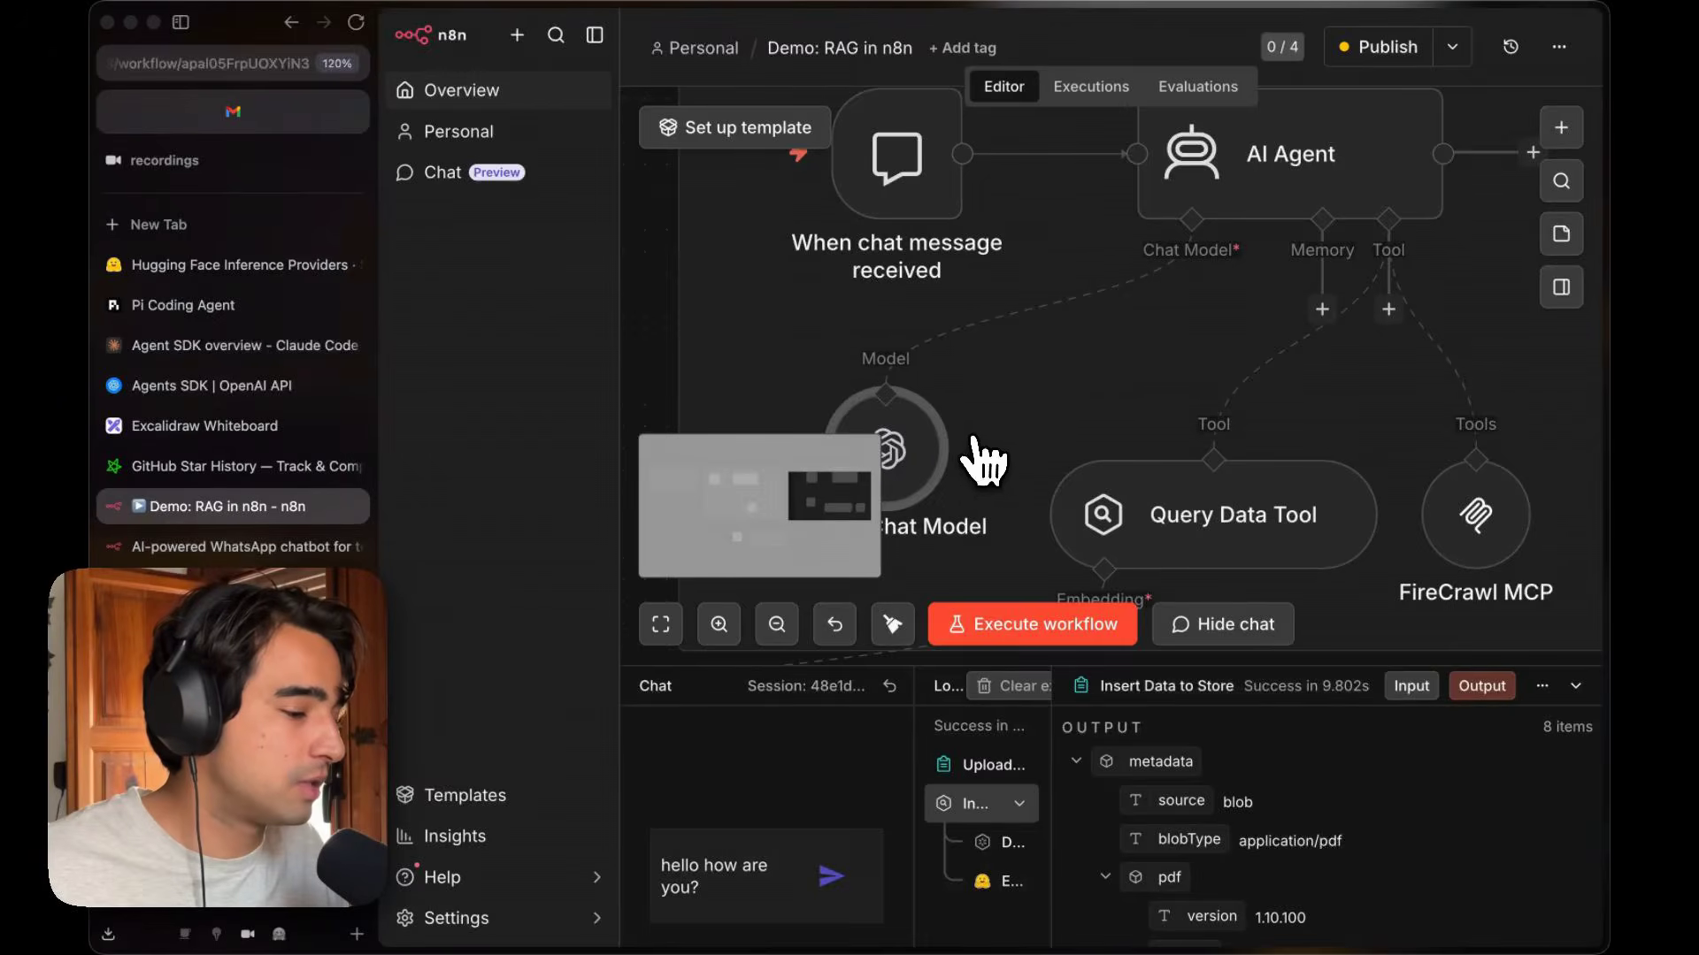
pyautogui.scroll(-1, 986, 456)
pyautogui.hscroll(3, 987, 456)
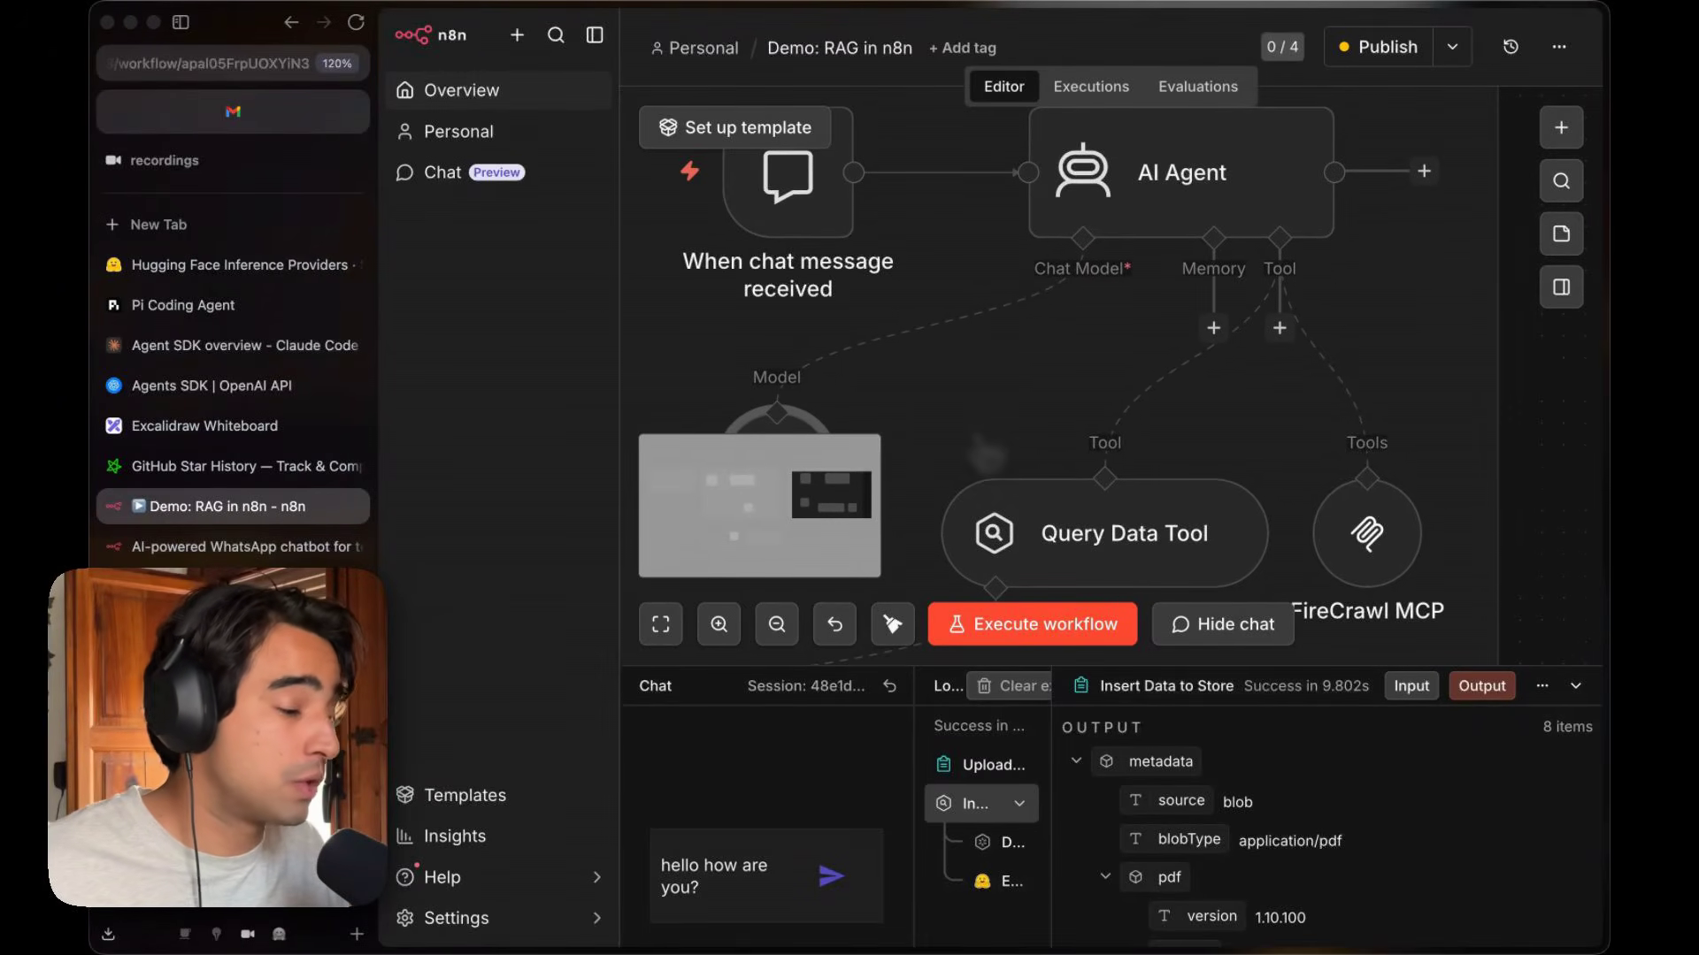
pyautogui.scroll(-5, 1017, 425)
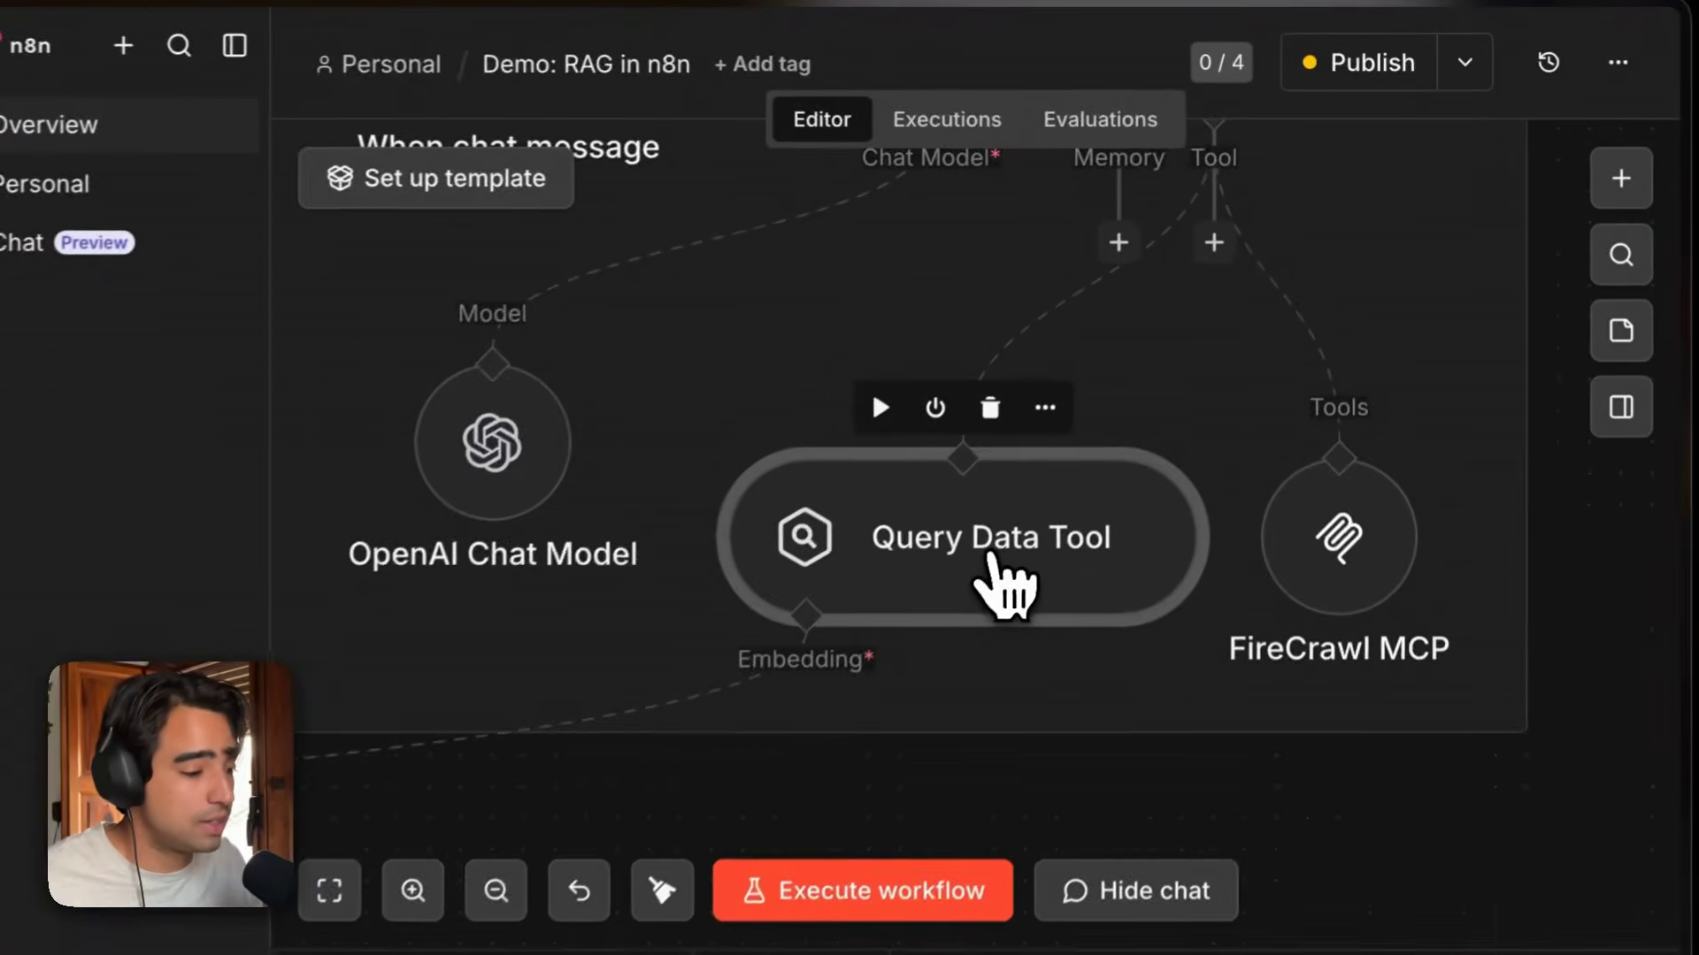
pyautogui.doubleClick(1110, 389)
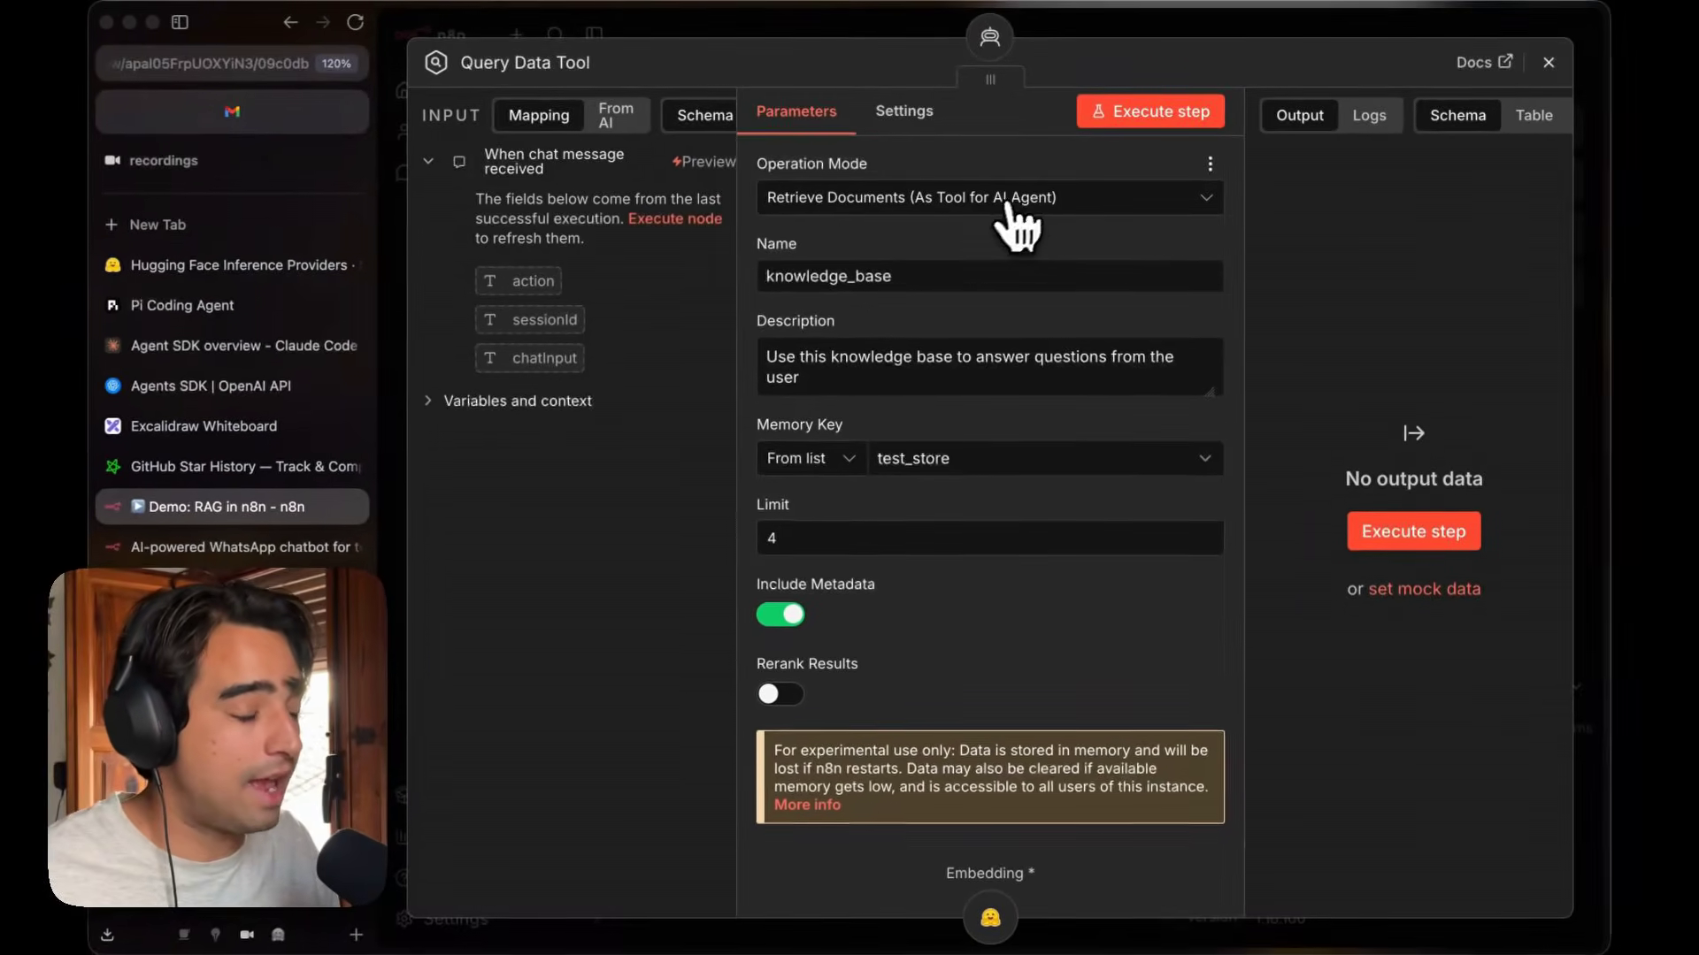
pyautogui.click(1007, 205)
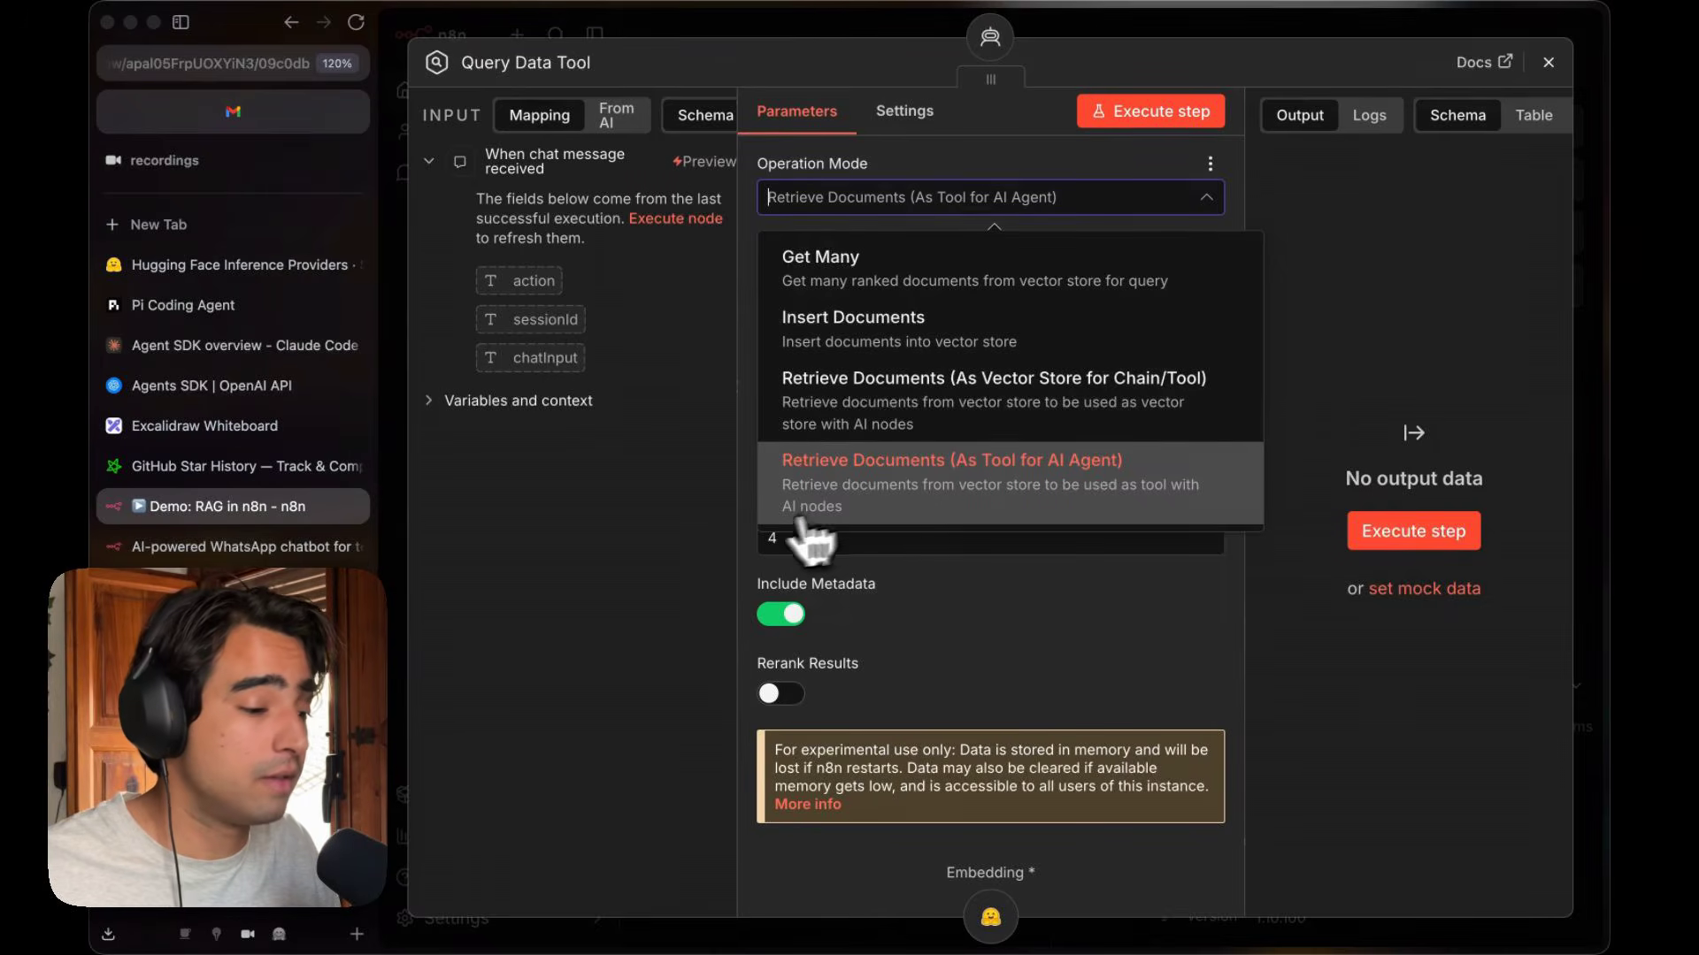
pyautogui.click(721, 566)
pyautogui.tripleClick(808, 360)
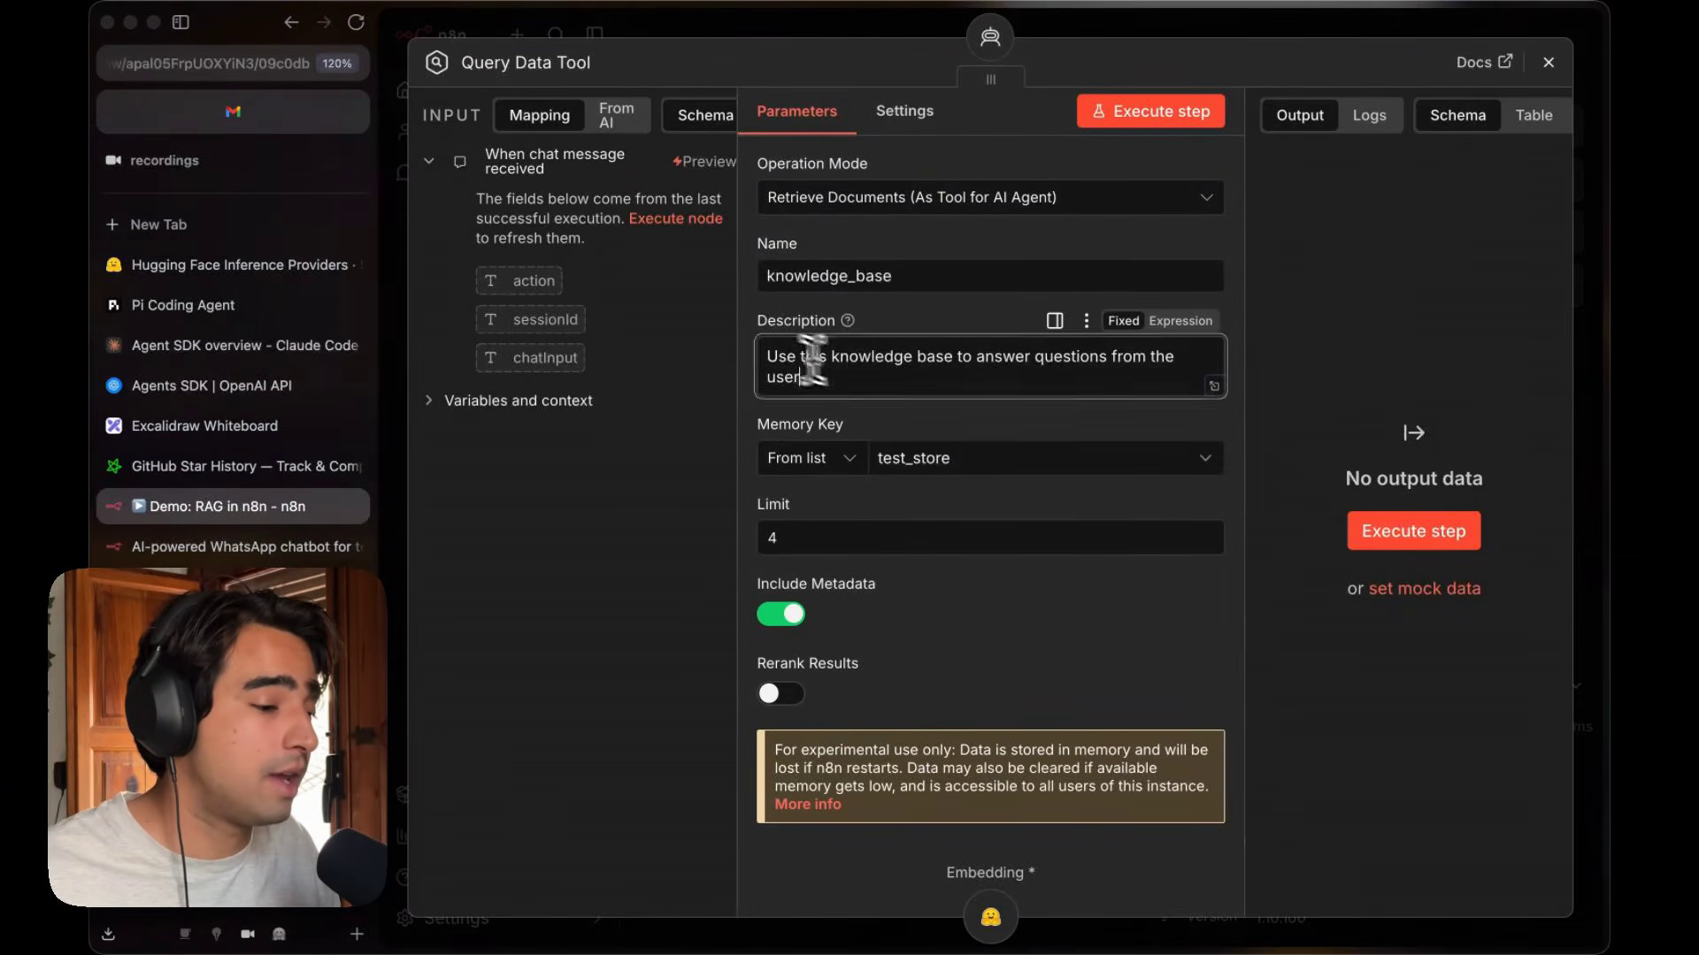
pyautogui.press('Right')
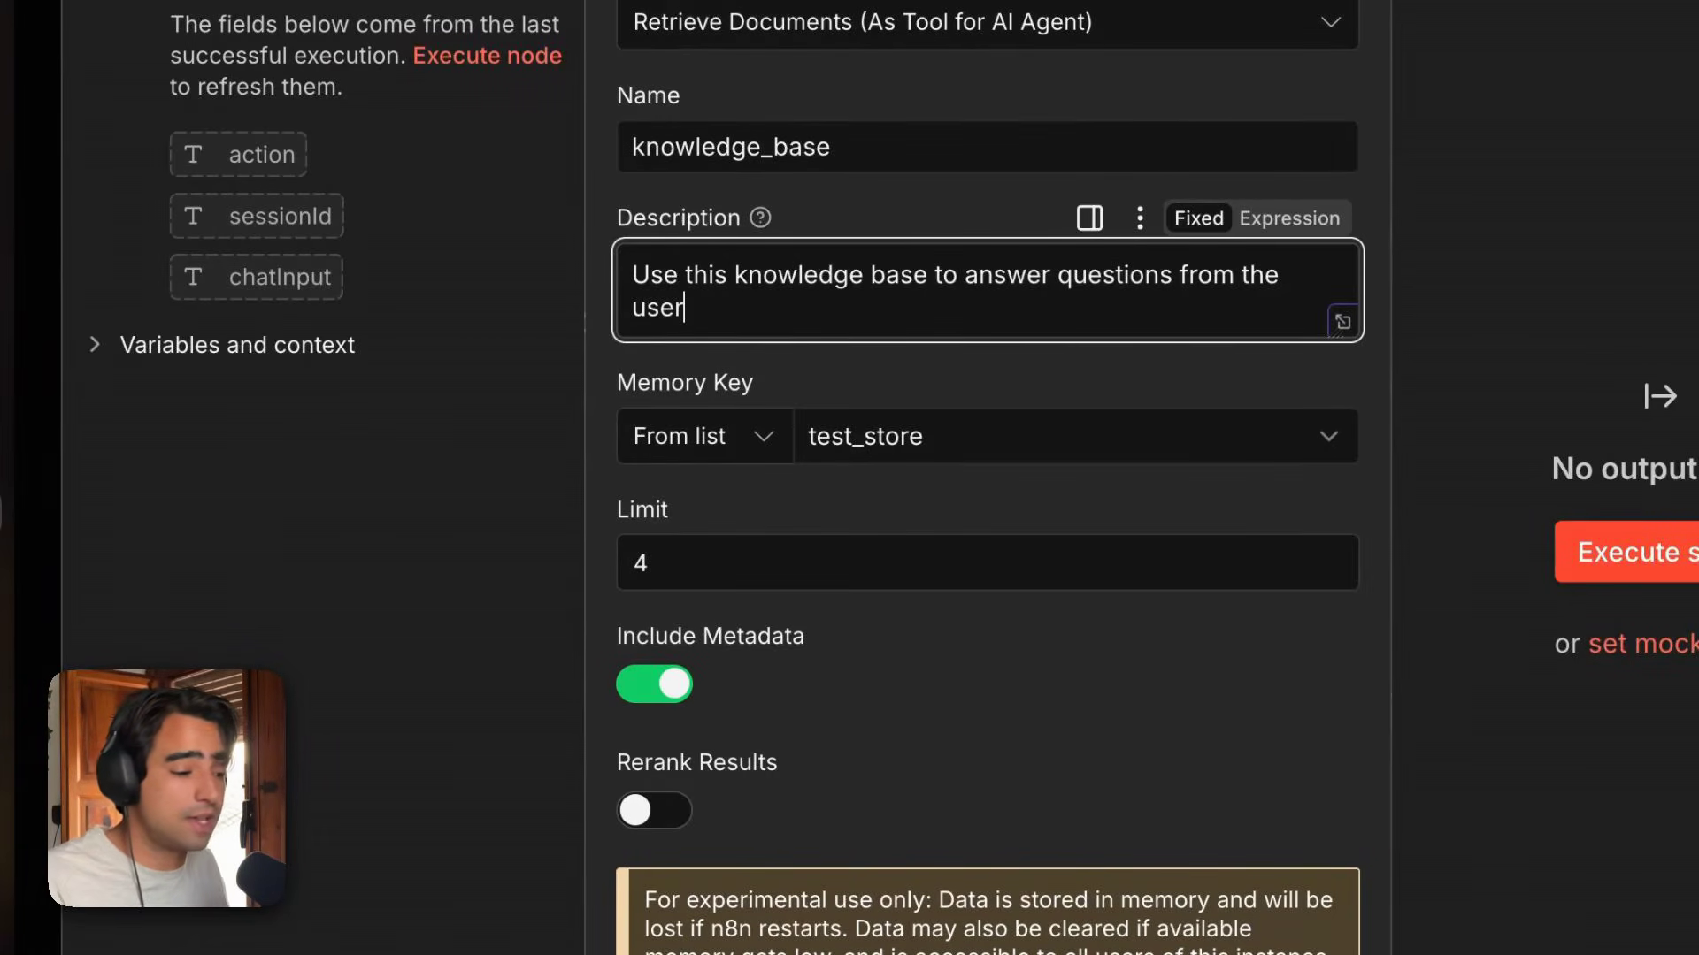
pyautogui.click(1070, 437)
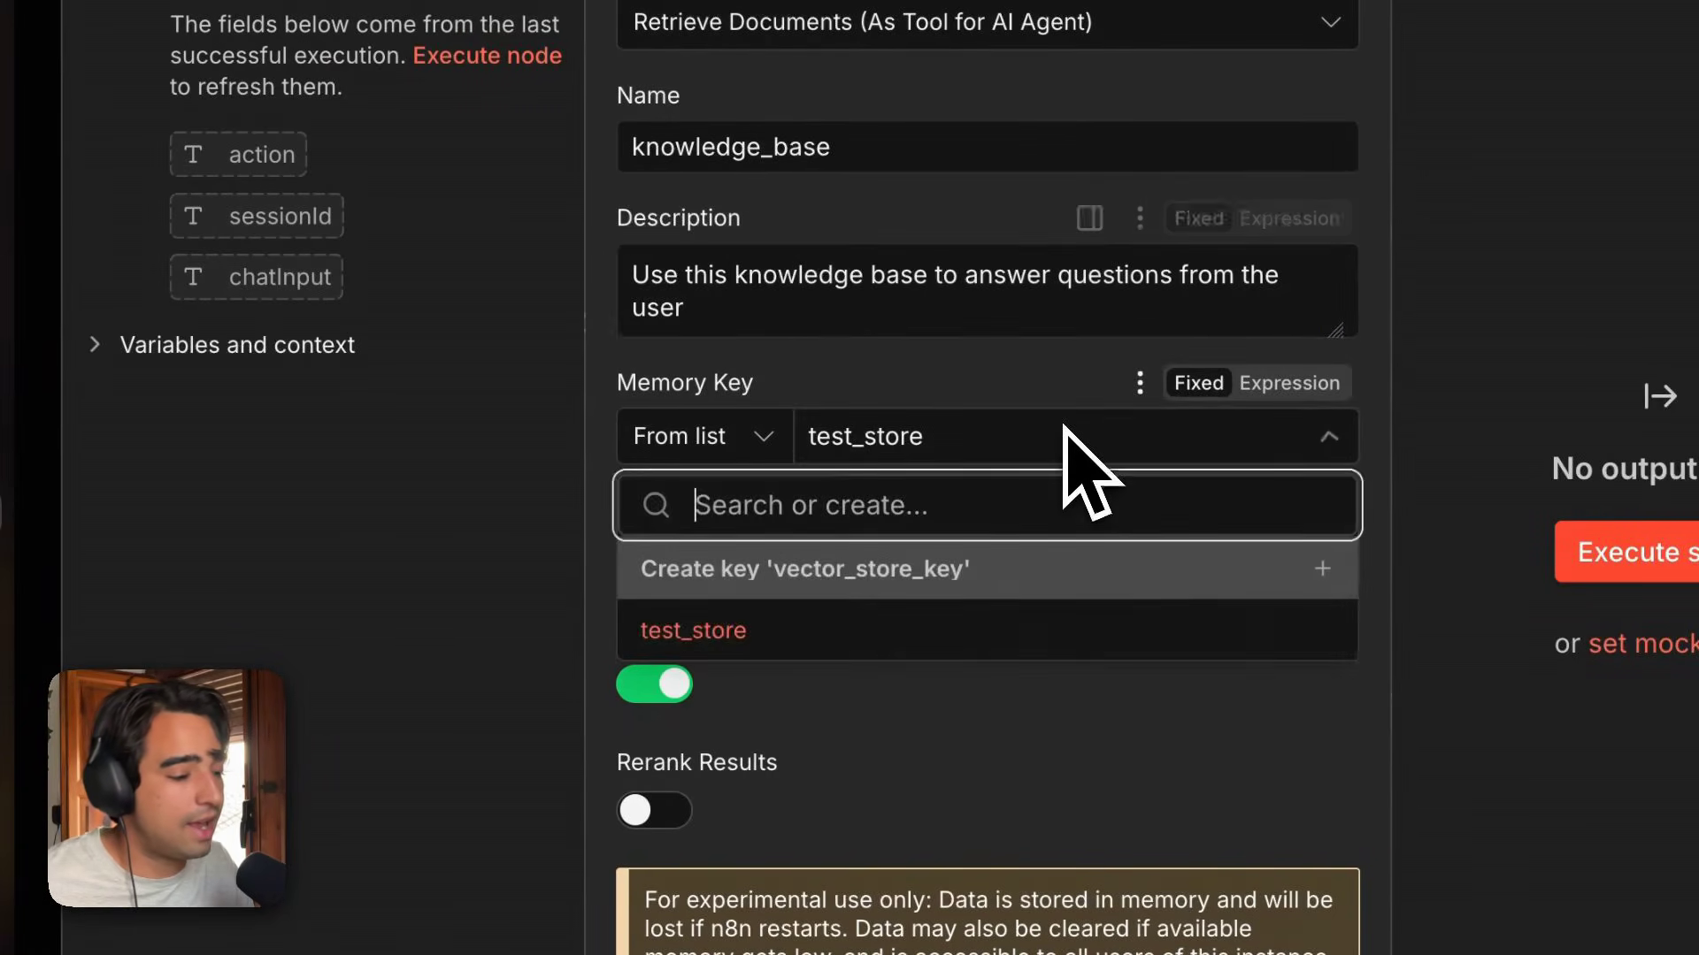
pyautogui.click(852, 619)
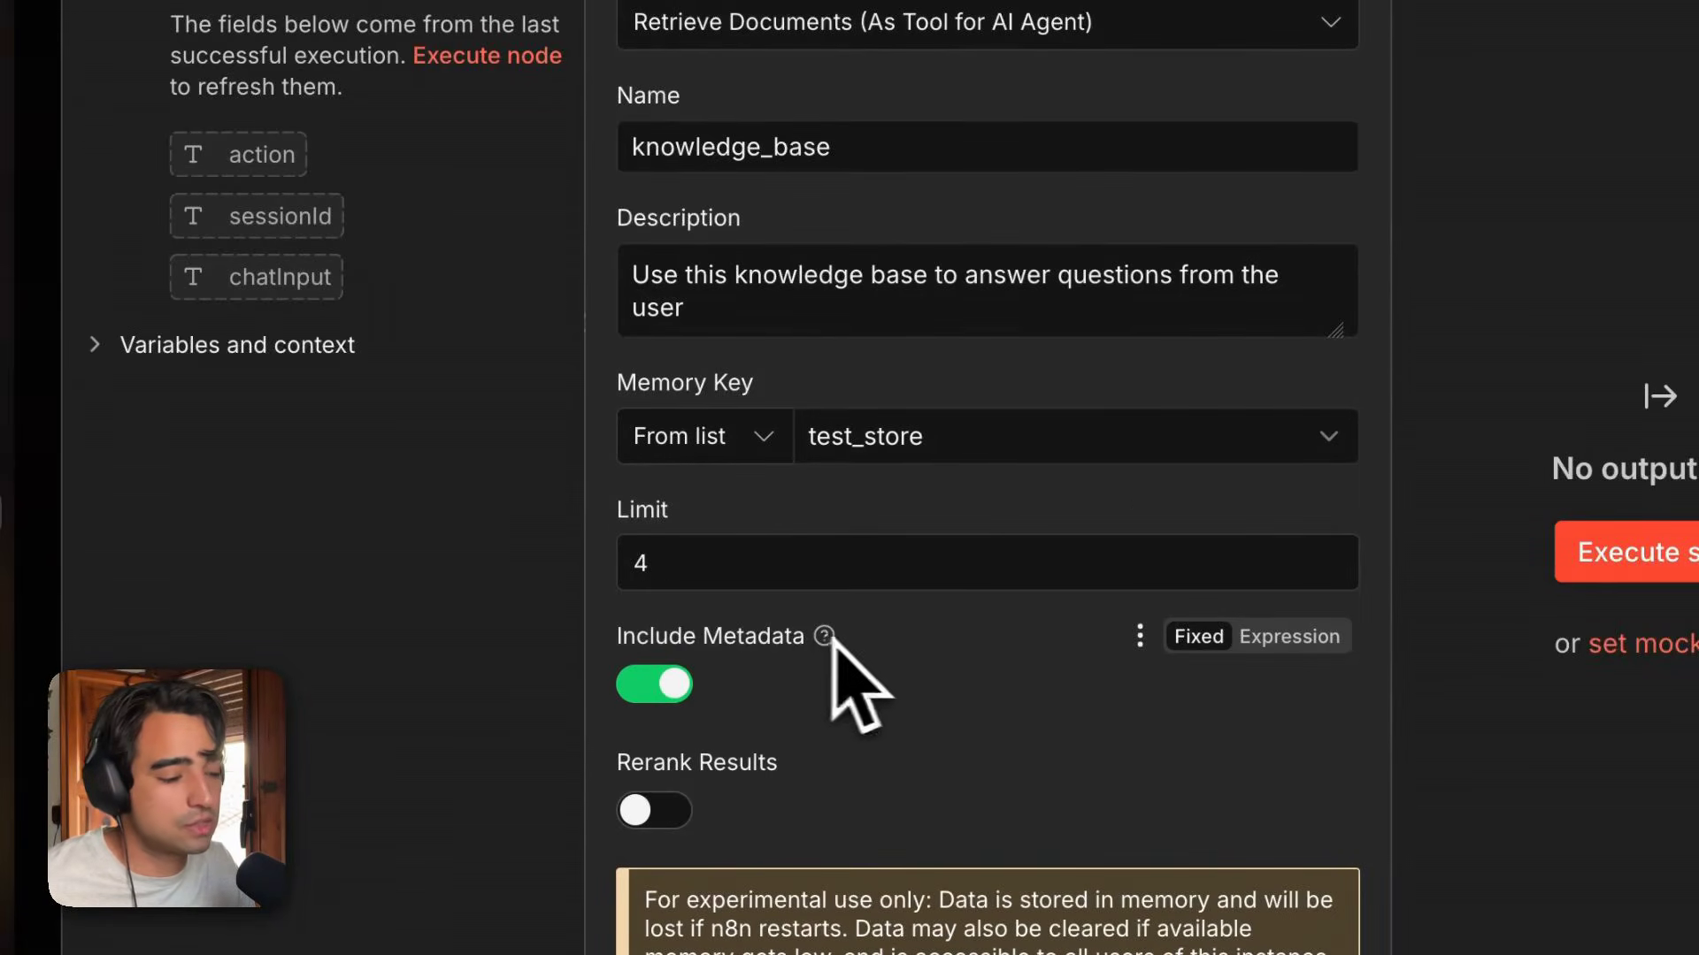
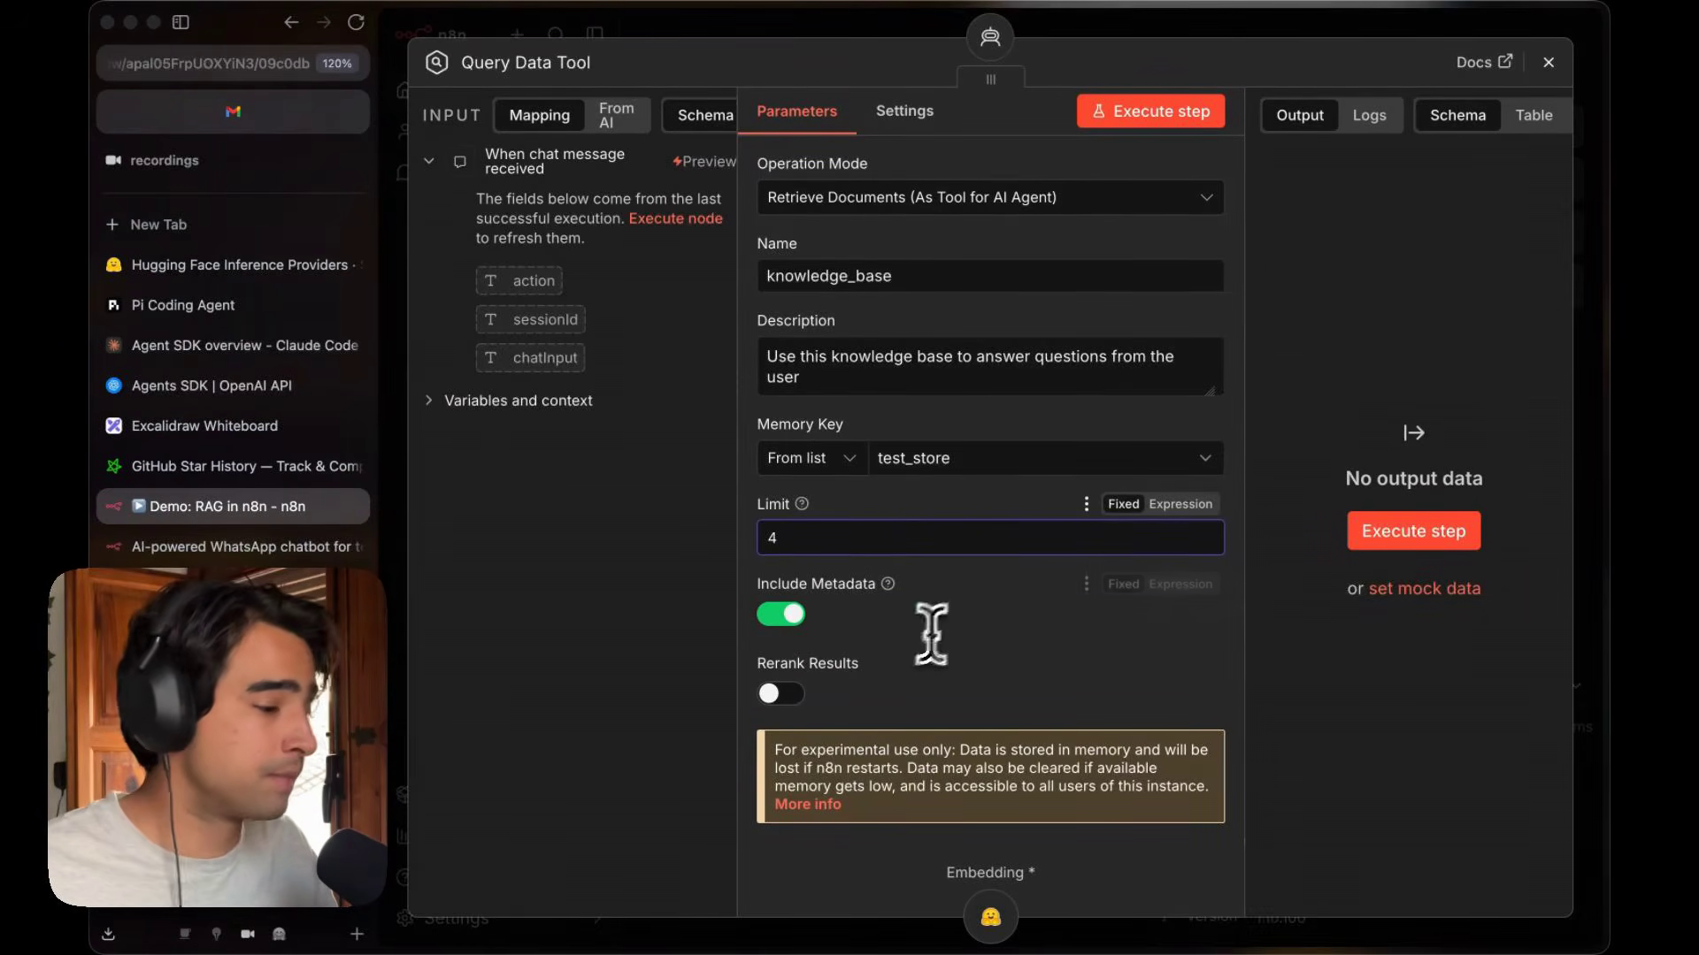
# Close the Query Data Tool and compare the workflow with the RAG agent diagram on the Excalidraw whiteboard.
pyautogui.click(1549, 62)
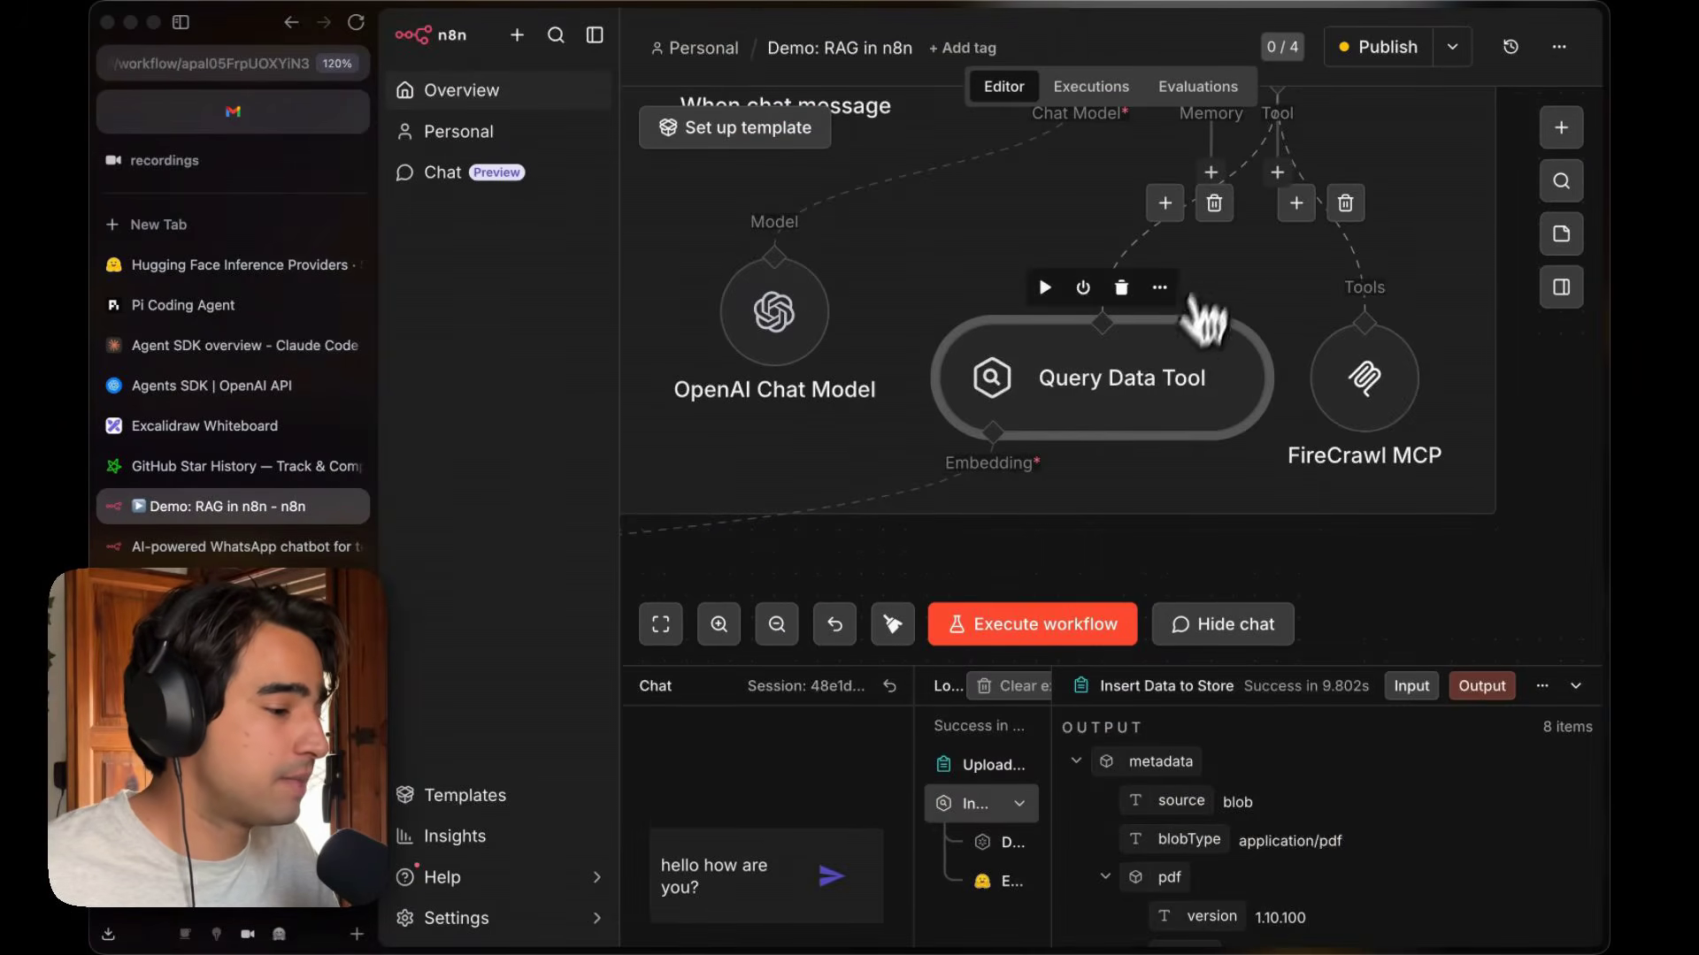
pyautogui.scroll(-5, 1205, 319)
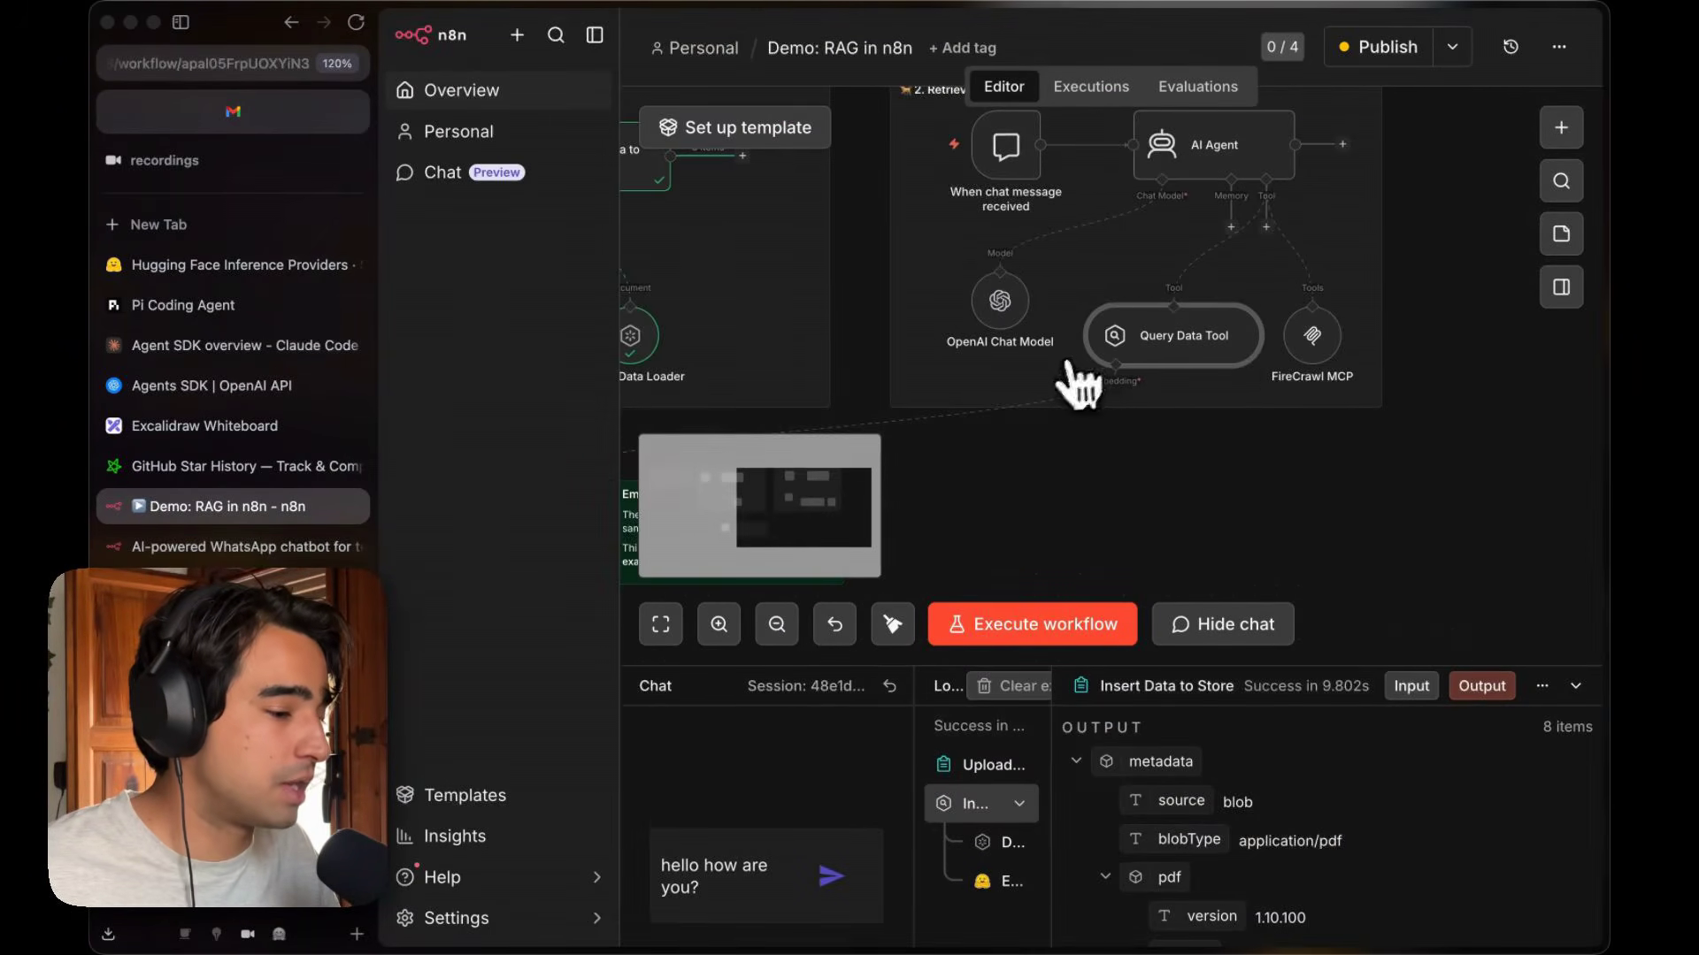
pyautogui.scroll(5, 1150, 362)
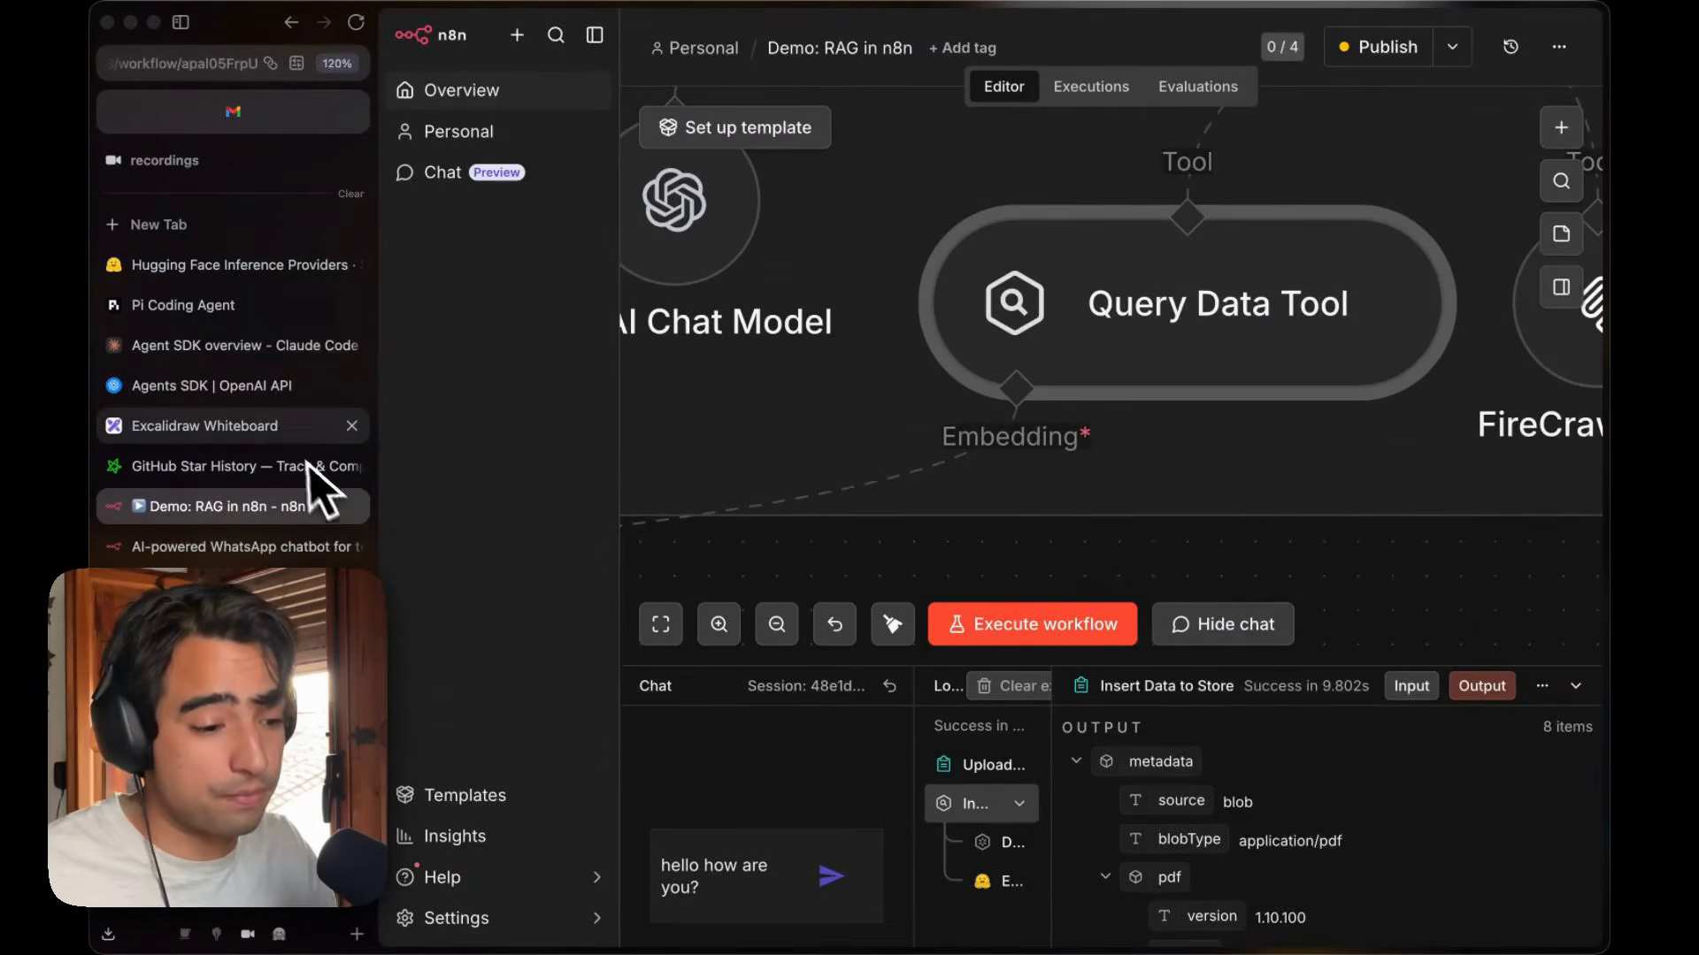
pyautogui.click(276, 432)
pyautogui.hscroll(6, 1180, 351)
pyautogui.hscroll(-2, 1180, 350)
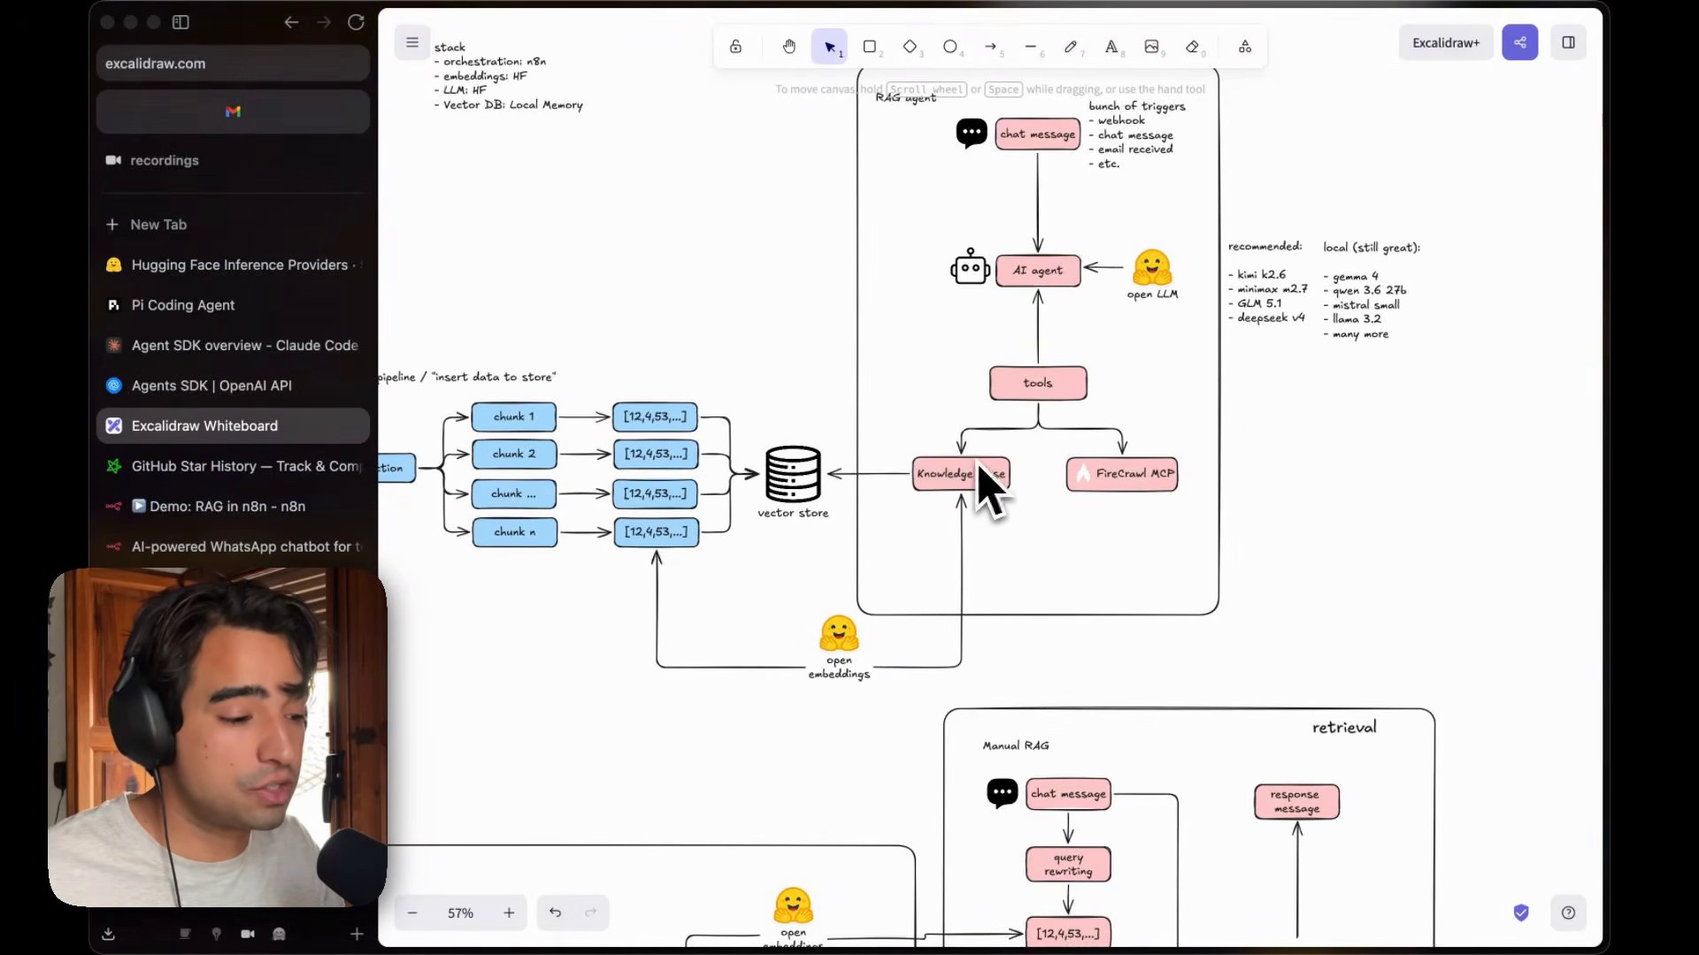
pyautogui.scroll(5, 819, 482)
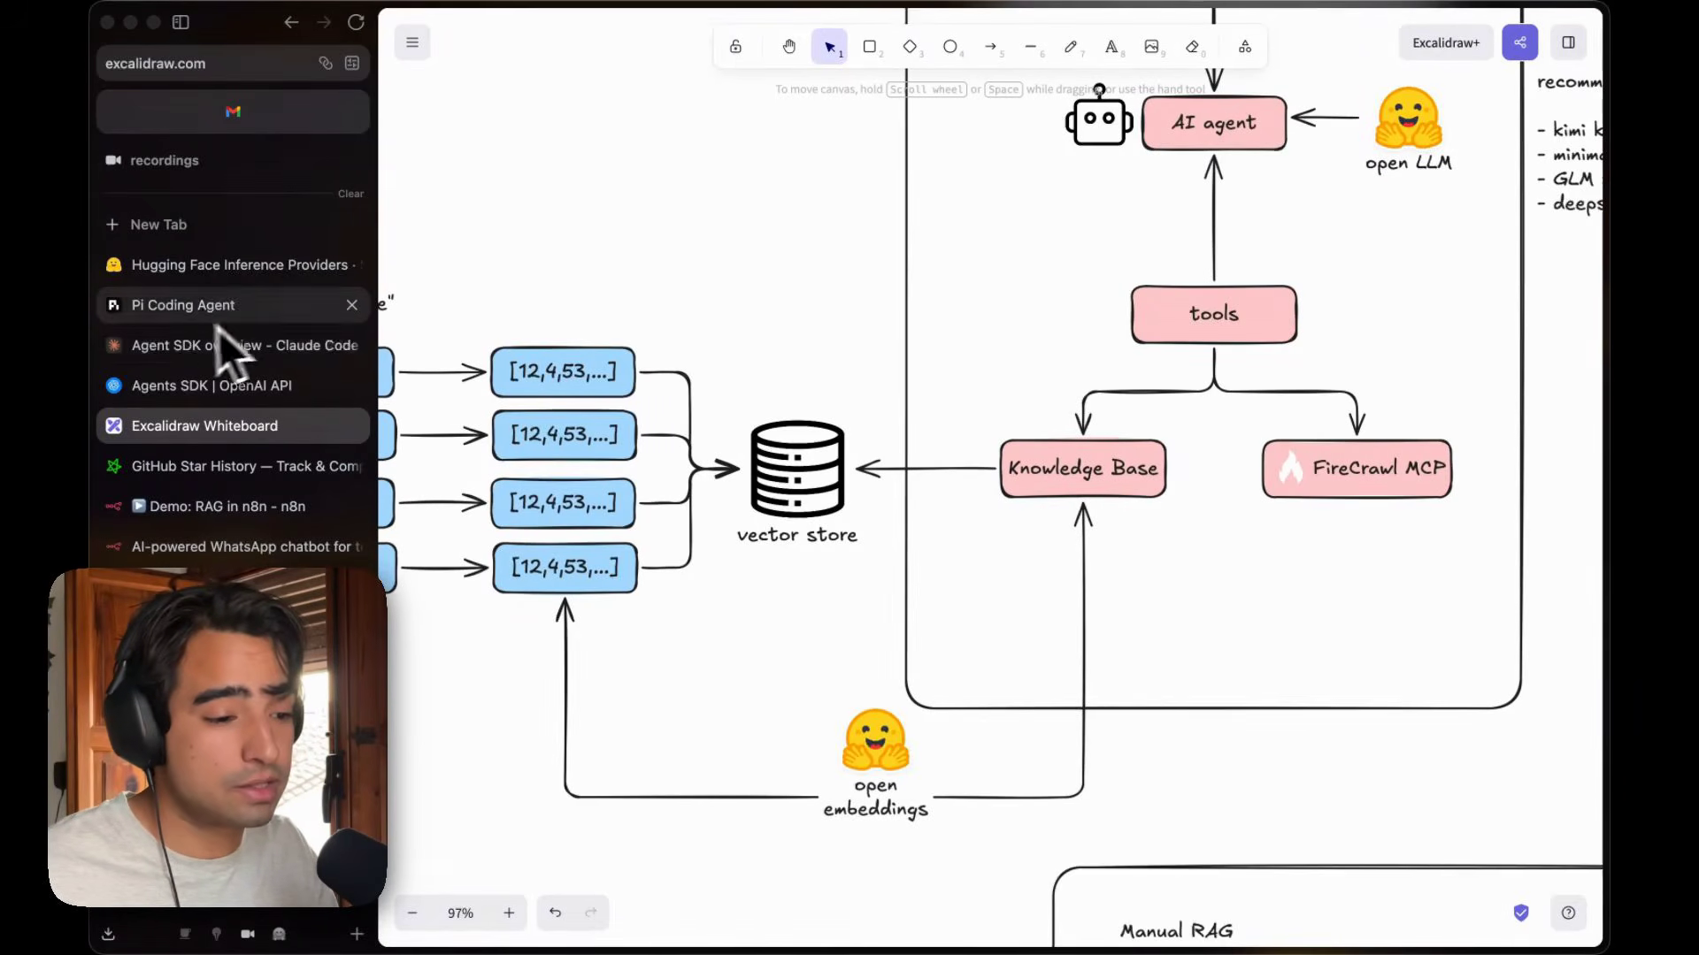
pyautogui.click(223, 508)
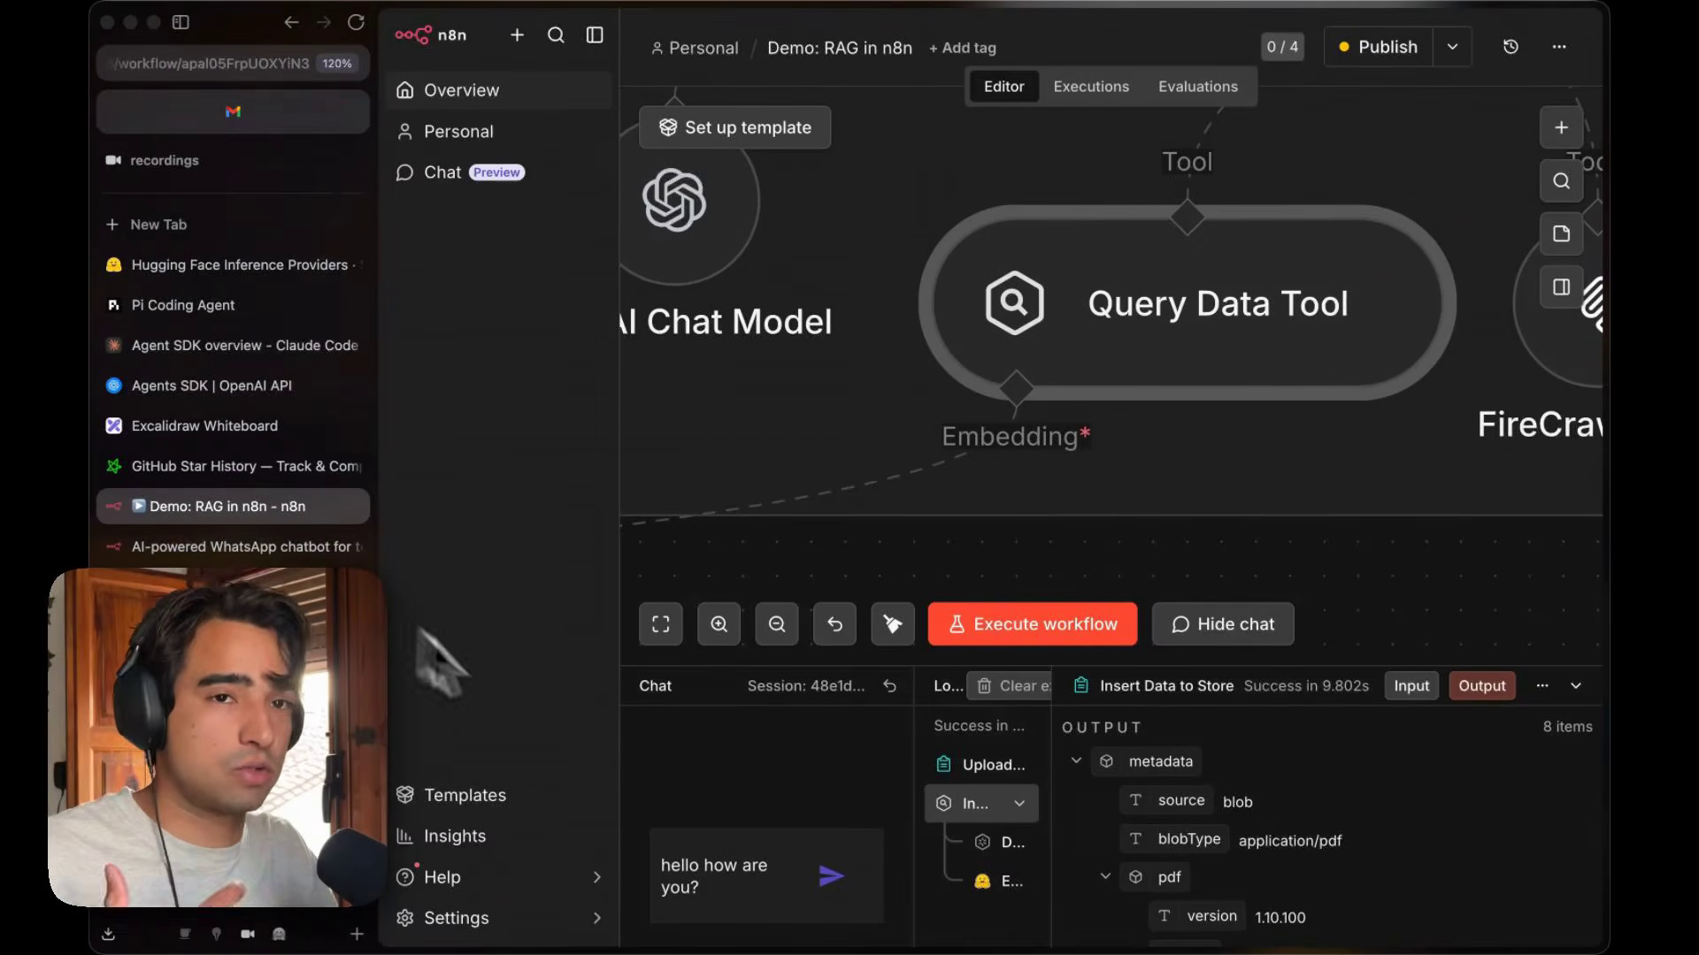
# Save the workflow.
pyautogui.scroll(-5, 811, 414)
pyautogui.hscroll(-3, 811, 414)
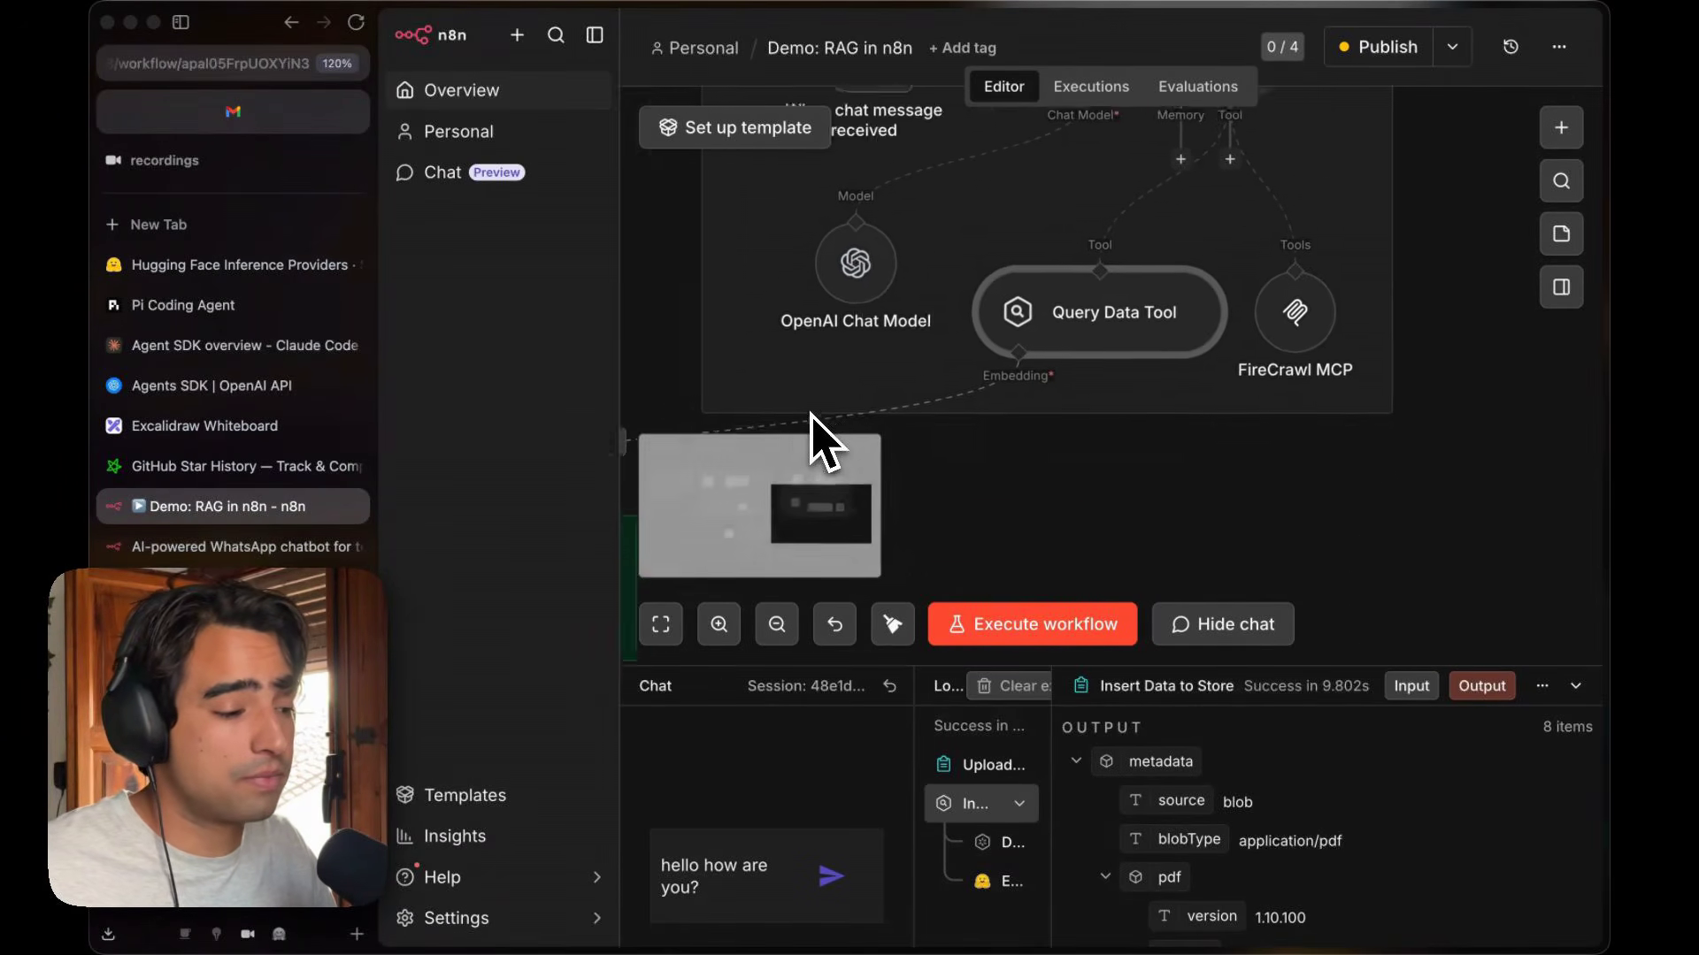
pyautogui.hscroll(-3, 814, 429)
pyautogui.scroll(-3, 816, 434)
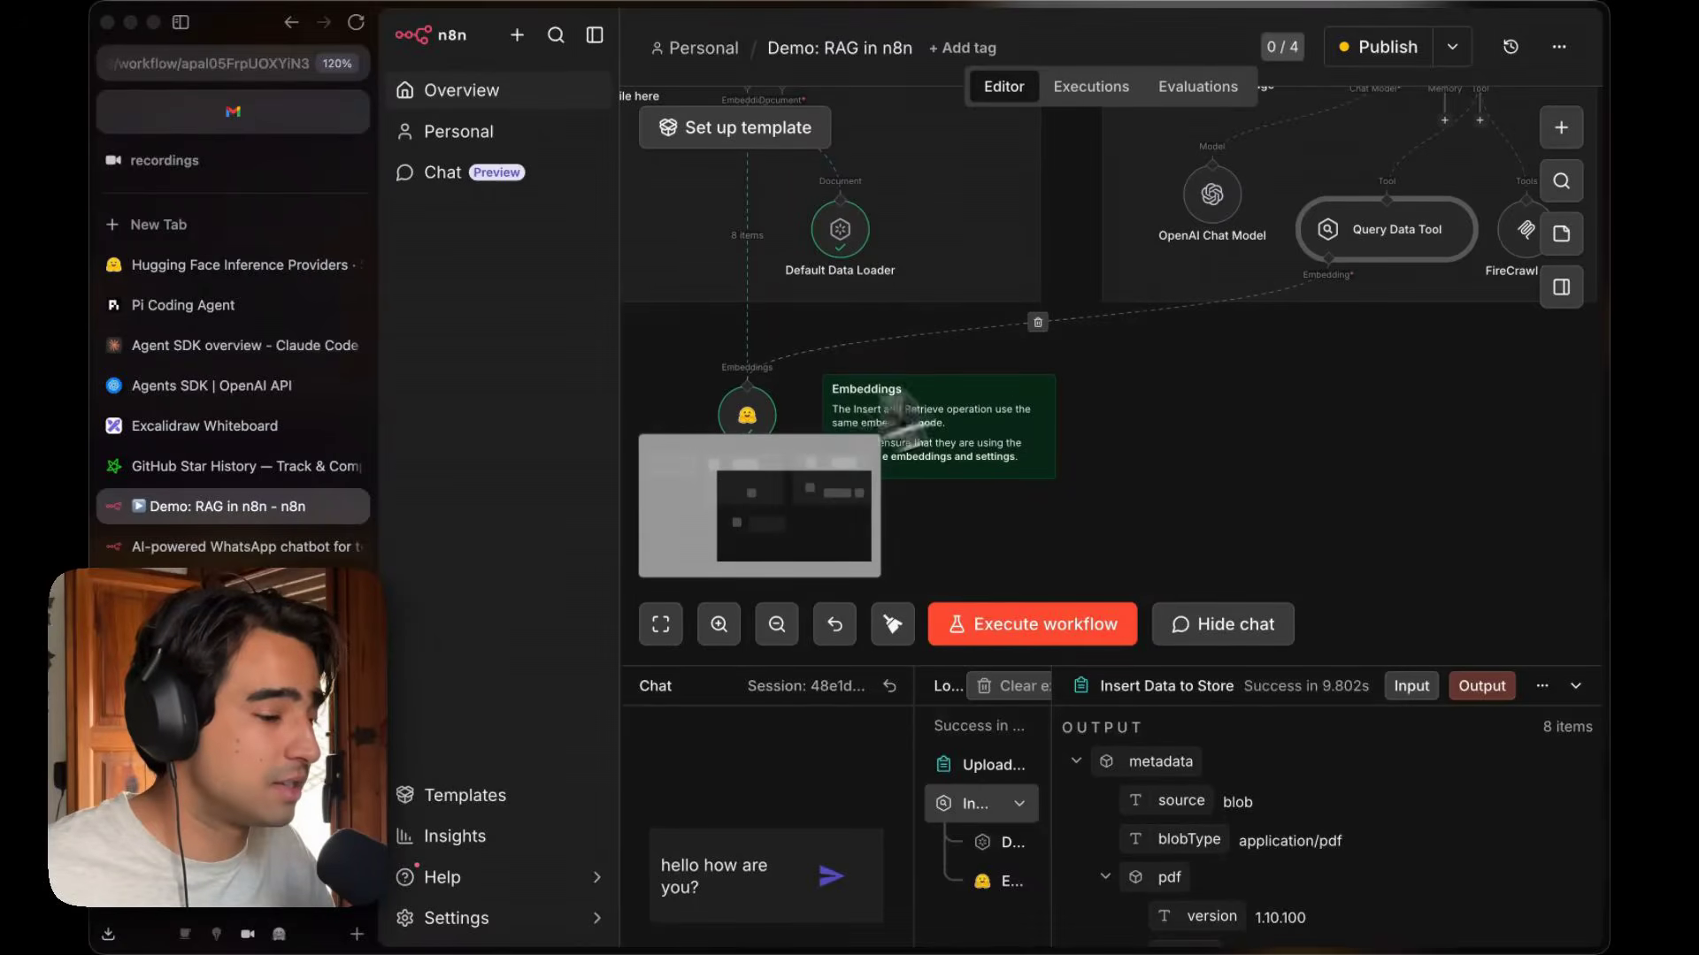
pyautogui.scroll(2, 1174, 331)
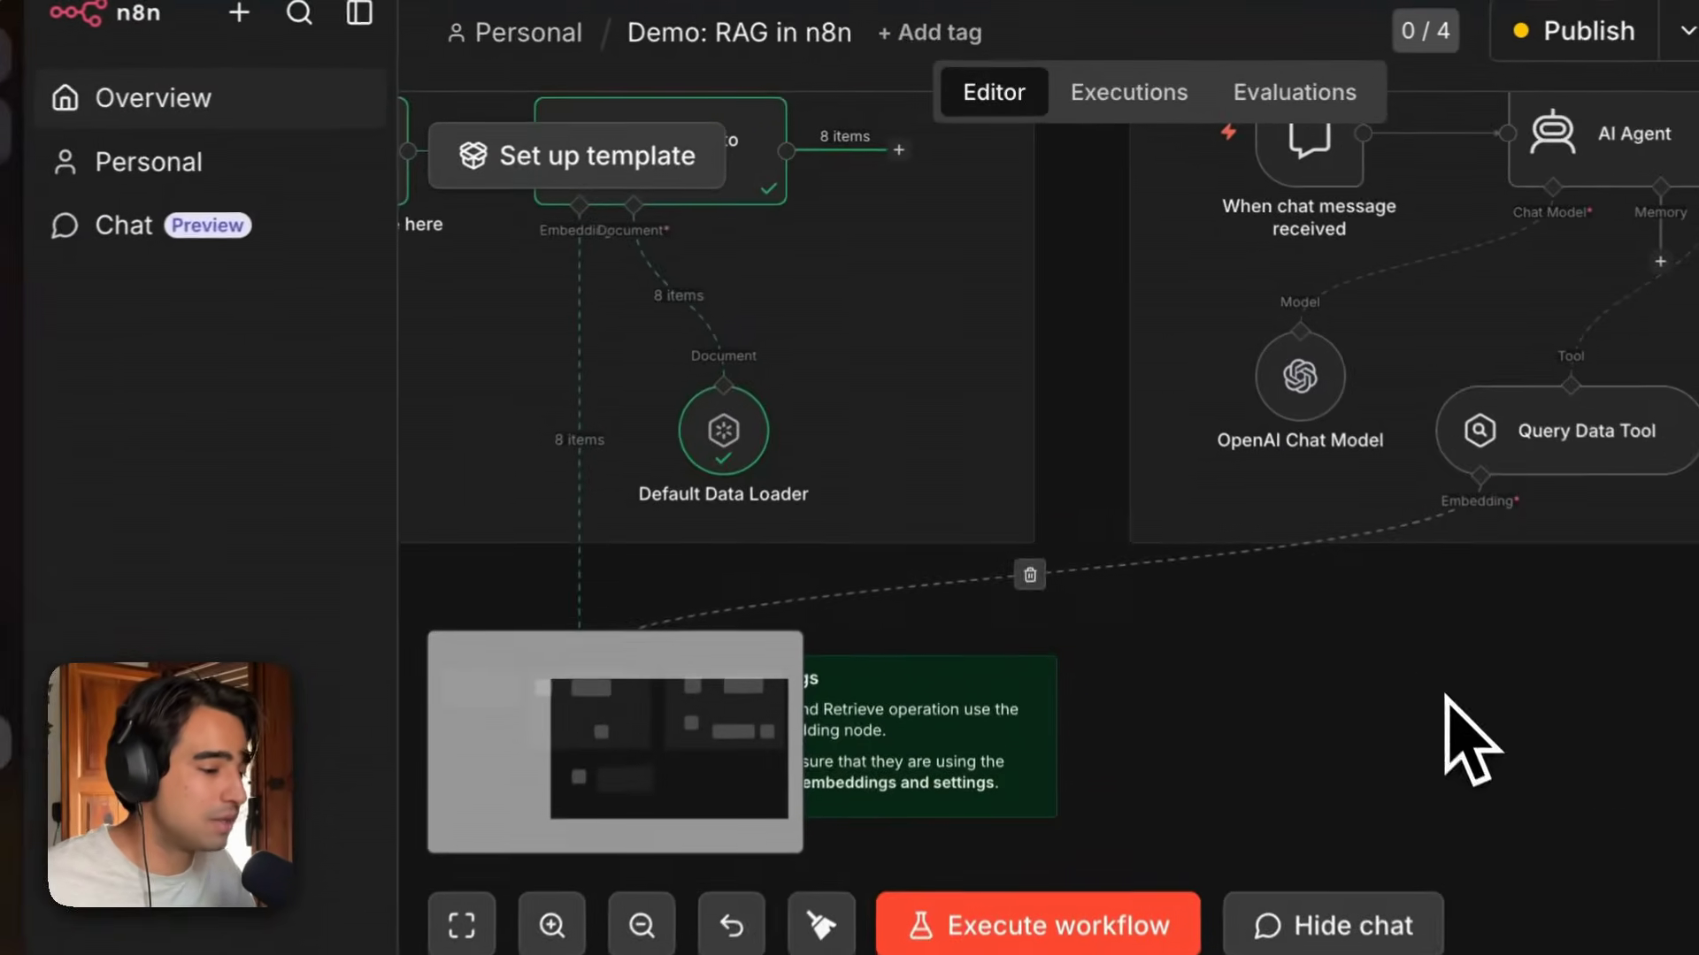
pyautogui.hscroll(-1, 1416, 778)
pyautogui.press('super+s')
# Add an MCP Client tool to the AI Agent's Tool connection.
pyautogui.scroll(2, 832, 250)
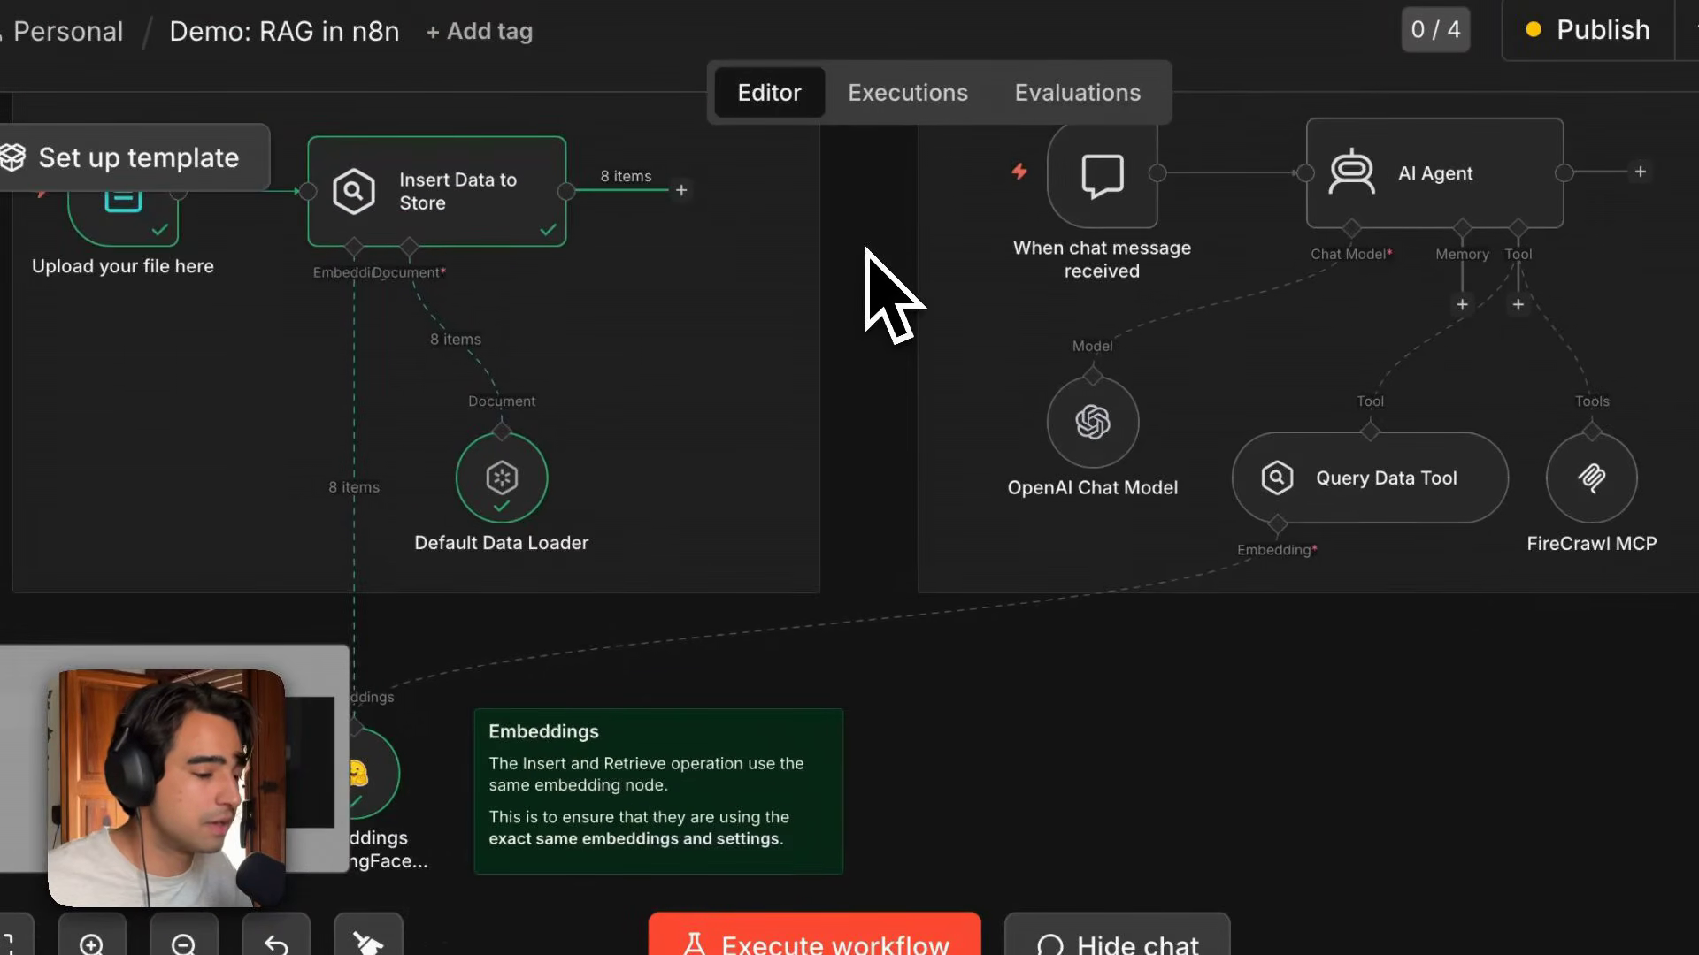
pyautogui.hscroll(-2, 509, 792)
pyautogui.scroll(-1, 509, 792)
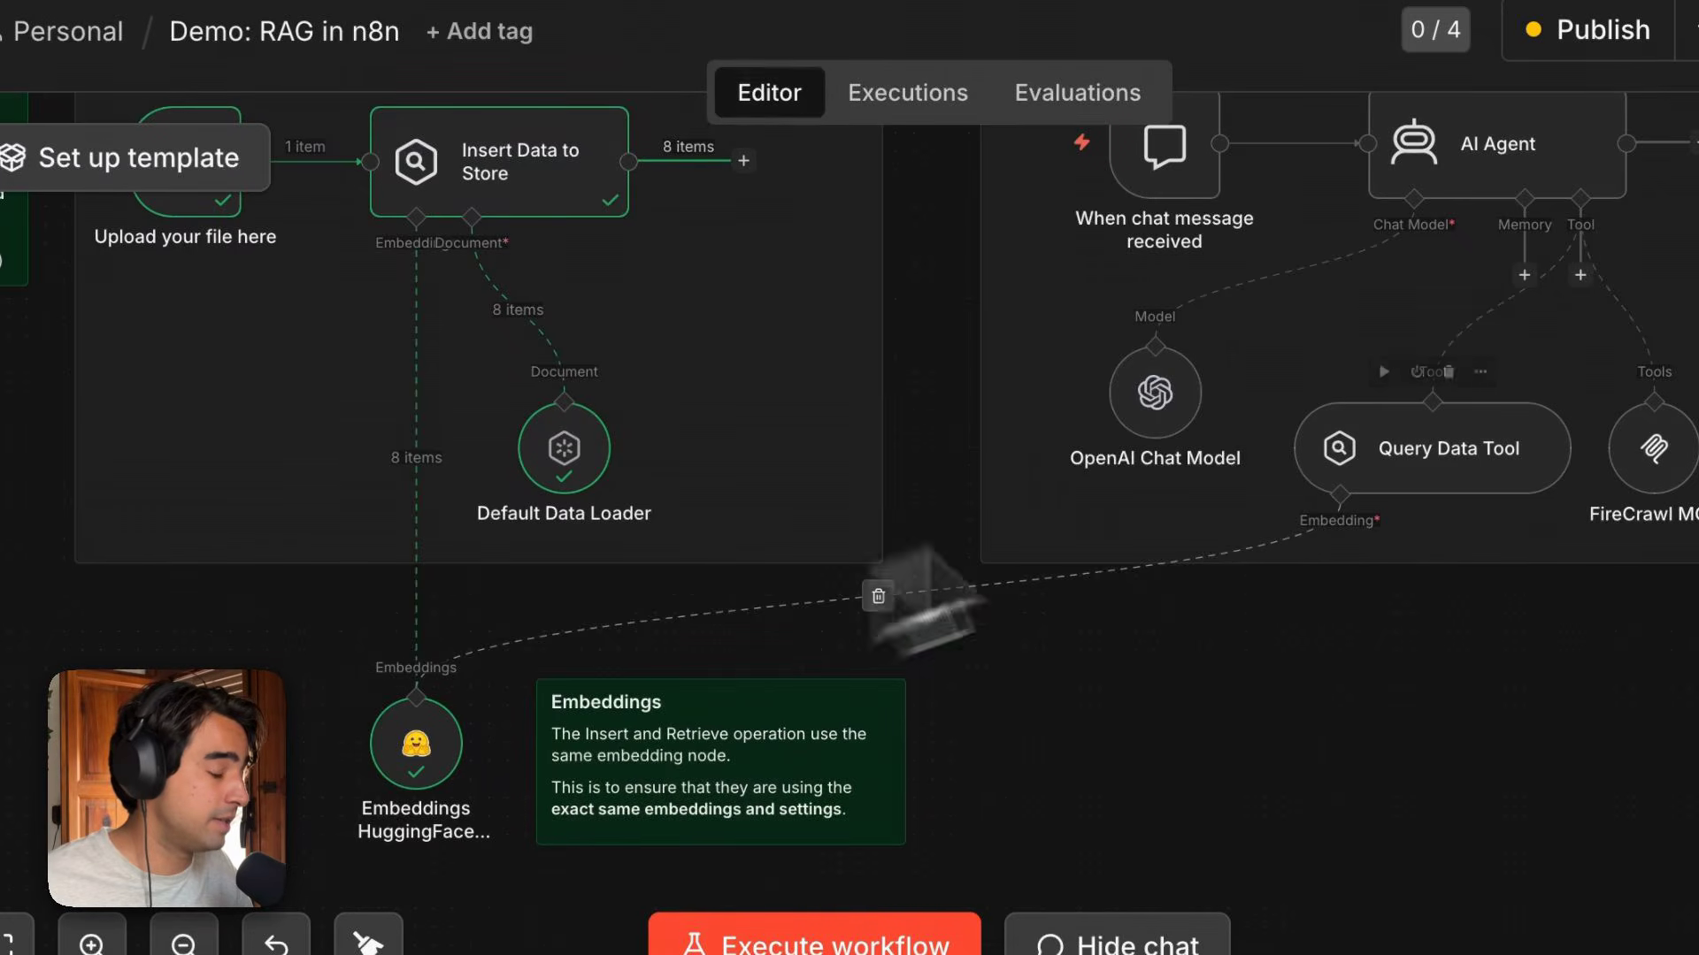
pyautogui.hscroll(2, 1460, 487)
pyautogui.scroll(1, 1460, 486)
pyautogui.hscroll(1, 1460, 481)
pyautogui.scroll(1, 1459, 481)
pyautogui.scroll(4, 1372, 576)
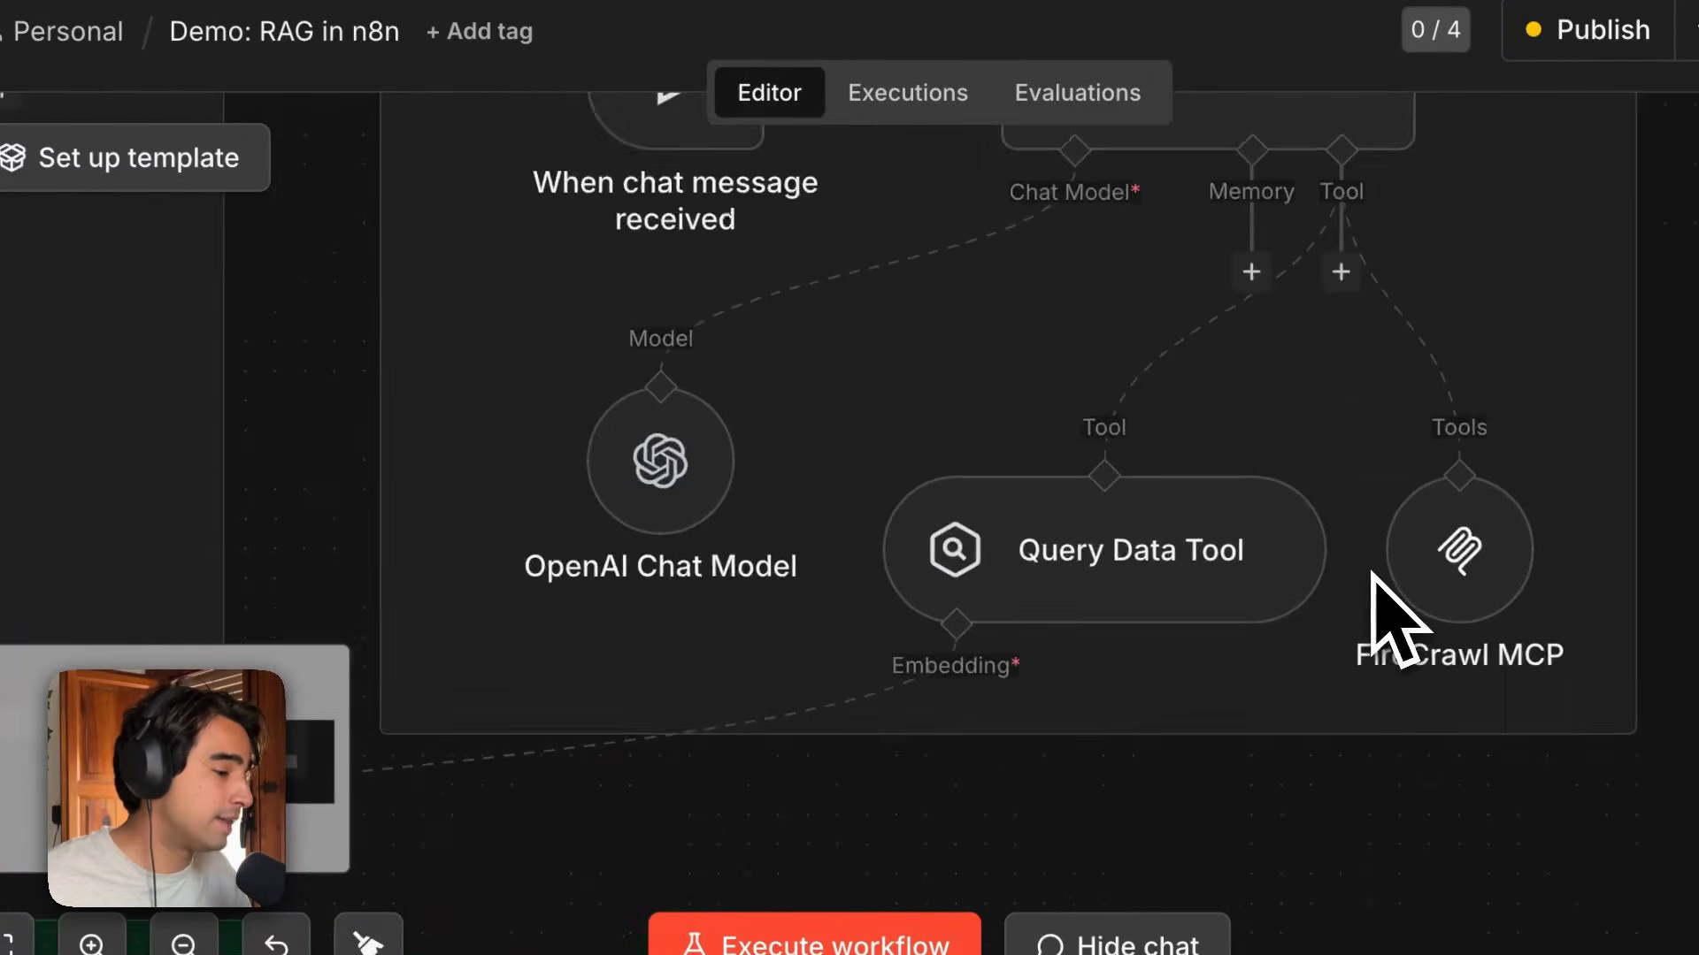
pyautogui.hscroll(1, 1373, 576)
pyautogui.scroll(1, 1373, 576)
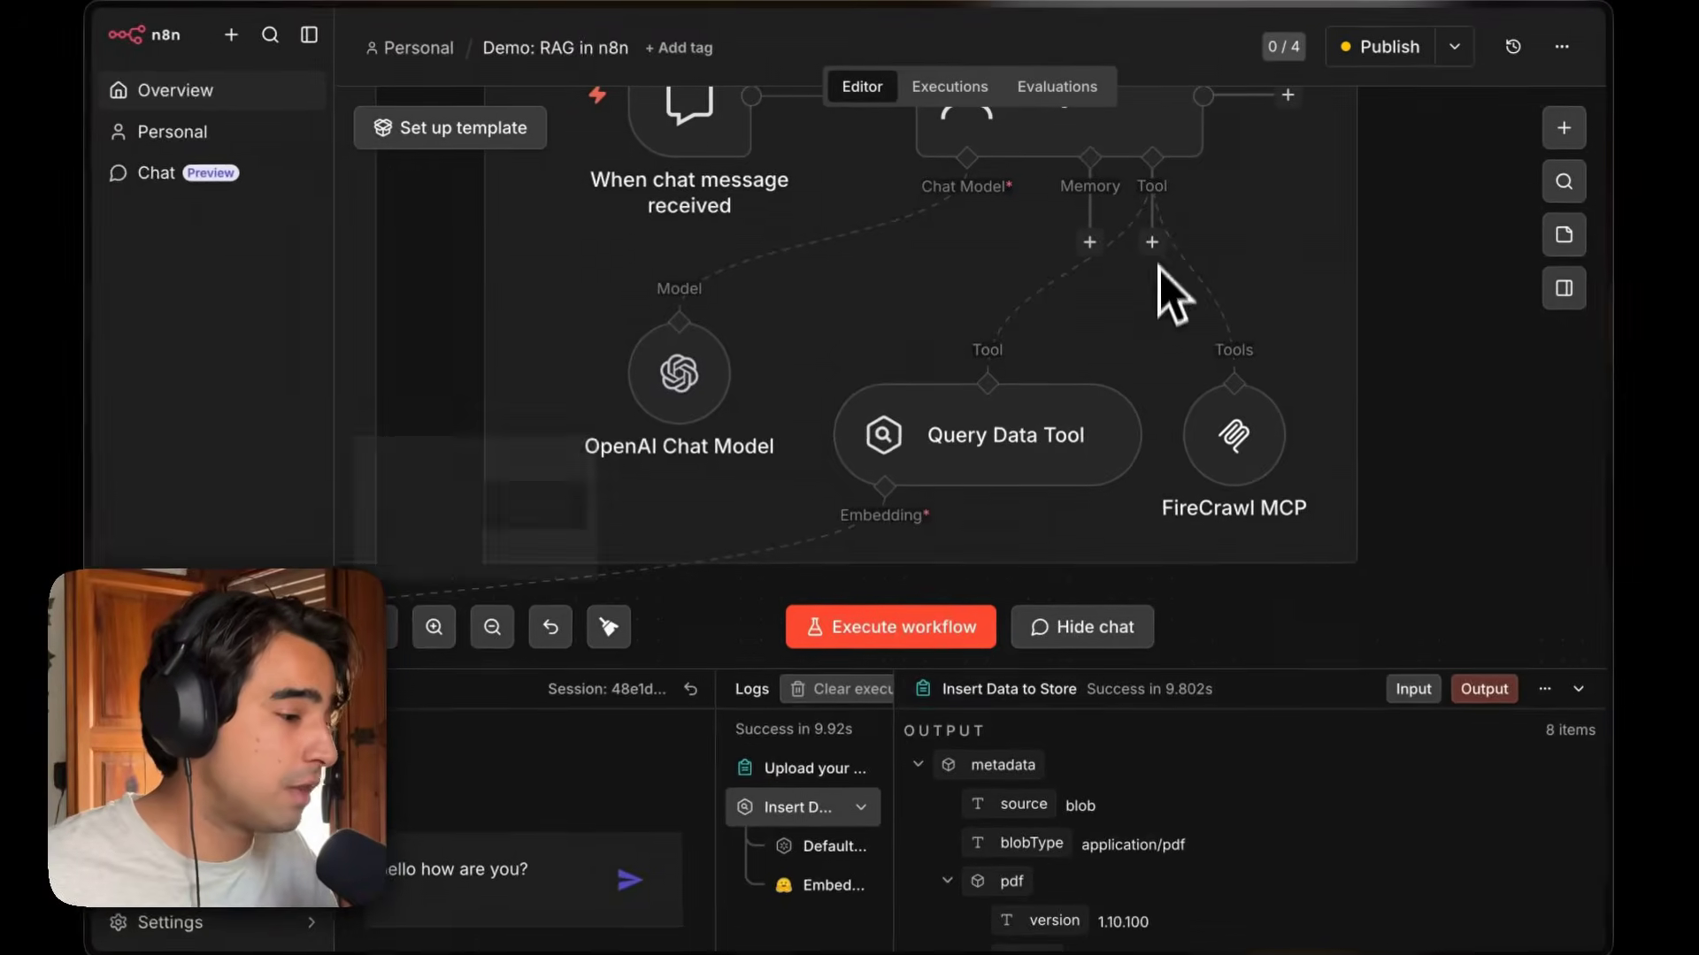
pyautogui.click(1151, 241)
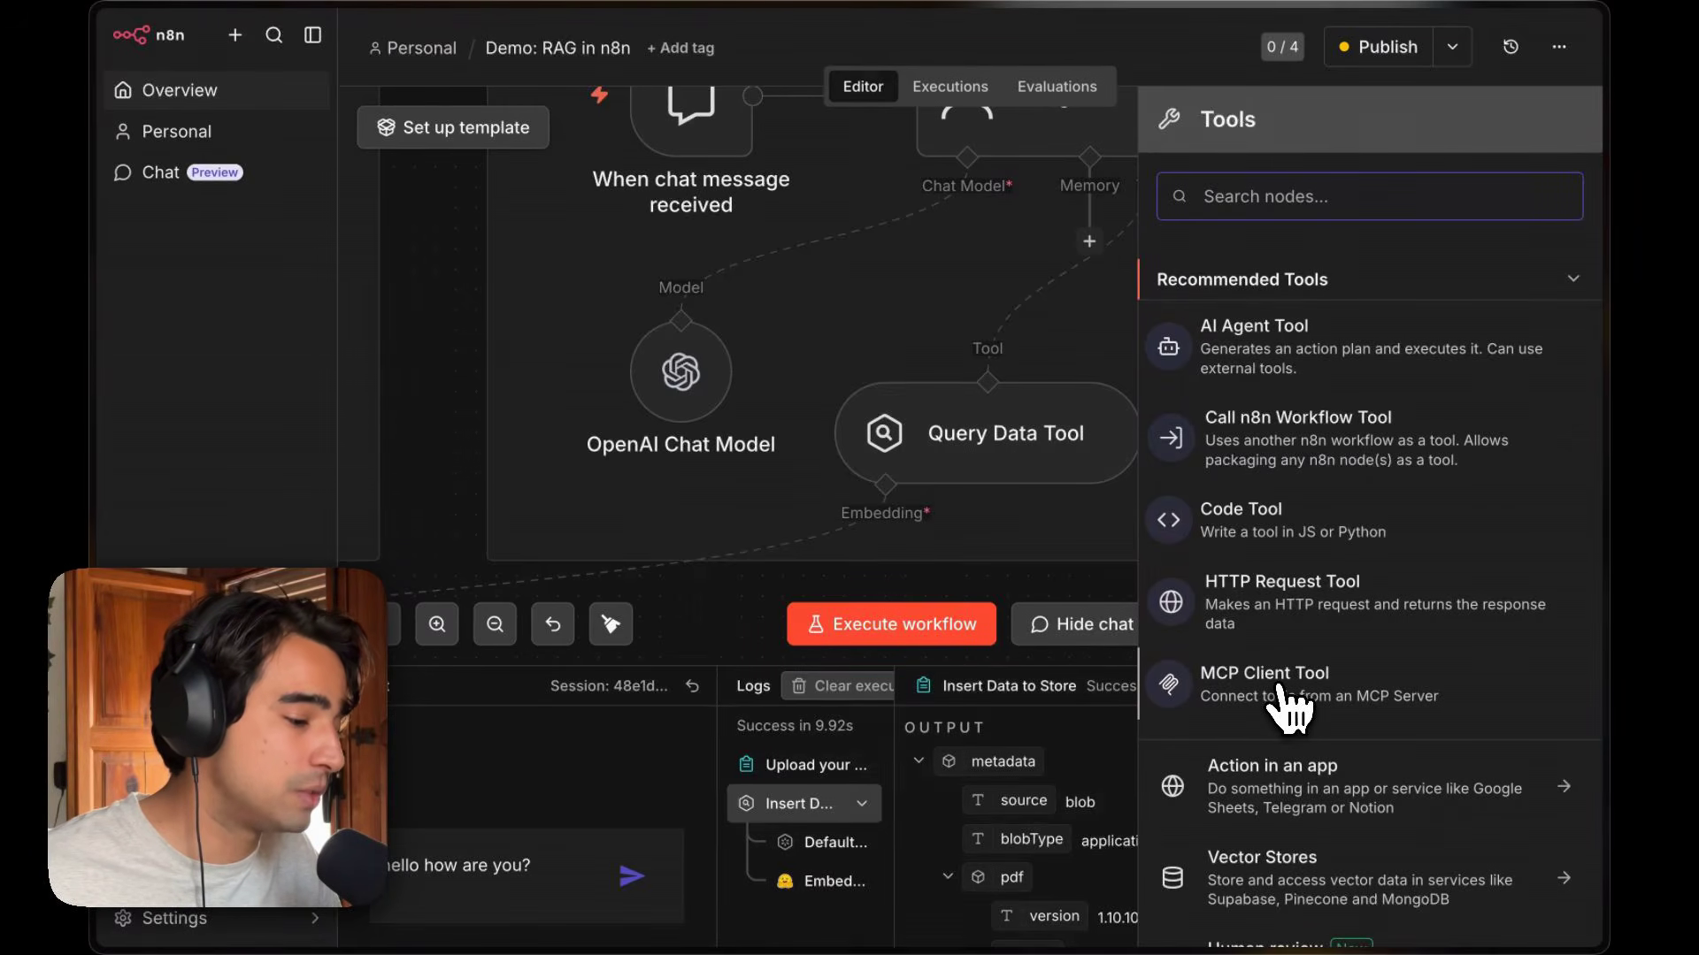
pyautogui.click(1459, 703)
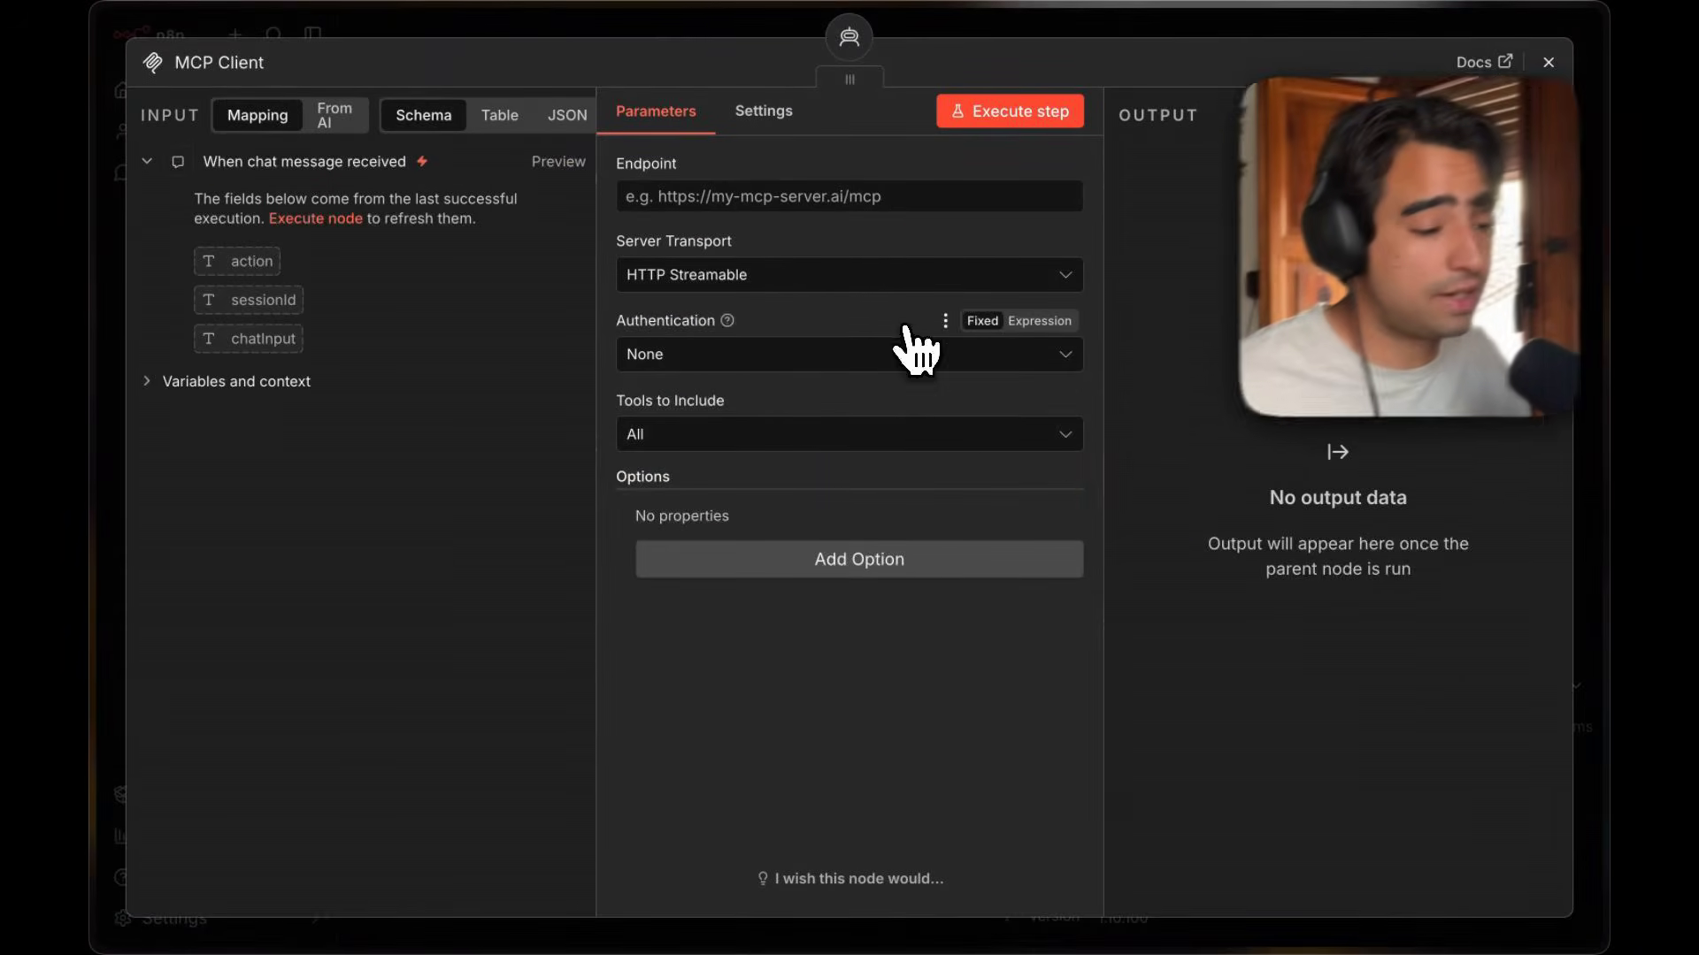
# Browse the MCP Client's endpoint, server transport and authentication options, then delete the MCP Client node.
pyautogui.click(661, 198)
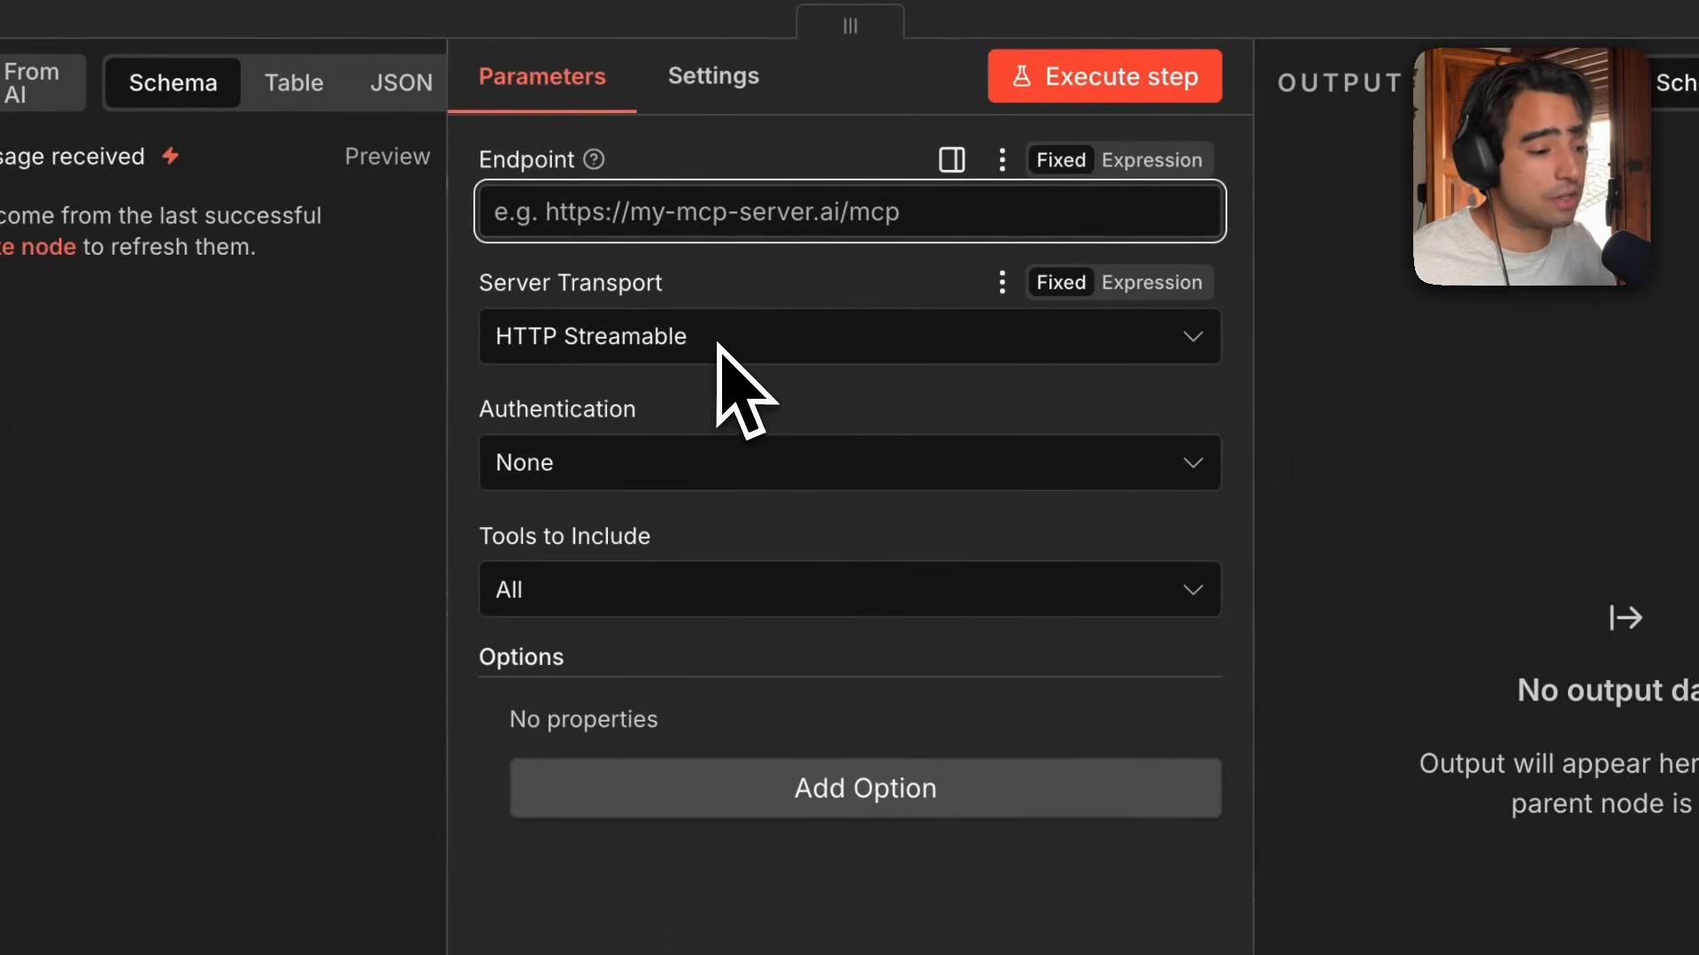
pyautogui.click(663, 354)
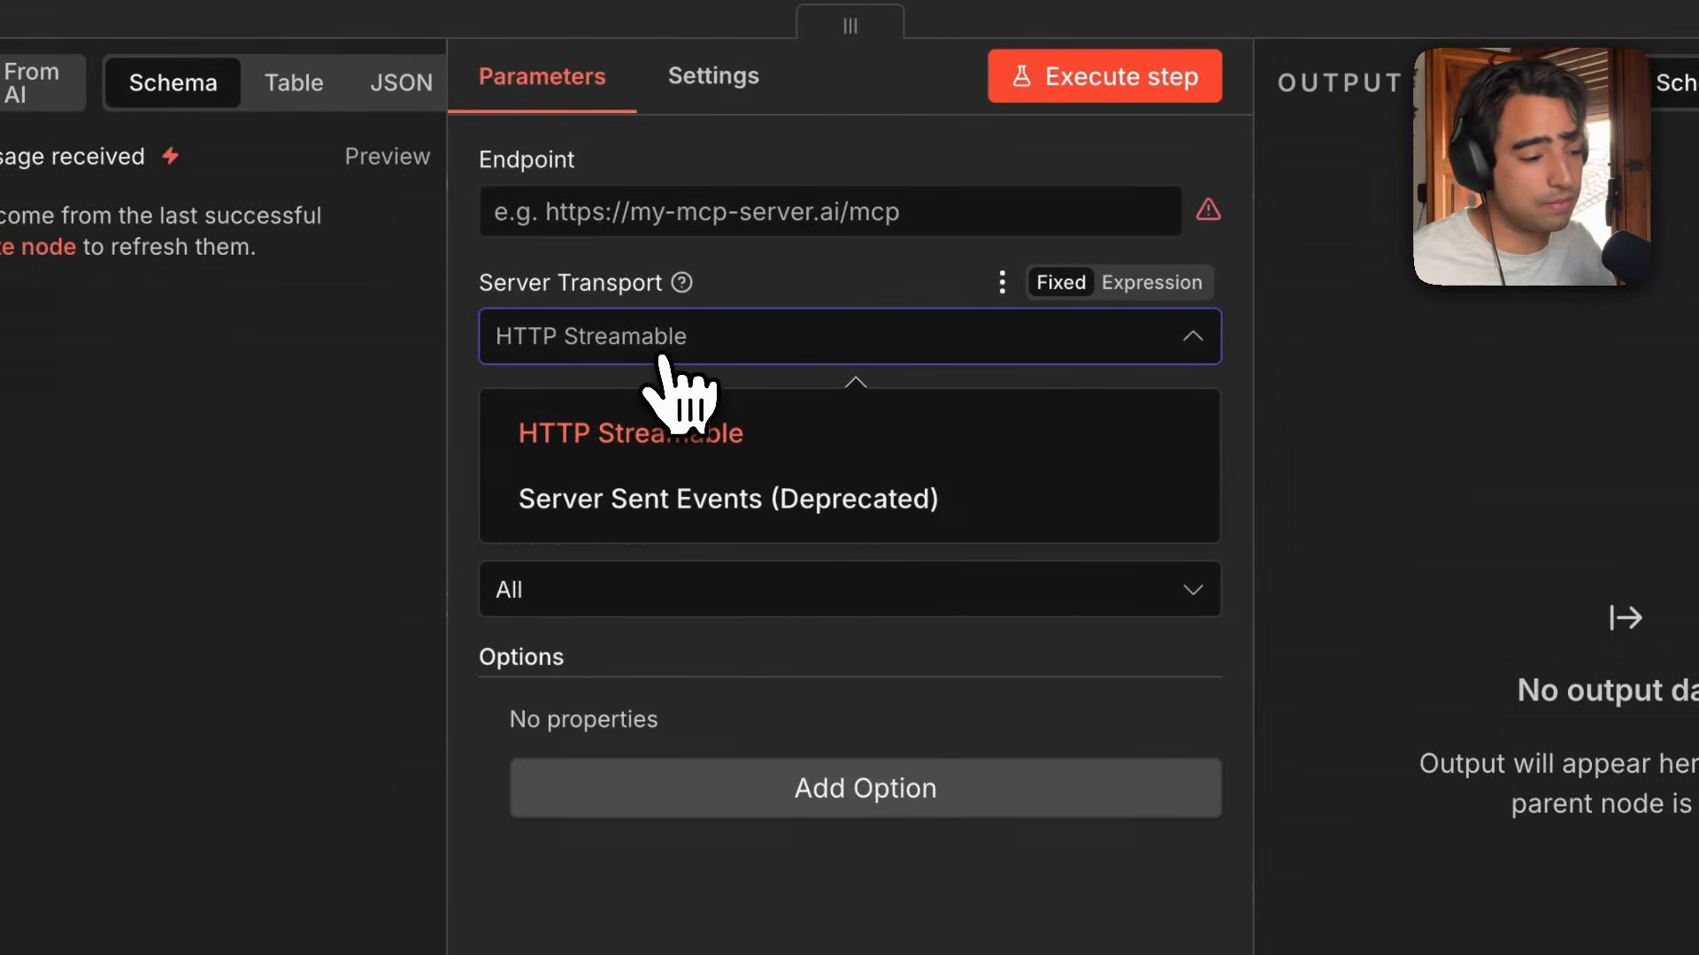
pyautogui.click(740, 447)
pyautogui.click(745, 462)
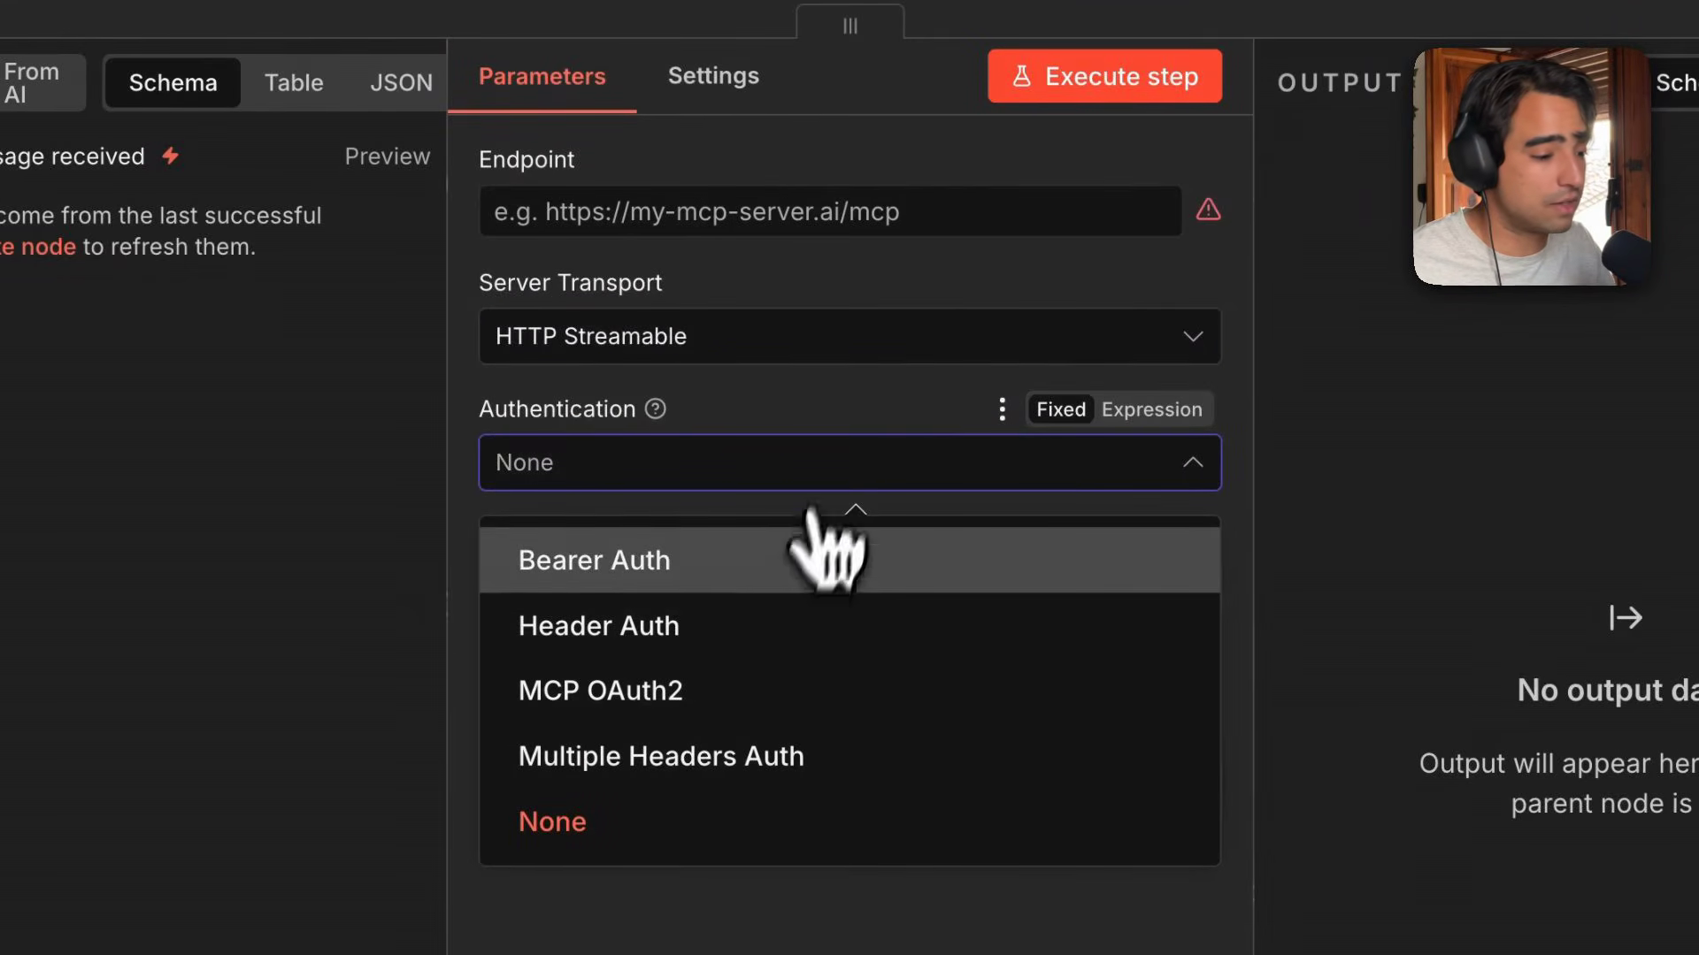
pyautogui.click(825, 458)
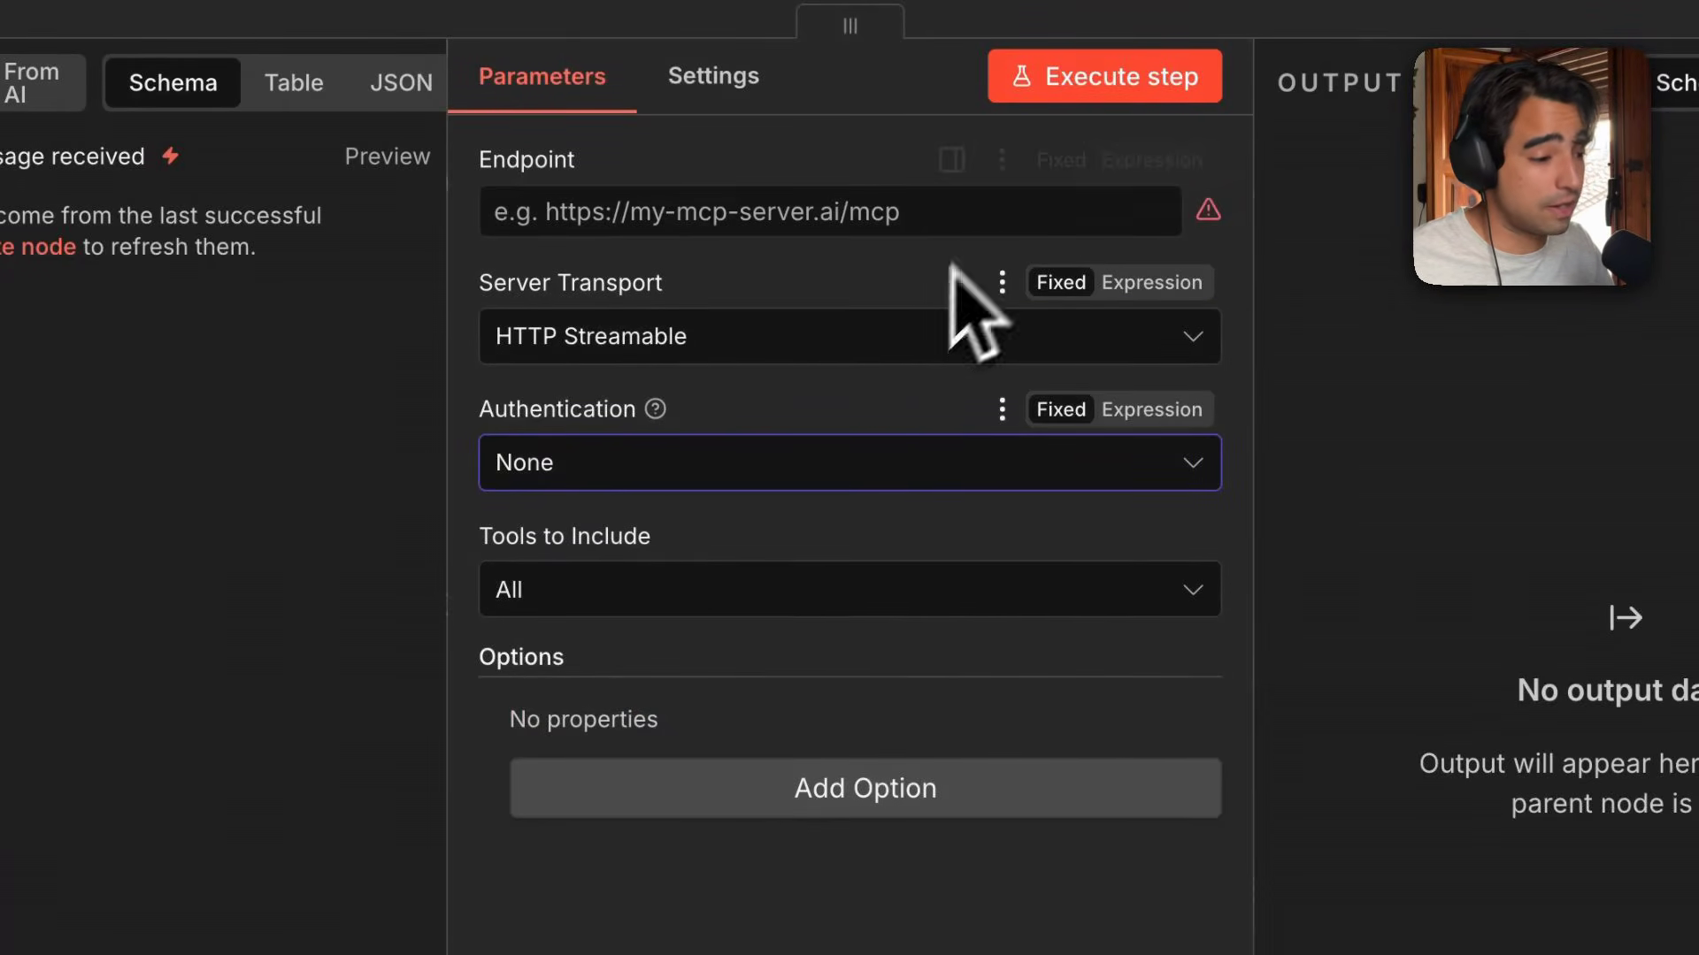
pyautogui.click(962, 213)
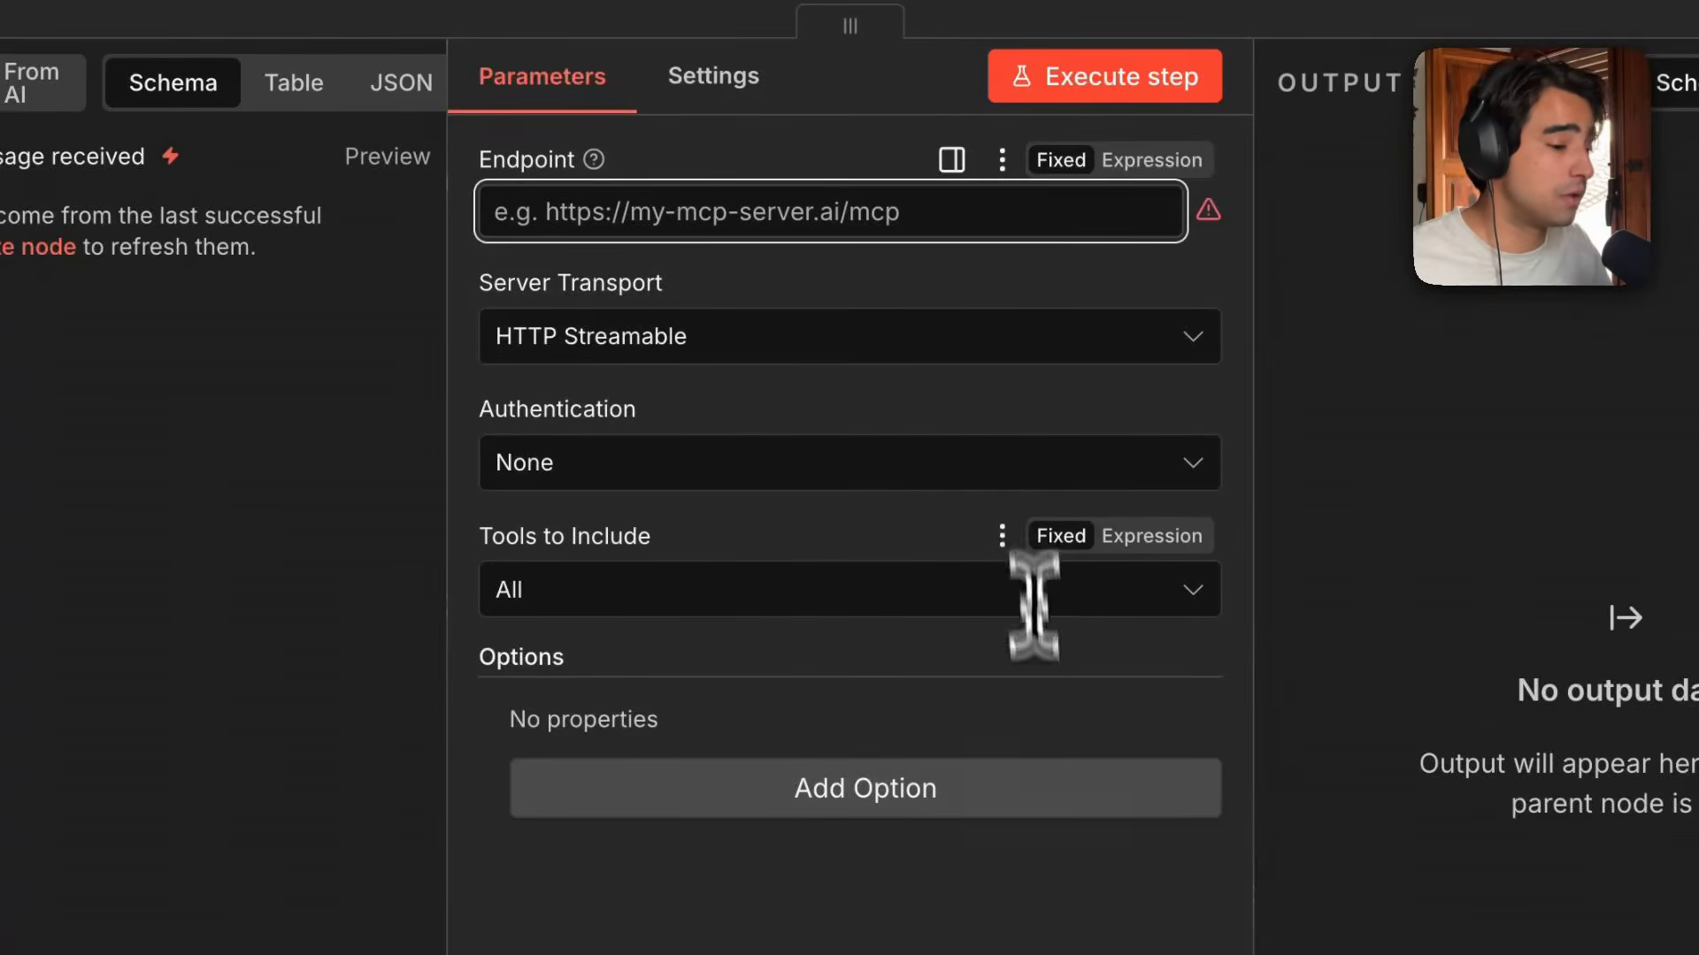
pyautogui.click(1020, 952)
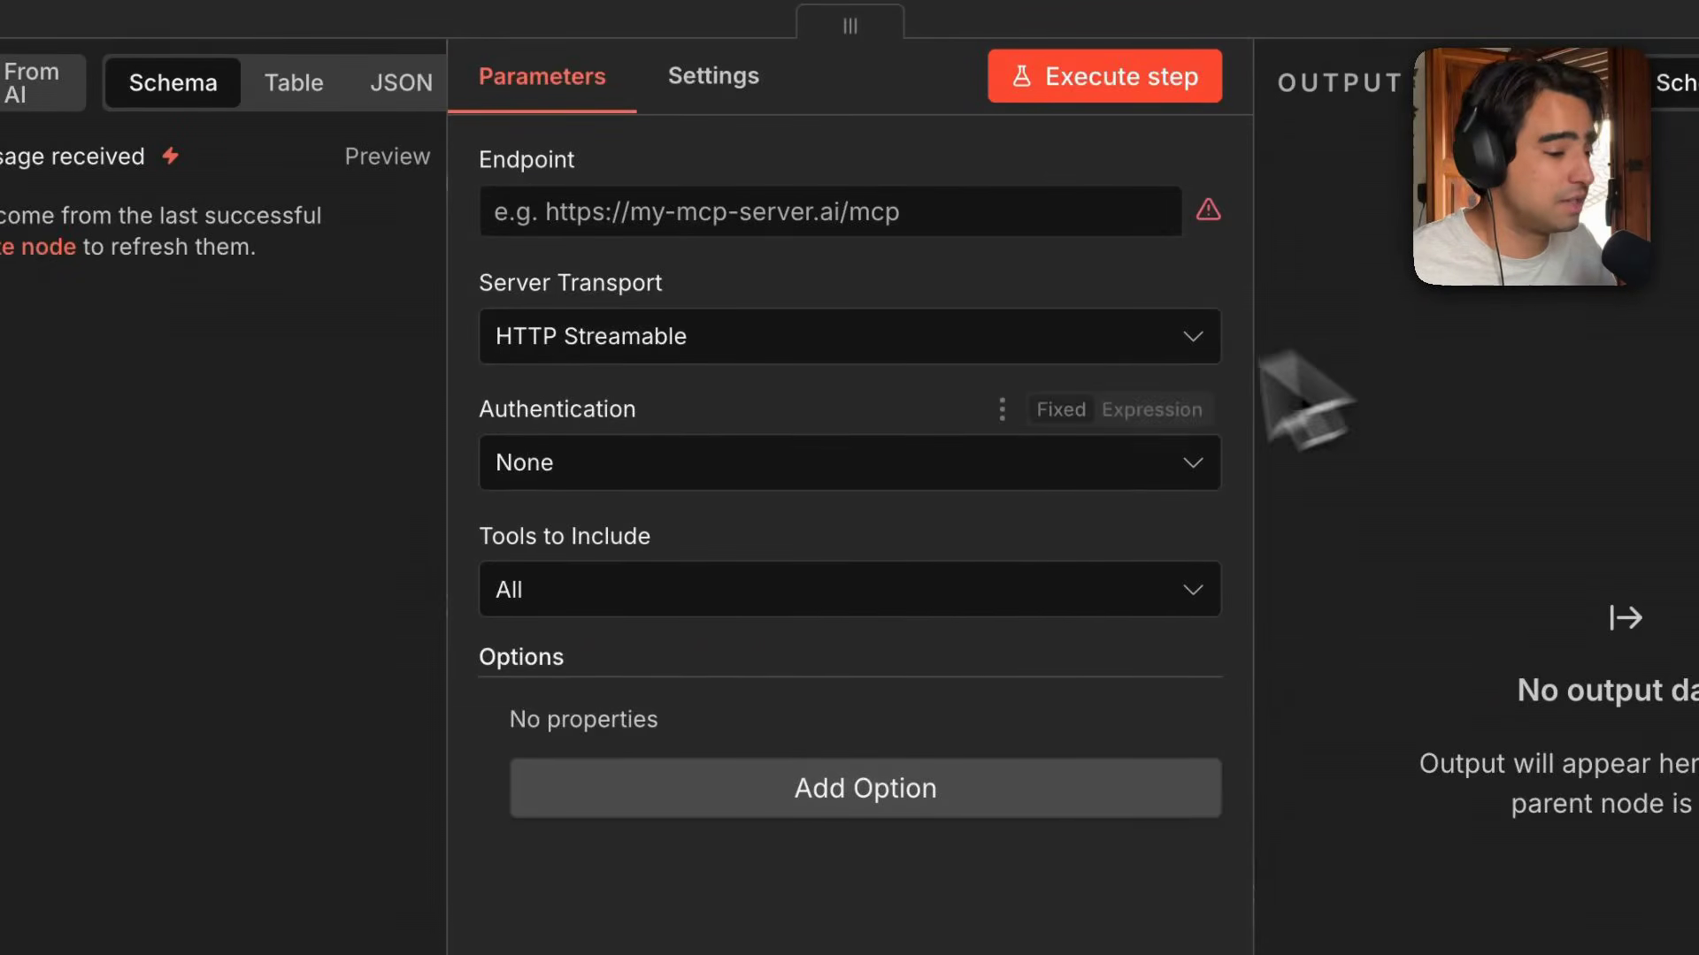
pyautogui.click(845, 468)
pyautogui.click(849, 822)
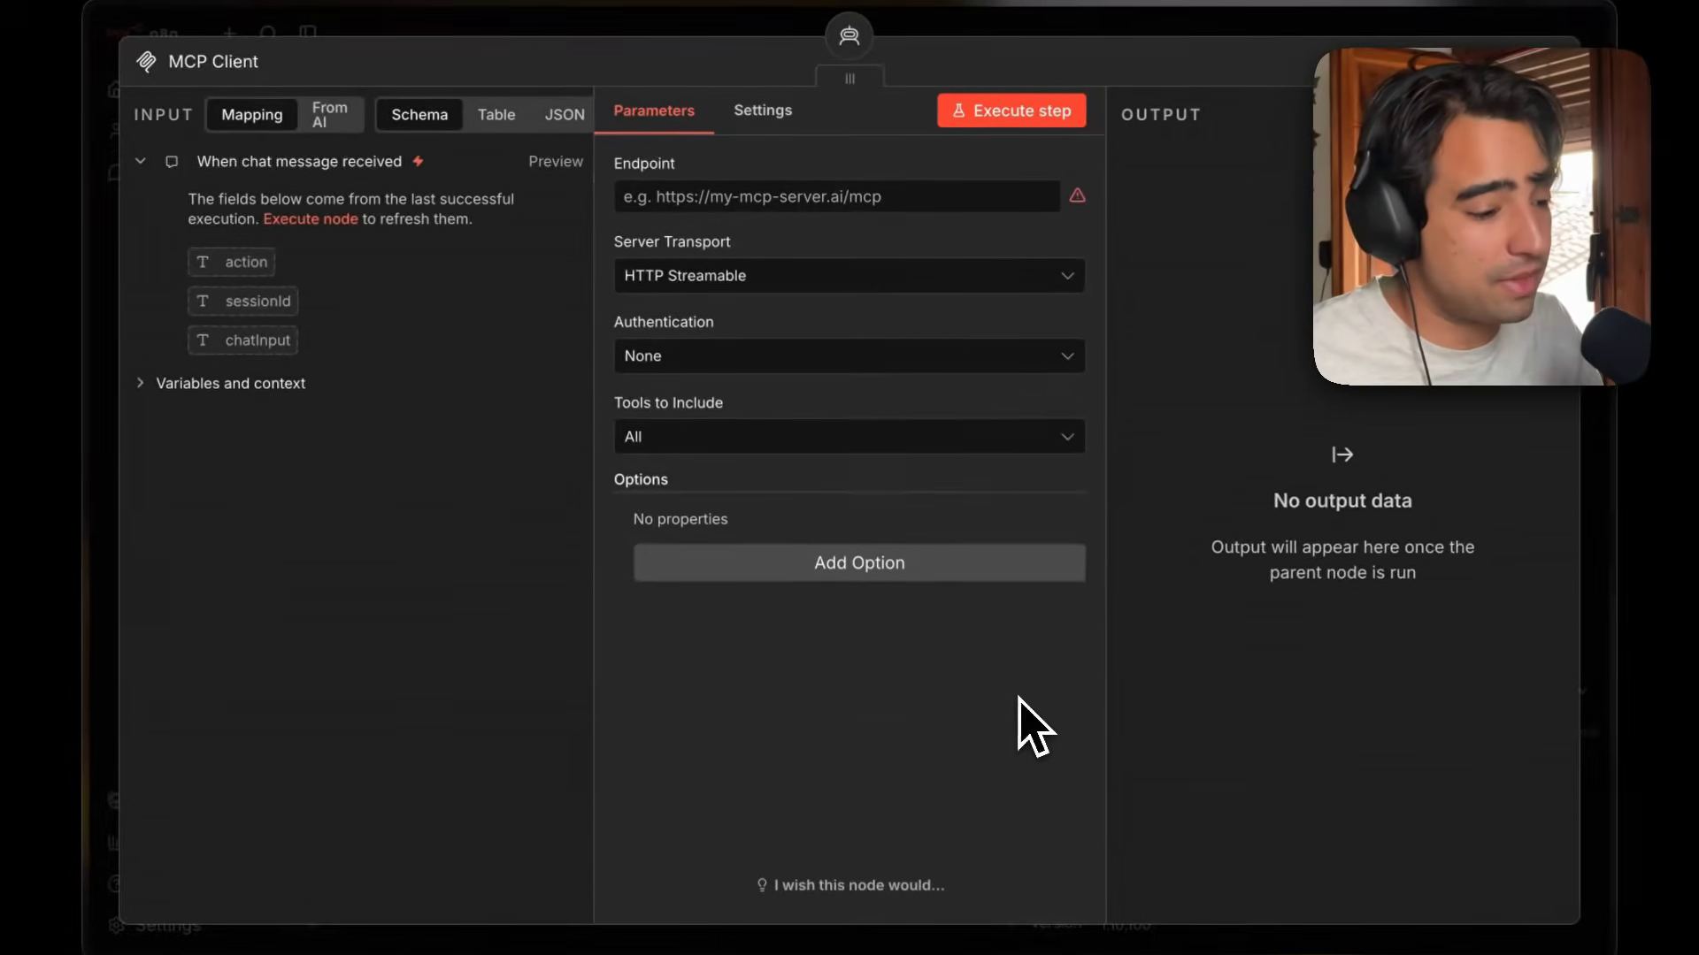
pyautogui.press('Escape')
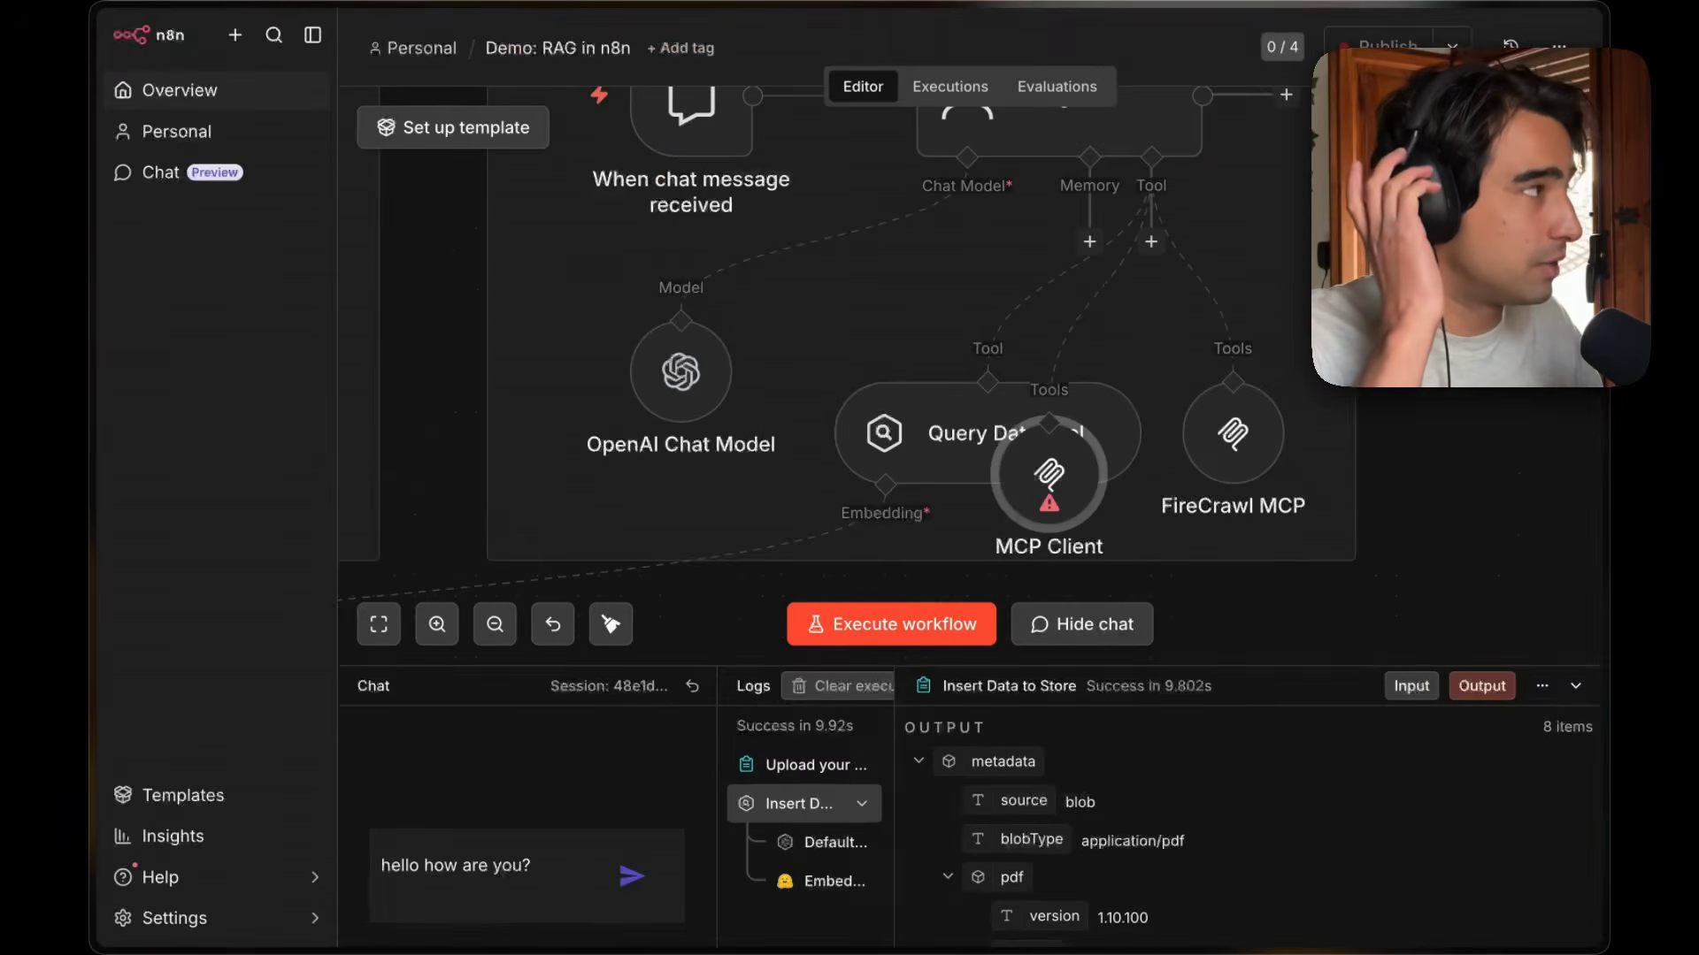
pyautogui.scroll(2, 1297, 322)
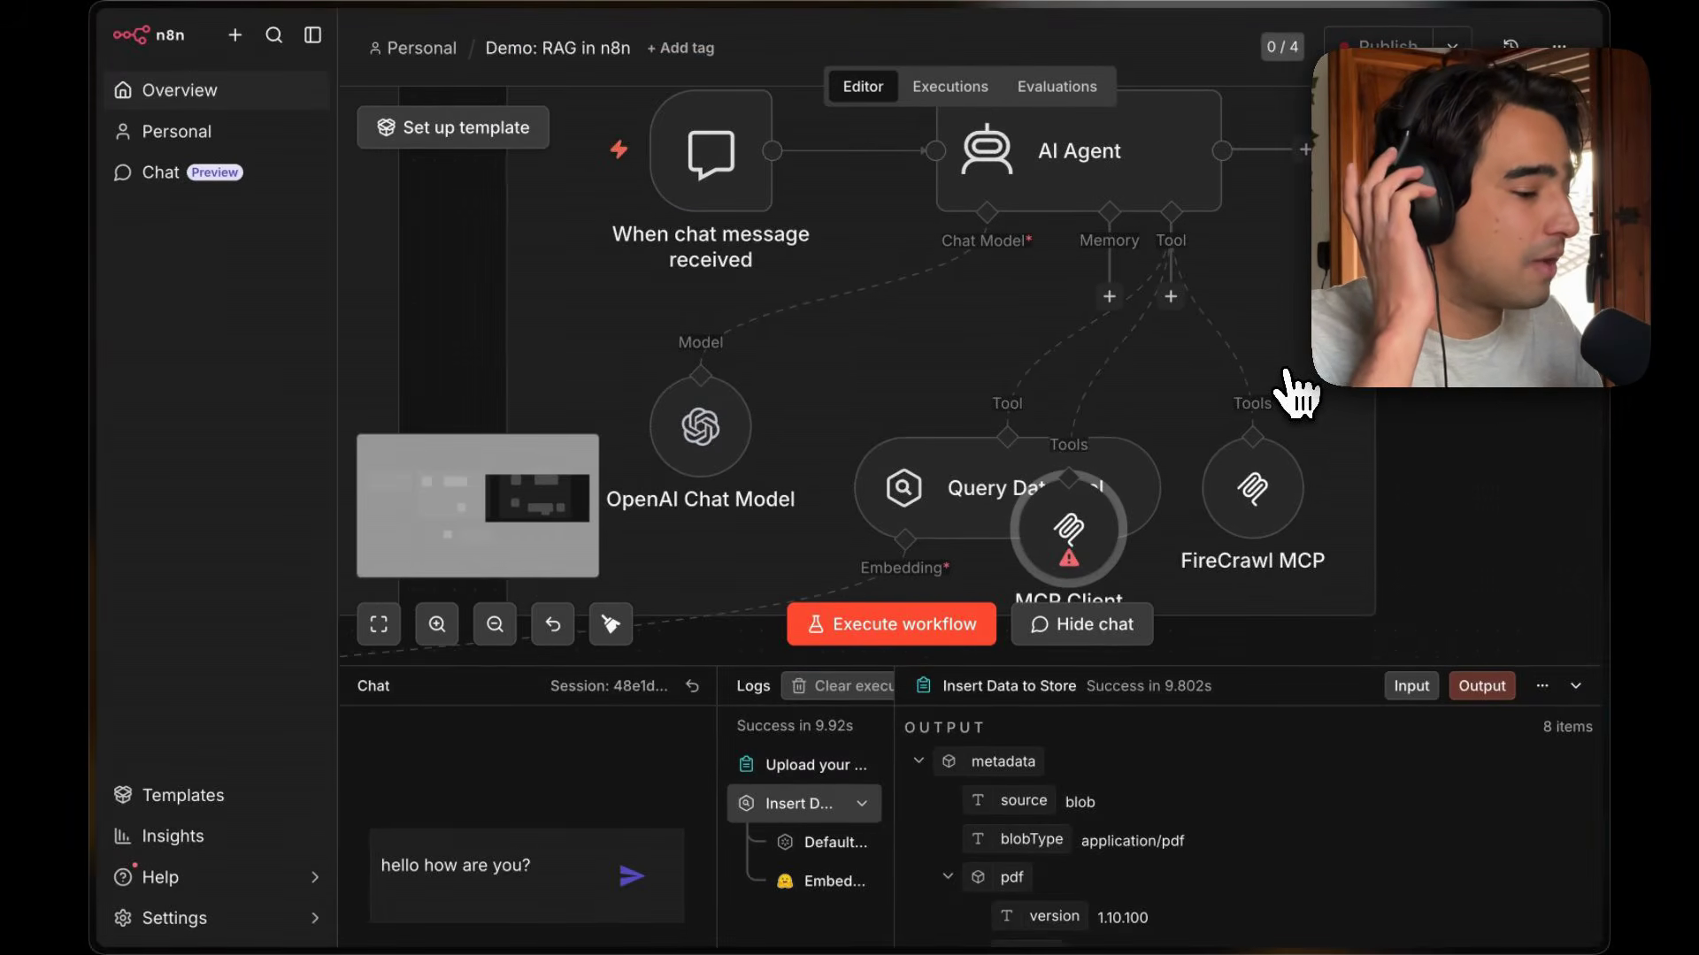
pyautogui.press('Delete')
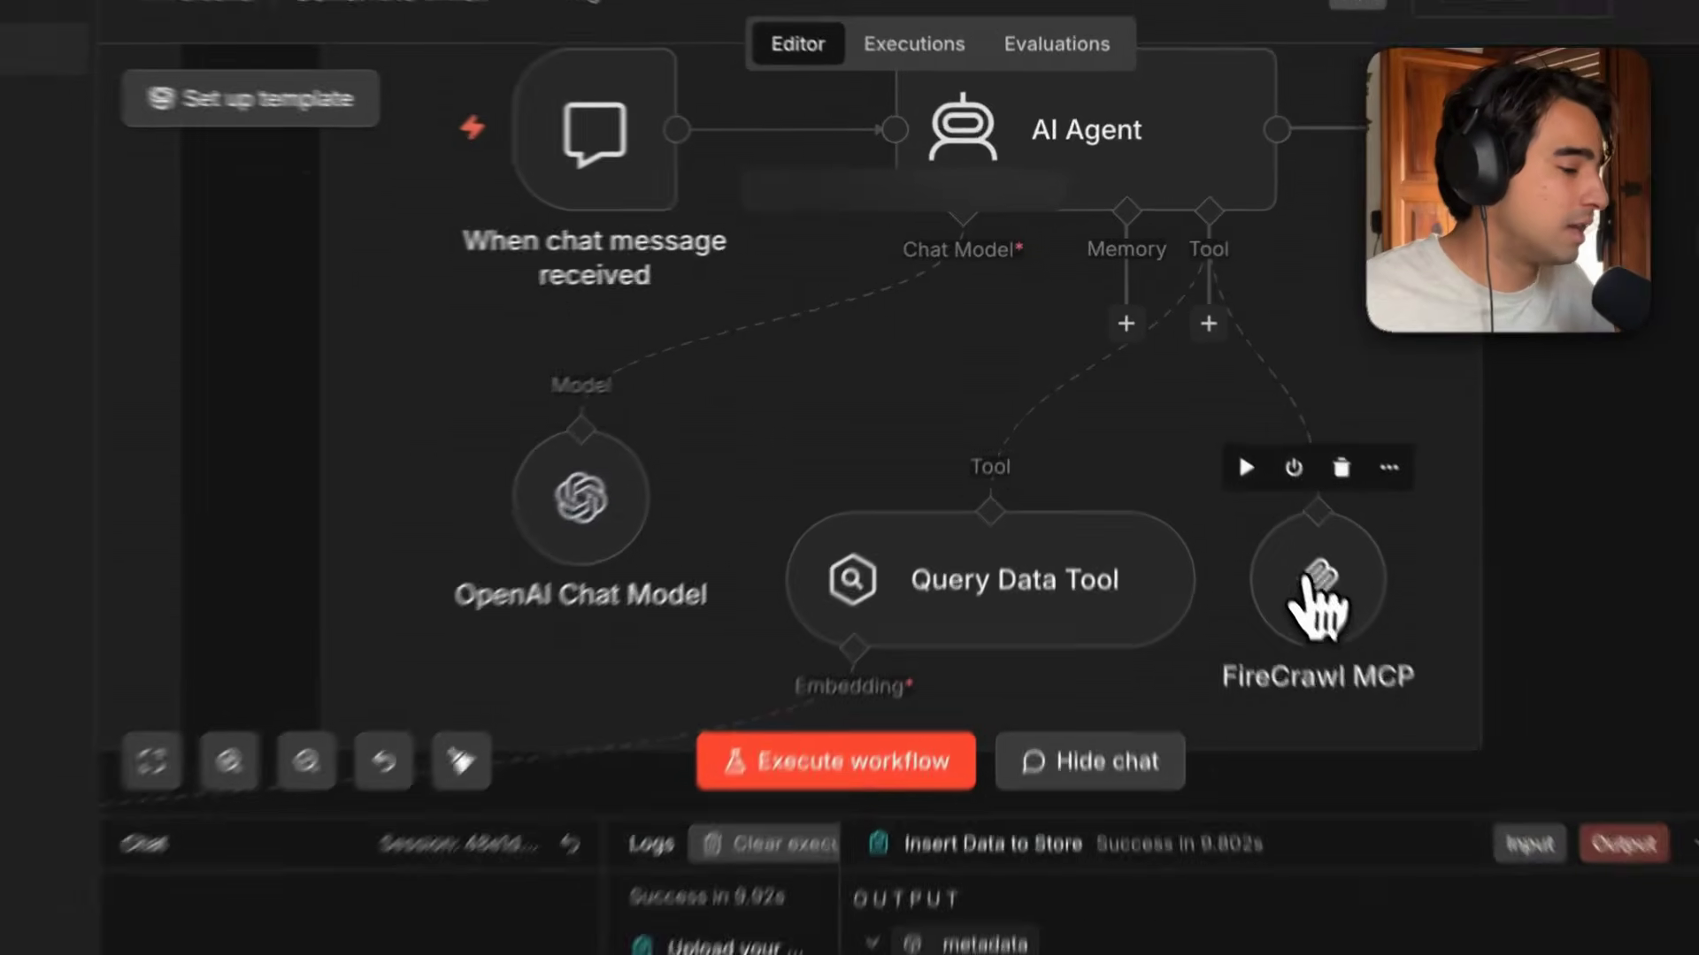
# Open the FireCrawl MCP node and examine its endpoint URL and settings.
pyautogui.doubleClick(1318, 602)
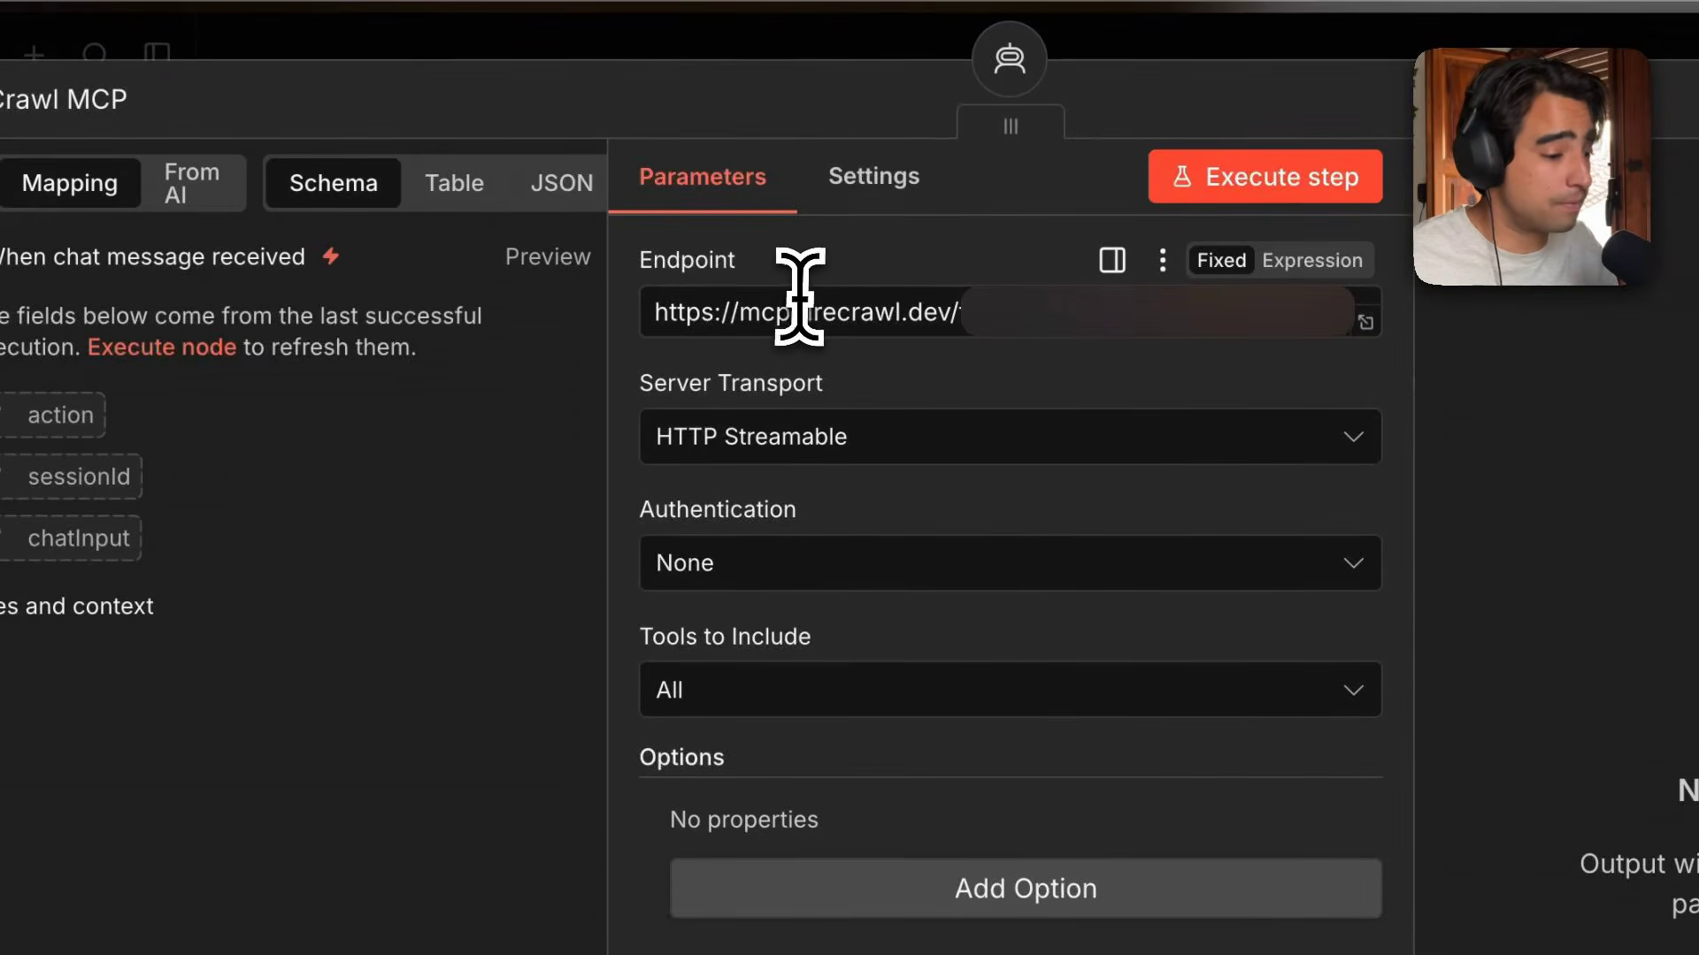
pyautogui.moveTo(660, 314); pyautogui.dragTo(945, 312)
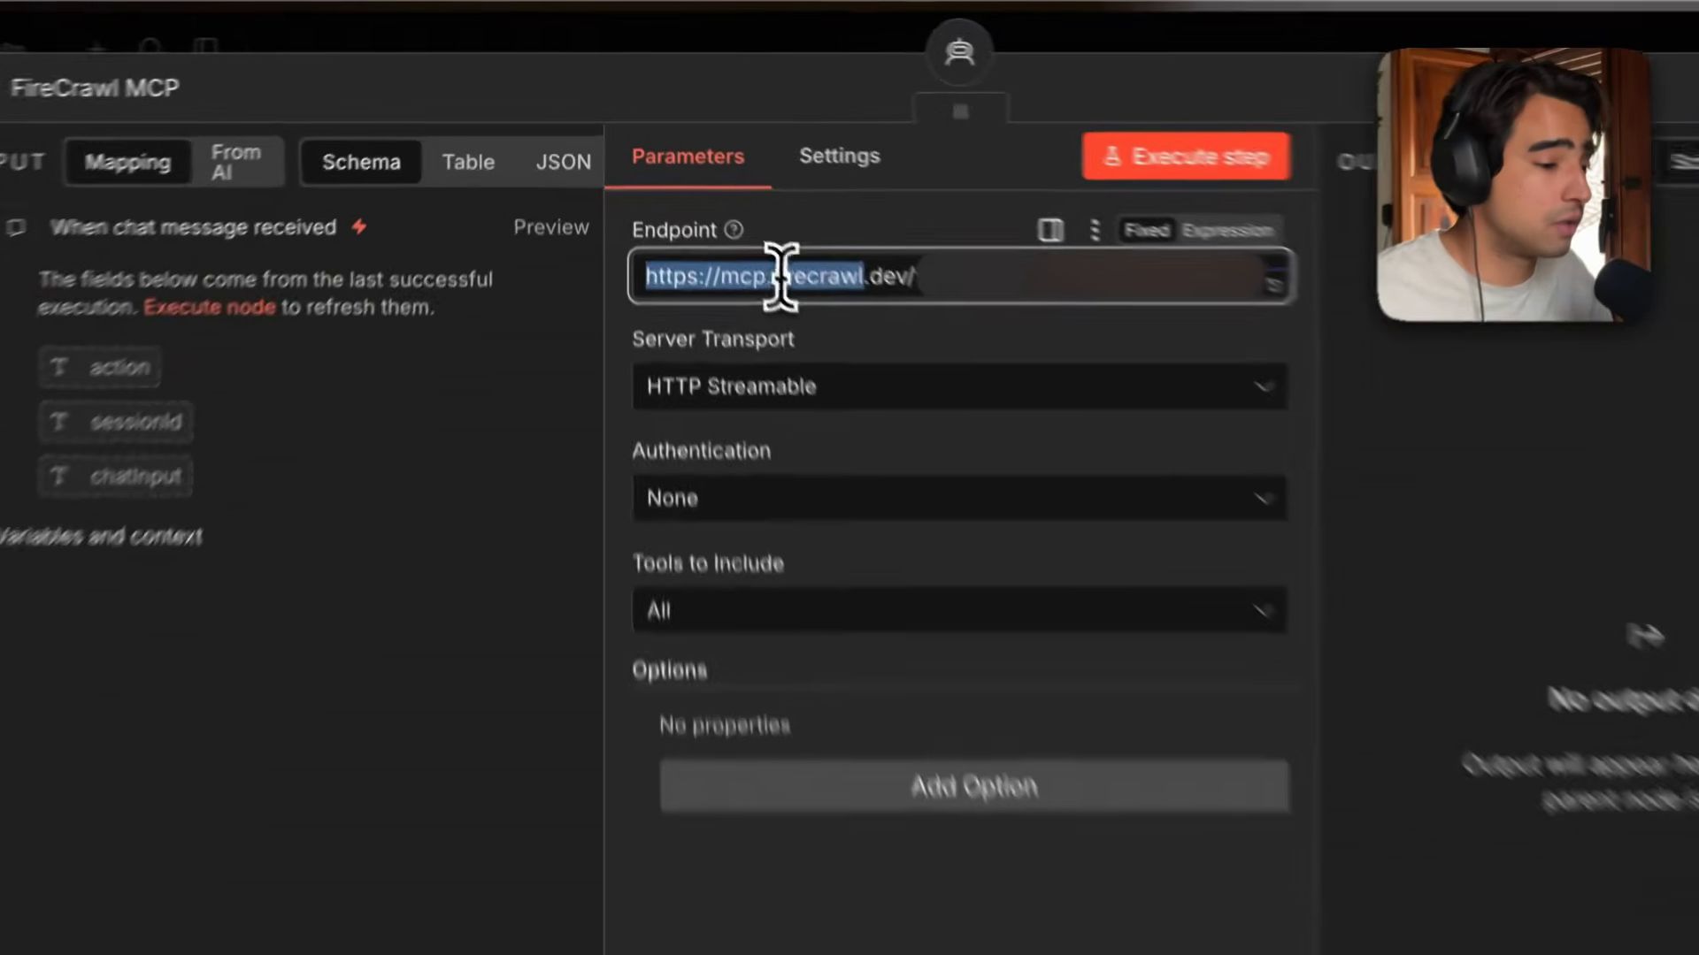
pyautogui.moveTo(820, 209); pyautogui.dragTo(1049, 198)
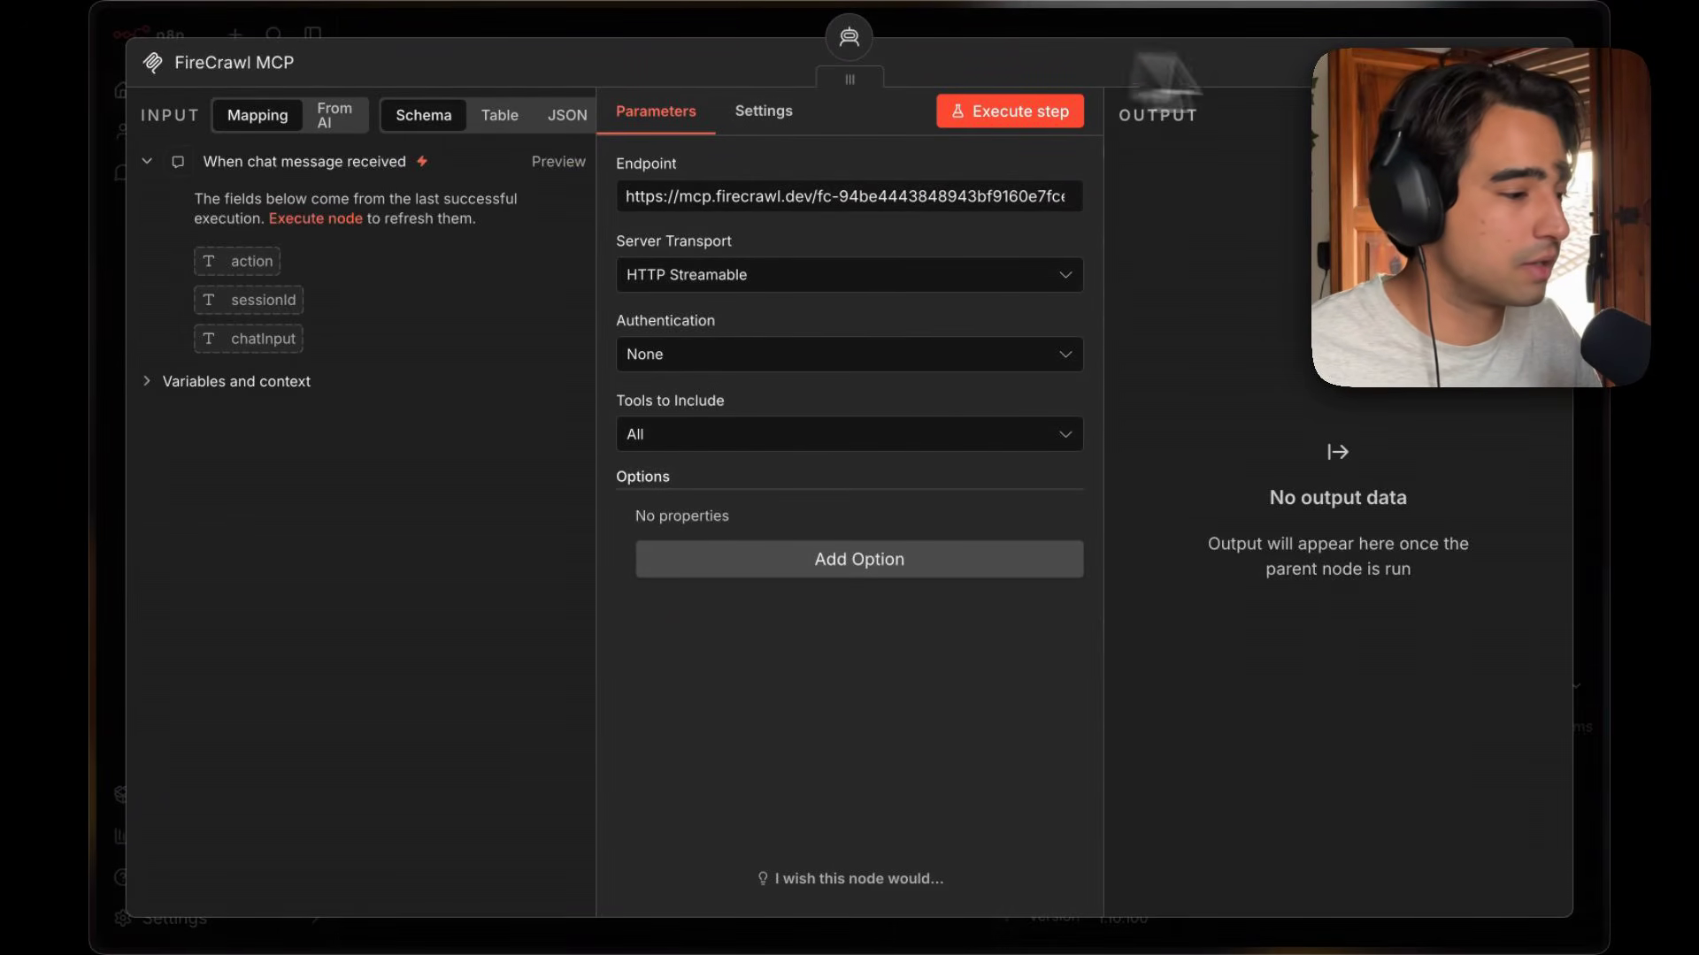
pyautogui.press('Escape')
# Open the When chat message received trigger and review its chat URL, mode and initial message settings.
pyautogui.scroll(1, 1167, 319)
pyautogui.scroll(-1, 1167, 319)
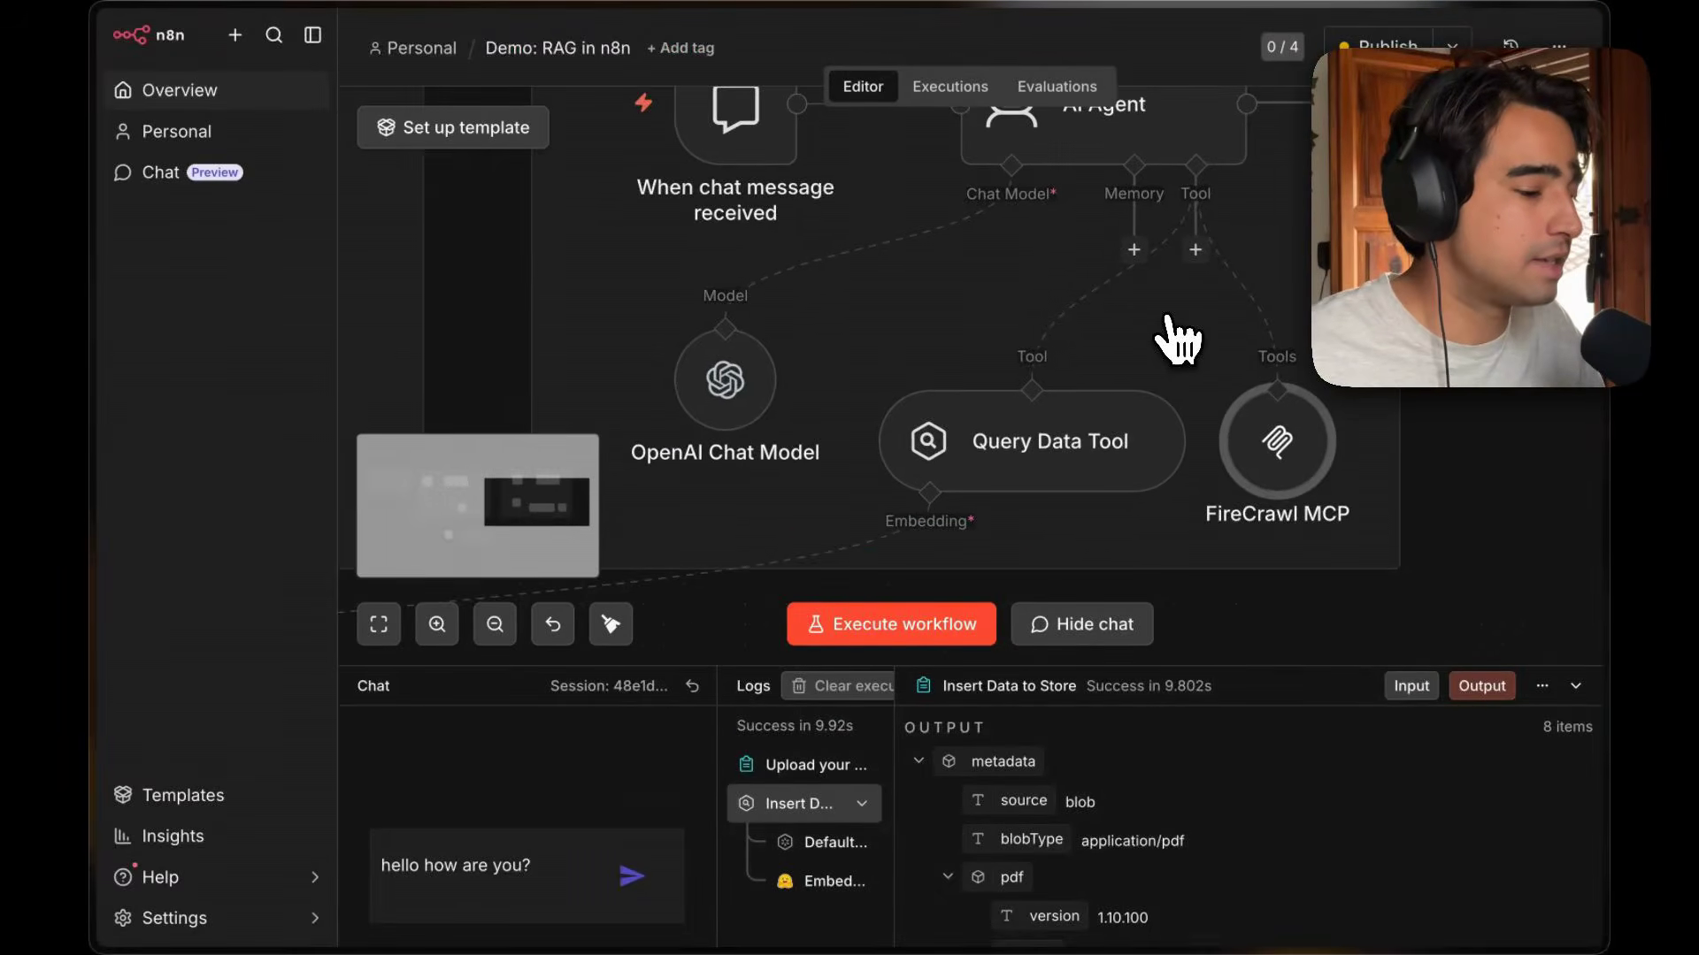
pyautogui.scroll(-3, 1168, 319)
pyautogui.doubleClick(896, 222)
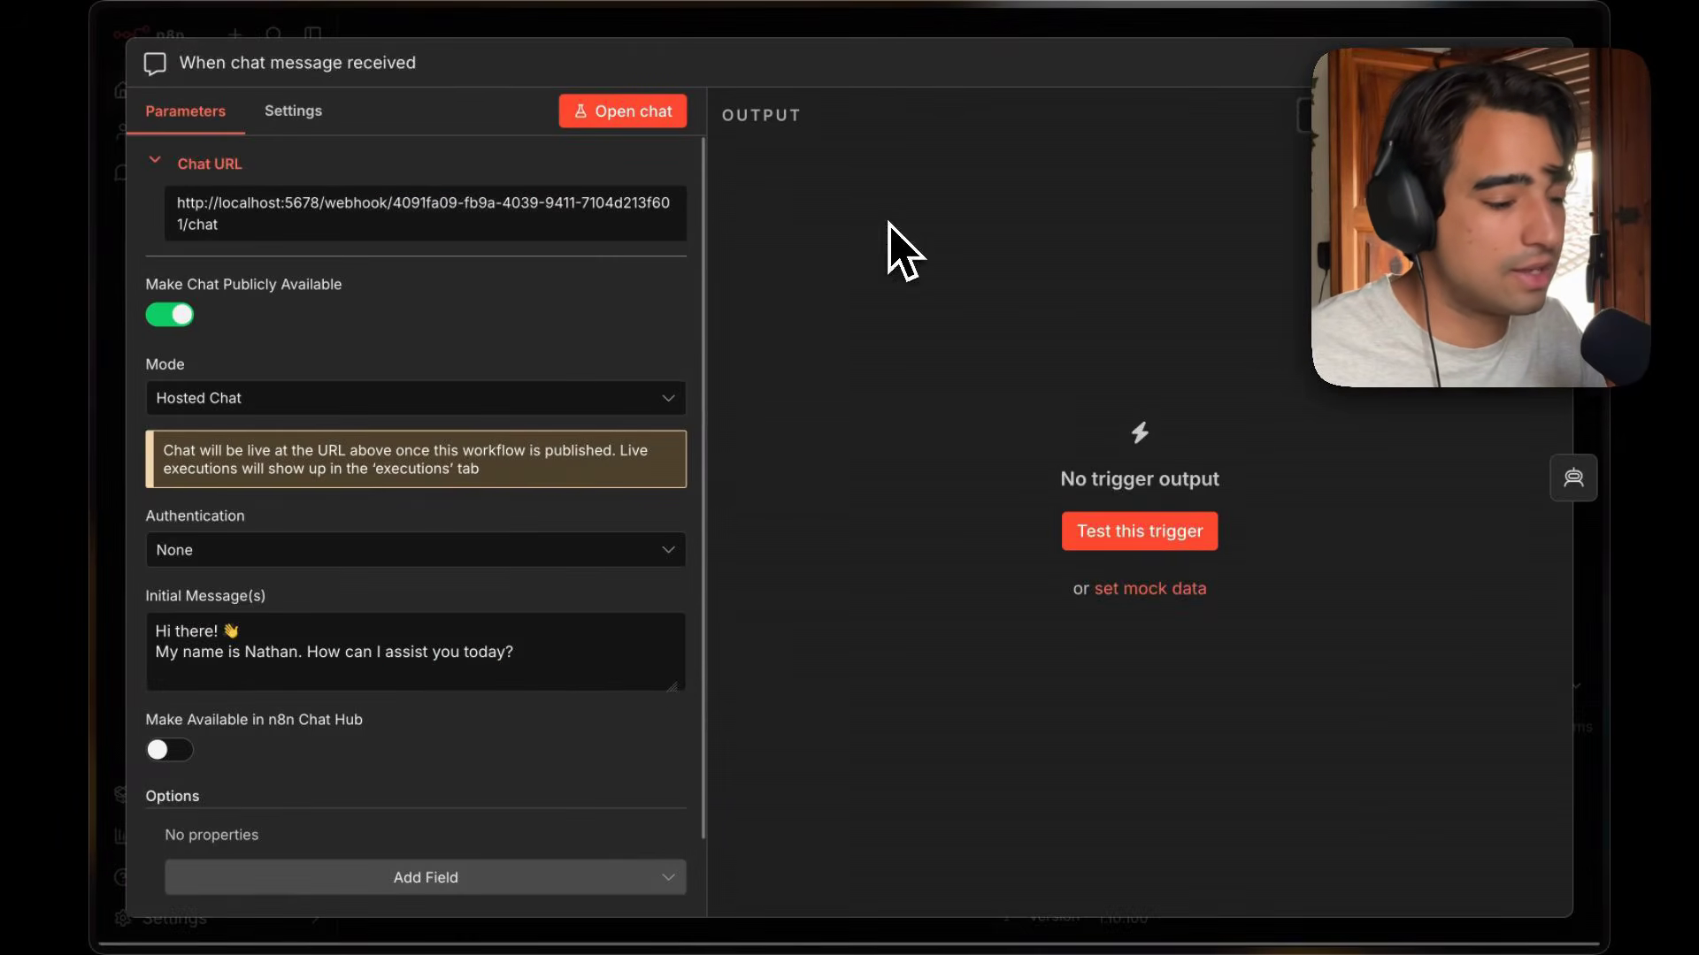
pyautogui.press('Escape')
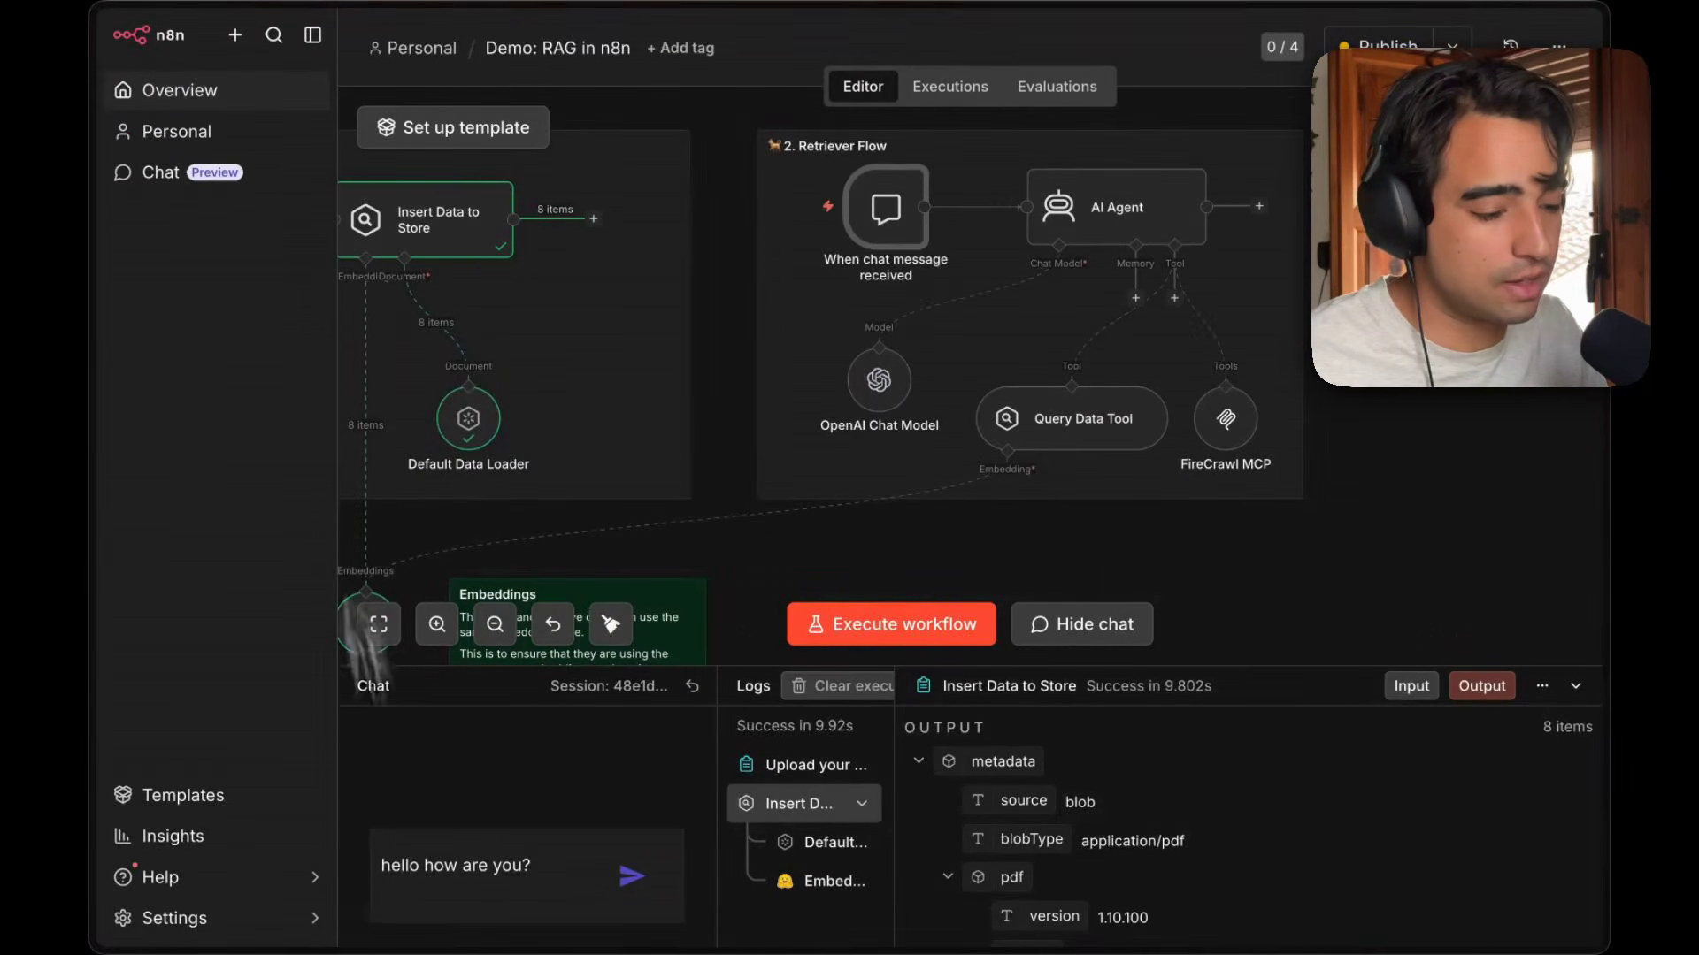
# Reset the chat session, send the message "hello how are you" and enlarge the chat panel to read the reply.
pyautogui.click(633, 880)
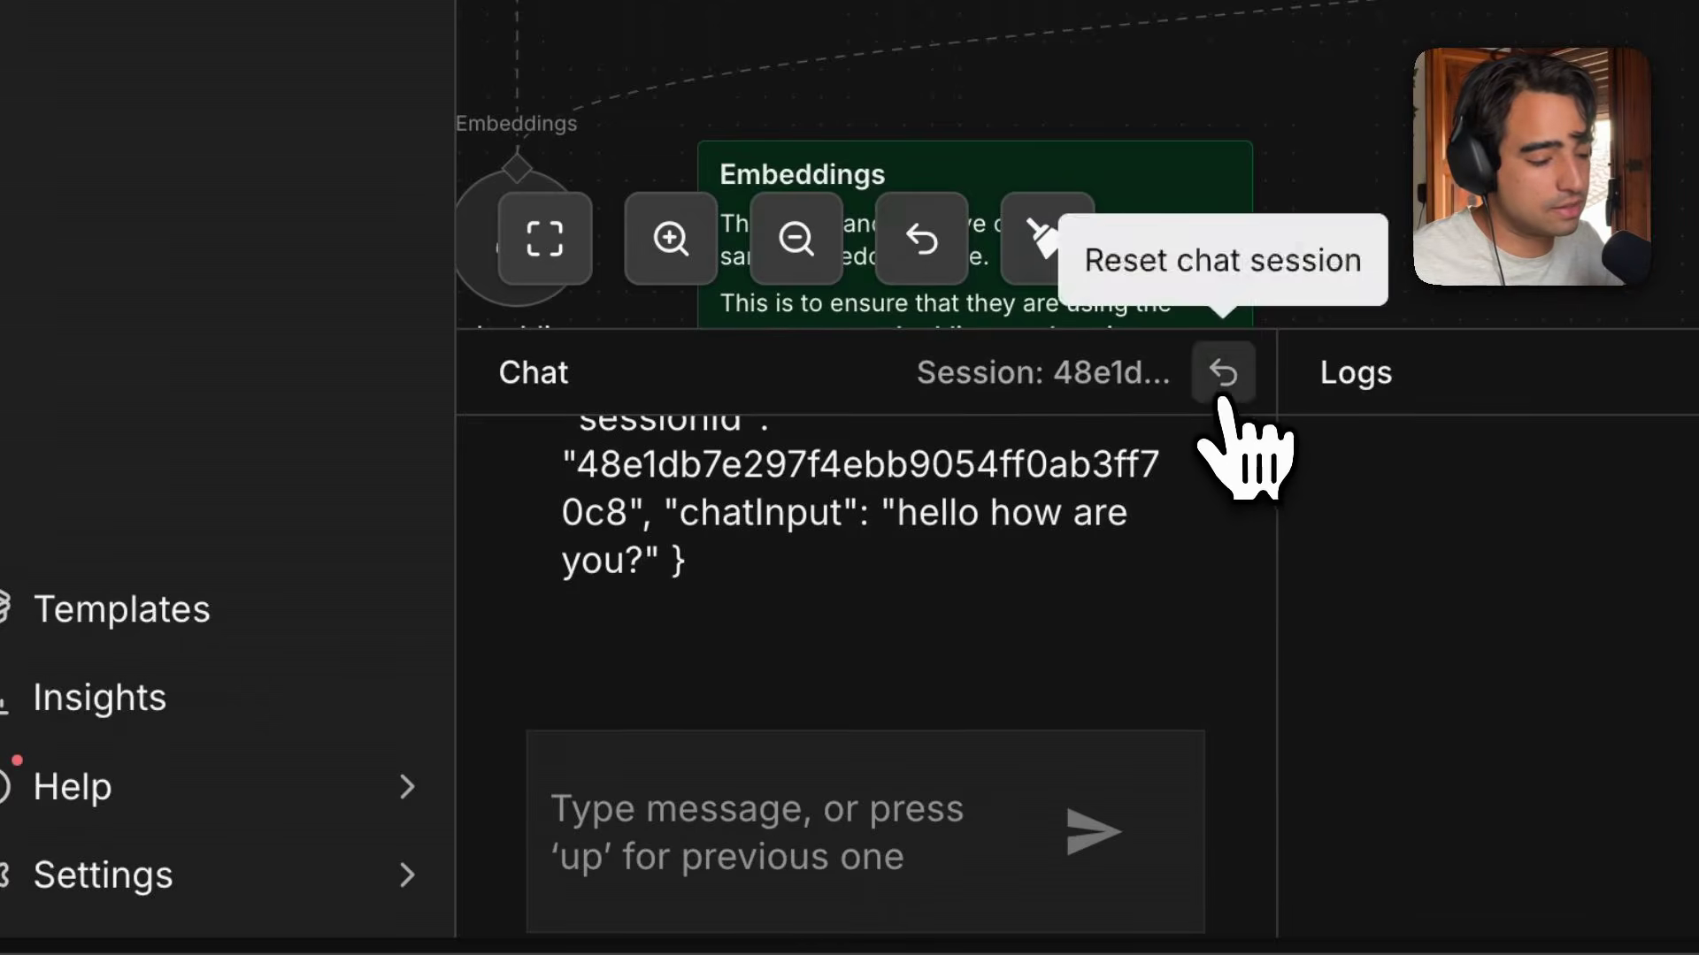
pyautogui.click(1222, 396)
pyautogui.click(876, 823)
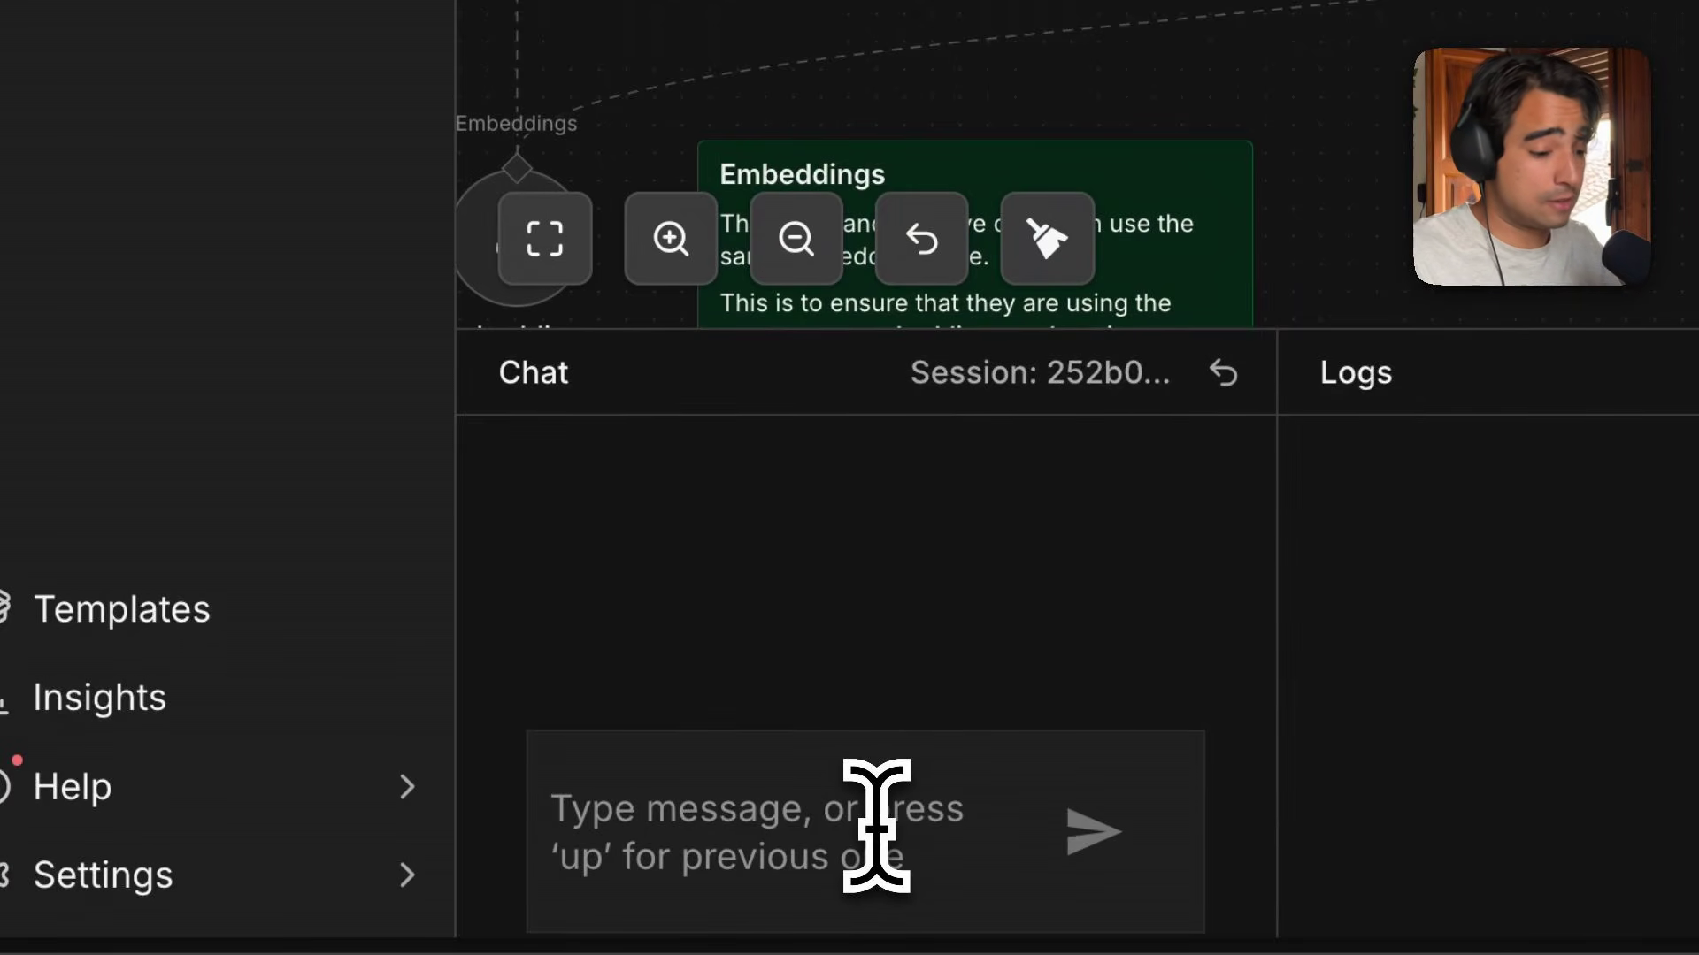
pyautogui.write('hello ho')
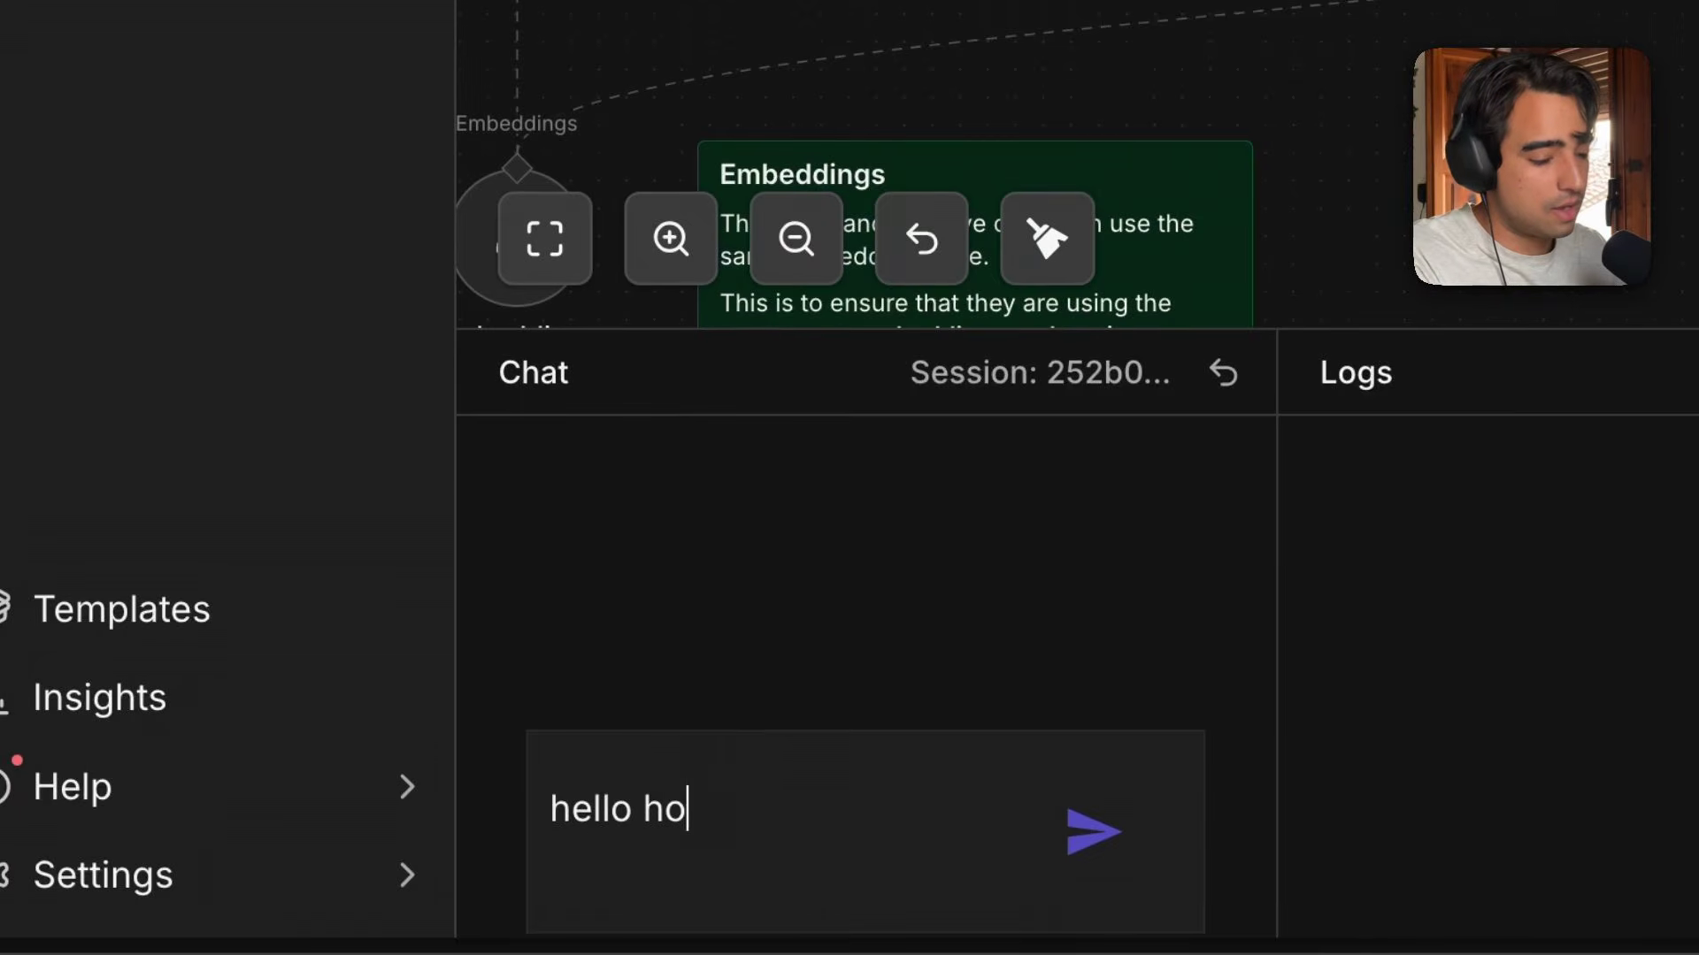
pyautogui.write('w are you')
pyautogui.press('Return')
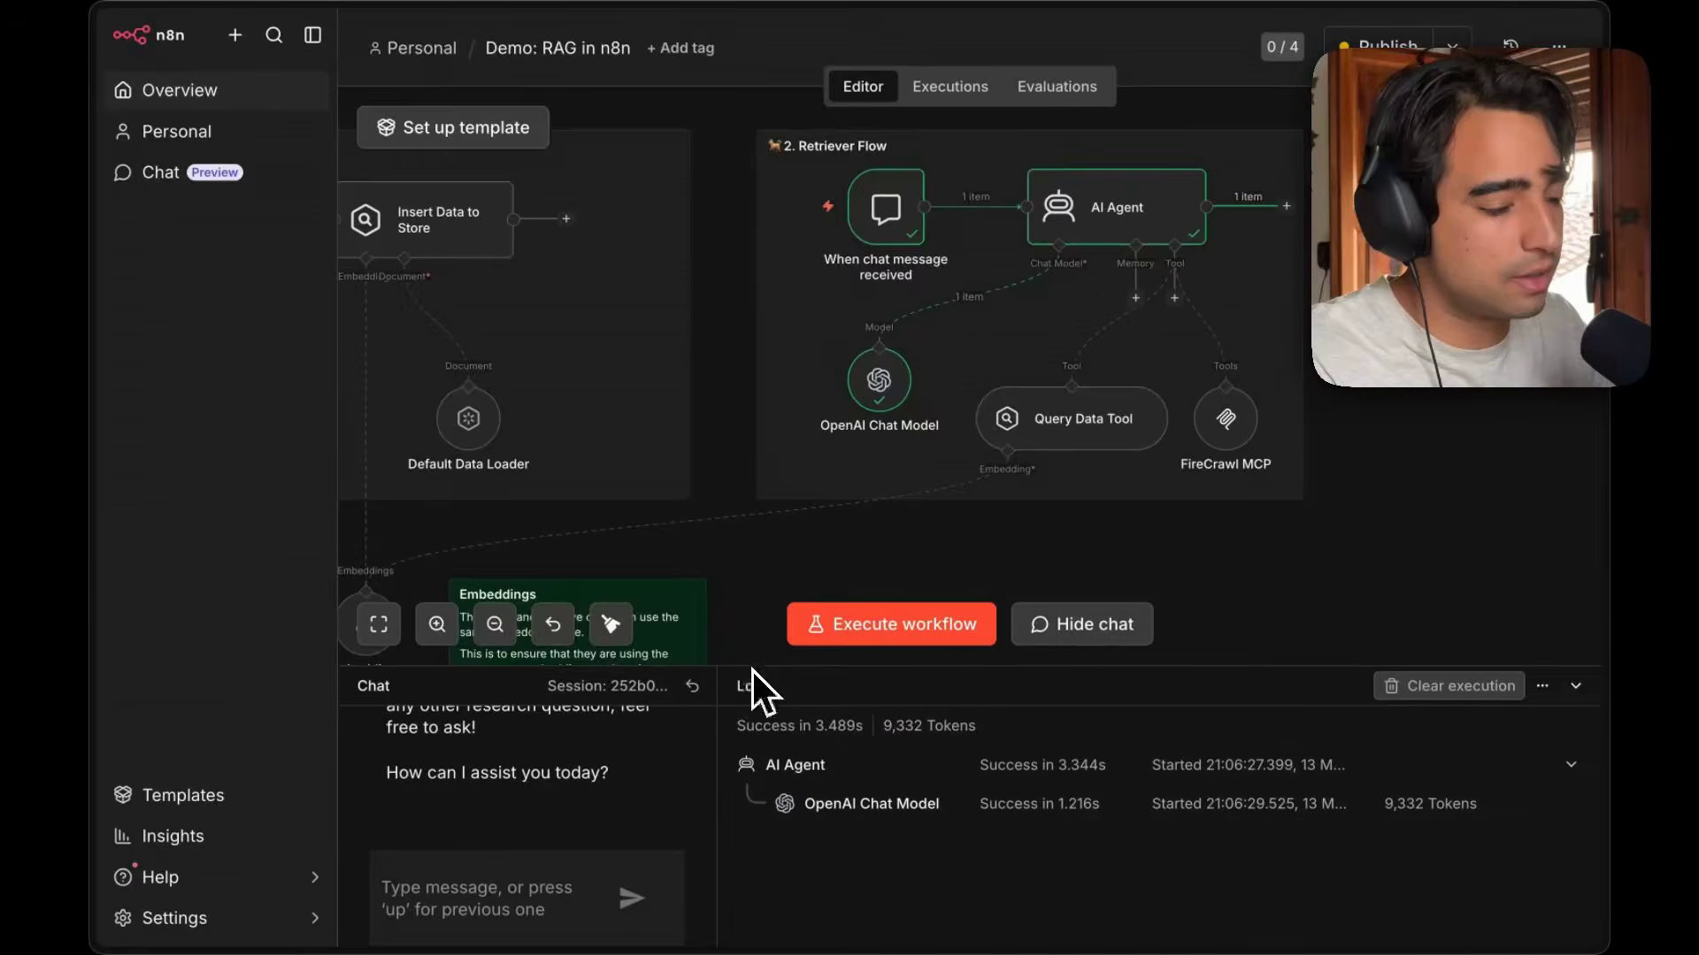
pyautogui.moveTo(752, 670); pyautogui.dragTo(796, 322)
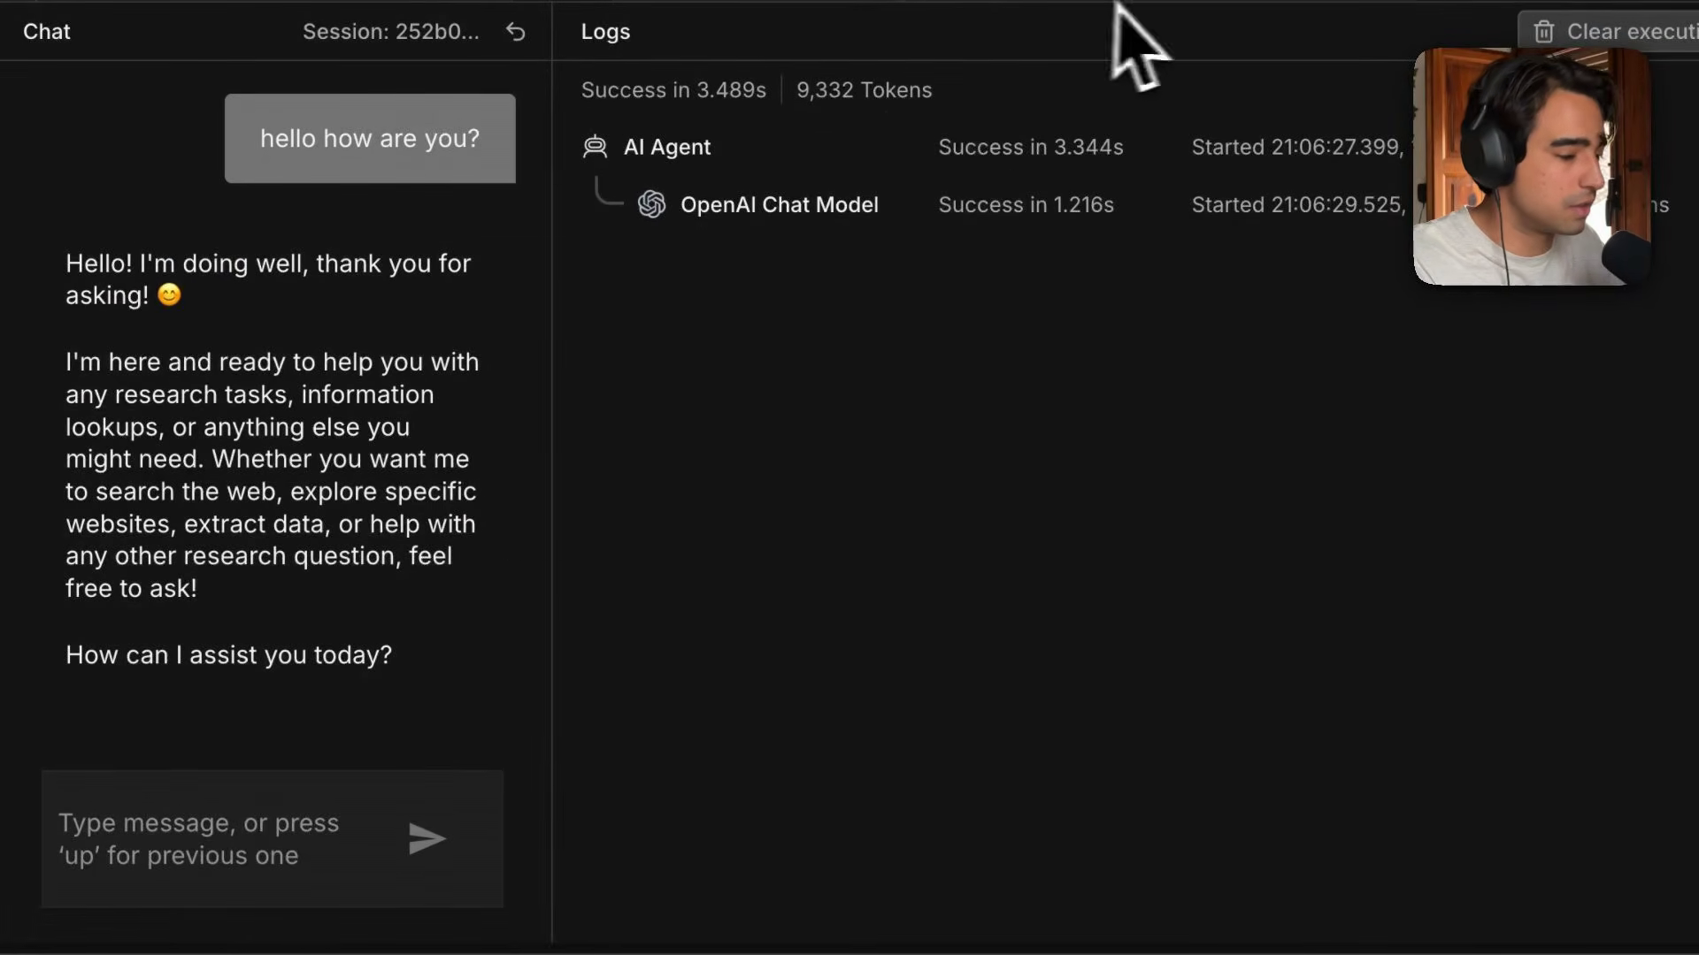
# Ask the chat "what do the statistics reveal in the document in the knowledge base?" and send it.
pyautogui.moveTo(1148, 17); pyautogui.dragTo(1050, 569)
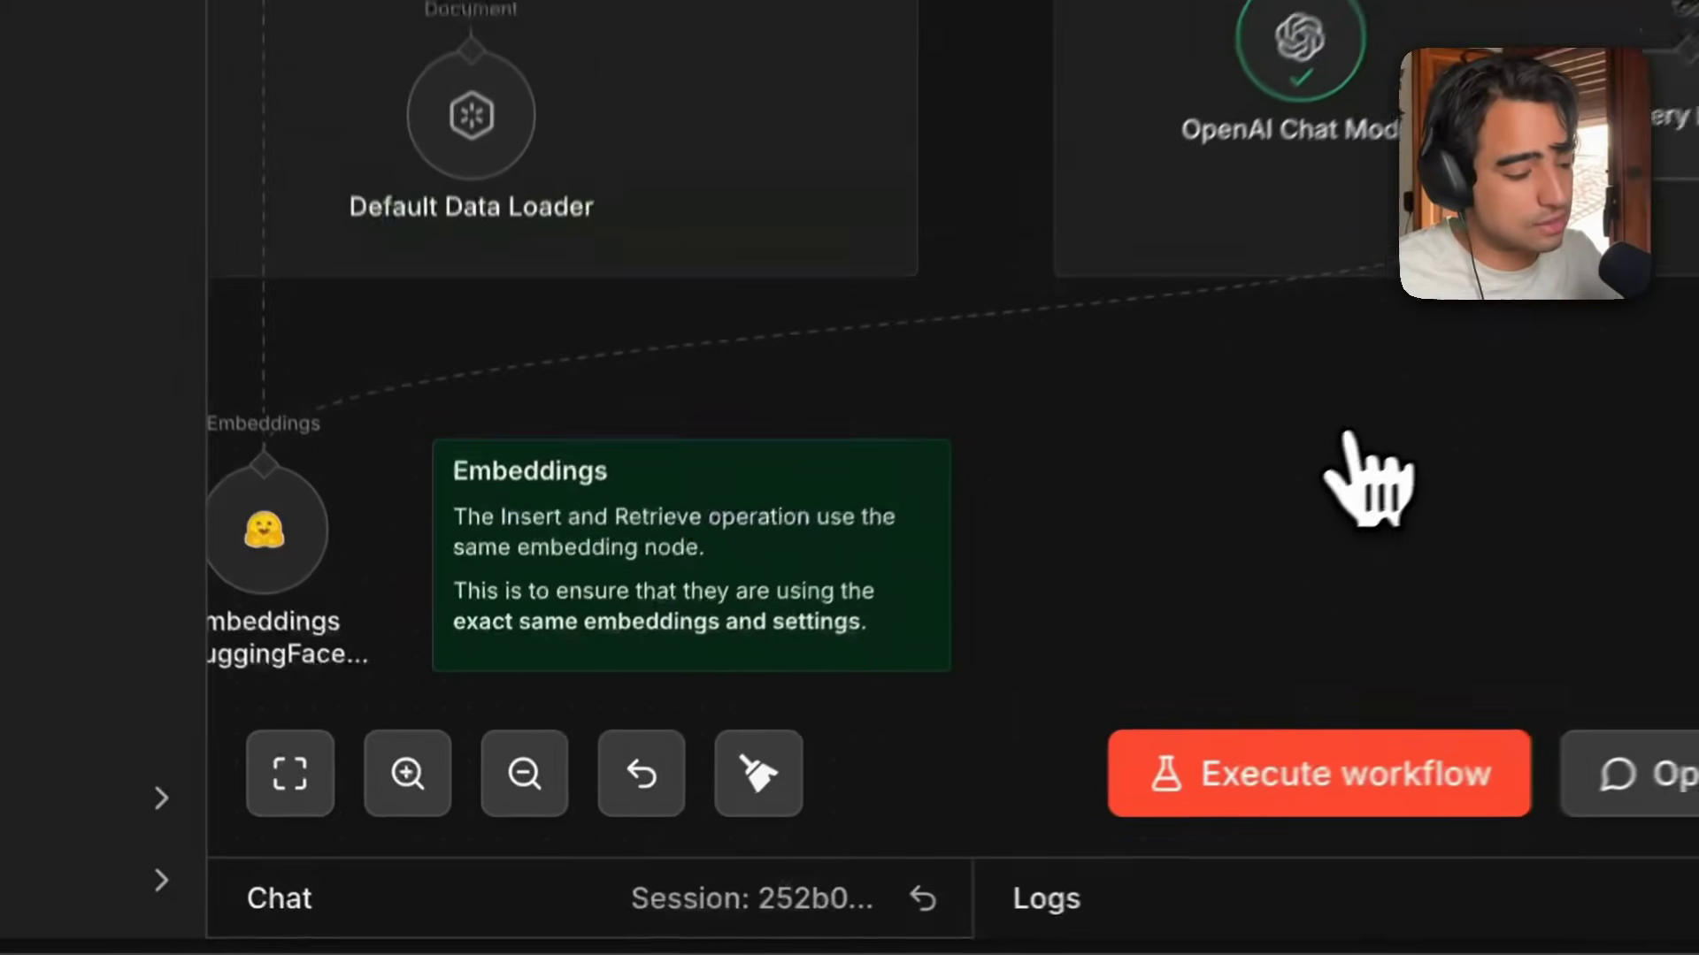
pyautogui.click(1220, 889)
pyautogui.click(589, 815)
pyautogui.write('what do the statistics reveal in the document in the knowledge base?')
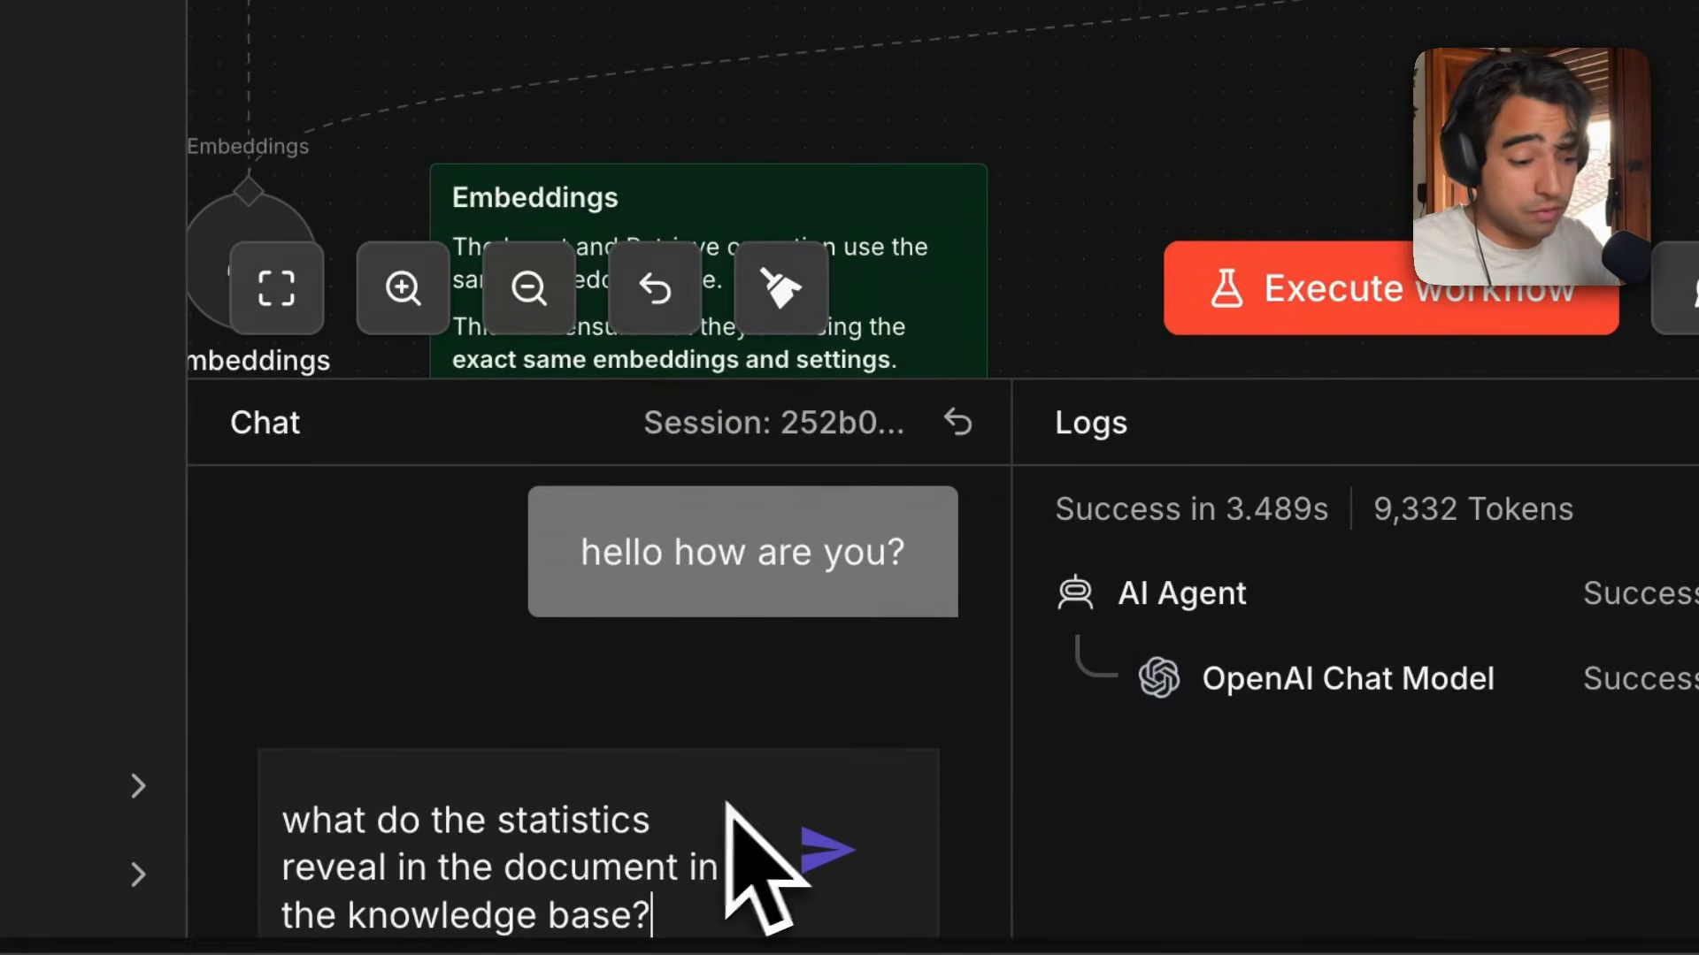
pyautogui.click(836, 856)
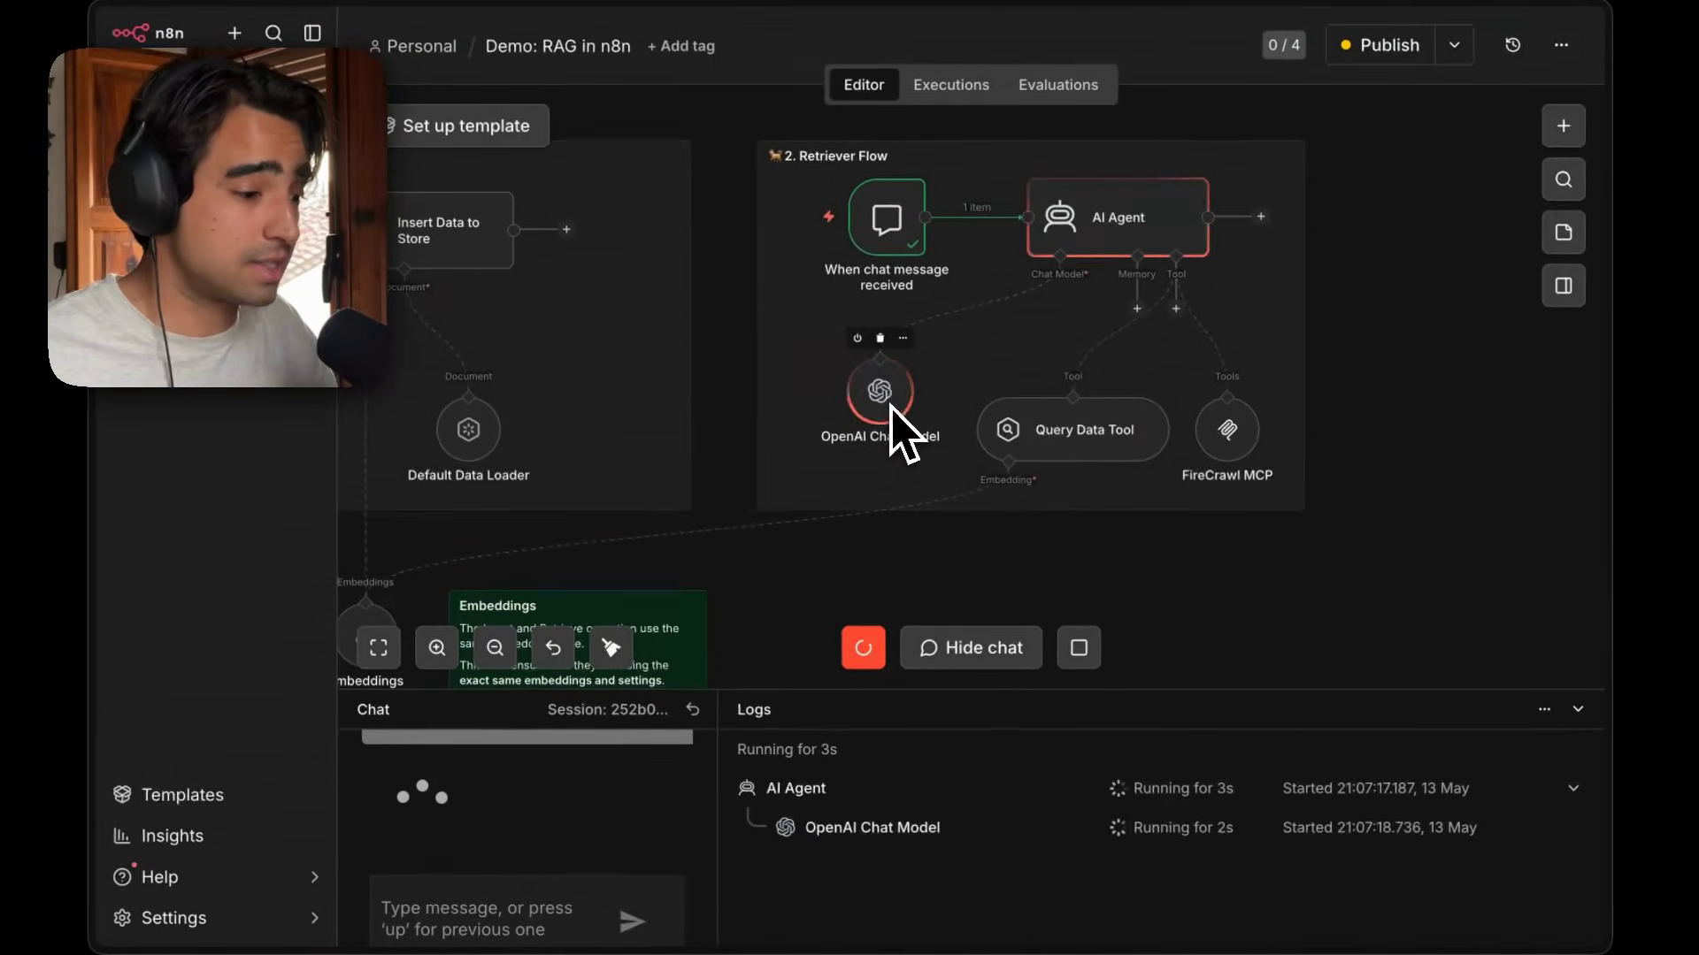
# Follow the agent's execution across the workflow and read its answer in the widened chat panel.
pyautogui.scroll(-3, 1088, 350)
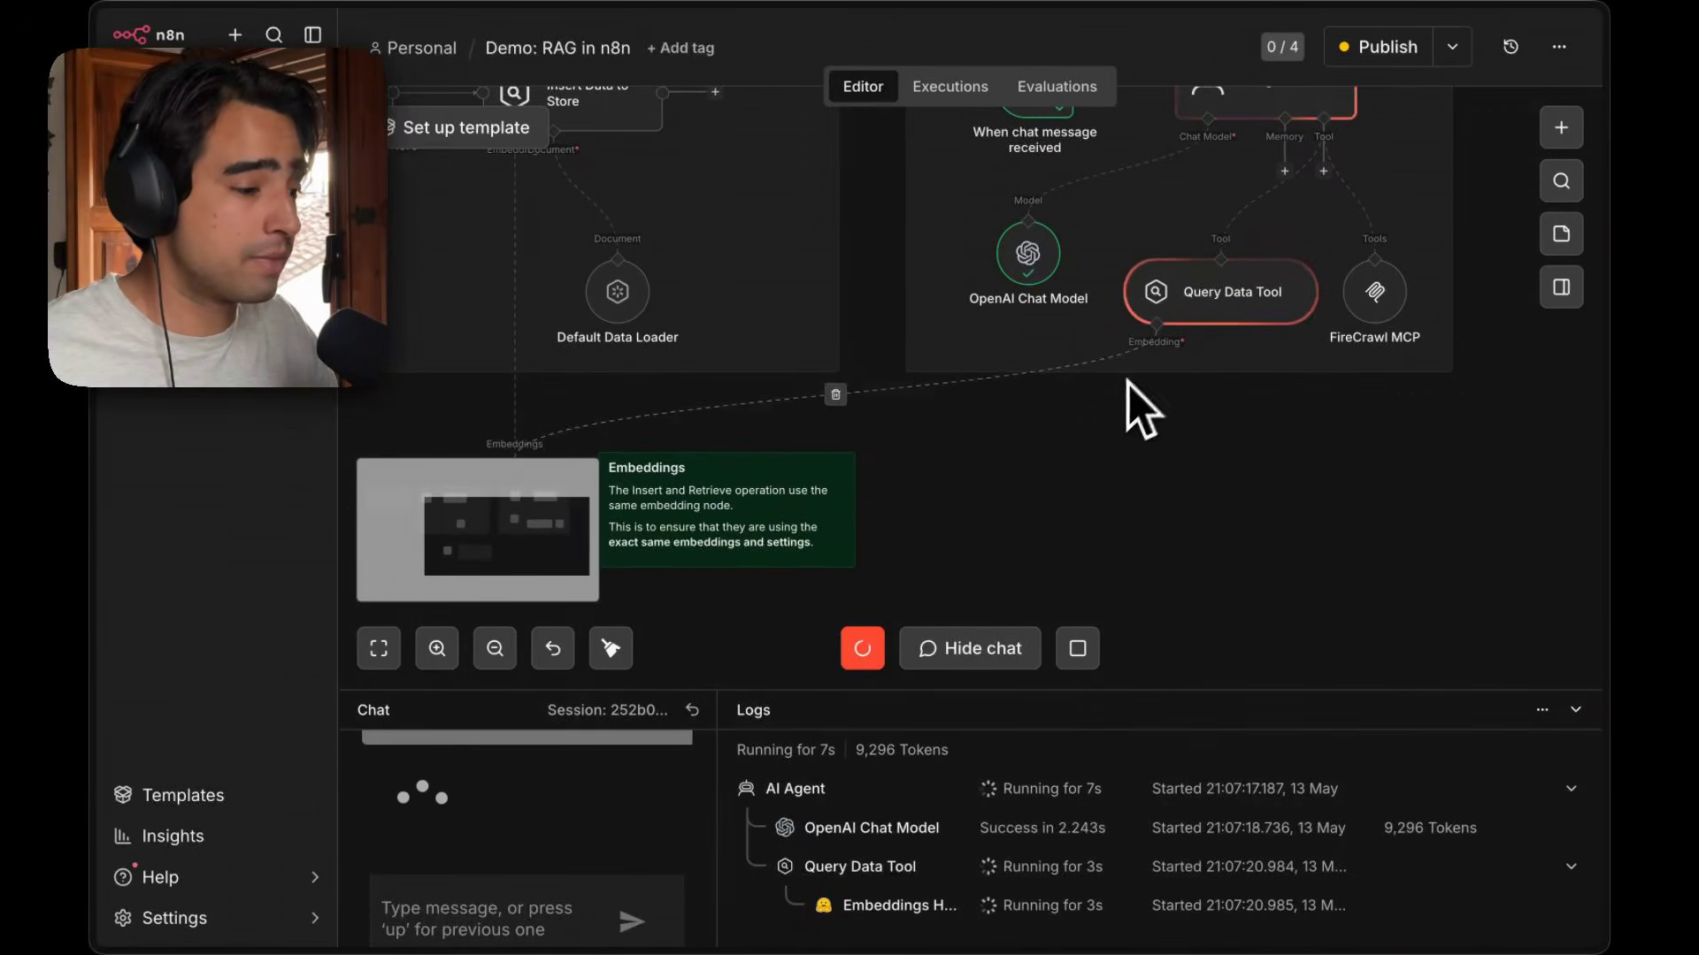
pyautogui.scroll(-1, 1122, 376)
pyautogui.hscroll(-2, 1117, 373)
pyautogui.scroll(2, 633, 474)
pyautogui.hscroll(1, 633, 473)
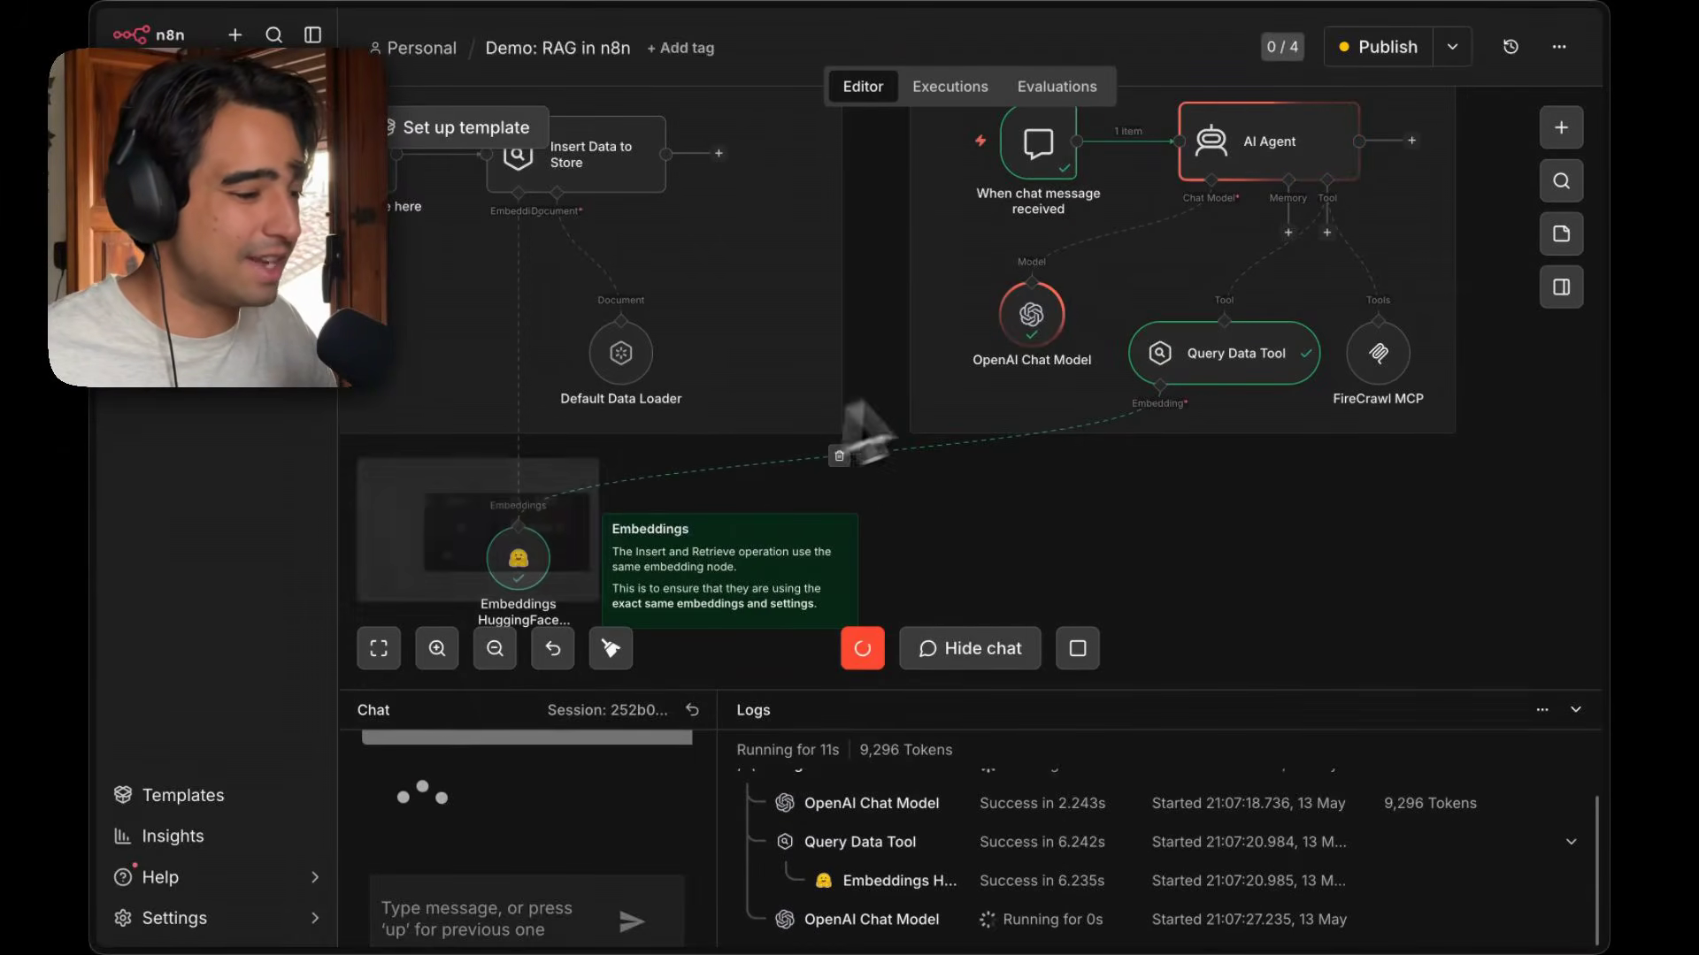
pyautogui.scroll(1, 991, 376)
pyautogui.hscroll(1, 990, 376)
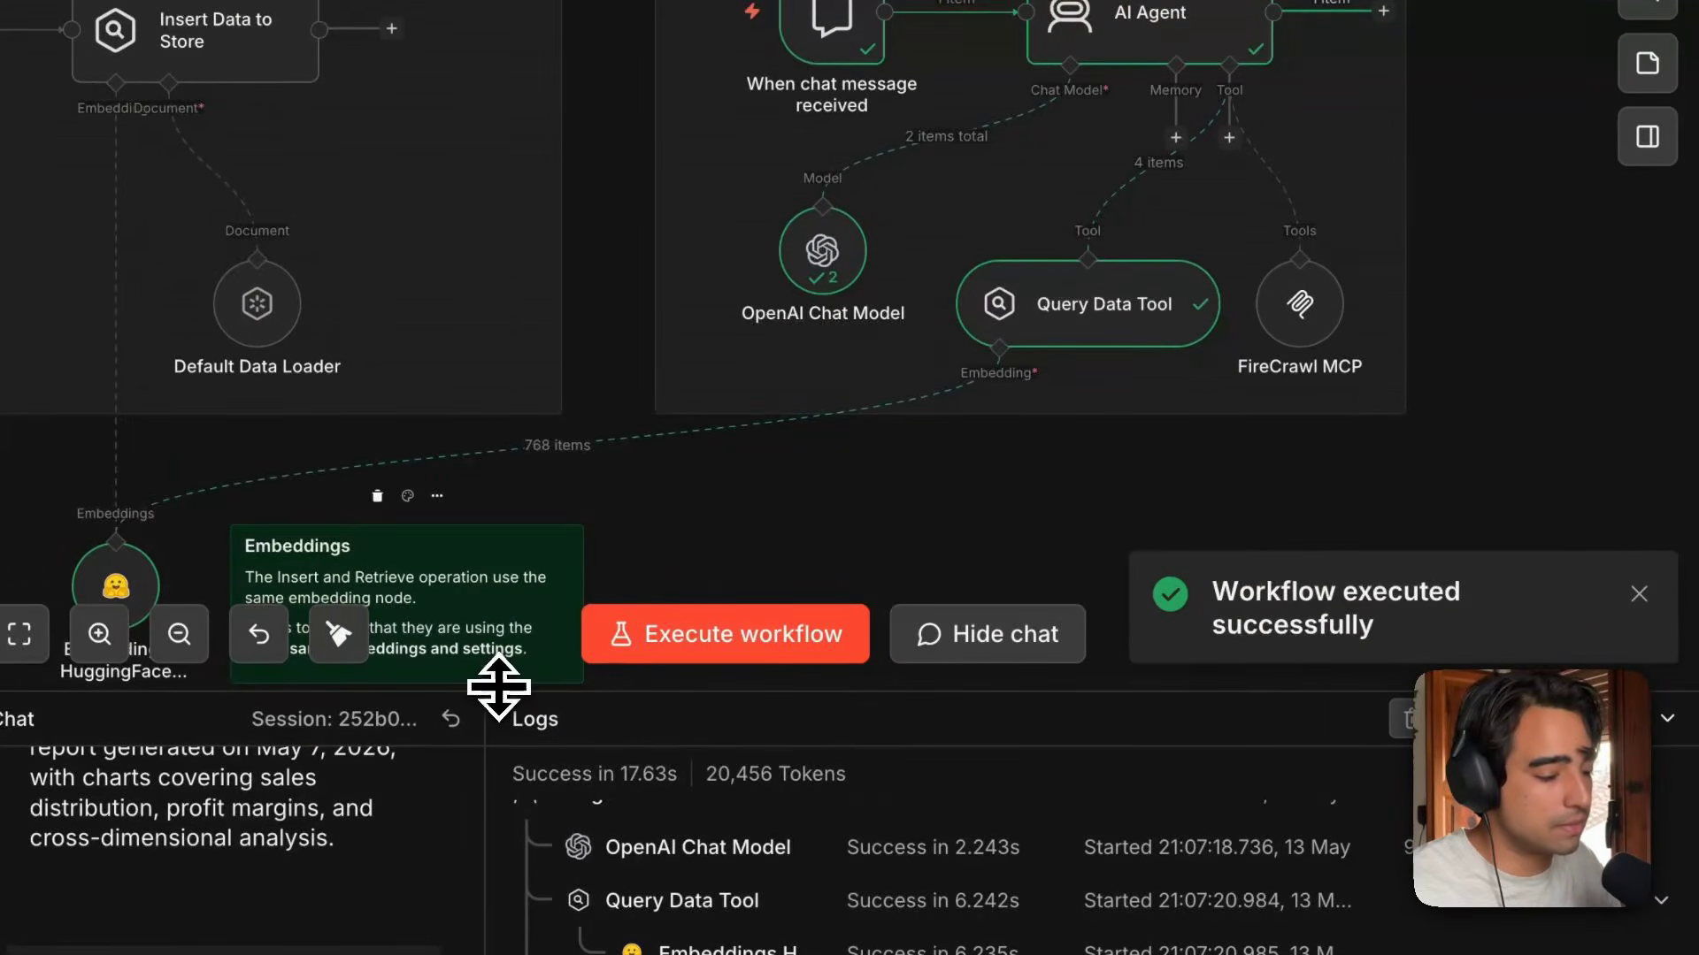
pyautogui.moveTo(483, 688); pyautogui.dragTo(550, 54)
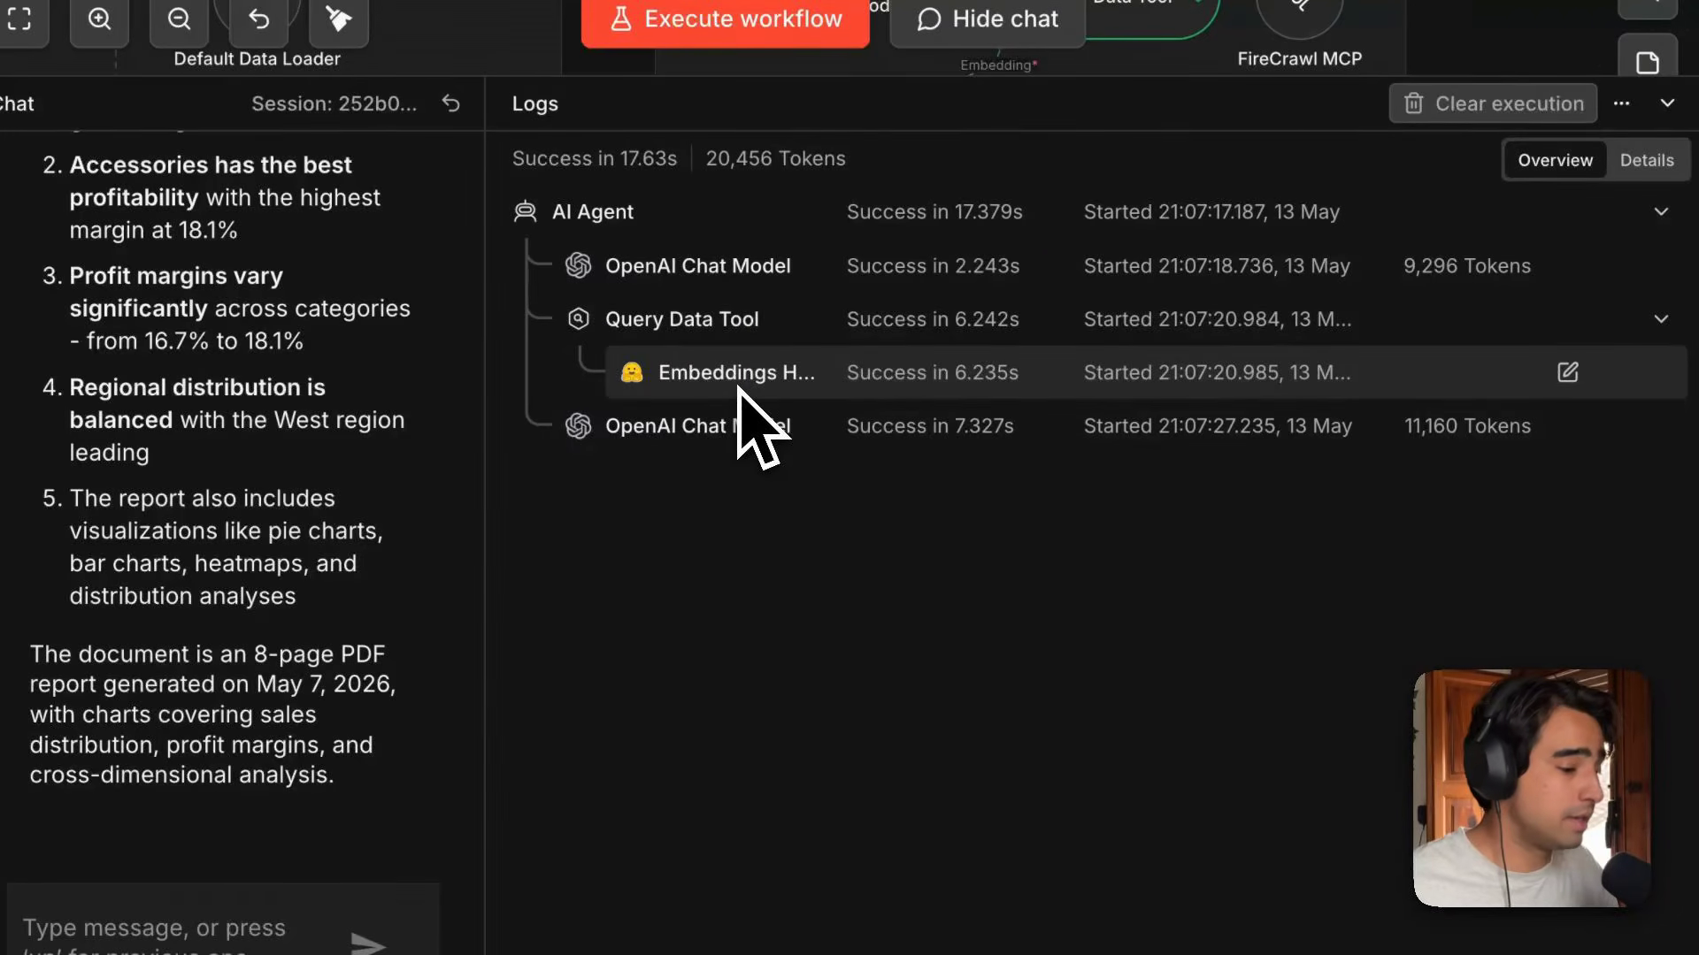
pyautogui.scroll(10, 438, 478)
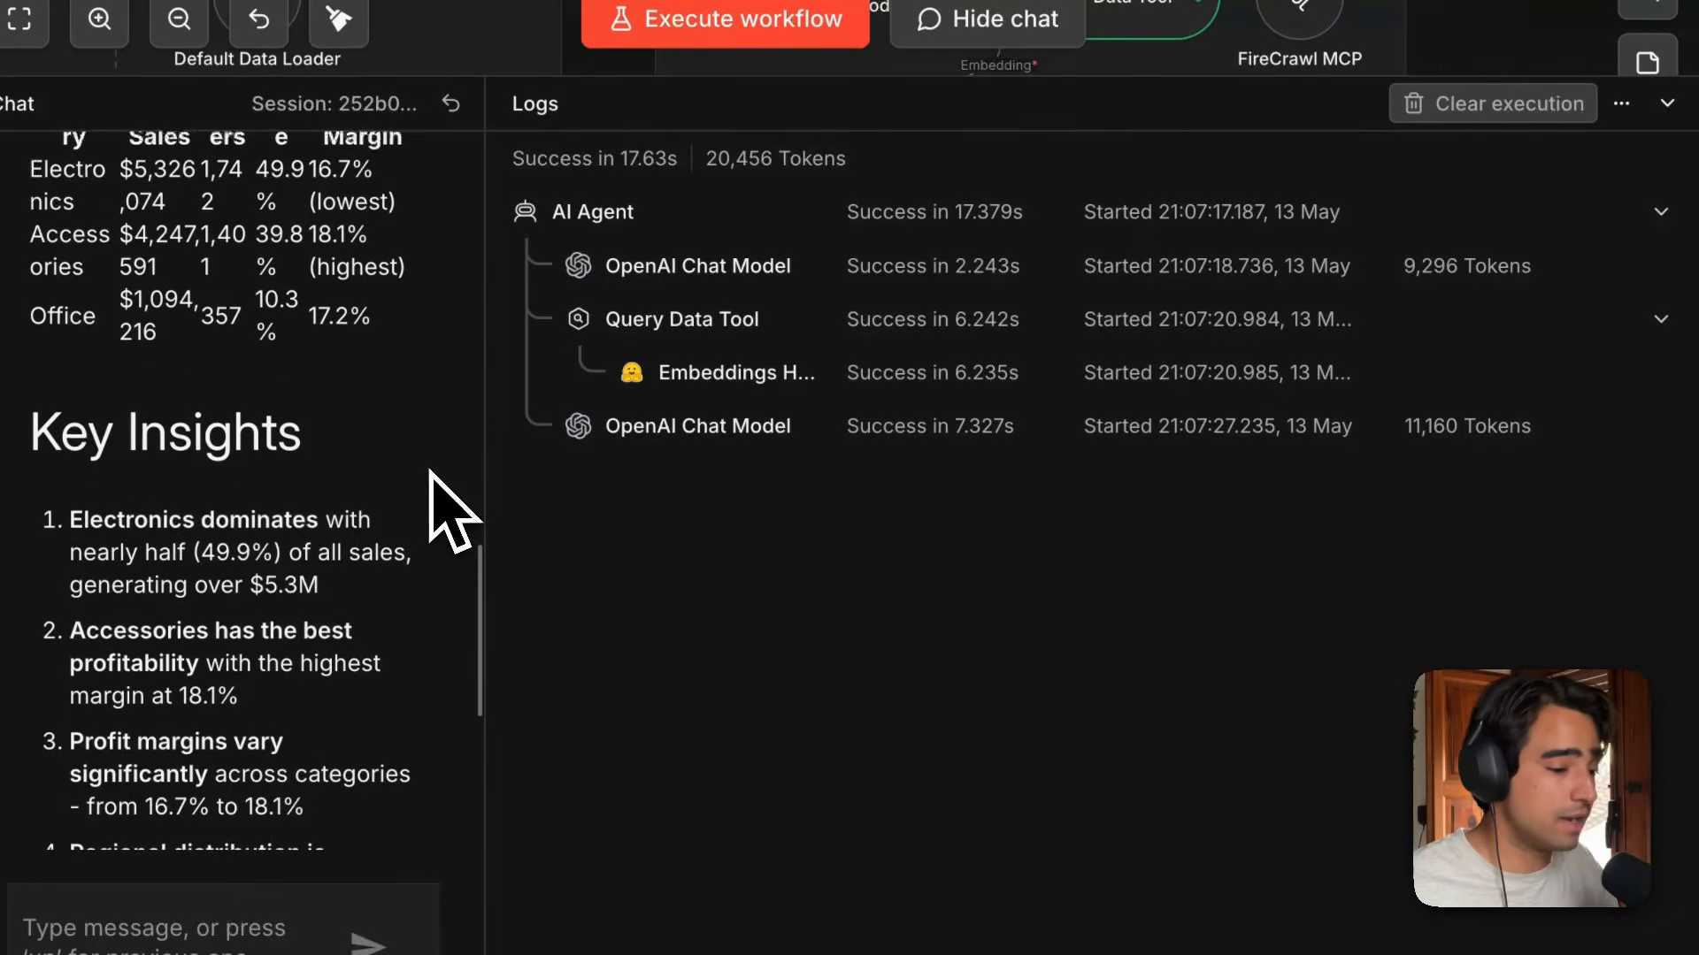
pyautogui.scroll(2, 442, 506)
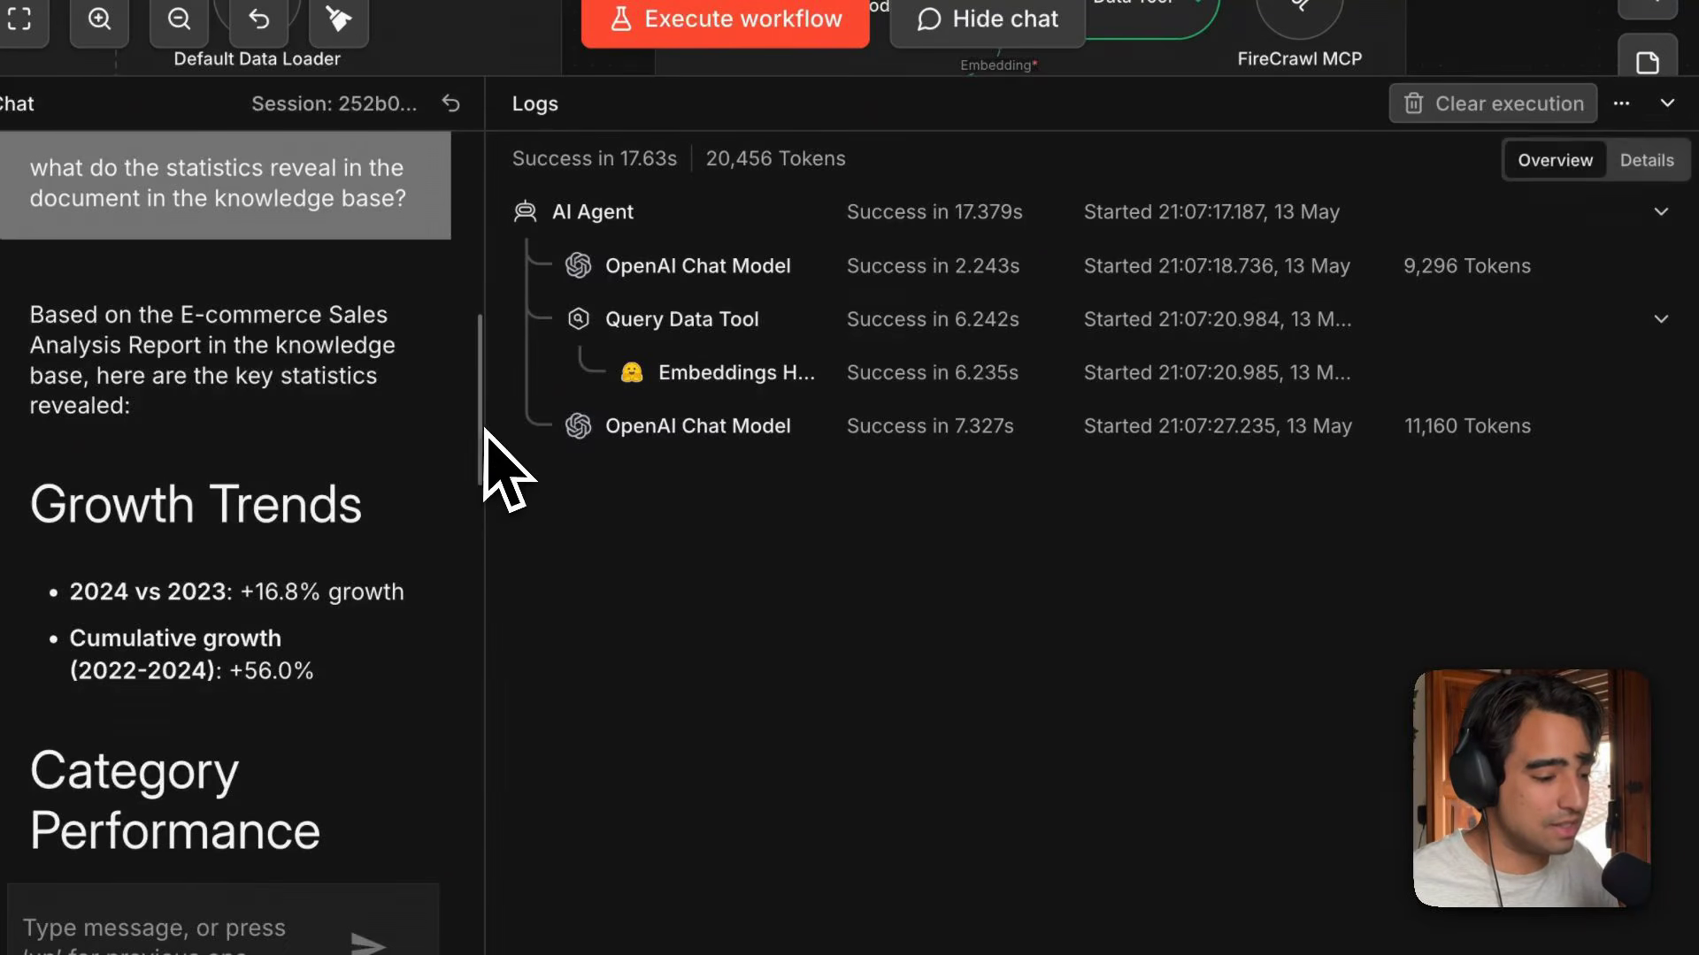
pyautogui.moveTo(481, 425); pyautogui.dragTo(775, 428)
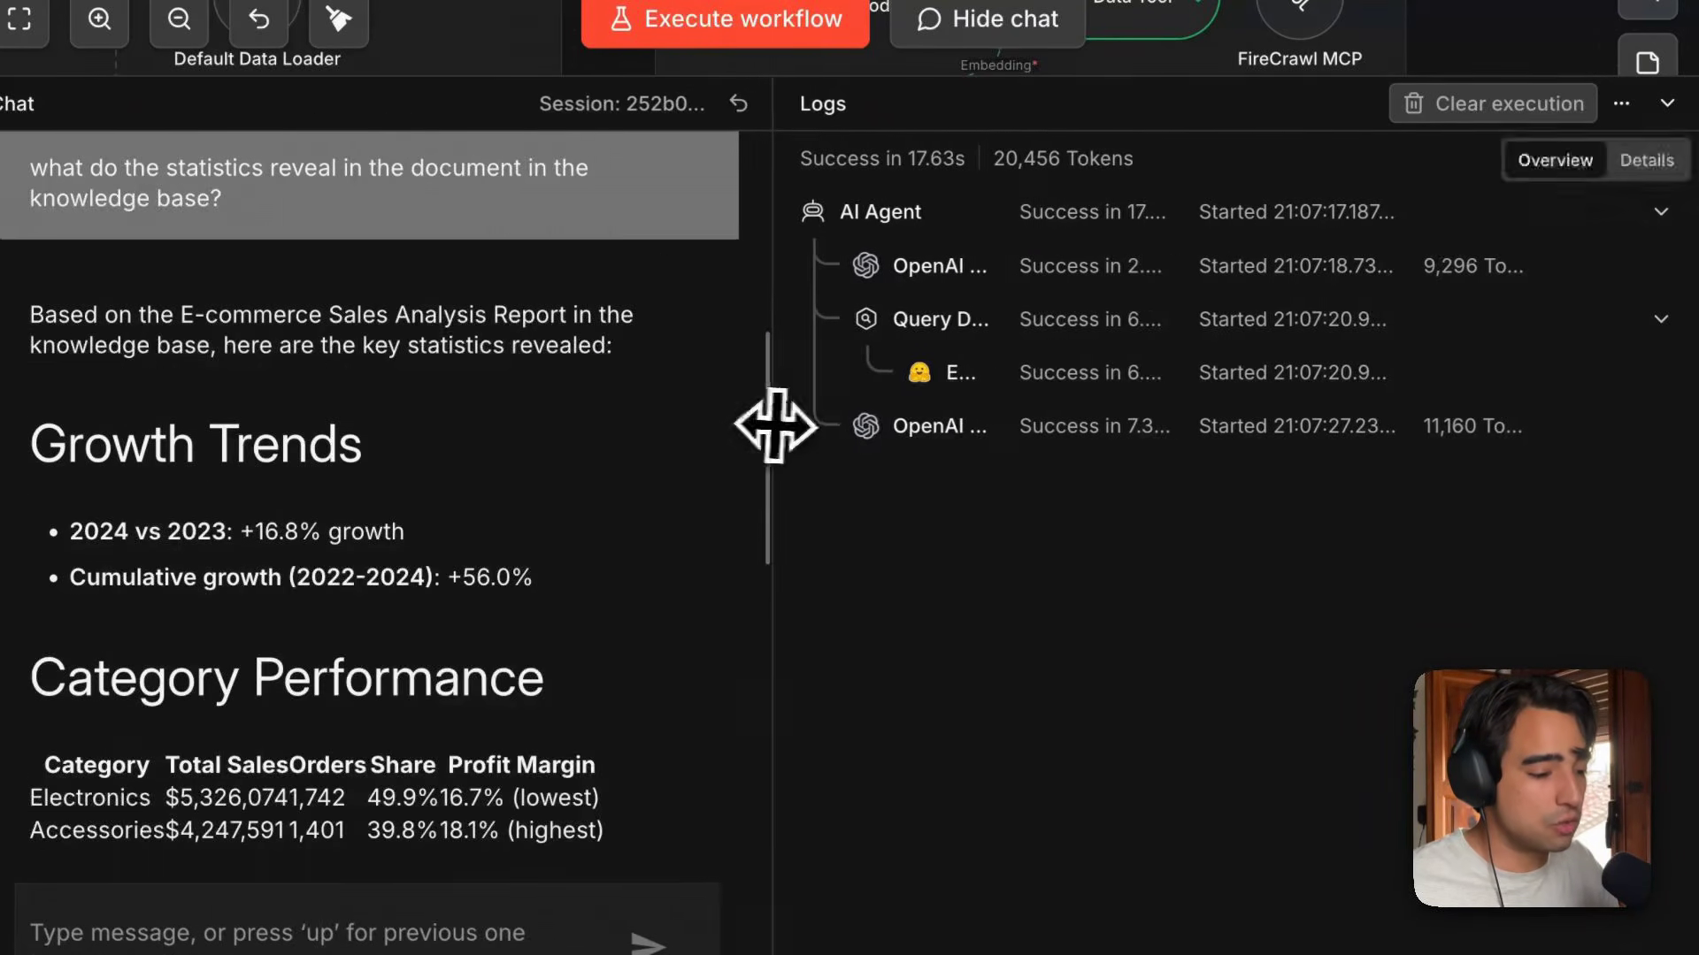
pyautogui.scroll(-4, 492, 431)
pyautogui.scroll(-6, 492, 431)
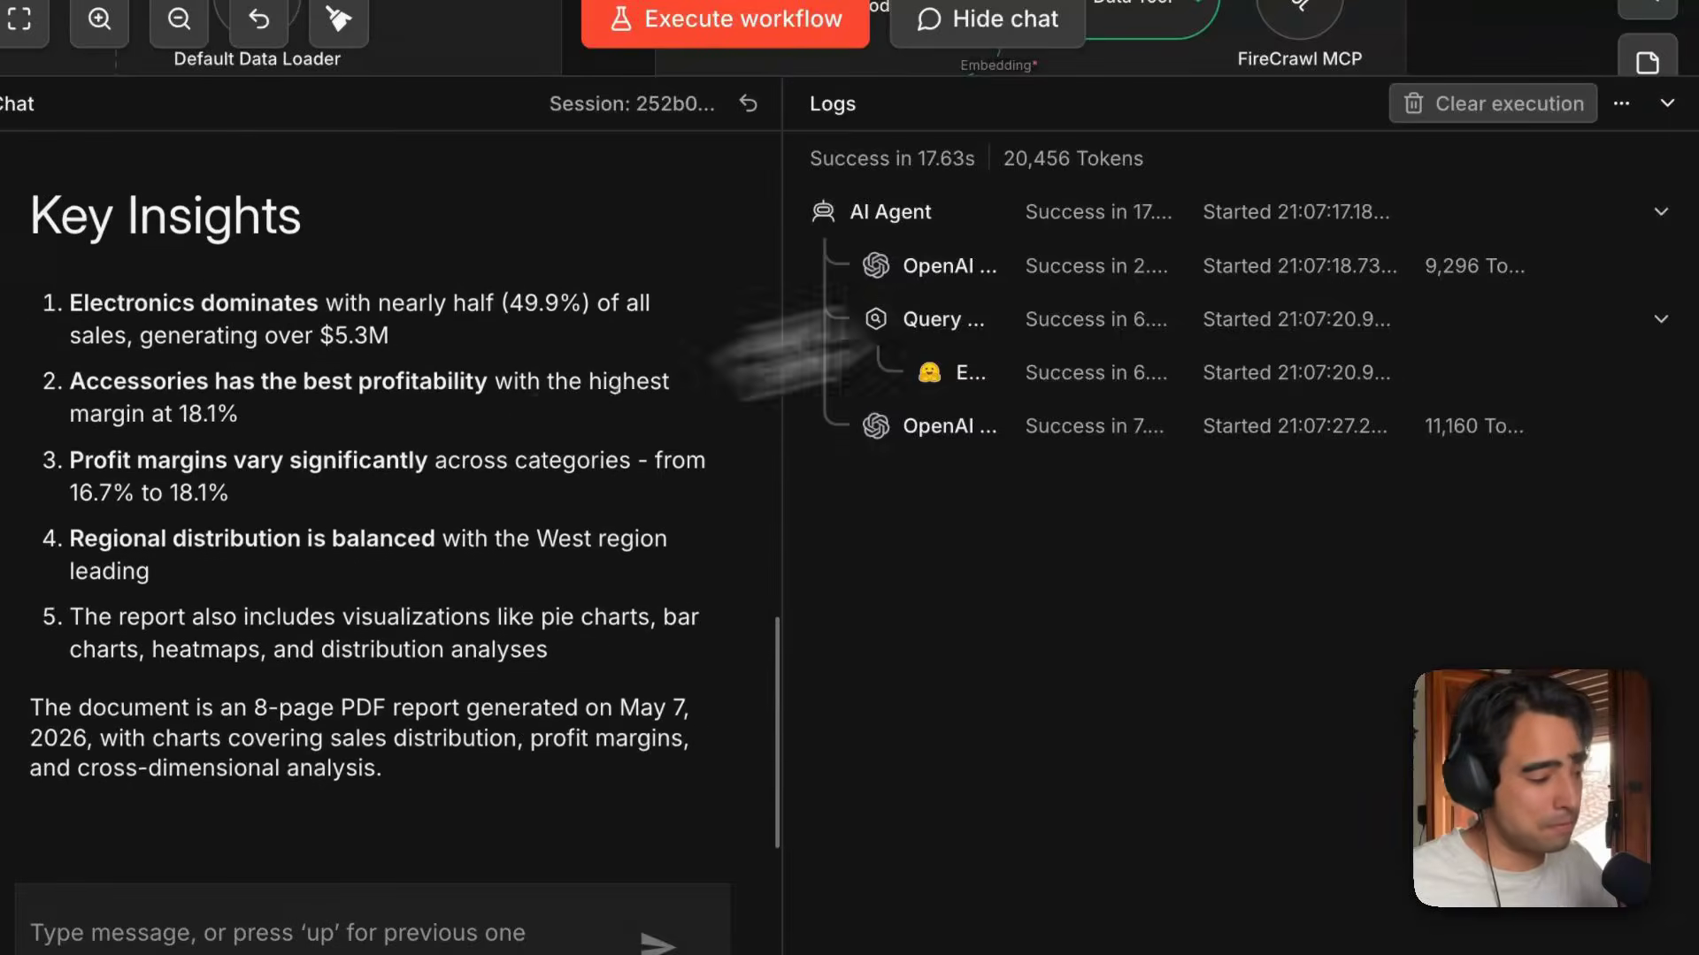
# Open the E-commerce Sales Analysis Report PDF, scroll through its pages to compare with the answer, then close it.
pyautogui.moveTo(1688, 128)
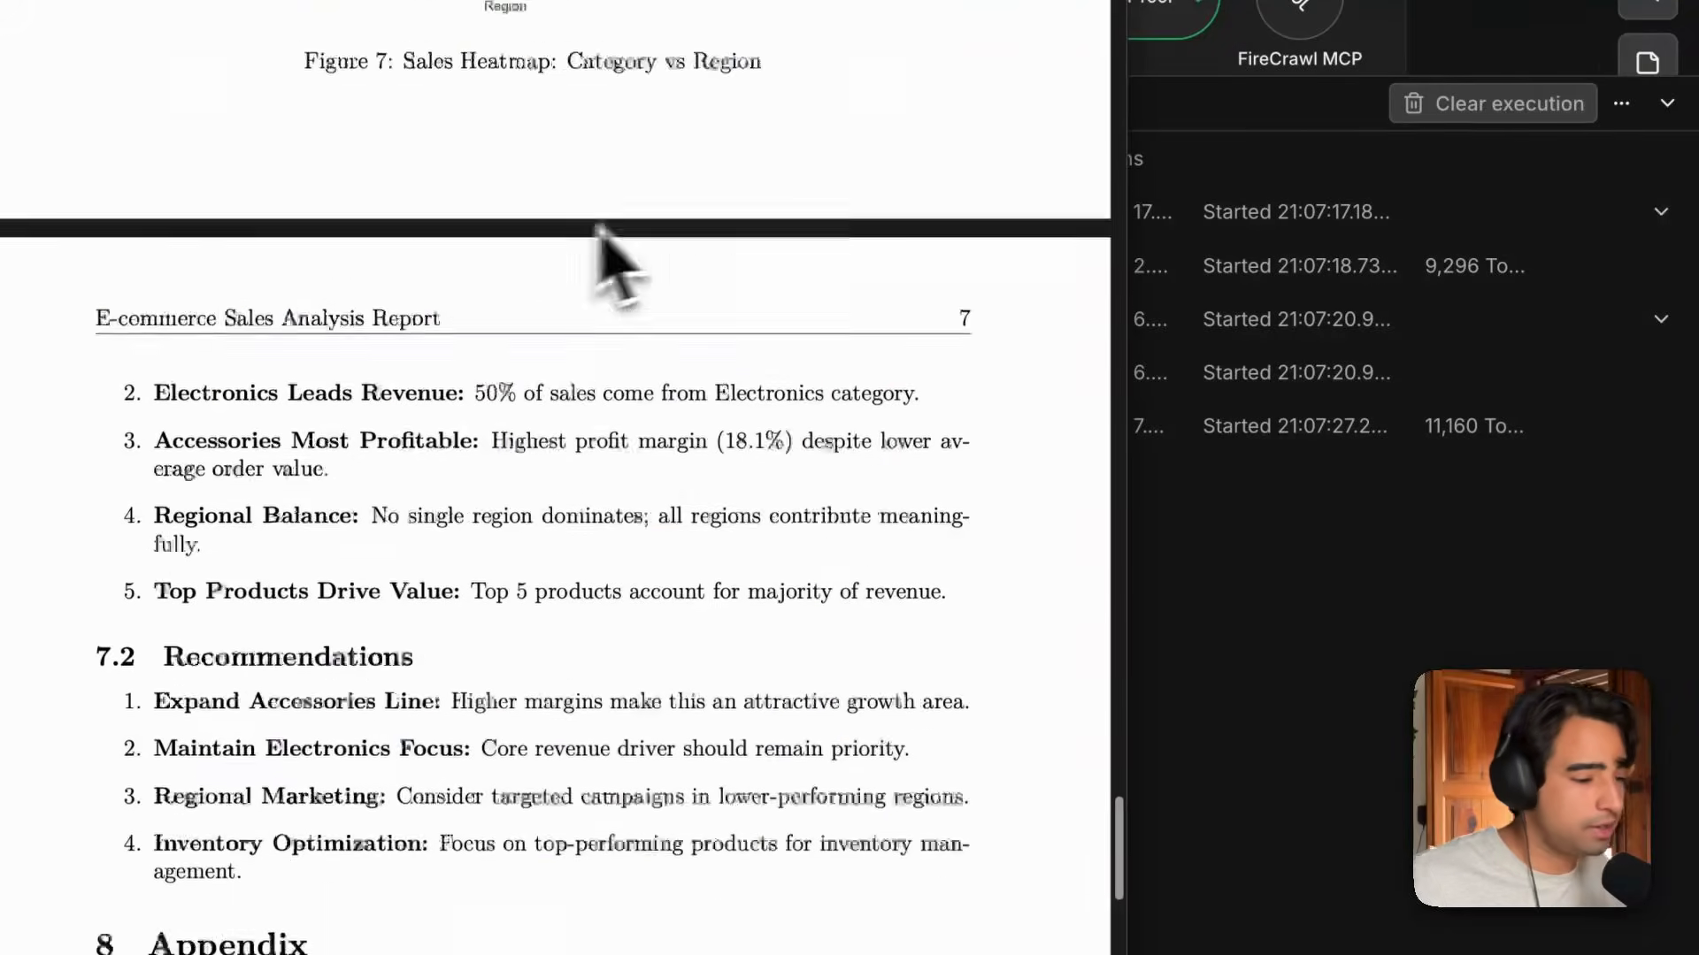
pyautogui.scroll(20, 584, 278)
pyautogui.scroll(15, 743, 353)
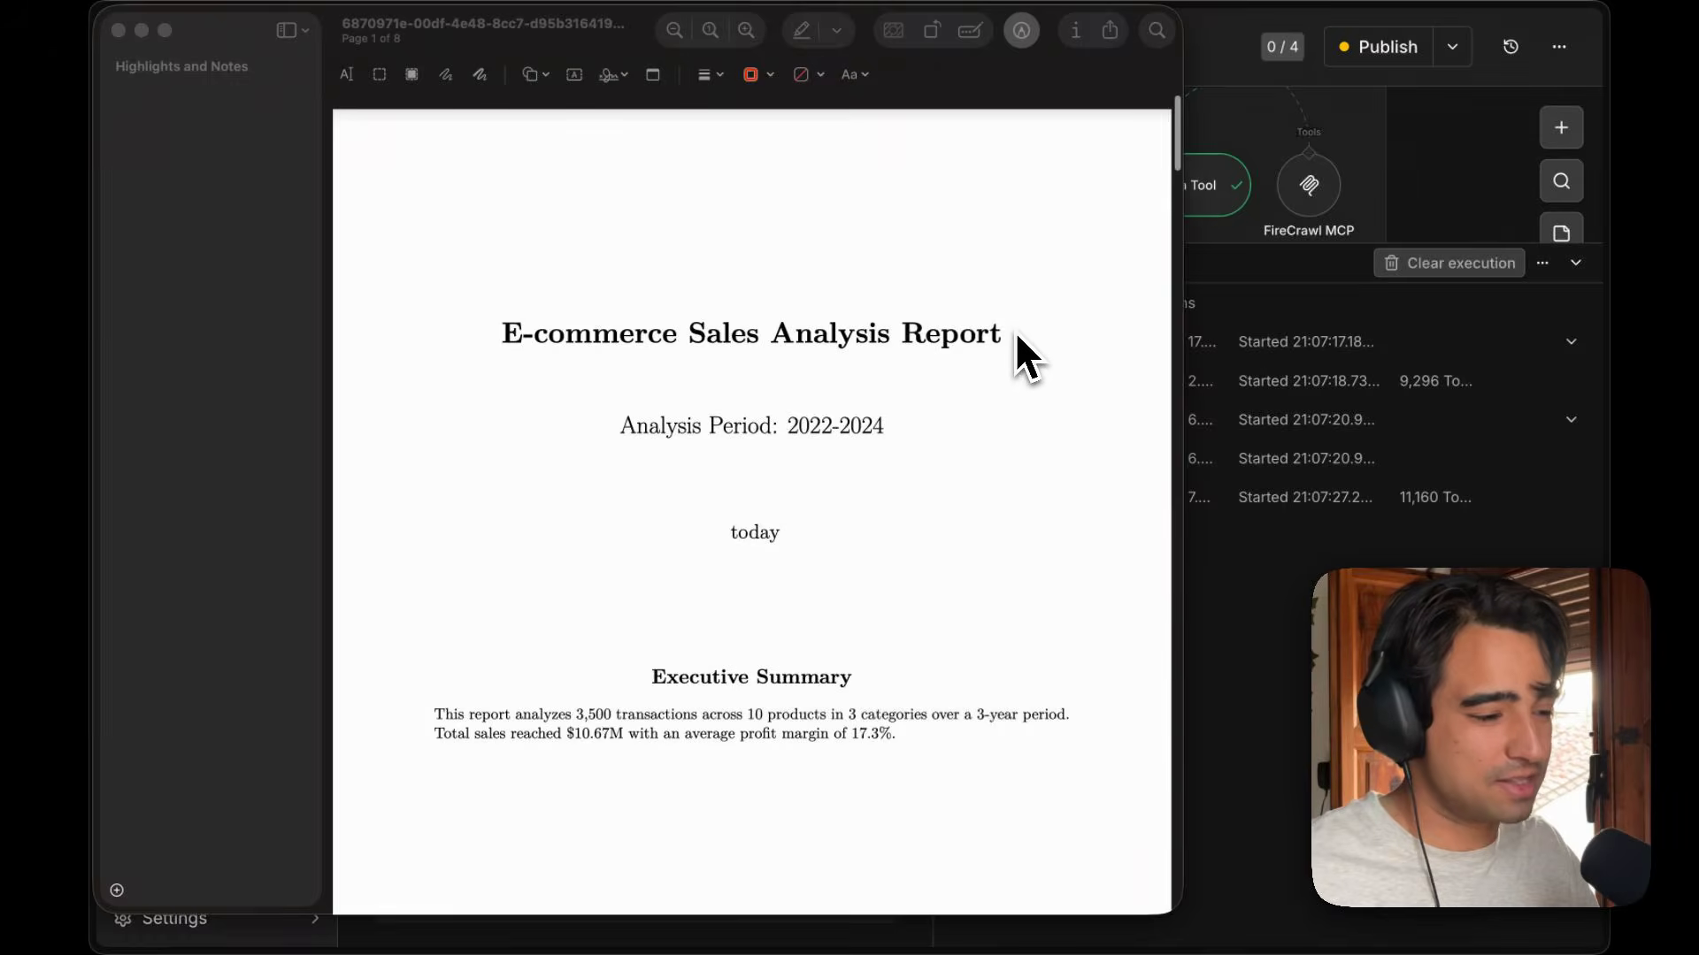
pyautogui.click(532, 336)
pyautogui.moveTo(506, 345); pyautogui.dragTo(1058, 360)
pyautogui.click(1058, 360)
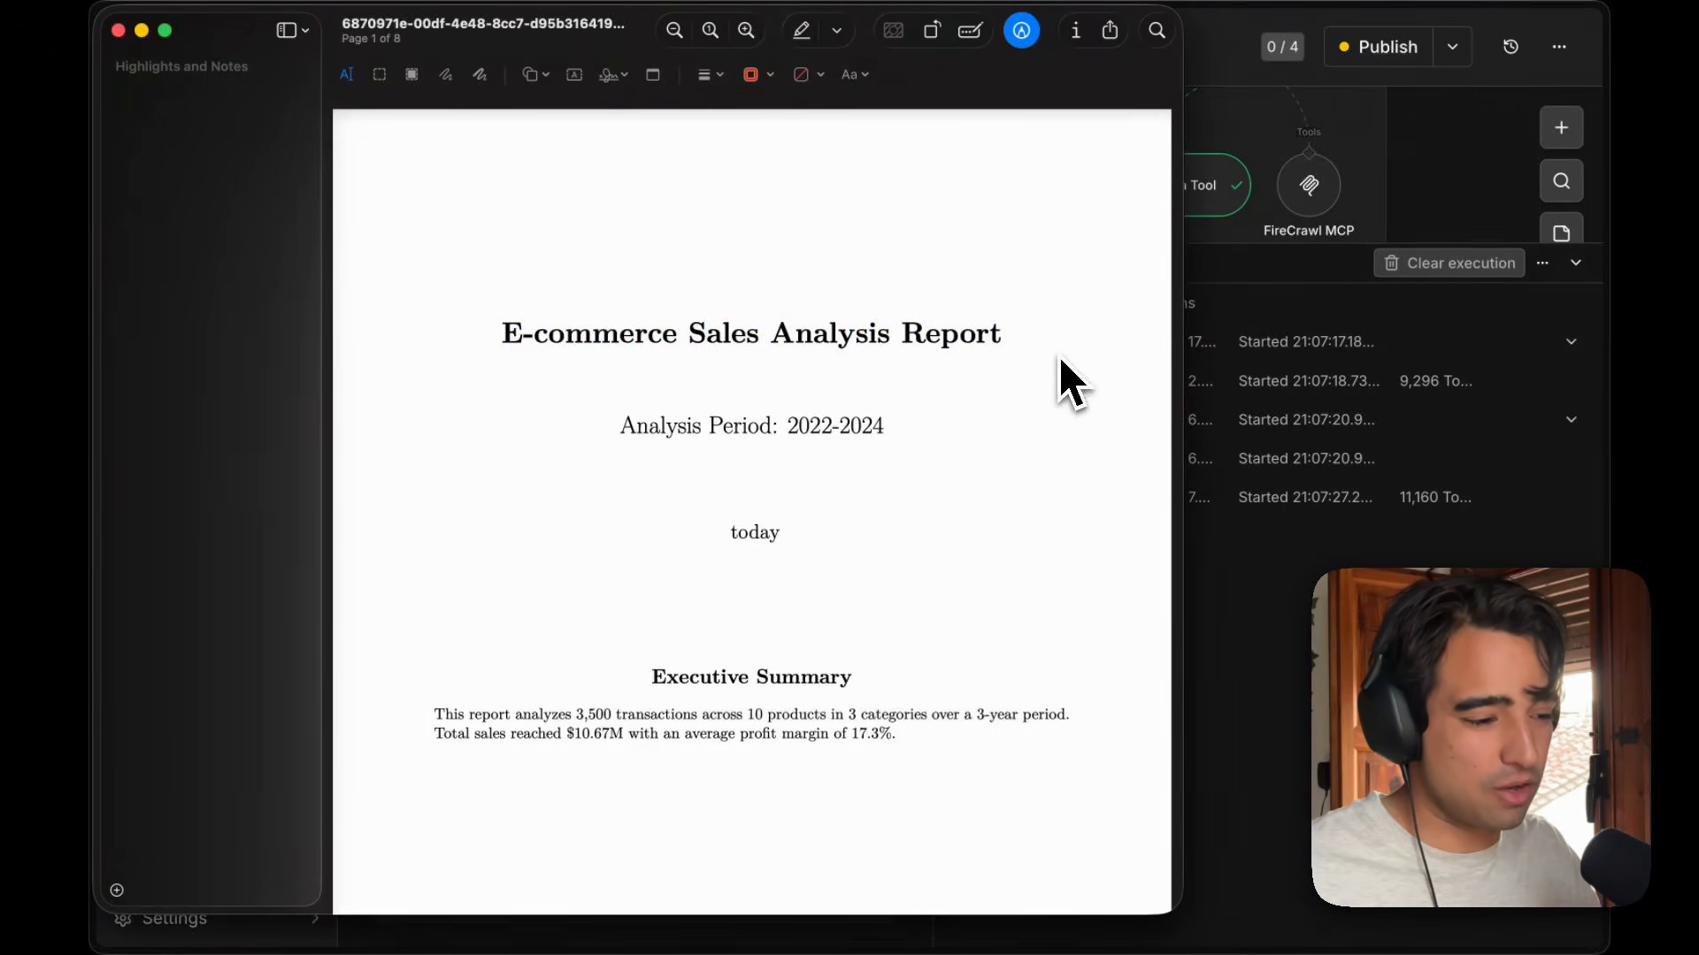
pyautogui.scroll(-10, 1059, 360)
pyautogui.scroll(-20, 1069, 380)
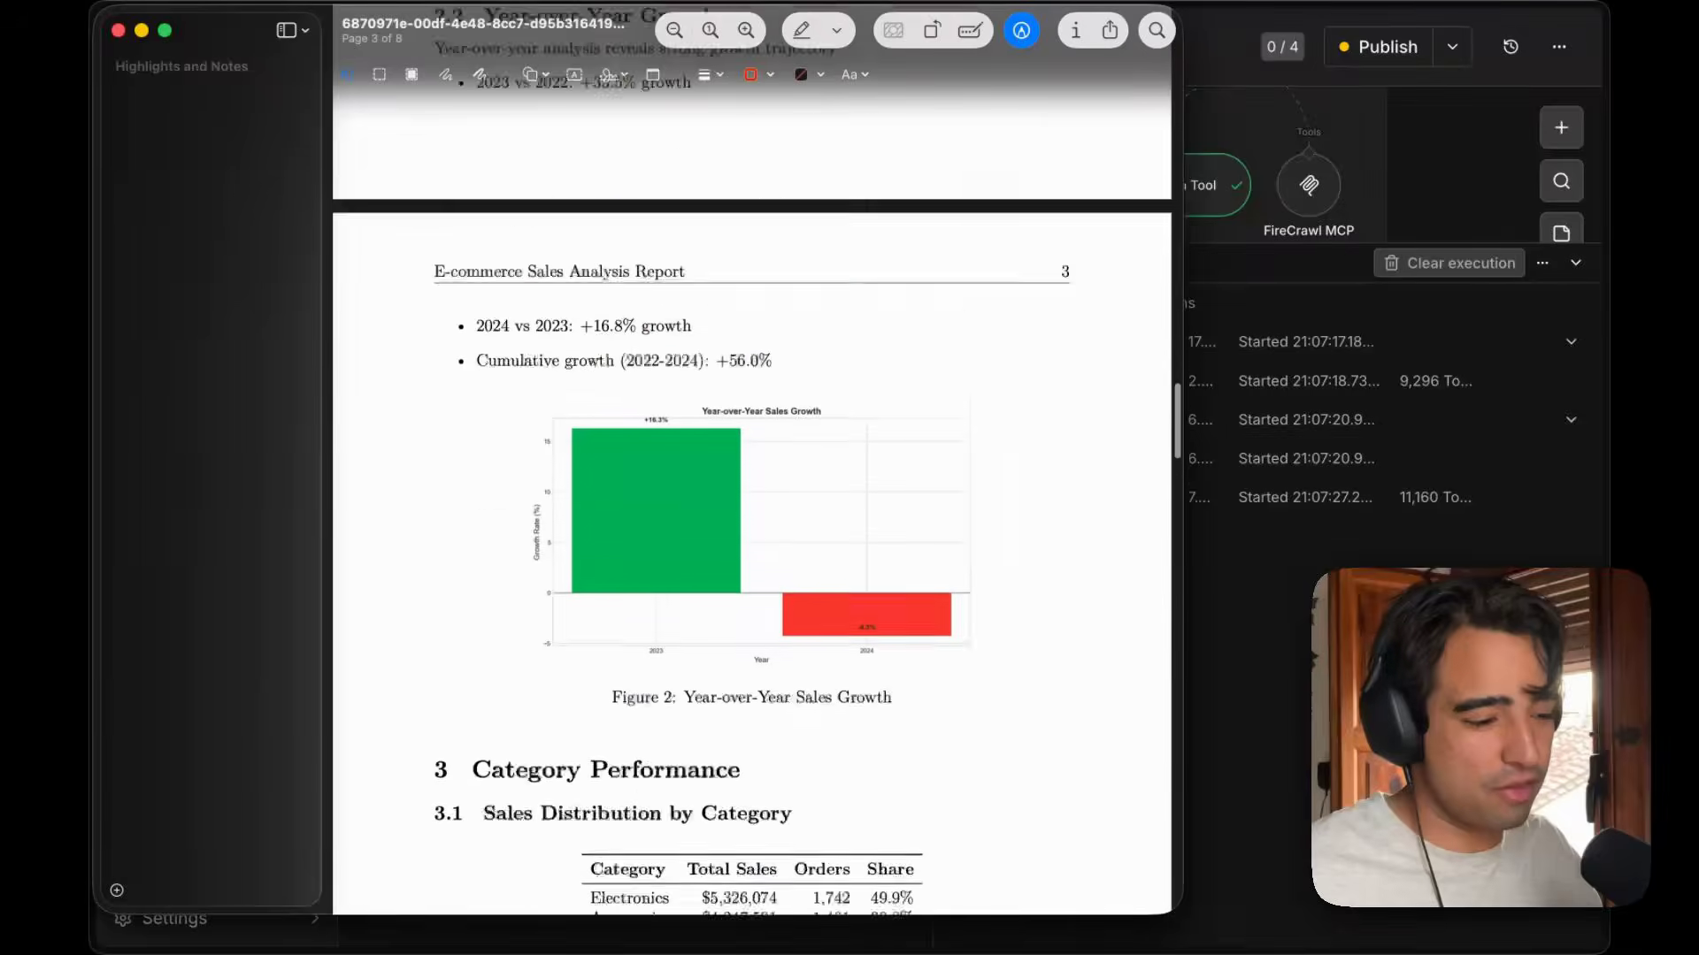
pyautogui.scroll(-15, 826, 531)
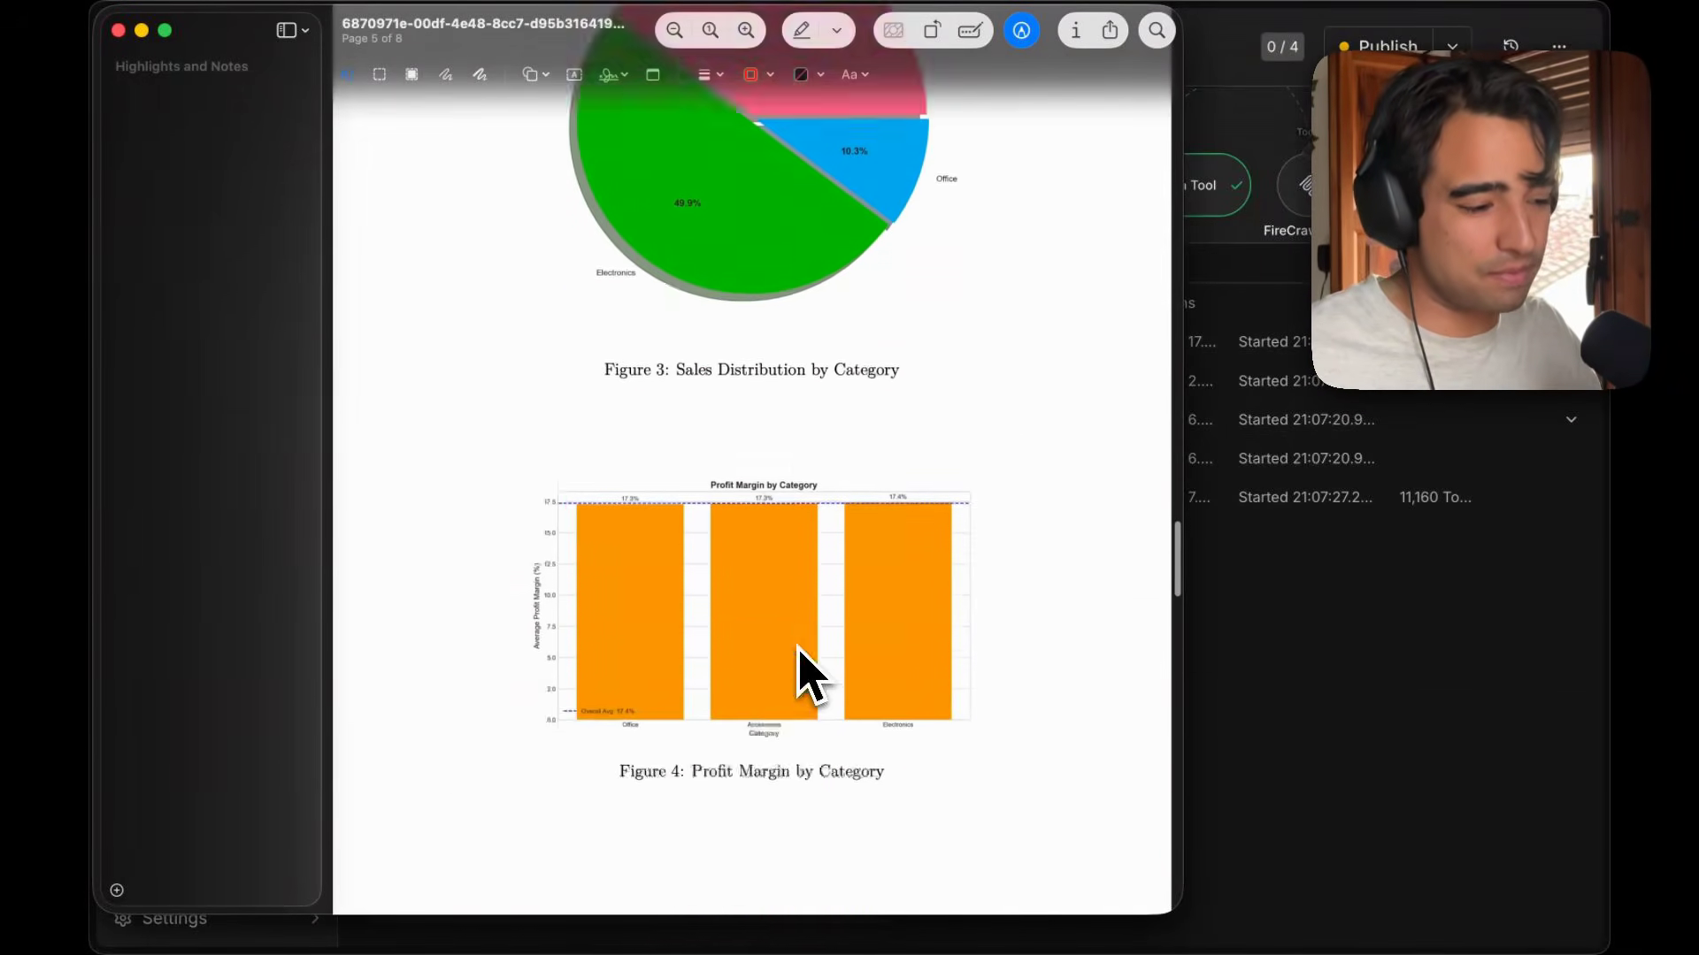
pyautogui.scroll(-20, 801, 659)
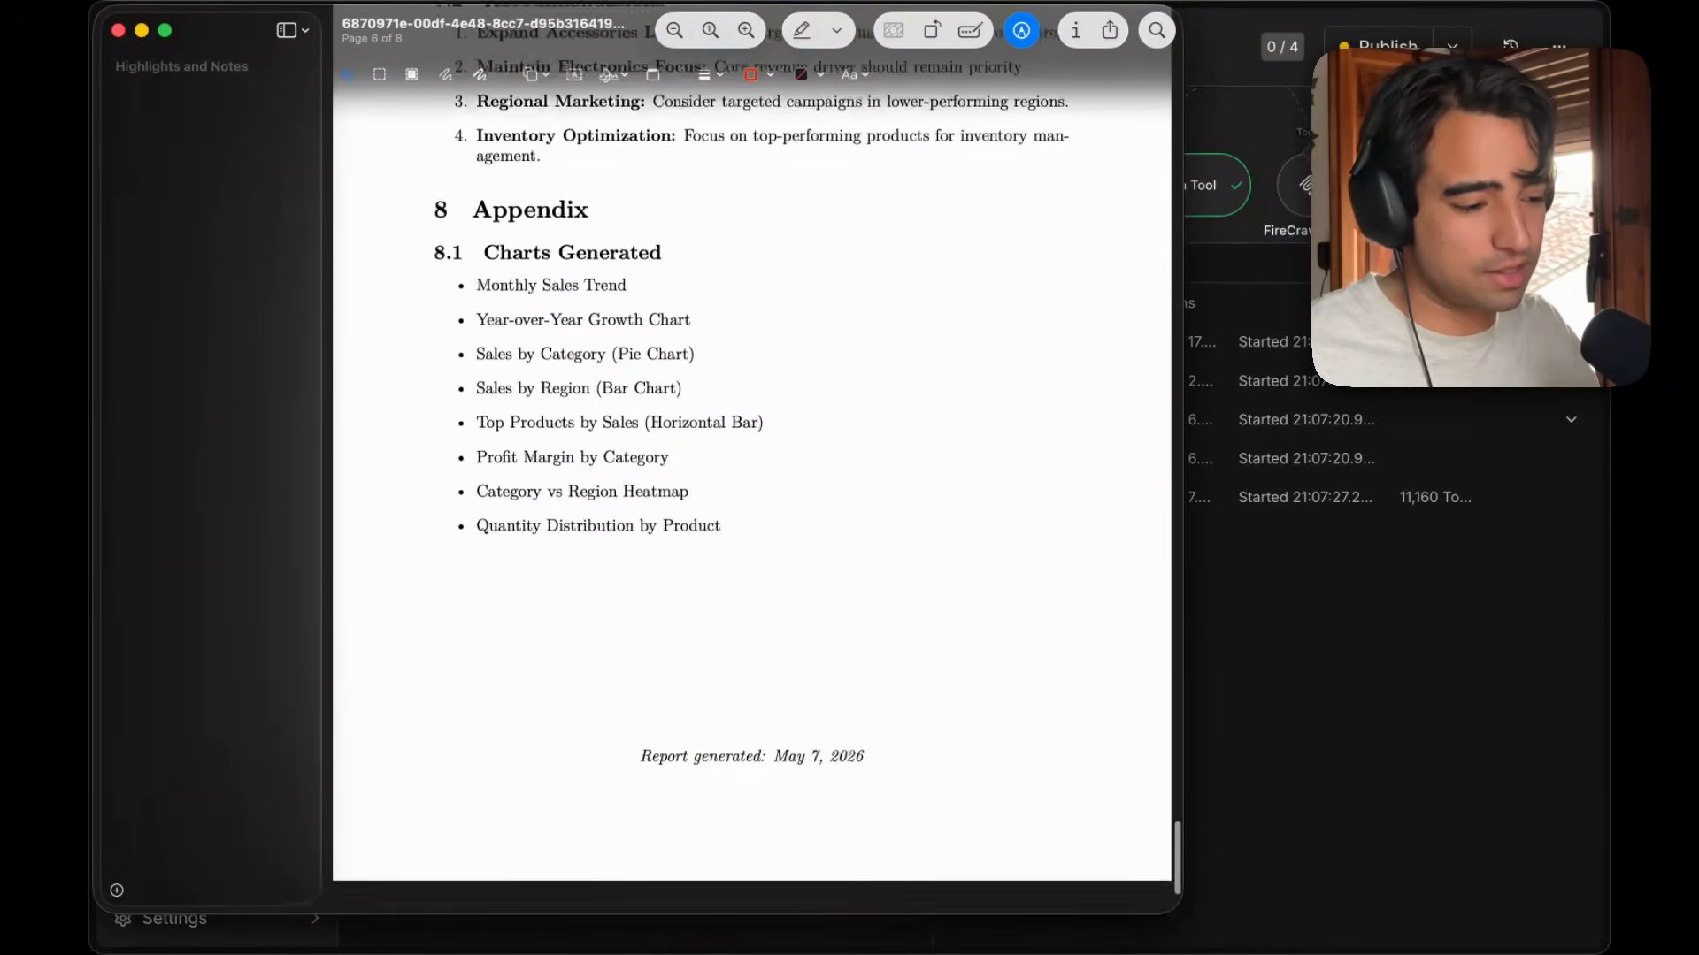
pyautogui.scroll(15, 628, 329)
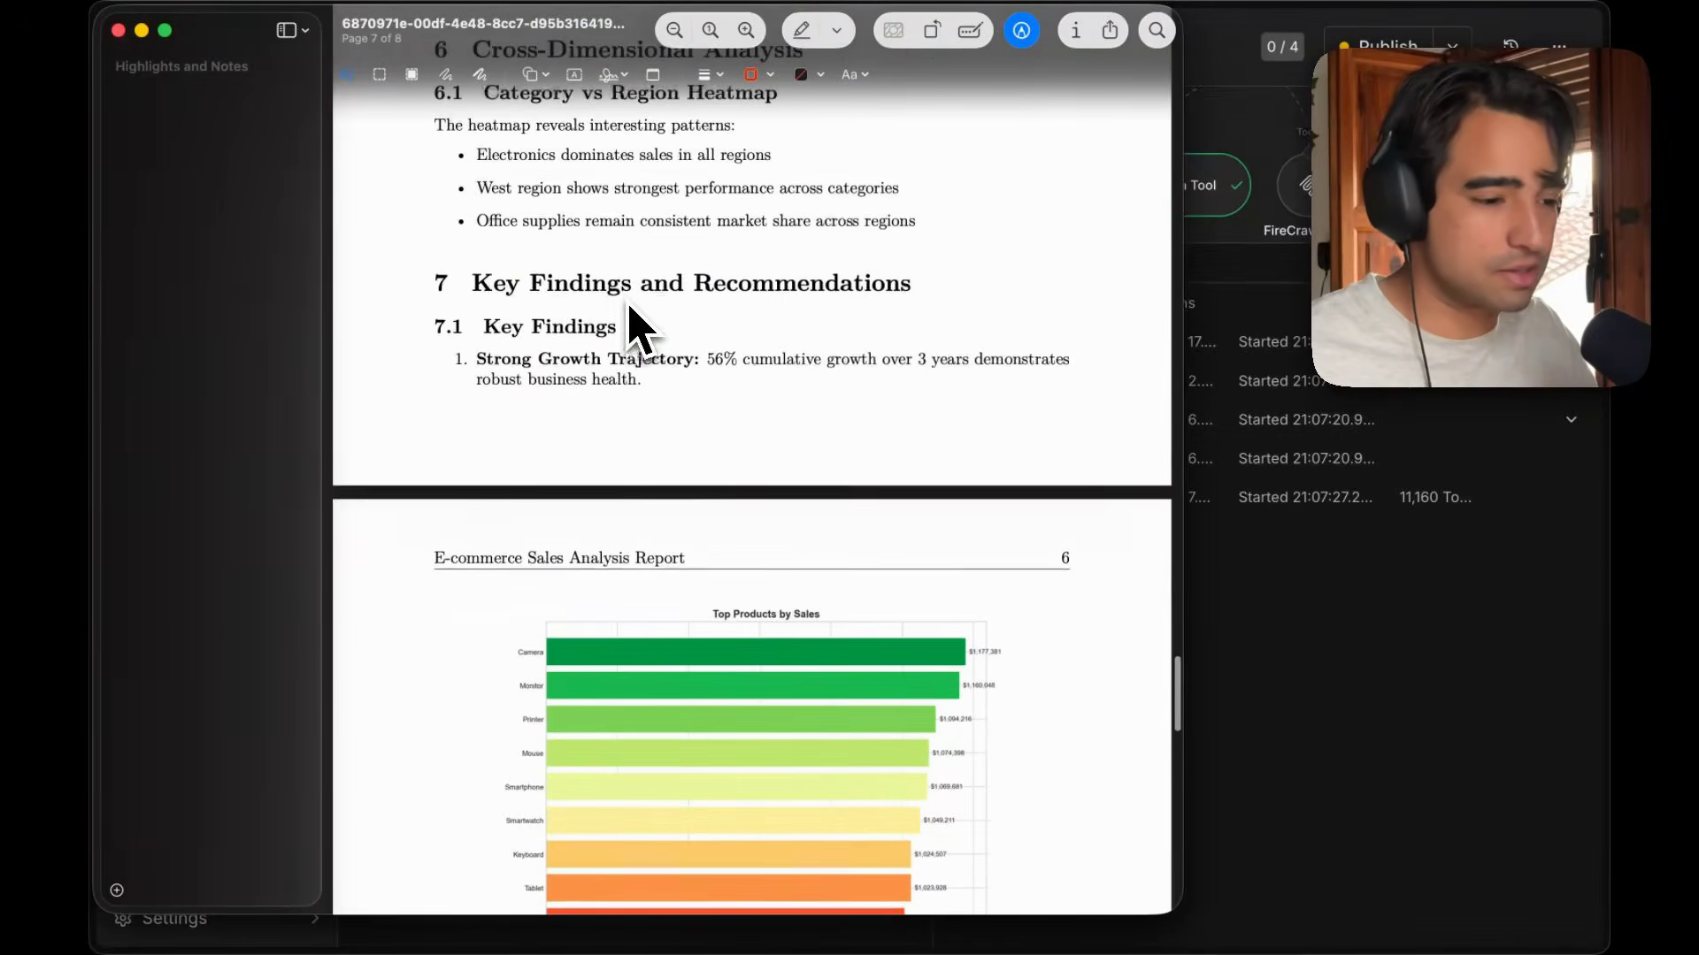
pyautogui.click(118, 30)
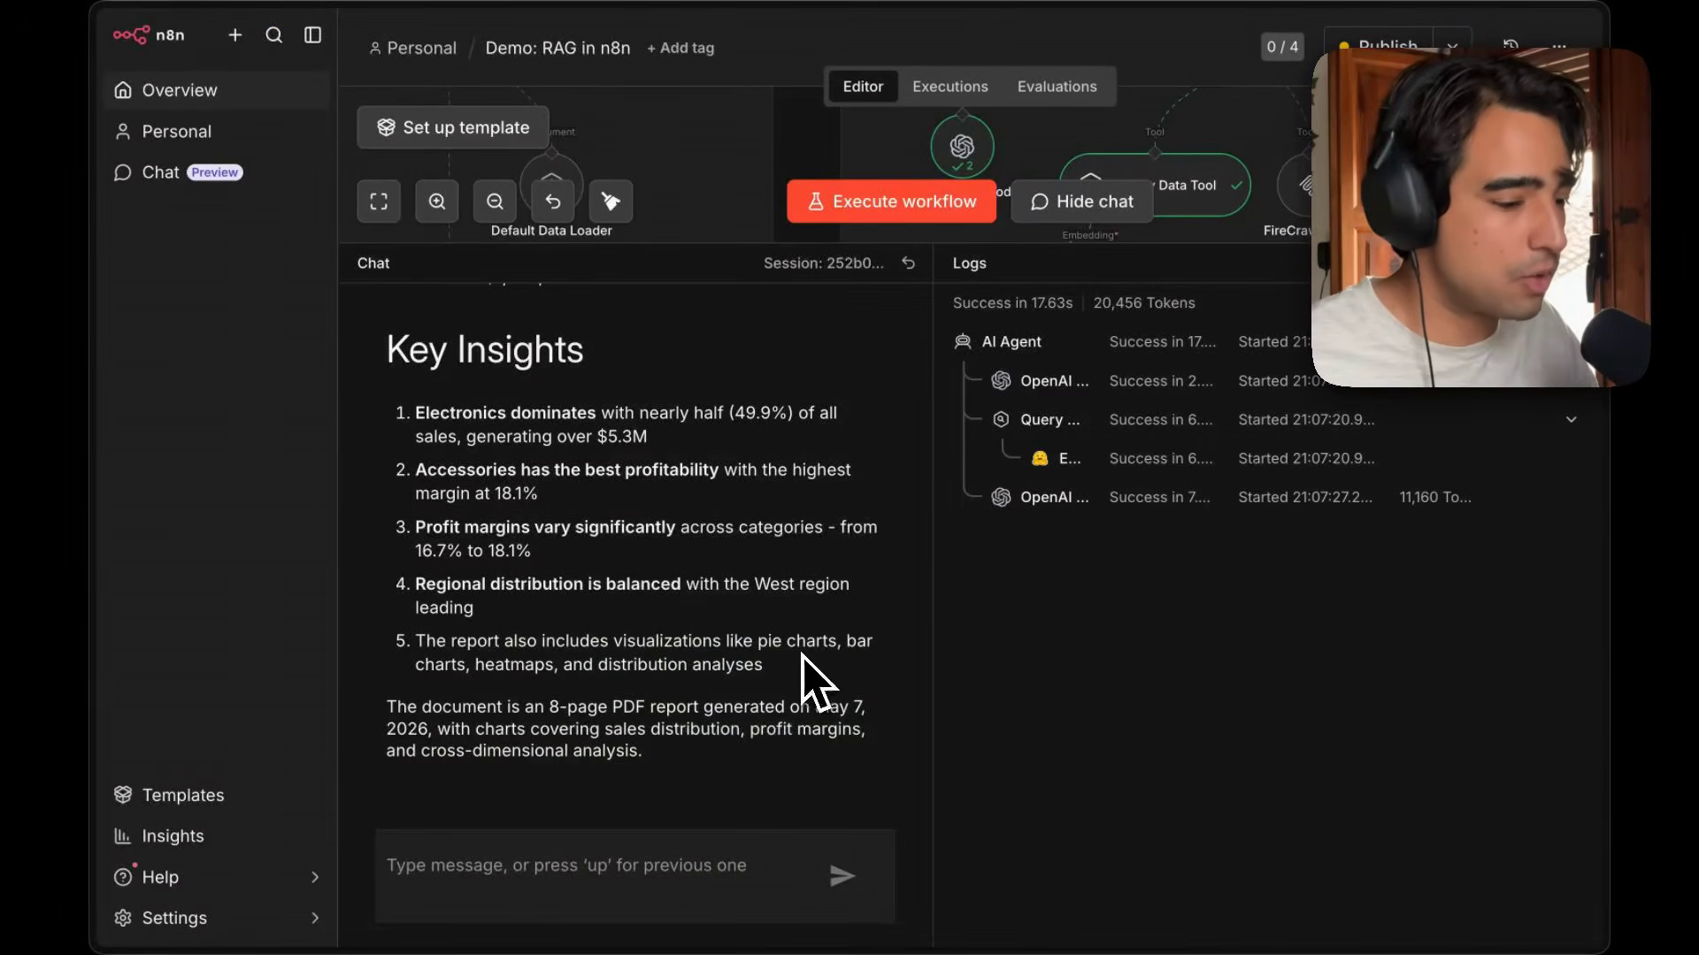
# Reset the chat session and send "what are the latest news related to the hormuz canal crisis?".
pyautogui.scroll(10, 759, 551)
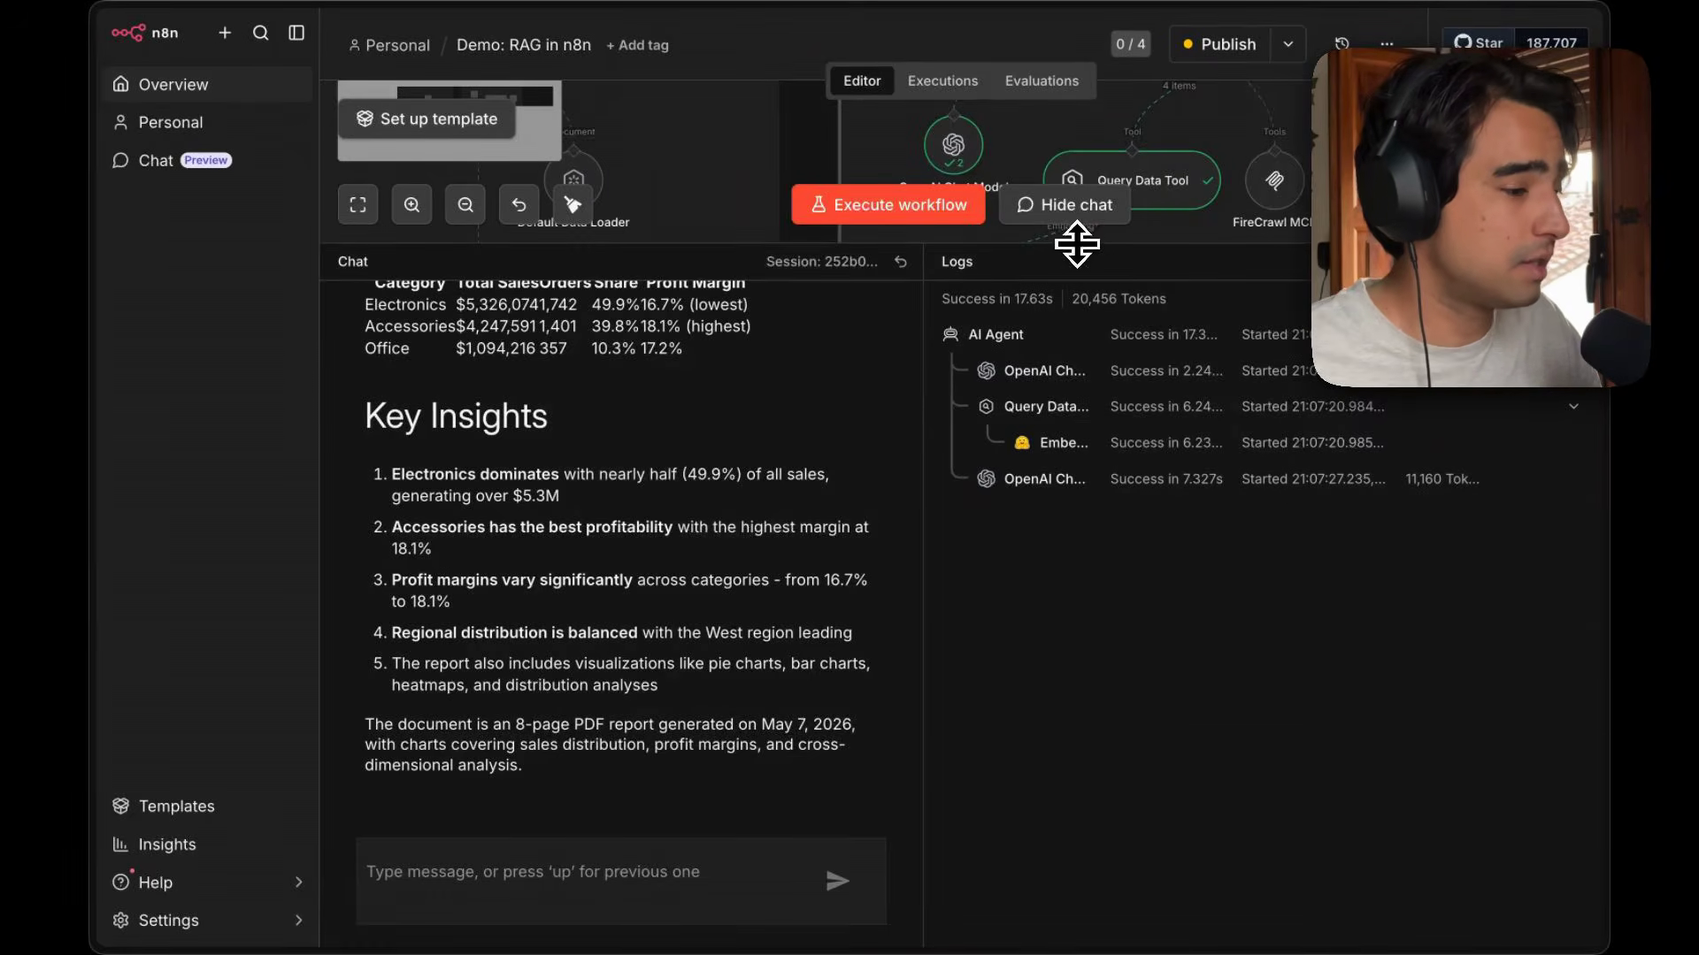
pyautogui.moveTo(1077, 244); pyautogui.dragTo(1150, 663)
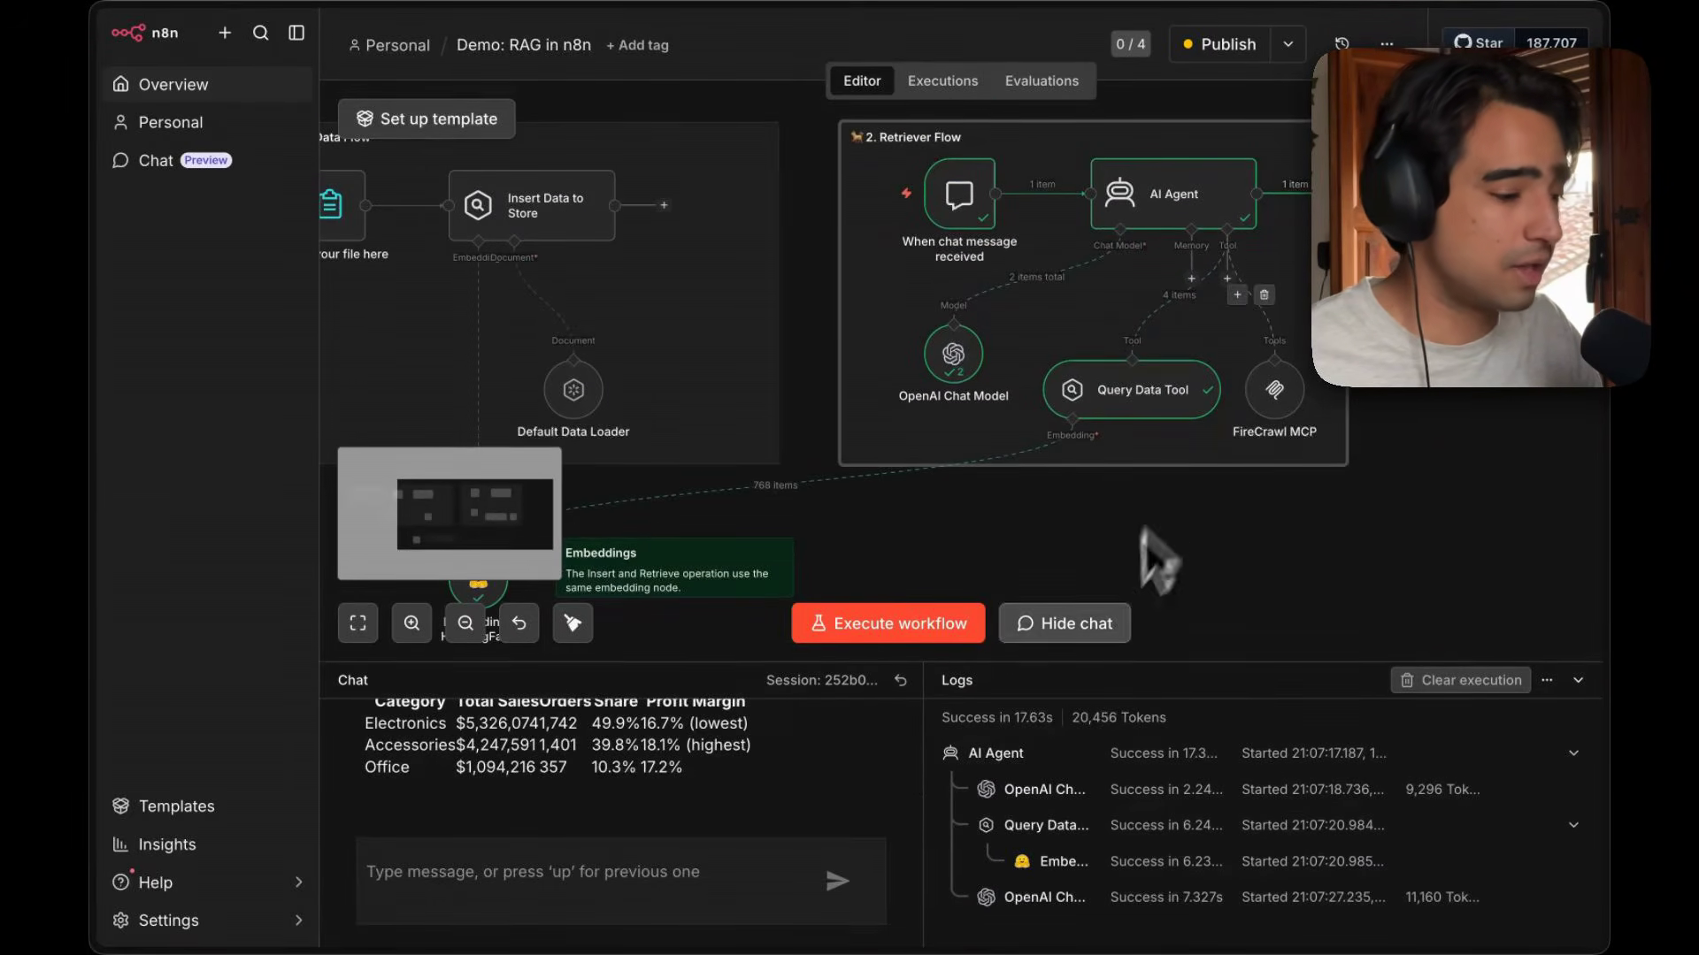
pyautogui.moveTo(989, 662); pyautogui.dragTo(985, 596)
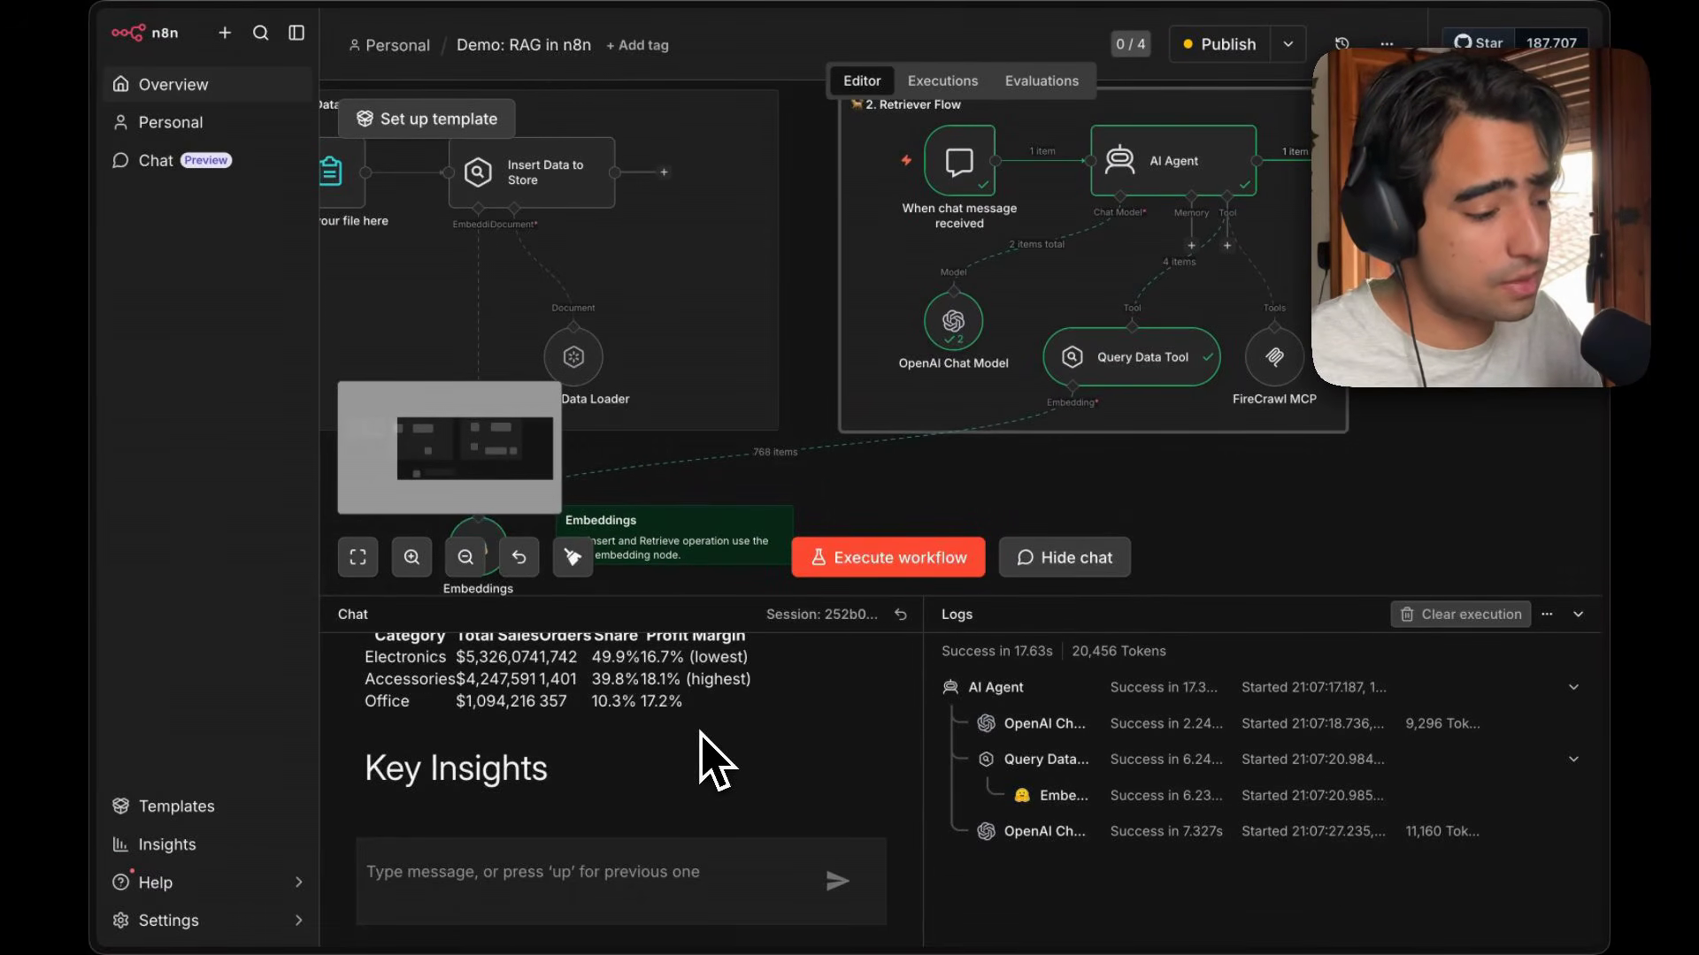
pyautogui.click(900, 614)
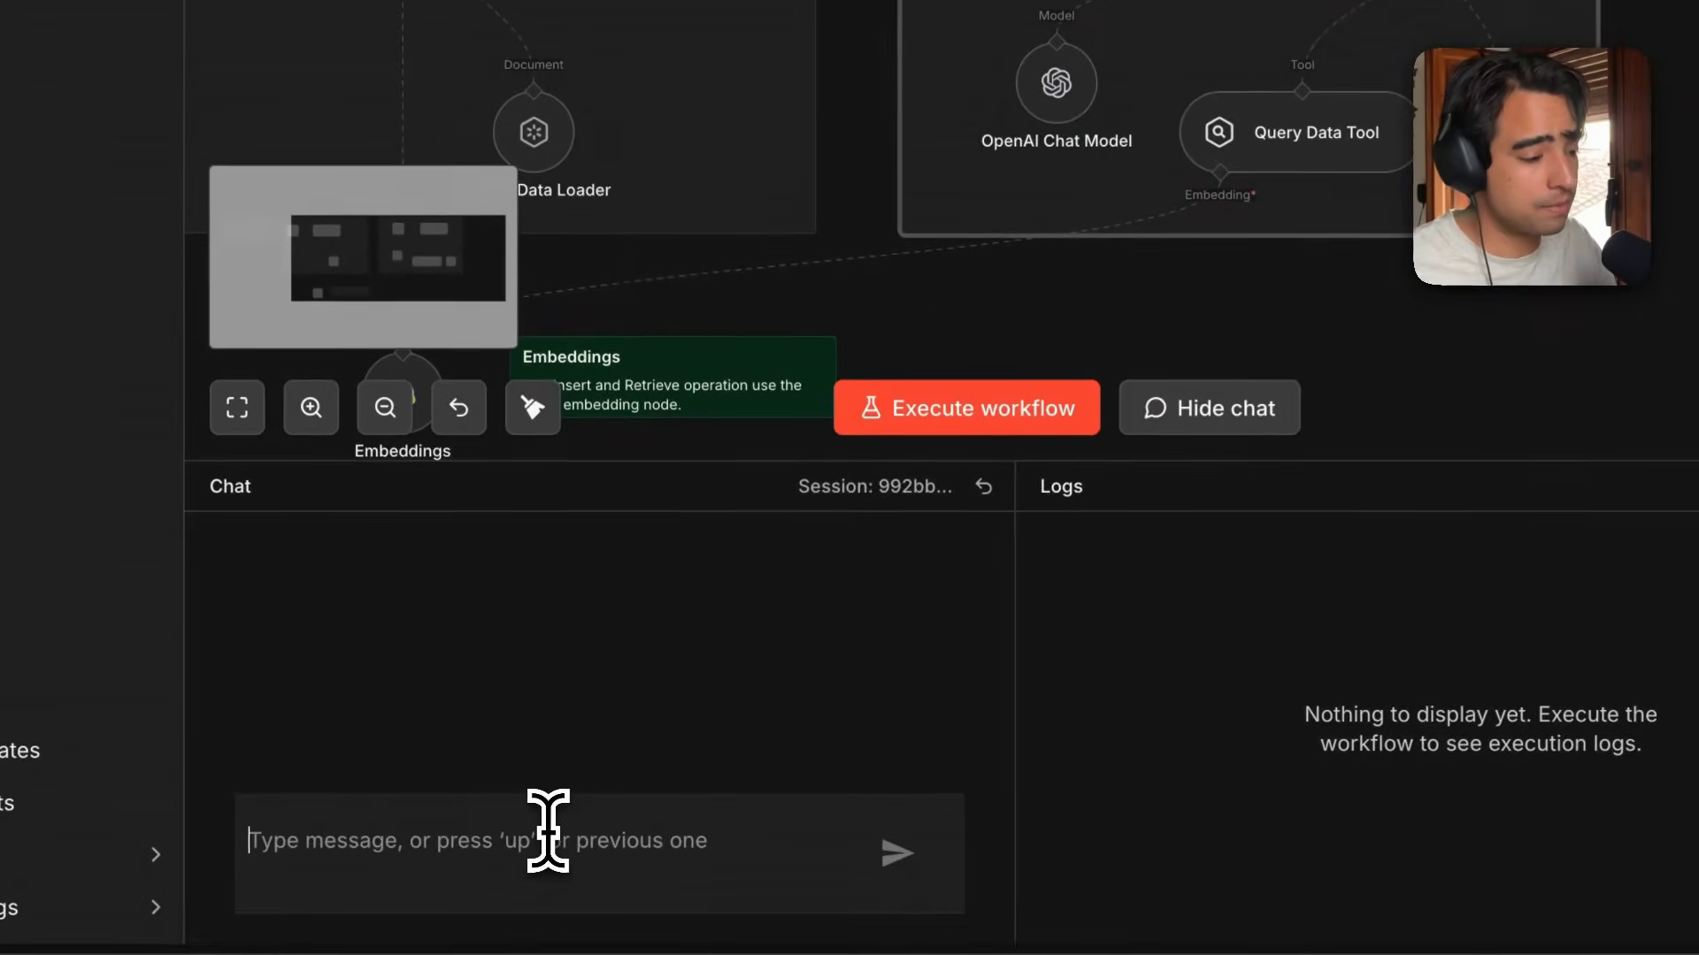
pyautogui.write('what are the latest news related to the hormuz canal crisis')
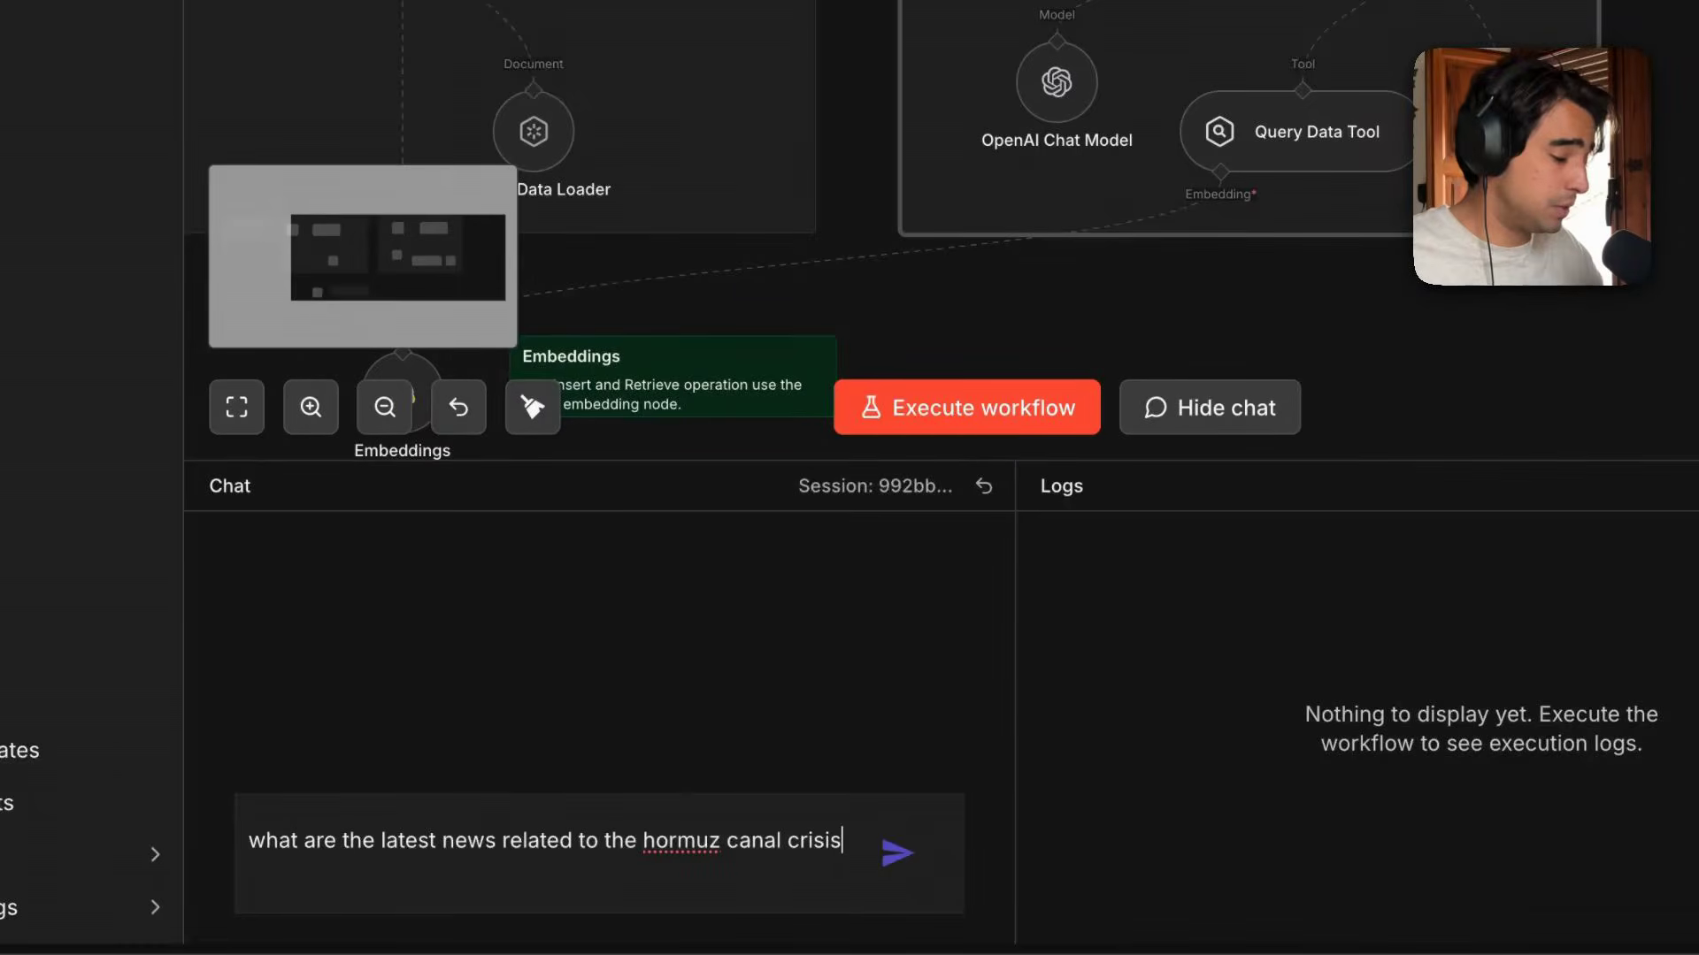
pyautogui.press('Return')
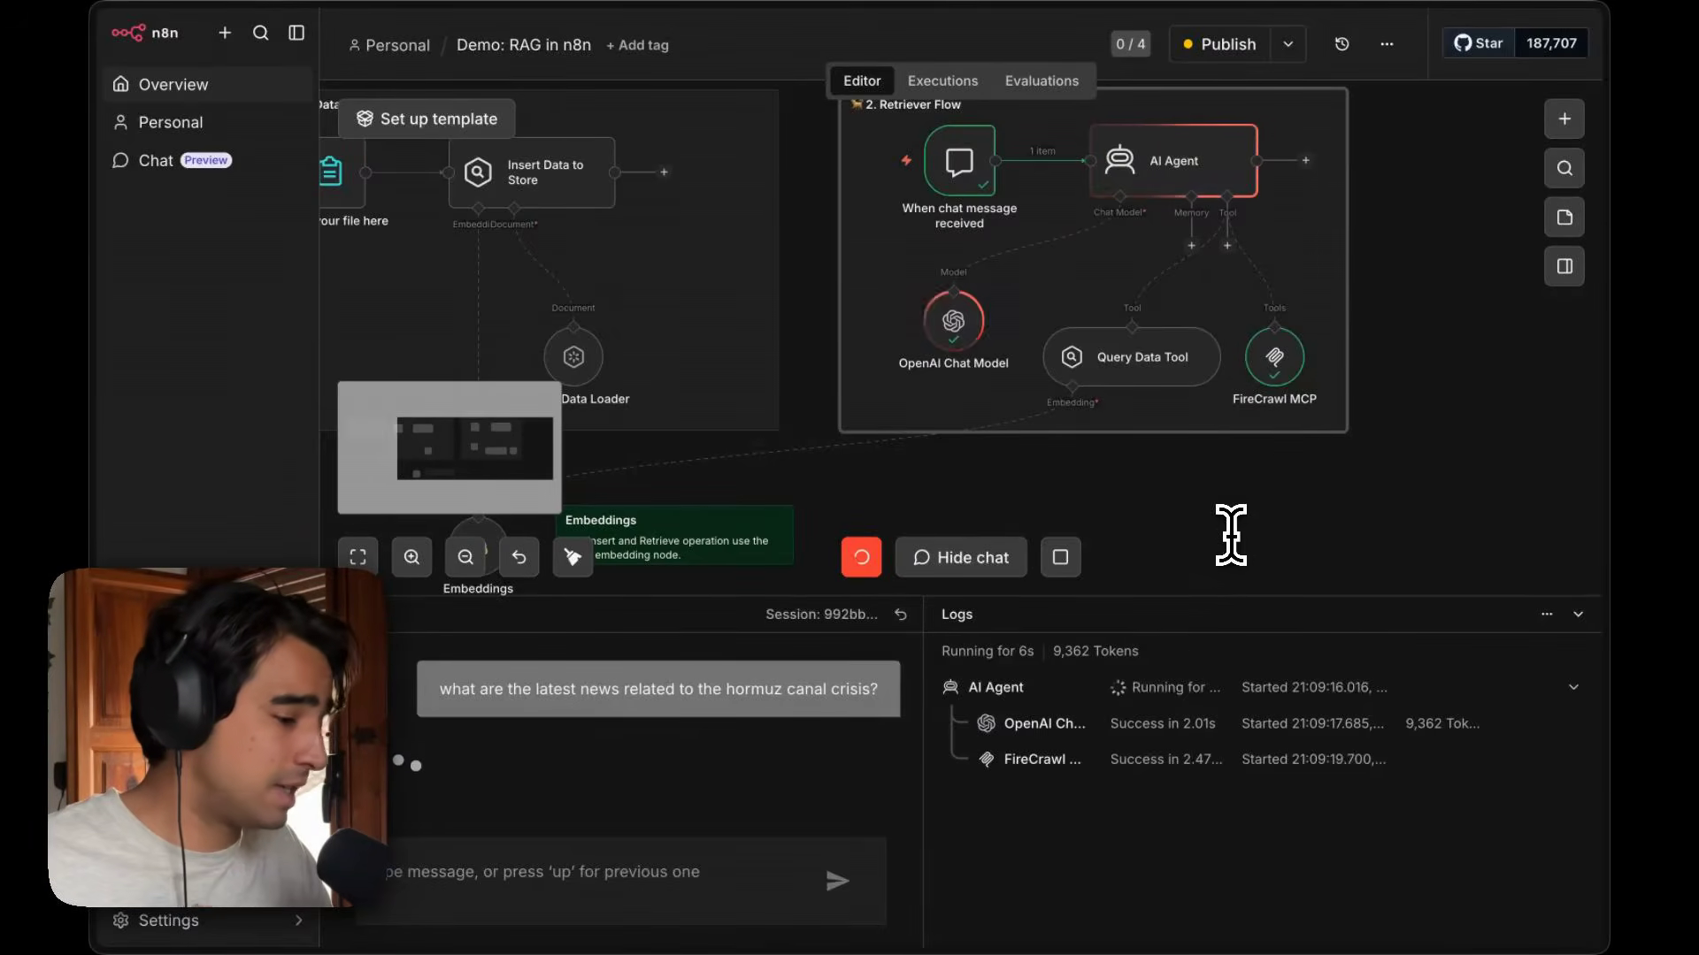
# Inspect the FireCrawl MCP call's input and output in the logs and read the agent's news answer.
pyautogui.click(1150, 771)
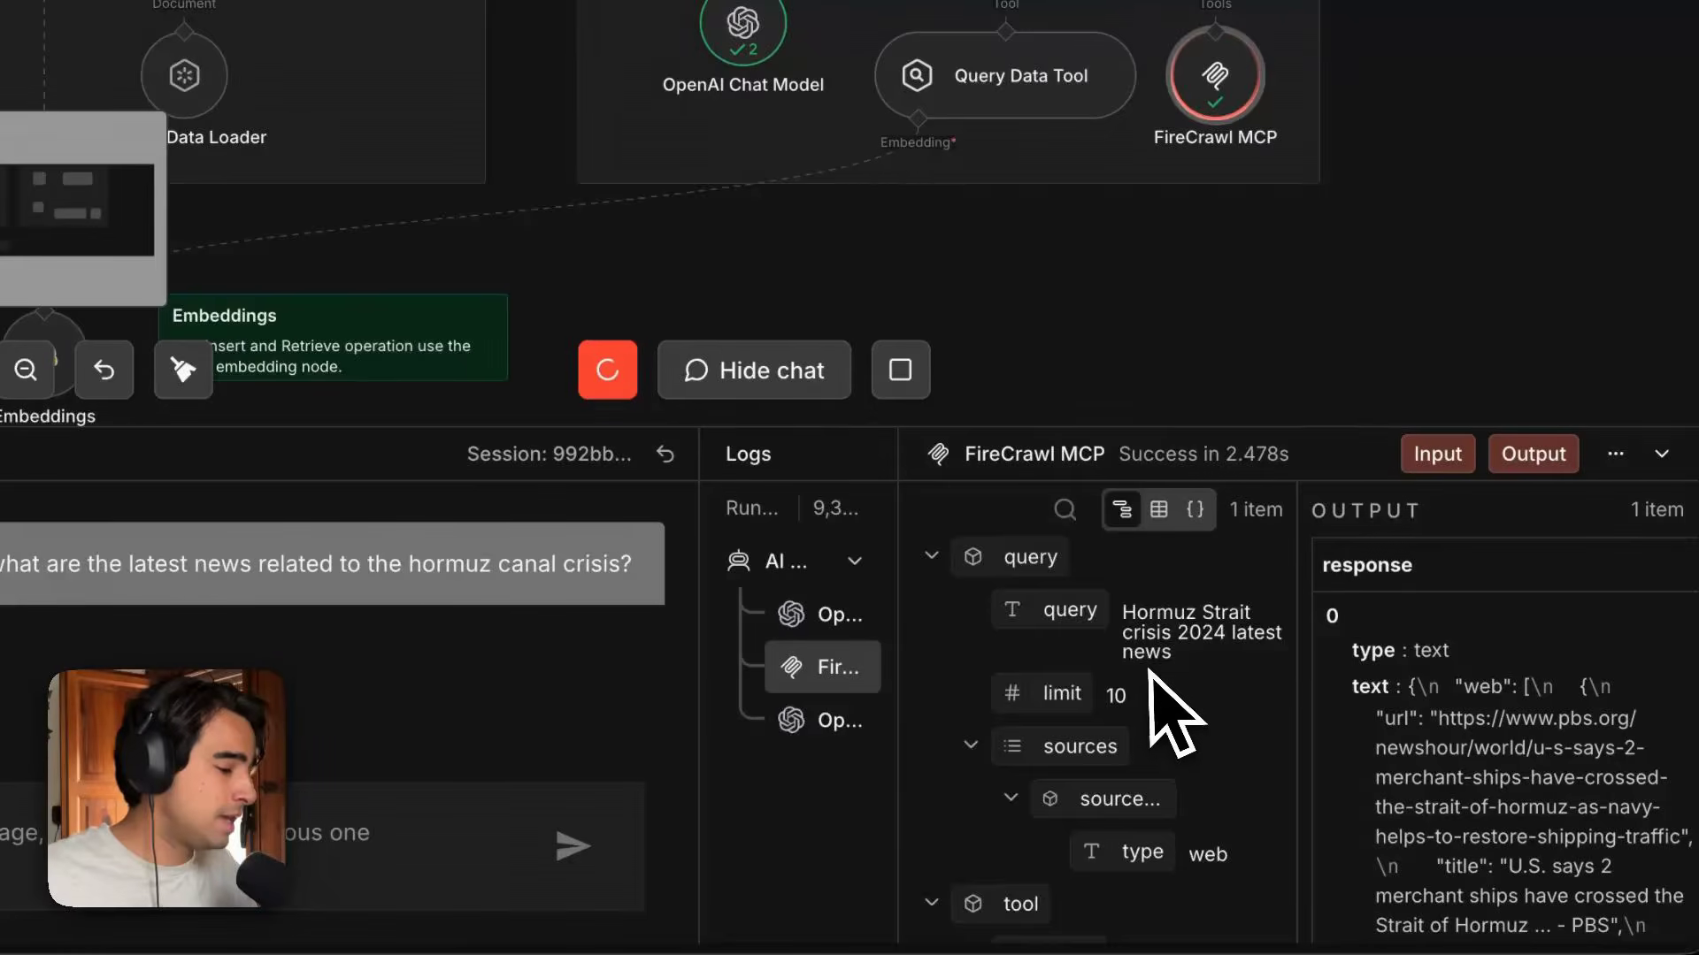
pyautogui.scroll(-3, 1150, 681)
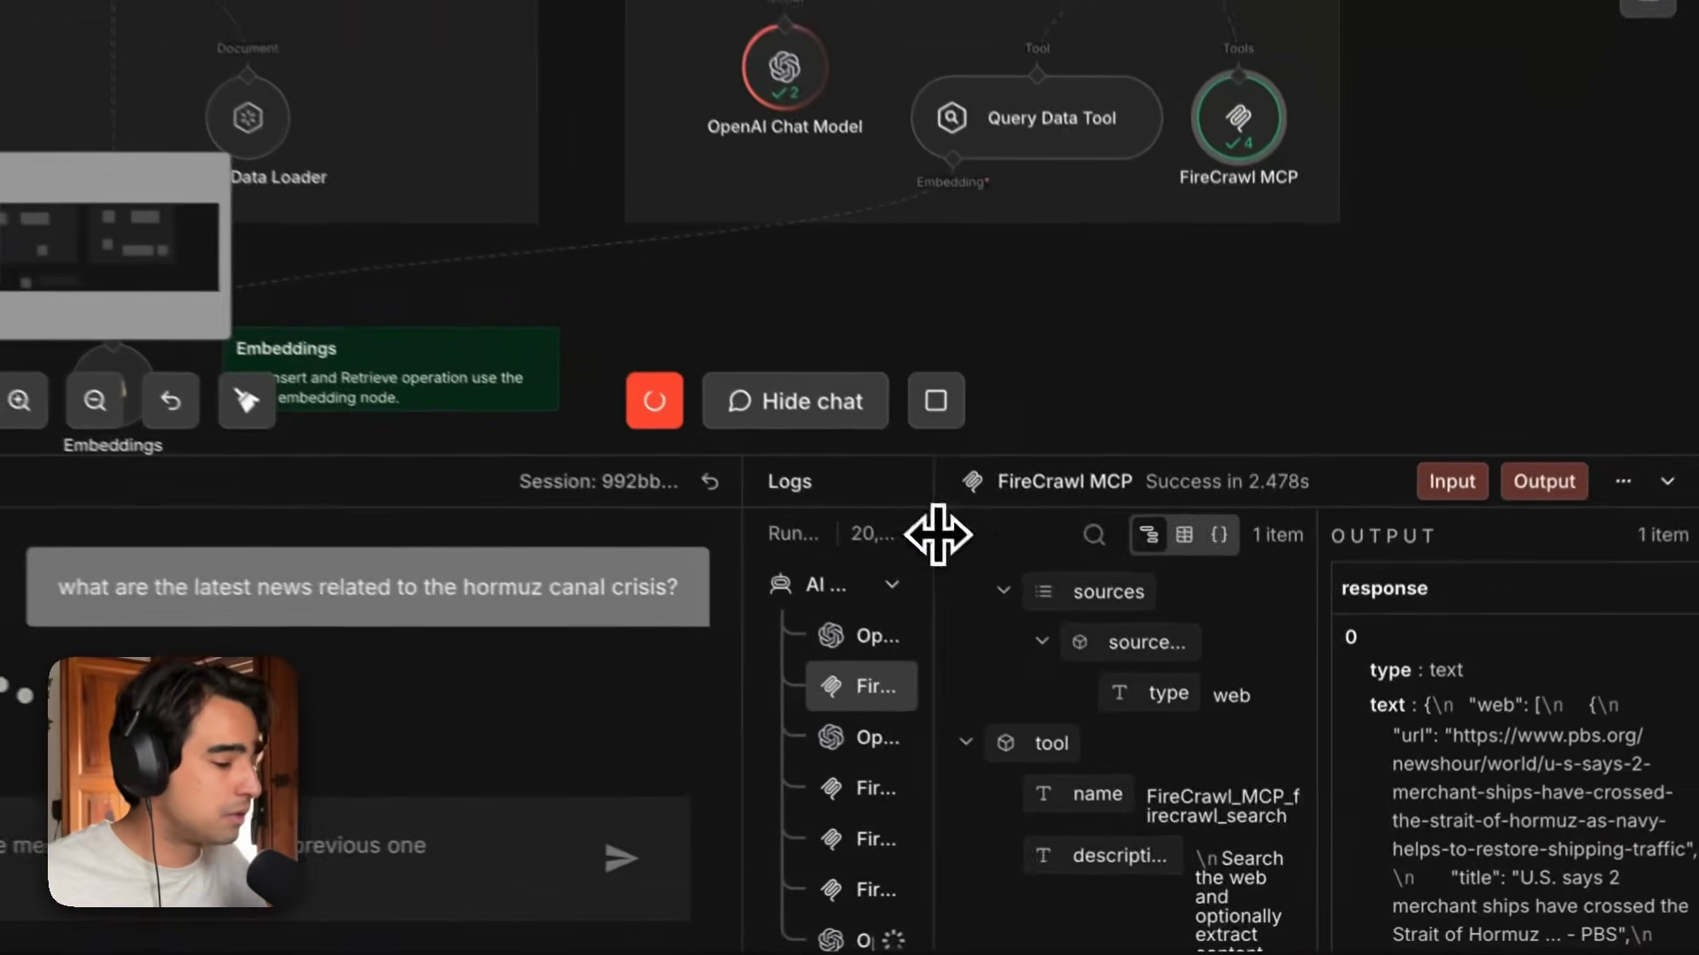
pyautogui.moveTo(1043, 650); pyautogui.dragTo(1318, 655)
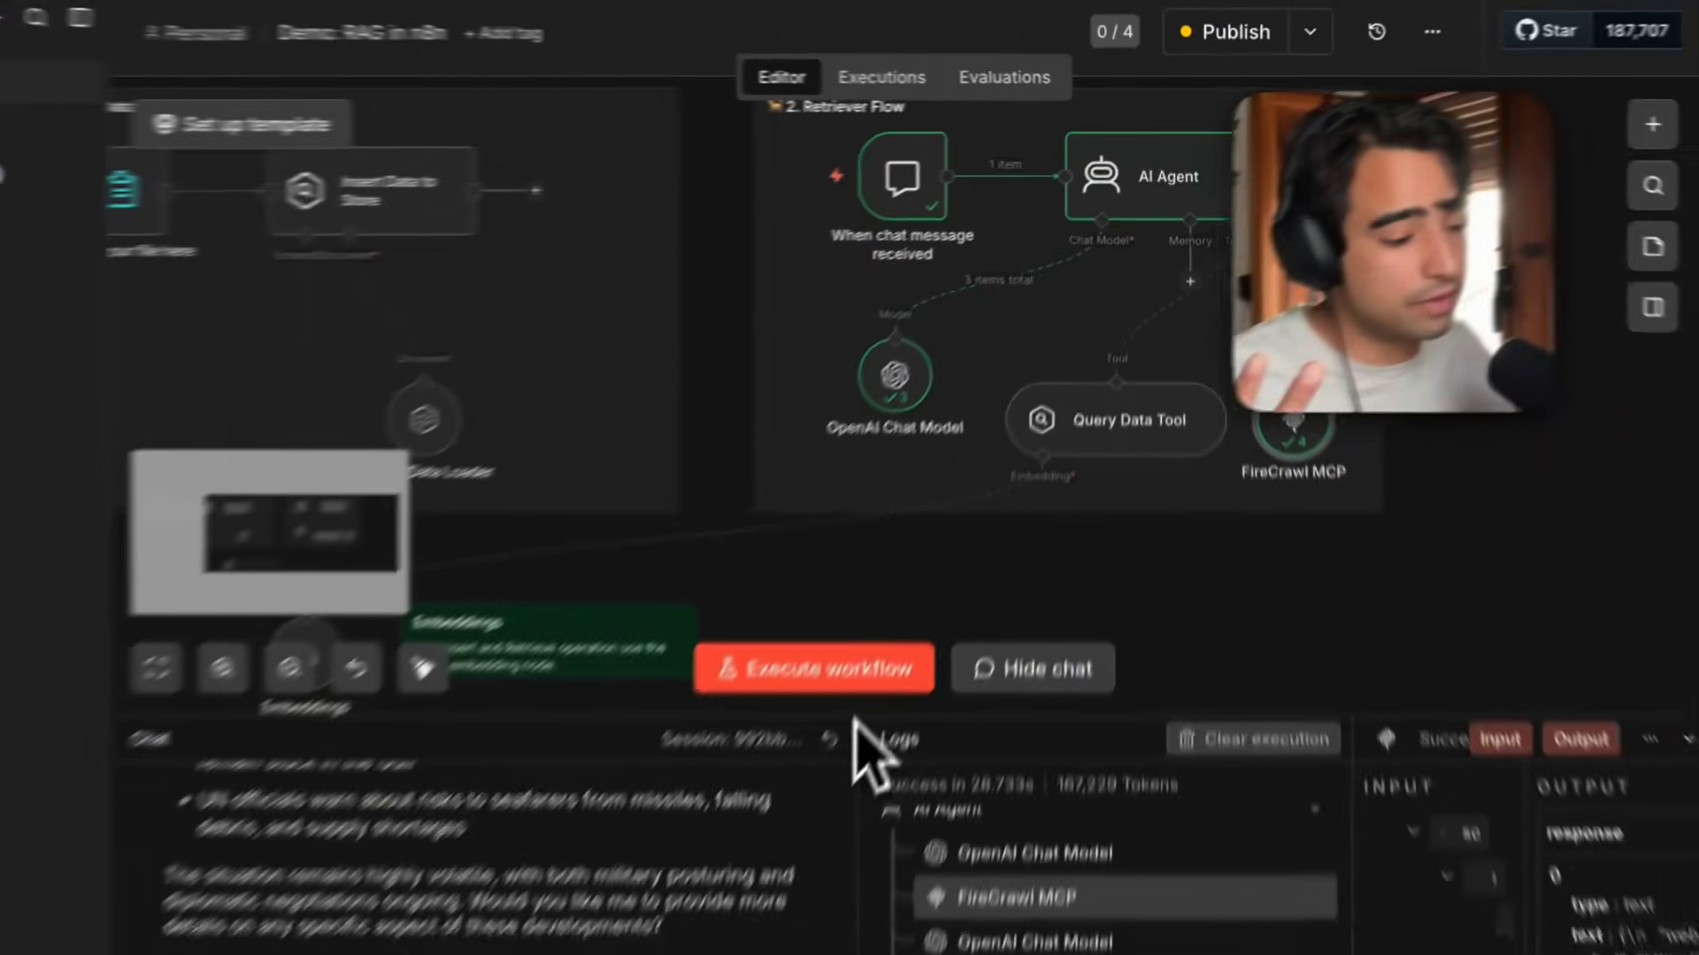
pyautogui.scroll(15, 682, 228)
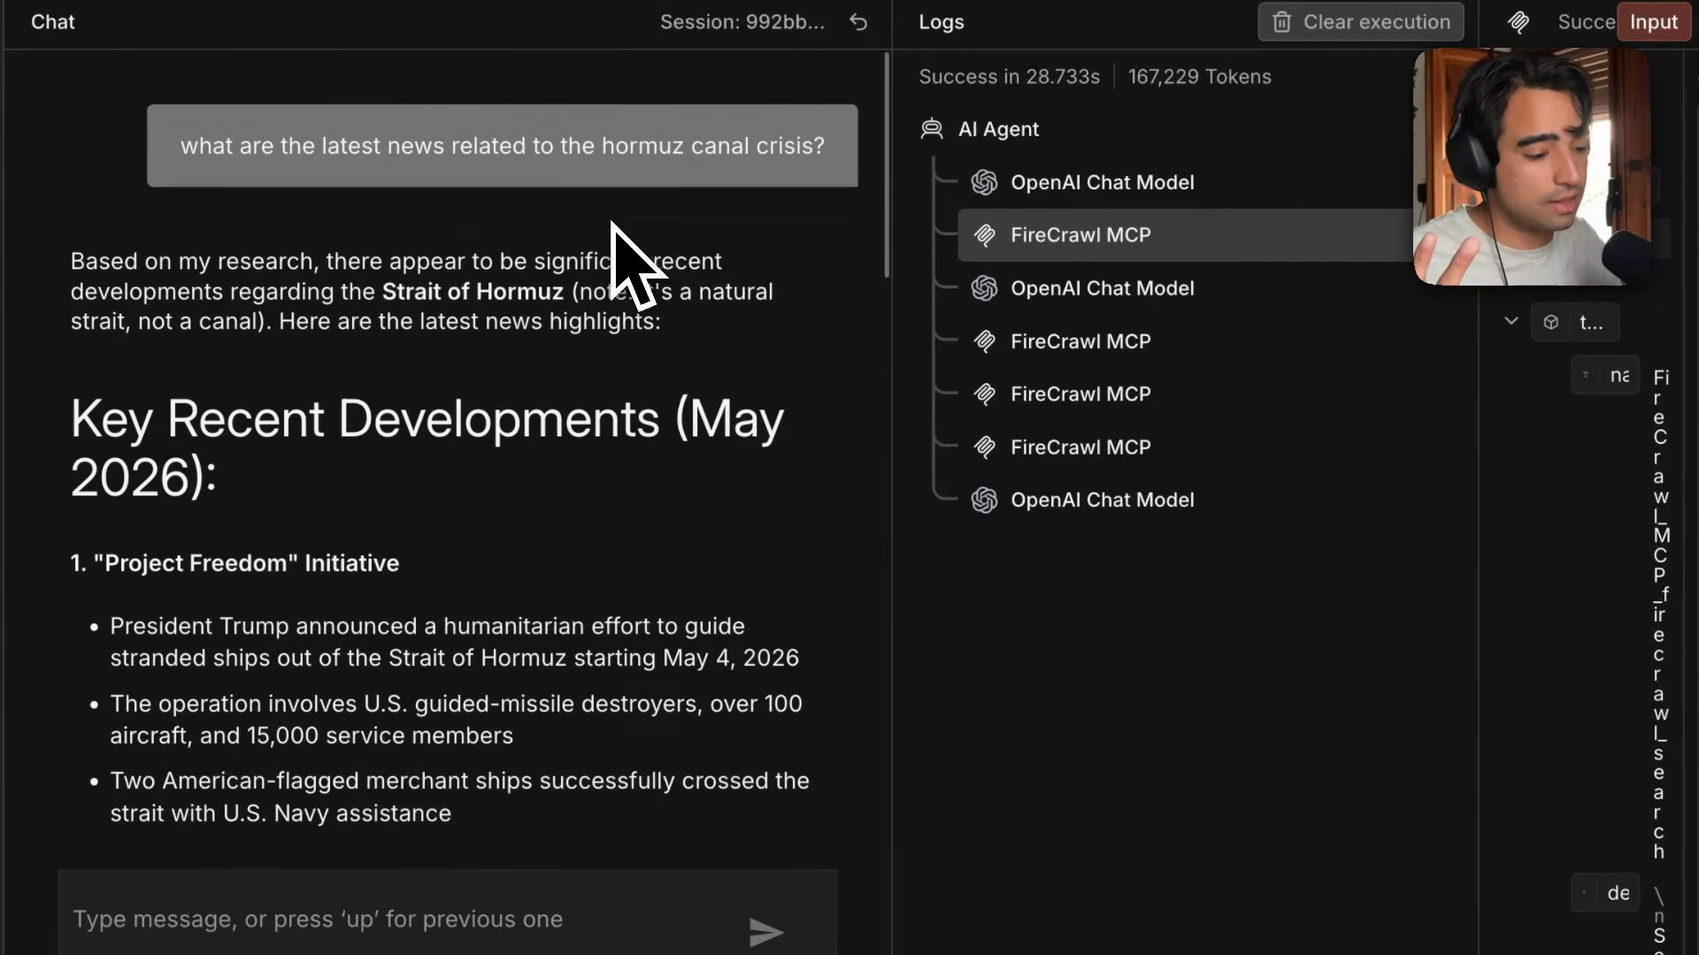
pyautogui.scroll(-1, 611, 223)
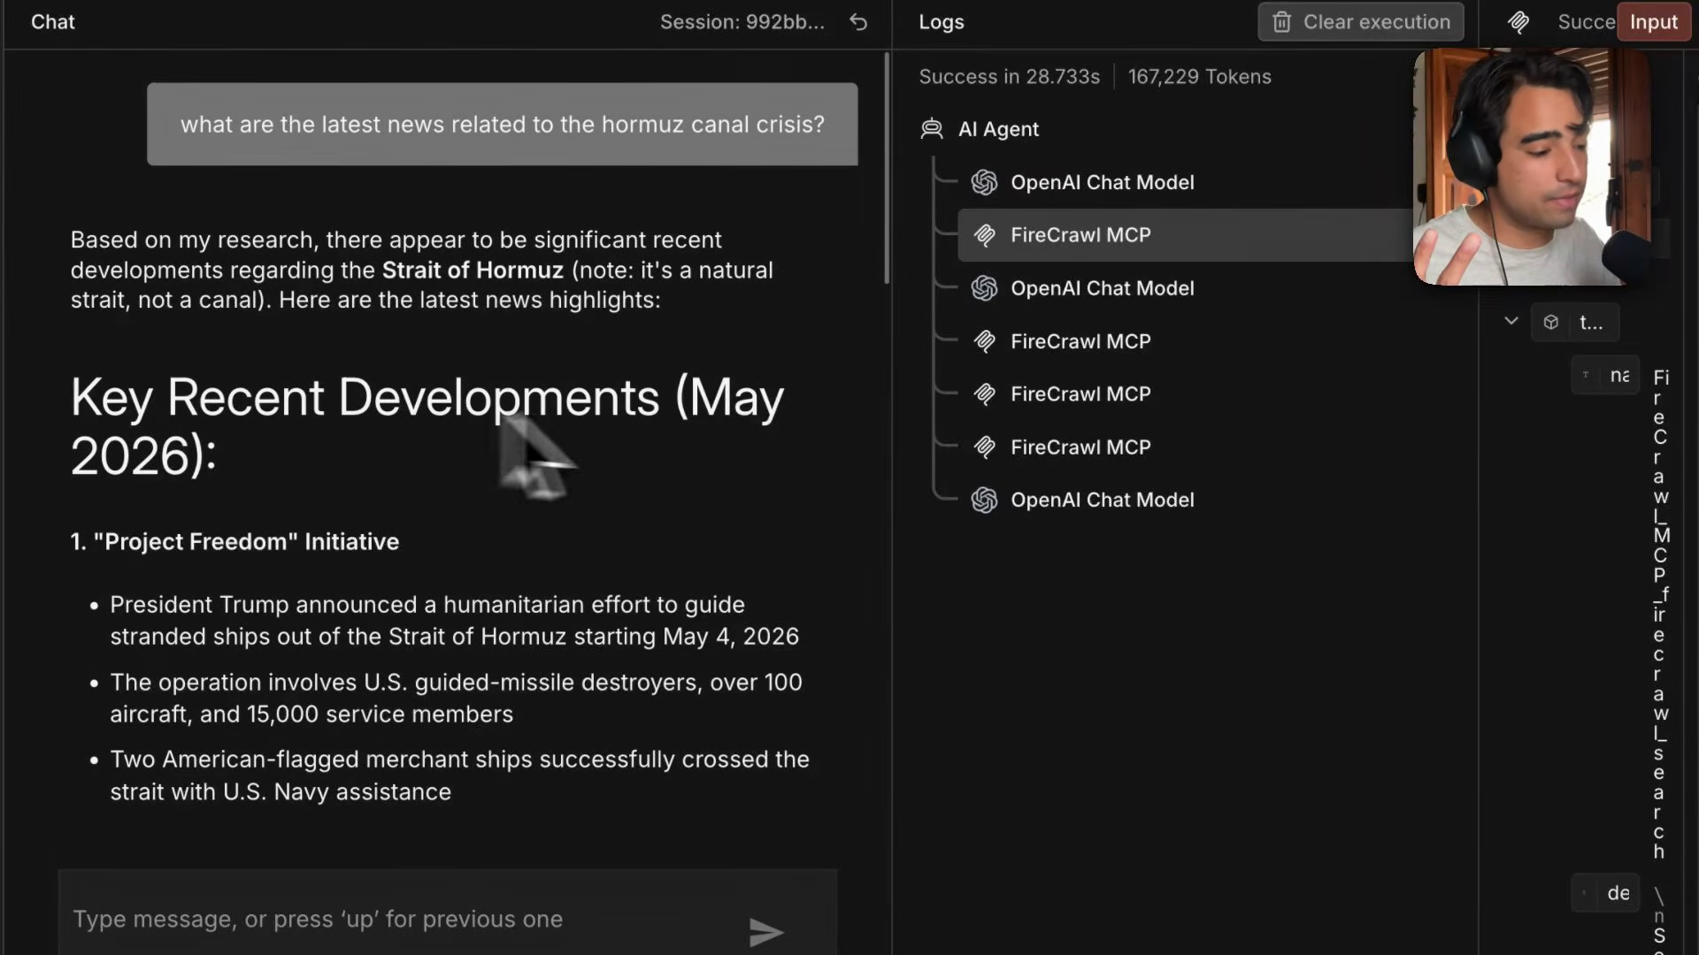
pyautogui.scroll(-8, 363, 556)
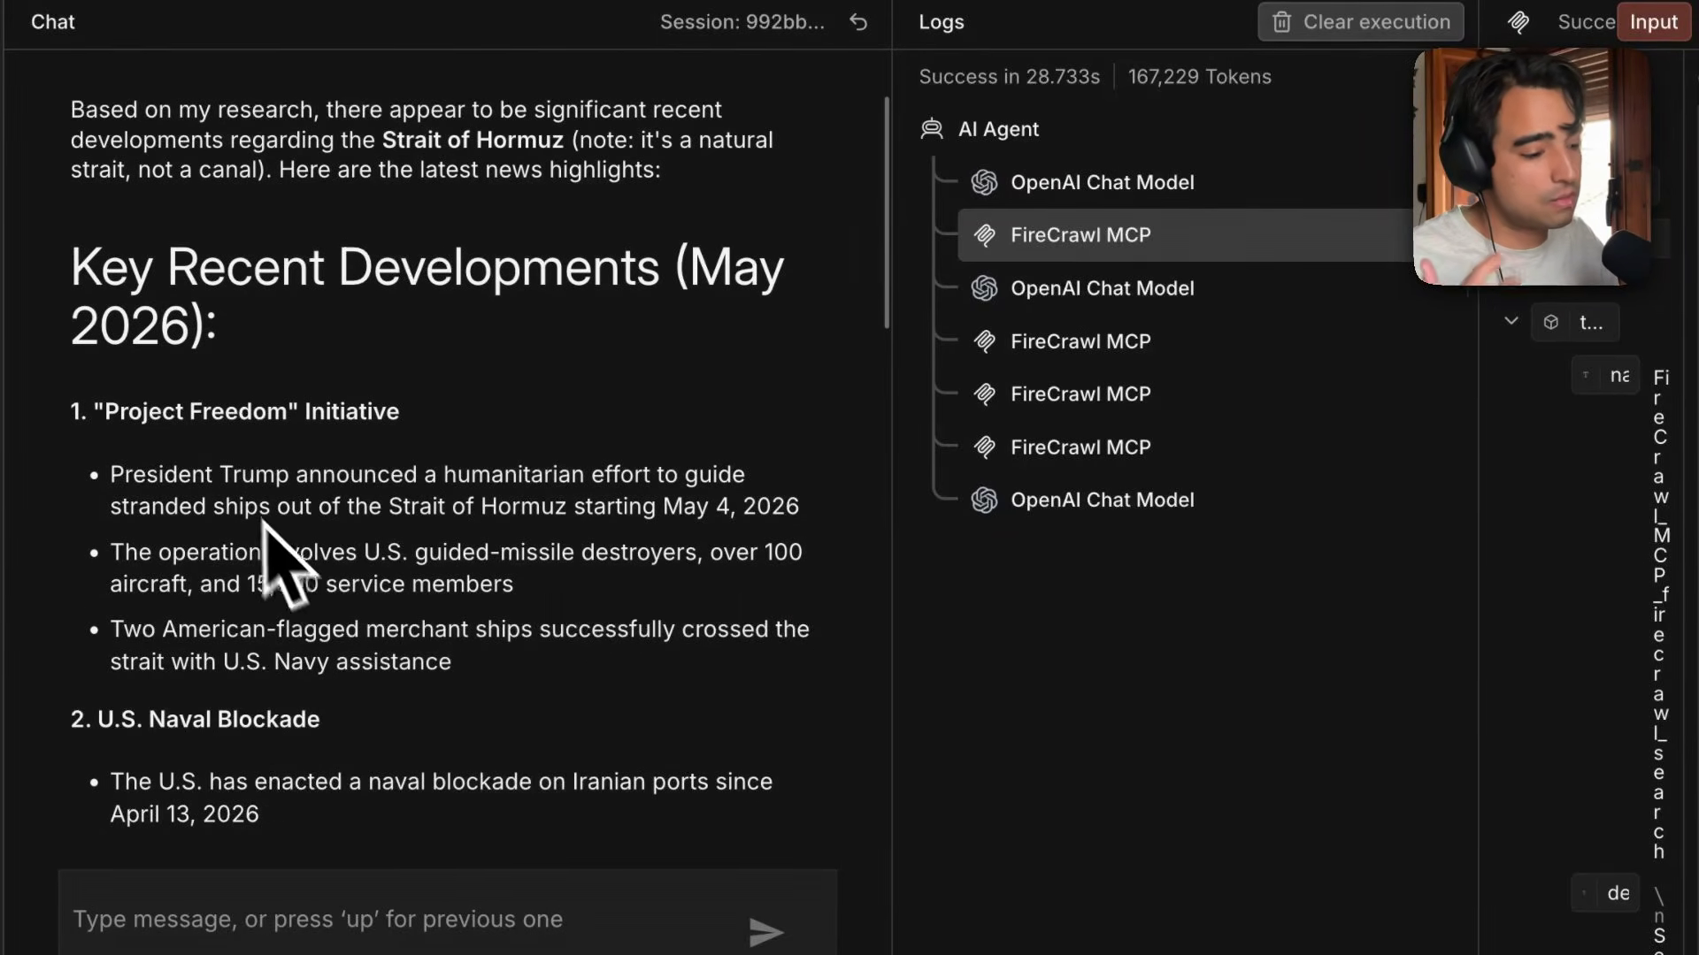
pyautogui.scroll(-18, 438, 483)
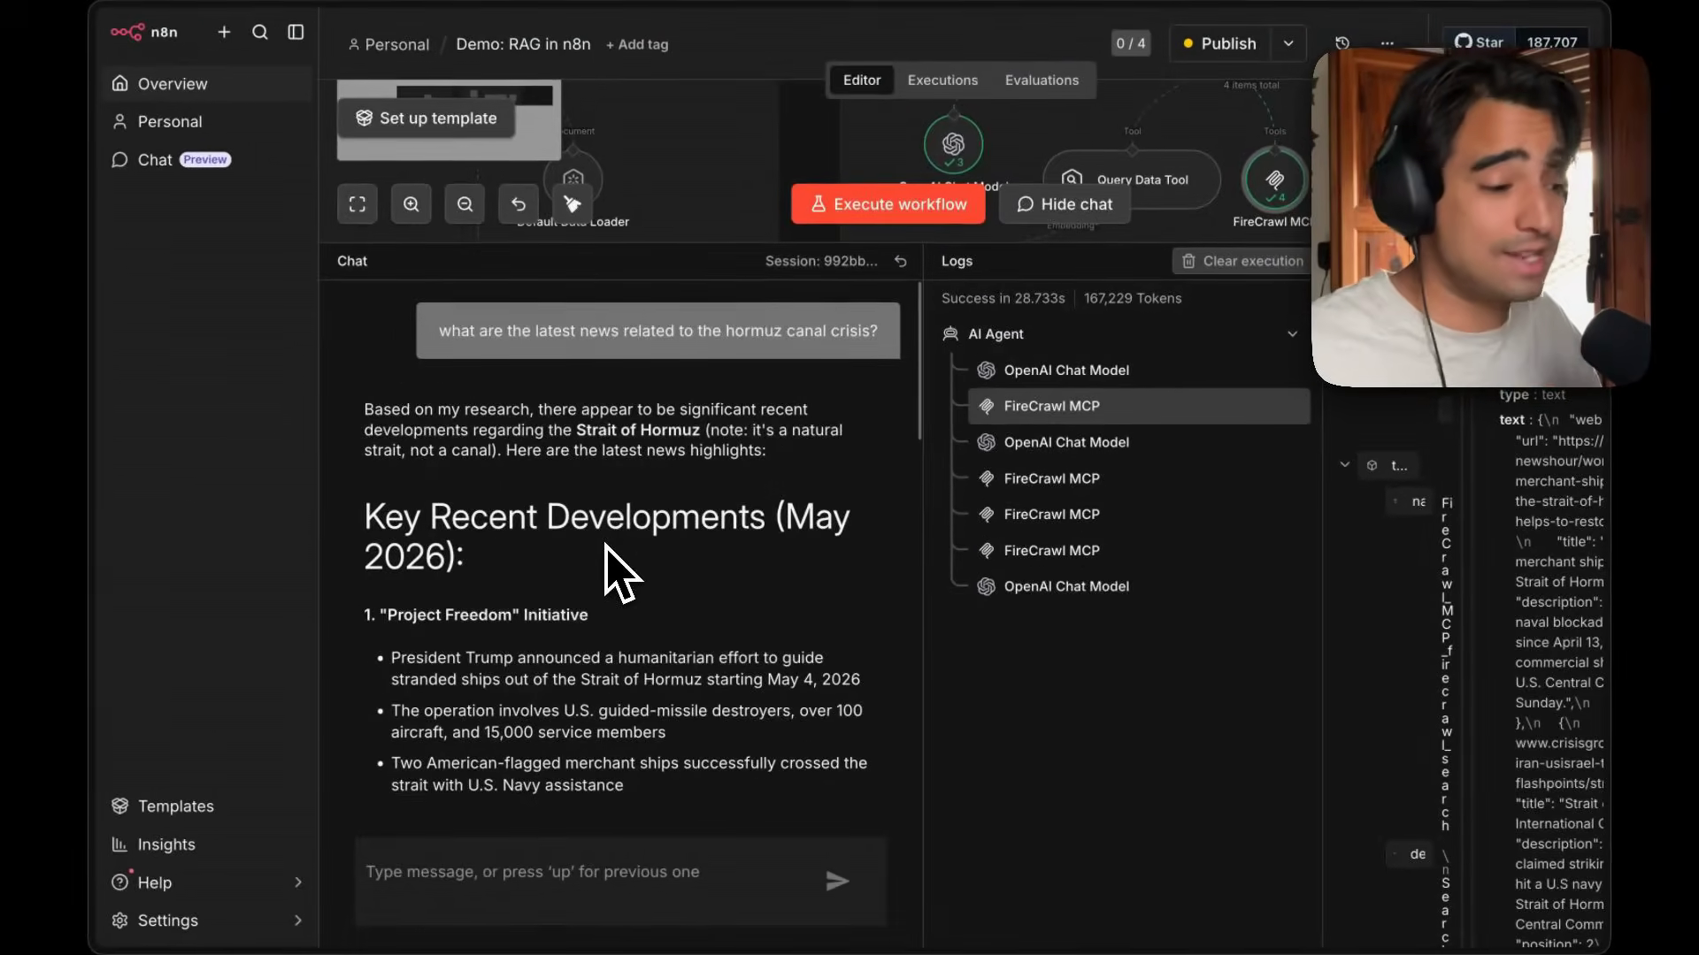
pyautogui.moveTo(982, 266); pyautogui.dragTo(1035, 623)
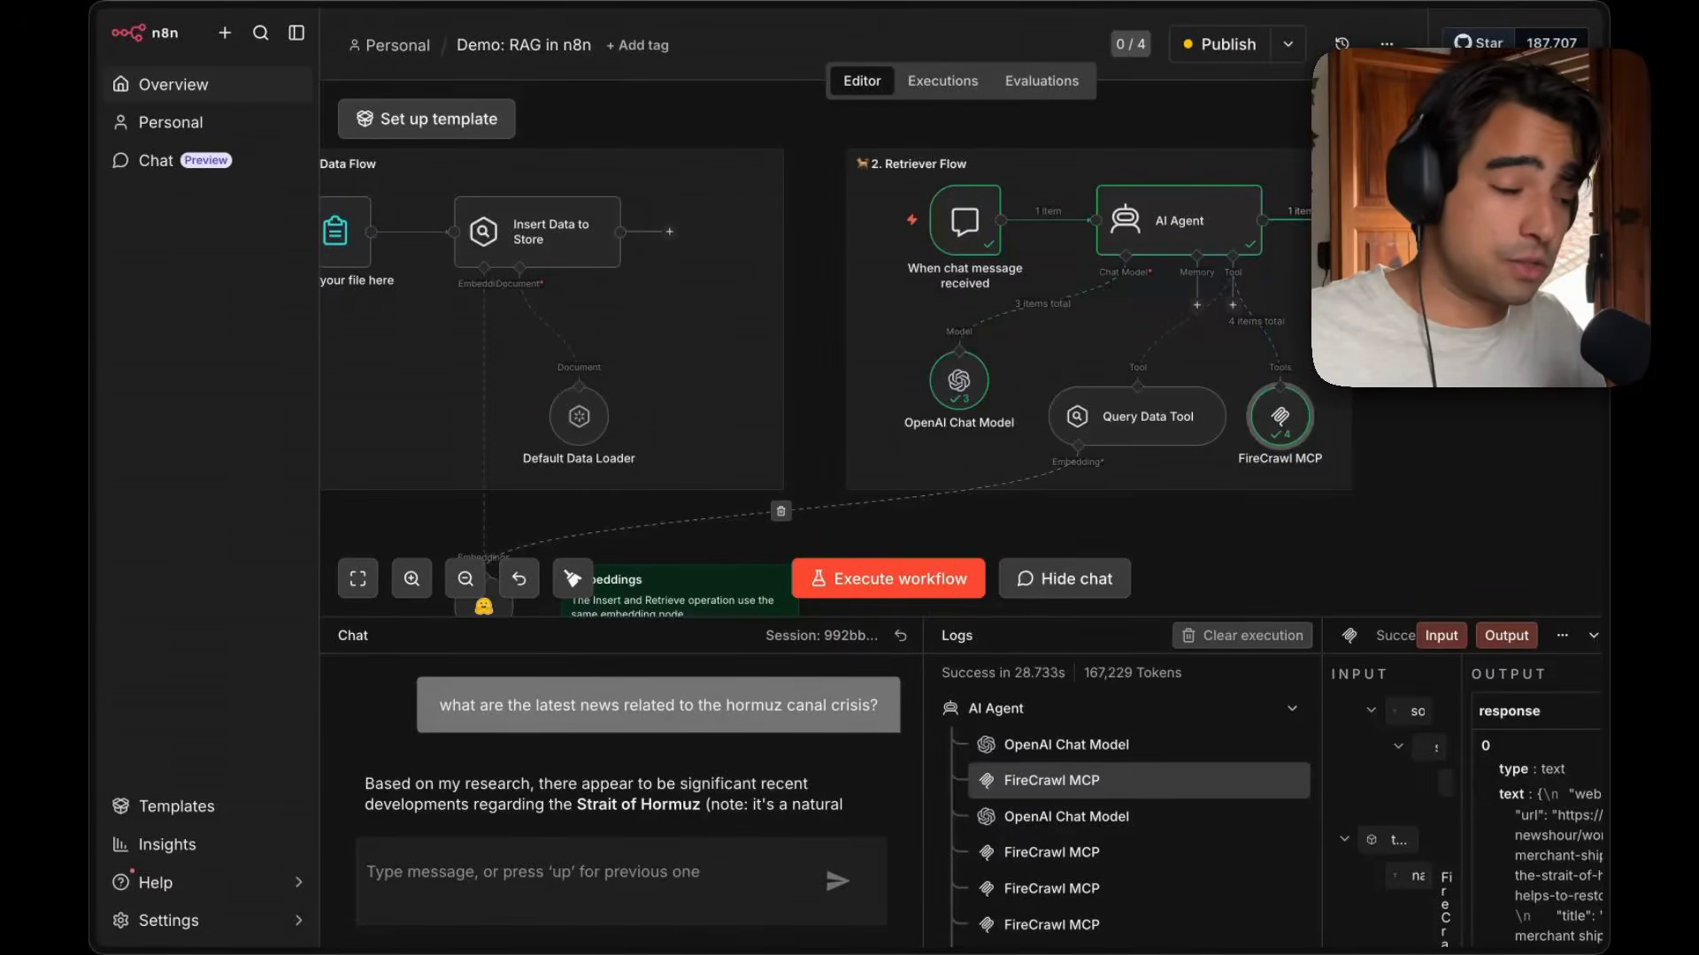
pyautogui.hscroll(-1, 986, 349)
pyautogui.scroll(-3, 983, 351)
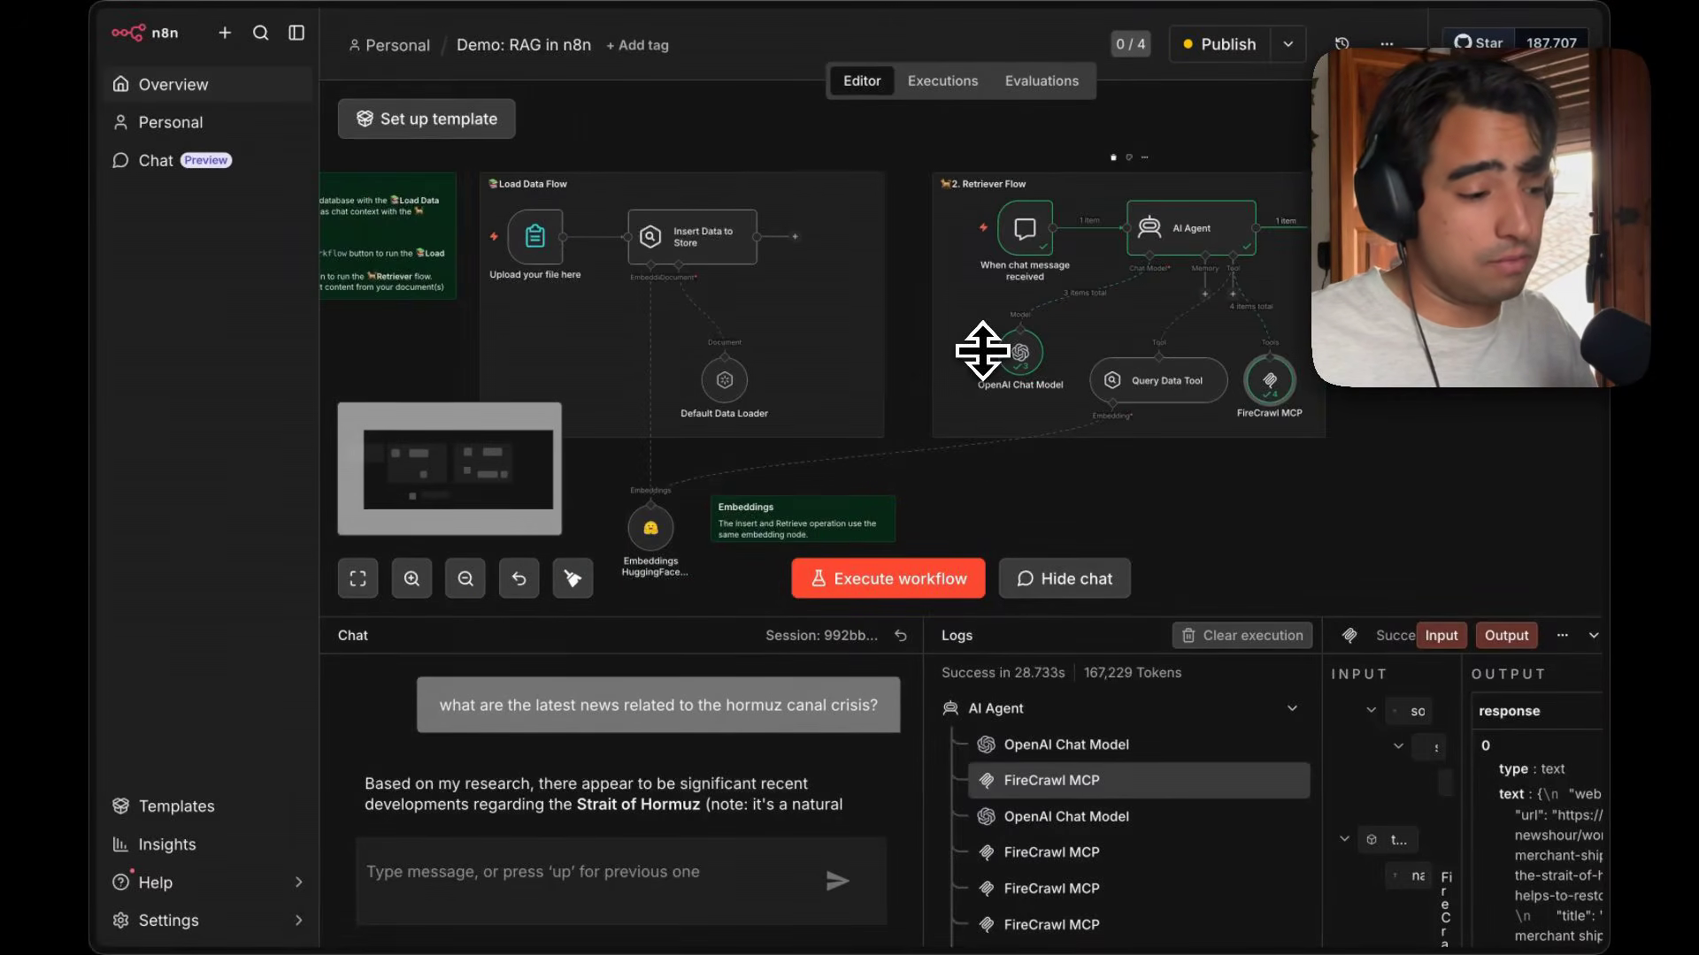
pyautogui.hscroll(-1, 983, 351)
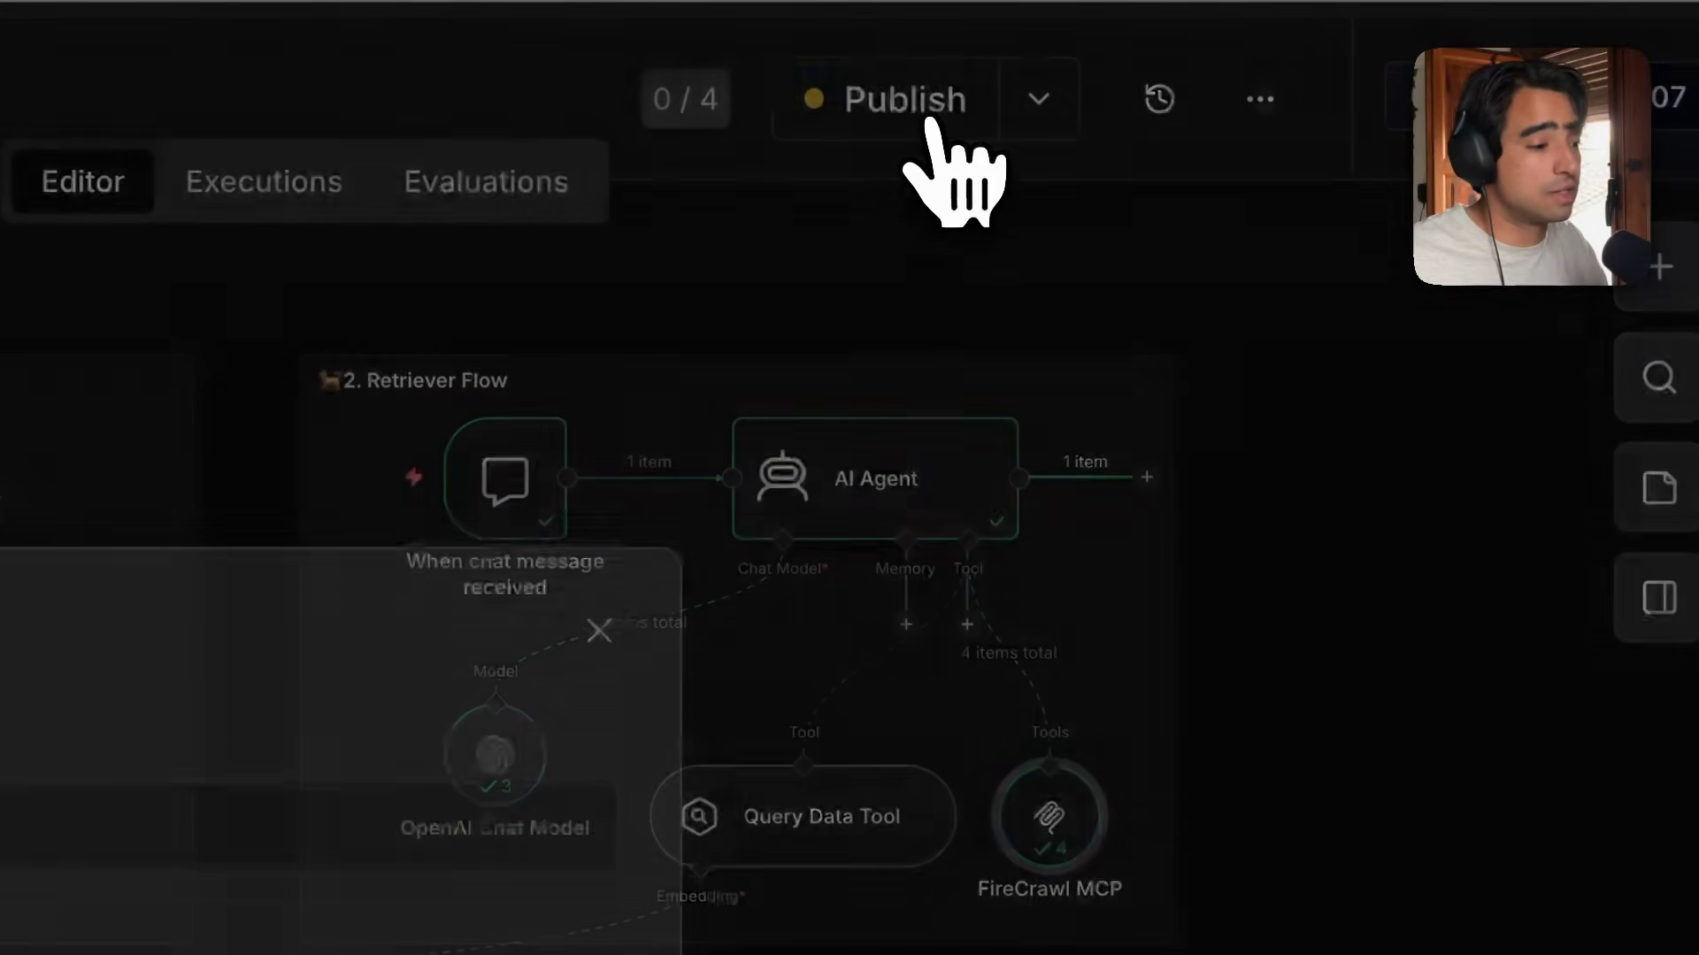
# Publish the workflow under its default version name.
pyautogui.click(929, 124)
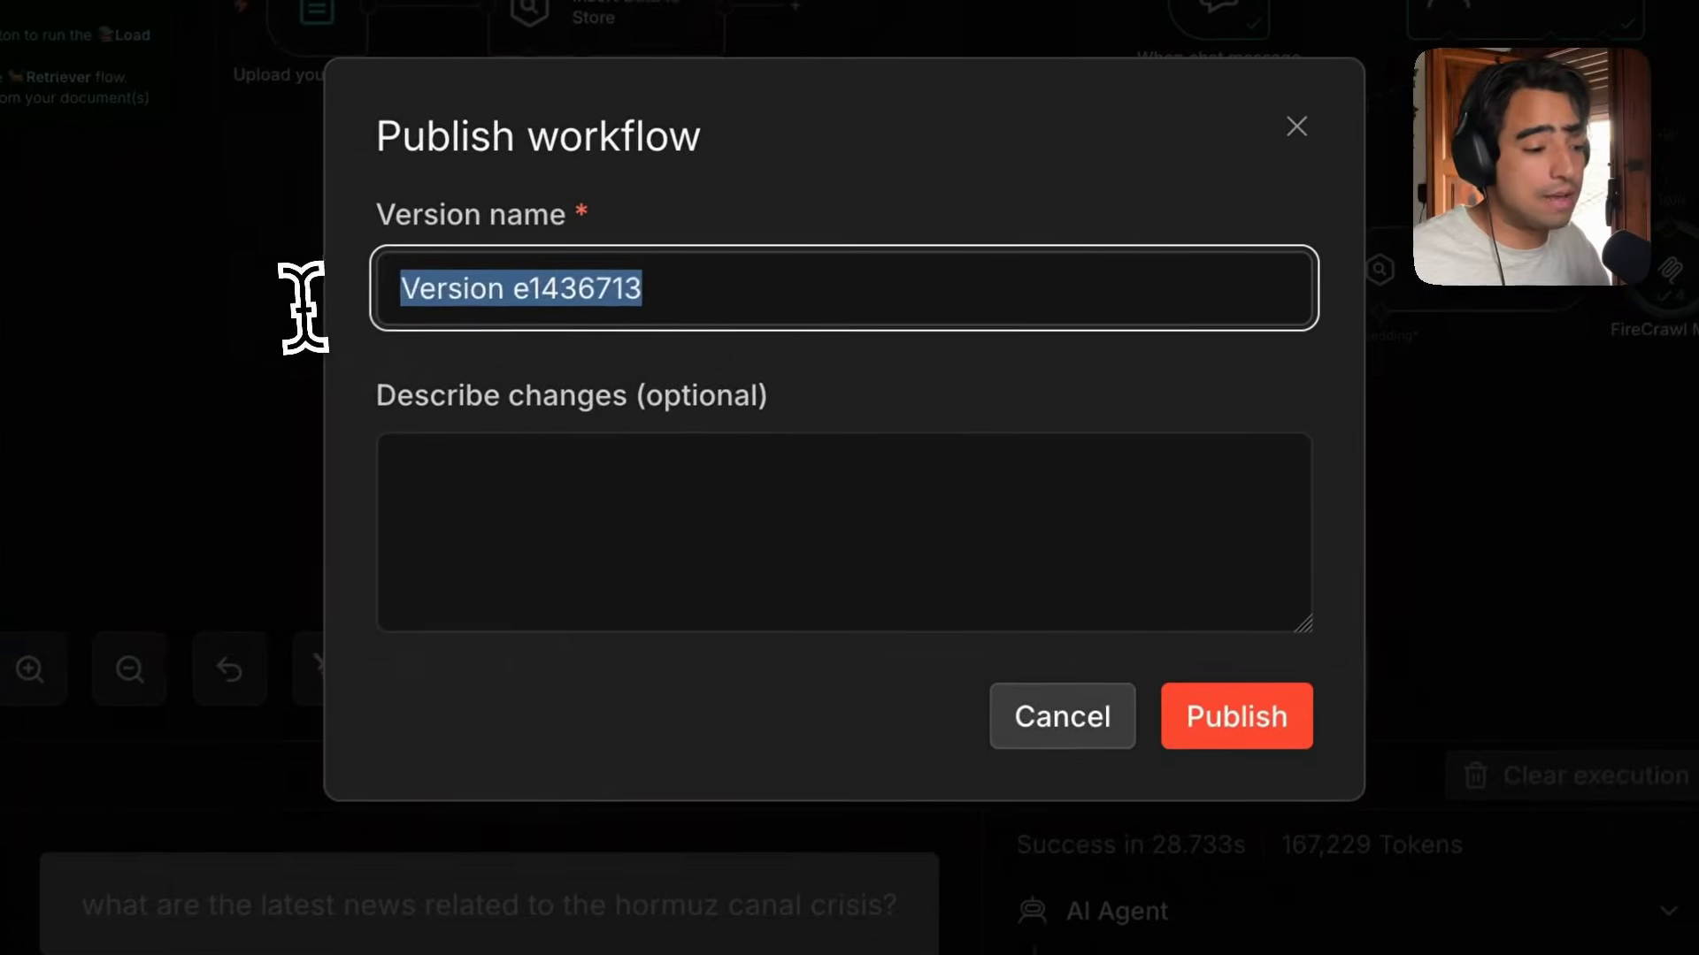
pyautogui.click(422, 309)
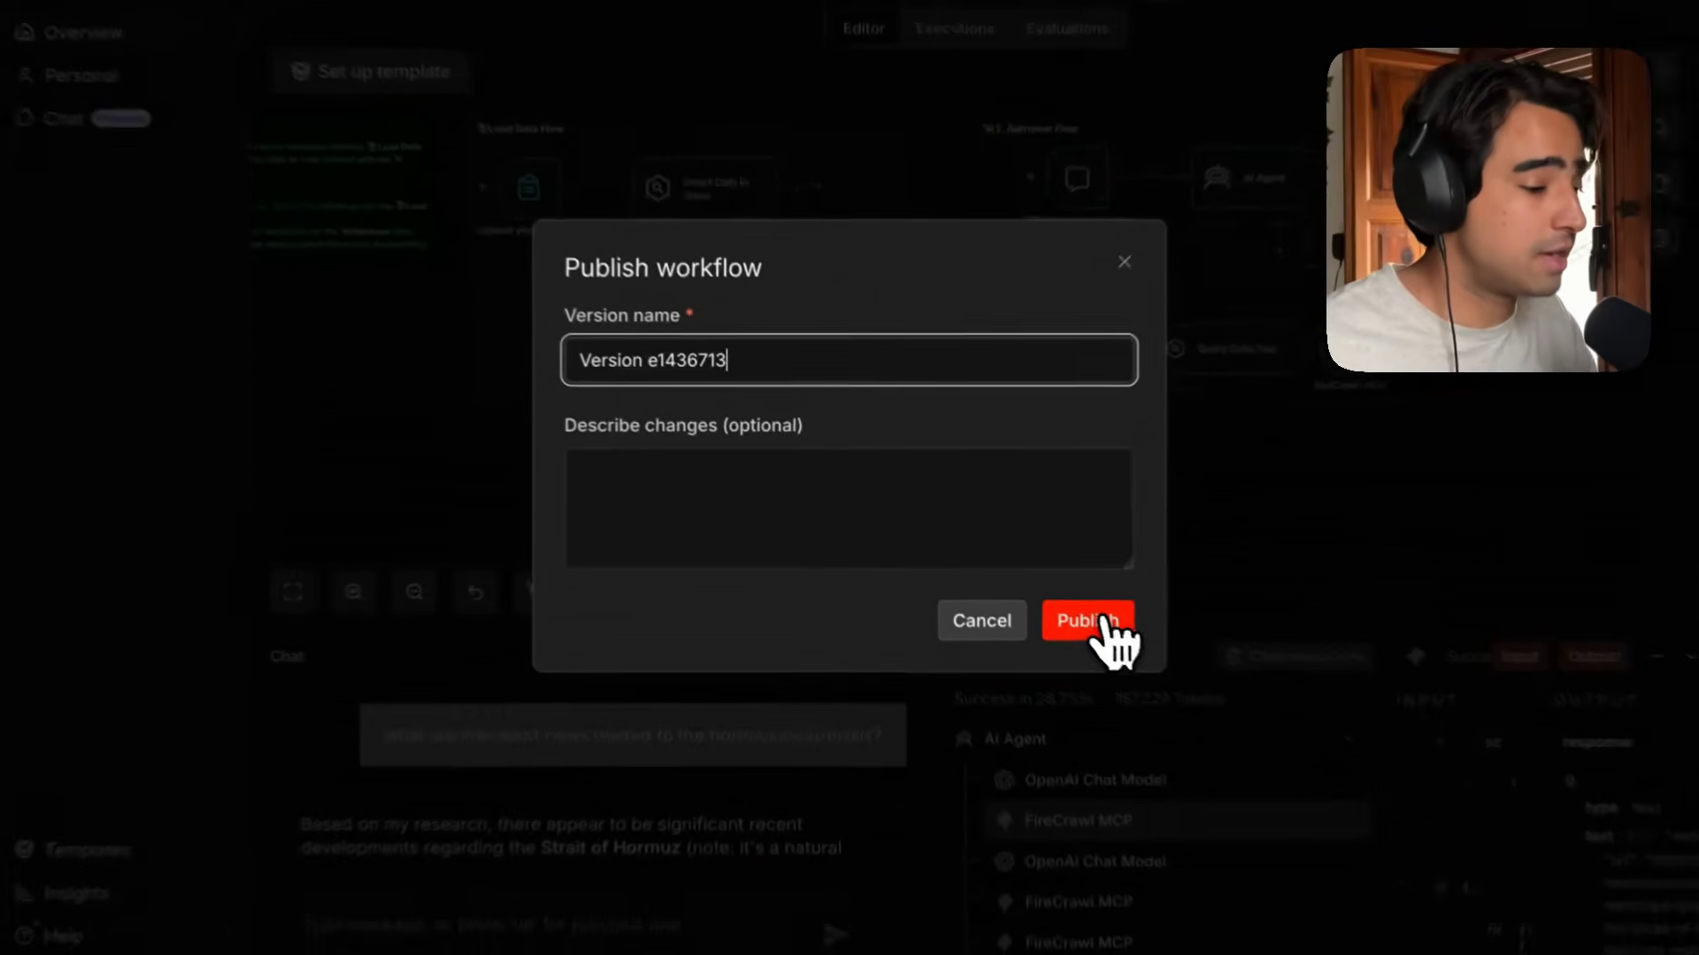
pyautogui.click(1240, 712)
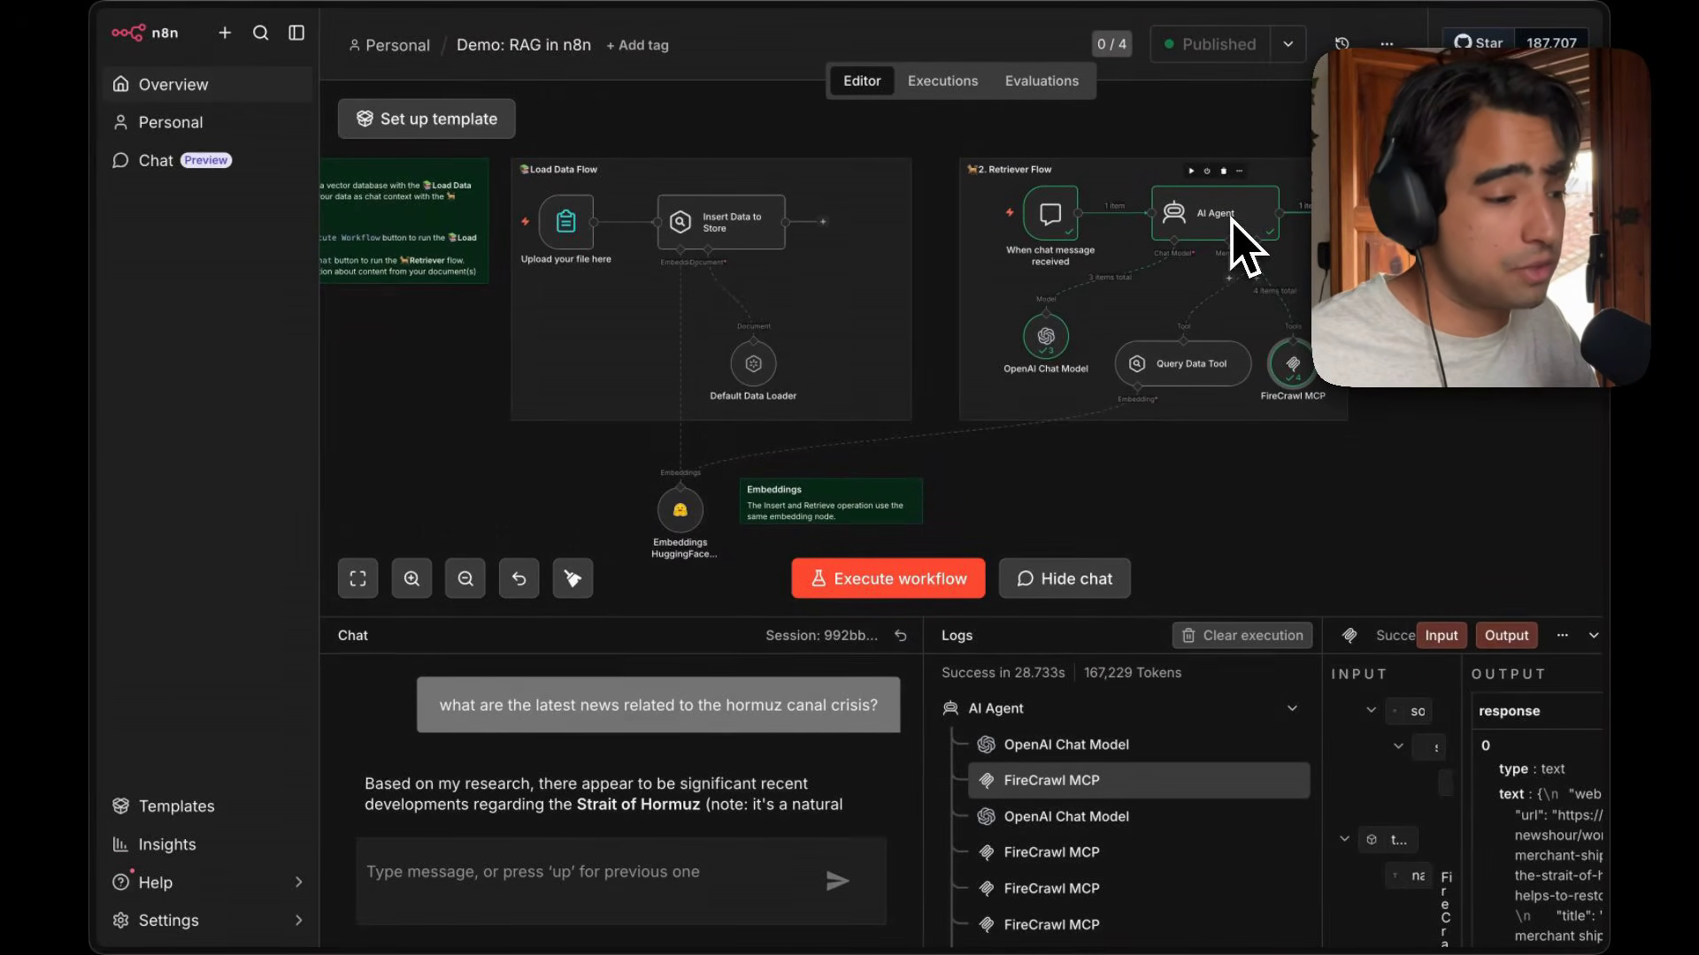
# Copy the chat trigger's public chat URL and open the hosted chat page in a new browser tab.
pyautogui.doubleClick(1057, 221)
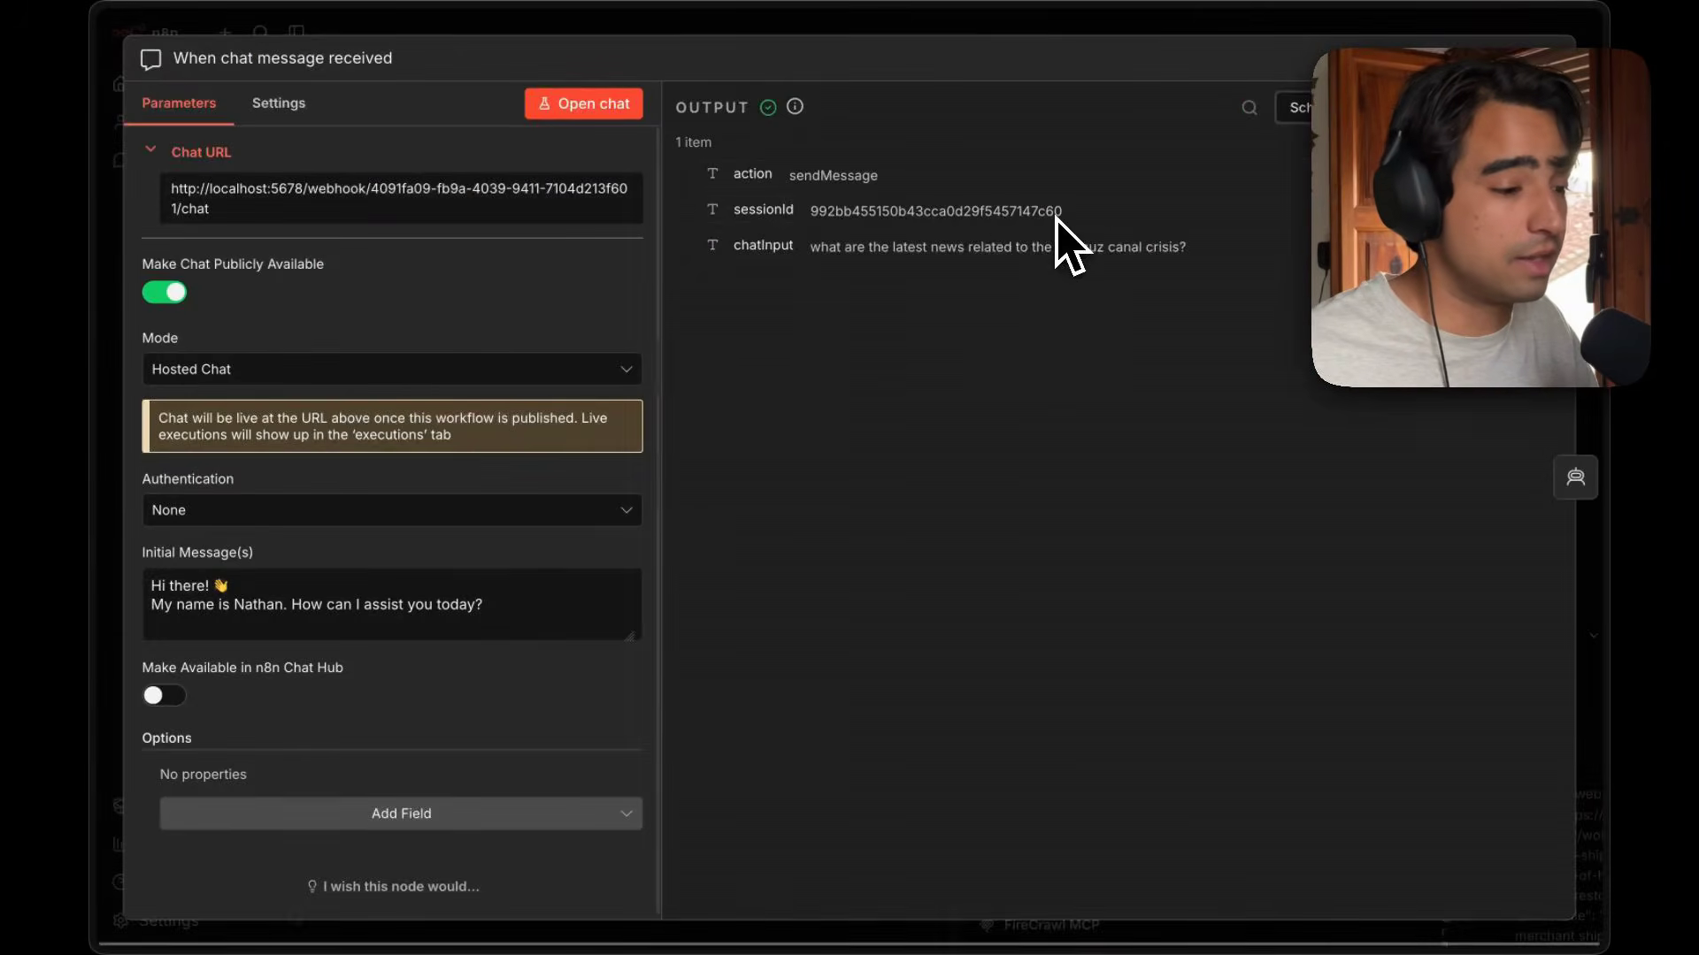
pyautogui.click(408, 212)
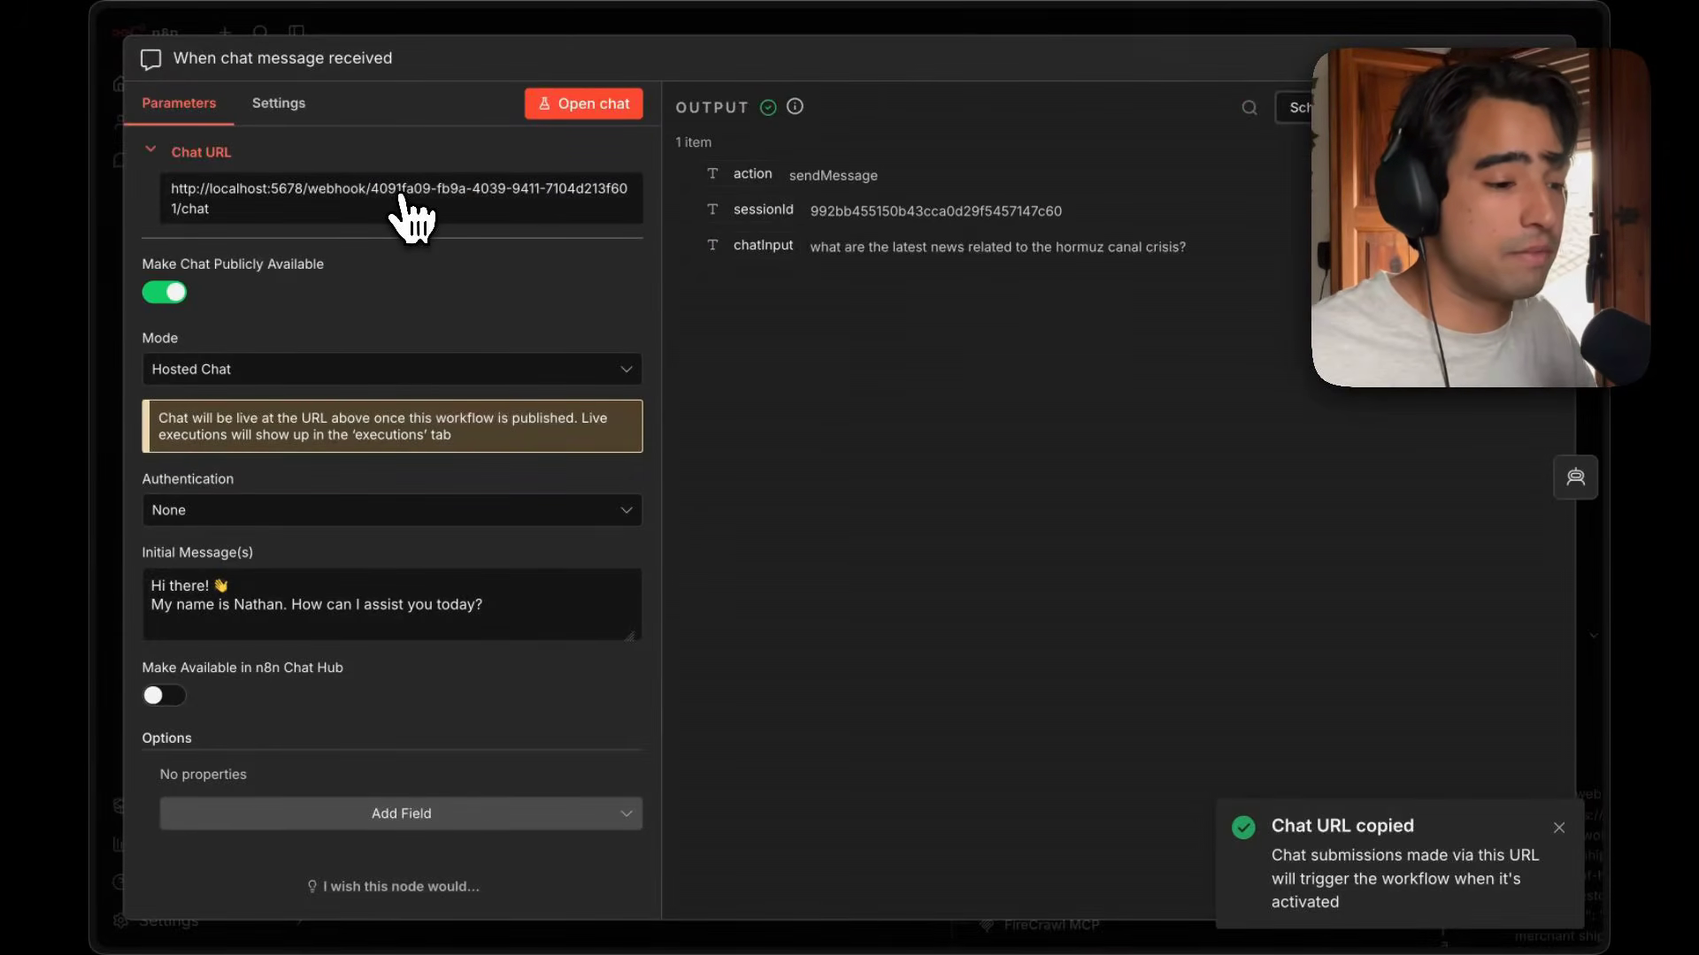
pyautogui.press('super+t')
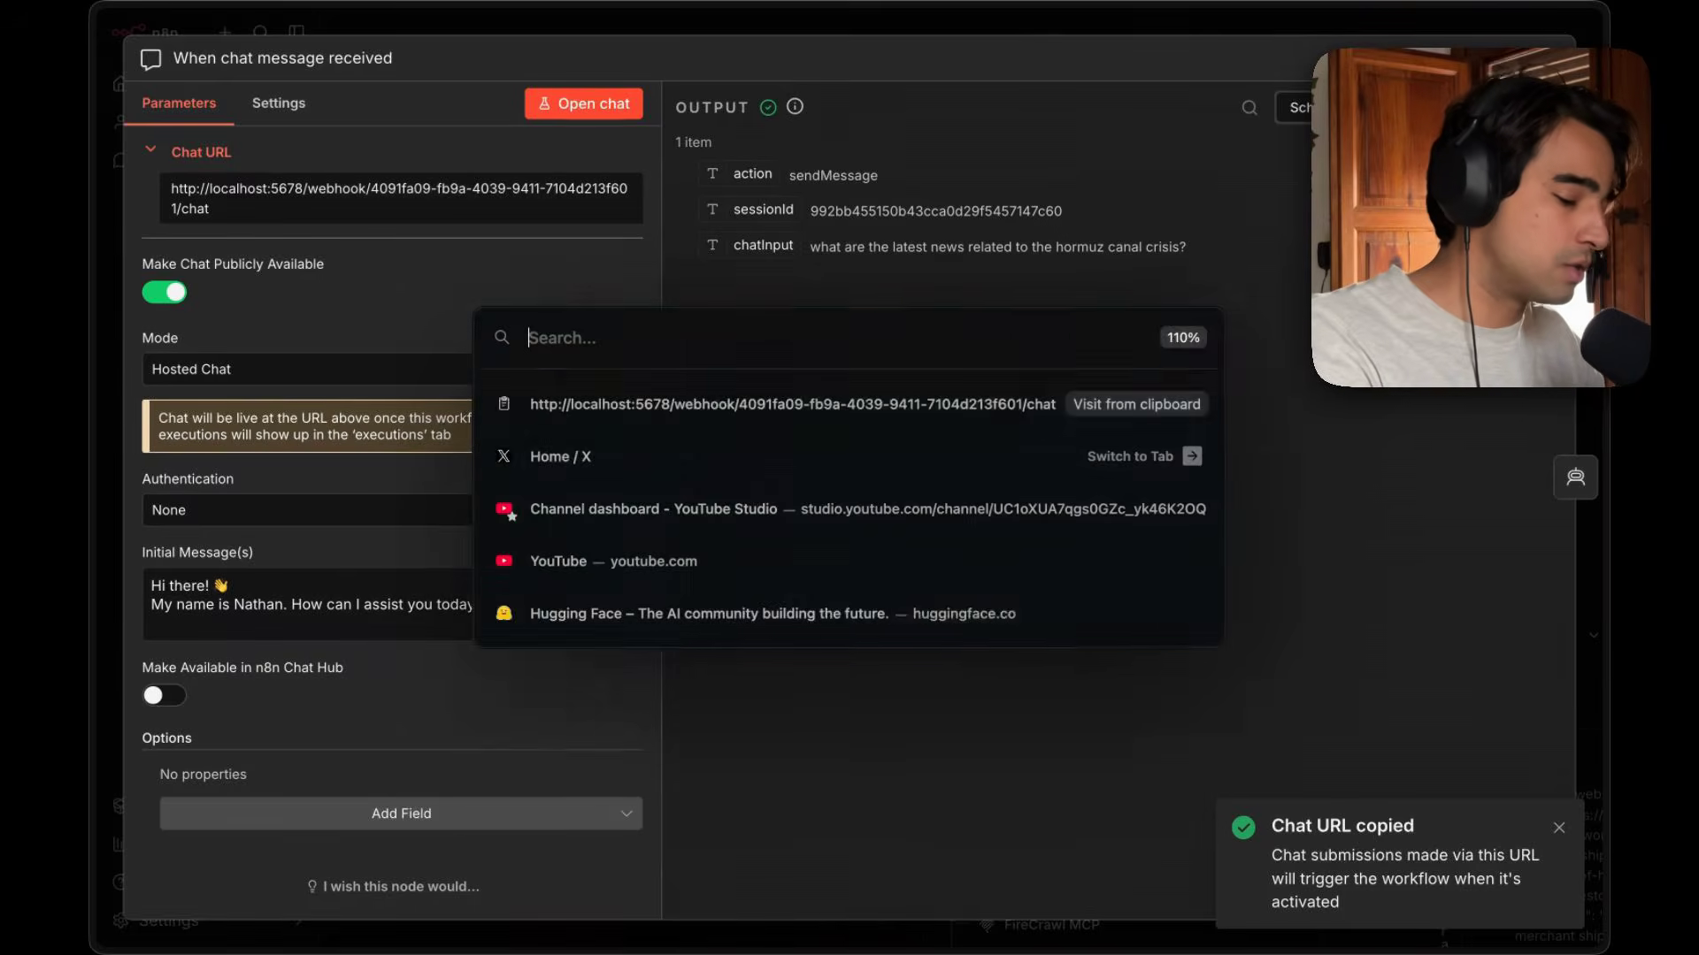
pyautogui.press('super+v')
pyautogui.press('Return')
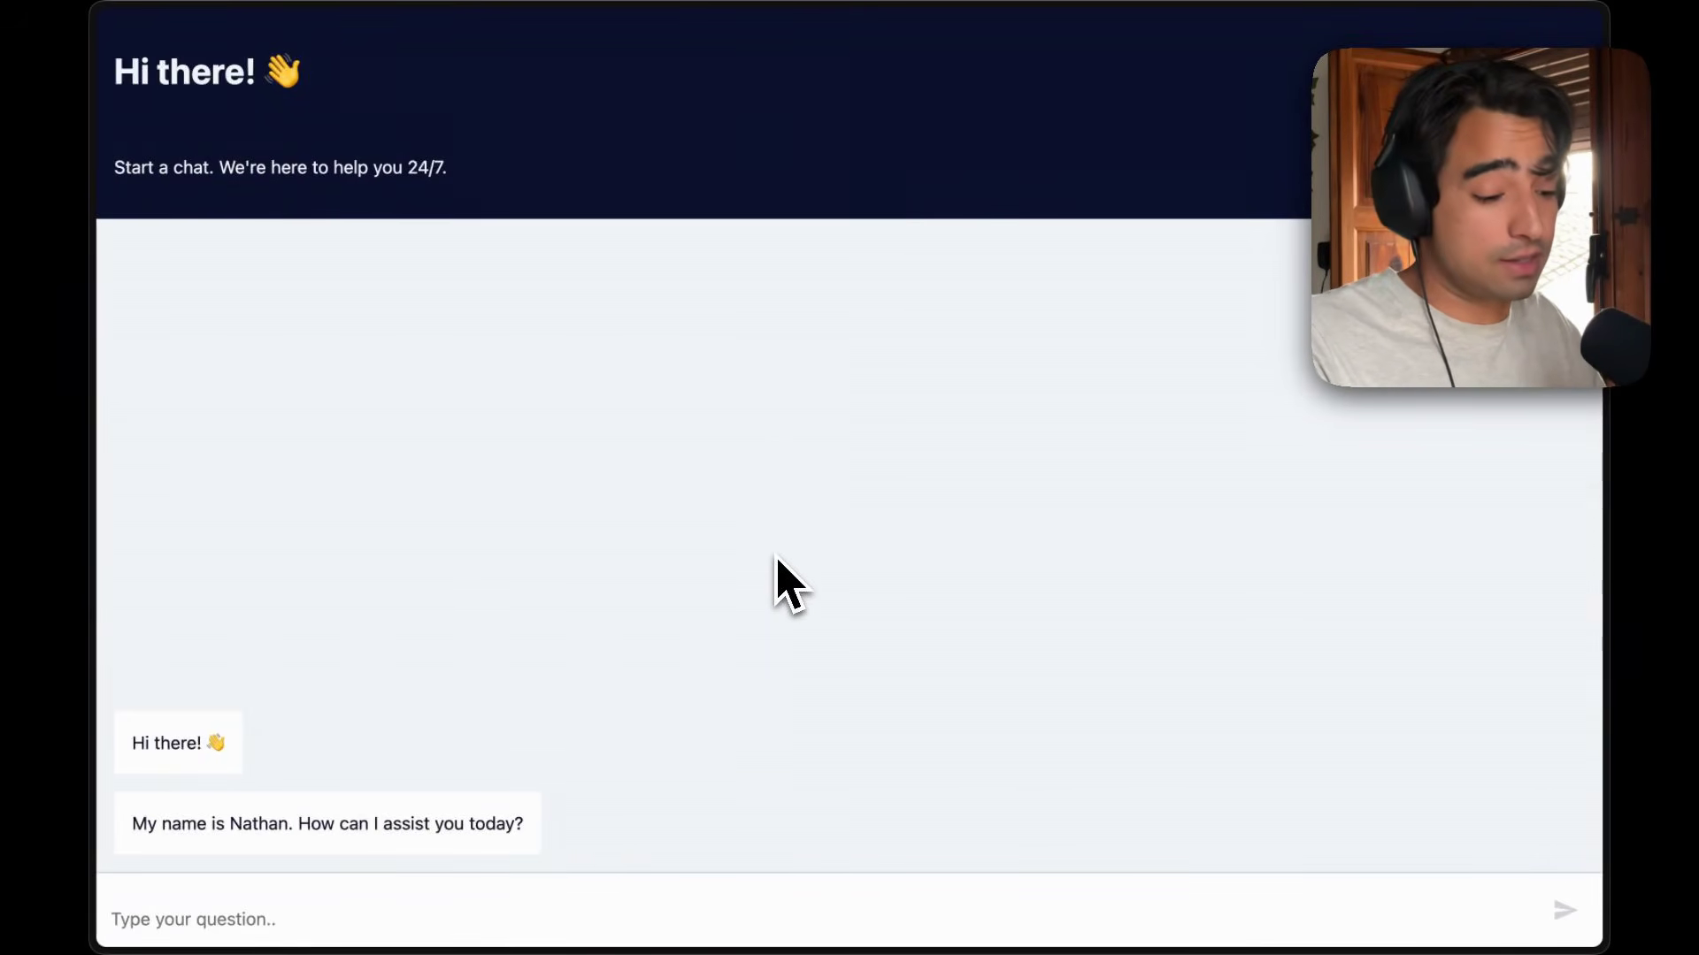
# Return to the workflow tab and browse its past executions, opening several to compare their chats and logs.
pyautogui.press('super+s')
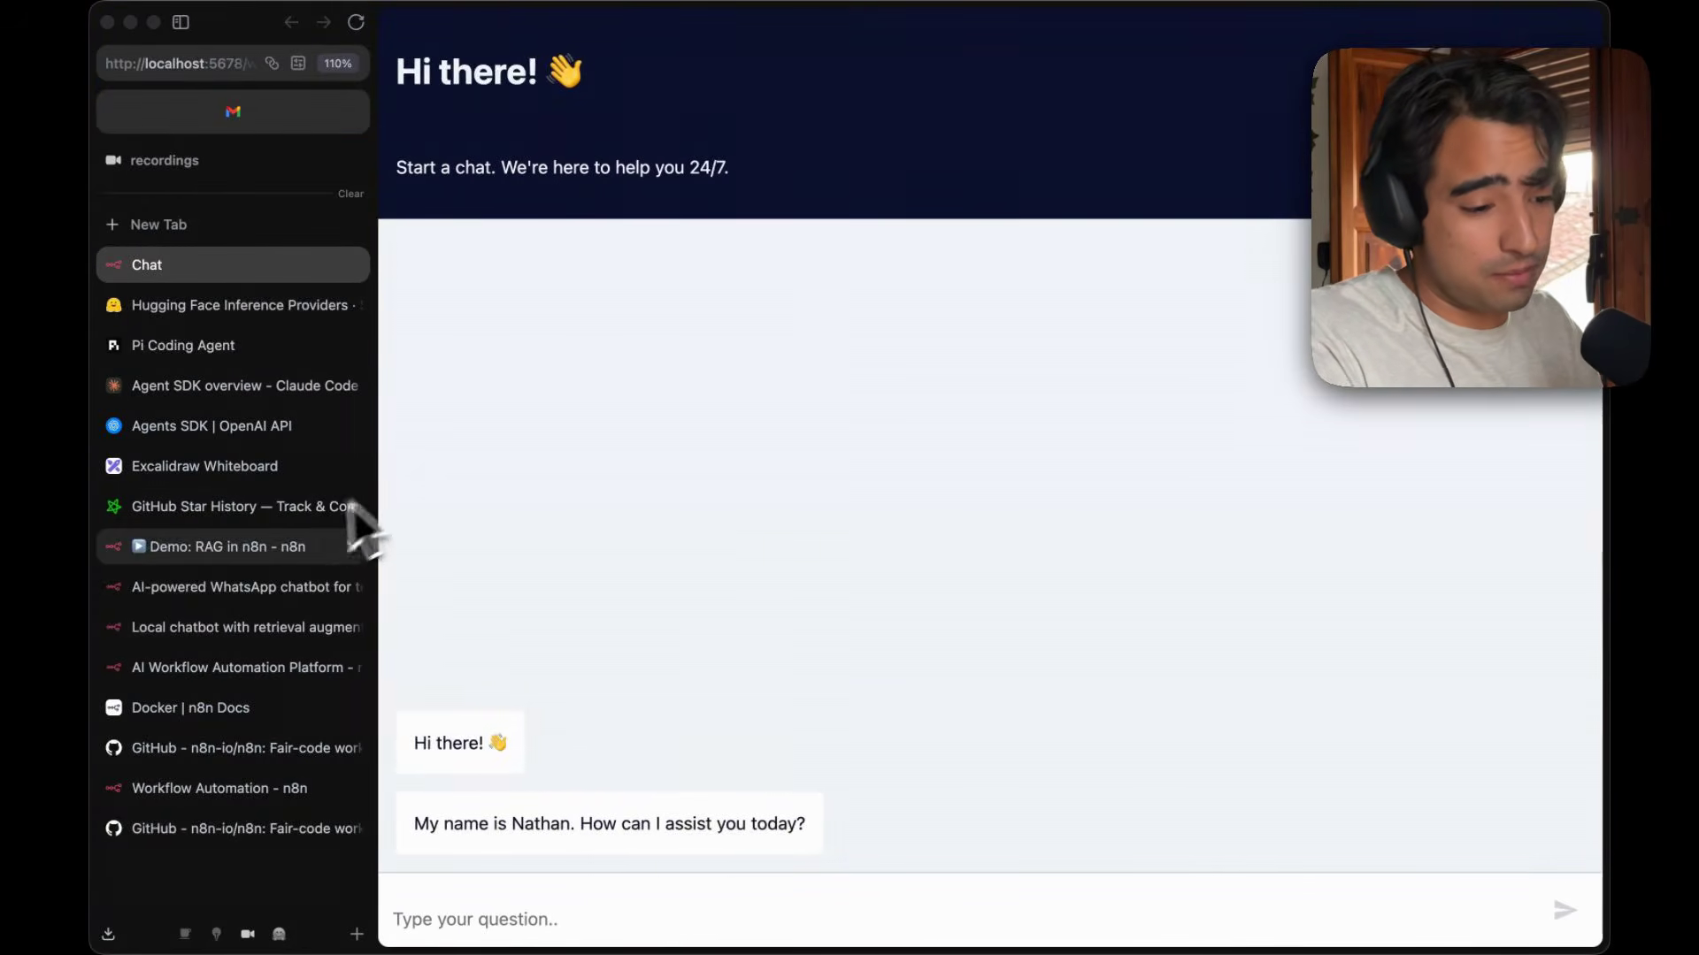
pyautogui.click(274, 550)
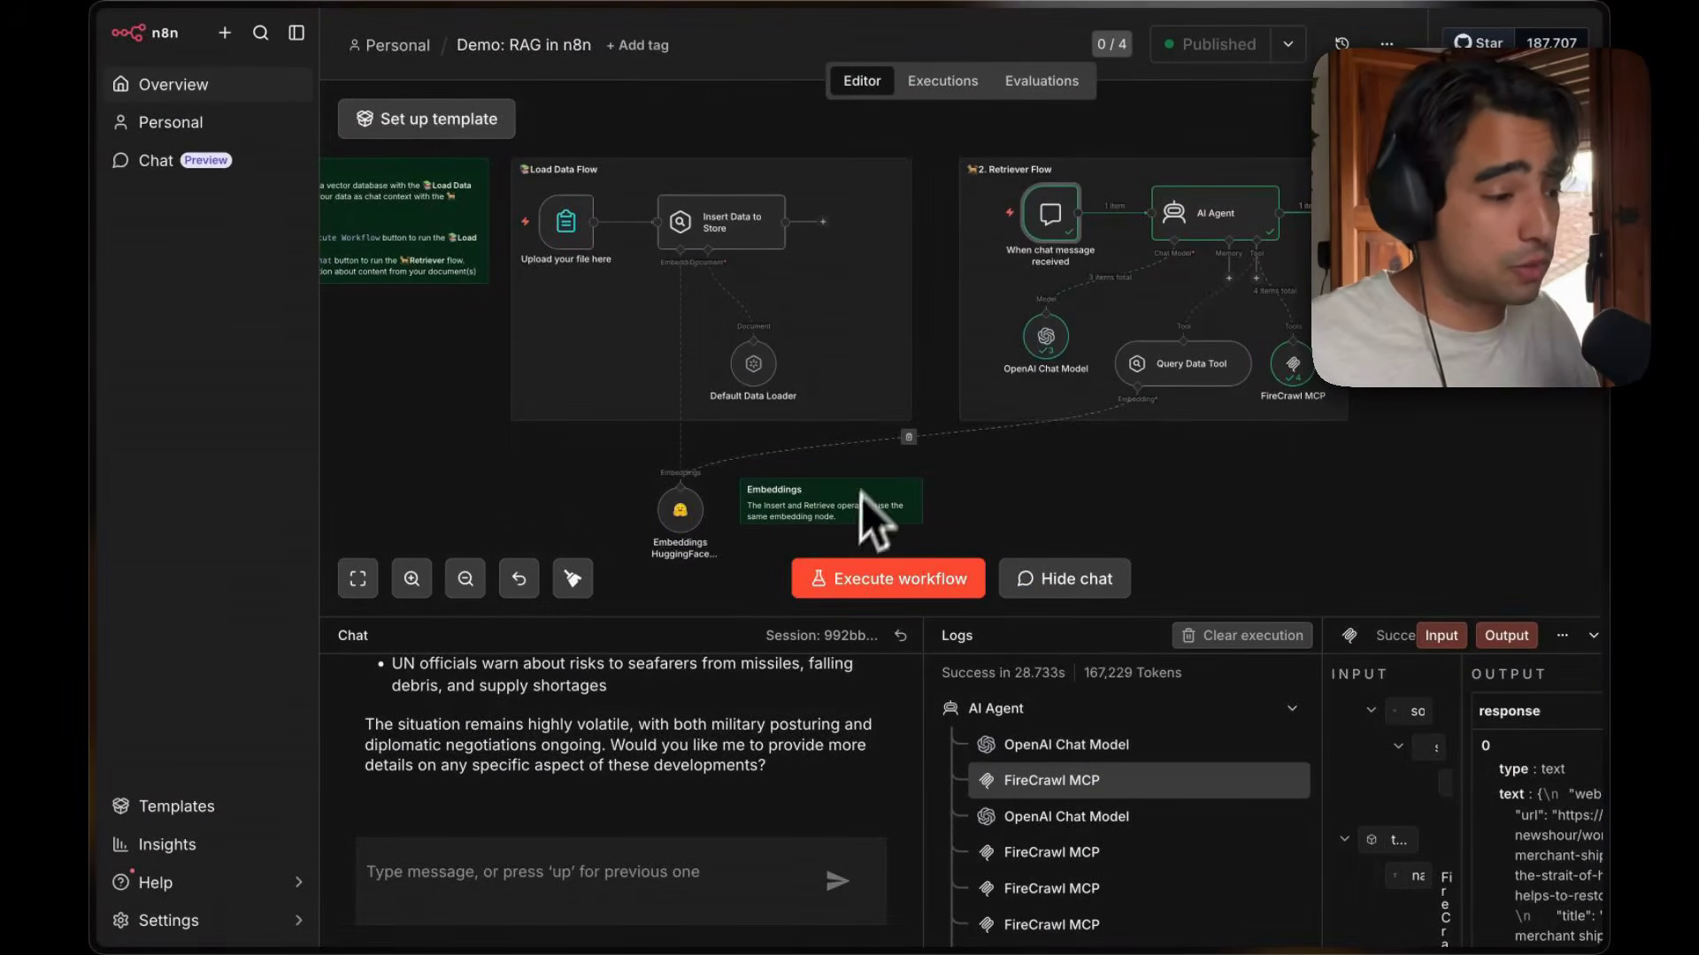
pyautogui.click(942, 87)
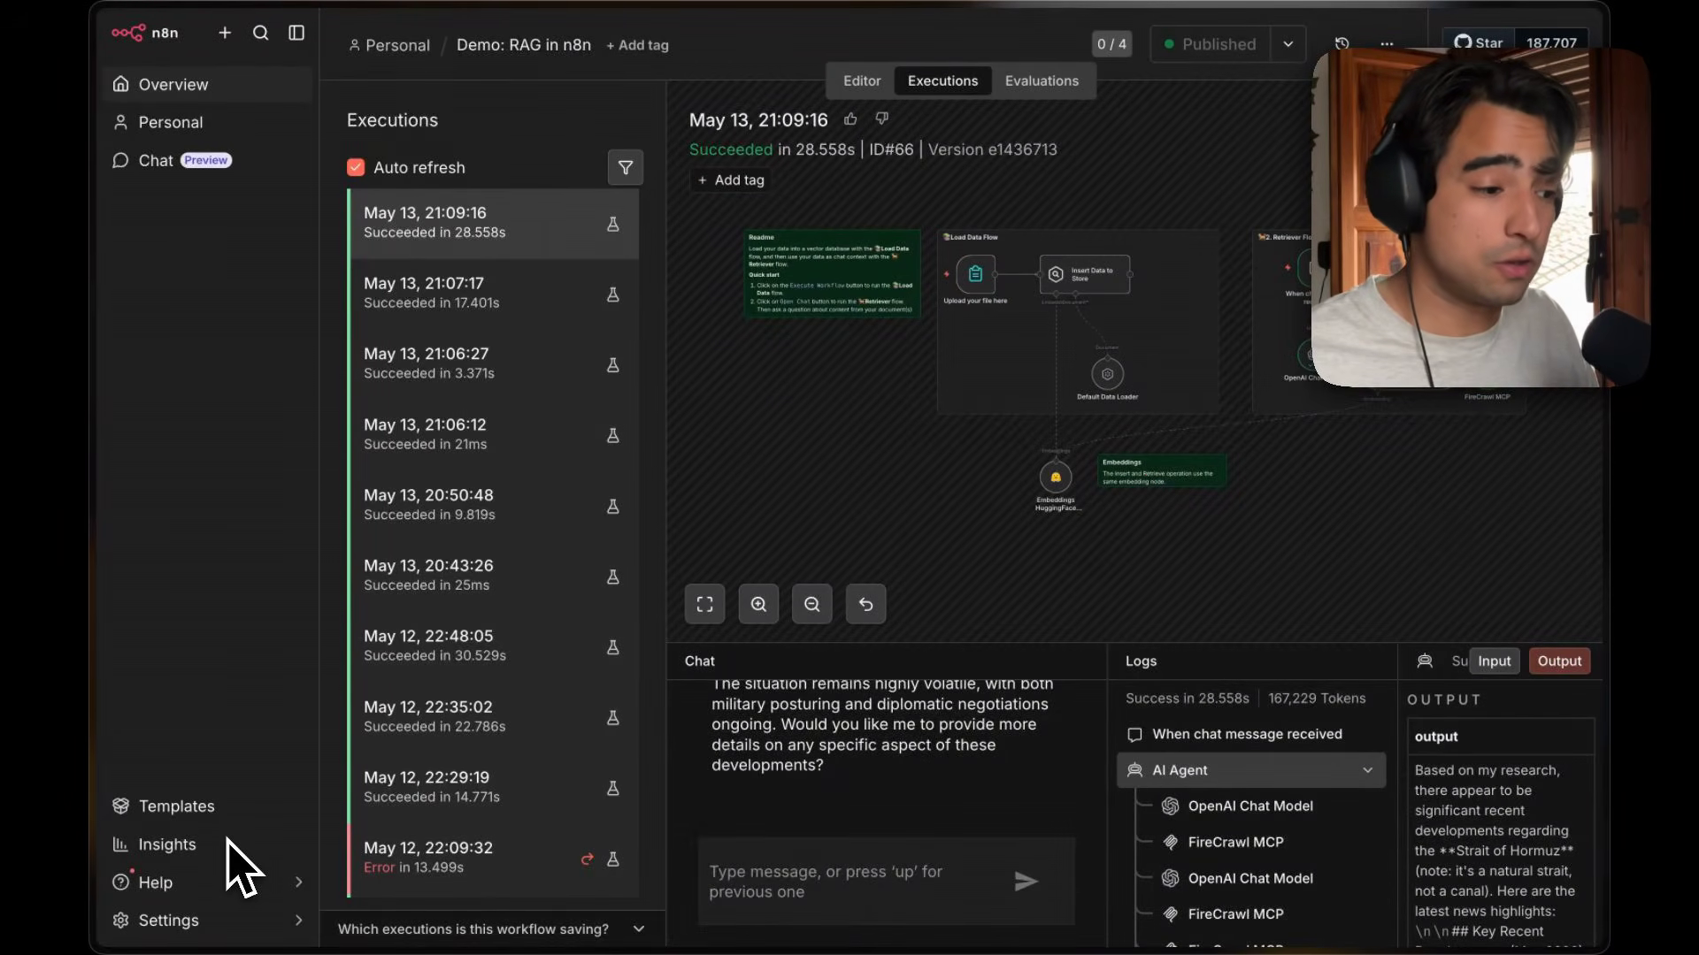
pyautogui.click(469, 288)
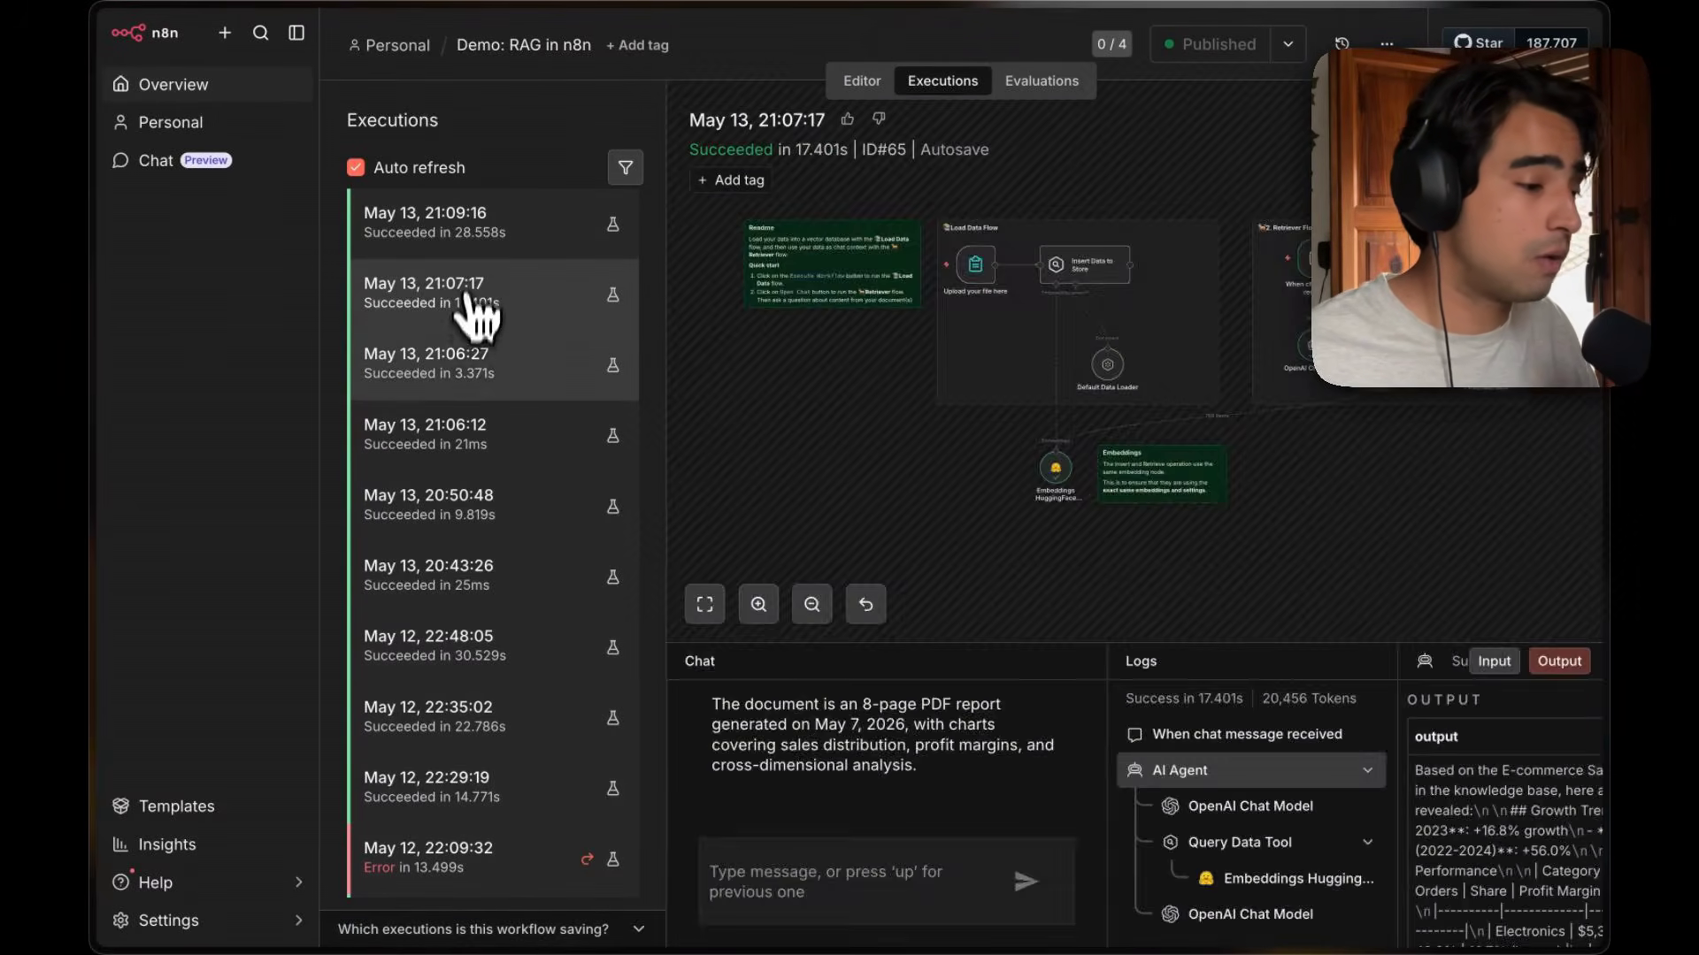
pyautogui.click(466, 363)
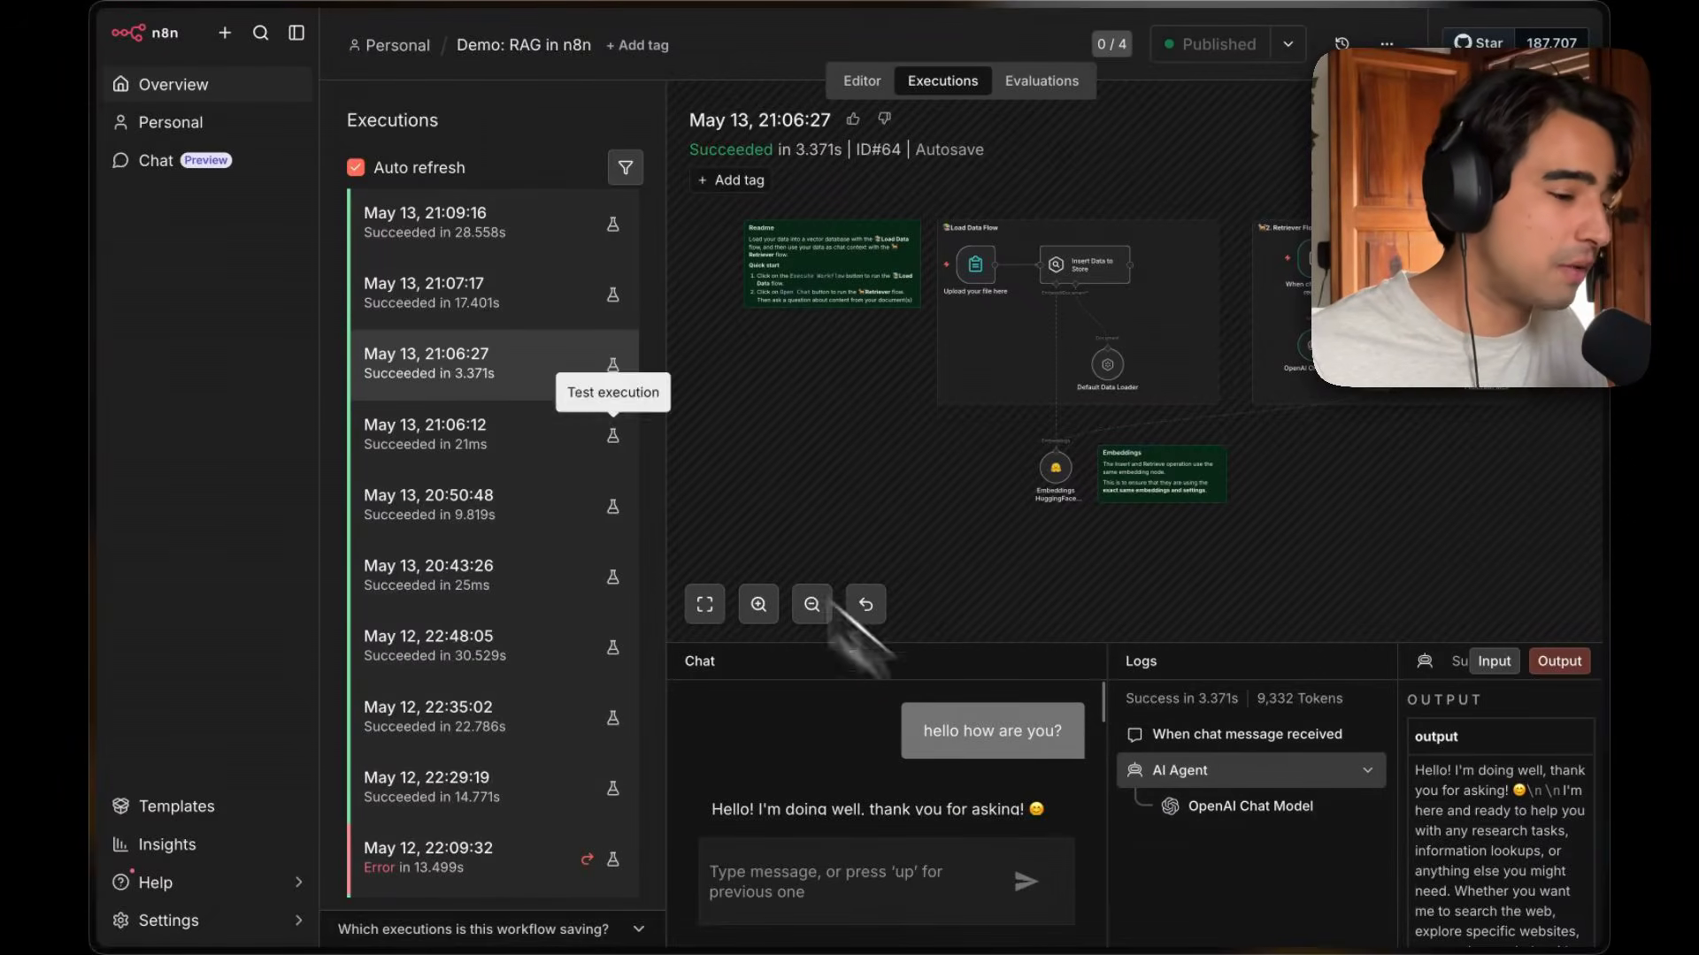
pyautogui.click(486, 313)
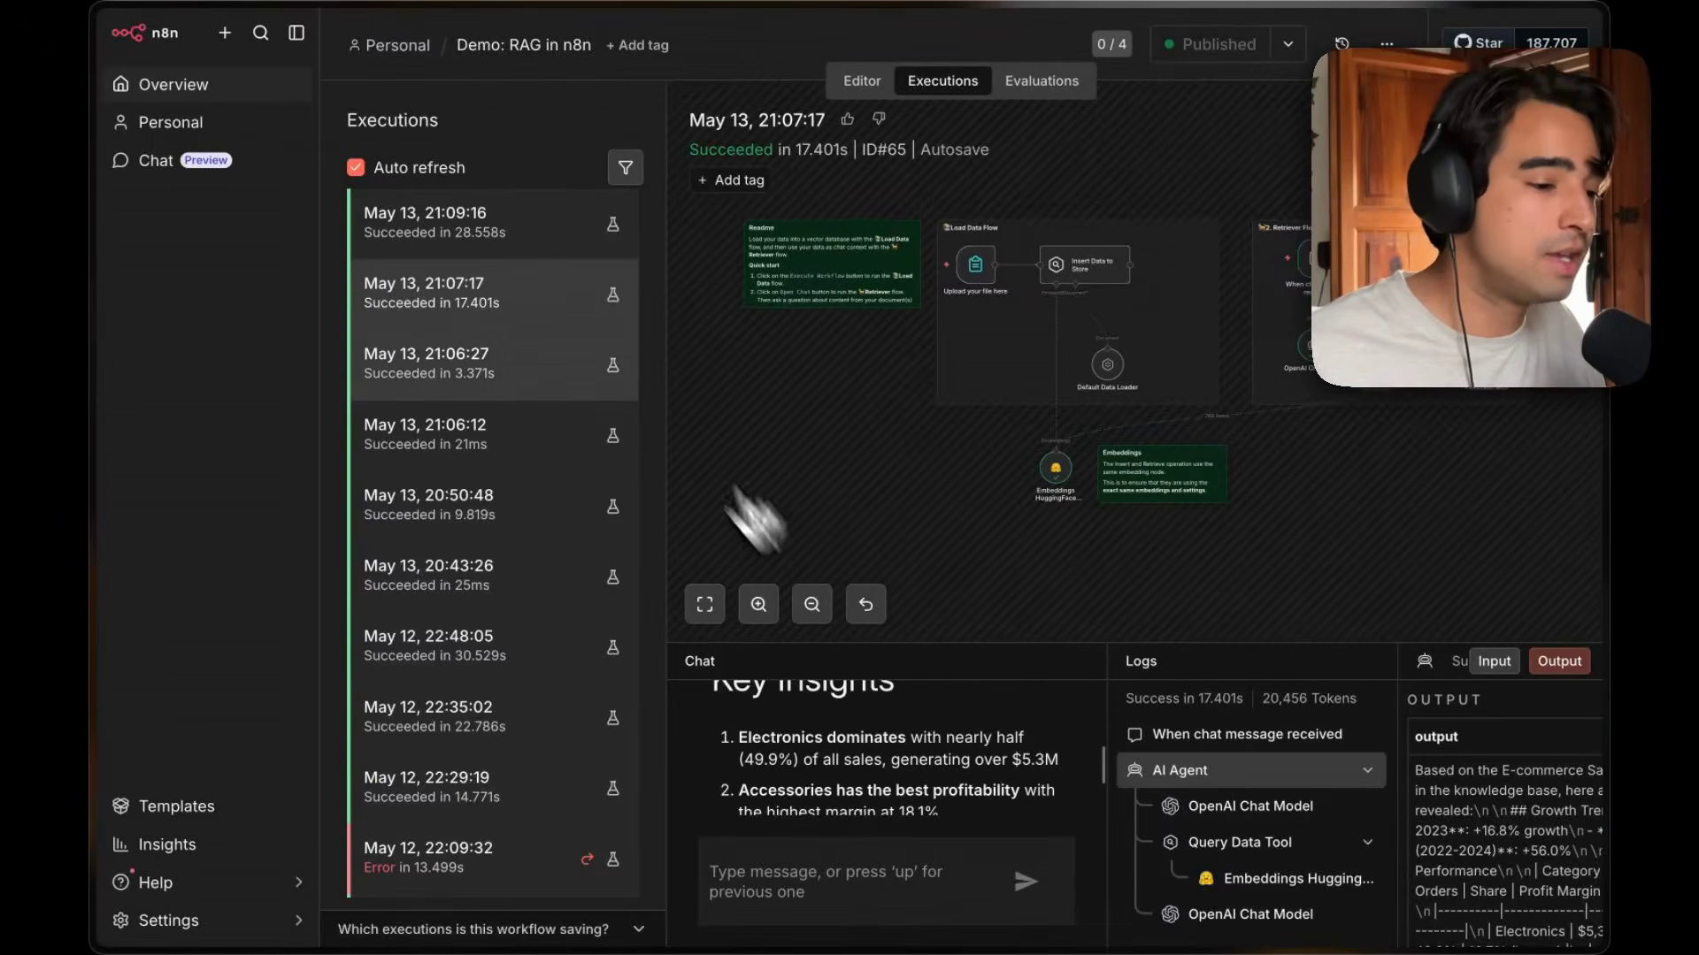
pyautogui.click(527, 227)
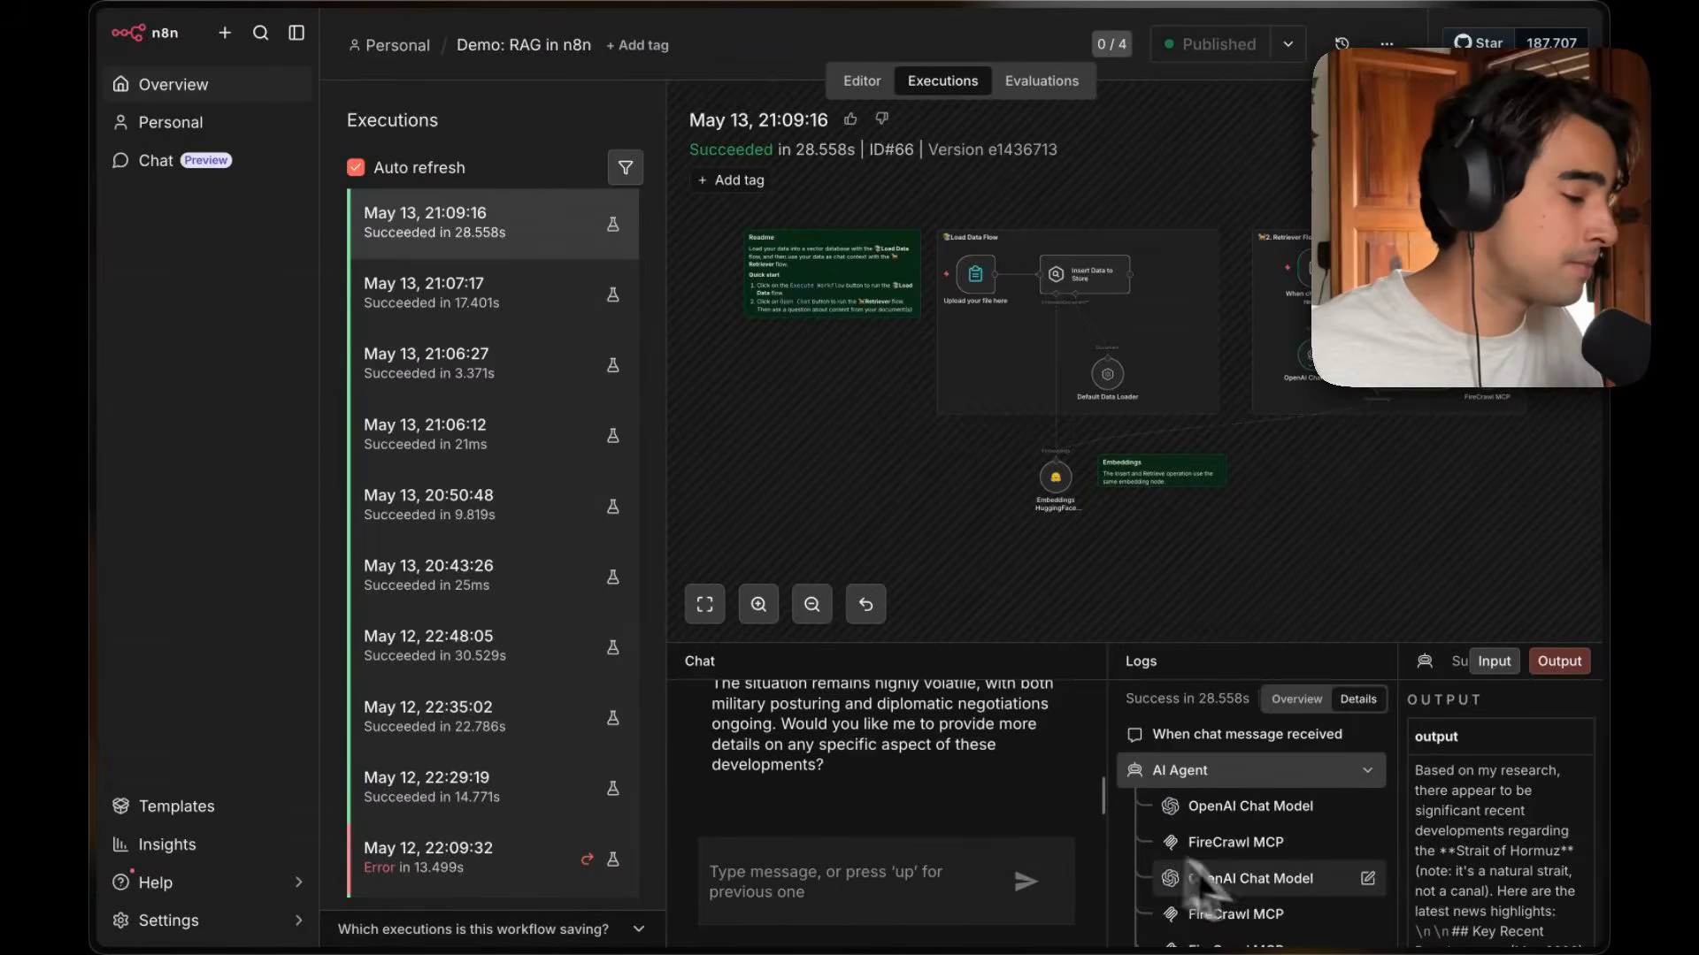
pyautogui.scroll(-3, 1256, 889)
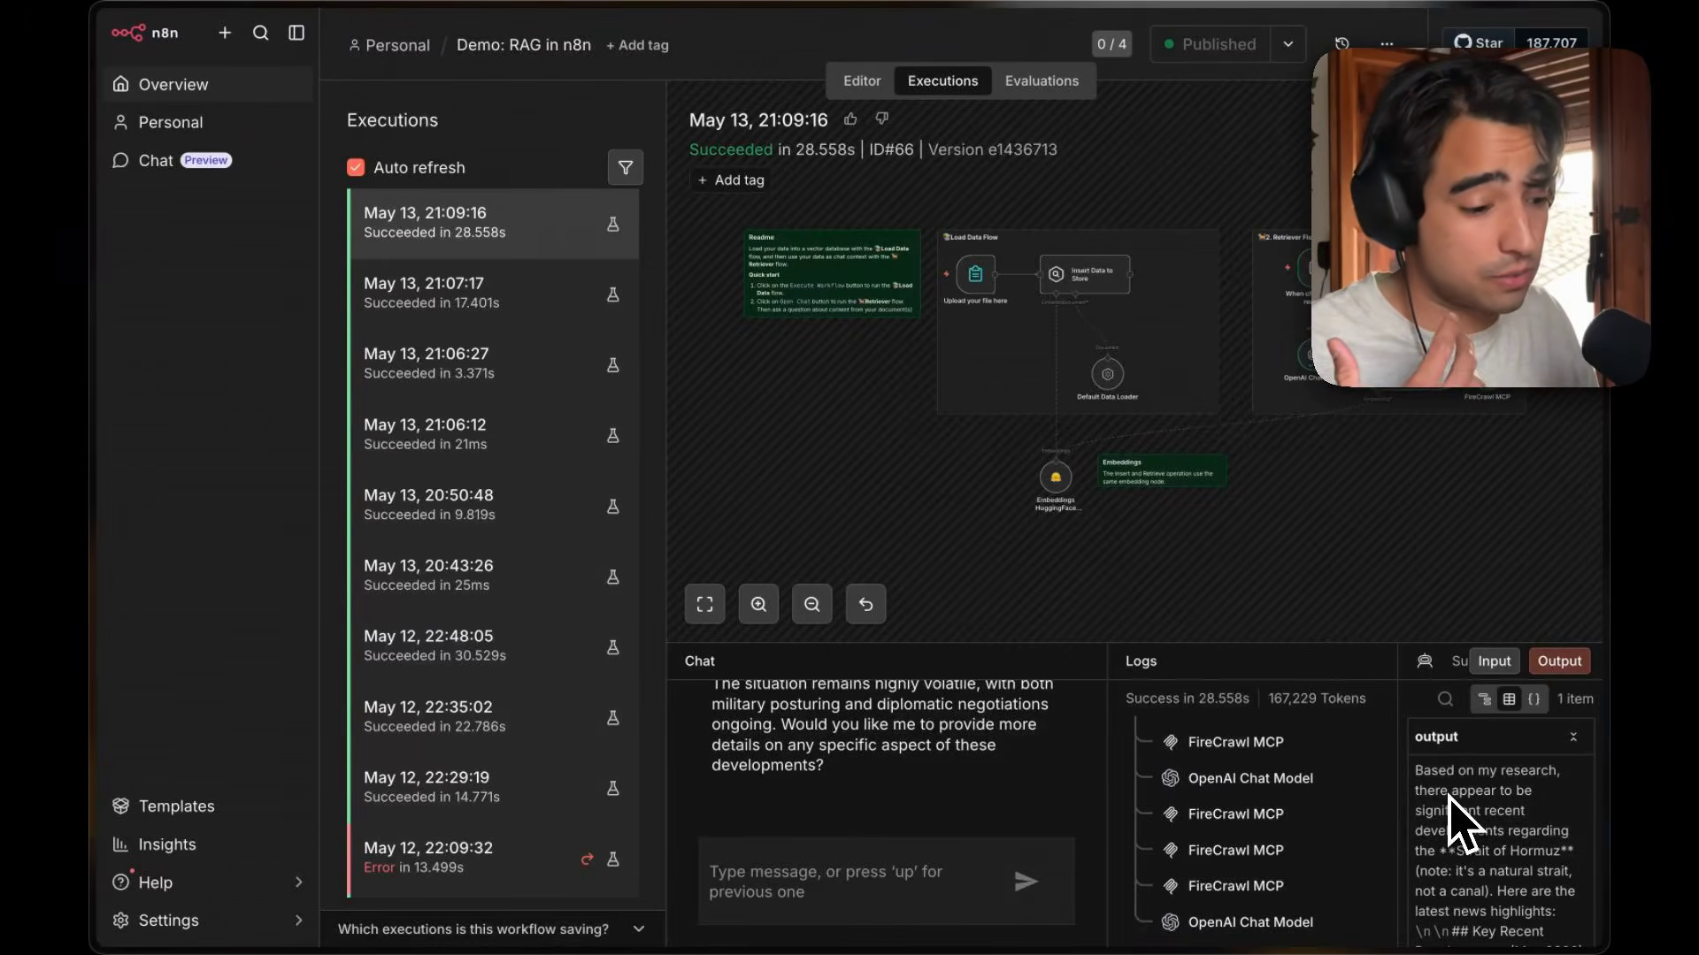
pyautogui.scroll(-6, 596, 682)
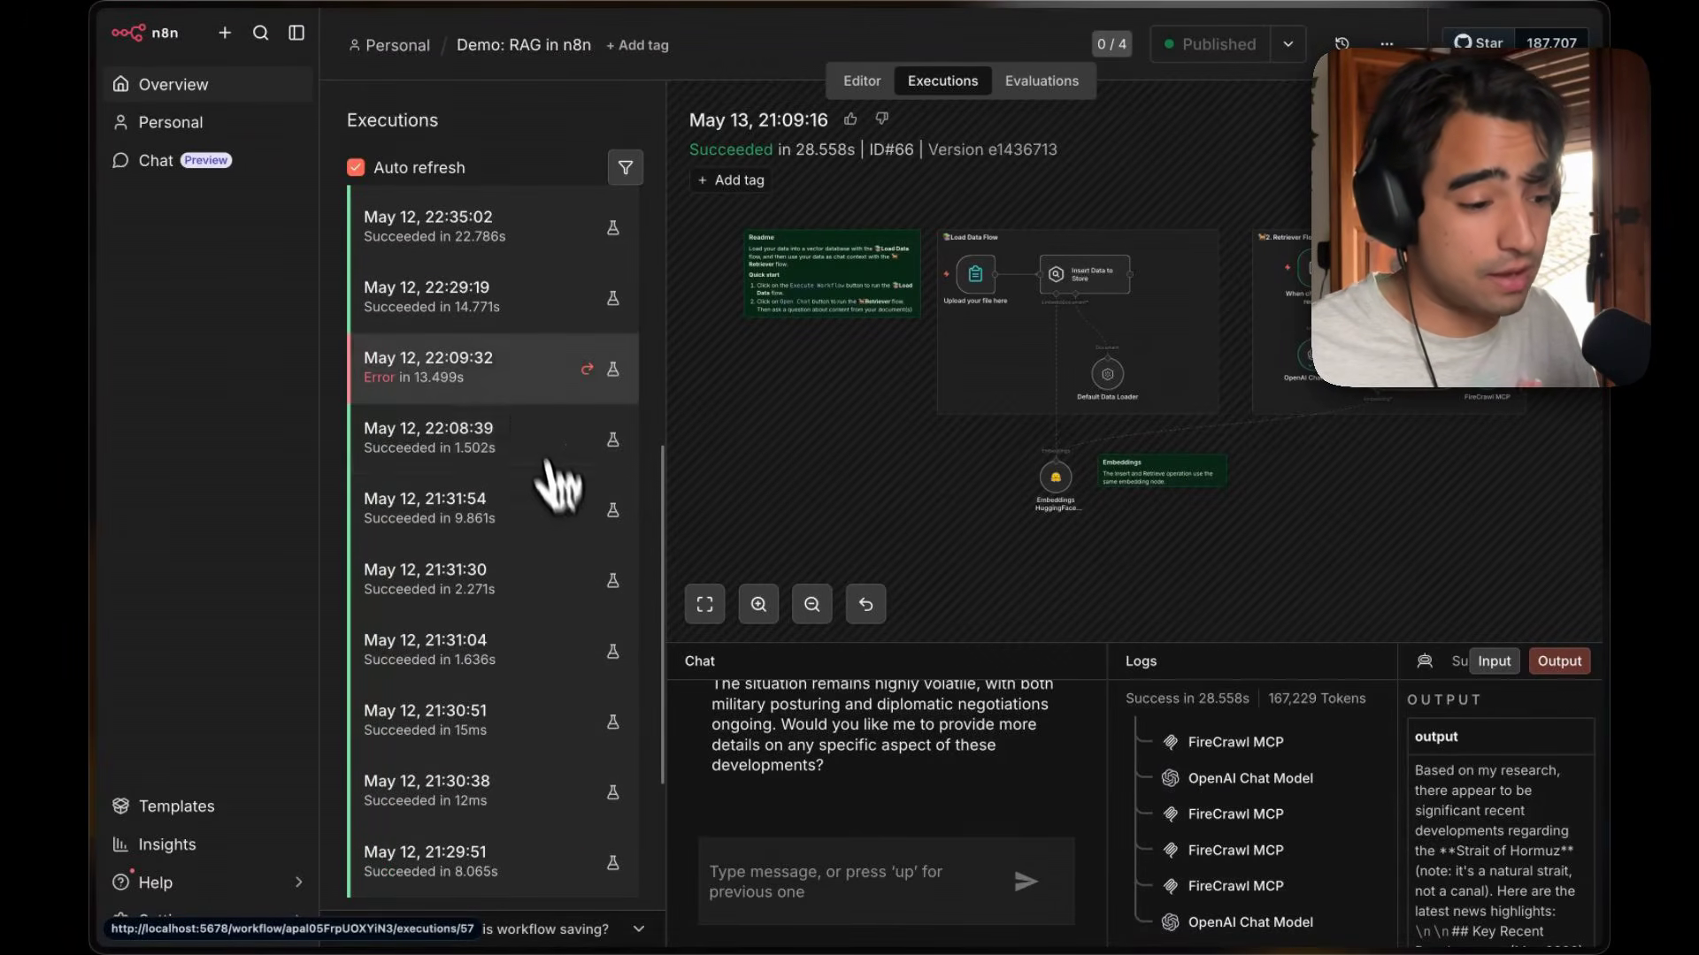
# Open the failed execution and examine its error in the chat, logs and output.
pyautogui.click(496, 376)
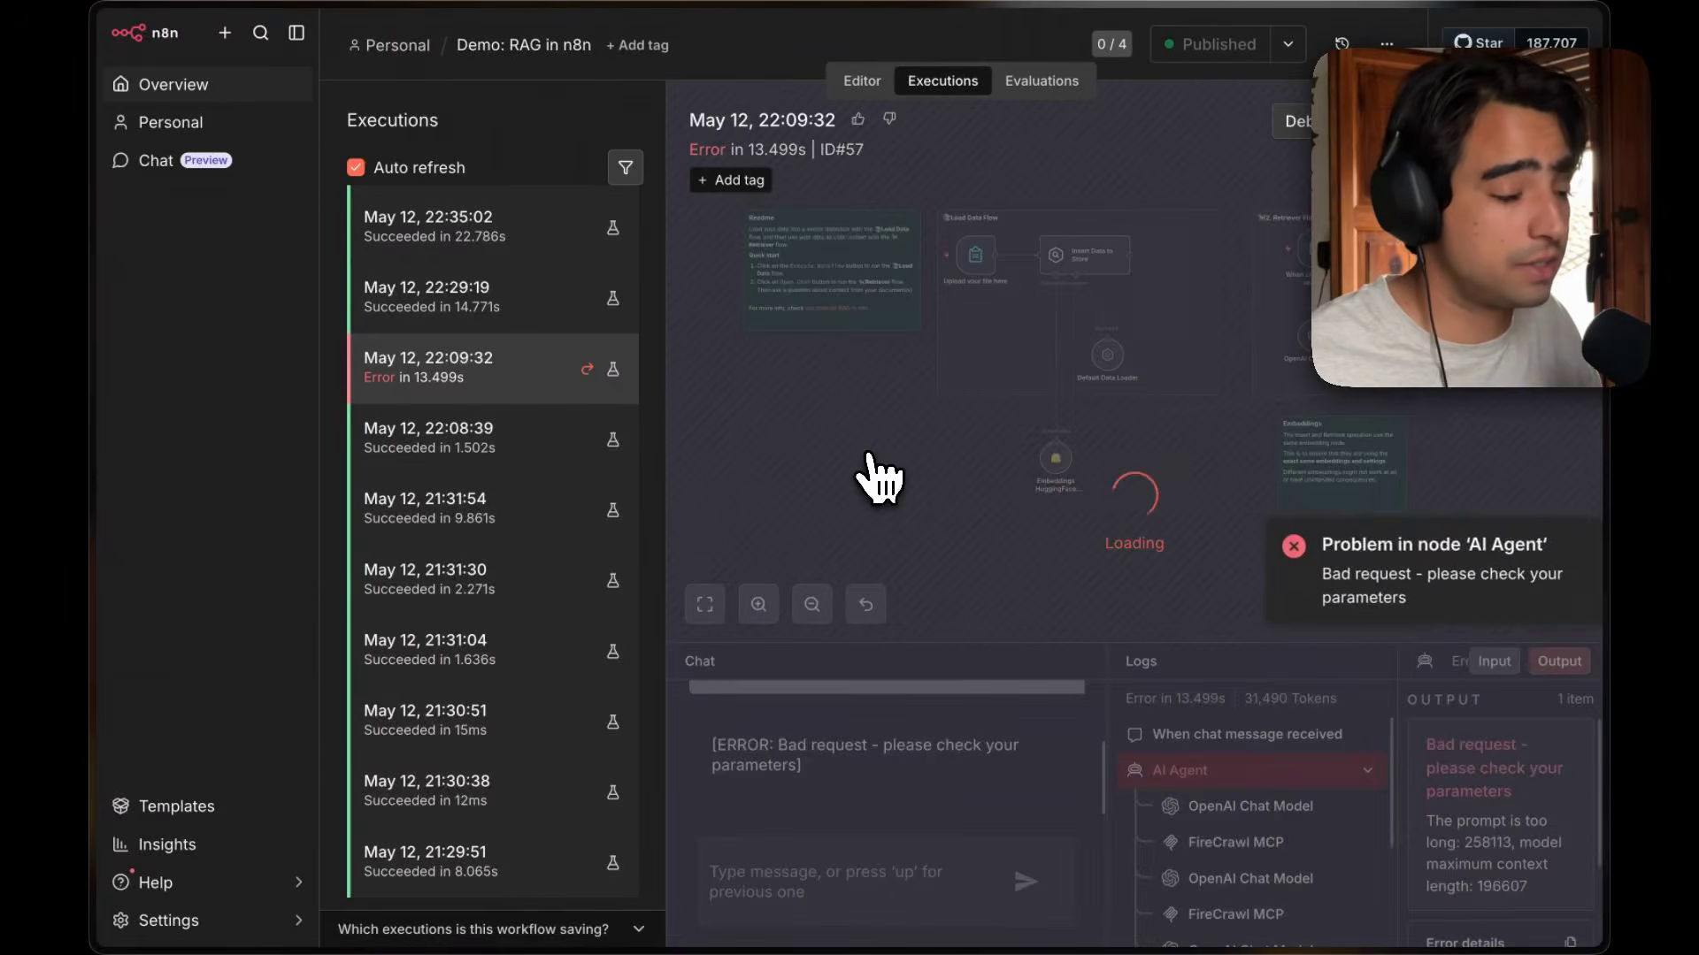
pyautogui.scroll(-3, 1402, 828)
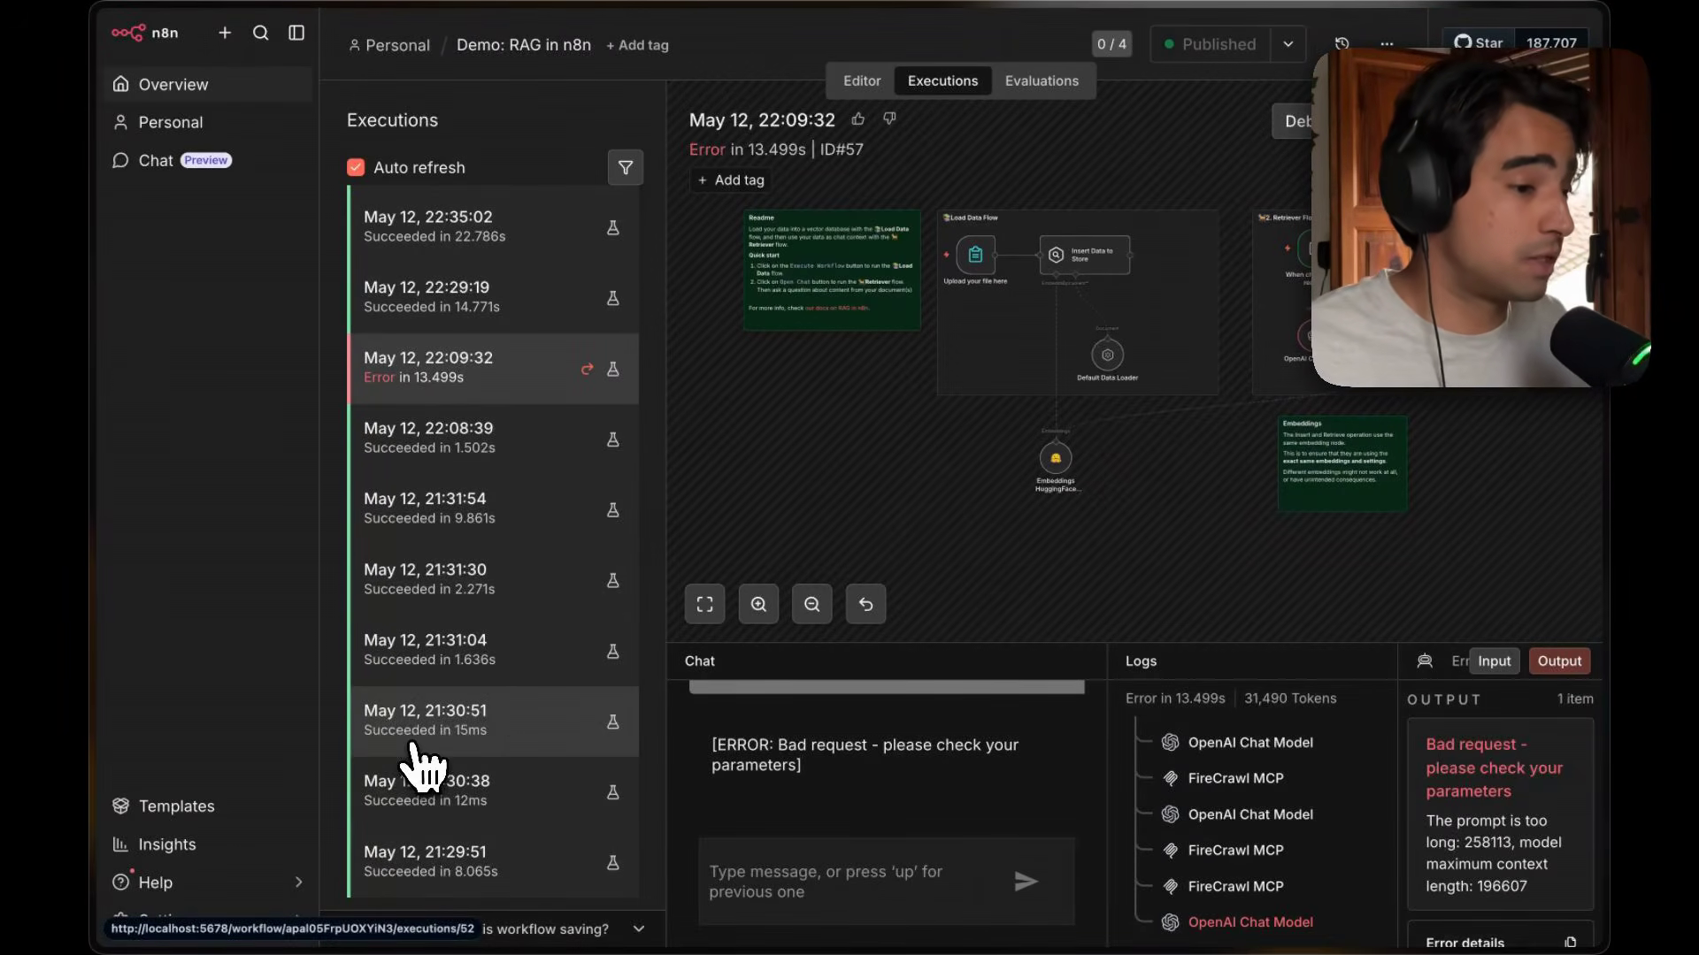
pyautogui.scroll(2, 902, 750)
pyautogui.scroll(-2, 921, 777)
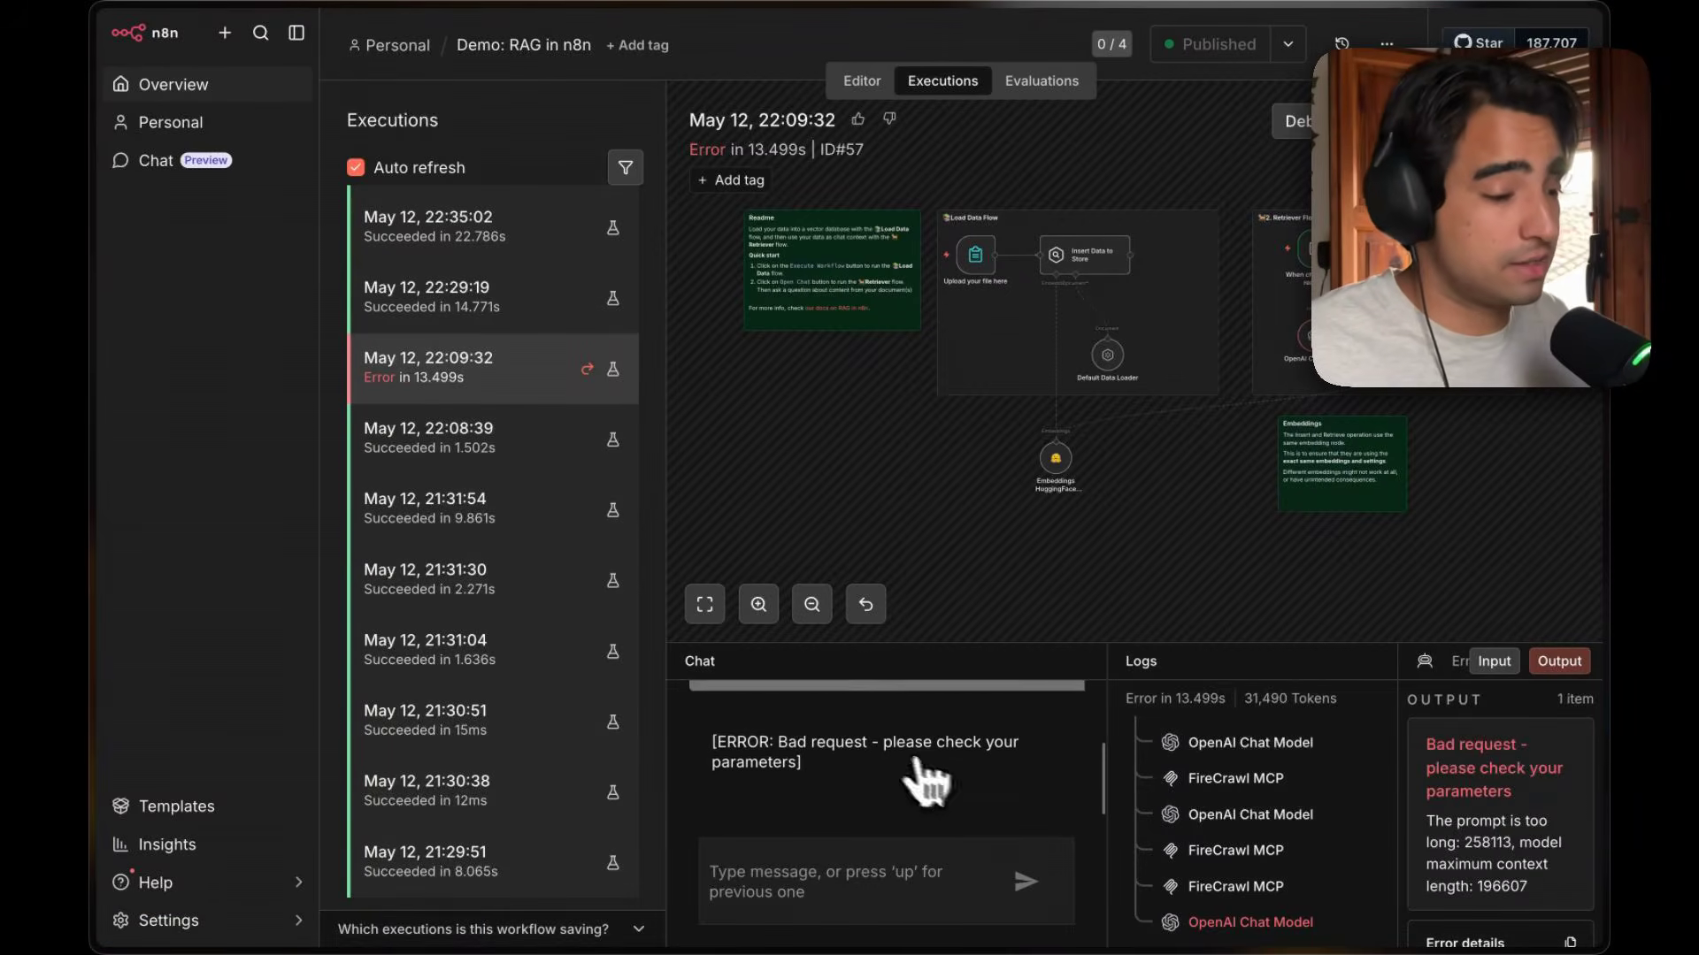
pyautogui.scroll(-3, 543, 667)
pyautogui.scroll(8, 538, 668)
pyautogui.scroll(-1, 538, 668)
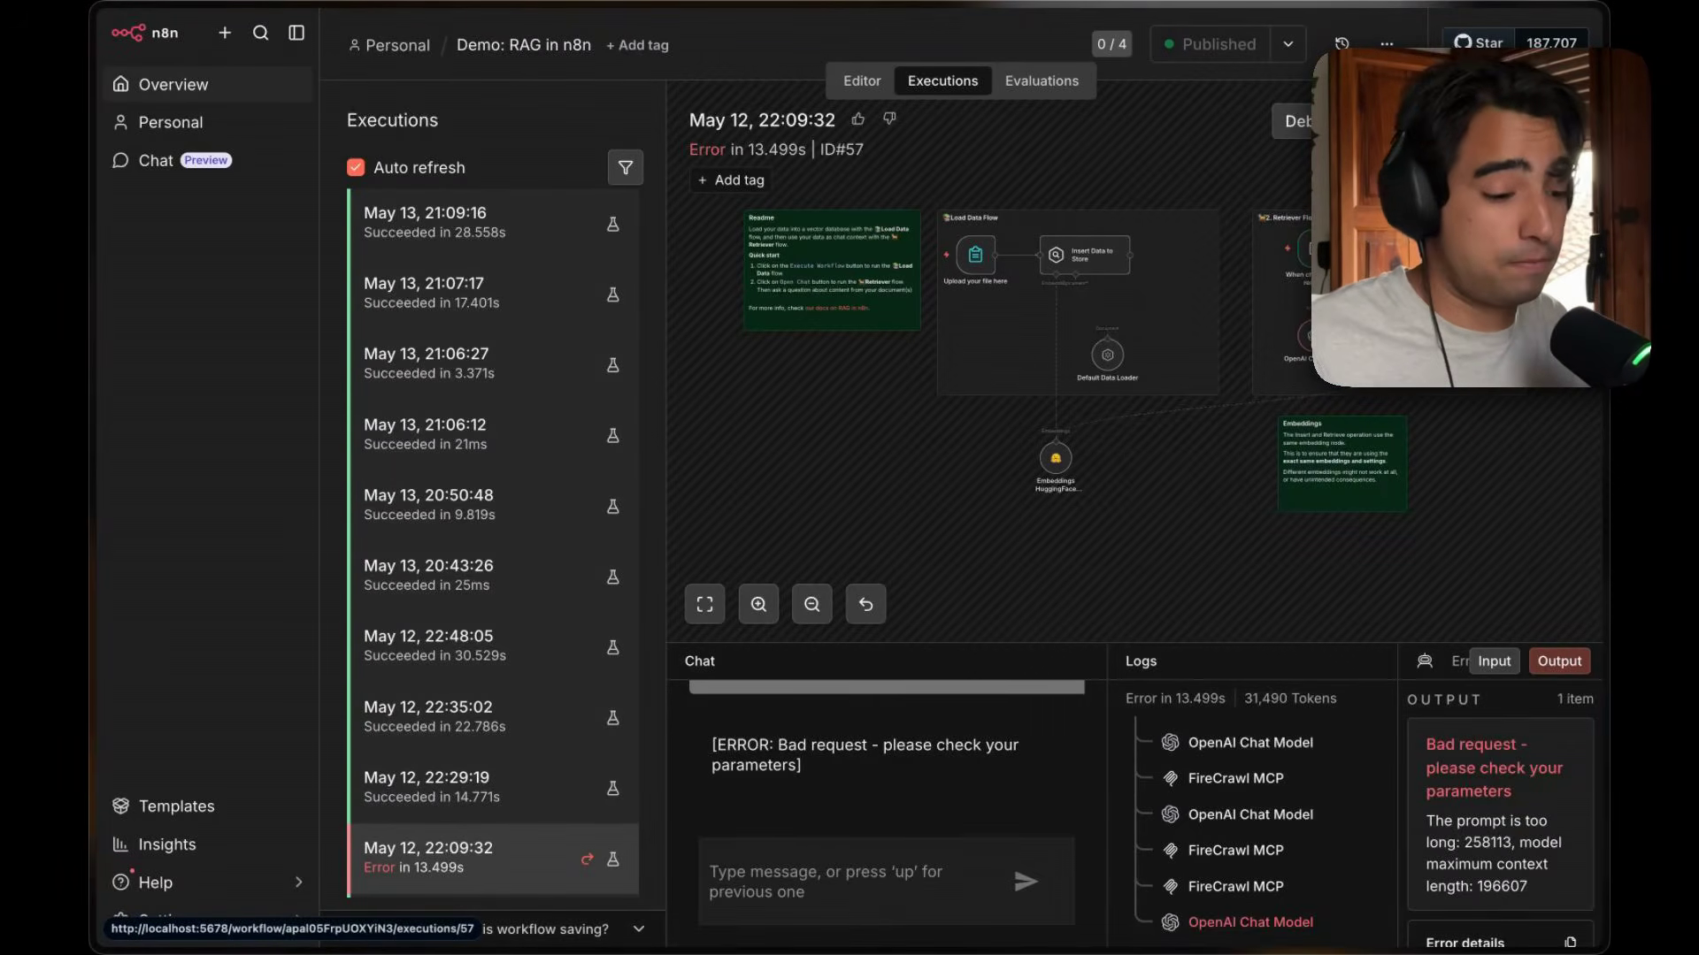
# Review the Overview page's credentials list and the executions list across all workflows.
pyautogui.click(216, 86)
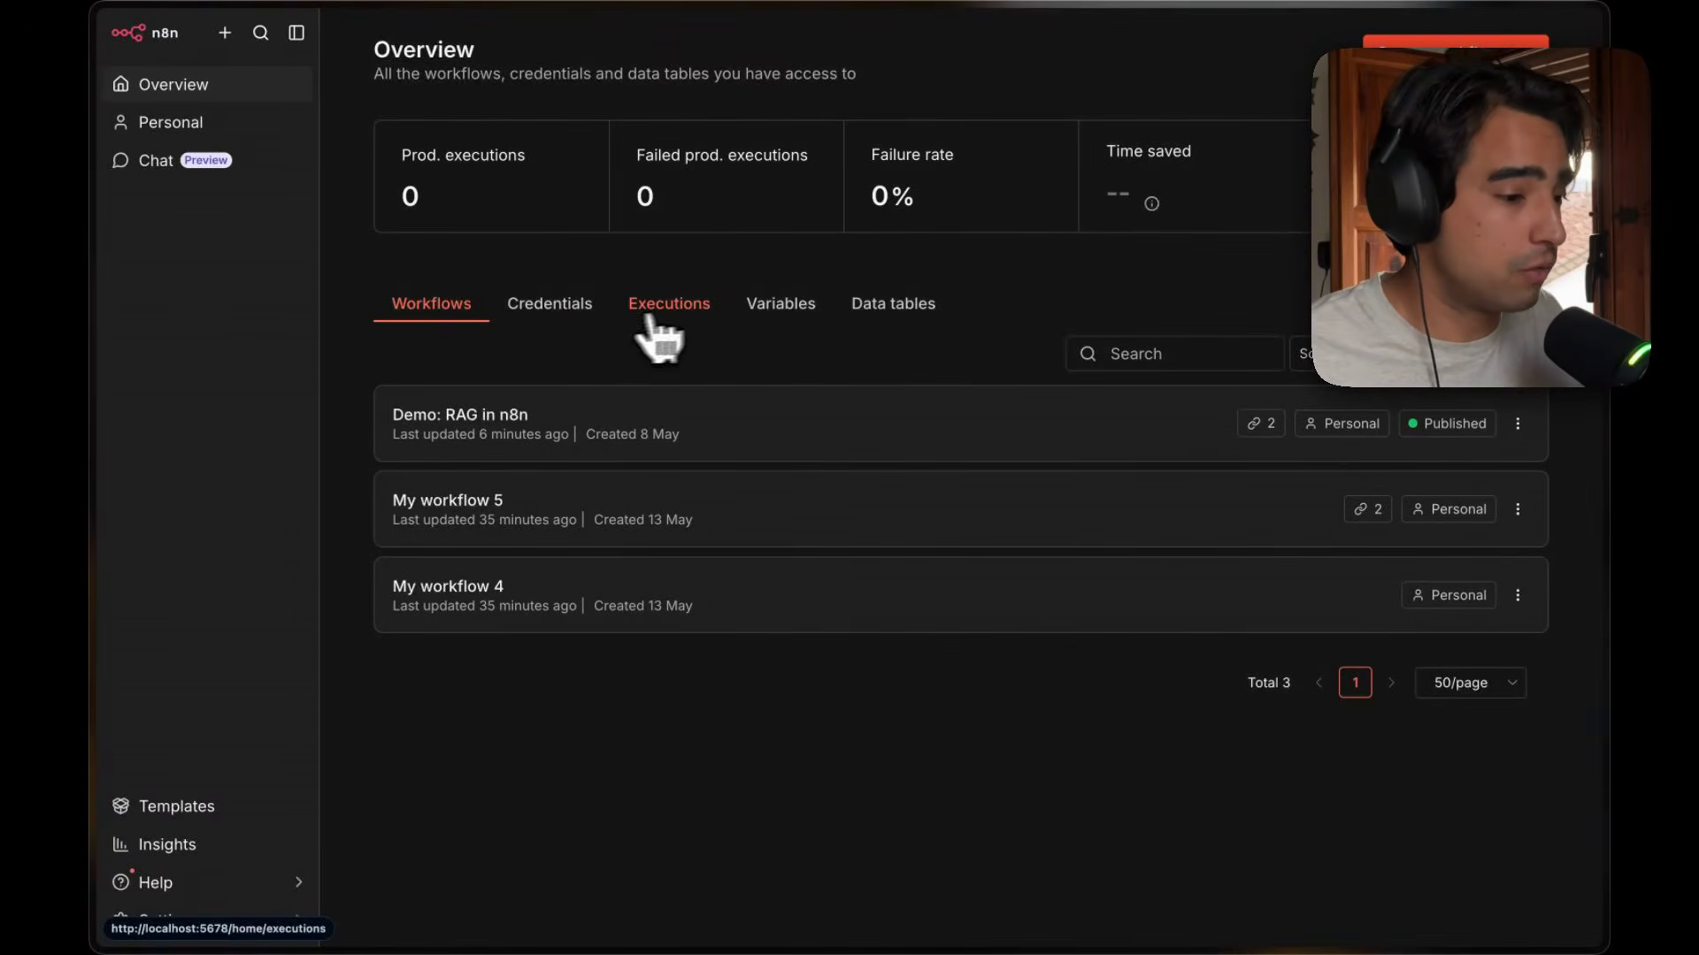
pyautogui.click(552, 310)
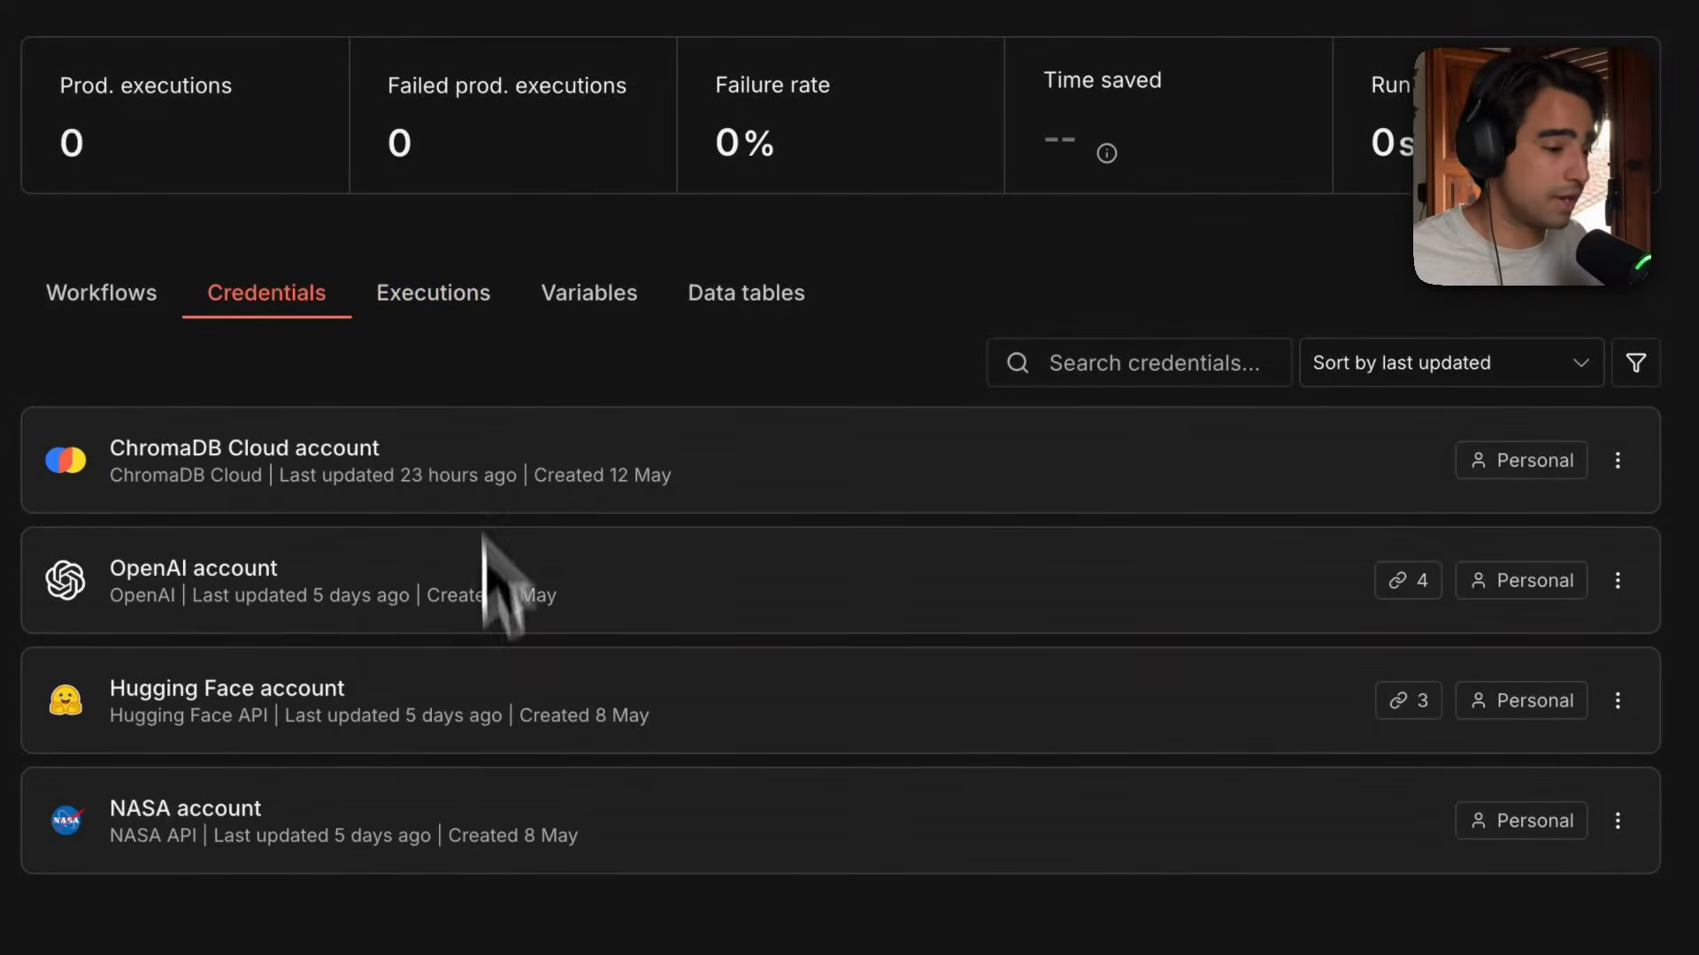
pyautogui.click(464, 303)
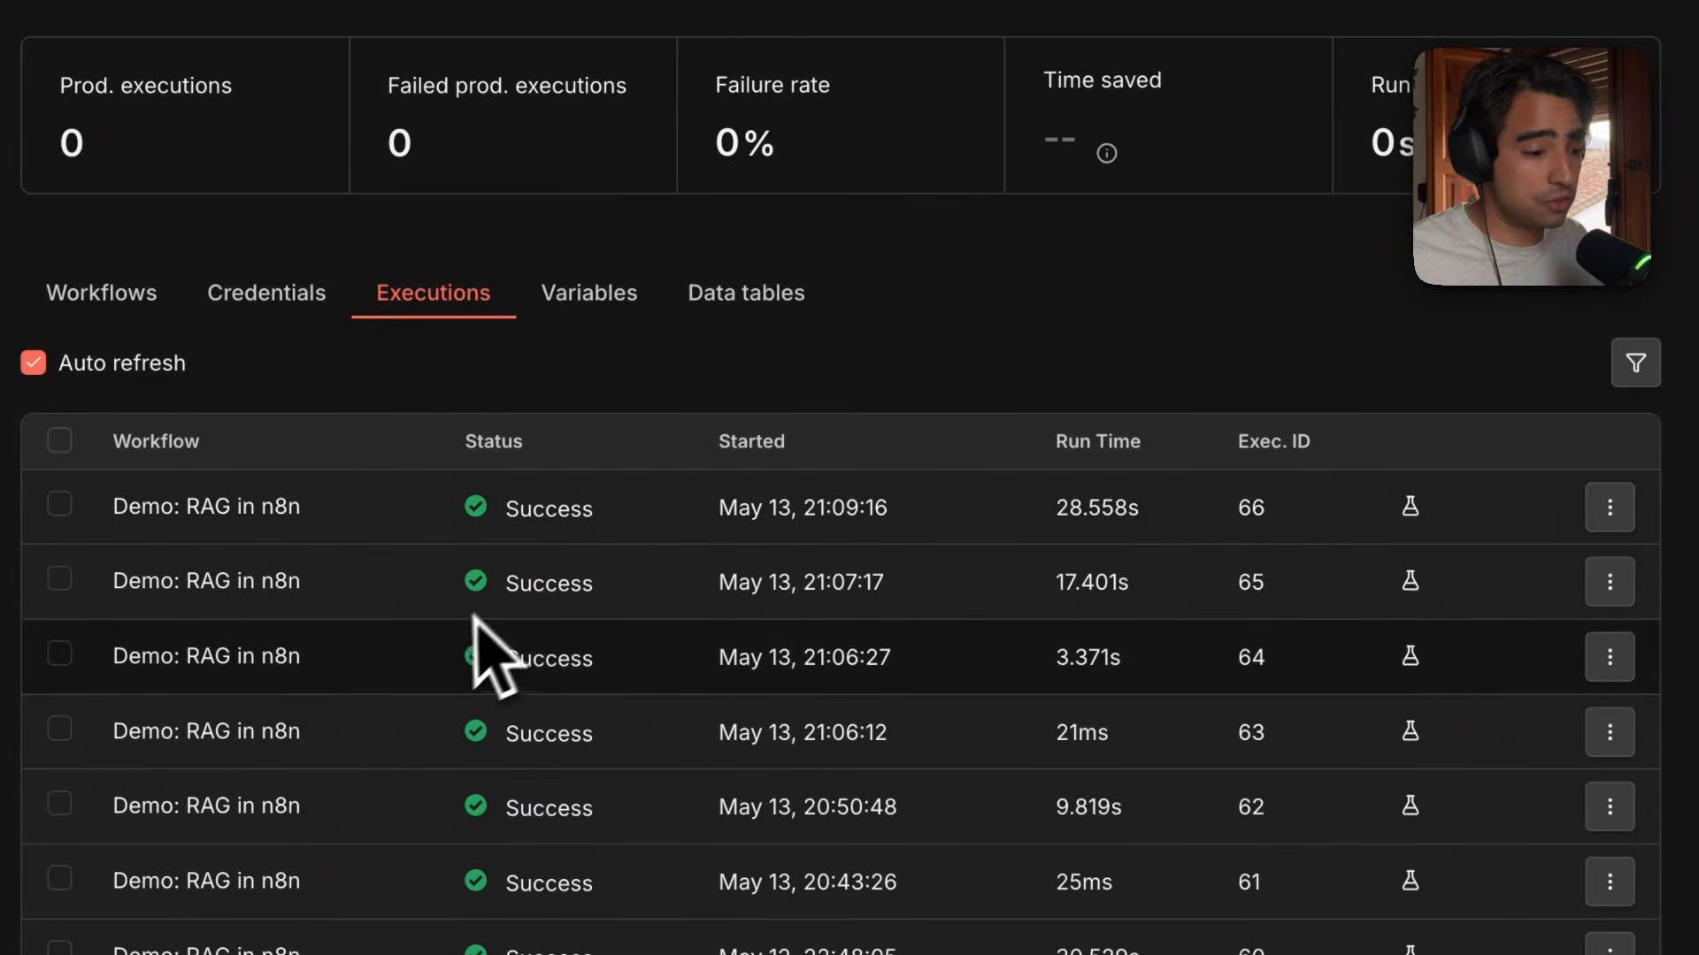
pyautogui.scroll(-6, 276, 819)
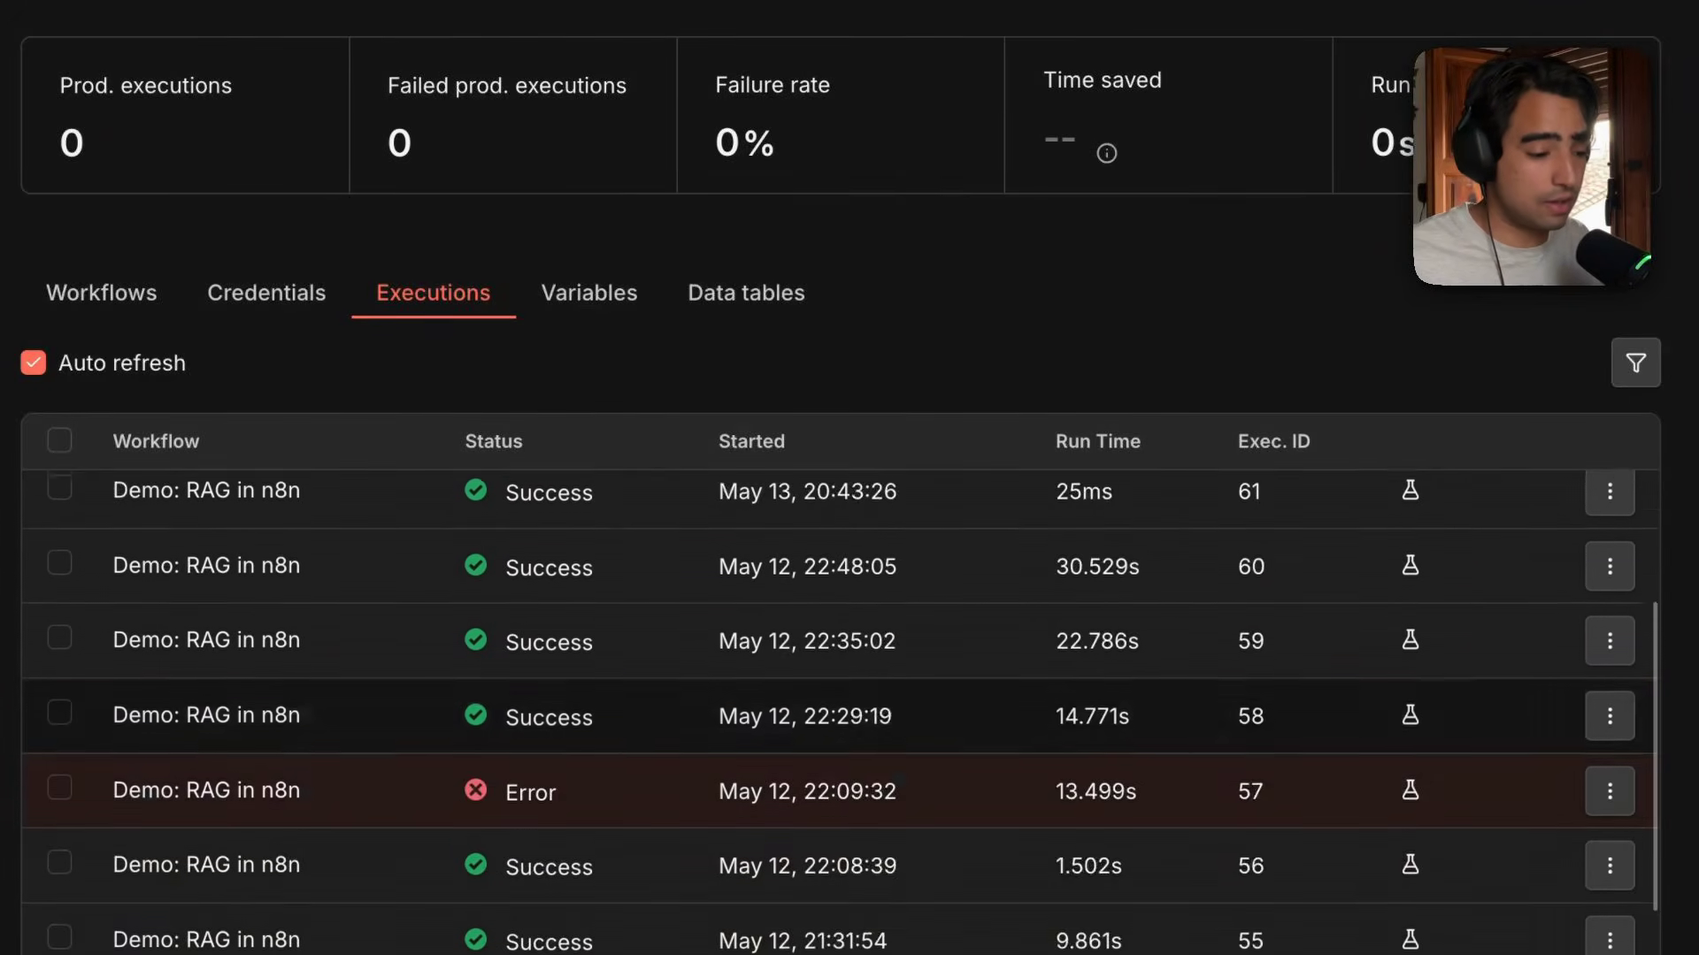
pyautogui.scroll(6, 416, 655)
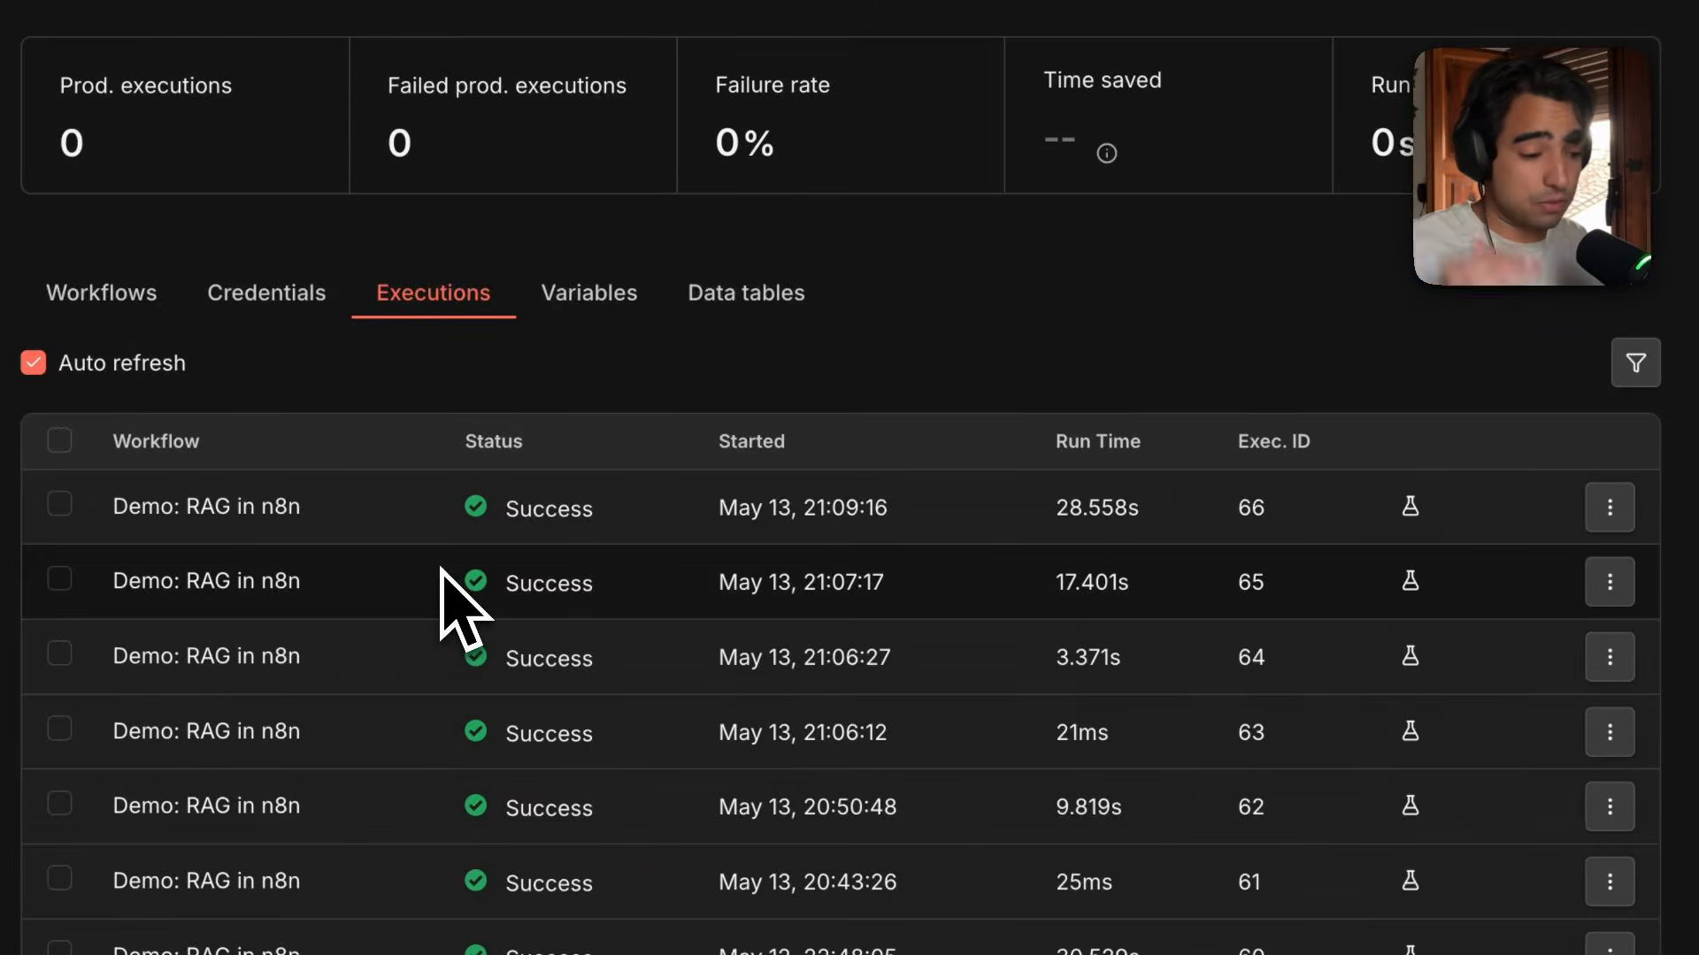